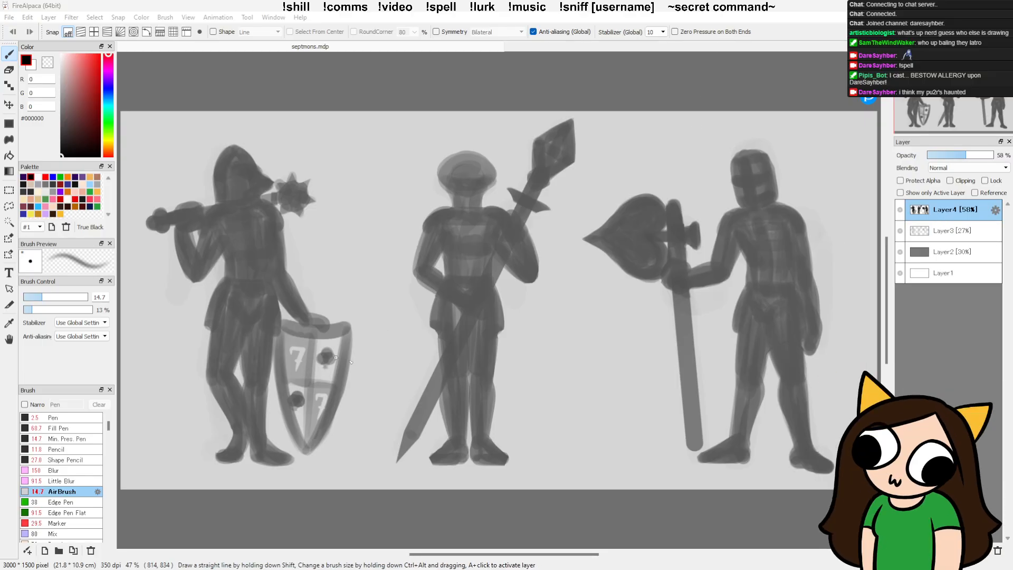
Step: Lasso the leftmost figure's outer leg on Layer4, transform it slightly downward and outward with a small widening, and deselect
{"action": "key", "text": "l"}
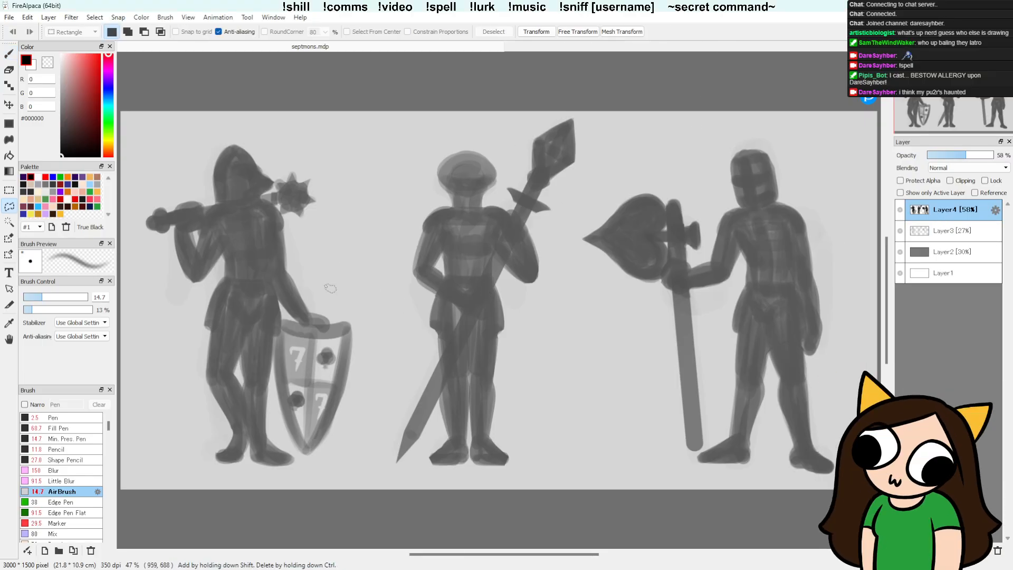
{"action": "mouse_move", "coordinate": [250, 346]}
{"action": "left_mouse_down"}
{"action": "mouse_move", "coordinate": [233, 295]}
{"action": "mouse_move", "coordinate": [216, 329]}
{"action": "mouse_move", "coordinate": [195, 475]}
{"action": "mouse_move", "coordinate": [252, 464]}
{"action": "mouse_move", "coordinate": [248, 364]}
{"action": "left_mouse_up"}
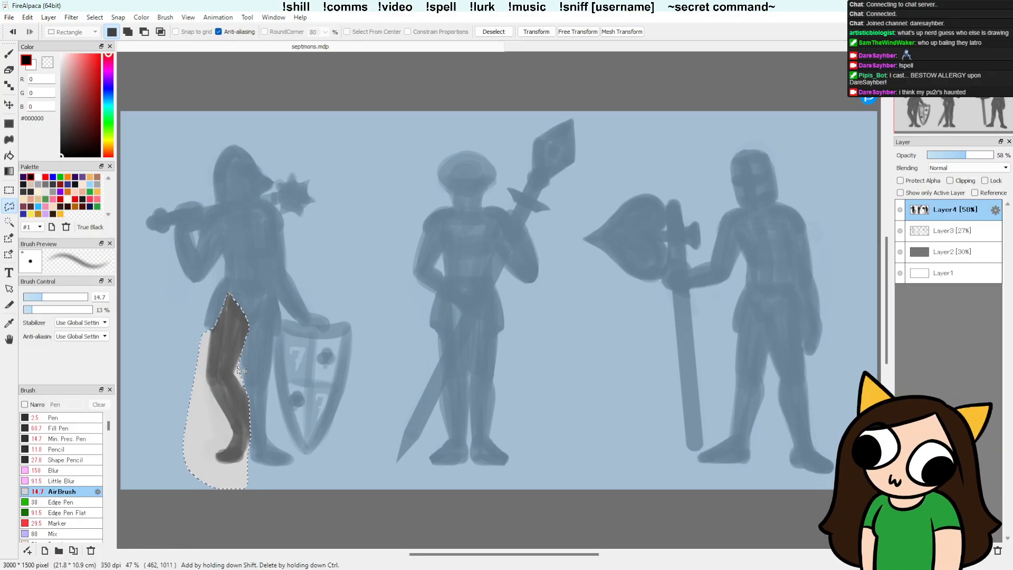
{"action": "key", "text": "ctrl+t"}
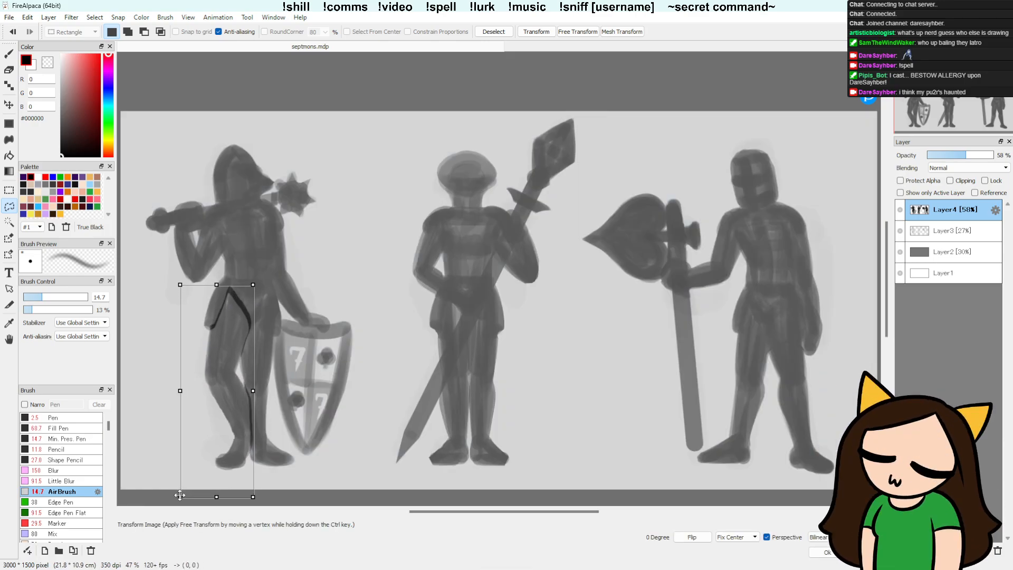
{"action": "left_click_drag", "start_coordinate": [182, 491], "coordinate": [178, 503]}
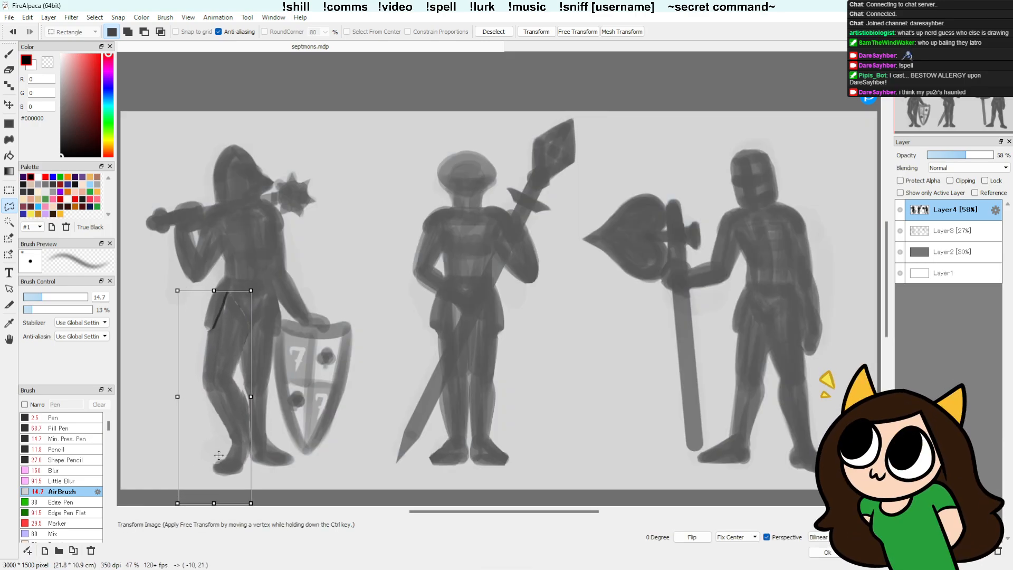
{"action": "left_click_drag", "start_coordinate": [219, 456], "coordinate": [220, 456]}
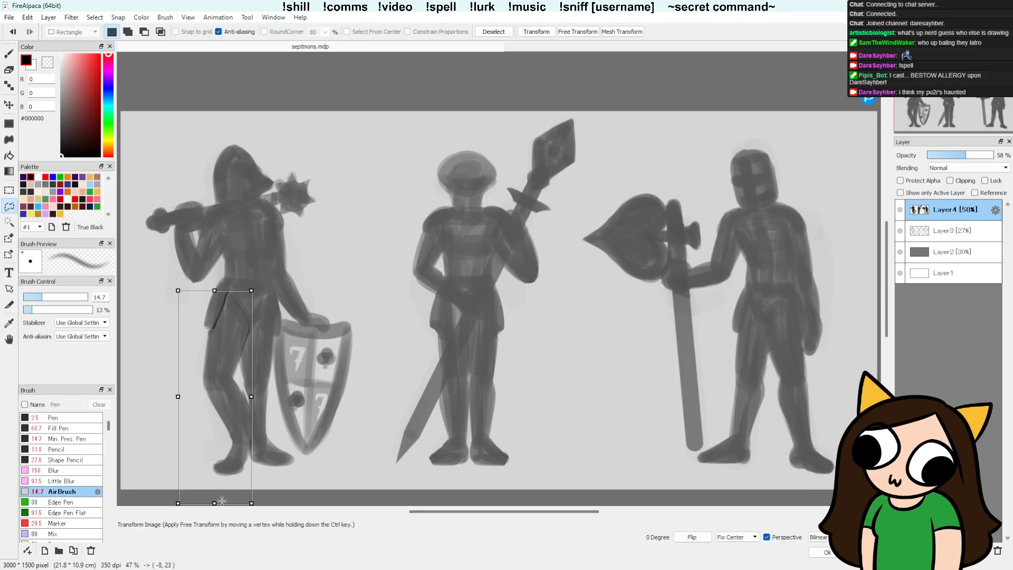
{"action": "left_click_drag", "start_coordinate": [215, 502], "coordinate": [216, 500]}
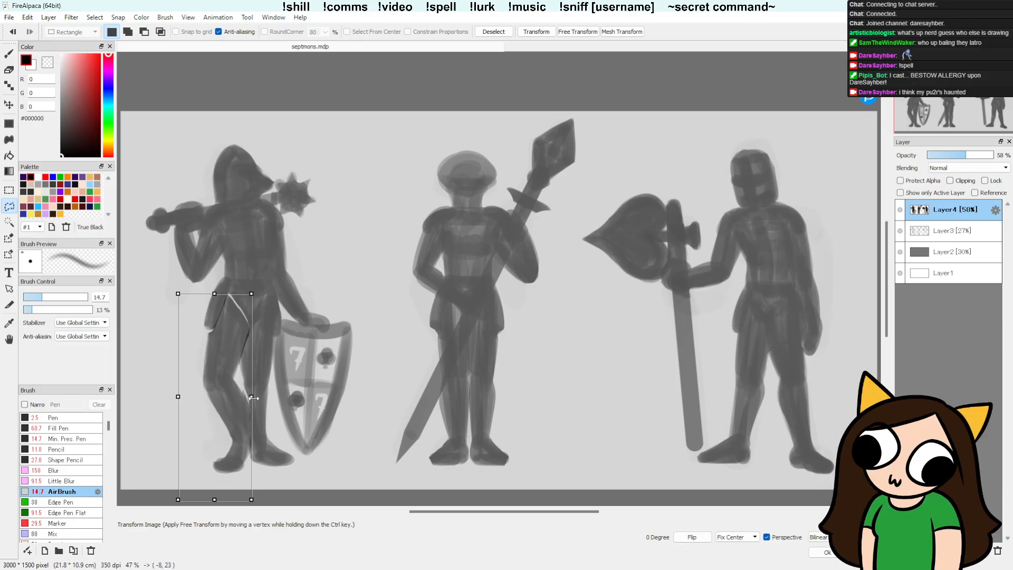
{"action": "left_click_drag", "start_coordinate": [251, 399], "coordinate": [253, 399]}
{"action": "left_click_drag", "start_coordinate": [239, 435], "coordinate": [238, 433]}
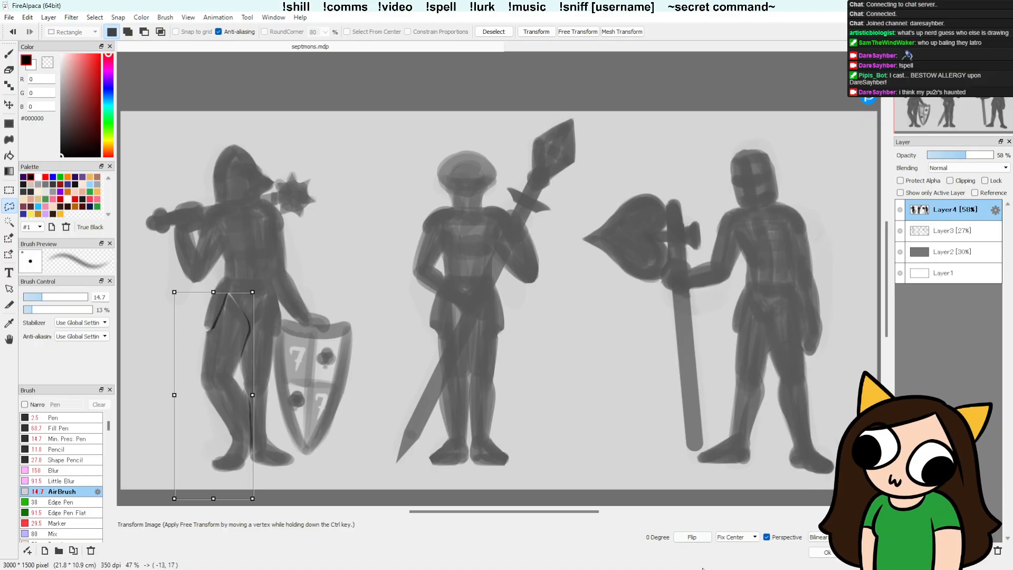
{"action": "key", "text": "Return"}
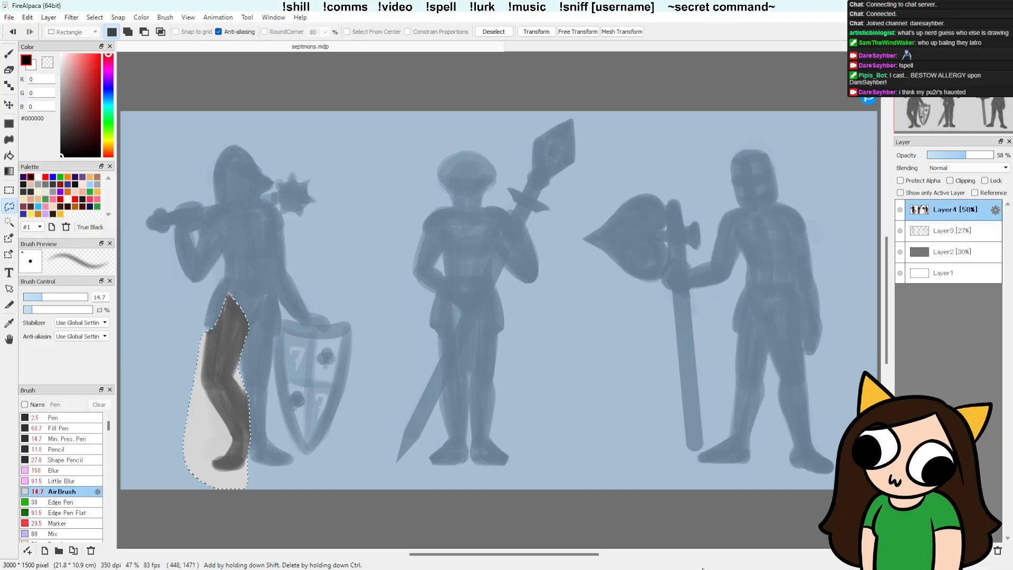
{"action": "key", "text": "ctrl+d"}
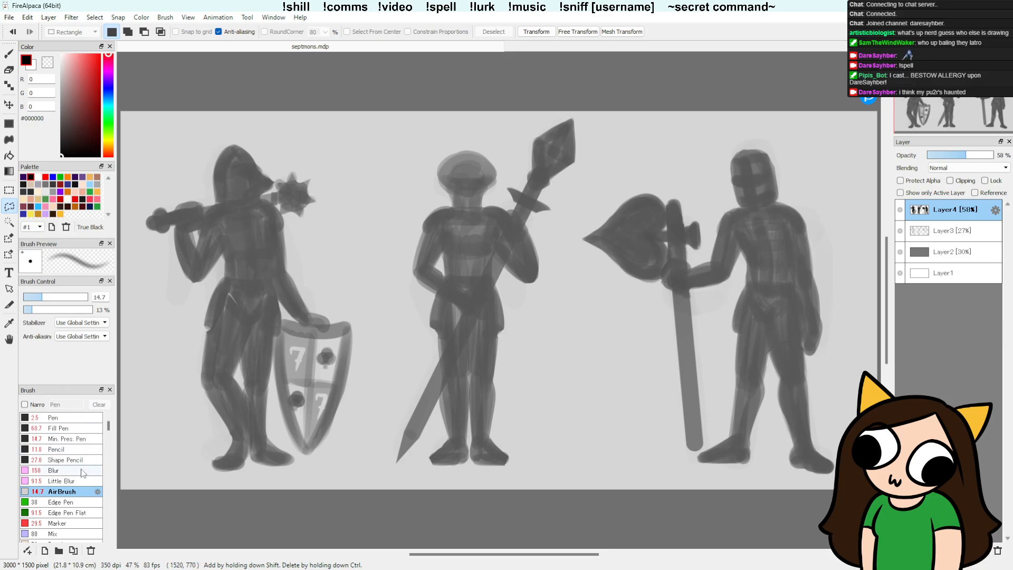
Step: Choose the Pencil brush, enlarge it to size 23, and try a stroke beside the leftmost figure's legs
{"action": "left_click", "coordinate": [78, 450]}
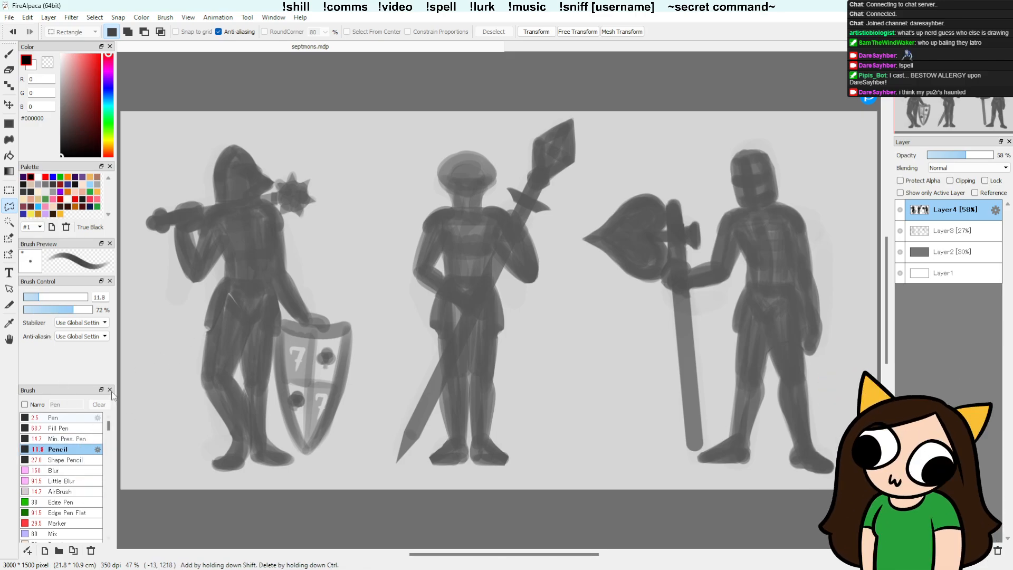
{"action": "key", "text": "b"}
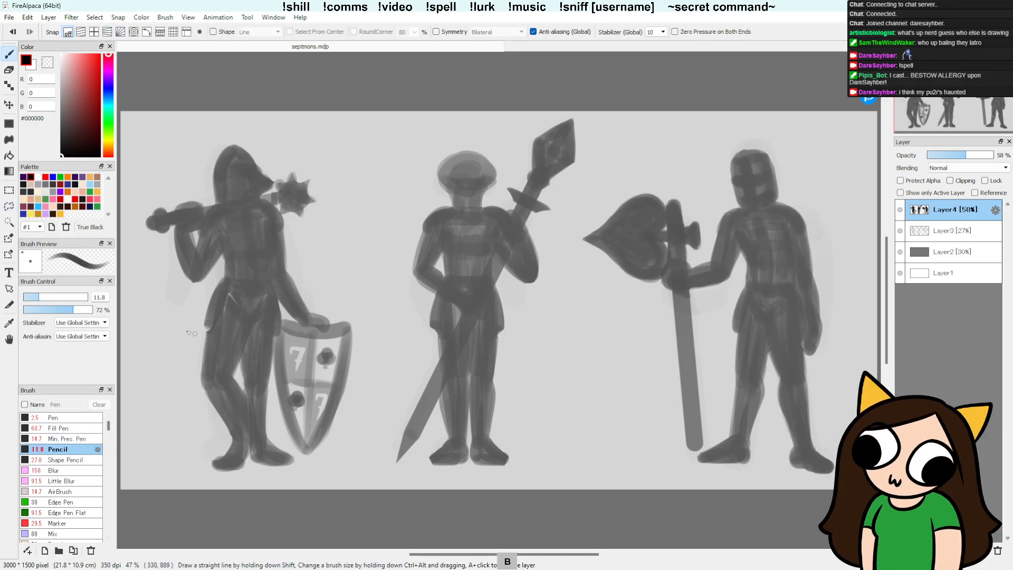
{"action": "left_click", "coordinate": [55, 297]}
{"action": "left_click_drag", "start_coordinate": [160, 298], "coordinate": [170, 402]}
{"action": "key", "text": "ctrl+z"}
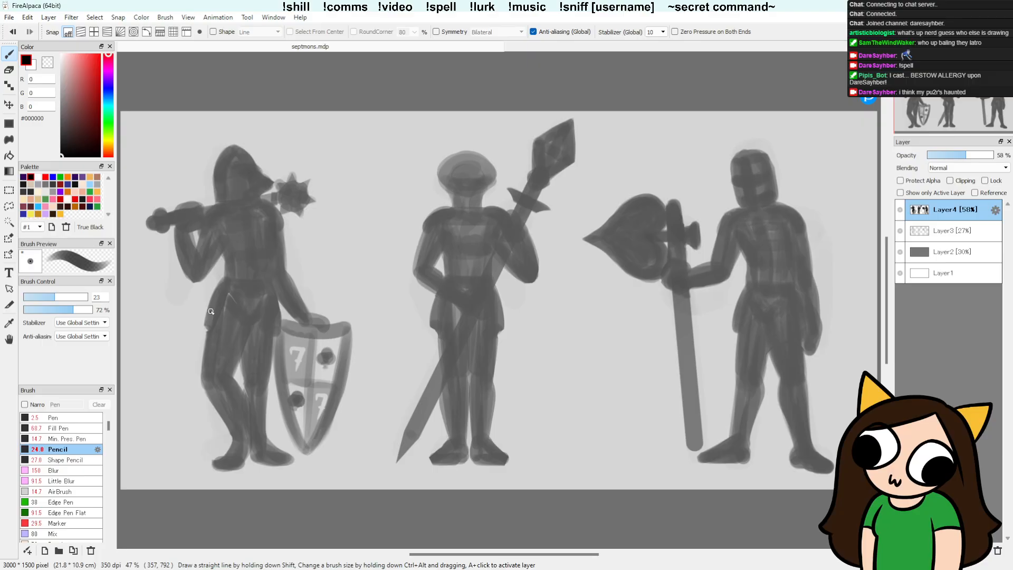
Step: Hide Layer3 and leave Layer4 showing
{"action": "left_click", "coordinate": [900, 209]}
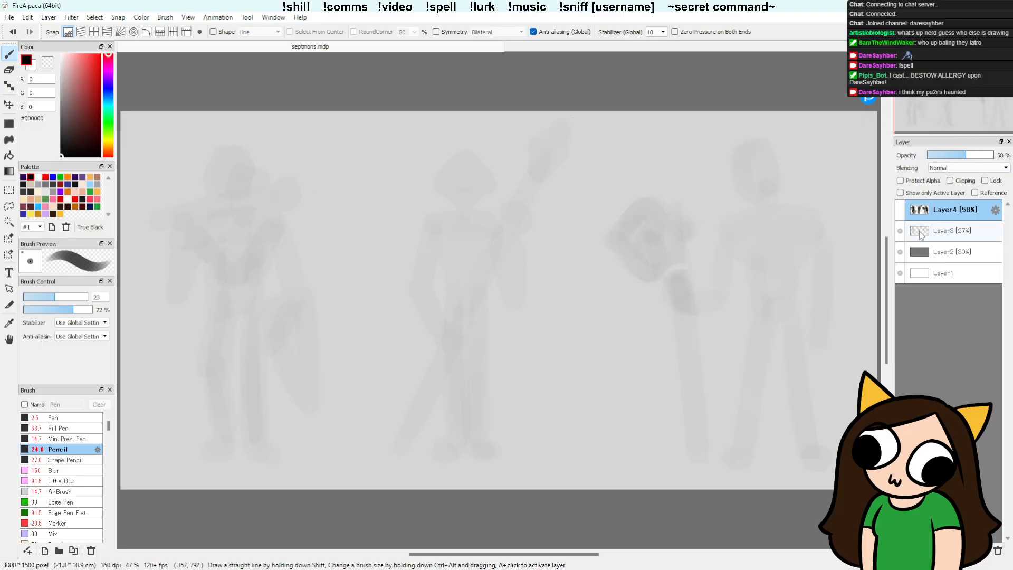
{"action": "left_click", "coordinate": [900, 230]}
{"action": "left_click", "coordinate": [900, 210]}
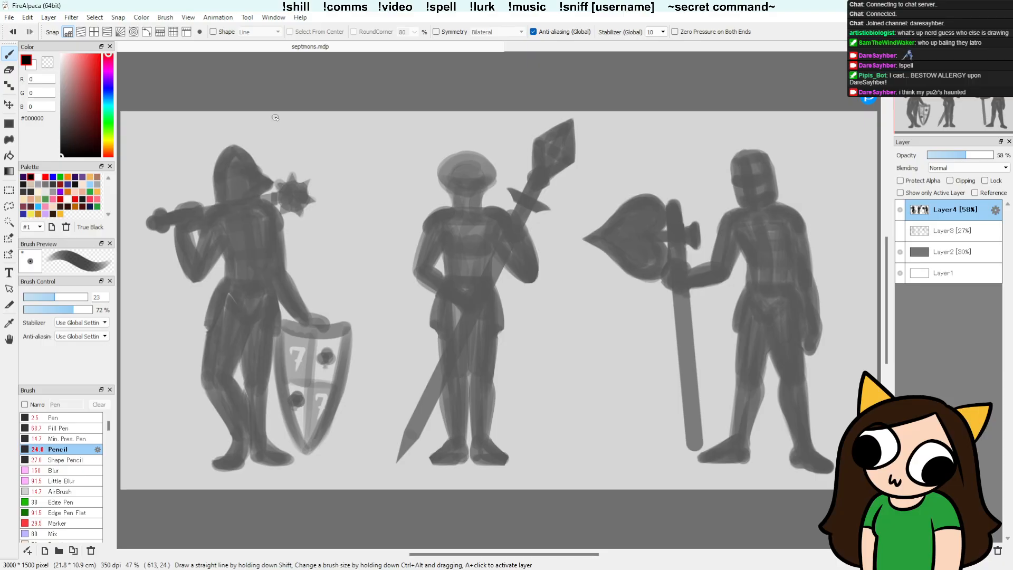
Step: Lasso the leftmost figure's helmeted head, rotate it by -2.6 degrees, apply the transform and deselect
{"action": "key", "text": "l"}
{"action": "mouse_move", "coordinate": [260, 196]}
{"action": "left_mouse_down"}
{"action": "mouse_move", "coordinate": [218, 204]}
{"action": "mouse_move", "coordinate": [209, 187]}
{"action": "mouse_move", "coordinate": [227, 139]}
{"action": "mouse_move", "coordinate": [277, 147]}
{"action": "mouse_move", "coordinate": [275, 196]}
{"action": "left_mouse_up"}
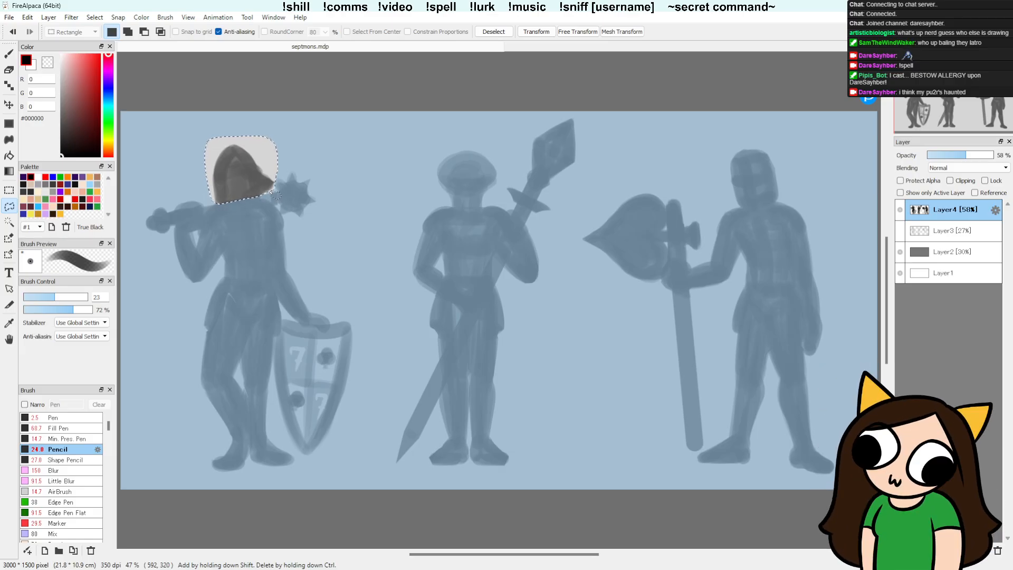
{"action": "key", "text": "ctrl+t"}
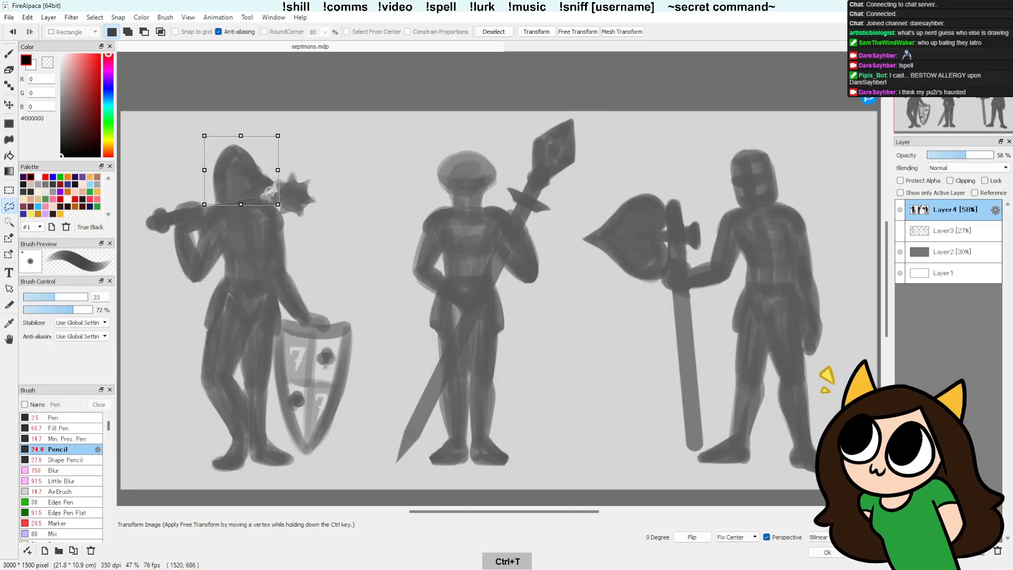
{"action": "left_click_drag", "start_coordinate": [284, 203], "coordinate": [258, 191]}
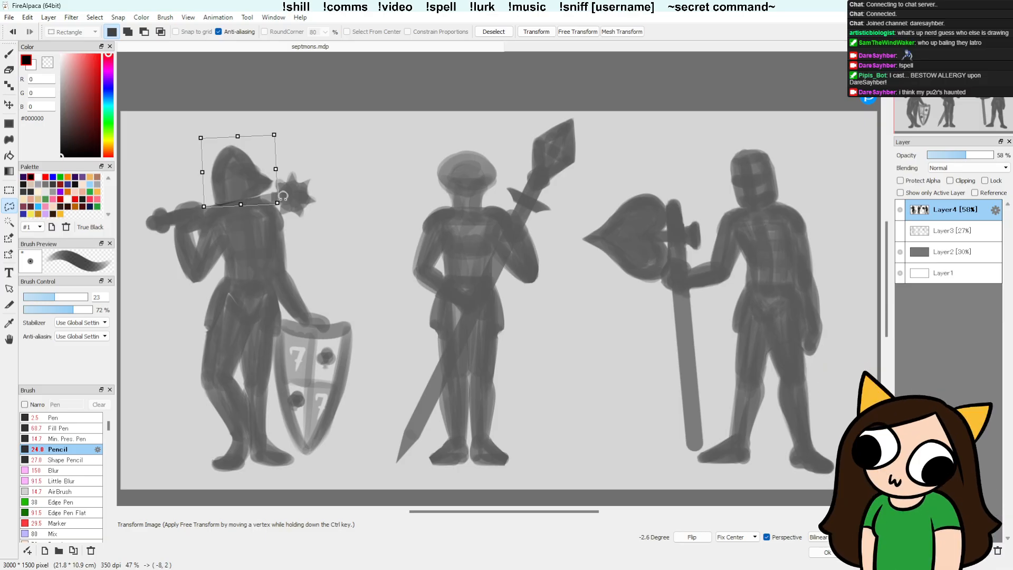
{"action": "key", "text": "Return"}
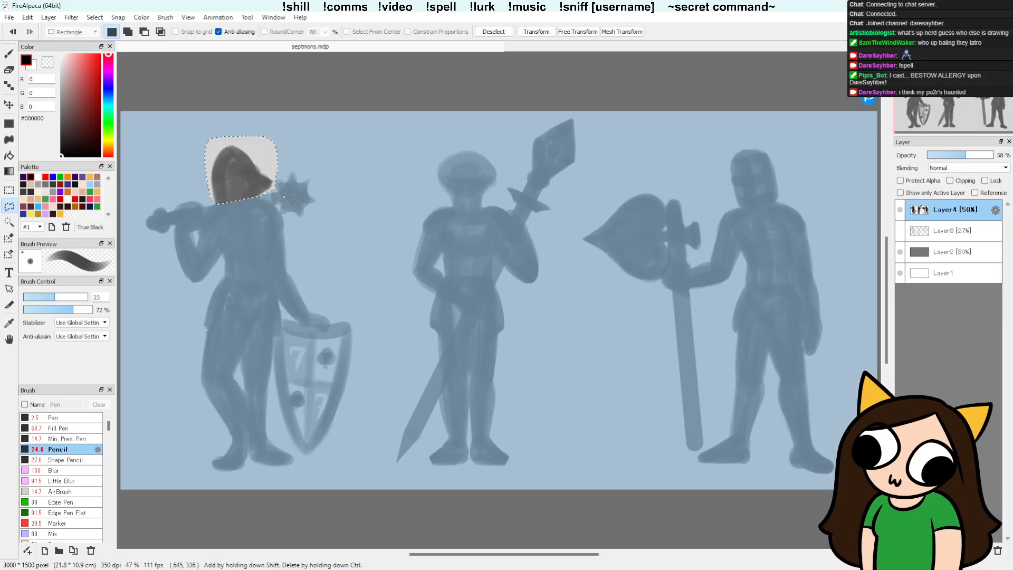
{"action": "key", "text": "ctrl+d"}
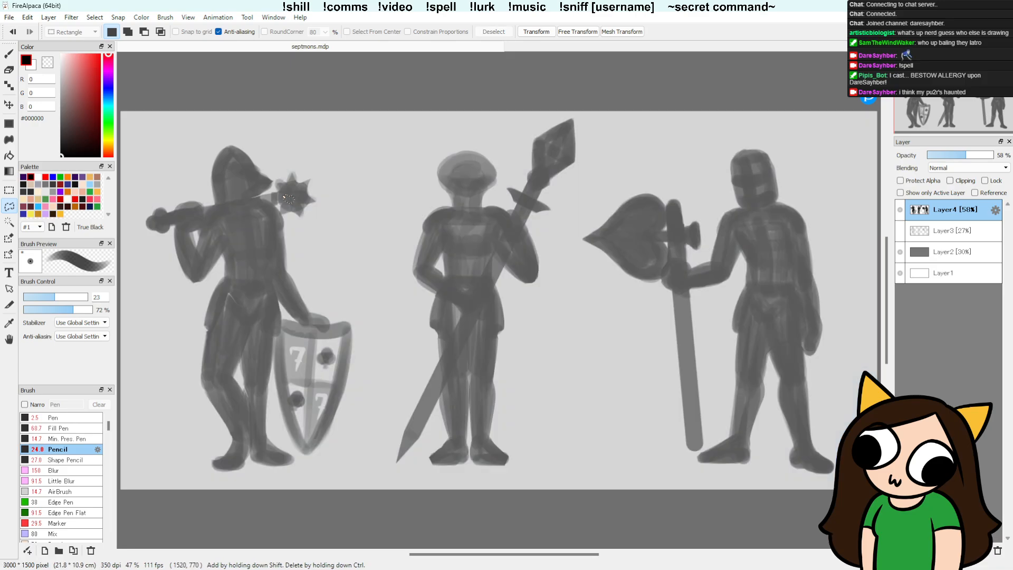
Step: Add a new layer above the silhouettes, lower Layer4's opacity to 17%, and make the new layer active for brush drawing
{"action": "key", "text": "b"}
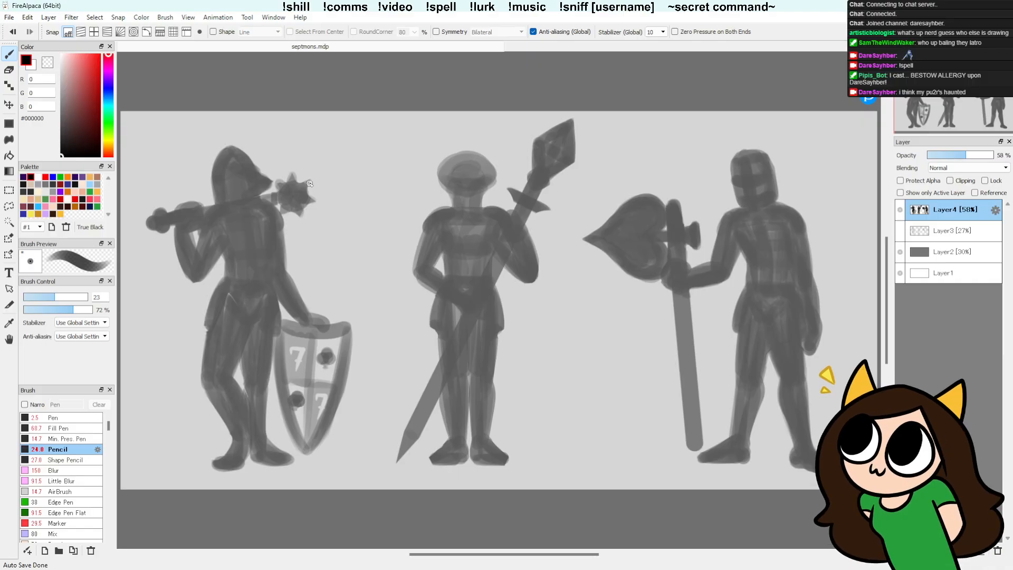
{"action": "left_click", "coordinate": [901, 550]}
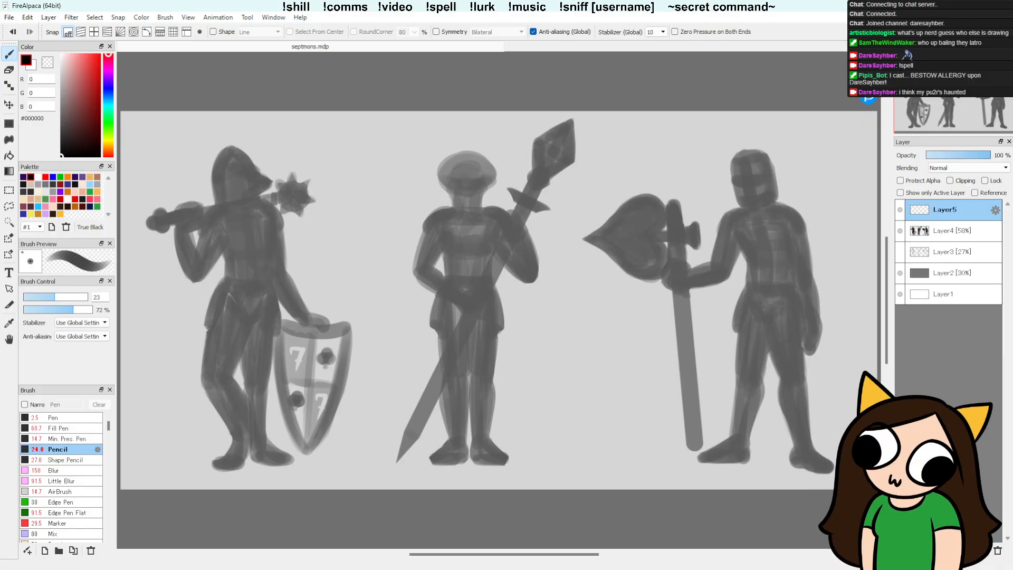
{"action": "left_click", "coordinate": [938, 231]}
{"action": "left_click_drag", "start_coordinate": [944, 159], "coordinate": [938, 158]}
{"action": "left_click", "coordinate": [939, 211]}
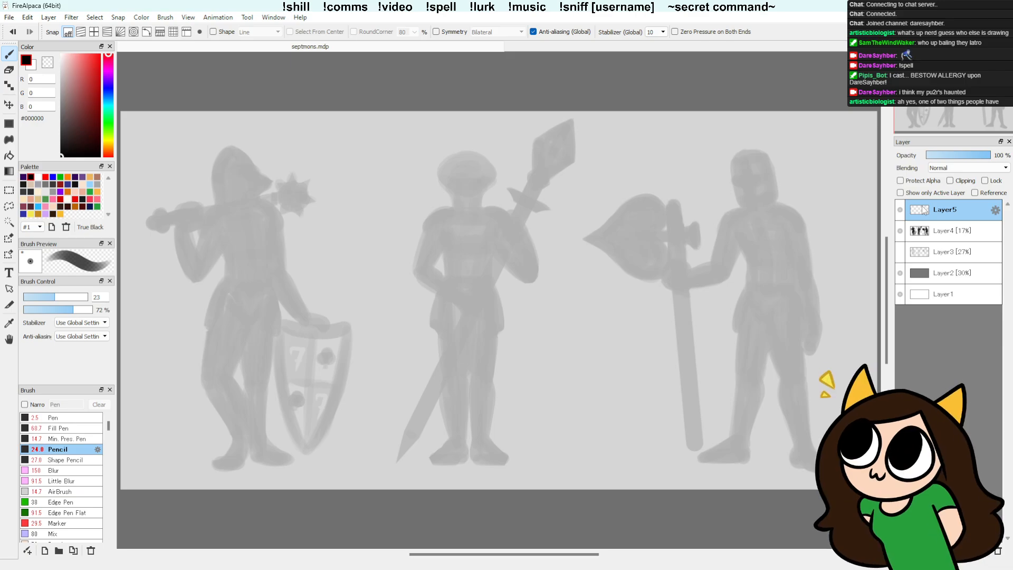
Step: Try a pencil stroke over the leftmost figure's legs on Layer5
{"action": "left_click_drag", "start_coordinate": [243, 335], "coordinate": [247, 377]}
{"action": "key", "text": "ctrl+z"}
{"action": "left_click", "coordinate": [959, 231]}
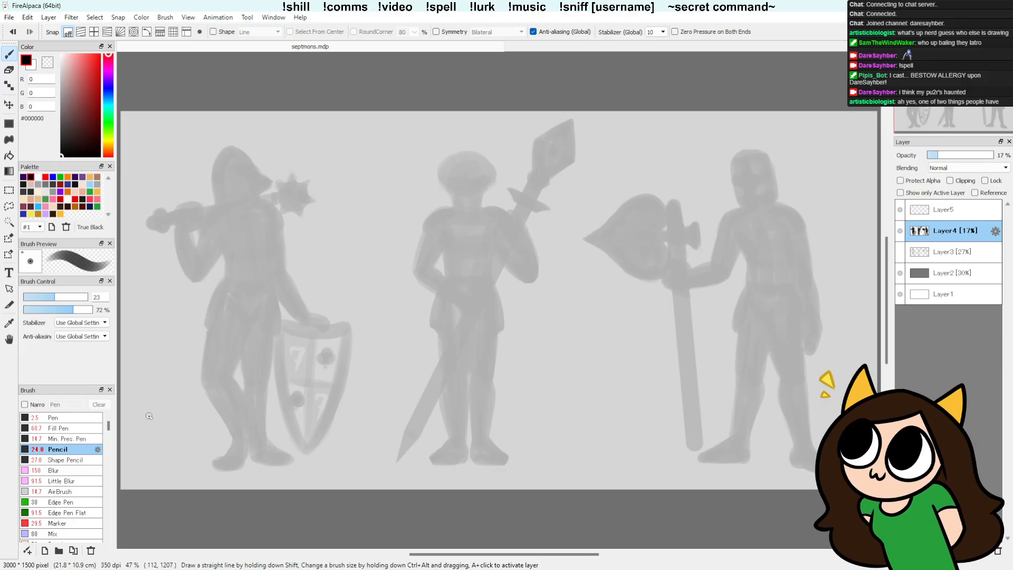
{"action": "left_click", "coordinate": [955, 213]}
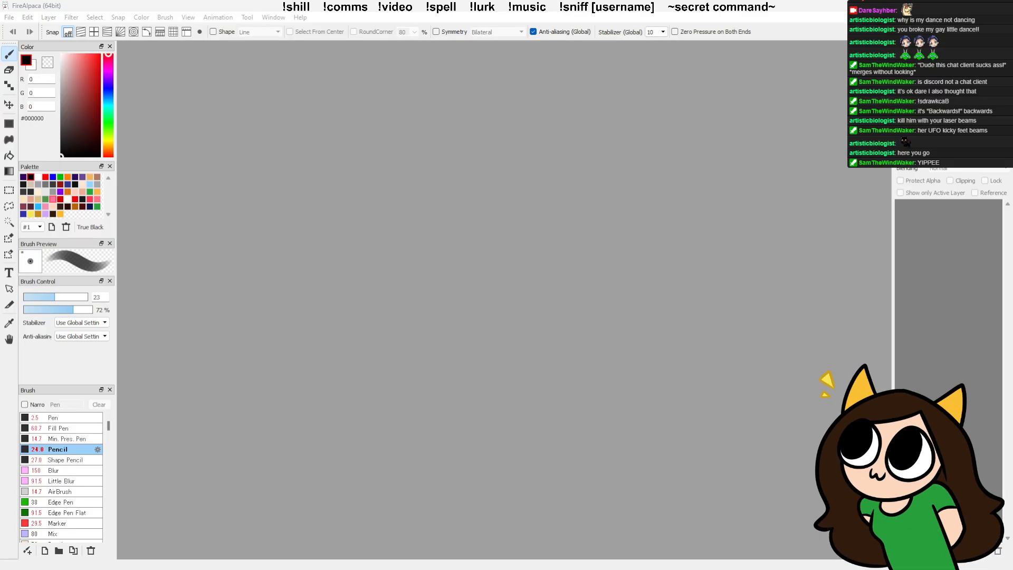
{"action": "left_click_drag", "start_coordinate": [500, 7], "coordinate": [420, 2]}
{"action": "left_click", "coordinate": [10, 18]}
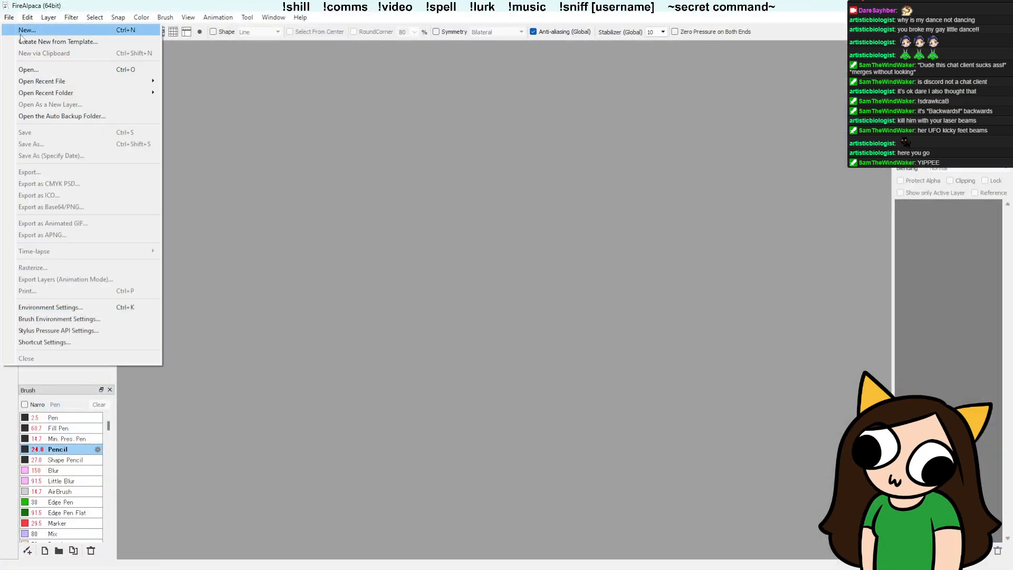
{"action": "left_click", "coordinate": [15, 19]}
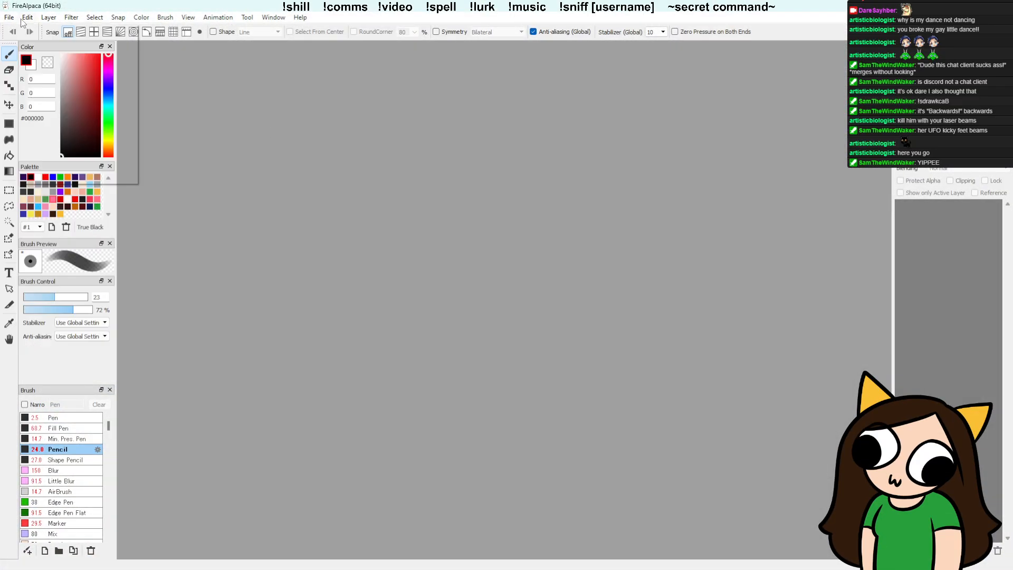
Step: Look through the recent files and the Personal Art folder for the drawing file to open
{"action": "left_click", "coordinate": [10, 18]}
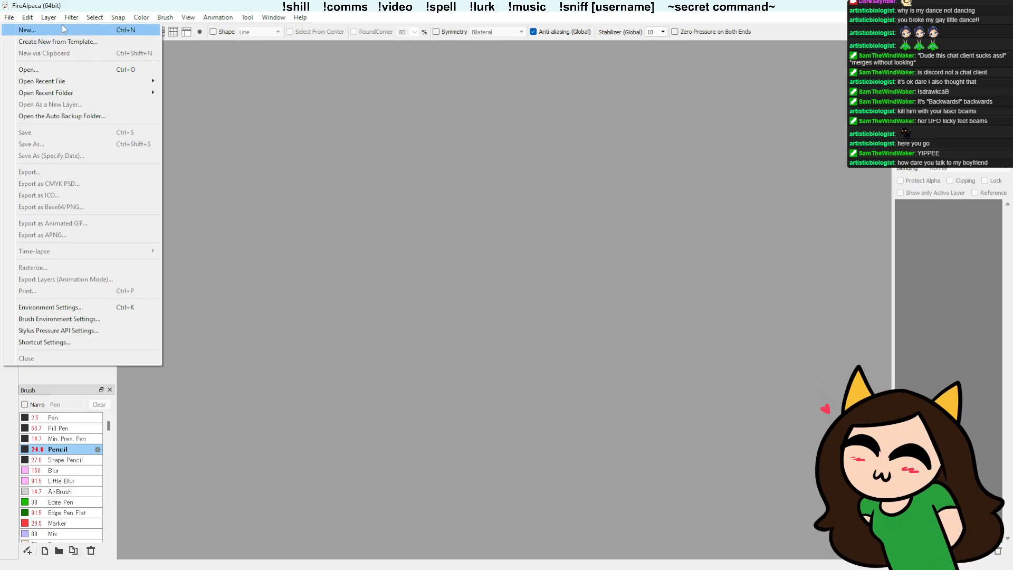
{"action": "mouse_move", "coordinate": [73, 83]}
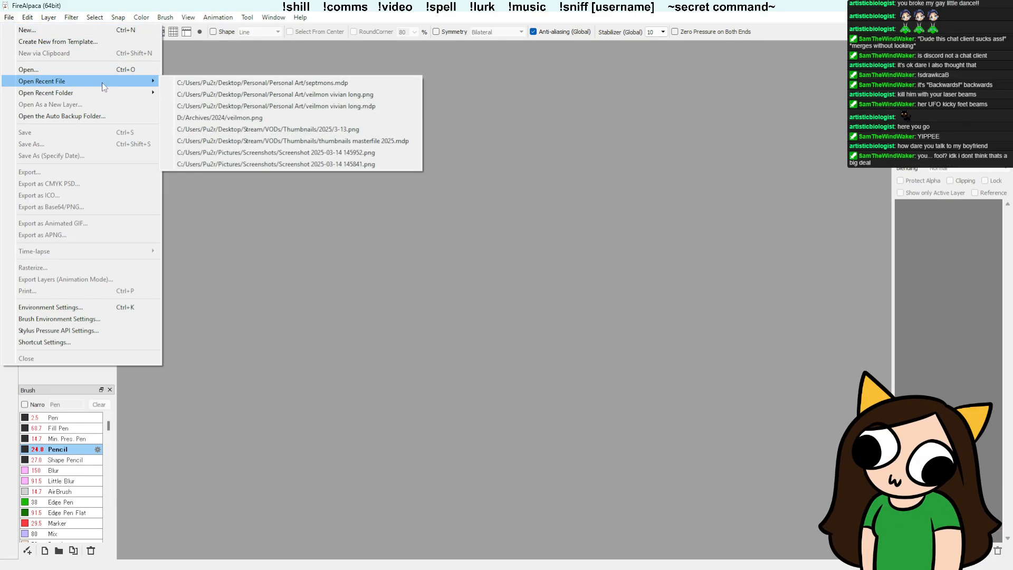
{"action": "left_click", "coordinate": [53, 67]}
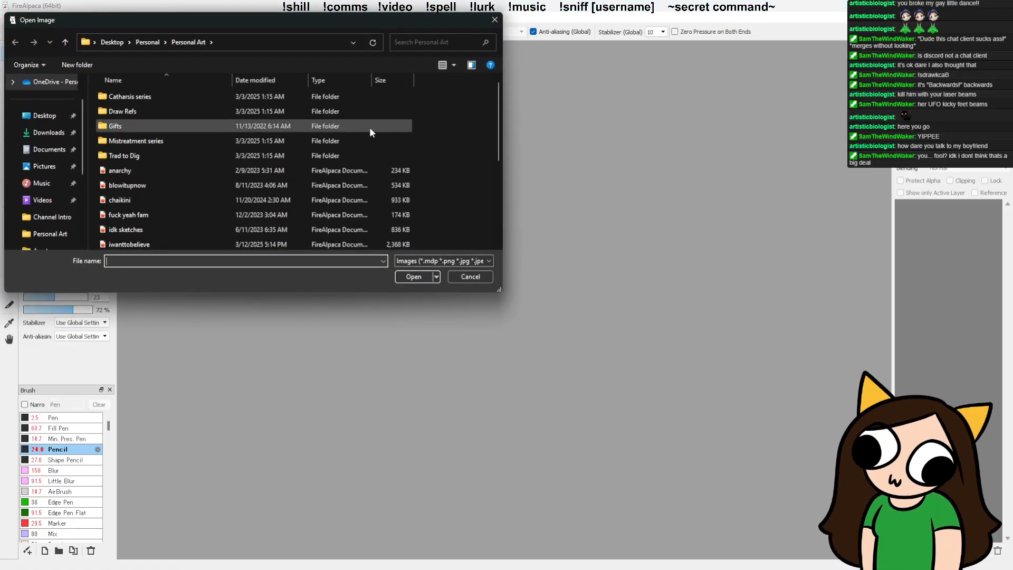
{"action": "scroll", "coordinate": [362, 130], "scroll_direction": "down", "scroll_amount": 2}
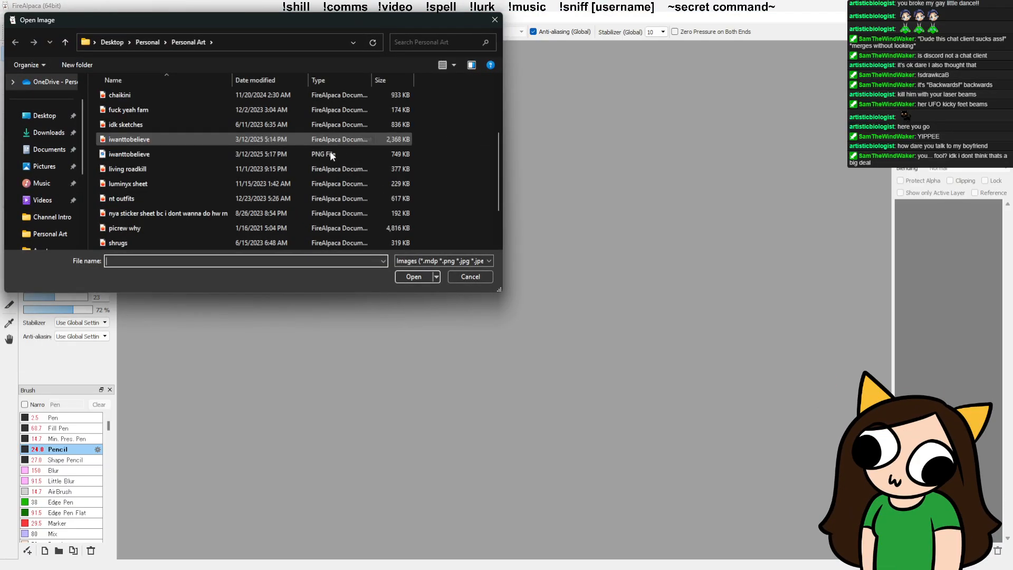
{"action": "scroll", "coordinate": [322, 156], "scroll_direction": "up", "scroll_amount": 2}
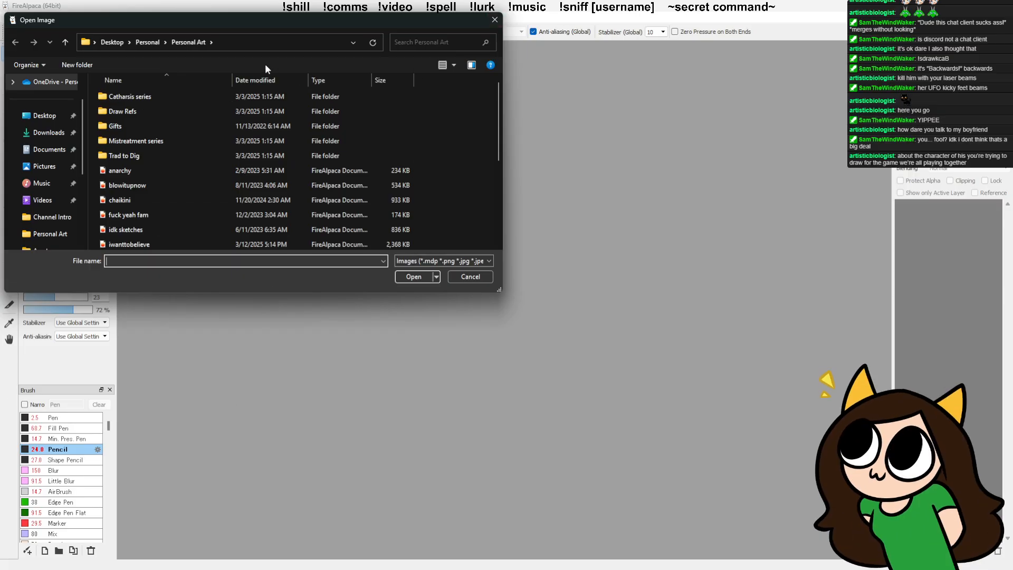
{"action": "scroll", "coordinate": [134, 121], "scroll_direction": "down", "scroll_amount": 2}
{"action": "scroll", "coordinate": [158, 132], "scroll_direction": "up", "scroll_amount": 2}
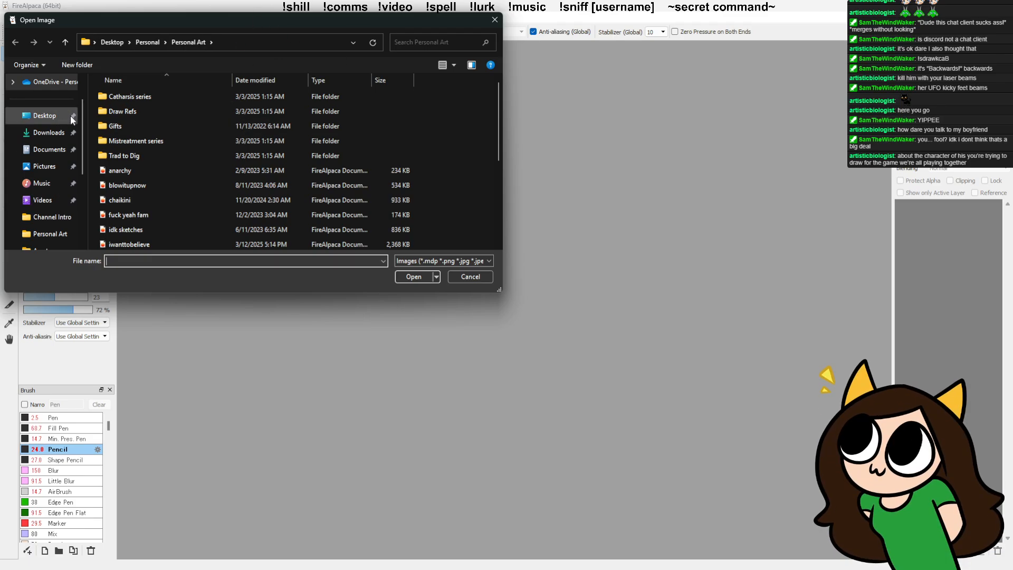
{"action": "scroll", "coordinate": [65, 116], "scroll_direction": "down", "scroll_amount": 2}
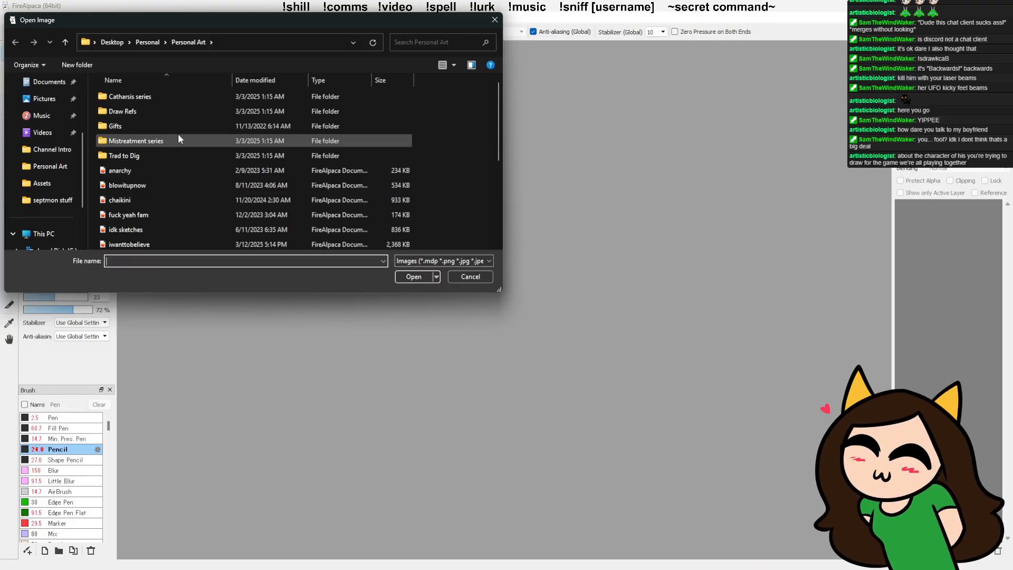
{"action": "scroll", "coordinate": [178, 134], "scroll_direction": "down", "scroll_amount": 4}
{"action": "scroll", "coordinate": [237, 148], "scroll_direction": "up", "scroll_amount": 4}
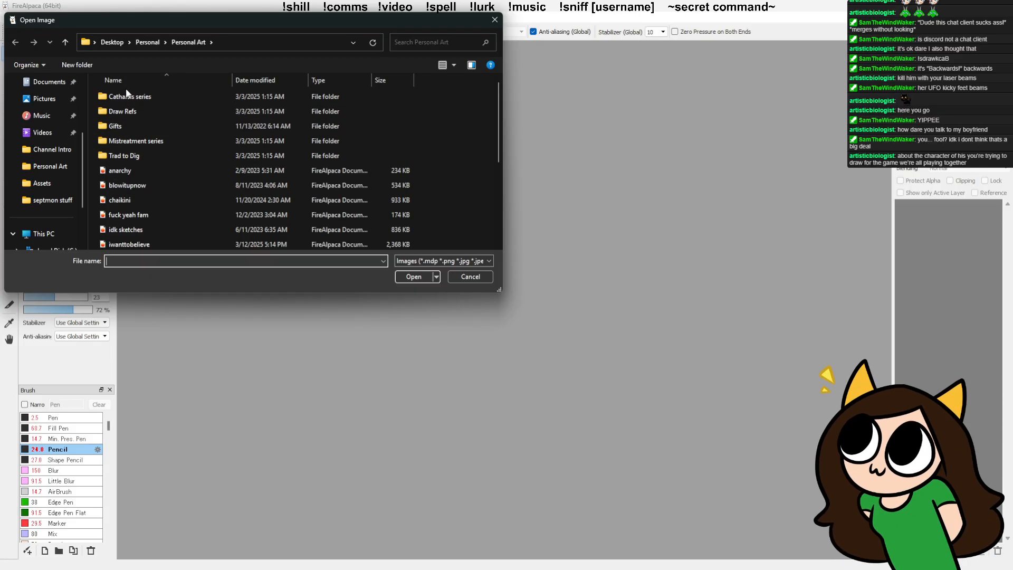
{"action": "scroll", "coordinate": [52, 153], "scroll_direction": "up", "scroll_amount": 2}
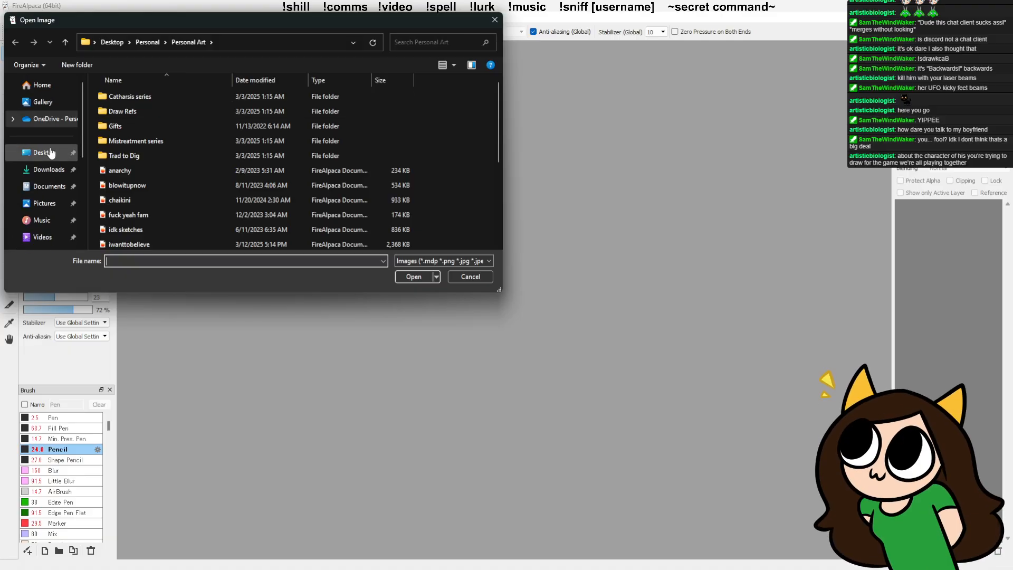
Step: Open the septmons drawing from the septmon stuff folder on the Desktop
{"action": "left_click", "coordinate": [51, 153]}
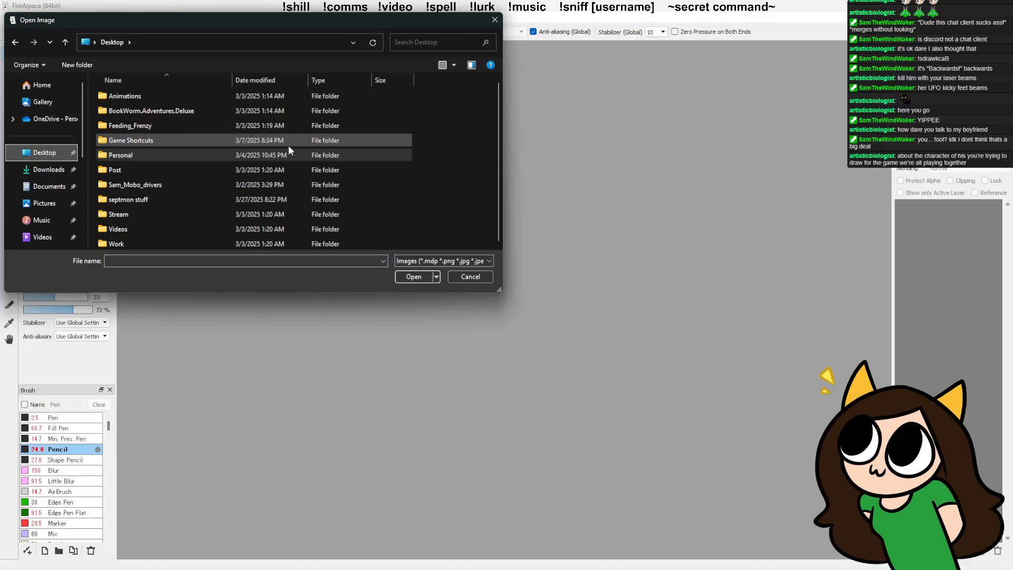
{"action": "double_click", "coordinate": [130, 199]}
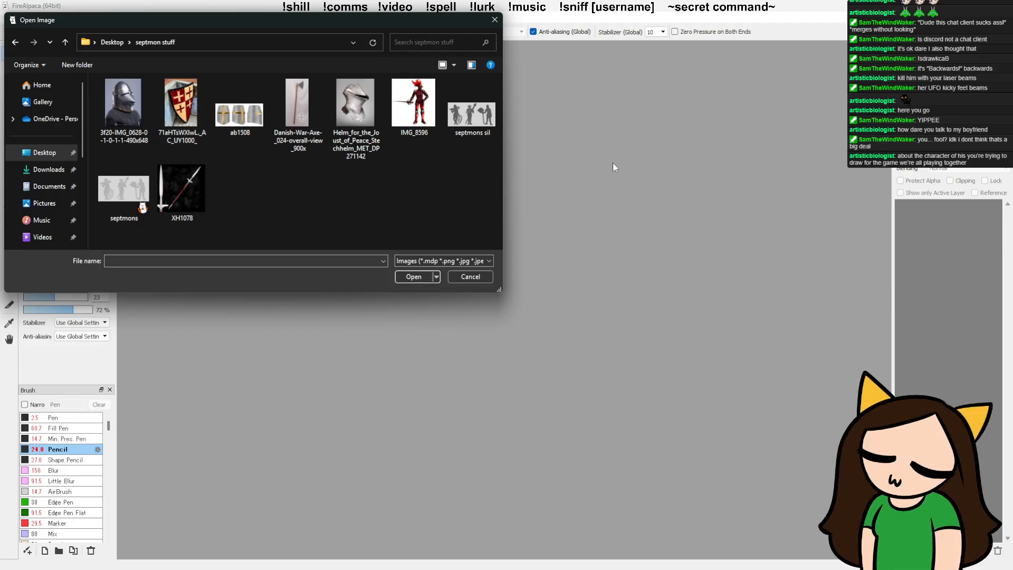
{"action": "left_click", "coordinate": [135, 205]}
{"action": "left_click", "coordinate": [414, 278]}
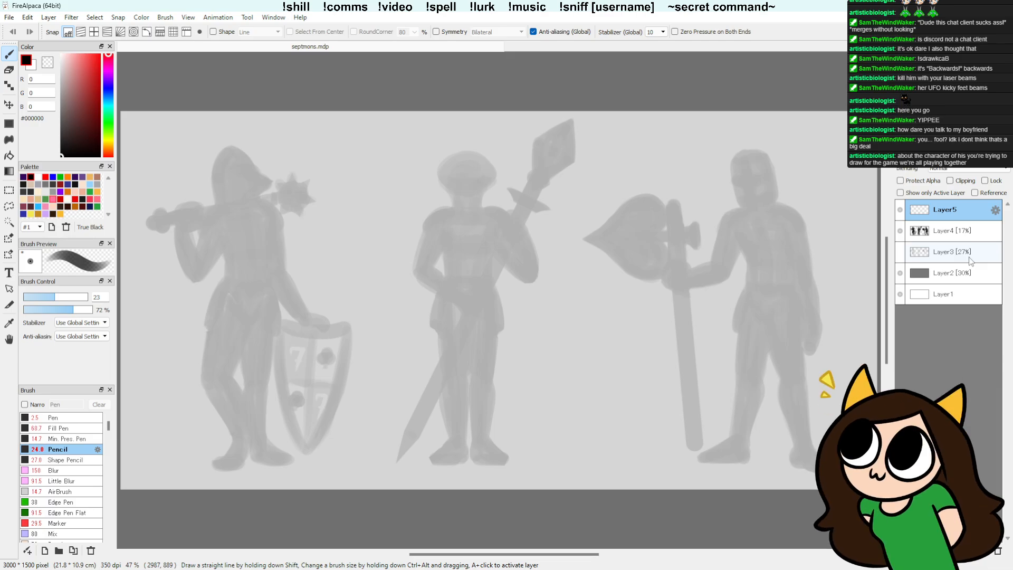
Step: Try a looping pencil scribble on Layer5 between the left and middle figures and undo it
{"action": "left_click_drag", "start_coordinate": [370, 186], "coordinate": [407, 184]}
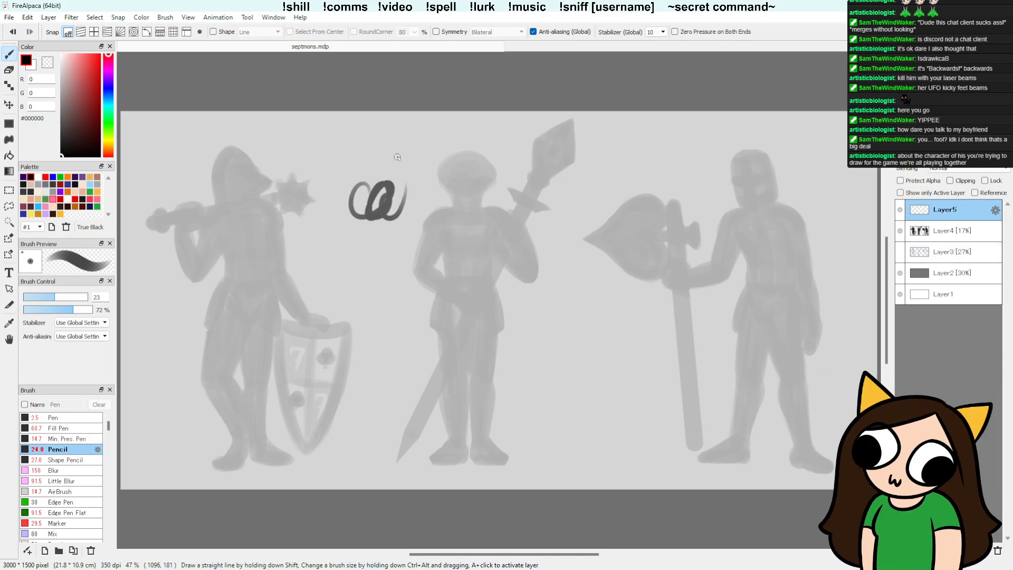
{"action": "key", "text": "ctrl+z"}
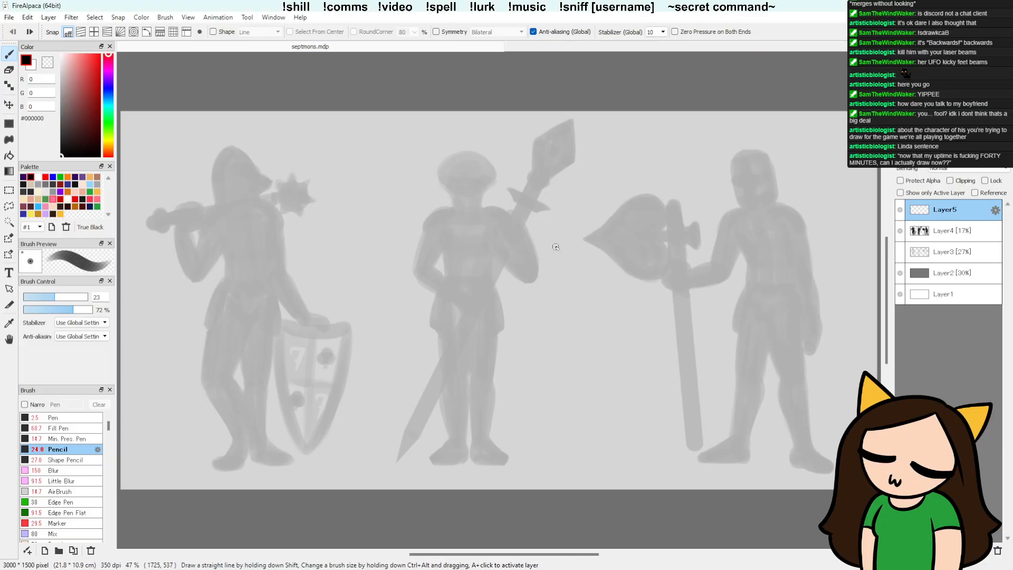
{"action": "key", "text": "Left"}
{"action": "key", "text": "Right"}
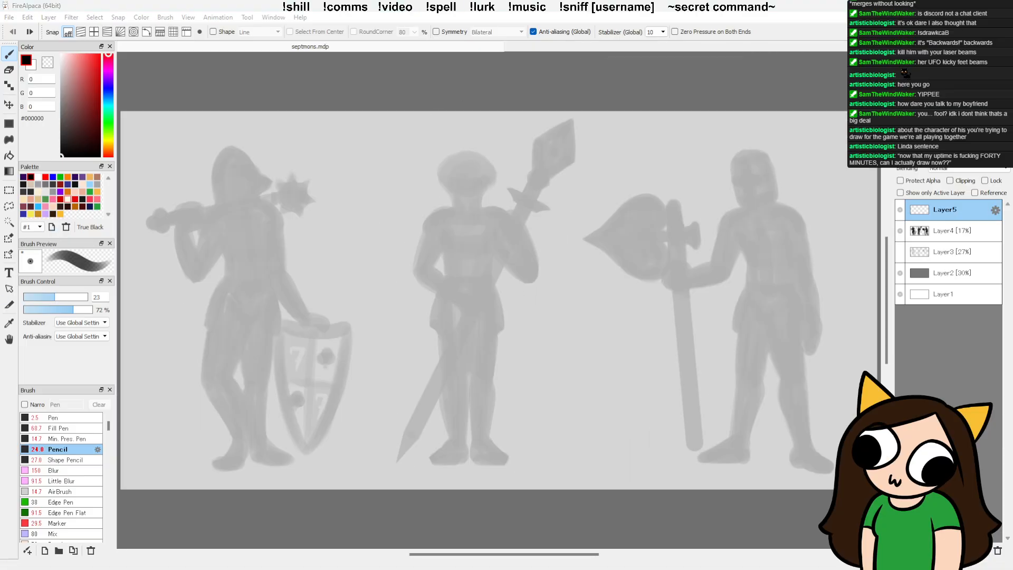
{"action": "left_click", "coordinate": [830, 43]}
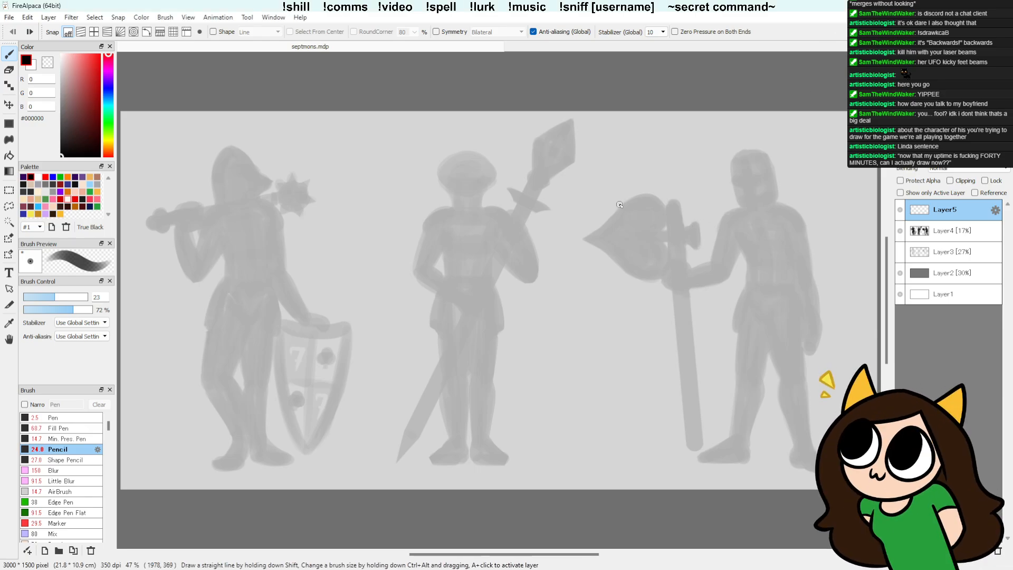
Step: Sketch the collar line and sides of the middle figure's chest plate in pencil on Layer5, starting the taper toward the waist
{"action": "scroll", "coordinate": [584, 296], "scroll_direction": "up", "scroll_amount": 2}
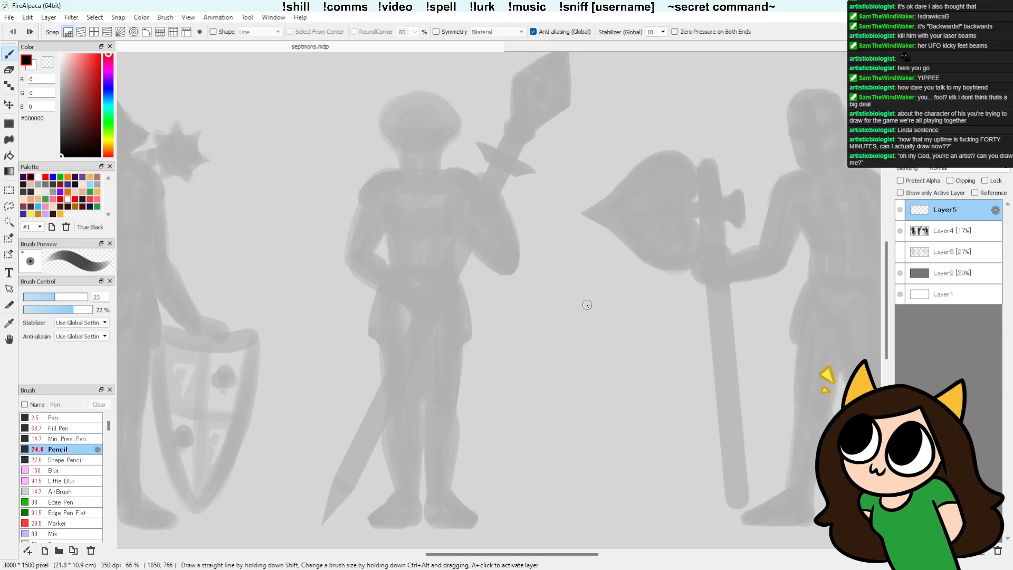
{"action": "scroll", "coordinate": [495, 300], "scroll_direction": "down", "scroll_amount": 2}
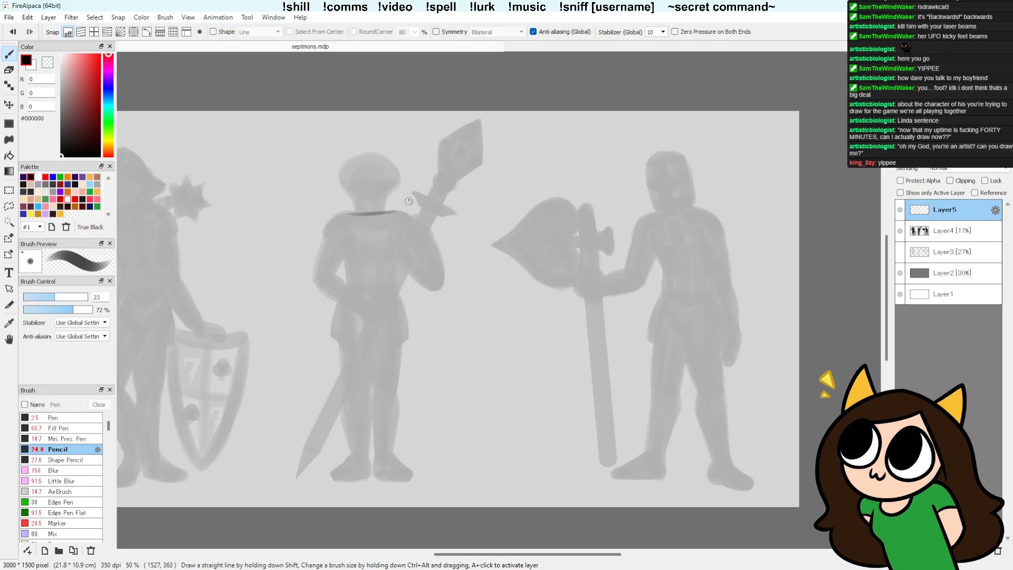
{"action": "mouse_move", "coordinate": [406, 212]}
{"action": "left_mouse_down"}
{"action": "mouse_move", "coordinate": [365, 215]}
{"action": "mouse_move", "coordinate": [399, 213]}
{"action": "left_mouse_up"}
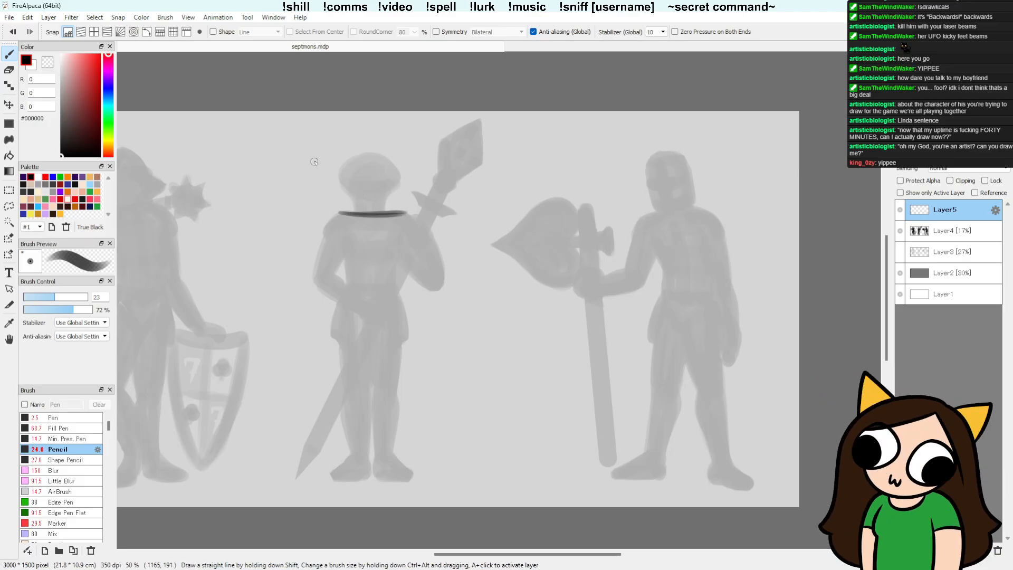
{"action": "left_click_drag", "start_coordinate": [341, 214], "coordinate": [343, 253]}
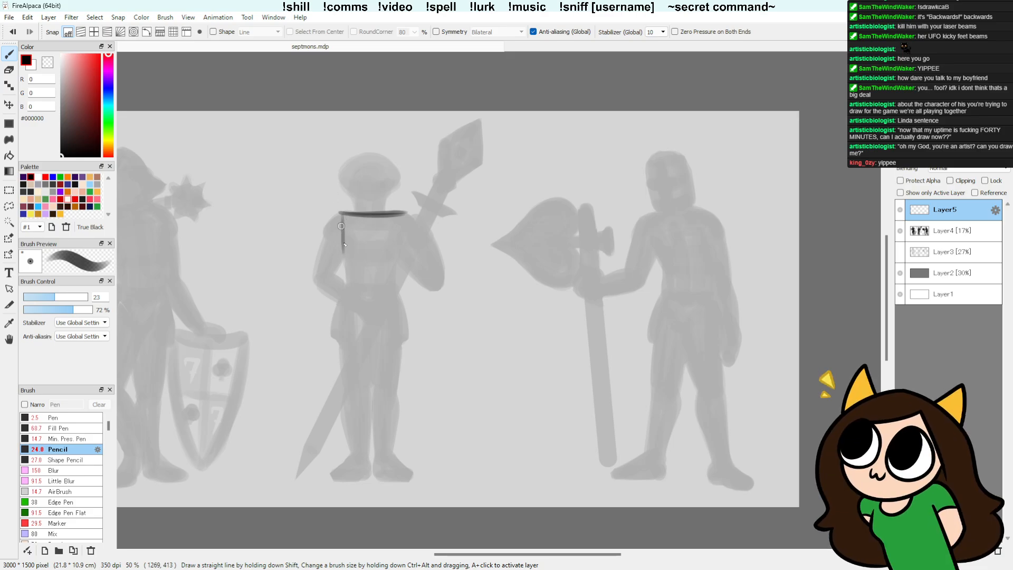
{"action": "left_click_drag", "start_coordinate": [404, 214], "coordinate": [404, 251]}
{"action": "mouse_move", "coordinate": [342, 216]}
{"action": "left_mouse_down"}
{"action": "mouse_move", "coordinate": [343, 248]}
{"action": "mouse_move", "coordinate": [401, 253]}
{"action": "mouse_move", "coordinate": [350, 277]}
{"action": "left_mouse_up"}
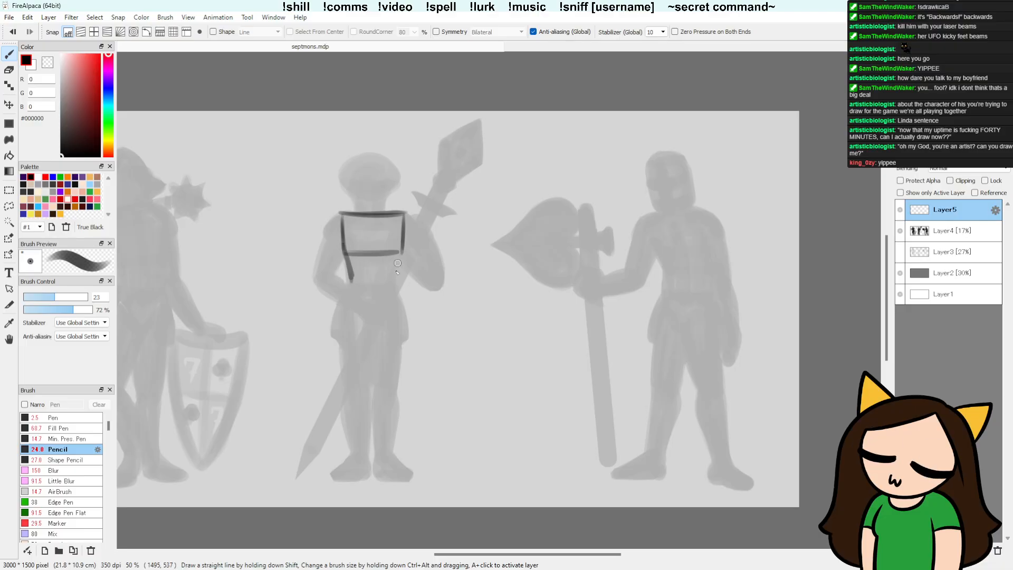
Step: Darken the middle figure's chest plate outline and extend it below the waist band into a downward-pointing plate
{"action": "mouse_move", "coordinate": [403, 254]}
{"action": "left_mouse_down"}
{"action": "mouse_move", "coordinate": [387, 283]}
{"action": "mouse_move", "coordinate": [353, 282]}
{"action": "mouse_move", "coordinate": [345, 250]}
{"action": "left_mouse_up"}
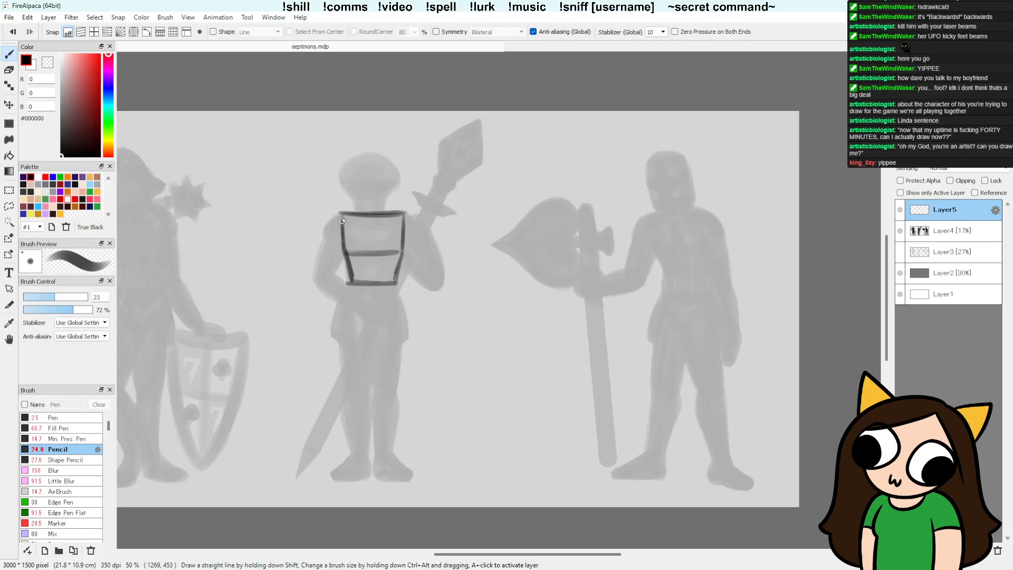
{"action": "left_click_drag", "start_coordinate": [341, 215], "coordinate": [344, 249]}
{"action": "left_click_drag", "start_coordinate": [395, 279], "coordinate": [403, 252]}
{"action": "mouse_move", "coordinate": [404, 216]}
{"action": "left_mouse_down"}
{"action": "mouse_move", "coordinate": [403, 252]}
{"action": "mouse_move", "coordinate": [358, 257]}
{"action": "left_mouse_up"}
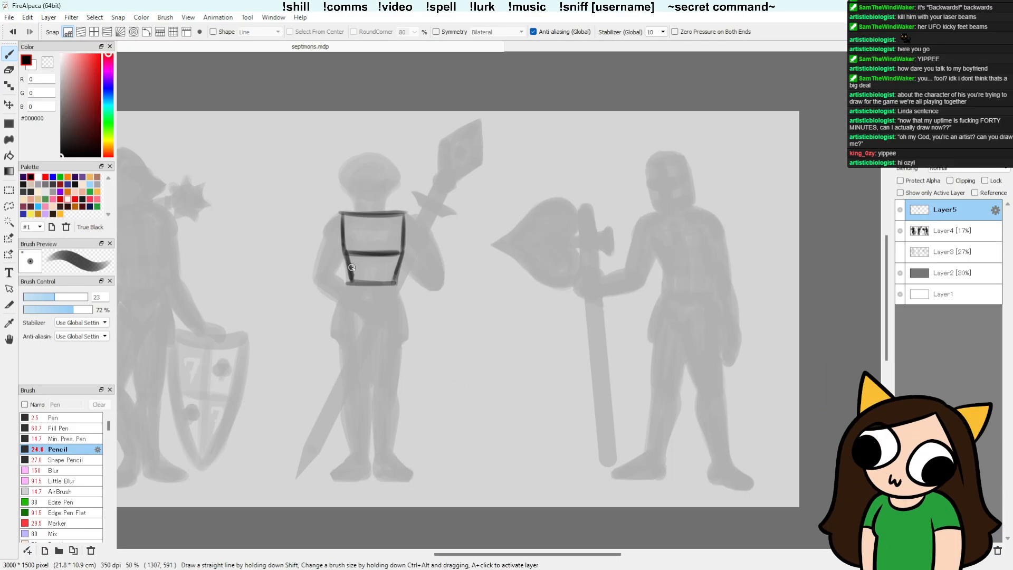
{"action": "left_click_drag", "start_coordinate": [348, 273], "coordinate": [349, 295]}
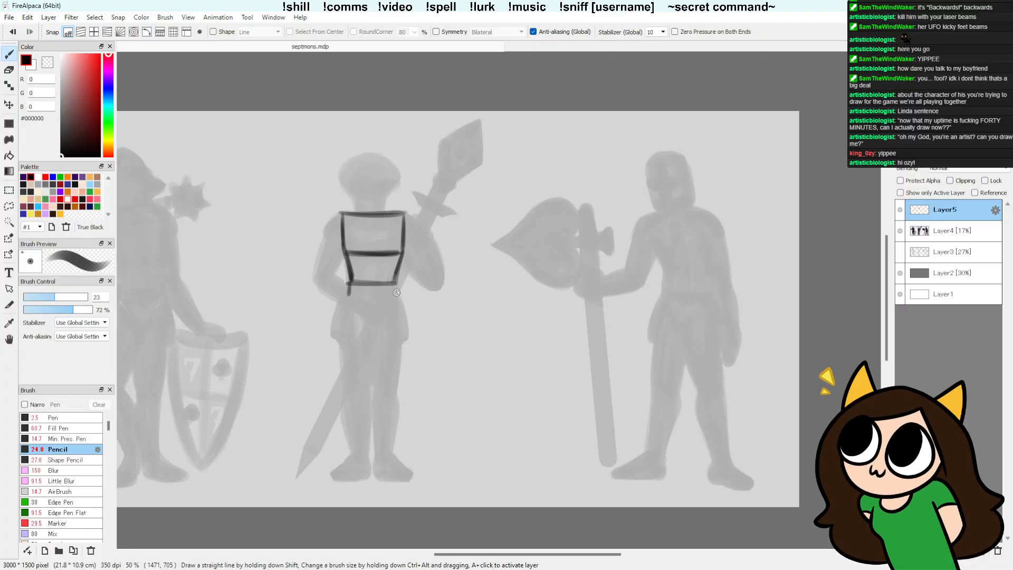
{"action": "mouse_move", "coordinate": [395, 283]}
{"action": "left_mouse_down"}
{"action": "mouse_move", "coordinate": [394, 298]}
{"action": "mouse_move", "coordinate": [358, 301]}
{"action": "mouse_move", "coordinate": [375, 317]}
{"action": "mouse_move", "coordinate": [395, 299]}
{"action": "left_mouse_up"}
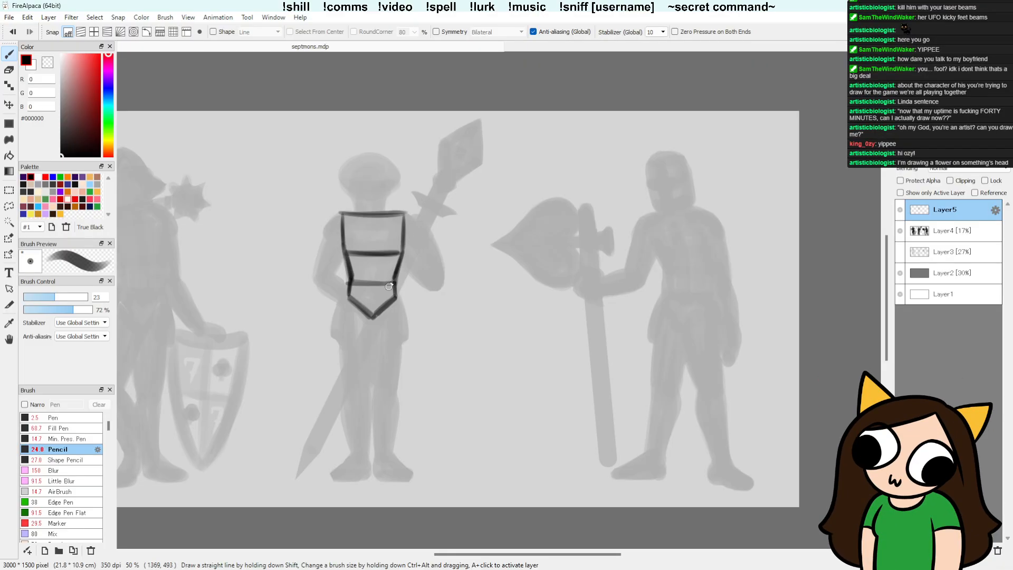
Step: Try pencil sizes 39 and 30 with test strokes beside the middle figure and undo the strokes
{"action": "key", "text": "e"}
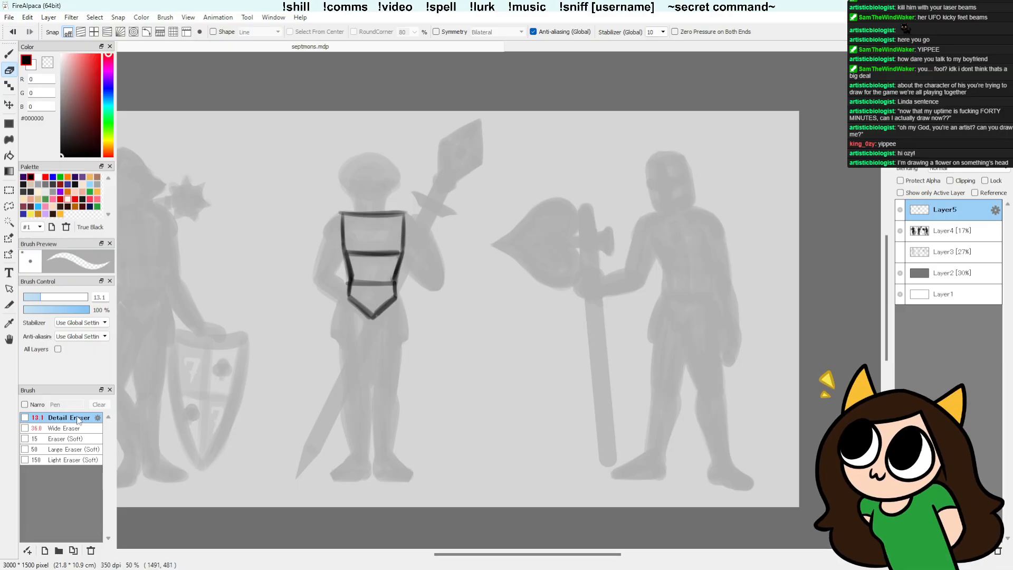
{"action": "key", "text": "b"}
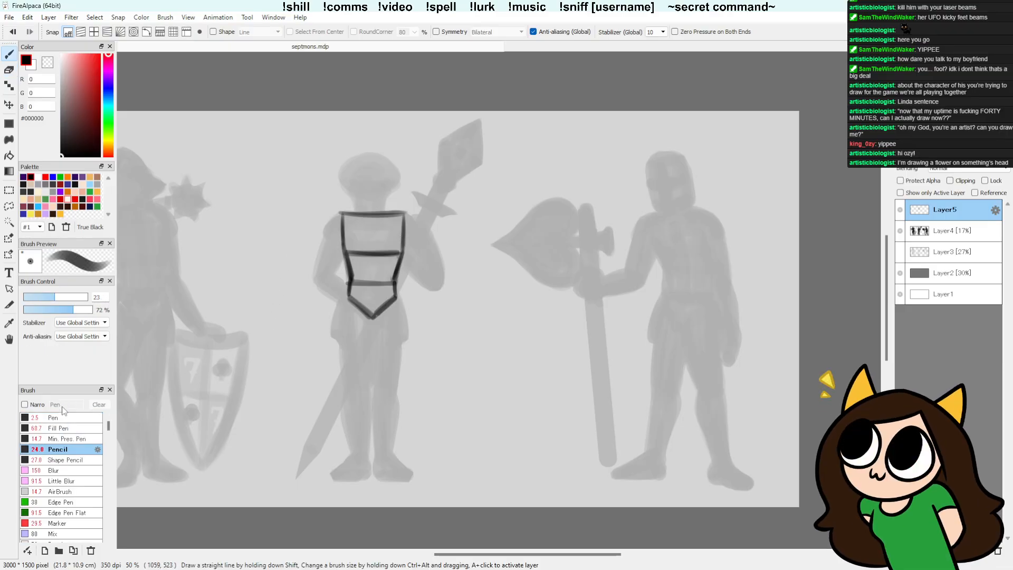
{"action": "left_click", "coordinate": [65, 297]}
{"action": "left_click_drag", "start_coordinate": [300, 260], "coordinate": [309, 277]}
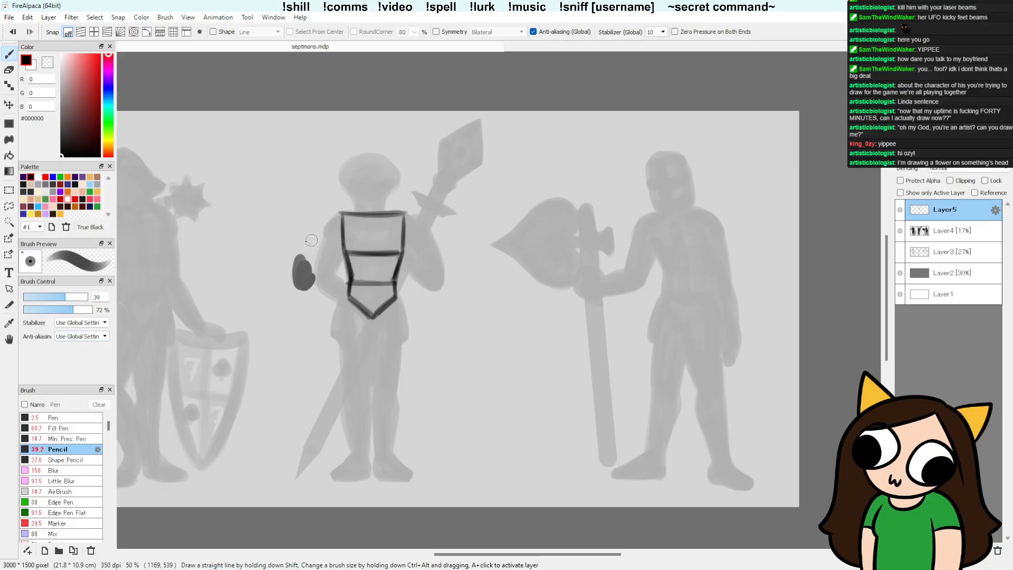
{"action": "key", "text": "ctrl+z"}
{"action": "left_click", "coordinate": [59, 297]}
{"action": "mouse_move", "coordinate": [297, 231]}
{"action": "left_mouse_down"}
{"action": "mouse_move", "coordinate": [301, 264]}
{"action": "mouse_move", "coordinate": [335, 213]}
{"action": "left_mouse_up"}
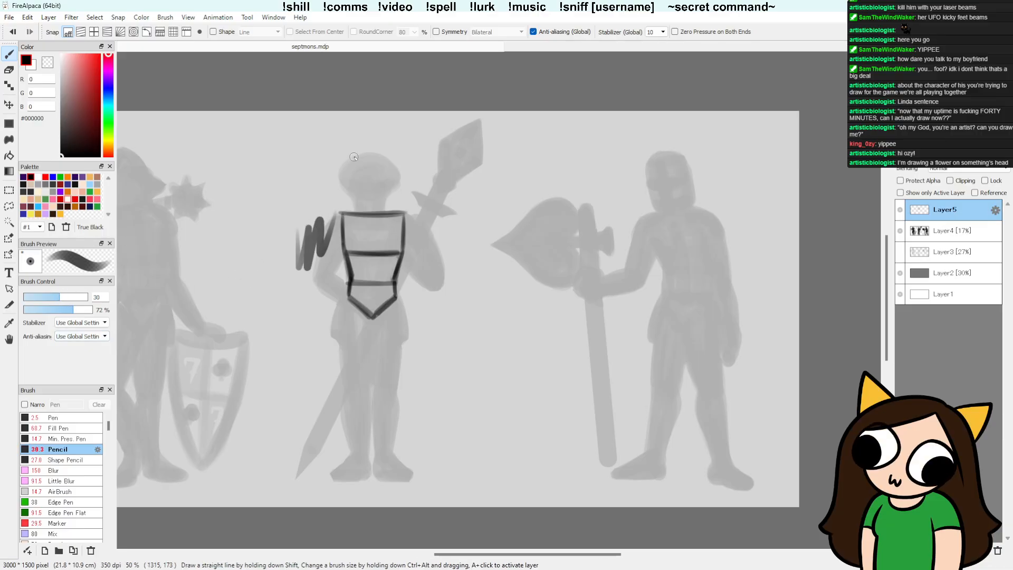
{"action": "key", "text": "ctrl+z"}
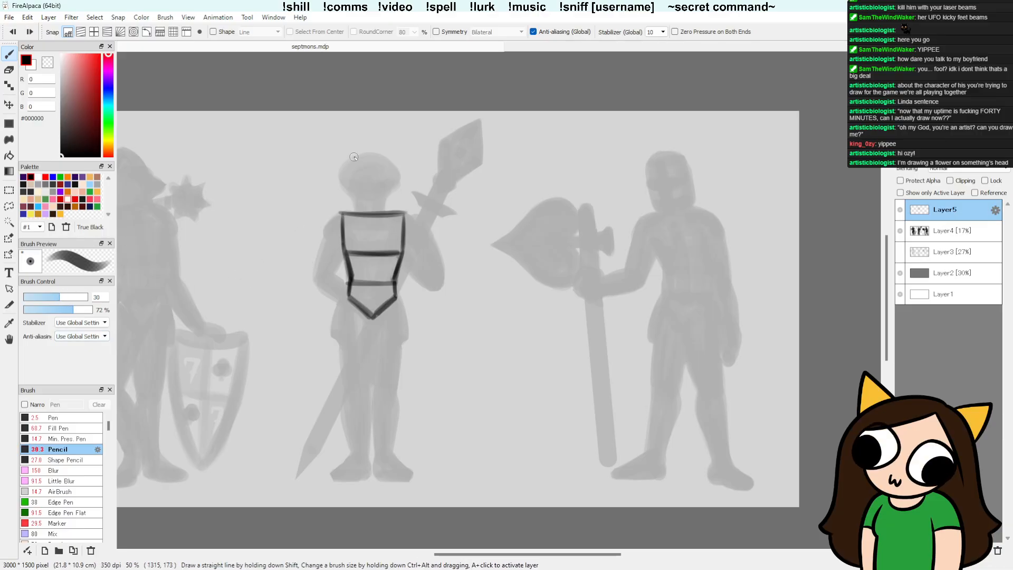
Step: Set the pencil size to 26, try strokes around the middle figure's arms and undo them
{"action": "left_click", "coordinate": [57, 296]}
{"action": "left_click", "coordinate": [57, 297]}
{"action": "left_click_drag", "start_coordinate": [323, 213], "coordinate": [337, 279]}
{"action": "key", "text": "ctrl+z"}
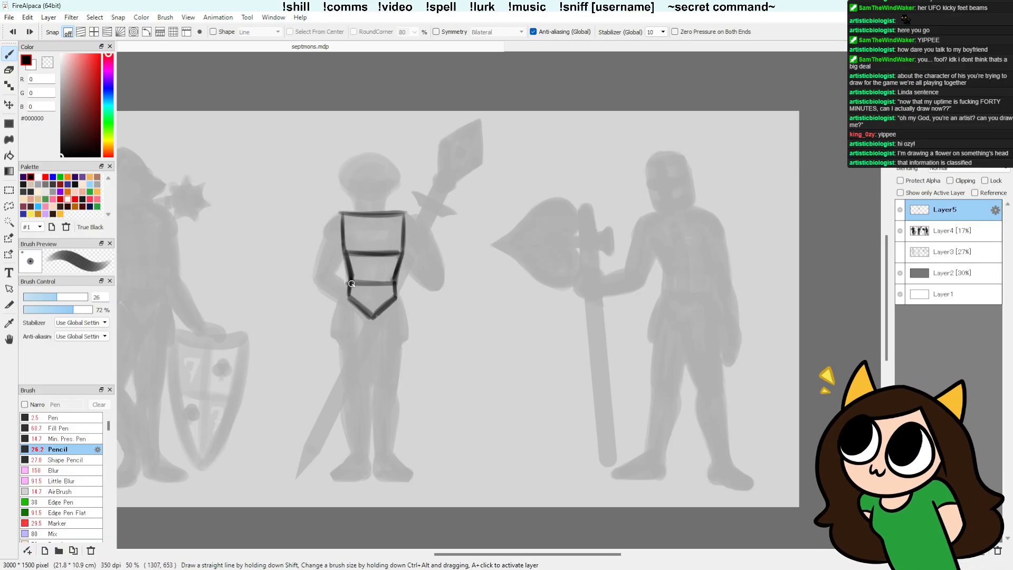
{"action": "mouse_move", "coordinate": [452, 211]}
{"action": "left_mouse_down"}
{"action": "mouse_move", "coordinate": [269, 267]}
{"action": "mouse_move", "coordinate": [224, 312]}
{"action": "mouse_move", "coordinate": [296, 232]}
{"action": "left_mouse_up"}
{"action": "key", "text": "ctrl+z"}
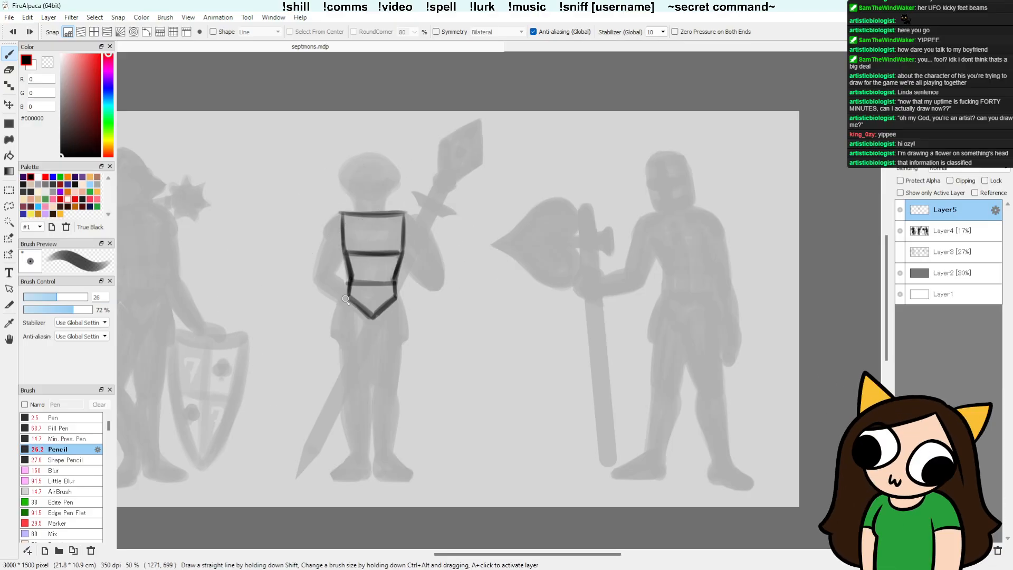
Step: Try pencil lines from the middle figure's waist down the outer thigh on the sword-tip side and undo them
{"action": "left_click_drag", "start_coordinate": [346, 299], "coordinate": [350, 390]}
{"action": "left_click_drag", "start_coordinate": [348, 296], "coordinate": [346, 369]}
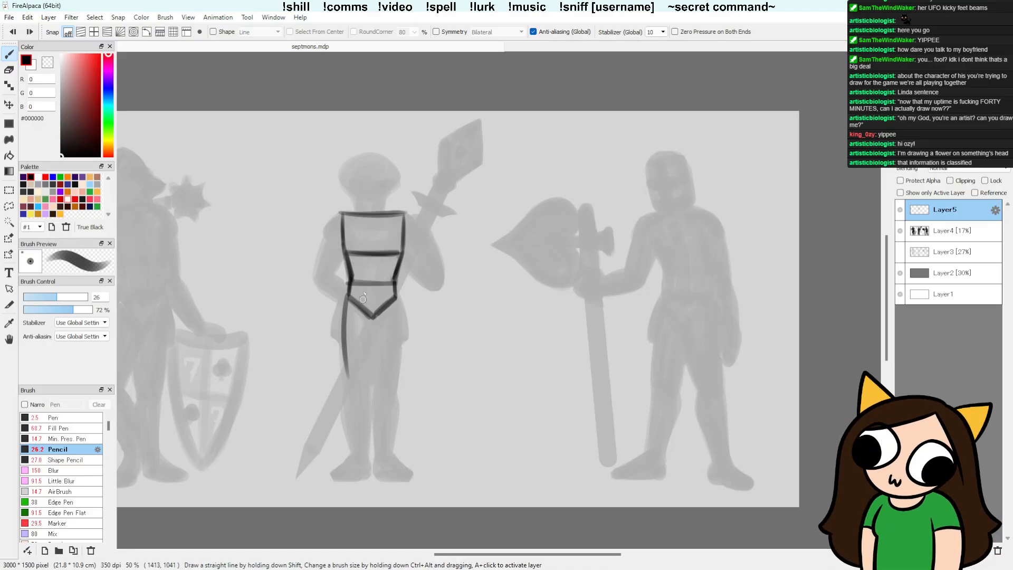
{"action": "key", "text": "ctrl+z"}
{"action": "key", "text": "ctrl+z"}
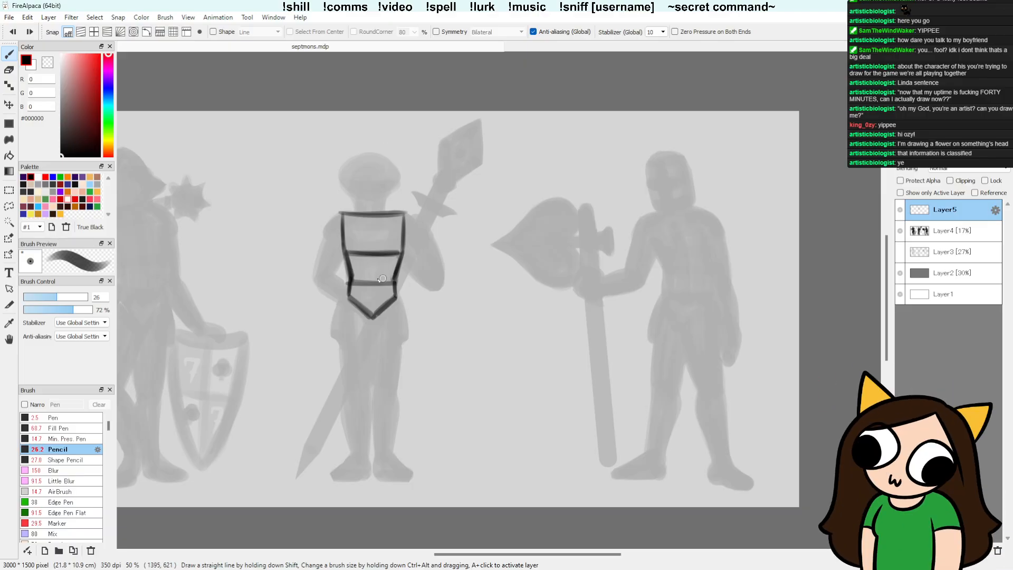
Step: Redraw the horizontal chest and waist bands of the middle figure's armour as darker, slightly curved lines
{"action": "left_click_drag", "start_coordinate": [355, 281], "coordinate": [391, 282]}
{"action": "key", "text": "ctrl+z"}
{"action": "left_click_drag", "start_coordinate": [350, 252], "coordinate": [378, 253]}
{"action": "left_click_drag", "start_coordinate": [403, 246], "coordinate": [392, 253]}
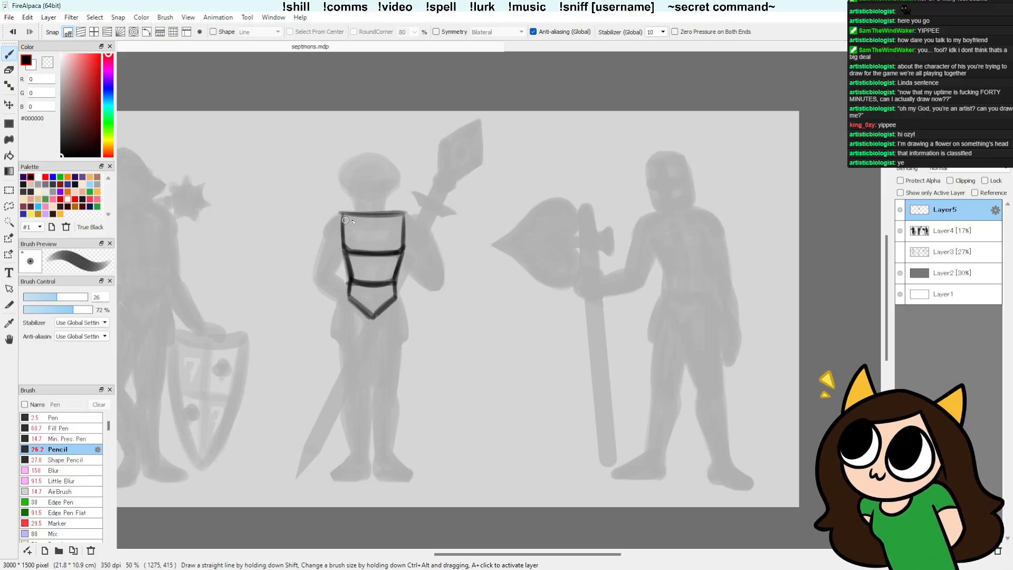
Step: Redraw the top edge of the middle figure's chest armour slightly lower and darker, erasing the old line with the Detail Eraser
{"action": "mouse_move", "coordinate": [404, 215]}
{"action": "left_mouse_down"}
{"action": "mouse_move", "coordinate": [351, 218]}
{"action": "mouse_move", "coordinate": [404, 219]}
{"action": "left_mouse_up"}
{"action": "key", "text": "e"}
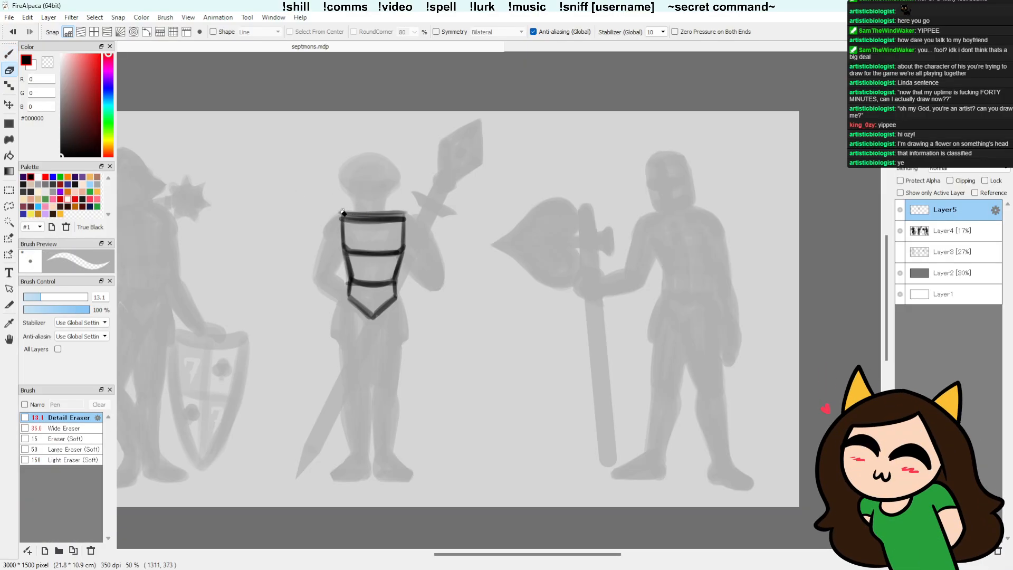
{"action": "left_click_drag", "start_coordinate": [341, 213], "coordinate": [409, 214]}
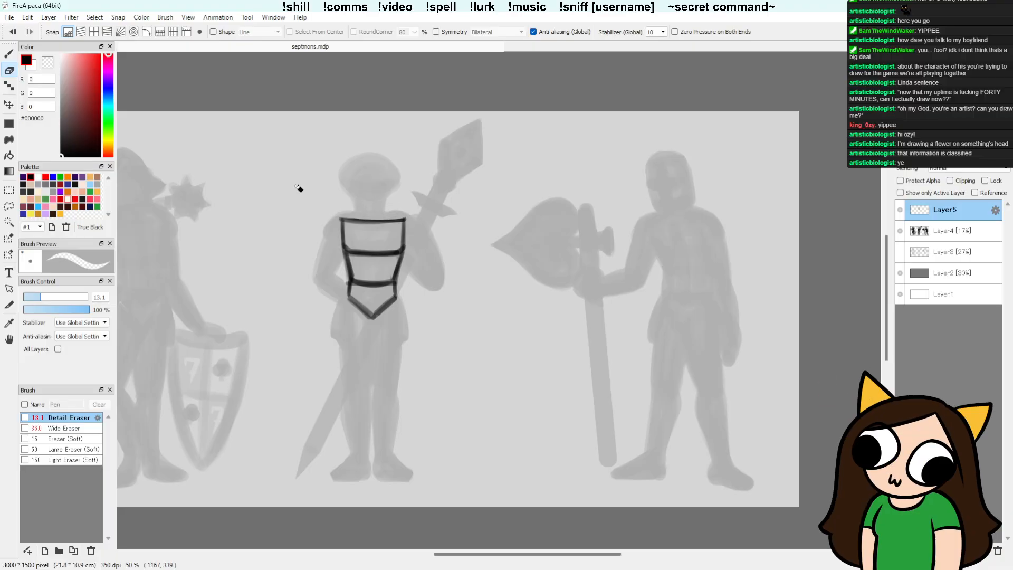
{"action": "left_click", "coordinate": [87, 429]}
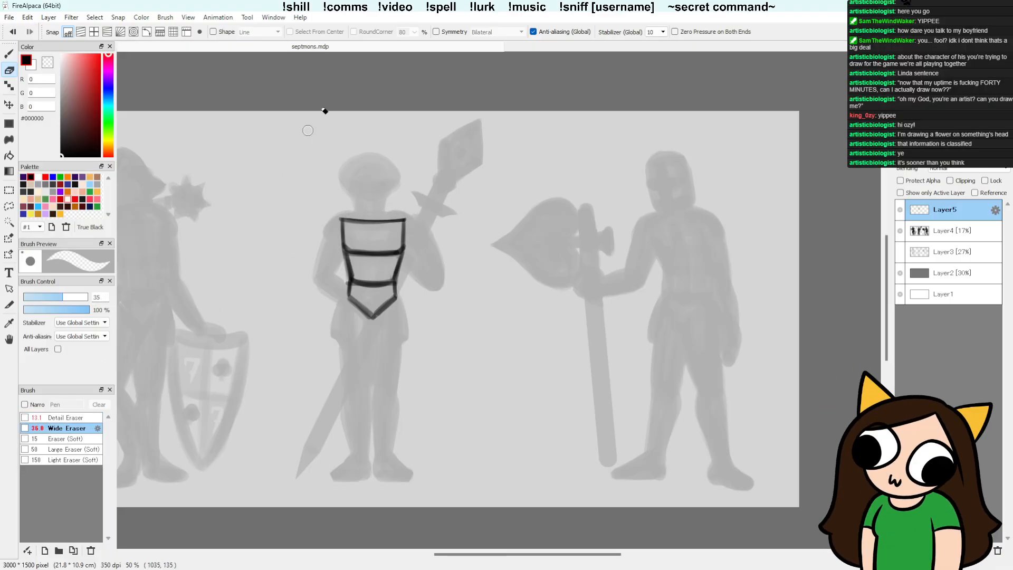
{"action": "key", "text": "b"}
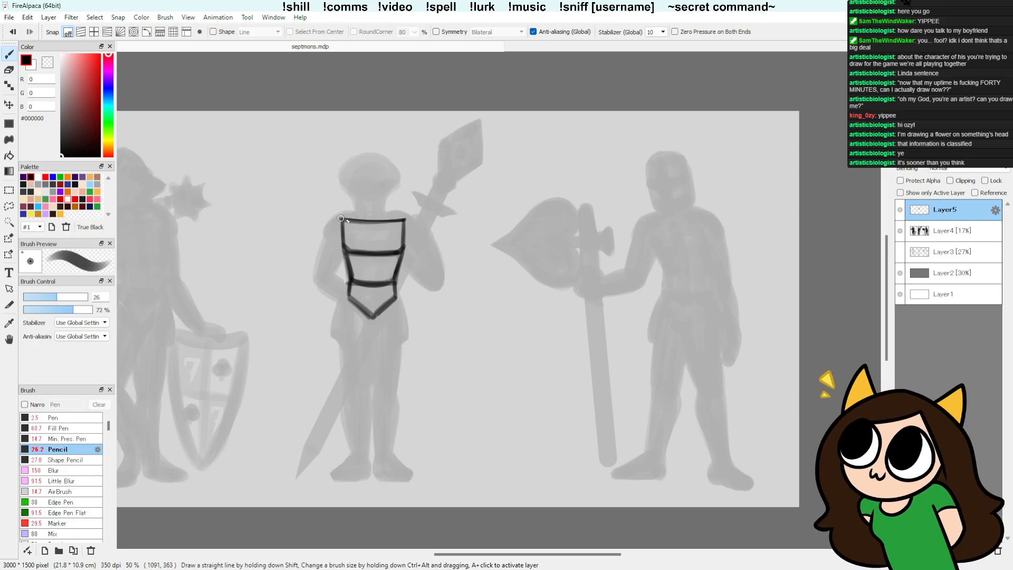
{"action": "left_click_drag", "start_coordinate": [343, 221], "coordinate": [391, 222]}
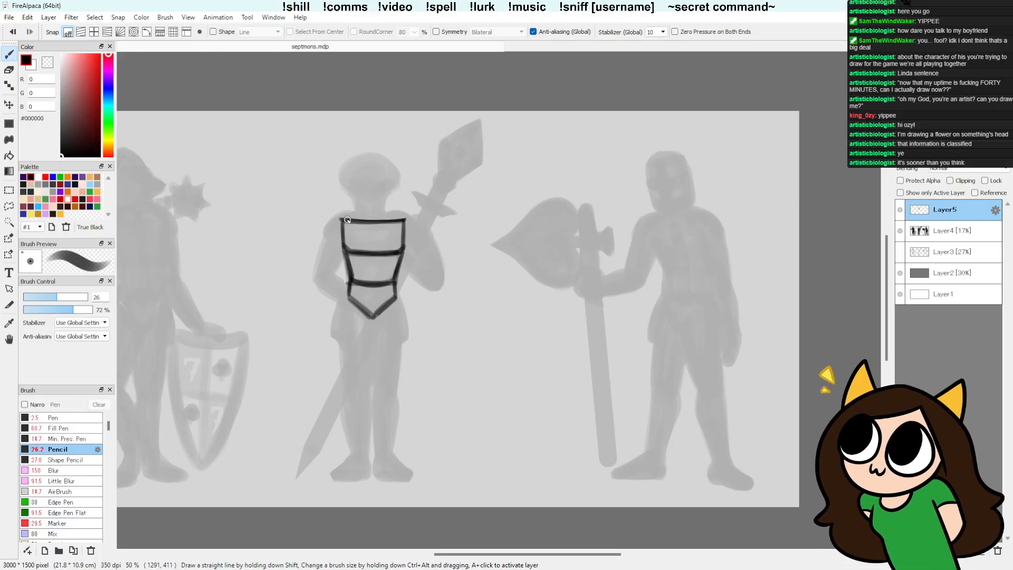
{"action": "left_click_drag", "start_coordinate": [347, 220], "coordinate": [399, 221]}
Step: Try a round pencil shoulder guard over the middle figure's upper chest corner, on the sword-tip side, and undo it
{"action": "key", "text": "e"}
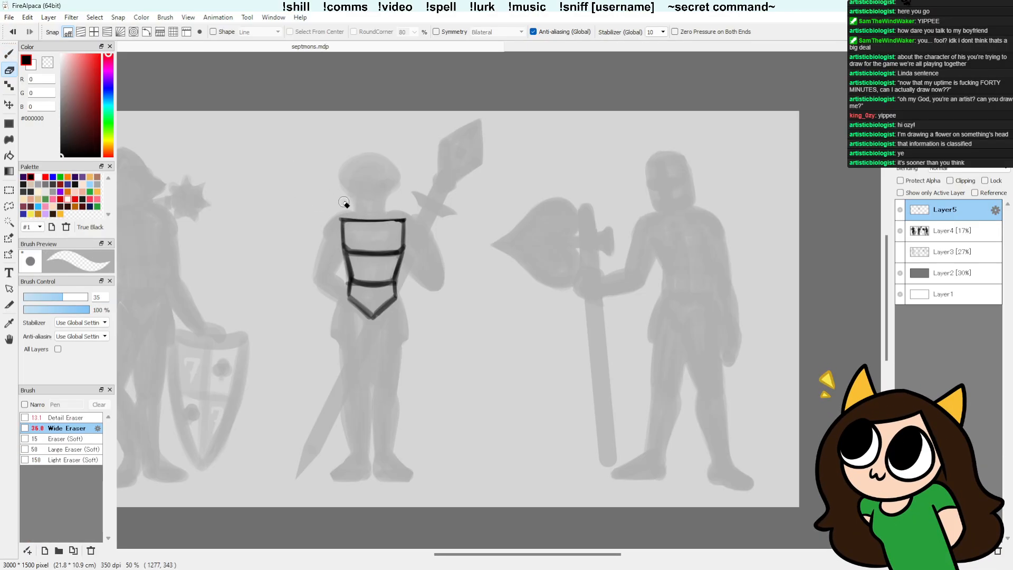
{"action": "key", "text": "b"}
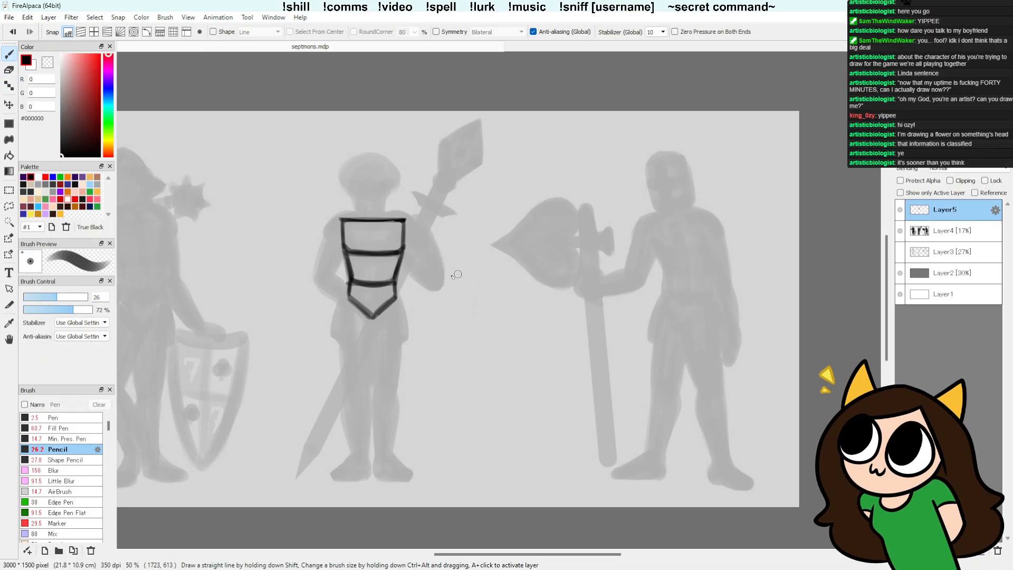
{"action": "left_click_drag", "start_coordinate": [329, 229], "coordinate": [338, 215]}
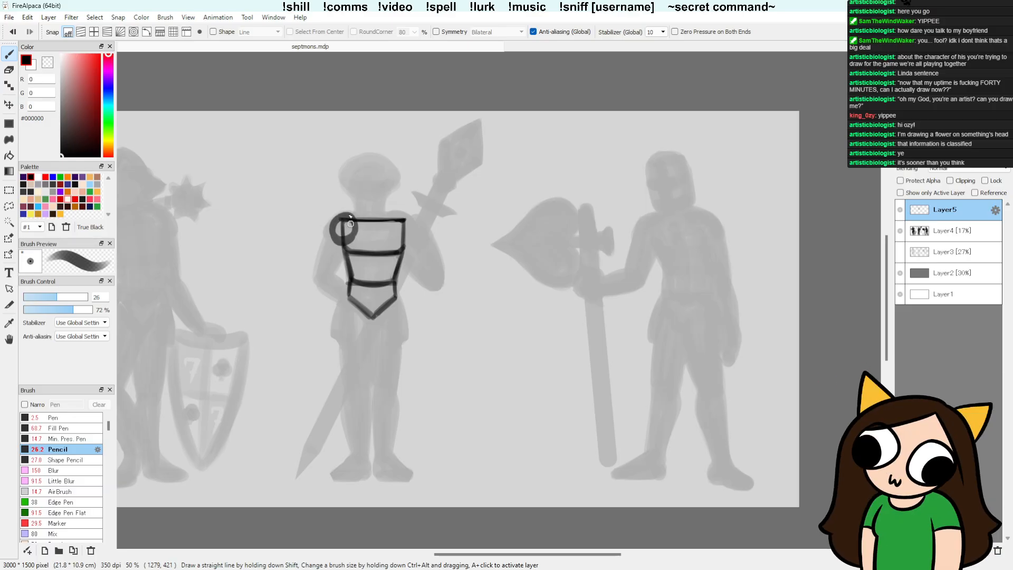
{"action": "key", "text": "ctrl+z"}
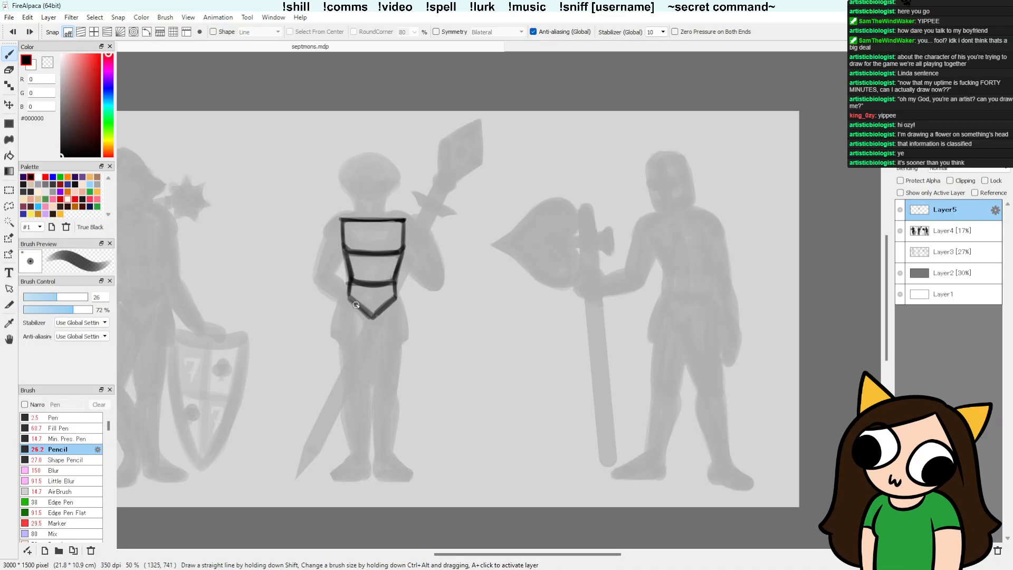
Step: Try pencil leg lines on the middle figure from the waist plate down both thighs and shins, darkening the thighs
{"action": "left_click_drag", "start_coordinate": [355, 304], "coordinate": [357, 402]}
{"action": "key", "text": "ctrl+z"}
{"action": "left_click_drag", "start_coordinate": [356, 305], "coordinate": [363, 462]}
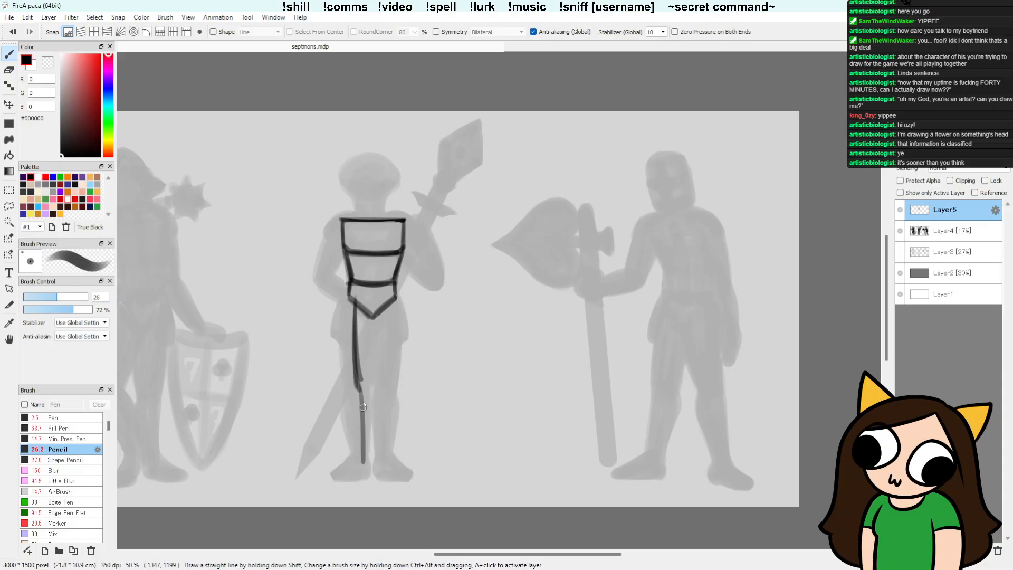
{"action": "left_click_drag", "start_coordinate": [362, 392], "coordinate": [363, 462]}
{"action": "left_click_drag", "start_coordinate": [391, 302], "coordinate": [382, 462]}
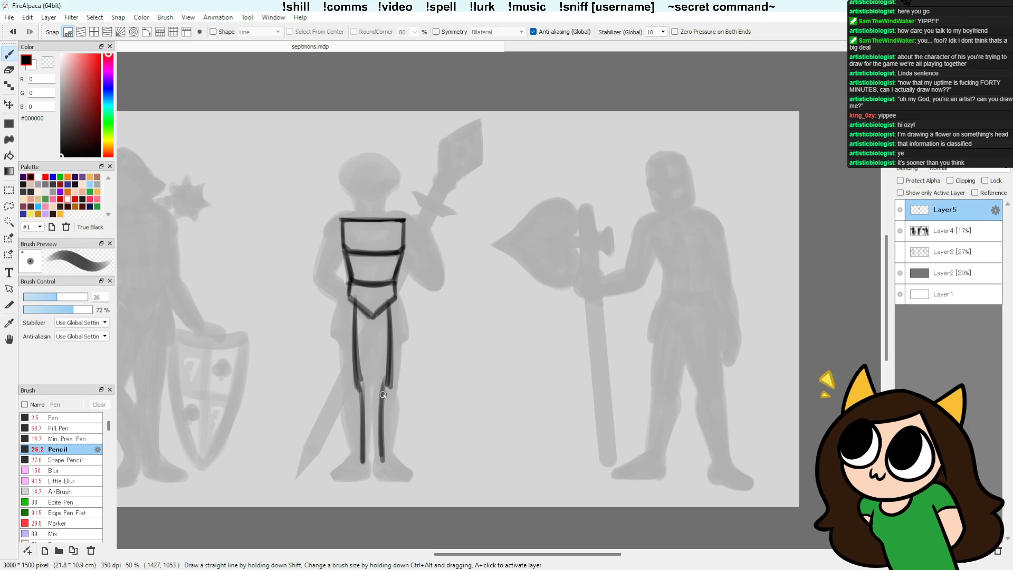
{"action": "key", "text": "e"}
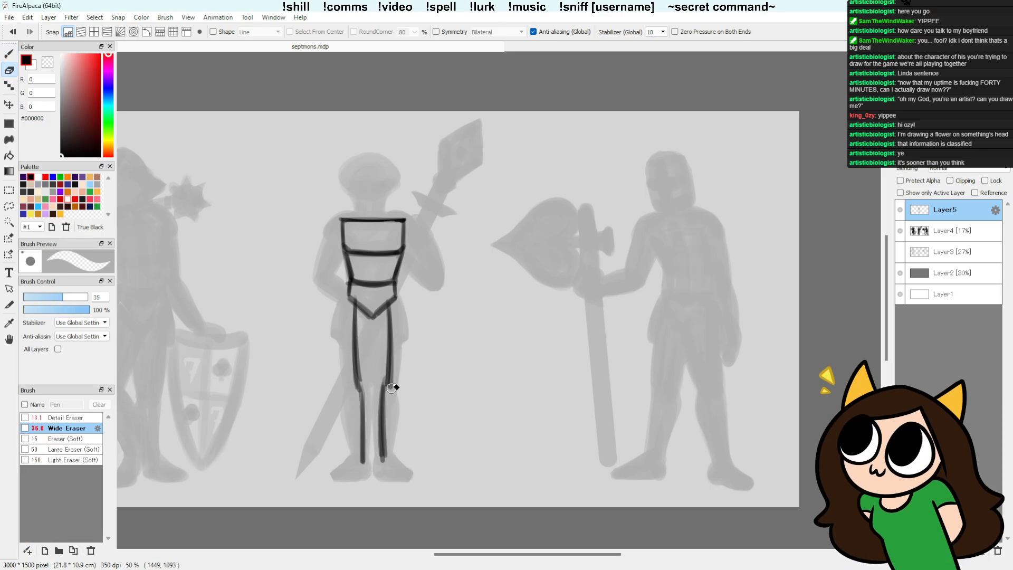
{"action": "key", "text": "b"}
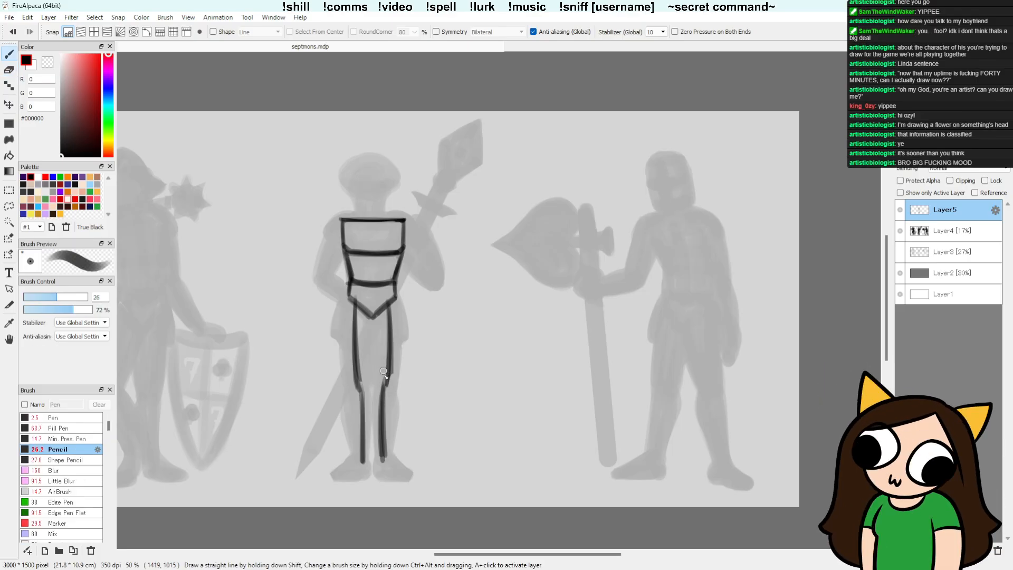
{"action": "left_click_drag", "start_coordinate": [388, 299], "coordinate": [387, 380]}
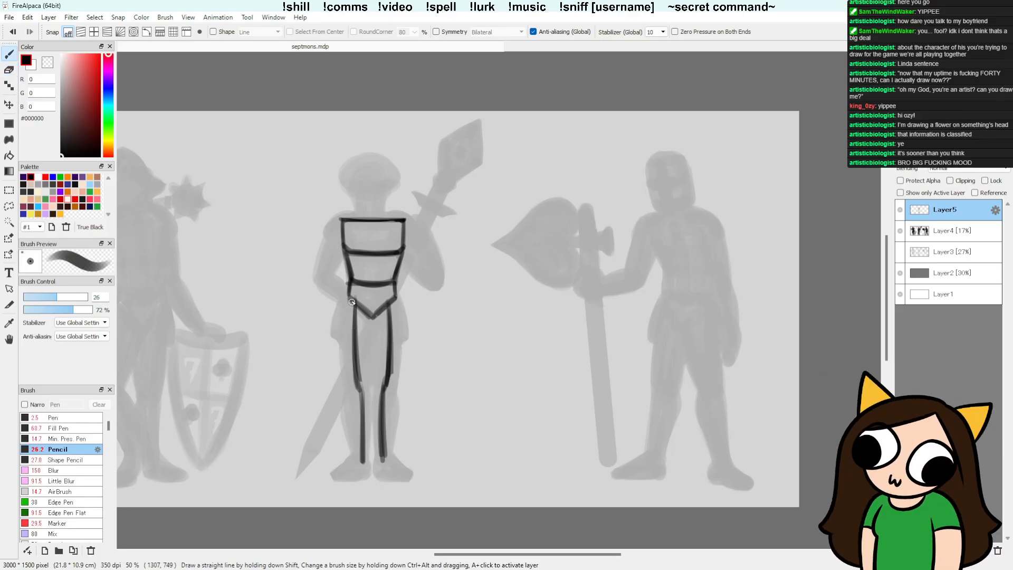
{"action": "left_click_drag", "start_coordinate": [352, 302], "coordinate": [360, 378]}
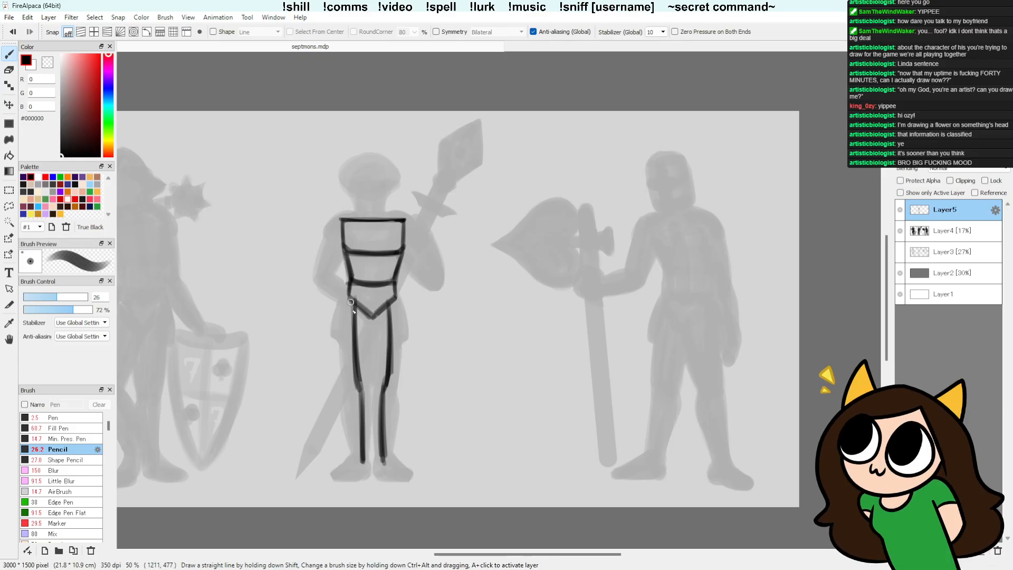
Step: Try an extra outer thigh line on the sword-tip side and a centre line below the waist point, and undo them
{"action": "left_click_drag", "start_coordinate": [346, 298], "coordinate": [359, 389]}
{"action": "key", "text": "ctrl+z"}
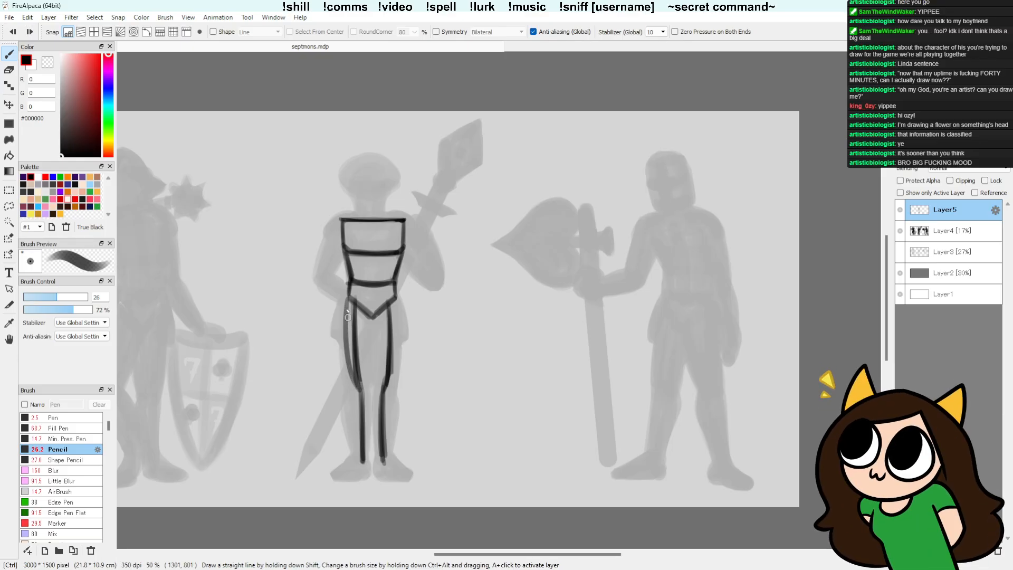
{"action": "key", "text": "ctrl+z"}
{"action": "left_click_drag", "start_coordinate": [346, 300], "coordinate": [353, 385]}
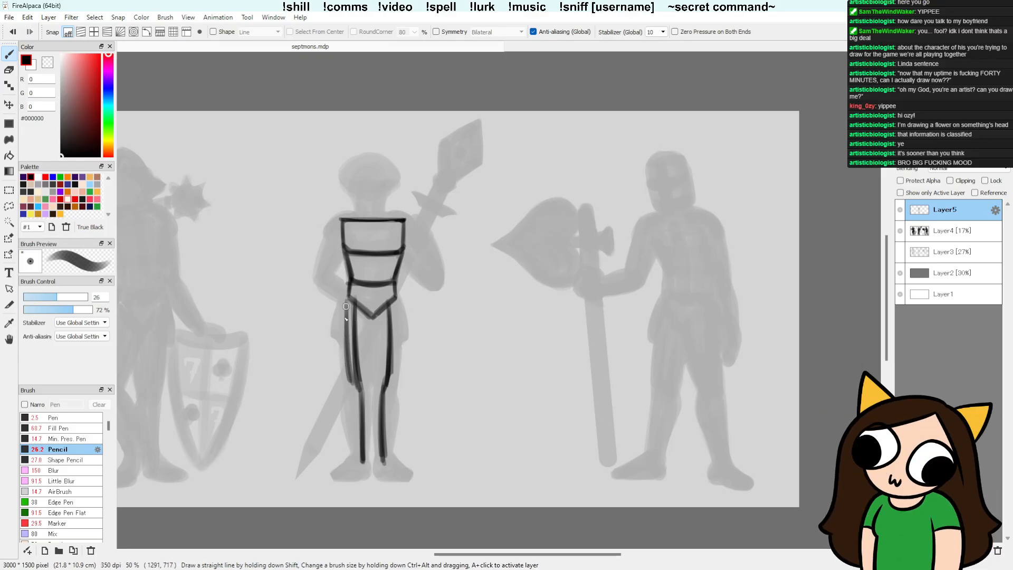
{"action": "left_click_drag", "start_coordinate": [346, 306], "coordinate": [352, 384]}
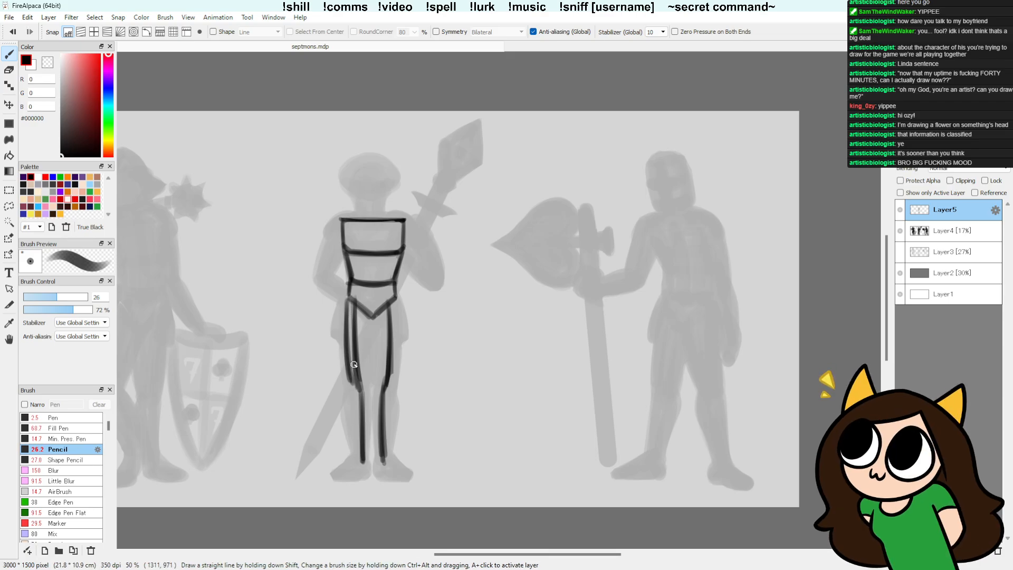
{"action": "left_click_drag", "start_coordinate": [346, 299], "coordinate": [347, 370]}
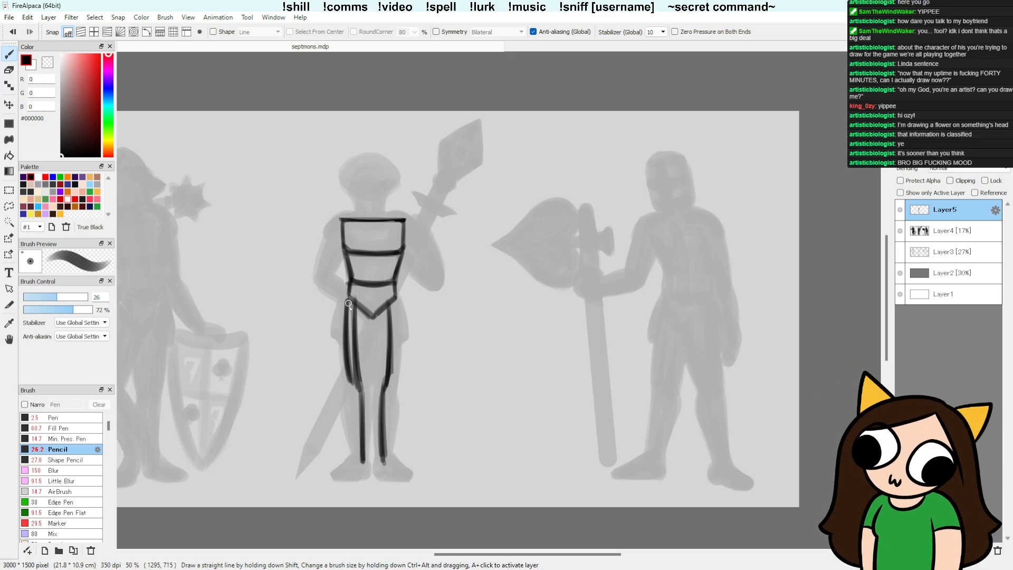
{"action": "left_click_drag", "start_coordinate": [372, 316], "coordinate": [367, 379]}
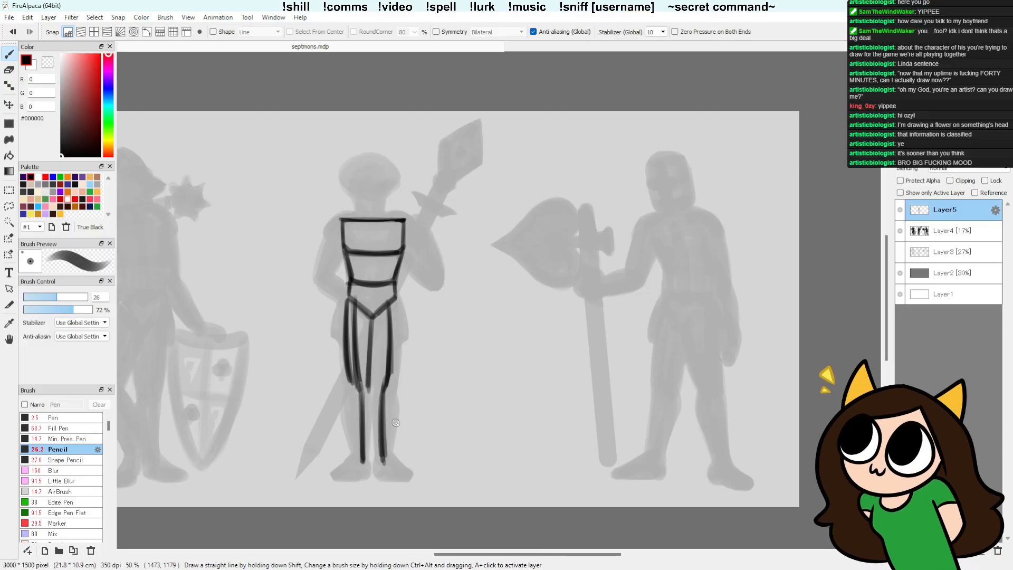
{"action": "key", "text": "ctrl+z"}
{"action": "key", "text": "ctrl+z"}
{"action": "key", "text": "ctrl+z"}
{"action": "key", "text": "ctrl+z"}
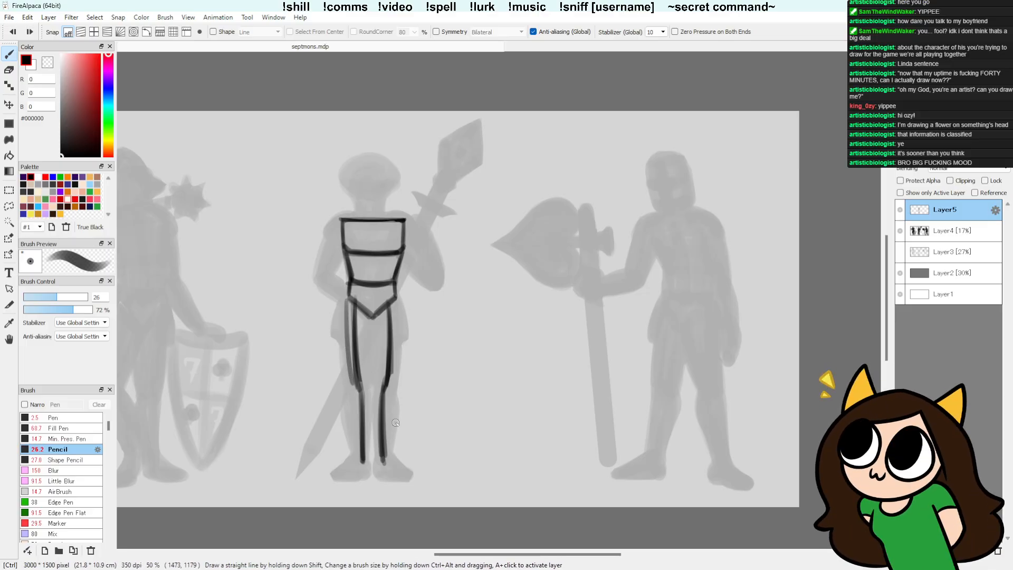
{"action": "key", "text": "ctrl+z"}
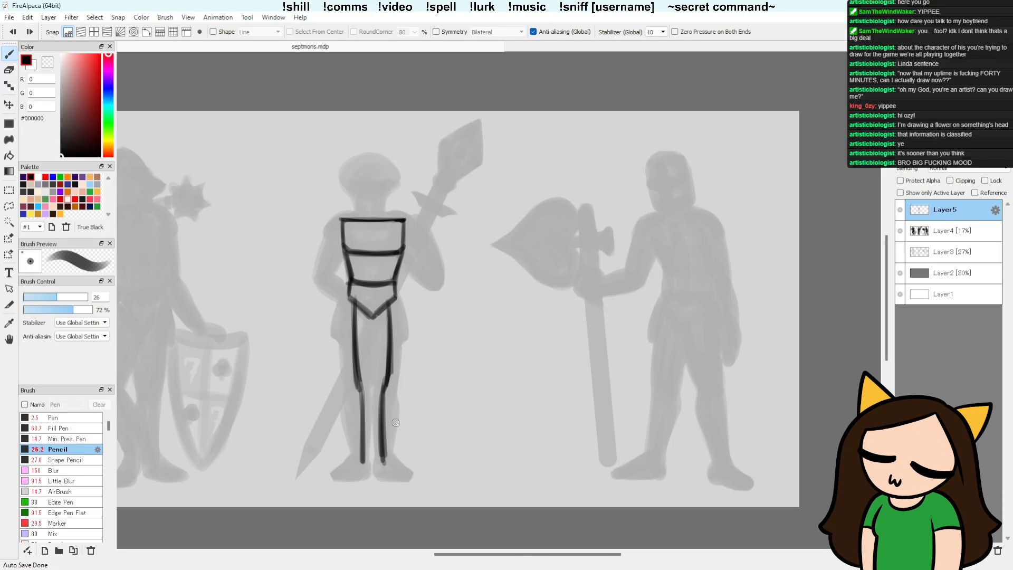
Step: Erase the middle figure's leg lines below the waist armour with the Wide Eraser
{"action": "key", "text": "e"}
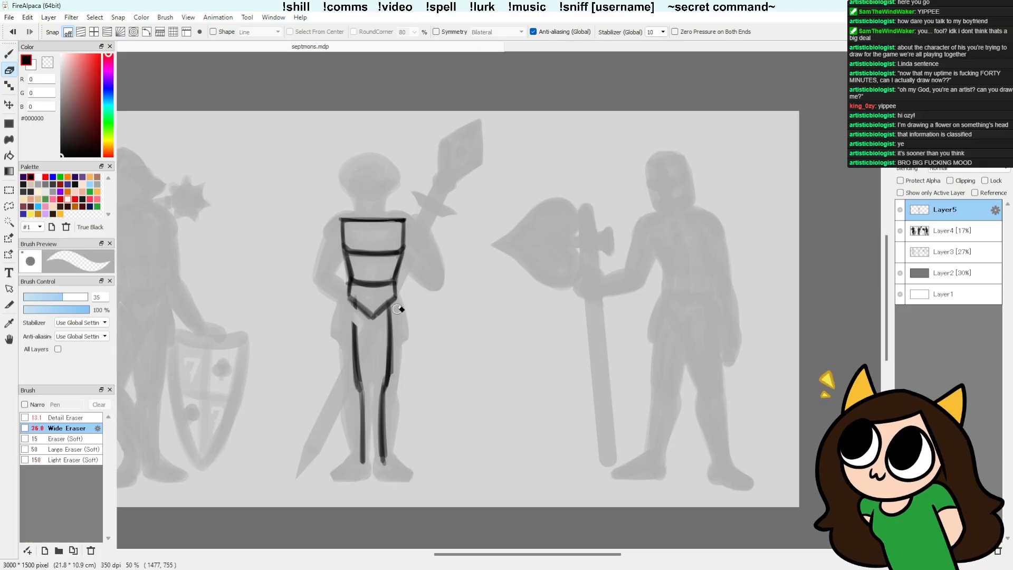
{"action": "left_click_drag", "start_coordinate": [356, 352], "coordinate": [368, 474]}
{"action": "mouse_move", "coordinate": [395, 329]}
{"action": "left_mouse_down"}
{"action": "mouse_move", "coordinate": [383, 386]}
{"action": "mouse_move", "coordinate": [388, 319]}
{"action": "mouse_move", "coordinate": [389, 462]}
{"action": "mouse_move", "coordinate": [381, 440]}
{"action": "left_mouse_up"}
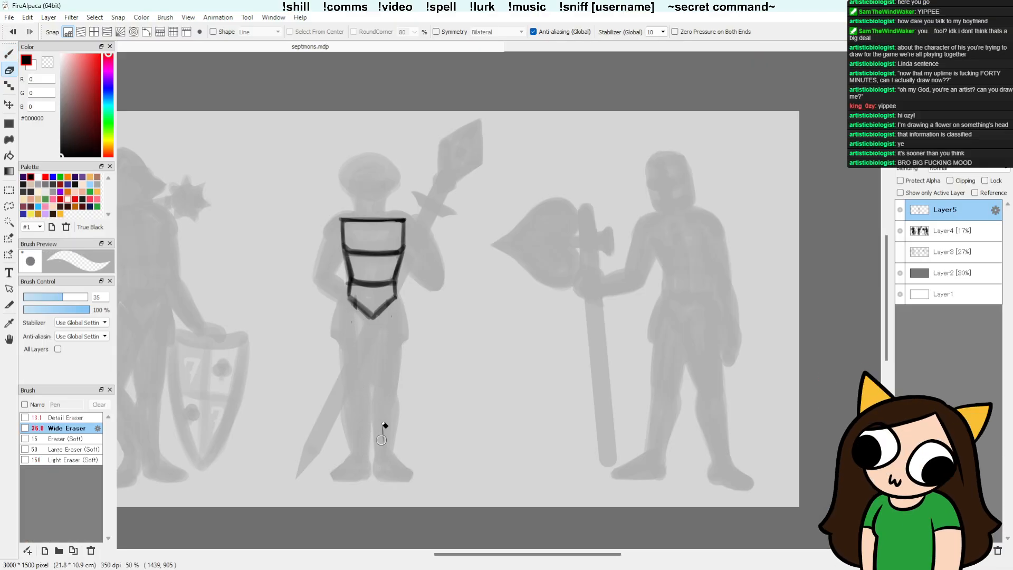
{"action": "key", "text": "b"}
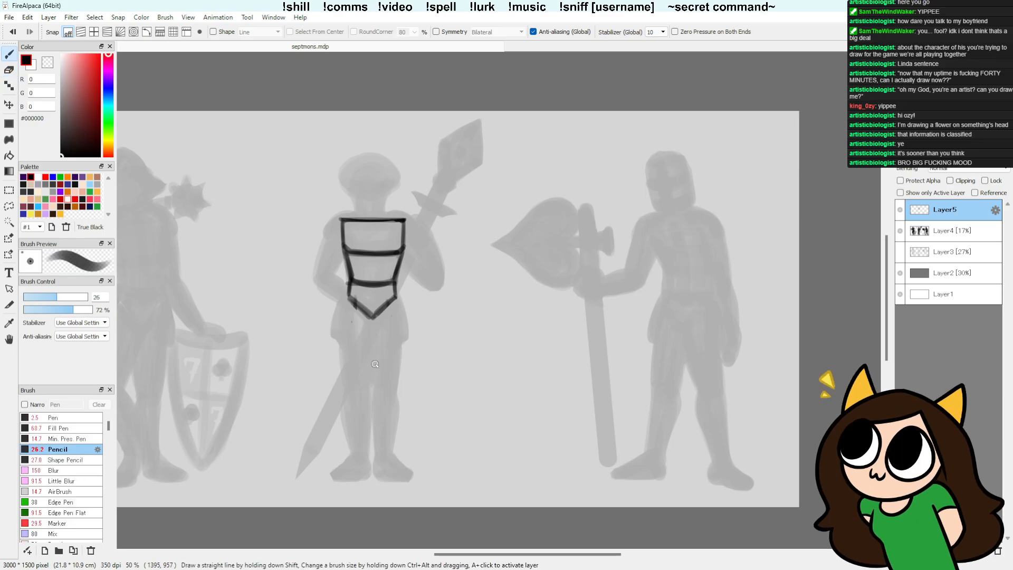
{"action": "left_click_drag", "start_coordinate": [351, 318], "coordinate": [365, 333]}
{"action": "key", "text": "ctrl+z"}
{"action": "key", "text": "e"}
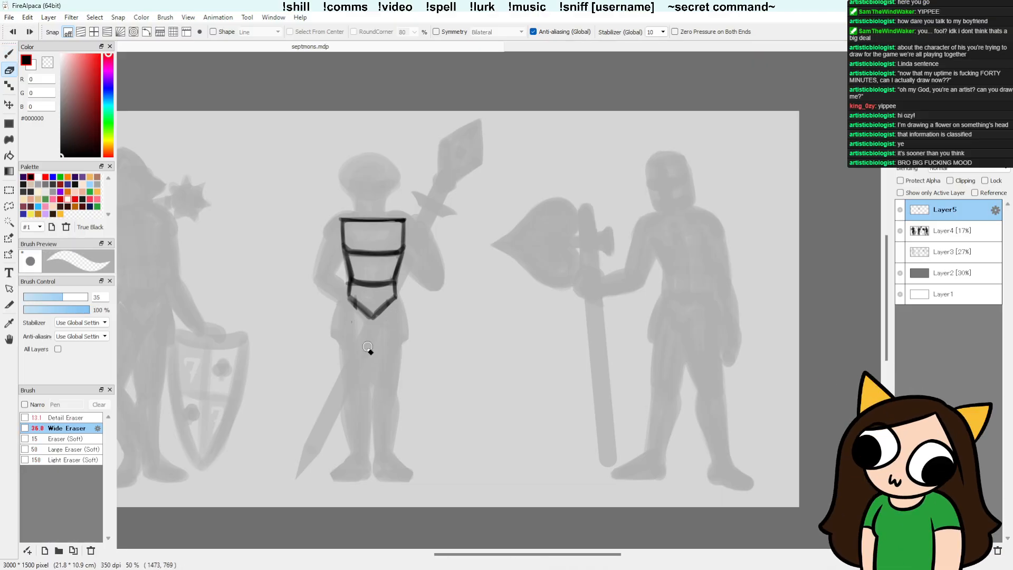
Step: Redraw the sides and lower point of the middle figure's V-shaped waist plate with darker, slightly wider pencil lines
{"action": "key", "text": "b"}
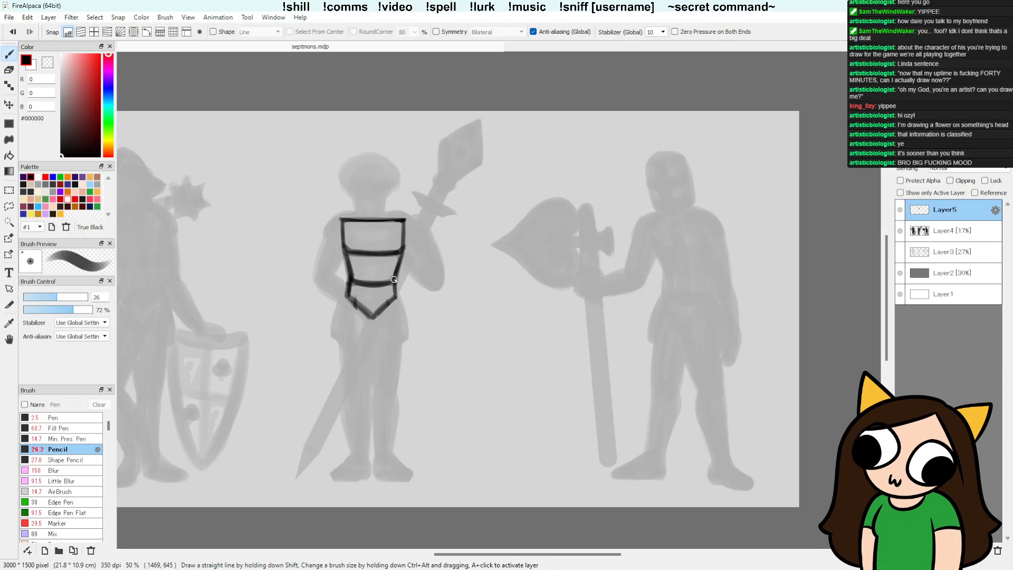
{"action": "left_click_drag", "start_coordinate": [394, 279], "coordinate": [396, 297]}
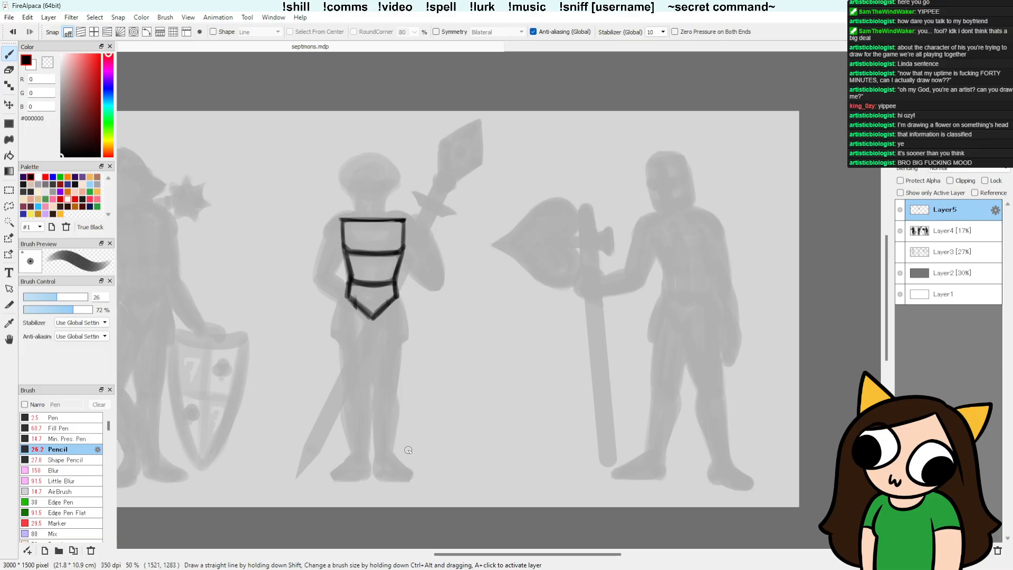
{"action": "left_click", "coordinate": [374, 319]}
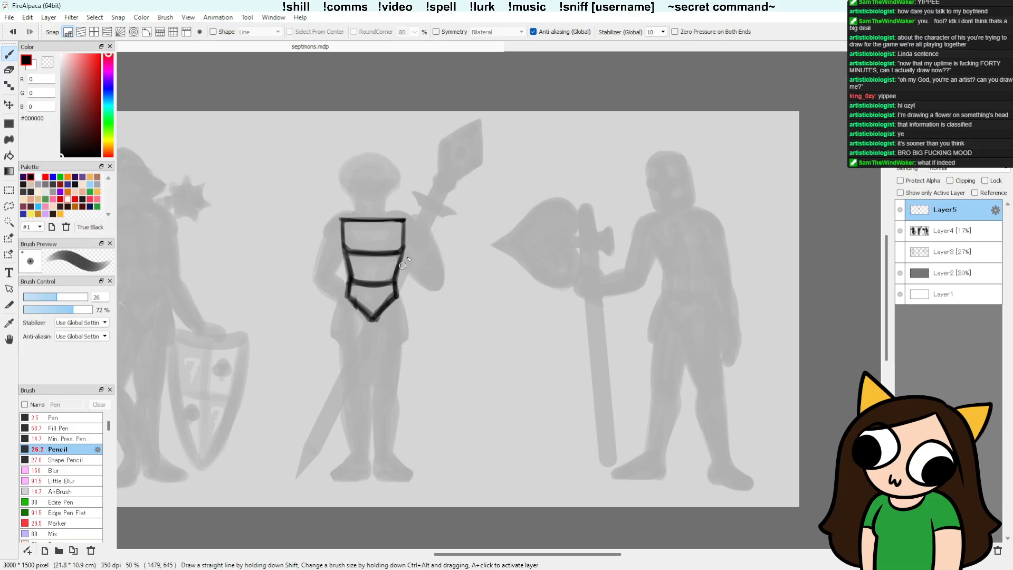
{"action": "key", "text": "ctrl+z"}
{"action": "left_click_drag", "start_coordinate": [377, 314], "coordinate": [397, 300]}
{"action": "key", "text": "e"}
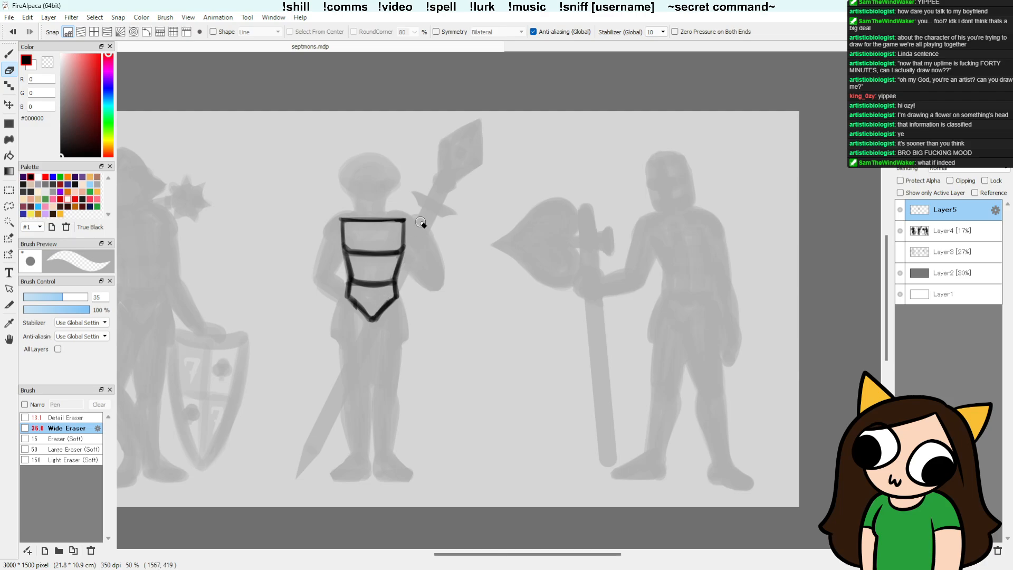
{"action": "key", "text": "b"}
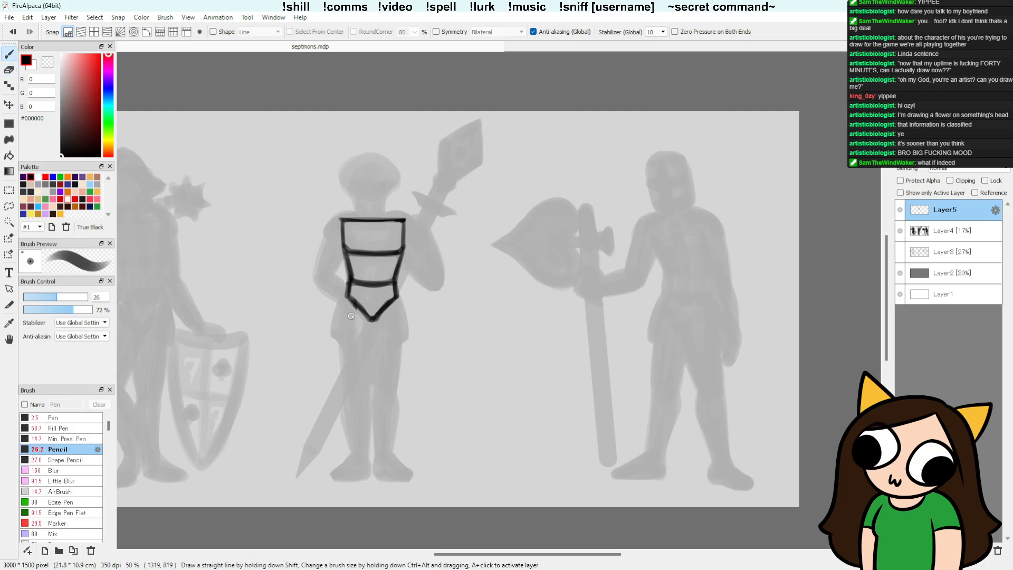
Step: Draw thinner pencil thigh lines from both sides of the middle figure's waist plate down to the knees
{"action": "left_click_drag", "start_coordinate": [352, 305], "coordinate": [359, 398]}
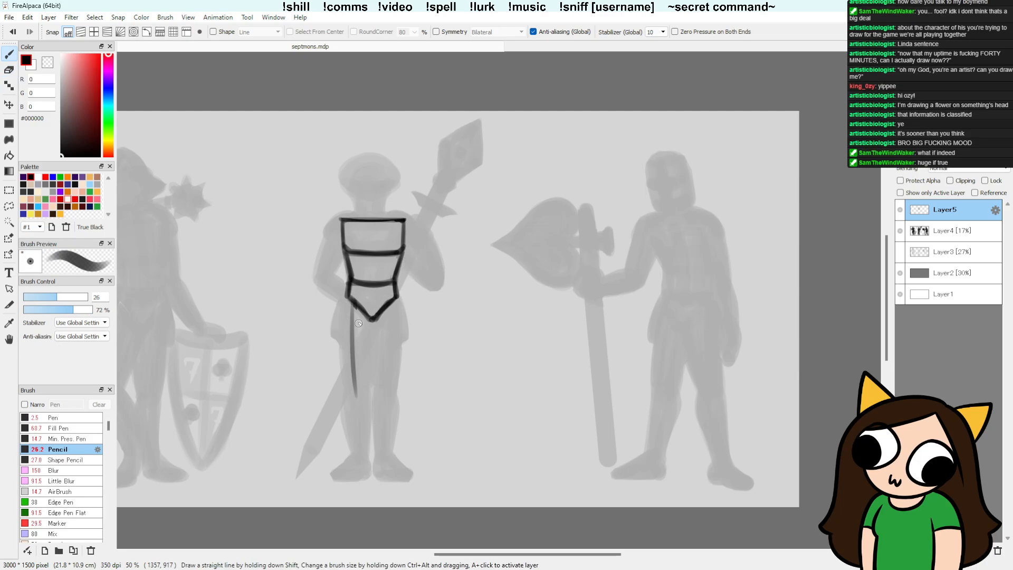
{"action": "mouse_move", "coordinate": [392, 304]}
{"action": "left_mouse_down"}
{"action": "mouse_move", "coordinate": [386, 402]}
{"action": "mouse_move", "coordinate": [386, 389]}
{"action": "mouse_move", "coordinate": [366, 460]}
{"action": "left_mouse_up"}
{"action": "key", "text": "ctrl+z"}
Step: Draw the middle figure's two shin lines from the knees to the ankles, undoing and redrawing strokes as needed
{"action": "key", "text": "ctrl+z"}
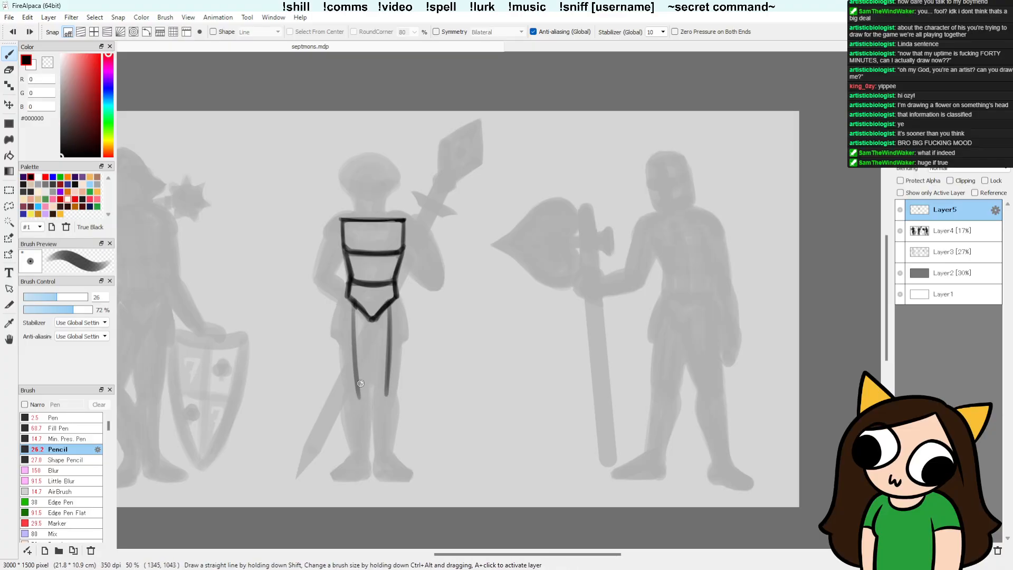
{"action": "left_click_drag", "start_coordinate": [357, 378], "coordinate": [363, 453]}
{"action": "key", "text": "ctrl+z"}
{"action": "left_click_drag", "start_coordinate": [357, 376], "coordinate": [361, 465]}
{"action": "mouse_move", "coordinate": [385, 378]}
{"action": "left_mouse_down"}
{"action": "mouse_move", "coordinate": [381, 468]}
{"action": "mouse_move", "coordinate": [379, 445]}
{"action": "mouse_move", "coordinate": [383, 467]}
{"action": "left_mouse_up"}
{"action": "key", "text": "ctrl+z"}
{"action": "key", "text": "ctrl+z"}
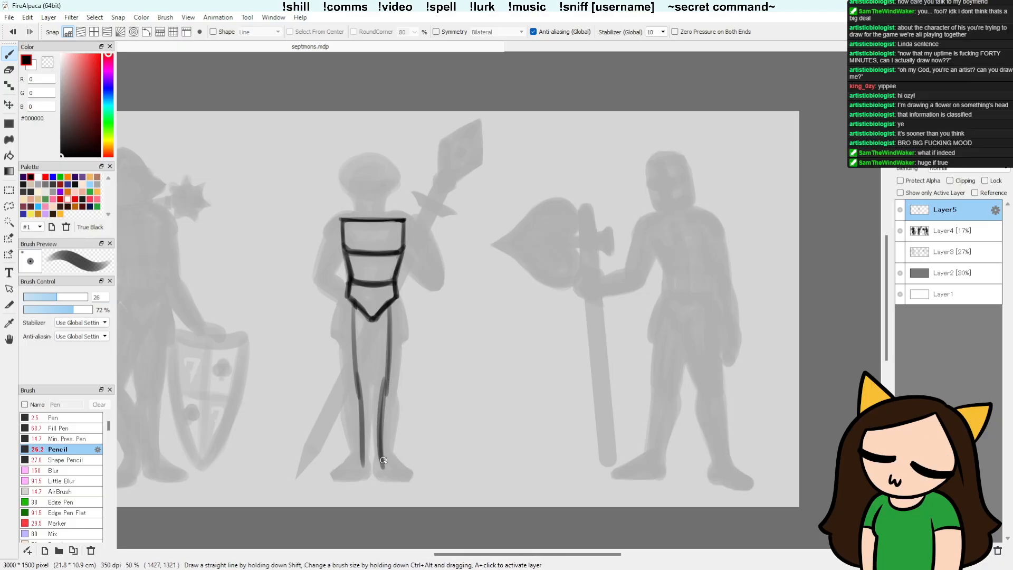
{"action": "key", "text": "ctrl+z"}
{"action": "left_click_drag", "start_coordinate": [385, 377], "coordinate": [379, 432]}
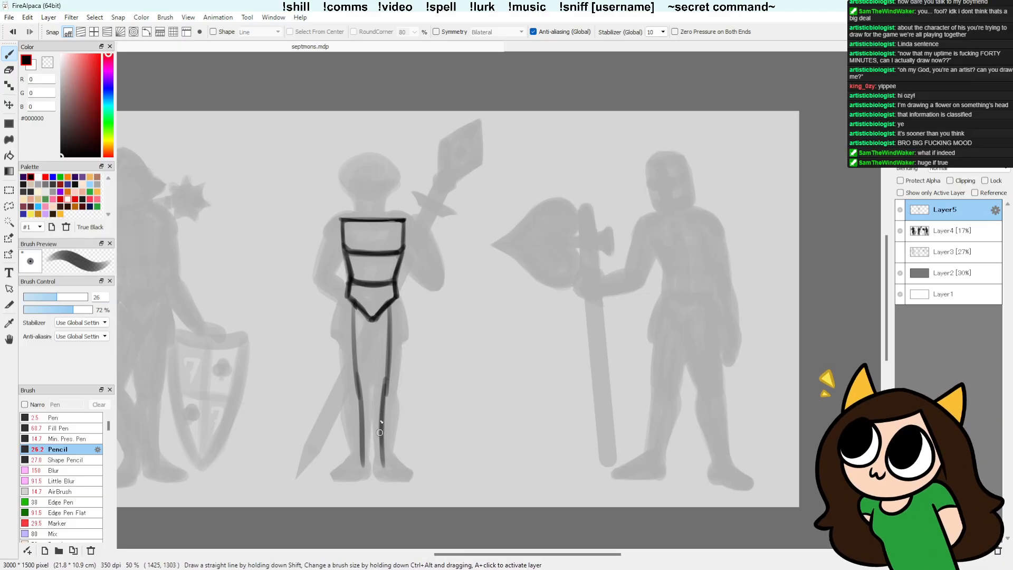
Step: Try dark pencil strokes for the middle figure's outer thigh line on the sword side, from the waist plate to the knee
{"action": "left_click_drag", "start_coordinate": [347, 297], "coordinate": [354, 401]}
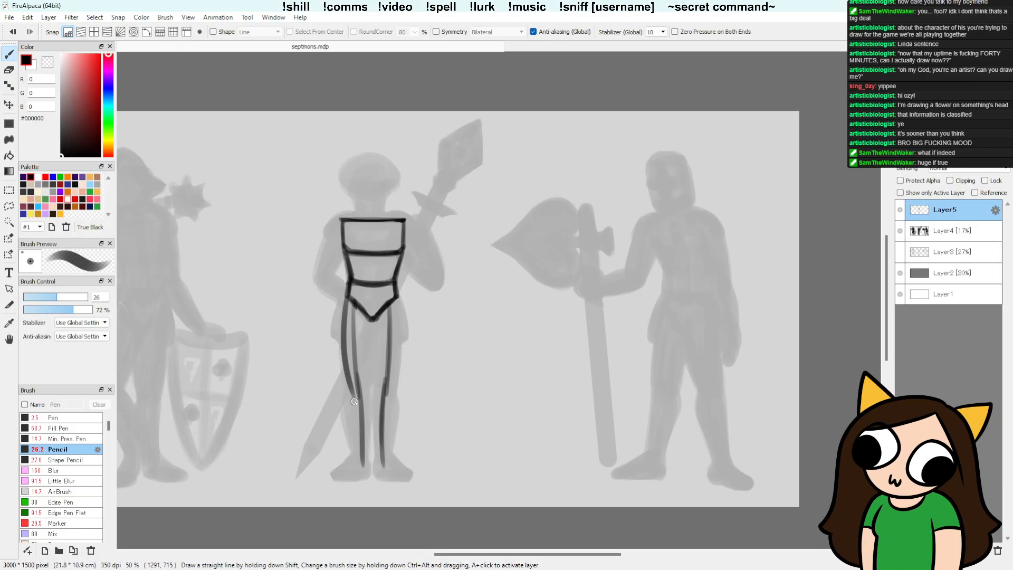
{"action": "key", "text": "ctrl+z"}
{"action": "left_click_drag", "start_coordinate": [347, 296], "coordinate": [354, 397]}
{"action": "left_click_drag", "start_coordinate": [346, 298], "coordinate": [350, 388]}
{"action": "key", "text": "ctrl+z"}
{"action": "left_click_drag", "start_coordinate": [346, 299], "coordinate": [351, 386]}
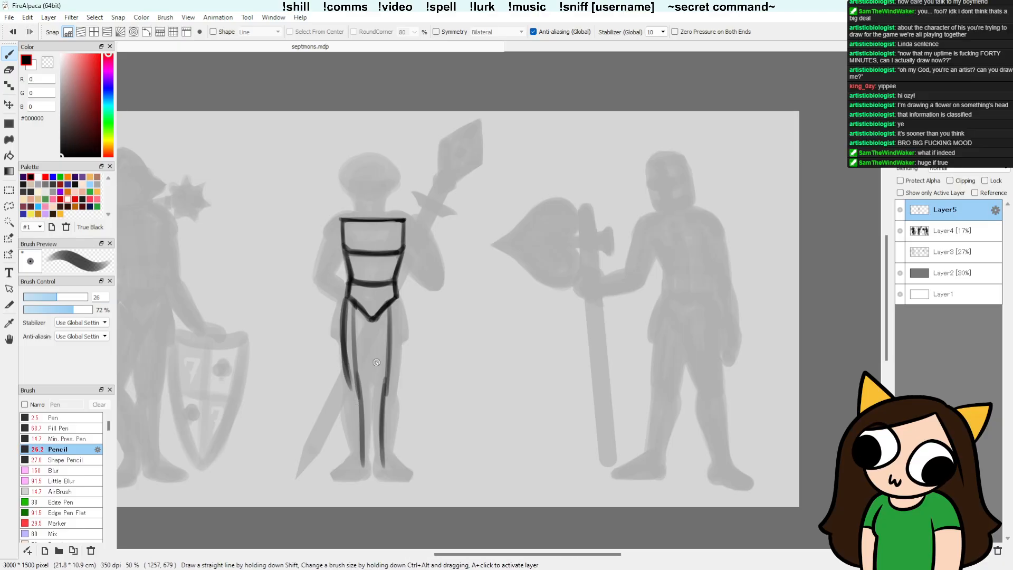
Step: Try a vertical pencil line between the middle figure's thighs, from the waist plate's point to knee height, redrawing strokes as needed
{"action": "left_click_drag", "start_coordinate": [370, 321], "coordinate": [368, 390]}
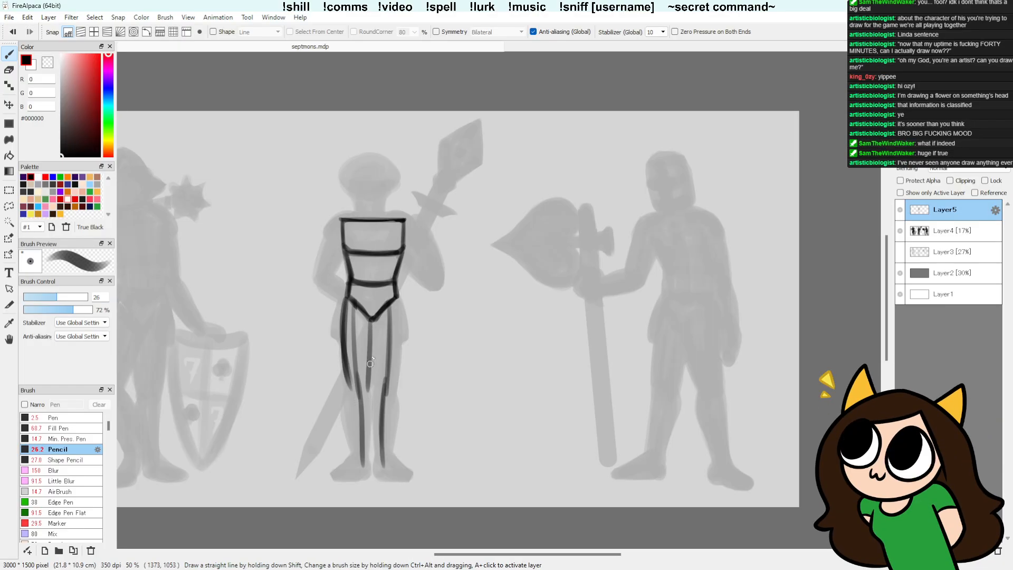
{"action": "key", "text": "ctrl+z"}
{"action": "left_click_drag", "start_coordinate": [370, 320], "coordinate": [367, 389]}
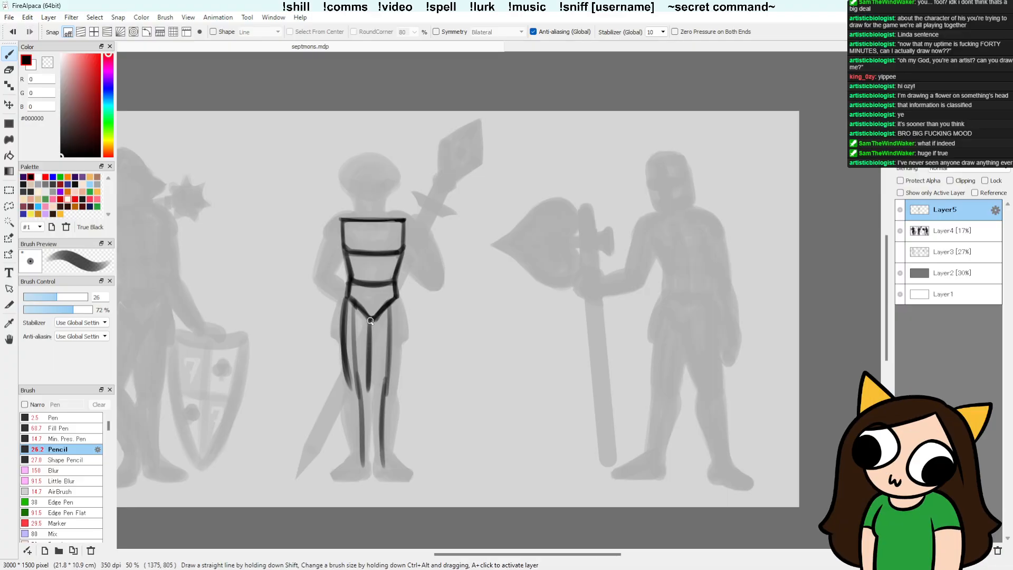
{"action": "left_click_drag", "start_coordinate": [370, 321], "coordinate": [368, 382]}
{"action": "left_click_drag", "start_coordinate": [373, 320], "coordinate": [373, 392]}
{"action": "key", "text": "ctrl+z"}
{"action": "key", "text": "ctrl+z"}
{"action": "left_click_drag", "start_coordinate": [372, 321], "coordinate": [369, 389]}
Step: Try darkening the middle figure's first outer thigh line, adding the opposite outer line, and thickening the line between the thighs
{"action": "left_click_drag", "start_coordinate": [342, 312], "coordinate": [348, 387]}
{"action": "left_click_drag", "start_coordinate": [396, 300], "coordinate": [399, 369]}
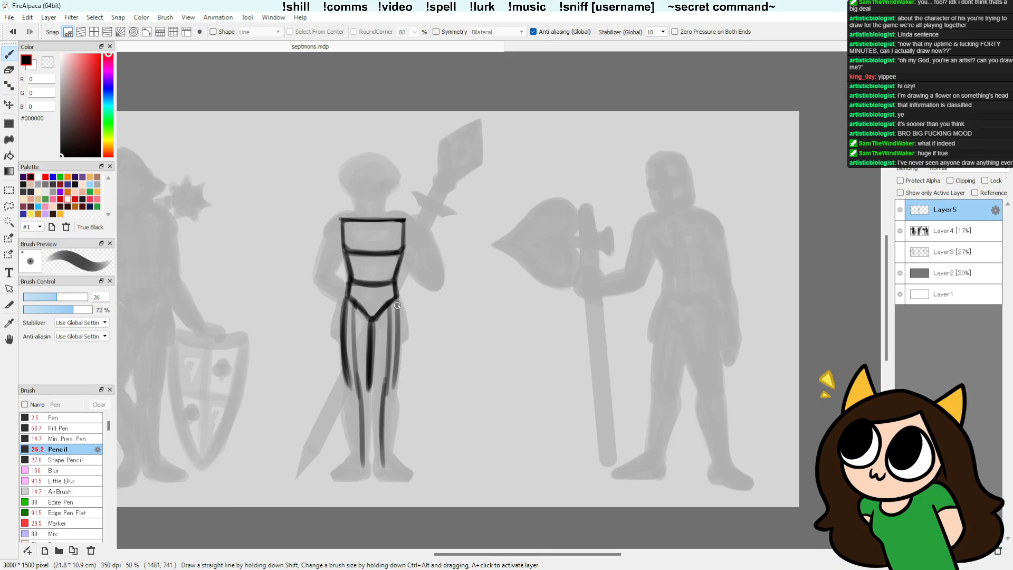
{"action": "left_click_drag", "start_coordinate": [397, 295], "coordinate": [395, 372]}
{"action": "left_click_drag", "start_coordinate": [397, 301], "coordinate": [397, 375]}
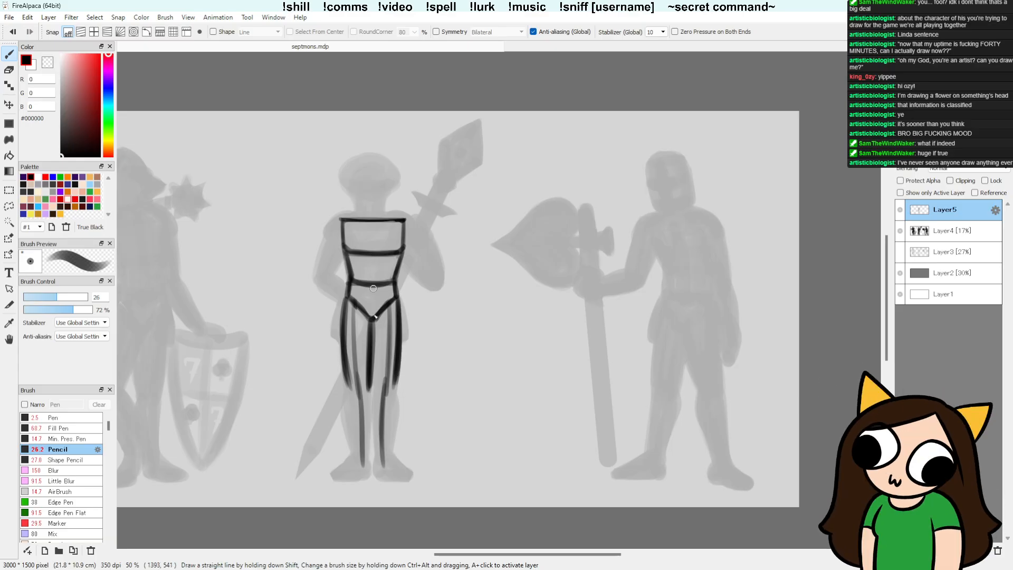
{"action": "left_click_drag", "start_coordinate": [373, 320], "coordinate": [375, 392]}
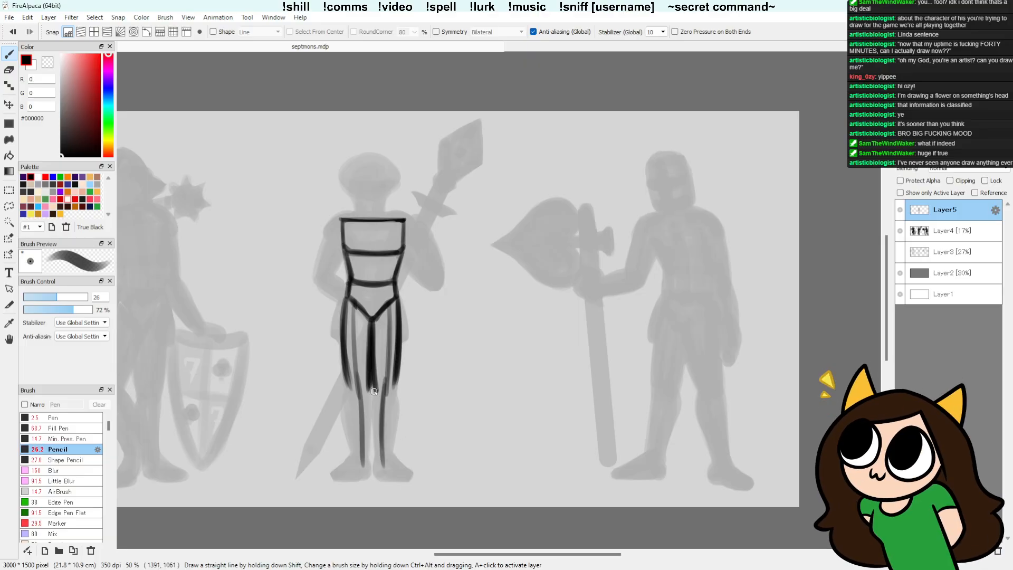
{"action": "key", "text": "ctrl+4"}
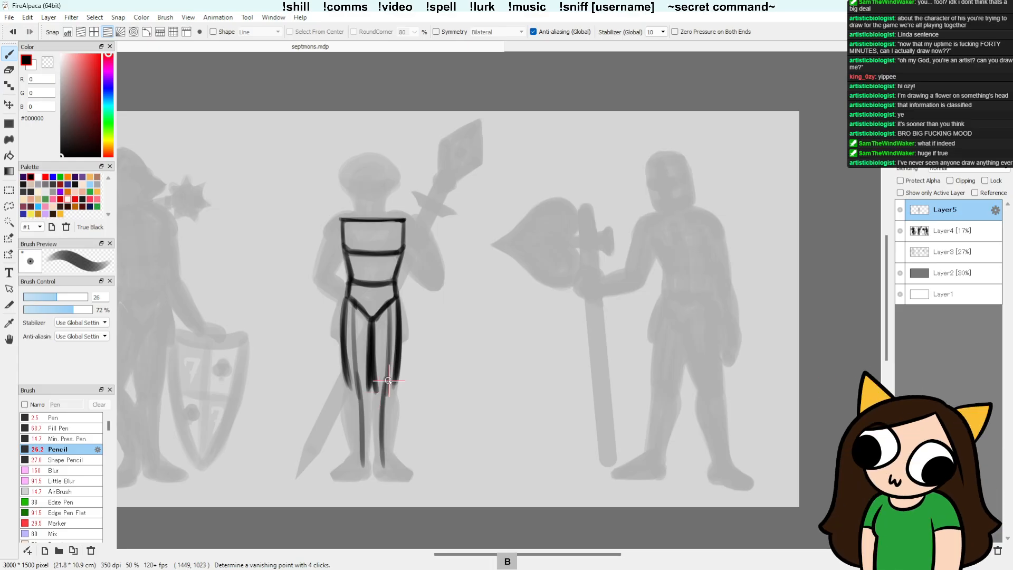
{"action": "left_click", "coordinate": [69, 33]}
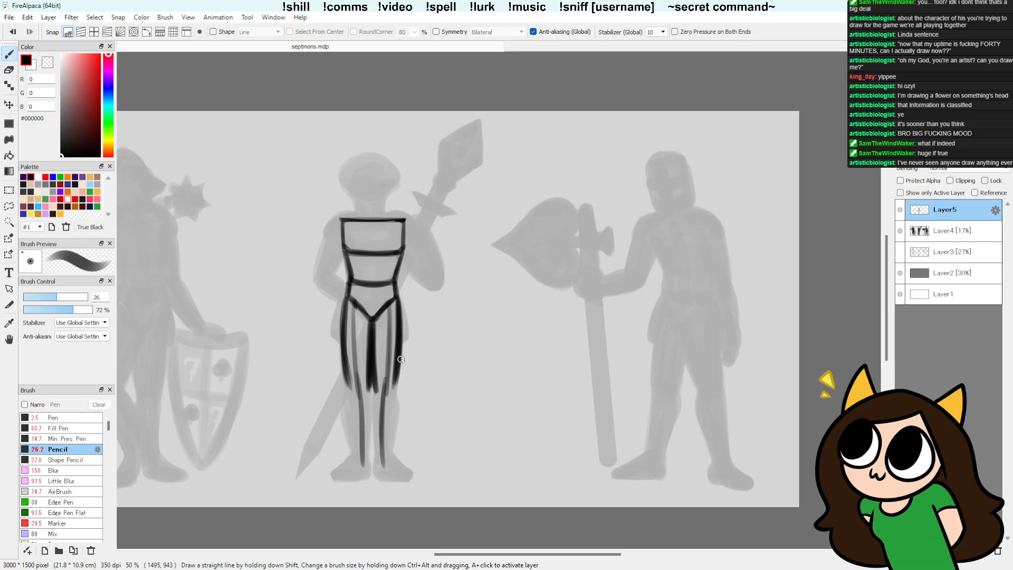
Step: Erase all of the middle figure's leg lines below the V-shaped waist plate and clean up the plate's lower edges
{"action": "key", "text": "e"}
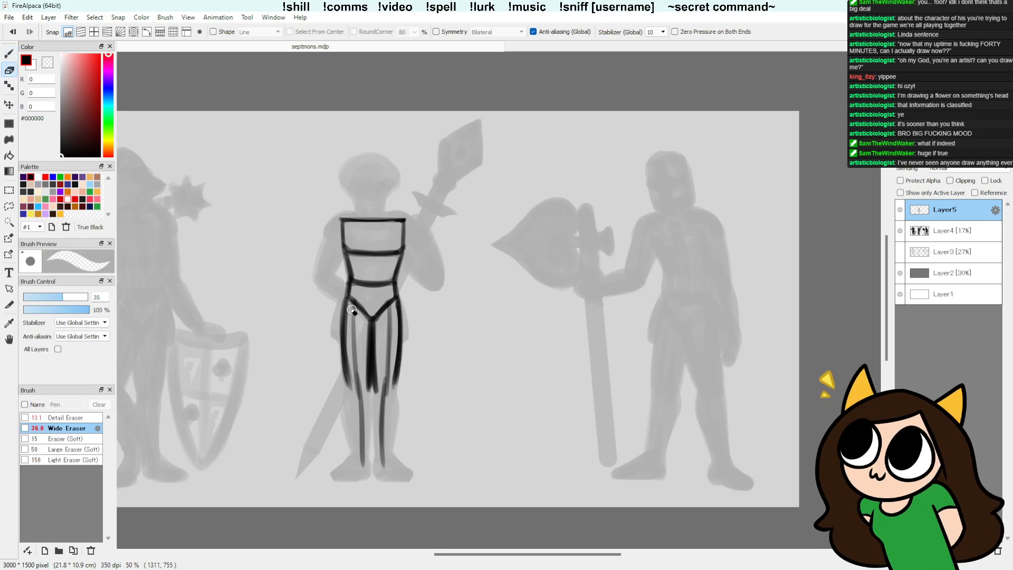
{"action": "left_click_drag", "start_coordinate": [351, 309], "coordinate": [358, 352]}
{"action": "mouse_move", "coordinate": [387, 312]}
{"action": "left_mouse_down"}
{"action": "mouse_move", "coordinate": [385, 387]}
{"action": "mouse_move", "coordinate": [365, 332]}
{"action": "mouse_move", "coordinate": [372, 375]}
{"action": "mouse_move", "coordinate": [378, 329]}
{"action": "left_mouse_up"}
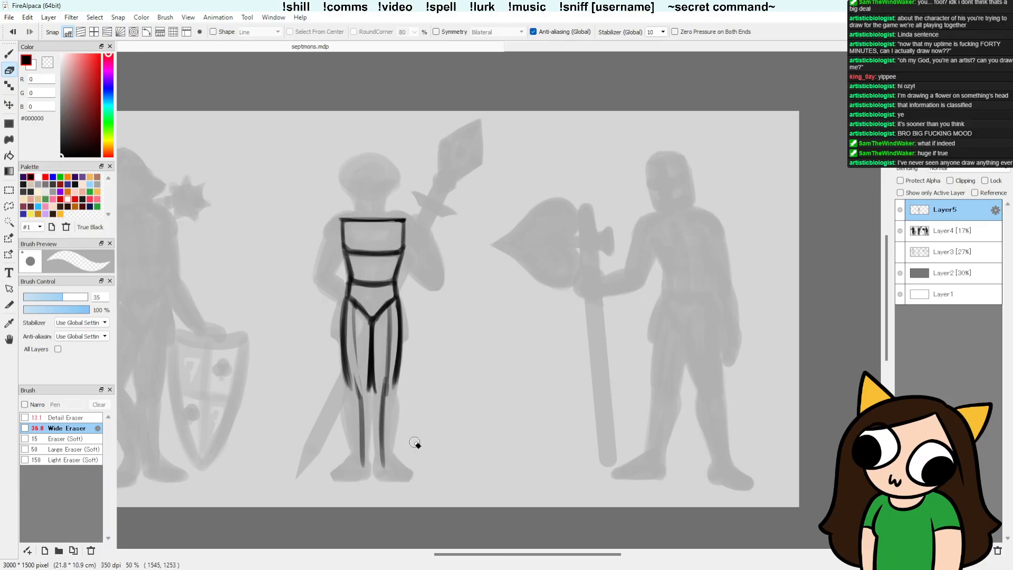
{"action": "key", "text": "b"}
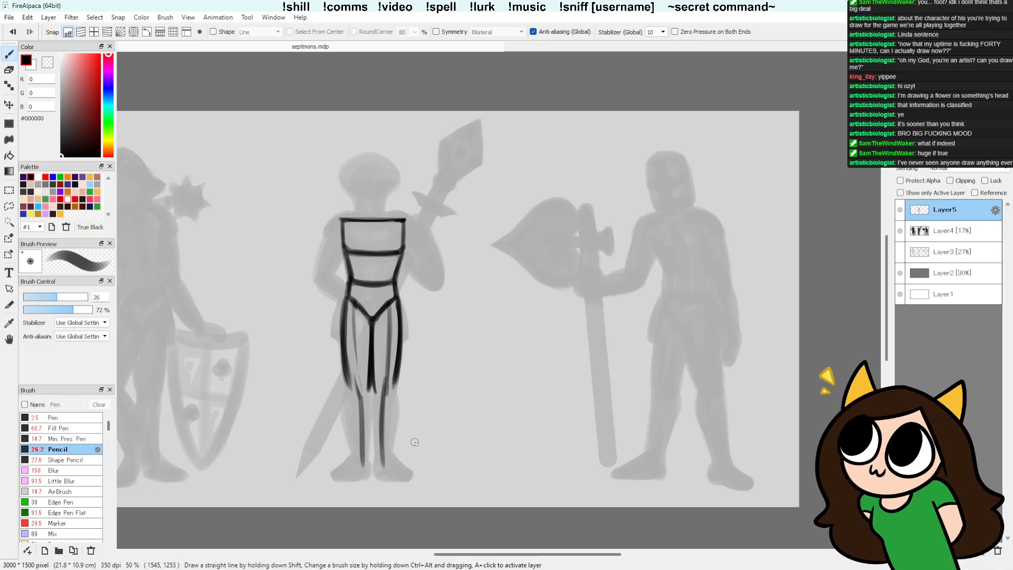
{"action": "key", "text": "e"}
{"action": "left_click_drag", "start_coordinate": [343, 298], "coordinate": [373, 336]}
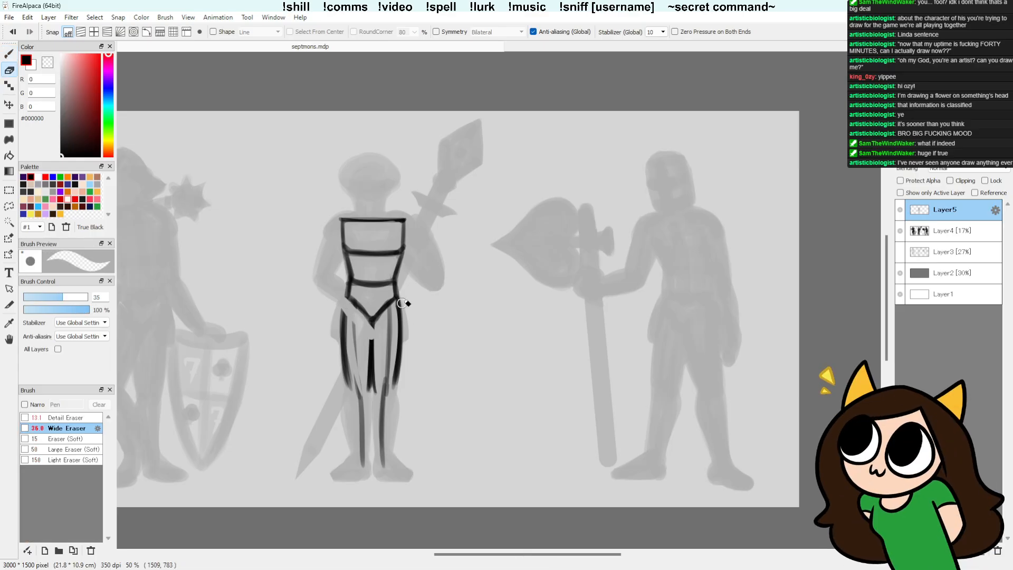
{"action": "mouse_move", "coordinate": [405, 303]}
{"action": "left_mouse_down"}
{"action": "mouse_move", "coordinate": [316, 433]}
{"action": "mouse_move", "coordinate": [414, 359]}
{"action": "left_mouse_up"}
{"action": "key", "text": "l"}
{"action": "key", "text": "ctrl+d"}
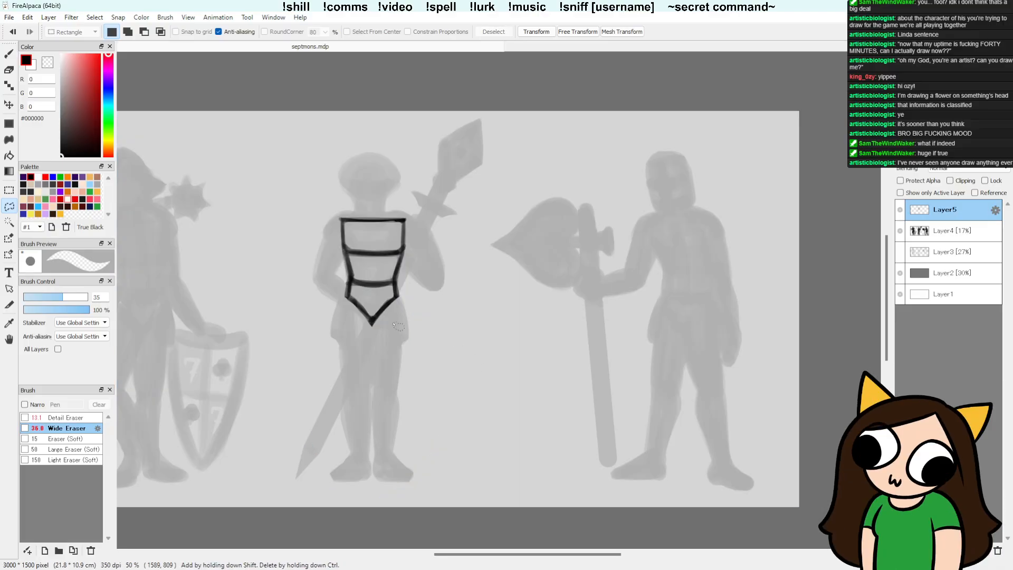
{"action": "key", "text": "e"}
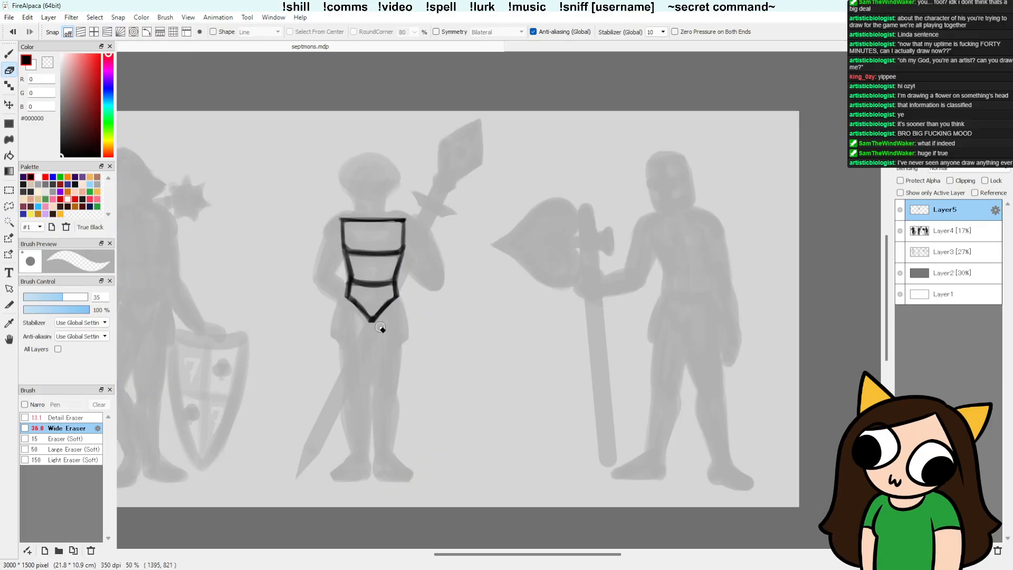
Step: Duplicate the silhouette layer Layer4, hide the original, and set the copy's opacity to 25%
{"action": "key", "text": "b"}
{"action": "left_click", "coordinate": [933, 233]}
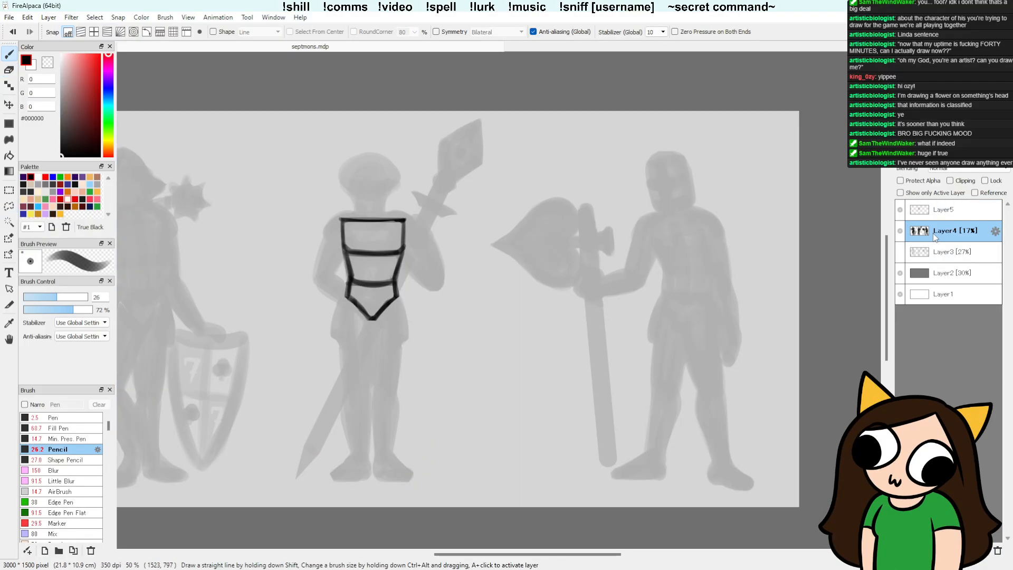
{"action": "key", "text": "ctrl+c"}
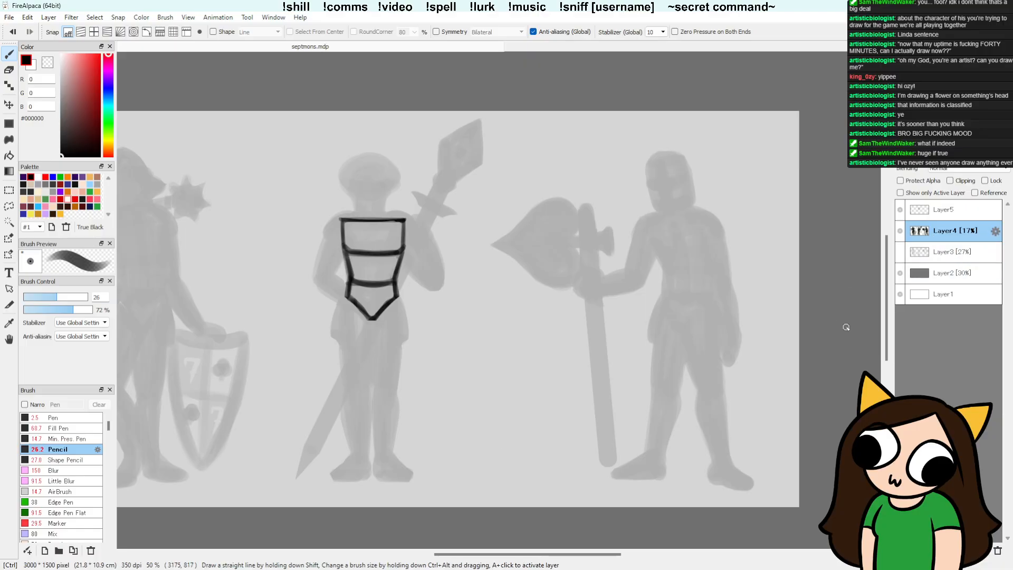
{"action": "key", "text": "ctrl+v"}
{"action": "left_click", "coordinate": [901, 252]}
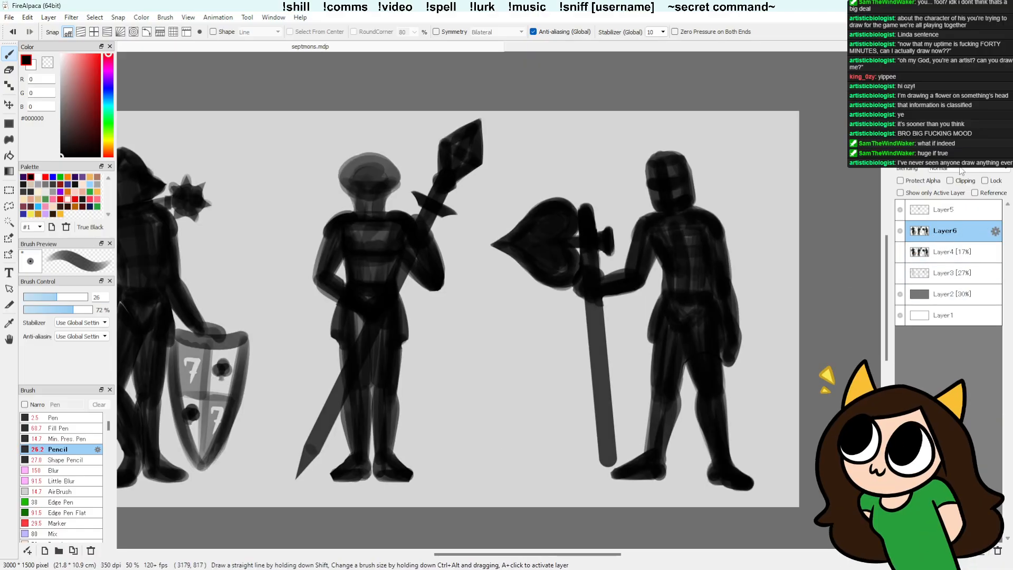
{"action": "left_click_drag", "start_coordinate": [953, 157], "coordinate": [944, 156]}
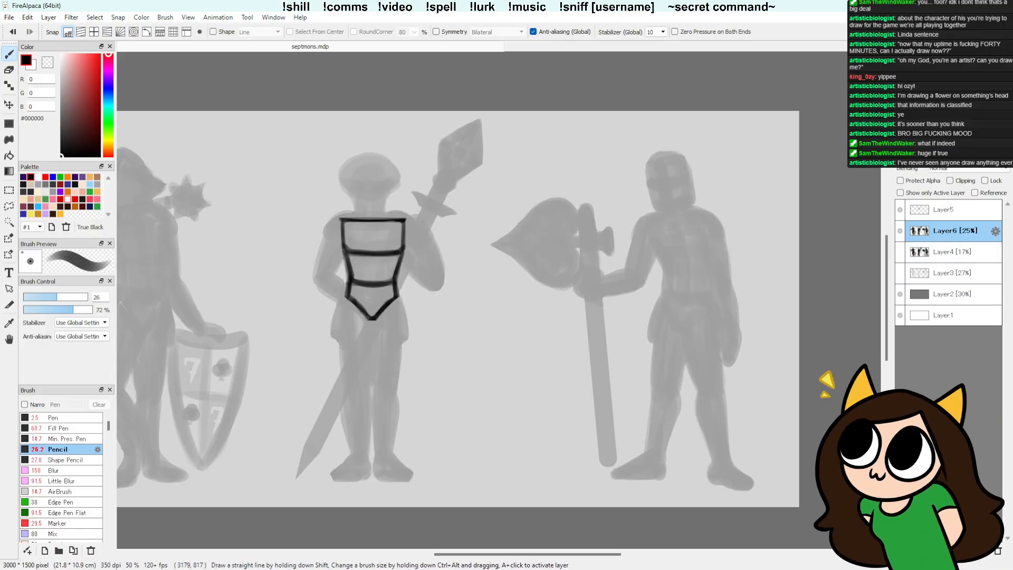
Step: Remove the middle figure's legs from the duplicated silhouette layer, cutting along the sword blade and the tunic hem
{"action": "key", "text": "e"}
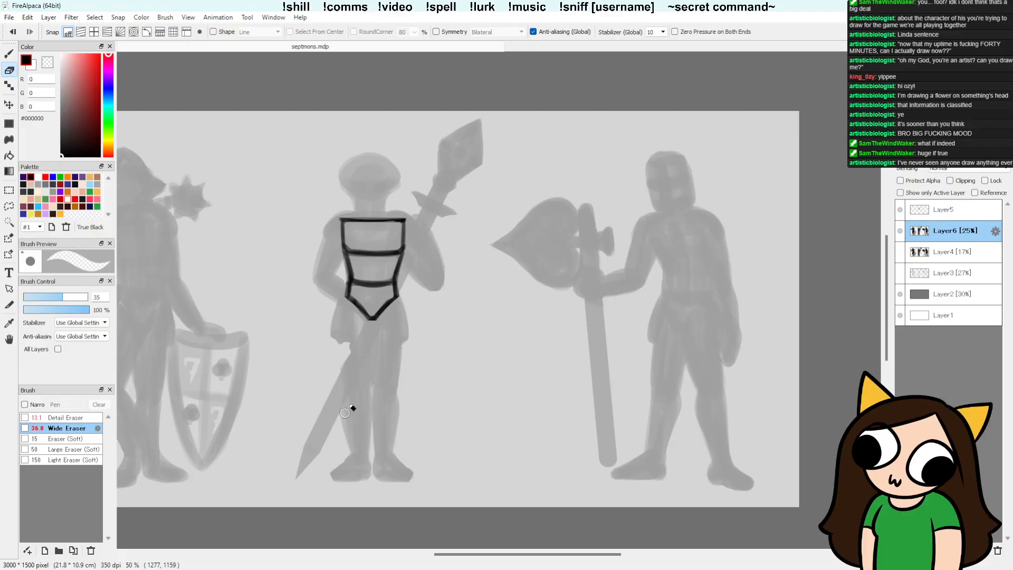
{"action": "mouse_move", "coordinate": [342, 425]}
{"action": "left_mouse_down"}
{"action": "mouse_move", "coordinate": [374, 353]}
{"action": "mouse_move", "coordinate": [369, 365]}
{"action": "mouse_move", "coordinate": [406, 348]}
{"action": "left_mouse_up"}
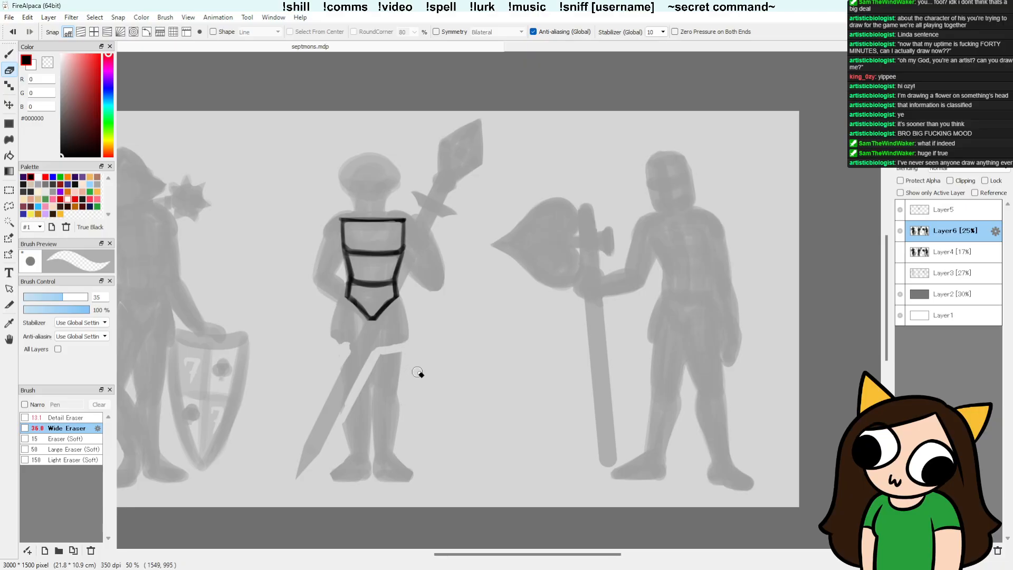
{"action": "key", "text": "l"}
{"action": "mouse_move", "coordinate": [411, 372]}
{"action": "left_mouse_down"}
{"action": "mouse_move", "coordinate": [369, 372]}
{"action": "mouse_move", "coordinate": [356, 502]}
{"action": "mouse_move", "coordinate": [428, 379]}
{"action": "left_mouse_up"}
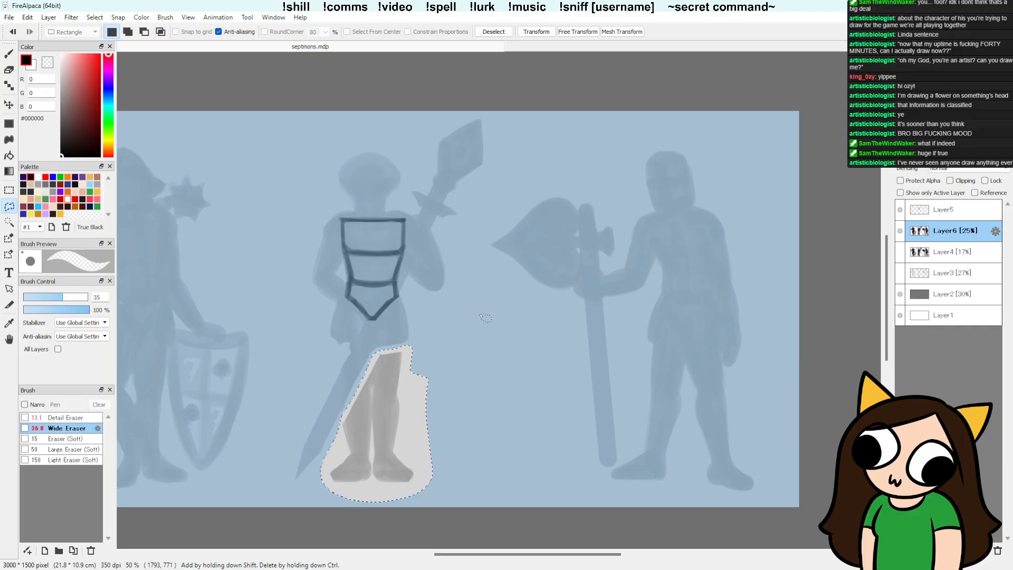
{"action": "key", "text": "Delete"}
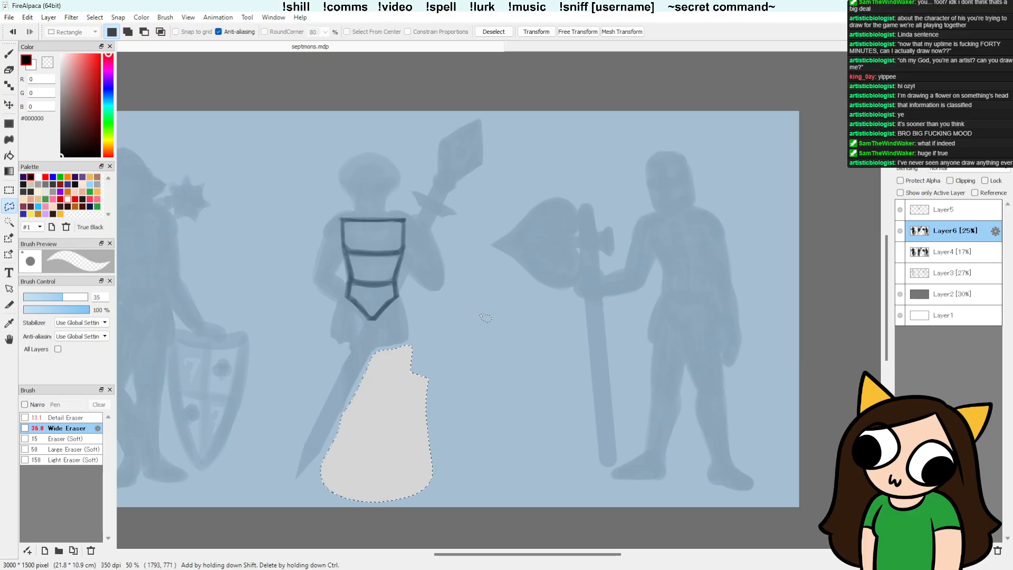
{"action": "key", "text": "ctrl+d"}
{"action": "key", "text": "b"}
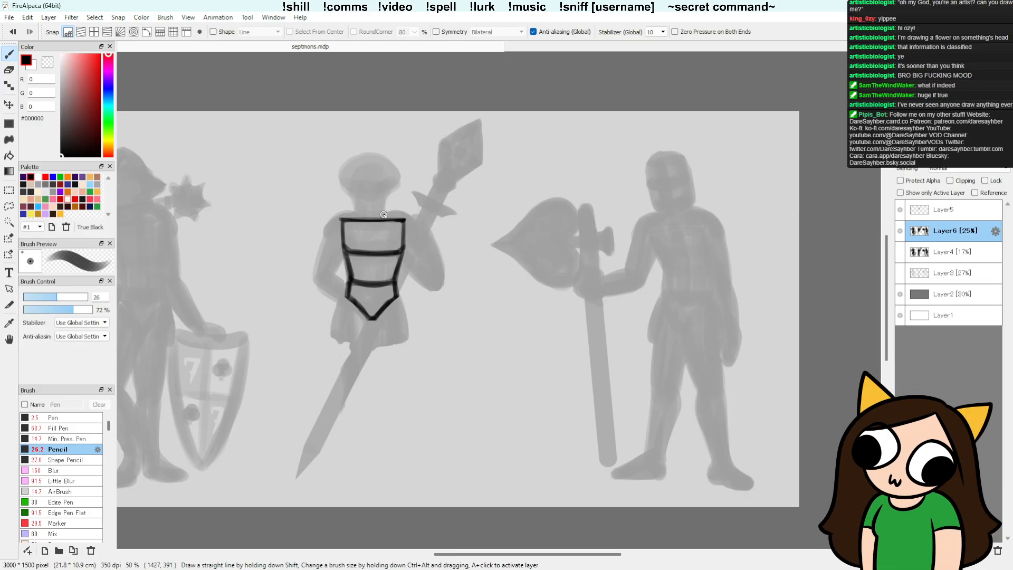
{"action": "left_click_drag", "start_coordinate": [550, 554], "coordinate": [522, 555]}
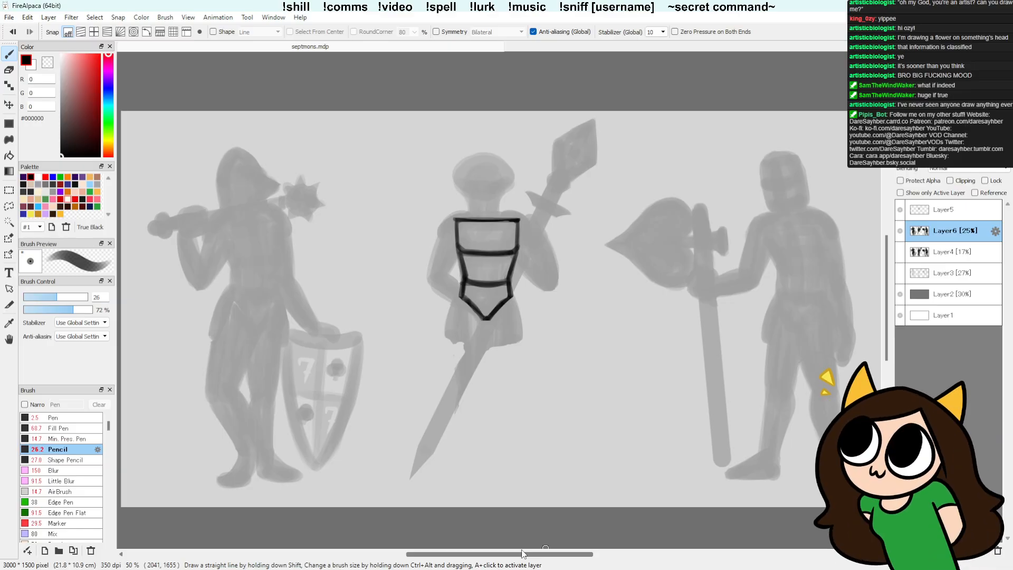
{"action": "scroll", "coordinate": [522, 554], "scroll_direction": "right", "scroll_amount": 3}
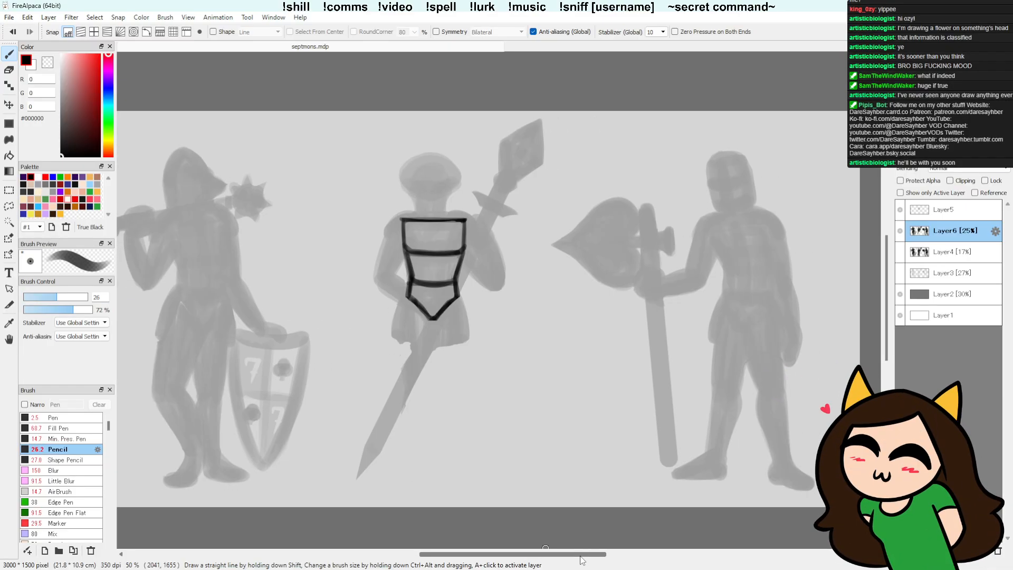
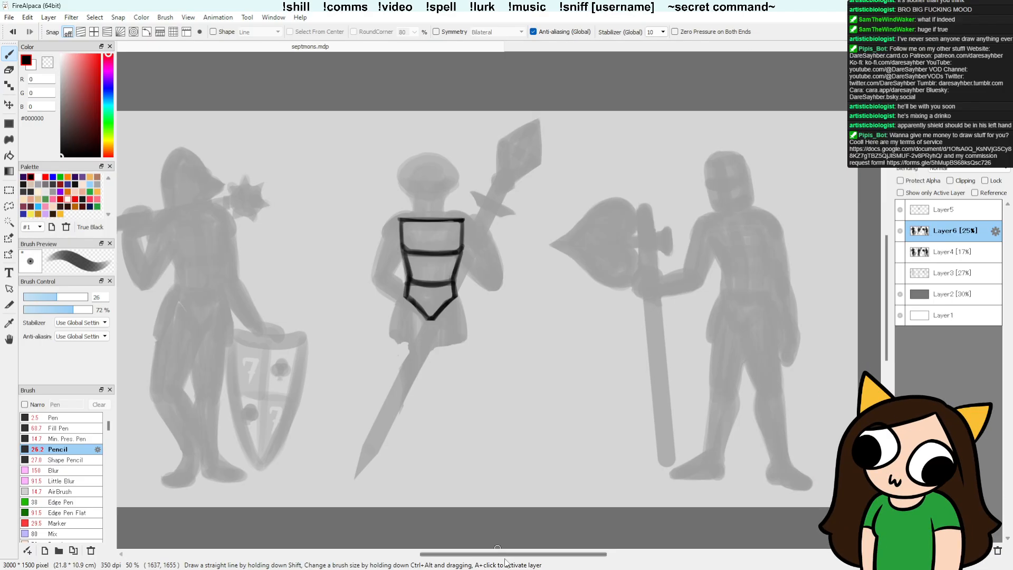
Step: Paint the middle figure's first leg on Layer6 from the tunic hem beside the sword blade down to the foot
{"action": "left_click_drag", "start_coordinate": [513, 552], "coordinate": [499, 553]}
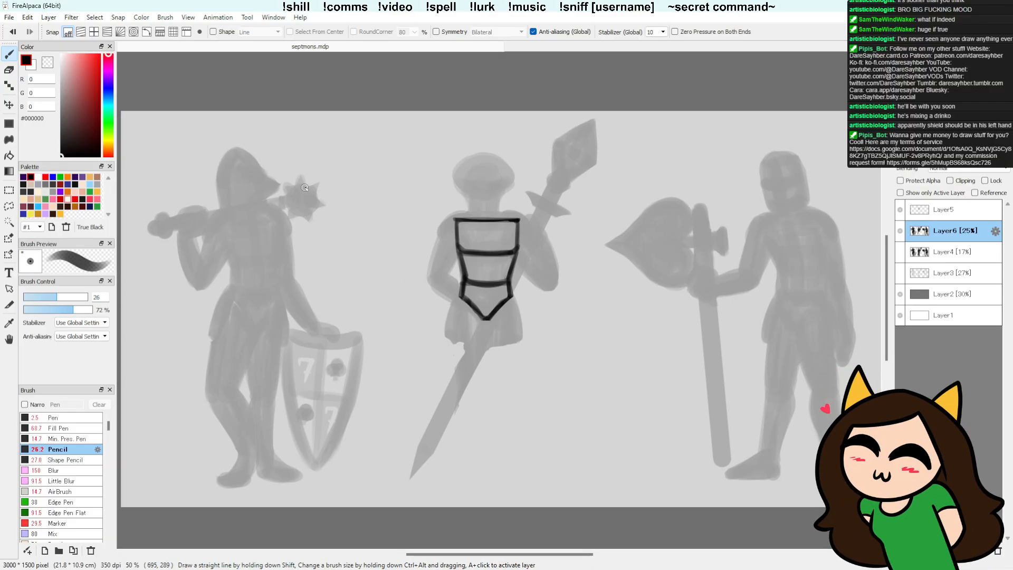
{"action": "left_click_drag", "start_coordinate": [555, 373], "coordinate": [461, 364]}
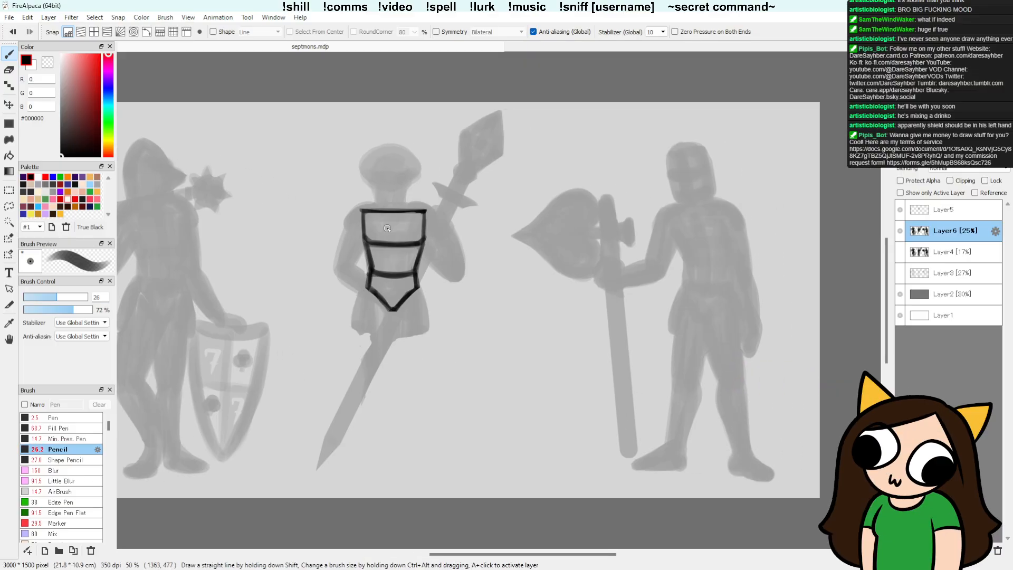
{"action": "mouse_move", "coordinate": [387, 405]}
{"action": "left_mouse_down"}
{"action": "mouse_move", "coordinate": [363, 331]}
{"action": "mouse_move", "coordinate": [395, 403]}
{"action": "left_mouse_up"}
{"action": "left_click_drag", "start_coordinate": [394, 342], "coordinate": [392, 397]}
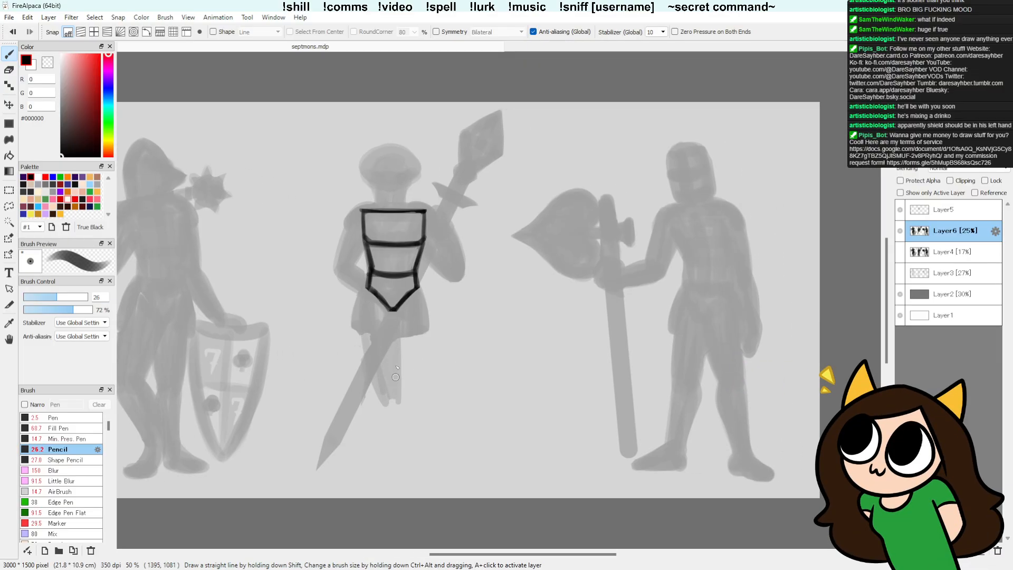
{"action": "left_click_drag", "start_coordinate": [396, 346], "coordinate": [387, 391]}
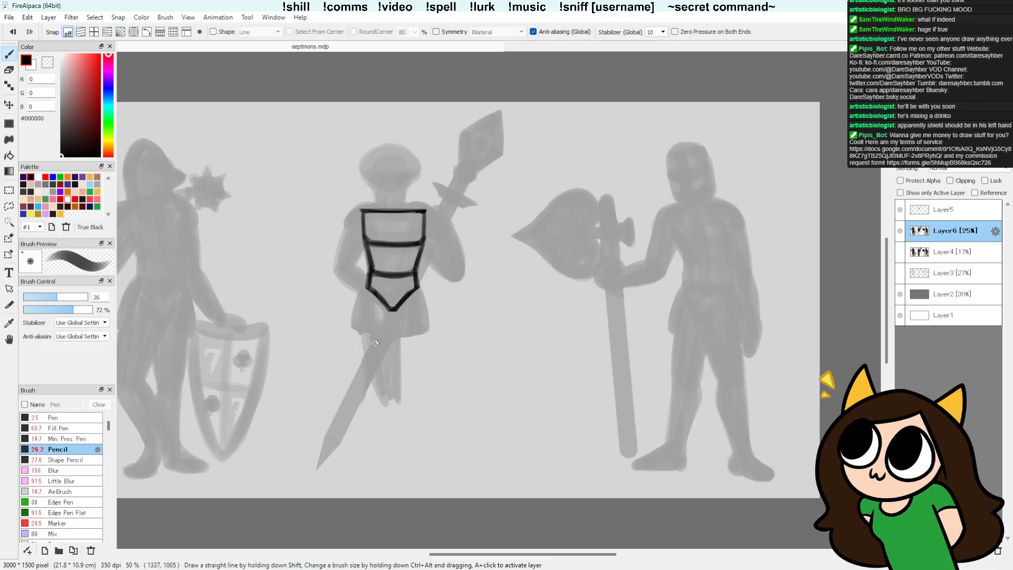
{"action": "mouse_move", "coordinate": [378, 391]}
{"action": "left_mouse_down"}
{"action": "mouse_move", "coordinate": [395, 464]}
{"action": "mouse_move", "coordinate": [399, 419]}
{"action": "mouse_move", "coordinate": [391, 464]}
{"action": "mouse_move", "coordinate": [404, 468]}
{"action": "mouse_move", "coordinate": [382, 401]}
{"action": "left_mouse_up"}
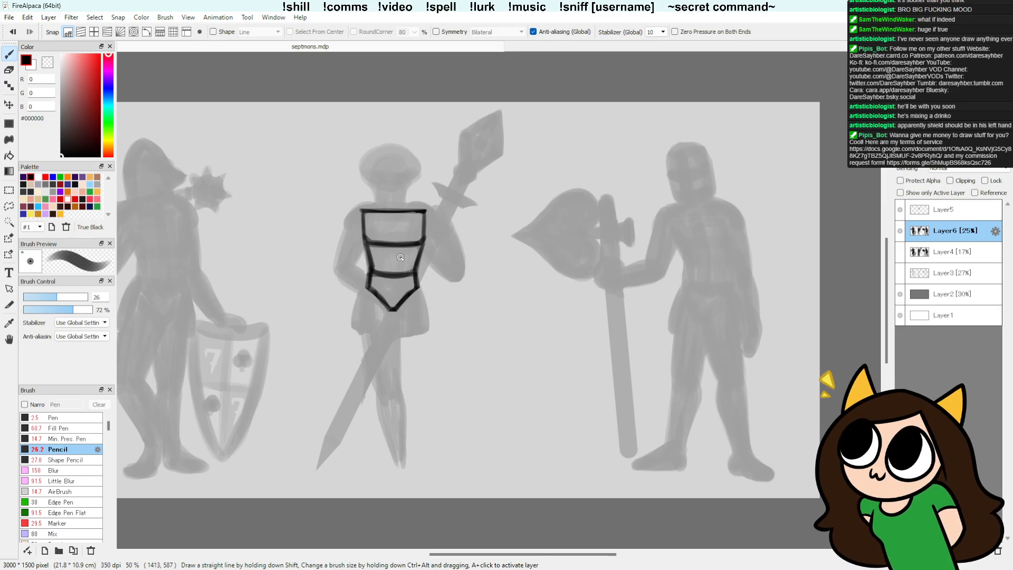
{"action": "mouse_move", "coordinate": [395, 476]}
{"action": "left_mouse_down"}
{"action": "mouse_move", "coordinate": [388, 481]}
{"action": "mouse_move", "coordinate": [398, 482]}
{"action": "left_mouse_up"}
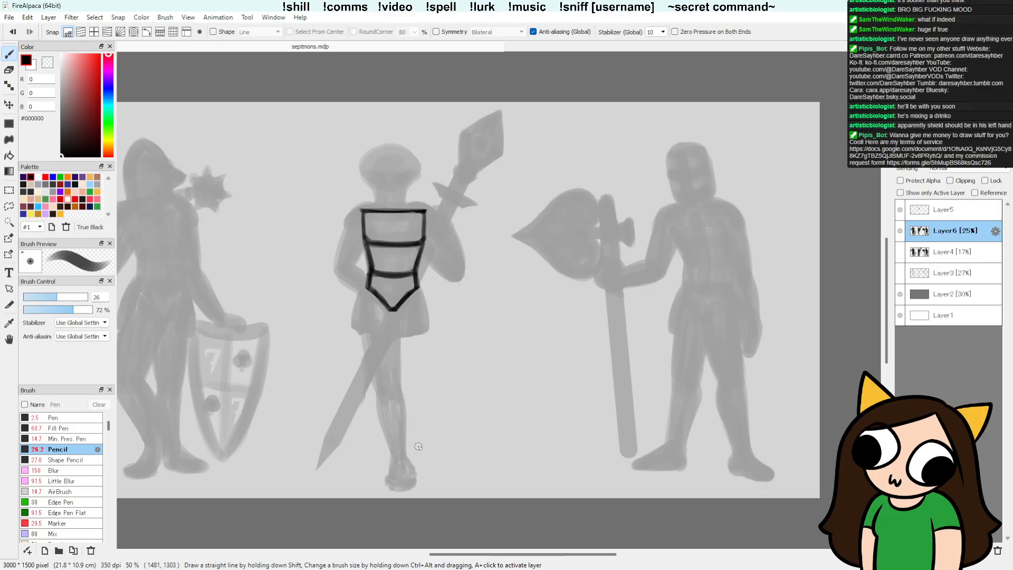
Step: Trim the underside of the middle figure's new foot and touch up its outline
{"action": "key", "text": "e"}
{"action": "mouse_move", "coordinate": [381, 488]}
{"action": "left_mouse_down"}
{"action": "mouse_move", "coordinate": [429, 479]}
{"action": "mouse_move", "coordinate": [409, 486]}
{"action": "left_mouse_up"}
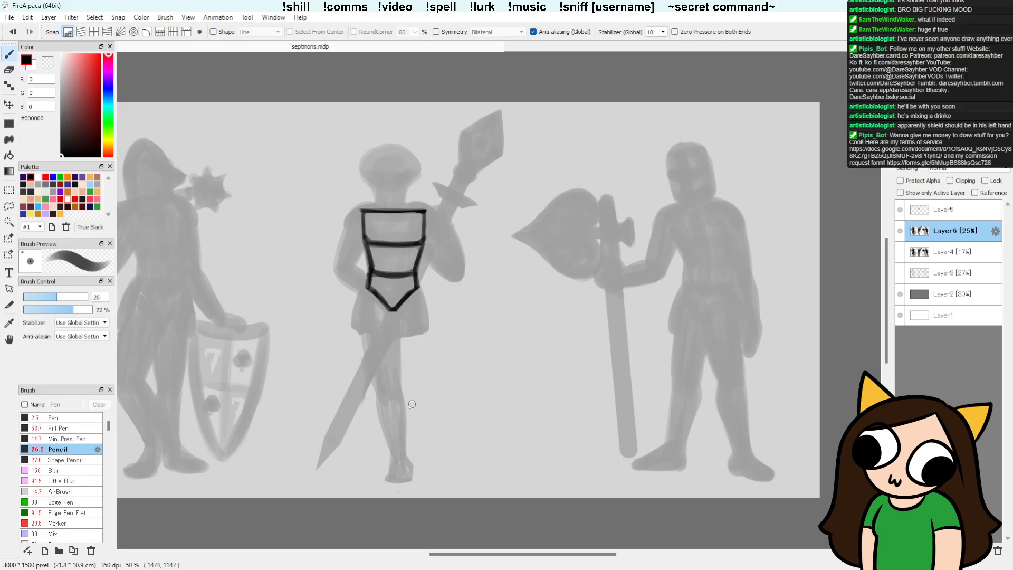
{"action": "key", "text": "b"}
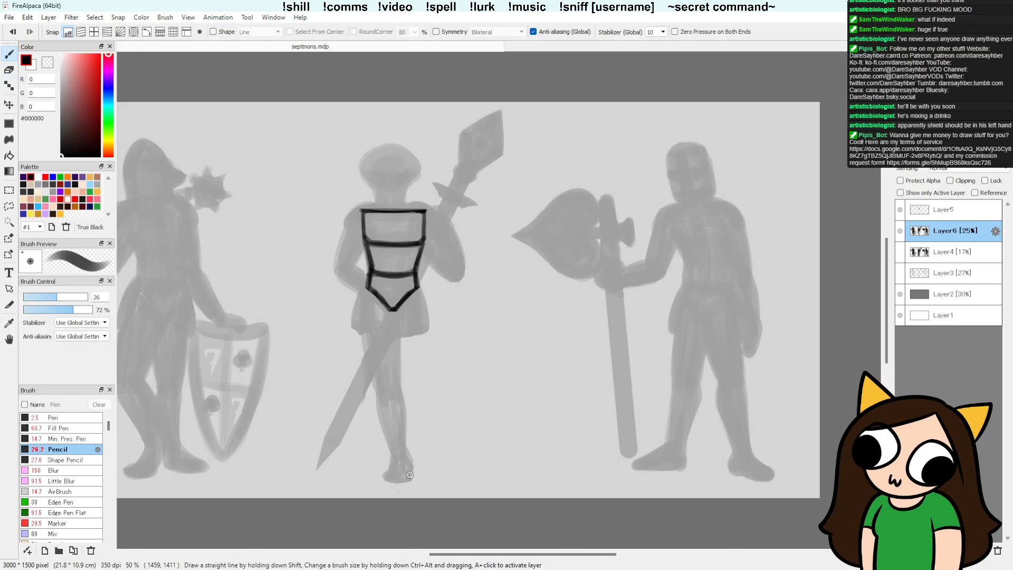
Step: Try painting the middle figure's second leg directly against the first, from the tunic hem down to the ankle
{"action": "left_click_drag", "start_coordinate": [414, 336], "coordinate": [407, 382]}
{"action": "left_click_drag", "start_coordinate": [416, 337], "coordinate": [409, 389]}
{"action": "left_click_drag", "start_coordinate": [409, 329], "coordinate": [405, 451]}
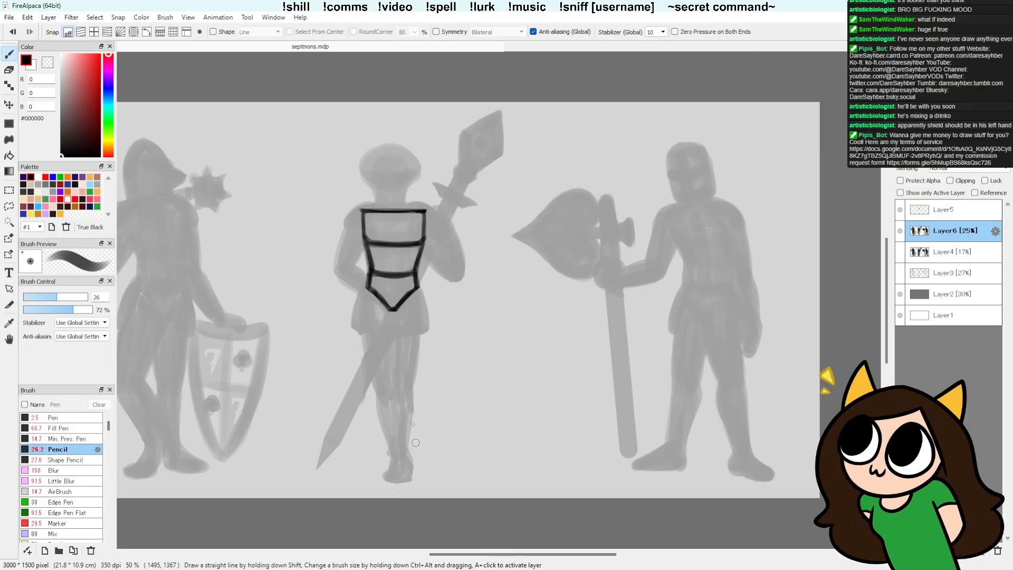
{"action": "left_click_drag", "start_coordinate": [410, 389], "coordinate": [407, 443]}
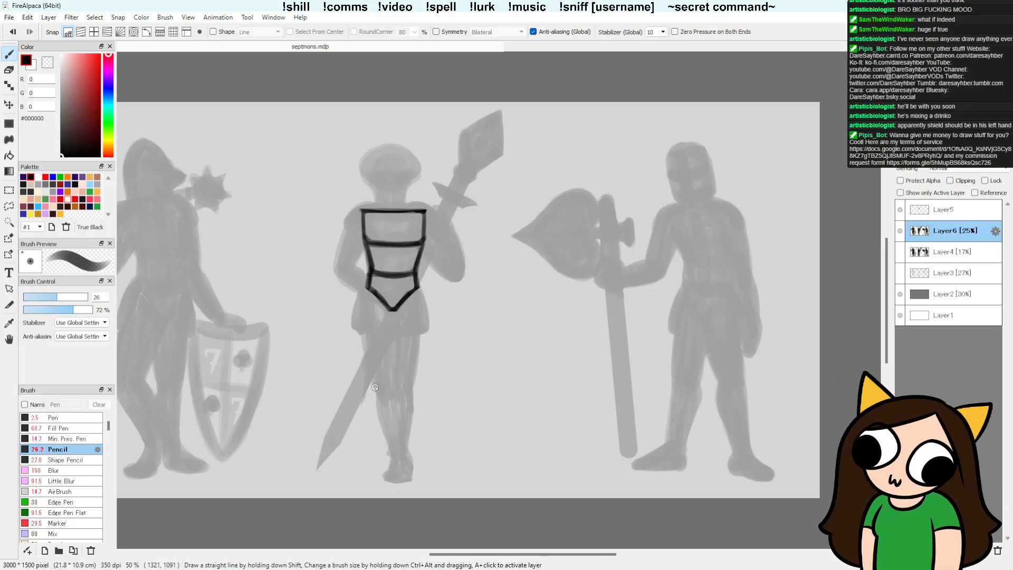
{"action": "left_click_drag", "start_coordinate": [376, 391], "coordinate": [386, 473]}
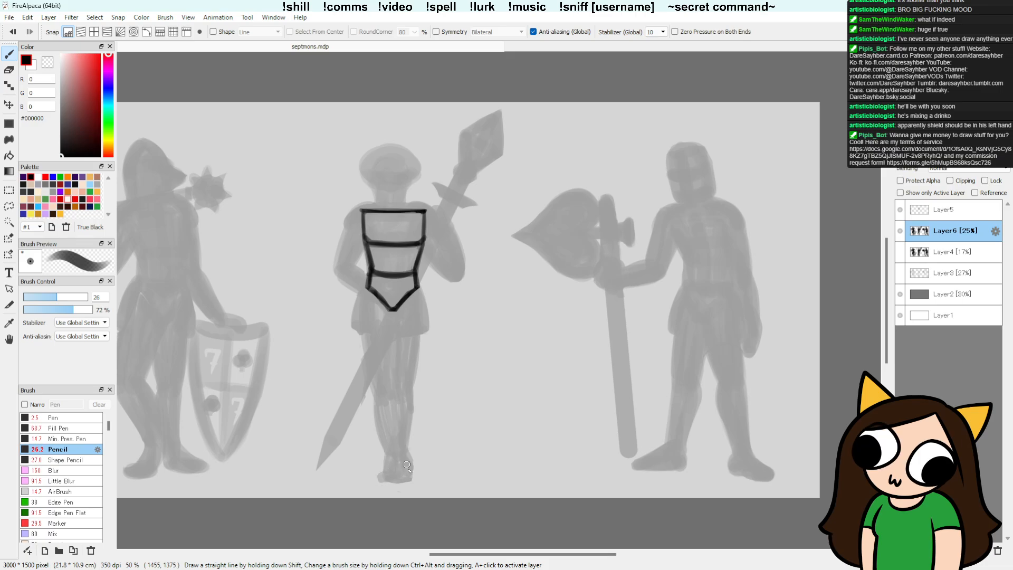
{"action": "key", "text": "3"}
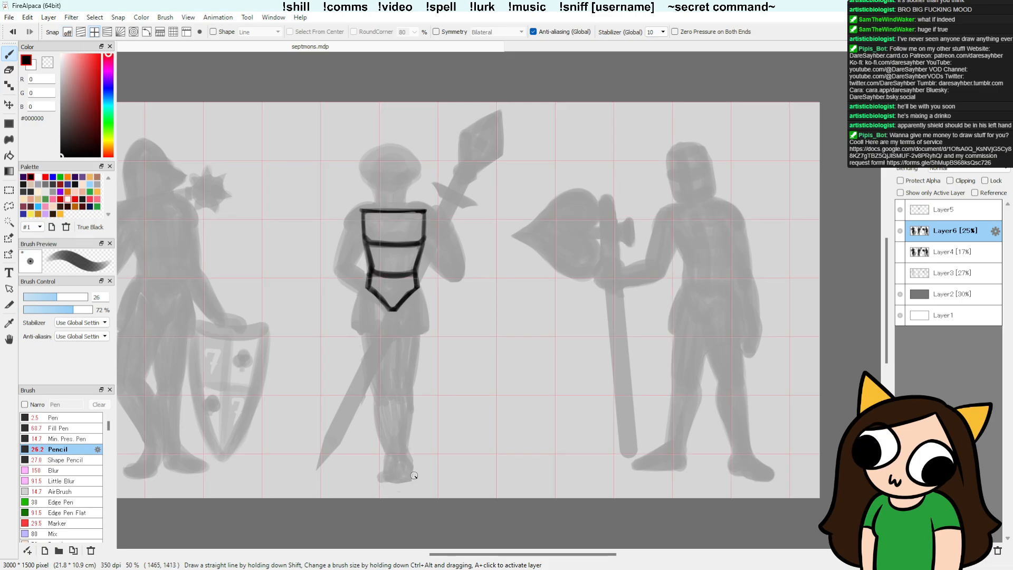
{"action": "left_click", "coordinate": [67, 33]}
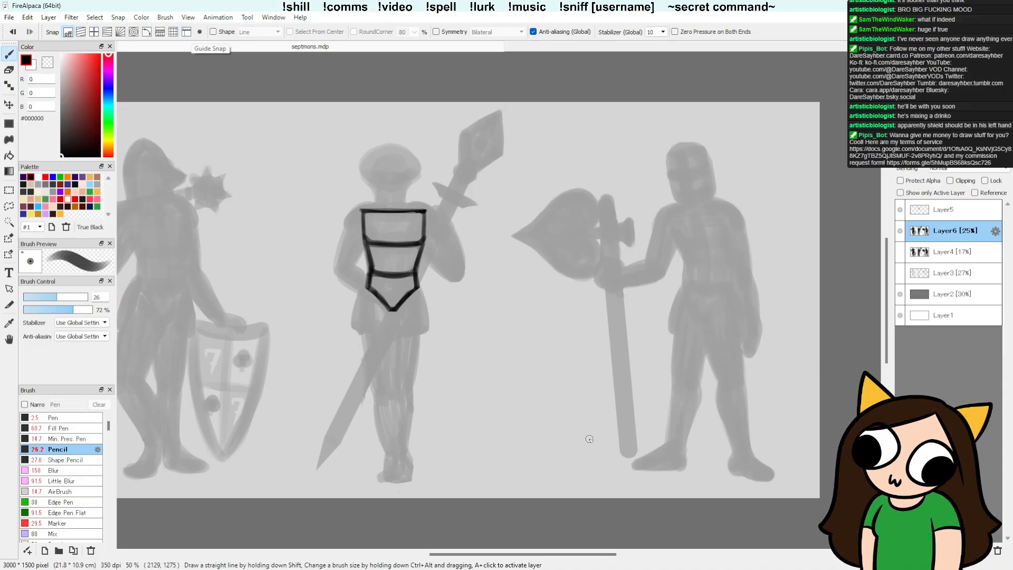
Step: Erase the attempted second leg and reshape the remaining leg's ankle and foot
{"action": "key", "text": "e"}
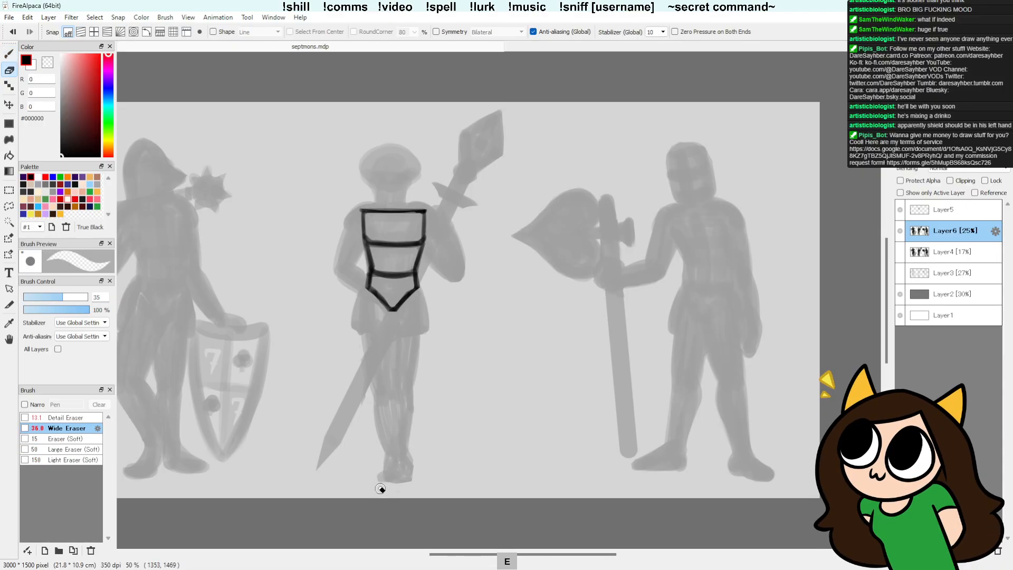
{"action": "mouse_move", "coordinate": [404, 344]}
{"action": "left_mouse_down"}
{"action": "mouse_move", "coordinate": [412, 371]}
{"action": "mouse_move", "coordinate": [415, 345]}
{"action": "mouse_move", "coordinate": [406, 444]}
{"action": "mouse_move", "coordinate": [398, 325]}
{"action": "mouse_move", "coordinate": [374, 413]}
{"action": "mouse_move", "coordinate": [372, 404]}
{"action": "mouse_move", "coordinate": [381, 452]}
{"action": "mouse_move", "coordinate": [372, 405]}
{"action": "mouse_move", "coordinate": [412, 487]}
{"action": "left_mouse_up"}
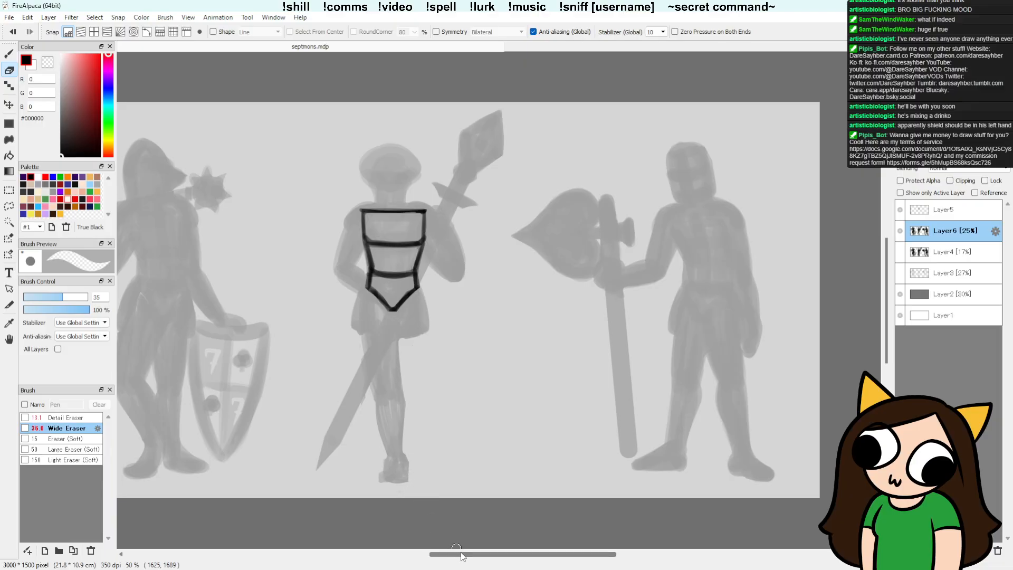
{"action": "key", "text": "b"}
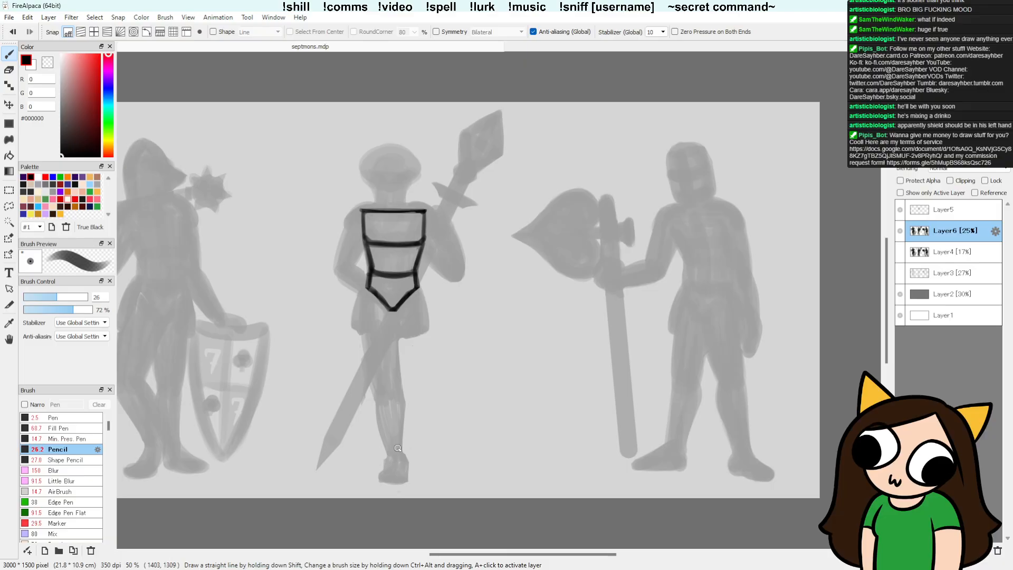
{"action": "scroll", "coordinate": [482, 545], "scroll_direction": "left", "scroll_amount": 3}
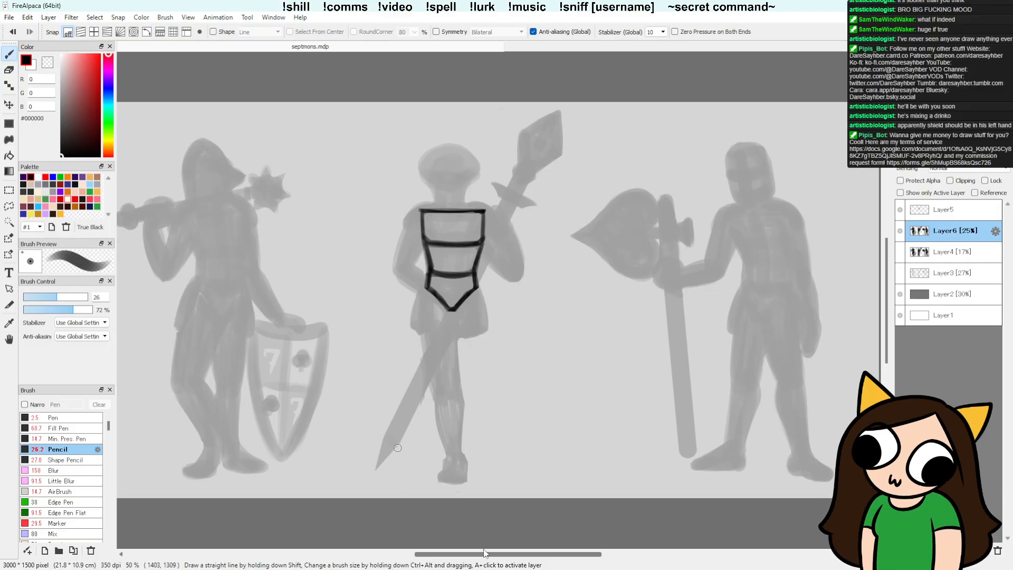
{"action": "left_click_drag", "start_coordinate": [550, 553], "coordinate": [559, 554]}
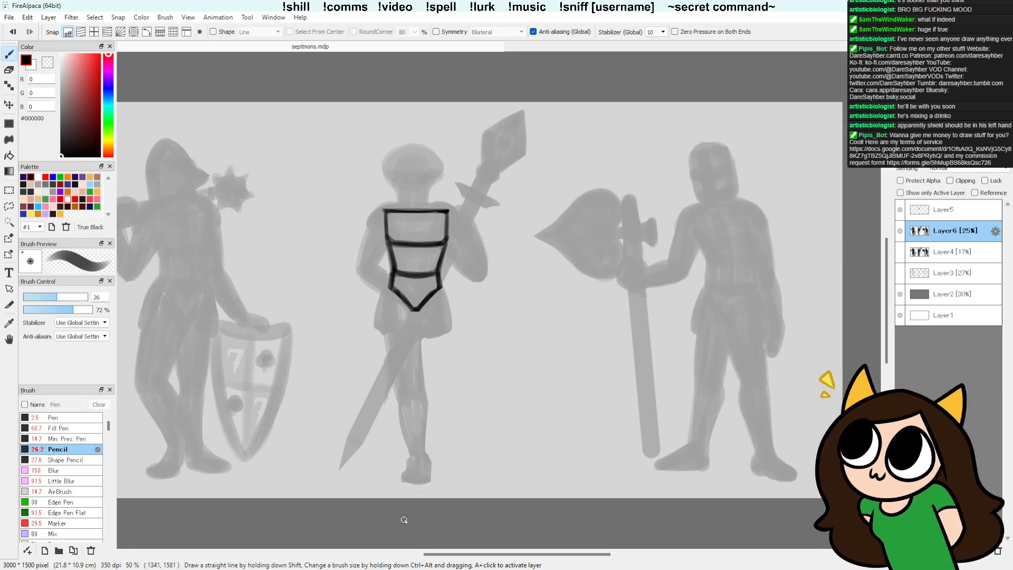
Step: Refine the remaining leg's thigh, knee, calf and foot contours by alternately erasing and repainting the edges
{"action": "key", "text": "e"}
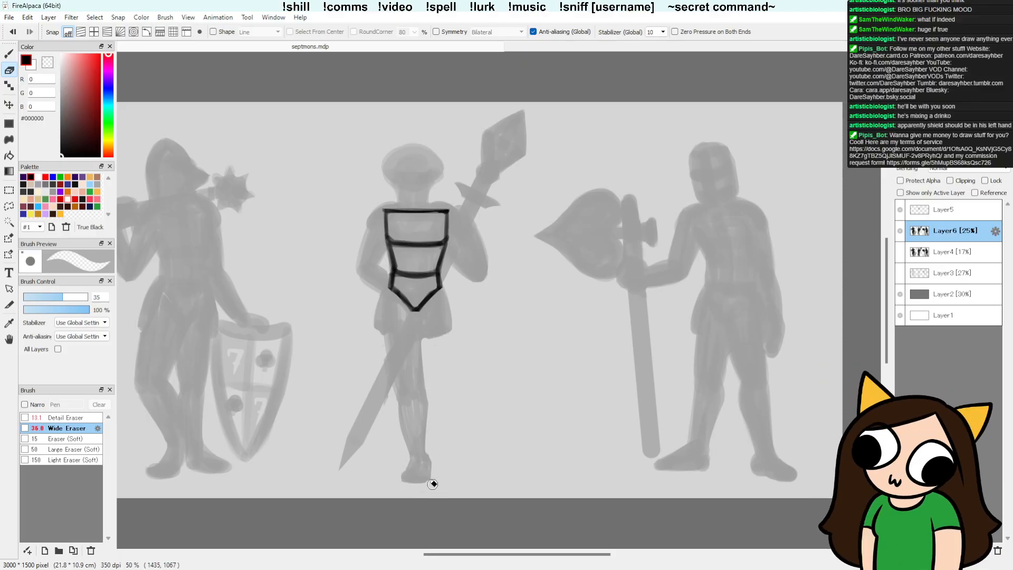
{"action": "key", "text": "b"}
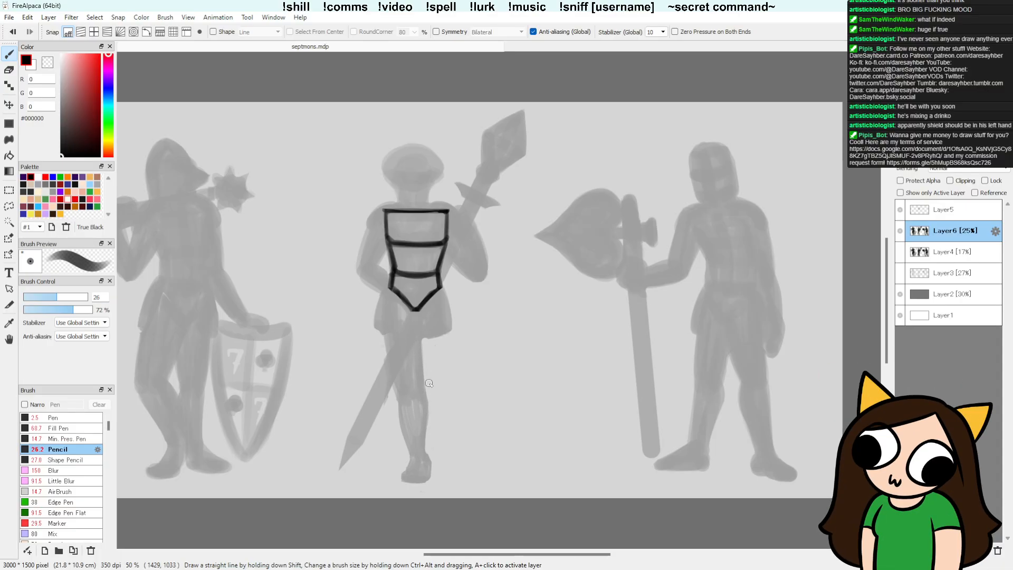
{"action": "key", "text": "e"}
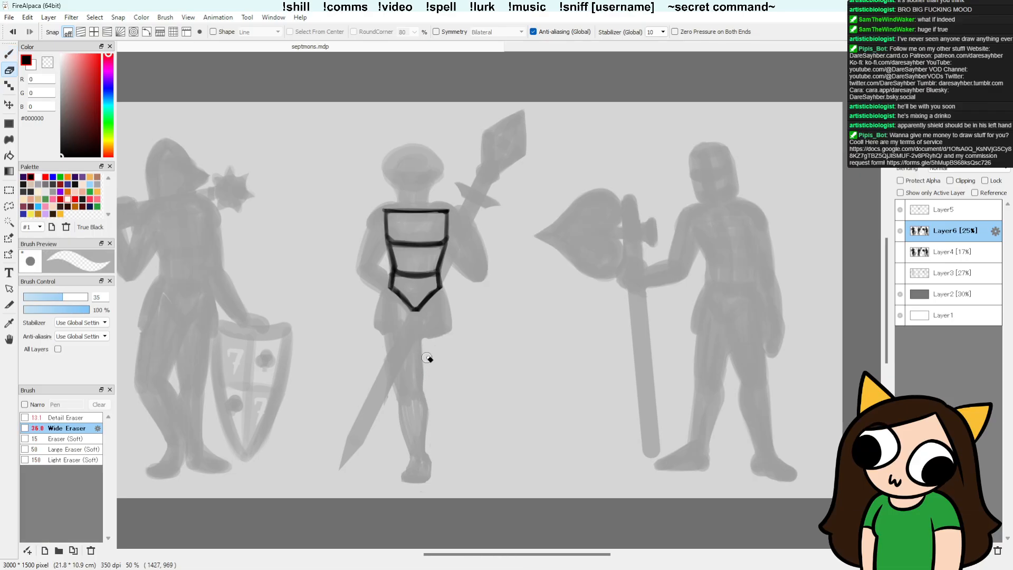
{"action": "key", "text": "b"}
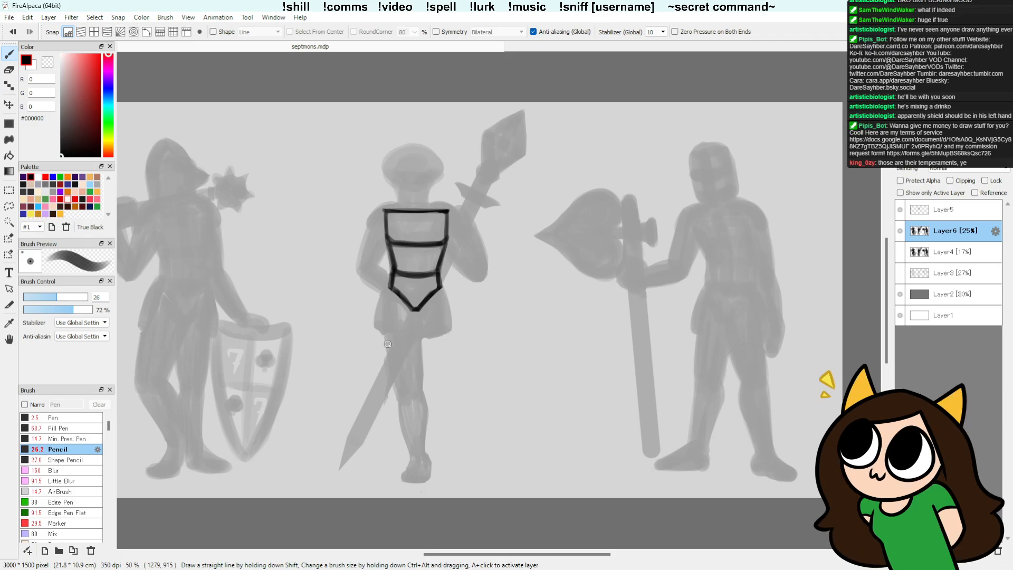
{"action": "key", "text": "e"}
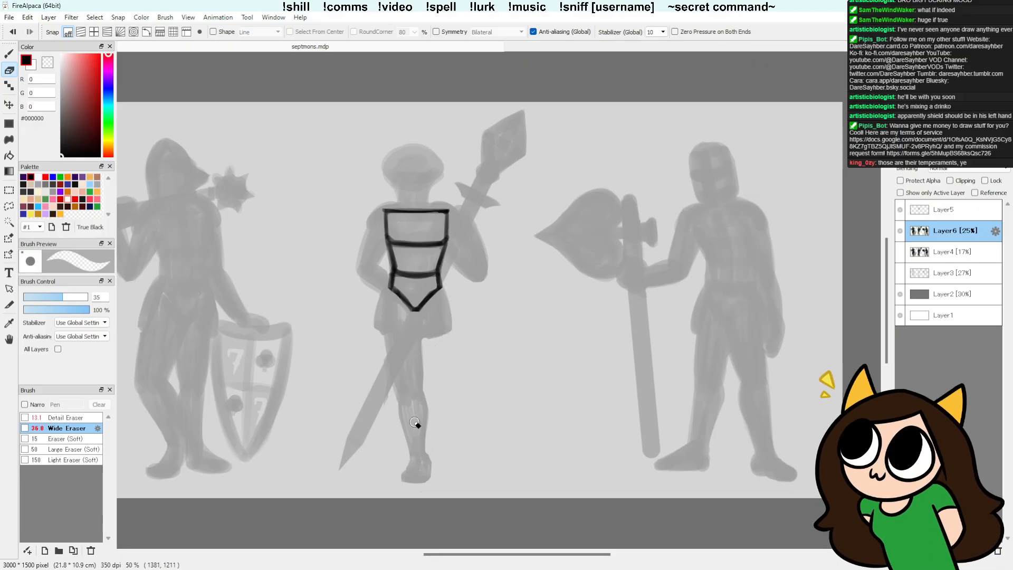
{"action": "key", "text": "b"}
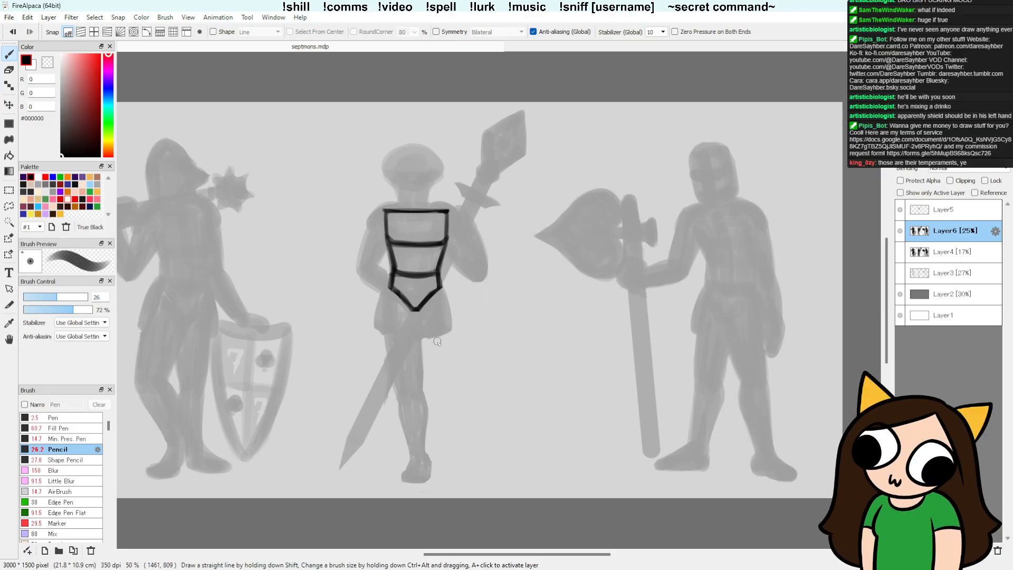
Step: Paint a second leg close behind the first from the tunic hem to a small foot, trimming its outer calf
{"action": "left_click_drag", "start_coordinate": [437, 341], "coordinate": [431, 441]}
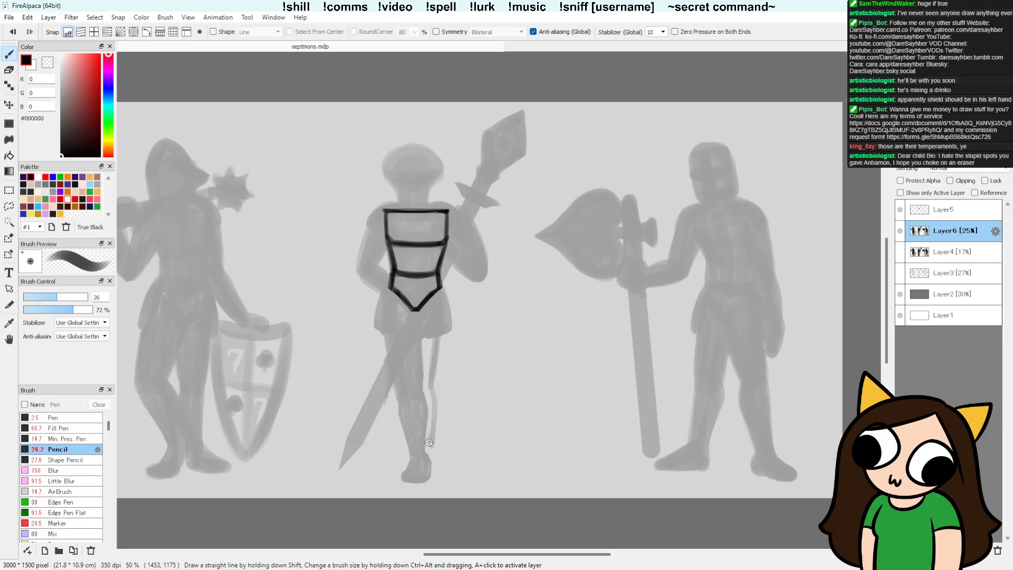
{"action": "left_click_drag", "start_coordinate": [431, 440], "coordinate": [433, 393]}
{"action": "left_click_drag", "start_coordinate": [426, 340], "coordinate": [428, 415]}
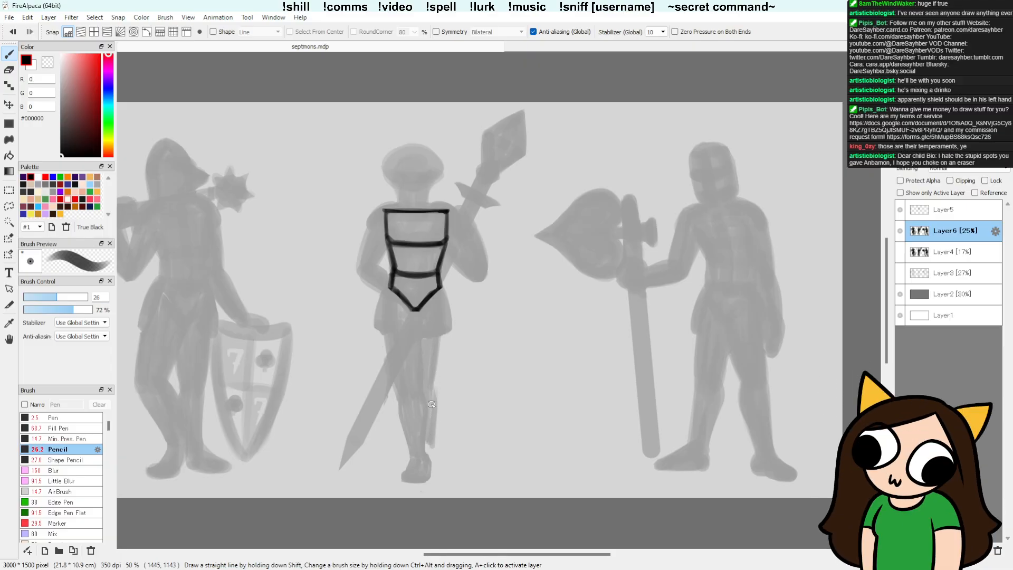
{"action": "key", "text": "e"}
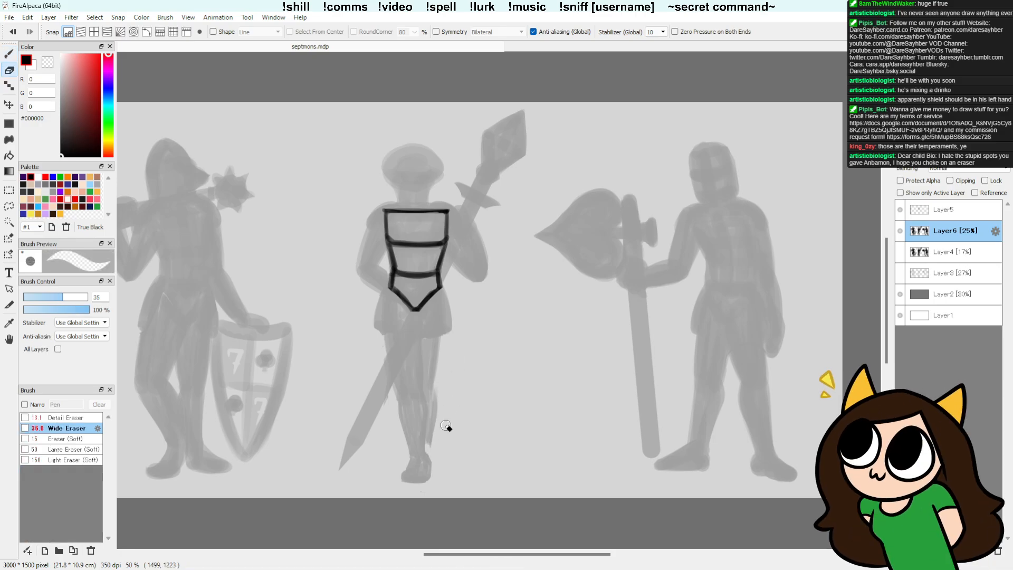
{"action": "key", "text": "b"}
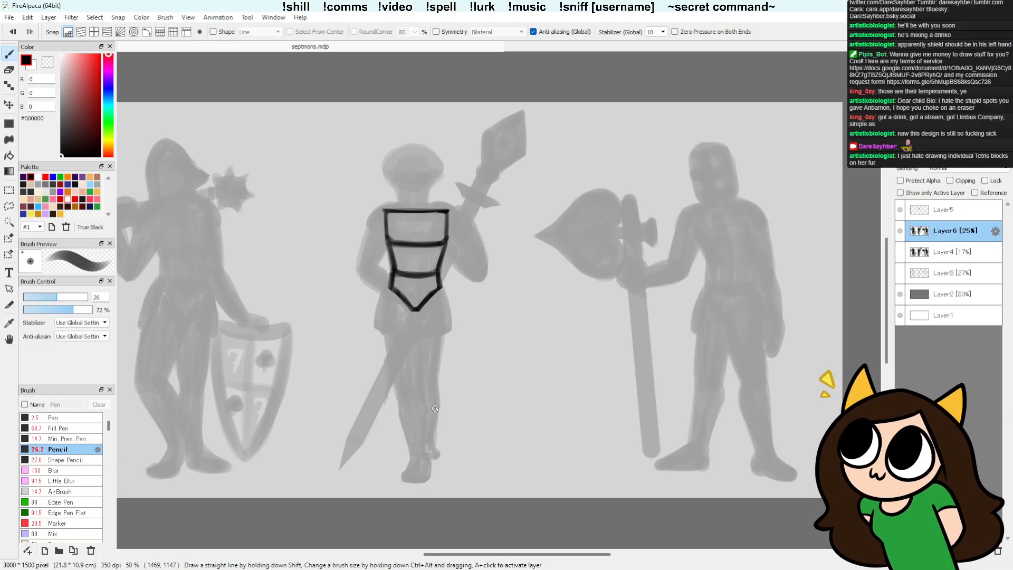
{"action": "key", "text": "w"}
{"action": "left_click", "coordinate": [442, 443]}
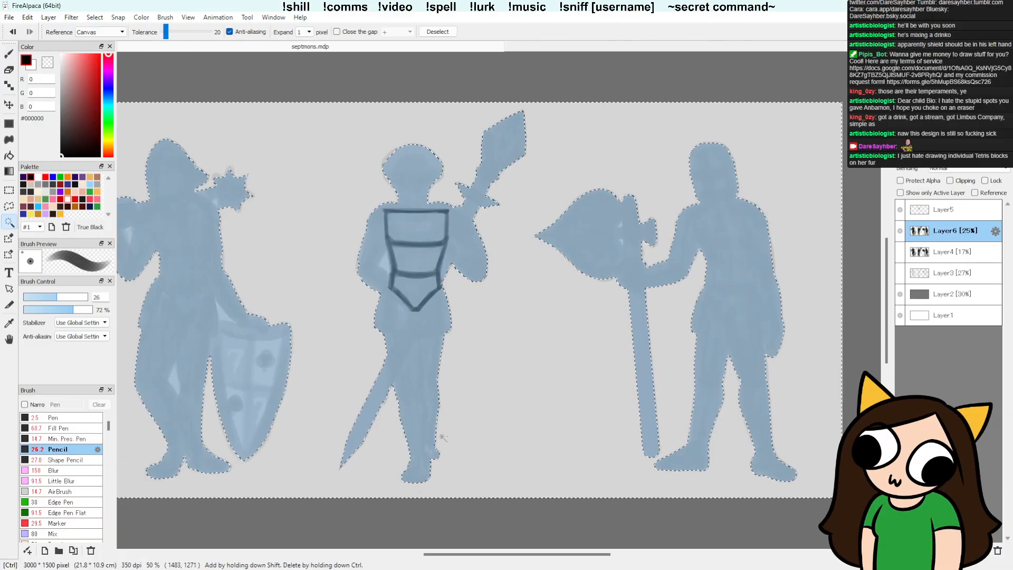
{"action": "key", "text": "ctrl+z"}
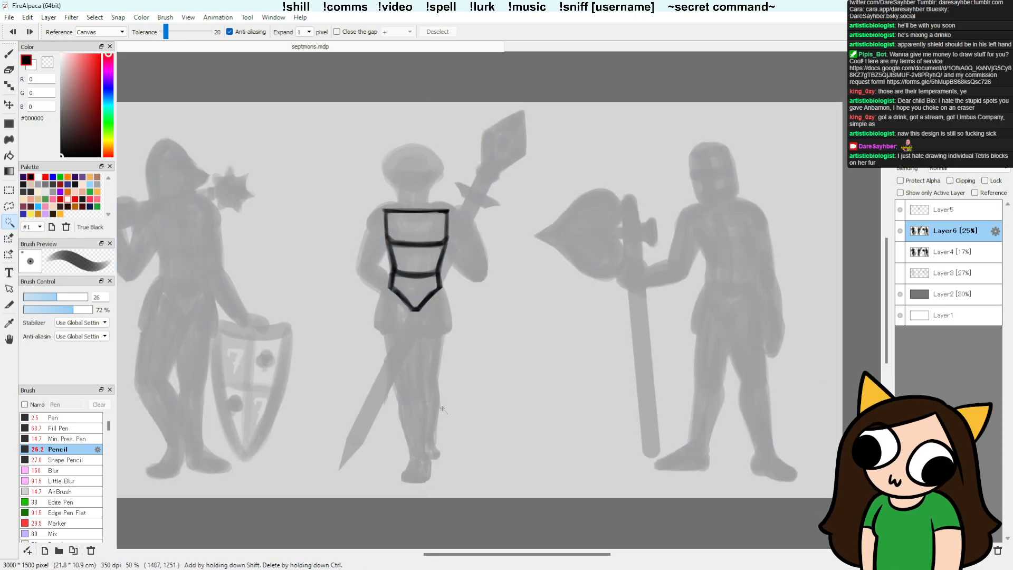
Step: Refine the contours of the middle figure's two legs and feet by alternately erasing and repainting the edges
{"action": "key", "text": "e"}
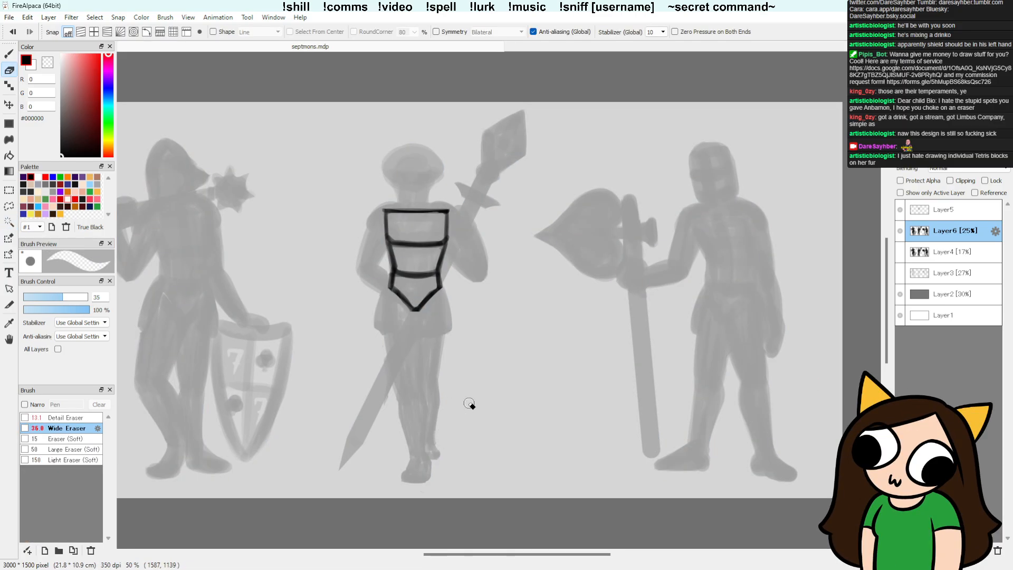
{"action": "key", "text": "b"}
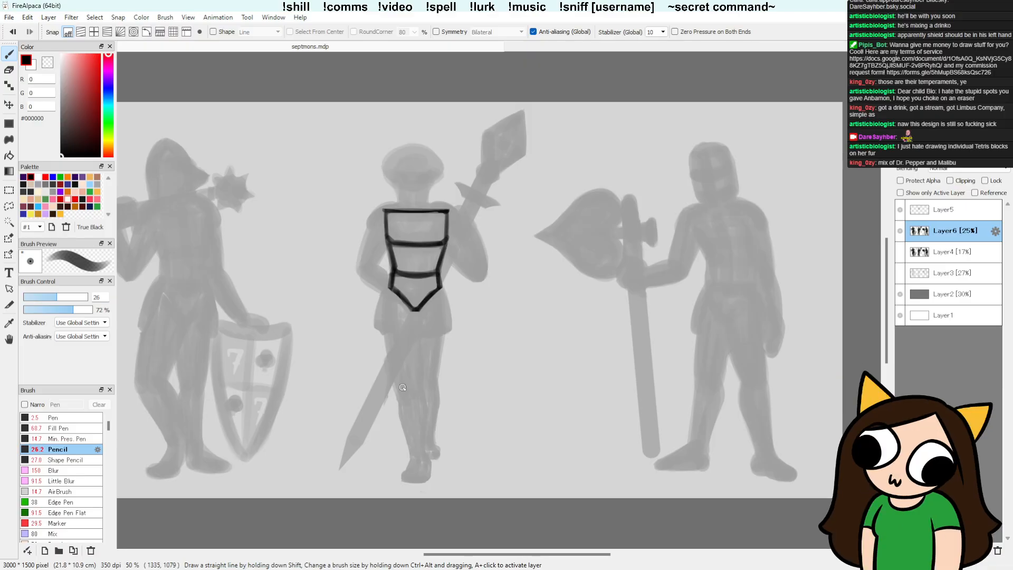
{"action": "key", "text": "e"}
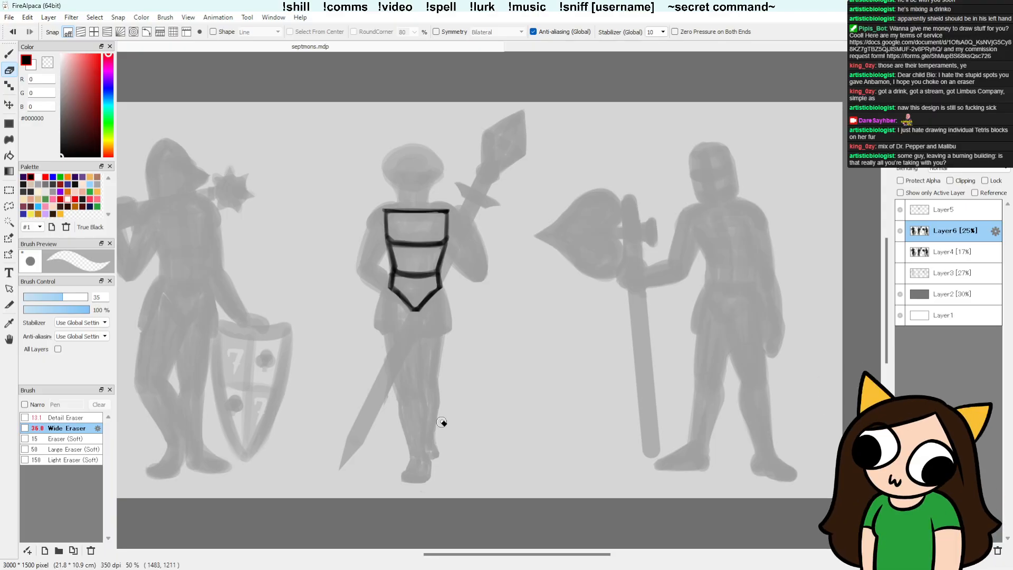
{"action": "key", "text": "e"}
{"action": "key", "text": "b"}
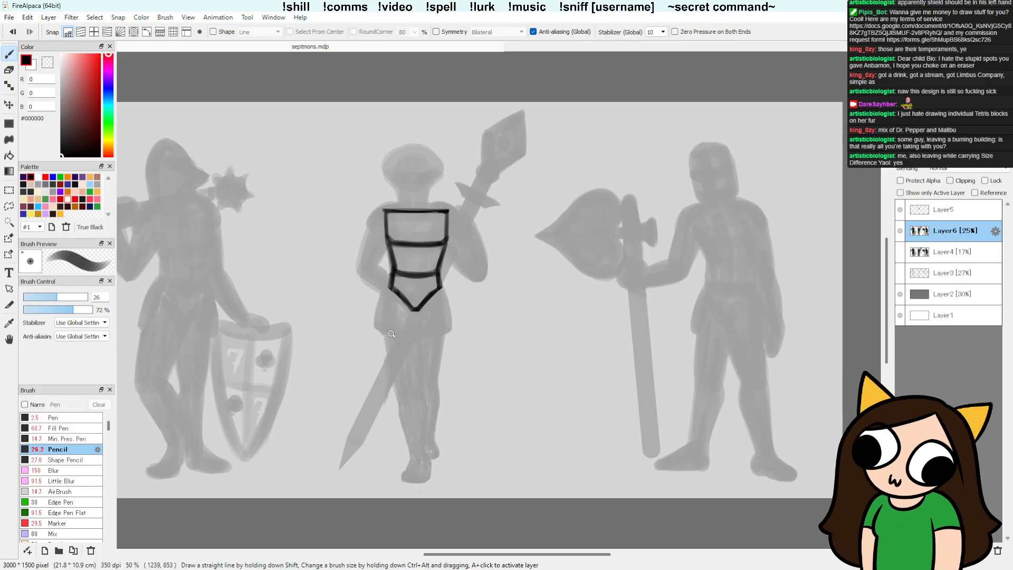
{"action": "key", "text": "e"}
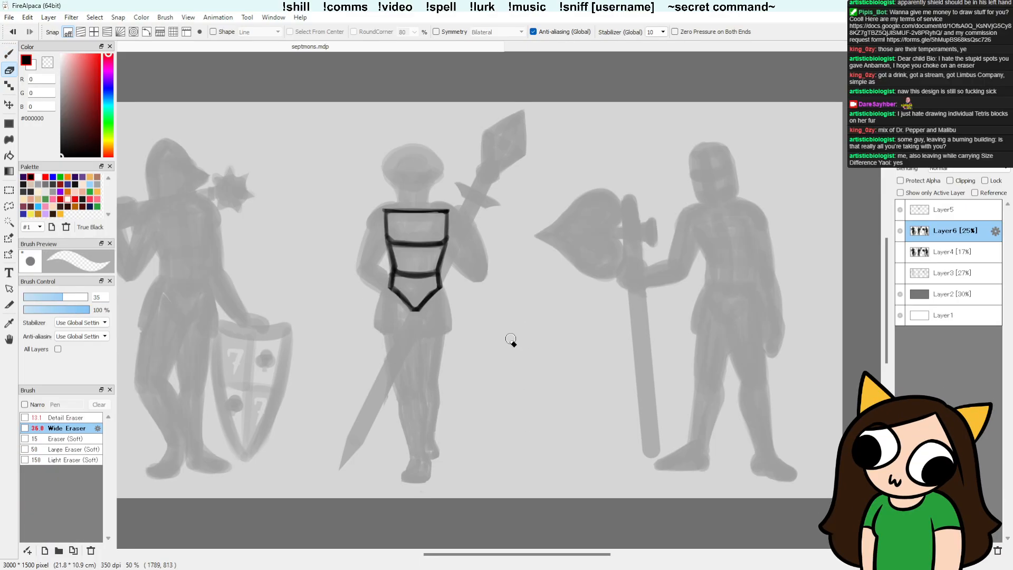
{"action": "key", "text": "b"}
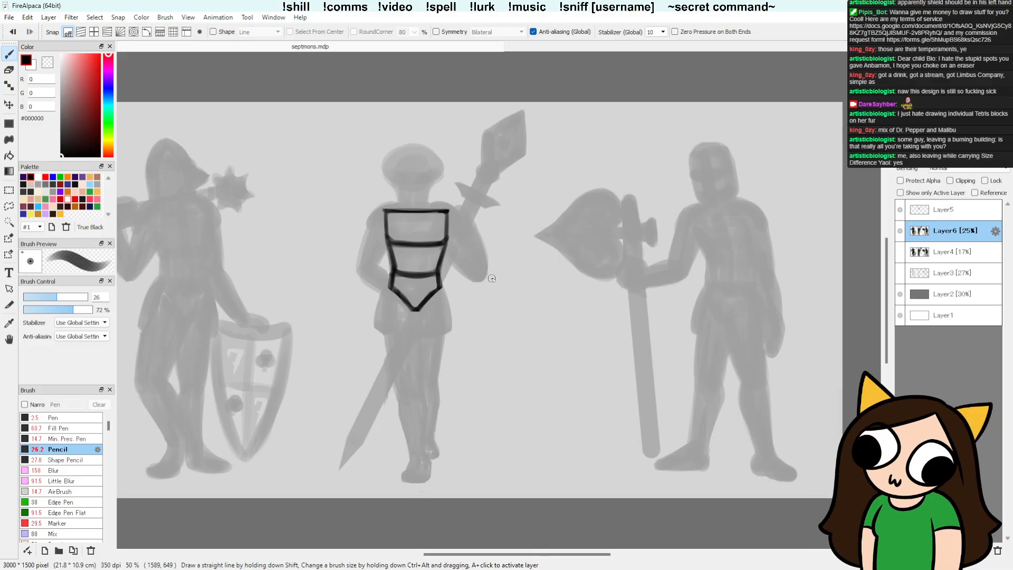
Step: Lasso the middle figure's front leg, rotate it 2.2 degrees and shift it slightly away from the rear leg
{"action": "key", "text": "l"}
{"action": "left_click_drag", "start_coordinate": [422, 340], "coordinate": [428, 396]}
{"action": "key", "text": "ctrl+d"}
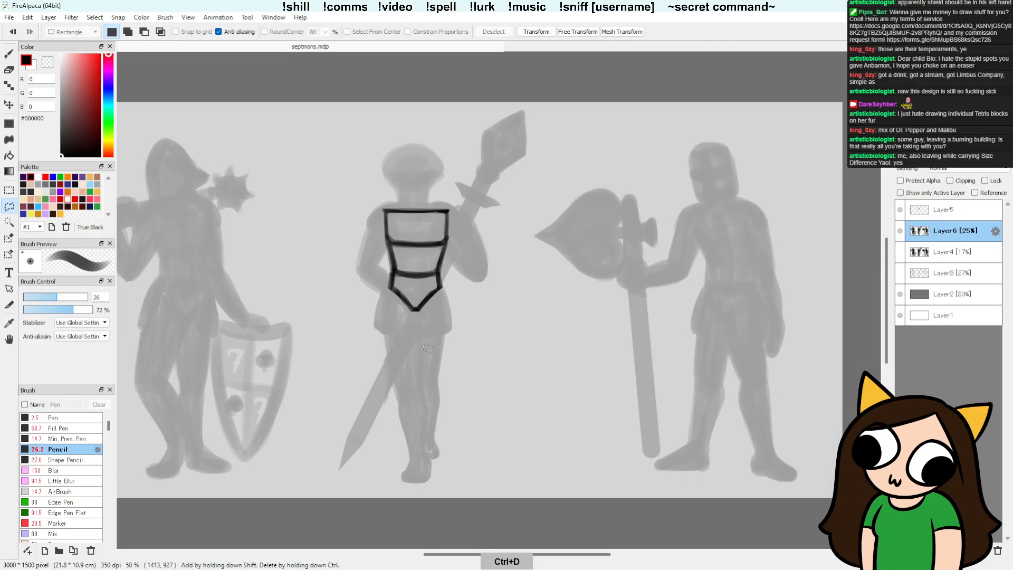
{"action": "left_click_drag", "start_coordinate": [421, 340], "coordinate": [431, 414]}
{"action": "mouse_move", "coordinate": [430, 454]}
{"action": "left_mouse_down"}
{"action": "mouse_move", "coordinate": [424, 495]}
{"action": "mouse_move", "coordinate": [396, 450]}
{"action": "mouse_move", "coordinate": [399, 391]}
{"action": "mouse_move", "coordinate": [420, 342]}
{"action": "left_mouse_up"}
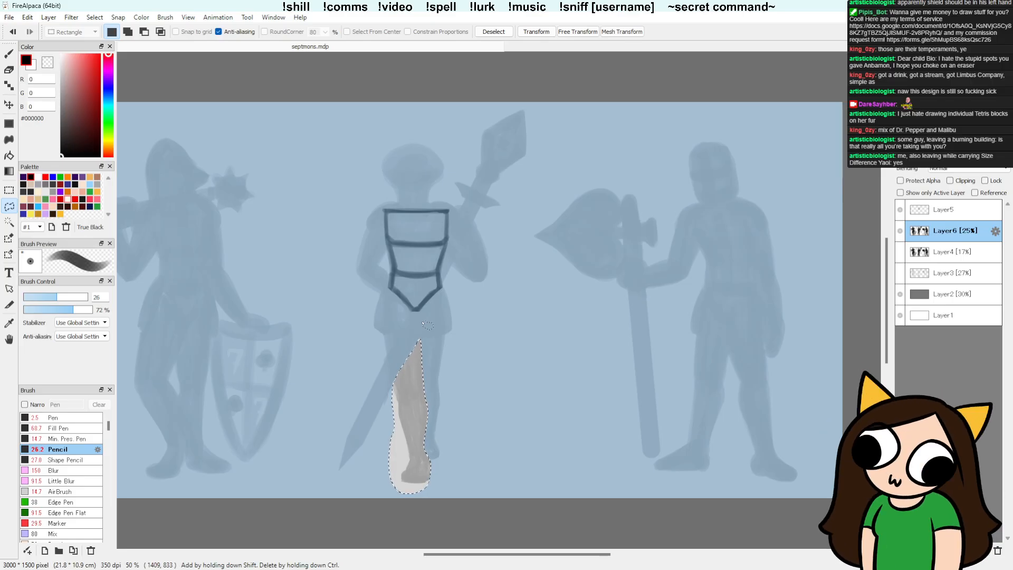
{"action": "key", "text": "ctrl+t"}
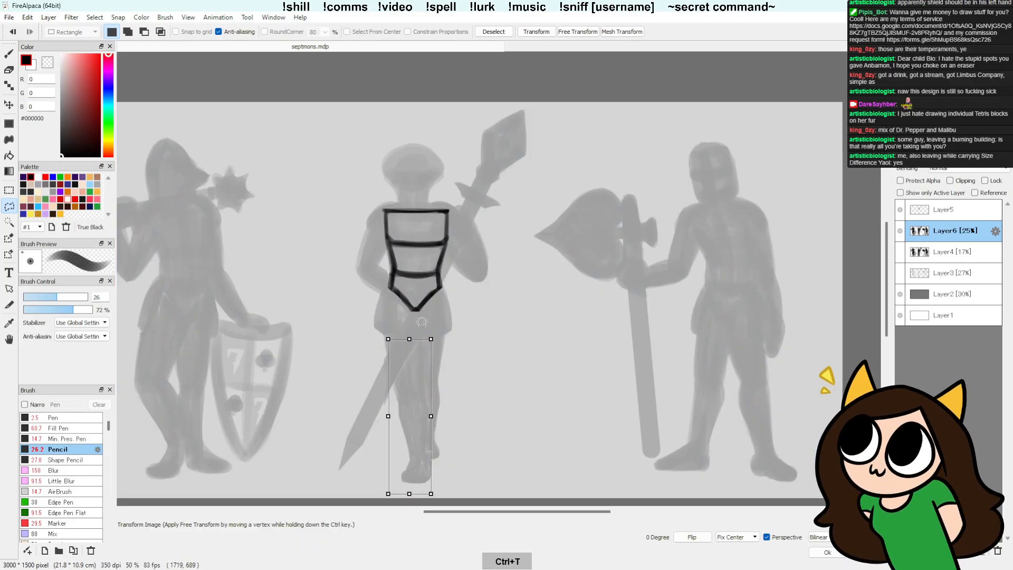
{"action": "left_click_drag", "start_coordinate": [454, 333], "coordinate": [461, 337]}
{"action": "left_click_drag", "start_coordinate": [417, 383], "coordinate": [449, 371]}
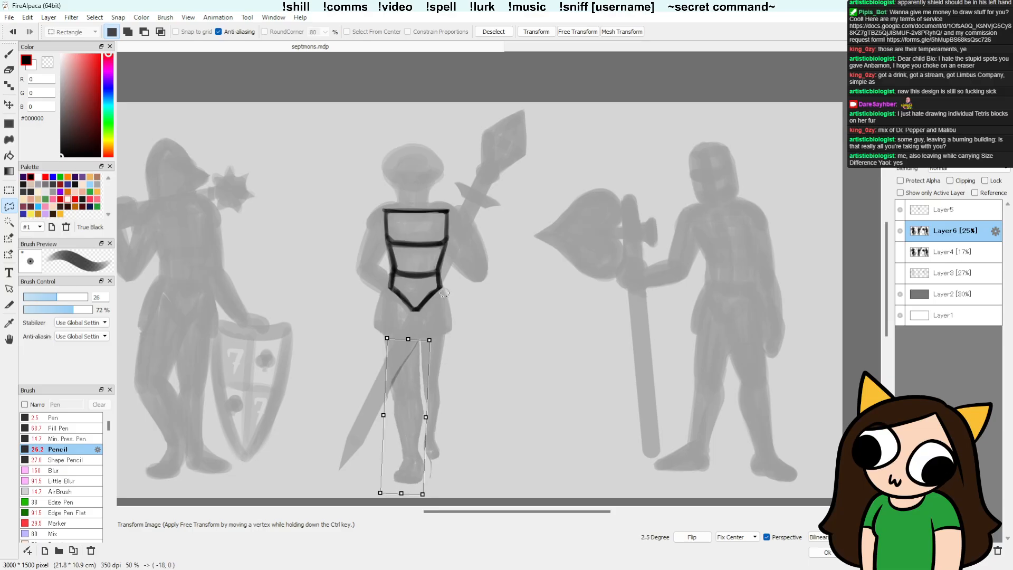
{"action": "left_click_drag", "start_coordinate": [410, 400], "coordinate": [410, 401]}
{"action": "left_click_drag", "start_coordinate": [439, 335], "coordinate": [436, 341]}
{"action": "left_click_drag", "start_coordinate": [416, 376], "coordinate": [417, 376]}
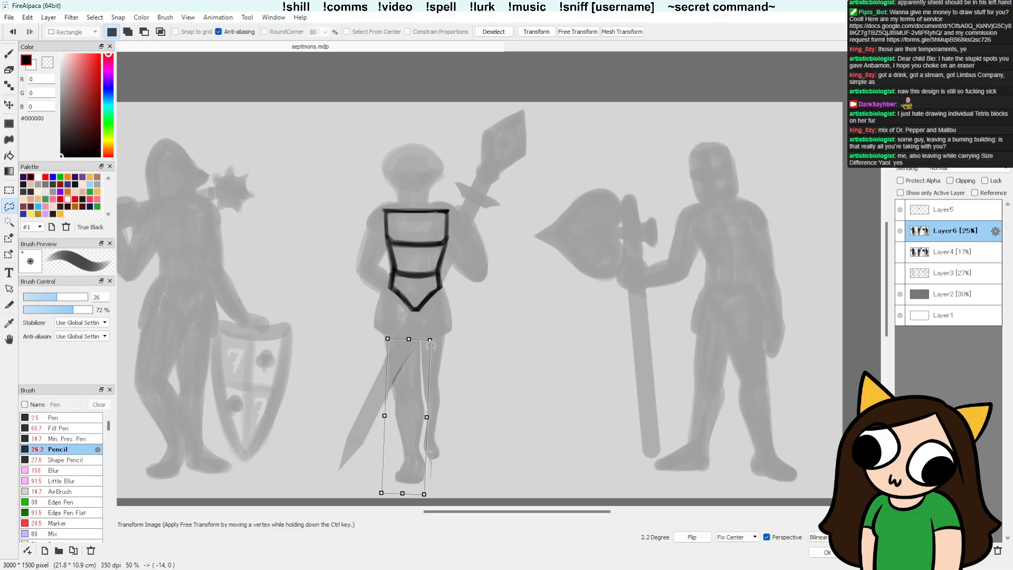
{"action": "key", "text": "Return"}
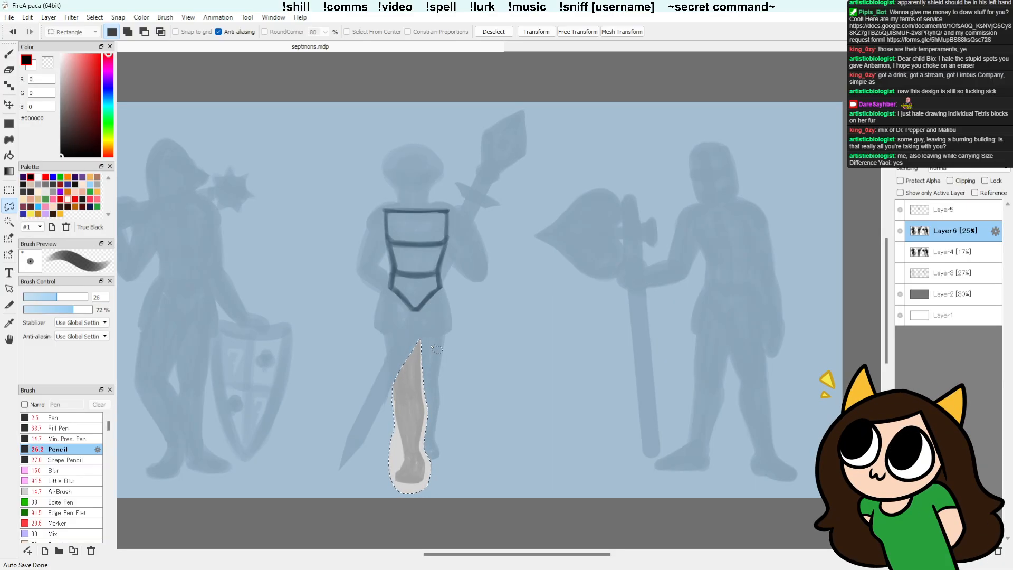
{"action": "key", "text": "ctrl+d"}
Step: Clean up the edges around the rotated leg's ankle and foot with the eraser and Pencil brush
{"action": "key", "text": "e"}
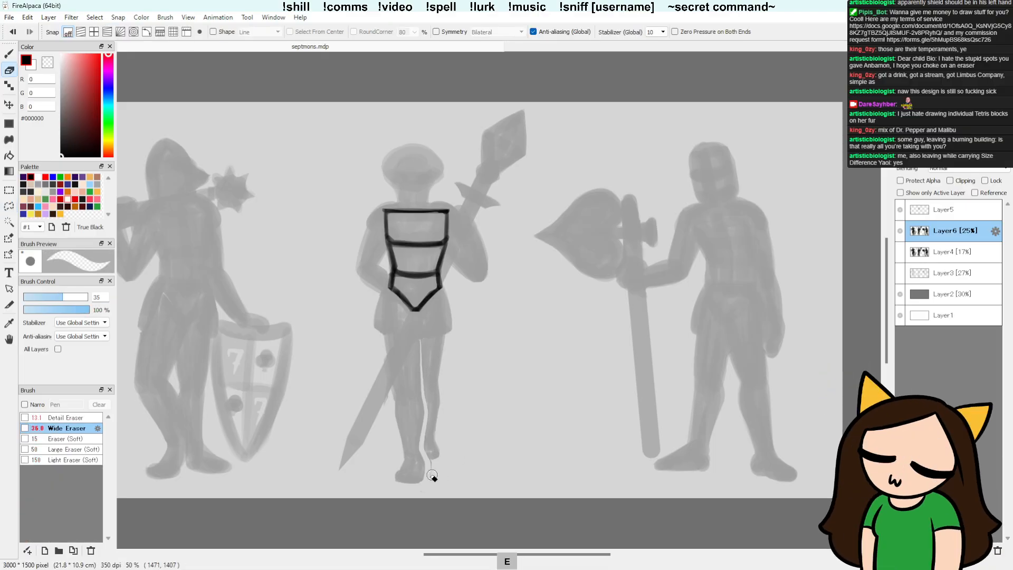
{"action": "key", "text": "b"}
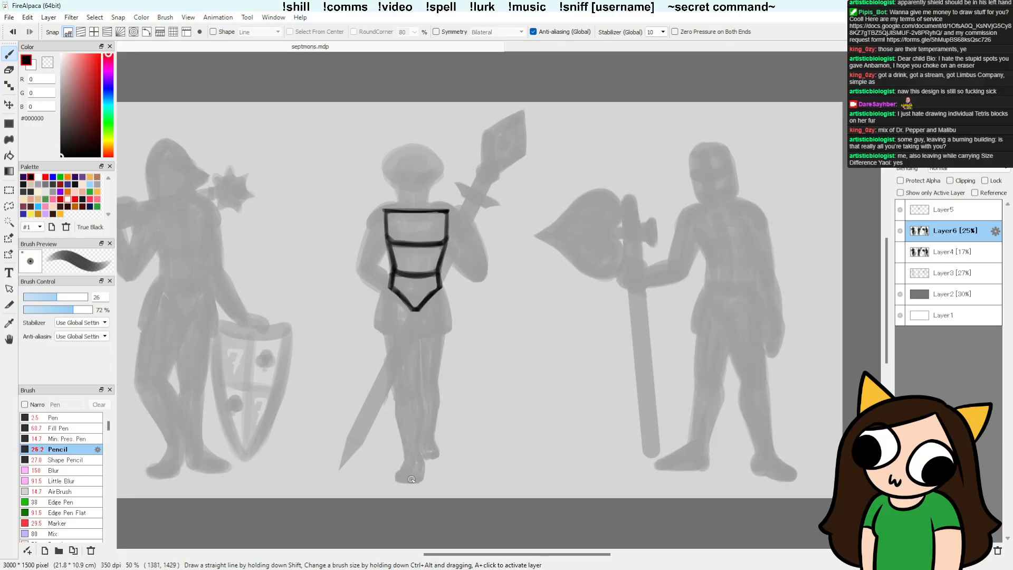
{"action": "key", "text": "e"}
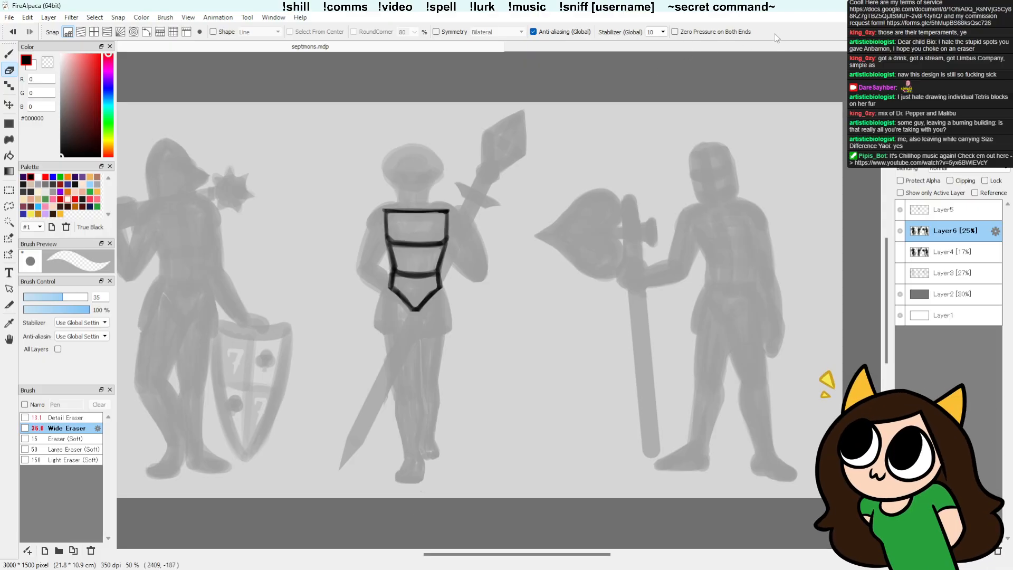
Step: Nudge the torso armour lines on Layer5 slightly to align with the middle figure
{"action": "left_click", "coordinate": [951, 215]}
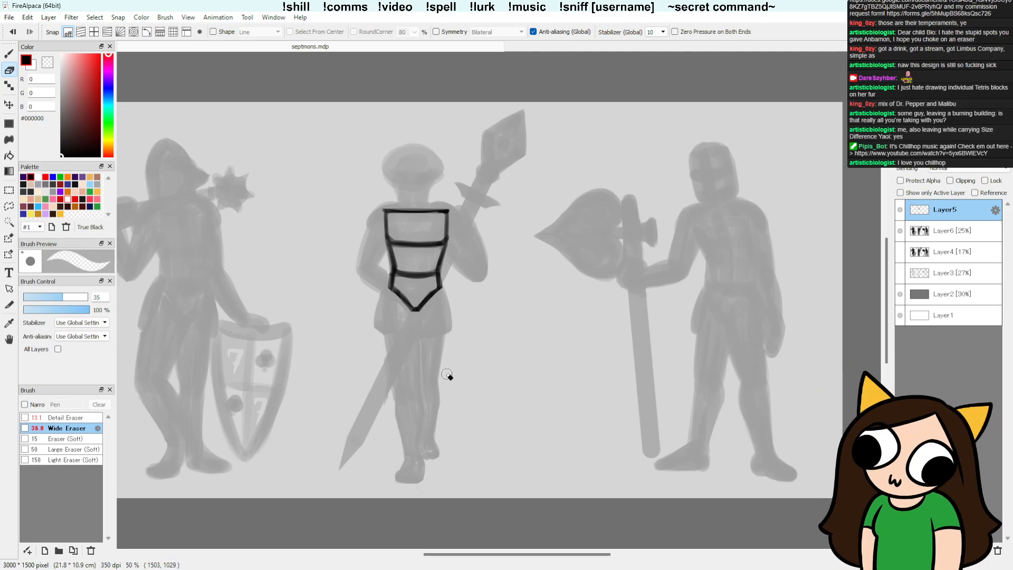
{"action": "key", "text": "v"}
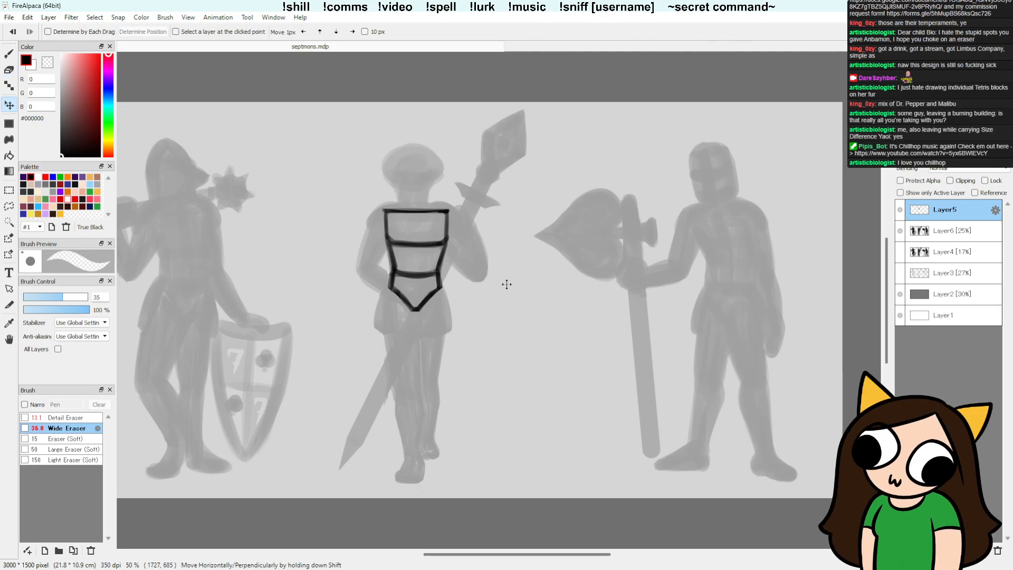
{"action": "left_click_drag", "start_coordinate": [508, 284], "coordinate": [506, 284]}
Step: Try sketching the outer edge and a central ridge of the front thigh armour below the waist, redrawing unsatisfactory strokes
{"action": "key", "text": "b"}
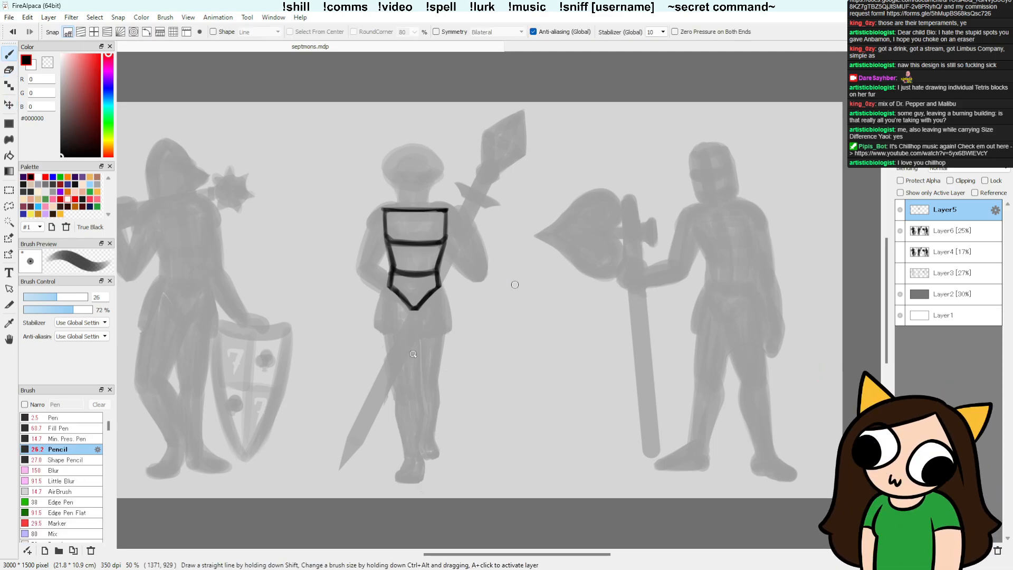
{"action": "left_click_drag", "start_coordinate": [402, 306], "coordinate": [404, 367]}
{"action": "key", "text": "ctrl+z"}
{"action": "left_click_drag", "start_coordinate": [399, 300], "coordinate": [408, 388]}
{"action": "left_click_drag", "start_coordinate": [403, 346], "coordinate": [409, 387]}
{"action": "left_click_drag", "start_coordinate": [388, 290], "coordinate": [385, 320]}
{"action": "left_click_drag", "start_coordinate": [389, 295], "coordinate": [396, 386]}
{"action": "key", "text": "ctrl+z"}
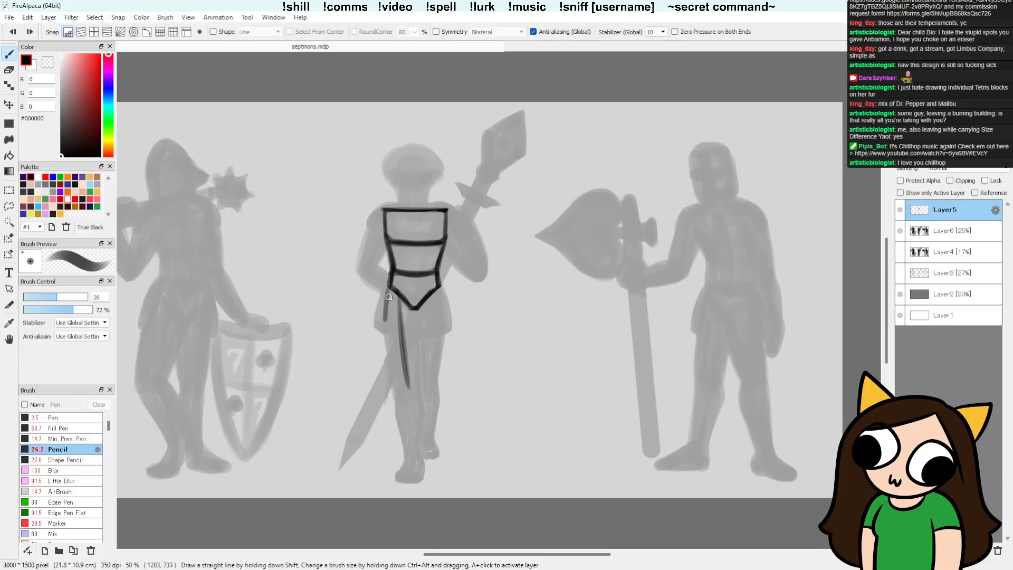
{"action": "key", "text": "ctrl+z"}
{"action": "left_click_drag", "start_coordinate": [388, 284], "coordinate": [397, 388]}
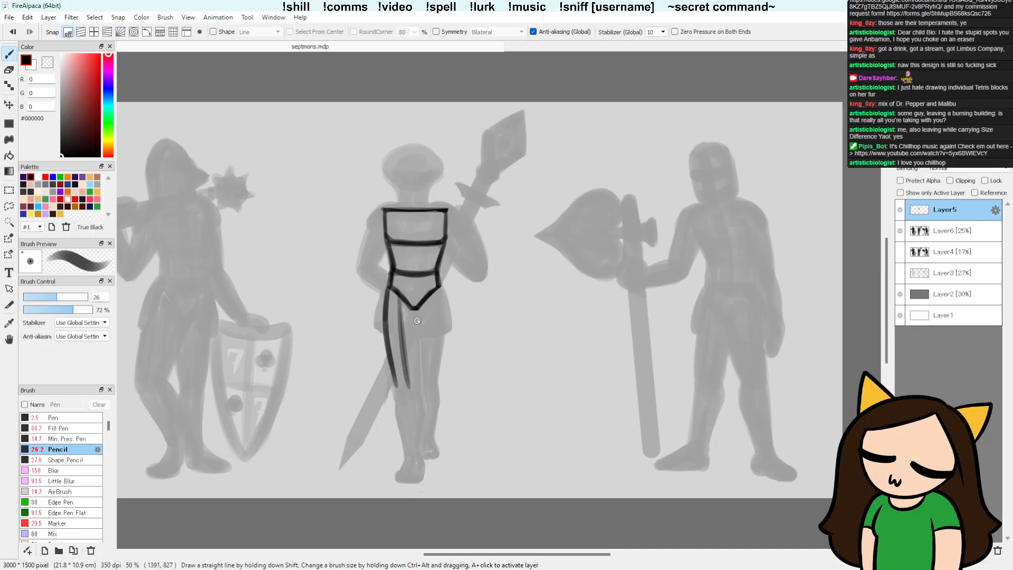
Step: Try drawing the inner thigh armour line from the pointed waist plate to the knee, with snapping off
{"action": "left_click_drag", "start_coordinate": [412, 305], "coordinate": [420, 363]}
{"action": "left_click_drag", "start_coordinate": [414, 323], "coordinate": [421, 382]}
{"action": "key", "text": "ctrl+z"}
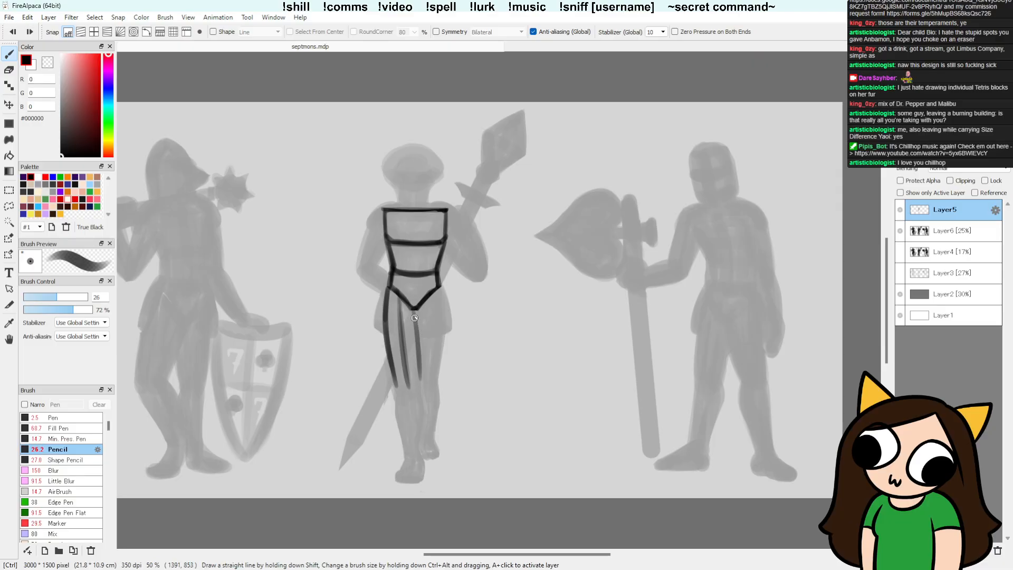
{"action": "left_click_drag", "start_coordinate": [396, 290], "coordinate": [415, 309]}
{"action": "mouse_move", "coordinate": [414, 311]}
{"action": "left_mouse_down"}
{"action": "mouse_move", "coordinate": [419, 391]}
{"action": "mouse_move", "coordinate": [416, 327]}
{"action": "mouse_move", "coordinate": [423, 382]}
{"action": "mouse_move", "coordinate": [412, 337]}
{"action": "mouse_move", "coordinate": [417, 389]}
{"action": "left_mouse_up"}
{"action": "key", "text": "ctrl+z"}
{"action": "key", "text": "ctrl+3"}
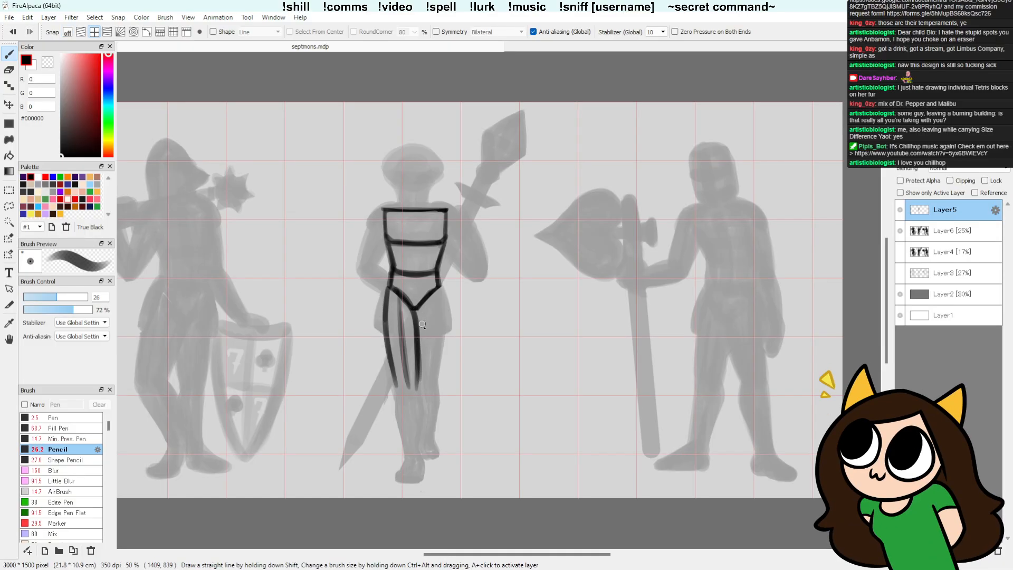
{"action": "left_click", "coordinate": [70, 33]}
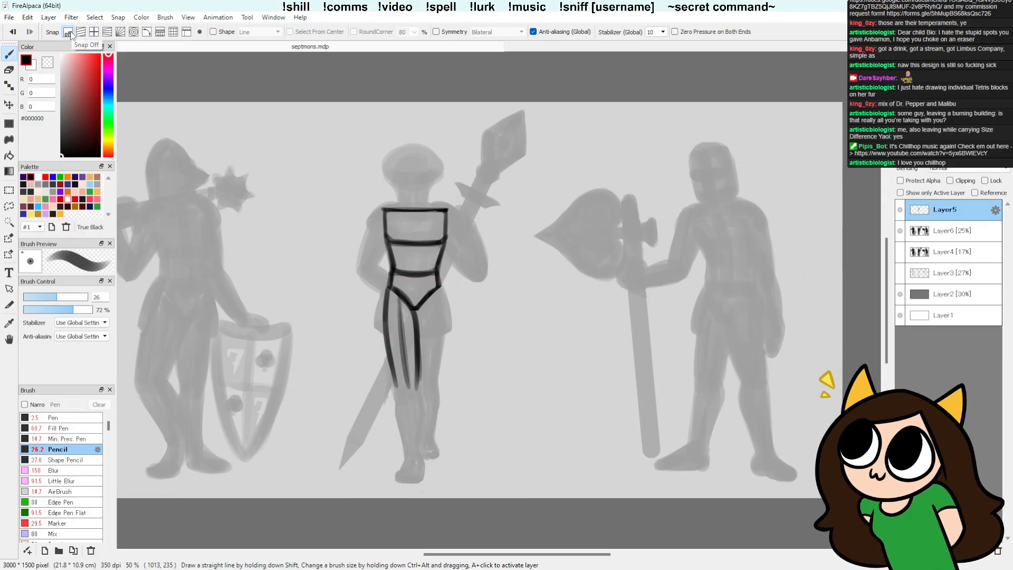
{"action": "key", "text": "e"}
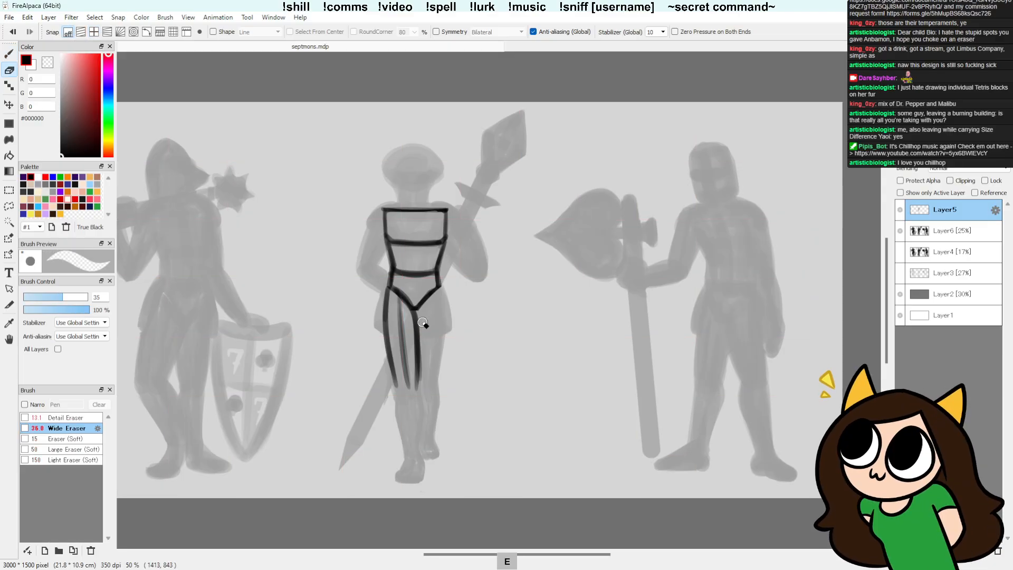
{"action": "key", "text": "b"}
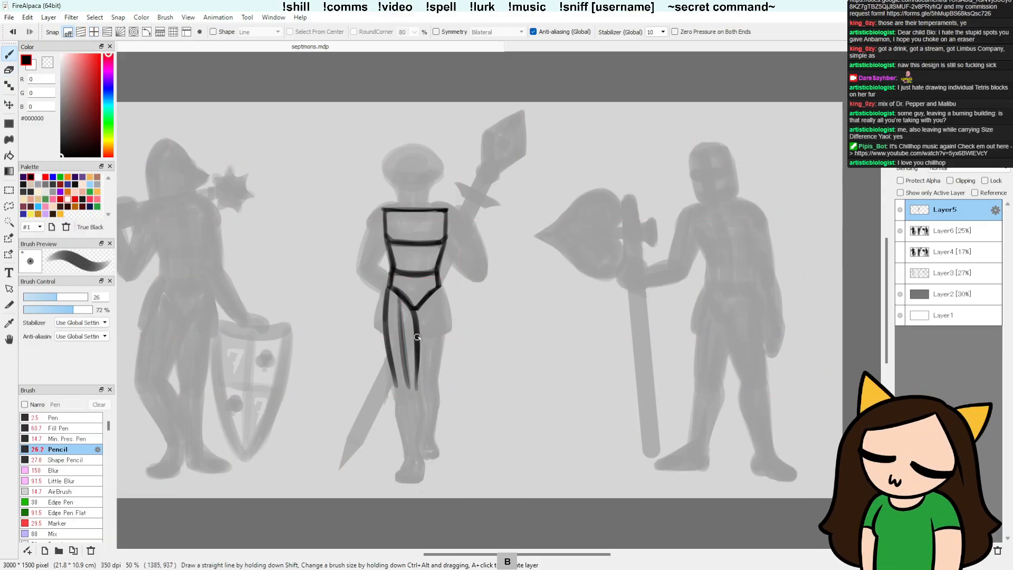
Step: Try outlining the front leg's lower armour and foot, with a curved knee edge closing the thigh plate
{"action": "left_click_drag", "start_coordinate": [414, 384], "coordinate": [417, 454]}
{"action": "left_click_drag", "start_coordinate": [396, 383], "coordinate": [407, 458]}
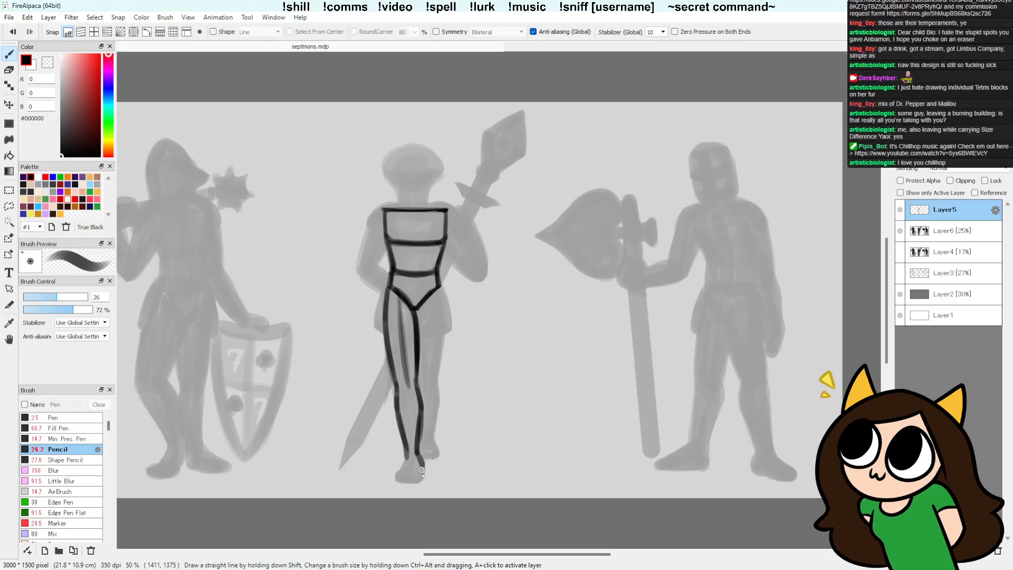
{"action": "mouse_move", "coordinate": [421, 470]}
{"action": "left_mouse_down"}
{"action": "mouse_move", "coordinate": [421, 481]}
{"action": "mouse_move", "coordinate": [409, 458]}
{"action": "mouse_move", "coordinate": [421, 480]}
{"action": "left_mouse_up"}
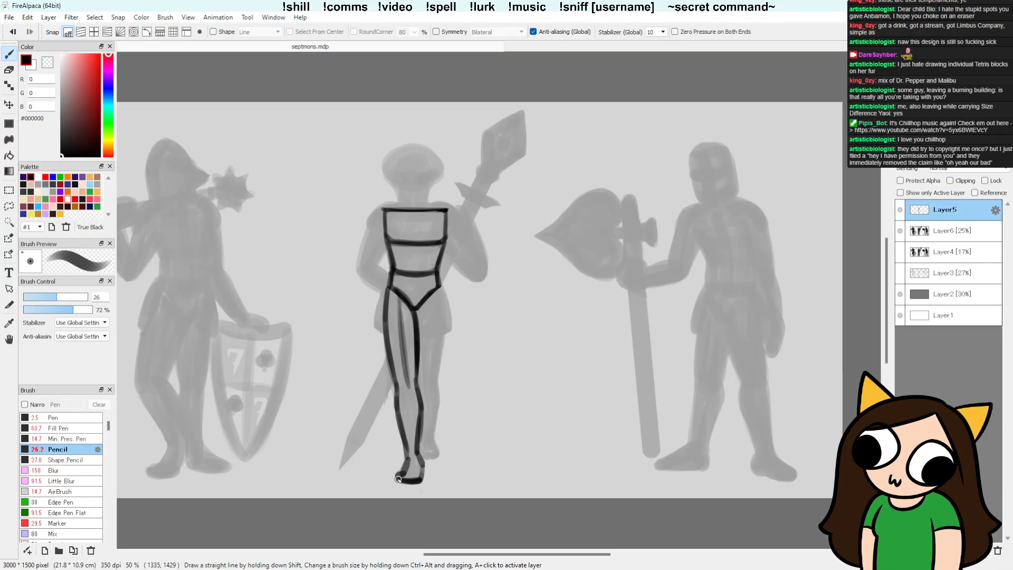
{"action": "left_click_drag", "start_coordinate": [420, 476], "coordinate": [420, 459]}
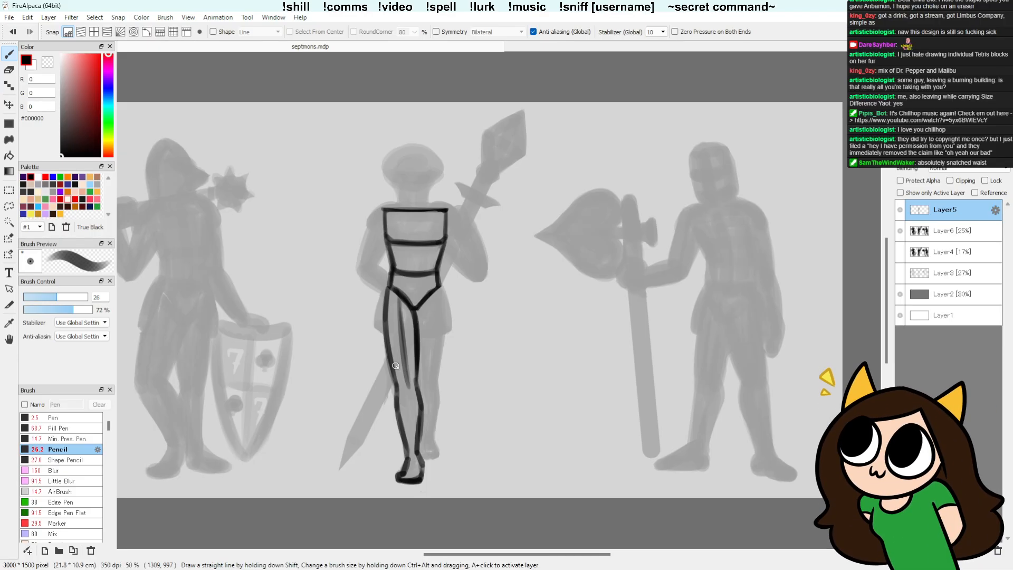
{"action": "mouse_move", "coordinate": [395, 378]}
{"action": "left_mouse_down"}
{"action": "mouse_move", "coordinate": [414, 368]}
{"action": "mouse_move", "coordinate": [391, 340]}
{"action": "mouse_move", "coordinate": [393, 367]}
{"action": "mouse_move", "coordinate": [415, 362]}
{"action": "left_mouse_up"}
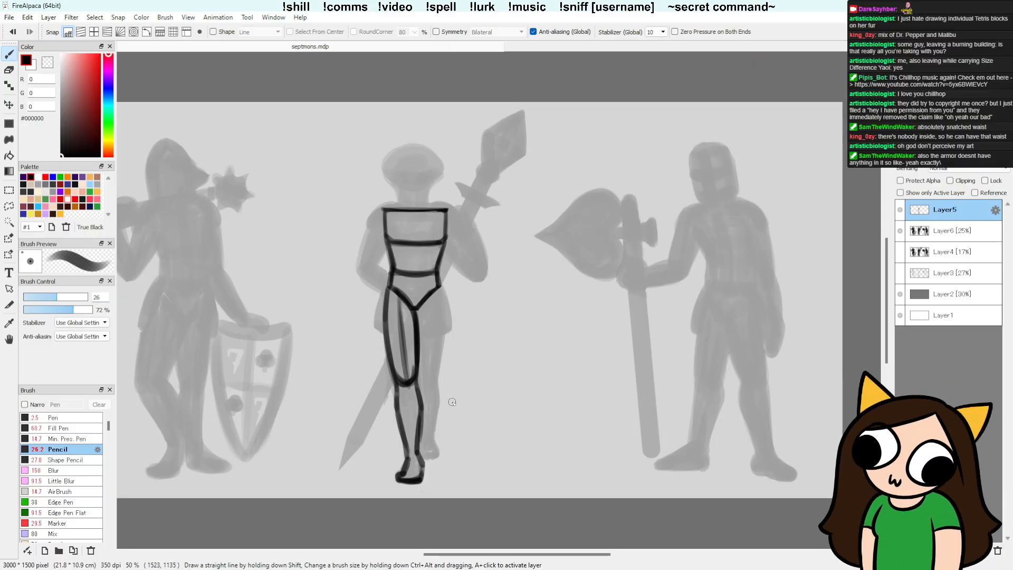
Step: Separate the sketched leg armour from the waist plate with the eraser, then lasso and delete all the leg lines
{"action": "key", "text": "e"}
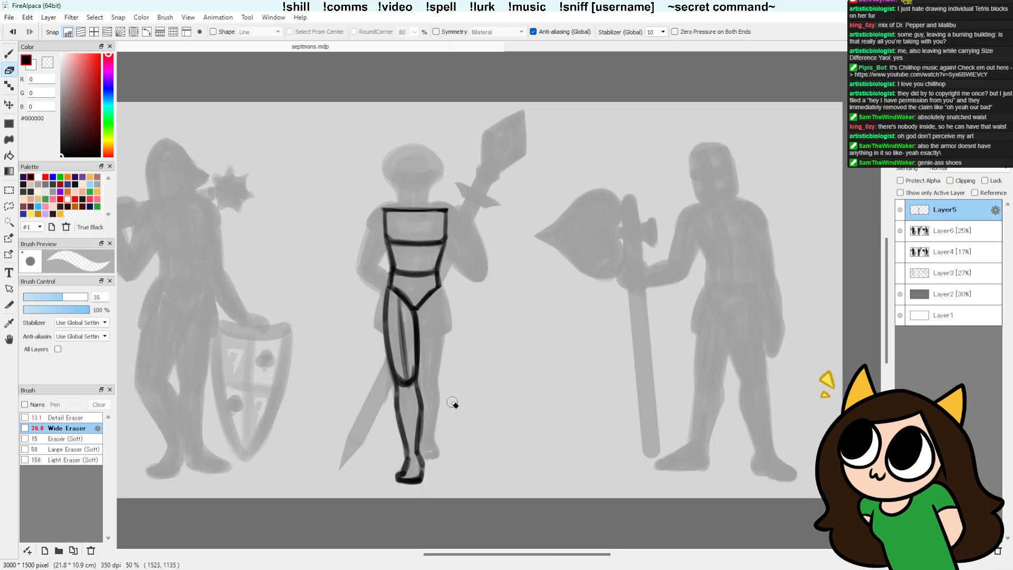
{"action": "left_click_drag", "start_coordinate": [416, 320], "coordinate": [417, 336]}
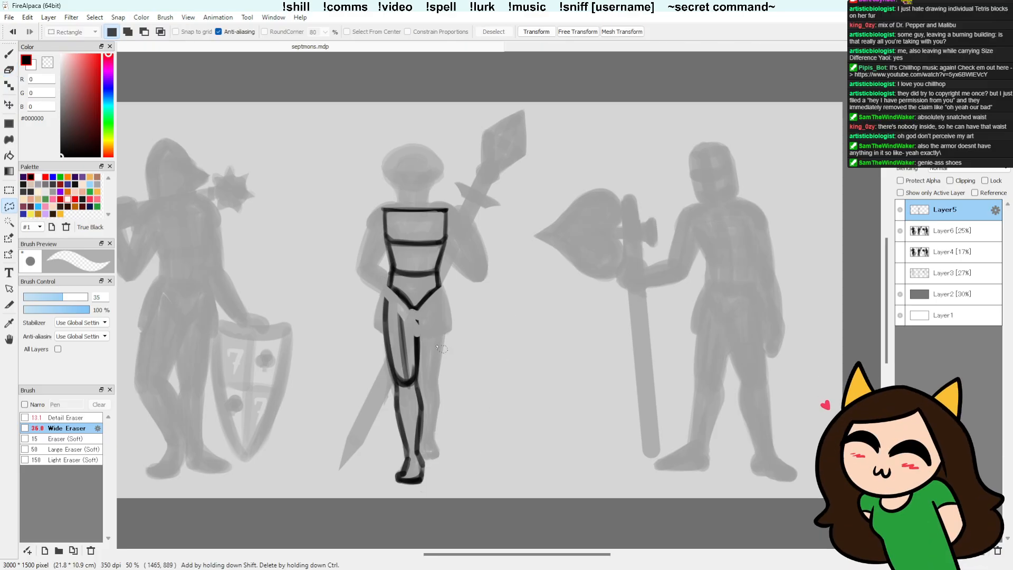
{"action": "key", "text": "l"}
{"action": "mouse_move", "coordinate": [417, 318]}
{"action": "left_mouse_down"}
{"action": "mouse_move", "coordinate": [345, 417]}
{"action": "mouse_move", "coordinate": [448, 385]}
{"action": "left_mouse_up"}
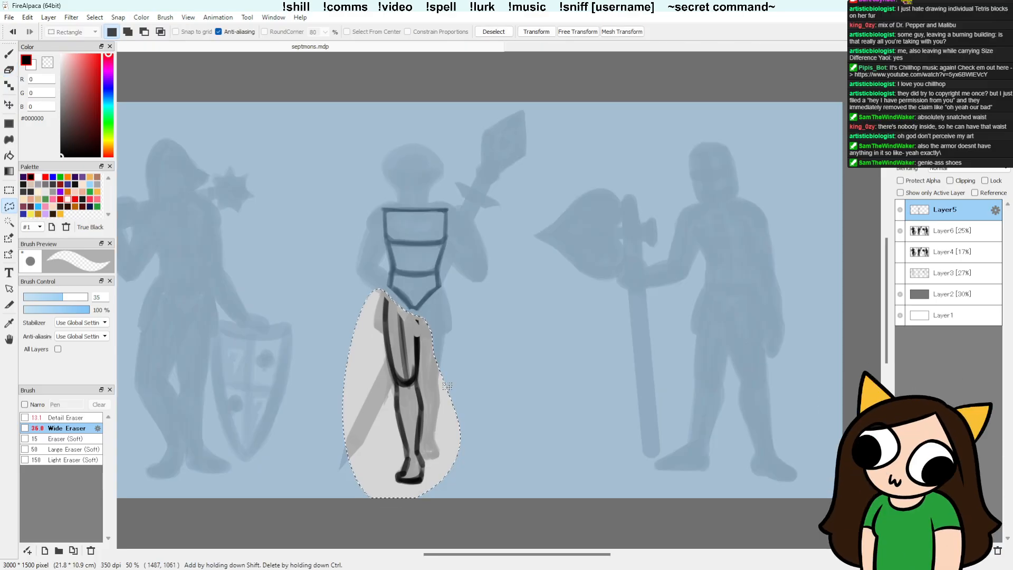
{"action": "key", "text": "Delete"}
{"action": "key", "text": "ctrl+d"}
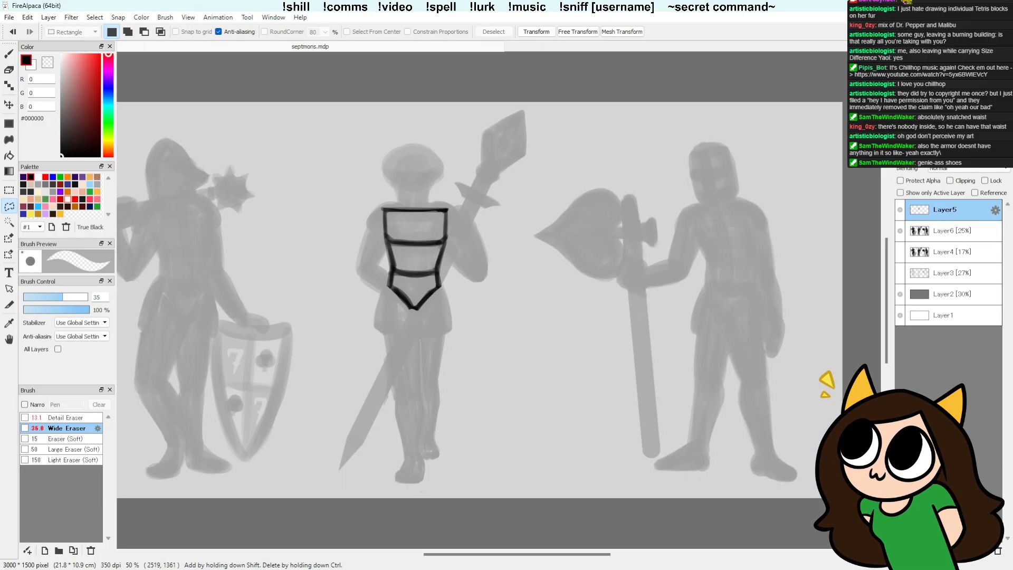
Step: Lower the opacity of Layer6 to 6% and make Layer5 active again
{"action": "left_click", "coordinate": [960, 234]}
{"action": "left_click", "coordinate": [933, 156]}
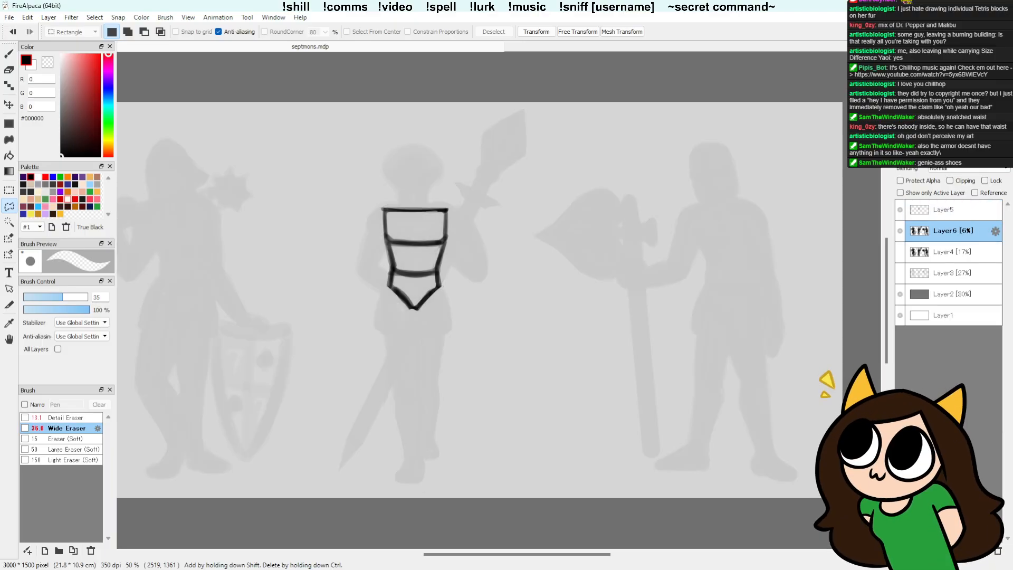
{"action": "left_click", "coordinate": [953, 204]}
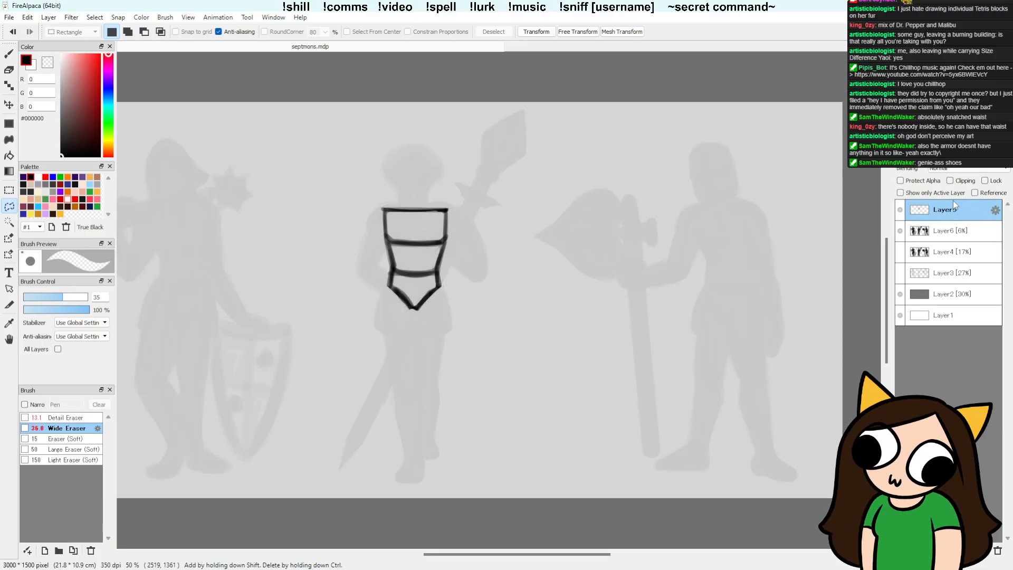
Step: Lower the opacity of Layer6 to 5%, then make Layer5 active again for drawing with the Pencil
{"action": "key", "text": "b"}
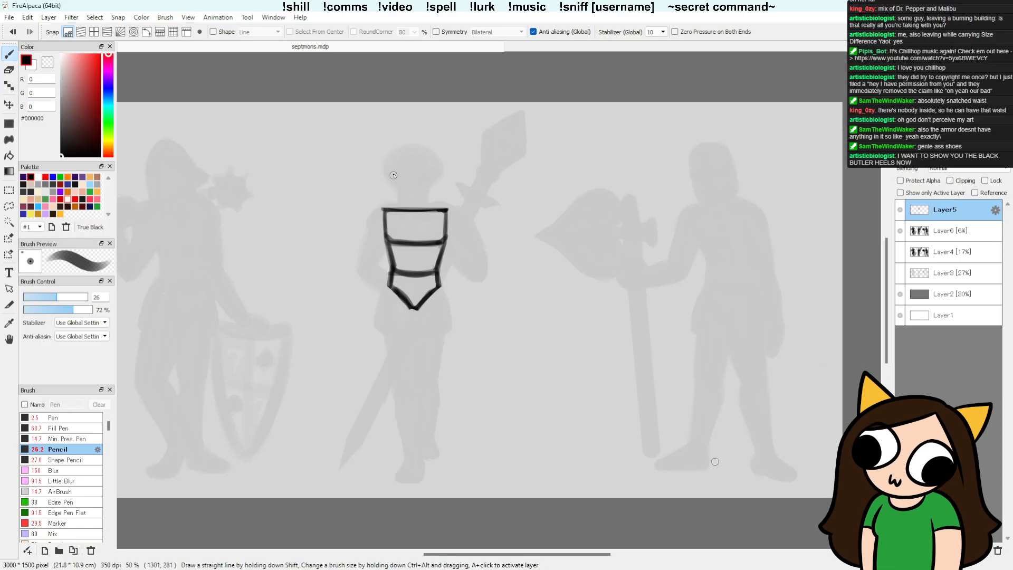
{"action": "left_click", "coordinate": [949, 227]}
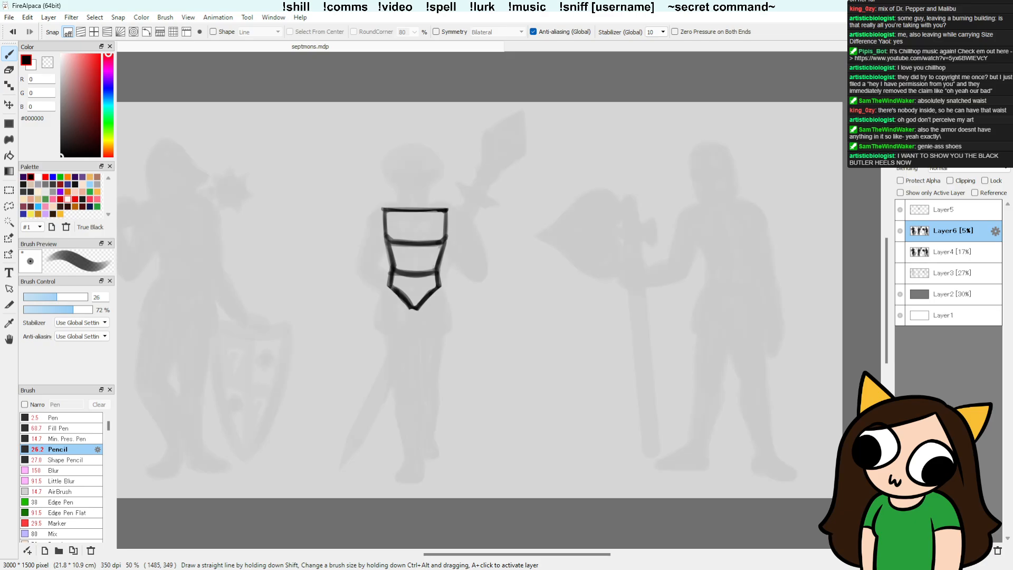
{"action": "left_click", "coordinate": [953, 211]}
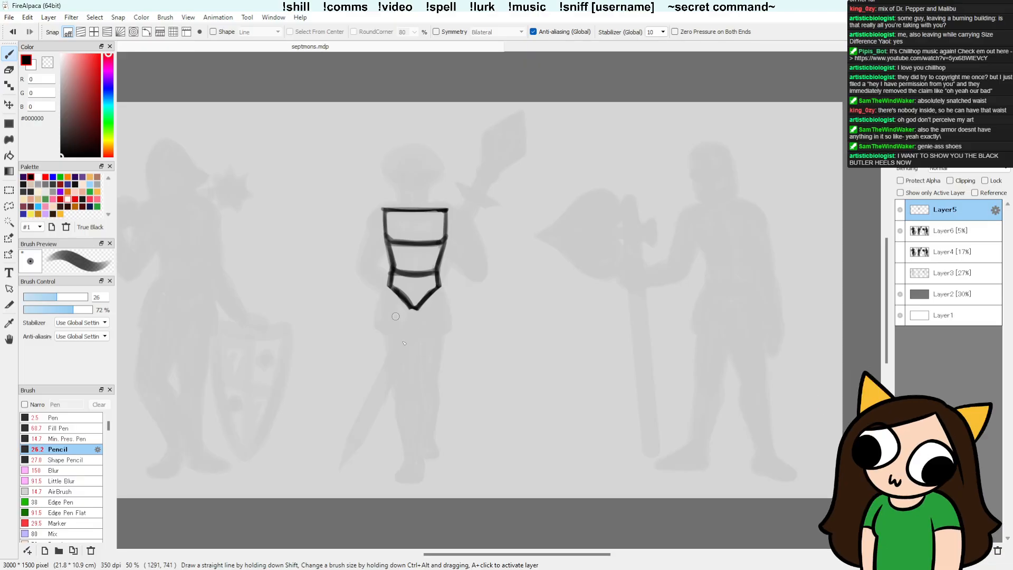
Step: Try sketching a centre line down the middle figure's front leg, from the pointed waist plate to the ankle
{"action": "mouse_move", "coordinate": [405, 376]}
{"action": "left_mouse_down"}
{"action": "mouse_move", "coordinate": [400, 297]}
{"action": "mouse_move", "coordinate": [409, 385]}
{"action": "left_mouse_up"}
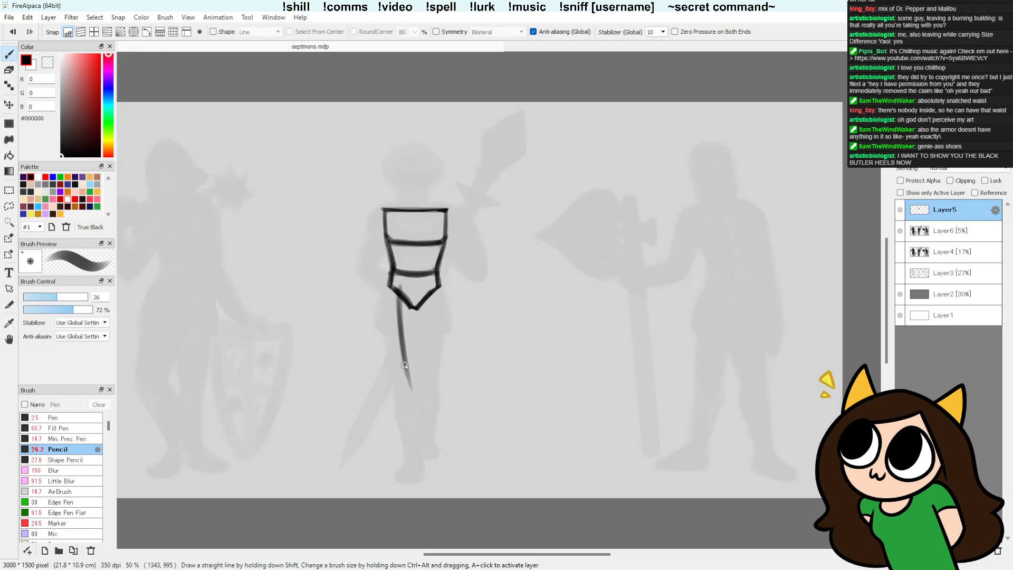
{"action": "key", "text": "ctrl+z"}
{"action": "left_click_drag", "start_coordinate": [398, 293], "coordinate": [417, 460]}
{"action": "key", "text": "ctrl+z"}
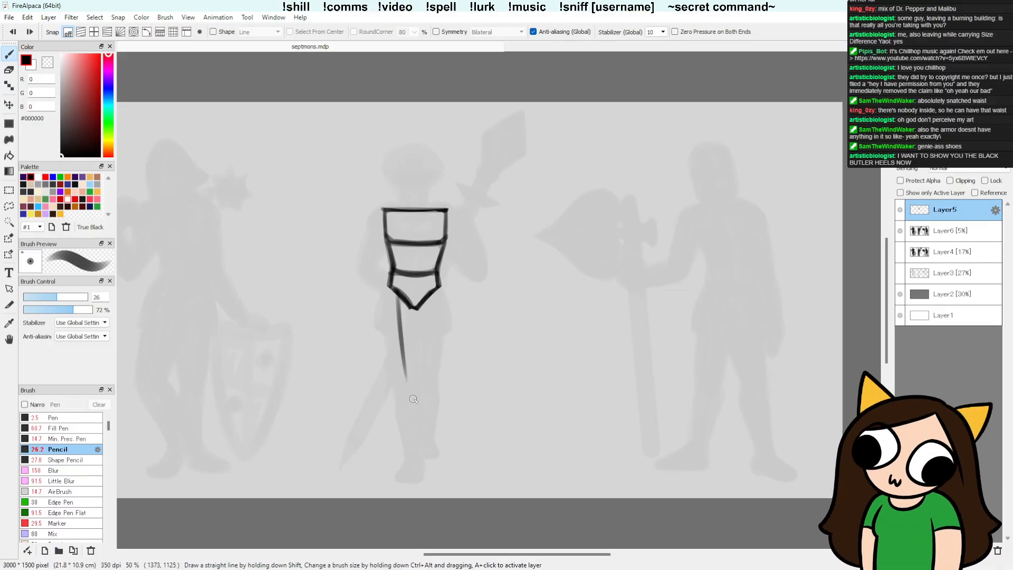
{"action": "left_click_drag", "start_coordinate": [405, 379], "coordinate": [413, 453]}
Step: Try outlining the front thigh with an outer edge from the waist plate's corner and an inner edge from its point
{"action": "left_click_drag", "start_coordinate": [390, 293], "coordinate": [403, 376]}
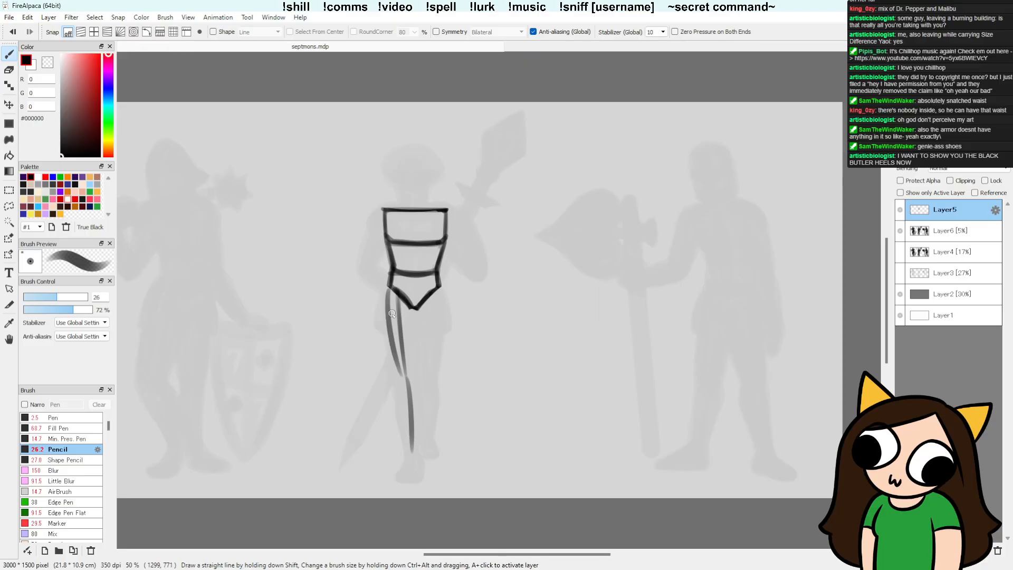
{"action": "key", "text": "ctrl+z"}
{"action": "left_click_drag", "start_coordinate": [388, 289], "coordinate": [403, 379]}
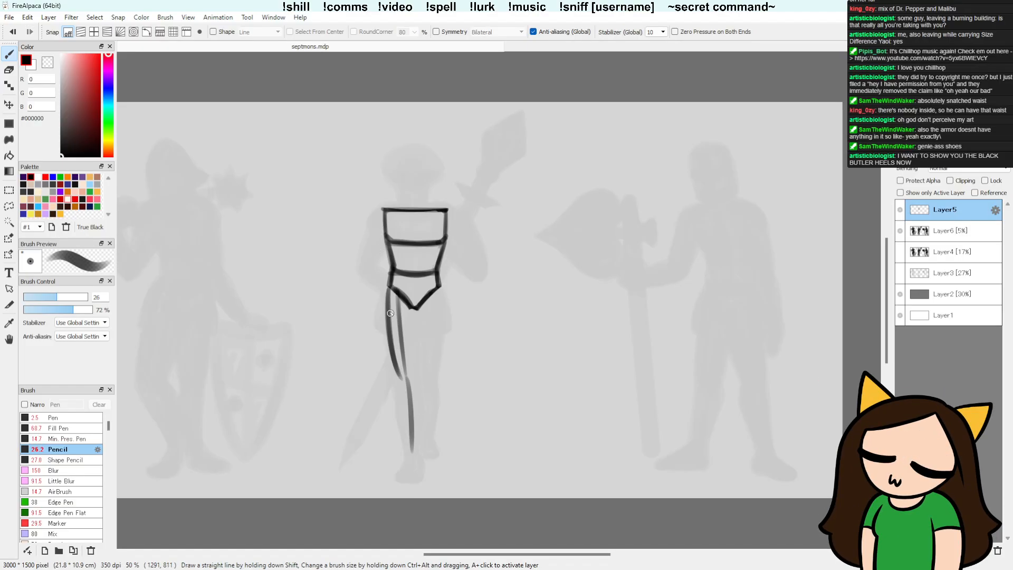
{"action": "left_click_drag", "start_coordinate": [390, 313], "coordinate": [399, 369]}
{"action": "left_click_drag", "start_coordinate": [414, 305], "coordinate": [417, 377]}
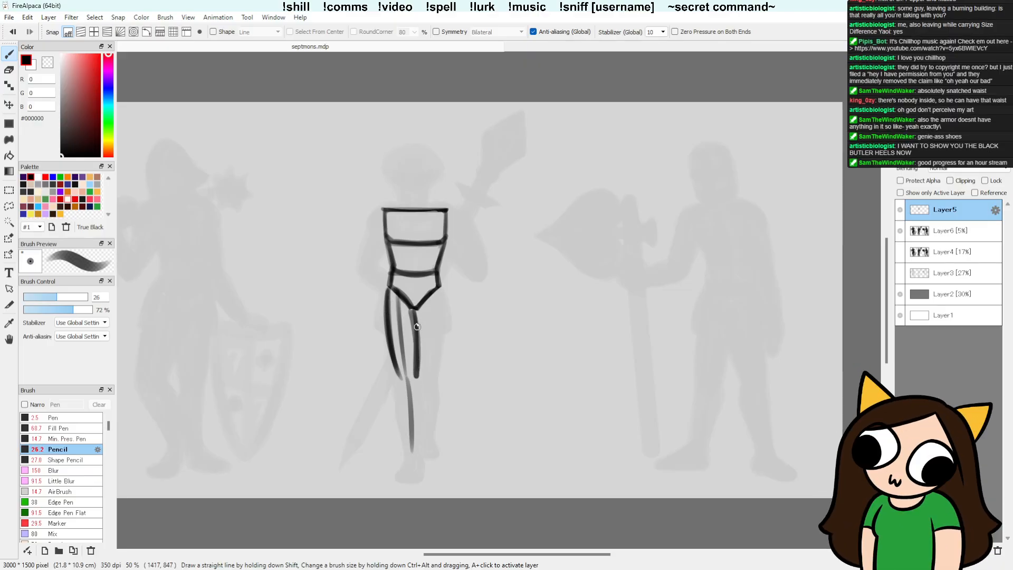
Step: Try extending both edges of the front leg from the knee down to the ankle
{"action": "left_click_drag", "start_coordinate": [415, 365], "coordinate": [421, 462]}
{"action": "key", "text": "ctrl+z"}
{"action": "left_click_drag", "start_coordinate": [414, 388], "coordinate": [410, 448]}
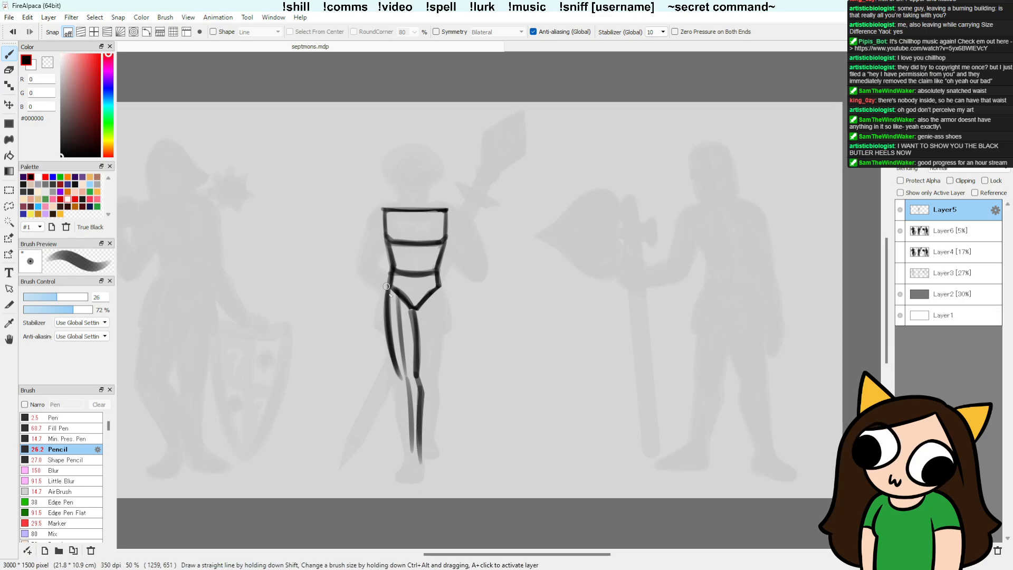
{"action": "left_click_drag", "start_coordinate": [393, 293], "coordinate": [406, 453]}
{"action": "left_click_drag", "start_coordinate": [399, 375], "coordinate": [397, 410]}
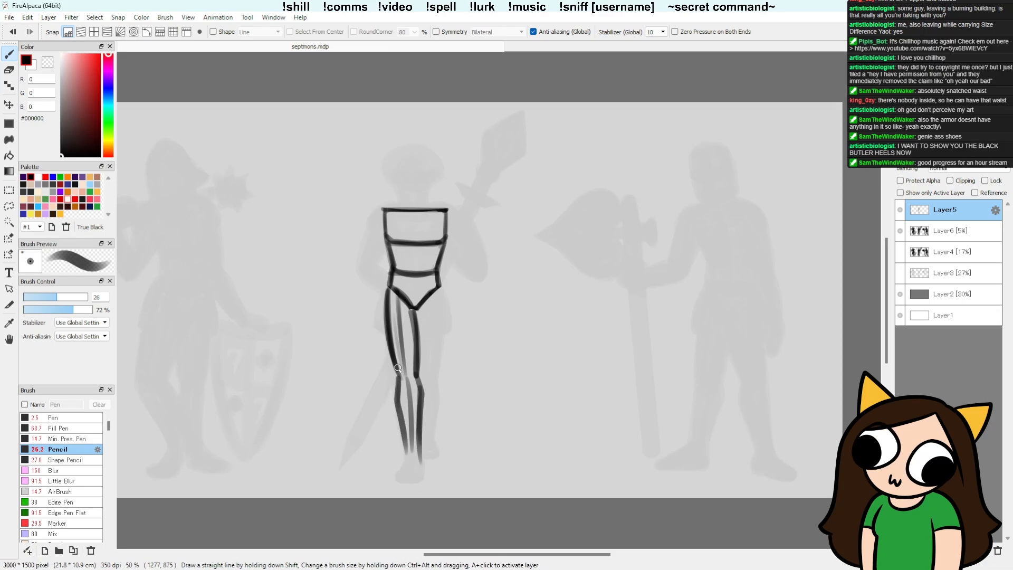
Step: Darken the thigh edges, then erase the whole leg sketch below the waist plate
{"action": "left_click_drag", "start_coordinate": [387, 328], "coordinate": [400, 383]}
{"action": "left_click_drag", "start_coordinate": [416, 329], "coordinate": [417, 352]}
{"action": "left_click_drag", "start_coordinate": [384, 307], "coordinate": [389, 353]}
{"action": "key", "text": "e"}
{"action": "mouse_move", "coordinate": [387, 296]}
{"action": "left_mouse_down"}
{"action": "mouse_move", "coordinate": [420, 336]}
{"action": "mouse_move", "coordinate": [420, 319]}
{"action": "mouse_move", "coordinate": [395, 368]}
{"action": "mouse_move", "coordinate": [384, 302]}
{"action": "mouse_move", "coordinate": [427, 357]}
{"action": "mouse_move", "coordinate": [403, 372]}
{"action": "mouse_move", "coordinate": [421, 446]}
{"action": "mouse_move", "coordinate": [413, 369]}
{"action": "left_mouse_up"}
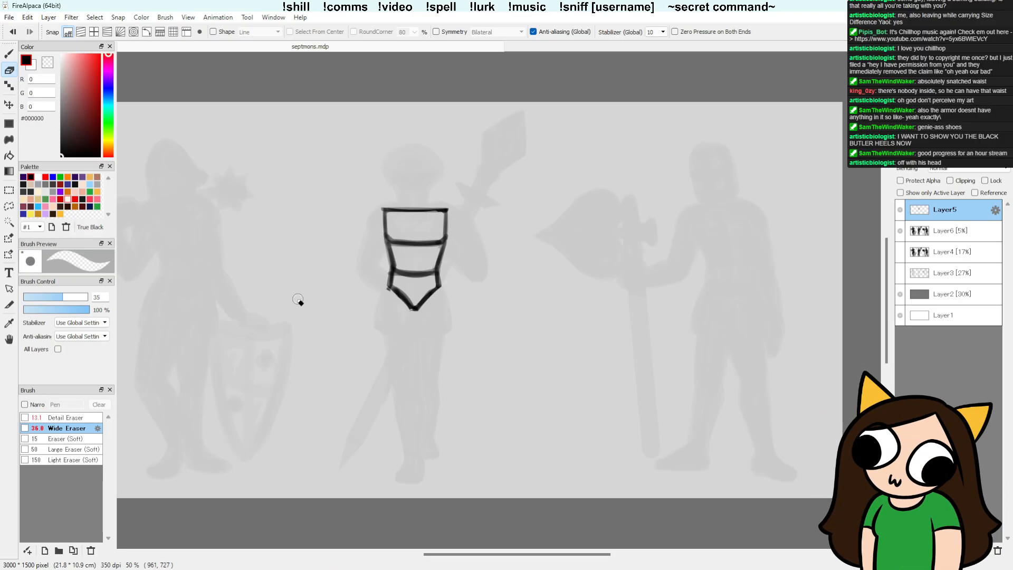
Step: Reduce the Pencil brush size to 19, checking it with a test scribble that is undone
{"action": "key", "text": "b"}
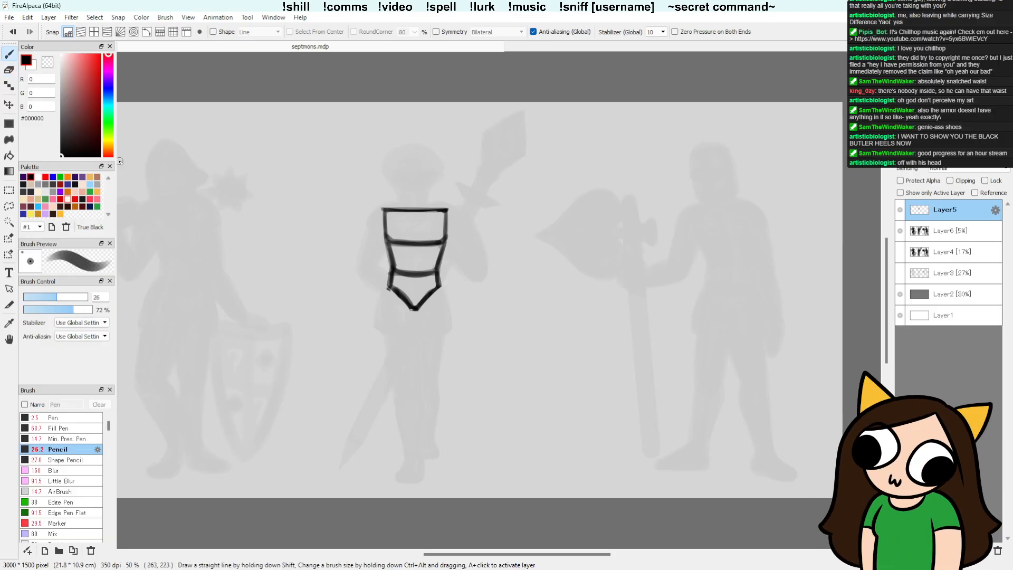
{"action": "left_click_drag", "start_coordinate": [49, 301], "coordinate": [48, 301]}
{"action": "mouse_move", "coordinate": [326, 267]}
{"action": "left_mouse_down"}
{"action": "mouse_move", "coordinate": [351, 294]}
{"action": "mouse_move", "coordinate": [363, 249]}
{"action": "mouse_move", "coordinate": [367, 315]}
{"action": "left_mouse_up"}
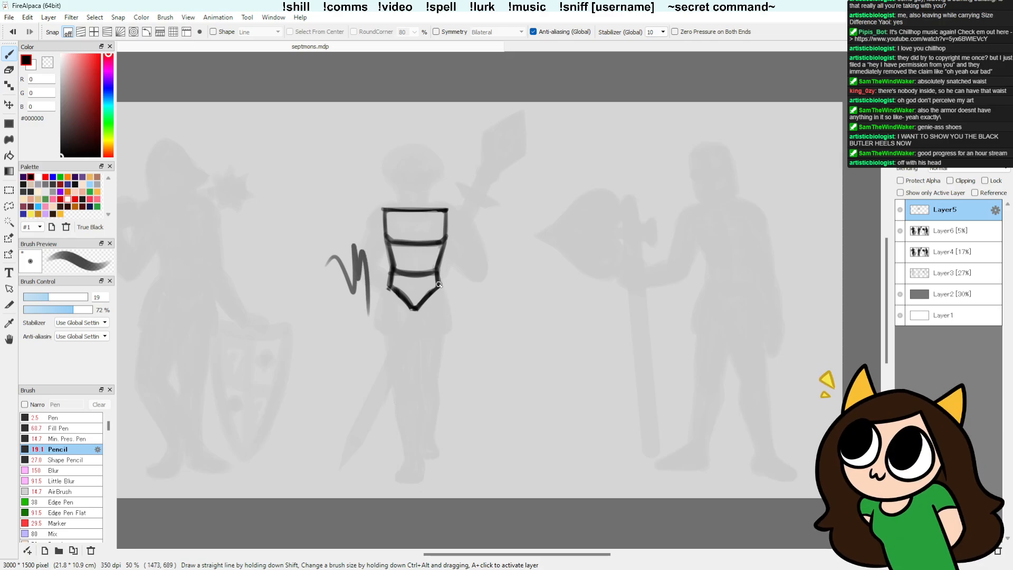
{"action": "key", "text": "ctrl+z"}
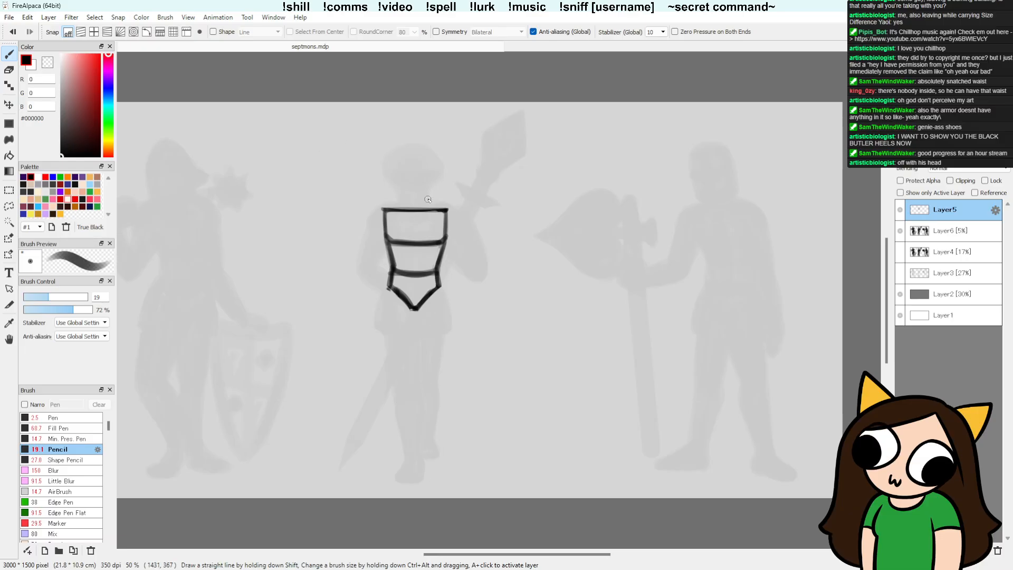
Step: Draw a four-sided hip plate hanging from the waist over the front thigh of the middle figure
{"action": "left_click_drag", "start_coordinate": [390, 274], "coordinate": [376, 324]}
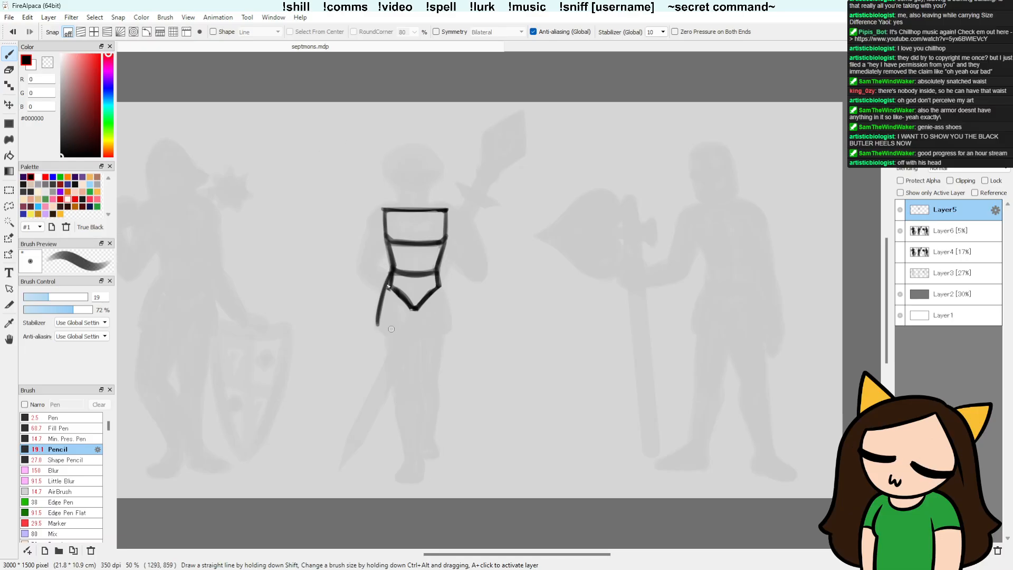
{"action": "left_click_drag", "start_coordinate": [376, 323], "coordinate": [402, 332]}
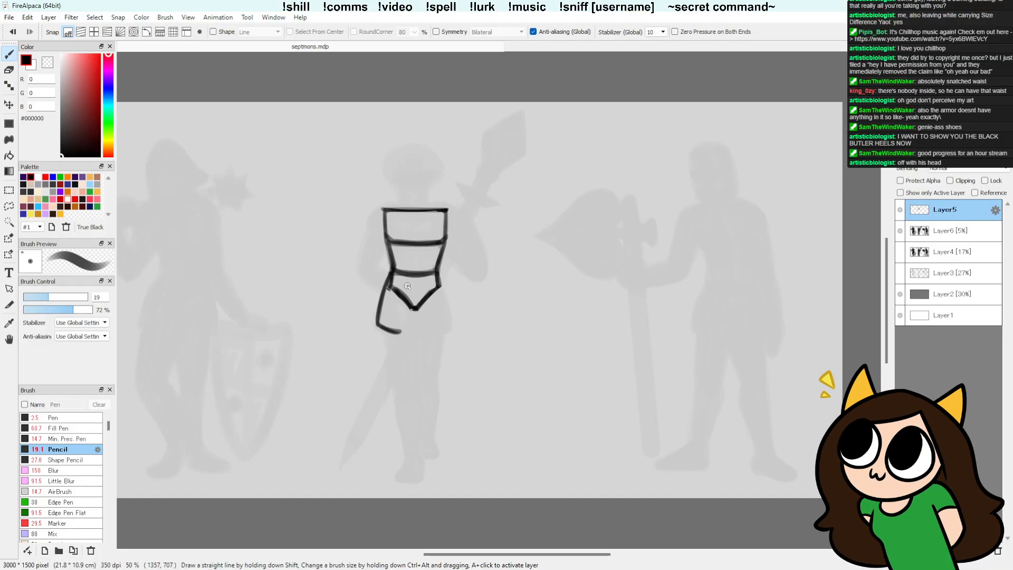
{"action": "left_click_drag", "start_coordinate": [402, 330], "coordinate": [410, 280]}
{"action": "mouse_move", "coordinate": [409, 280]}
{"action": "left_mouse_down"}
{"action": "mouse_move", "coordinate": [404, 299]}
{"action": "mouse_move", "coordinate": [410, 275]}
{"action": "mouse_move", "coordinate": [401, 328]}
{"action": "left_mouse_up"}
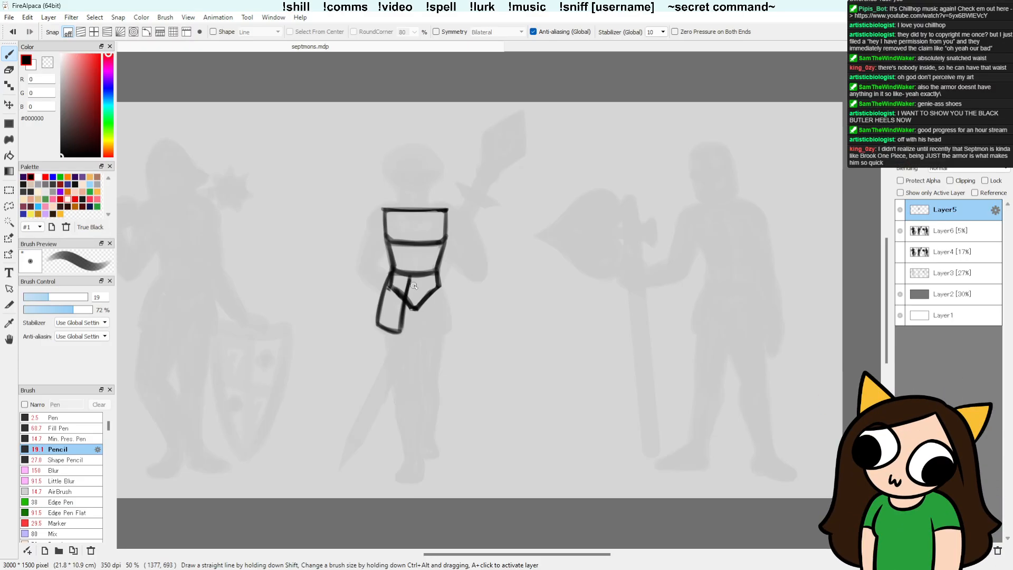
Step: Add a narrow belt band across the top of the pointed waist plate and clean it up with the eraser
{"action": "mouse_move", "coordinate": [394, 275]}
{"action": "left_mouse_down"}
{"action": "mouse_move", "coordinate": [437, 278]}
{"action": "mouse_move", "coordinate": [394, 278]}
{"action": "left_mouse_up"}
{"action": "key", "text": "e"}
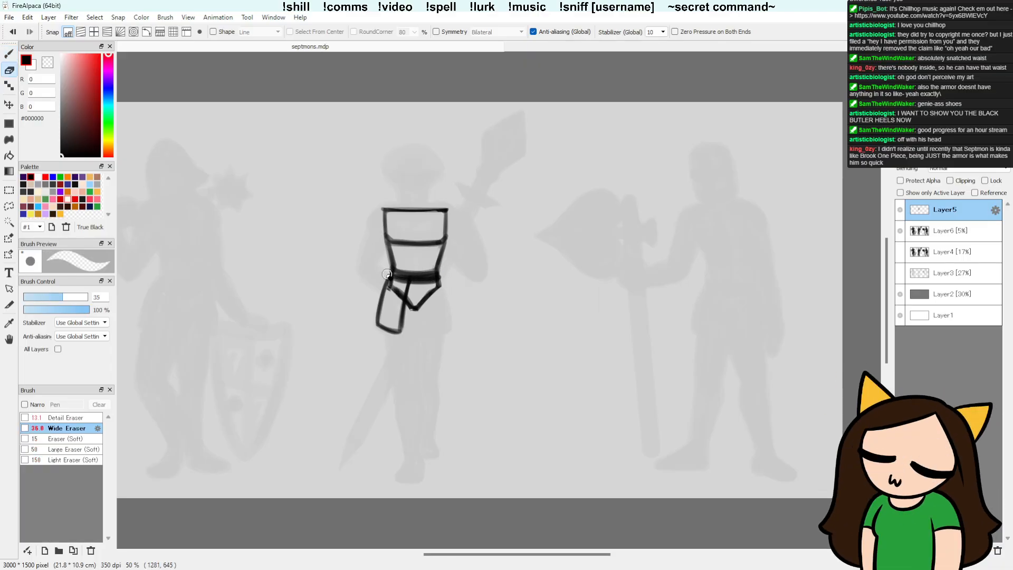
{"action": "mouse_move", "coordinate": [386, 274]}
{"action": "left_mouse_down"}
{"action": "mouse_move", "coordinate": [469, 278]}
{"action": "mouse_move", "coordinate": [391, 279]}
{"action": "mouse_move", "coordinate": [438, 280]}
{"action": "left_mouse_up"}
{"action": "key", "text": "b"}
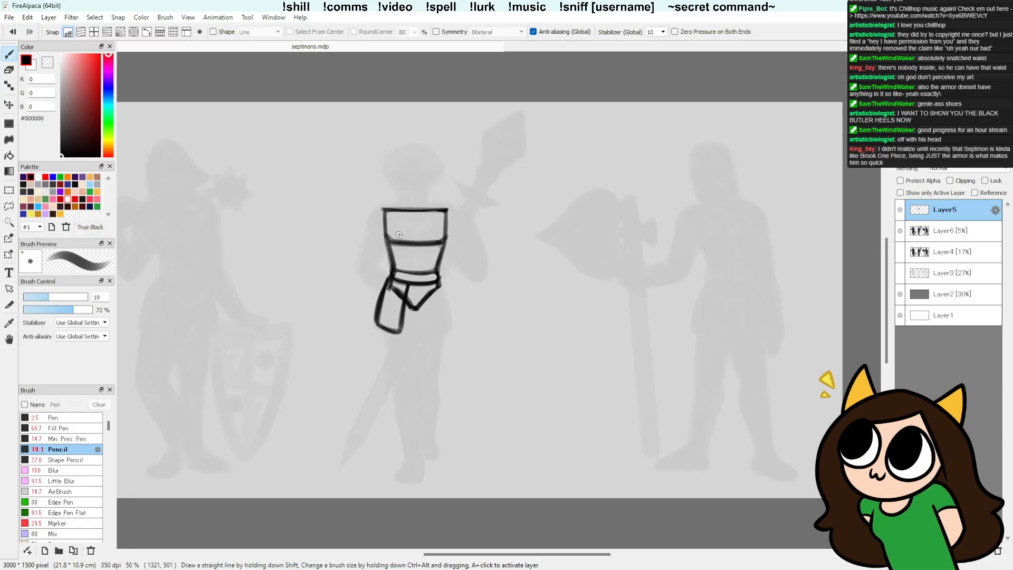
{"action": "key", "text": "e"}
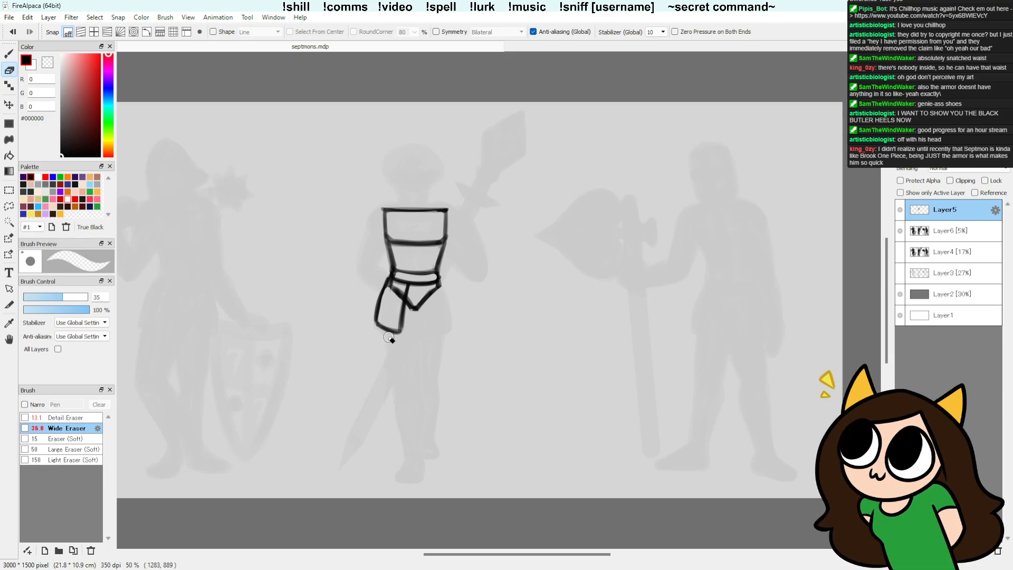
{"action": "key", "text": "b"}
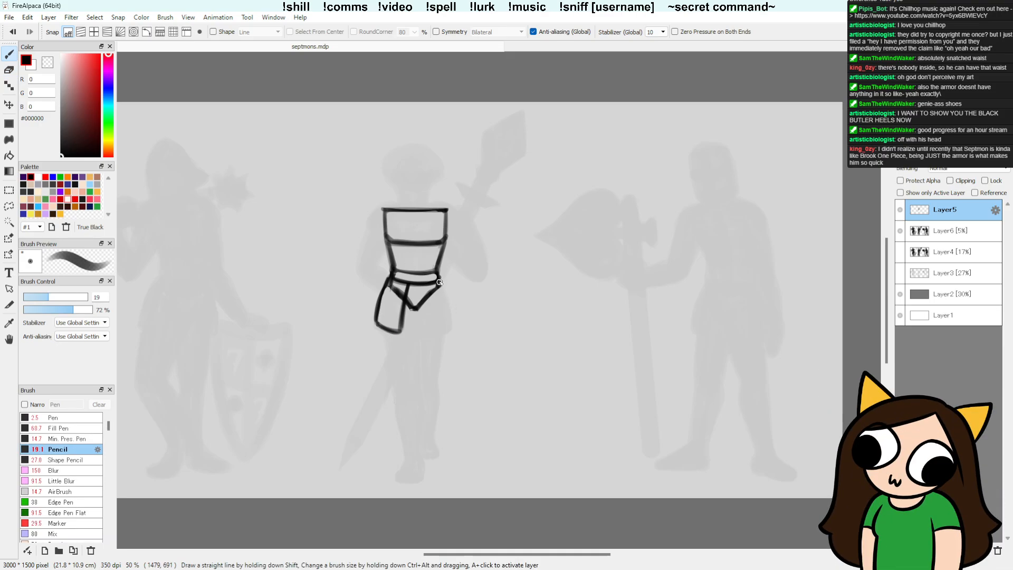
Step: Draw the curved outer edge of the opposite hip plate from the belt down the other thigh
{"action": "mouse_move", "coordinate": [439, 282]}
{"action": "left_mouse_down"}
{"action": "mouse_move", "coordinate": [449, 332]}
{"action": "mouse_move", "coordinate": [447, 326]}
{"action": "left_mouse_up"}
{"action": "key", "text": "ctrl+z"}
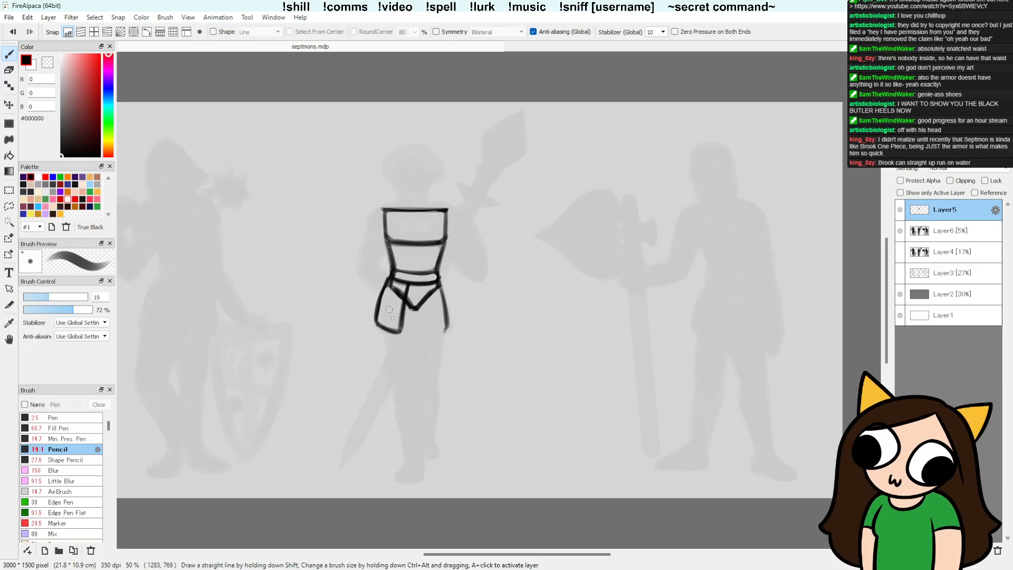
{"action": "key", "text": "e"}
{"action": "key", "text": "b"}
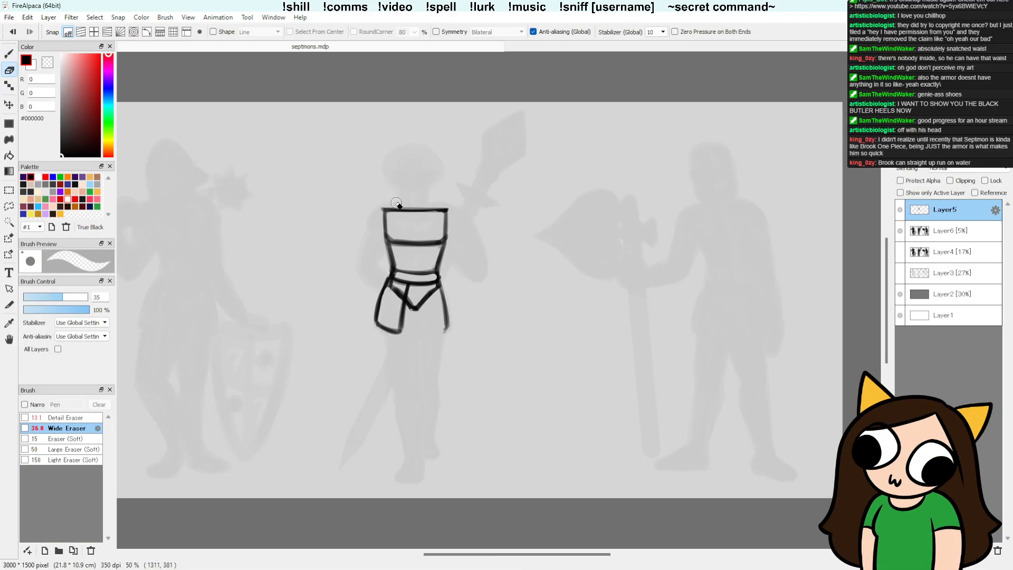
Step: Try drawing the outer thigh line below the hip plate and the inner thigh line below the waist plate's point
{"action": "left_click_drag", "start_coordinate": [386, 334], "coordinate": [399, 393]}
{"action": "key", "text": "ctrl+z"}
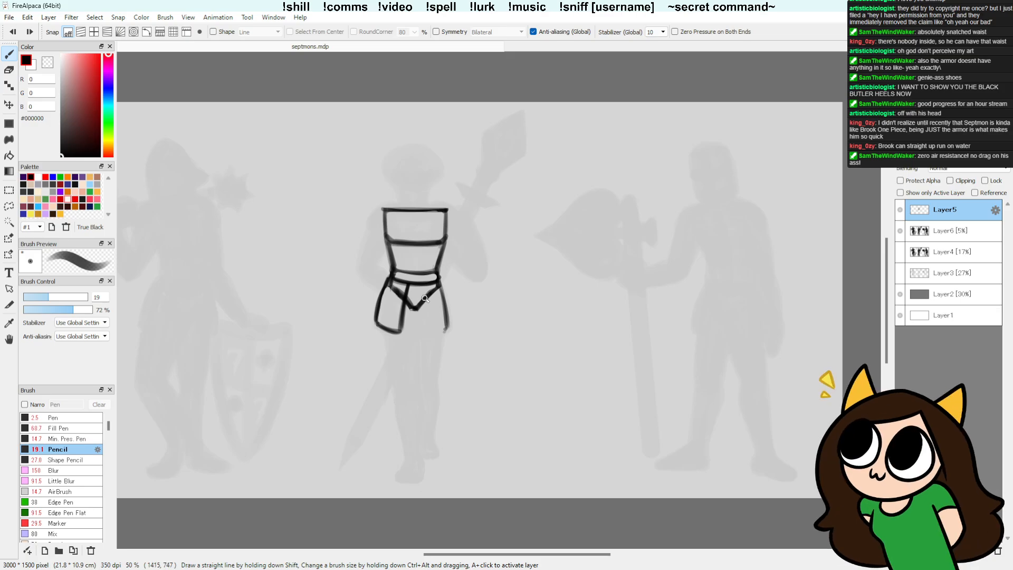
{"action": "left_click_drag", "start_coordinate": [410, 306], "coordinate": [417, 348]}
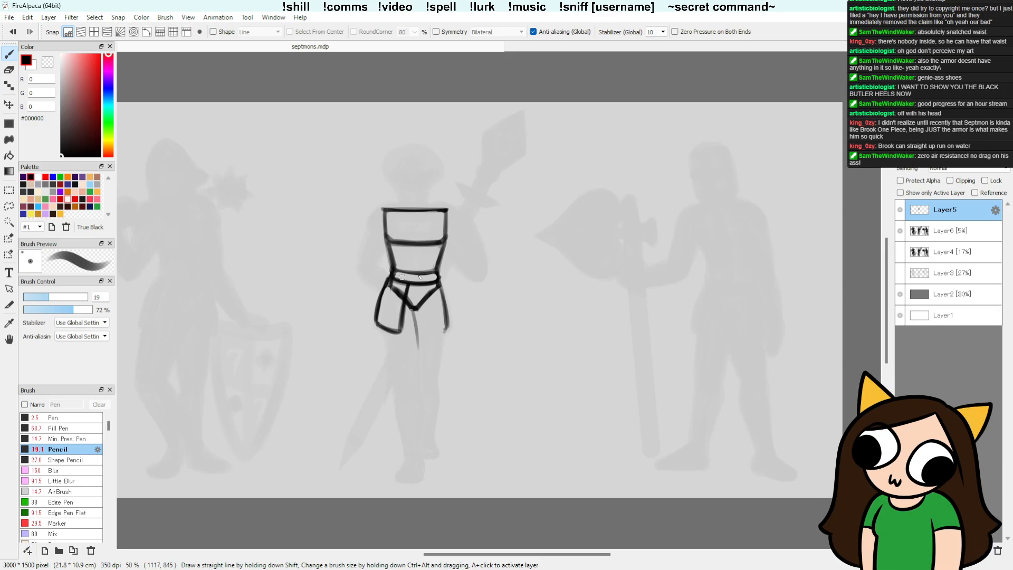
{"action": "key", "text": "ctrl+z"}
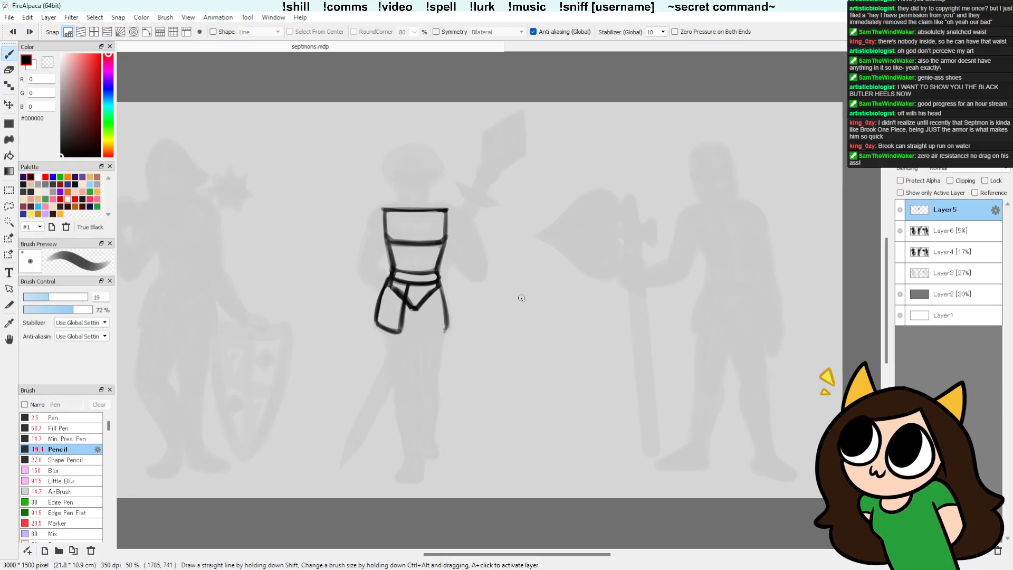
Step: Lasso the torso and hip armour, stretch it slightly wider with Transform, and deselect it
{"action": "key", "text": "l"}
{"action": "mouse_move", "coordinate": [467, 248]}
{"action": "left_mouse_down"}
{"action": "mouse_move", "coordinate": [327, 216]}
{"action": "mouse_move", "coordinate": [464, 245]}
{"action": "left_mouse_up"}
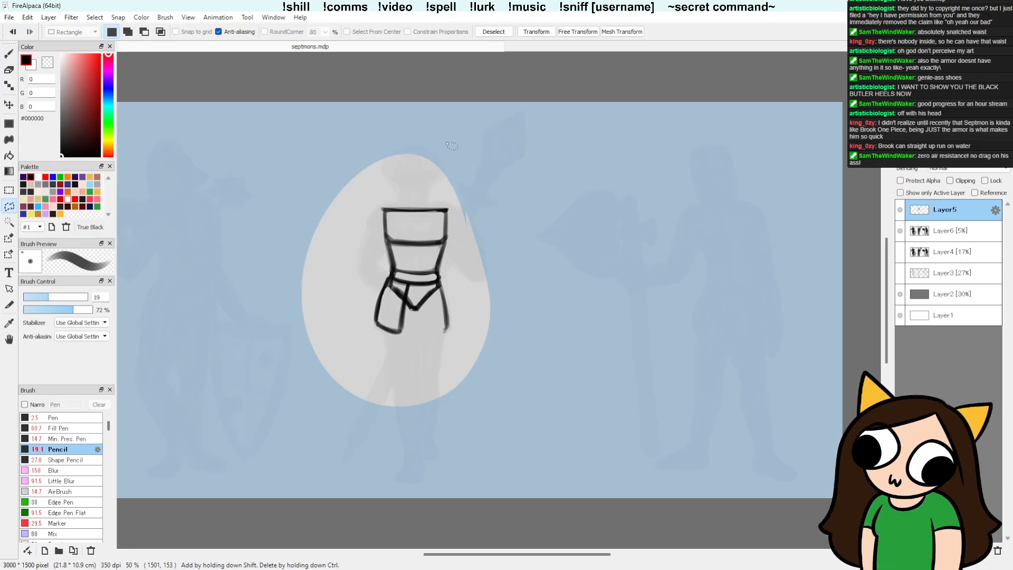
{"action": "key", "text": "ctrl+t"}
{"action": "left_click_drag", "start_coordinate": [490, 280], "coordinate": [484, 305]}
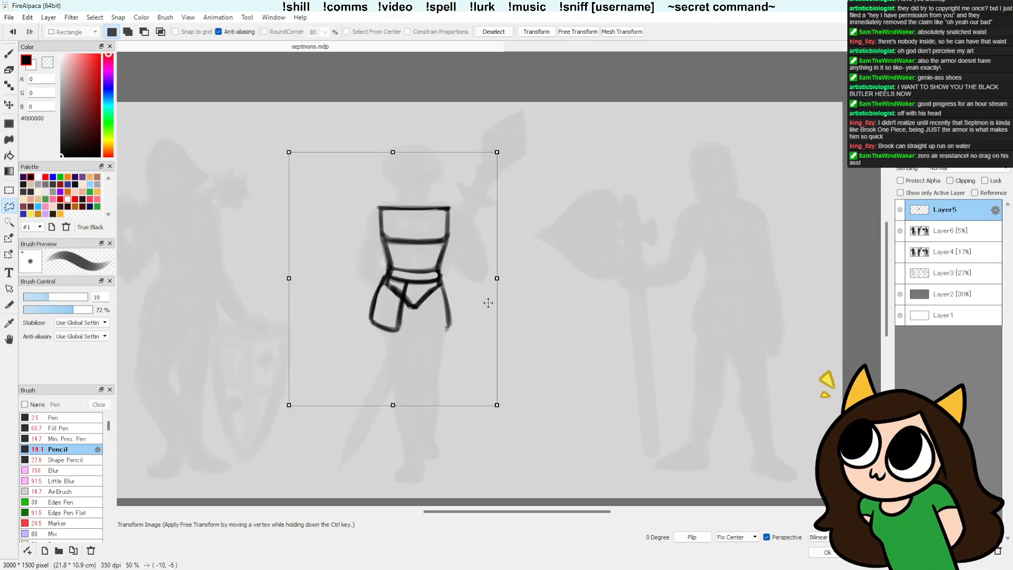
{"action": "key", "text": "Return"}
{"action": "key", "text": "ctrl+d"}
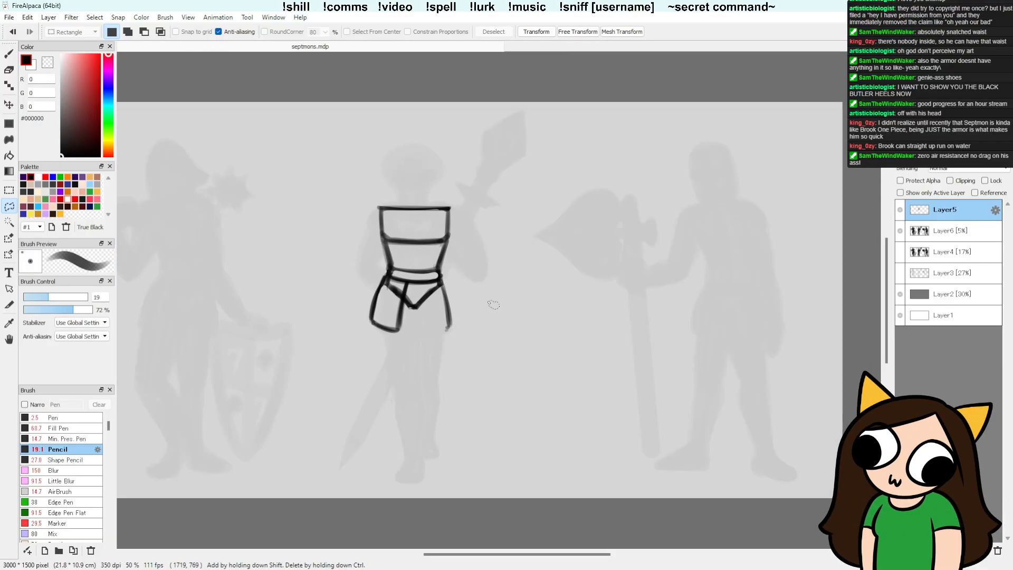
Step: Draw the front thigh's inner line from the waist plate's point and its outer line from the hip plate to the knee
{"action": "key", "text": "b"}
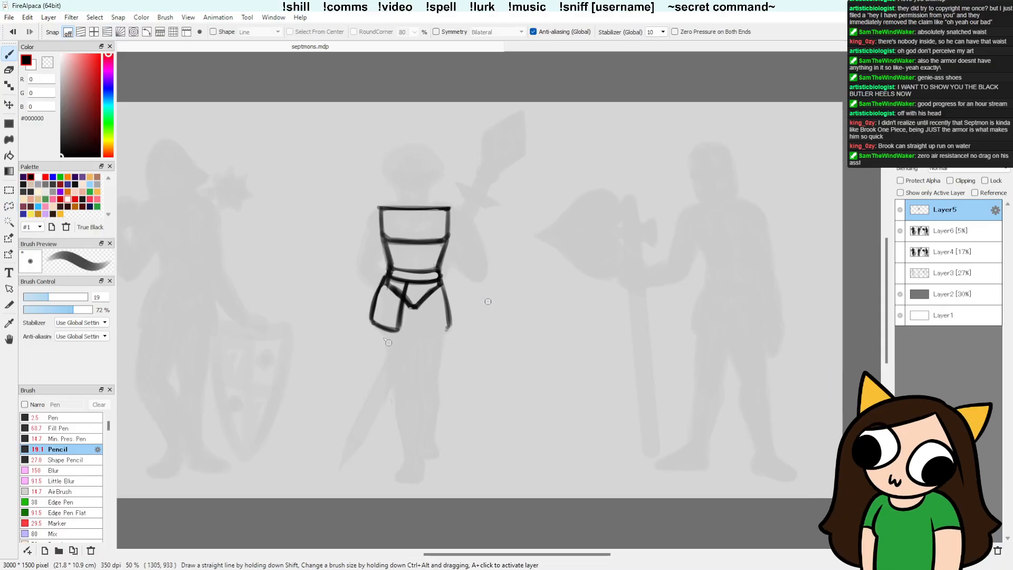
{"action": "left_click_drag", "start_coordinate": [411, 305], "coordinate": [415, 371]}
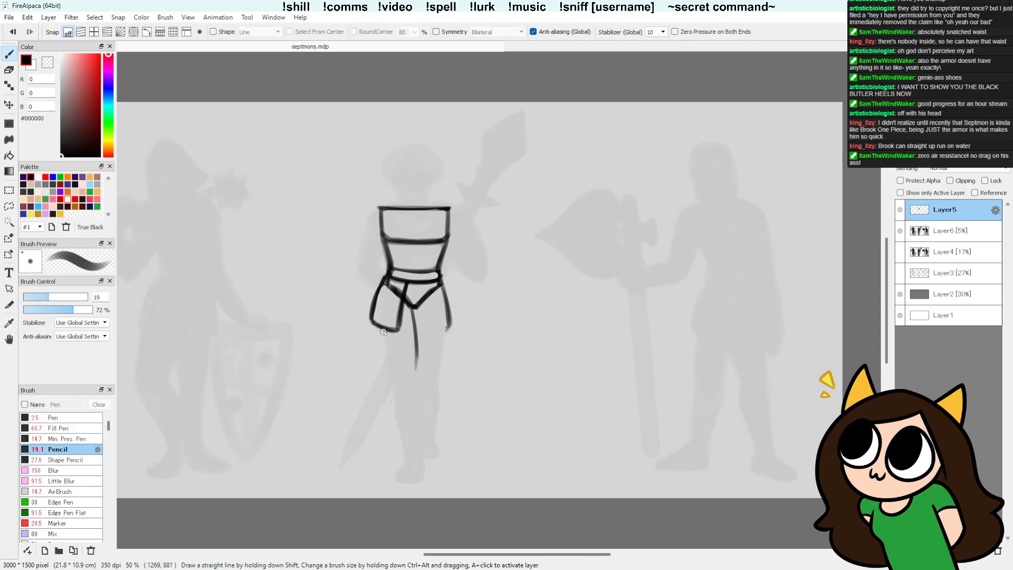
{"action": "left_click_drag", "start_coordinate": [384, 333], "coordinate": [398, 382]}
{"action": "left_click_drag", "start_coordinate": [382, 331], "coordinate": [398, 384]}
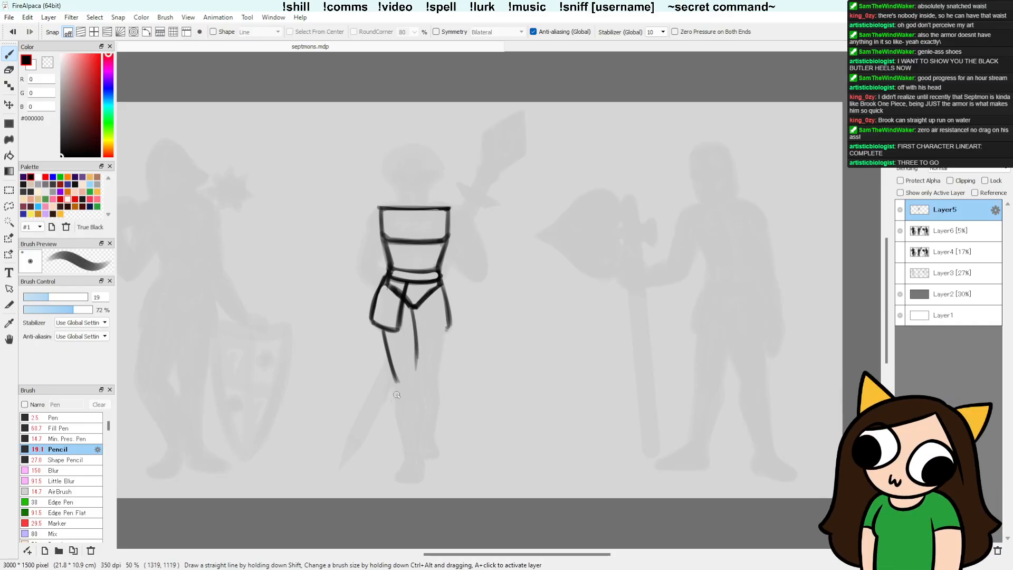
Step: Draw the outer shin line of the front leg, running between the knee and the ankle
{"action": "mouse_move", "coordinate": [396, 382]}
{"action": "left_mouse_down"}
{"action": "mouse_move", "coordinate": [406, 453]}
{"action": "mouse_move", "coordinate": [396, 384]}
{"action": "left_mouse_up"}
{"action": "key", "text": "ctrl+z"}
{"action": "left_click_drag", "start_coordinate": [407, 451], "coordinate": [396, 401]}
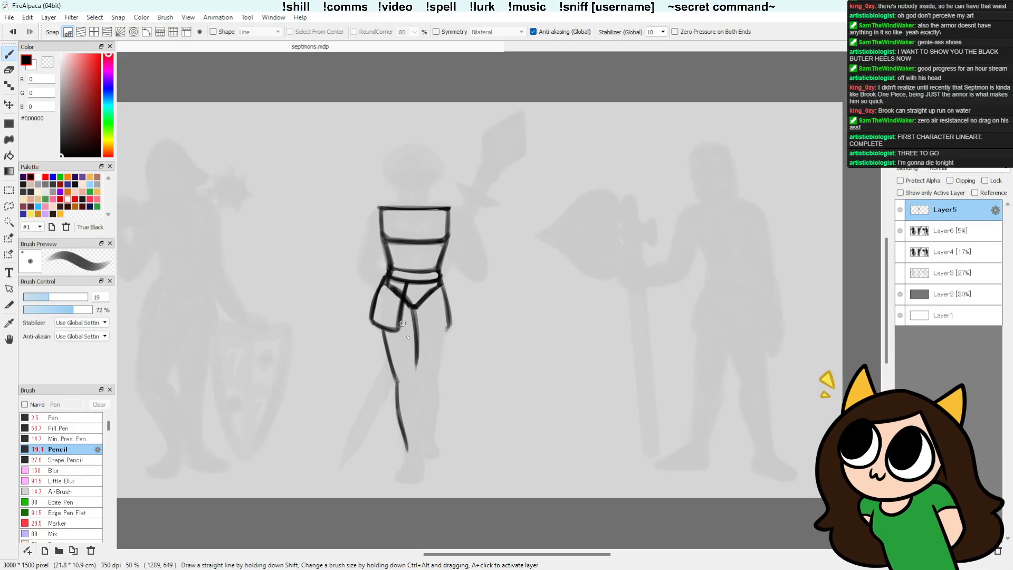
Step: Close the front thigh plate with a rounded edge at the knee and darken both thigh lines
{"action": "mouse_move", "coordinate": [396, 376]}
{"action": "left_mouse_down"}
{"action": "mouse_move", "coordinate": [410, 324]}
{"action": "mouse_move", "coordinate": [416, 363]}
{"action": "mouse_move", "coordinate": [394, 365]}
{"action": "mouse_move", "coordinate": [416, 368]}
{"action": "left_mouse_up"}
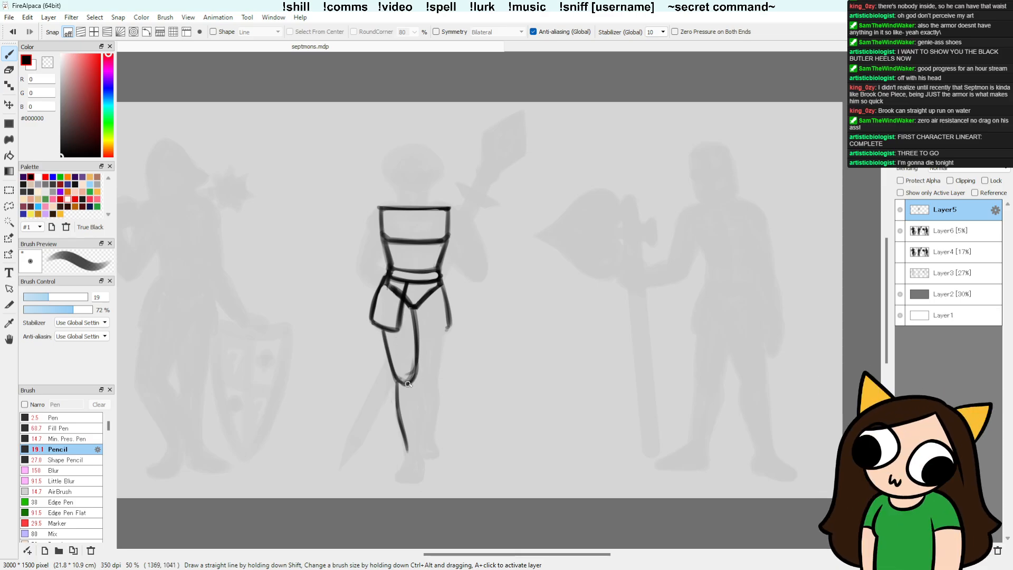
{"action": "left_click_drag", "start_coordinate": [413, 309], "coordinate": [418, 364]}
{"action": "left_click_drag", "start_coordinate": [381, 330], "coordinate": [396, 381]}
Step: Sketch two small knee-joint studies beside the front leg, one with a rounded kneecap and one with a pointed notch
{"action": "mouse_move", "coordinate": [327, 428]}
{"action": "left_mouse_down"}
{"action": "mouse_move", "coordinate": [330, 472]}
{"action": "mouse_move", "coordinate": [352, 461]}
{"action": "left_mouse_up"}
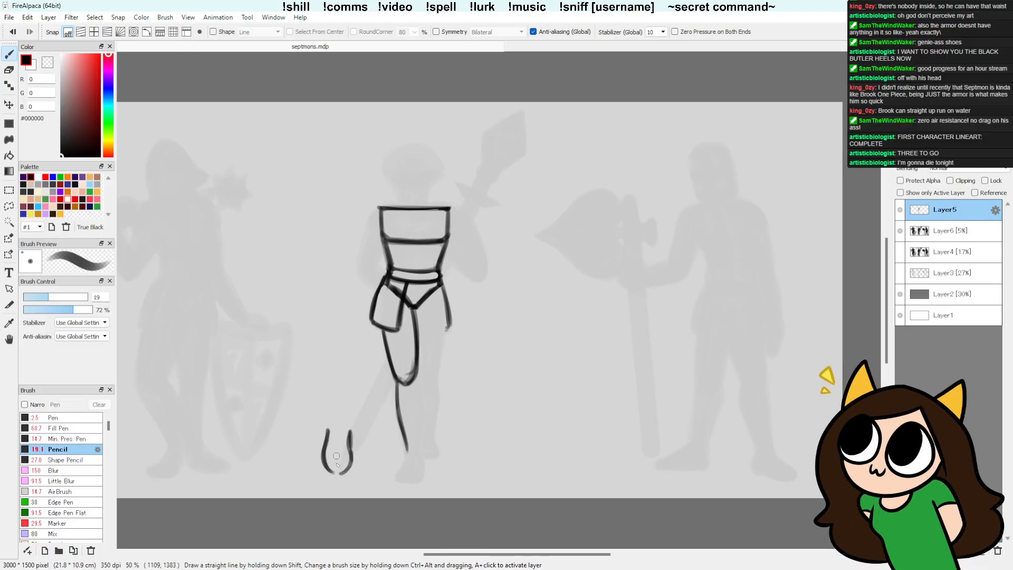
{"action": "mouse_move", "coordinate": [323, 455]}
{"action": "left_mouse_down"}
{"action": "mouse_move", "coordinate": [348, 465]}
{"action": "mouse_move", "coordinate": [339, 475]}
{"action": "left_mouse_up"}
{"action": "key", "text": "ctrl+z"}
{"action": "mouse_move", "coordinate": [328, 375]}
{"action": "left_mouse_down"}
{"action": "mouse_move", "coordinate": [329, 408]}
{"action": "mouse_move", "coordinate": [348, 396]}
{"action": "mouse_move", "coordinate": [345, 408]}
{"action": "mouse_move", "coordinate": [334, 405]}
{"action": "mouse_move", "coordinate": [346, 405]}
{"action": "left_mouse_up"}
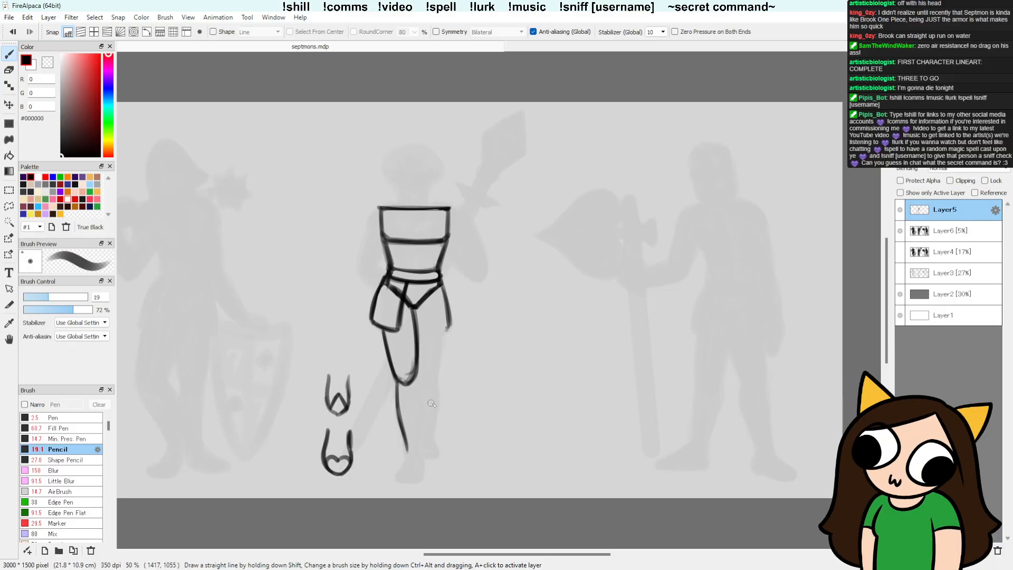
Step: Draw the inner shin line of the front leg, curving from the knee to the ankle
{"action": "left_click_drag", "start_coordinate": [417, 377], "coordinate": [424, 406]}
{"action": "key", "text": "ctrl+z"}
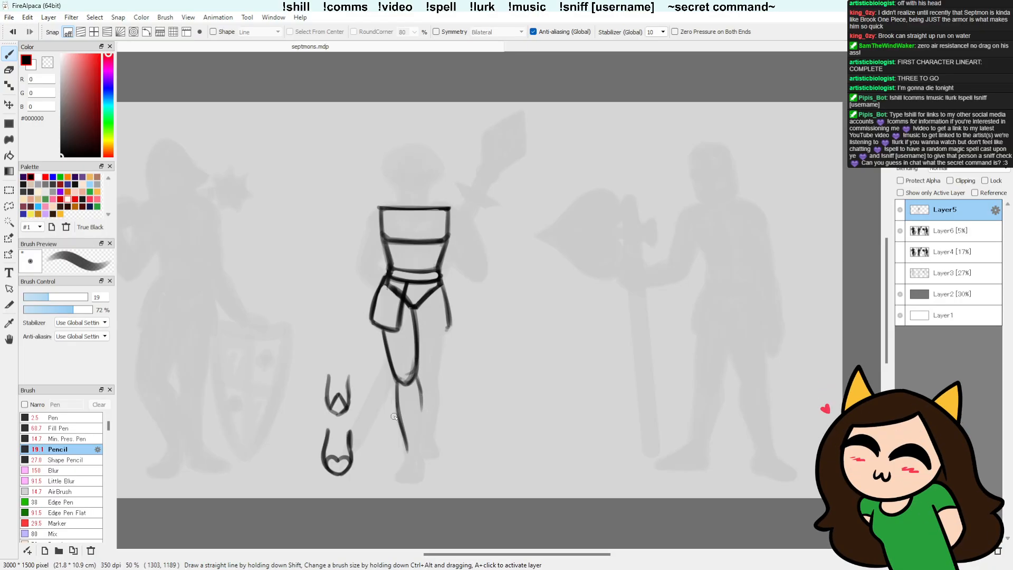
{"action": "mouse_move", "coordinate": [421, 415]}
{"action": "left_mouse_down"}
{"action": "mouse_move", "coordinate": [420, 454]}
{"action": "mouse_move", "coordinate": [419, 420]}
{"action": "left_mouse_up"}
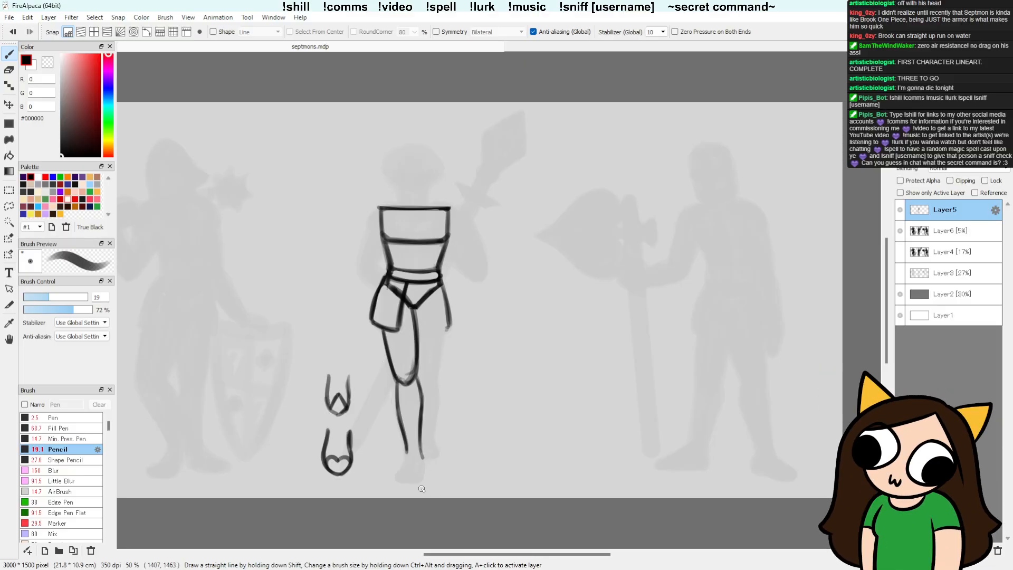
Step: Lasso the two small knee studies beside the front leg, delete them, and clear the selection
{"action": "key", "text": "l"}
{"action": "mouse_move", "coordinate": [369, 427]}
{"action": "left_mouse_down"}
{"action": "mouse_move", "coordinate": [303, 379]}
{"action": "mouse_move", "coordinate": [359, 390]}
{"action": "left_mouse_up"}
{"action": "key", "text": "Delete"}
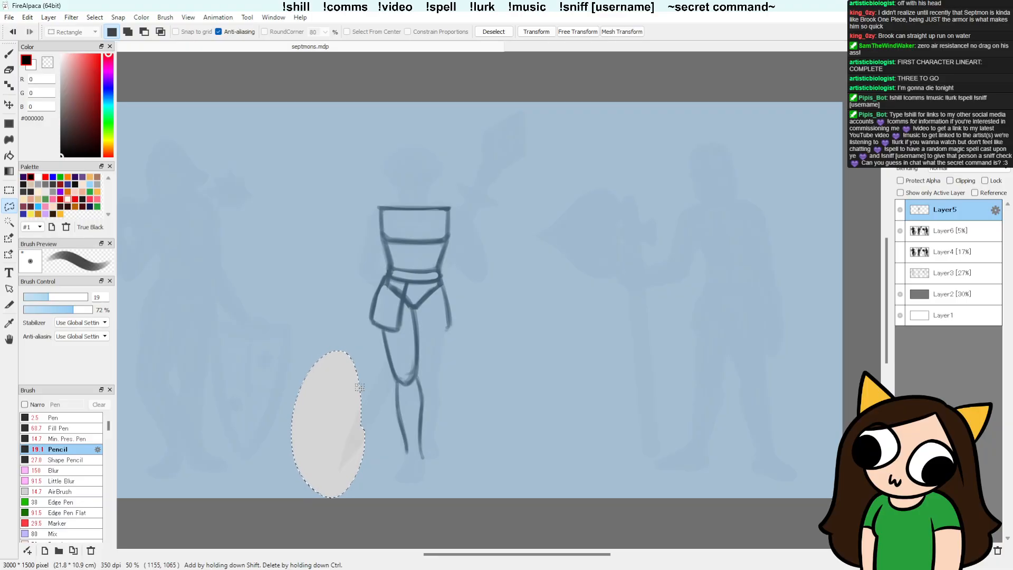
{"action": "key", "text": "ctrl+d"}
Step: Darken both shin lines of the front leg with a fuller calf curve and strengthen the thigh's outer line
{"action": "key", "text": "b"}
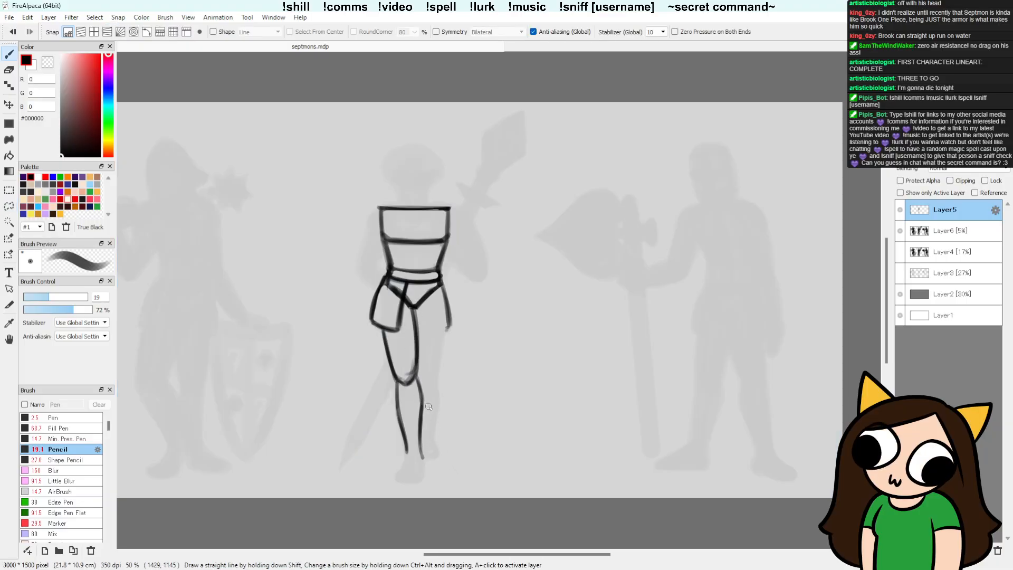
{"action": "mouse_move", "coordinate": [421, 393]}
{"action": "left_mouse_down"}
{"action": "mouse_move", "coordinate": [396, 381]}
{"action": "mouse_move", "coordinate": [398, 422]}
{"action": "left_mouse_up"}
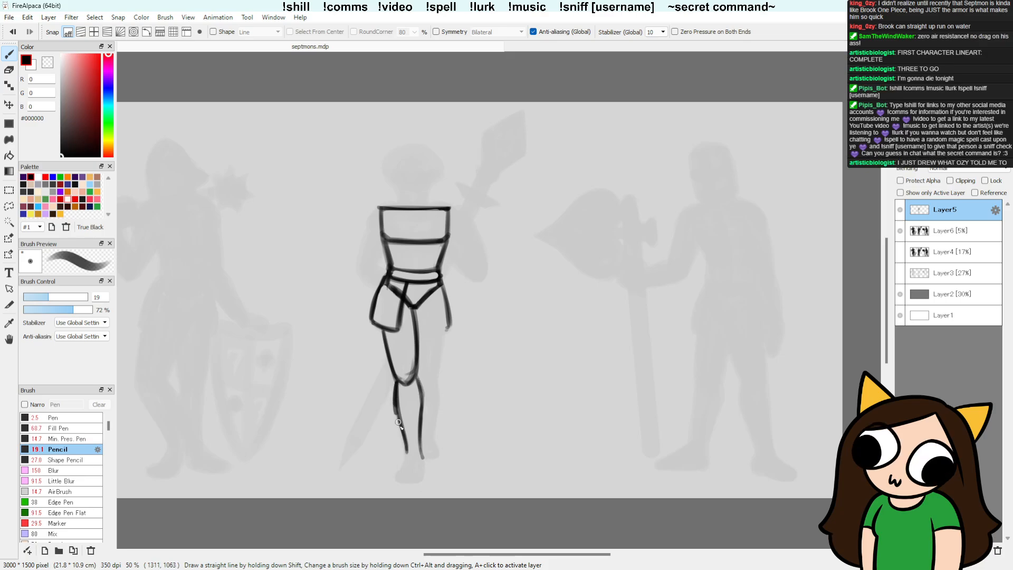
{"action": "left_click_drag", "start_coordinate": [416, 379], "coordinate": [420, 437]}
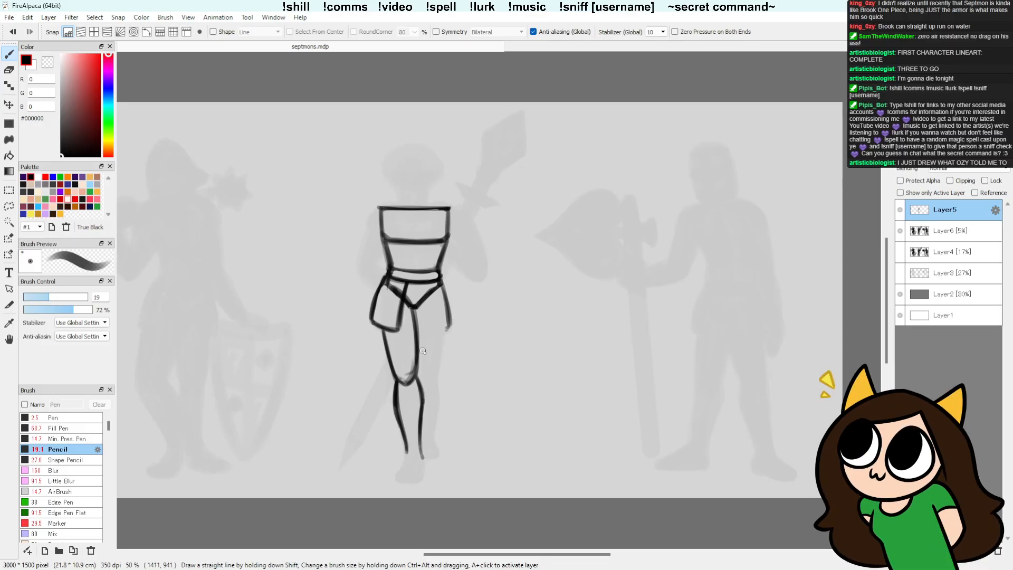
{"action": "key", "text": "e"}
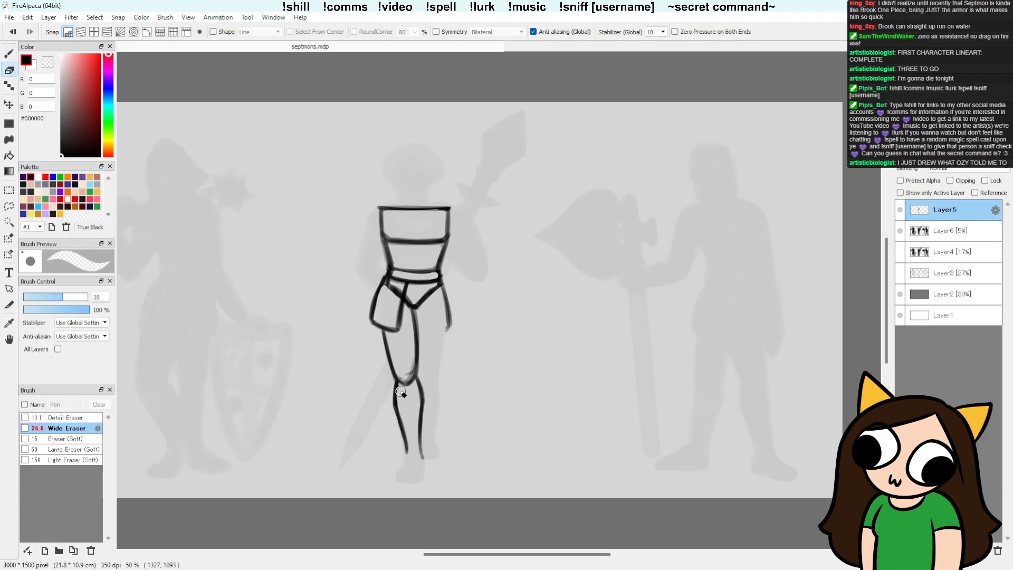
{"action": "key", "text": "b"}
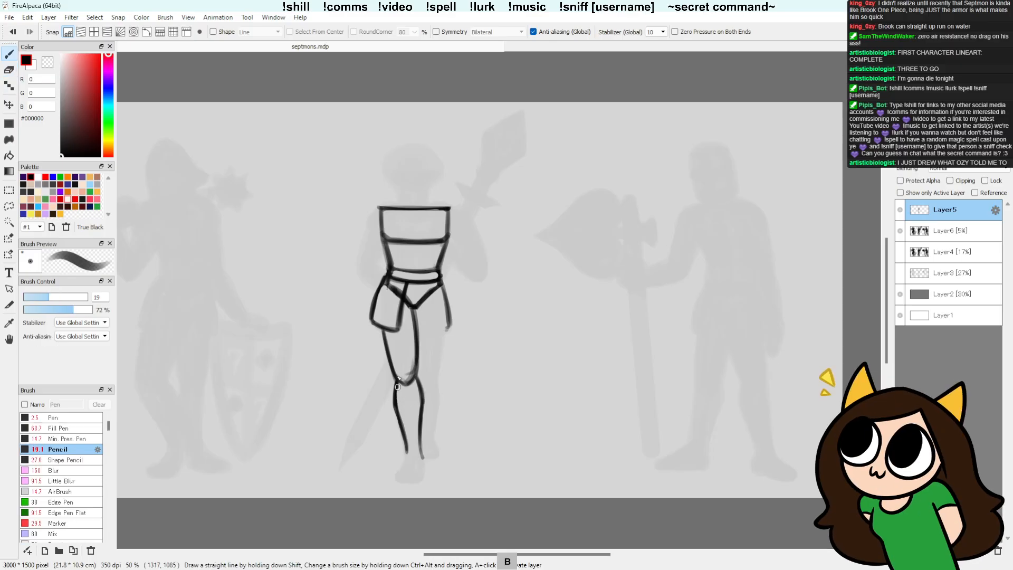
{"action": "left_click_drag", "start_coordinate": [382, 328], "coordinate": [395, 381]}
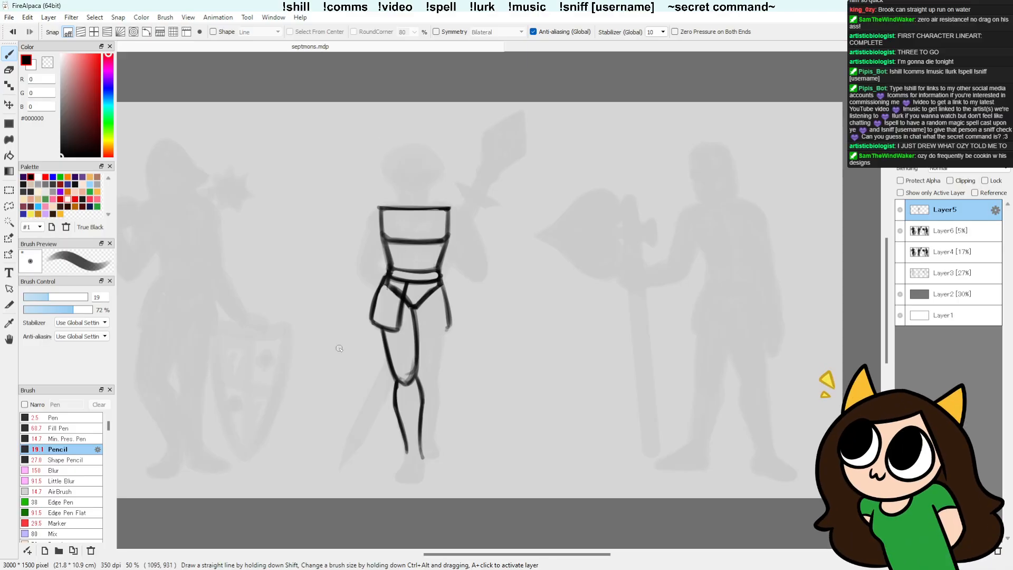
Step: Erase the hip plates on both sides and extend the front thigh's outer line up to the waist plate's corner
{"action": "key", "text": "e"}
{"action": "mouse_move", "coordinate": [373, 280]}
{"action": "left_mouse_down"}
{"action": "mouse_move", "coordinate": [372, 332]}
{"action": "mouse_move", "coordinate": [390, 309]}
{"action": "mouse_move", "coordinate": [384, 323]}
{"action": "mouse_move", "coordinate": [398, 329]}
{"action": "mouse_move", "coordinate": [399, 304]}
{"action": "mouse_move", "coordinate": [398, 333]}
{"action": "mouse_move", "coordinate": [379, 292]}
{"action": "mouse_move", "coordinate": [420, 296]}
{"action": "mouse_move", "coordinate": [404, 287]}
{"action": "mouse_move", "coordinate": [417, 272]}
{"action": "mouse_move", "coordinate": [439, 298]}
{"action": "mouse_move", "coordinate": [446, 285]}
{"action": "mouse_move", "coordinate": [448, 332]}
{"action": "left_mouse_up"}
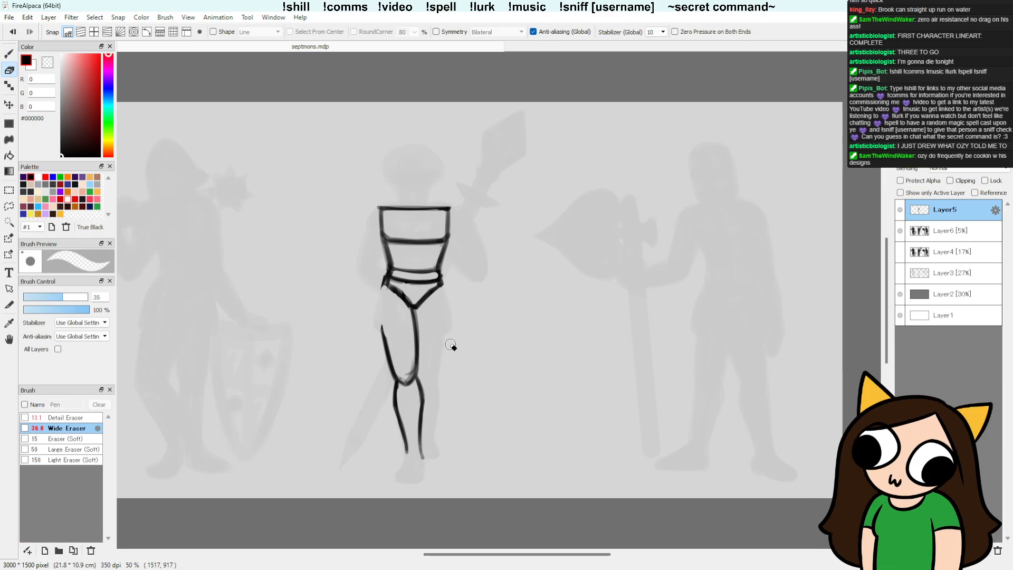
{"action": "key", "text": "b"}
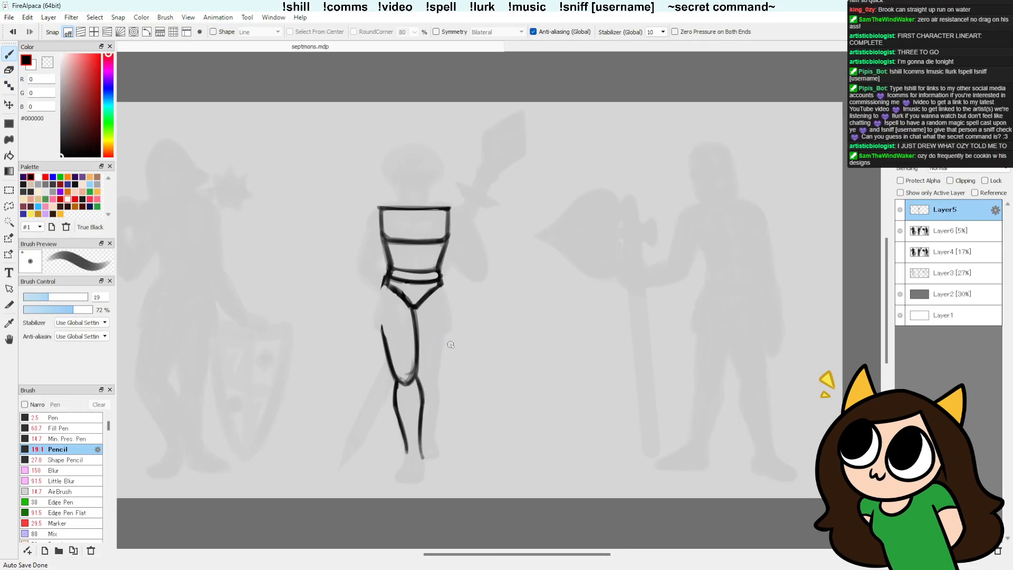
{"action": "mouse_move", "coordinate": [384, 287]}
{"action": "left_mouse_down"}
{"action": "mouse_move", "coordinate": [381, 316]}
{"action": "mouse_move", "coordinate": [401, 370]}
{"action": "left_mouse_up"}
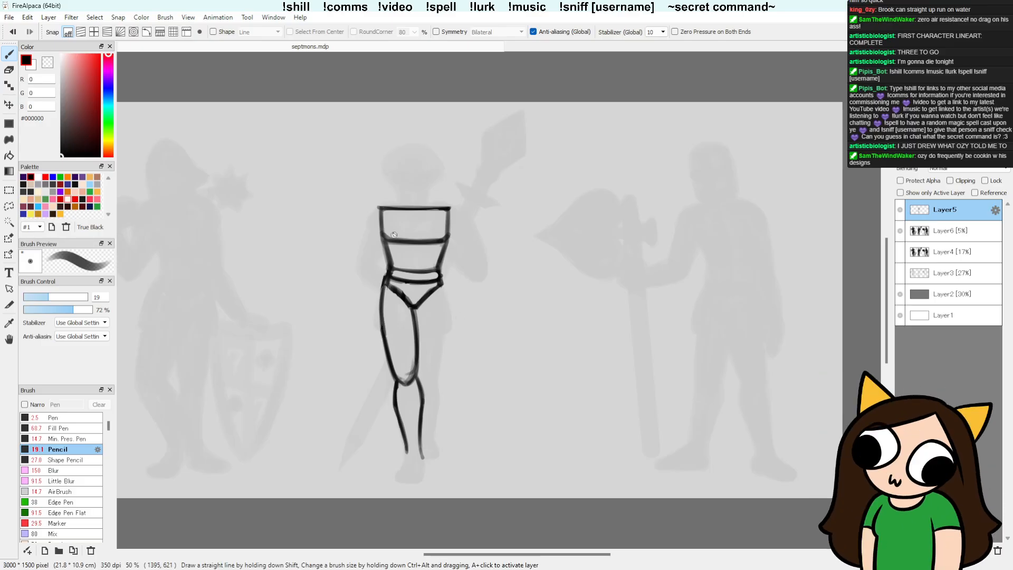
Step: Erase the horizontal belt line just below the waist so the pelvis plate is left open inside
{"action": "key", "text": "e"}
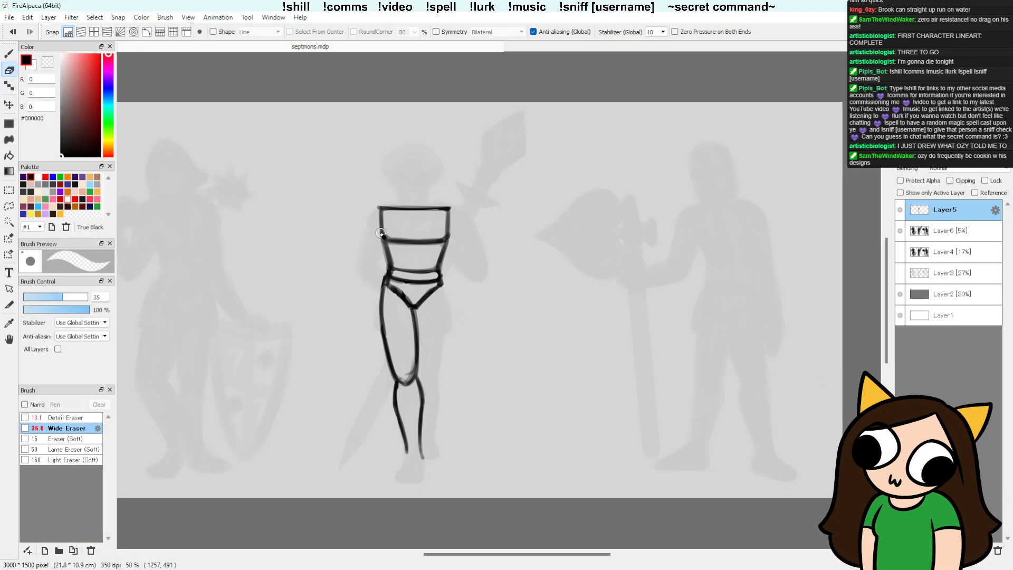
{"action": "left_click_drag", "start_coordinate": [392, 278], "coordinate": [430, 280]}
{"action": "key", "text": "b"}
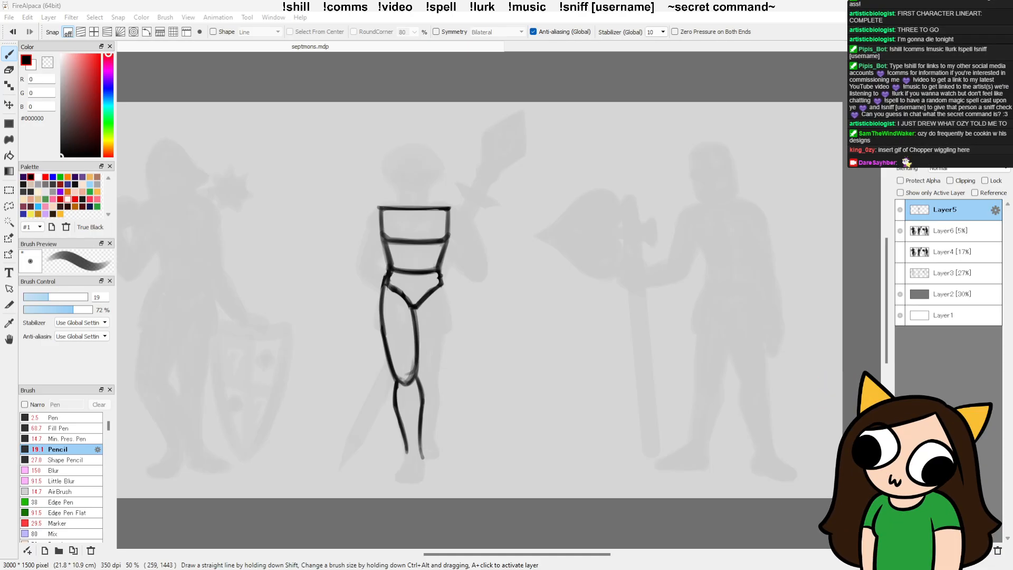
{"action": "left_click", "coordinate": [766, 38]}
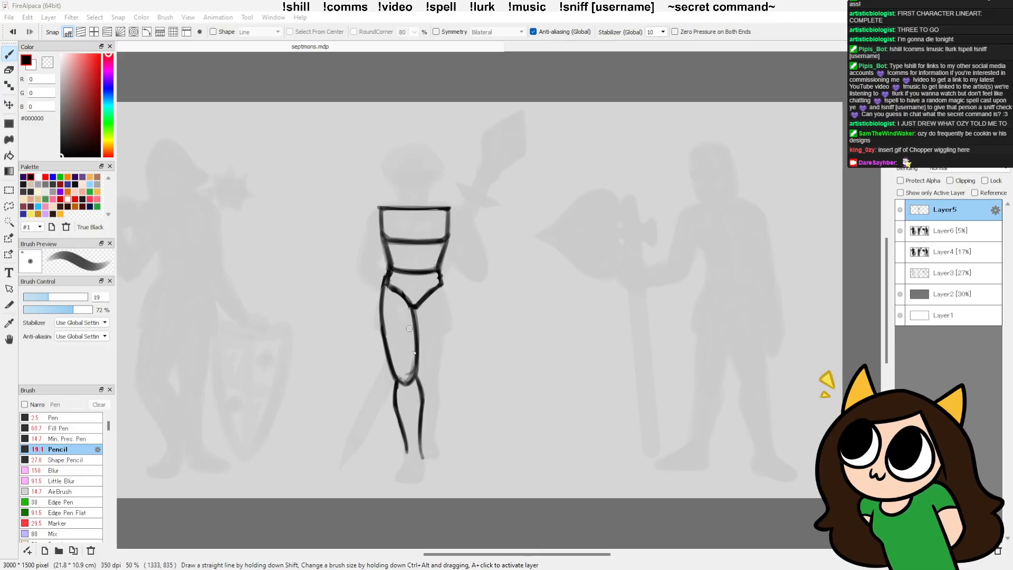
Step: Close a round kneecap with an arc across the lower front thigh and thicken the thigh's outer line
{"action": "mouse_move", "coordinate": [410, 364]}
{"action": "left_mouse_down"}
{"action": "mouse_move", "coordinate": [397, 377]}
{"action": "mouse_move", "coordinate": [415, 369]}
{"action": "left_mouse_up"}
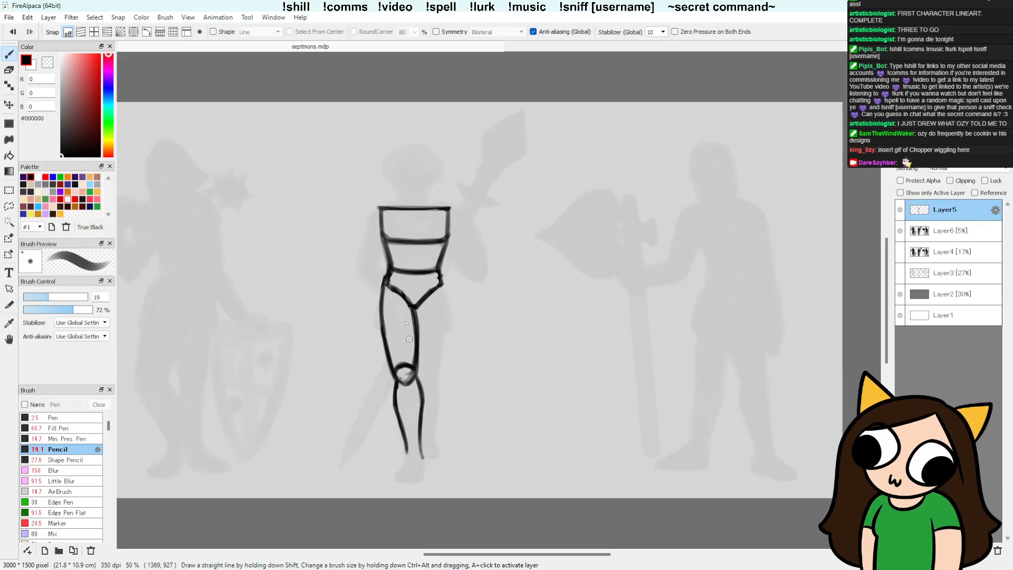
{"action": "left_click_drag", "start_coordinate": [383, 294], "coordinate": [390, 368]}
{"action": "key", "text": "ctrl+z"}
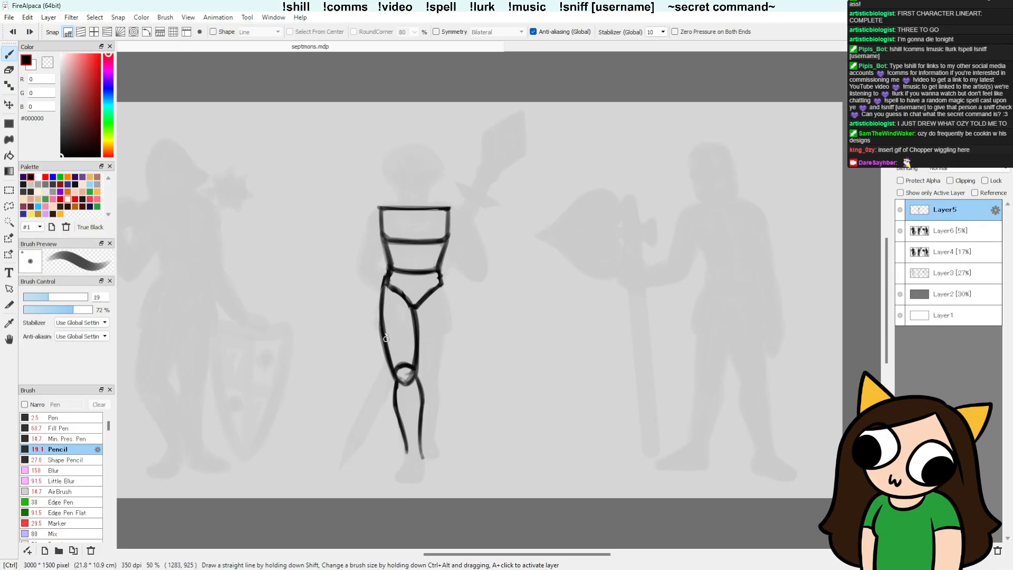
{"action": "left_click_drag", "start_coordinate": [383, 291], "coordinate": [391, 369]}
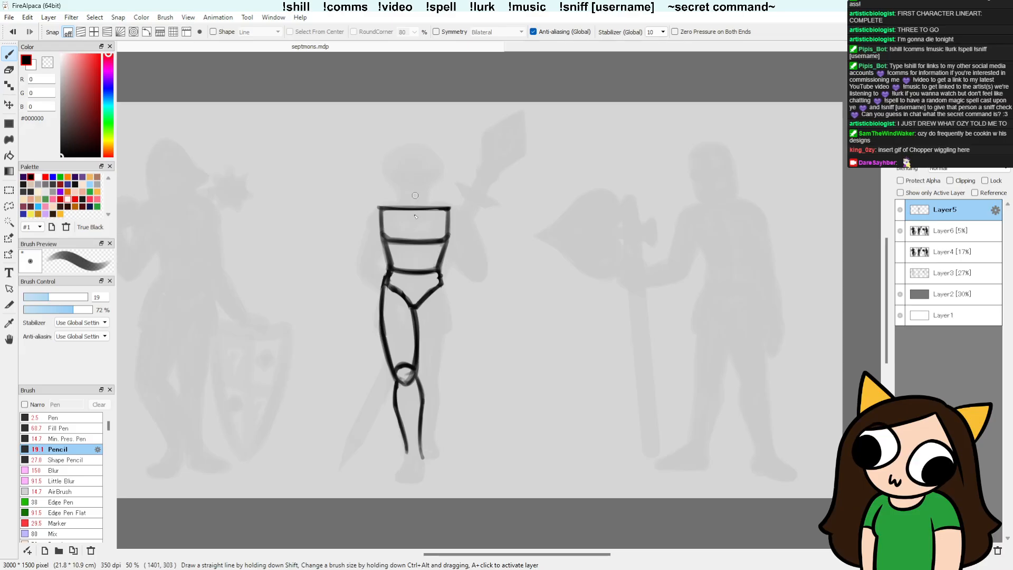
Step: Redraw both side edges of the chest plate slightly further in and erase the excess line outside them
{"action": "left_click_drag", "start_coordinate": [380, 206], "coordinate": [383, 237]}
{"action": "left_click_drag", "start_coordinate": [448, 206], "coordinate": [449, 234]}
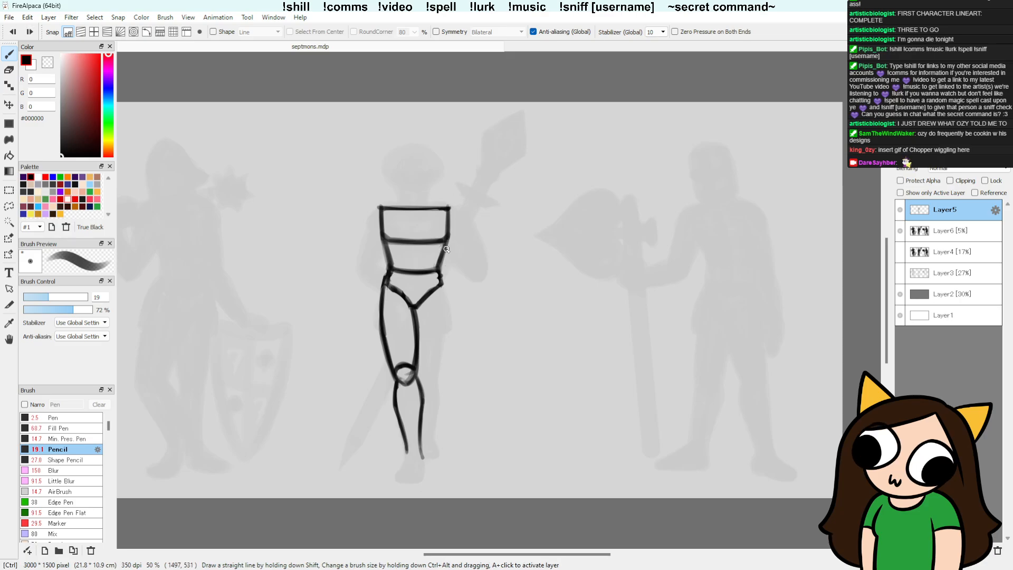
{"action": "key", "text": "e"}
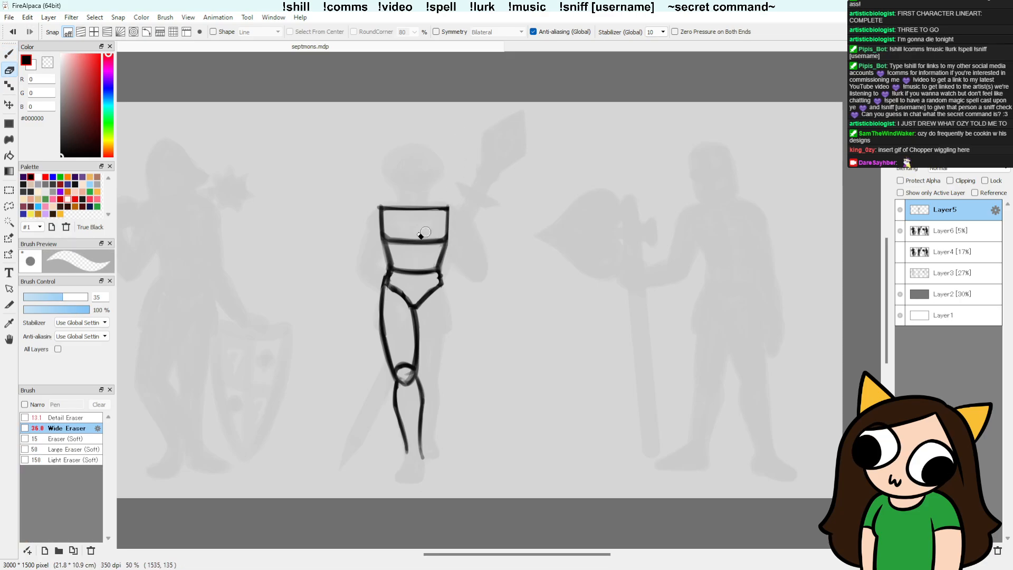
{"action": "left_click_drag", "start_coordinate": [377, 235], "coordinate": [375, 203]}
Step: Darken the waist line under the torso, and try a thicker stroke on the chest plate's lower edge
{"action": "key", "text": "l"}
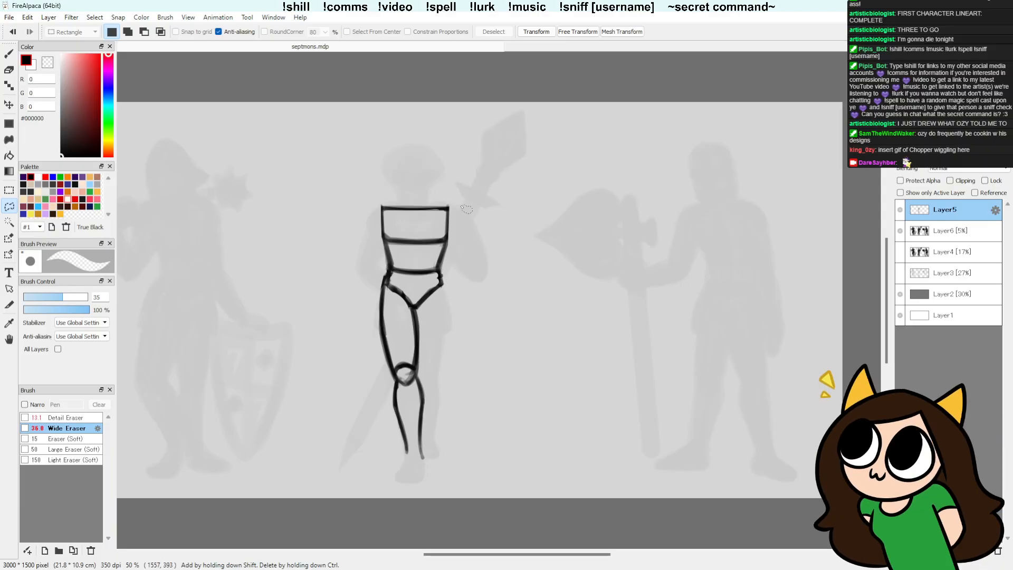
{"action": "key", "text": "b"}
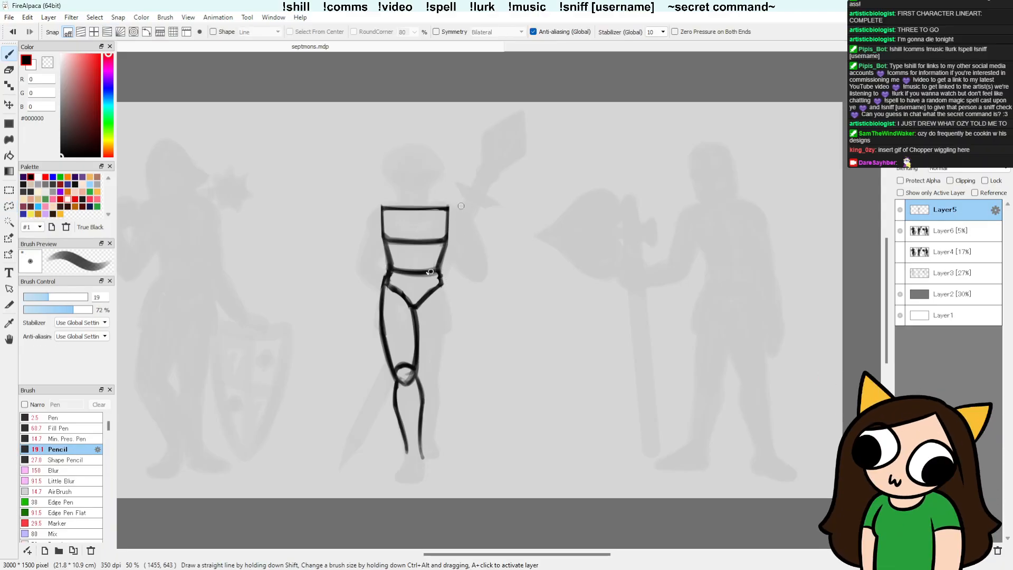
{"action": "left_click_drag", "start_coordinate": [393, 271], "coordinate": [435, 272]}
{"action": "left_click_drag", "start_coordinate": [389, 241], "coordinate": [442, 239]}
{"action": "key", "text": "ctrl+z"}
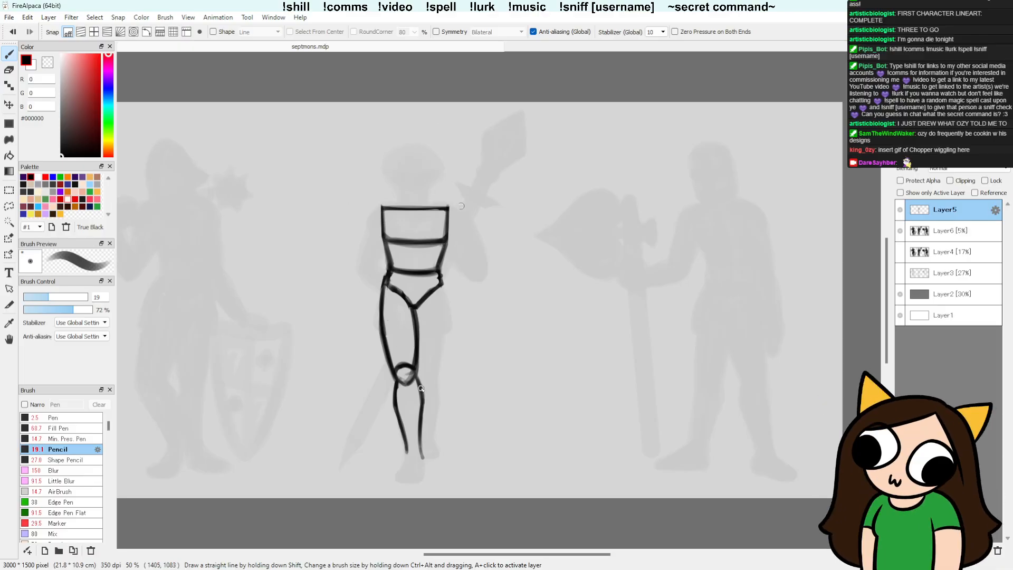
Step: Draw the back thigh's outer line from the waist plate's corner down towards the knee
{"action": "left_click_drag", "start_coordinate": [441, 286], "coordinate": [435, 361]}
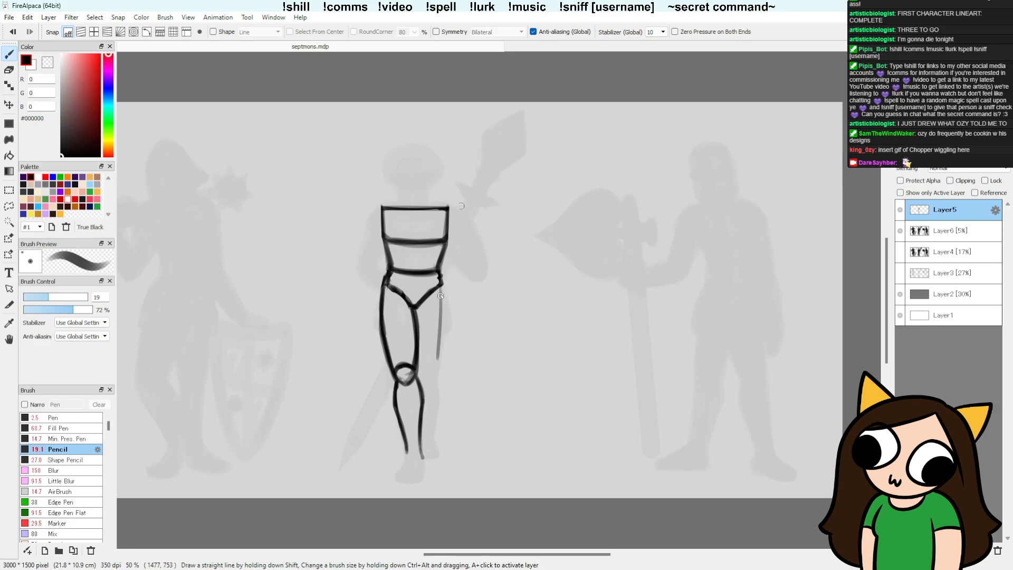
{"action": "key", "text": "ctrl+z"}
{"action": "mouse_move", "coordinate": [443, 286]}
{"action": "left_mouse_down"}
{"action": "mouse_move", "coordinate": [434, 362]}
{"action": "mouse_move", "coordinate": [440, 338]}
{"action": "left_mouse_up"}
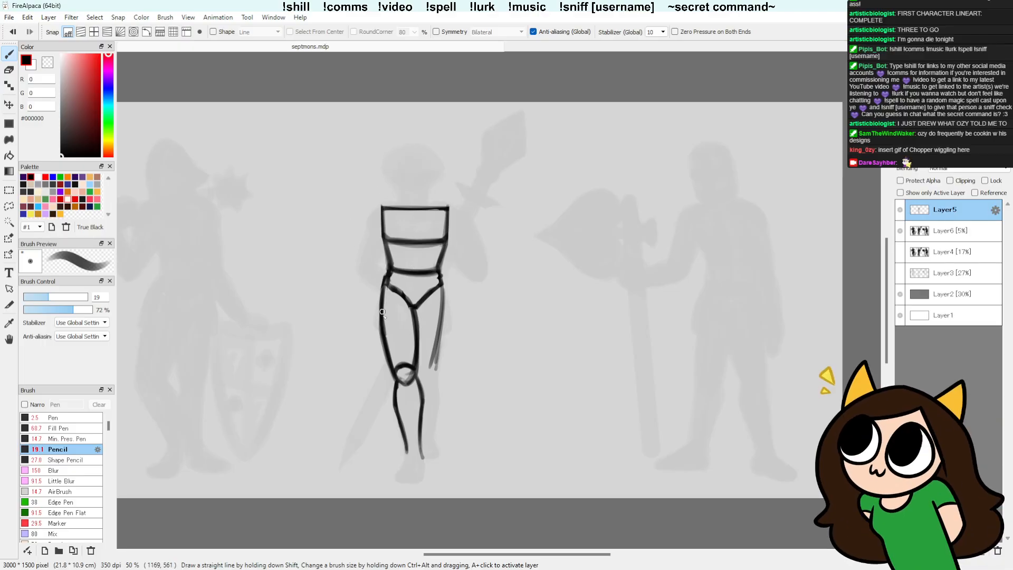
Step: Draw a narrow four-sided hip plate hanging from the waist over the front thigh, redoing its inner edge
{"action": "left_click_drag", "start_coordinate": [396, 288], "coordinate": [391, 323]}
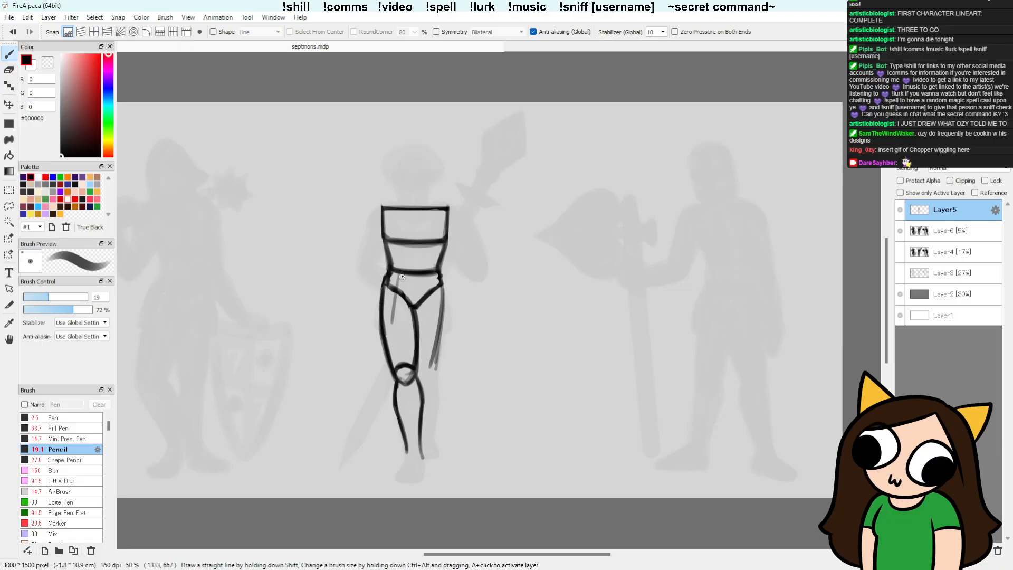
{"action": "left_click_drag", "start_coordinate": [402, 276], "coordinate": [396, 323]}
{"action": "key", "text": "ctrl+z"}
{"action": "key", "text": "ctrl+z"}
{"action": "mouse_move", "coordinate": [402, 276]}
{"action": "left_mouse_down"}
{"action": "mouse_move", "coordinate": [382, 324]}
{"action": "mouse_move", "coordinate": [392, 325]}
{"action": "mouse_move", "coordinate": [375, 322]}
{"action": "mouse_move", "coordinate": [395, 329]}
{"action": "mouse_move", "coordinate": [402, 346]}
{"action": "mouse_move", "coordinate": [394, 321]}
{"action": "left_mouse_up"}
{"action": "key", "text": "ctrl+z"}
{"action": "mouse_move", "coordinate": [386, 273]}
{"action": "left_mouse_down"}
{"action": "mouse_move", "coordinate": [375, 317]}
{"action": "mouse_move", "coordinate": [377, 297]}
{"action": "left_mouse_up"}
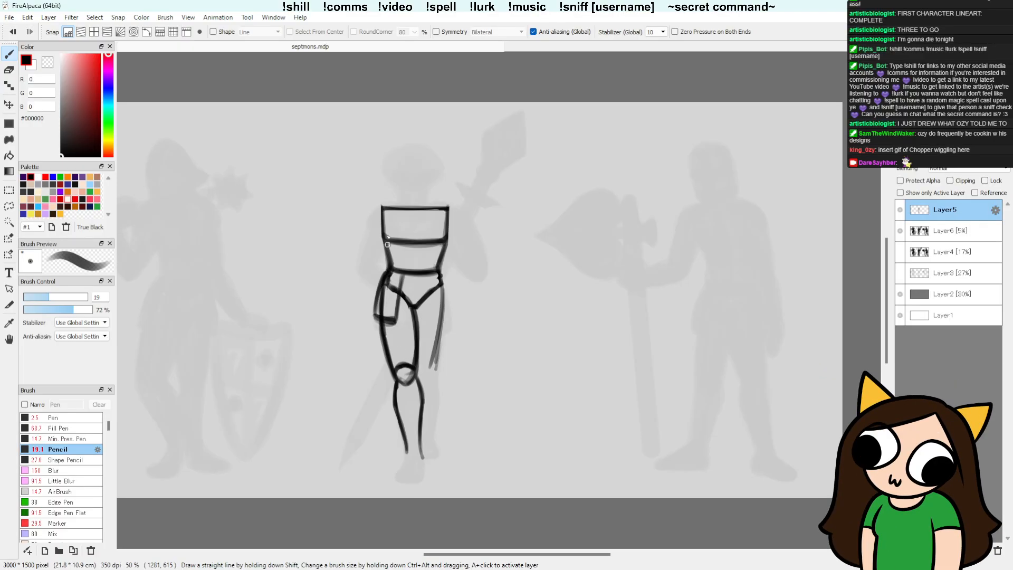
Step: Darken the lower corner and inner edge of the hip plate over the front thigh
{"action": "key", "text": "e"}
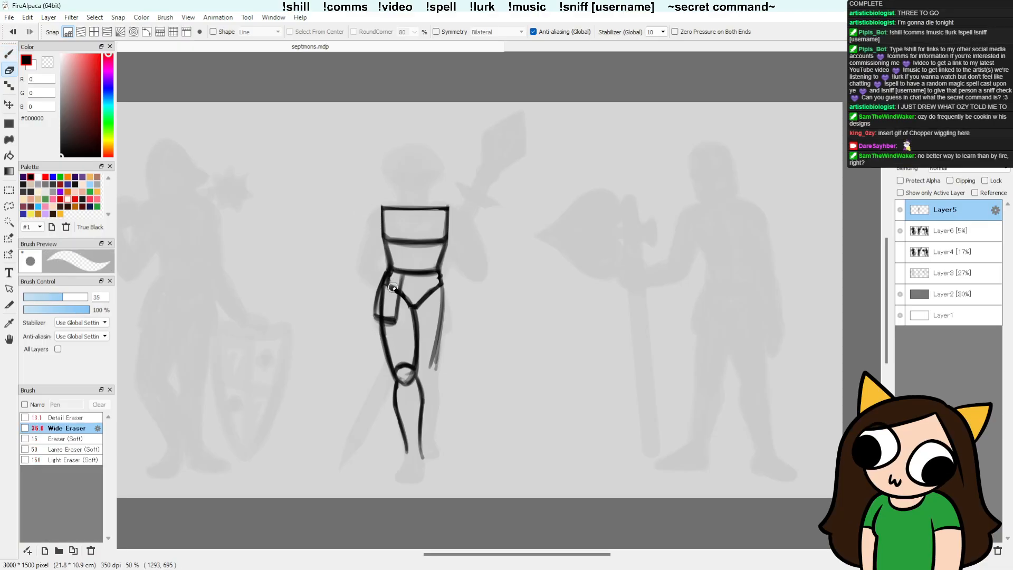
{"action": "key", "text": "b"}
{"action": "mouse_move", "coordinate": [372, 316]}
{"action": "left_mouse_down"}
{"action": "mouse_move", "coordinate": [387, 272]}
{"action": "mouse_move", "coordinate": [375, 318]}
{"action": "left_mouse_up"}
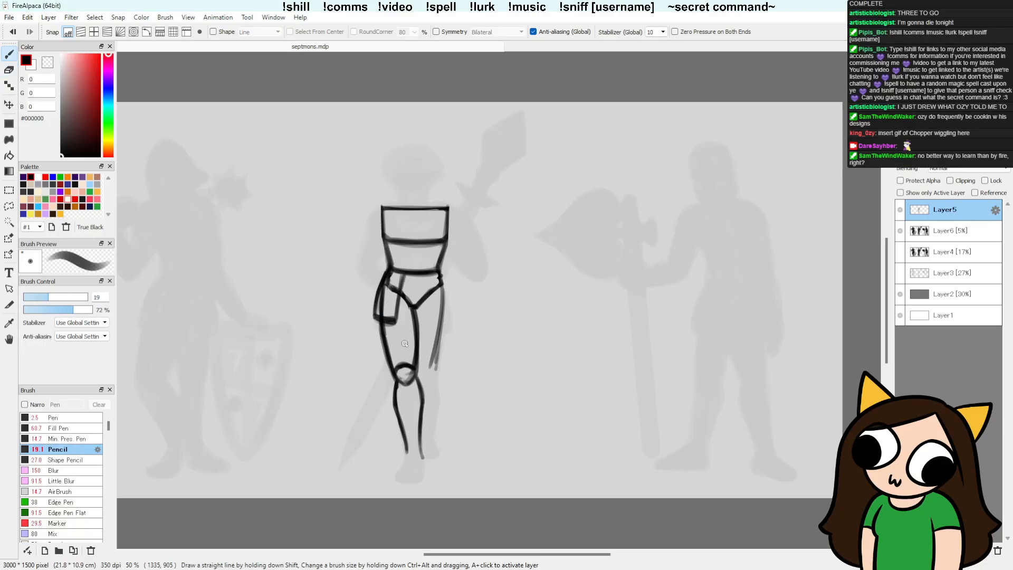
{"action": "left_click_drag", "start_coordinate": [396, 319], "coordinate": [406, 281]}
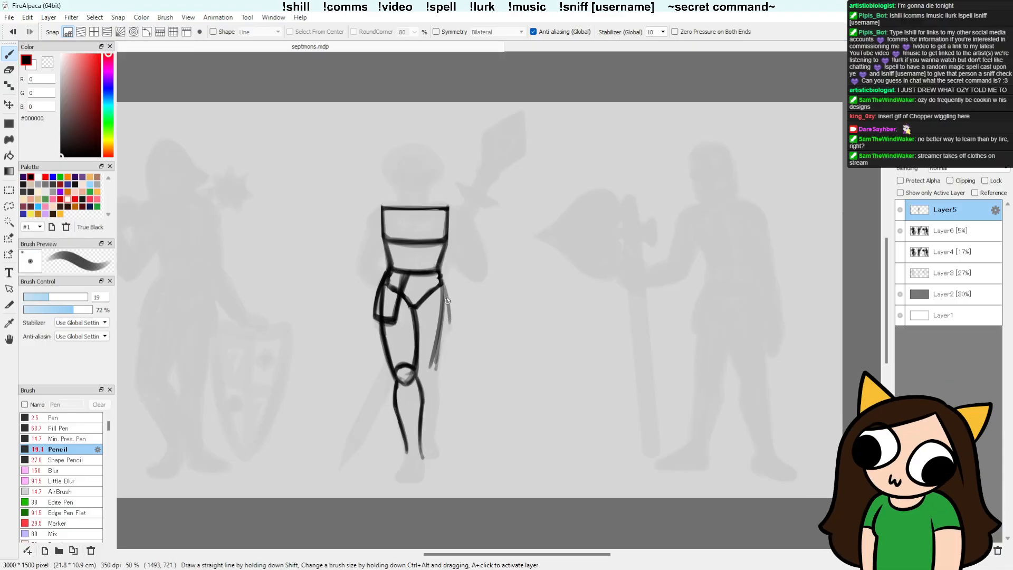
Step: Draw a matching hip plate over the back thigh, with outer, lower and inner edges hanging from the waist
{"action": "left_click_drag", "start_coordinate": [440, 274], "coordinate": [448, 323]}
{"action": "left_click_drag", "start_coordinate": [440, 275], "coordinate": [447, 309]}
{"action": "key", "text": "e"}
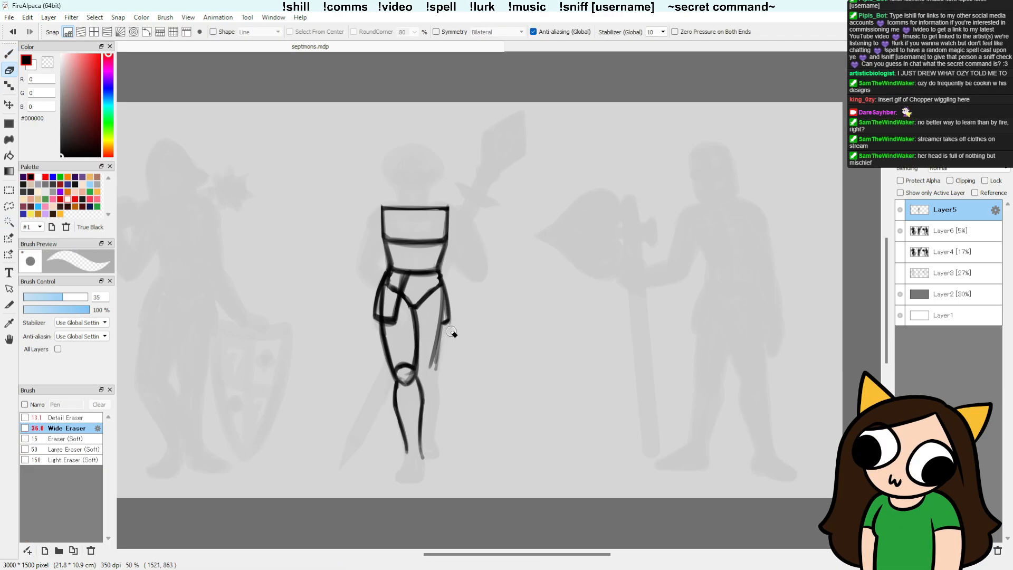
{"action": "key", "text": "b"}
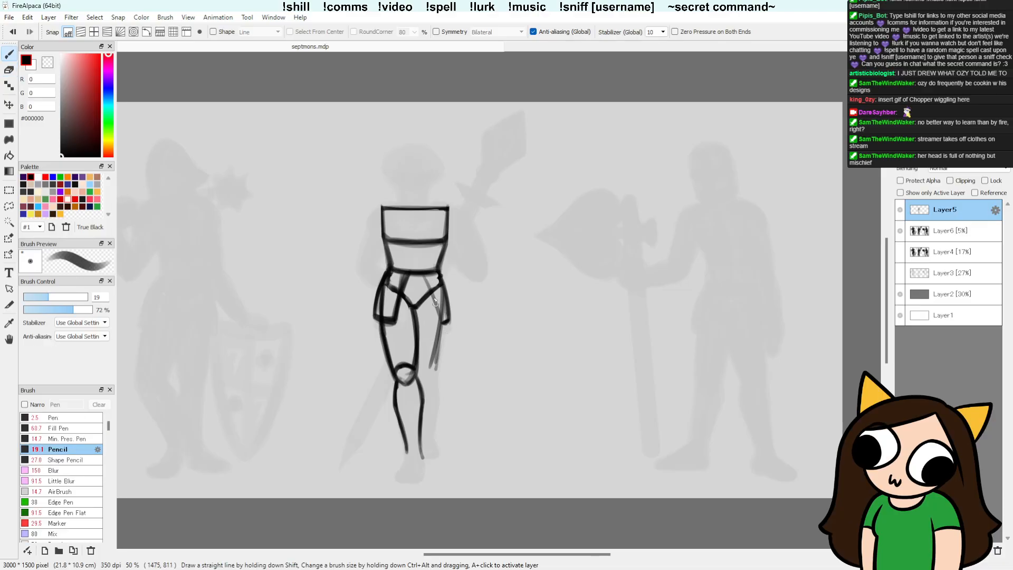
{"action": "left_click_drag", "start_coordinate": [421, 276], "coordinate": [433, 320]}
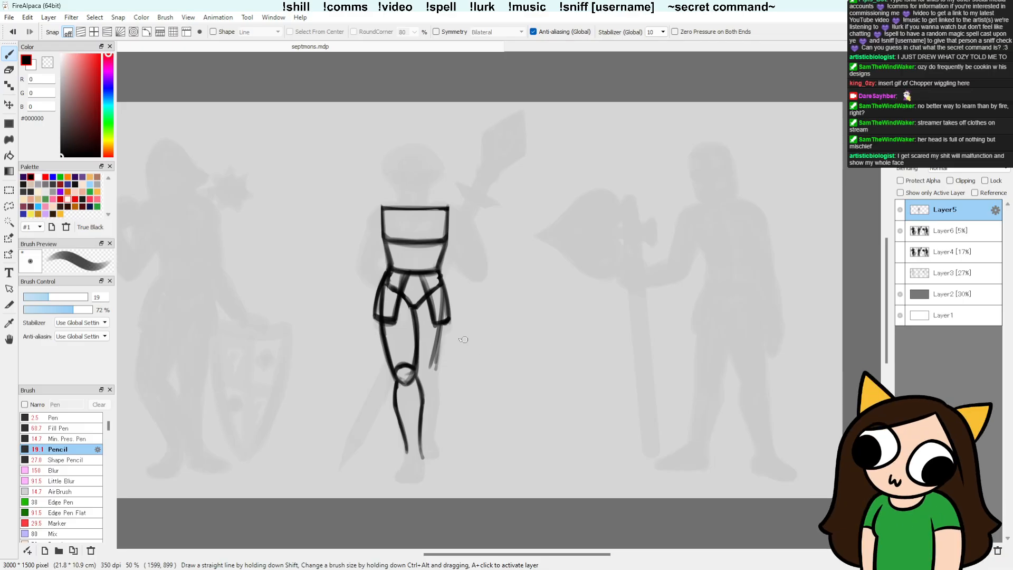
Step: Darken the outer edge of the hip plate over the back thigh and clean up the lines around its lower corner
{"action": "left_click_drag", "start_coordinate": [442, 280], "coordinate": [452, 319]}
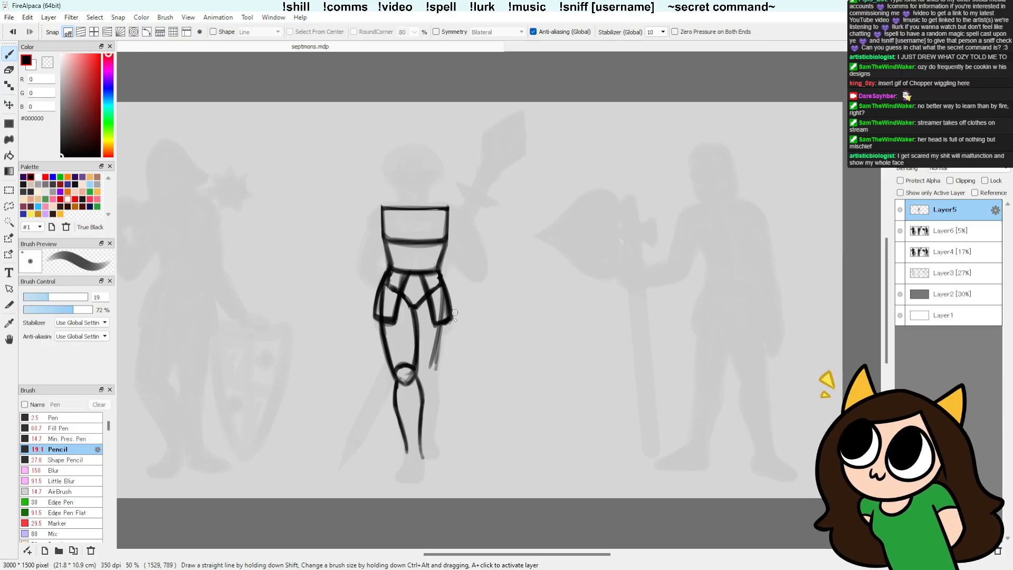
{"action": "key", "text": "e"}
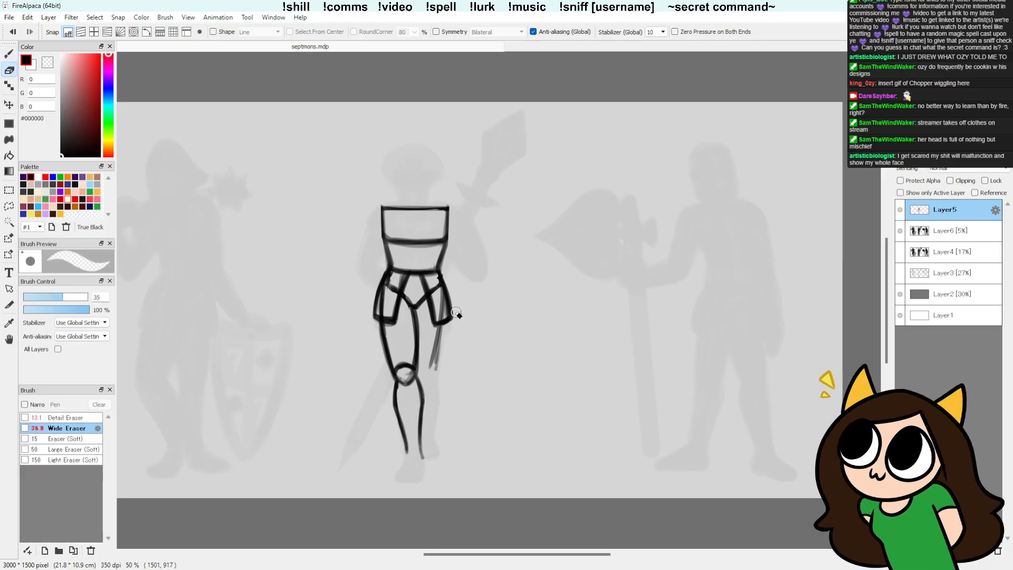
{"action": "key", "text": "b"}
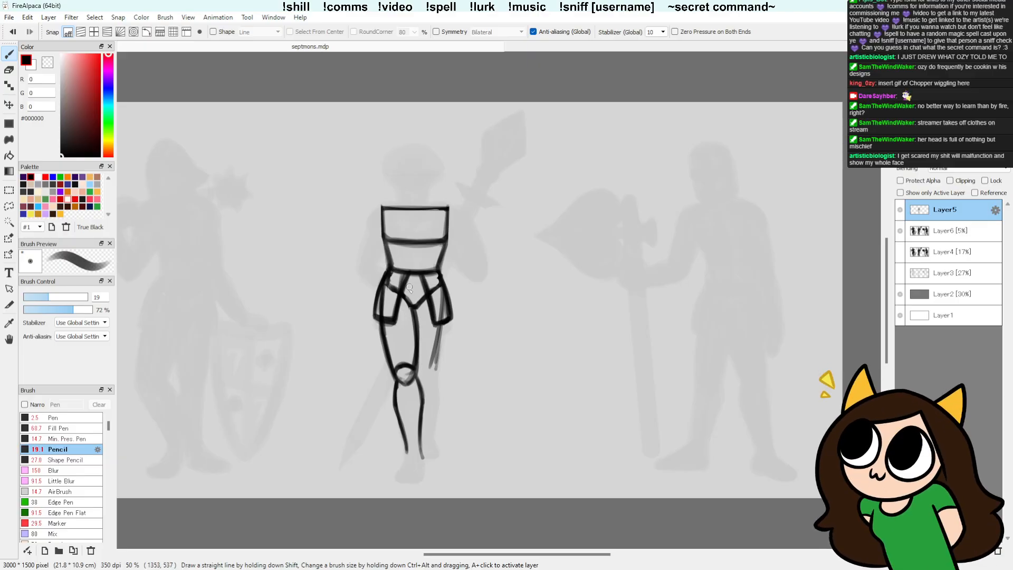
{"action": "key", "text": "e"}
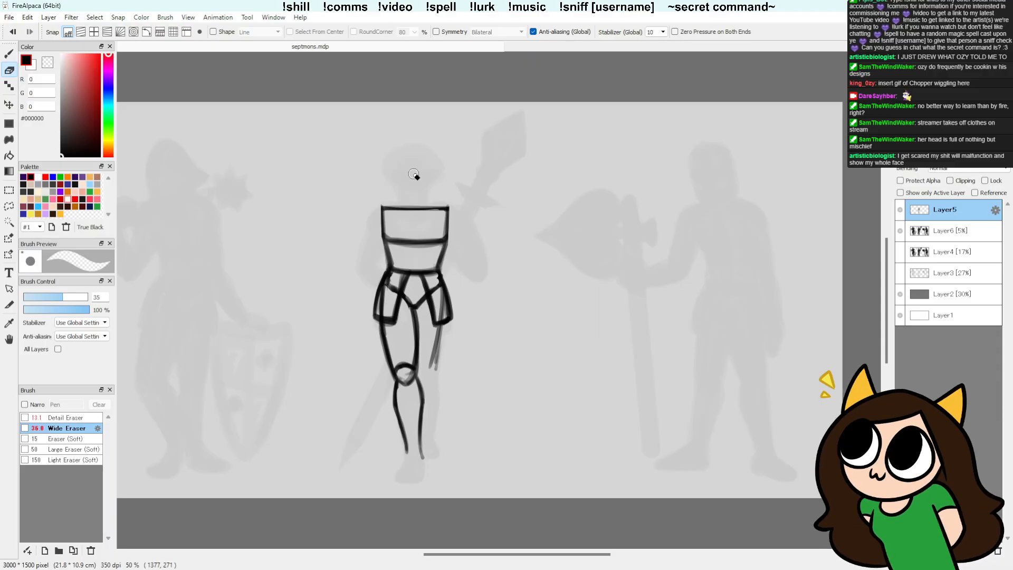
{"action": "key", "text": "b"}
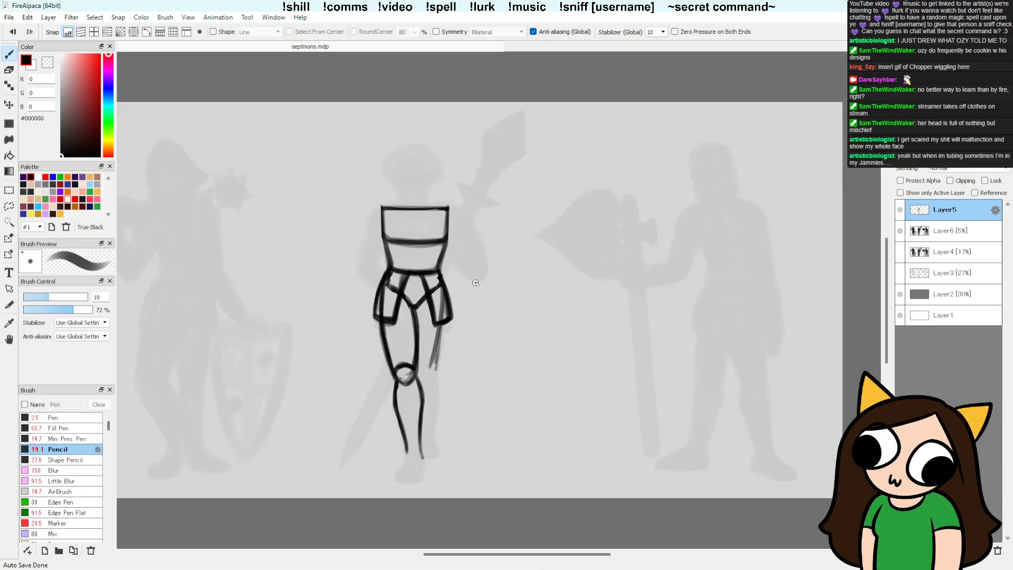
Step: Lasso the middle figure's chest and upper waist lines, shift them slightly upward, and deselect
{"action": "key", "text": "l"}
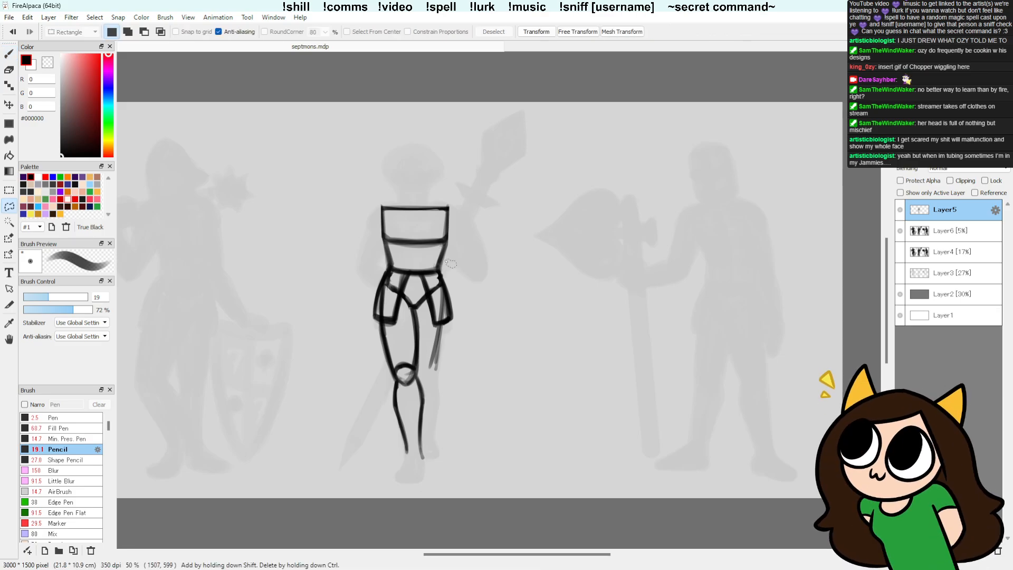
{"action": "mouse_move", "coordinate": [448, 275]}
{"action": "left_mouse_down"}
{"action": "mouse_move", "coordinate": [468, 230]}
{"action": "mouse_move", "coordinate": [451, 246]}
{"action": "left_mouse_up"}
{"action": "key", "text": "v"}
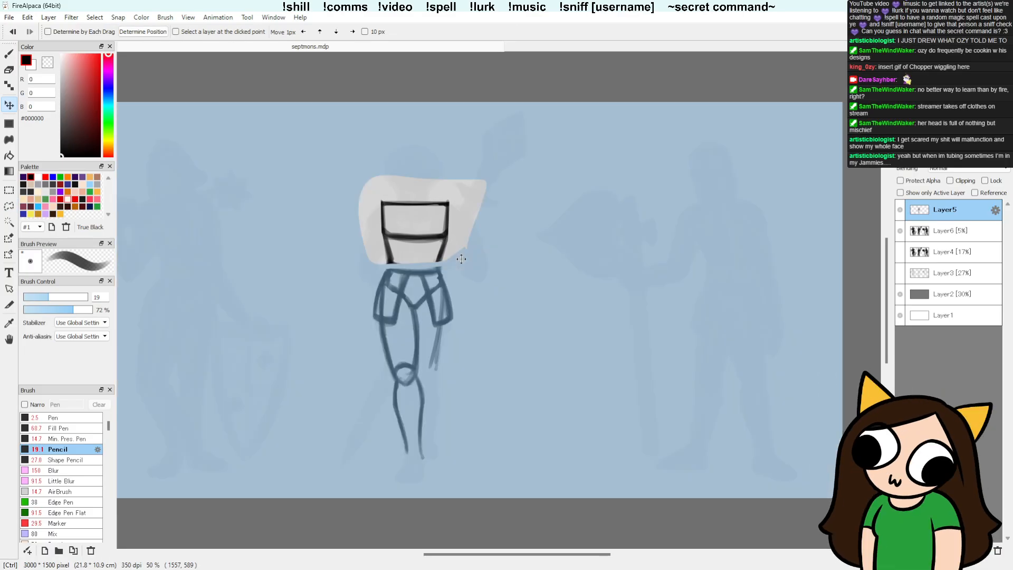
{"action": "key", "text": "ctrl+d"}
Step: Redraw the waist sides to join the belt line, erasing the leftover edges and thinning the front leg's inner thigh line
{"action": "key", "text": "b"}
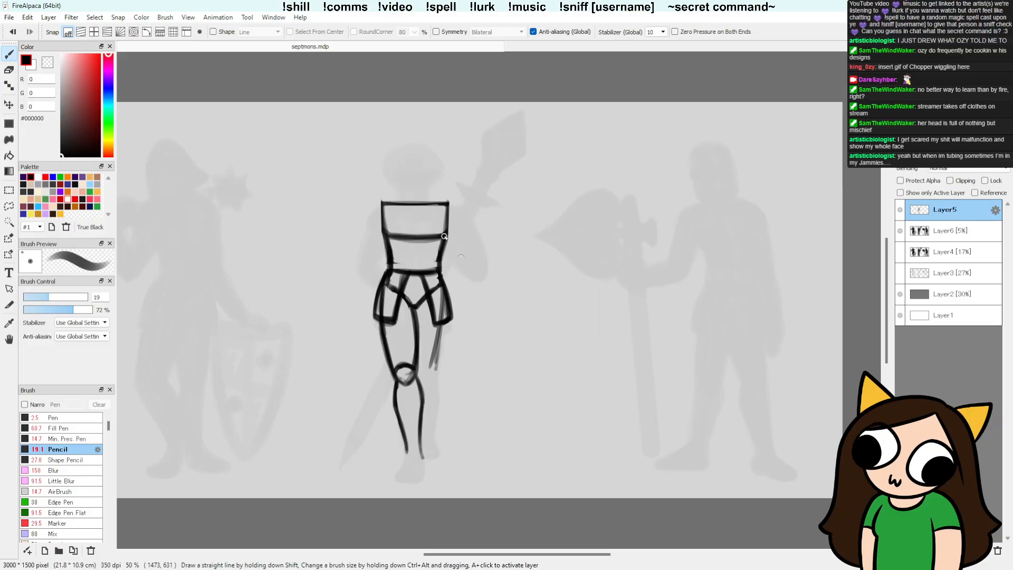
{"action": "key", "text": "e"}
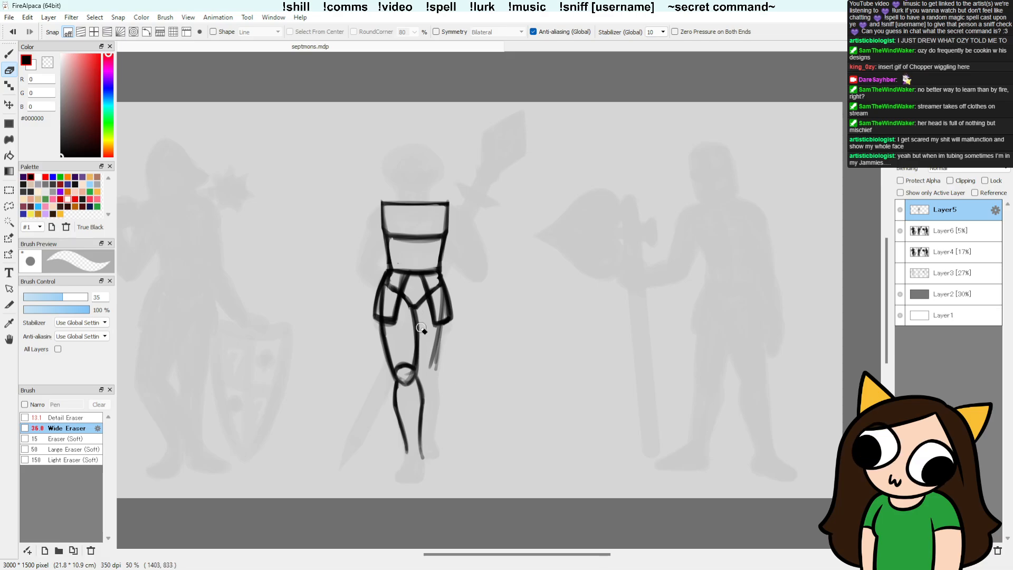
{"action": "key", "text": "b"}
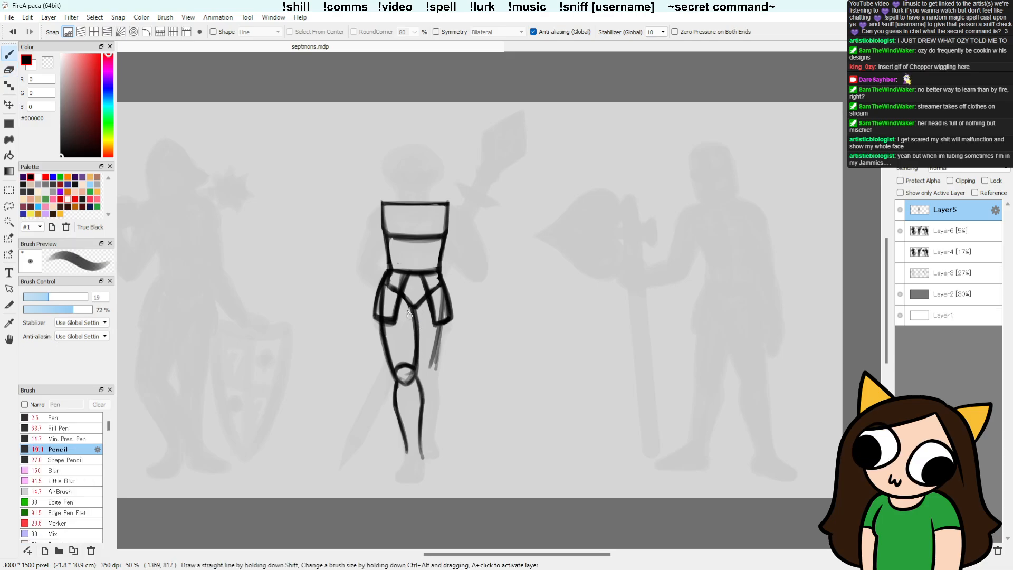
{"action": "key", "text": "e"}
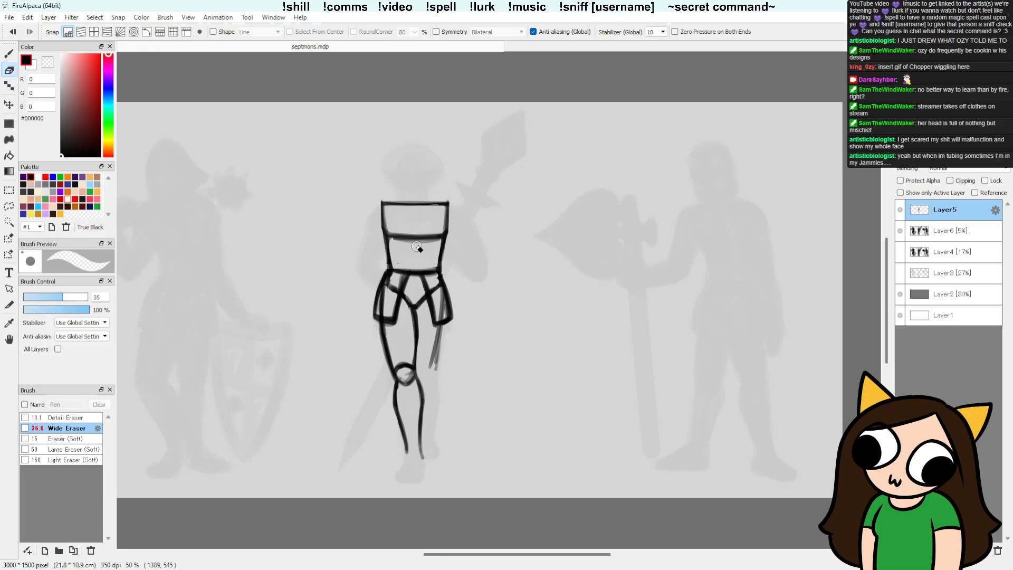
Step: Draw the back leg's outer line from under the hip plate past the knee to the lower shin, erasing the extra strokes
{"action": "key", "text": "b"}
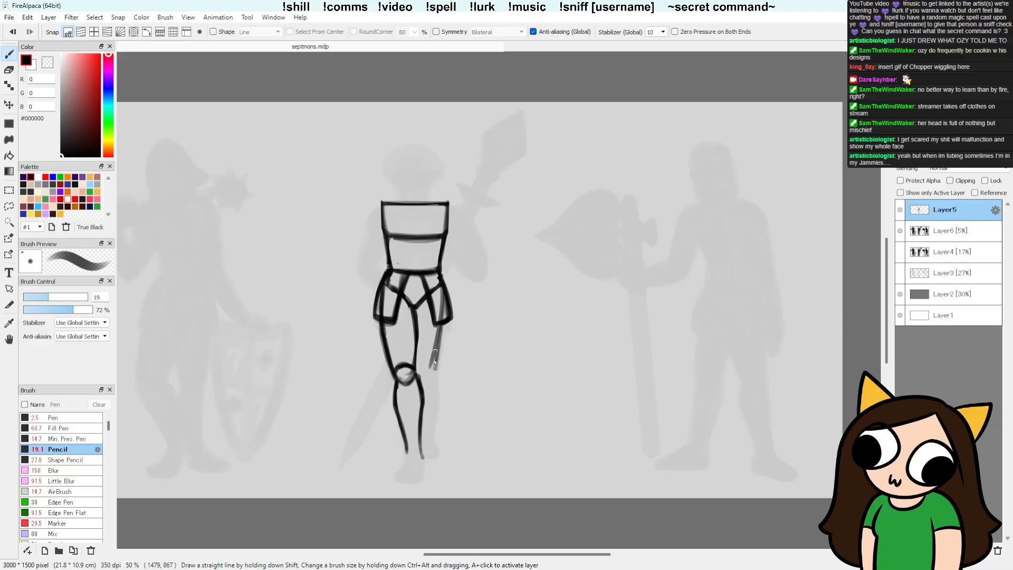
{"action": "mouse_move", "coordinate": [443, 319]}
{"action": "left_mouse_down"}
{"action": "mouse_move", "coordinate": [441, 291]}
{"action": "mouse_move", "coordinate": [432, 436]}
{"action": "left_mouse_up"}
{"action": "left_click_drag", "start_coordinate": [438, 398], "coordinate": [432, 437]}
{"action": "left_click_drag", "start_coordinate": [436, 388], "coordinate": [432, 369]}
{"action": "key", "text": "e"}
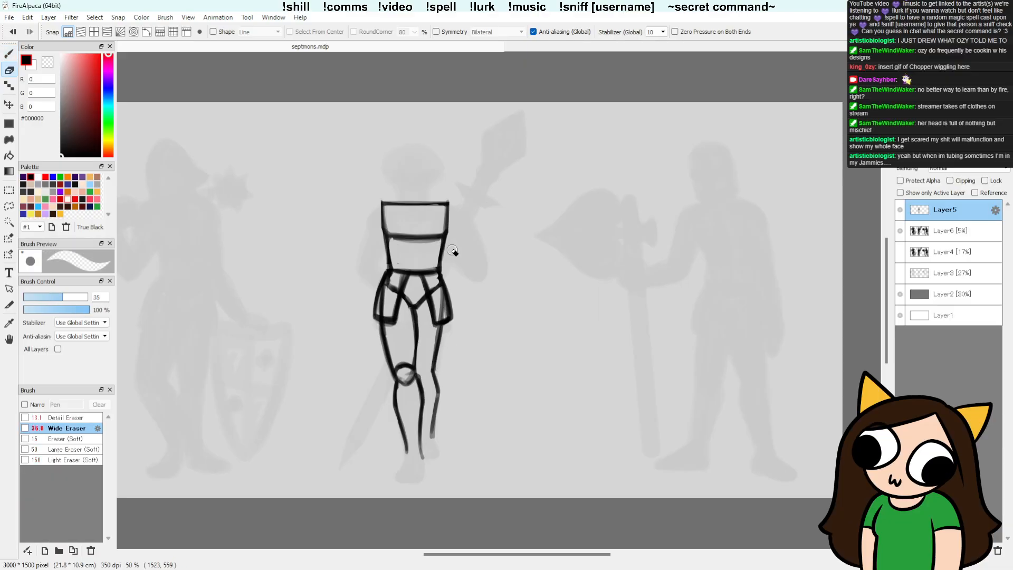
Step: Draw a low peaked shoulder line above the chest plate and a slanted upper-arm line beside the torso
{"action": "key", "text": "b"}
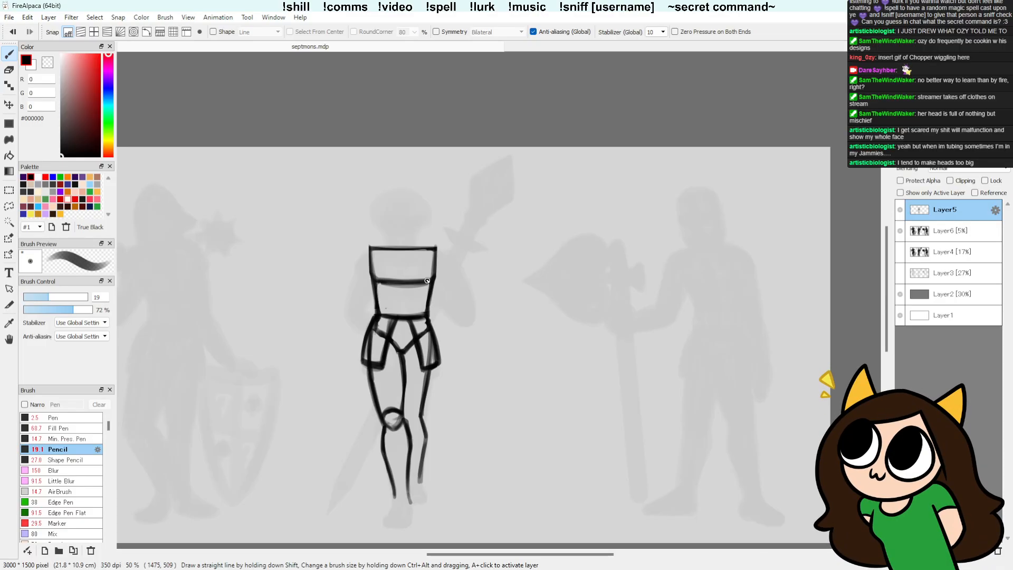
{"action": "left_click_drag", "start_coordinate": [495, 444], "coordinate": [500, 411]}
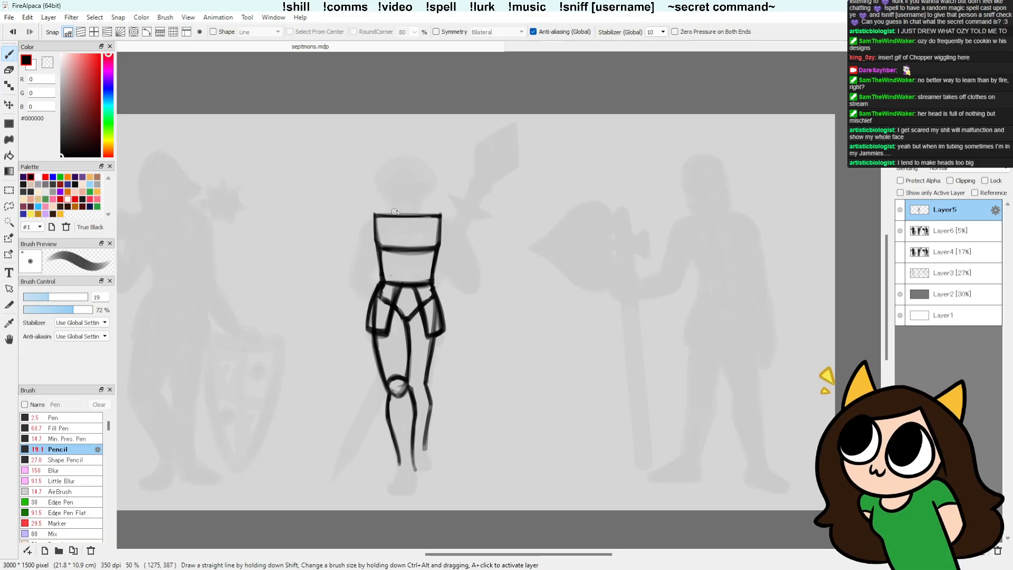
{"action": "mouse_move", "coordinate": [405, 206]}
{"action": "left_mouse_down"}
{"action": "mouse_move", "coordinate": [375, 217]}
{"action": "mouse_move", "coordinate": [435, 213]}
{"action": "left_mouse_up"}
{"action": "left_click_drag", "start_coordinate": [404, 208], "coordinate": [440, 216]}
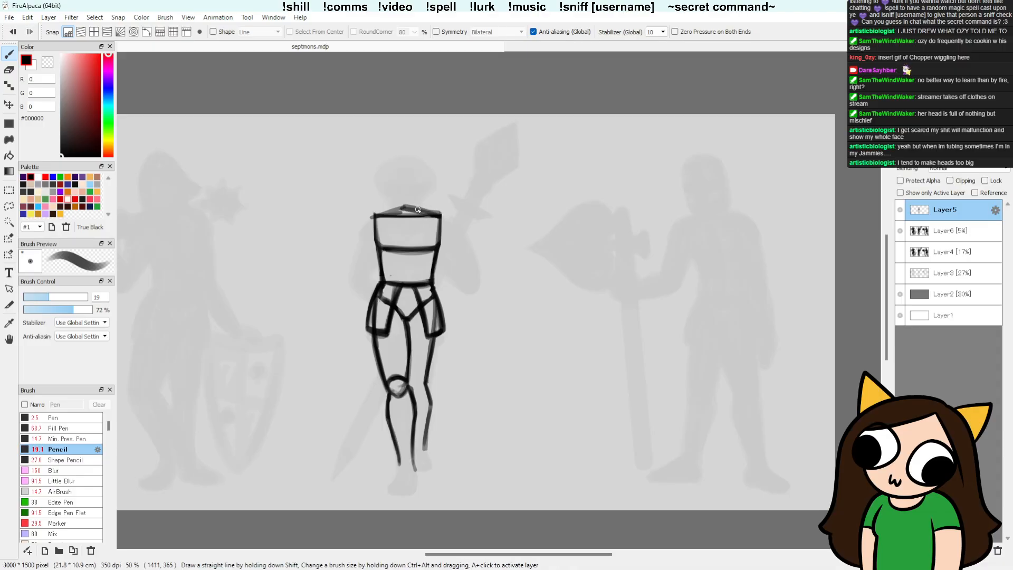
{"action": "left_click_drag", "start_coordinate": [378, 221], "coordinate": [411, 207]}
{"action": "left_click_drag", "start_coordinate": [384, 215], "coordinate": [361, 290]}
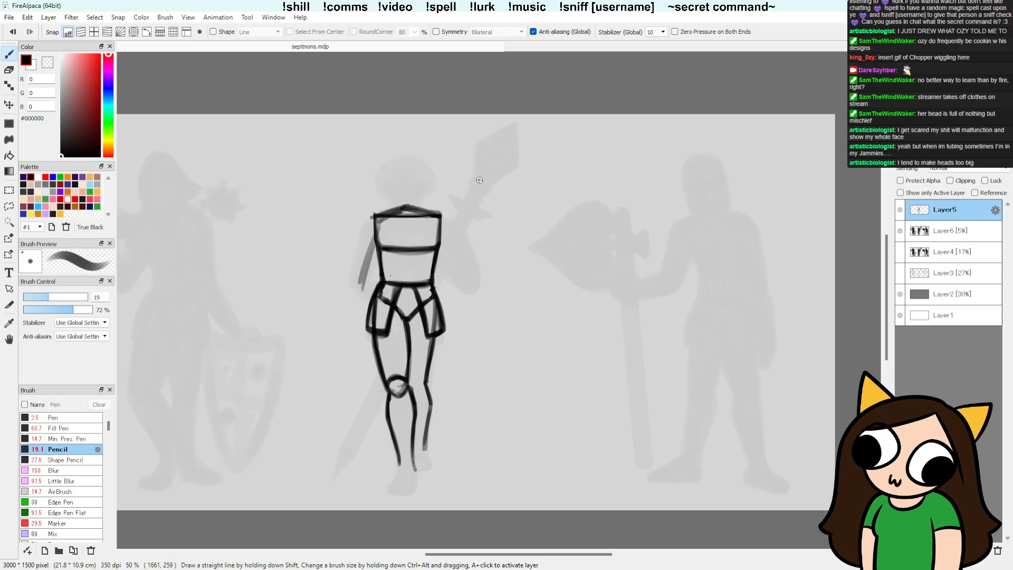
Step: Draw a straight spear shaft diagonally across the figure with a tapered lower end and a diamond-shaped spearhead over the silhouette's weapon
{"action": "left_click", "coordinate": [333, 482], "text": "shift"}
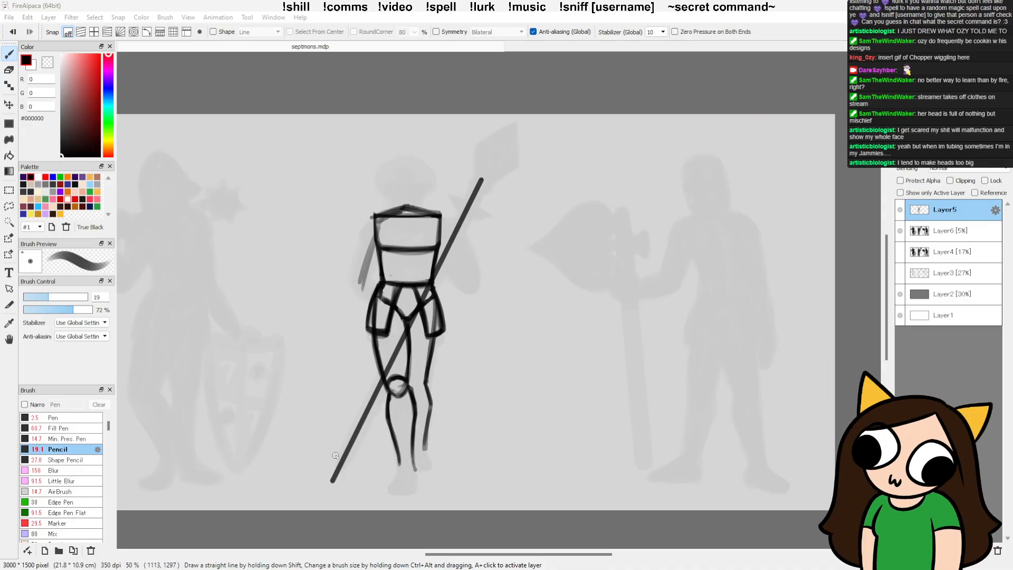
{"action": "key", "text": "e"}
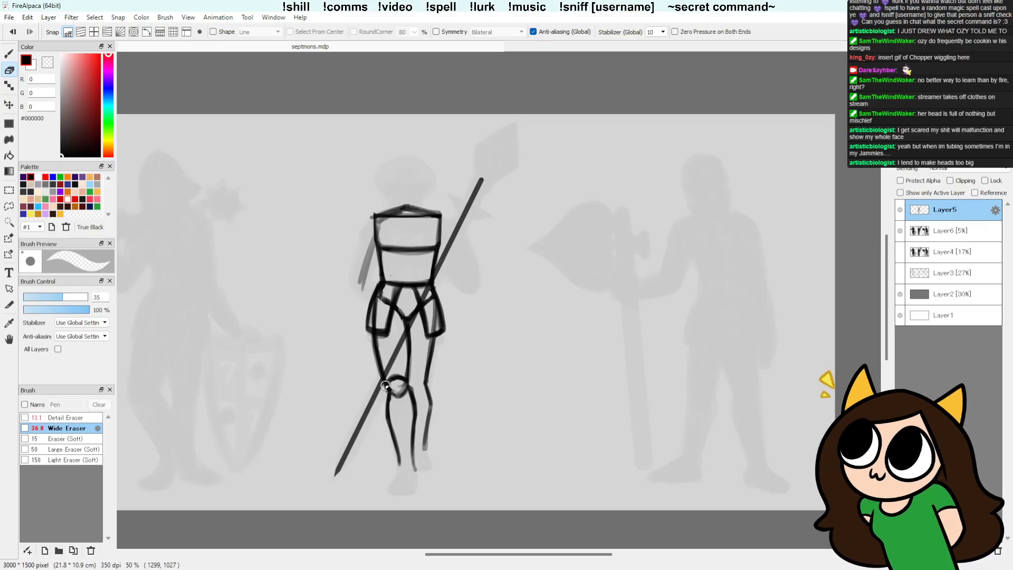
{"action": "key", "text": "b"}
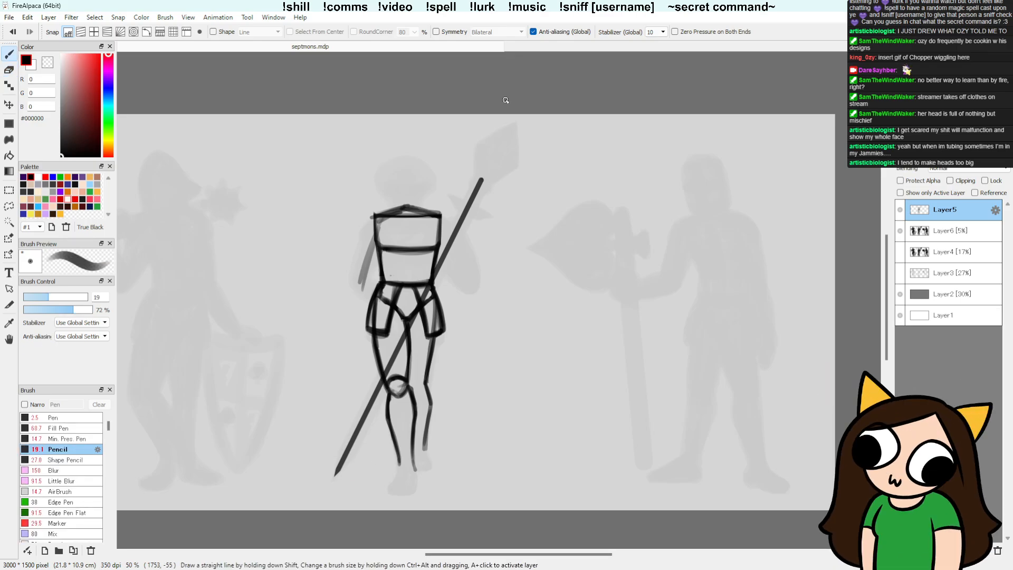
{"action": "mouse_move", "coordinate": [481, 181]}
{"action": "left_mouse_down"}
{"action": "mouse_move", "coordinate": [480, 146]}
{"action": "mouse_move", "coordinate": [479, 165]}
{"action": "mouse_move", "coordinate": [511, 127]}
{"action": "mouse_move", "coordinate": [482, 180]}
{"action": "left_mouse_up"}
{"action": "left_click_drag", "start_coordinate": [512, 128], "coordinate": [484, 180]}
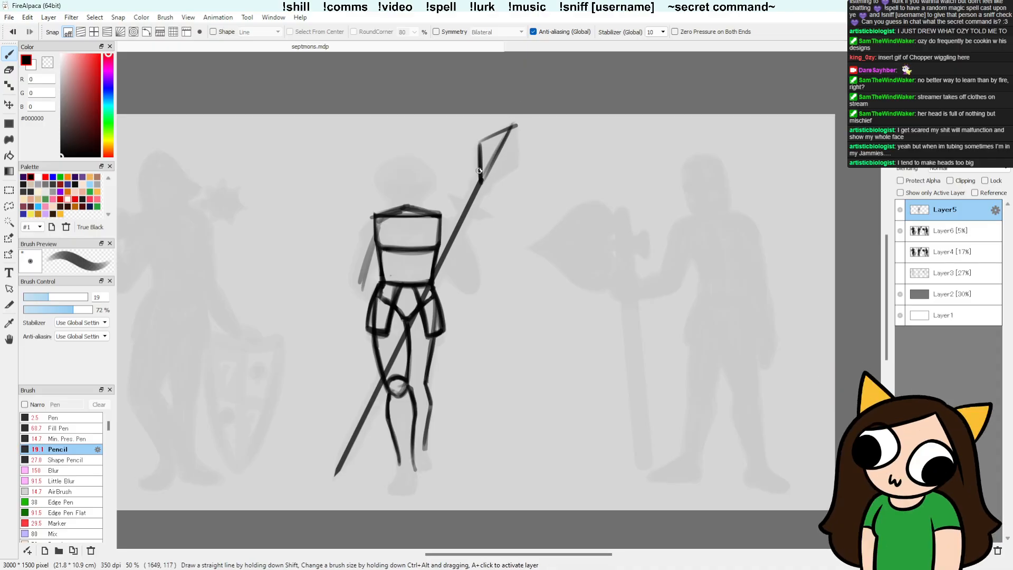
{"action": "mouse_move", "coordinate": [479, 144]}
{"action": "left_mouse_down"}
{"action": "mouse_move", "coordinate": [515, 124]}
{"action": "mouse_move", "coordinate": [518, 164]}
{"action": "mouse_move", "coordinate": [479, 183]}
{"action": "left_mouse_up"}
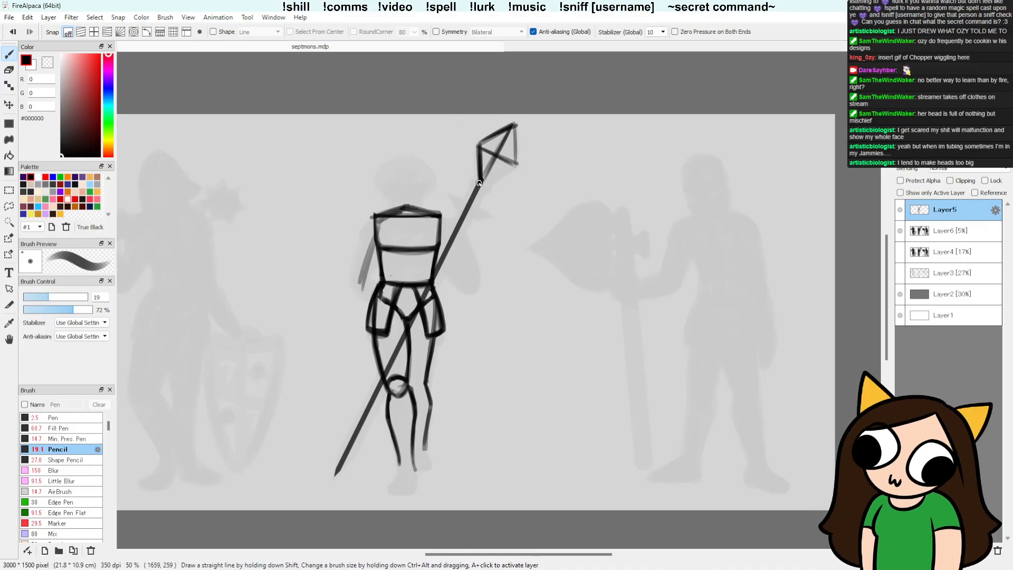
{"action": "mouse_move", "coordinate": [514, 123]}
{"action": "left_mouse_down"}
{"action": "mouse_move", "coordinate": [518, 164]}
{"action": "mouse_move", "coordinate": [478, 184]}
{"action": "mouse_move", "coordinate": [517, 162]}
{"action": "left_mouse_up"}
{"action": "left_click_drag", "start_coordinate": [515, 123], "coordinate": [516, 160]}
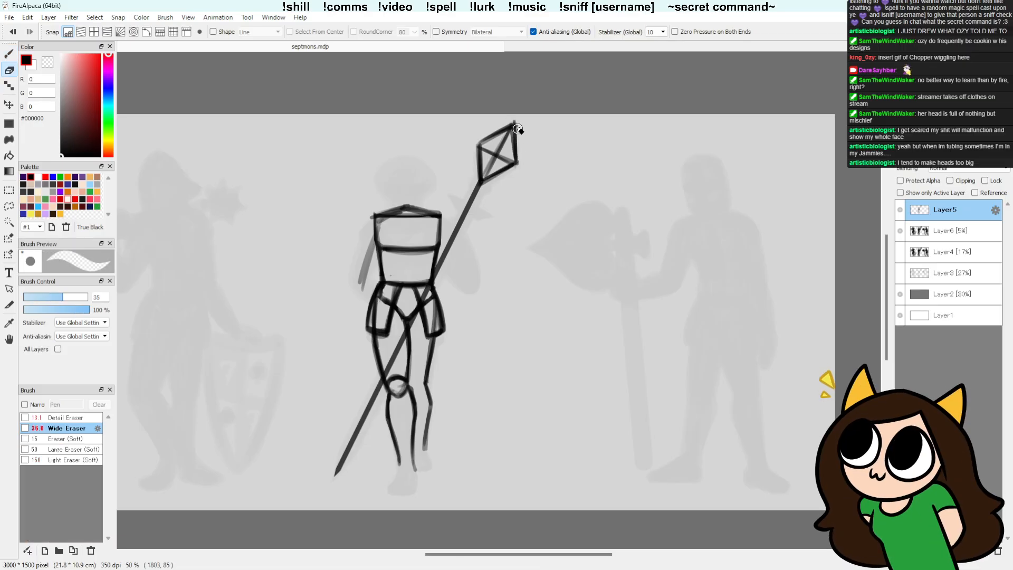
{"action": "key", "text": "e"}
Step: Draw a narrow crossguard with trimmed ends across the shaft below the spearhead, and darken the spearhead's centre line
{"action": "key", "text": "b"}
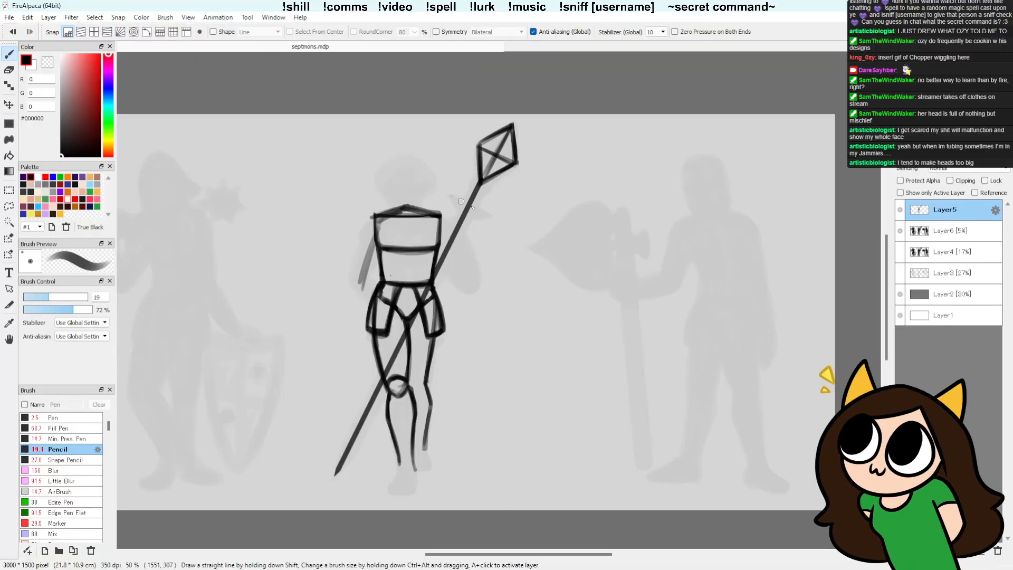
{"action": "mouse_move", "coordinate": [453, 197]}
{"action": "left_mouse_down"}
{"action": "mouse_move", "coordinate": [491, 214]}
{"action": "mouse_move", "coordinate": [459, 208]}
{"action": "mouse_move", "coordinate": [477, 216]}
{"action": "left_mouse_up"}
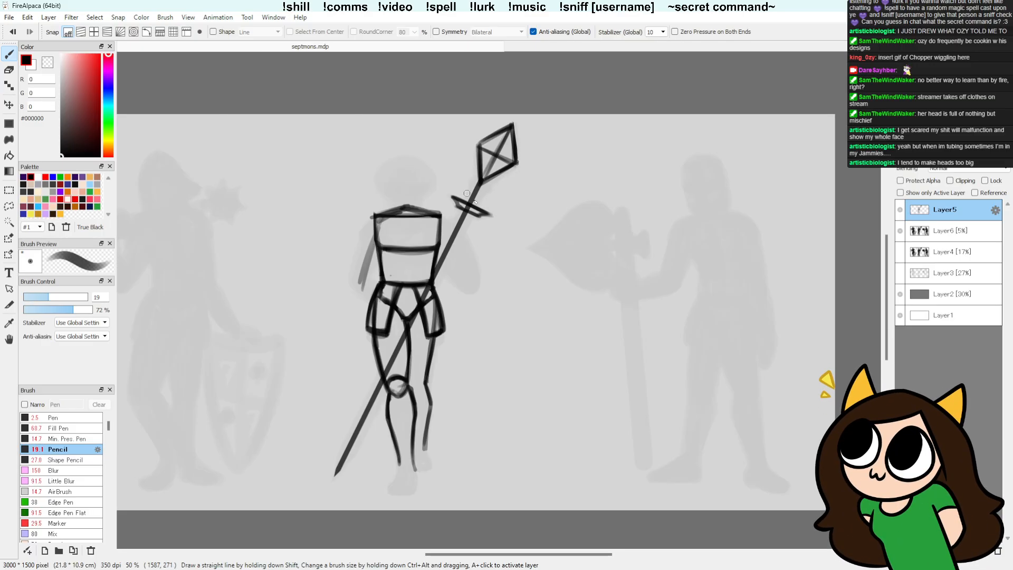
{"action": "key", "text": "e"}
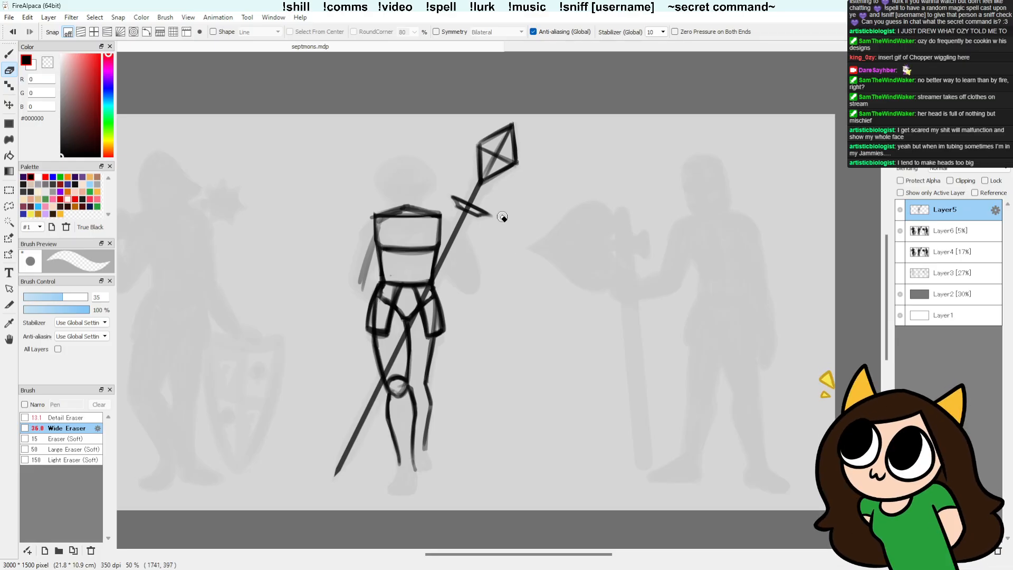
{"action": "key", "text": "b"}
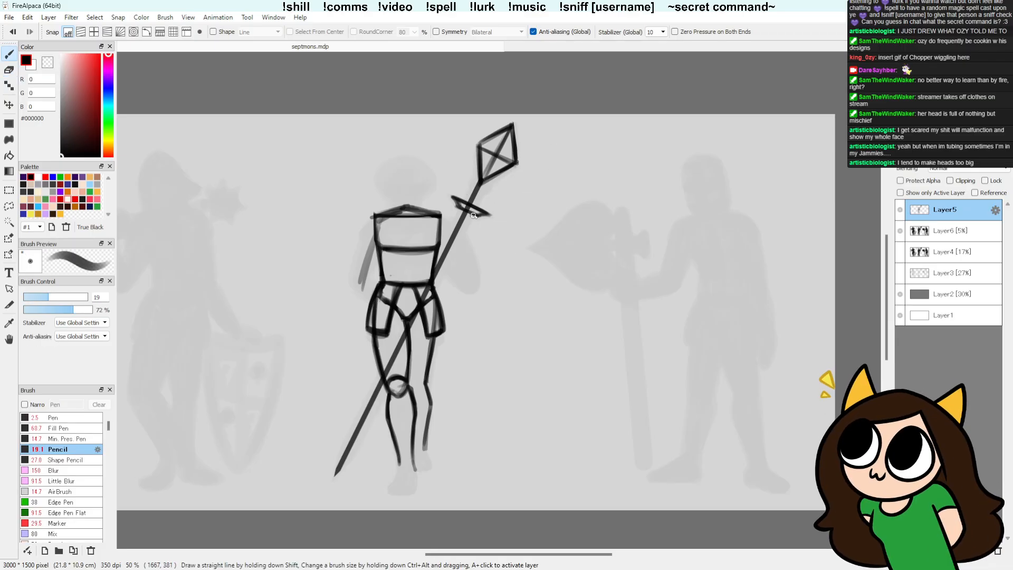
{"action": "key", "text": "e"}
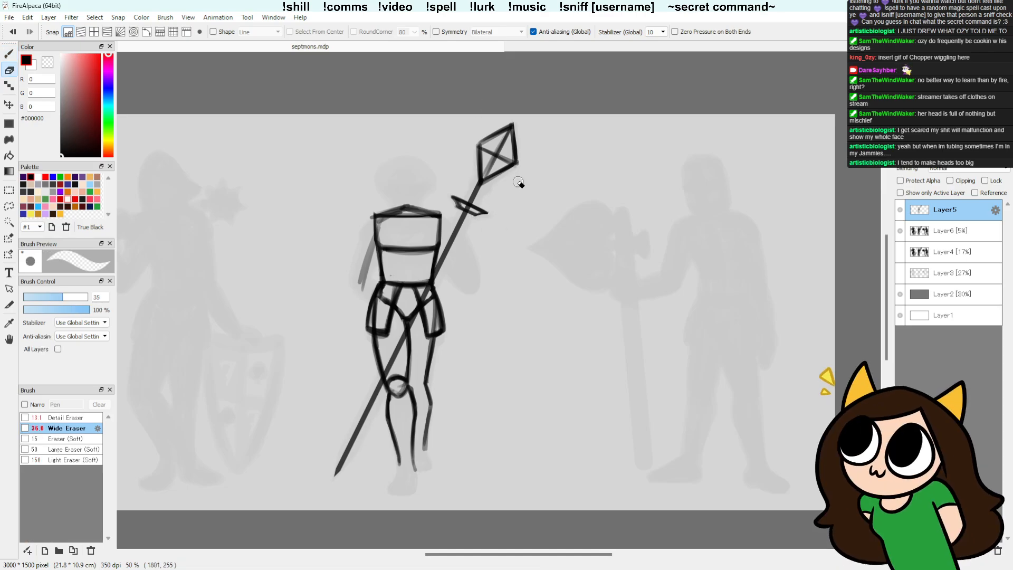
{"action": "key", "text": "b"}
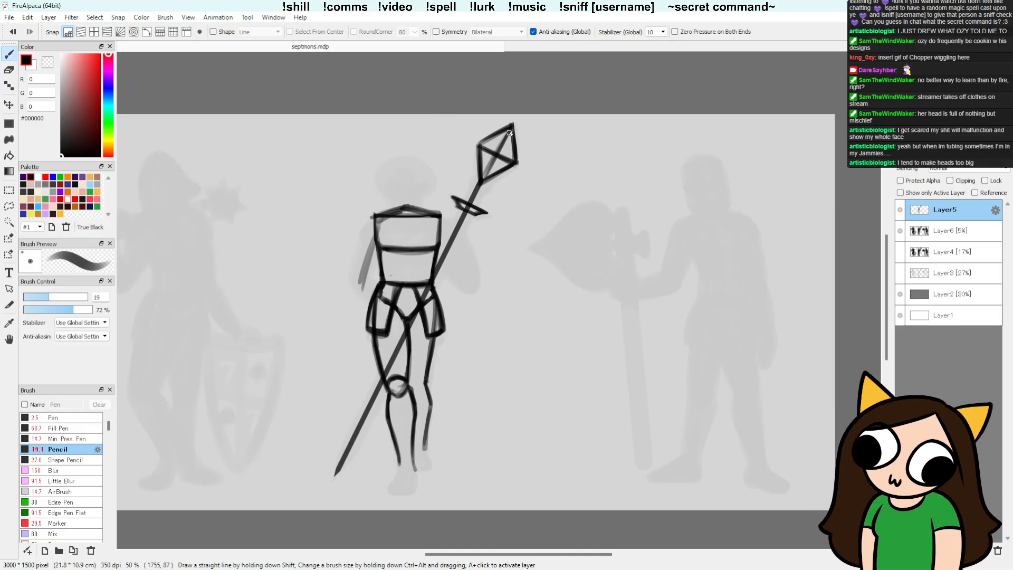
{"action": "left_click_drag", "start_coordinate": [498, 157], "coordinate": [484, 178]}
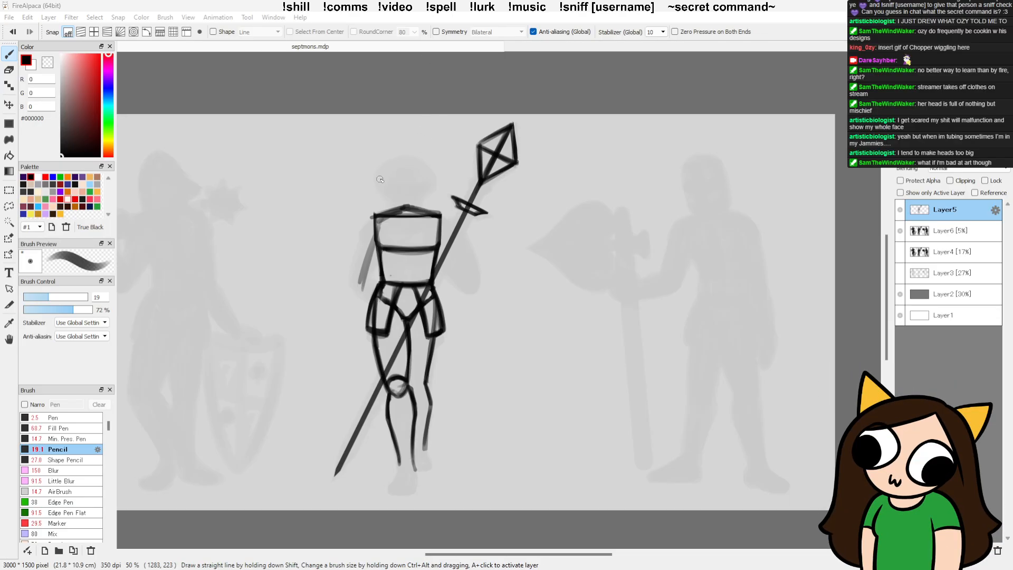
Step: Sketch a vertical centre line rising from the shoulder peak and a wide oval around it for the head
{"action": "mouse_move", "coordinate": [406, 152]}
{"action": "left_mouse_down"}
{"action": "mouse_move", "coordinate": [405, 218]}
{"action": "mouse_move", "coordinate": [406, 207]}
{"action": "left_mouse_up"}
{"action": "key", "text": "ctrl+z"}
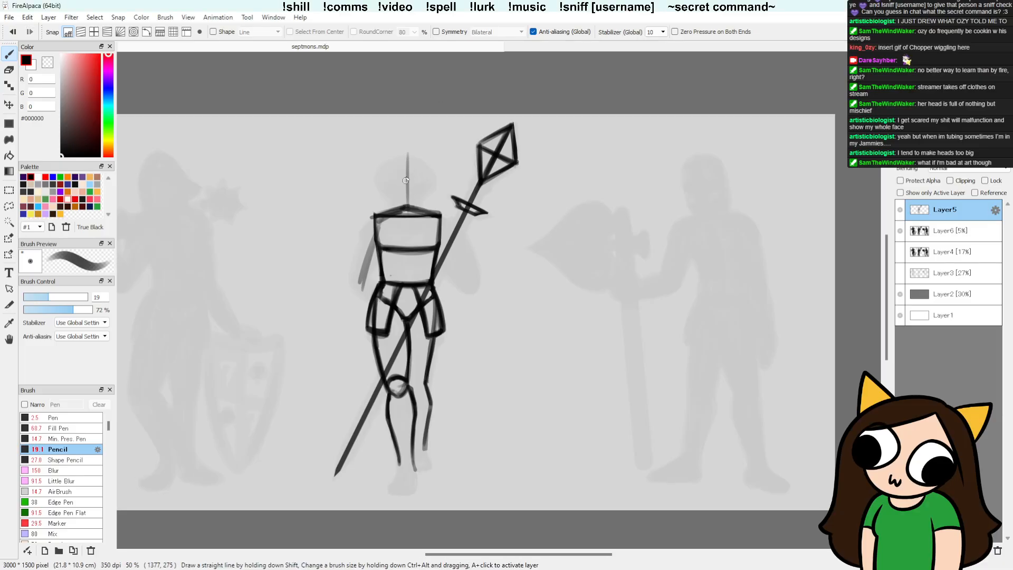
{"action": "left_click_drag", "start_coordinate": [406, 152], "coordinate": [408, 205]}
{"action": "mouse_move", "coordinate": [409, 157]}
{"action": "left_mouse_down"}
{"action": "mouse_move", "coordinate": [430, 181]}
{"action": "mouse_move", "coordinate": [388, 193]}
{"action": "mouse_move", "coordinate": [376, 174]}
{"action": "mouse_move", "coordinate": [401, 158]}
{"action": "mouse_move", "coordinate": [436, 165]}
{"action": "mouse_move", "coordinate": [382, 181]}
{"action": "mouse_move", "coordinate": [418, 163]}
{"action": "mouse_move", "coordinate": [380, 173]}
{"action": "mouse_move", "coordinate": [383, 162]}
{"action": "mouse_move", "coordinate": [375, 178]}
{"action": "mouse_move", "coordinate": [423, 162]}
{"action": "mouse_move", "coordinate": [425, 183]}
{"action": "mouse_move", "coordinate": [402, 159]}
{"action": "mouse_move", "coordinate": [434, 173]}
{"action": "left_mouse_up"}
{"action": "key", "text": "ctrl+z"}
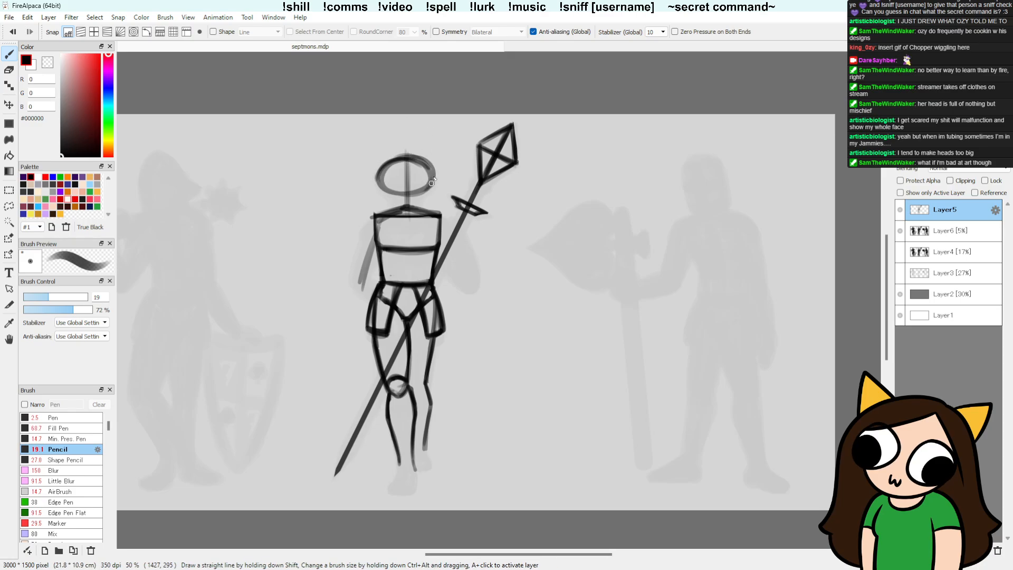
Step: Darken the head oval's outline and erase the upper end of the vertical centre line
{"action": "key", "text": "e"}
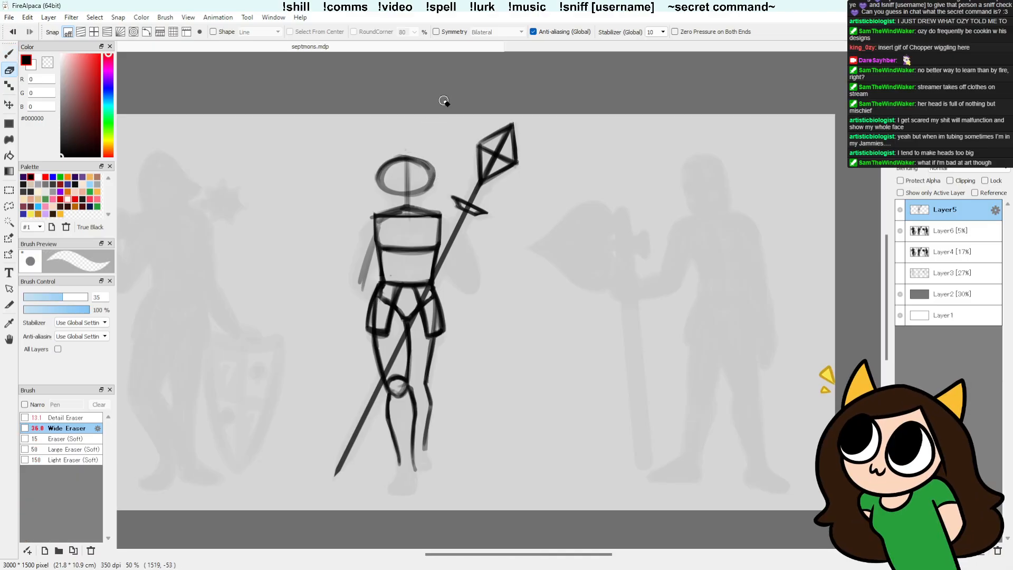
{"action": "key", "text": "b"}
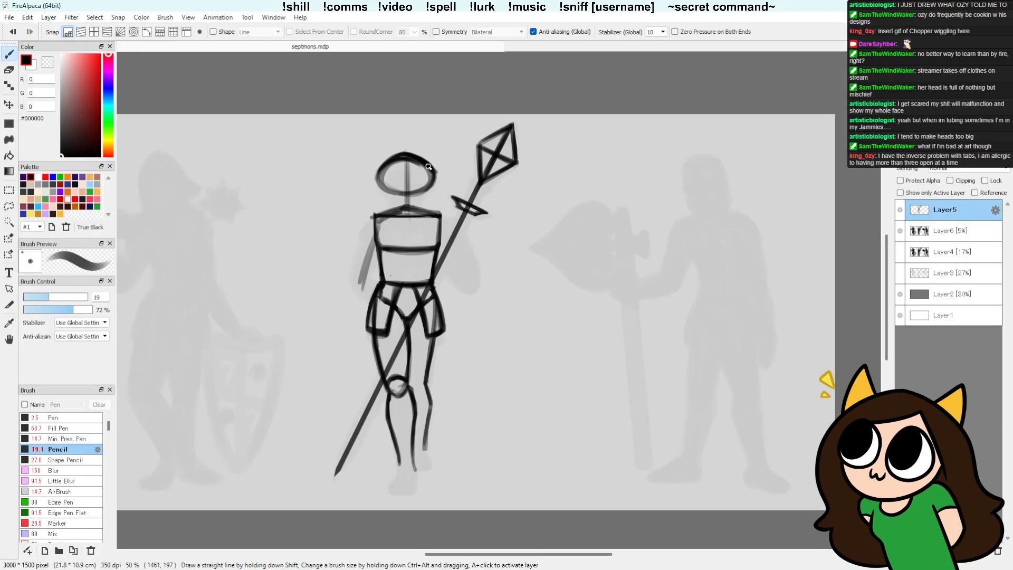
{"action": "key", "text": "e"}
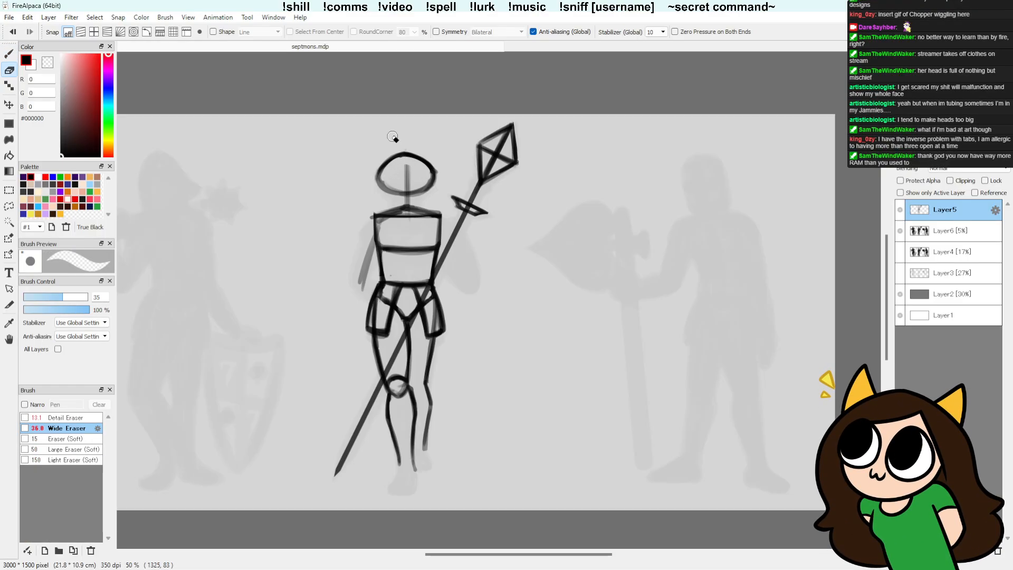
Step: Pencil a curved horizontal line across the middle figure's lower torso and a short neckline just below the shoulder line
{"action": "key", "text": "b"}
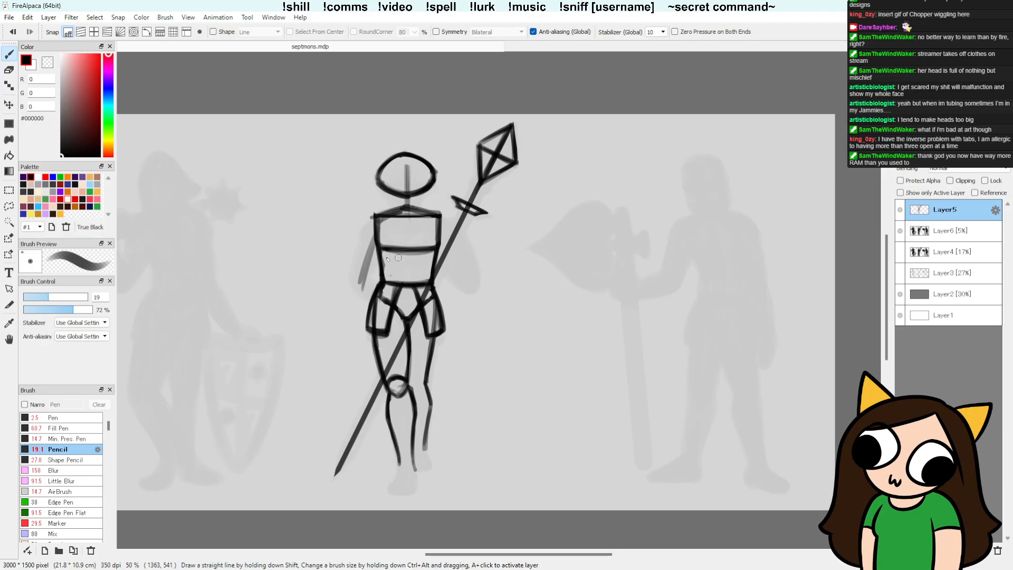
{"action": "left_click_drag", "start_coordinate": [384, 270], "coordinate": [431, 270]}
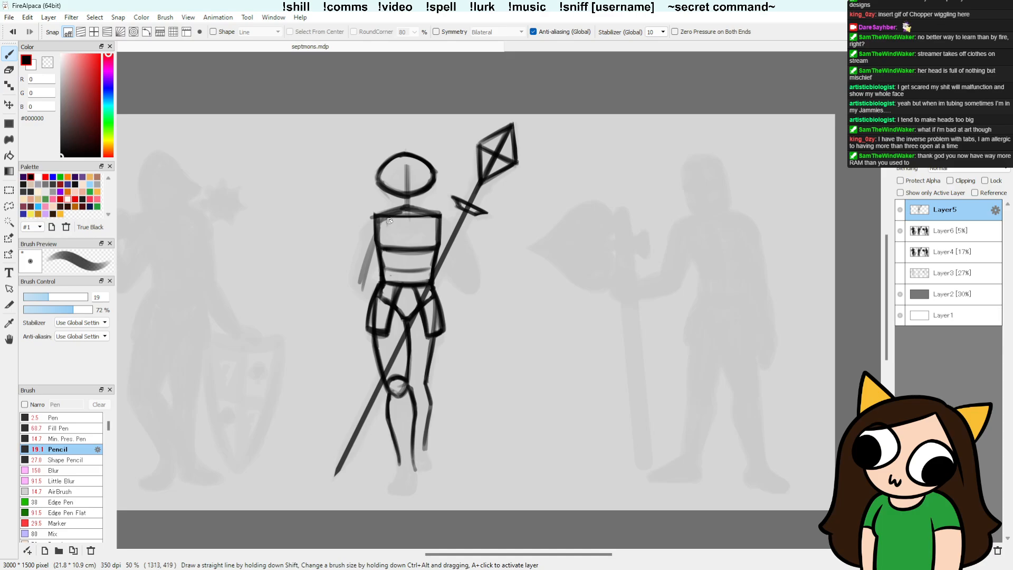
{"action": "left_click_drag", "start_coordinate": [388, 226], "coordinate": [428, 228]}
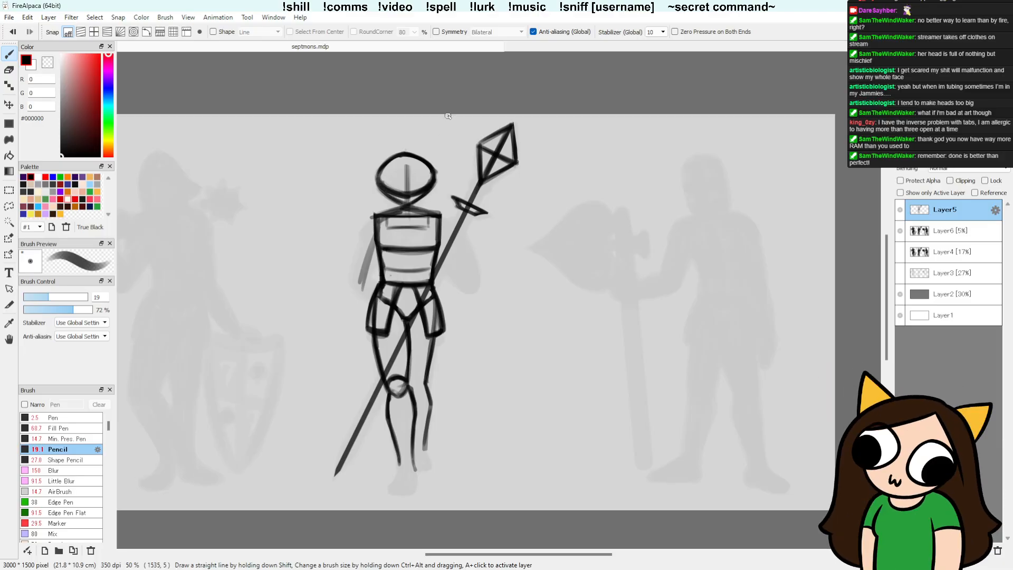
Step: Sketch converging jaw lines from both sides of the head oval down to the neck, and reinforce the oval's upper right edge
{"action": "left_click_drag", "start_coordinate": [381, 188], "coordinate": [392, 213]}
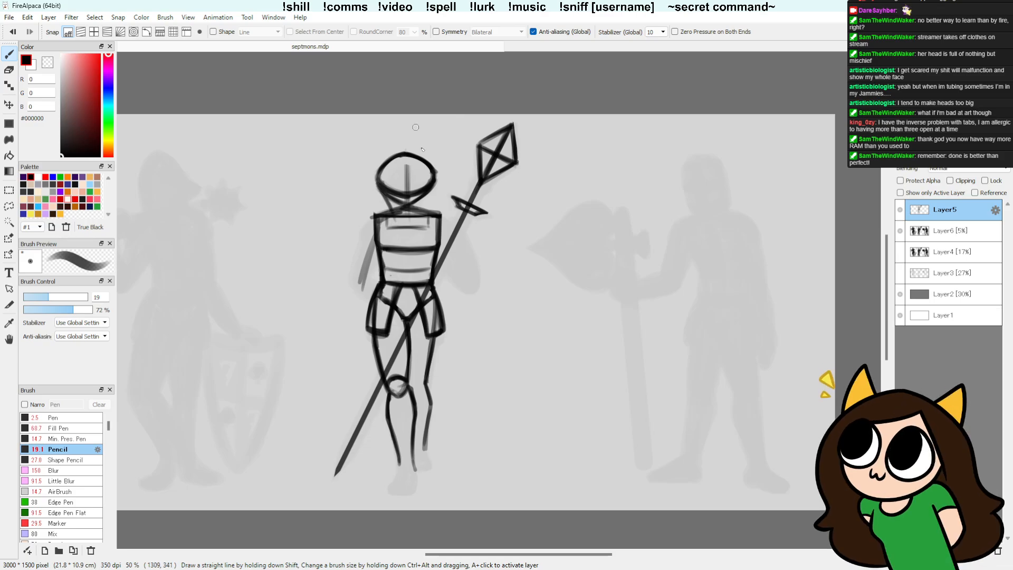
{"action": "left_click_drag", "start_coordinate": [432, 187], "coordinate": [419, 216]}
{"action": "left_click_drag", "start_coordinate": [432, 185], "coordinate": [427, 200]}
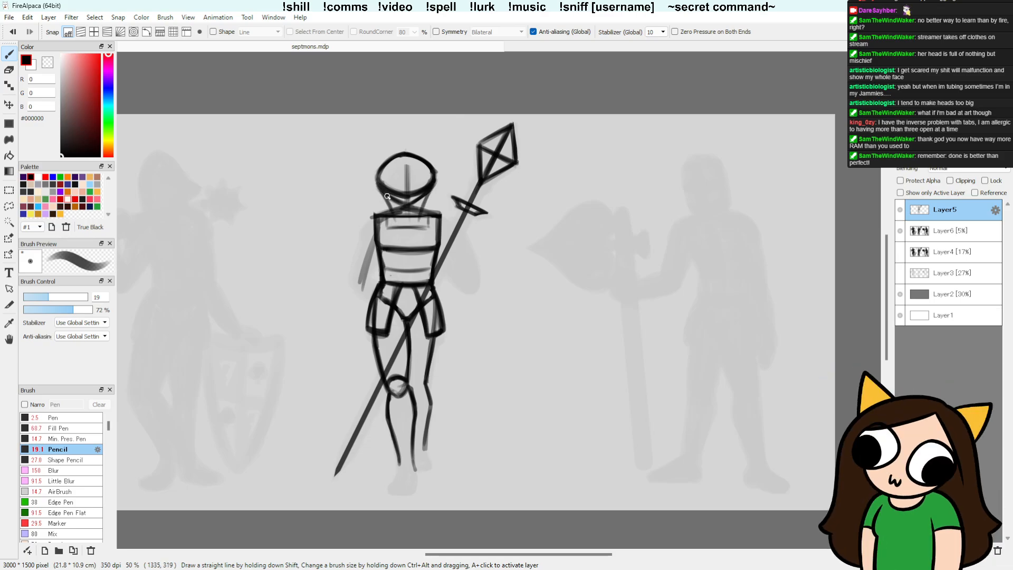
{"action": "left_click_drag", "start_coordinate": [377, 180], "coordinate": [389, 204]}
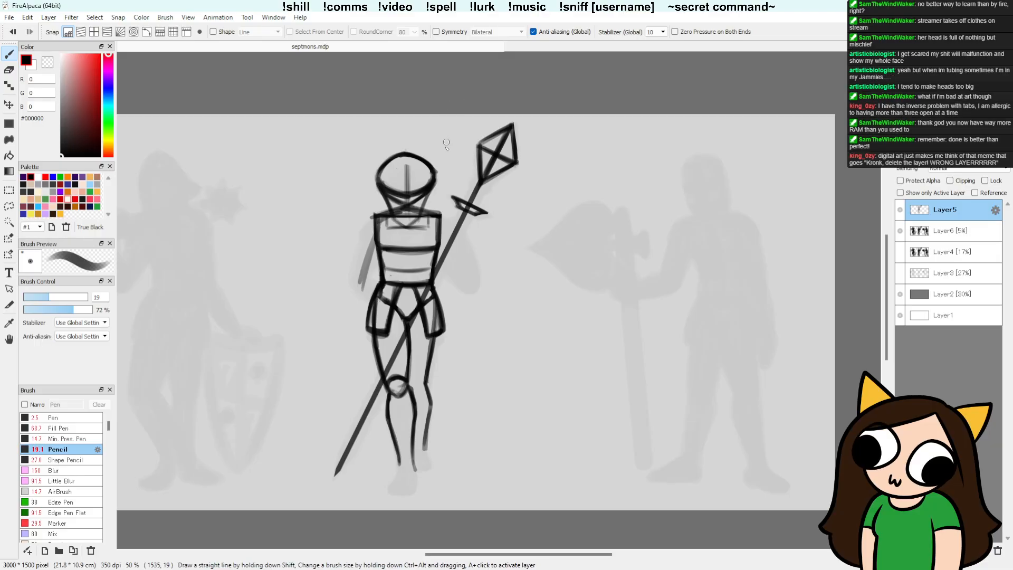
{"action": "left_click_drag", "start_coordinate": [408, 153], "coordinate": [435, 168]}
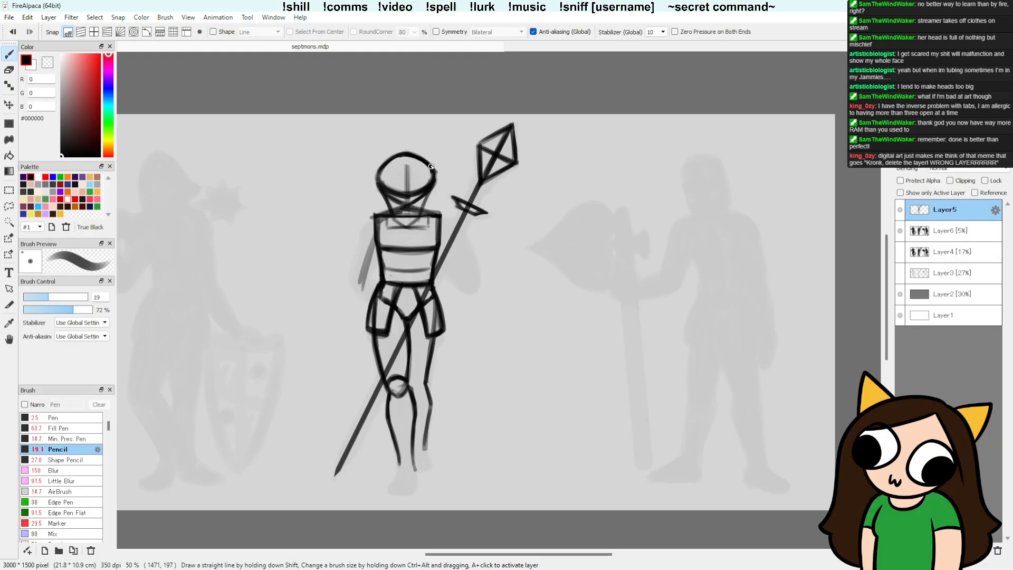
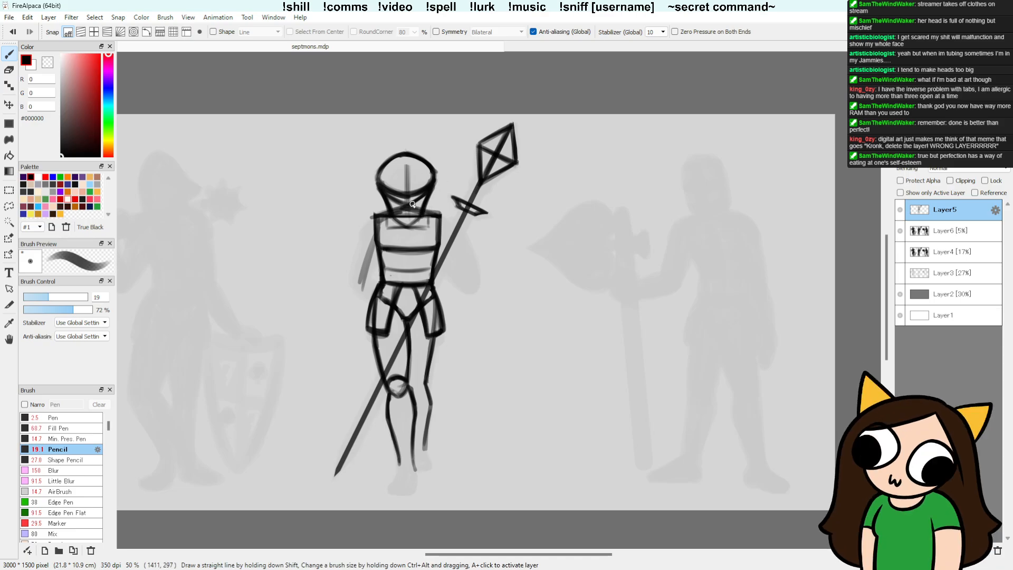
{"action": "key", "text": "e"}
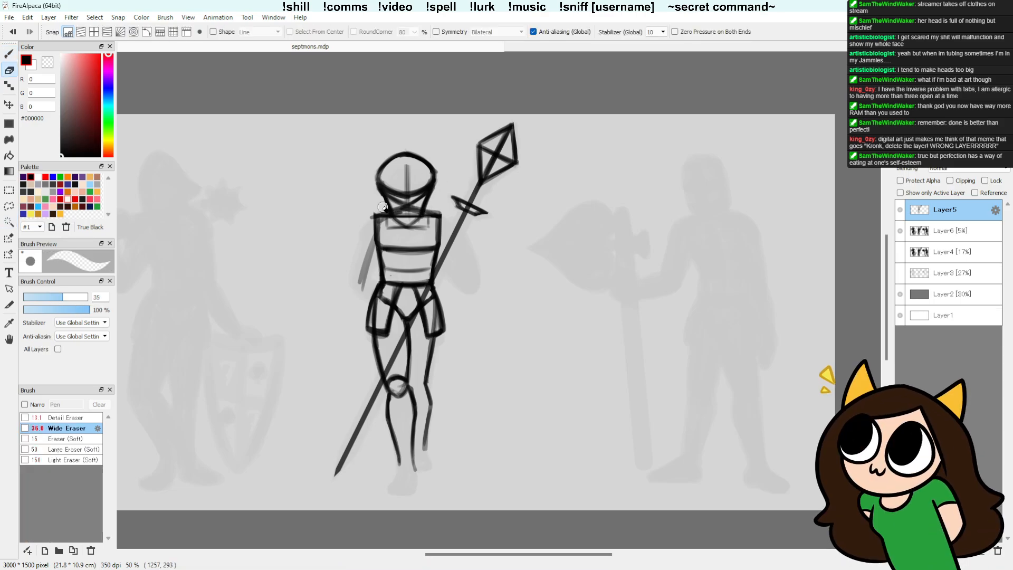
{"action": "key", "text": "ctrl+z"}
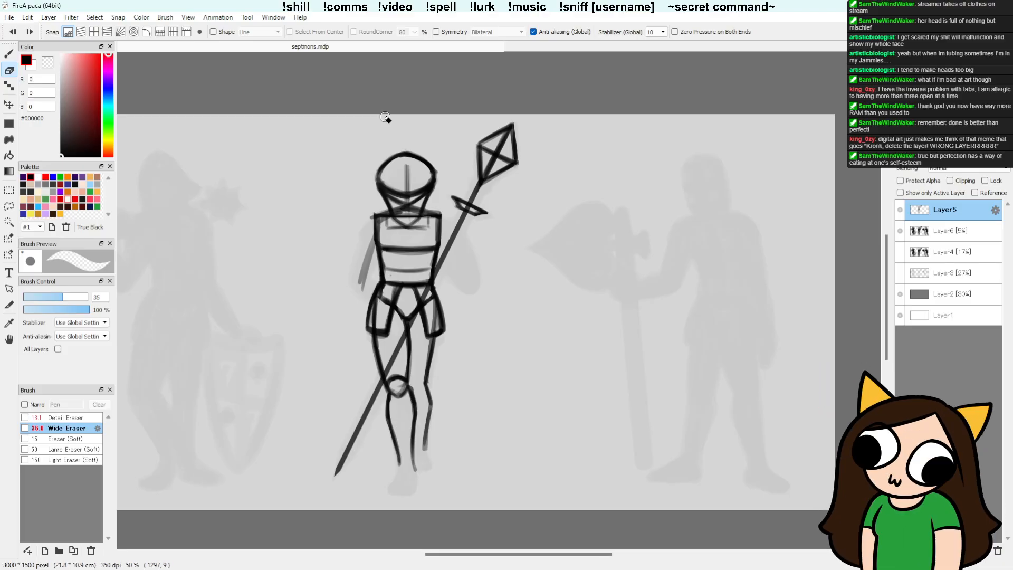
{"action": "key", "text": "b"}
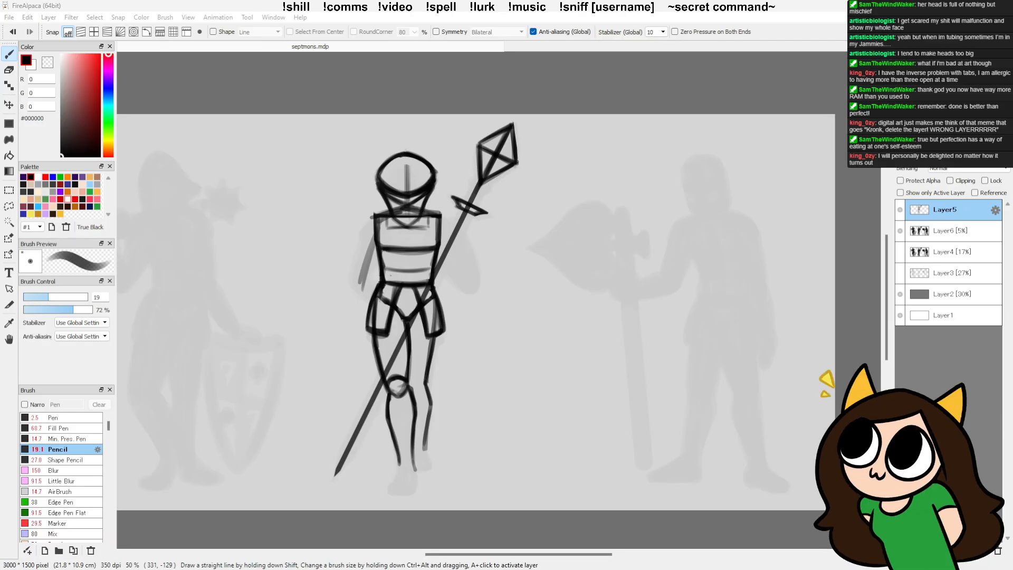
Step: Check the helmet and wooden shaft reference images in the Discord chat, and return to the drawing
{"action": "key", "text": "alt+Tab"}
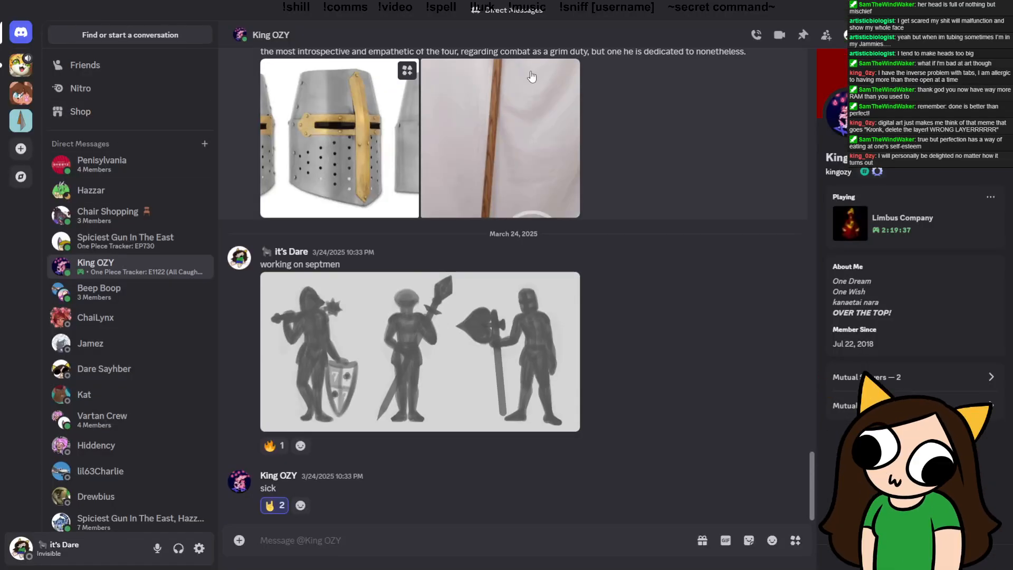
{"action": "key", "text": "alt+Tab"}
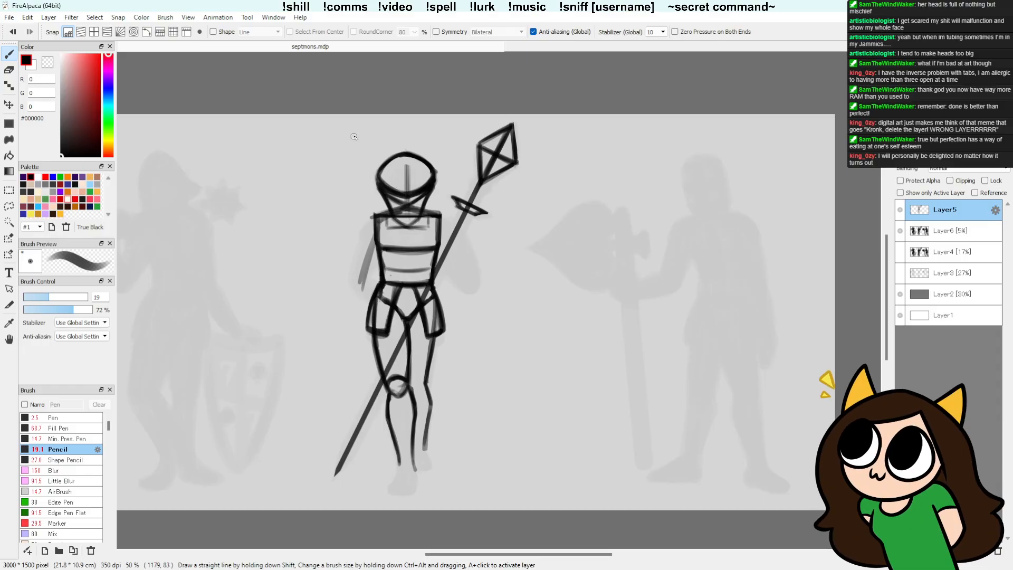
Step: Trim the stray line ends at the middle figure's shoulders and erase the upper part of the loose arm stroke beside the torso
{"action": "key", "text": "e"}
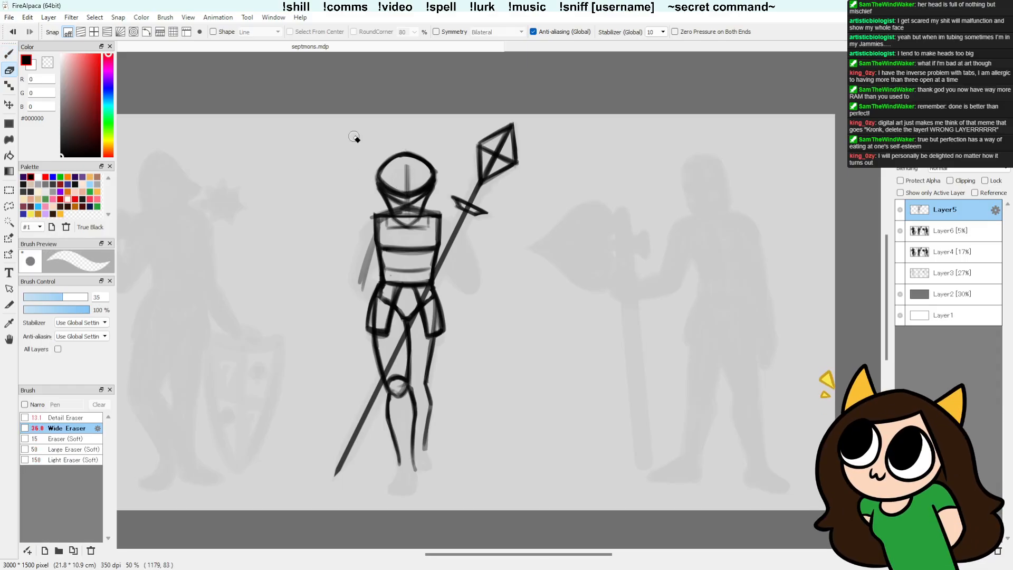
{"action": "key", "text": "b"}
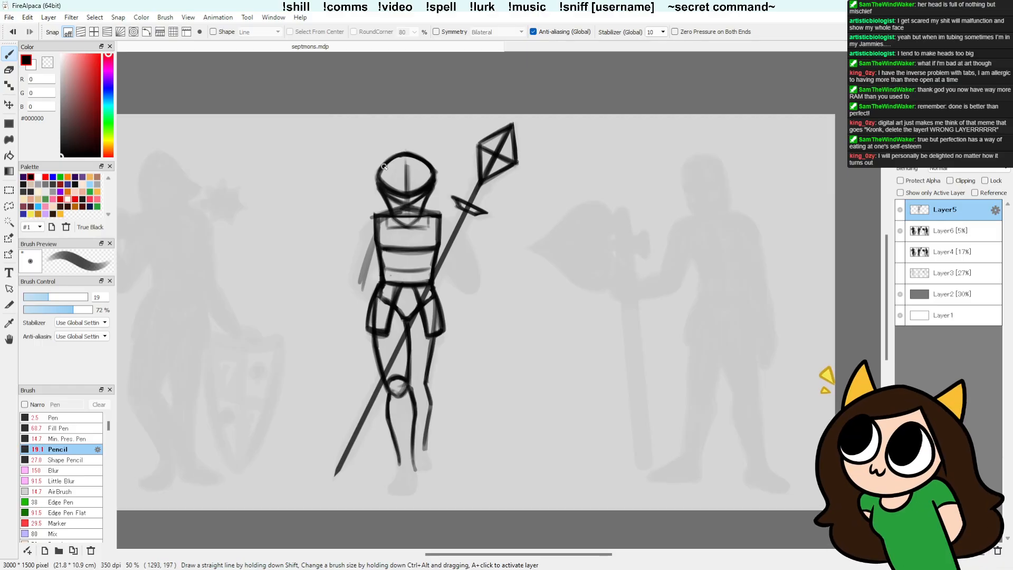
{"action": "key", "text": "e"}
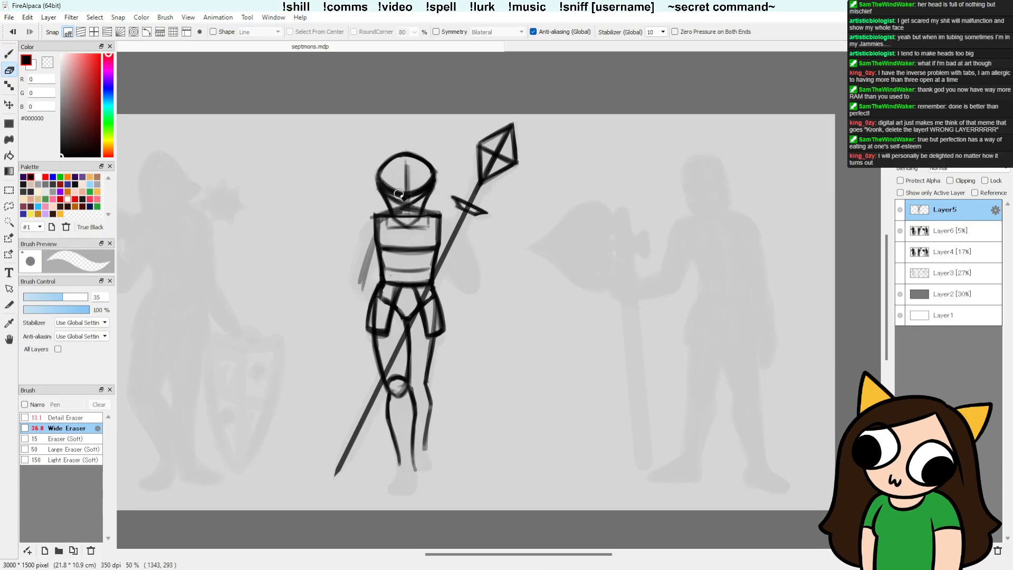
{"action": "key", "text": "b"}
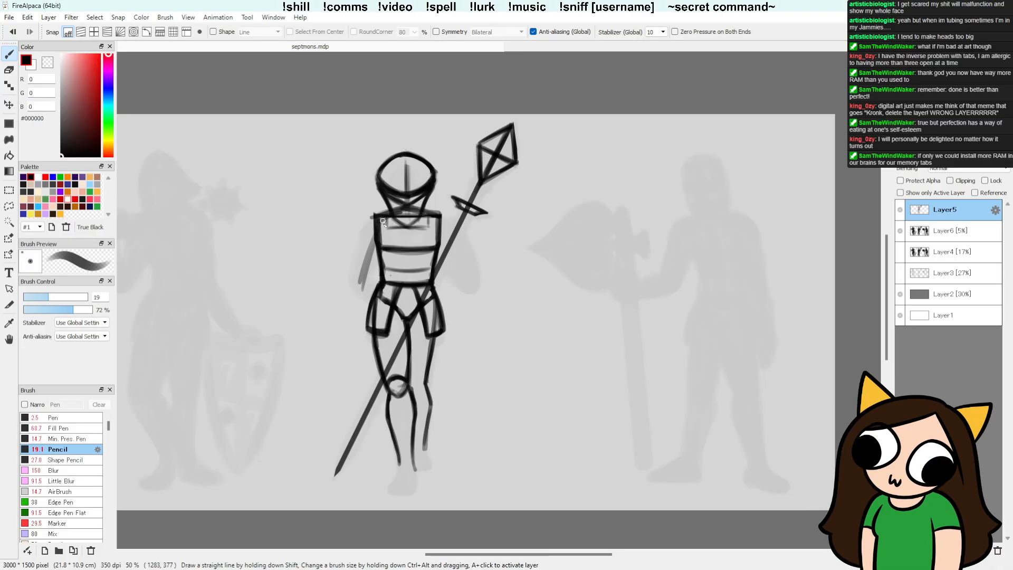
{"action": "key", "text": "e"}
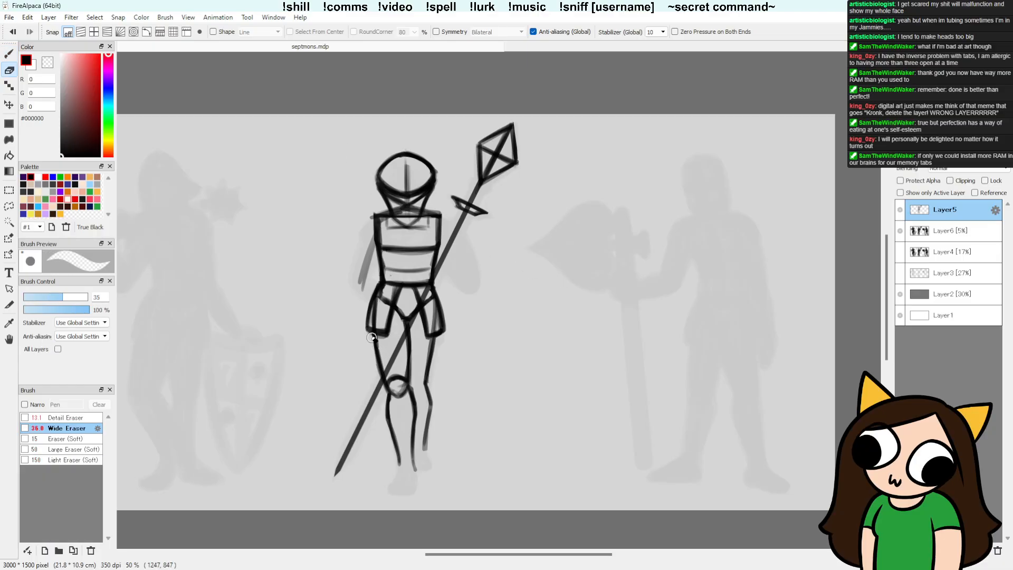
{"action": "key", "text": "b"}
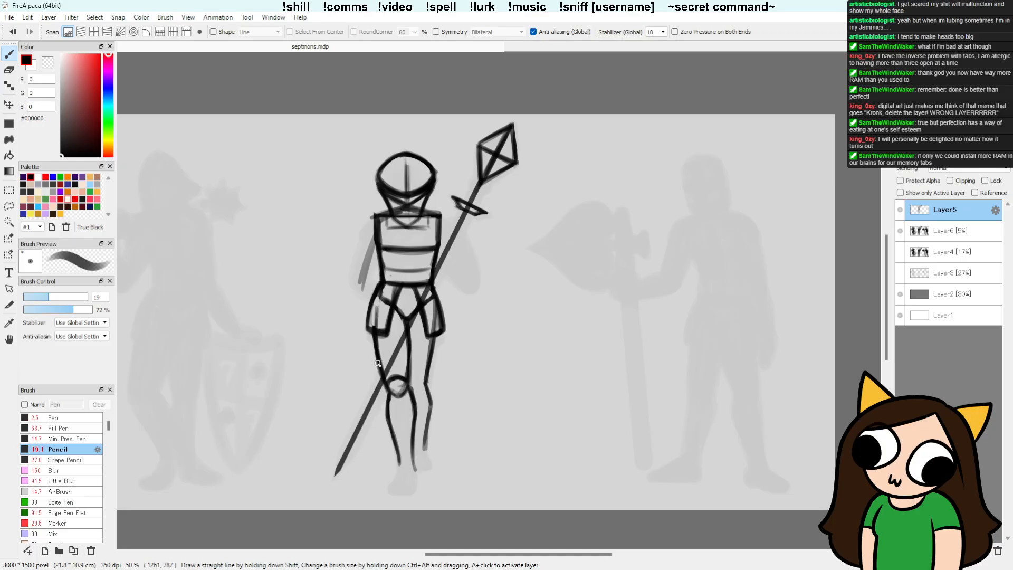
{"action": "key", "text": "e"}
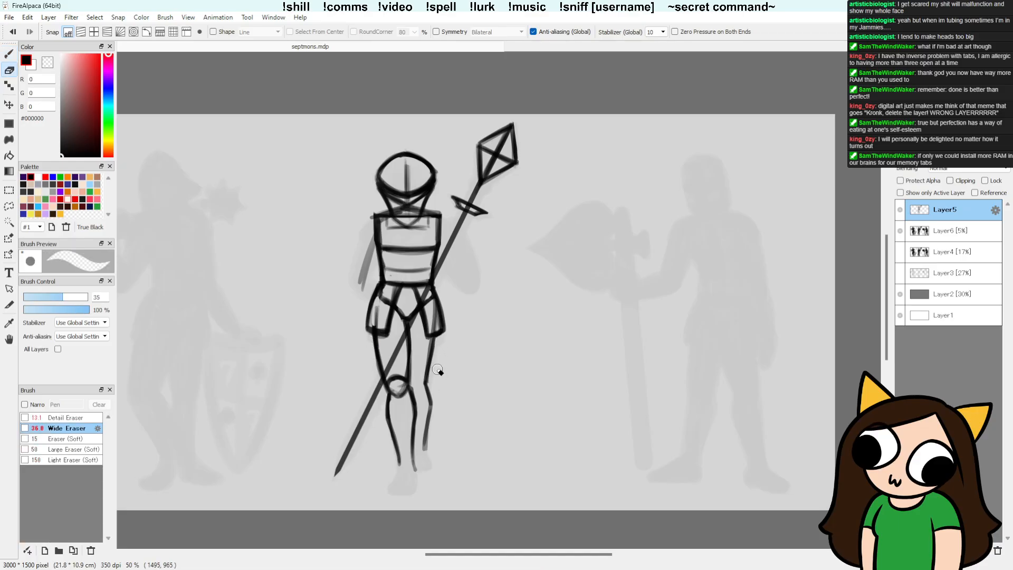
{"action": "key", "text": "b"}
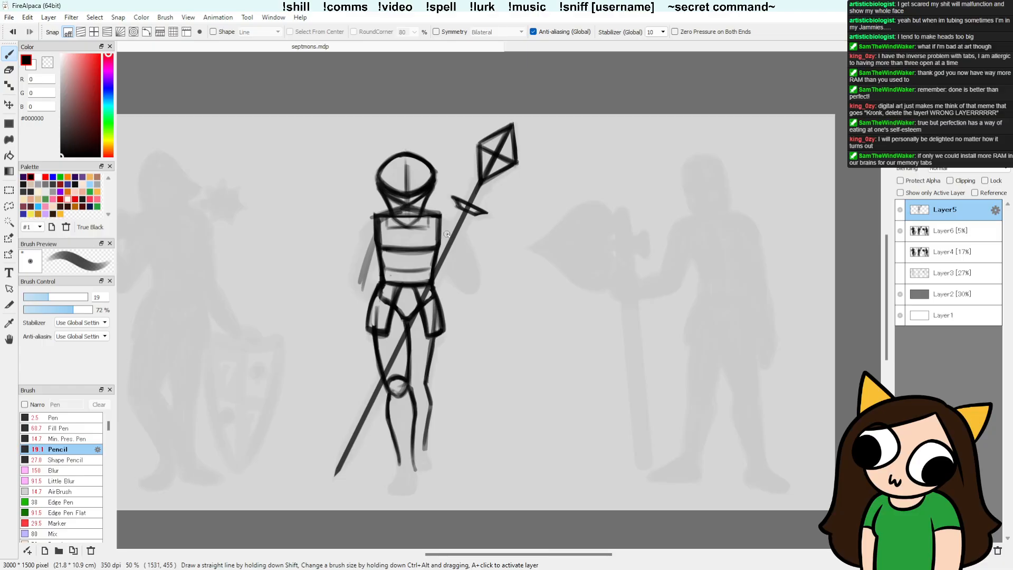
{"action": "key", "text": "e"}
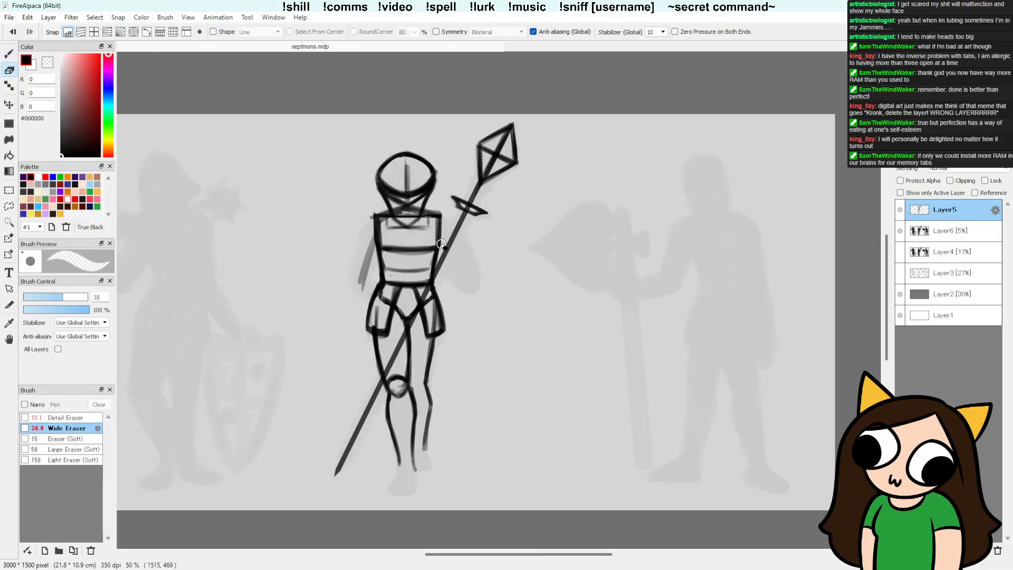
{"action": "left_click_drag", "start_coordinate": [373, 253], "coordinate": [373, 200]}
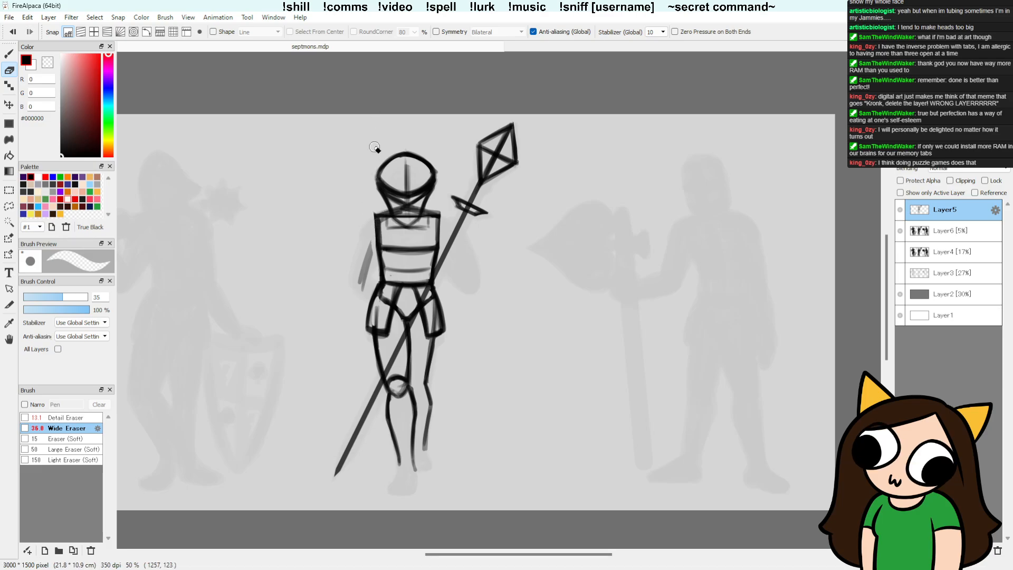
Step: Darken the outer contour of the middle figure's right-hand leg and sketch a small round kneecap on it
{"action": "key", "text": "b"}
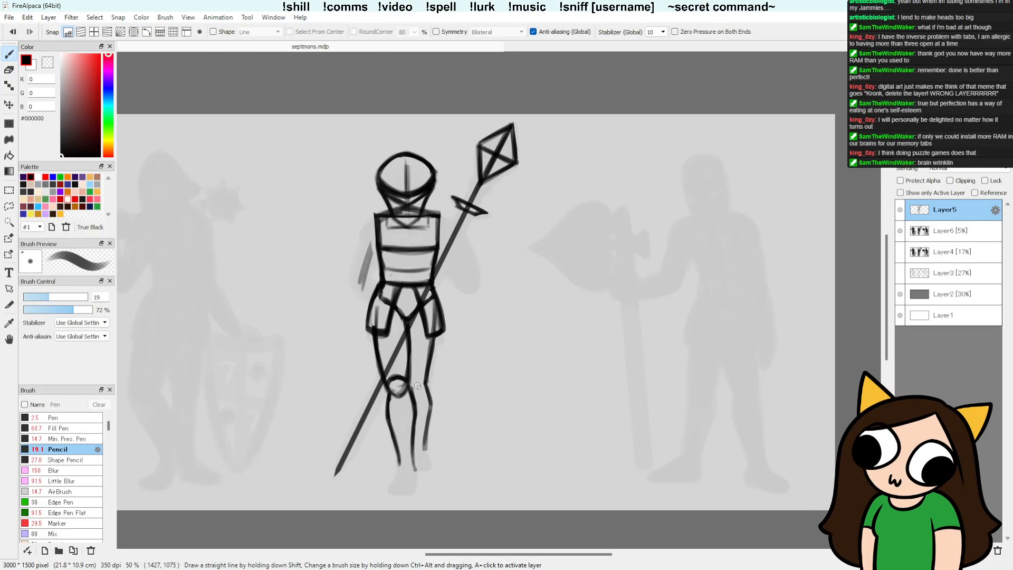
{"action": "left_click_drag", "start_coordinate": [421, 377], "coordinate": [410, 378]}
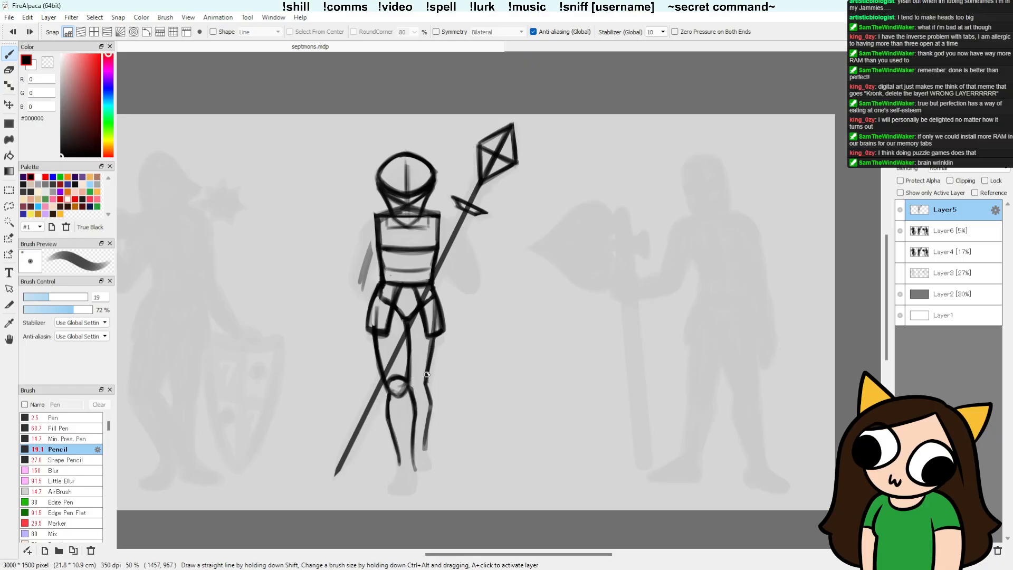
{"action": "left_click_drag", "start_coordinate": [431, 338], "coordinate": [429, 426]}
{"action": "key", "text": "e"}
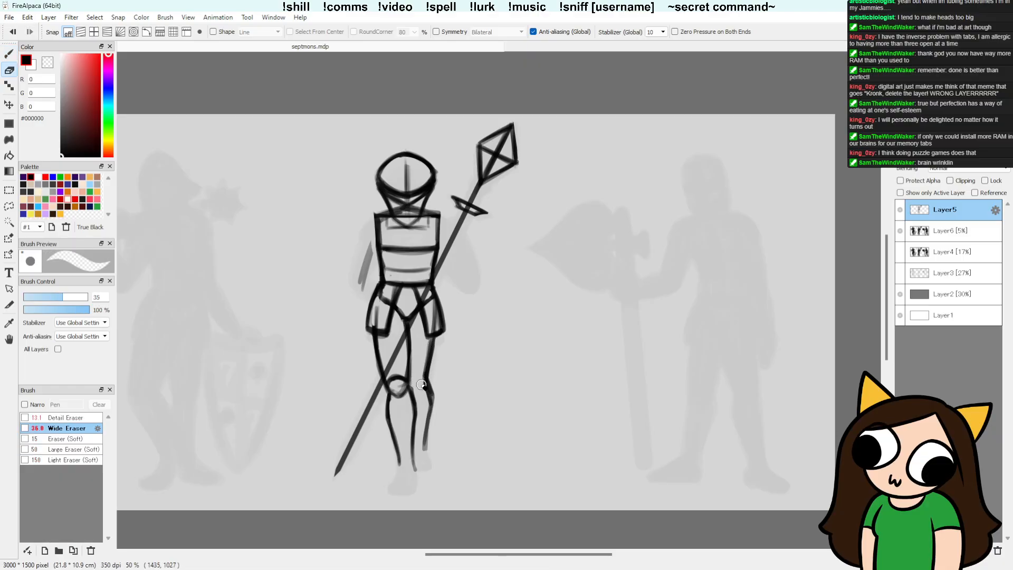
{"action": "key", "text": "b"}
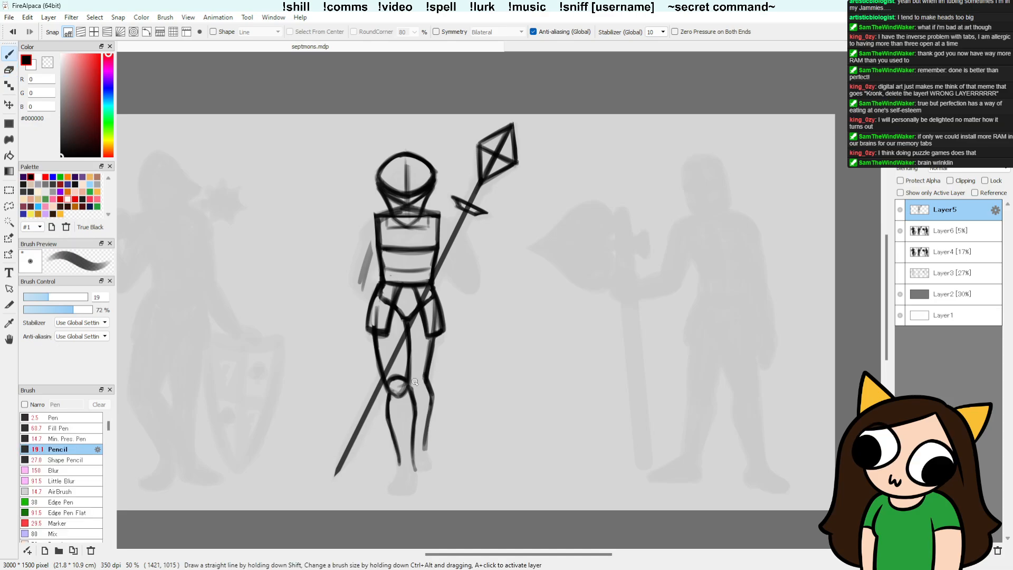
{"action": "mouse_move", "coordinate": [423, 377]}
{"action": "left_mouse_down"}
{"action": "mouse_move", "coordinate": [413, 385]}
{"action": "mouse_move", "coordinate": [424, 374]}
{"action": "left_mouse_up"}
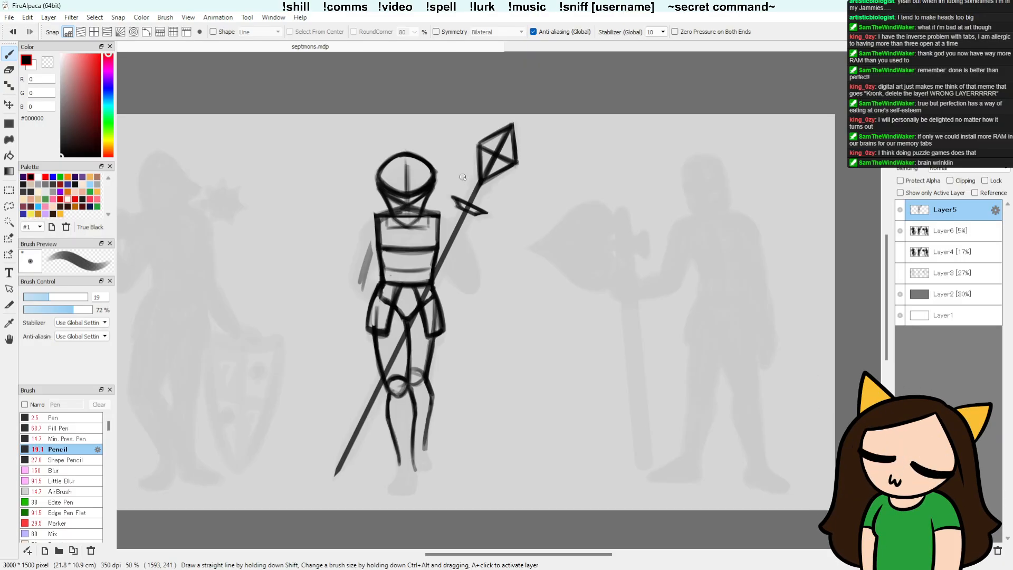
Step: Sketch a small arched hand outline around the spear below its crossguard, and thicken the shaft with a straight line down to its tip
{"action": "mouse_move", "coordinate": [459, 221]}
{"action": "left_mouse_down"}
{"action": "mouse_move", "coordinate": [463, 238]}
{"action": "mouse_move", "coordinate": [444, 217]}
{"action": "mouse_move", "coordinate": [441, 238]}
{"action": "mouse_move", "coordinate": [468, 228]}
{"action": "mouse_move", "coordinate": [451, 217]}
{"action": "mouse_move", "coordinate": [443, 233]}
{"action": "left_mouse_up"}
{"action": "key", "text": "ctrl+z"}
{"action": "key", "text": "ctrl+z"}
{"action": "key", "text": "ctrl+z"}
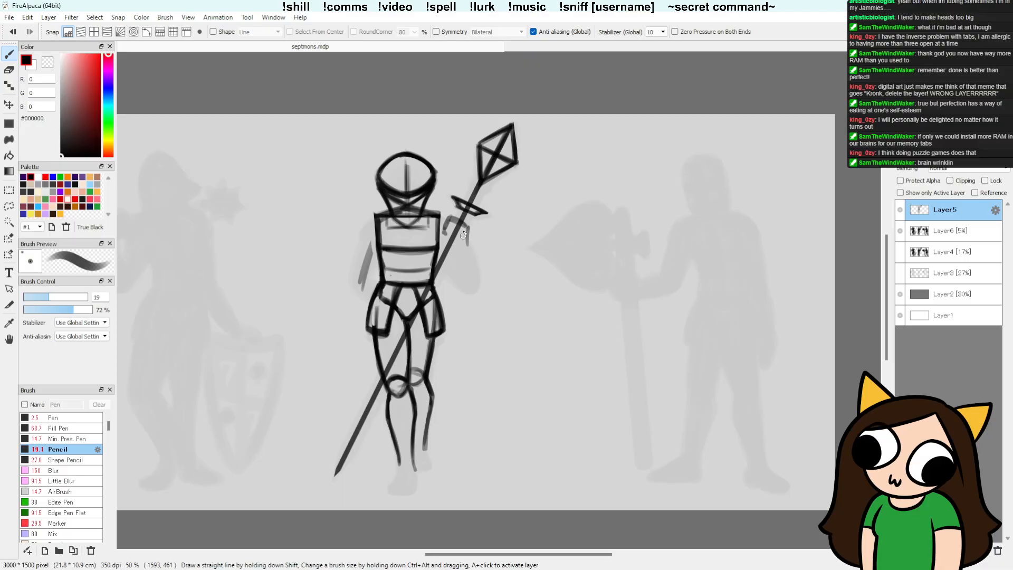
{"action": "left_click_drag", "start_coordinate": [448, 218], "coordinate": [444, 234]}
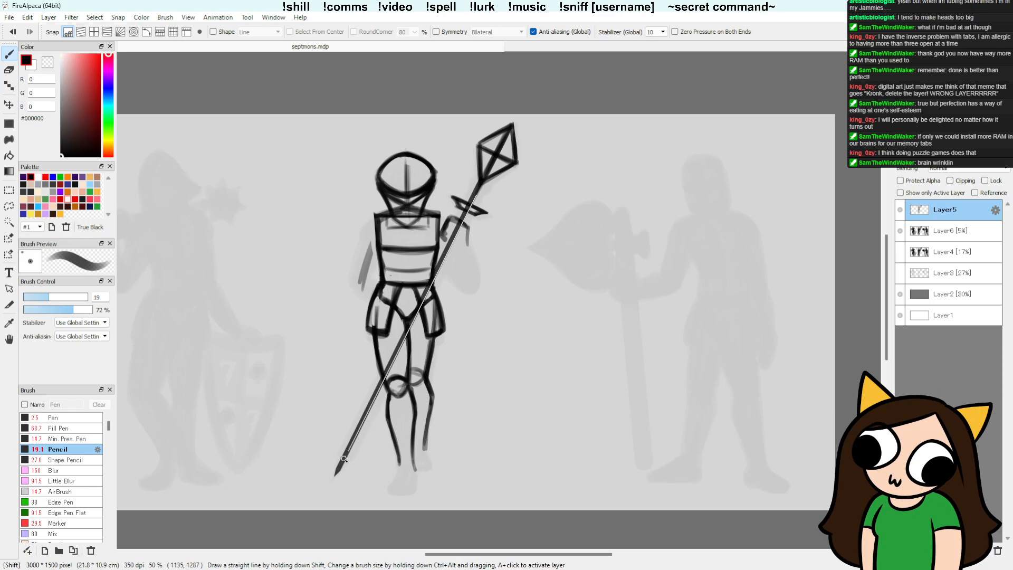
{"action": "mouse_move", "coordinate": [462, 224]}
{"action": "left_mouse_down"}
{"action": "mouse_move", "coordinate": [340, 470]}
{"action": "mouse_move", "coordinate": [478, 193]}
{"action": "mouse_move", "coordinate": [339, 471]}
{"action": "left_mouse_up"}
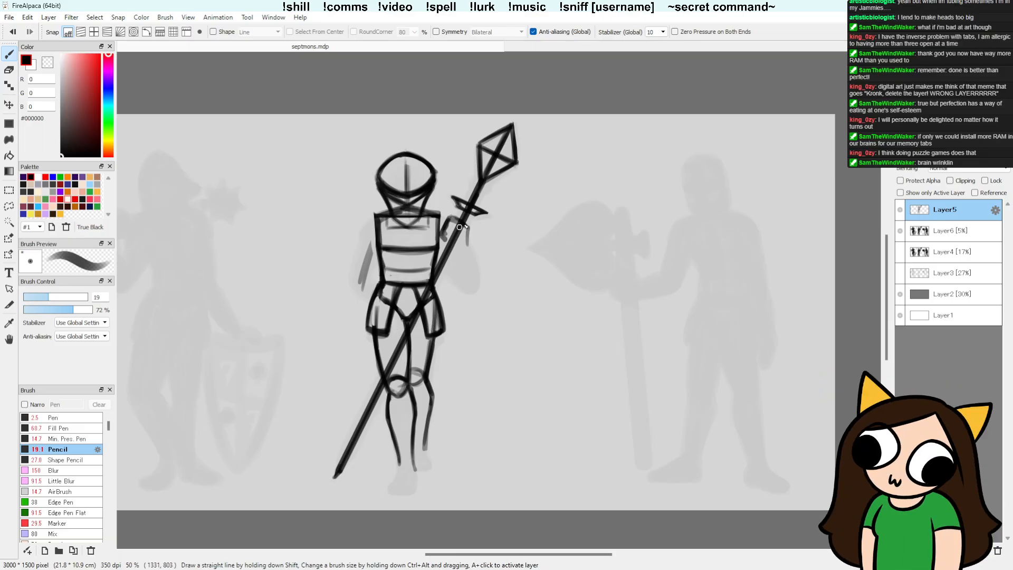
Step: Draw the spear-side arm's outer line from the hand down to a bent elbow, and add the forearm's inner line
{"action": "mouse_move", "coordinate": [465, 239]}
{"action": "left_mouse_down"}
{"action": "mouse_move", "coordinate": [480, 276]}
{"action": "mouse_move", "coordinate": [473, 293]}
{"action": "mouse_move", "coordinate": [477, 285]}
{"action": "left_mouse_up"}
{"action": "key", "text": "ctrl+z"}
{"action": "left_click_drag", "start_coordinate": [467, 242], "coordinate": [474, 298]}
{"action": "key", "text": "e"}
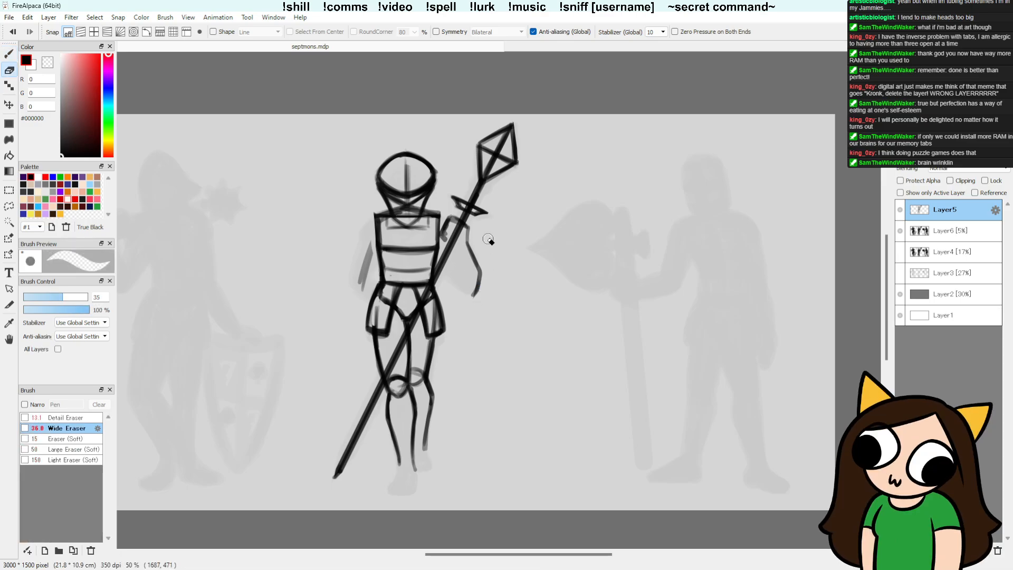
{"action": "key", "text": "b"}
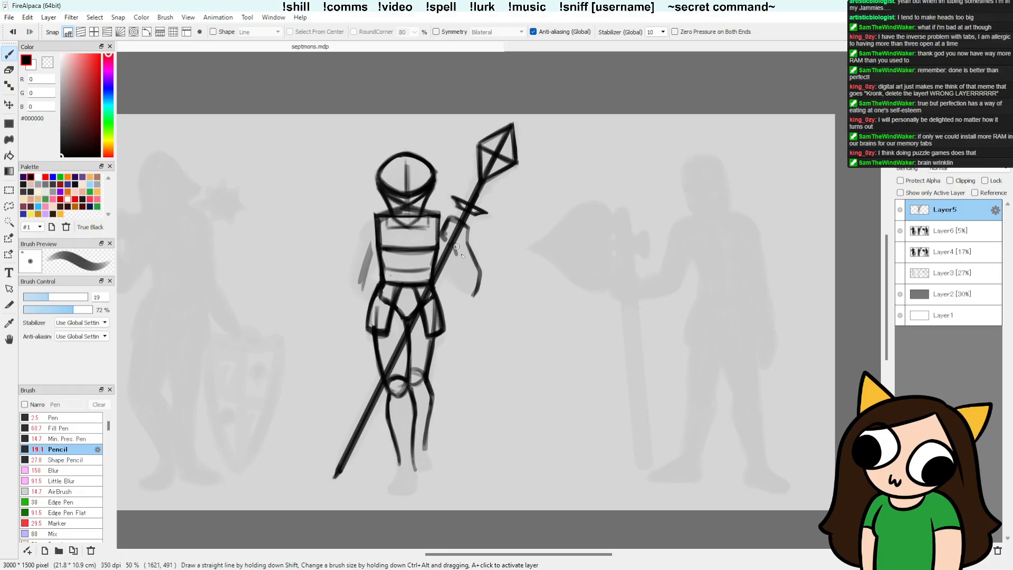
{"action": "mouse_move", "coordinate": [457, 258]}
{"action": "left_mouse_down"}
{"action": "mouse_move", "coordinate": [470, 293]}
{"action": "mouse_move", "coordinate": [454, 250]}
{"action": "left_mouse_up"}
Step: Erase the neckline marks from the upper chest and redraw the collar line below the head
{"action": "key", "text": "e"}
{"action": "mouse_move", "coordinate": [425, 224]}
{"action": "left_mouse_down"}
{"action": "mouse_move", "coordinate": [395, 229]}
{"action": "mouse_move", "coordinate": [412, 231]}
{"action": "left_mouse_up"}
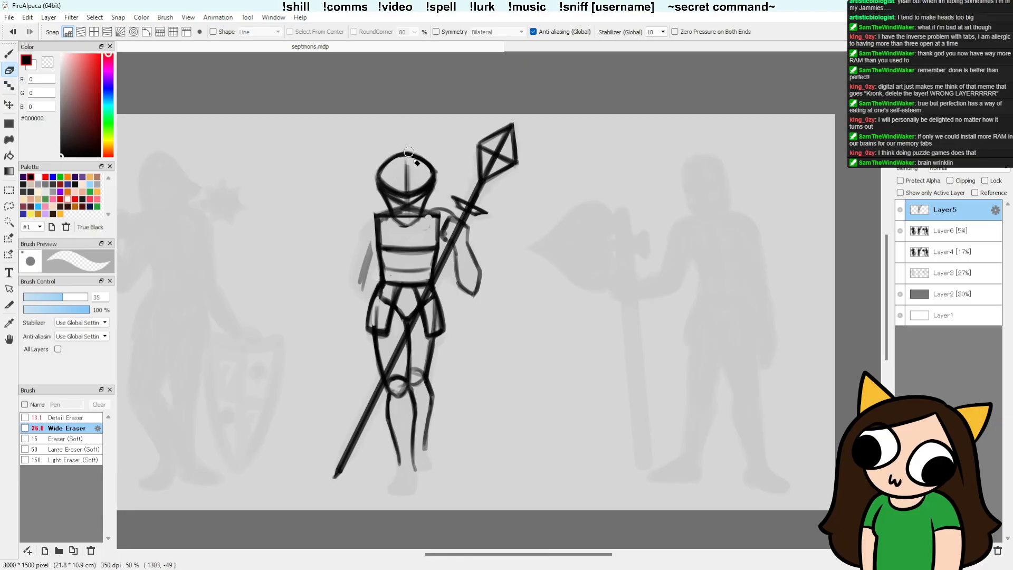
{"action": "key", "text": "b"}
{"action": "mouse_move", "coordinate": [391, 213]}
{"action": "left_mouse_down"}
{"action": "mouse_move", "coordinate": [406, 226]}
{"action": "mouse_move", "coordinate": [420, 212]}
{"action": "left_mouse_up"}
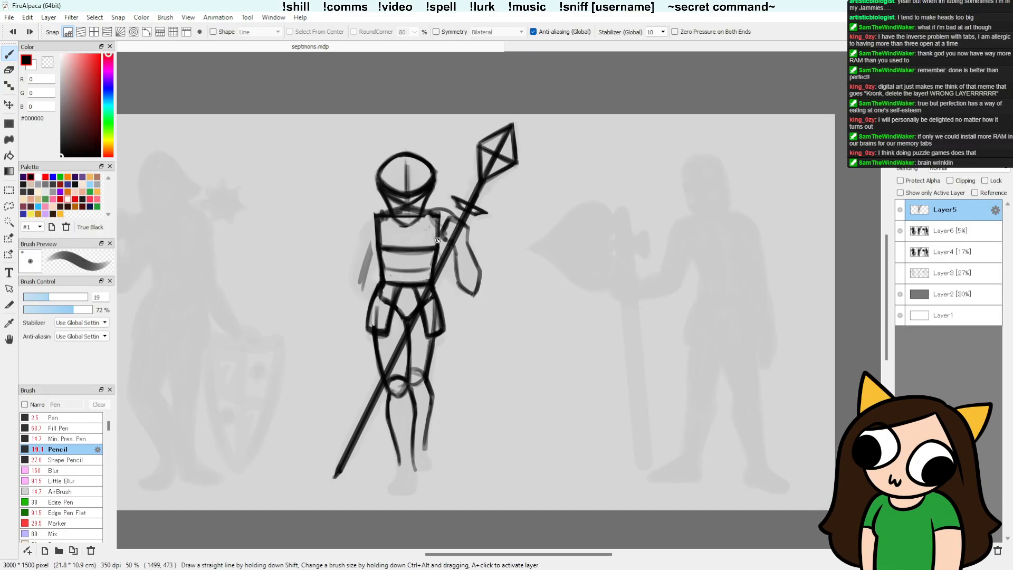
Step: Sketch the spear-side arm's inner line below the armpit, and the opposite arm with its forearm crossing the waist to the spear
{"action": "left_click_drag", "start_coordinate": [433, 227], "coordinate": [445, 263]}
{"action": "mouse_move", "coordinate": [434, 228]}
{"action": "left_mouse_down"}
{"action": "mouse_move", "coordinate": [462, 288]}
{"action": "mouse_move", "coordinate": [453, 283]}
{"action": "mouse_move", "coordinate": [464, 291]}
{"action": "mouse_move", "coordinate": [439, 246]}
{"action": "mouse_move", "coordinate": [468, 286]}
{"action": "left_mouse_up"}
{"action": "left_click_drag", "start_coordinate": [434, 242], "coordinate": [461, 289]}
{"action": "mouse_move", "coordinate": [377, 231]}
{"action": "left_mouse_down"}
{"action": "mouse_move", "coordinate": [362, 288]}
{"action": "mouse_move", "coordinate": [362, 230]}
{"action": "mouse_move", "coordinate": [420, 303]}
{"action": "mouse_move", "coordinate": [343, 264]}
{"action": "mouse_move", "coordinate": [419, 289]}
{"action": "left_mouse_up"}
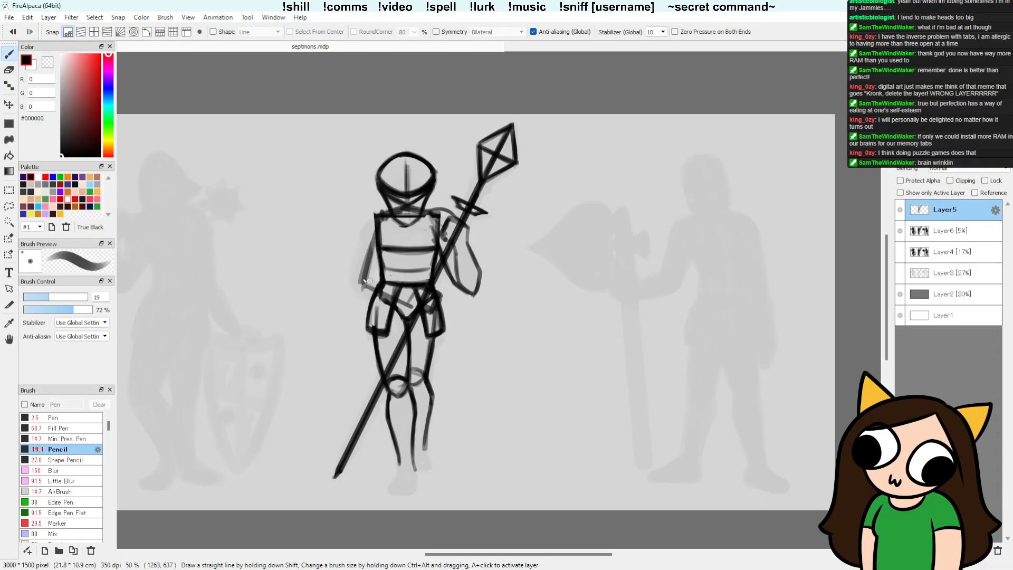
{"action": "left_click_drag", "start_coordinate": [358, 275], "coordinate": [415, 297]}
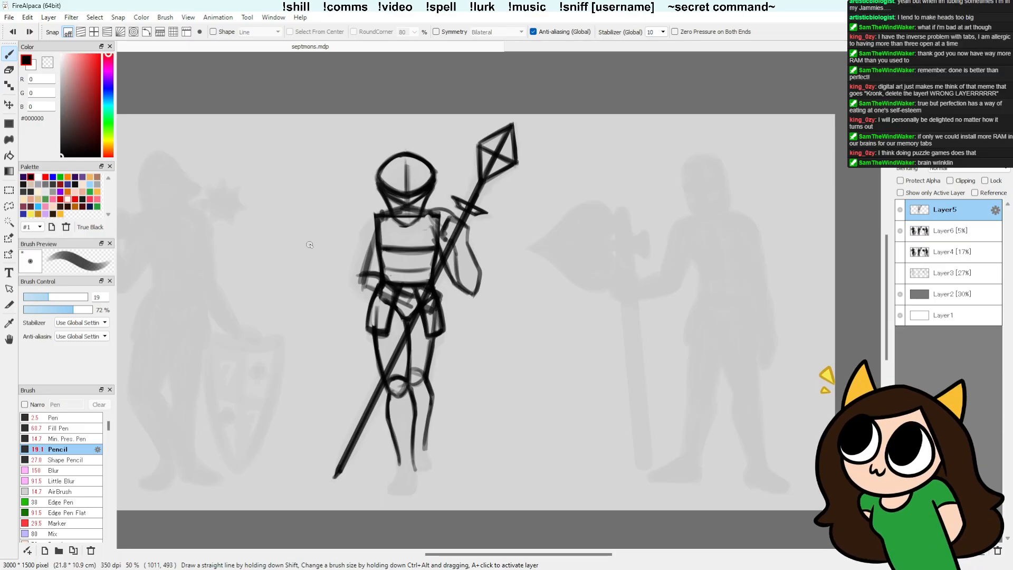
Step: Erase a clear forearm-and-hand shape across the waist and redraw the lower torso edge along it
{"action": "key", "text": "e"}
{"action": "mouse_move", "coordinate": [374, 291]}
{"action": "left_mouse_down"}
{"action": "mouse_move", "coordinate": [426, 294]}
{"action": "mouse_move", "coordinate": [412, 302]}
{"action": "mouse_move", "coordinate": [429, 292]}
{"action": "mouse_move", "coordinate": [429, 306]}
{"action": "mouse_move", "coordinate": [436, 283]}
{"action": "left_mouse_up"}
{"action": "key", "text": "b"}
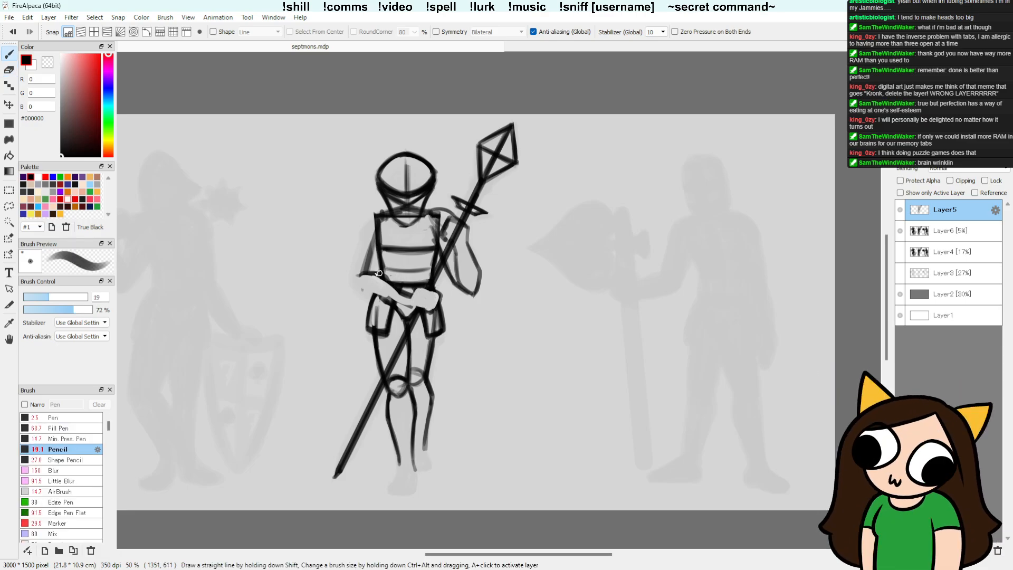
{"action": "mouse_move", "coordinate": [390, 289]}
{"action": "left_mouse_down"}
{"action": "mouse_move", "coordinate": [380, 262]}
{"action": "mouse_move", "coordinate": [369, 278]}
{"action": "mouse_move", "coordinate": [396, 288]}
{"action": "mouse_move", "coordinate": [366, 276]}
{"action": "mouse_move", "coordinate": [419, 300]}
{"action": "mouse_move", "coordinate": [380, 275]}
{"action": "mouse_move", "coordinate": [382, 286]}
{"action": "mouse_move", "coordinate": [428, 283]}
{"action": "left_mouse_up"}
{"action": "key", "text": "e"}
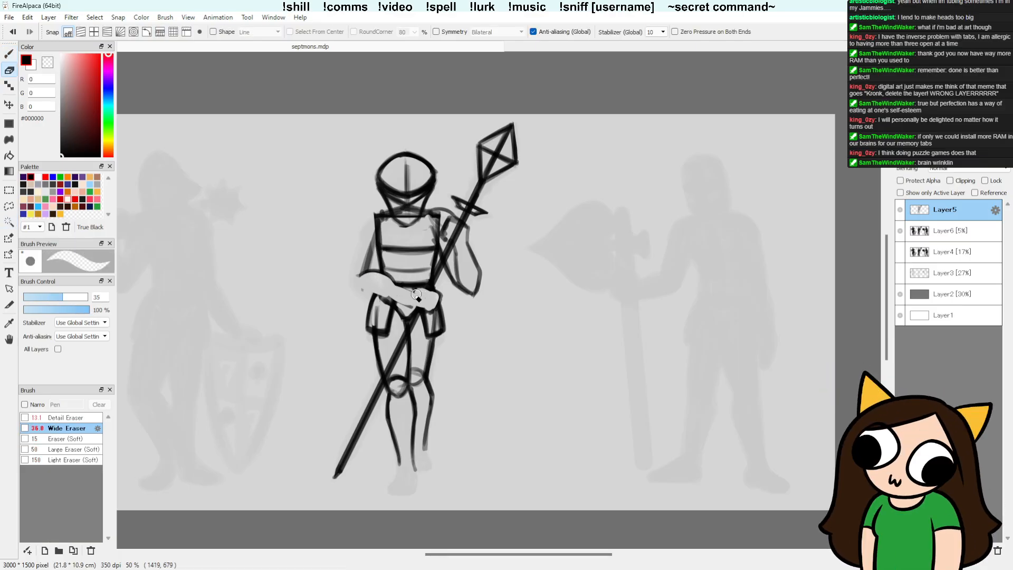
{"action": "key", "text": "b"}
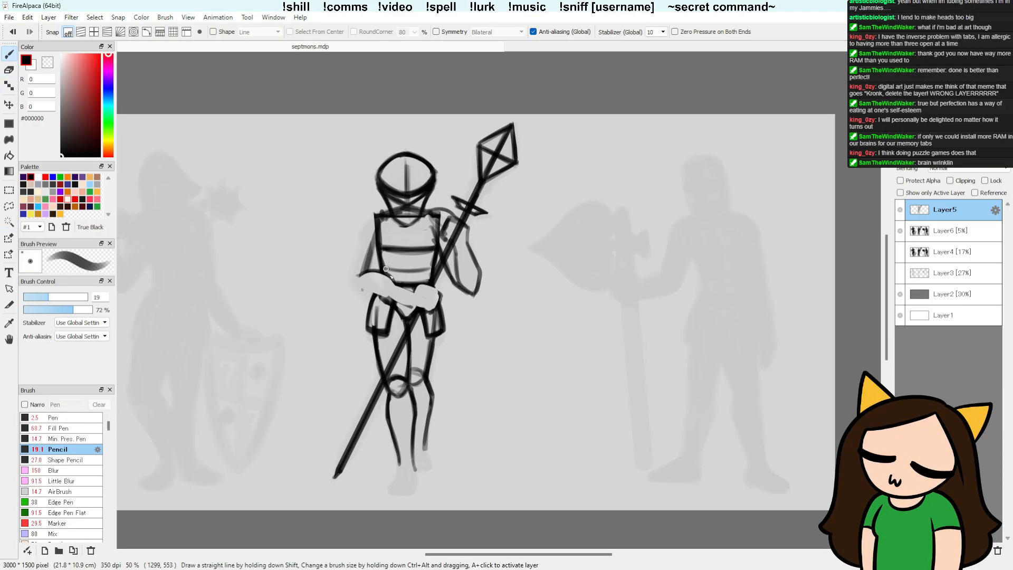
{"action": "left_click_drag", "start_coordinate": [392, 285], "coordinate": [374, 269]}
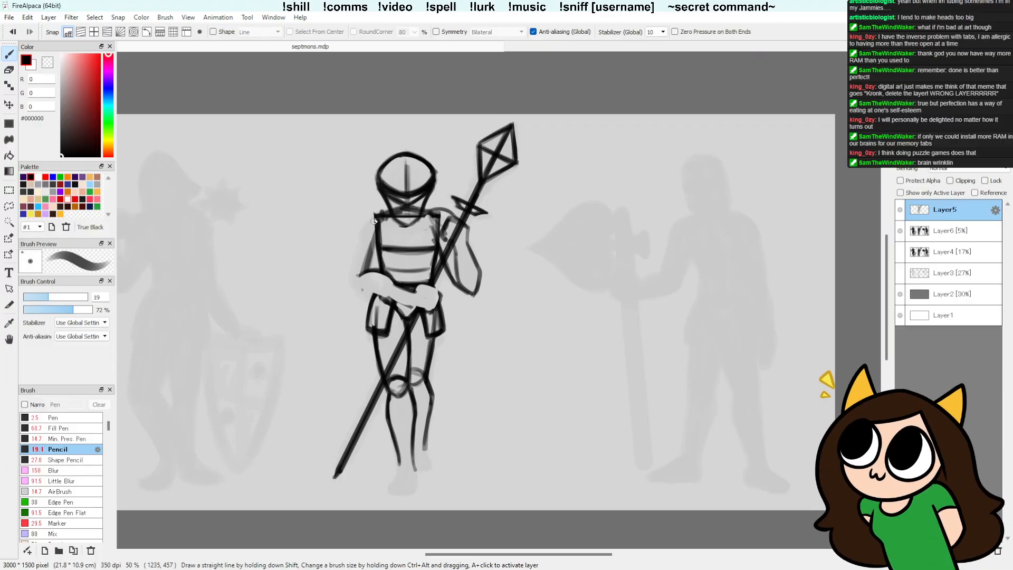
Step: Outline the upper arm opposite the spear hand with dark pencil strokes from the shoulder down to the elbow
{"action": "left_click_drag", "start_coordinate": [374, 221], "coordinate": [358, 275]}
{"action": "key", "text": "ctrl+z"}
{"action": "left_click_drag", "start_coordinate": [373, 214], "coordinate": [357, 274]}
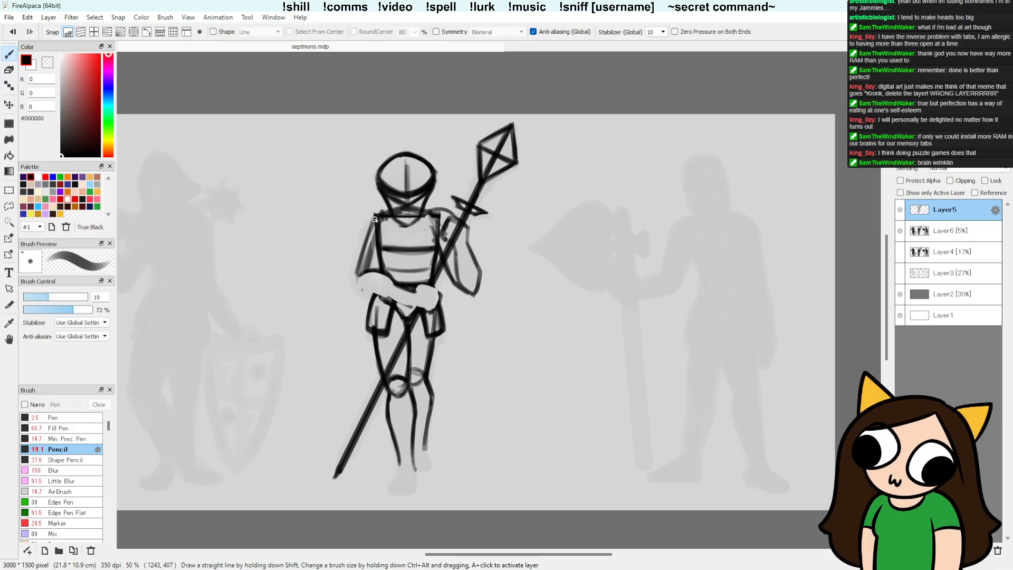
{"action": "left_click_drag", "start_coordinate": [373, 220], "coordinate": [357, 276]}
{"action": "left_click_drag", "start_coordinate": [378, 234], "coordinate": [372, 212]}
{"action": "left_click_drag", "start_coordinate": [378, 215], "coordinate": [363, 262]}
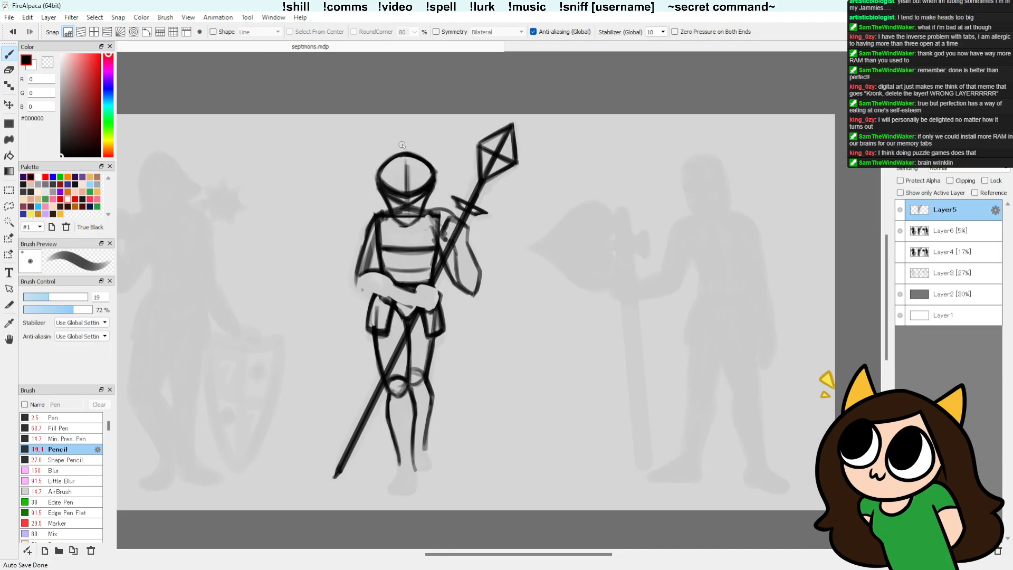
Step: Outline the crossing forearm's lower edge from the elbow to the gripping hand and erase stray marks inside the forearm
{"action": "mouse_move", "coordinate": [364, 246]}
{"action": "left_mouse_down"}
{"action": "mouse_move", "coordinate": [361, 294]}
{"action": "mouse_move", "coordinate": [355, 271]}
{"action": "mouse_move", "coordinate": [368, 293]}
{"action": "mouse_move", "coordinate": [420, 308]}
{"action": "left_mouse_up"}
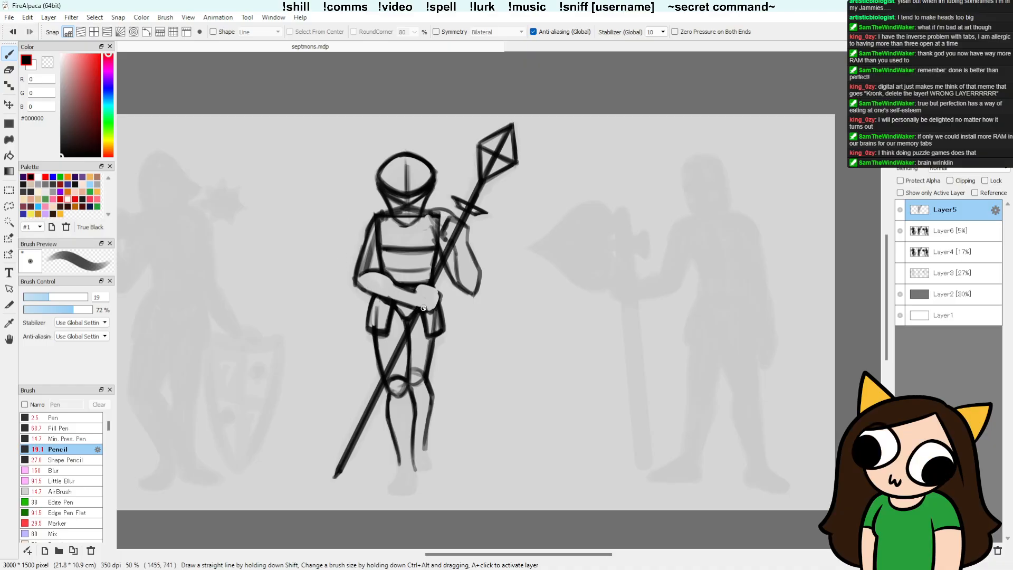
{"action": "key", "text": "ctrl+z"}
{"action": "left_click_drag", "start_coordinate": [415, 307], "coordinate": [430, 312]}
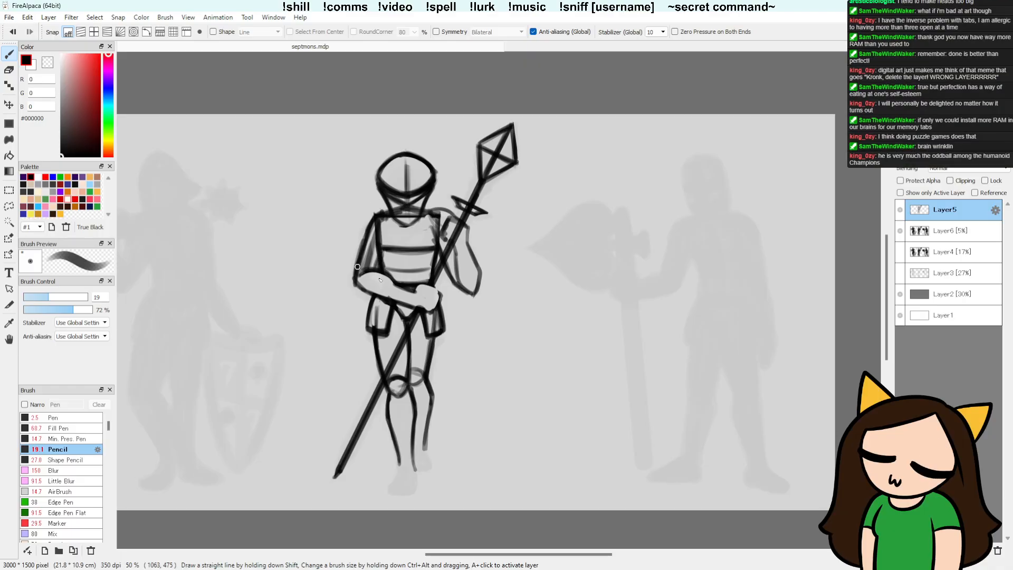
{"action": "key", "text": "e"}
{"action": "left_click_drag", "start_coordinate": [361, 275], "coordinate": [400, 298]}
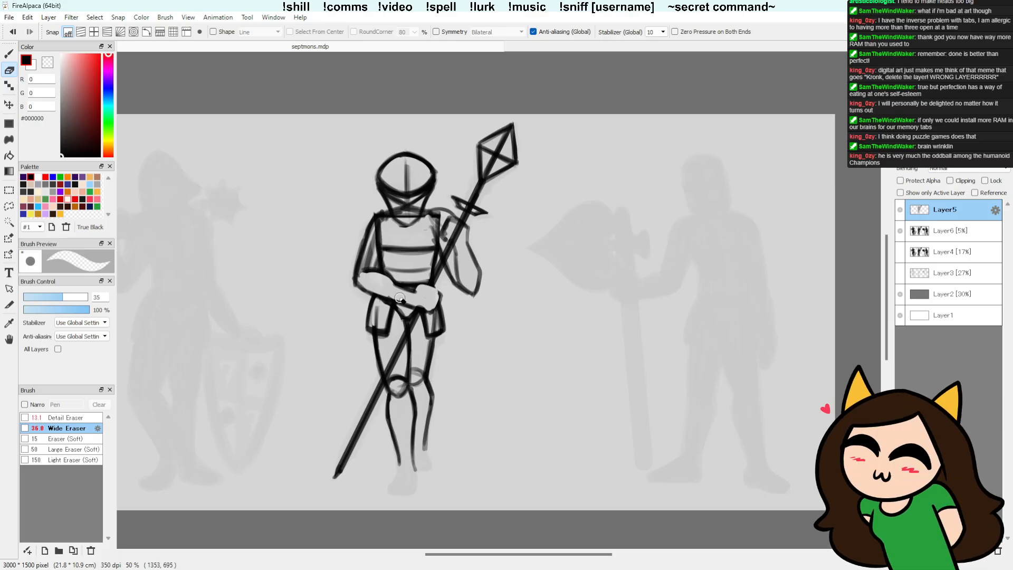
{"action": "key", "text": "b"}
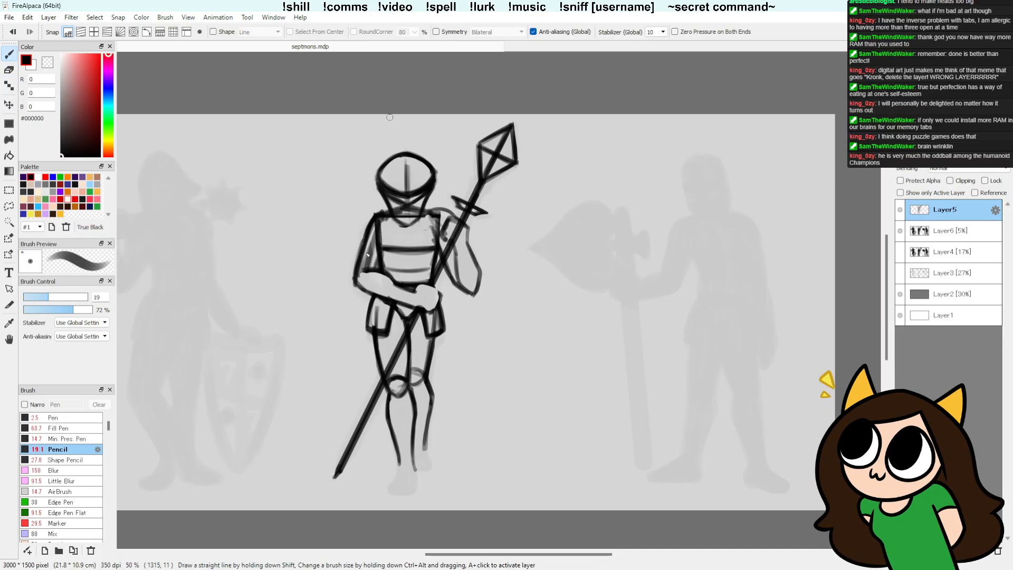
Step: Erase the excess thickness inside the upper arm opposite the spear hand and redraw its outer line down to the elbow
{"action": "key", "text": "e"}
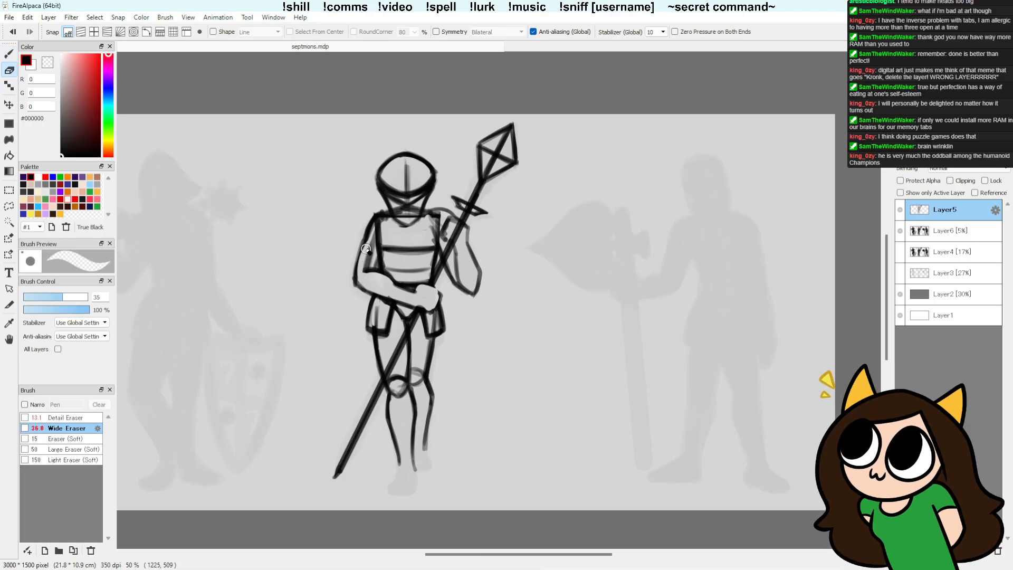
{"action": "key", "text": "b"}
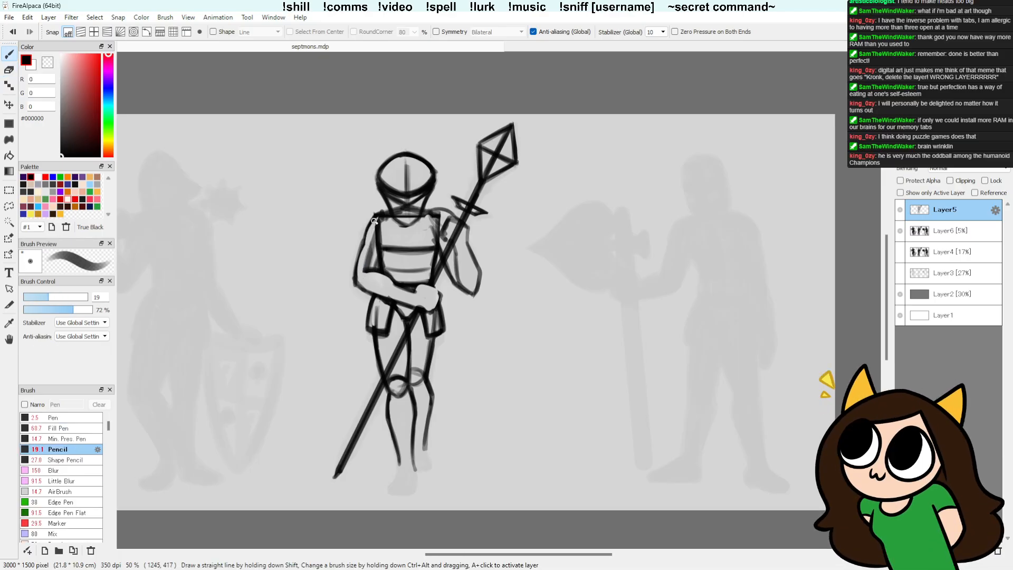
{"action": "mouse_move", "coordinate": [371, 228]}
{"action": "left_mouse_down"}
{"action": "mouse_move", "coordinate": [354, 264]}
{"action": "mouse_move", "coordinate": [365, 301]}
{"action": "mouse_move", "coordinate": [360, 248]}
{"action": "mouse_move", "coordinate": [352, 281]}
{"action": "left_mouse_up"}
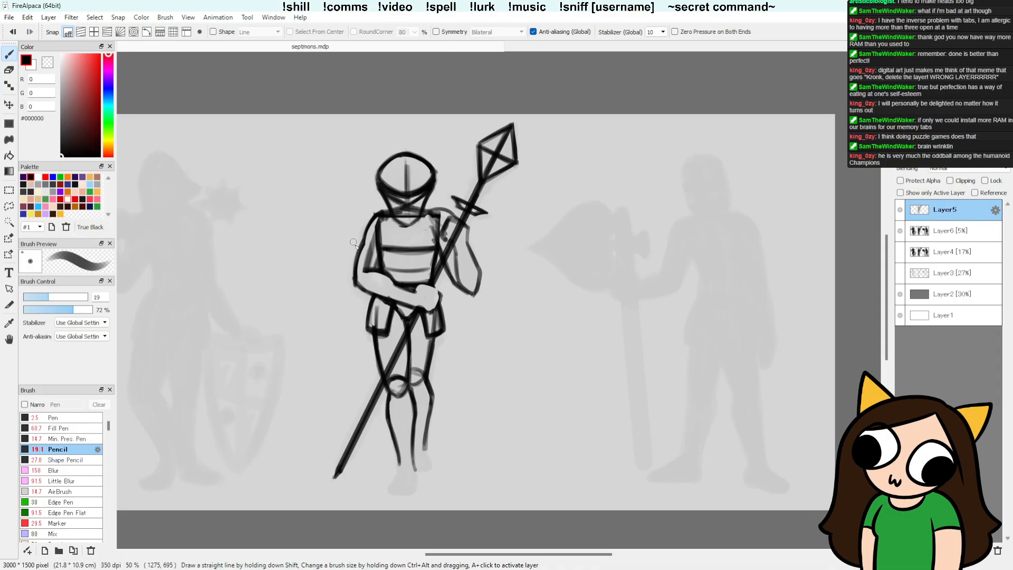
{"action": "key", "text": "e"}
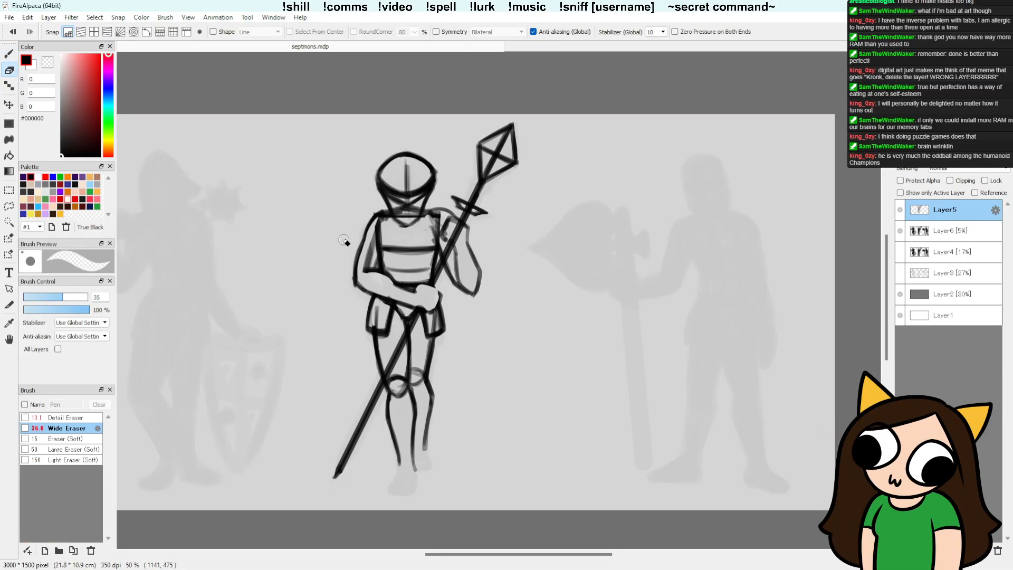
{"action": "key", "text": "b"}
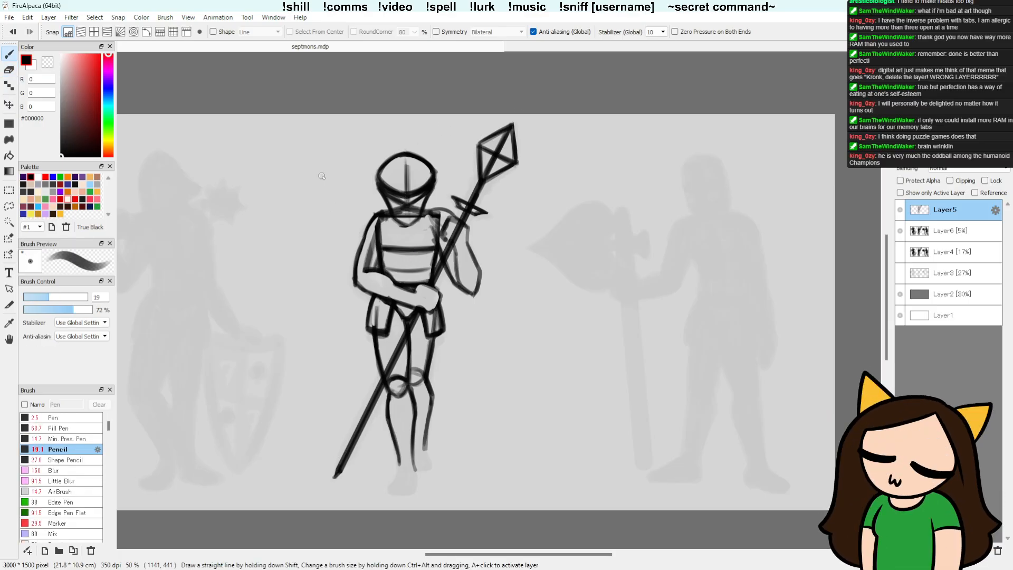
{"action": "key", "text": "e"}
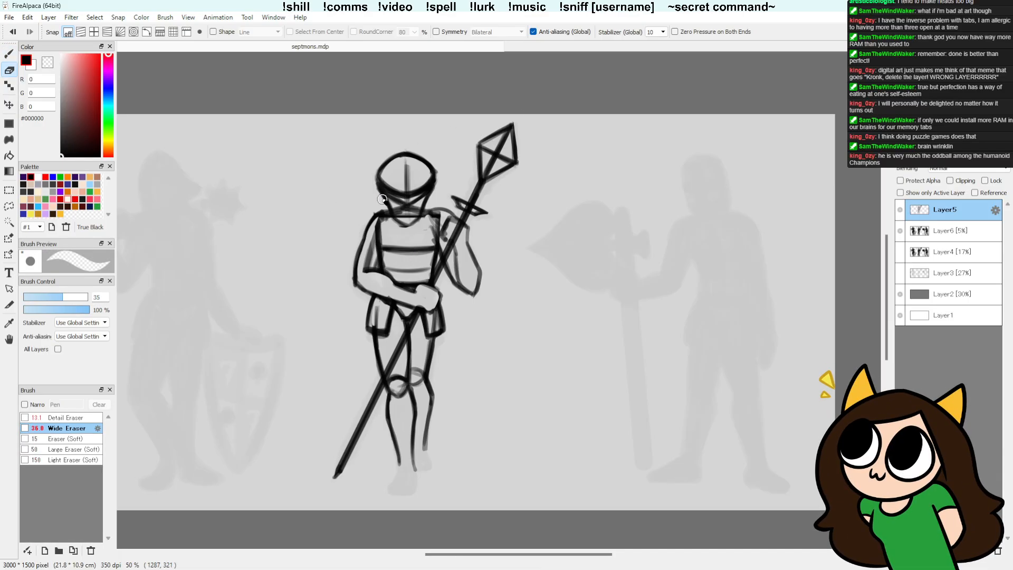
{"action": "left_click_drag", "start_coordinate": [375, 238], "coordinate": [363, 263]}
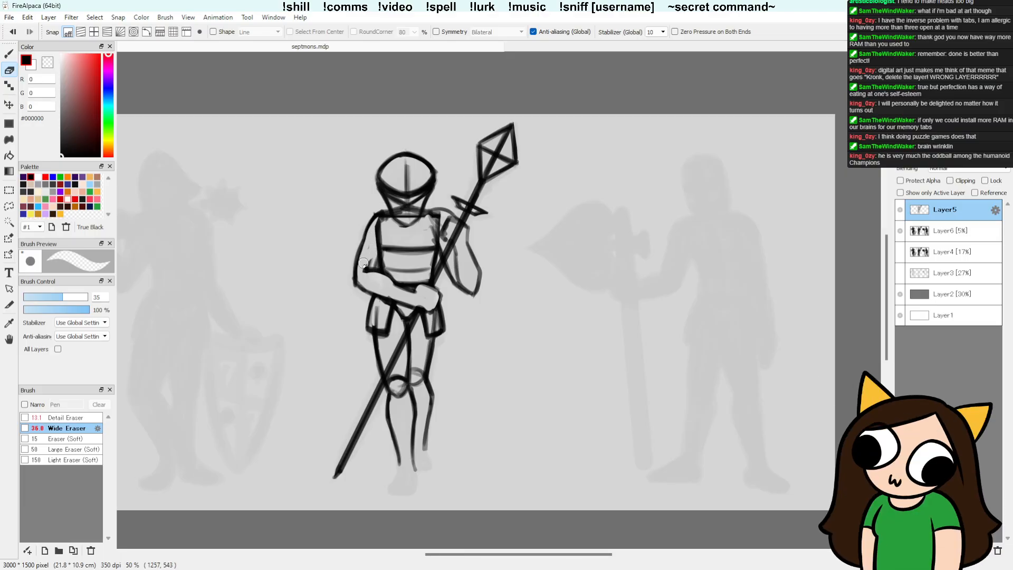
Step: Sketch an elbow guard line and a rounded shoulder plate on the arm opposite the spear hand
{"action": "key", "text": "b"}
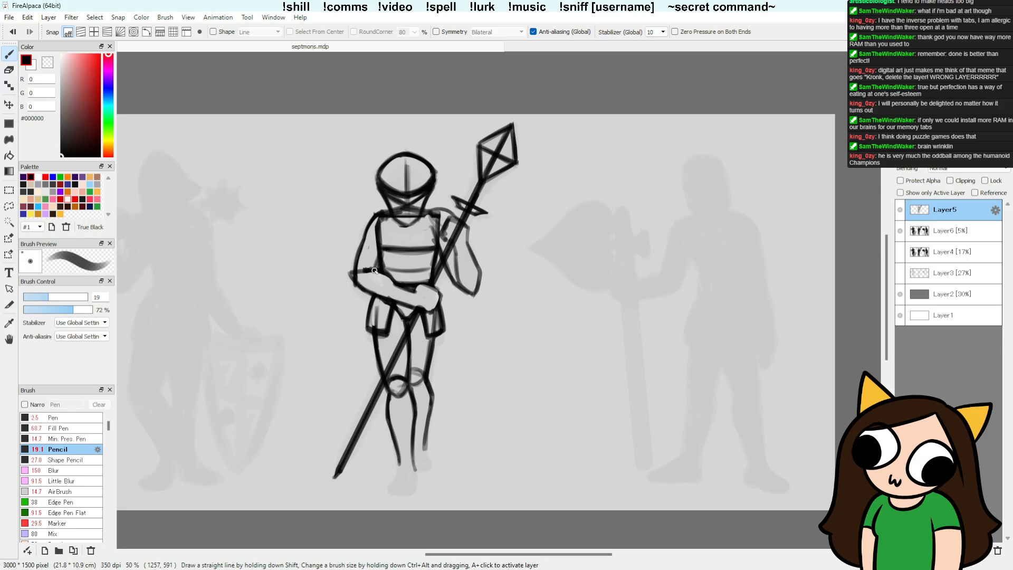
{"action": "mouse_move", "coordinate": [381, 217]}
{"action": "left_mouse_down"}
{"action": "mouse_move", "coordinate": [363, 239]}
{"action": "mouse_move", "coordinate": [383, 226]}
{"action": "left_mouse_up"}
{"action": "left_click_drag", "start_coordinate": [362, 239], "coordinate": [380, 234]}
{"action": "key", "text": "e"}
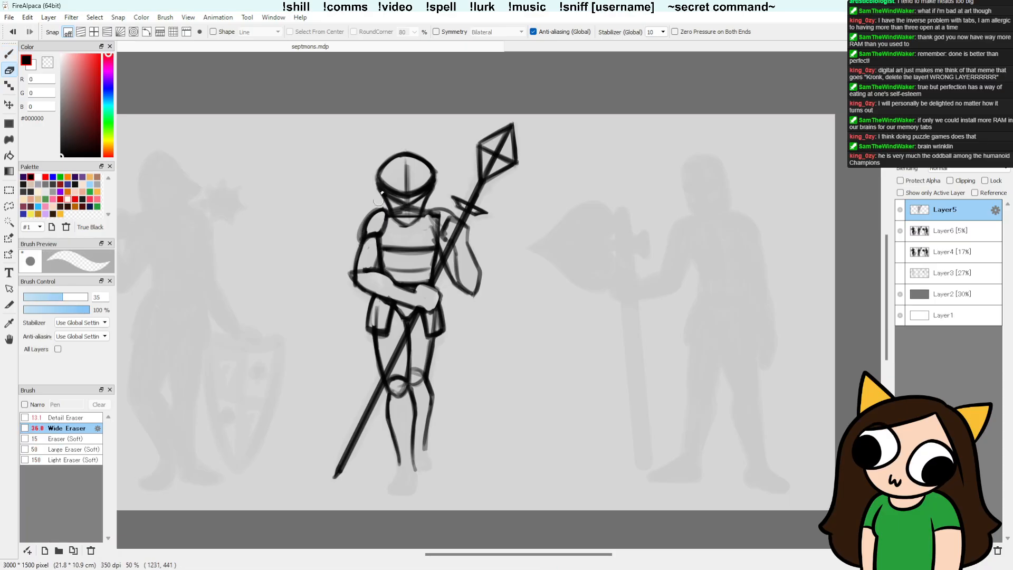
Step: Clean up and redraw the neck area between the helmet's chin and the collar
{"action": "key", "text": "b"}
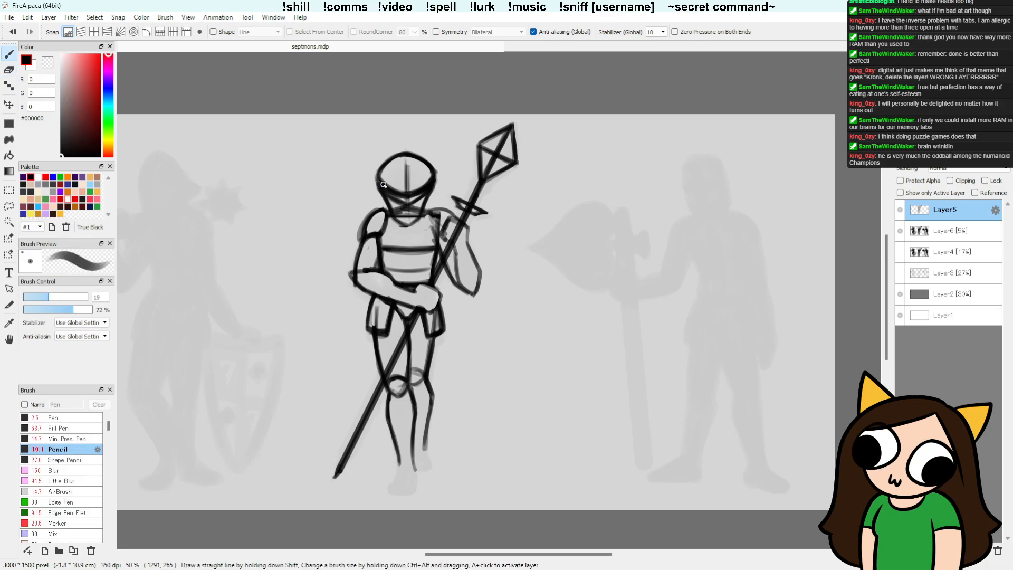
{"action": "mouse_move", "coordinate": [395, 216]}
{"action": "left_mouse_down"}
{"action": "mouse_move", "coordinate": [422, 219]}
{"action": "mouse_move", "coordinate": [397, 217]}
{"action": "mouse_move", "coordinate": [420, 211]}
{"action": "mouse_move", "coordinate": [392, 214]}
{"action": "mouse_move", "coordinate": [413, 205]}
{"action": "mouse_move", "coordinate": [392, 215]}
{"action": "mouse_move", "coordinate": [372, 183]}
{"action": "mouse_move", "coordinate": [405, 221]}
{"action": "mouse_move", "coordinate": [392, 222]}
{"action": "mouse_move", "coordinate": [417, 220]}
{"action": "left_mouse_up"}
{"action": "key", "text": "ctrl+z"}
{"action": "key", "text": "e"}
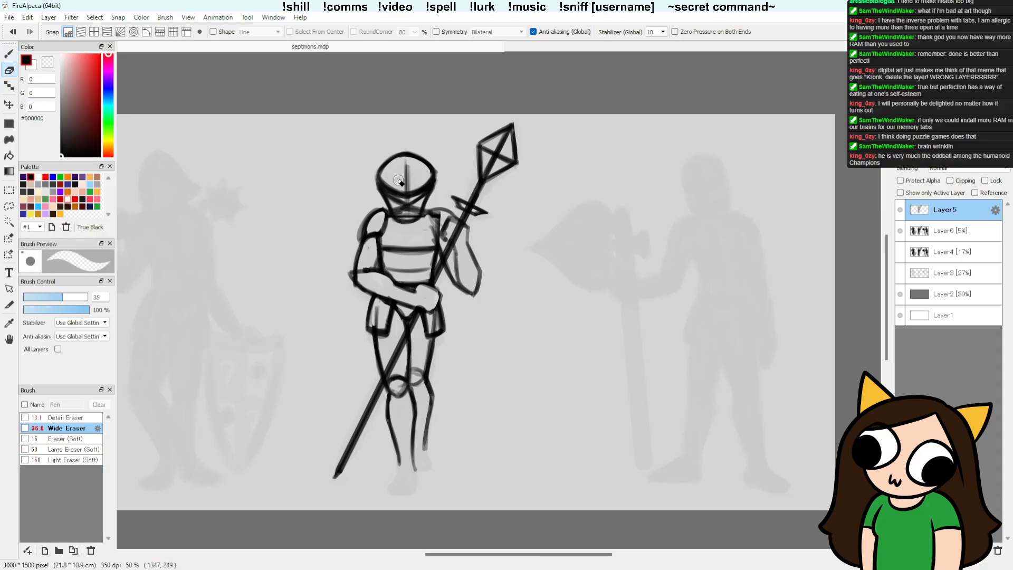
{"action": "key", "text": "b"}
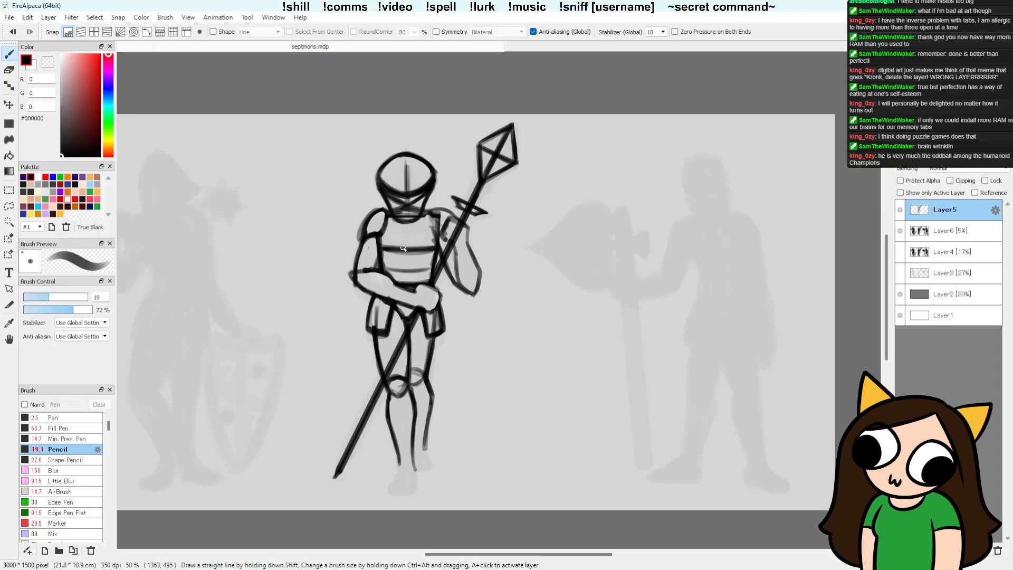
Step: Draw a bold V on the breastplate and vertical plate lines down both sides of the abdomen
{"action": "left_click_drag", "start_coordinate": [392, 229], "coordinate": [407, 247]}
{"action": "left_click_drag", "start_coordinate": [391, 227], "coordinate": [407, 249]}
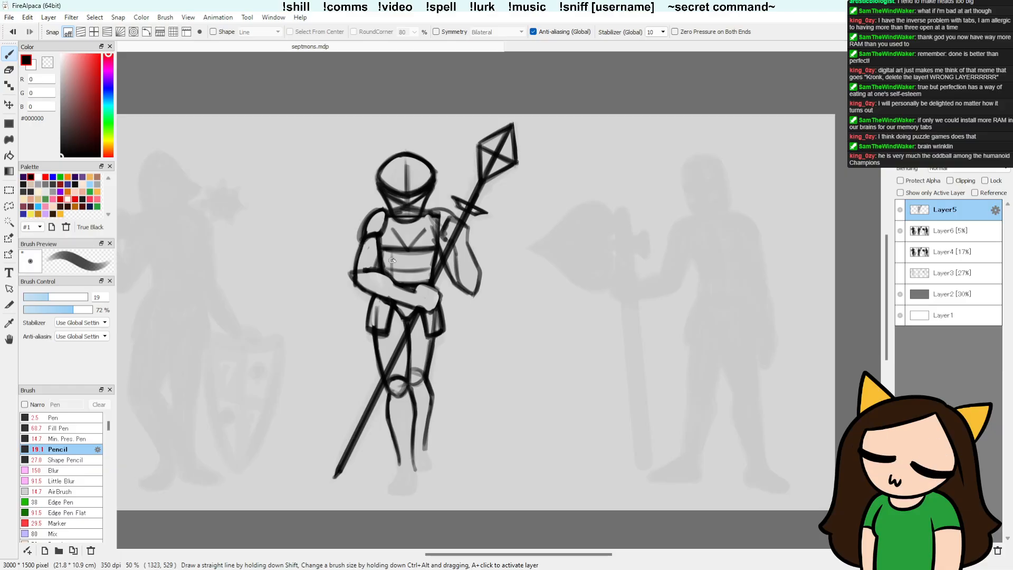
{"action": "mouse_move", "coordinate": [392, 260]}
{"action": "left_mouse_down"}
{"action": "mouse_move", "coordinate": [422, 259]}
{"action": "mouse_move", "coordinate": [422, 279]}
{"action": "mouse_move", "coordinate": [422, 252]}
{"action": "mouse_move", "coordinate": [423, 289]}
{"action": "left_mouse_up"}
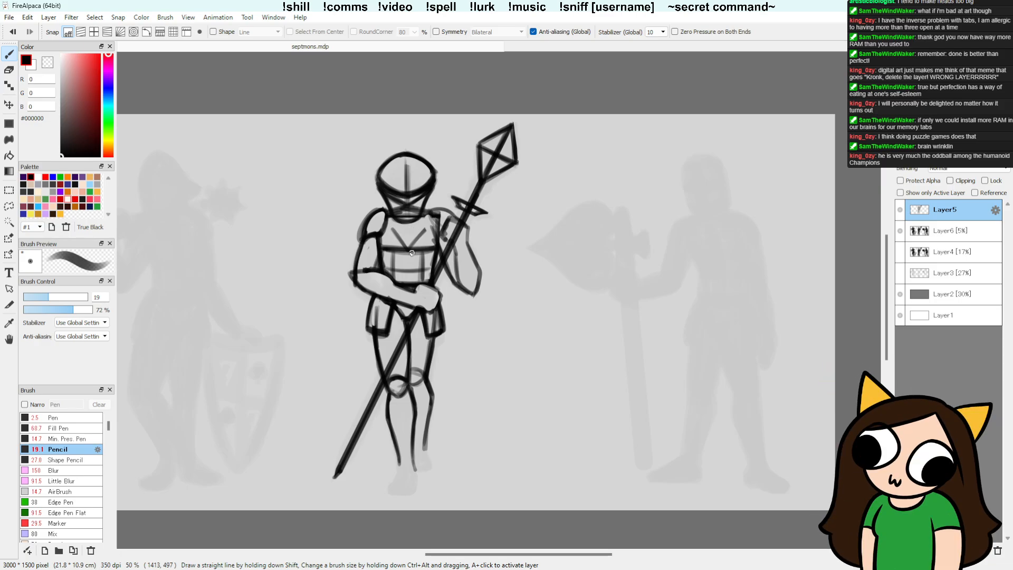
{"action": "mouse_move", "coordinate": [402, 244]}
{"action": "left_mouse_down"}
{"action": "mouse_move", "coordinate": [391, 229]}
{"action": "mouse_move", "coordinate": [425, 232]}
{"action": "left_mouse_up"}
{"action": "left_click_drag", "start_coordinate": [406, 252], "coordinate": [390, 229]}
{"action": "key", "text": "e"}
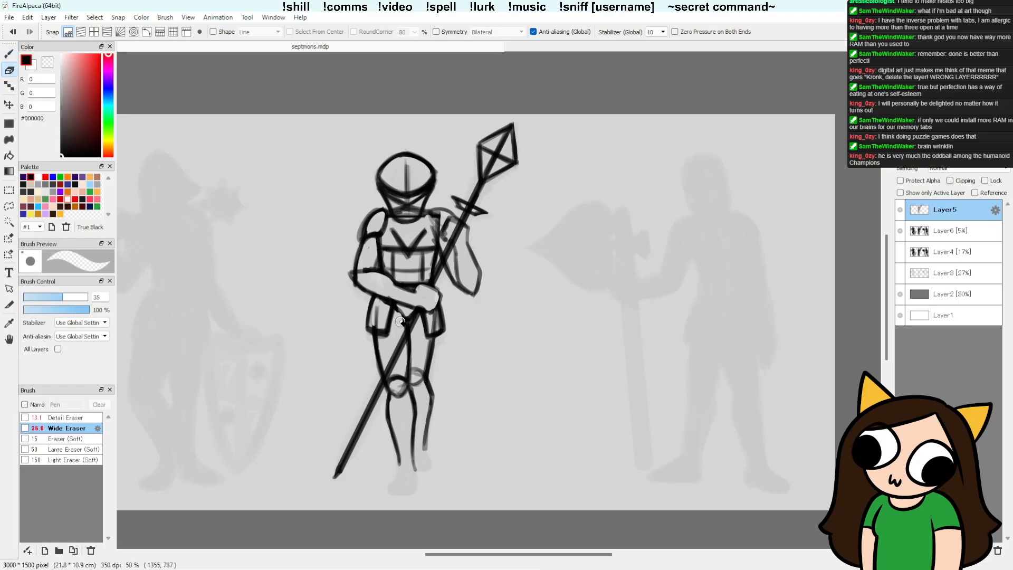
Step: Sketch a pointed plate above the spear-side knee and a V-shaped guard below the opposite knee
{"action": "key", "text": "b"}
{"action": "scroll", "coordinate": [470, 347], "scroll_direction": "down", "scroll_amount": 2}
{"action": "scroll", "coordinate": [471, 346], "scroll_direction": "right", "scroll_amount": 1}
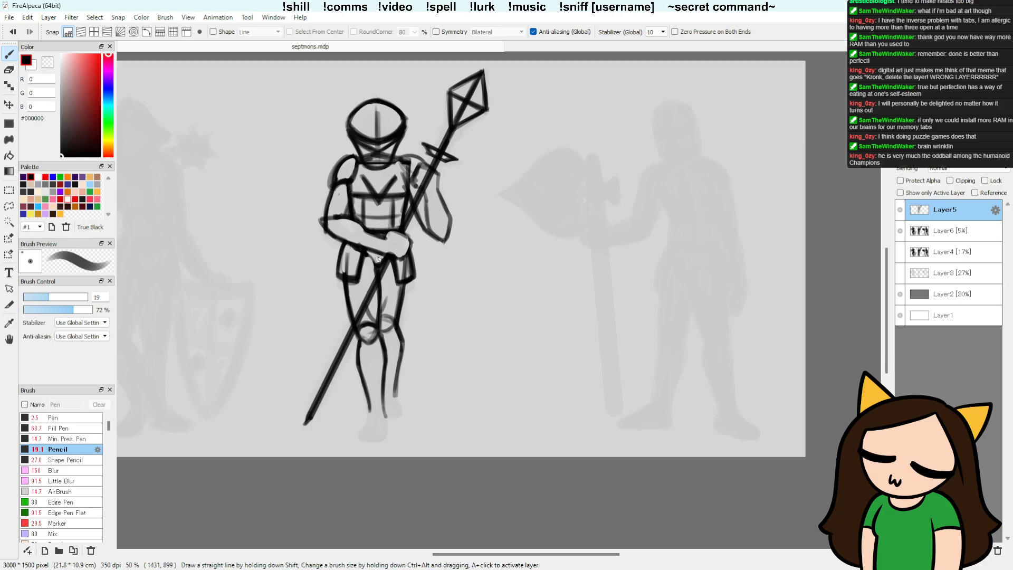
{"action": "mouse_move", "coordinate": [386, 295]}
{"action": "left_mouse_down"}
{"action": "mouse_move", "coordinate": [392, 315]}
{"action": "mouse_move", "coordinate": [383, 307]}
{"action": "left_mouse_up"}
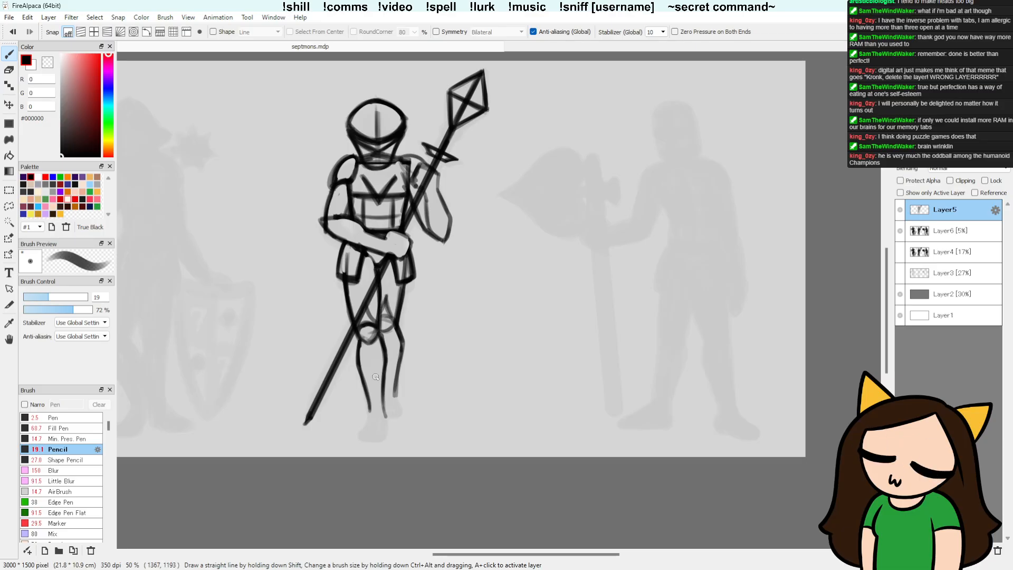
{"action": "left_click_drag", "start_coordinate": [360, 346], "coordinate": [373, 365]}
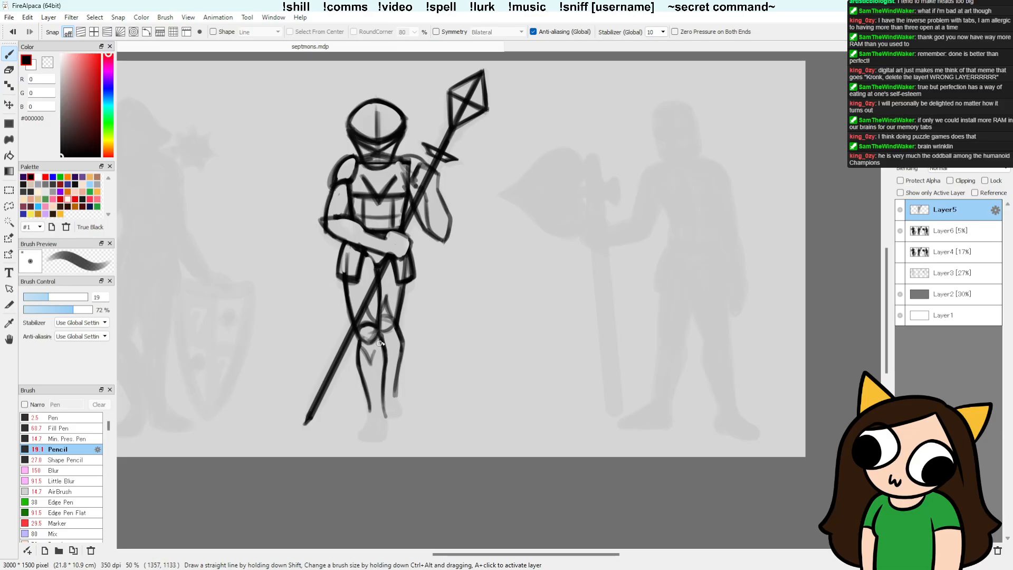
{"action": "left_click_drag", "start_coordinate": [372, 355], "coordinate": [372, 364]}
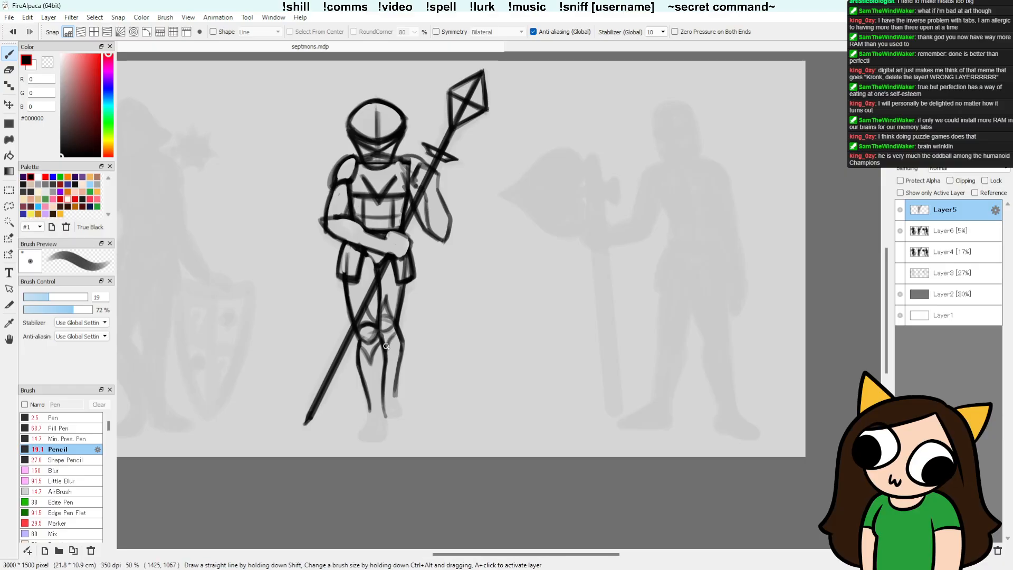
Step: Erase overlapping marks around the spear-side knee and sketch the guard's lower point beneath it
{"action": "key", "text": "e"}
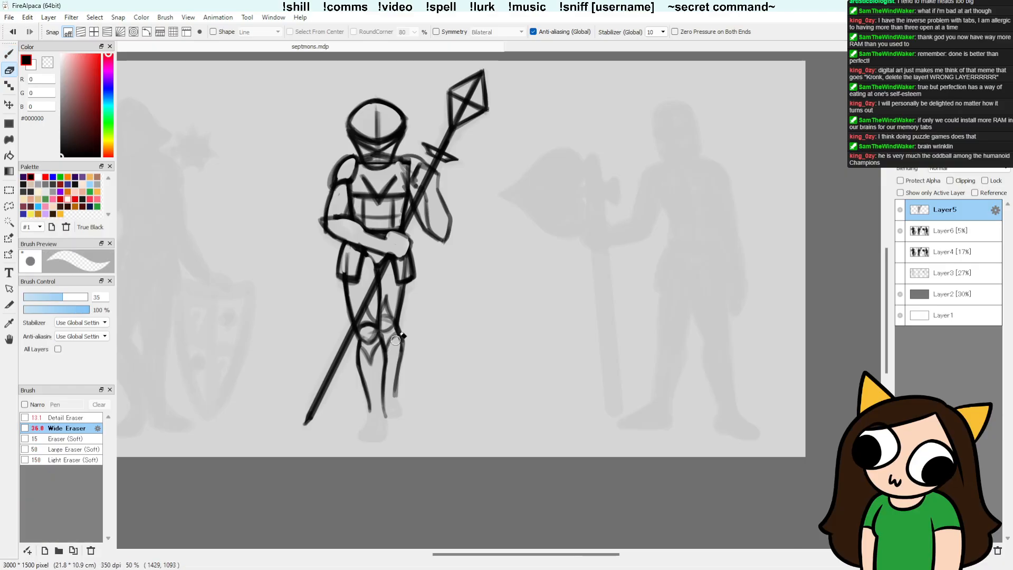
{"action": "key", "text": "b"}
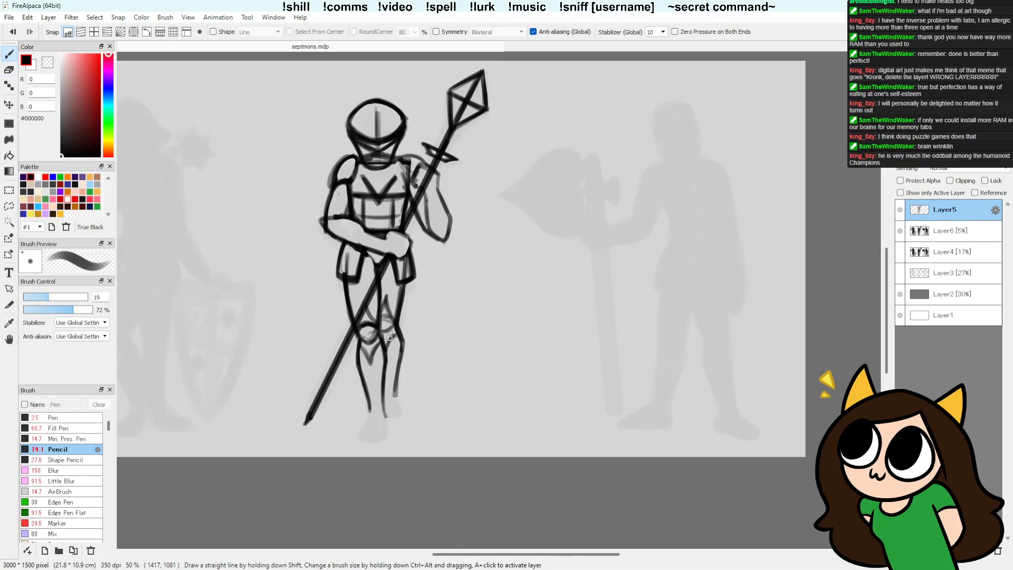
{"action": "key", "text": "e"}
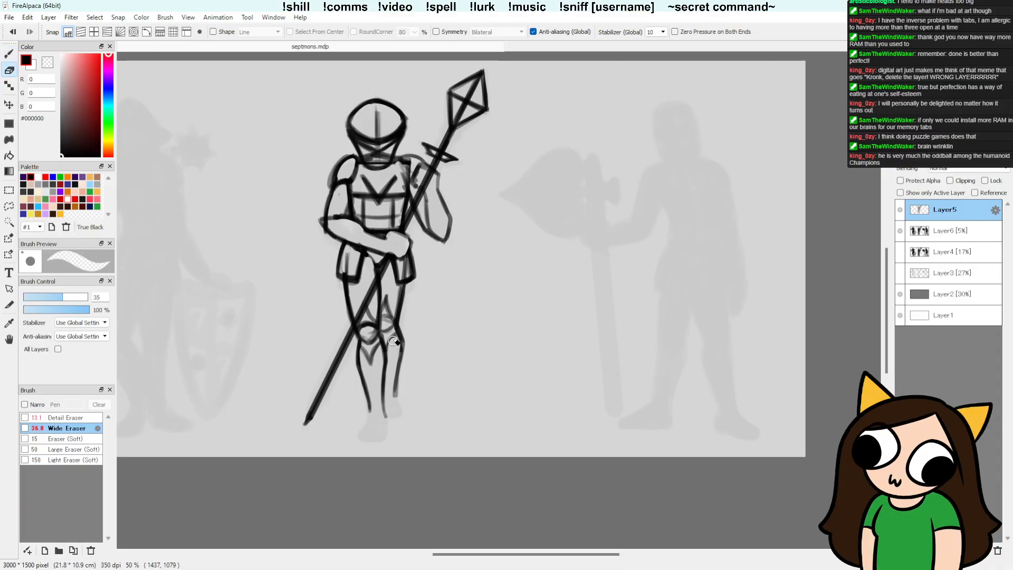
{"action": "key", "text": "b"}
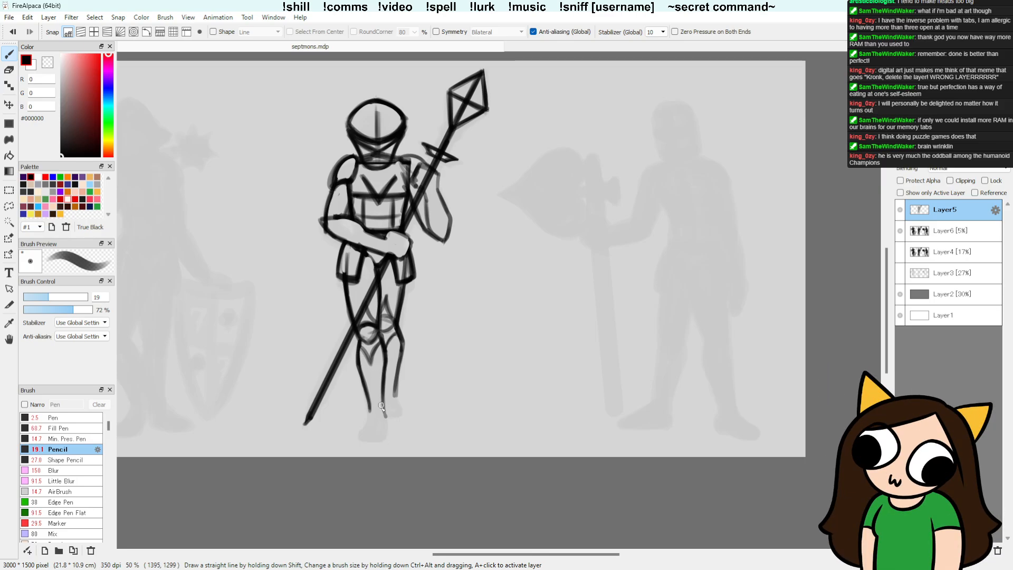
Step: Sketch the front leg's ankle bands and outline its rounded armoured boot
{"action": "mouse_move", "coordinate": [368, 410]}
{"action": "left_mouse_down"}
{"action": "mouse_move", "coordinate": [380, 410]}
{"action": "mouse_move", "coordinate": [366, 421]}
{"action": "left_mouse_up"}
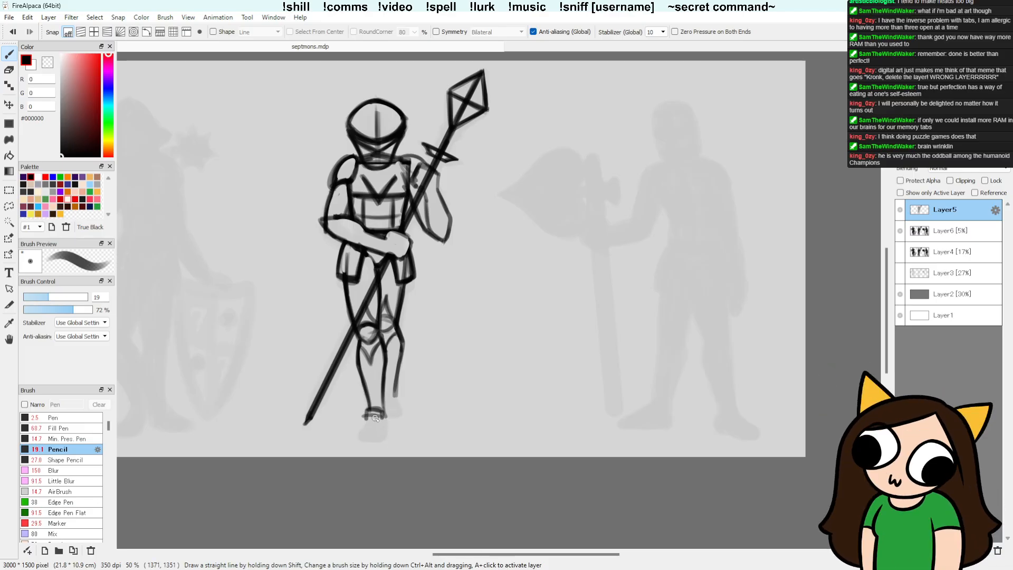
{"action": "left_click_drag", "start_coordinate": [361, 418], "coordinate": [384, 418]}
{"action": "left_click_drag", "start_coordinate": [359, 437], "coordinate": [383, 428]}
{"action": "left_click_drag", "start_coordinate": [358, 435], "coordinate": [379, 439]}
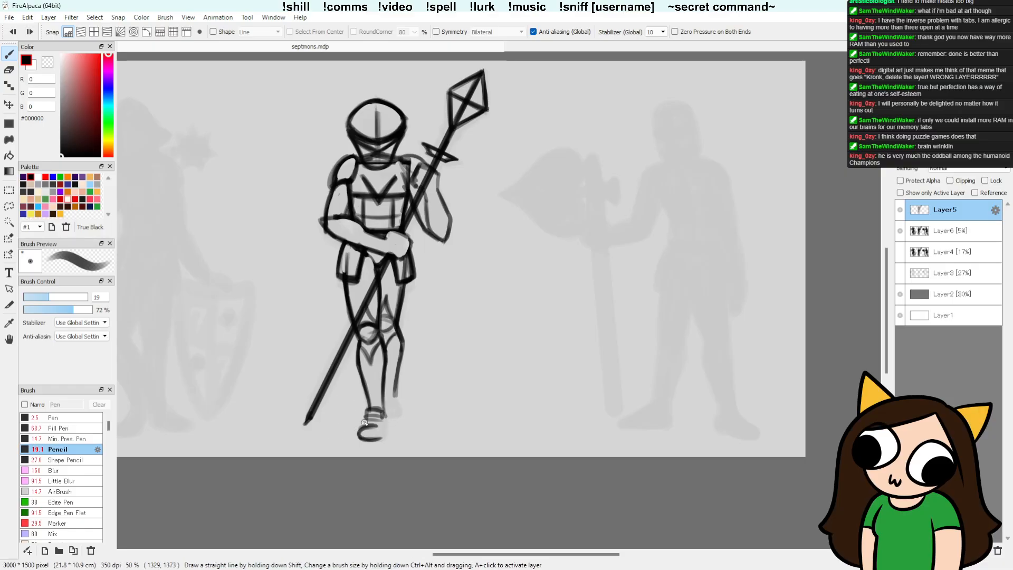
{"action": "left_click_drag", "start_coordinate": [365, 422], "coordinate": [355, 436]}
{"action": "left_click_drag", "start_coordinate": [385, 426], "coordinate": [381, 438]}
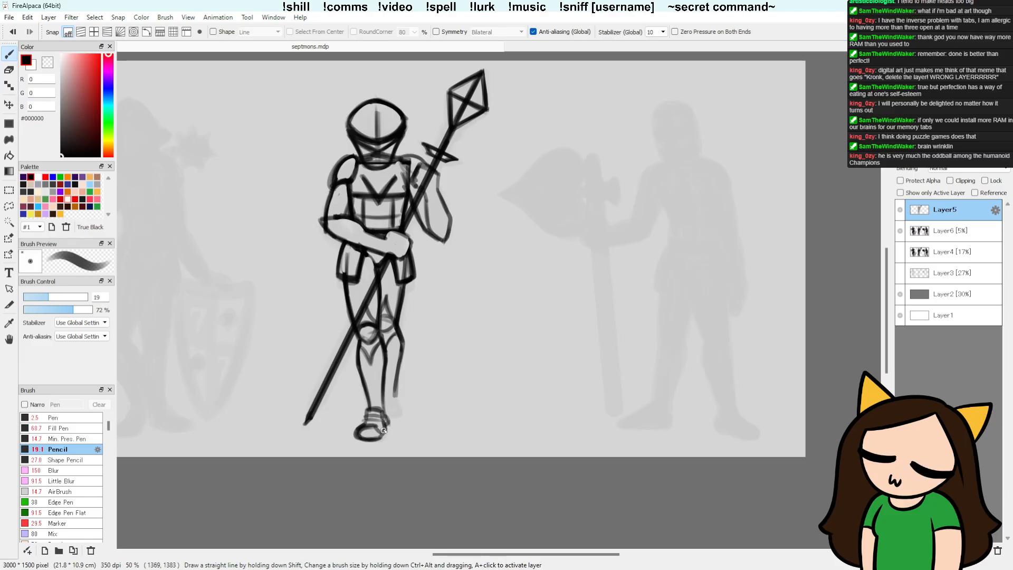
{"action": "left_click_drag", "start_coordinate": [358, 431], "coordinate": [373, 426]}
Step: Erase stray marks beside the front boot and redraw its instep and outer side
{"action": "key", "text": "e"}
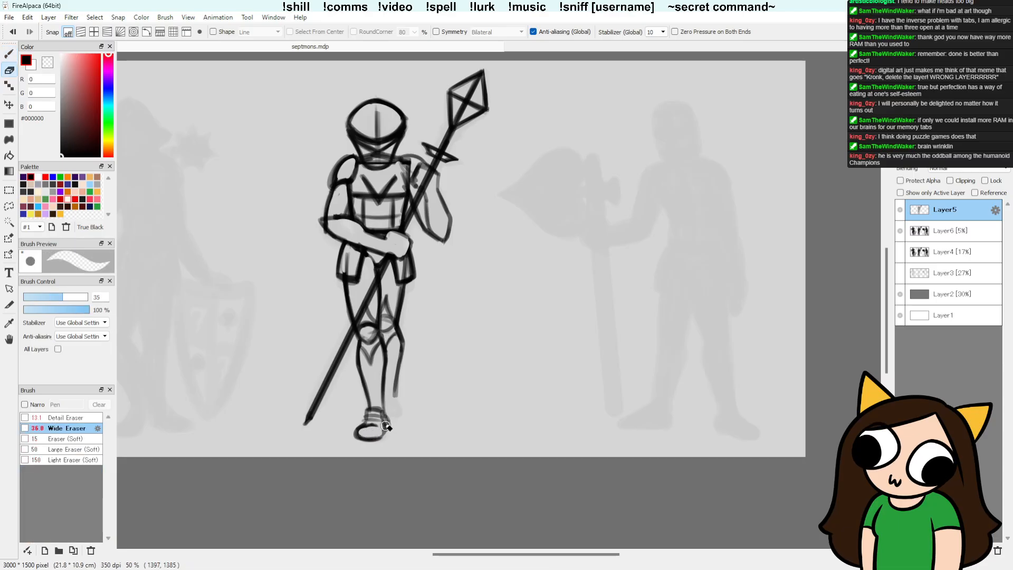
{"action": "key", "text": "b"}
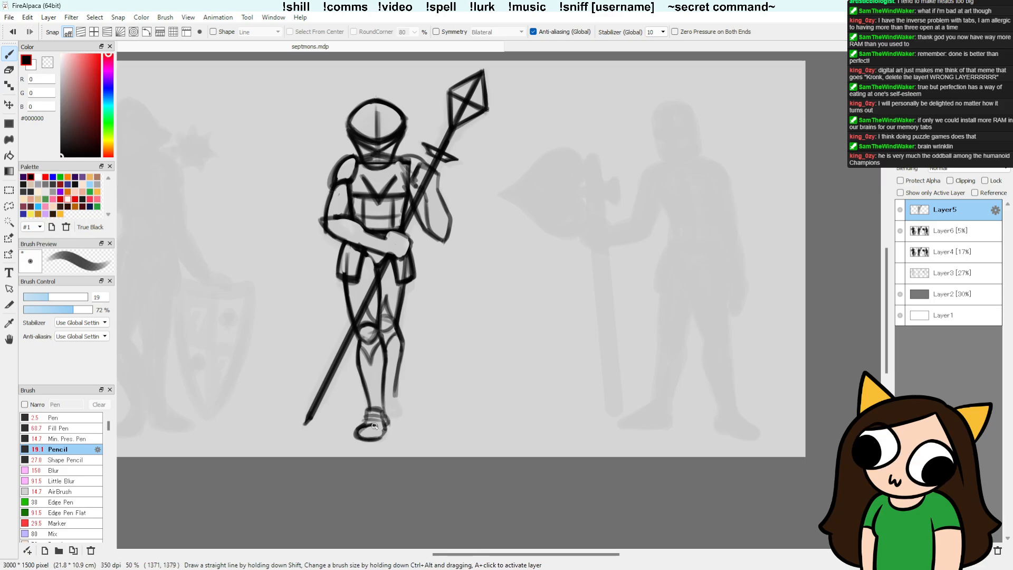
{"action": "left_click_drag", "start_coordinate": [374, 426], "coordinate": [381, 437]}
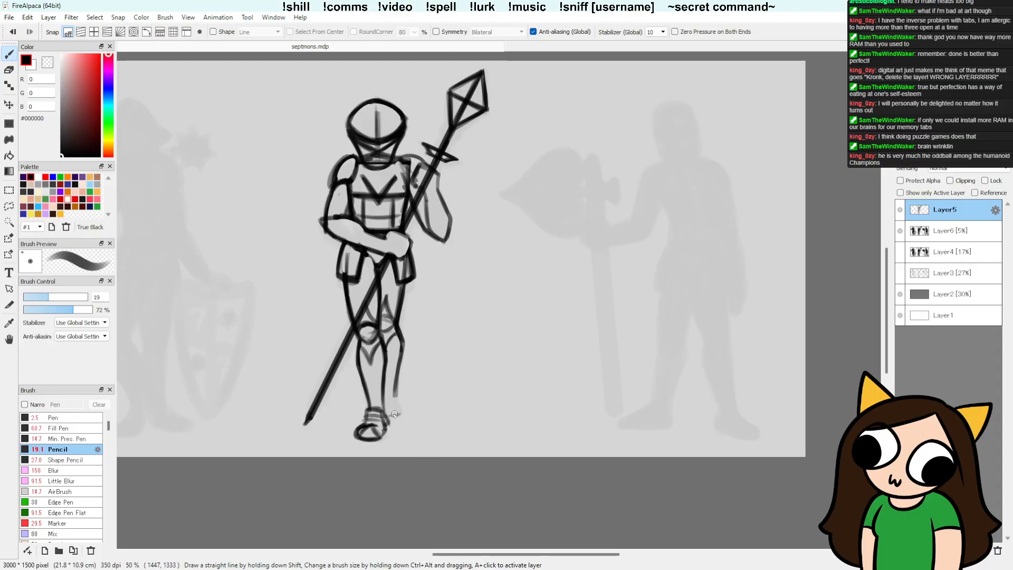
Step: Extend the spear-side leg's lower lines and close them with a small foot behind the front boot
{"action": "mouse_move", "coordinate": [389, 415]}
{"action": "left_mouse_down"}
{"action": "mouse_move", "coordinate": [399, 415]}
{"action": "mouse_move", "coordinate": [394, 396]}
{"action": "left_mouse_up"}
{"action": "key", "text": "l"}
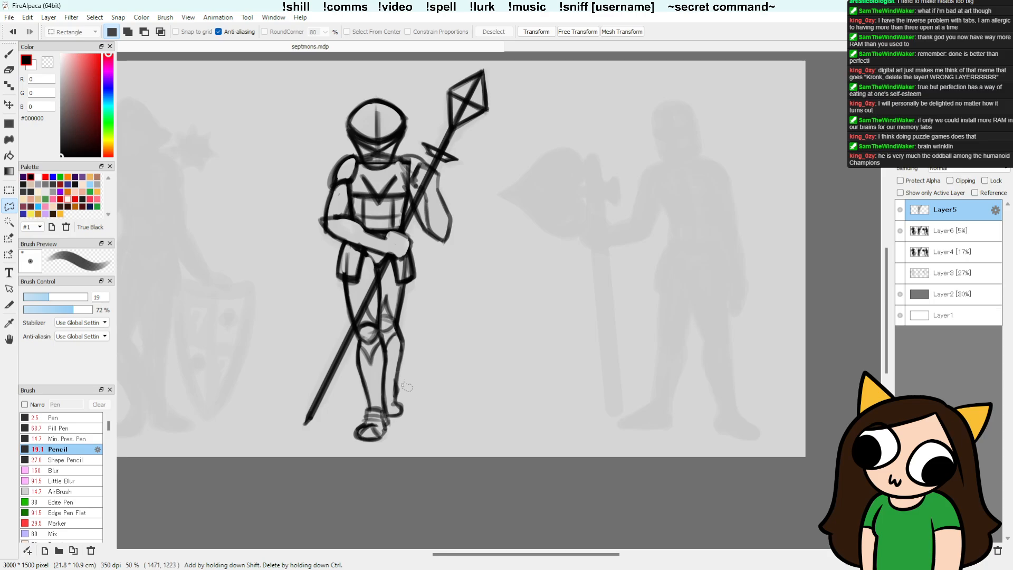
{"action": "key", "text": "e"}
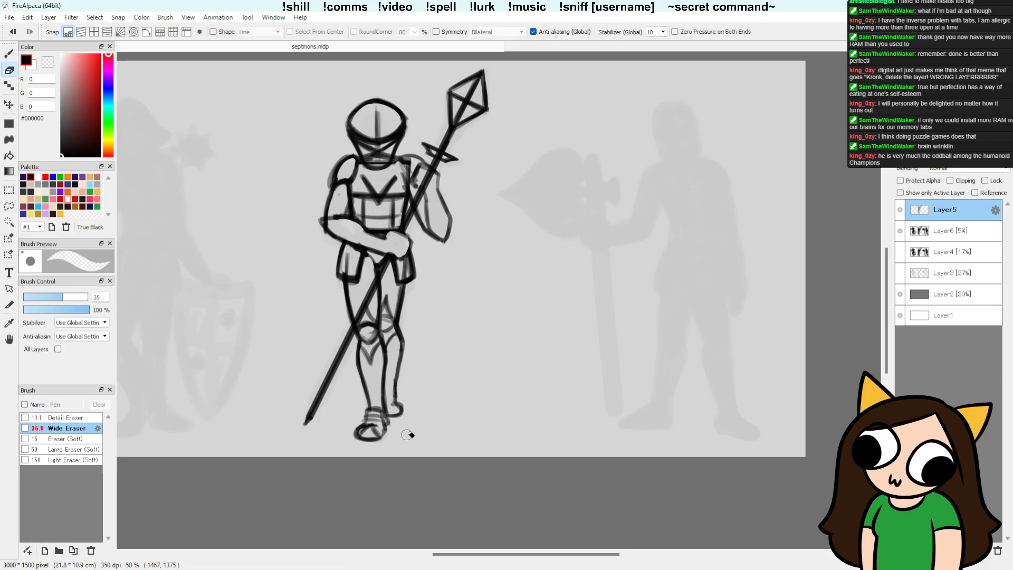
Step: Erase the small back foot and move the lassoed front boot up by 22 pixels
{"action": "key", "text": "l"}
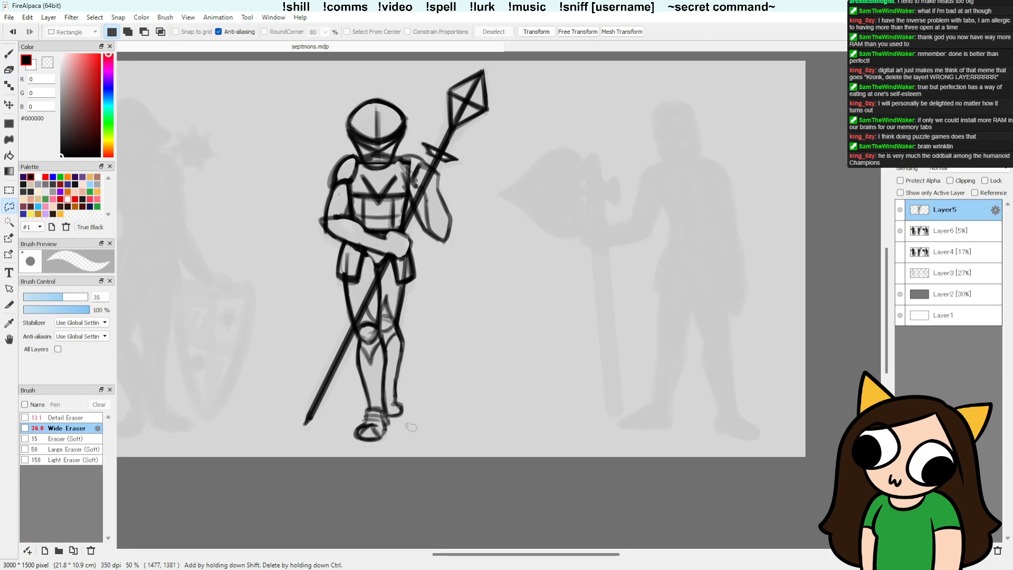
{"action": "key", "text": "e"}
{"action": "mouse_move", "coordinate": [391, 417]}
{"action": "left_mouse_down"}
{"action": "mouse_move", "coordinate": [396, 390]}
{"action": "mouse_move", "coordinate": [408, 429]}
{"action": "mouse_move", "coordinate": [344, 443]}
{"action": "mouse_move", "coordinate": [404, 405]}
{"action": "mouse_move", "coordinate": [385, 425]}
{"action": "left_mouse_up"}
{"action": "key", "text": "l"}
{"action": "key", "text": "v"}
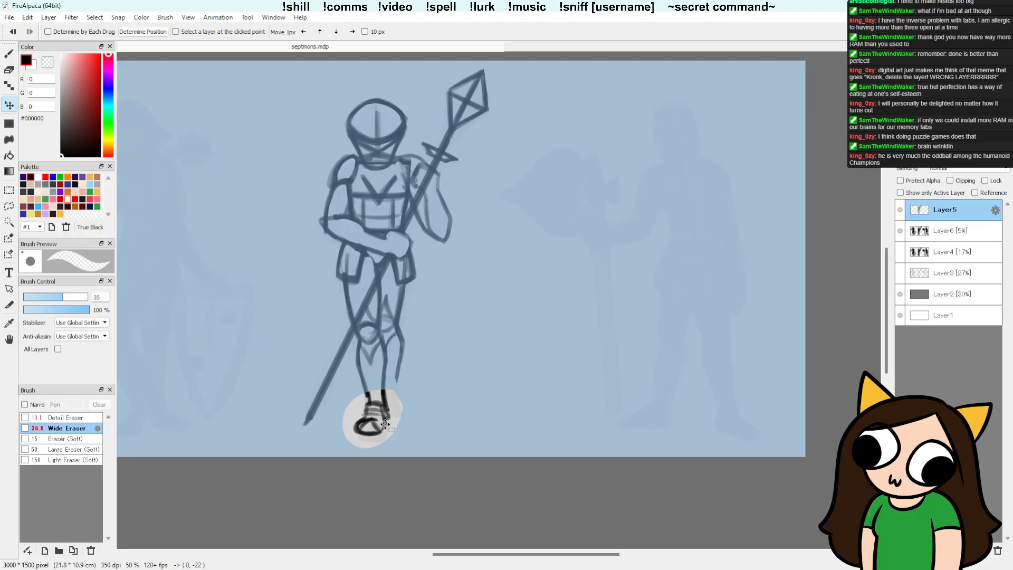
{"action": "key", "text": "ctrl+d"}
Step: Redraw the spear figure's back lower leg with ankle bands and a small boot, erasing stray marks around the calf and knee
{"action": "key", "text": "b"}
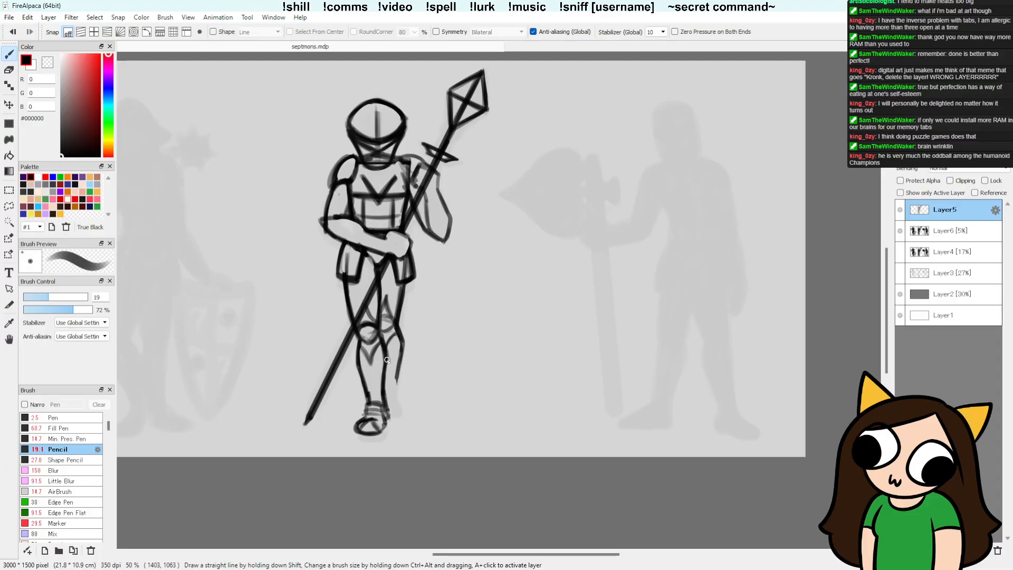
{"action": "key", "text": "e"}
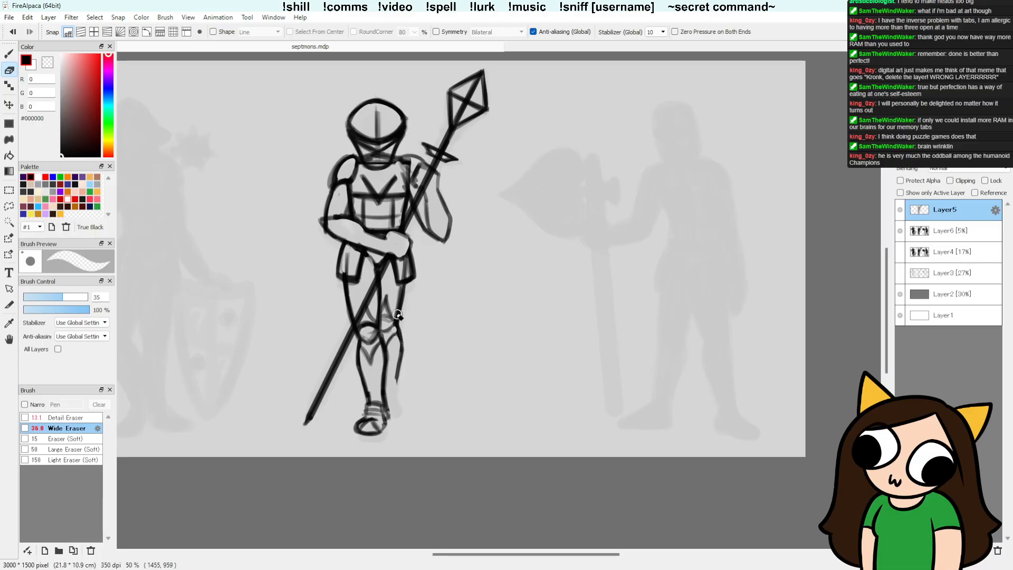
{"action": "key", "text": "p"}
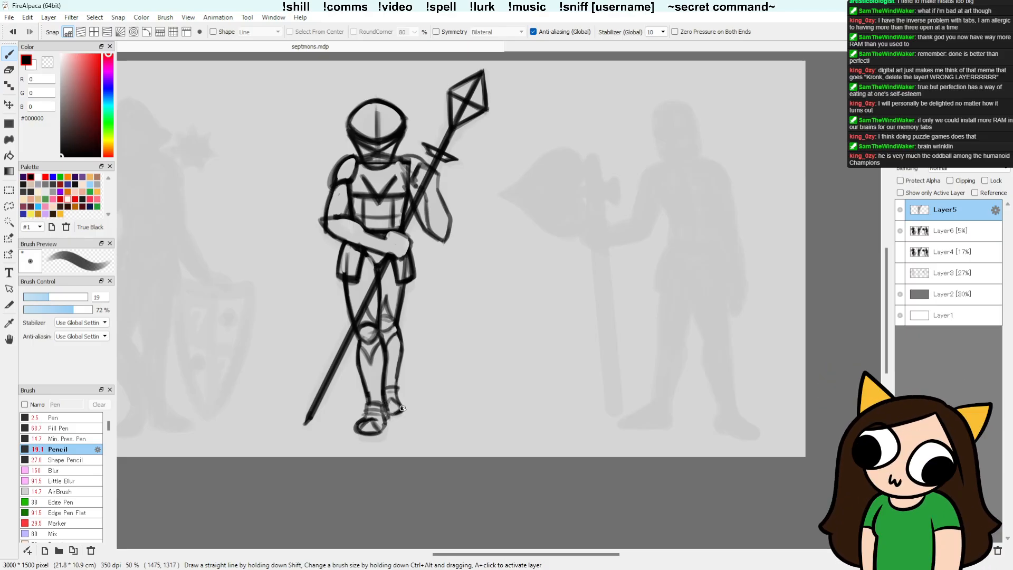
{"action": "key", "text": "e"}
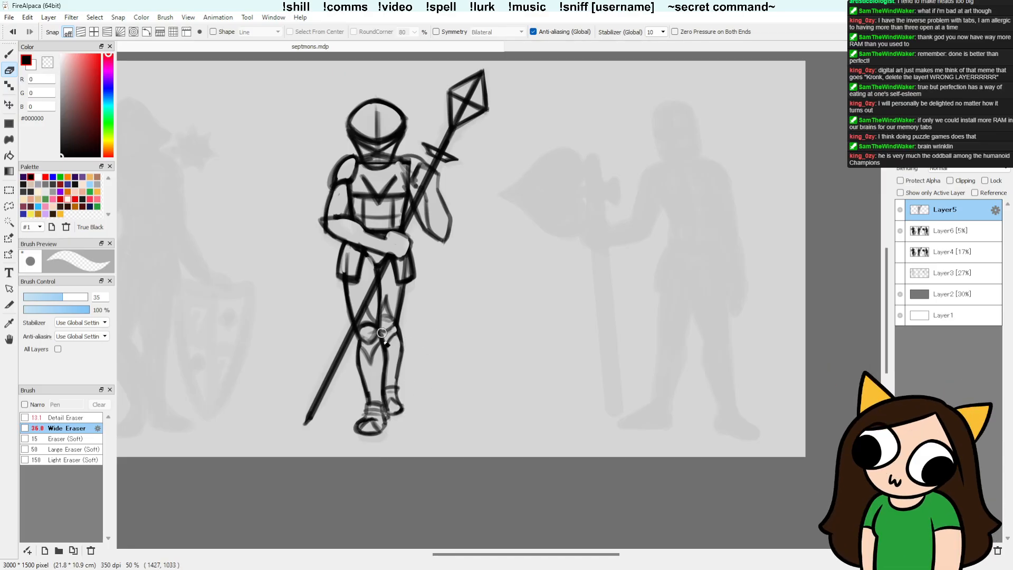
{"action": "key", "text": "b"}
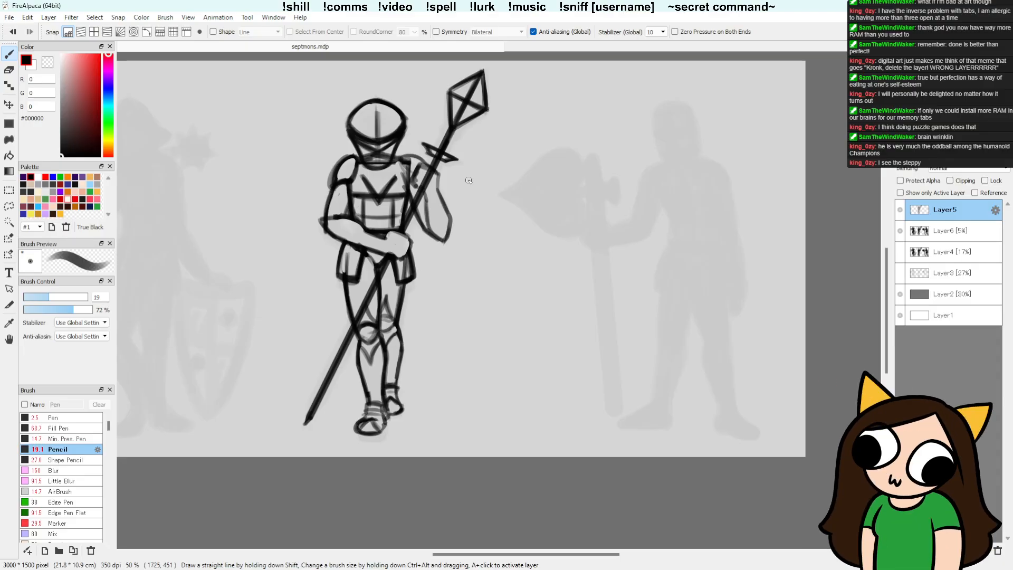
Step: Lasso the back leg's knee guard, transform it slightly smaller and shift it inside the leg outline
{"action": "key", "text": "l"}
{"action": "mouse_move", "coordinate": [396, 331]}
{"action": "left_mouse_down"}
{"action": "mouse_move", "coordinate": [383, 300]}
{"action": "mouse_move", "coordinate": [387, 351]}
{"action": "mouse_move", "coordinate": [396, 340]}
{"action": "left_mouse_up"}
{"action": "key", "text": "ctrl+t"}
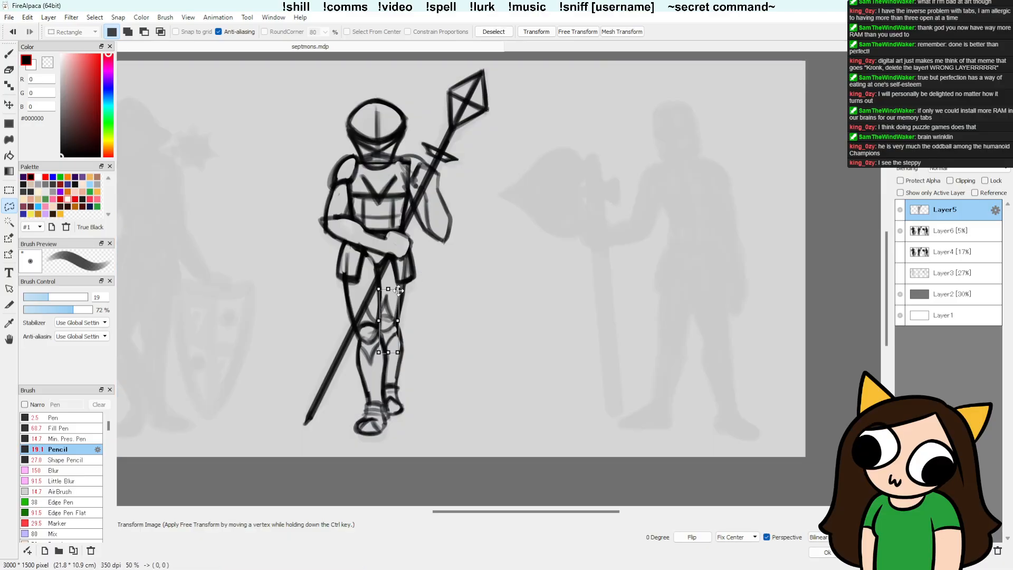
{"action": "left_click_drag", "start_coordinate": [398, 290], "coordinate": [391, 308]}
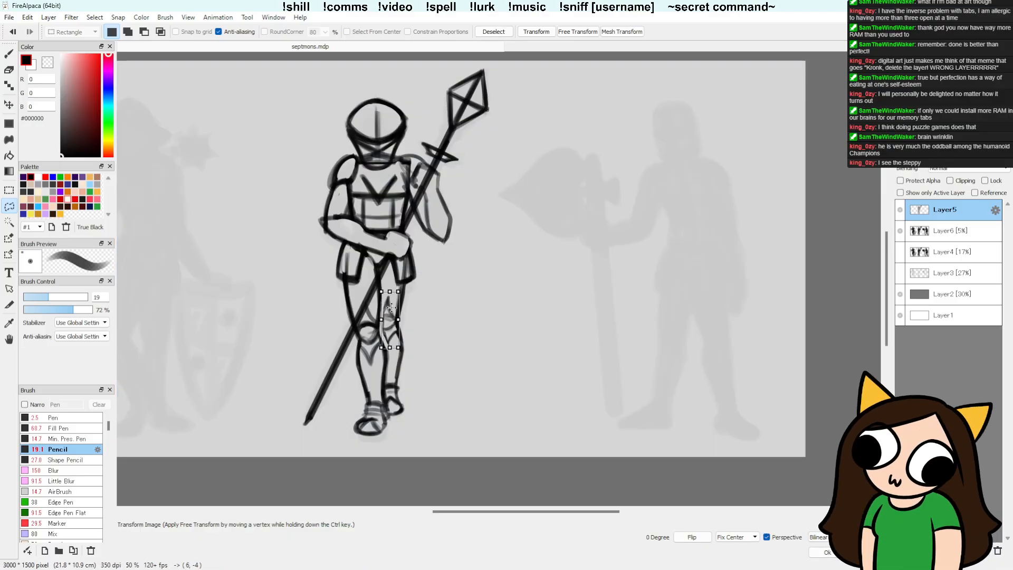
{"action": "key", "text": "Return"}
{"action": "key", "text": "ctrl+d"}
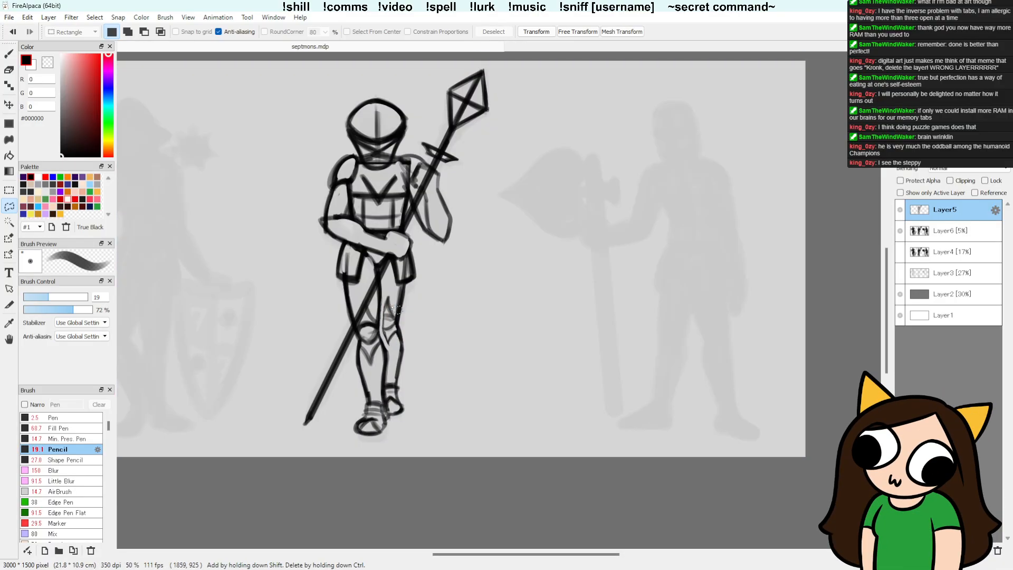
Step: Redraw the back leg's rounded kneecap and the pointed guard beneath it, erasing overlapping lines
{"action": "key", "text": "b"}
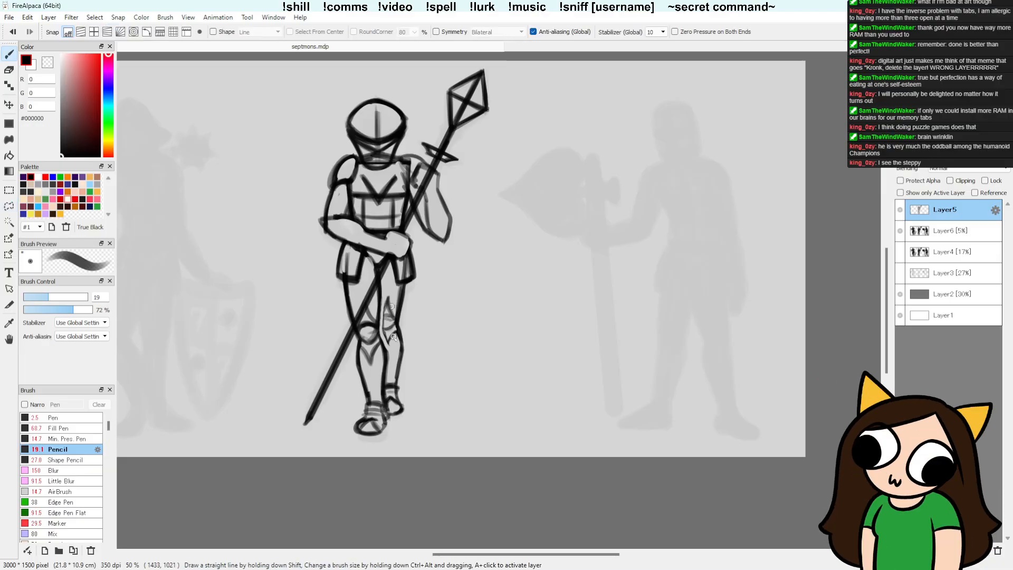
{"action": "key", "text": "e"}
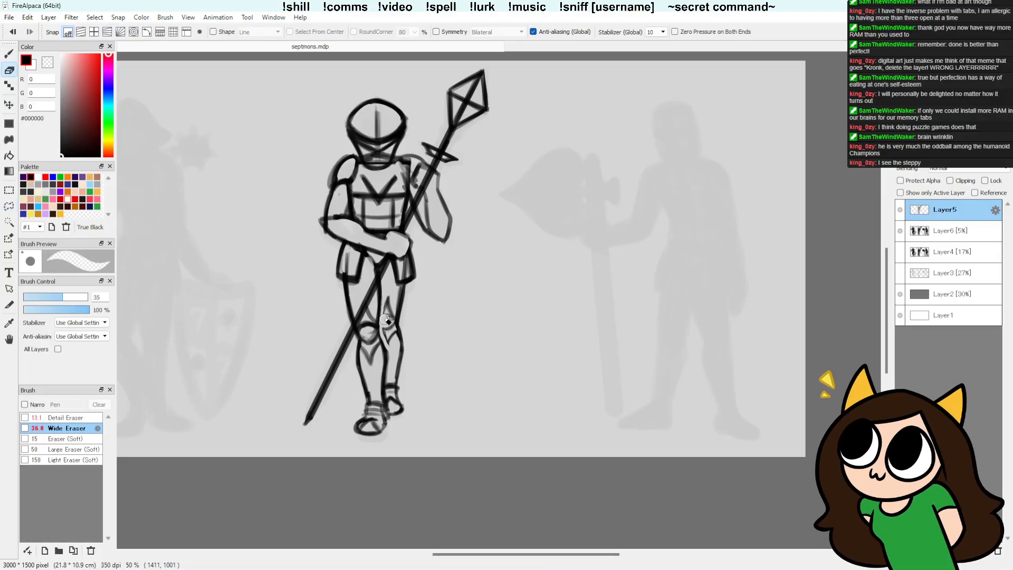
{"action": "key", "text": "b"}
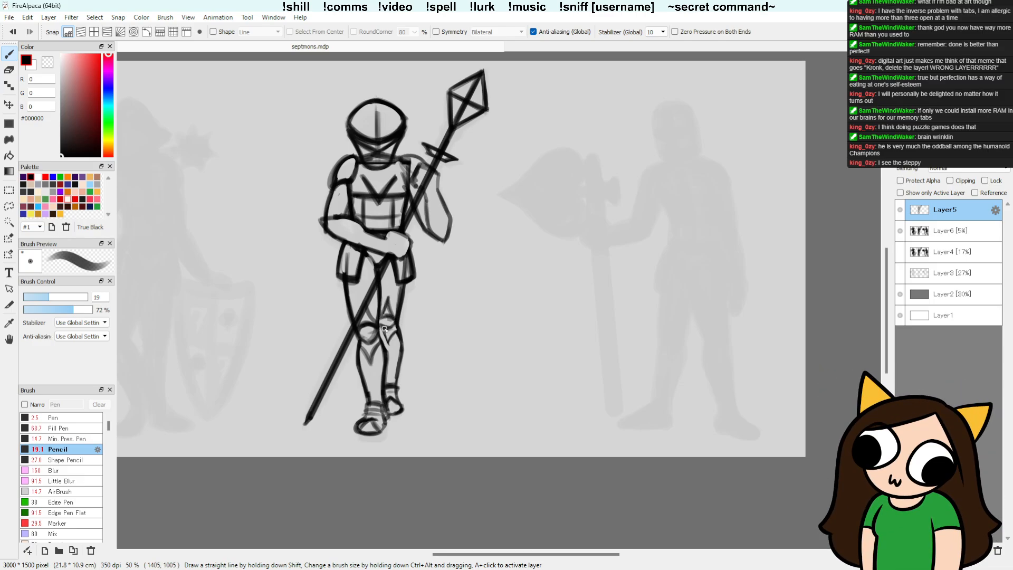
{"action": "key", "text": "e"}
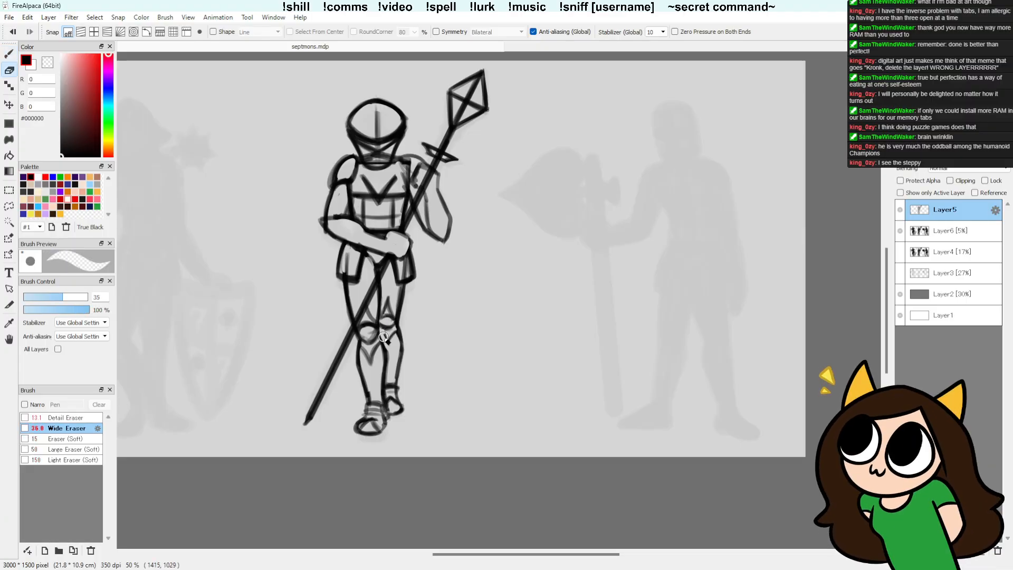
{"action": "key", "text": "b"}
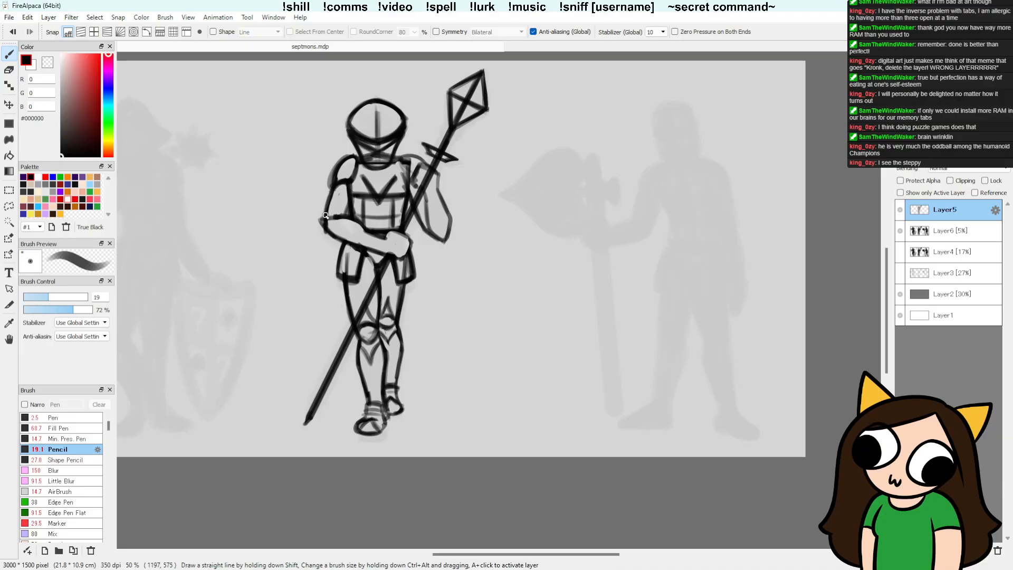
Step: Strengthen the folded arm's elbow line and redraw the shoulder plate above it
{"action": "left_click_drag", "start_coordinate": [325, 215], "coordinate": [346, 216]}
{"action": "key", "text": "e"}
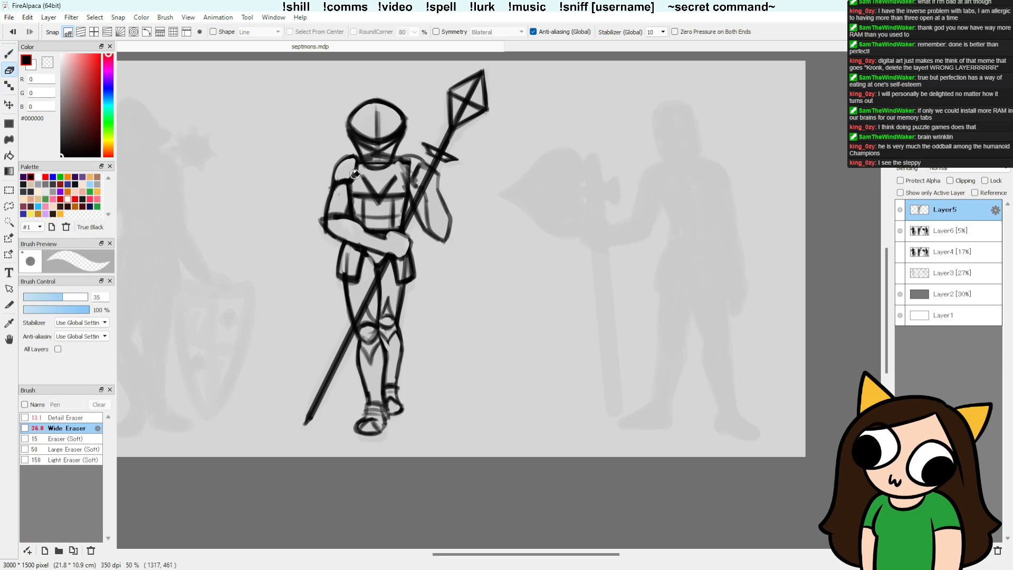
{"action": "key", "text": "b"}
{"action": "left_click_drag", "start_coordinate": [335, 171], "coordinate": [357, 155]}
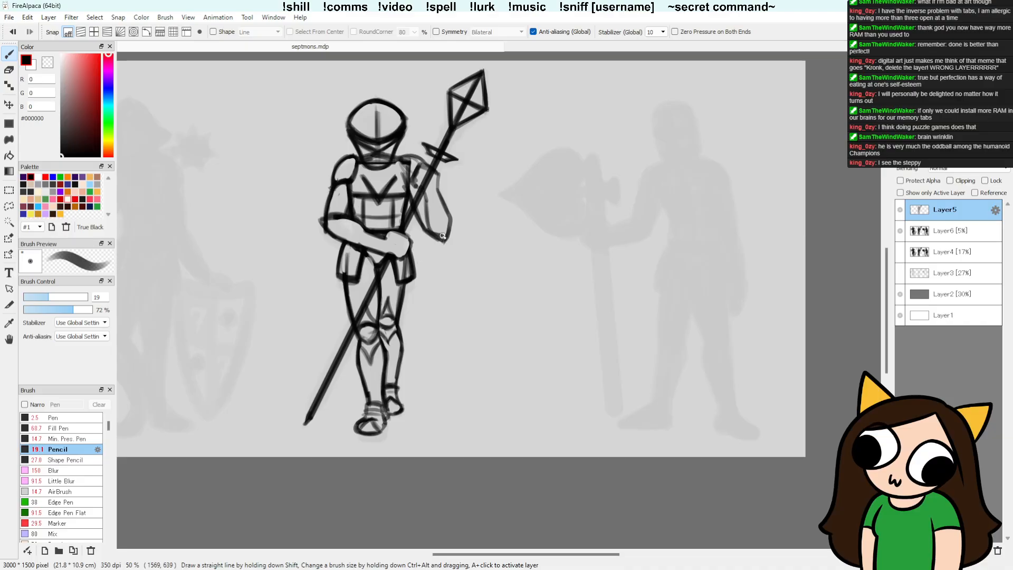
Step: Rework the spear arm's elbow outline, erasing excess marks around its lower edge
{"action": "left_click_drag", "start_coordinate": [428, 231], "coordinate": [450, 223]}
{"action": "key", "text": "e"}
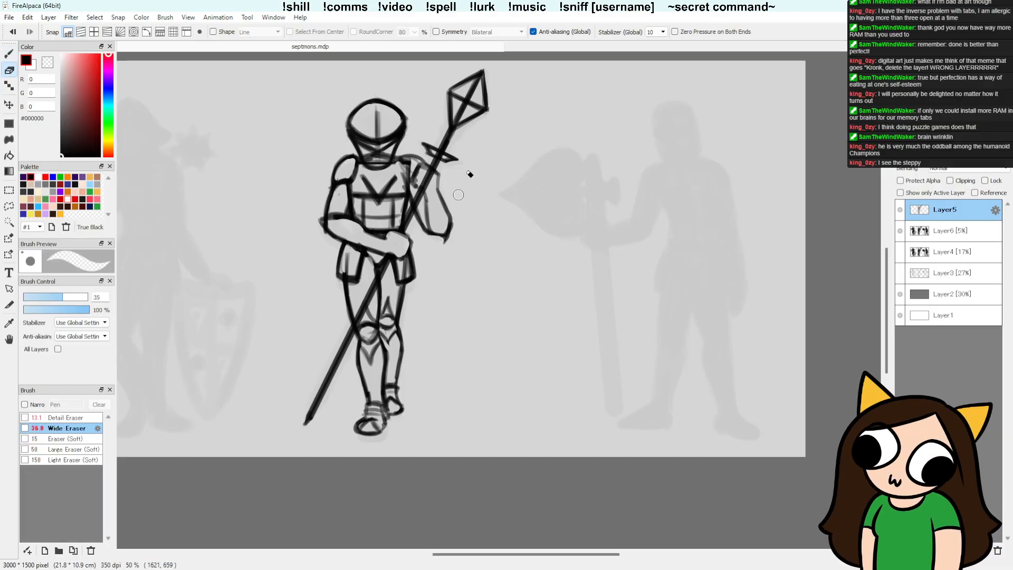
{"action": "key", "text": "b"}
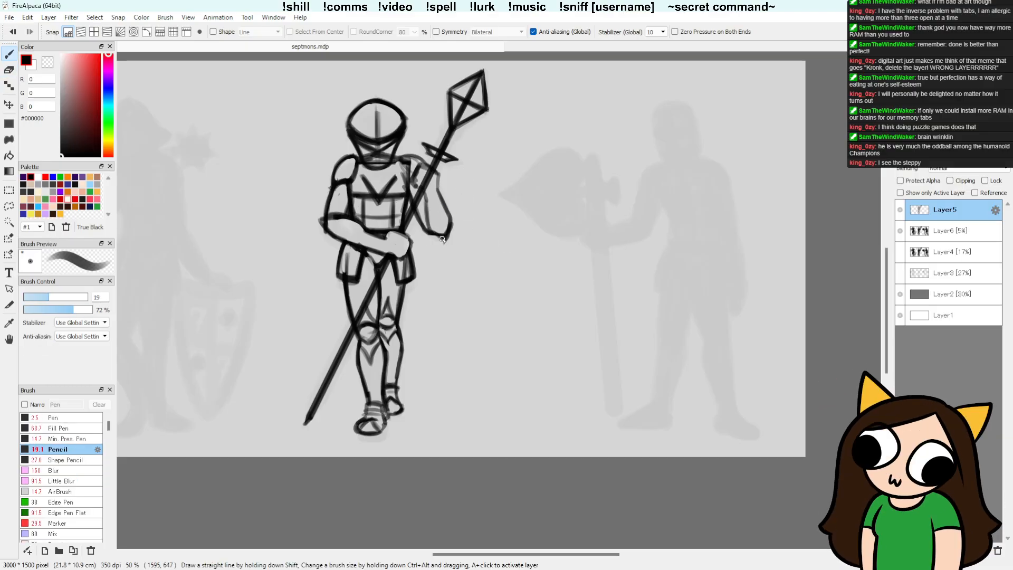
{"action": "left_click_drag", "start_coordinate": [442, 239], "coordinate": [440, 236]}
{"action": "key", "text": "ctrl+z"}
{"action": "key", "text": "e"}
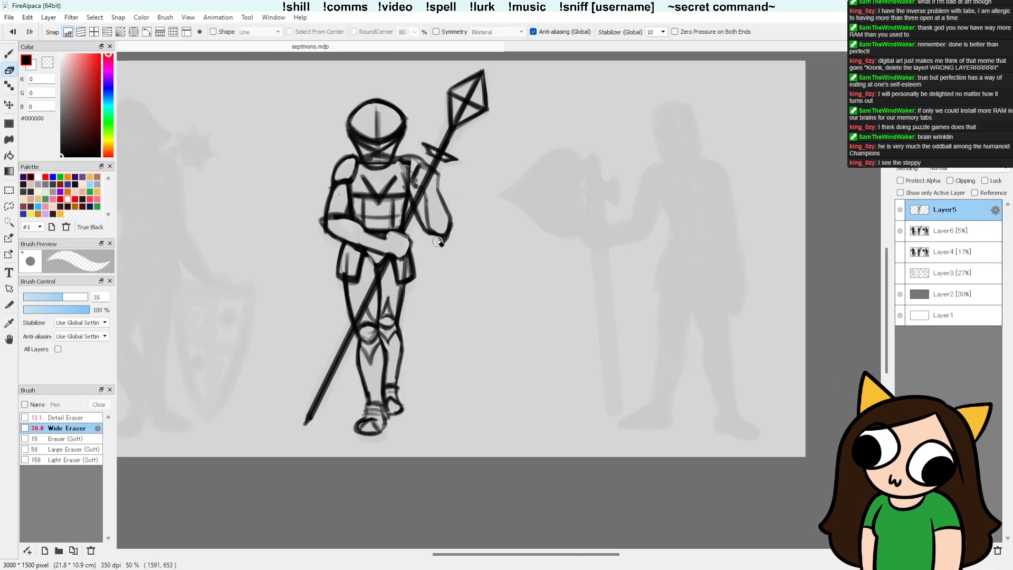
{"action": "left_click_drag", "start_coordinate": [436, 228], "coordinate": [444, 235]}
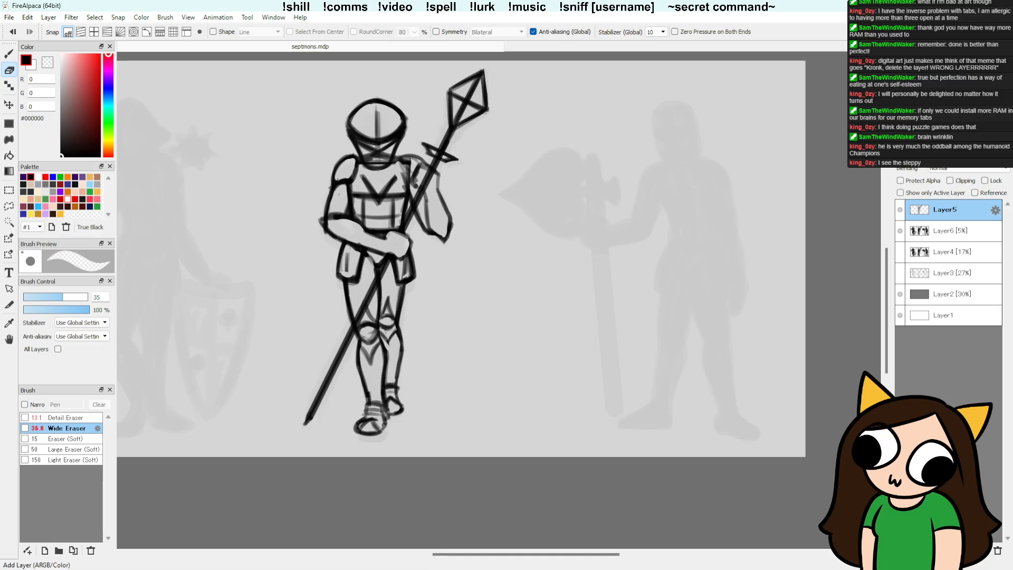
Step: Add a new layer above Layer5, fade Layer5 to 19% opacity and make the new layer active
{"action": "left_click", "coordinate": [900, 551]}
{"action": "left_click", "coordinate": [960, 228]}
{"action": "left_click", "coordinate": [938, 156]}
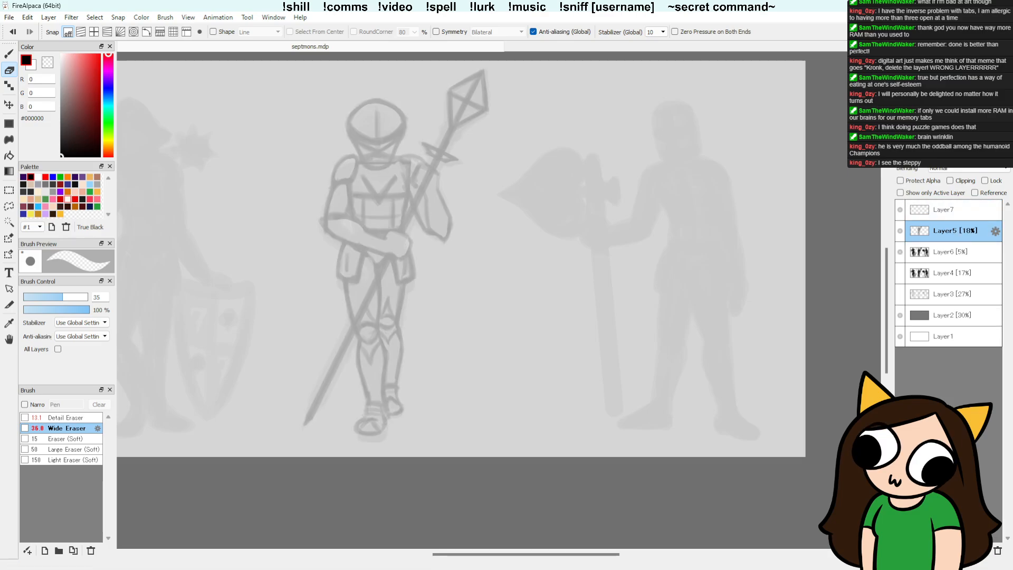
{"action": "left_click", "coordinate": [949, 156]}
{"action": "left_click", "coordinate": [964, 210]}
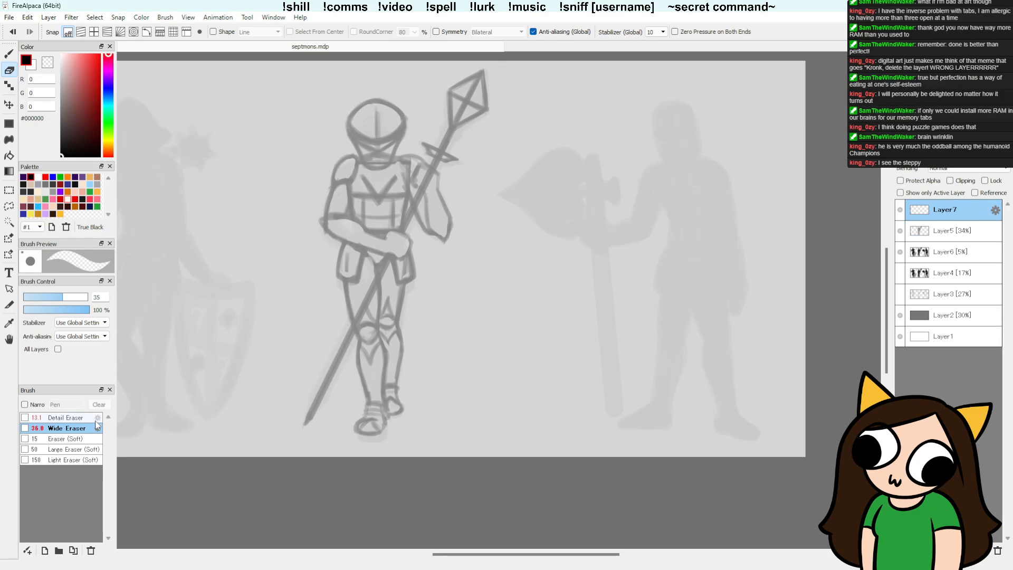
{"action": "key", "text": "b"}
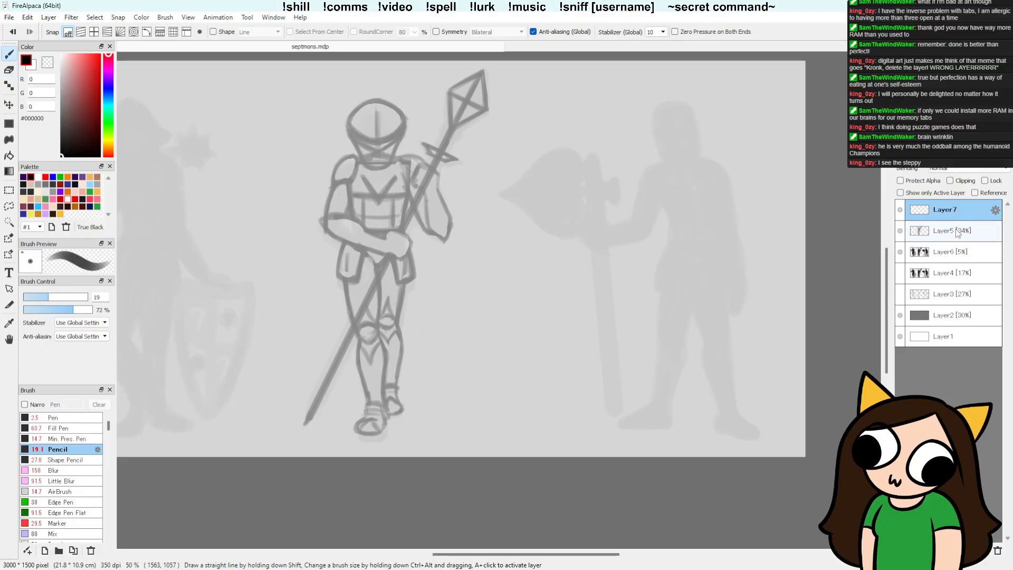
{"action": "left_click", "coordinate": [958, 232]}
{"action": "left_click", "coordinate": [943, 156]}
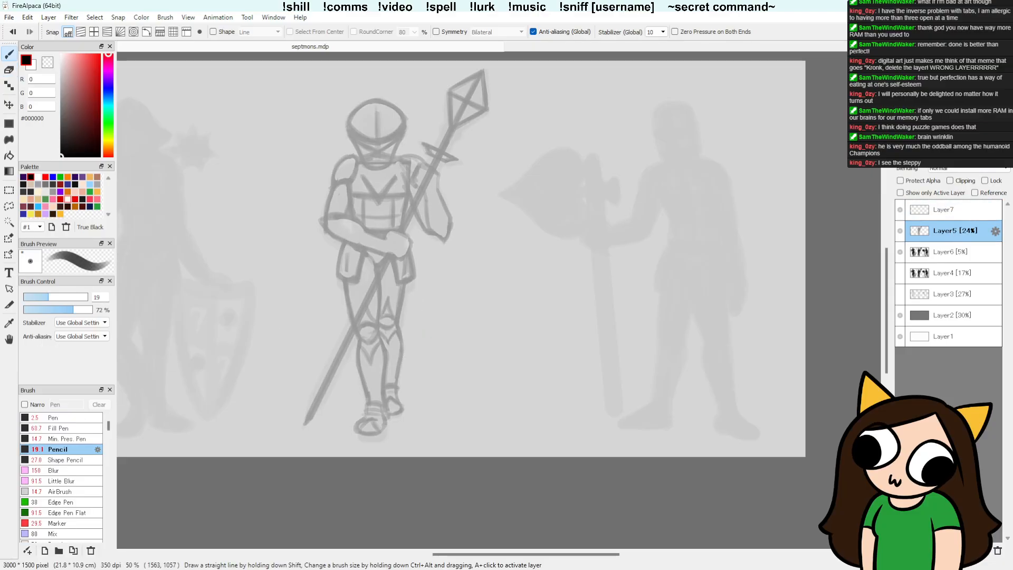
{"action": "left_click", "coordinate": [940, 156]}
{"action": "left_click", "coordinate": [955, 207]}
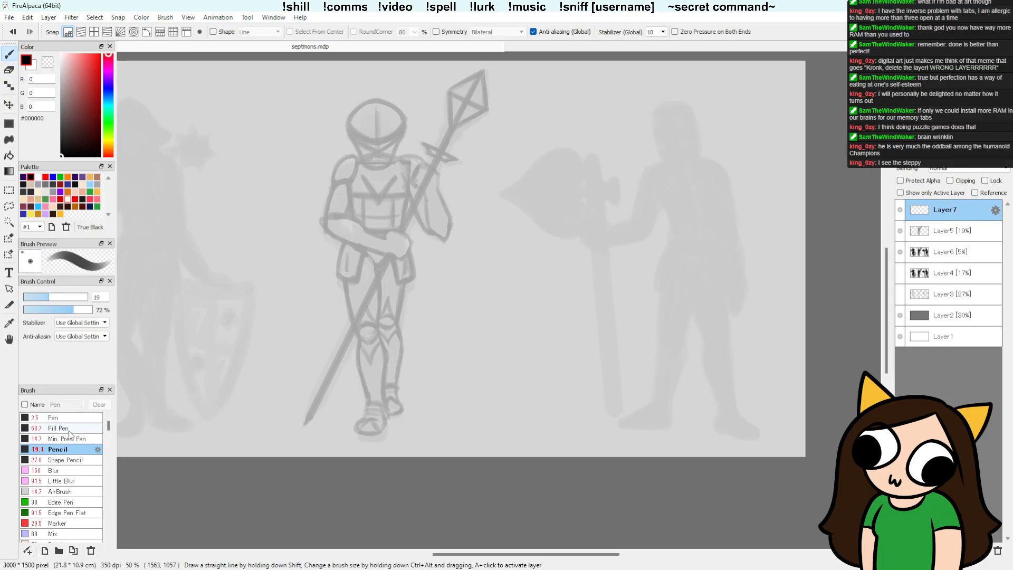
Step: Reduce the Pencil size to 9.8, trying out strokes beside the figure and undoing them
{"action": "left_click_drag", "start_coordinate": [284, 256], "coordinate": [299, 270]}
{"action": "key", "text": "ctrl+z"}
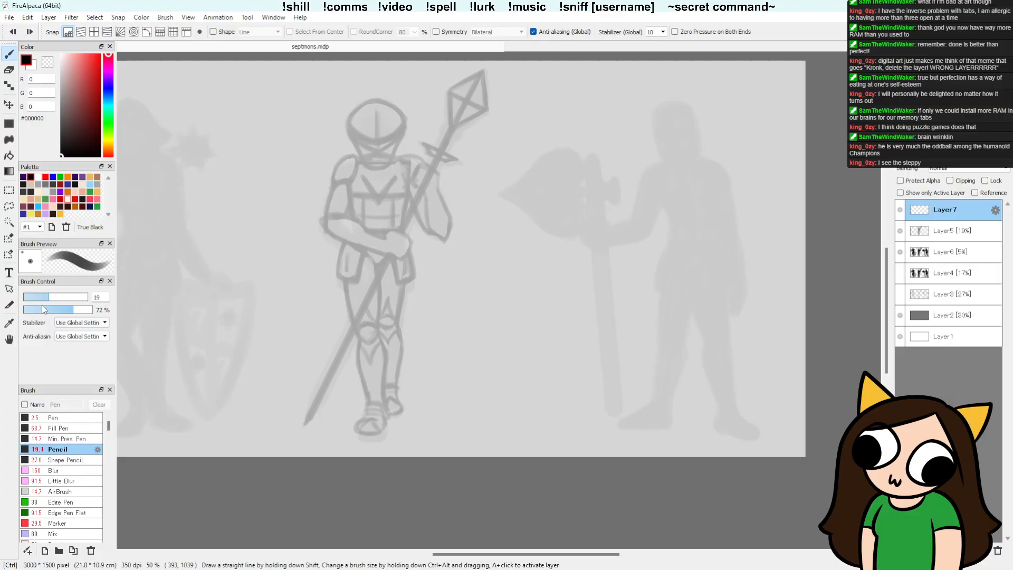
{"action": "left_click", "coordinate": [36, 297]}
{"action": "mouse_move", "coordinate": [242, 229]}
{"action": "left_mouse_down"}
{"action": "mouse_move", "coordinate": [259, 256]}
{"action": "mouse_move", "coordinate": [289, 263]}
{"action": "left_mouse_up"}
{"action": "key", "text": "ctrl+z"}
Step: Trace the spear figure's helmet on Layer7 with clean lines for both lower side edges and the rounded dome
{"action": "key", "text": "ctrl+plus"}
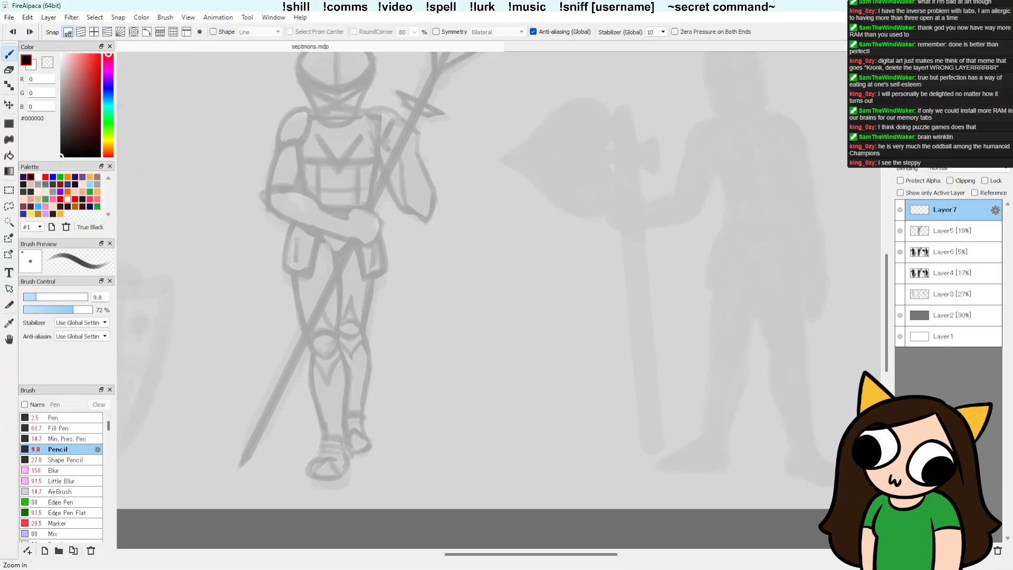
{"action": "left_click_drag", "start_coordinate": [528, 256], "coordinate": [563, 292]}
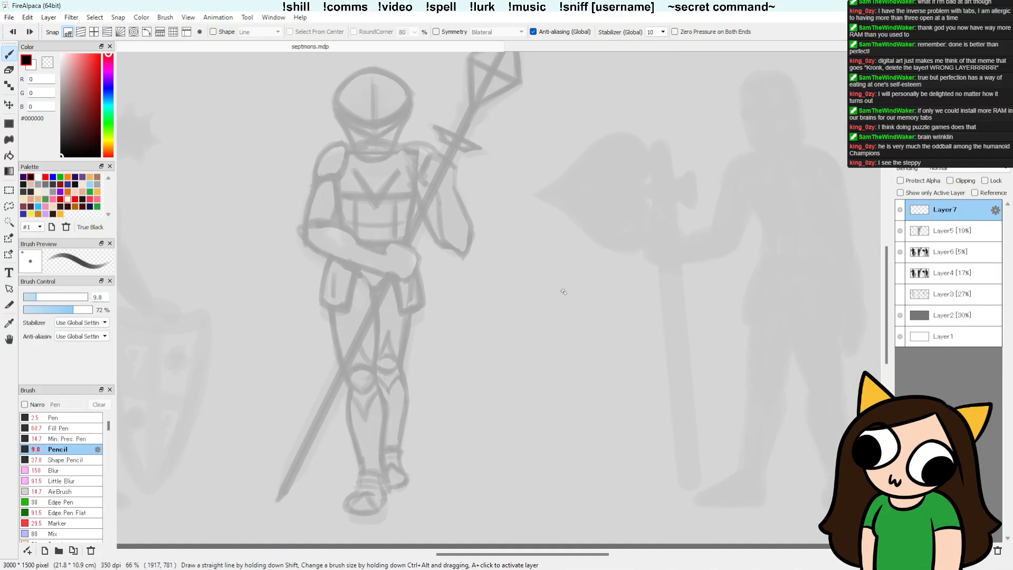
{"action": "scroll", "coordinate": [468, 216], "scroll_direction": "up", "scroll_amount": 1}
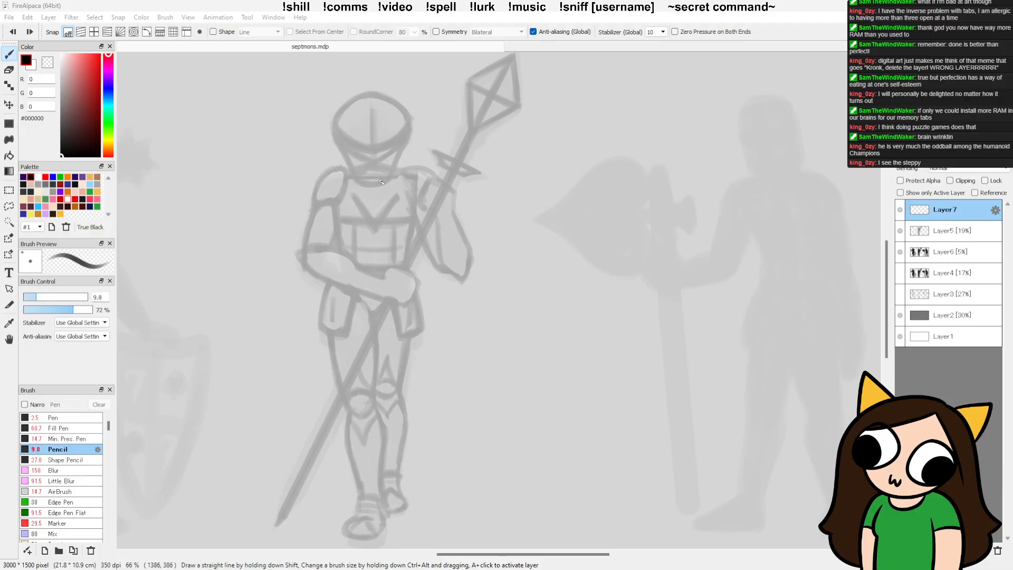
{"action": "left_click_drag", "start_coordinate": [334, 137], "coordinate": [352, 180]}
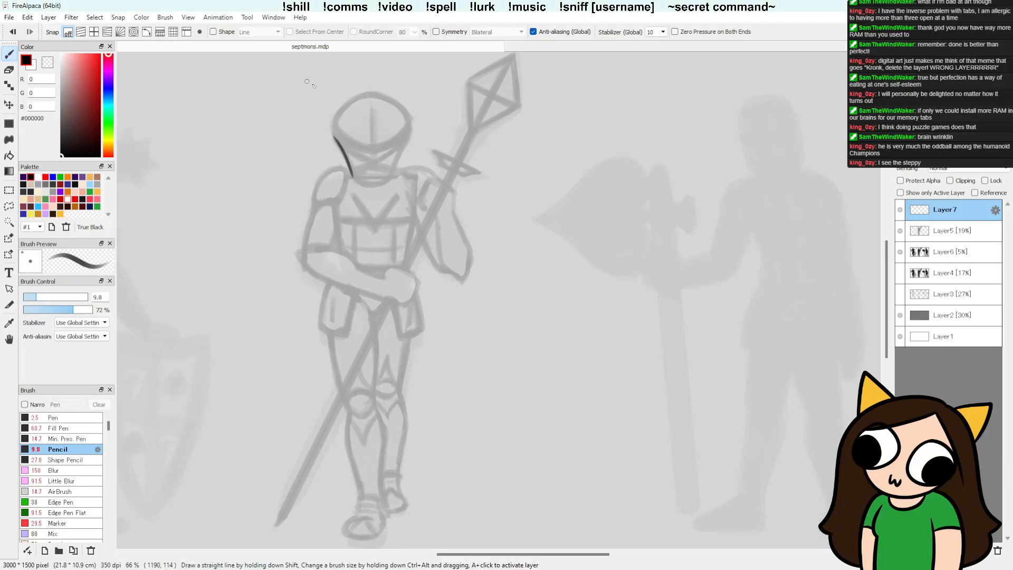
{"action": "key", "text": "ctrl+z"}
{"action": "key", "text": "ctrl+z"}
{"action": "left_click_drag", "start_coordinate": [336, 139], "coordinate": [354, 177]}
{"action": "mouse_move", "coordinate": [404, 145]}
{"action": "left_mouse_down"}
{"action": "mouse_move", "coordinate": [390, 180]}
{"action": "mouse_move", "coordinate": [406, 143]}
{"action": "left_mouse_up"}
{"action": "left_click_drag", "start_coordinate": [342, 145], "coordinate": [352, 177]}
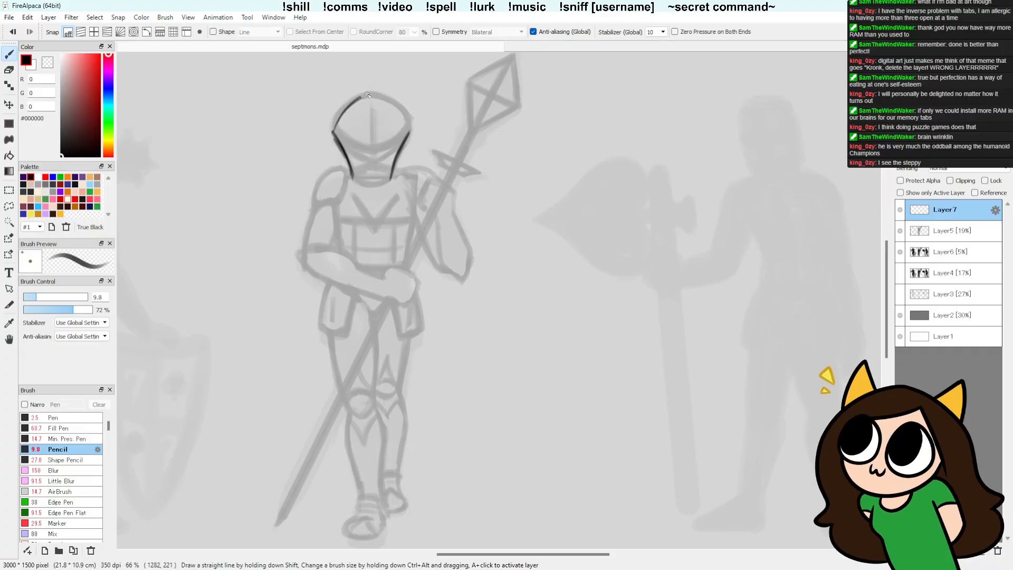
{"action": "mouse_move", "coordinate": [332, 131]}
{"action": "left_mouse_down"}
{"action": "mouse_move", "coordinate": [374, 94]}
{"action": "mouse_move", "coordinate": [411, 130]}
{"action": "left_mouse_up"}
{"action": "mouse_move", "coordinate": [372, 95]}
{"action": "left_mouse_down"}
{"action": "mouse_move", "coordinate": [410, 127]}
{"action": "mouse_move", "coordinate": [372, 94]}
{"action": "mouse_move", "coordinate": [408, 123]}
{"action": "mouse_move", "coordinate": [334, 127]}
{"action": "mouse_move", "coordinate": [348, 104]}
{"action": "mouse_move", "coordinate": [333, 127]}
{"action": "left_mouse_up"}
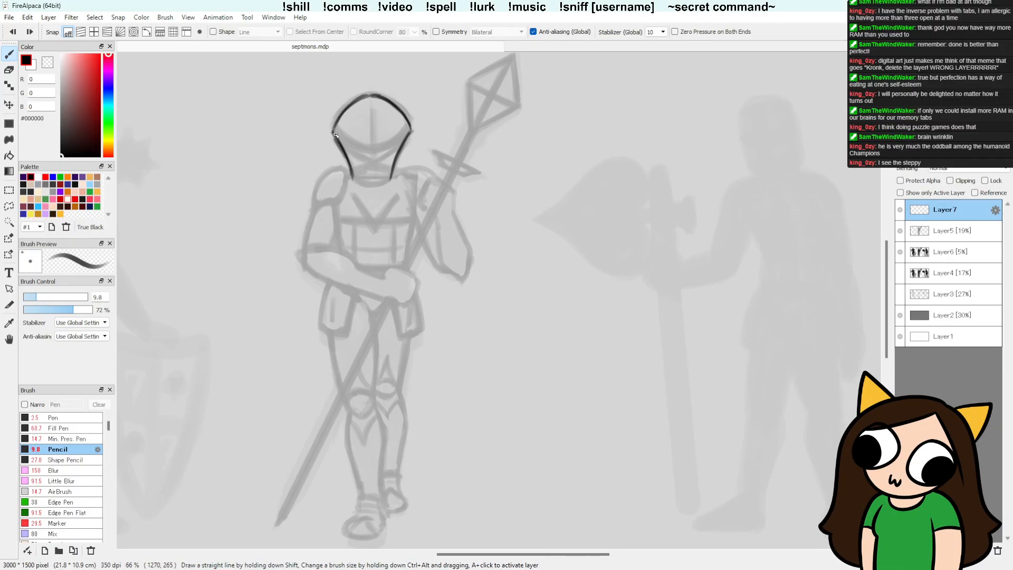
Step: Trace the helmet's V-shaped visor edge from both sides and erase the overlap at its lower point
{"action": "left_click_drag", "start_coordinate": [336, 136], "coordinate": [381, 161]}
{"action": "left_click_drag", "start_coordinate": [411, 131], "coordinate": [372, 163]}
{"action": "key", "text": "e"}
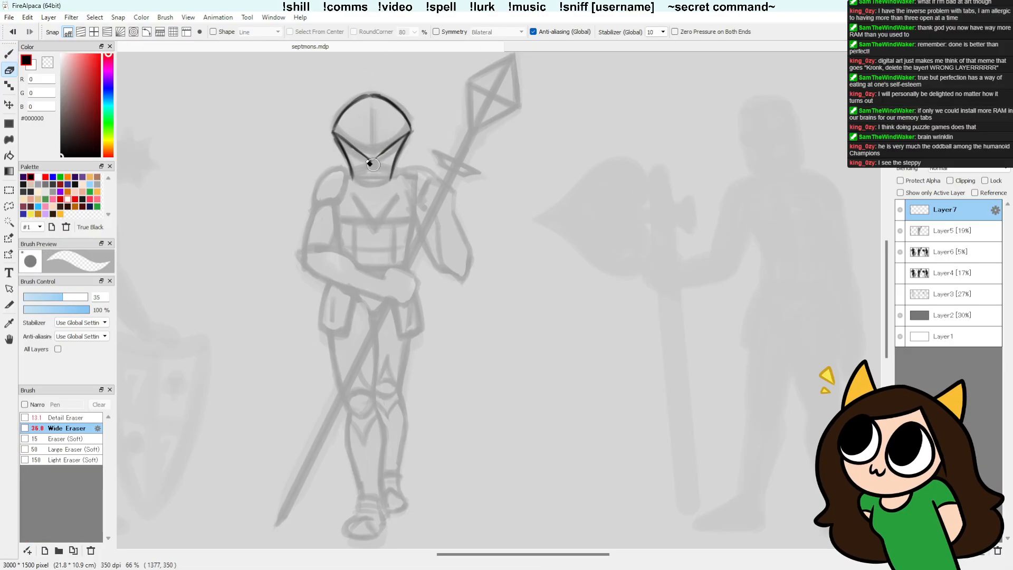
{"action": "key", "text": "b"}
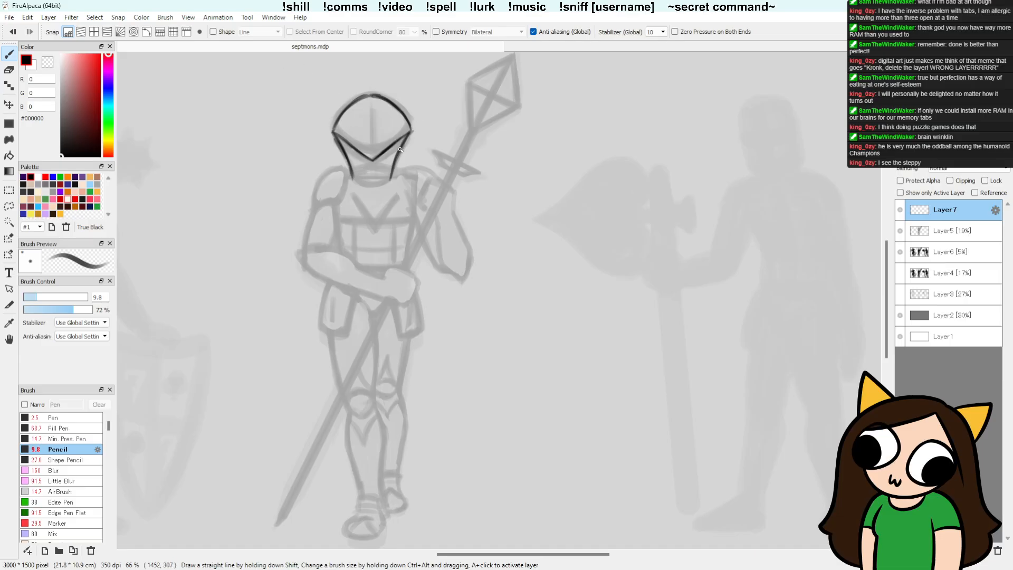
Step: Draw a second V-shaped line just above the helmet's visor edge and tidy it with the Wide Eraser
{"action": "left_click_drag", "start_coordinate": [336, 134], "coordinate": [372, 152]}
{"action": "key", "text": "e"}
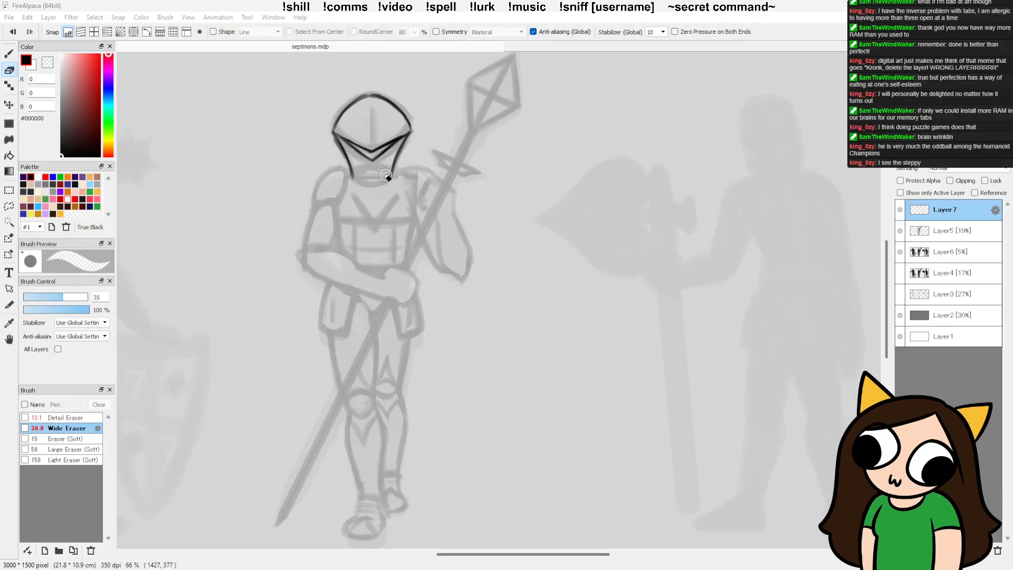
{"action": "key", "text": "b"}
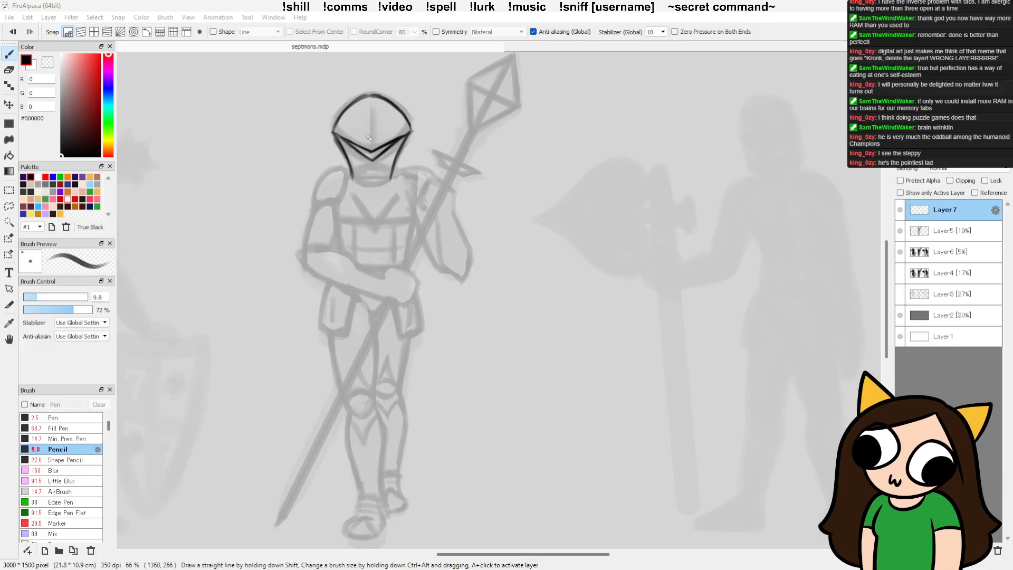
Step: Draw a pointed diamond crest down the centre of the helmet's dome, undoing the stray strokes
{"action": "mouse_move", "coordinate": [370, 127]}
{"action": "left_mouse_down"}
{"action": "mouse_move", "coordinate": [372, 145]}
{"action": "mouse_move", "coordinate": [362, 115]}
{"action": "mouse_move", "coordinate": [381, 121]}
{"action": "mouse_move", "coordinate": [370, 100]}
{"action": "mouse_move", "coordinate": [362, 125]}
{"action": "mouse_move", "coordinate": [372, 91]}
{"action": "left_mouse_up"}
{"action": "key", "text": "ctrl+z"}
{"action": "key", "text": "ctrl+z"}
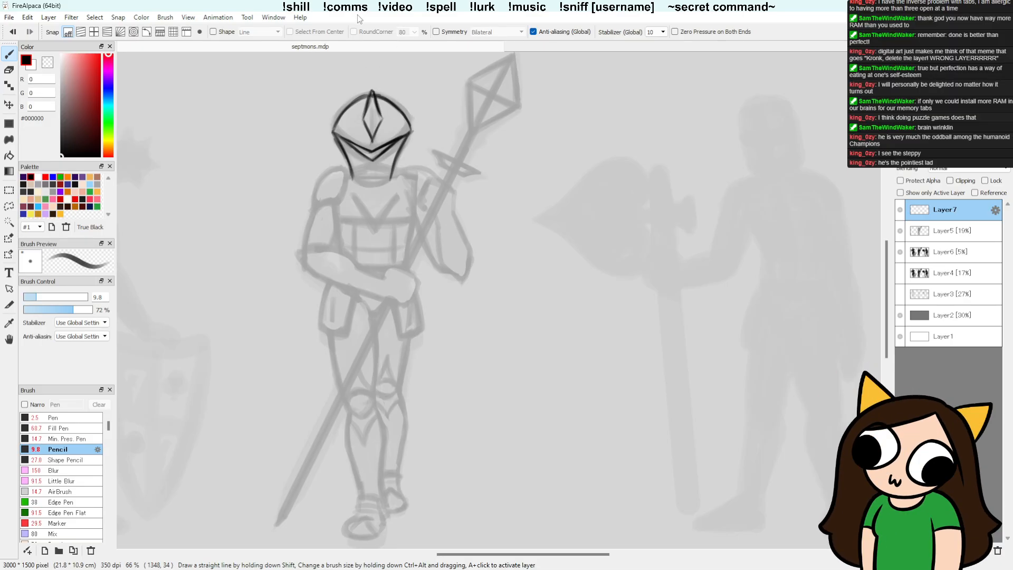
Step: Narrow the diamond crest by erasing its lower sides with the Wide Eraser and redrawing them in Pencil
{"action": "key", "text": "e"}
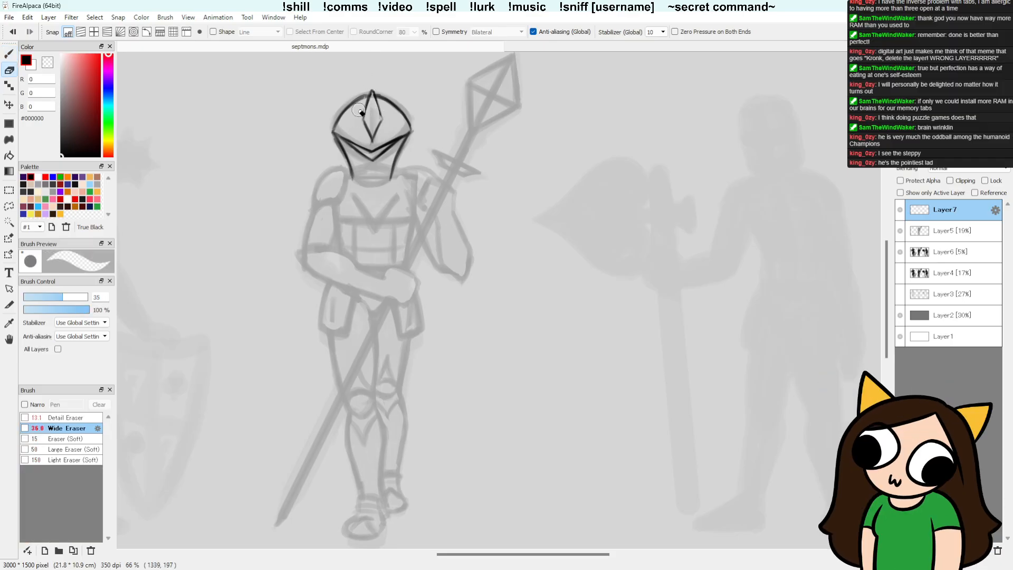
{"action": "mouse_move", "coordinate": [360, 114]}
{"action": "left_mouse_down"}
{"action": "mouse_move", "coordinate": [368, 139]}
{"action": "mouse_move", "coordinate": [367, 109]}
{"action": "mouse_move", "coordinate": [377, 133]}
{"action": "mouse_move", "coordinate": [384, 118]}
{"action": "mouse_move", "coordinate": [376, 139]}
{"action": "mouse_move", "coordinate": [380, 120]}
{"action": "mouse_move", "coordinate": [372, 126]}
{"action": "mouse_move", "coordinate": [366, 110]}
{"action": "mouse_move", "coordinate": [373, 146]}
{"action": "mouse_move", "coordinate": [379, 110]}
{"action": "mouse_move", "coordinate": [375, 136]}
{"action": "left_mouse_up"}
{"action": "key", "text": "b"}
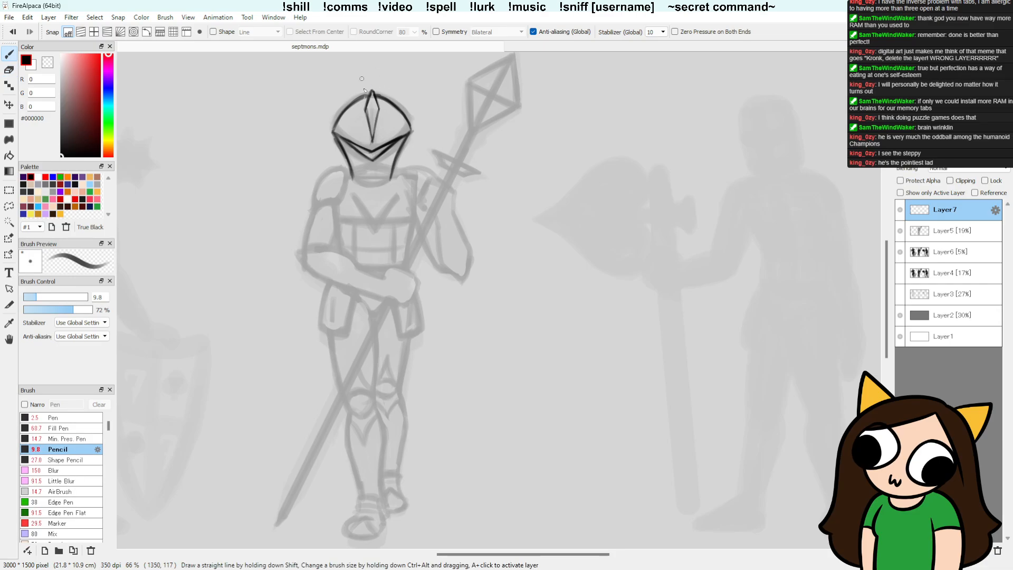
{"action": "key", "text": "e"}
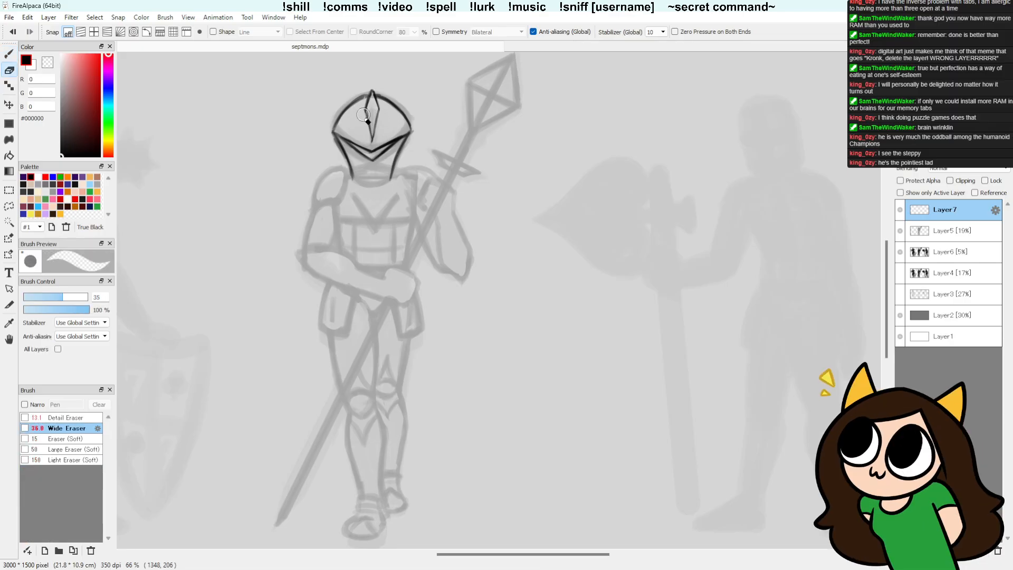
{"action": "left_click_drag", "start_coordinate": [362, 114], "coordinate": [367, 132]}
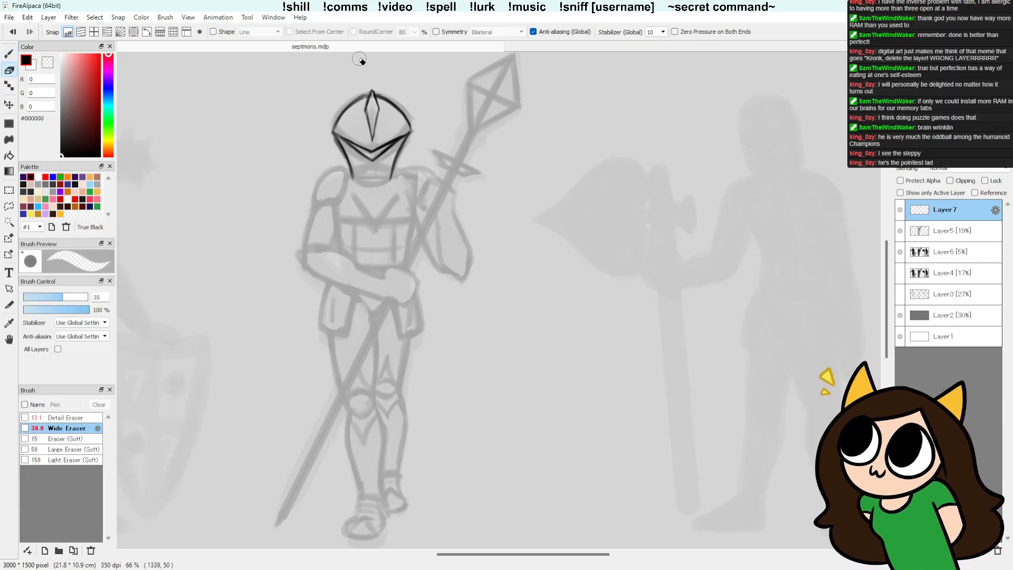
{"action": "key", "text": "b"}
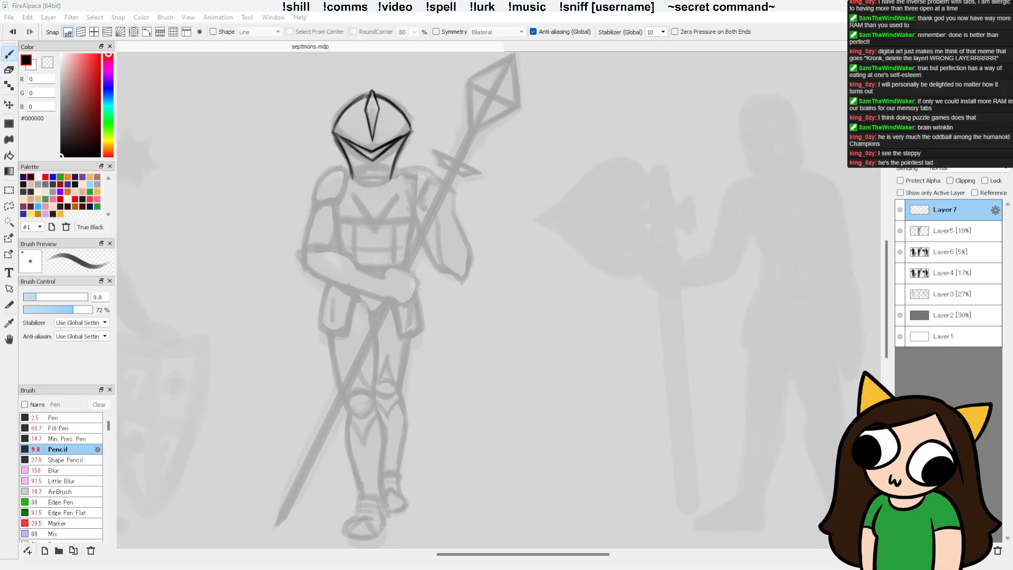
{"action": "left_click", "coordinate": [366, 107]}
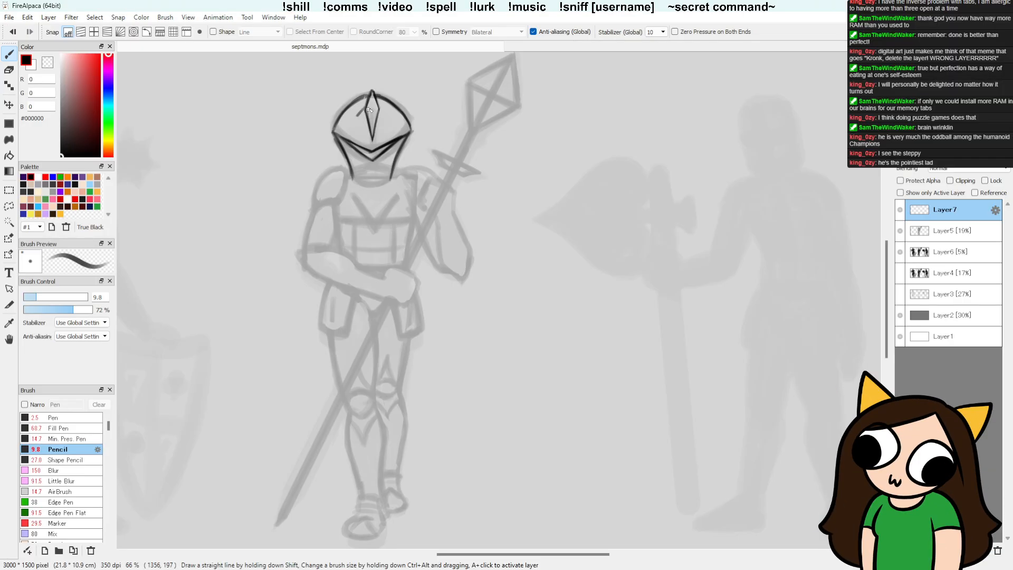
{"action": "key", "text": "ctrl+z"}
{"action": "left_click_drag", "start_coordinate": [368, 102], "coordinate": [365, 109]}
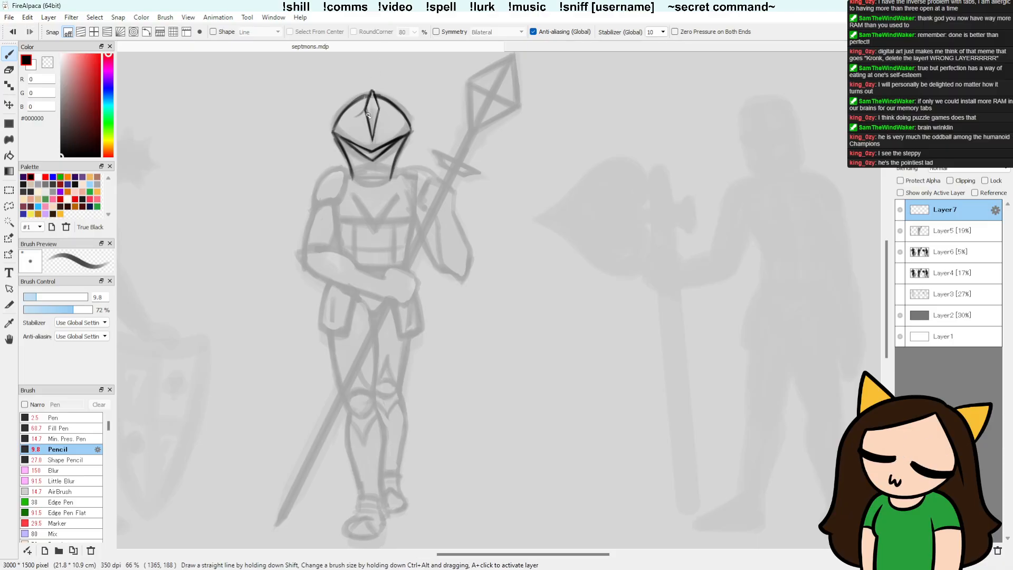
{"action": "key", "text": "ctrl+z"}
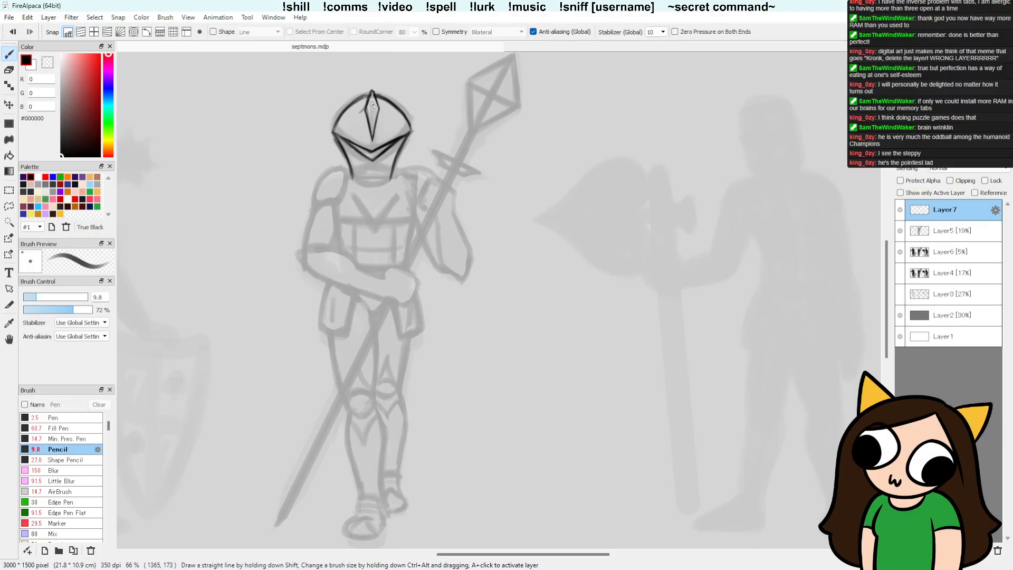
Step: Redraw the crest's upper edges up to its peak and clean up its lower tip, alternating Pencil and Wide Eraser
{"action": "left_click_drag", "start_coordinate": [363, 101], "coordinate": [375, 86]}
{"action": "key", "text": "e"}
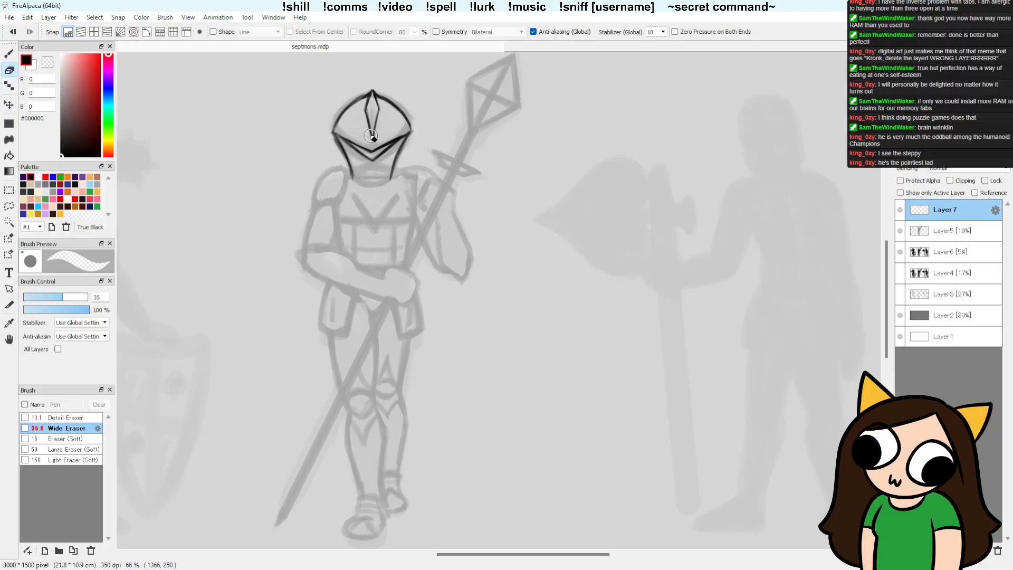
{"action": "left_click_drag", "start_coordinate": [367, 138], "coordinate": [363, 126]}
{"action": "key", "text": "b"}
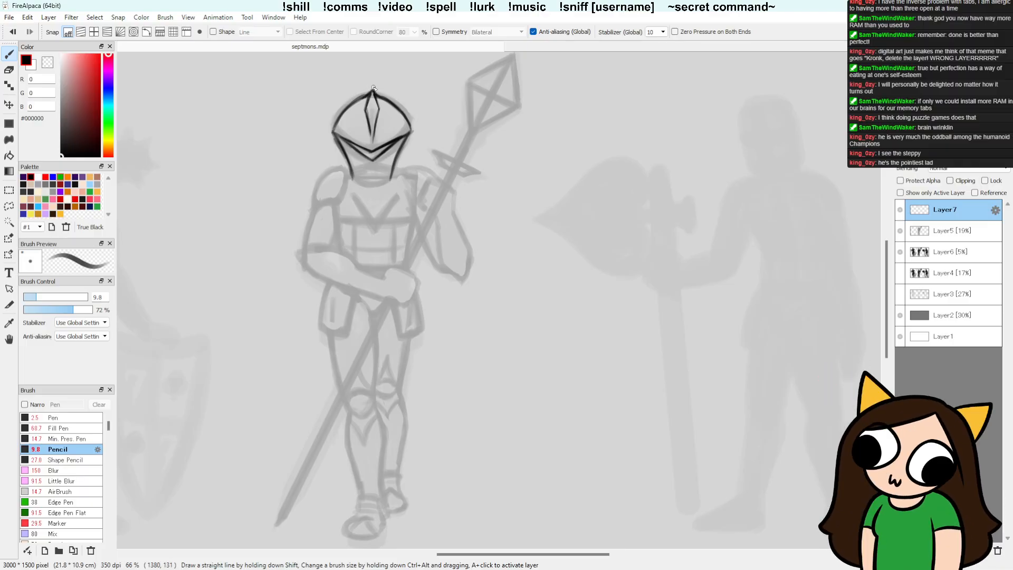
{"action": "key", "text": "e"}
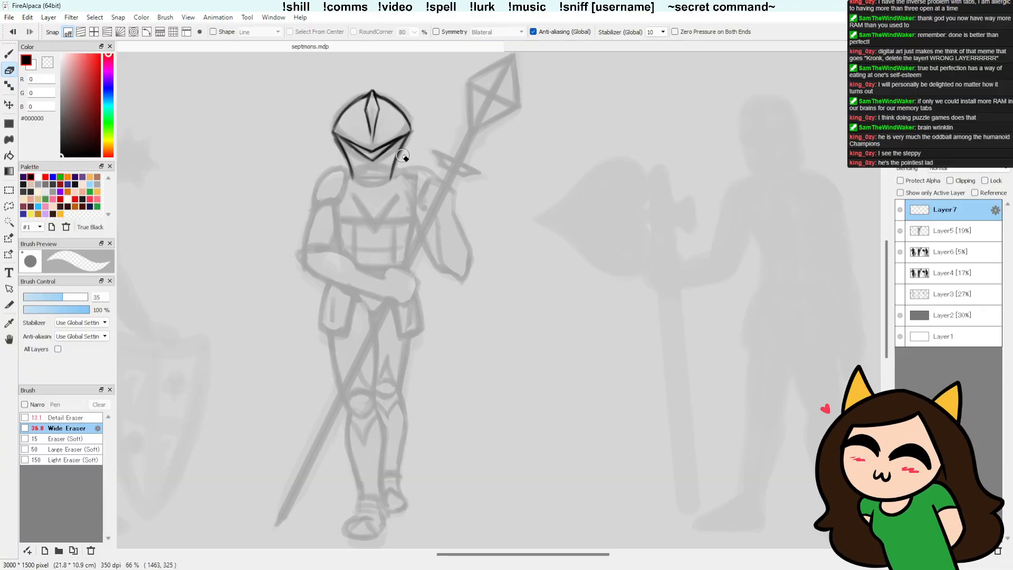
{"action": "key", "text": "b"}
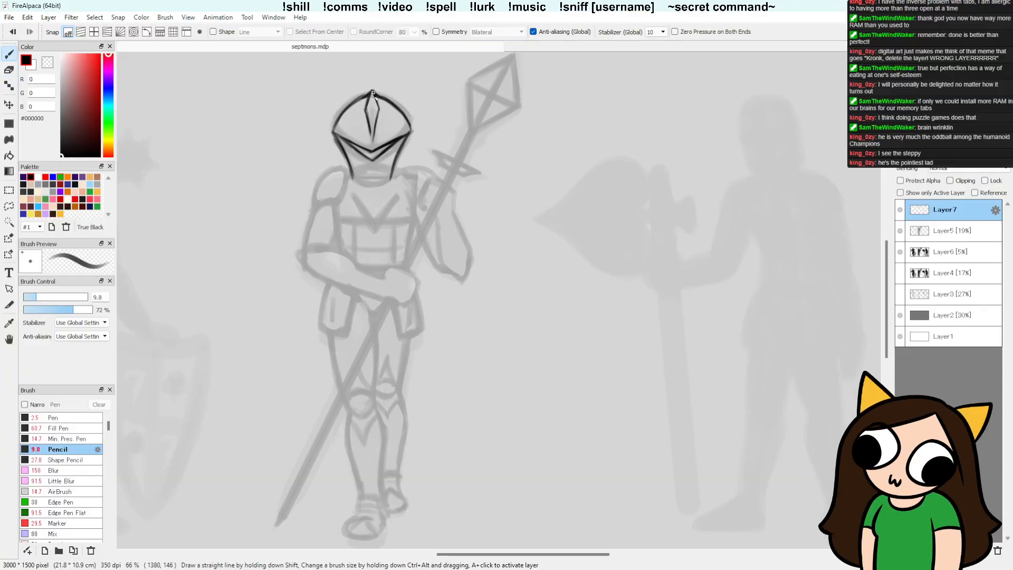
{"action": "key", "text": "e"}
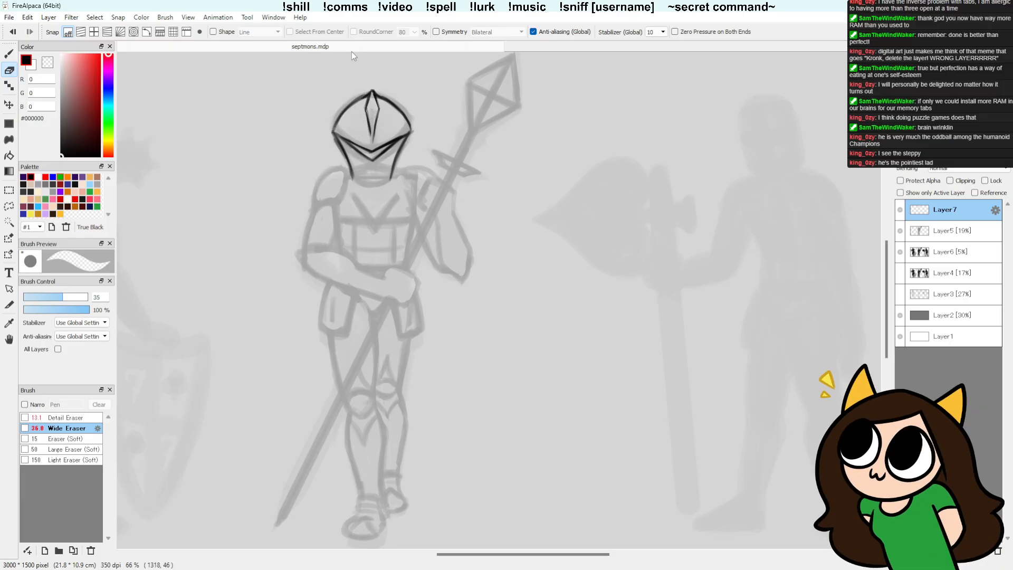
{"action": "key", "text": "b"}
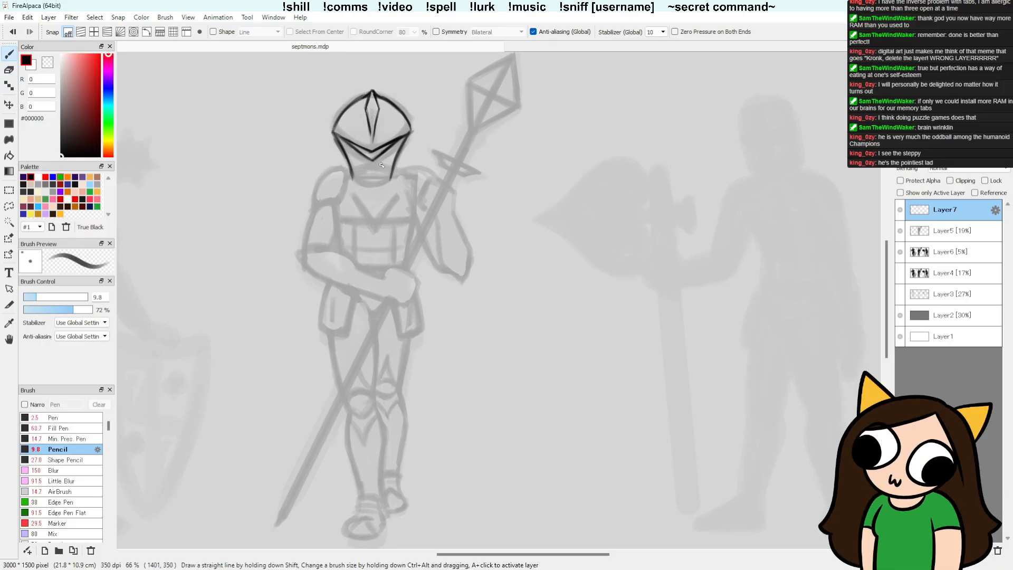
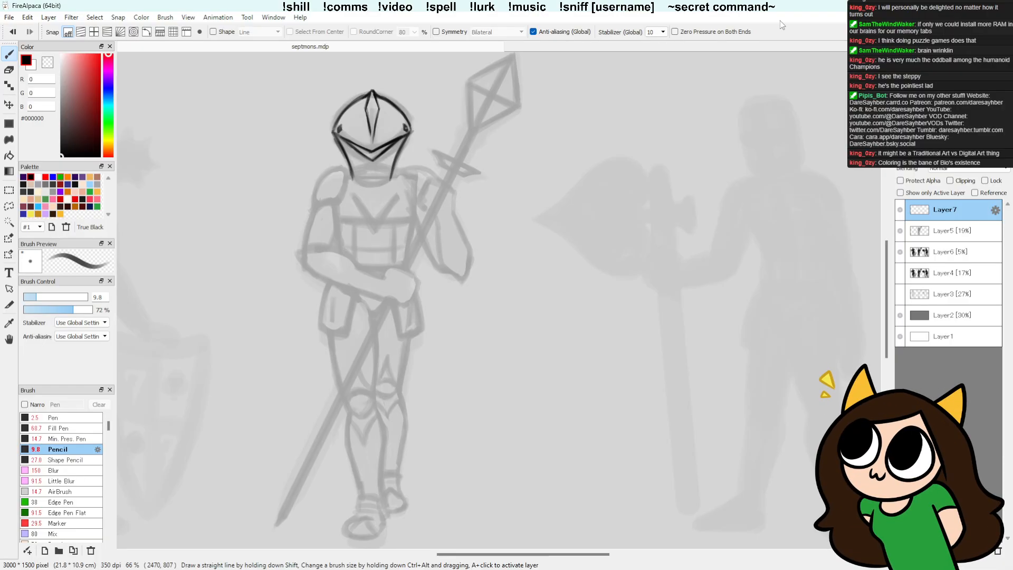
Step: Draw a row of small filled diamonds above the helmet's visor edge on both sides, alternating Pencil and Wide Eraser
{"action": "key", "text": "e"}
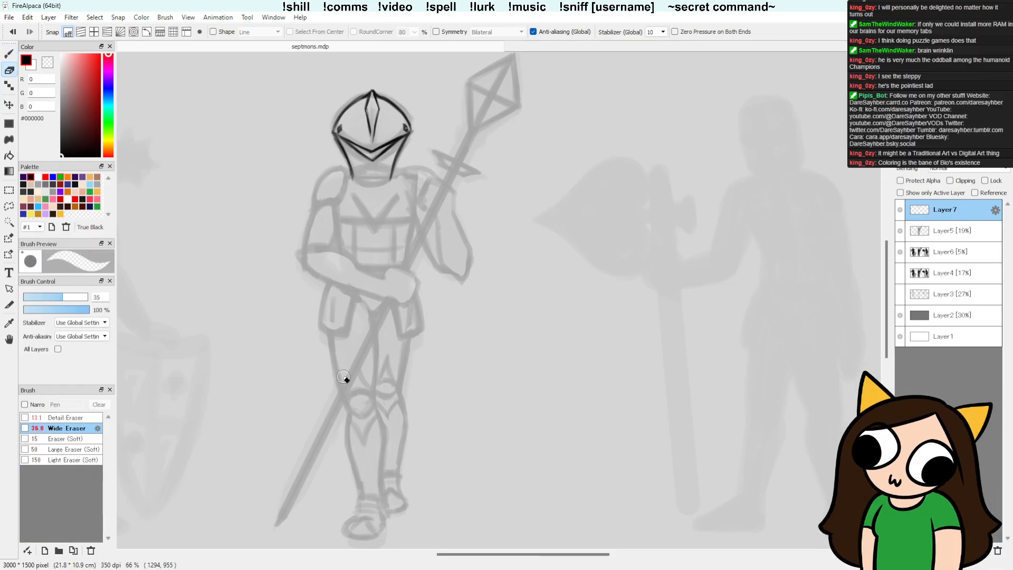
{"action": "key", "text": "b"}
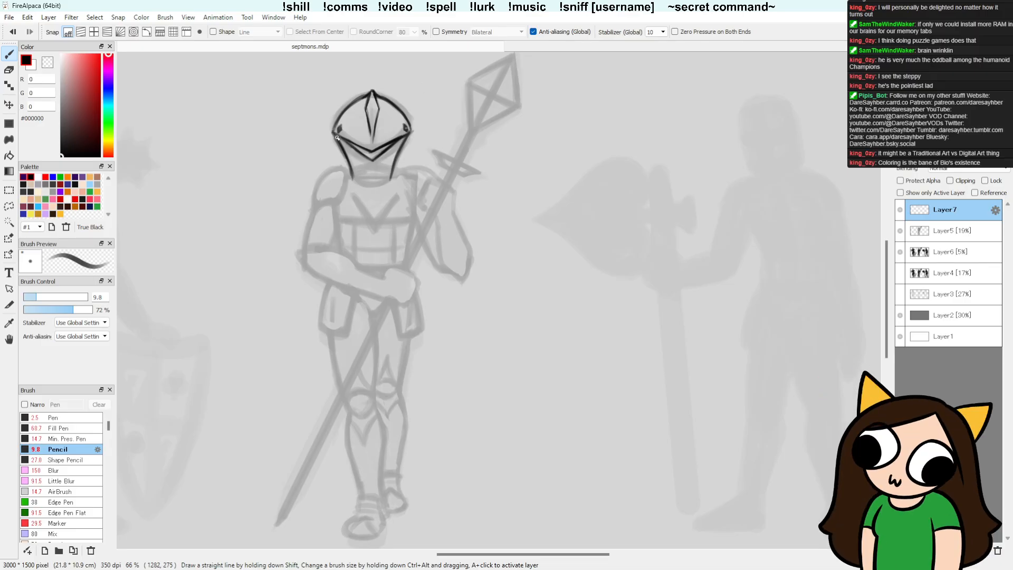
{"action": "key", "text": "e"}
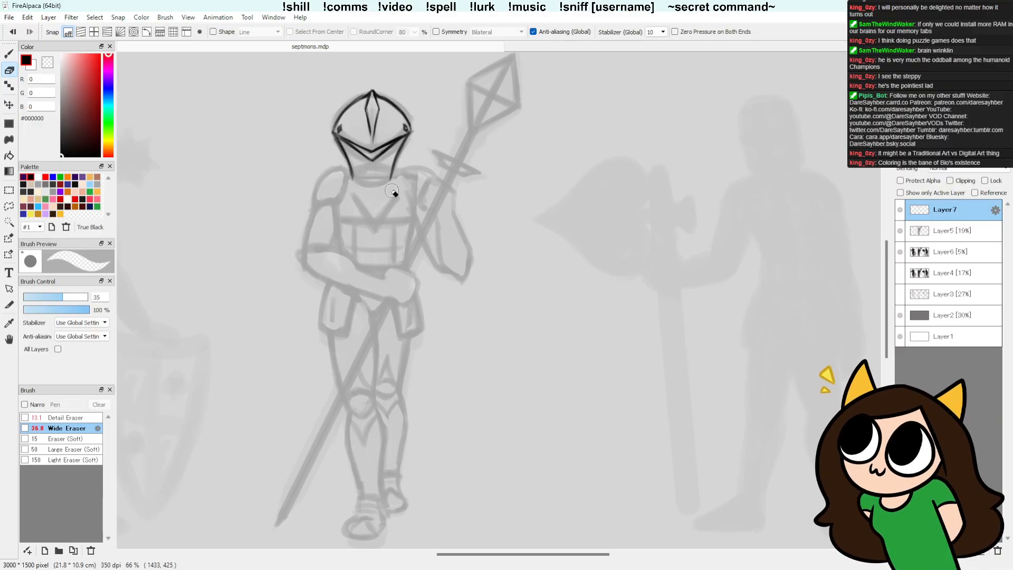
{"action": "key", "text": "b"}
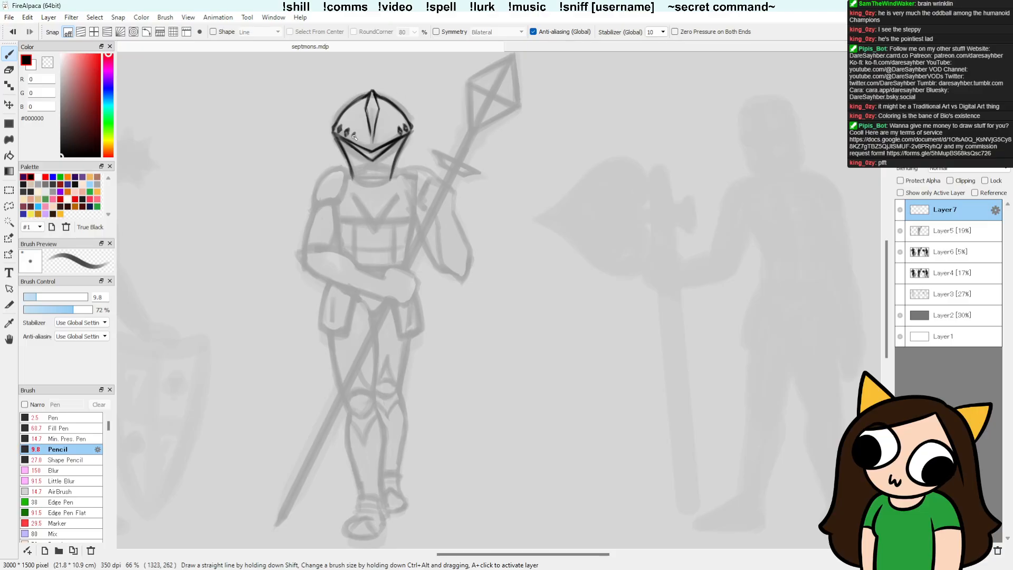
{"action": "left_click_drag", "start_coordinate": [355, 134], "coordinate": [354, 137]}
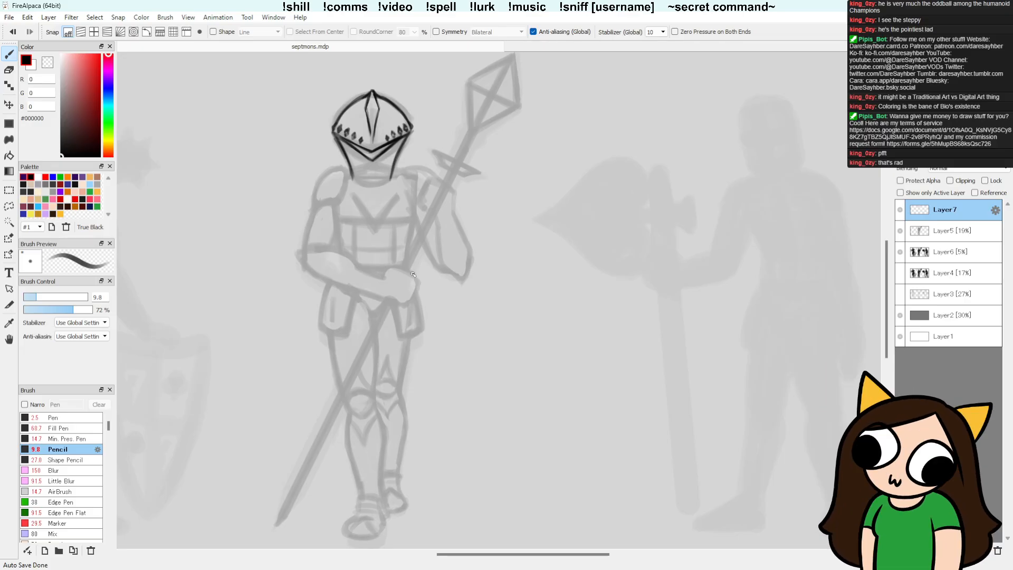
Step: Try to erase and redraw the inner diamonds on the helmet's right side so they match the left row
{"action": "key", "text": "e"}
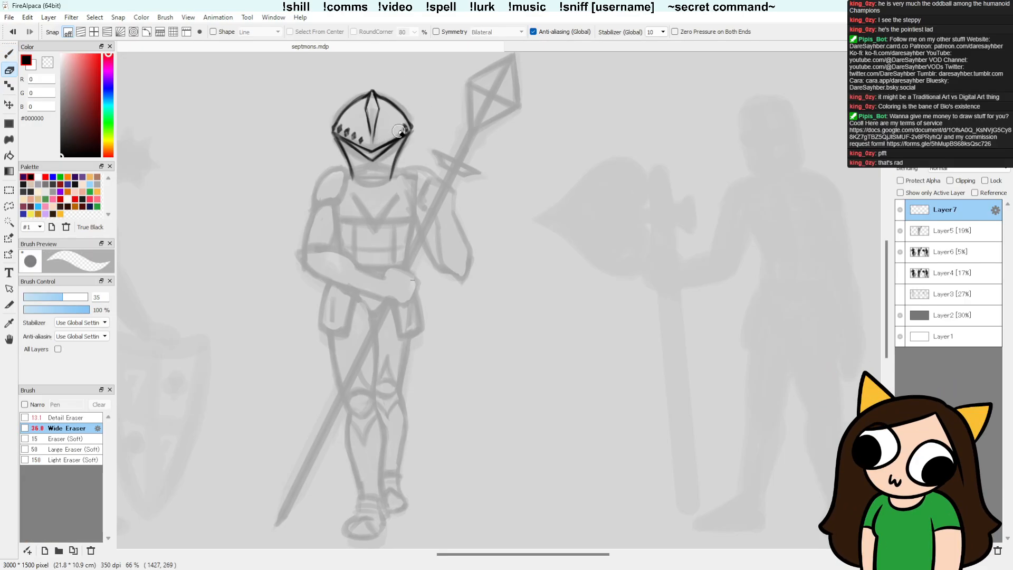
{"action": "key", "text": "b"}
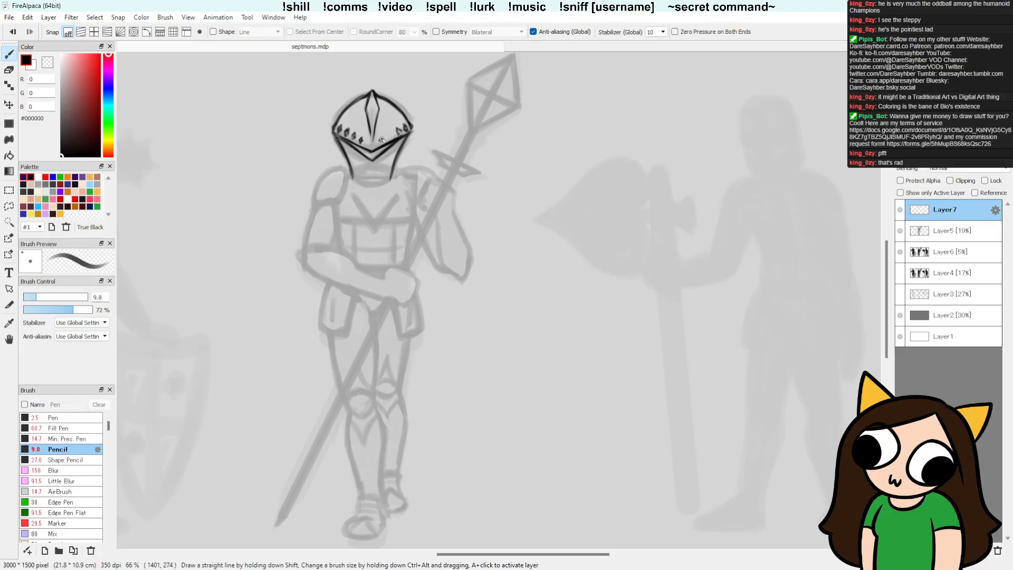
{"action": "key", "text": "e"}
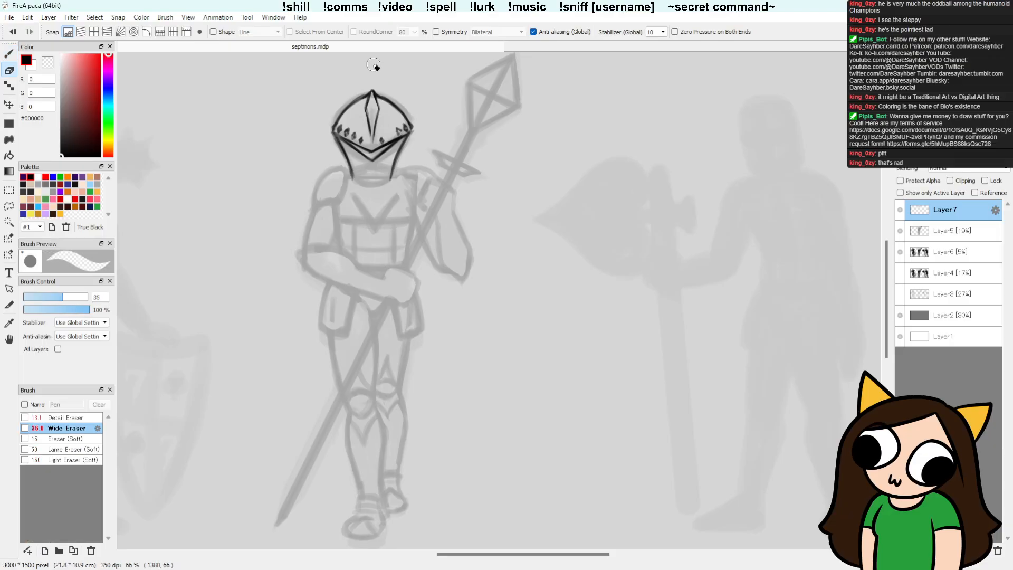
{"action": "key", "text": "b"}
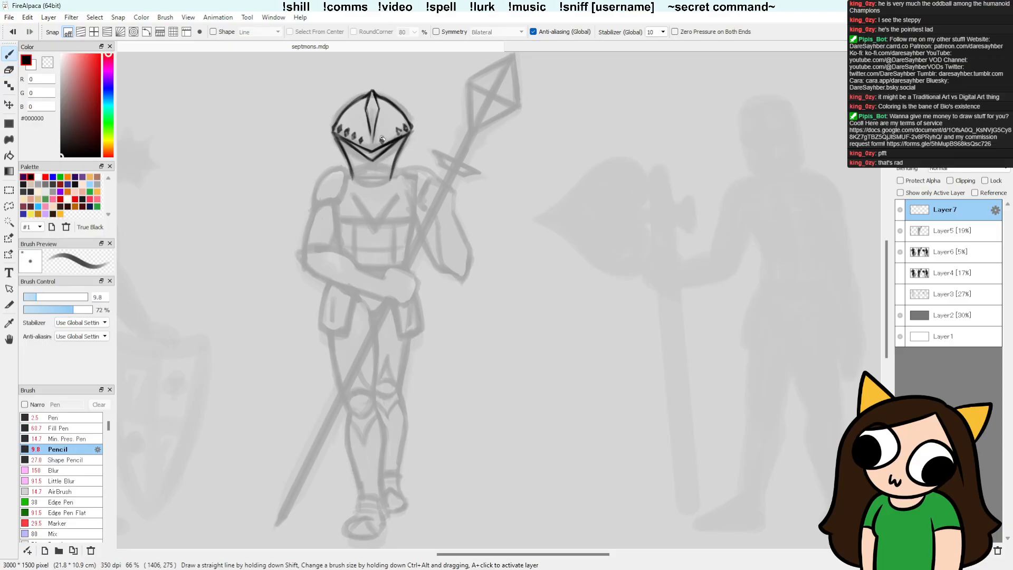
{"action": "key", "text": "e"}
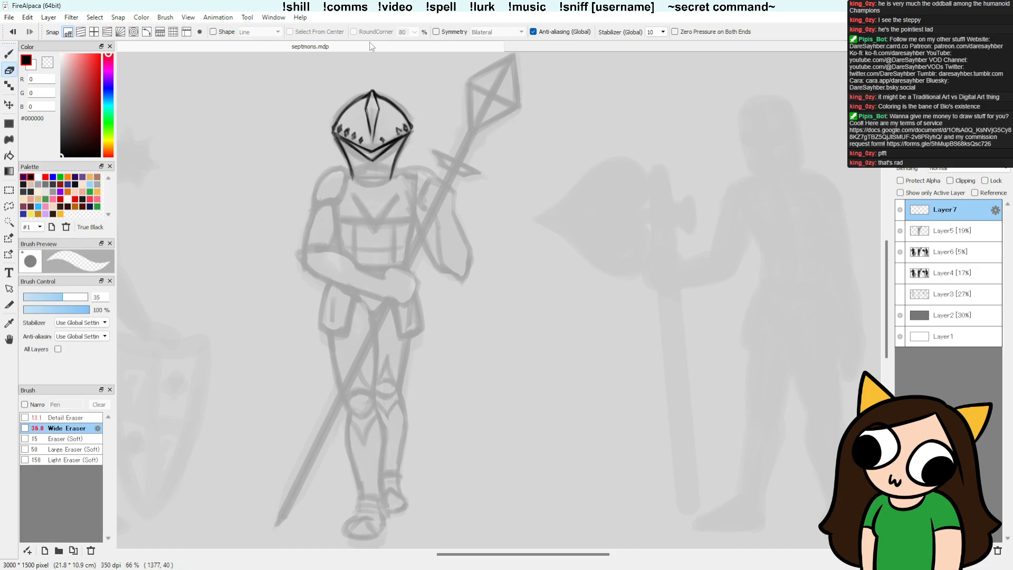
{"action": "key", "text": "b"}
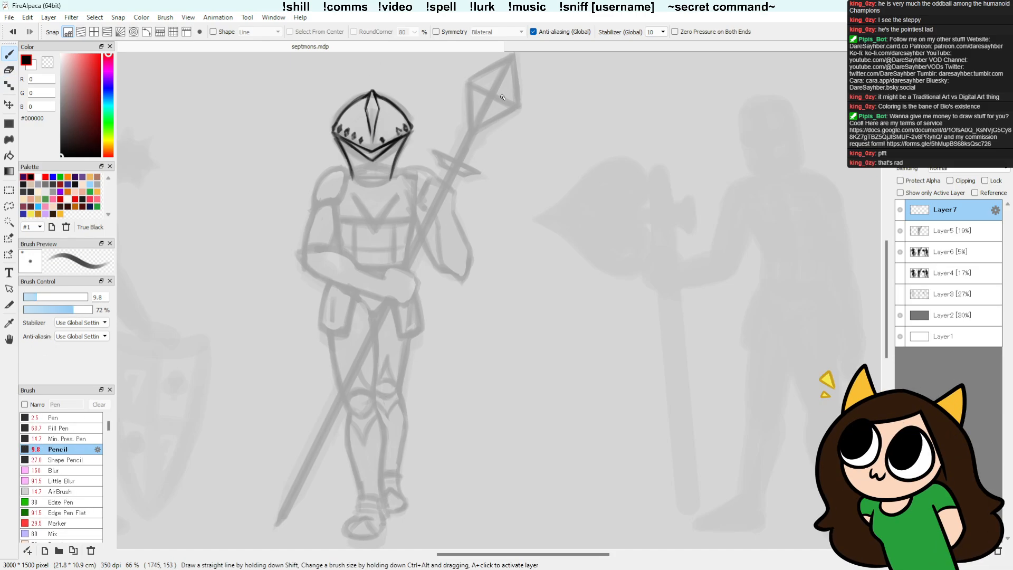
{"action": "key", "text": "e"}
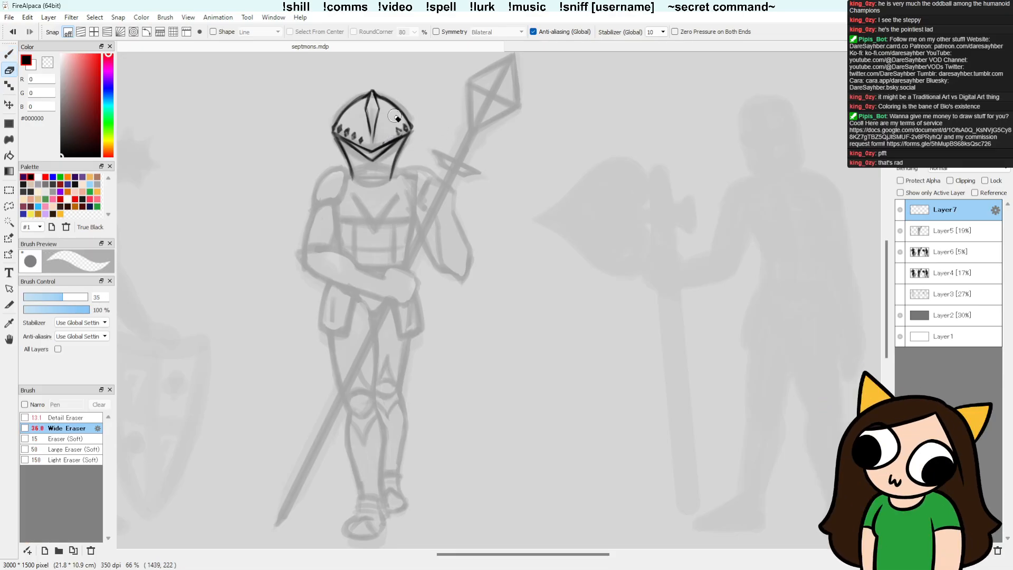
{"action": "key", "text": "b"}
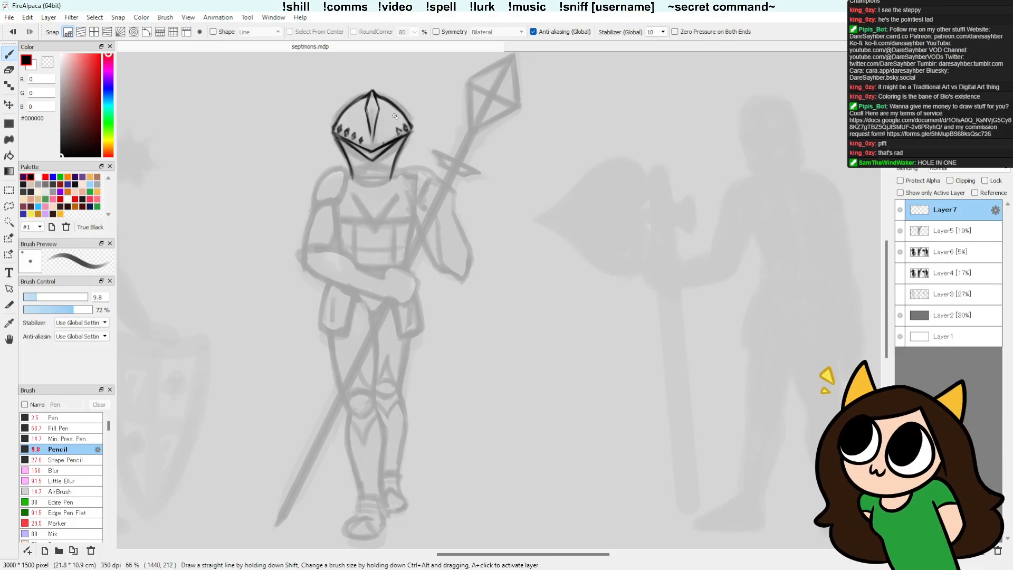
{"action": "key", "text": "e"}
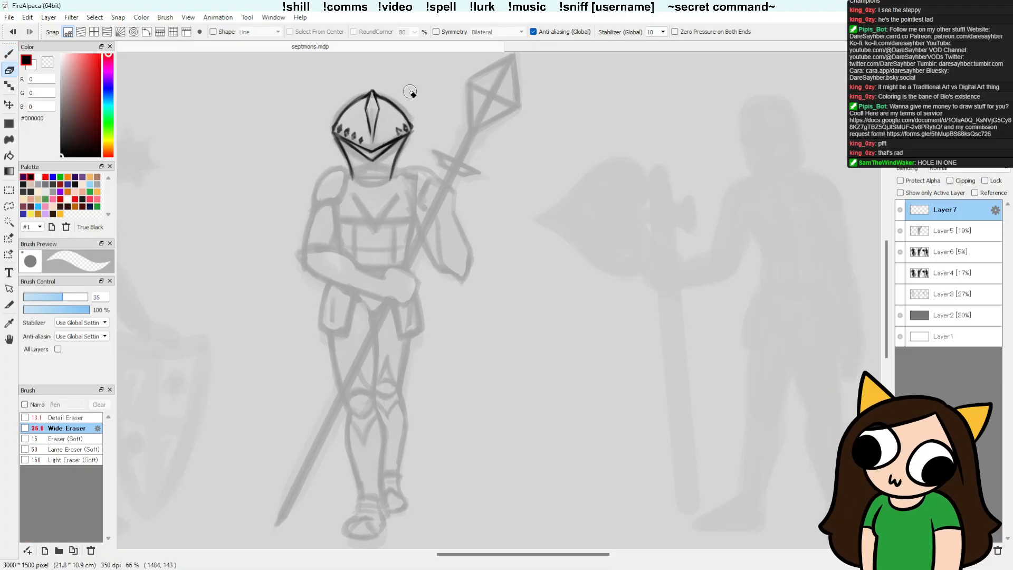
{"action": "key", "text": "b"}
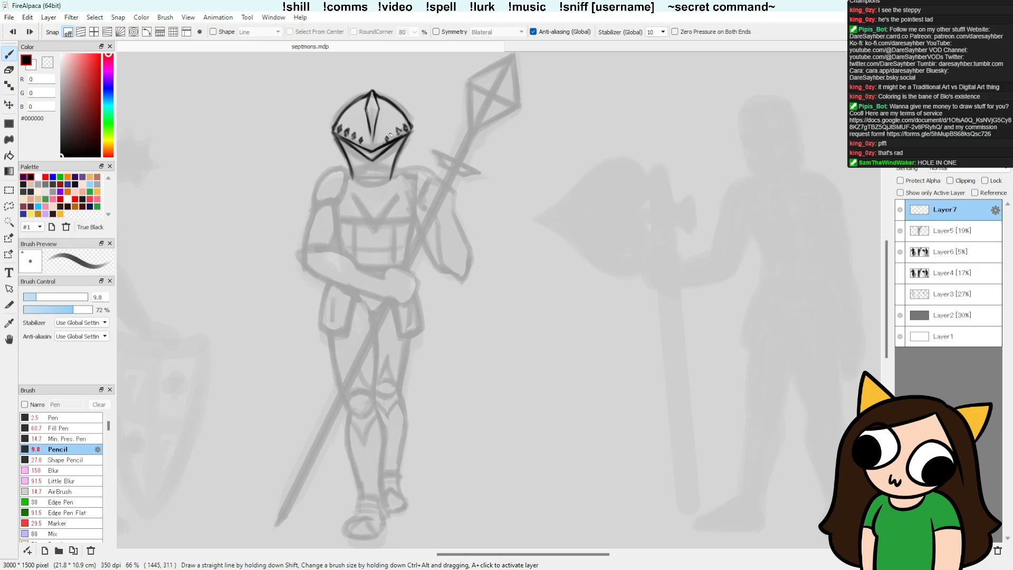
{"action": "key", "text": "e"}
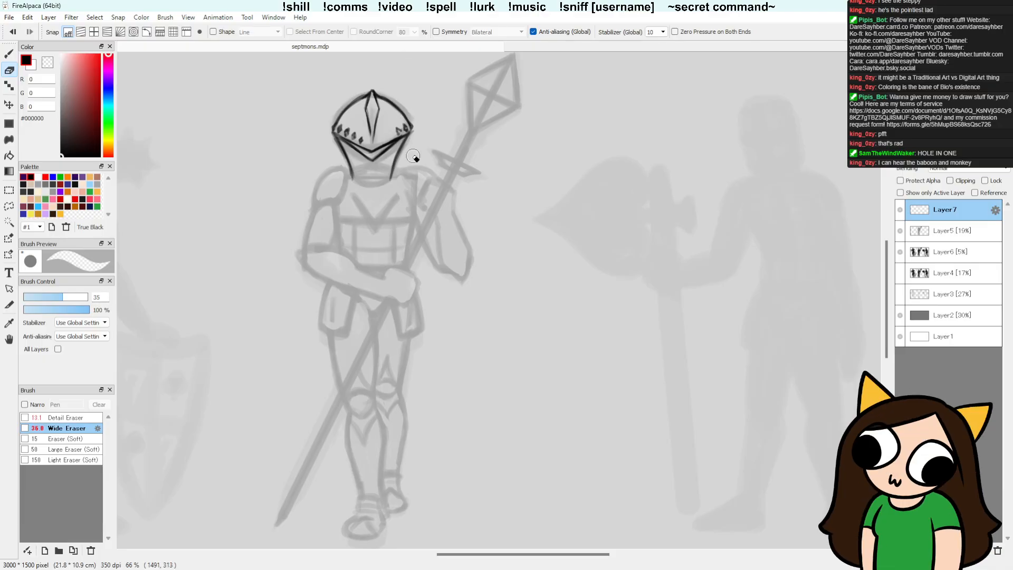
Step: Show the grid over the canvas and erase all the diamonds on the helmet's right side
{"action": "key", "text": "ctrl+g"}
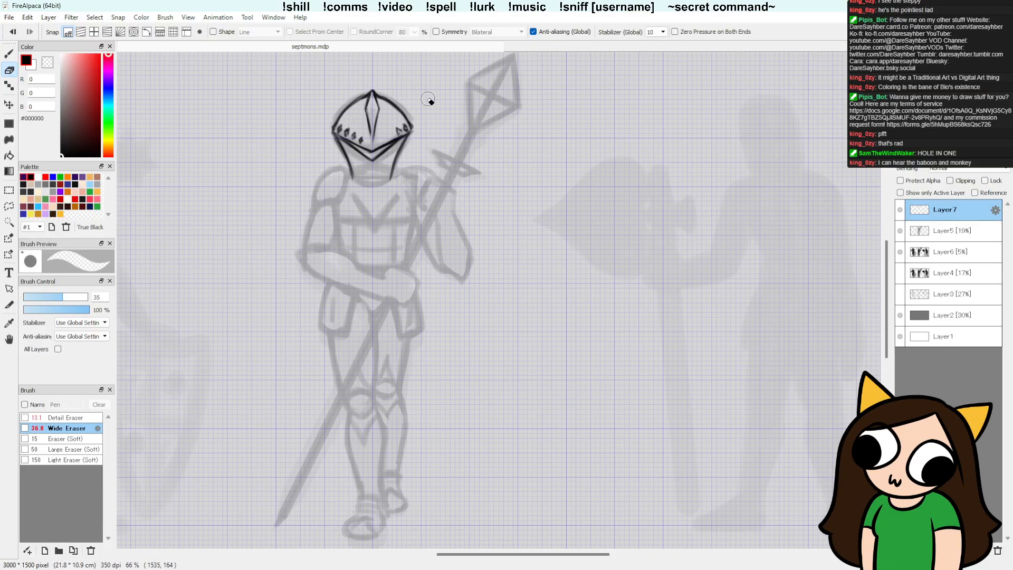
{"action": "key", "text": "b"}
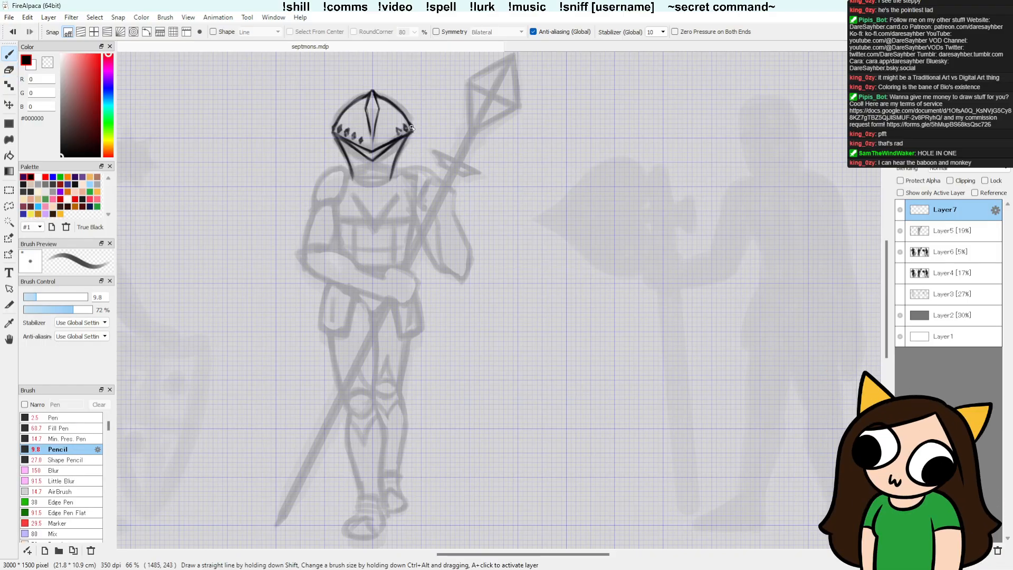
{"action": "key", "text": "e"}
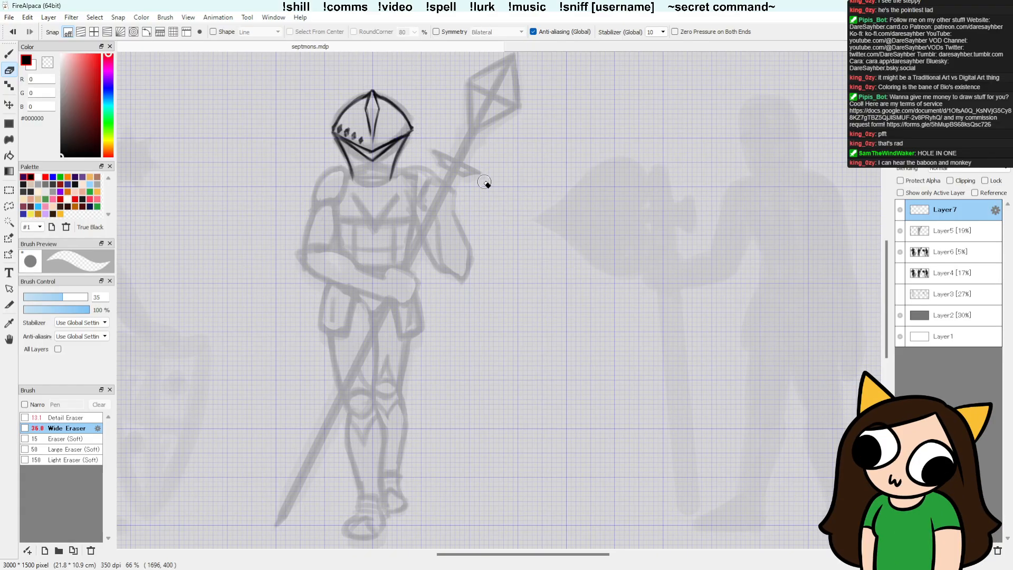
Step: Try a vertical centre guide line through the helmet with one small diamond beside it, then undo the line
{"action": "key", "text": "b"}
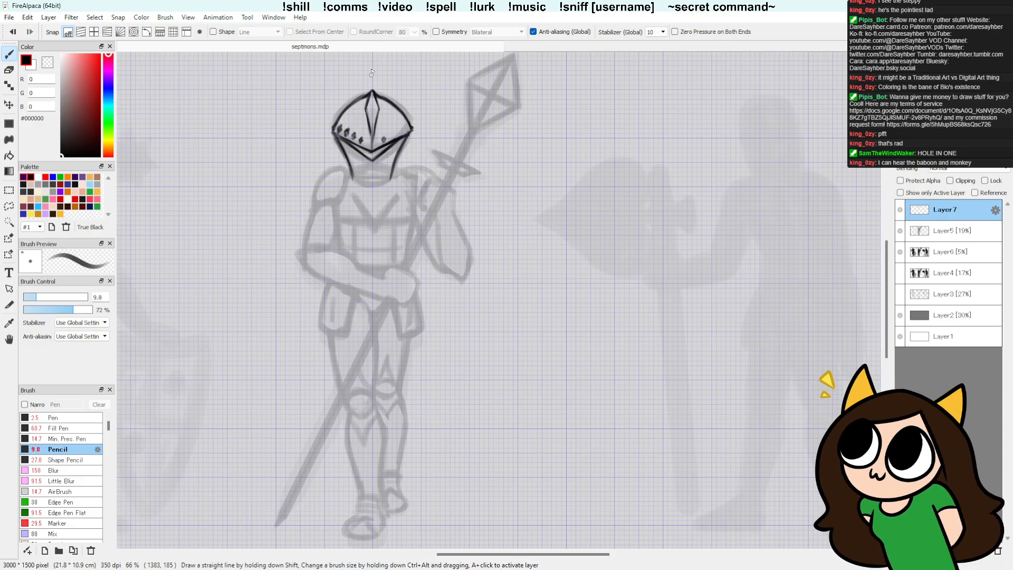
{"action": "left_click_drag", "start_coordinate": [372, 124], "coordinate": [372, 180]}
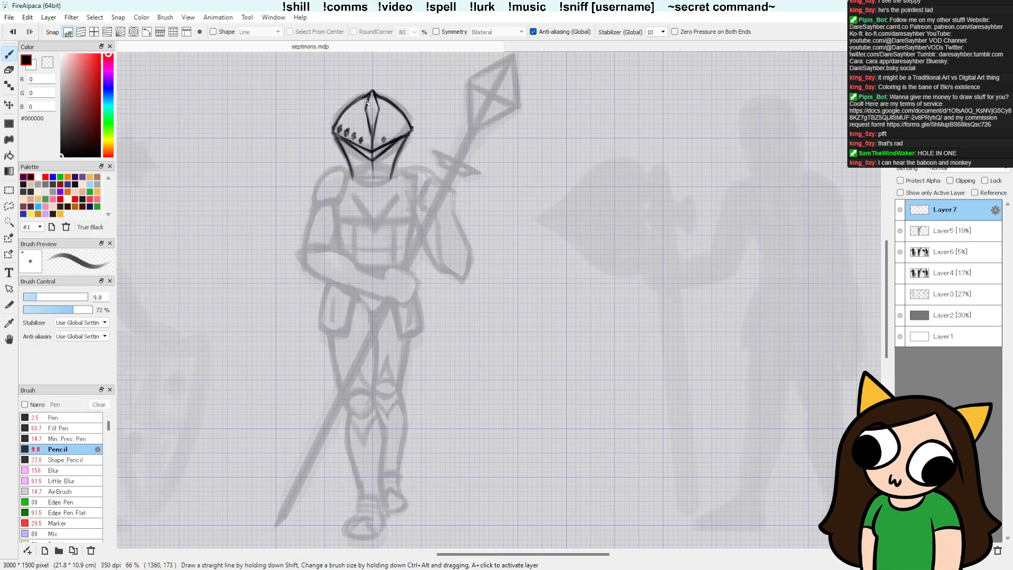
{"action": "key", "text": "ctrl+z"}
{"action": "key", "text": "ctrl+z"}
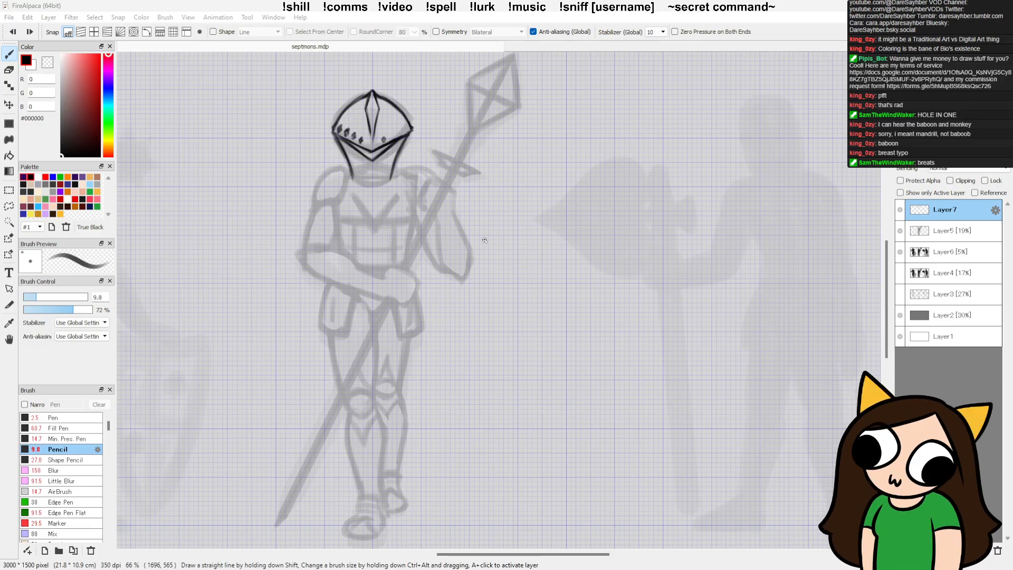
Step: Try redrawing the single diamond right of the crest by hand, remove the attempts and hide the grid
{"action": "key", "text": "e"}
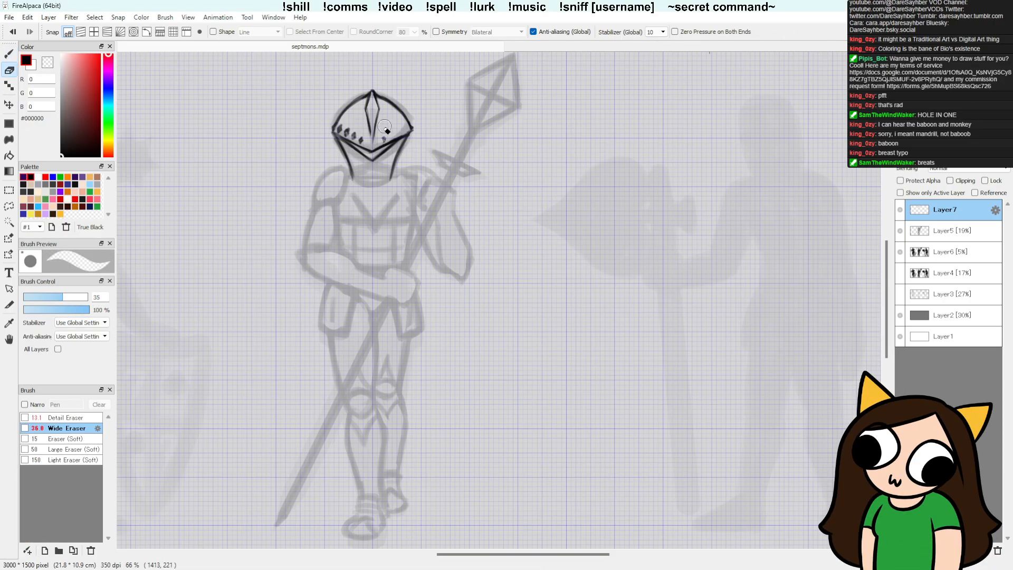
{"action": "key", "text": "b"}
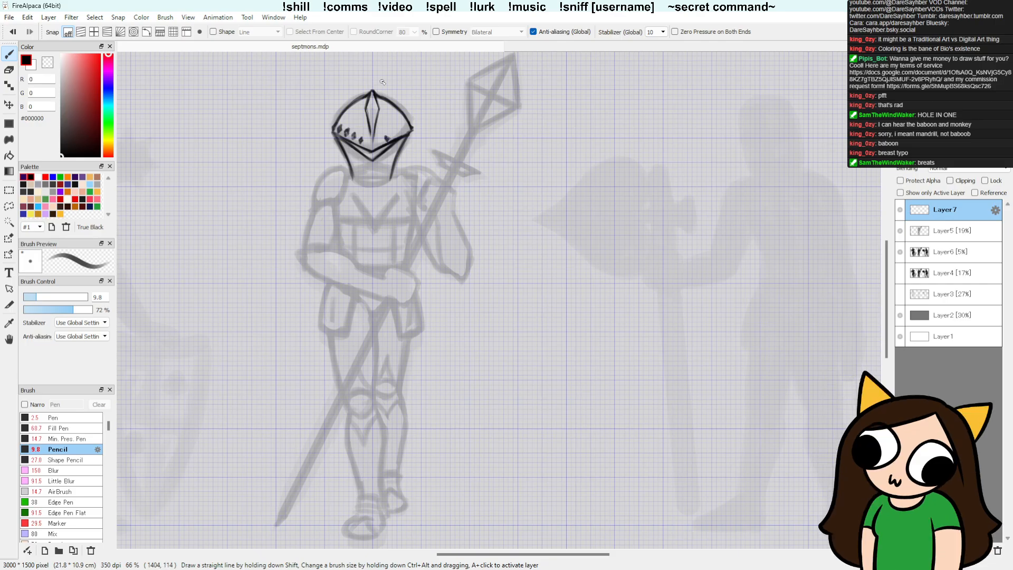
{"action": "key", "text": "e"}
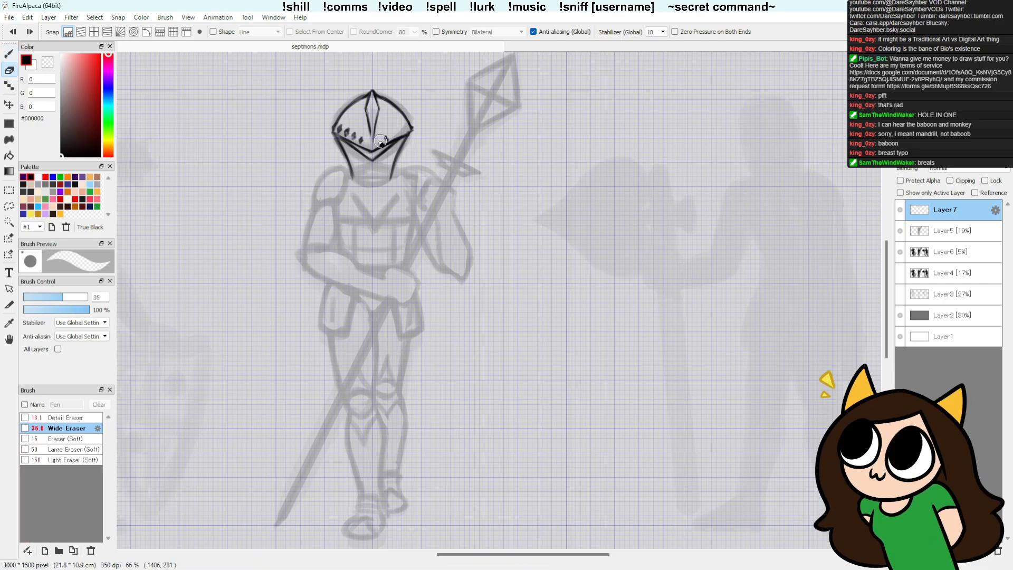
{"action": "left_click_drag", "start_coordinate": [380, 141], "coordinate": [377, 143]}
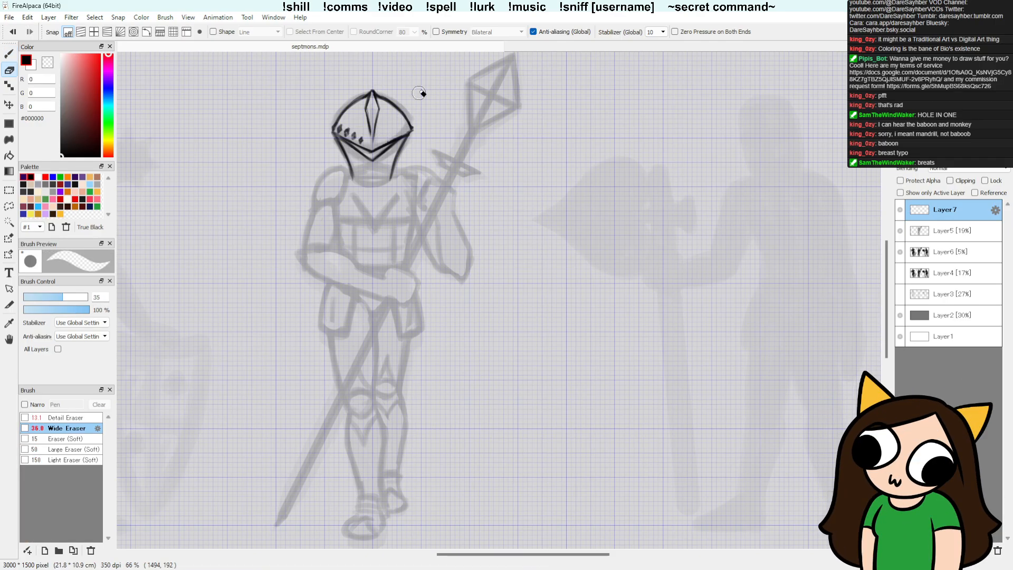
{"action": "key", "text": "g"}
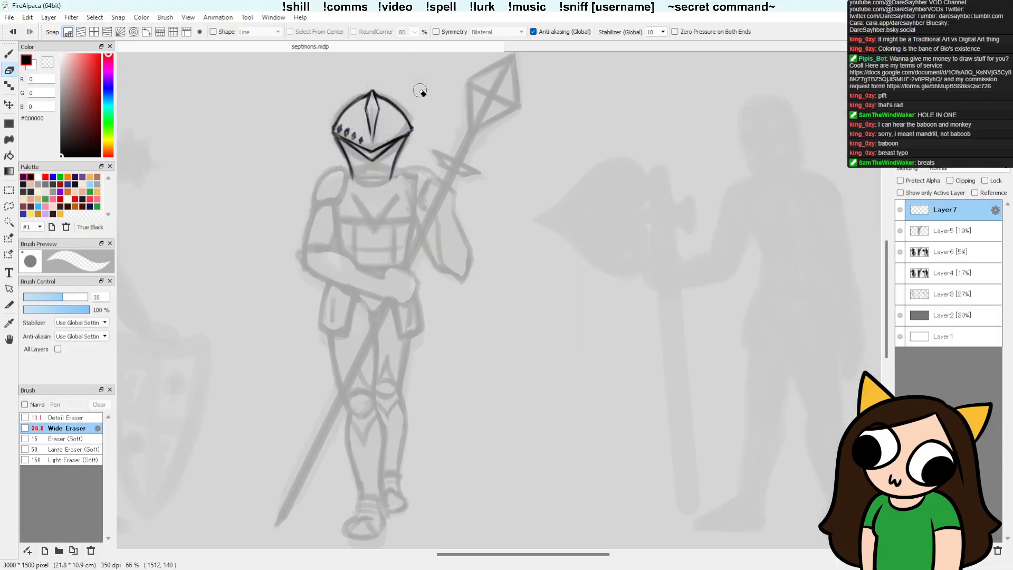
{"action": "key", "text": "b"}
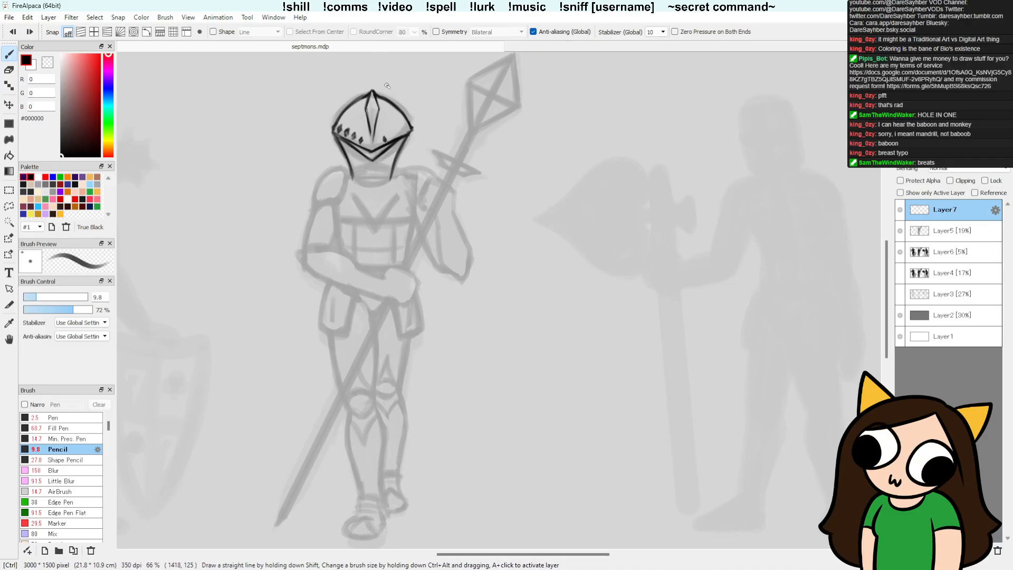
Step: Lasso the four left-hand diamonds, paste a copy on a new layer, and place it horizontally flipped on the helmet's right side
{"action": "key", "text": "l"}
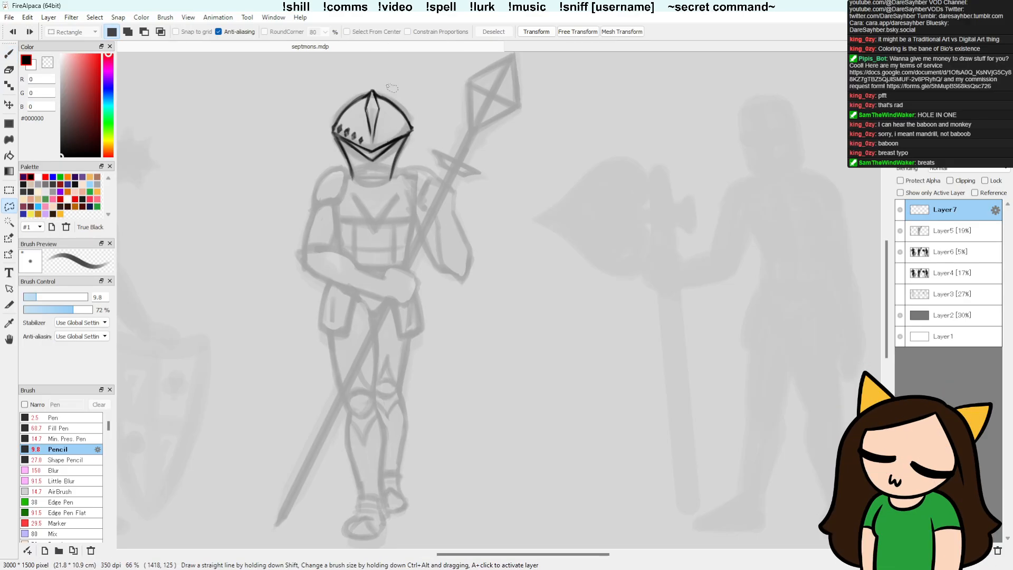
{"action": "mouse_move", "coordinate": [337, 127]}
{"action": "left_mouse_down"}
{"action": "mouse_move", "coordinate": [365, 147]}
{"action": "mouse_move", "coordinate": [370, 130]}
{"action": "mouse_move", "coordinate": [344, 120]}
{"action": "left_mouse_up"}
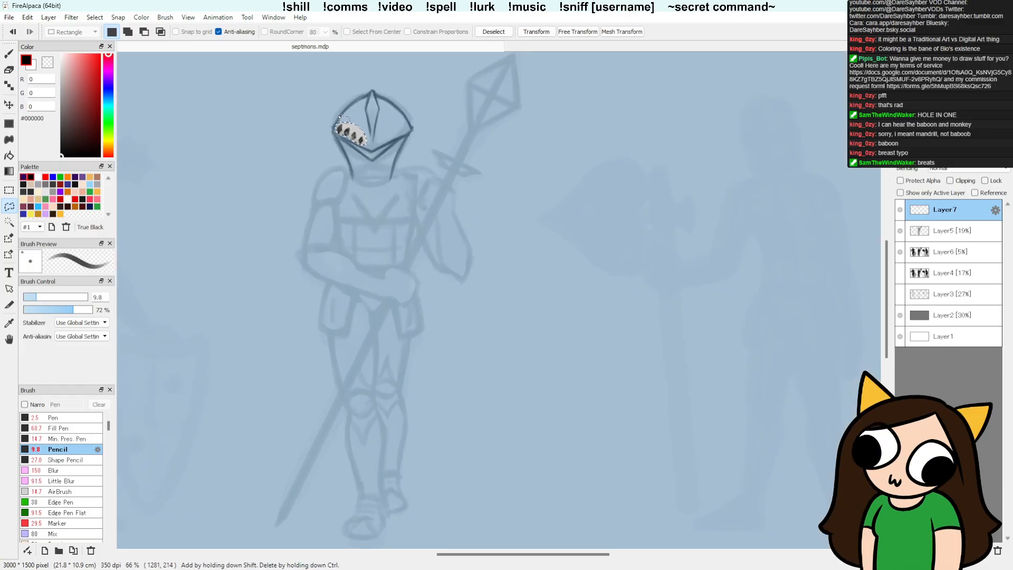
{"action": "key", "text": "ctrl+v"}
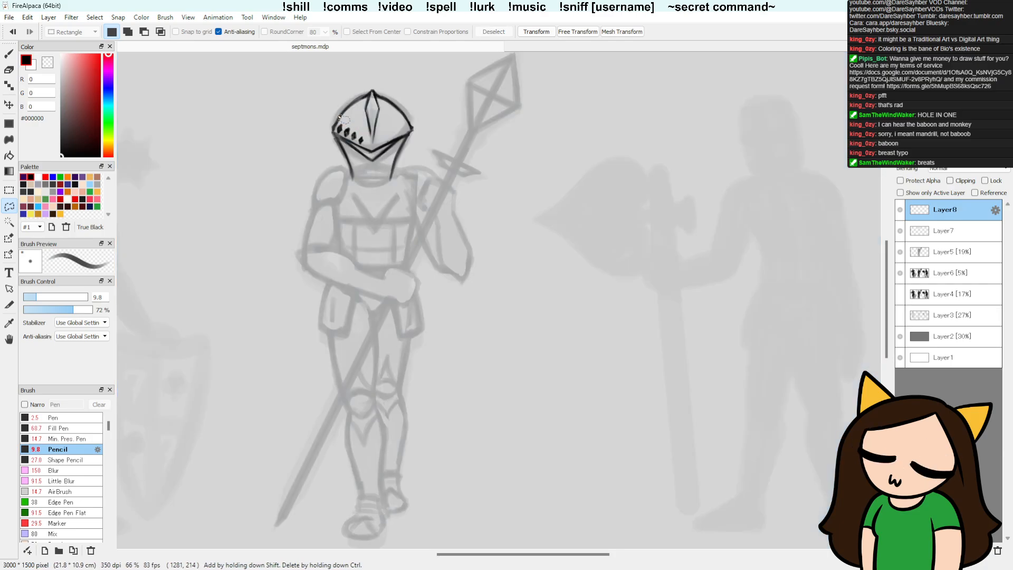
{"action": "key", "text": "ctrl+t"}
{"action": "left_click_drag", "start_coordinate": [352, 140], "coordinate": [396, 139]}
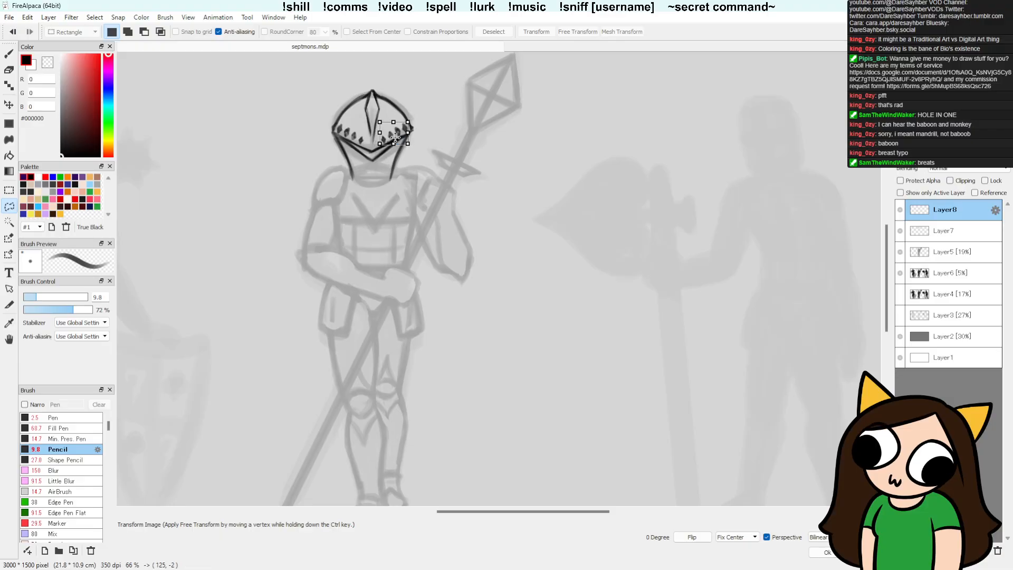
{"action": "key", "text": "Return"}
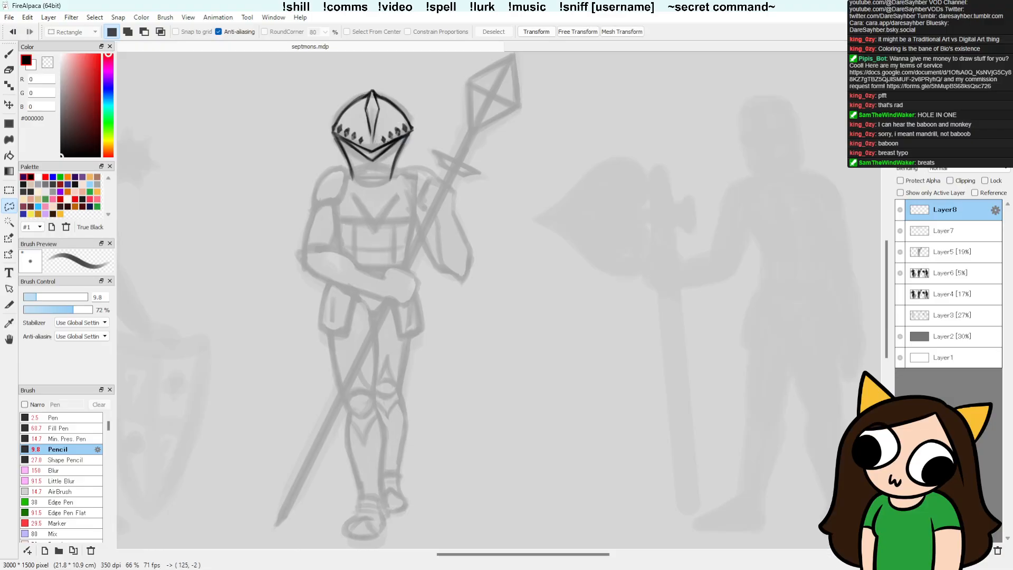
{"action": "key", "text": "v"}
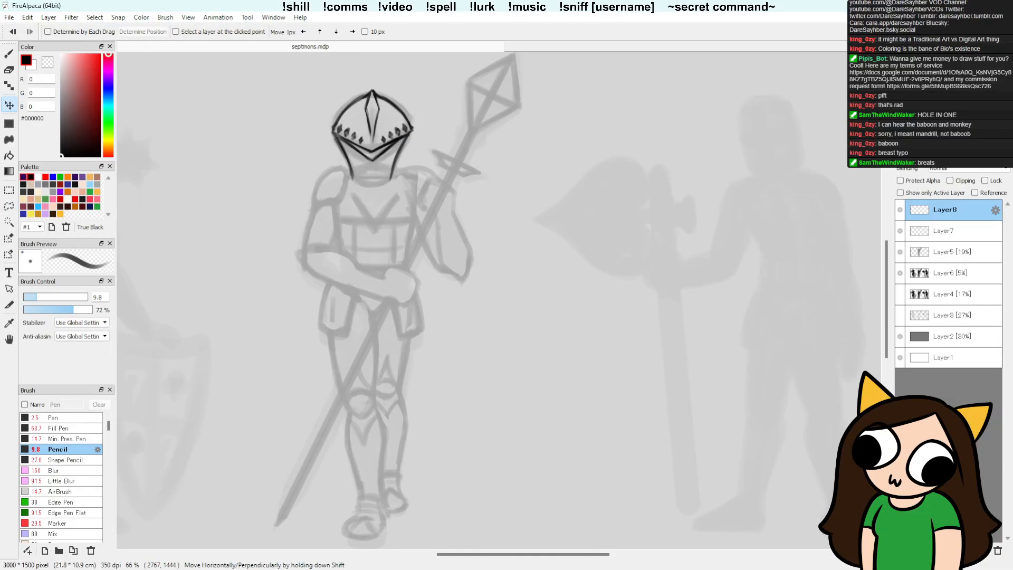
{"action": "left_click", "coordinate": [788, 462]}
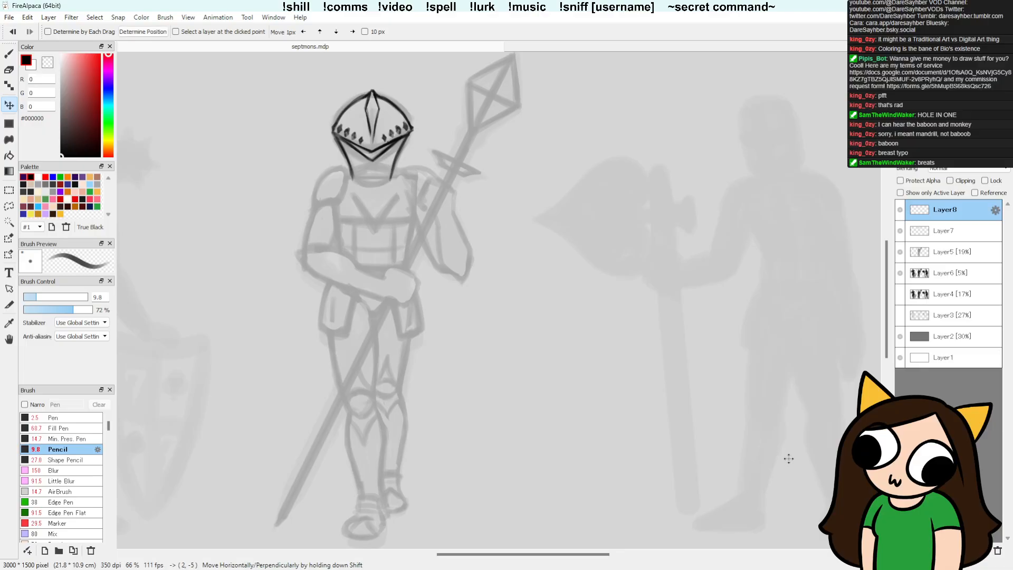
Step: Nudge the flipped diamonds into position on the helmet's right side and combine Layer8 with Layer7
{"action": "left_click_drag", "start_coordinate": [788, 461], "coordinate": [787, 460]}
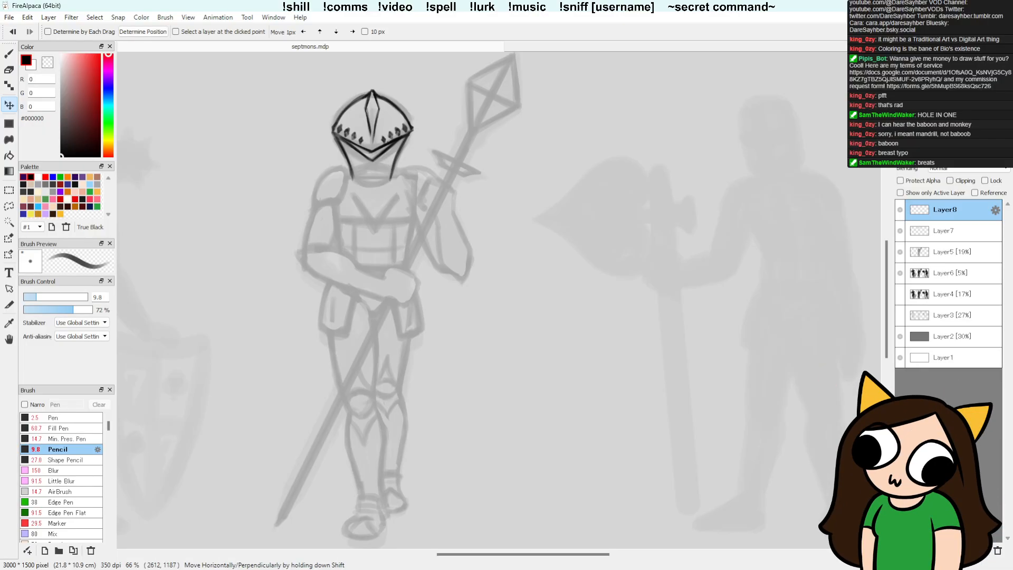
{"action": "left_click", "coordinate": [997, 550]}
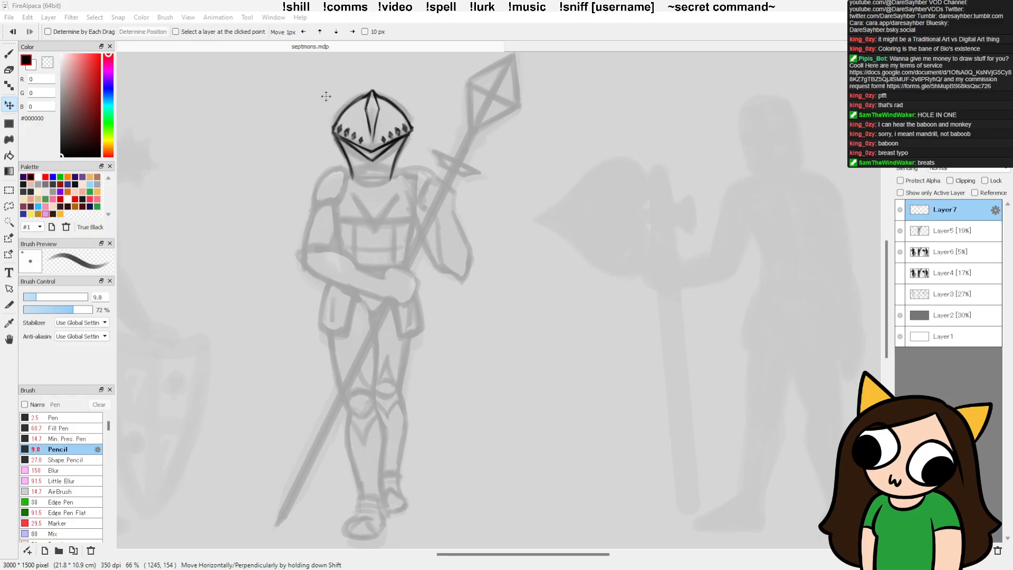
Step: Refine the V-shaped brim below the helmet's diamonds with the Pencil and the Wide Eraser, doubling its lower line
{"action": "key", "text": "b"}
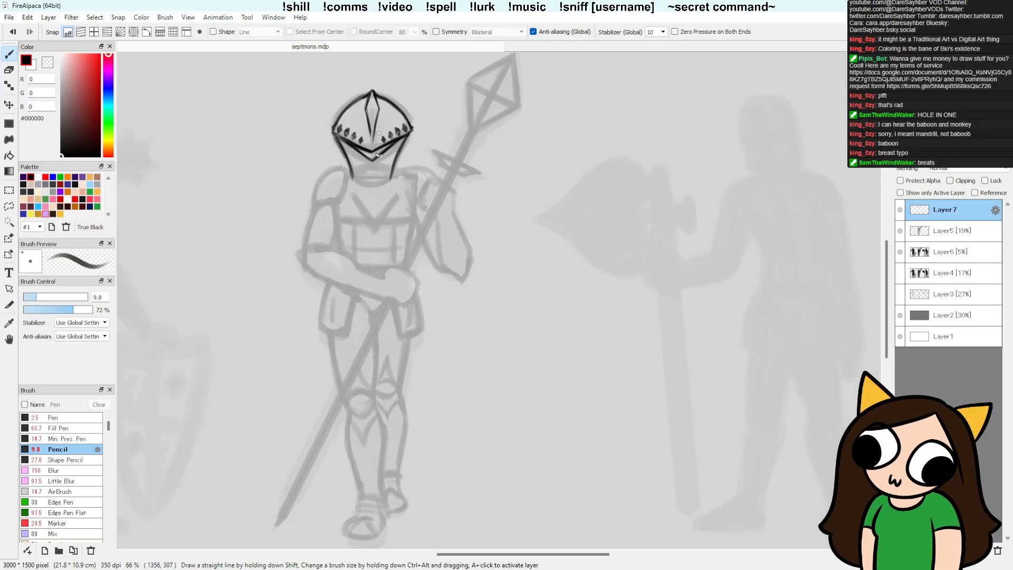
{"action": "key", "text": "e"}
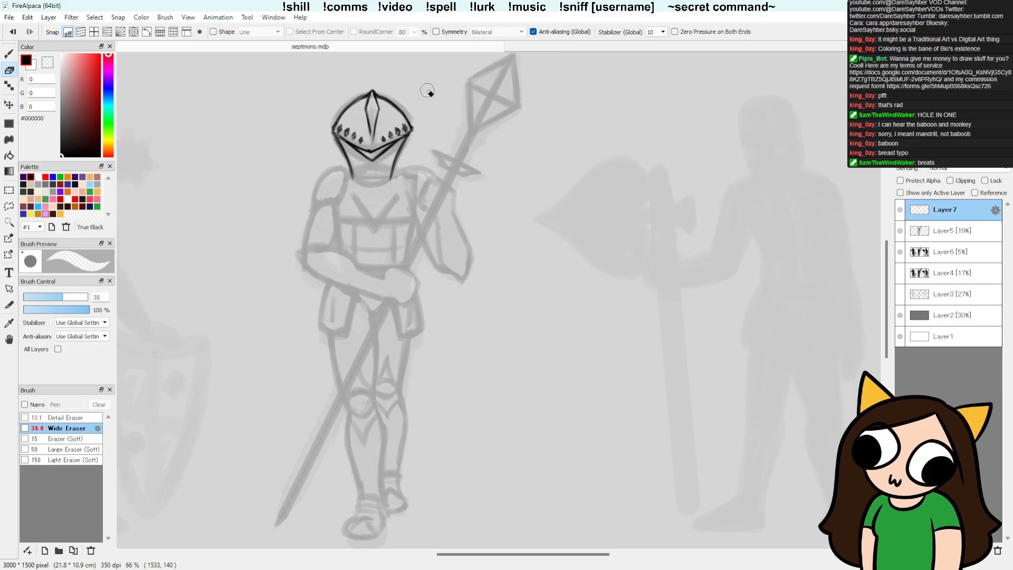
{"action": "key", "text": "b"}
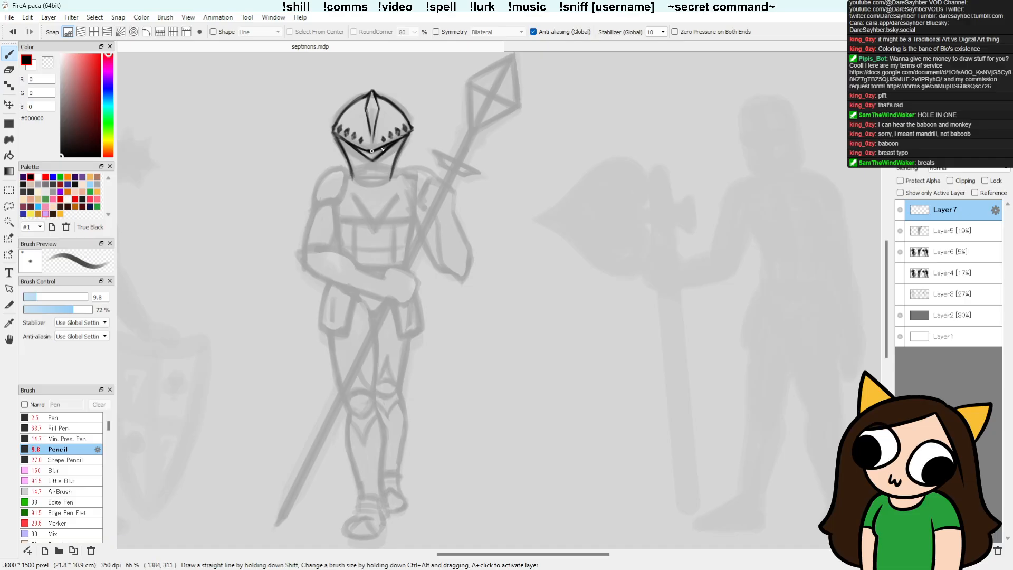
{"action": "key", "text": "e"}
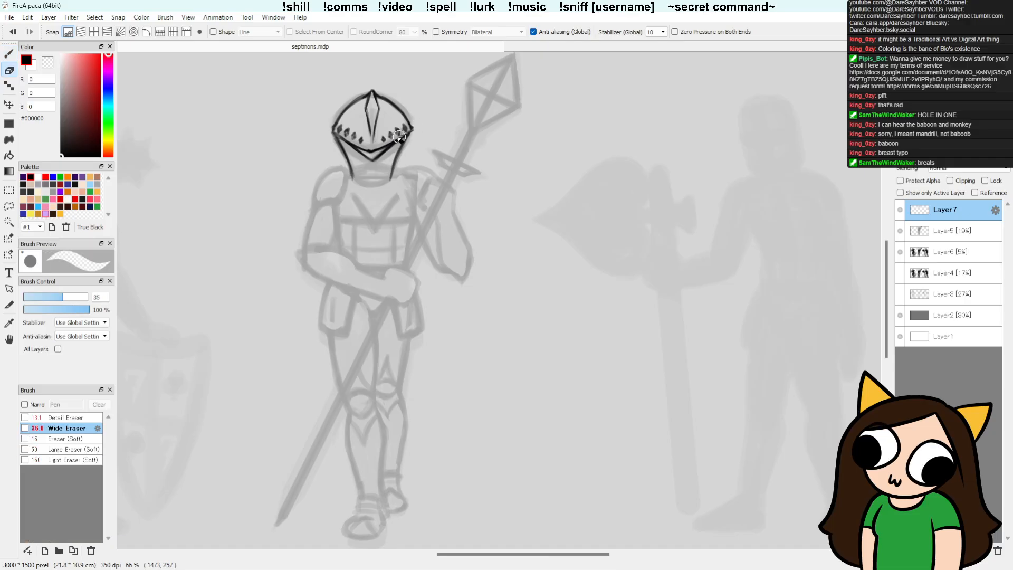
{"action": "key", "text": "b"}
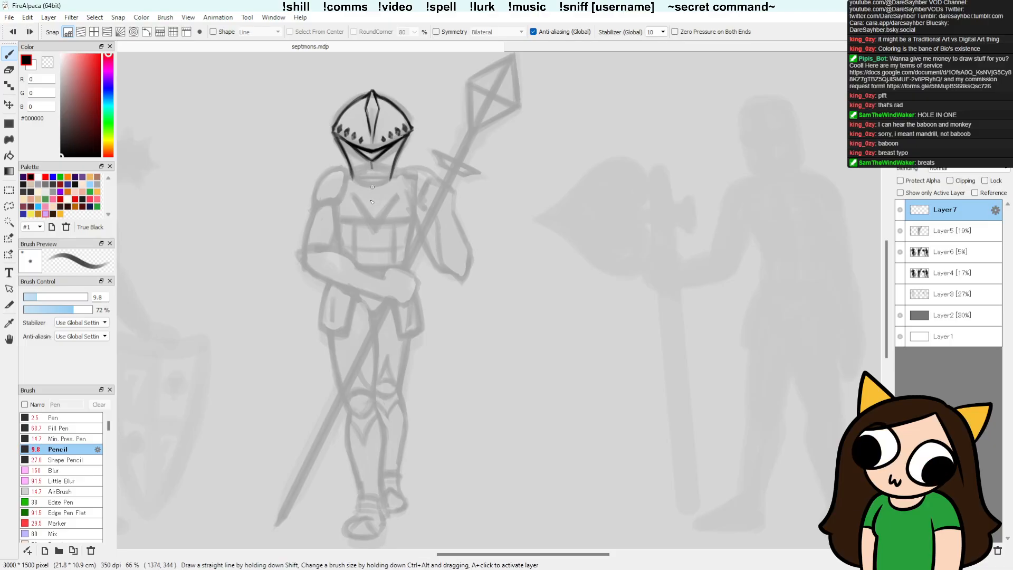
Step: Draw a short vertical centre line down the helmet's face guard below the brim and clean it with the eraser
{"action": "key", "text": "ctrl+z"}
{"action": "left_click_drag", "start_coordinate": [372, 161], "coordinate": [372, 187]}
{"action": "left_click_drag", "start_coordinate": [373, 165], "coordinate": [373, 186]}
{"action": "key", "text": "e"}
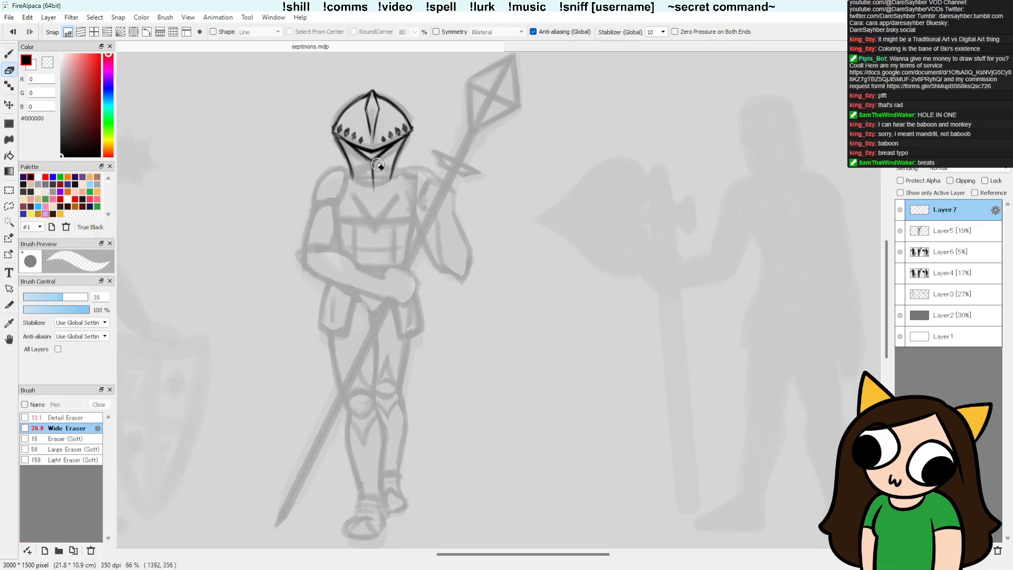
{"action": "key", "text": "b"}
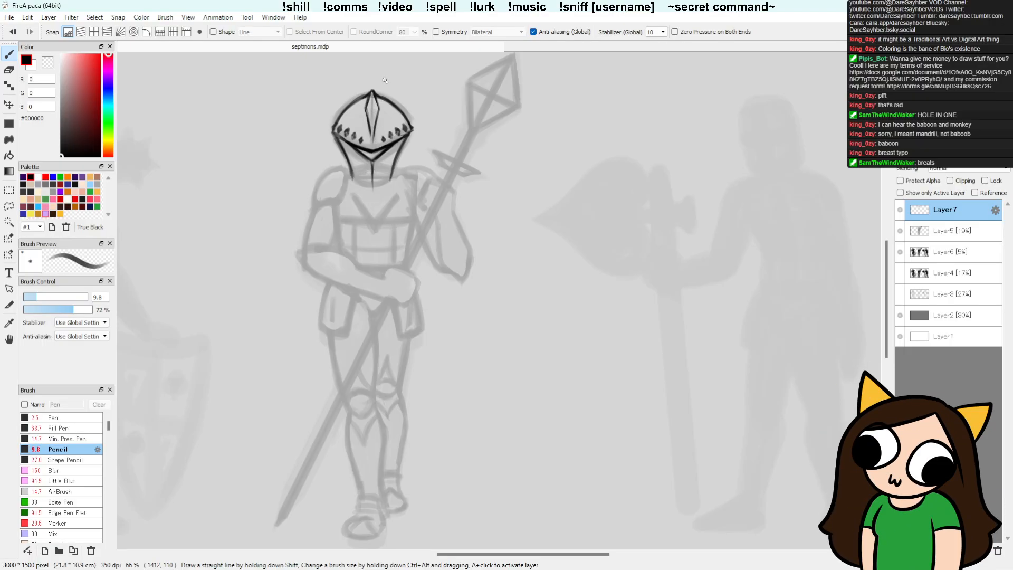
{"action": "key", "text": "e"}
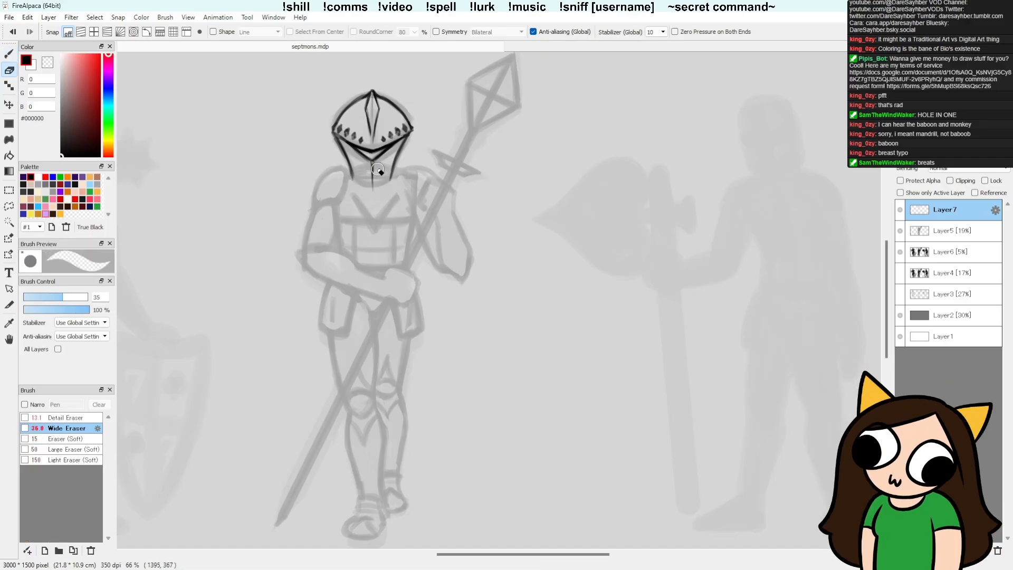
{"action": "key", "text": "b"}
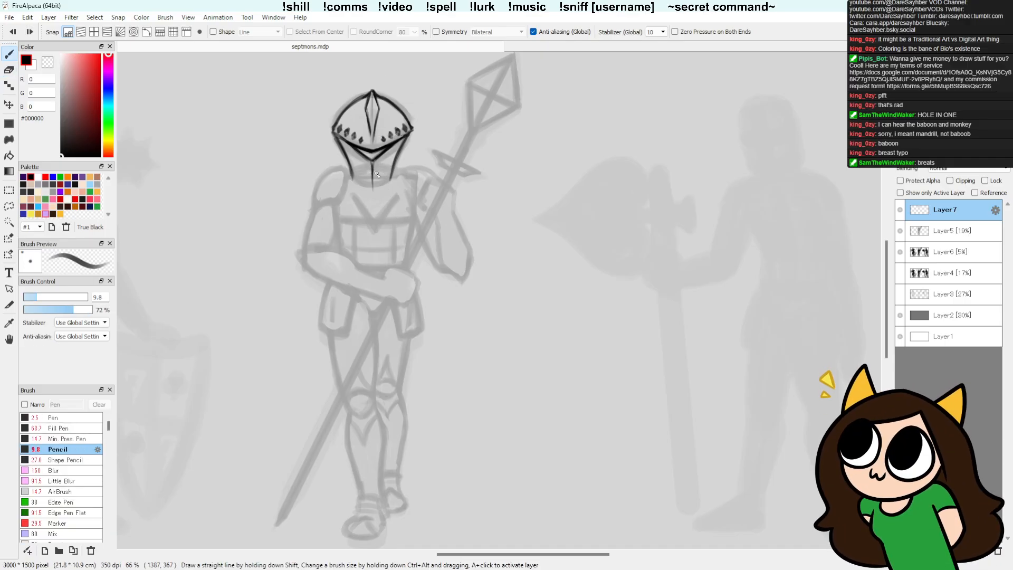
{"action": "key", "text": "e"}
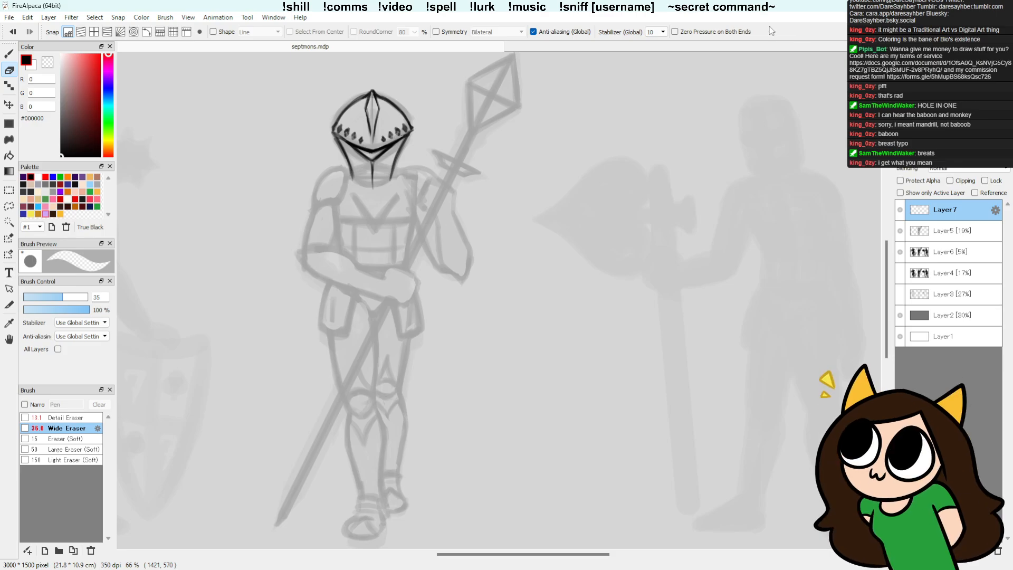
Step: Pencil the lower edge of the helmet's face guard and a pointed collar around the neck
{"action": "key", "text": "b"}
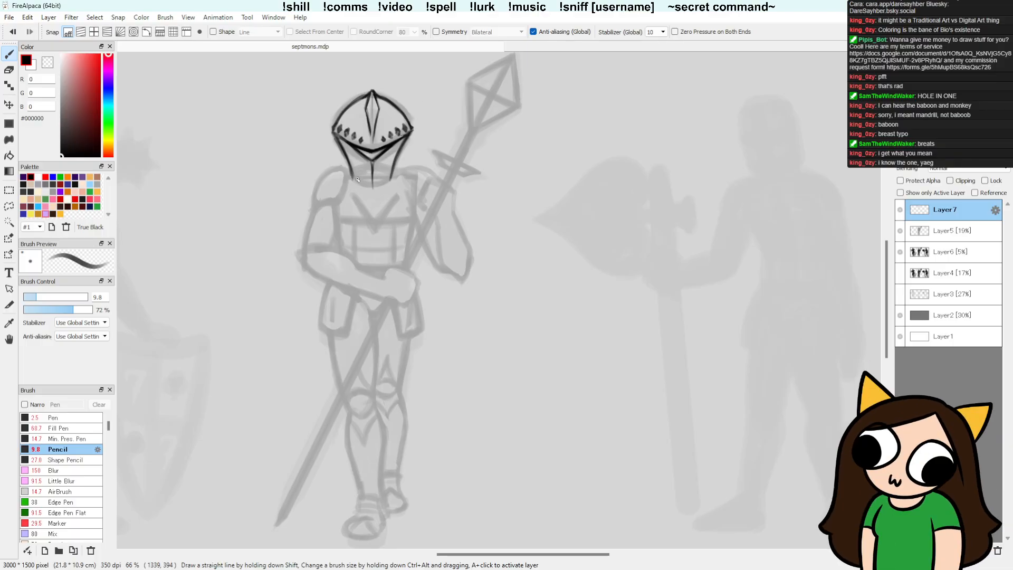
{"action": "left_click_drag", "start_coordinate": [353, 179], "coordinate": [373, 187]}
{"action": "mouse_move", "coordinate": [400, 171]}
{"action": "left_mouse_down"}
{"action": "mouse_move", "coordinate": [401, 196]}
{"action": "mouse_move", "coordinate": [348, 195]}
{"action": "mouse_move", "coordinate": [355, 135]}
{"action": "mouse_move", "coordinate": [346, 171]}
{"action": "left_mouse_up"}
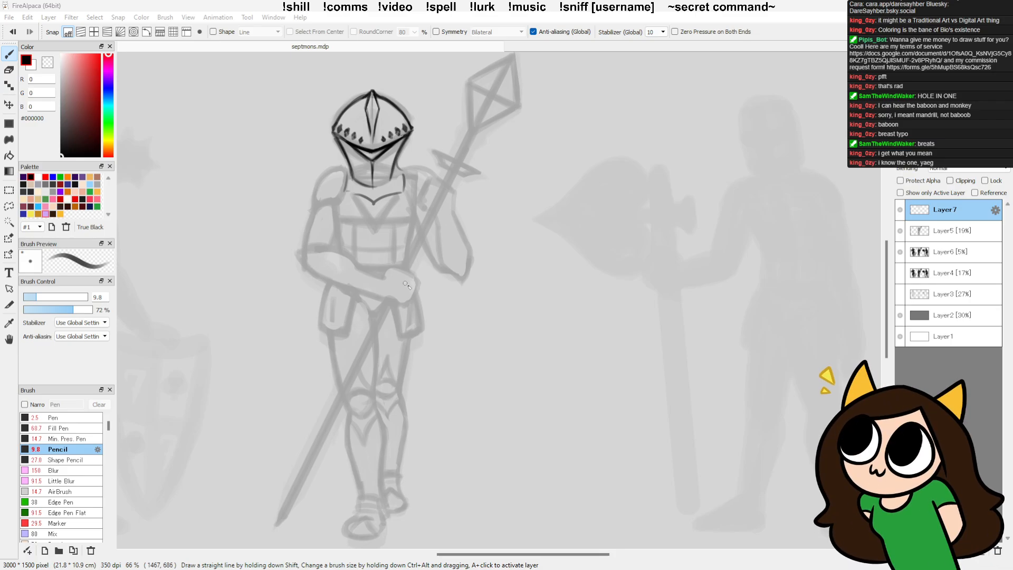
Step: Lasso both hip pouches on Layer5, move them slightly down and deselect
{"action": "left_click", "coordinate": [942, 238]}
{"action": "key", "text": "l"}
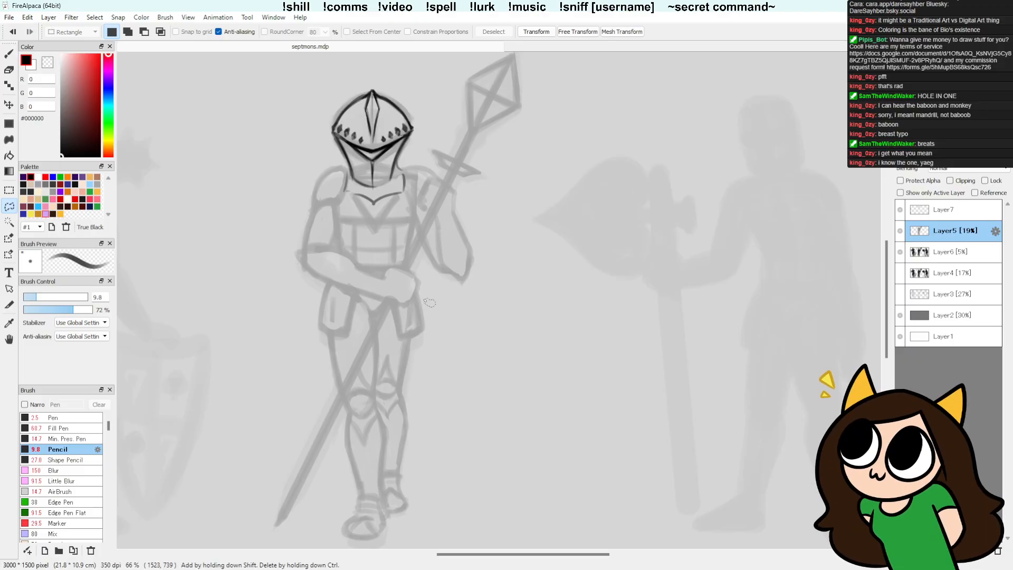
{"action": "mouse_move", "coordinate": [422, 288]}
{"action": "left_mouse_down"}
{"action": "mouse_move", "coordinate": [394, 306]}
{"action": "mouse_move", "coordinate": [426, 350]}
{"action": "mouse_move", "coordinate": [432, 296]}
{"action": "left_mouse_up"}
{"action": "mouse_move", "coordinate": [390, 329]}
{"action": "left_mouse_down"}
{"action": "mouse_move", "coordinate": [379, 346]}
{"action": "mouse_move", "coordinate": [395, 342]}
{"action": "left_mouse_up"}
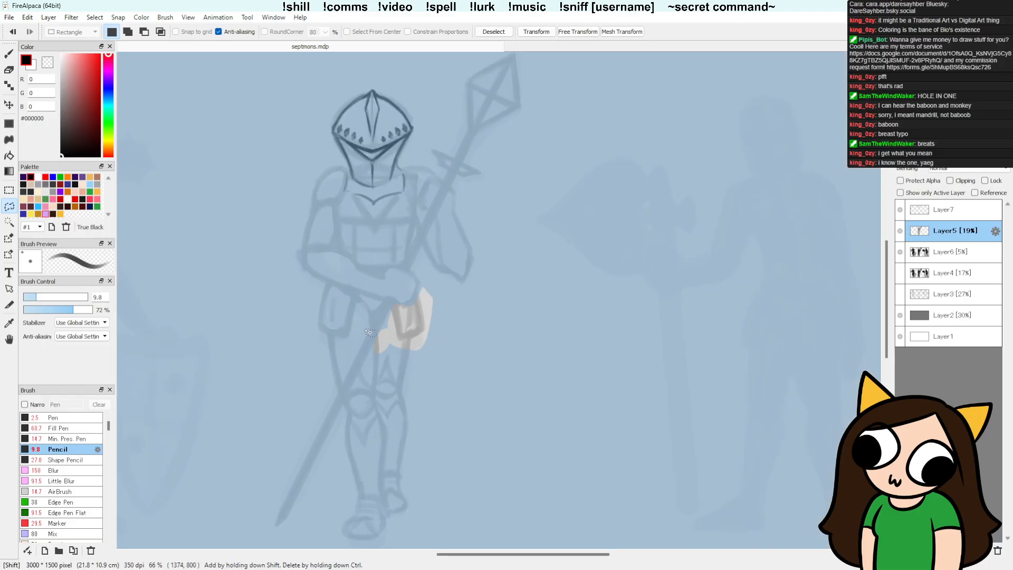
{"action": "left_click_drag", "start_coordinate": [370, 294], "coordinate": [375, 307]}
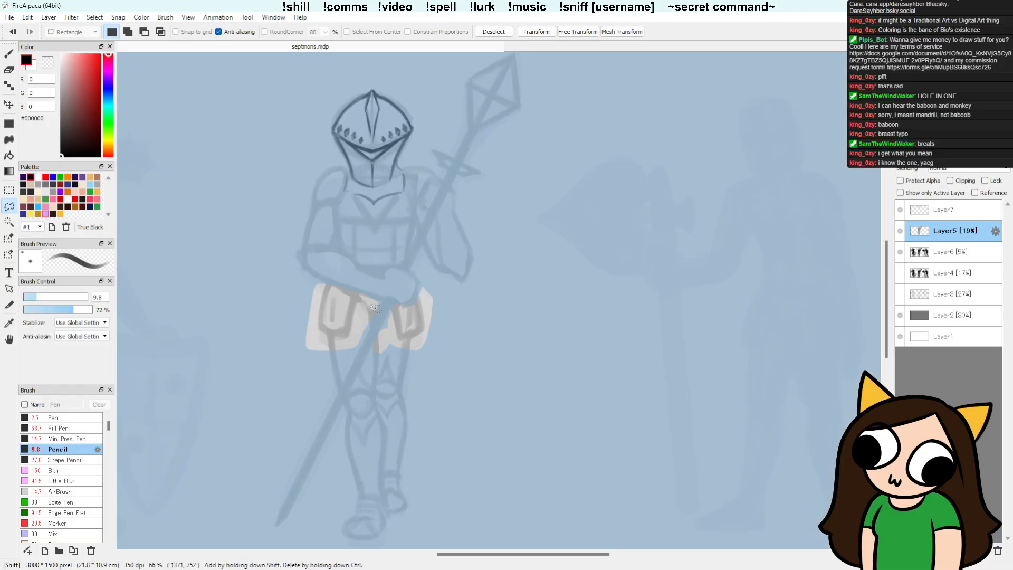
{"action": "key", "text": "v"}
{"action": "left_click_drag", "start_coordinate": [413, 336], "coordinate": [412, 342]}
{"action": "key", "text": "ctrl+d"}
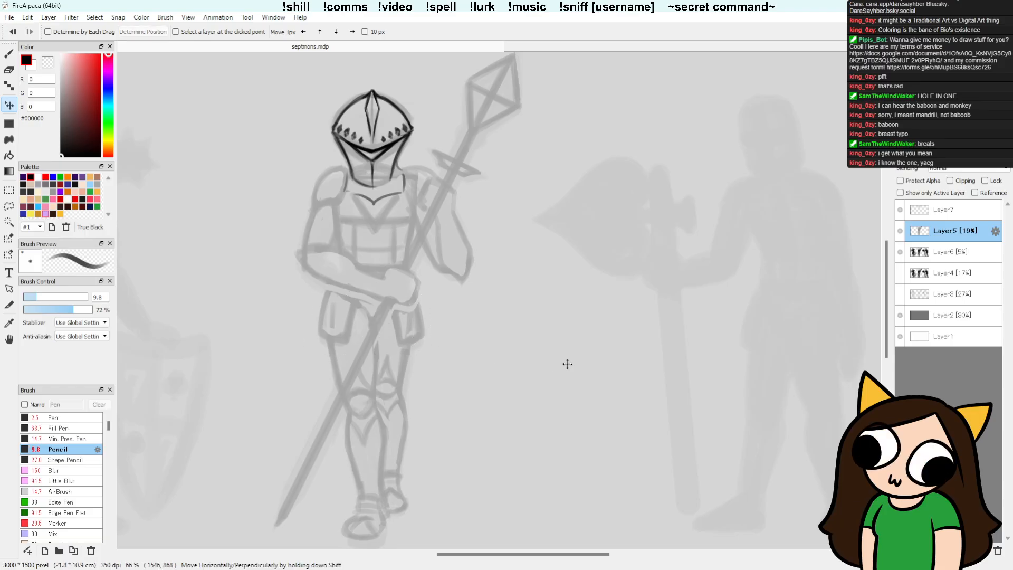
Step: Touch up the waist and hip lines above the moved pouches on Layer5, using the Pencil and Wide Eraser
{"action": "key", "text": "b"}
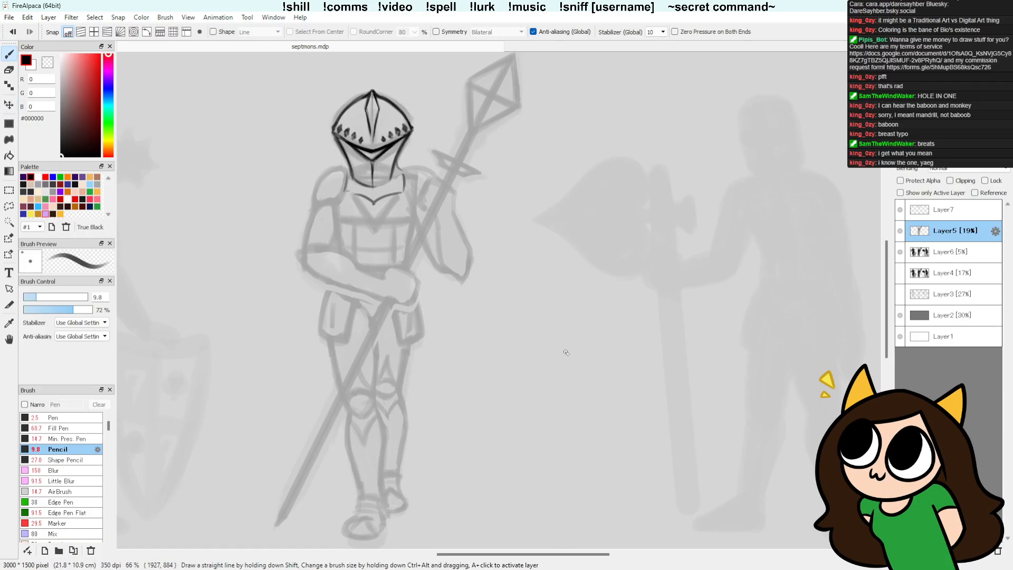
{"action": "key", "text": "e"}
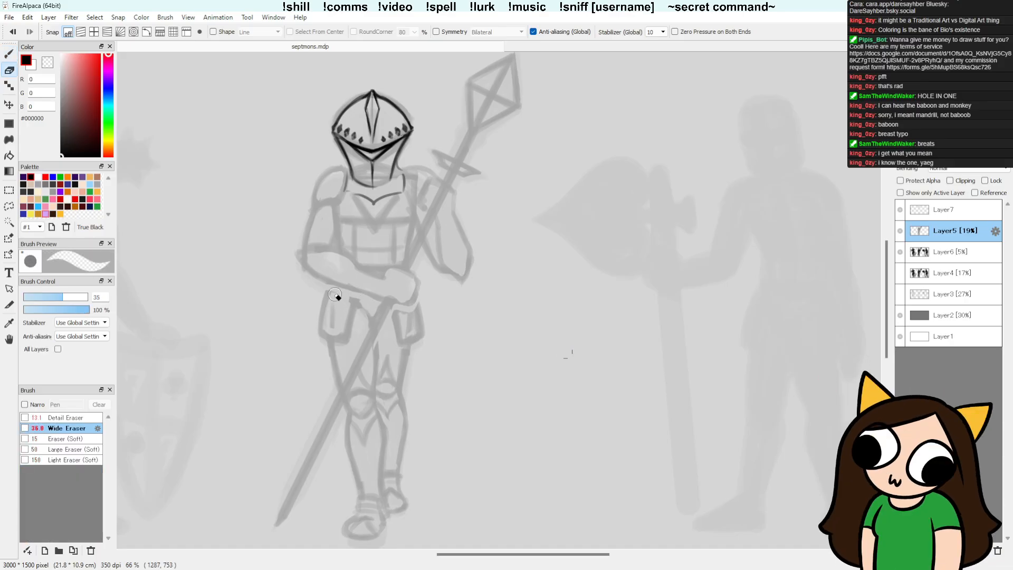
{"action": "key", "text": "b"}
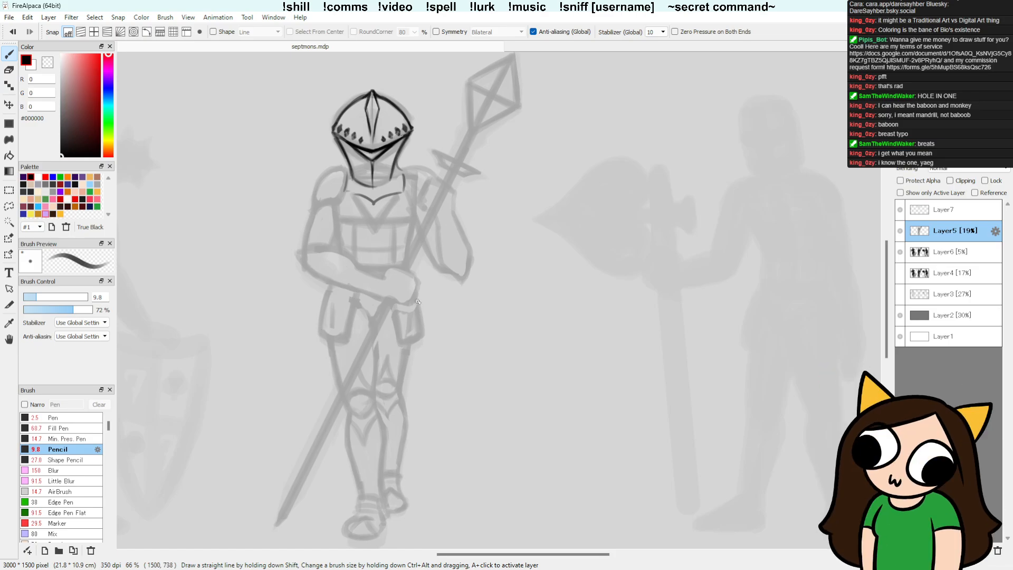
{"action": "key", "text": "e"}
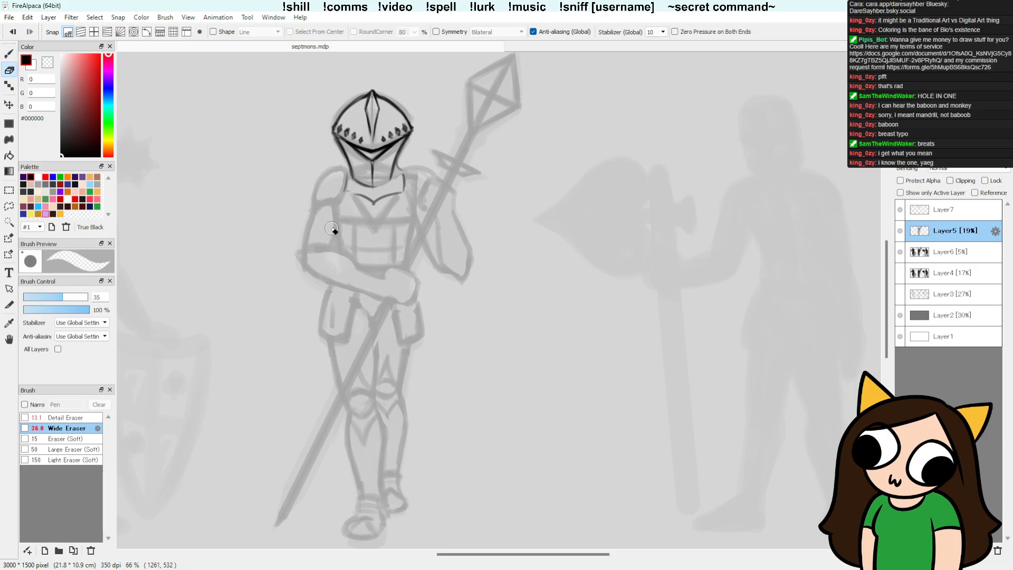
{"action": "key", "text": "b"}
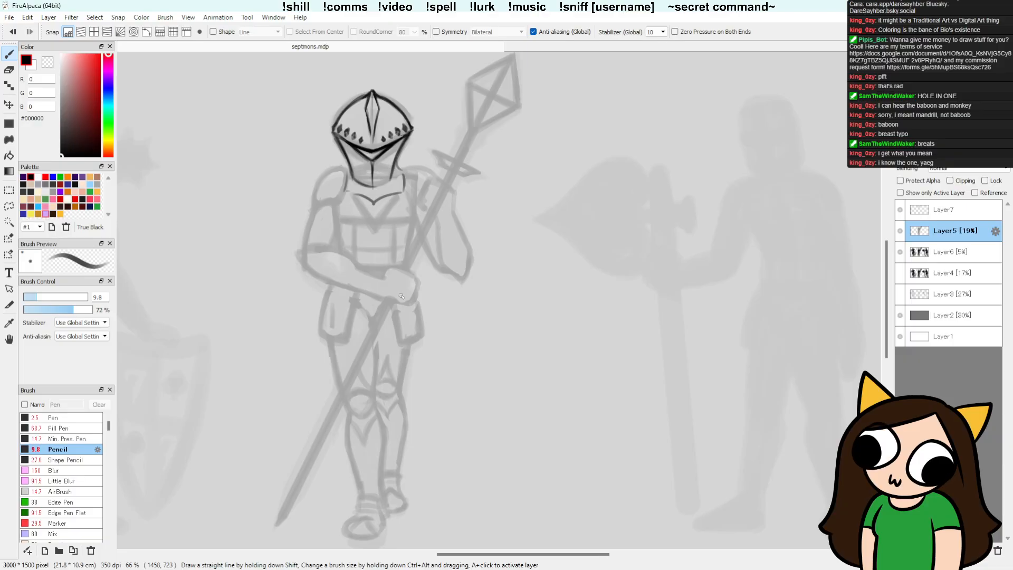
Step: Erase the outer outline of the arm folded across the waist on Layer5 and redraw its upper arm, elbow and forearm
{"action": "key", "text": "e"}
{"action": "left_click_drag", "start_coordinate": [316, 217], "coordinate": [305, 270]}
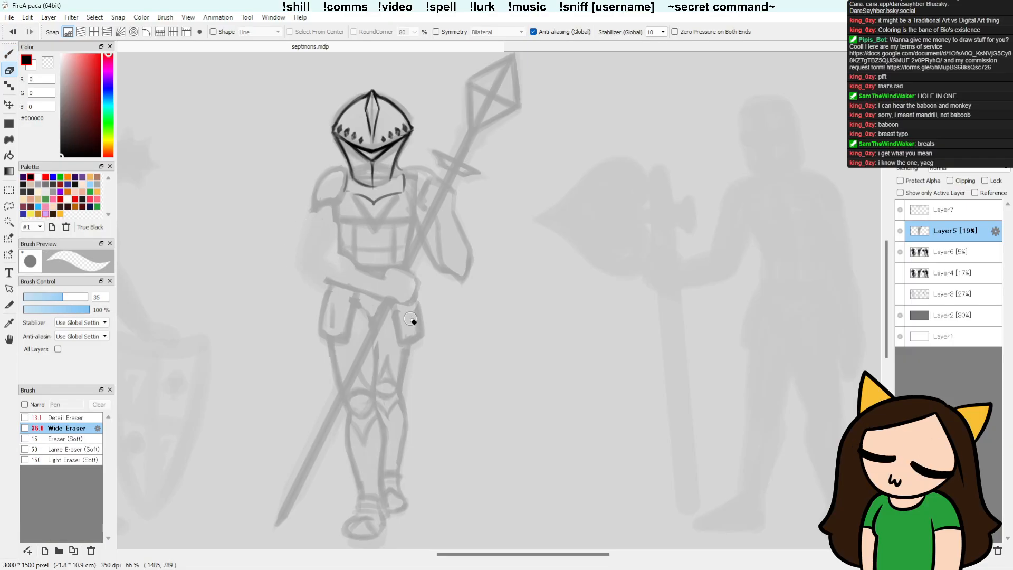
{"action": "key", "text": "b"}
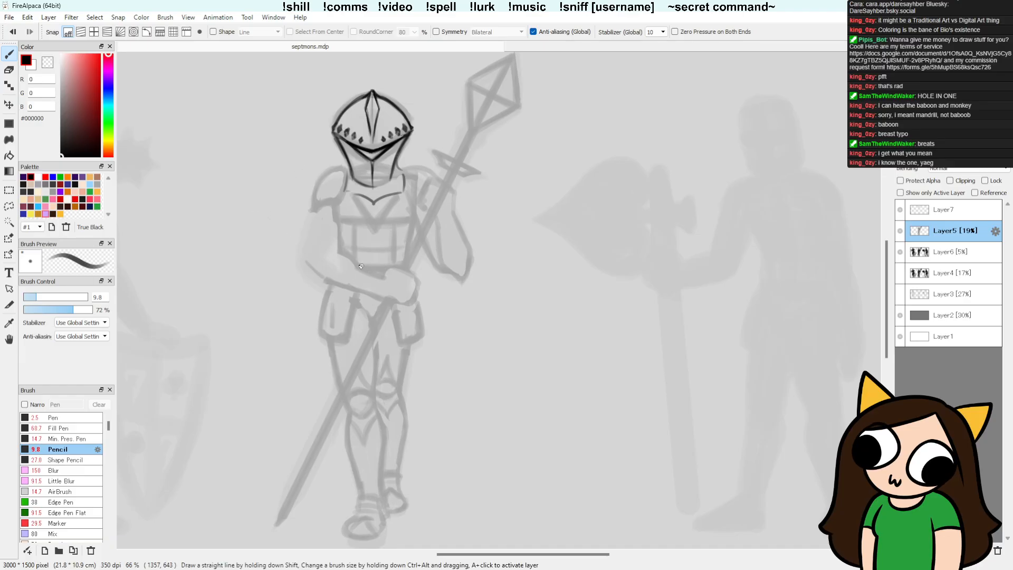
{"action": "key", "text": "e"}
{"action": "key", "text": "b"}
{"action": "mouse_move", "coordinate": [328, 254]}
{"action": "left_mouse_down"}
{"action": "mouse_move", "coordinate": [308, 262]}
{"action": "mouse_move", "coordinate": [342, 257]}
{"action": "mouse_move", "coordinate": [320, 278]}
{"action": "left_mouse_up"}
{"action": "left_click_drag", "start_coordinate": [317, 215], "coordinate": [309, 256]}
{"action": "key", "text": "ctrl+z"}
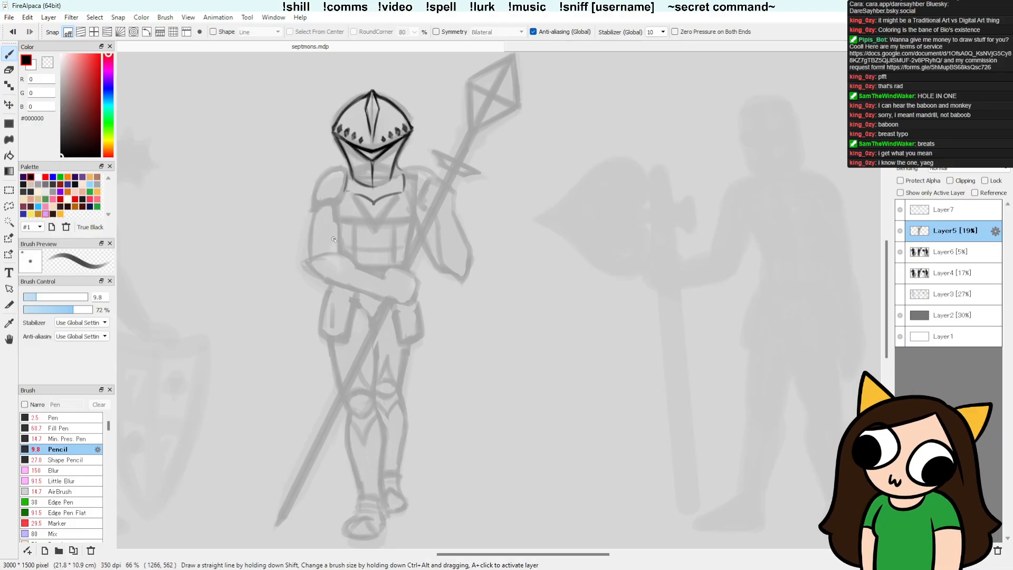
{"action": "key", "text": "e"}
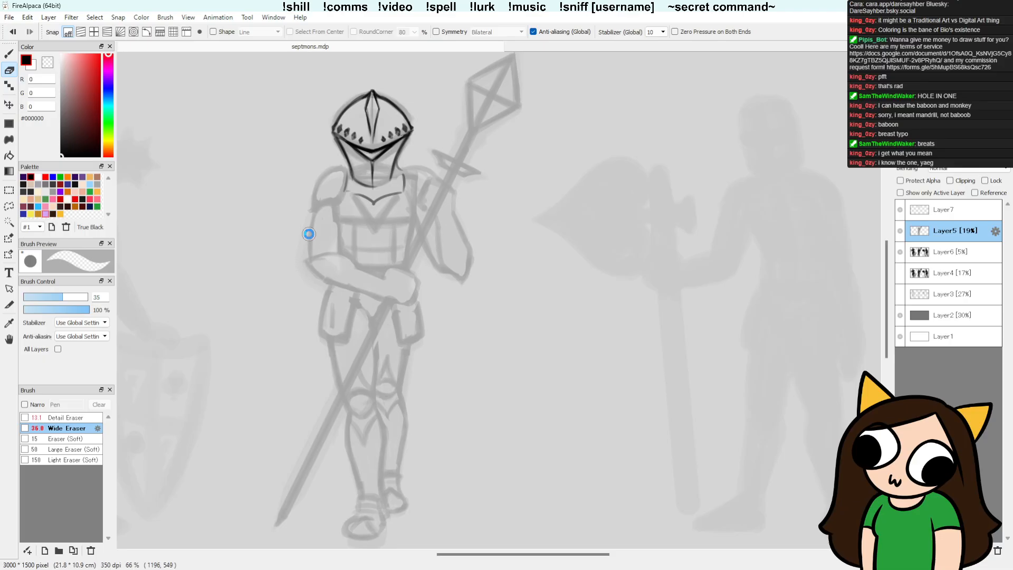
{"action": "key", "text": "b"}
Step: Lasso the chest armour details on Layer5, shift them slightly down and deselect
{"action": "left_click", "coordinate": [954, 210]}
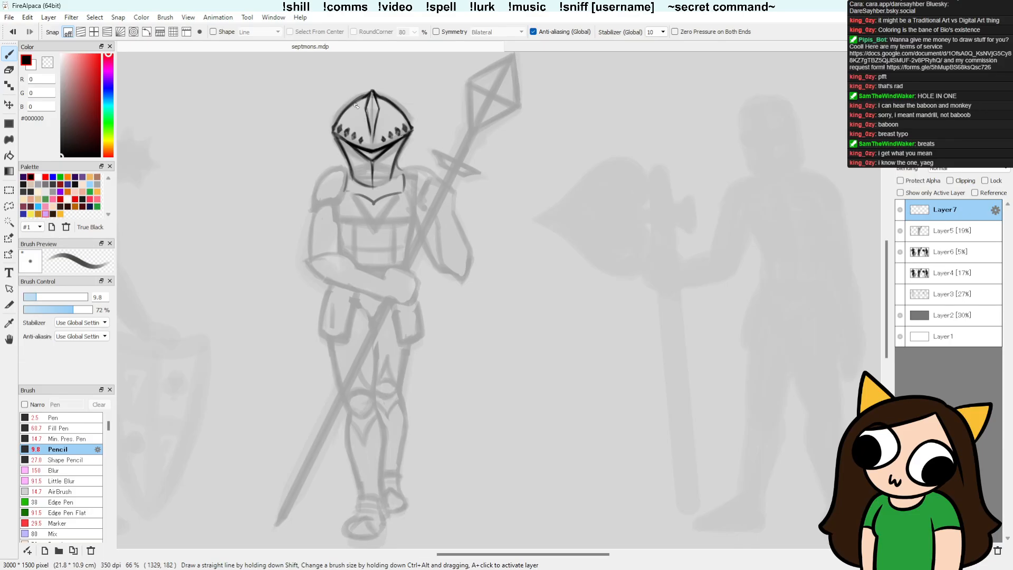
{"action": "left_click", "coordinate": [932, 236]}
{"action": "key", "text": "l"}
{"action": "mouse_move", "coordinate": [409, 202]}
{"action": "left_mouse_down"}
{"action": "mouse_move", "coordinate": [363, 197]}
{"action": "mouse_move", "coordinate": [346, 208]}
{"action": "mouse_move", "coordinate": [365, 262]}
{"action": "mouse_move", "coordinate": [388, 270]}
{"action": "mouse_move", "coordinate": [407, 268]}
{"action": "mouse_move", "coordinate": [412, 227]}
{"action": "left_mouse_up"}
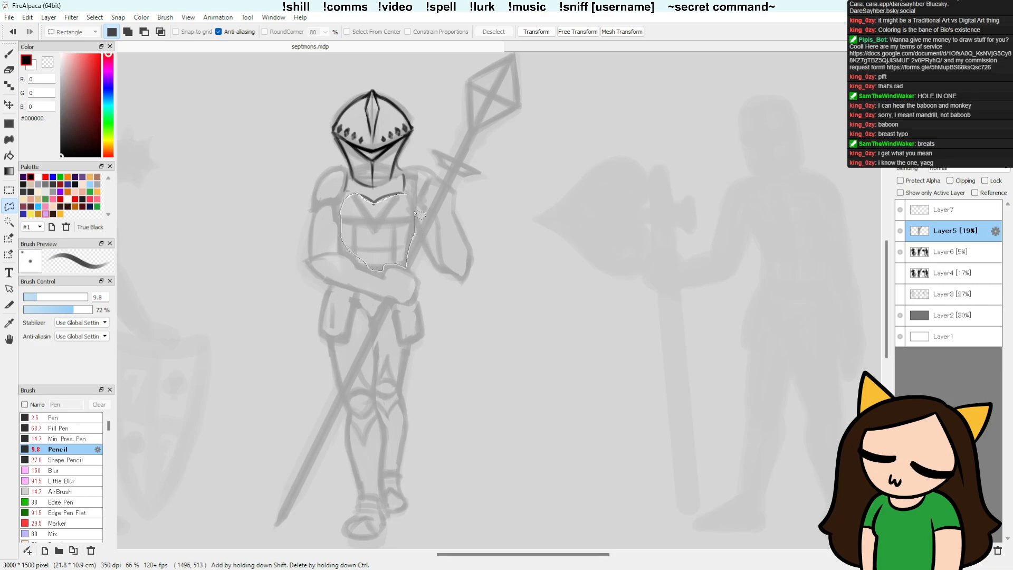
{"action": "key", "text": "v"}
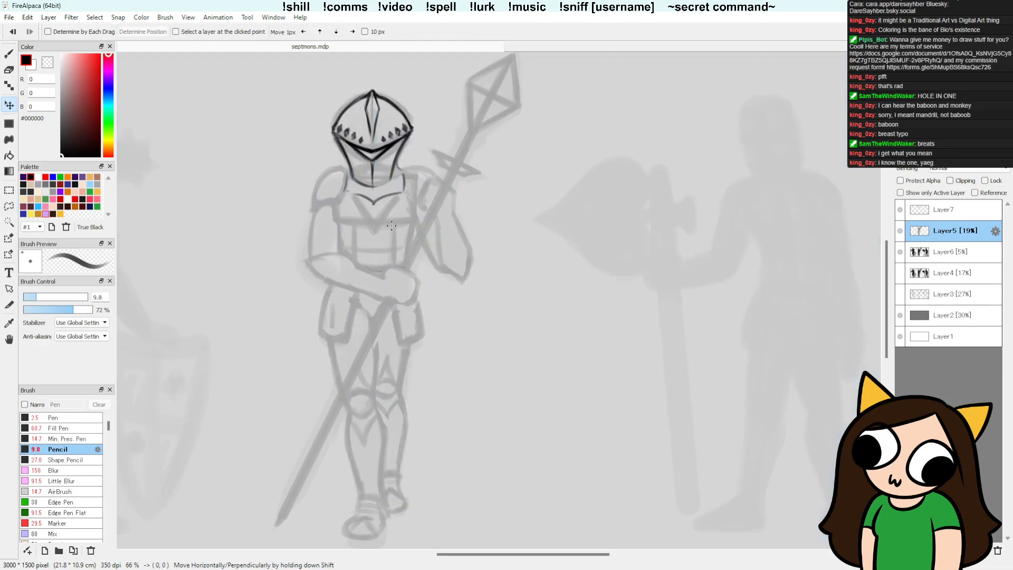
{"action": "key", "text": "ctrl+d"}
{"action": "key", "text": "ctrl+z"}
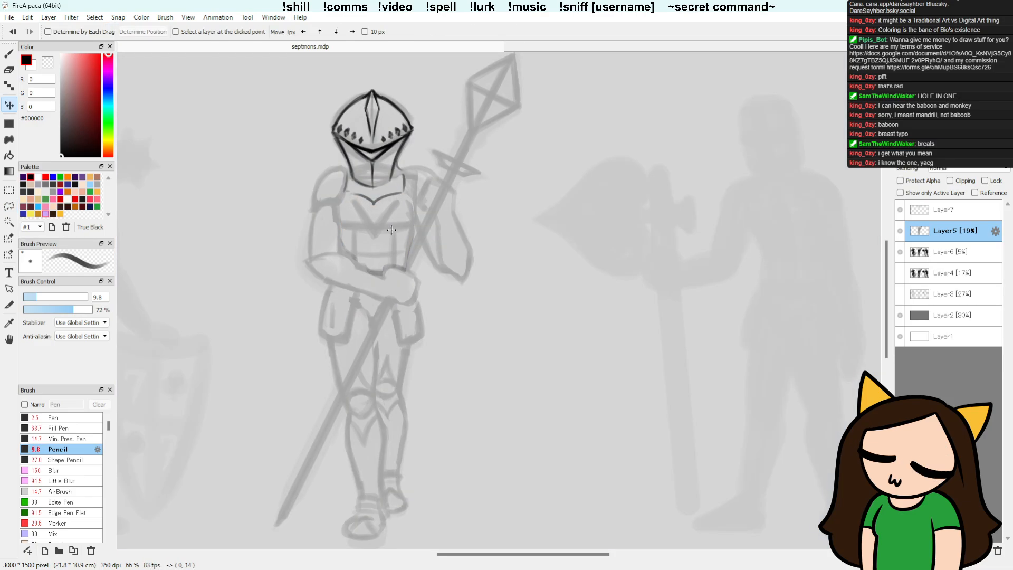
{"action": "key", "text": "ctrl+d"}
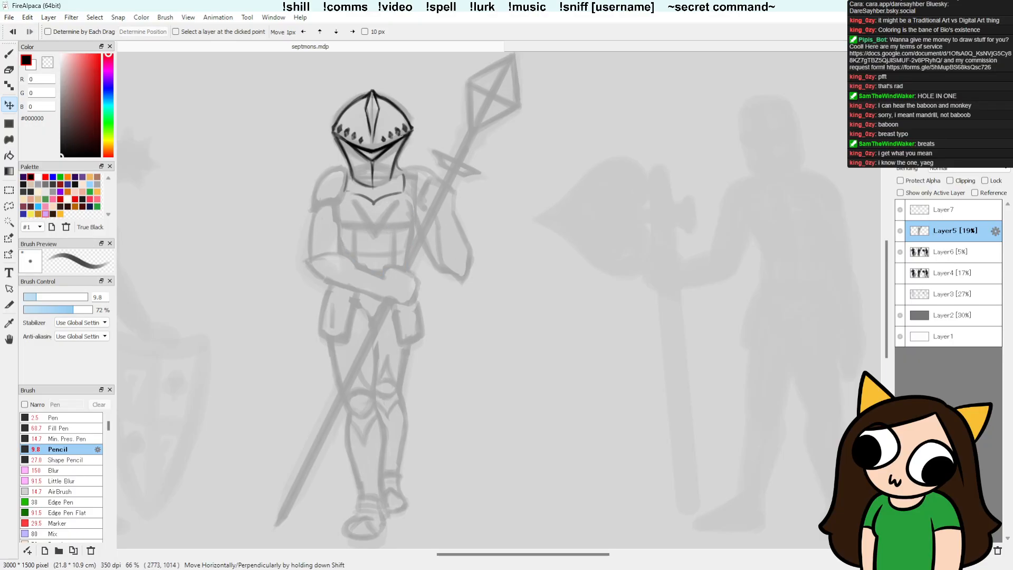
Step: Pencil the collar's pointed lower edge across the upper chest on Layer7
{"action": "key", "text": "b"}
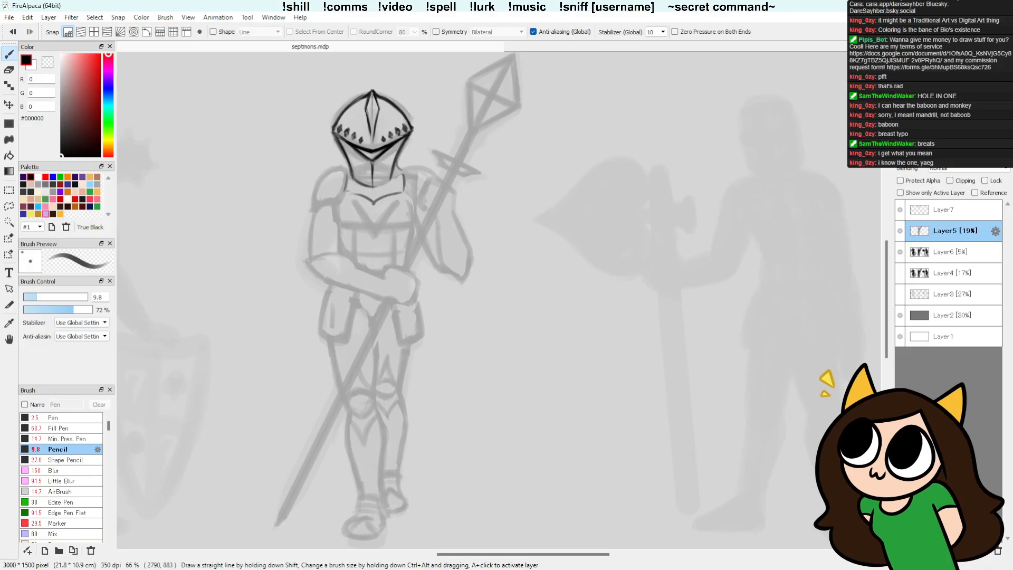
{"action": "left_click", "coordinate": [938, 209]}
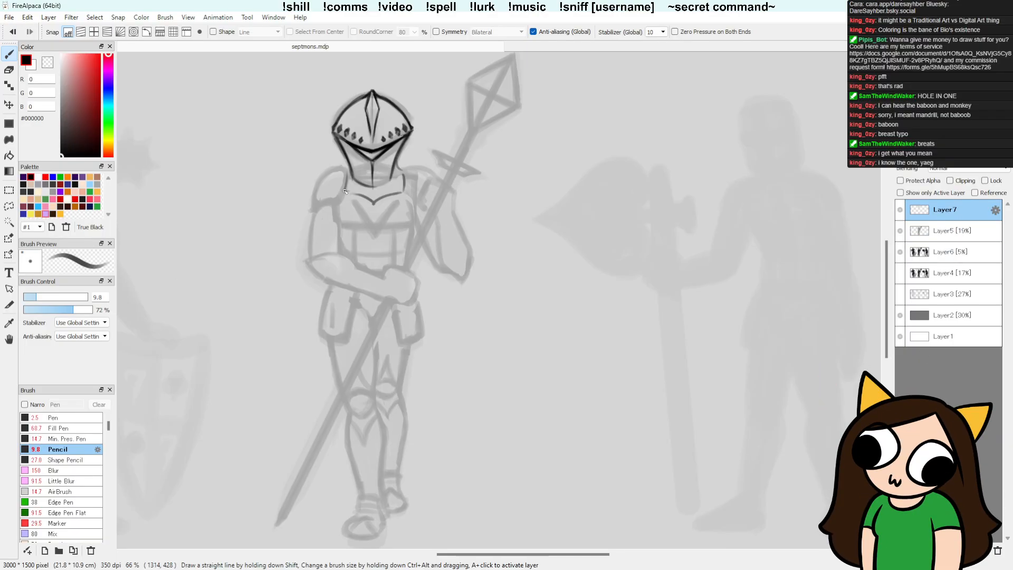
{"action": "mouse_move", "coordinate": [344, 191]}
{"action": "left_mouse_down"}
{"action": "mouse_move", "coordinate": [374, 202]}
{"action": "mouse_move", "coordinate": [404, 188]}
{"action": "left_mouse_up"}
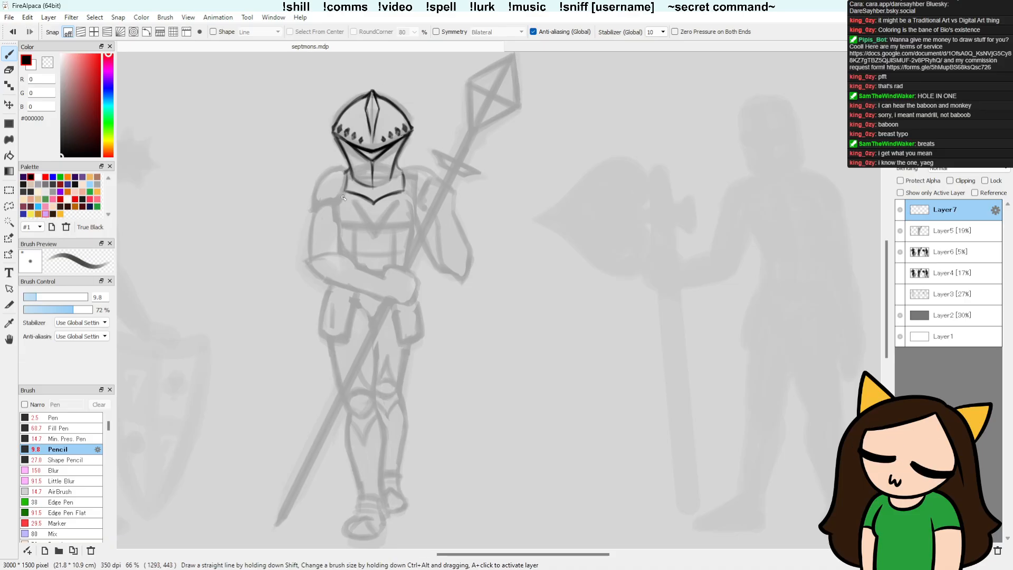
Step: Pencil the lower and inner edges of the shoulder plate beside the collar on Layer7
{"action": "key", "text": "e"}
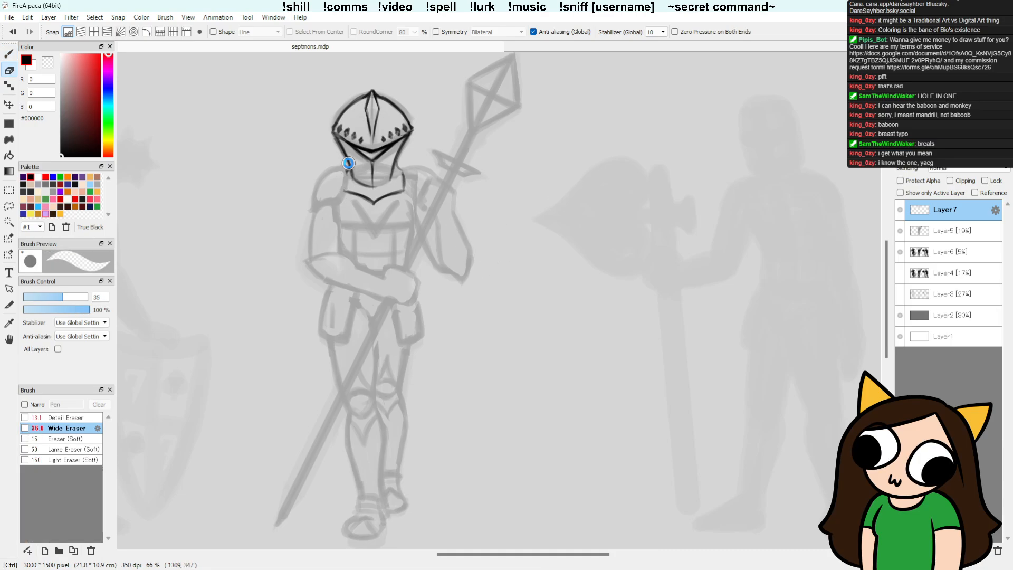
{"action": "key", "text": "b"}
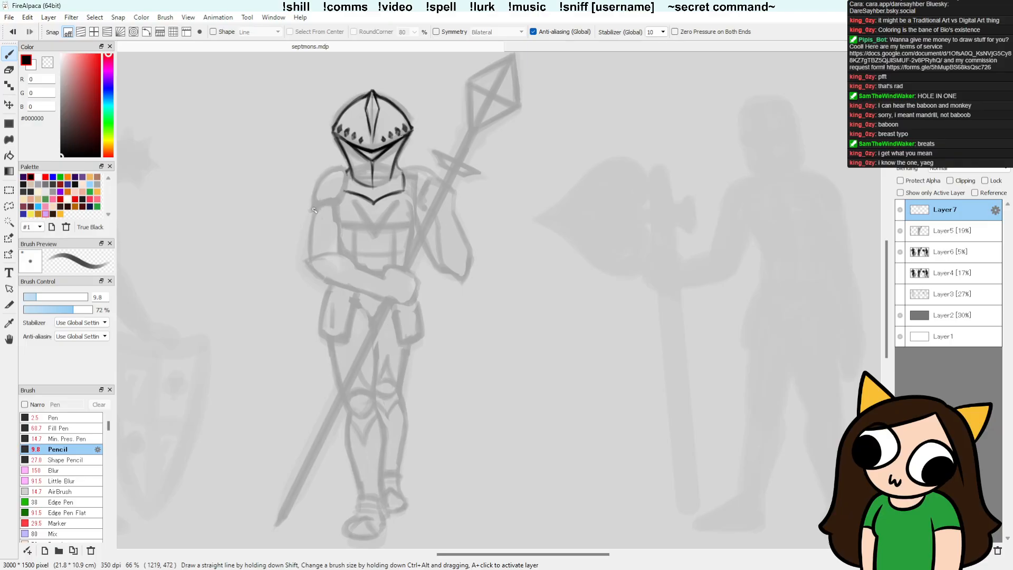
{"action": "left_click_drag", "start_coordinate": [314, 210], "coordinate": [336, 203]}
{"action": "left_click_drag", "start_coordinate": [348, 169], "coordinate": [339, 202]}
Step: Clean up the elbow and outer arm lines of the folded arm on Layer5, using the Wide Eraser and Pencil
{"action": "left_click", "coordinate": [958, 231]}
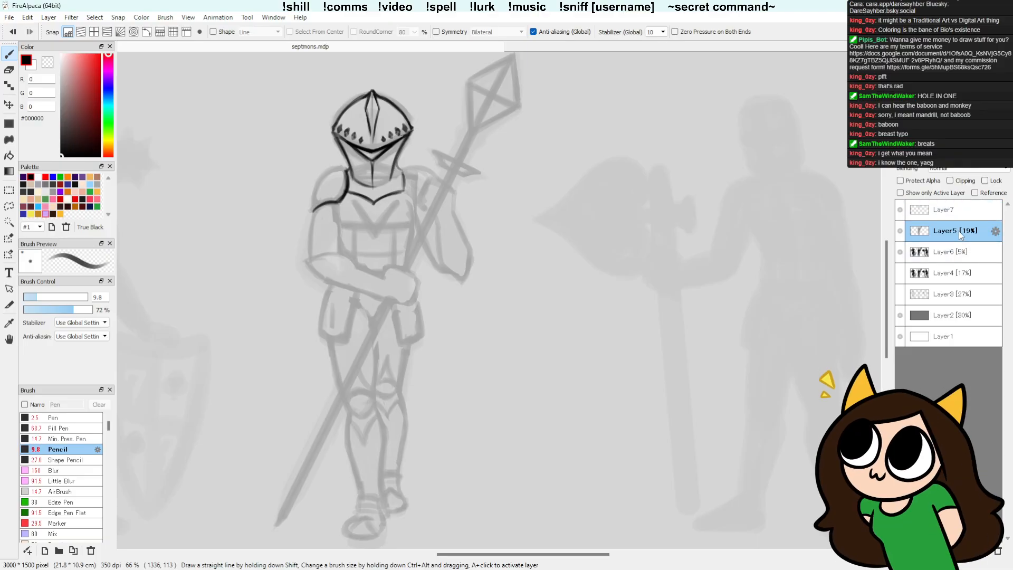
{"action": "key", "text": "e"}
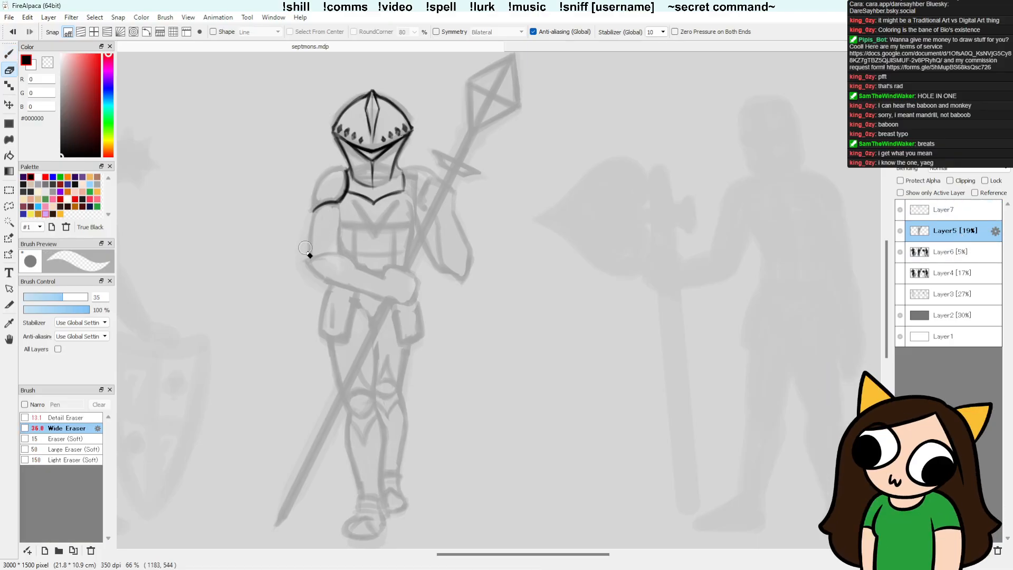
{"action": "key", "text": "b"}
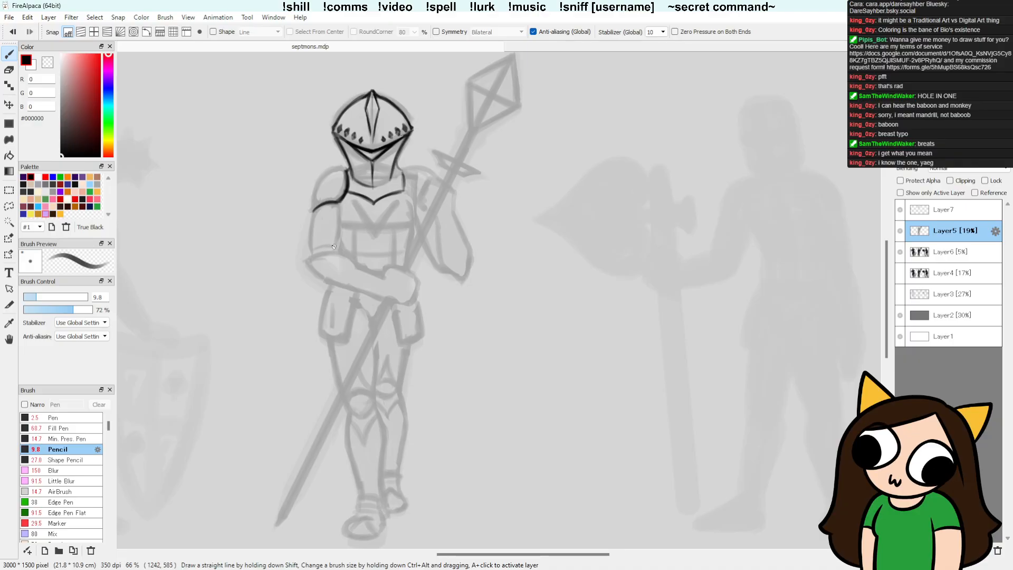
Step: Pencil the rounded outer curve of the shoulder plate on Layer7, closing the plate's outline
{"action": "left_click", "coordinate": [946, 213]}
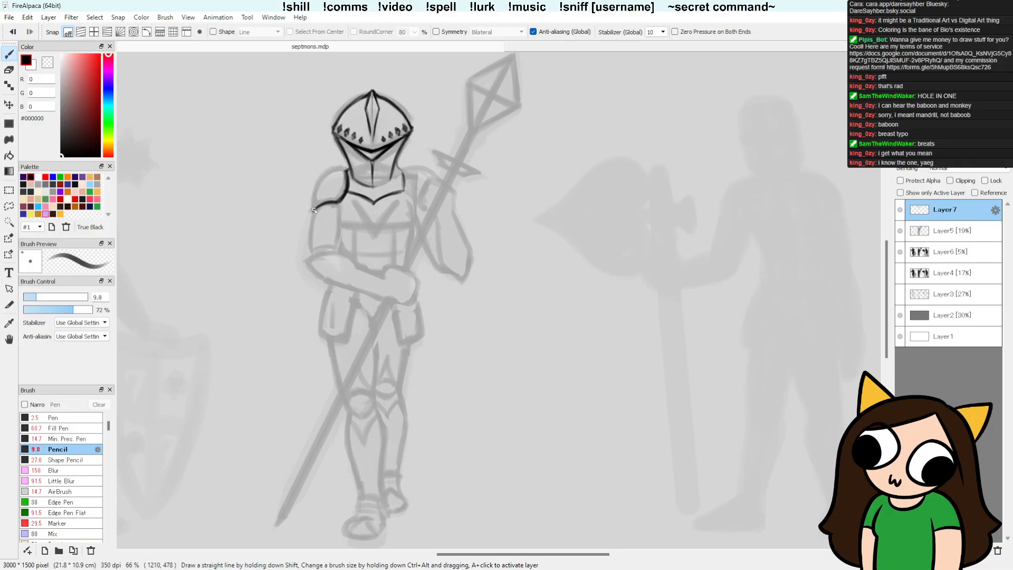
{"action": "mouse_move", "coordinate": [319, 206]}
{"action": "left_mouse_down"}
{"action": "mouse_move", "coordinate": [313, 211]}
{"action": "mouse_move", "coordinate": [319, 204]}
{"action": "left_mouse_up"}
{"action": "left_click_drag", "start_coordinate": [342, 168], "coordinate": [312, 208]}
{"action": "key", "text": "ctrl+z"}
{"action": "mouse_move", "coordinate": [343, 167]}
{"action": "left_mouse_down"}
{"action": "mouse_move", "coordinate": [313, 205]}
{"action": "mouse_move", "coordinate": [315, 185]}
{"action": "mouse_move", "coordinate": [340, 167]}
{"action": "left_mouse_up"}
Step: Draw a slanted, crossed 7 emblem inside the shoulder plate on Layer7, tidying its strokes with the Wide Eraser
{"action": "key", "text": "e"}
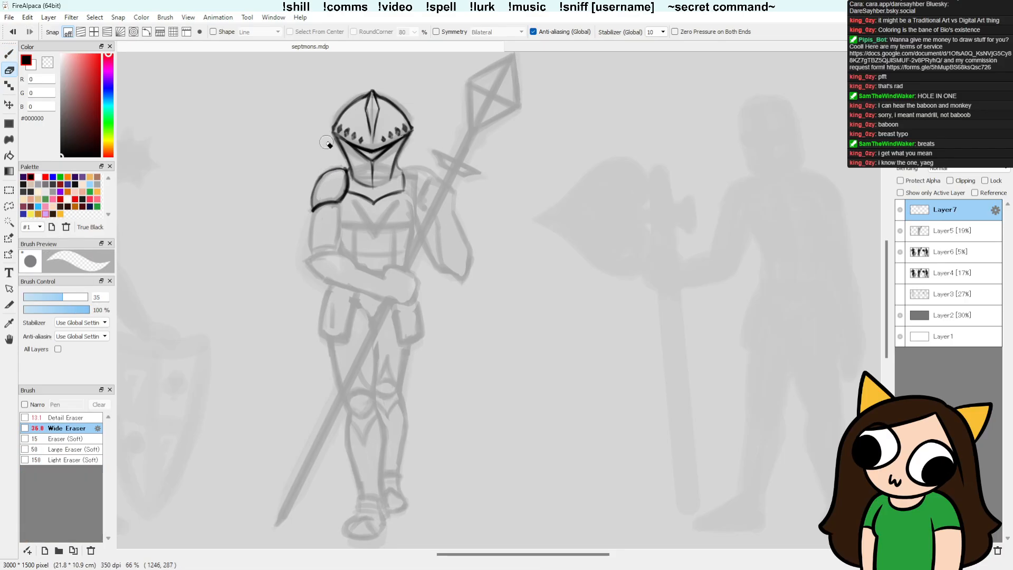
{"action": "key", "text": "b"}
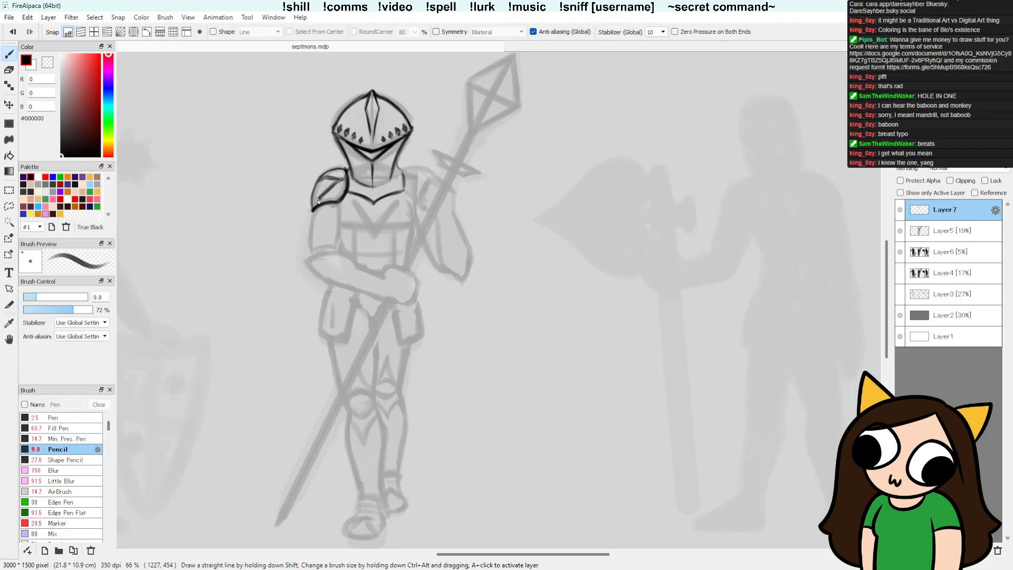
{"action": "key", "text": "e"}
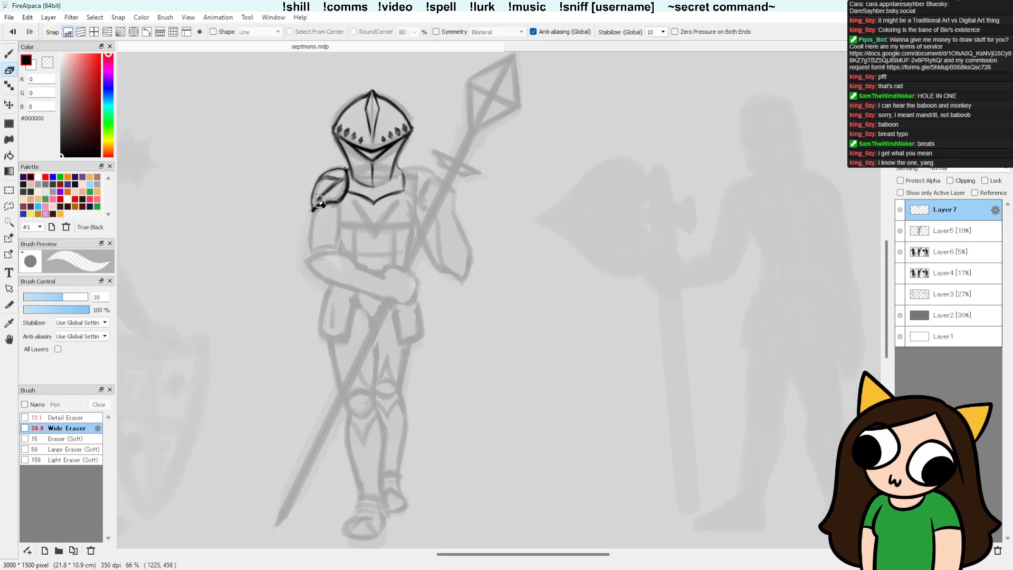
{"action": "key", "text": "b"}
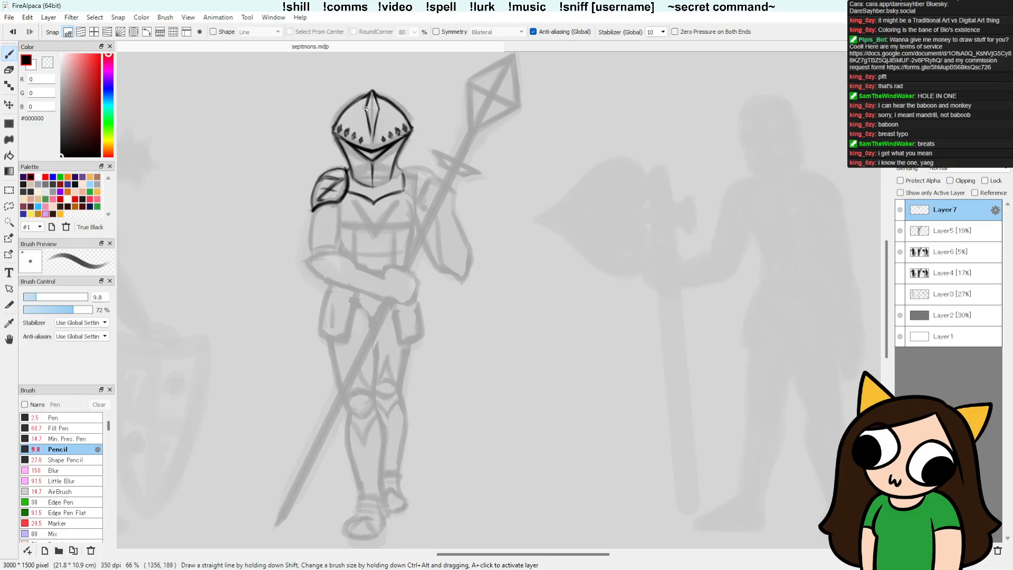
{"action": "left_click_drag", "start_coordinate": [321, 190], "coordinate": [338, 186]}
Step: Try to distort the lassoed 7 emblem with Free Transform, undo the change and deselect
{"action": "key", "text": "l"}
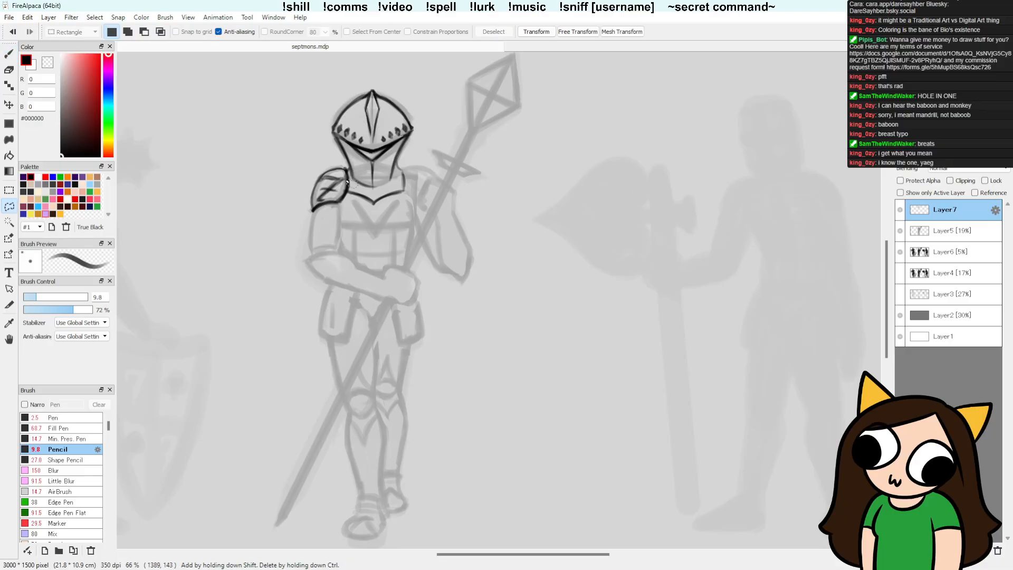
{"action": "mouse_move", "coordinate": [345, 187]}
{"action": "left_mouse_down"}
{"action": "mouse_move", "coordinate": [333, 173]}
{"action": "mouse_move", "coordinate": [315, 203]}
{"action": "mouse_move", "coordinate": [338, 201]}
{"action": "mouse_move", "coordinate": [345, 183]}
{"action": "left_mouse_up"}
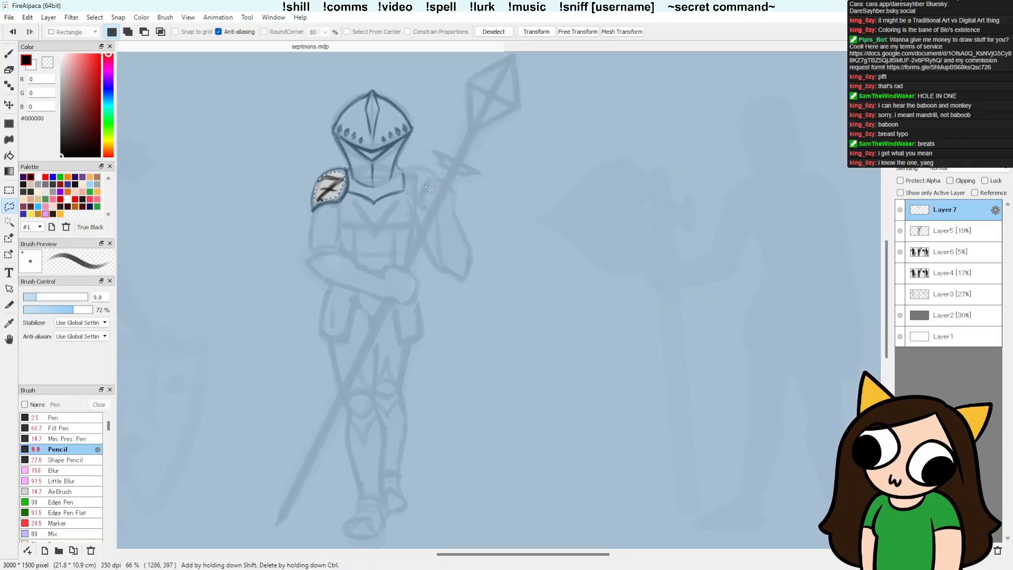
{"action": "left_click", "coordinate": [622, 32]}
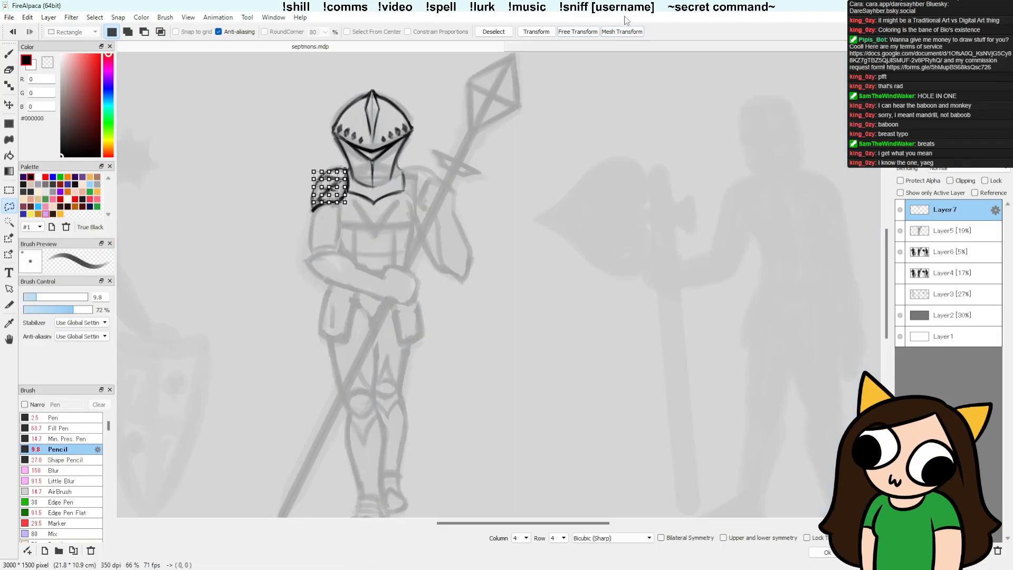
{"action": "left_click", "coordinate": [582, 31]}
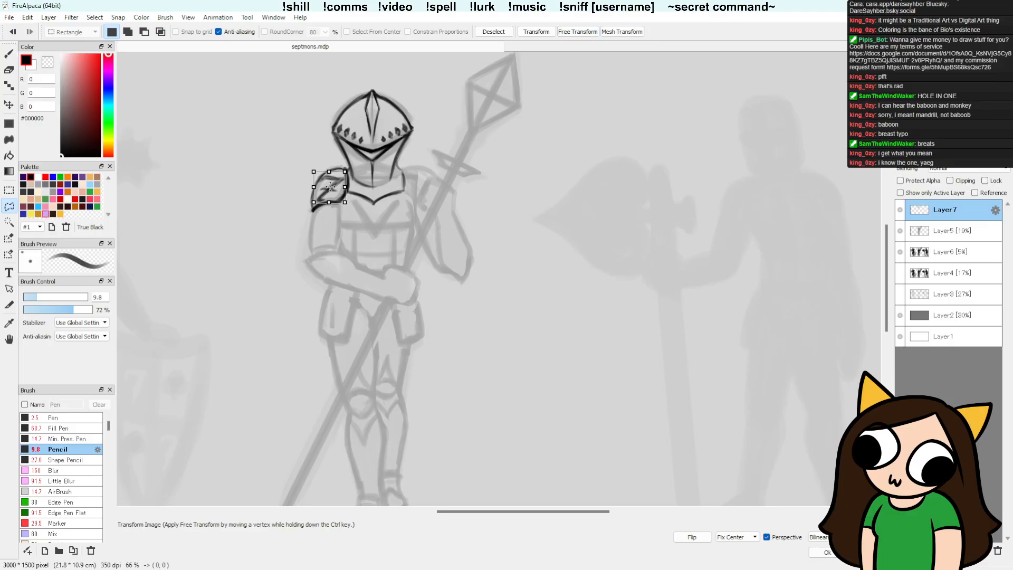
{"action": "left_click_drag", "start_coordinate": [313, 202], "coordinate": [308, 202]}
{"action": "left_click_drag", "start_coordinate": [348, 169], "coordinate": [350, 164]}
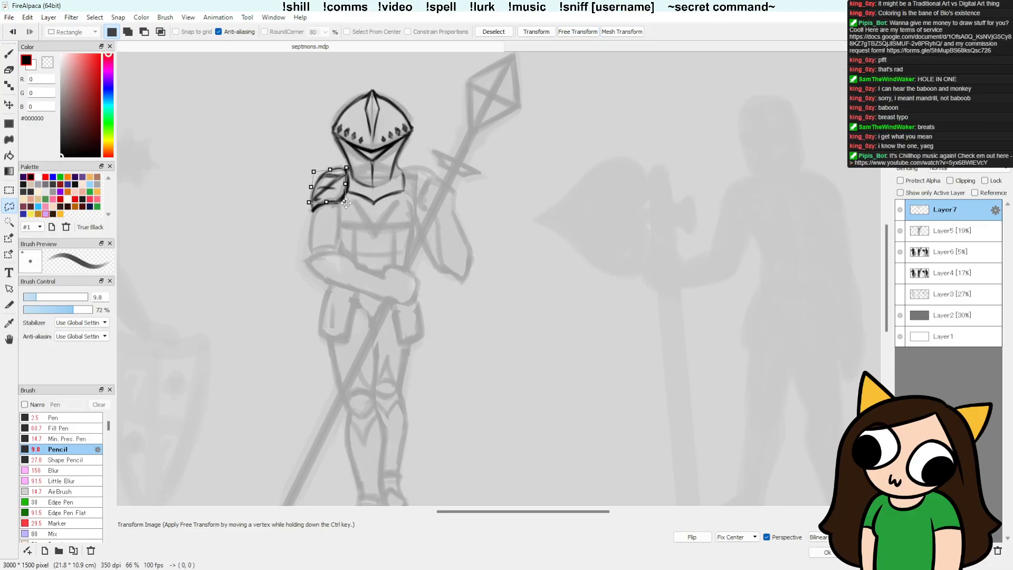
{"action": "left_click_drag", "start_coordinate": [313, 172], "coordinate": [311, 203]}
{"action": "left_click_drag", "start_coordinate": [346, 168], "coordinate": [337, 196]}
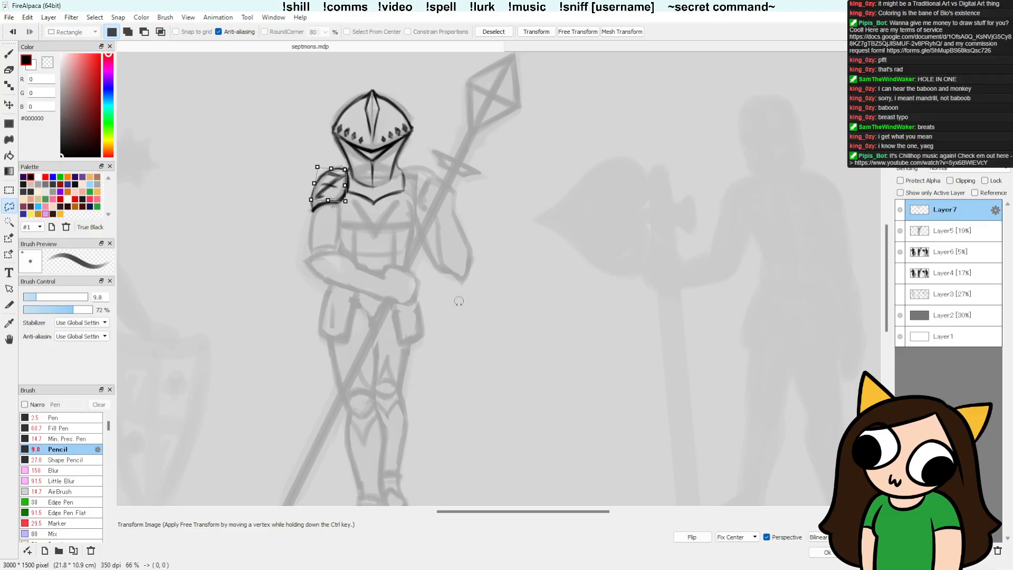
{"action": "key", "text": "Return"}
{"action": "key", "text": "ctrl+z"}
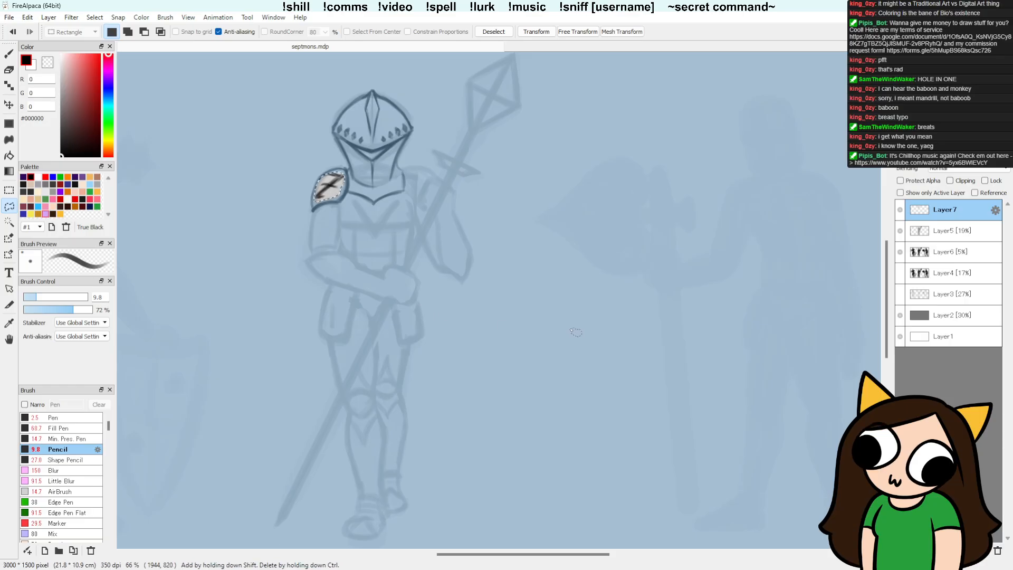
{"action": "key", "text": "ctrl+d"}
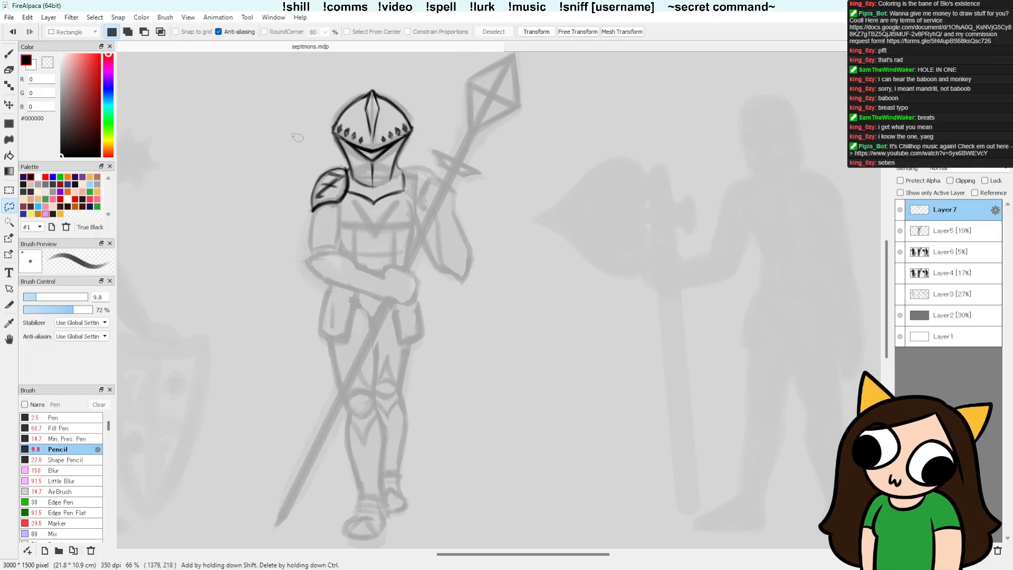
Step: Try to bend the lassoed 7 emblem around the shoulder plate with a 4 by 4 Mesh Transform
{"action": "scroll", "coordinate": [298, 169], "scroll_direction": "up", "scroll_amount": 5}
{"action": "scroll", "coordinate": [566, 265], "scroll_direction": "down", "scroll_amount": 3}
{"action": "left_click_drag", "start_coordinate": [604, 261], "coordinate": [427, 267]}
{"action": "scroll", "coordinate": [407, 247], "scroll_direction": "up", "scroll_amount": 2}
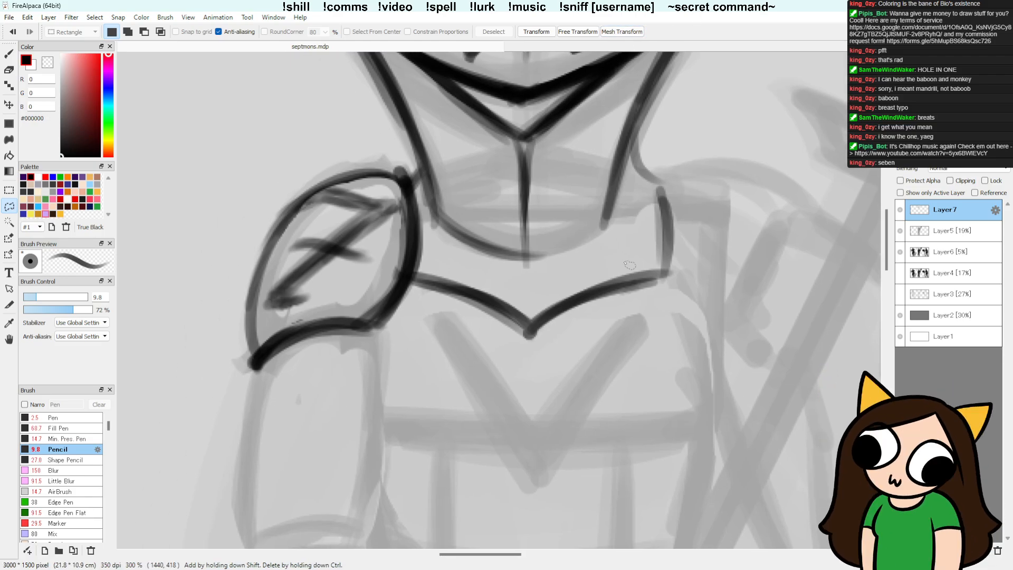
{"action": "mouse_move", "coordinate": [401, 228]}
{"action": "left_mouse_down"}
{"action": "mouse_move", "coordinate": [327, 189]}
{"action": "mouse_move", "coordinate": [287, 228]}
{"action": "mouse_move", "coordinate": [286, 321]}
{"action": "mouse_move", "coordinate": [298, 322]}
{"action": "left_mouse_up"}
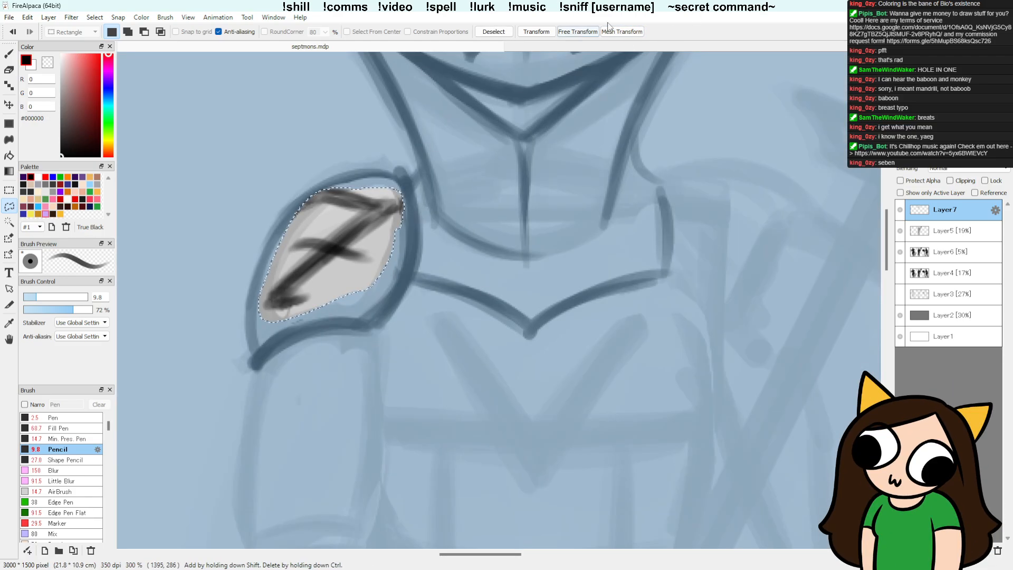
{"action": "left_click", "coordinate": [622, 33]}
{"action": "mouse_move", "coordinate": [257, 186]}
{"action": "left_mouse_down"}
{"action": "mouse_move", "coordinate": [284, 177]}
{"action": "mouse_move", "coordinate": [242, 194]}
{"action": "left_mouse_up"}
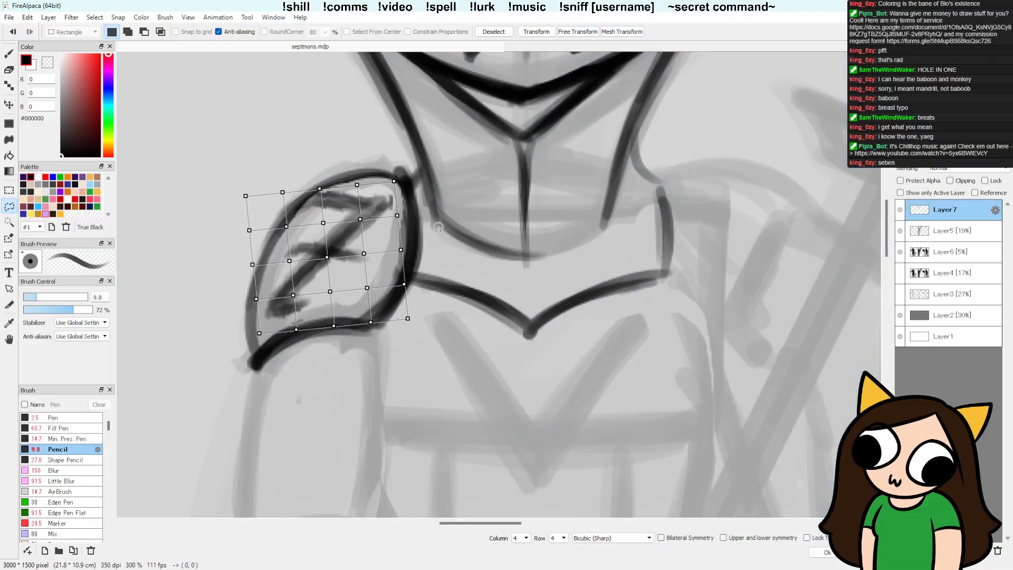
{"action": "left_click_drag", "start_coordinate": [333, 257], "coordinate": [335, 255]}
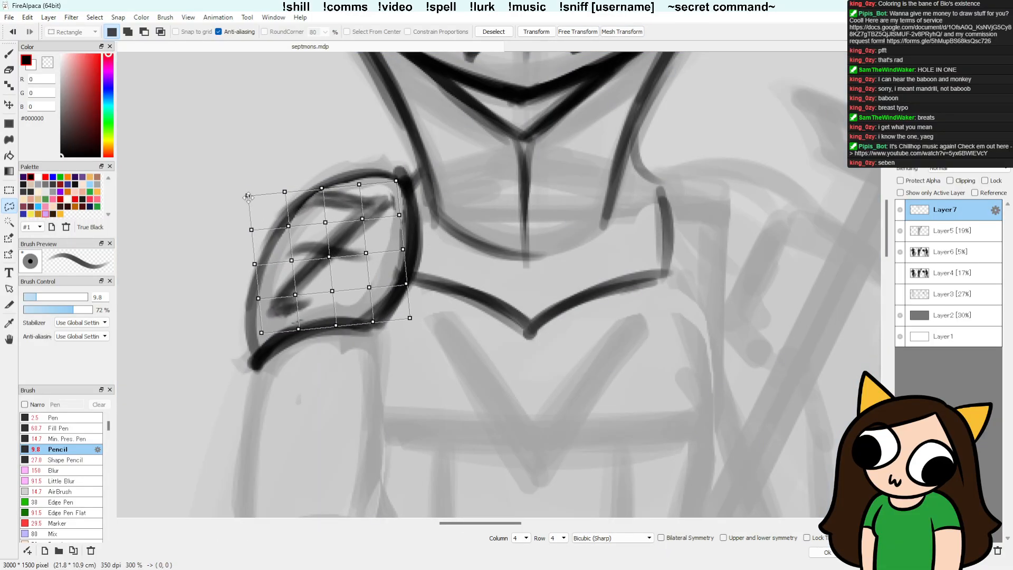
{"action": "left_click_drag", "start_coordinate": [247, 197], "coordinate": [396, 176]}
{"action": "left_click_drag", "start_coordinate": [264, 182], "coordinate": [260, 190]}
{"action": "left_click_drag", "start_coordinate": [251, 230], "coordinate": [263, 334]}
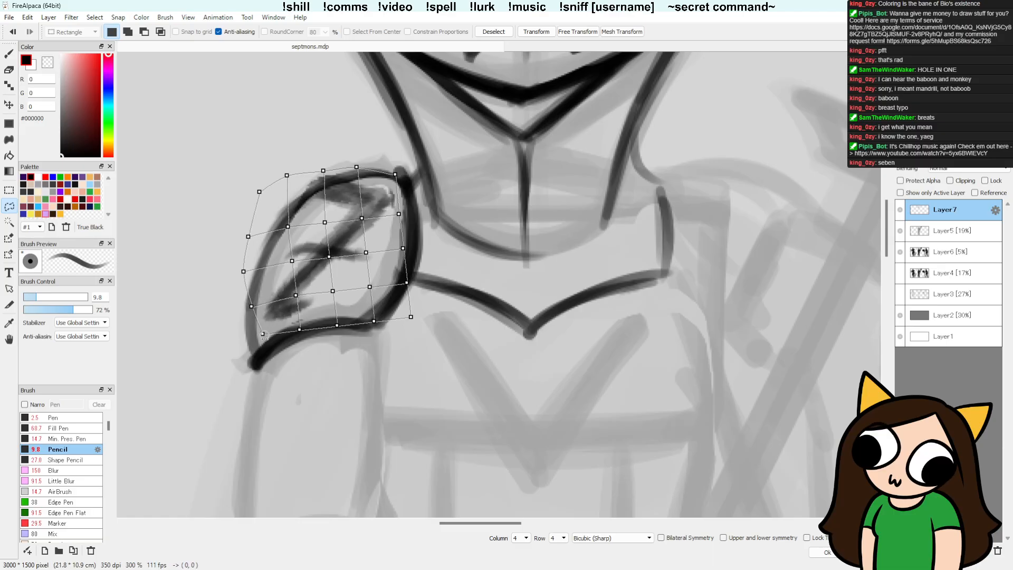
{"action": "left_click_drag", "start_coordinate": [405, 216], "coordinate": [395, 321]}
{"action": "key", "text": "ctrl+z"}
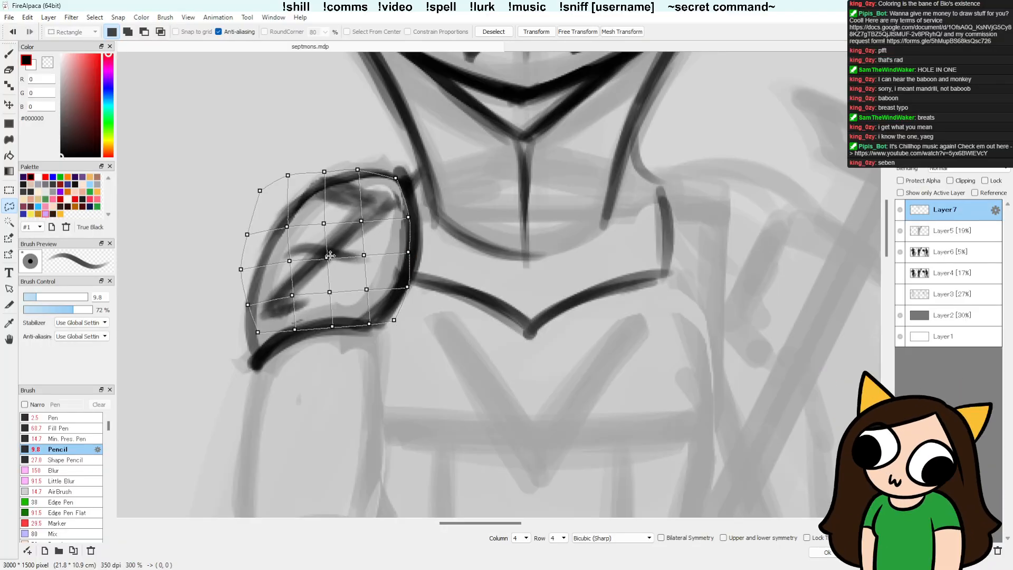
{"action": "left_click_drag", "start_coordinate": [323, 223], "coordinate": [364, 216]}
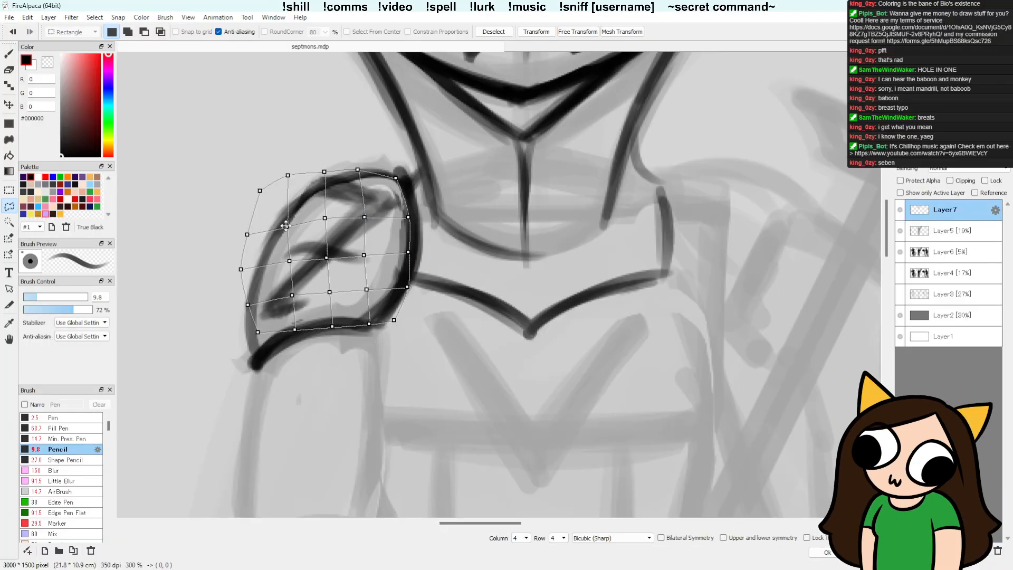
{"action": "left_click_drag", "start_coordinate": [286, 226], "coordinate": [285, 225]}
{"action": "left_click_drag", "start_coordinate": [329, 256], "coordinate": [326, 249]}
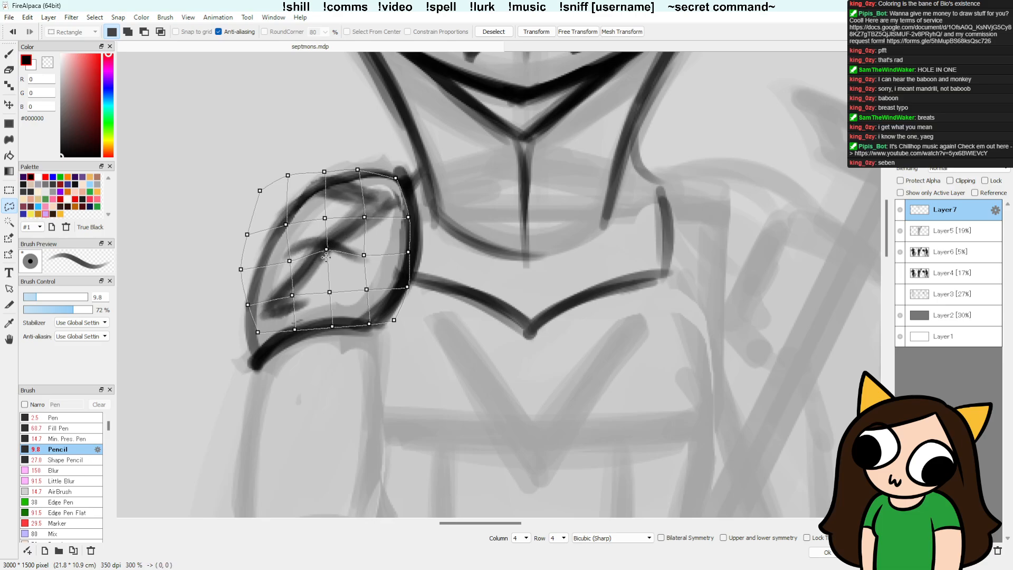
{"action": "key", "text": "Return"}
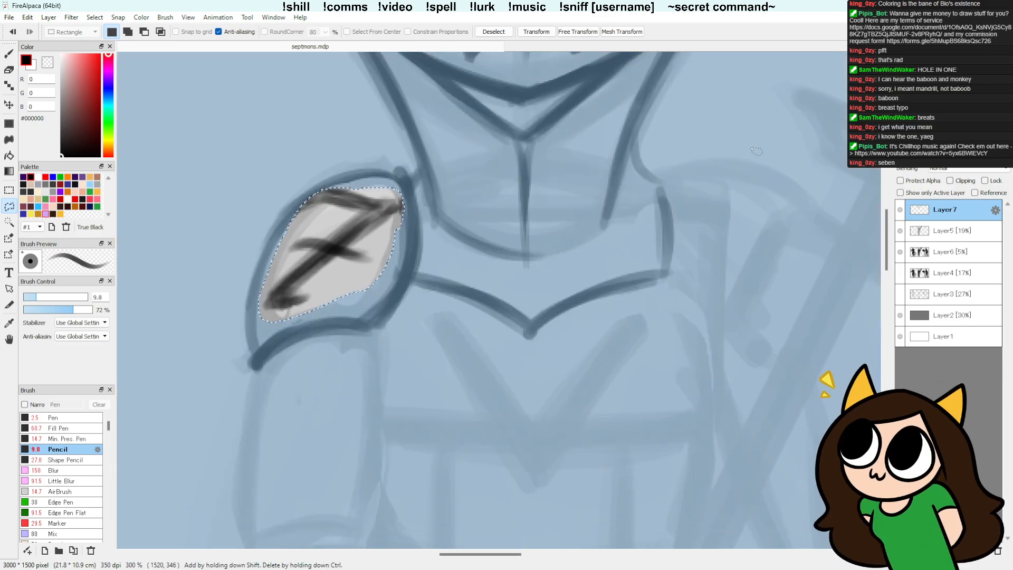
Step: Erase parts of the shoulder plate's 7 emblem and redraw its top bar, diagonal and crossbar with the Pencil
{"action": "scroll", "coordinate": [658, 114], "scroll_direction": "down", "scroll_amount": 2}
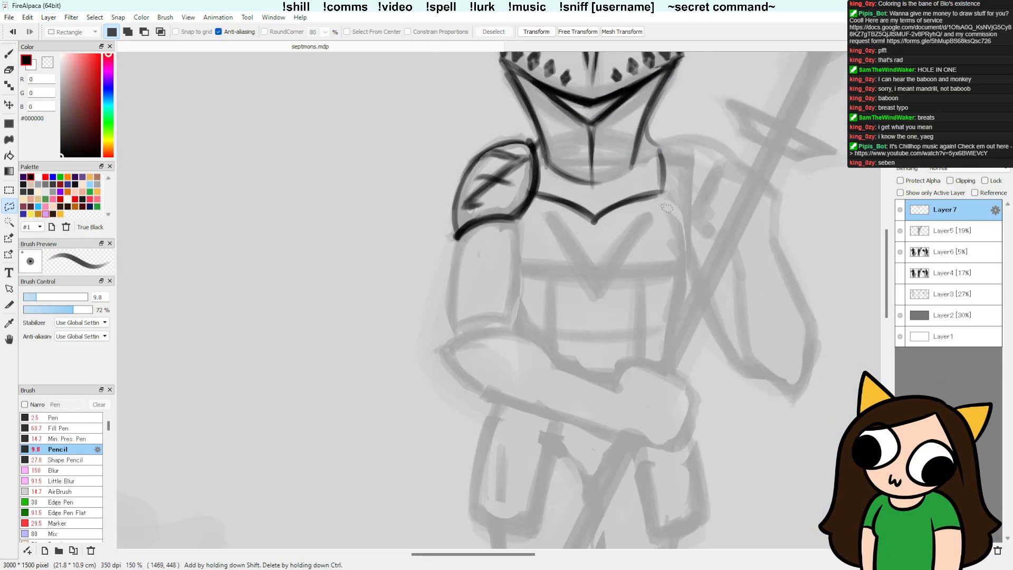
{"action": "left_click_drag", "start_coordinate": [624, 209], "coordinate": [482, 281]}
{"action": "scroll", "coordinate": [485, 281], "scroll_direction": "down", "scroll_amount": 1}
{"action": "key", "text": "e"}
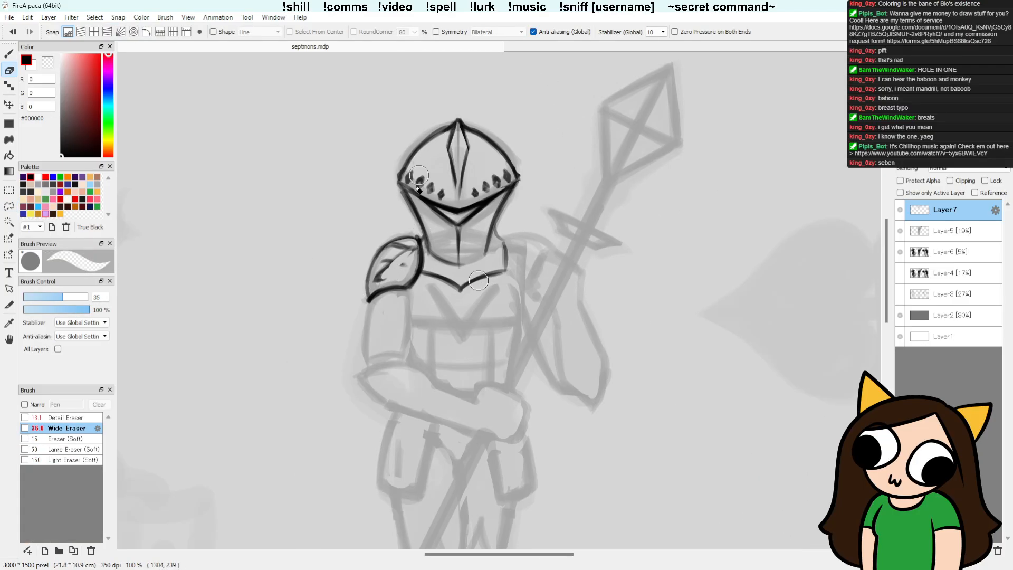
{"action": "key", "text": "b"}
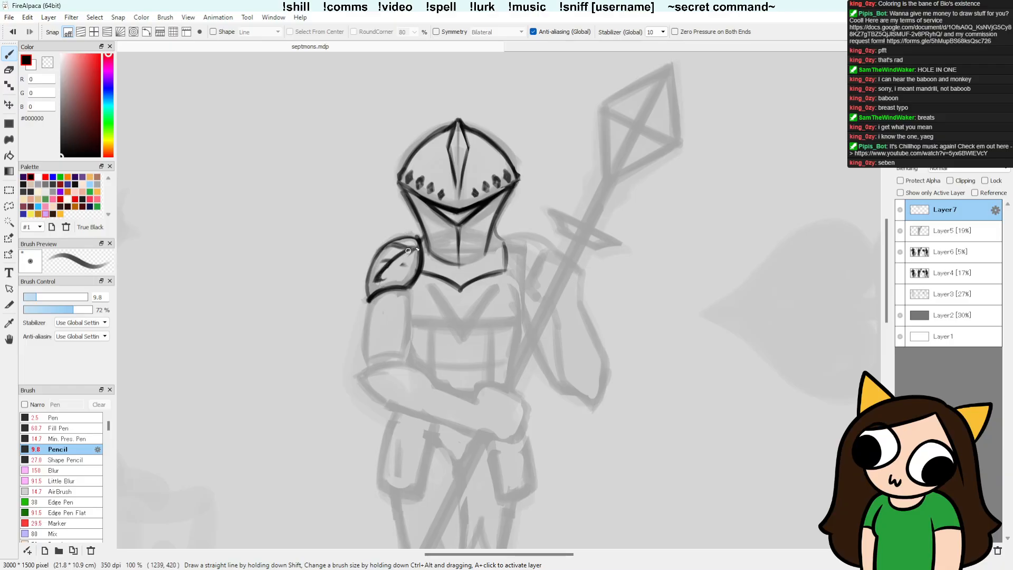
{"action": "left_click_drag", "start_coordinate": [407, 251], "coordinate": [418, 248]}
{"action": "key", "text": "e"}
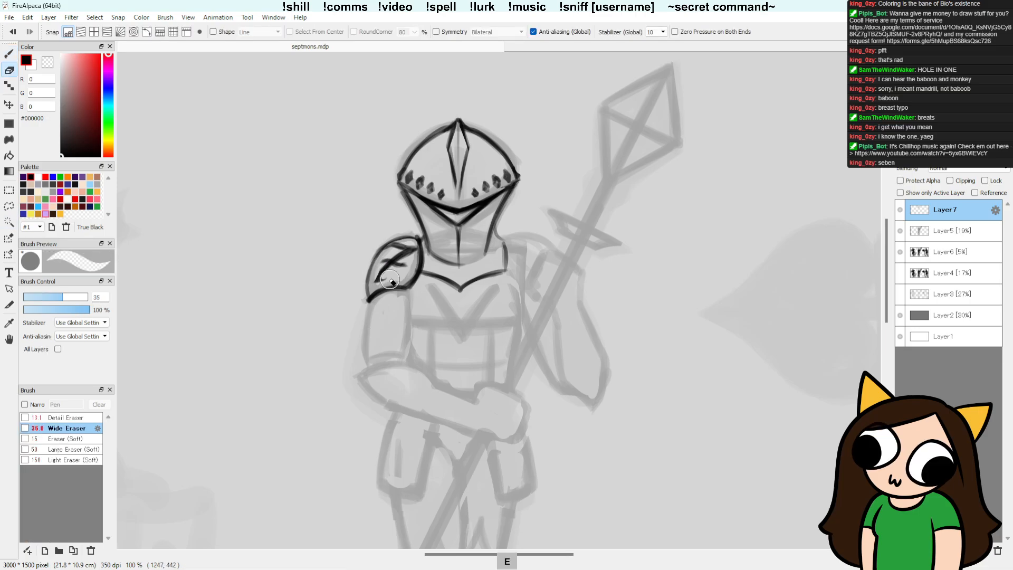
{"action": "key", "text": "b"}
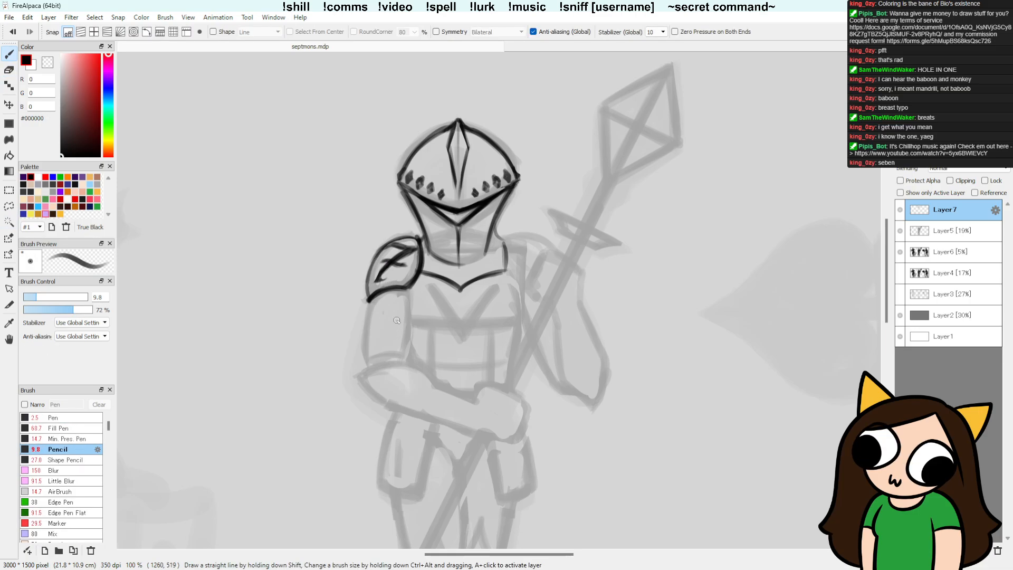
Step: Clean up the strokes of the shoulder plate's 7 emblem with the Detail Eraser and touch them up with the Pencil
{"action": "key", "text": "ctrl+z"}
{"action": "key", "text": "e"}
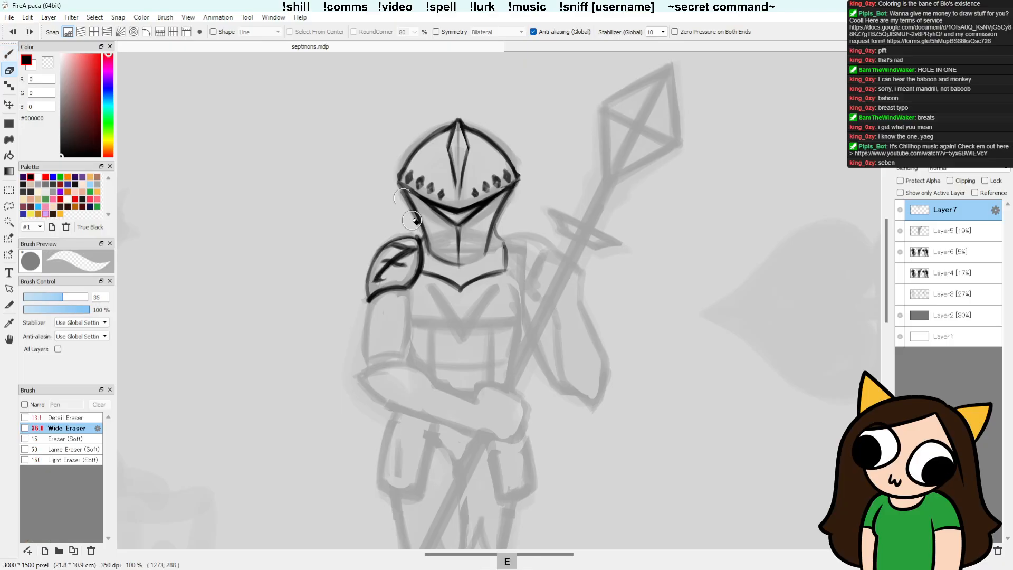
{"action": "left_click", "coordinate": [87, 418]}
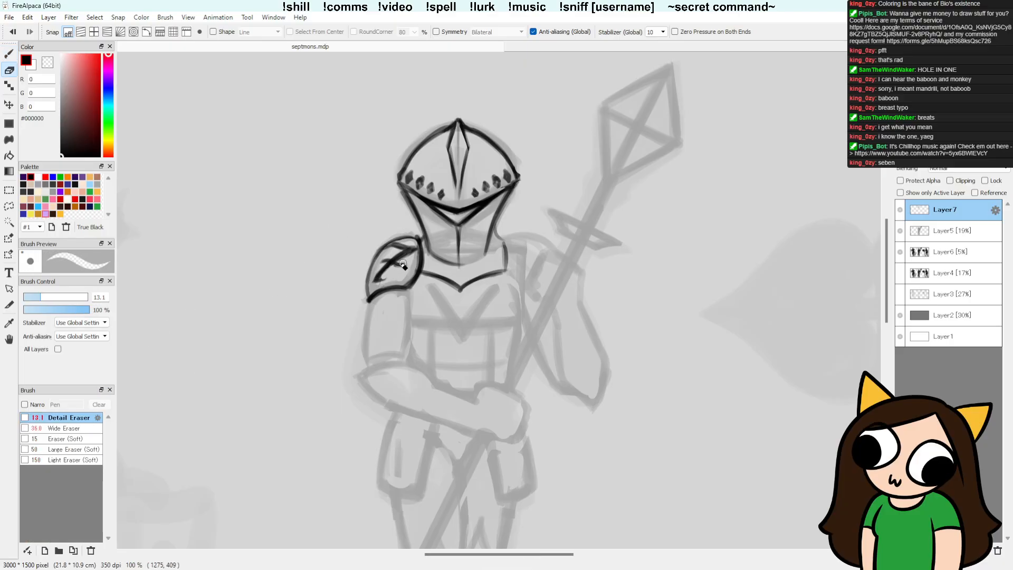
{"action": "left_click_drag", "start_coordinate": [385, 272], "coordinate": [415, 252]}
{"action": "key", "text": "b"}
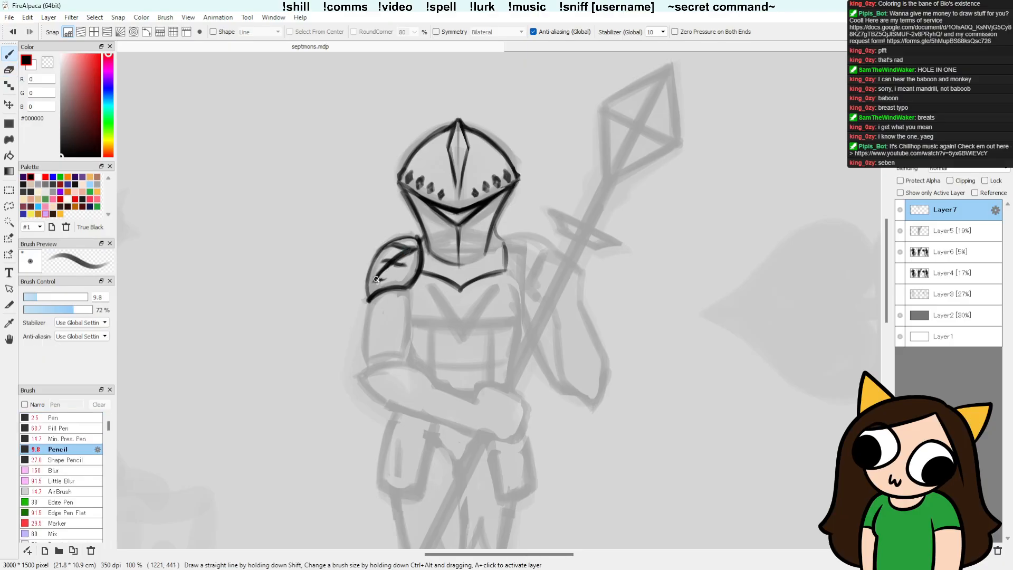
{"action": "key", "text": "e"}
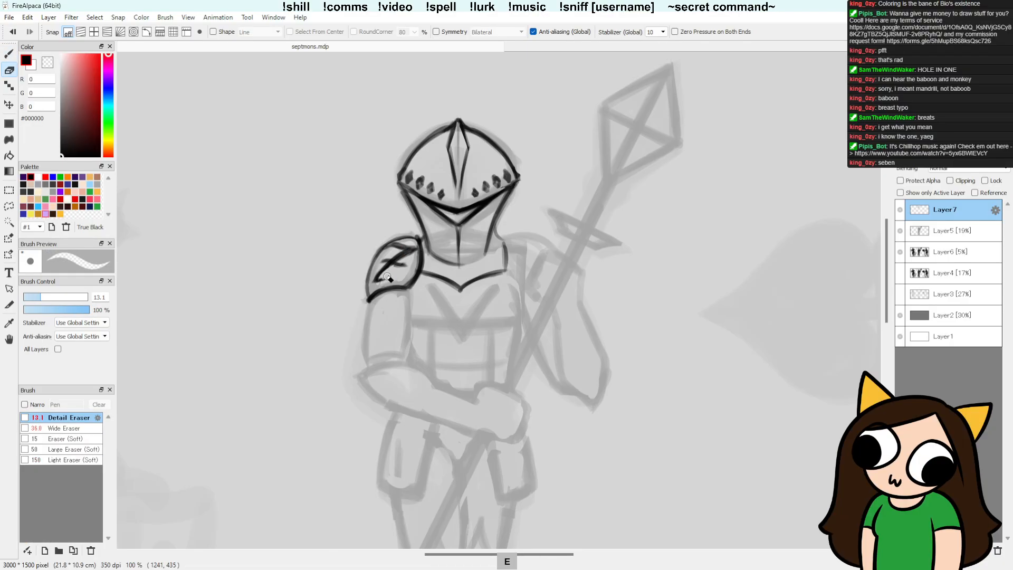
{"action": "key", "text": "b"}
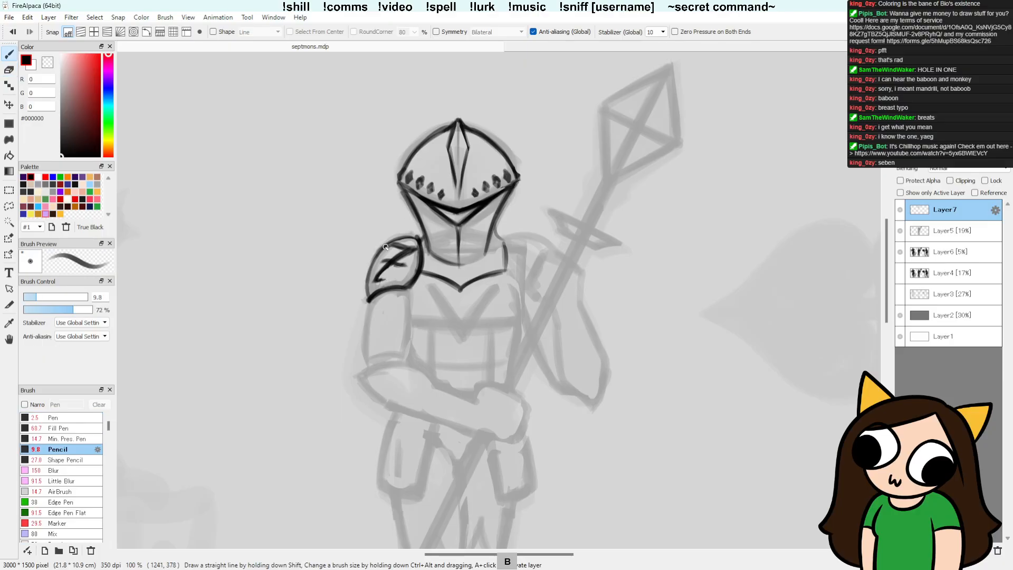
{"action": "left_click_drag", "start_coordinate": [378, 274], "coordinate": [385, 263]}
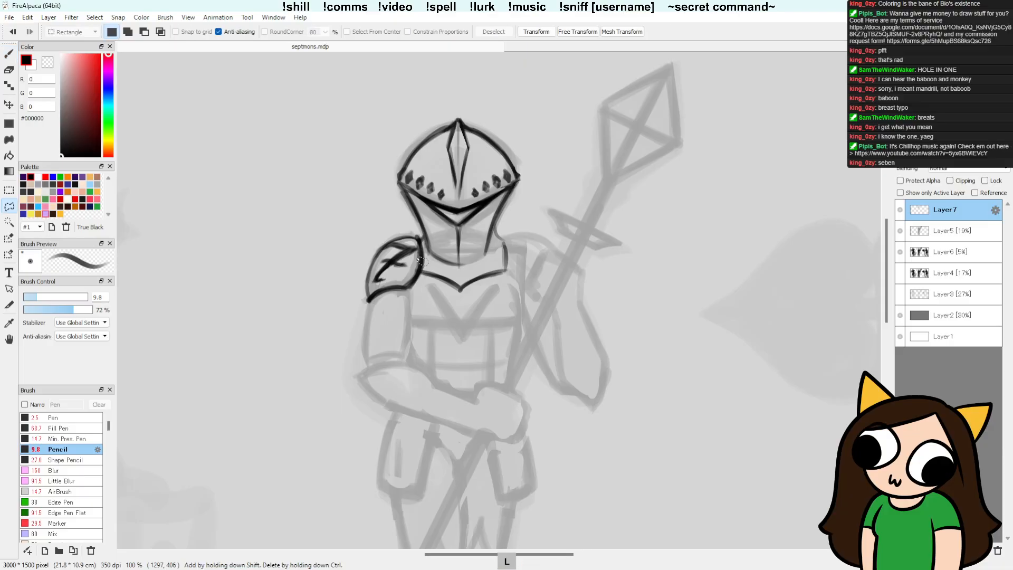
Step: Rotate the lassoed 7 emblem by -3.8 degrees, deselect it and tidy it with the Detail Eraser
{"action": "key", "text": "l"}
{"action": "mouse_move", "coordinate": [416, 248]}
{"action": "left_mouse_down"}
{"action": "mouse_move", "coordinate": [380, 254]}
{"action": "mouse_move", "coordinate": [380, 287]}
{"action": "mouse_move", "coordinate": [488, 262]}
{"action": "mouse_move", "coordinate": [402, 269]}
{"action": "left_mouse_up"}
{"action": "key", "text": "ctrl+t"}
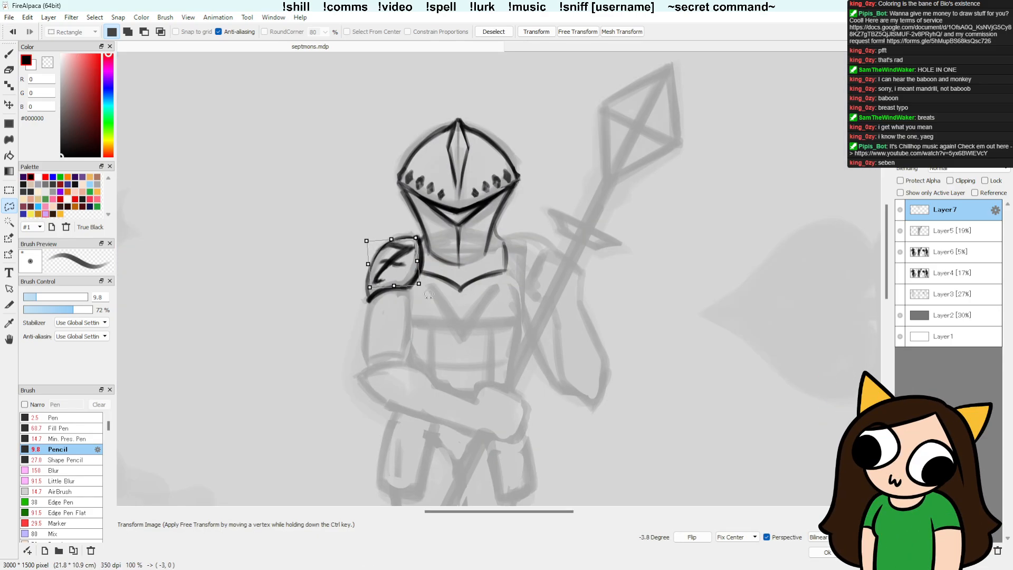
{"action": "key", "text": "Return"}
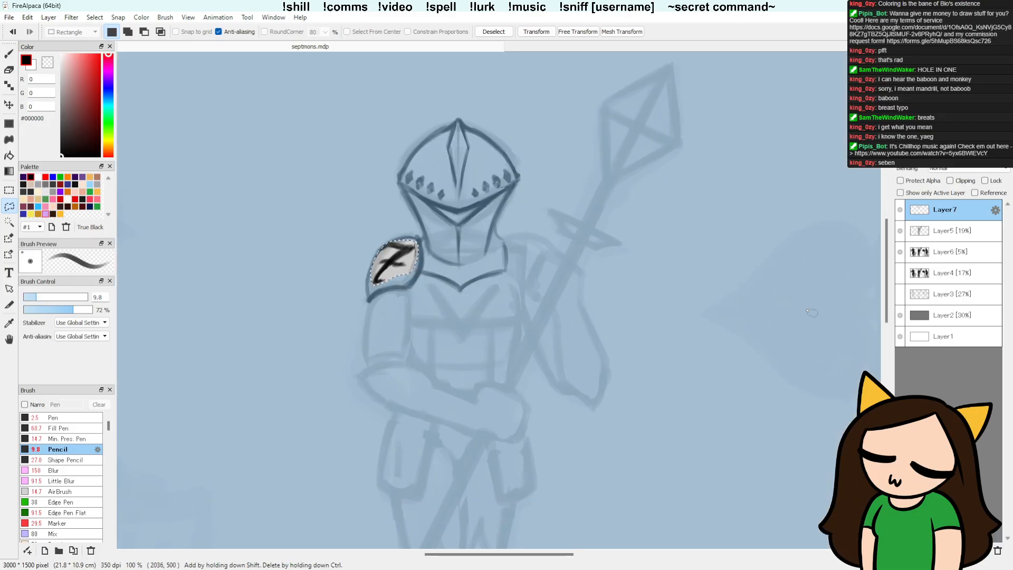
{"action": "key", "text": "ctrl+d"}
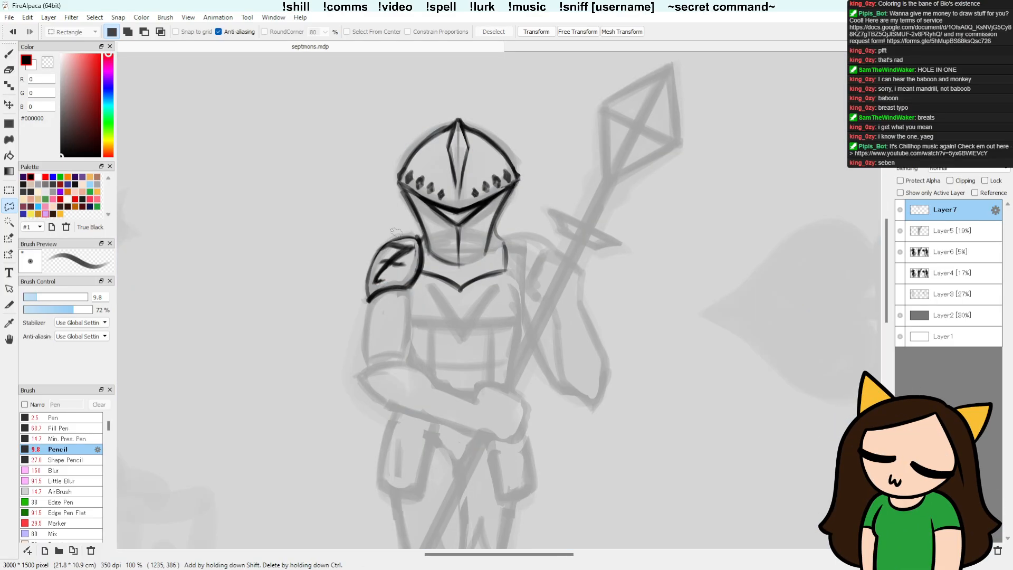
{"action": "key", "text": "e"}
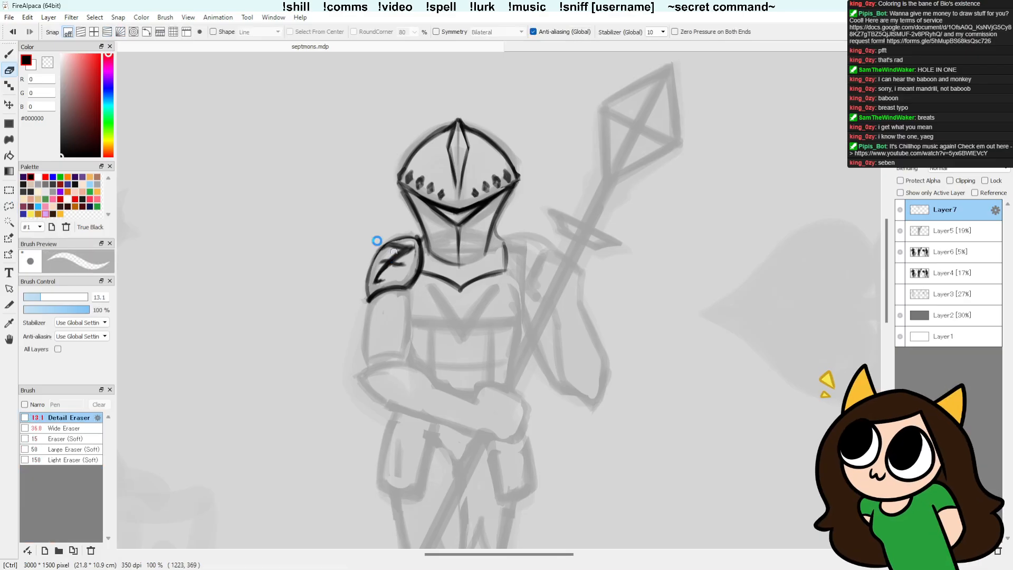
{"action": "key", "text": "b"}
Step: Try three small circles in a triangle on the middle figure's chest with the Pencil, and erase them
{"action": "left_click_drag", "start_coordinate": [587, 398], "coordinate": [501, 343]}
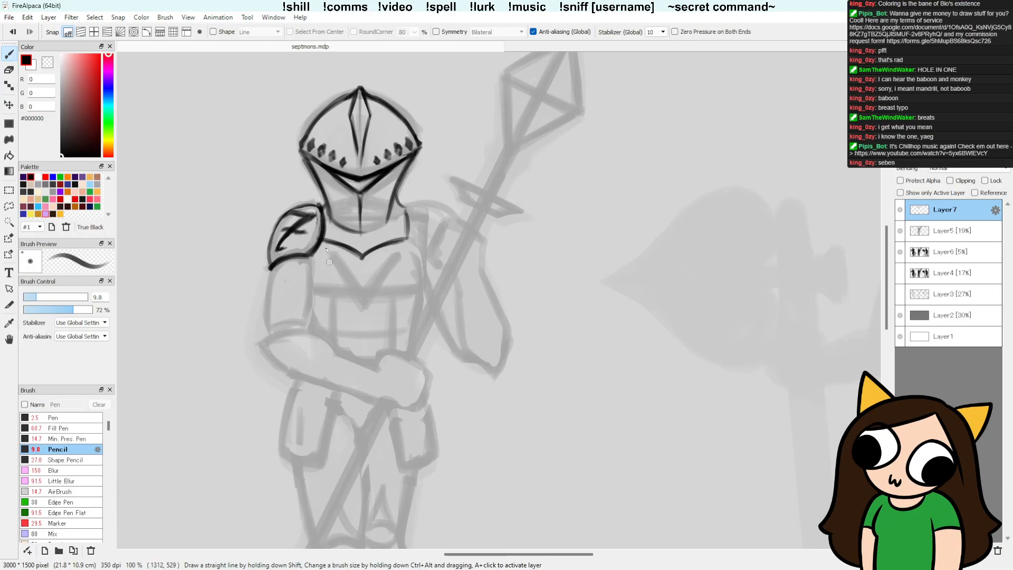
{"action": "left_click_drag", "start_coordinate": [329, 265], "coordinate": [345, 272]}
{"action": "mouse_move", "coordinate": [389, 265]}
{"action": "left_mouse_down"}
{"action": "mouse_move", "coordinate": [396, 270]}
{"action": "mouse_move", "coordinate": [381, 275]}
{"action": "mouse_move", "coordinate": [392, 265]}
{"action": "mouse_move", "coordinate": [332, 270]}
{"action": "mouse_move", "coordinate": [349, 276]}
{"action": "mouse_move", "coordinate": [337, 283]}
{"action": "mouse_move", "coordinate": [333, 269]}
{"action": "mouse_move", "coordinate": [378, 282]}
{"action": "mouse_move", "coordinate": [388, 264]}
{"action": "left_mouse_up"}
{"action": "key", "text": "ctrl+z"}
{"action": "key", "text": "ctrl+z"}
{"action": "key", "text": "ctrl+z"}
{"action": "mouse_move", "coordinate": [364, 298]}
{"action": "left_mouse_down"}
{"action": "mouse_move", "coordinate": [355, 308]}
{"action": "mouse_move", "coordinate": [367, 294]}
{"action": "mouse_move", "coordinate": [356, 306]}
{"action": "mouse_move", "coordinate": [372, 304]}
{"action": "mouse_move", "coordinate": [355, 305]}
{"action": "left_mouse_up"}
{"action": "key", "text": "ctrl+z"}
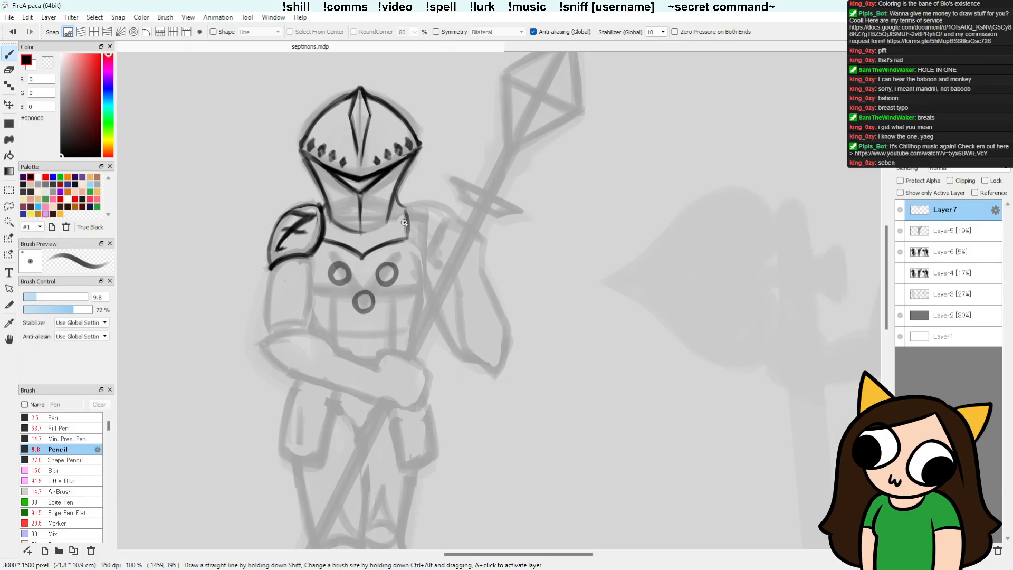
{"action": "key", "text": "e"}
{"action": "mouse_move", "coordinate": [333, 266]}
{"action": "left_mouse_down"}
{"action": "mouse_move", "coordinate": [354, 274]}
{"action": "mouse_move", "coordinate": [343, 290]}
{"action": "mouse_move", "coordinate": [387, 273]}
{"action": "mouse_move", "coordinate": [363, 277]}
{"action": "mouse_move", "coordinate": [367, 302]}
{"action": "mouse_move", "coordinate": [402, 261]}
{"action": "mouse_move", "coordinate": [358, 315]}
{"action": "mouse_move", "coordinate": [390, 292]}
{"action": "left_mouse_up"}
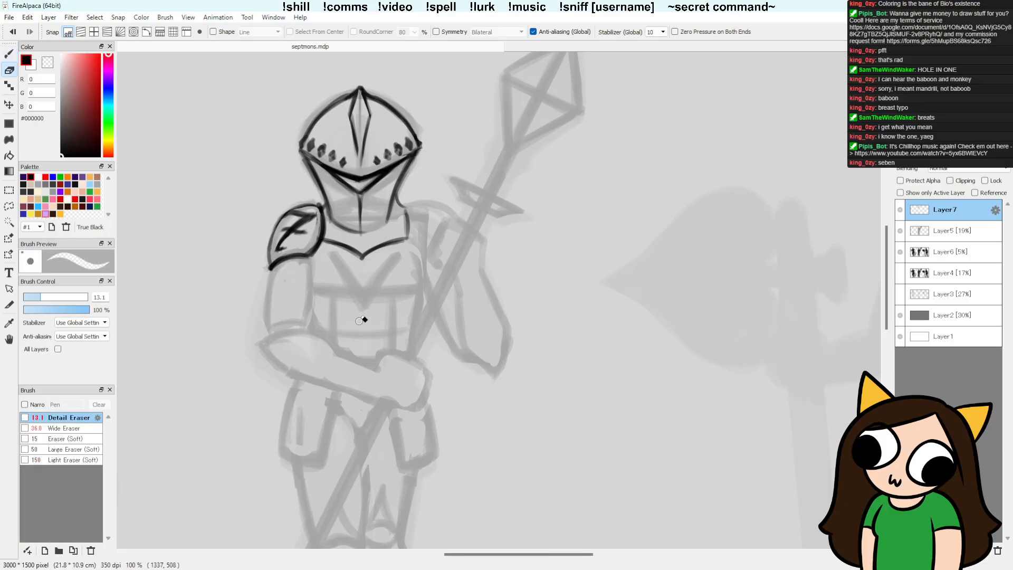
Step: Try the chest circles again slightly higher, just below the collar, and undo them
{"action": "key", "text": "b"}
{"action": "left_click_drag", "start_coordinate": [335, 255], "coordinate": [331, 271]}
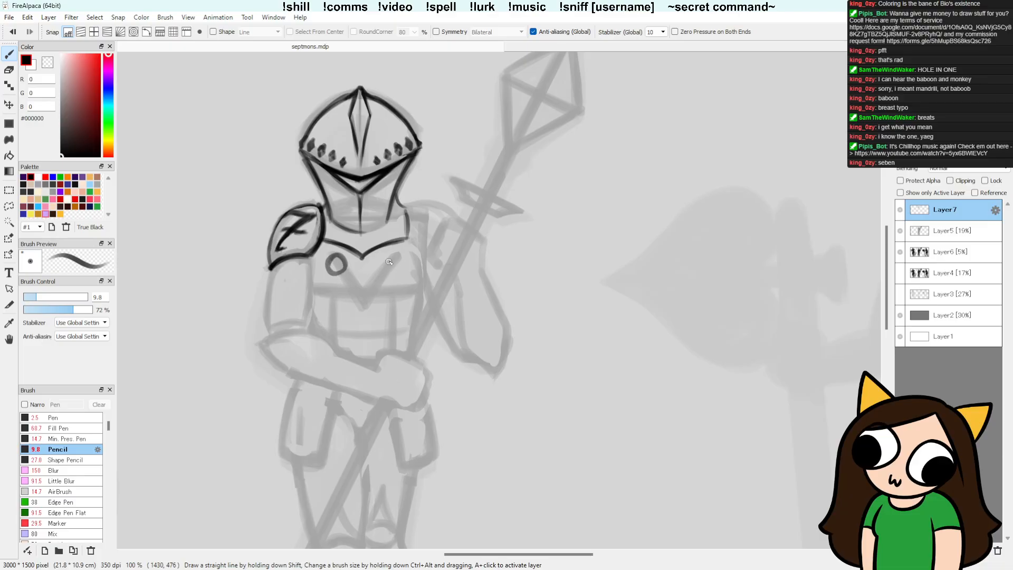
{"action": "mouse_move", "coordinate": [390, 256]}
{"action": "left_mouse_down"}
{"action": "mouse_move", "coordinate": [397, 269]}
{"action": "mouse_move", "coordinate": [392, 255]}
{"action": "mouse_move", "coordinate": [335, 271]}
{"action": "left_mouse_up"}
{"action": "key", "text": "ctrl+z"}
{"action": "key", "text": "ctrl+z"}
{"action": "key", "text": "ctrl+z"}
{"action": "key", "text": "ctrl+z"}
Step: Draw two small circles side by side below the collar with the Pencil, tidying them with the Detail Eraser
{"action": "mouse_move", "coordinate": [337, 258]}
{"action": "left_mouse_down"}
{"action": "mouse_move", "coordinate": [344, 273]}
{"action": "mouse_move", "coordinate": [345, 263]}
{"action": "mouse_move", "coordinate": [332, 267]}
{"action": "mouse_move", "coordinate": [345, 270]}
{"action": "mouse_move", "coordinate": [341, 262]}
{"action": "left_mouse_up"}
{"action": "key", "text": "e"}
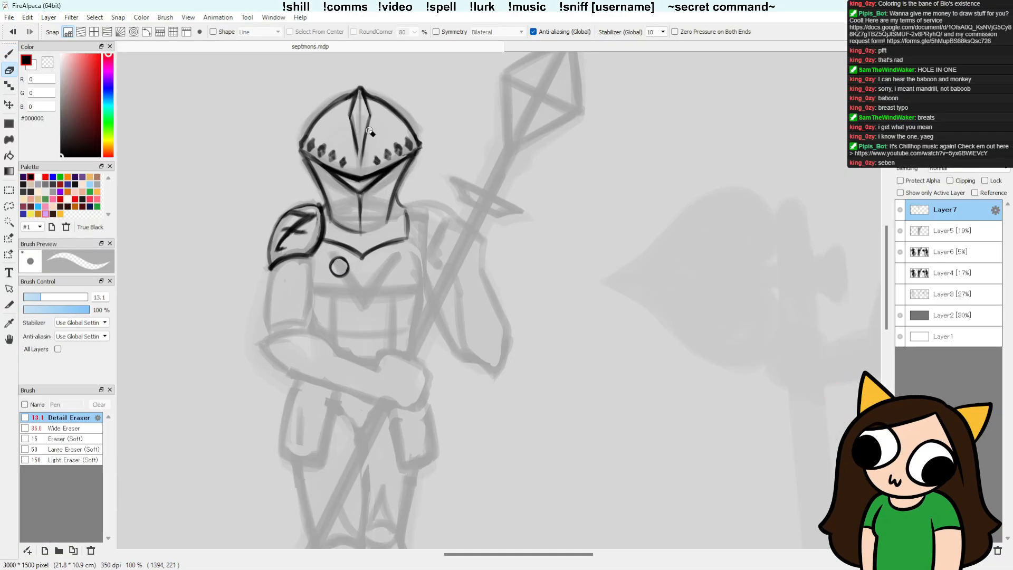
{"action": "key", "text": "b"}
{"action": "left_click_drag", "start_coordinate": [389, 260], "coordinate": [390, 270]}
{"action": "key", "text": "e"}
{"action": "key", "text": "b"}
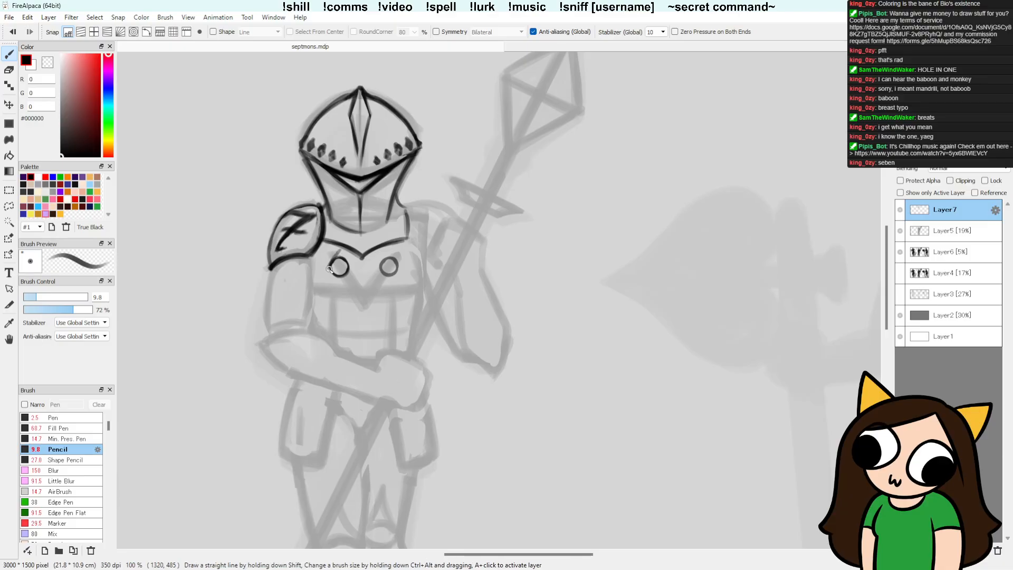
Step: Frame both chest circles with pointed diamond outlines using the Pencil and Detail Eraser
{"action": "left_click_drag", "start_coordinate": [349, 271], "coordinate": [351, 269]}
{"action": "key", "text": "e"}
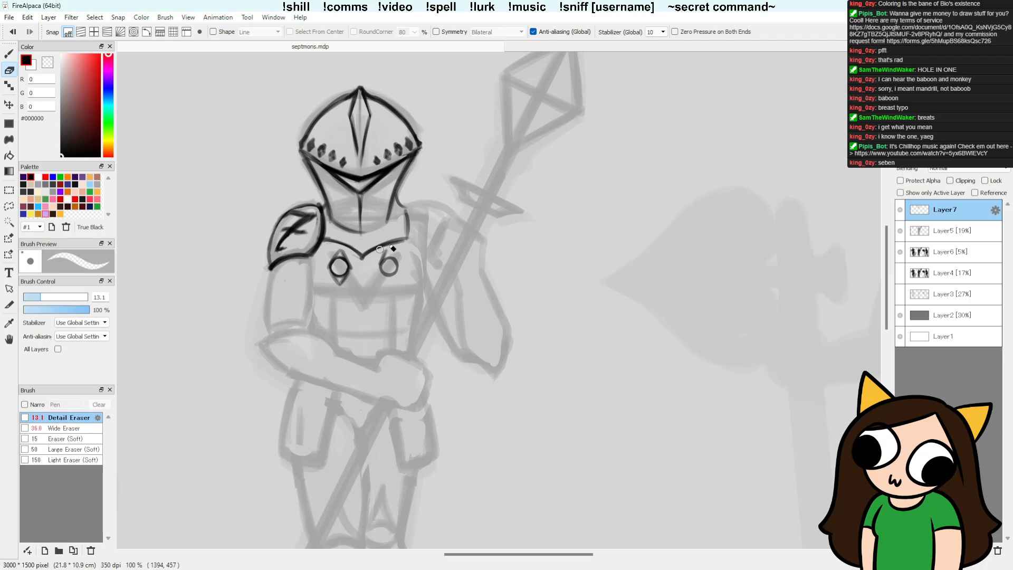
{"action": "left_click_drag", "start_coordinate": [381, 250], "coordinate": [404, 243]}
{"action": "key", "text": "b"}
{"action": "mouse_move", "coordinate": [387, 256]}
{"action": "left_mouse_down"}
{"action": "mouse_move", "coordinate": [379, 264]}
{"action": "mouse_move", "coordinate": [390, 285]}
{"action": "left_mouse_up"}
{"action": "key", "text": "ctrl+z"}
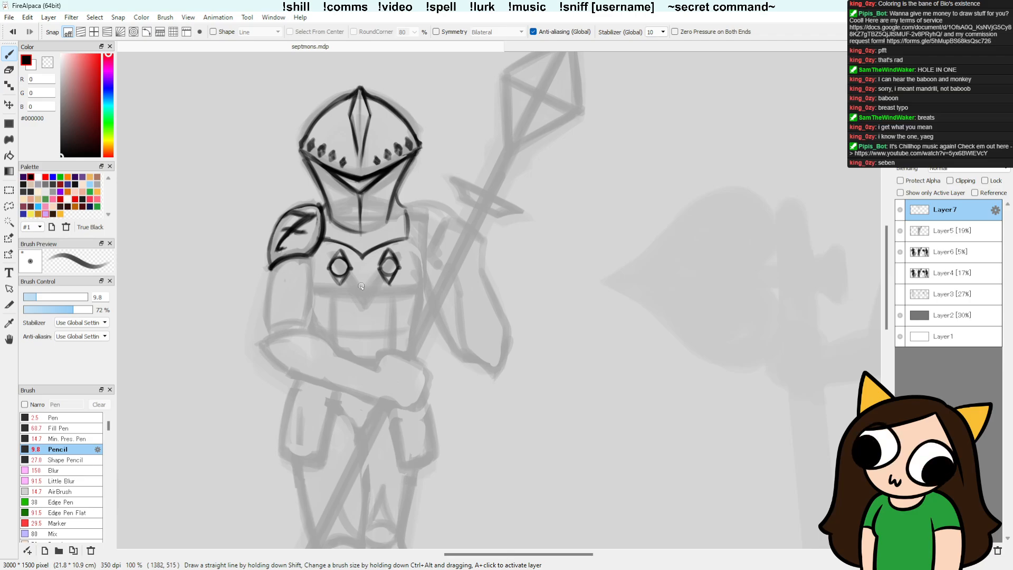
Step: Add a third circle centred beneath the two diamond-framed ones and clean out its inside with the Detail Eraser
{"action": "mouse_move", "coordinate": [361, 286]}
{"action": "left_mouse_down"}
{"action": "mouse_move", "coordinate": [359, 295]}
{"action": "mouse_move", "coordinate": [367, 289]}
{"action": "left_mouse_up"}
{"action": "key", "text": "e"}
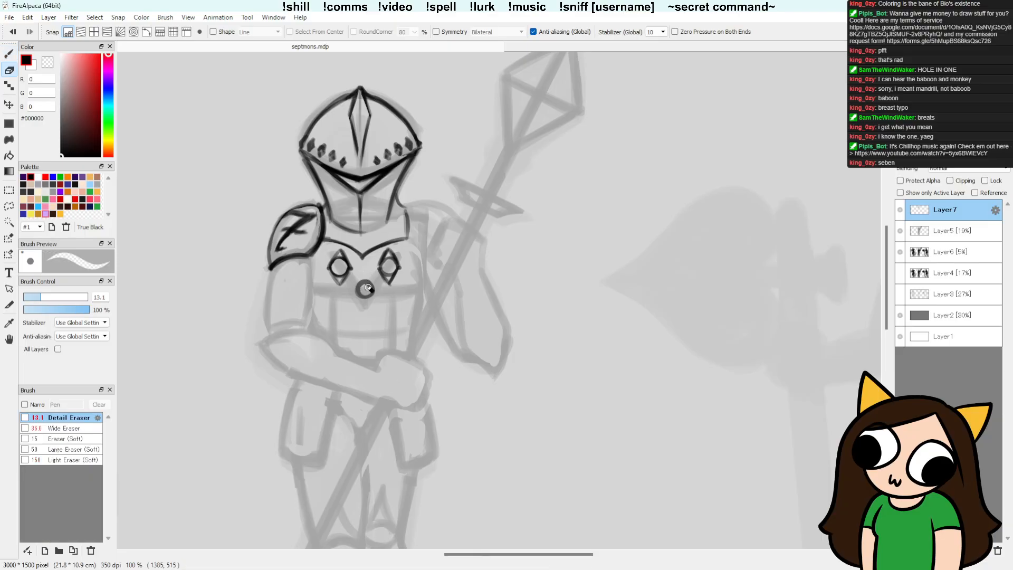
{"action": "left_click_drag", "start_coordinate": [368, 287], "coordinate": [366, 288]}
{"action": "key", "text": "b"}
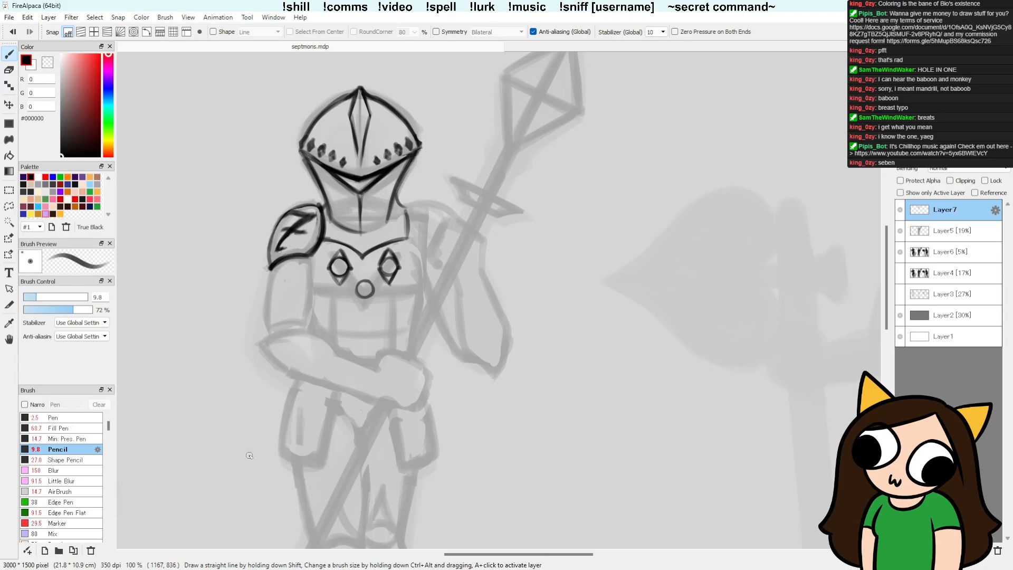
Step: Delete the lassoed chest ornaments from Layer7 and deselect
{"action": "key", "text": "l"}
{"action": "mouse_move", "coordinate": [390, 297]}
{"action": "left_mouse_down"}
{"action": "mouse_move", "coordinate": [411, 264]}
{"action": "mouse_move", "coordinate": [398, 245]}
{"action": "mouse_move", "coordinate": [372, 261]}
{"action": "mouse_move", "coordinate": [343, 248]}
{"action": "mouse_move", "coordinate": [325, 259]}
{"action": "mouse_move", "coordinate": [404, 305]}
{"action": "left_mouse_up"}
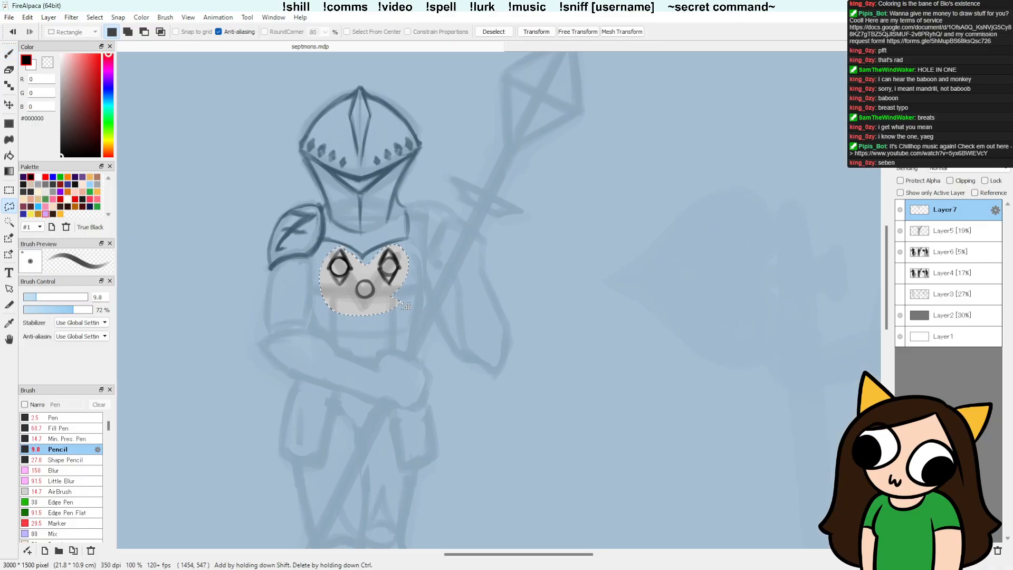
{"action": "key", "text": "Delete"}
{"action": "key", "text": "ctrl+d"}
Step: Draw a single small circle on the chest beside the 7 shoulder plate, cleaning its rim with the Detail Eraser
{"action": "key", "text": "b"}
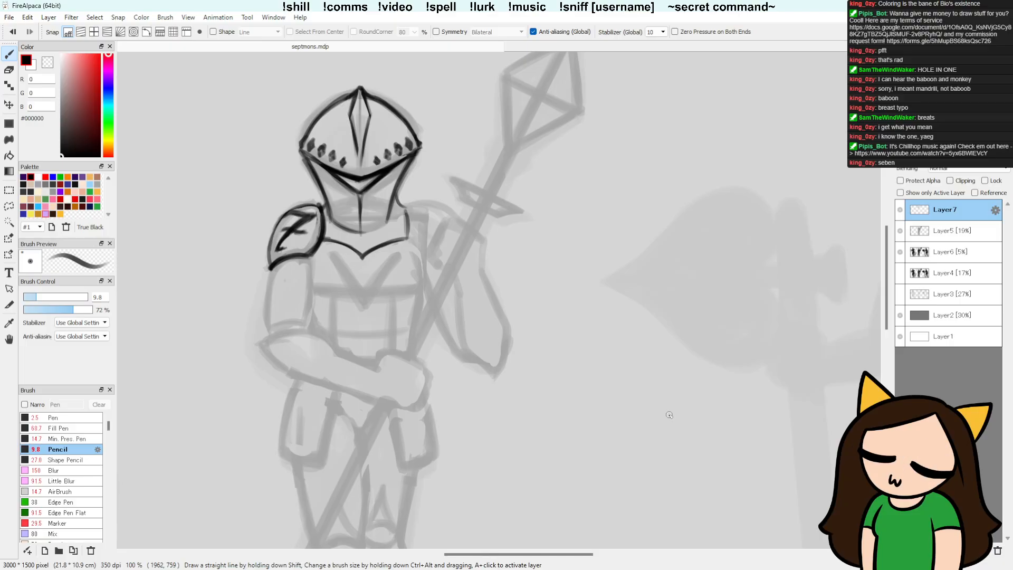
{"action": "mouse_move", "coordinate": [332, 266]}
{"action": "left_mouse_down"}
{"action": "mouse_move", "coordinate": [340, 257]}
{"action": "mouse_move", "coordinate": [341, 271]}
{"action": "left_mouse_up"}
{"action": "key", "text": "ctrl+z"}
{"action": "key", "text": "e"}
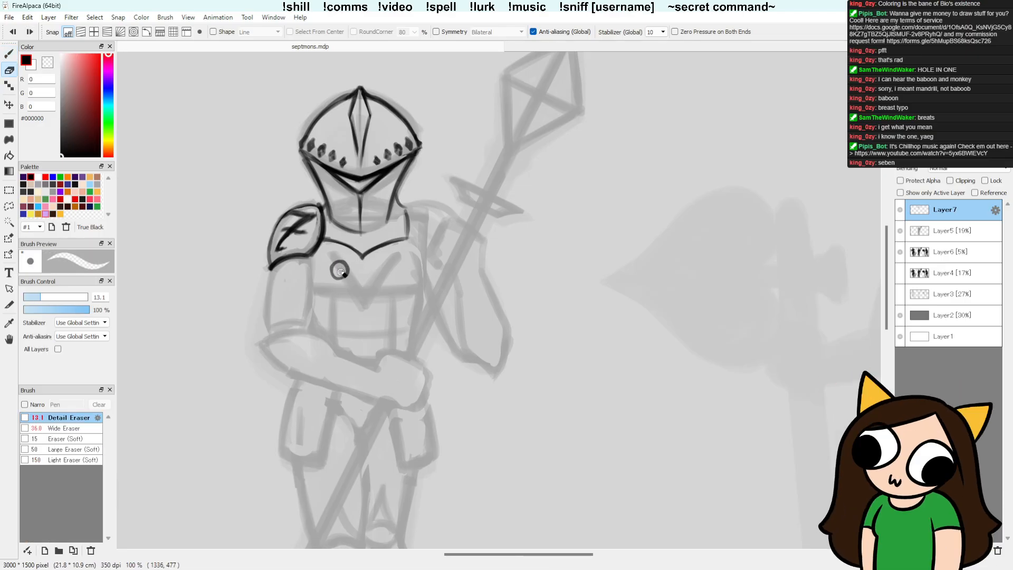
{"action": "key", "text": "b"}
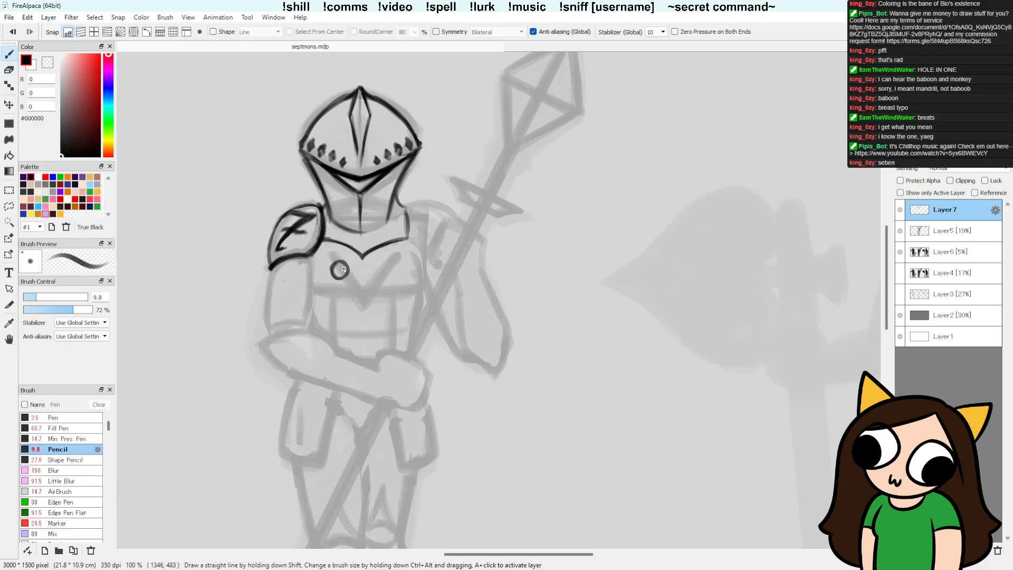
{"action": "key", "text": "e"}
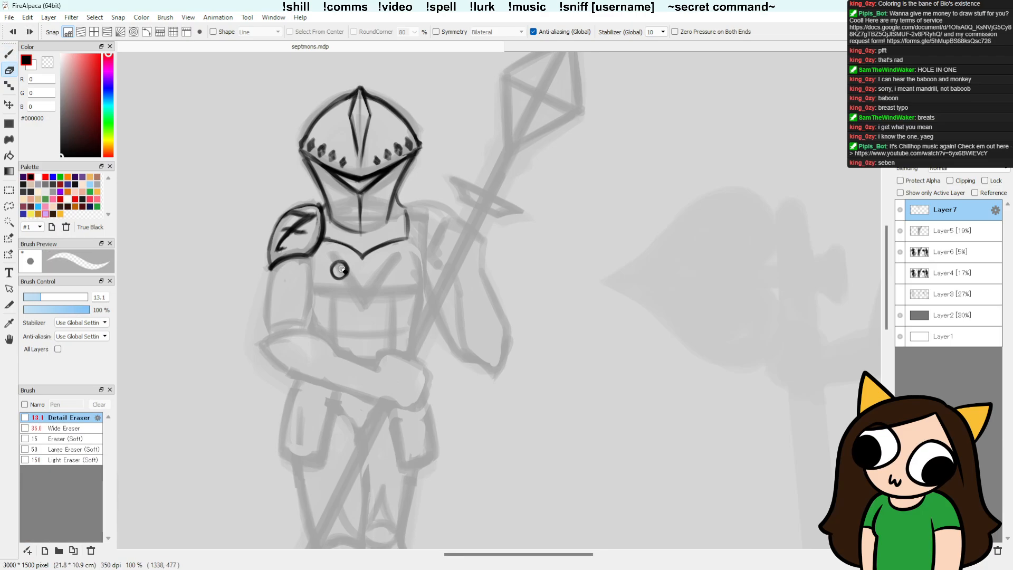
Step: Add a diamond frame around the chest circle and a shaded gem centre inside it, tidying with the Detail Eraser
{"action": "key", "text": "b"}
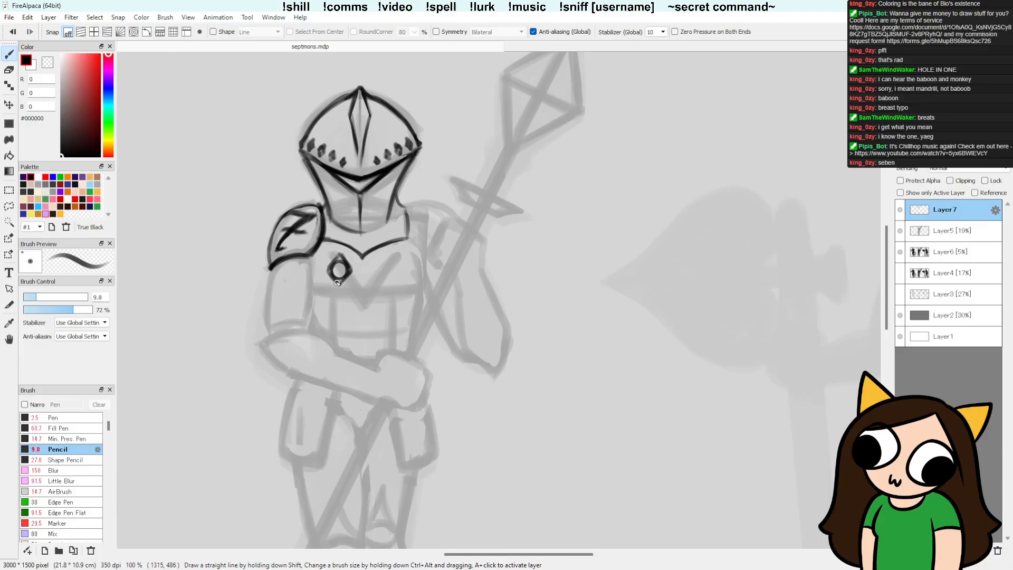
{"action": "key", "text": "e"}
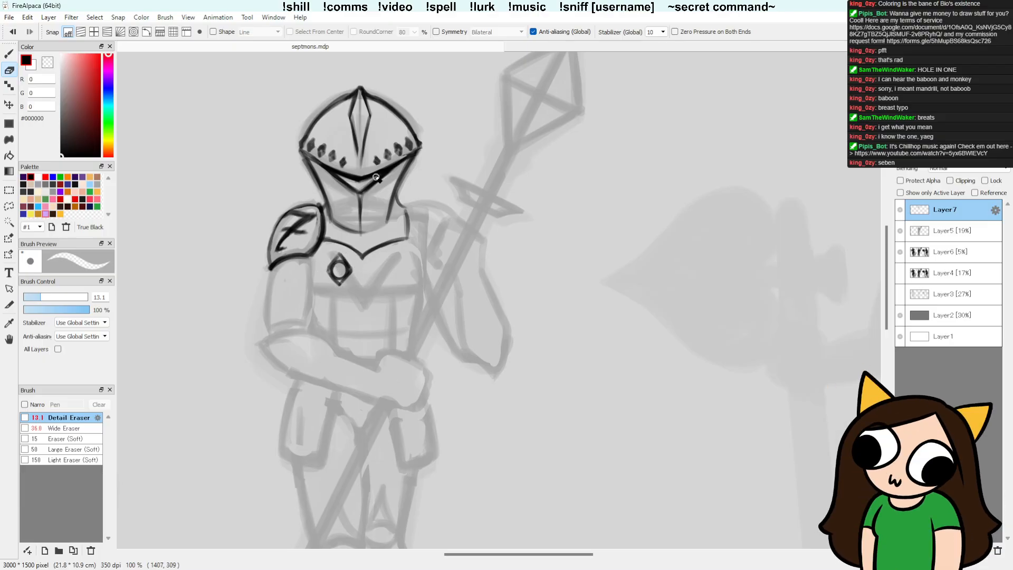
{"action": "key", "text": "b"}
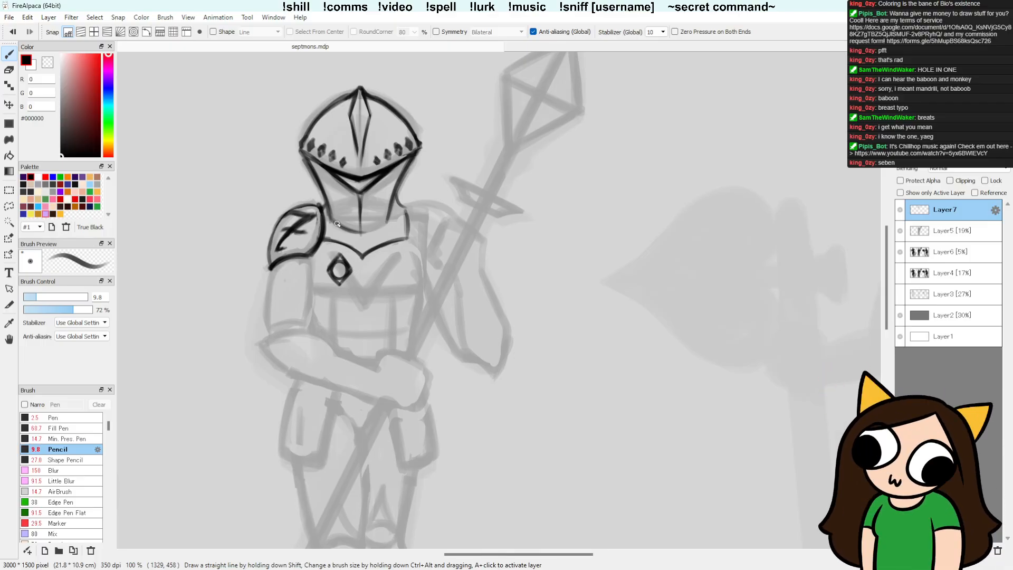
{"action": "key", "text": "e"}
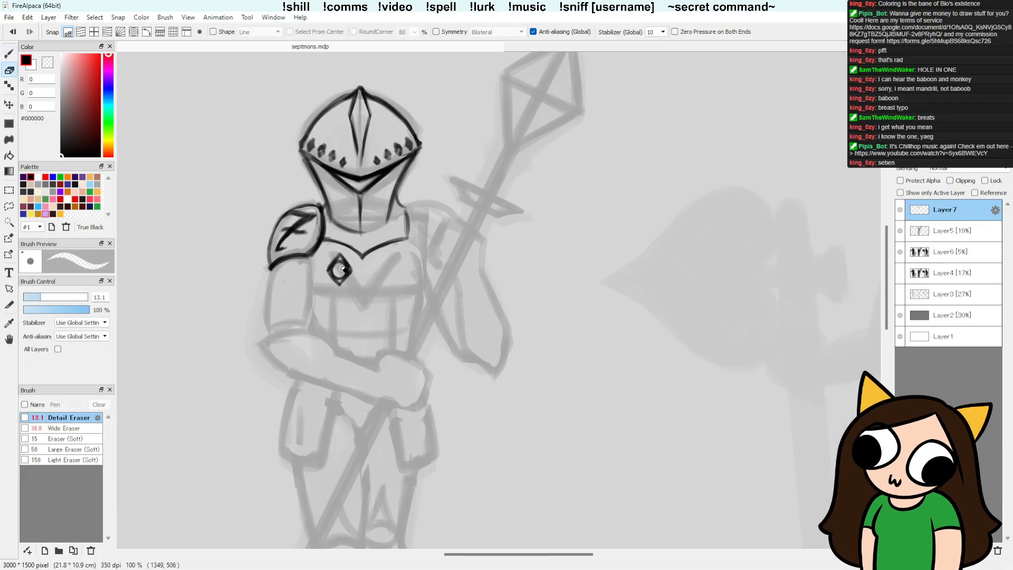
{"action": "key", "text": "b"}
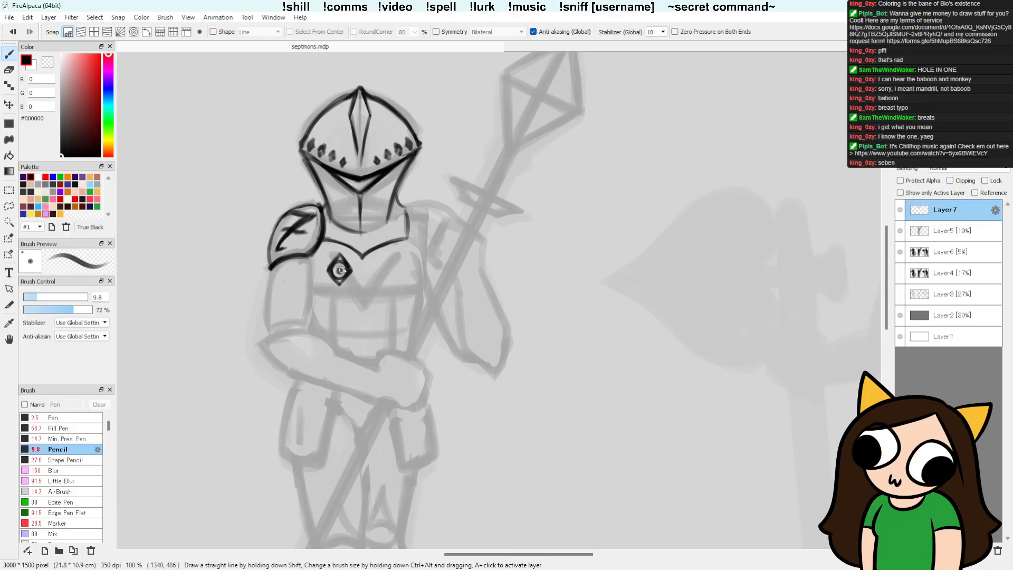
{"action": "key", "text": "e"}
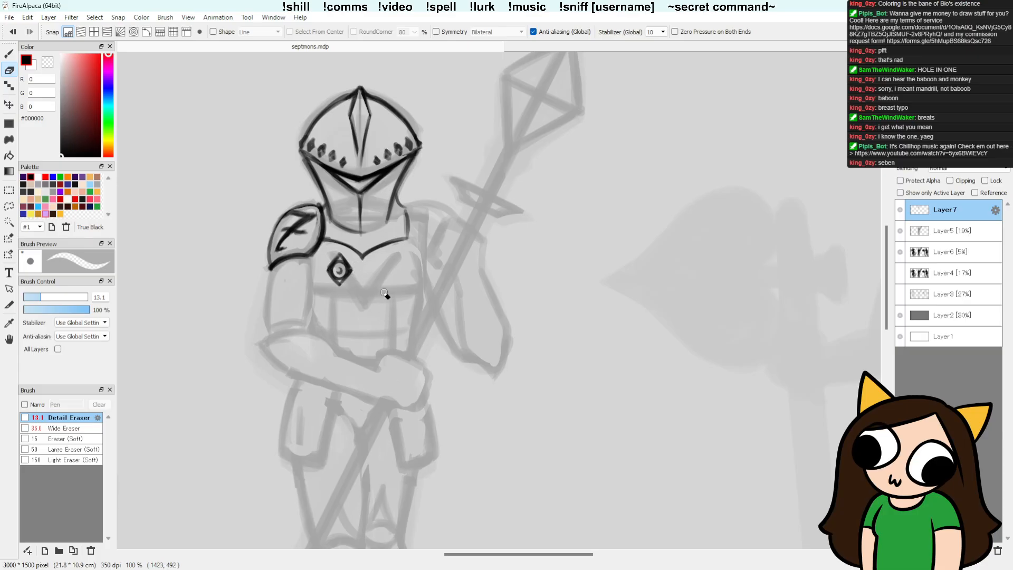
{"action": "key", "text": "b"}
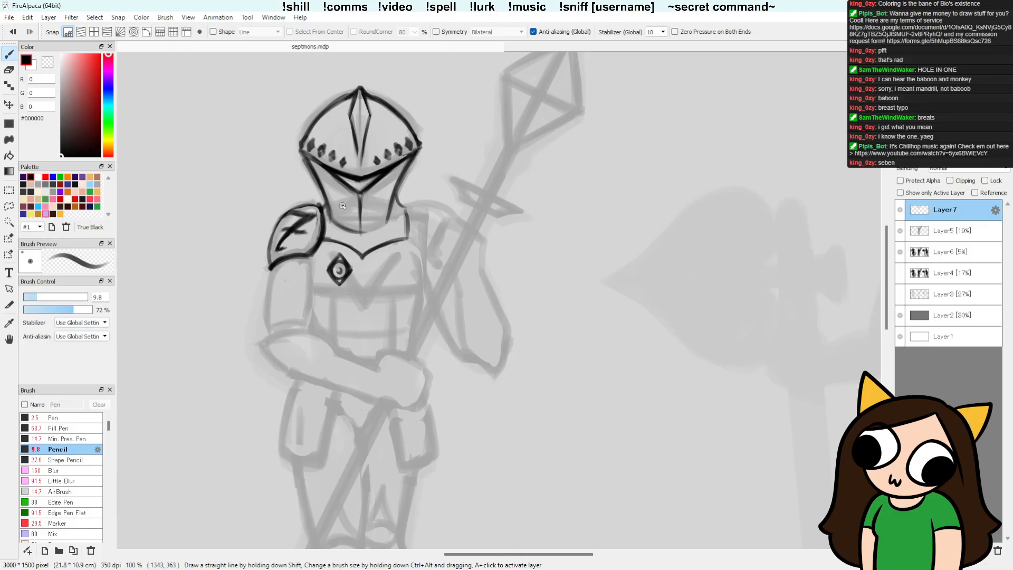
Step: Place a copy of the lassoed diamond gem on the opposite side of the chest and merge its layer into Layer7
{"action": "key", "text": "l"}
{"action": "mouse_move", "coordinate": [358, 255]}
{"action": "left_mouse_down"}
{"action": "mouse_move", "coordinate": [324, 277]}
{"action": "mouse_move", "coordinate": [359, 260]}
{"action": "mouse_move", "coordinate": [407, 285]}
{"action": "left_mouse_up"}
{"action": "key", "text": "ctrl+c"}
{"action": "key", "text": "ctrl+v"}
{"action": "key", "text": "ctrl+d"}
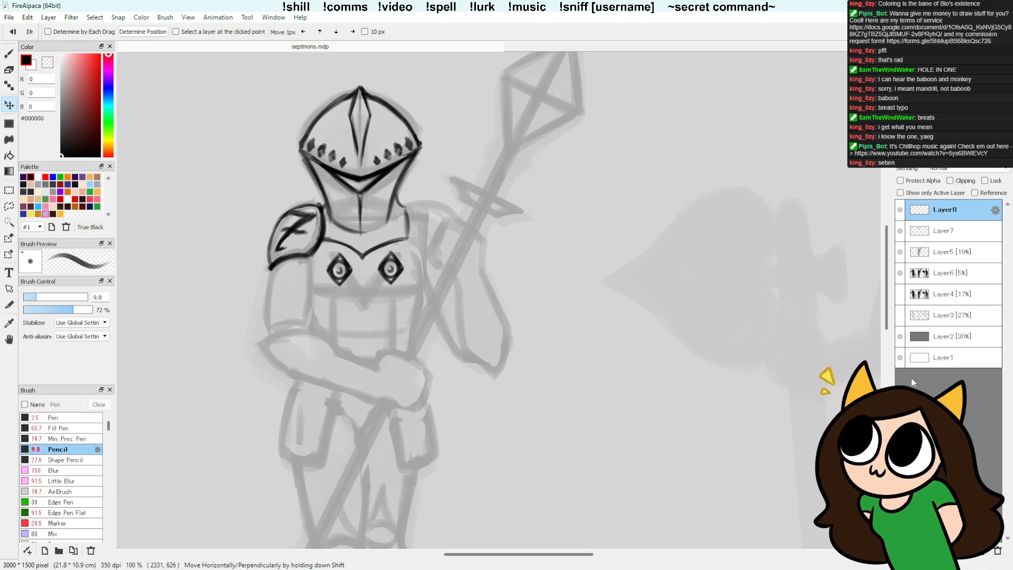
{"action": "left_click", "coordinate": [982, 560]}
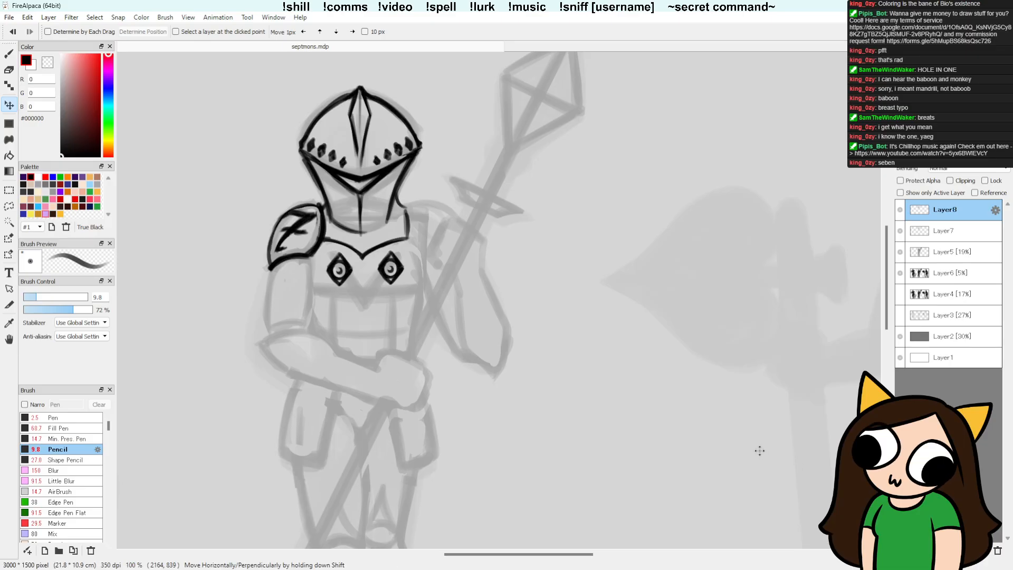
{"action": "key", "text": "l"}
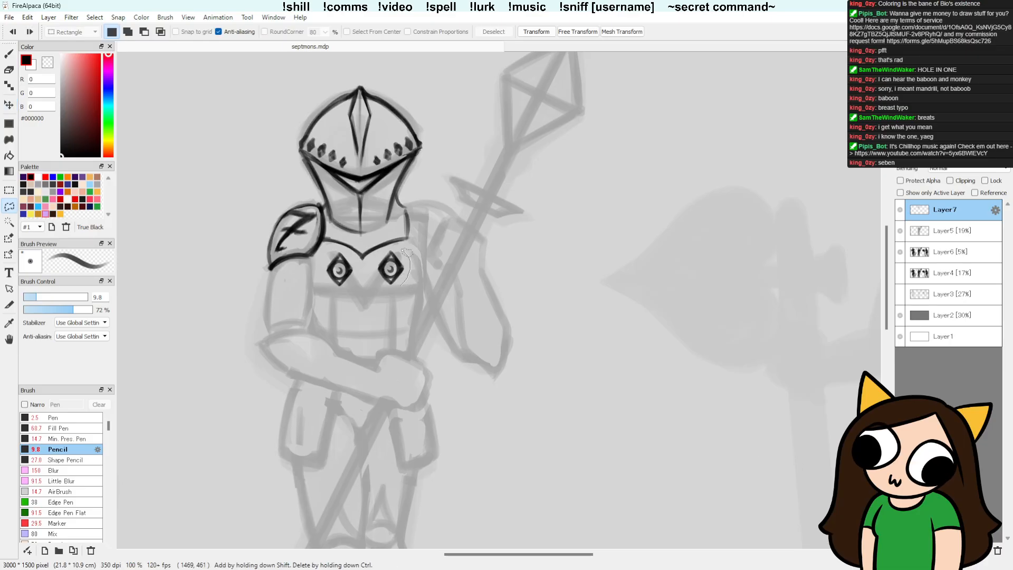
Step: Lasso both diamond gems on the chest in Layer7 and try nudging them slightly sideways
{"action": "mouse_move", "coordinate": [404, 250]}
{"action": "left_mouse_down"}
{"action": "mouse_move", "coordinate": [364, 266]}
{"action": "mouse_move", "coordinate": [345, 251]}
{"action": "mouse_move", "coordinate": [323, 276]}
{"action": "mouse_move", "coordinate": [408, 284]}
{"action": "left_mouse_up"}
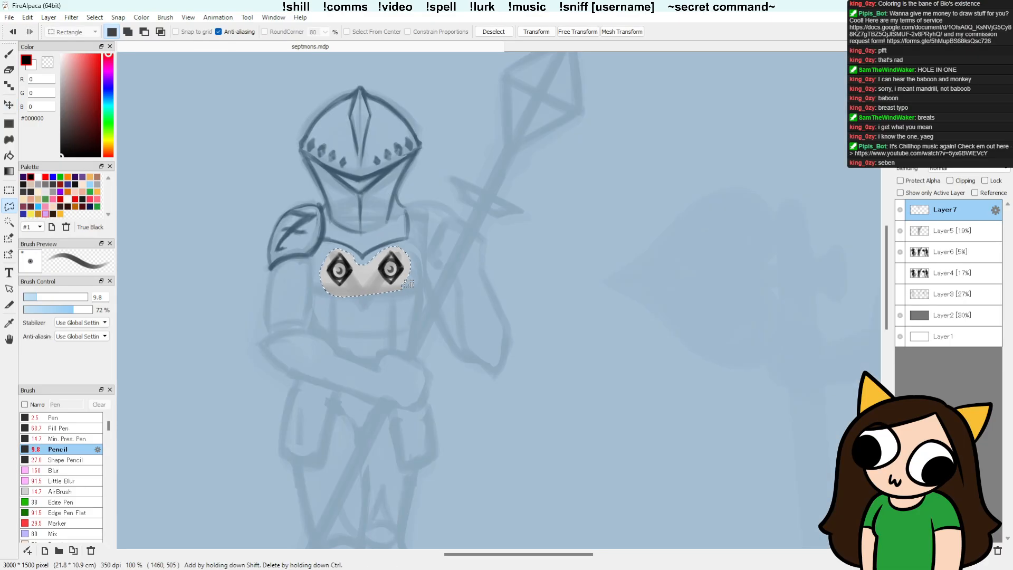
{"action": "key", "text": "v"}
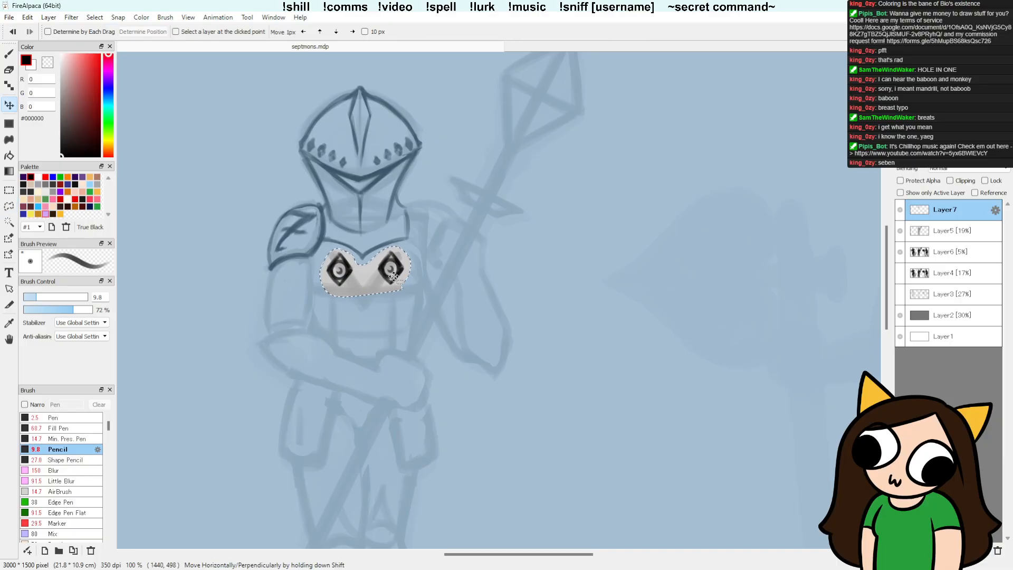
{"action": "left_click_drag", "start_coordinate": [394, 276], "coordinate": [388, 272]}
{"action": "key", "text": "ctrl+d"}
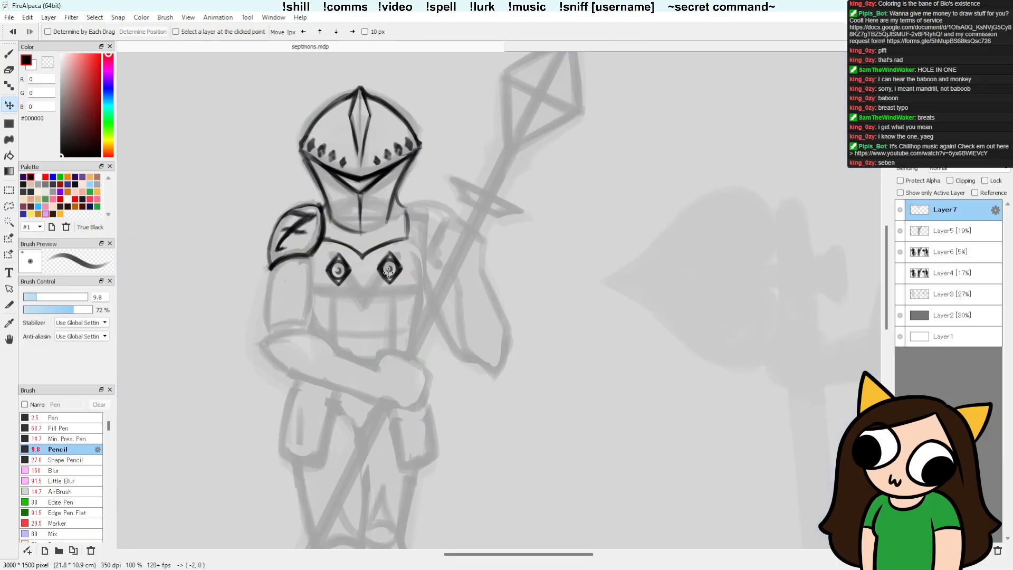
{"action": "key", "text": "ctrl+z"}
Step: Place a copy of the lassoed gem pair directly below the first on its own layer, scaled slightly smaller and nudged up
{"action": "key", "text": "ctrl+c"}
{"action": "key", "text": "ctrl+v"}
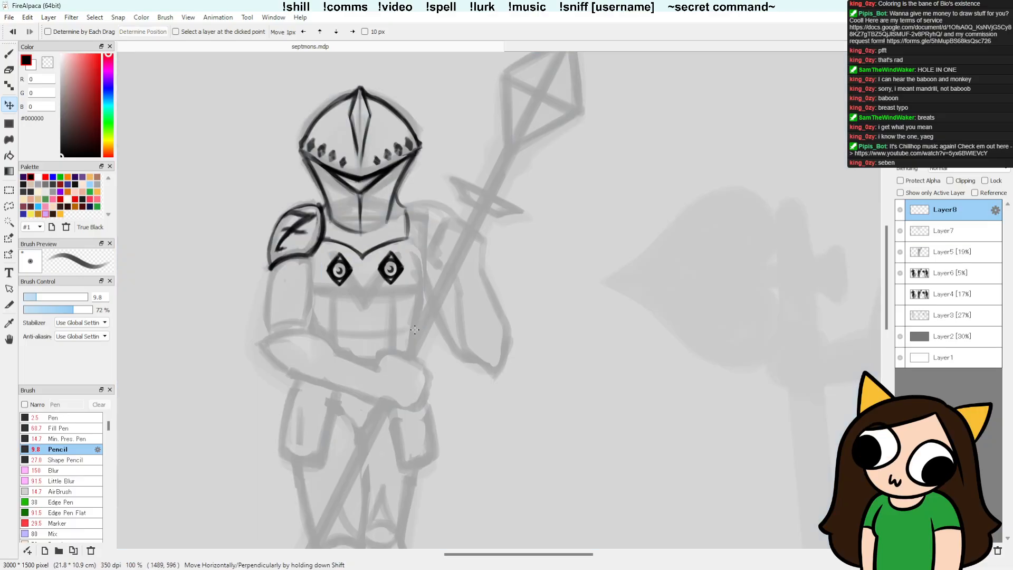
{"action": "left_click_drag", "start_coordinate": [389, 280], "coordinate": [389, 321]}
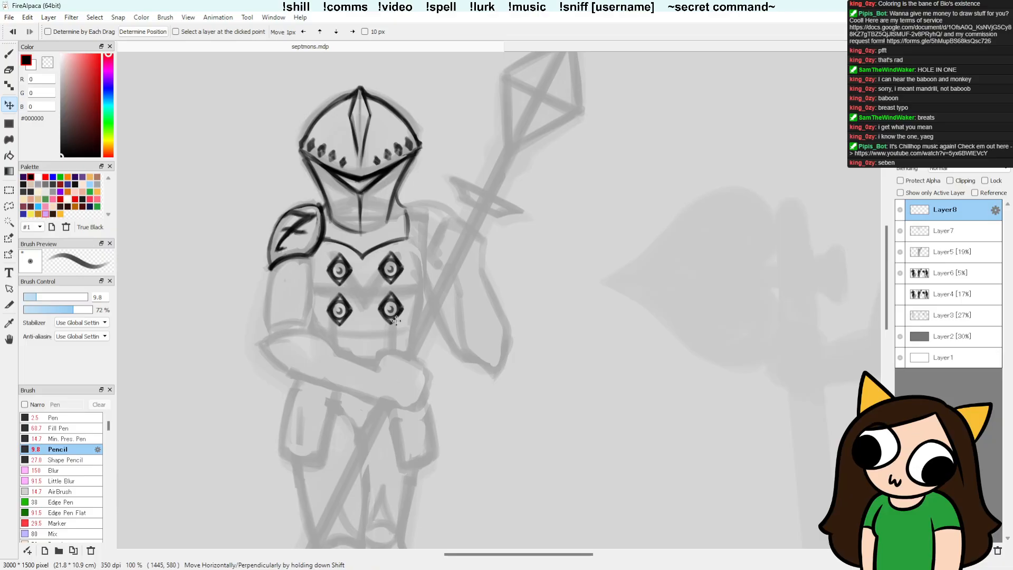
{"action": "key", "text": "ctrl+t"}
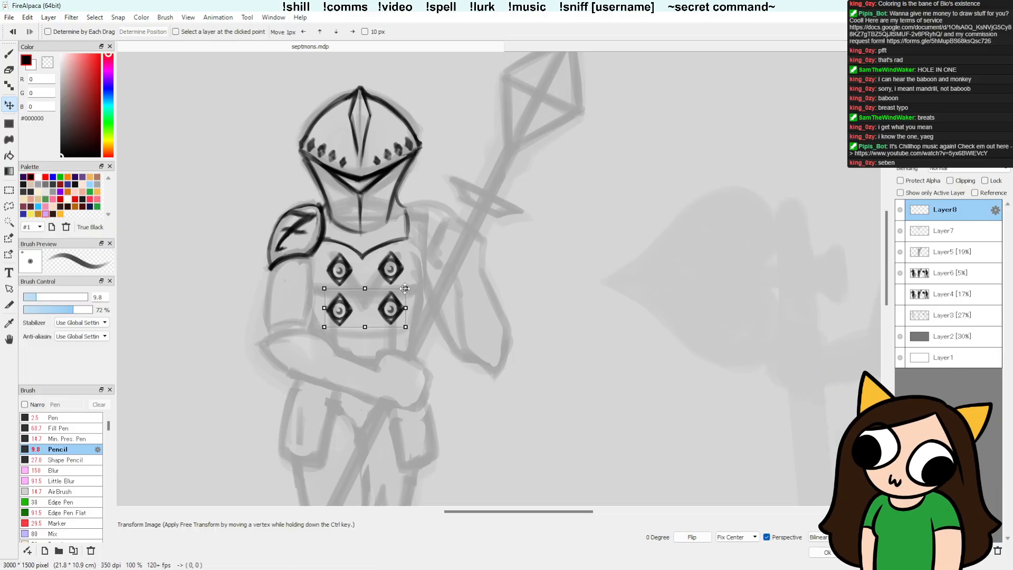
{"action": "left_click_drag", "start_coordinate": [405, 288], "coordinate": [384, 312]}
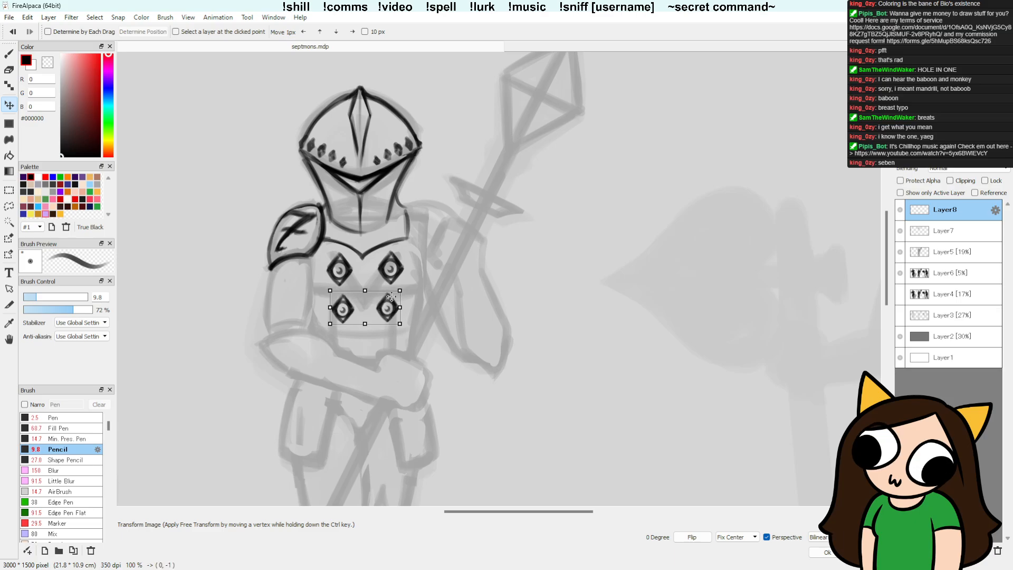
{"action": "left_click_drag", "start_coordinate": [399, 290], "coordinate": [401, 290]}
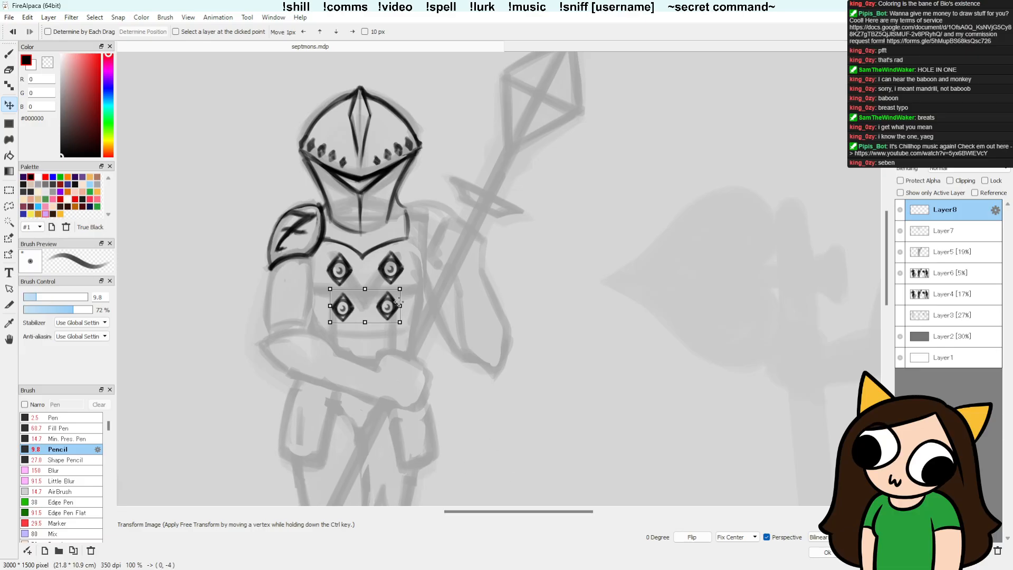
{"action": "key", "text": "Return"}
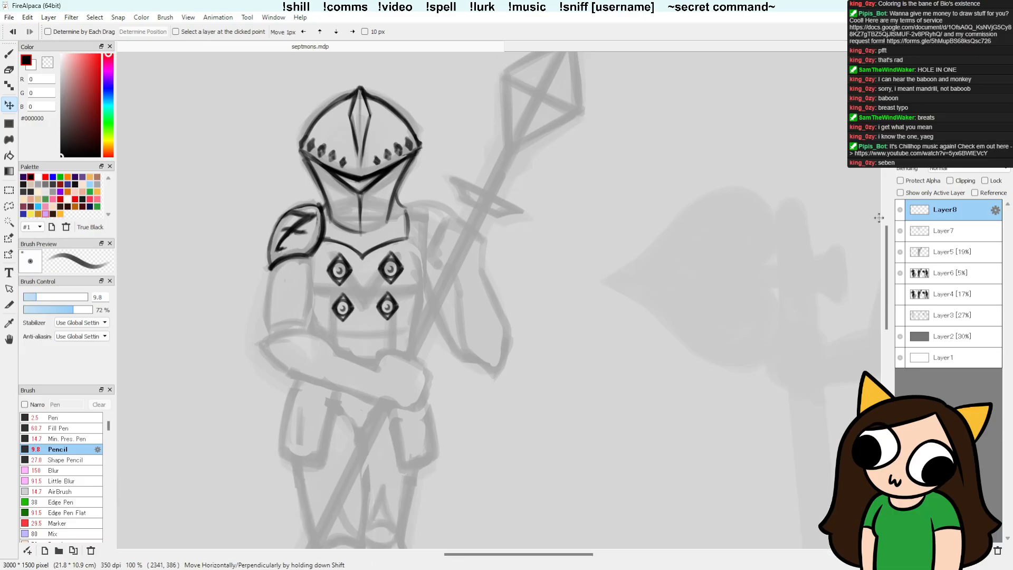
Step: Add a third row with another copy of the smaller gem pair below the second, merging its layer into Layer8
{"action": "key", "text": "ctrl+v"}
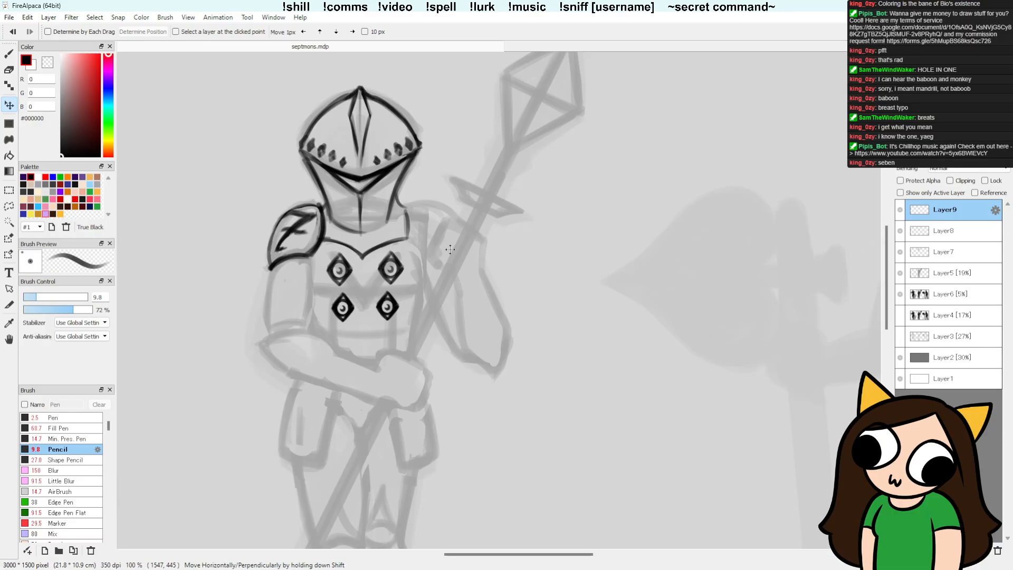
{"action": "left_click_drag", "start_coordinate": [465, 296], "coordinate": [468, 330]}
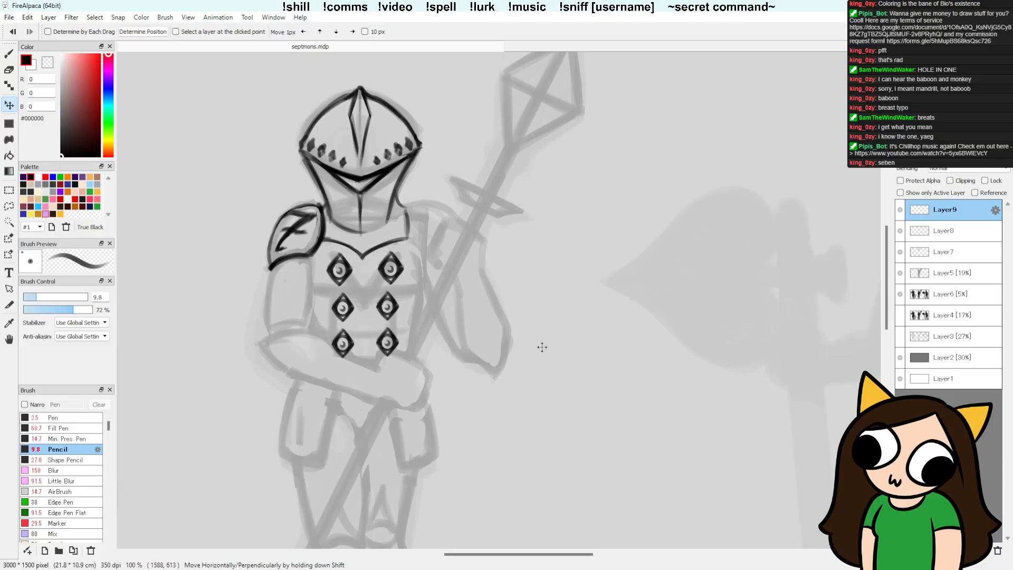
{"action": "key", "text": "ctrl+e"}
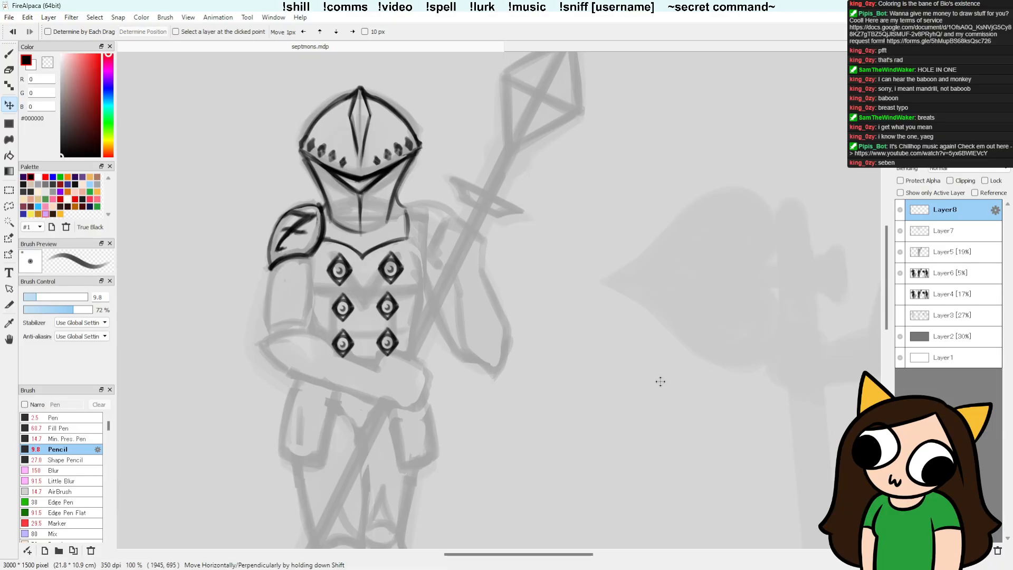
Step: Lasso the top-row gem nearest the 7 shoulder plate and try pasting a copy of it while Layer8 is active
{"action": "left_click", "coordinate": [9, 206]}
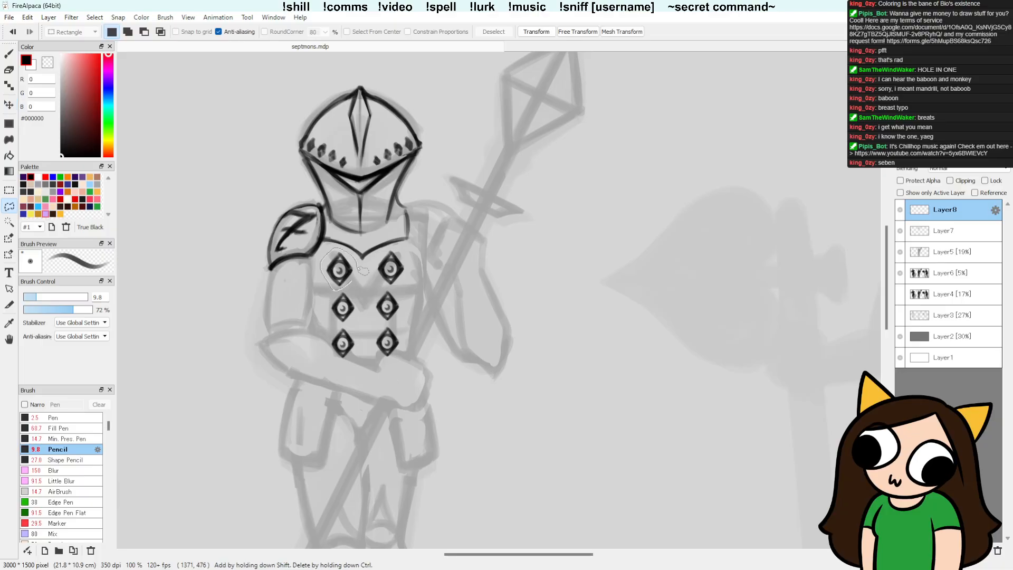
{"action": "left_click_drag", "start_coordinate": [350, 282], "coordinate": [358, 271]}
{"action": "key", "text": "ctrl+c"}
{"action": "key", "text": "ctrl+v"}
{"action": "key", "text": "v"}
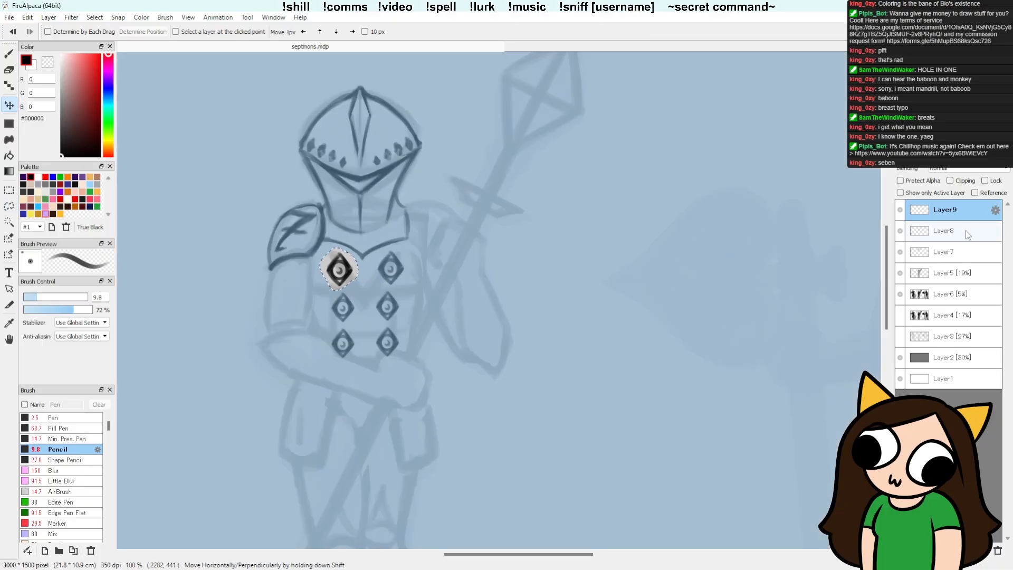
{"action": "key", "text": "ctrl+z"}
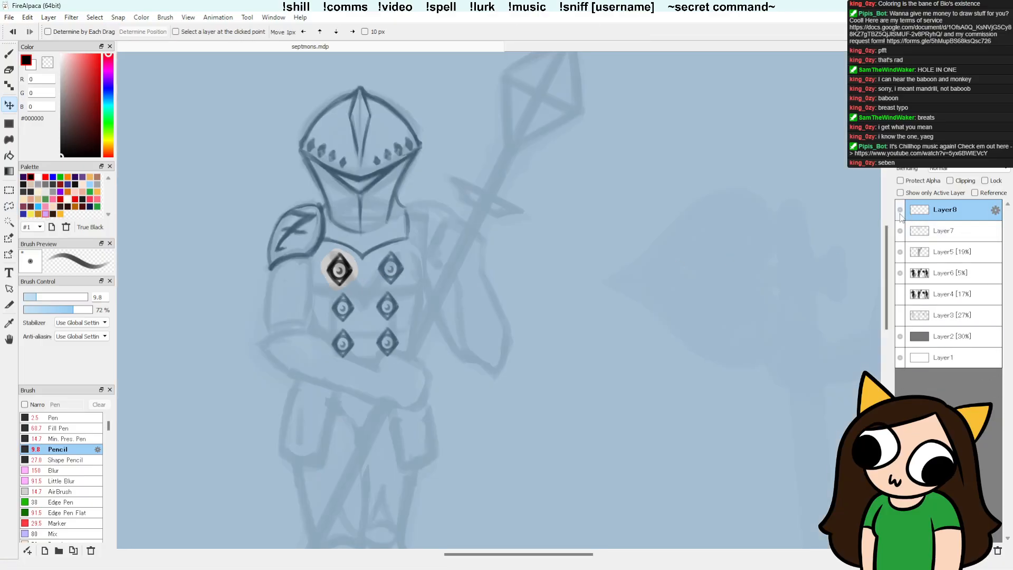
Step: Merge Layer8 into Layer7, place a copy of the lassoed gem centrally between the upper two rows, merge it down and return to the brush
{"action": "left_click", "coordinate": [900, 213]}
{"action": "left_click", "coordinate": [900, 213]}
{"action": "left_click", "coordinate": [982, 550]}
{"action": "key", "text": "ctrl+shift+n"}
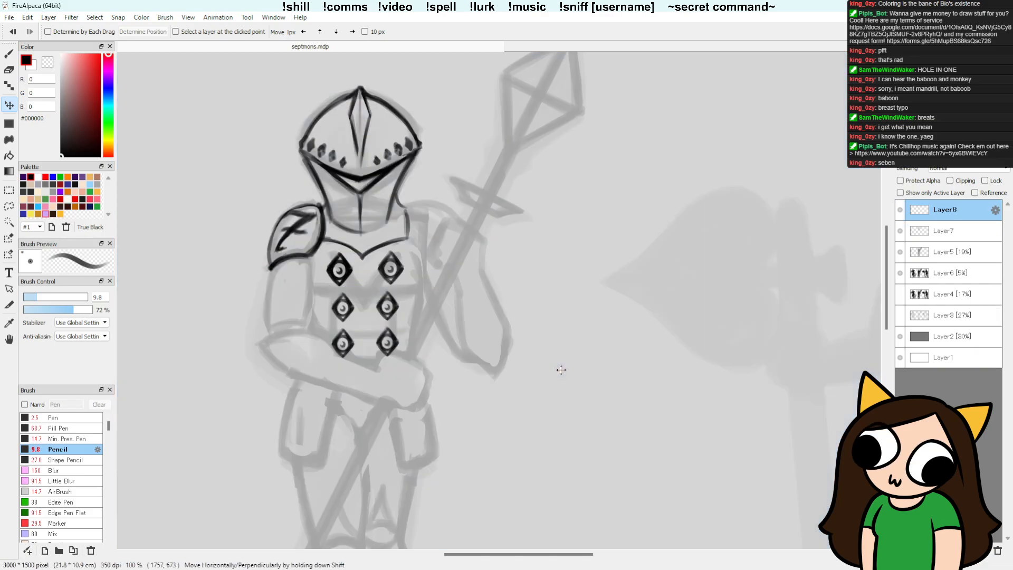
{"action": "left_click_drag", "start_coordinate": [565, 364], "coordinate": [591, 382]}
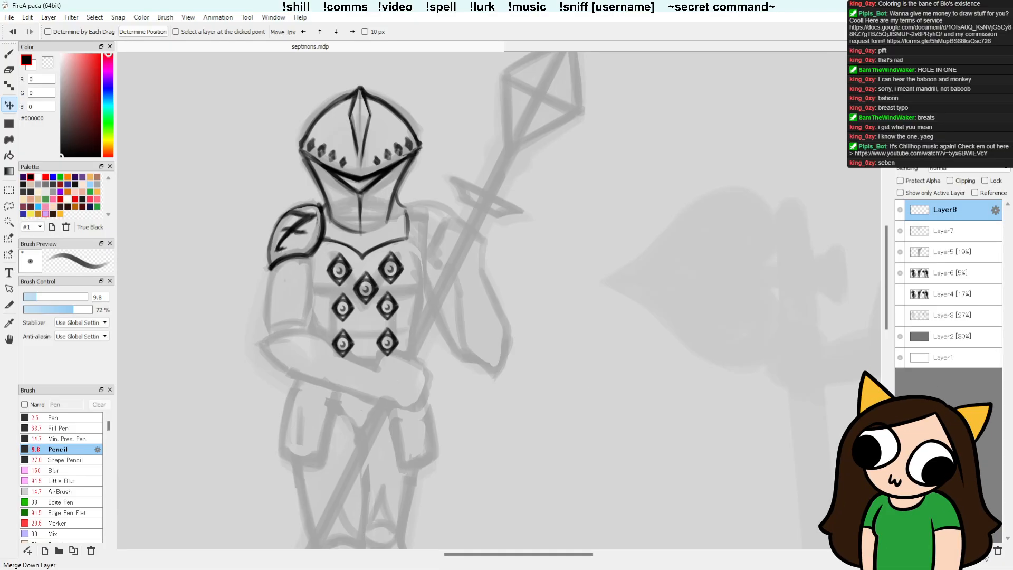
{"action": "key", "text": "ctrl+e"}
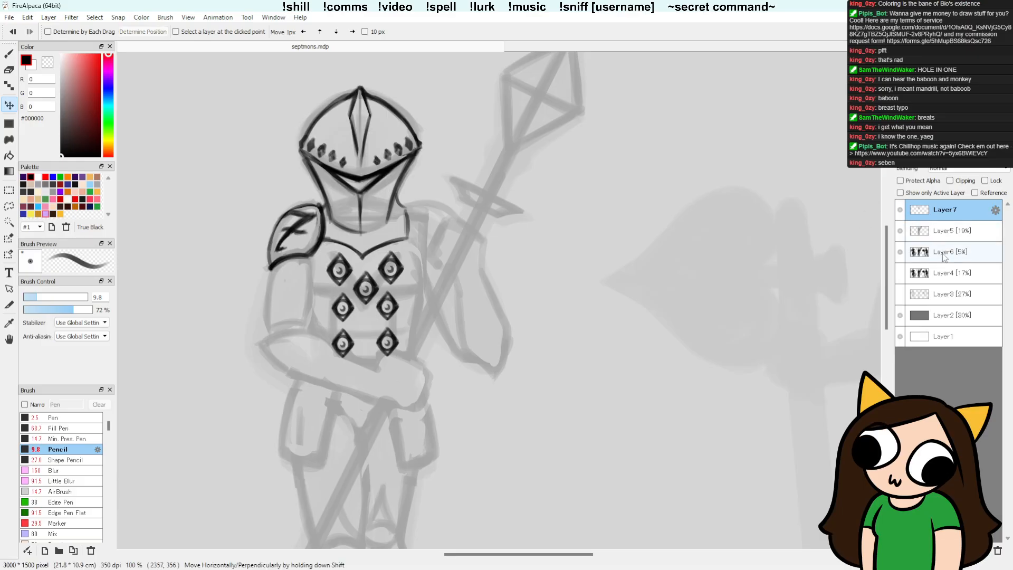
{"action": "key", "text": "b"}
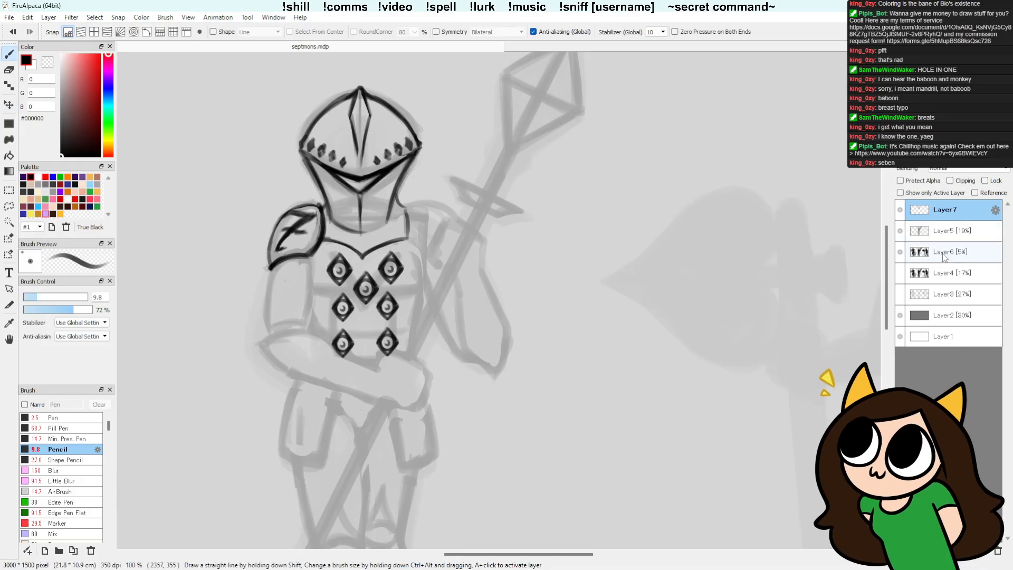
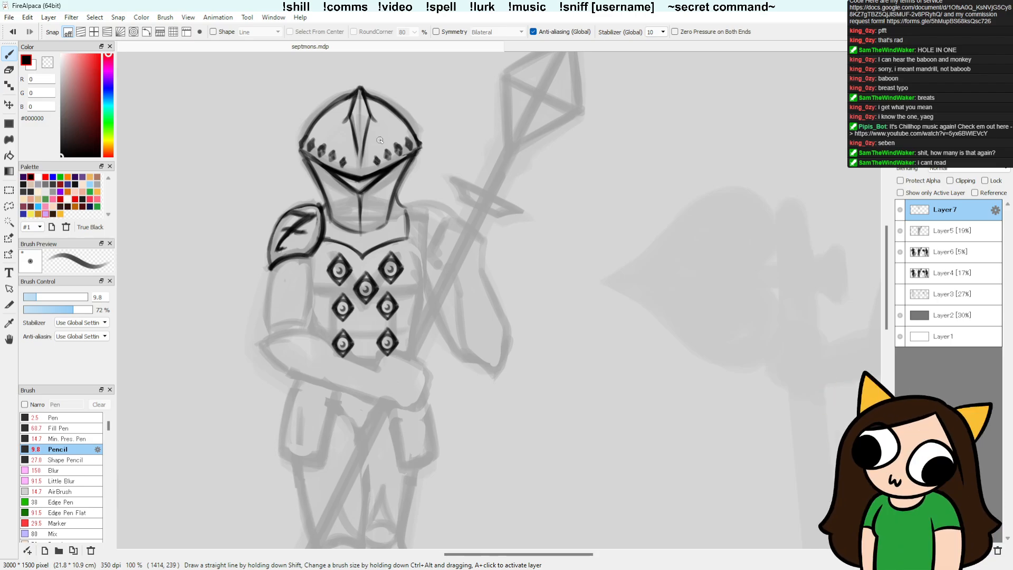
Step: Lasso the bottom row's gem pair on the spear figure's torso, nudge it slightly up, deselect and return to the brush
{"action": "key", "text": "l"}
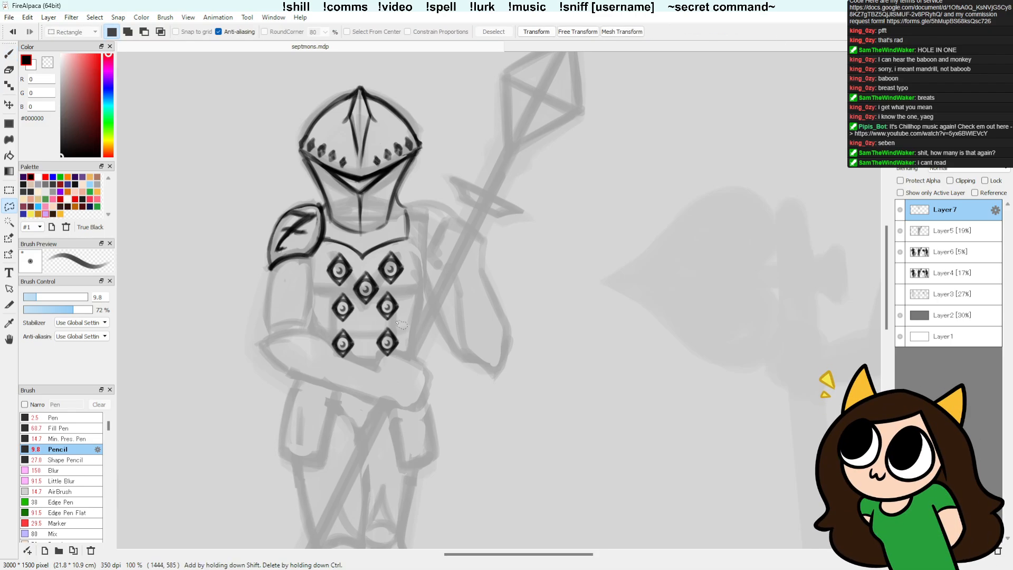
{"action": "mouse_move", "coordinate": [403, 326]}
{"action": "left_mouse_down"}
{"action": "mouse_move", "coordinate": [341, 328]}
{"action": "mouse_move", "coordinate": [338, 375]}
{"action": "mouse_move", "coordinate": [417, 346]}
{"action": "mouse_move", "coordinate": [396, 357]}
{"action": "left_mouse_up"}
{"action": "key", "text": "v"}
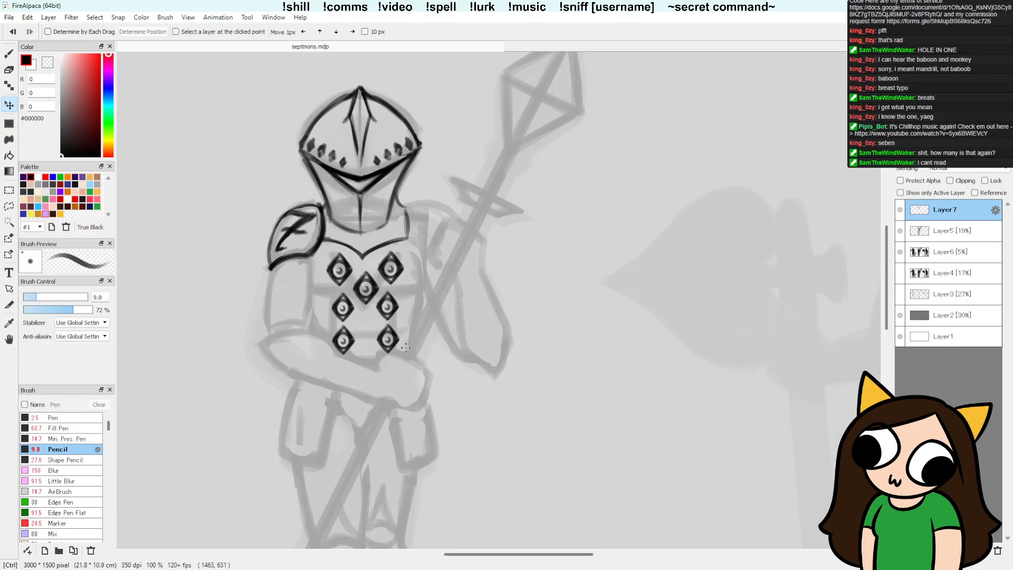
{"action": "key", "text": "ctrl+d"}
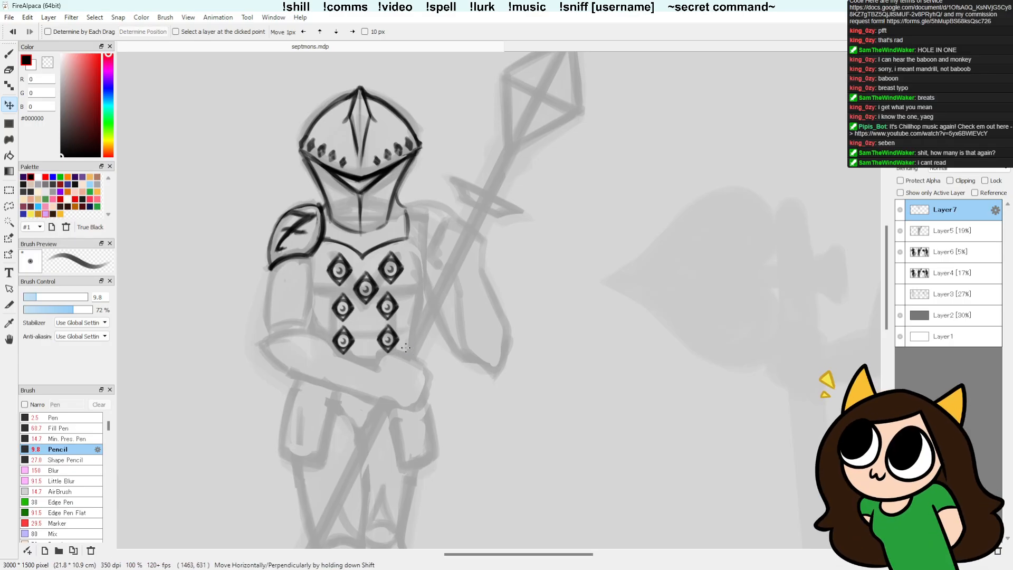
{"action": "key", "text": "b"}
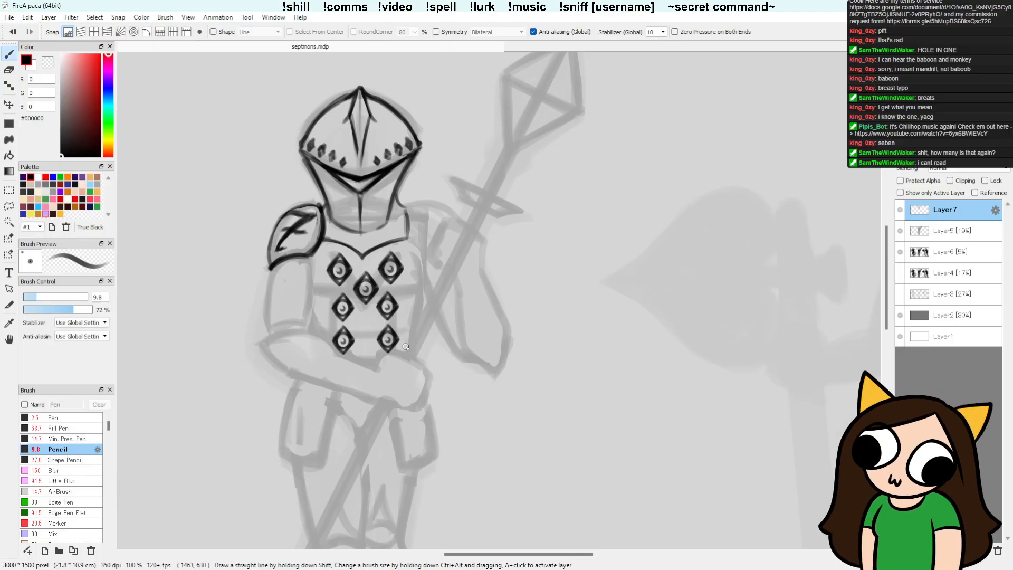
Step: Touch up the outer edge of the 7 shoulder plate and trim its lower and inner outline with the Detail Eraser
{"action": "key", "text": "space"}
{"action": "left_click_drag", "start_coordinate": [532, 387], "coordinate": [520, 327]}
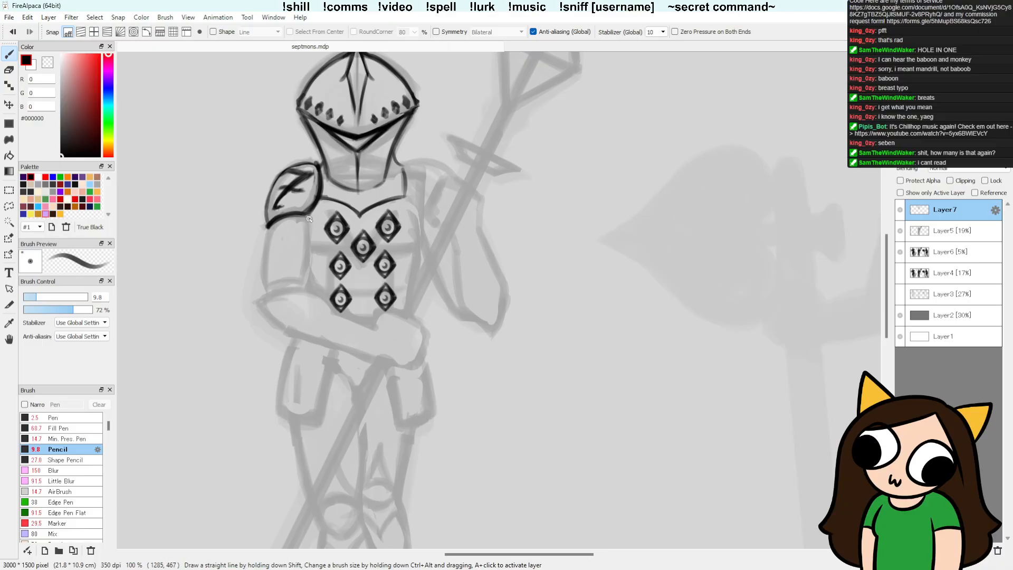
{"action": "mouse_move", "coordinate": [274, 182]}
{"action": "left_mouse_down"}
{"action": "mouse_move", "coordinate": [268, 221]}
{"action": "mouse_move", "coordinate": [271, 191]}
{"action": "left_mouse_up"}
{"action": "key", "text": "e"}
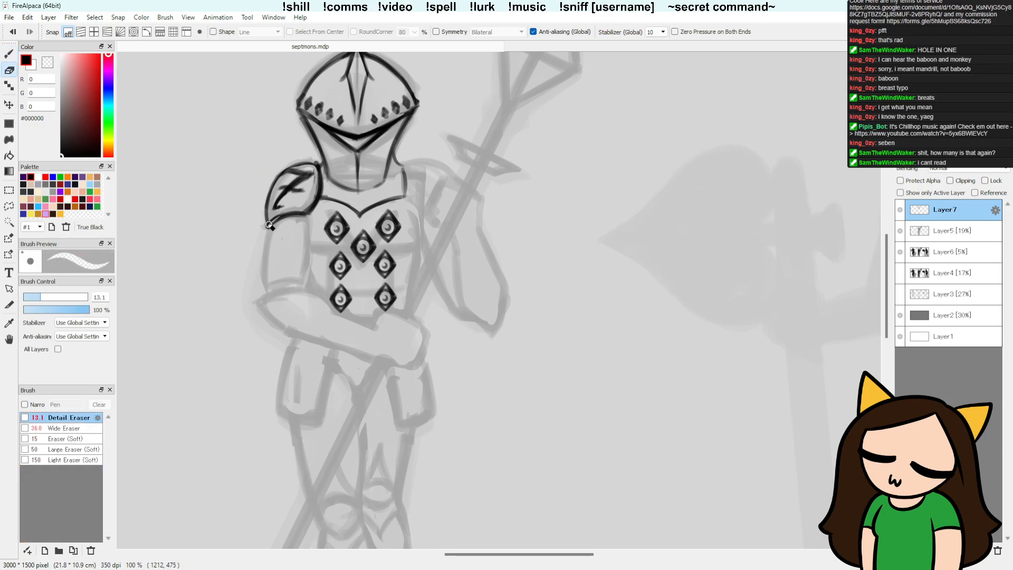
{"action": "left_click_drag", "start_coordinate": [269, 226], "coordinate": [318, 206]}
{"action": "key", "text": "ctrl+z"}
{"action": "mouse_move", "coordinate": [268, 227]}
{"action": "left_mouse_down"}
{"action": "mouse_move", "coordinate": [308, 213]}
{"action": "mouse_move", "coordinate": [320, 193]}
{"action": "left_mouse_up"}
{"action": "key", "text": "ctrl+z"}
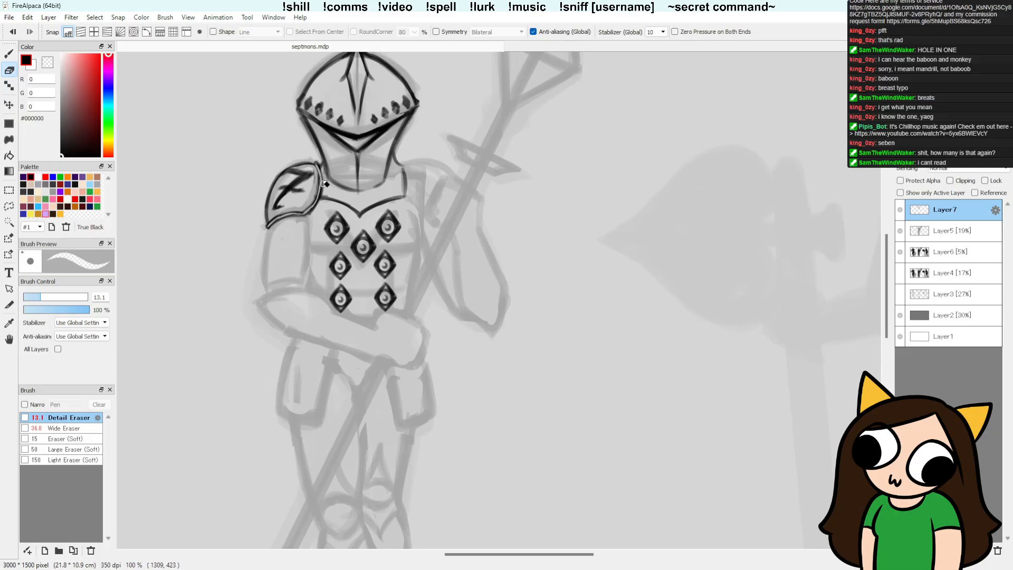
{"action": "mouse_move", "coordinate": [318, 175]}
{"action": "left_mouse_down"}
{"action": "mouse_move", "coordinate": [323, 203]}
{"action": "mouse_move", "coordinate": [303, 212]}
{"action": "left_mouse_up"}
Step: Redraw the 7 shoulder plate's inner edge as a curved Pencil line from its upper tip
{"action": "key", "text": "b"}
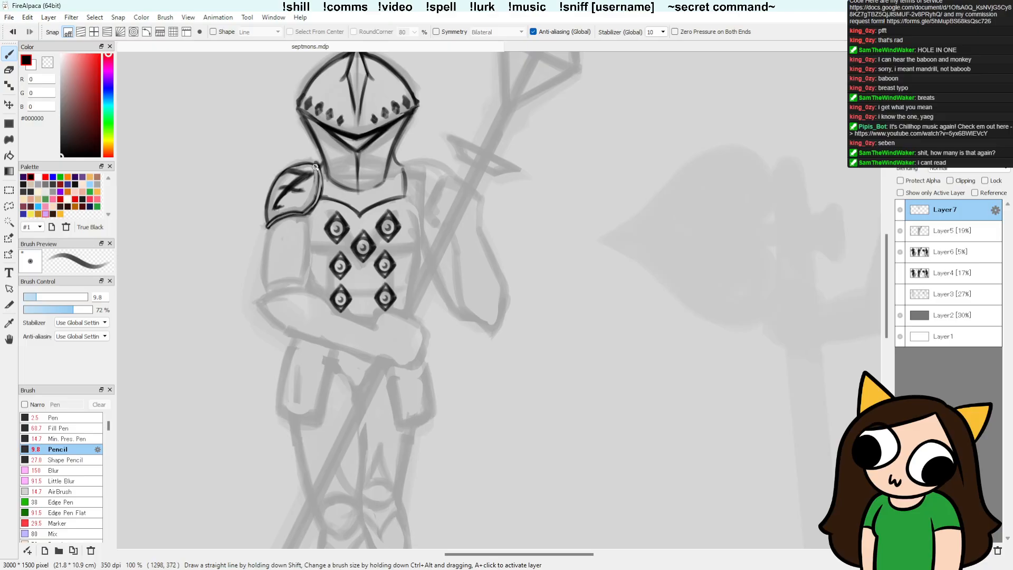
{"action": "left_click_drag", "start_coordinate": [315, 167], "coordinate": [319, 199]}
{"action": "key", "text": "ctrl+z"}
{"action": "left_click_drag", "start_coordinate": [316, 165], "coordinate": [317, 193]}
Step: Outline an upper-arm plate beneath the 7 shoulder plate with two side lines, a curved lower edge and a closing line along the plate
{"action": "left_click_drag", "start_coordinate": [444, 329], "coordinate": [426, 299]}
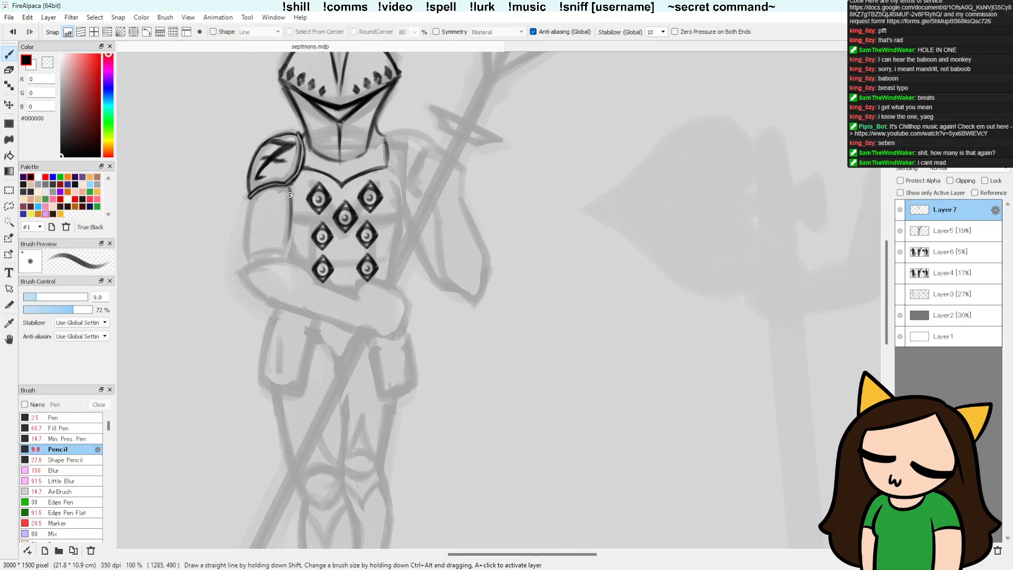
{"action": "left_click_drag", "start_coordinate": [290, 189], "coordinate": [287, 257]}
{"action": "key", "text": "ctrl+z"}
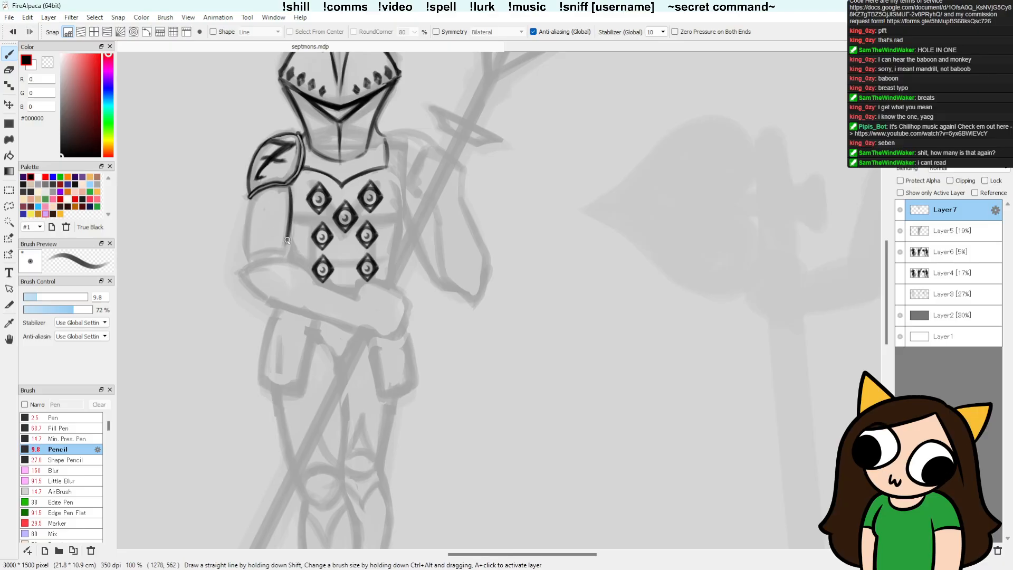
{"action": "left_click_drag", "start_coordinate": [249, 255], "coordinate": [284, 246]}
{"action": "left_click_drag", "start_coordinate": [249, 200], "coordinate": [245, 256]}
{"action": "left_click_drag", "start_coordinate": [248, 202], "coordinate": [247, 256]}
{"action": "mouse_move", "coordinate": [249, 199]}
{"action": "left_mouse_down"}
{"action": "mouse_move", "coordinate": [245, 233]}
{"action": "mouse_move", "coordinate": [288, 227]}
{"action": "mouse_move", "coordinate": [290, 188]}
{"action": "left_mouse_up"}
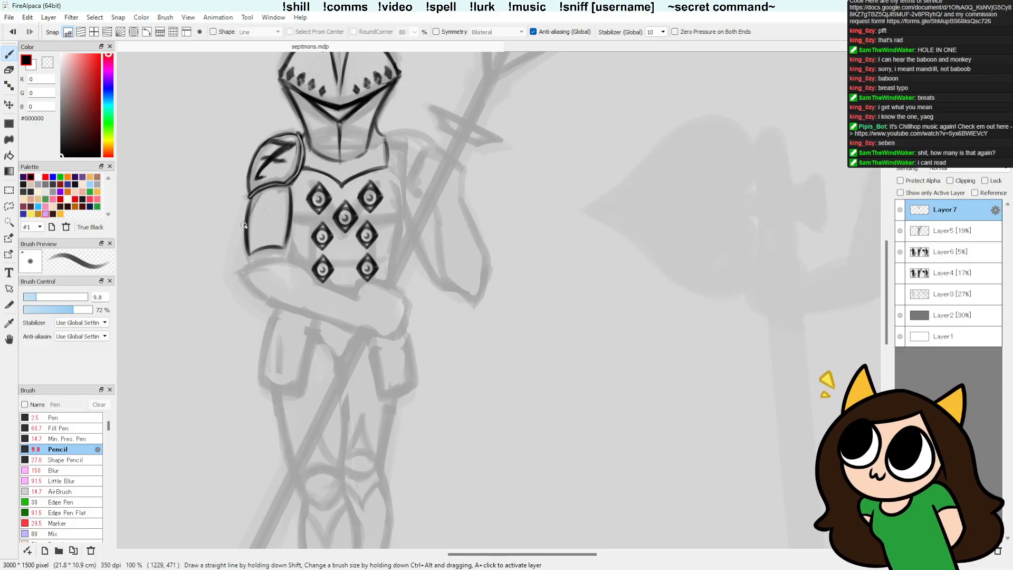
{"action": "mouse_move", "coordinate": [274, 189]}
{"action": "left_mouse_down"}
{"action": "mouse_move", "coordinate": [250, 239]}
{"action": "mouse_move", "coordinate": [269, 224]}
{"action": "mouse_move", "coordinate": [259, 247]}
{"action": "left_mouse_up"}
{"action": "mouse_move", "coordinate": [288, 211]}
{"action": "left_mouse_down"}
{"action": "mouse_move", "coordinate": [272, 245]}
{"action": "mouse_move", "coordinate": [260, 184]}
{"action": "mouse_move", "coordinate": [268, 247]}
{"action": "left_mouse_up"}
{"action": "left_click_drag", "start_coordinate": [258, 211], "coordinate": [285, 248]}
{"action": "mouse_move", "coordinate": [256, 191]}
{"action": "left_mouse_down"}
{"action": "mouse_move", "coordinate": [287, 232]}
{"action": "mouse_move", "coordinate": [293, 219]}
{"action": "left_mouse_up"}
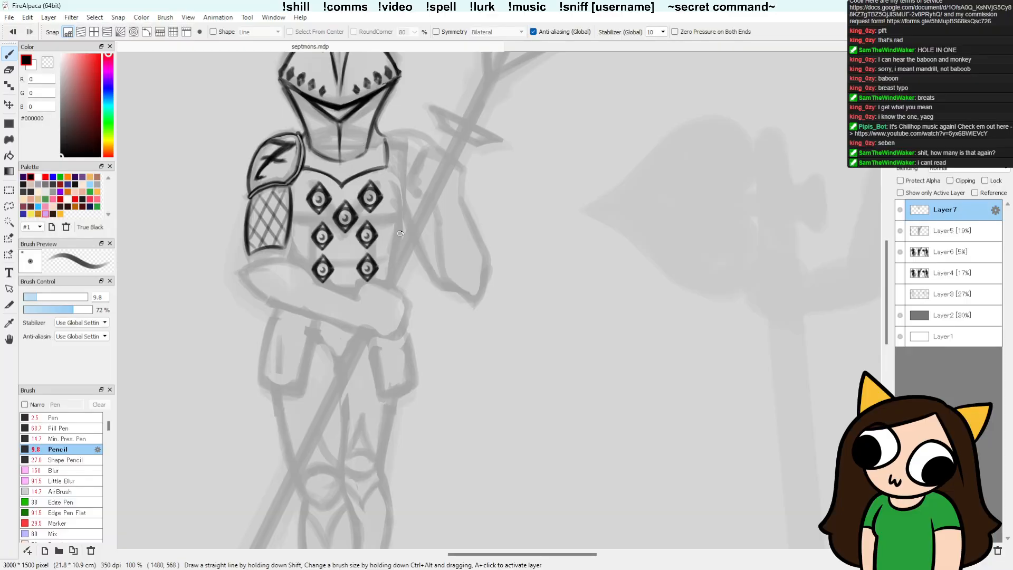
{"action": "key", "text": "ctrl+z"}
{"action": "key", "text": "ctrl+z"}
{"action": "key", "text": "ctrl+z"}
{"action": "key", "text": "ctrl+z"}
{"action": "key", "text": "ctrl+z"}
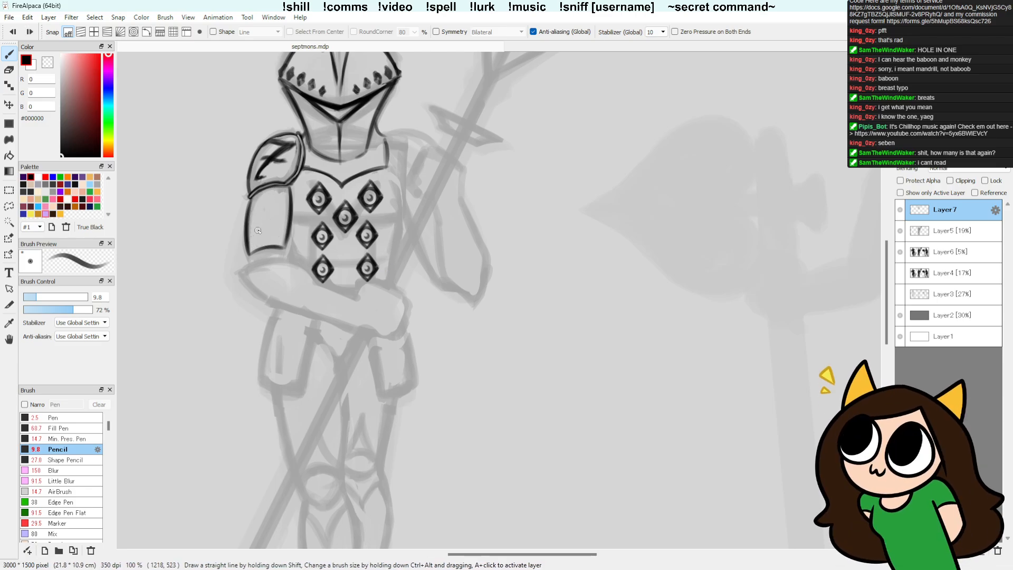
{"action": "mouse_move", "coordinate": [280, 197]}
{"action": "left_mouse_down"}
{"action": "mouse_move", "coordinate": [252, 216]}
{"action": "mouse_move", "coordinate": [269, 183]}
{"action": "mouse_move", "coordinate": [282, 202]}
{"action": "mouse_move", "coordinate": [260, 244]}
{"action": "mouse_move", "coordinate": [299, 197]}
{"action": "mouse_move", "coordinate": [271, 247]}
{"action": "left_mouse_up"}
{"action": "key", "text": "ctrl+z"}
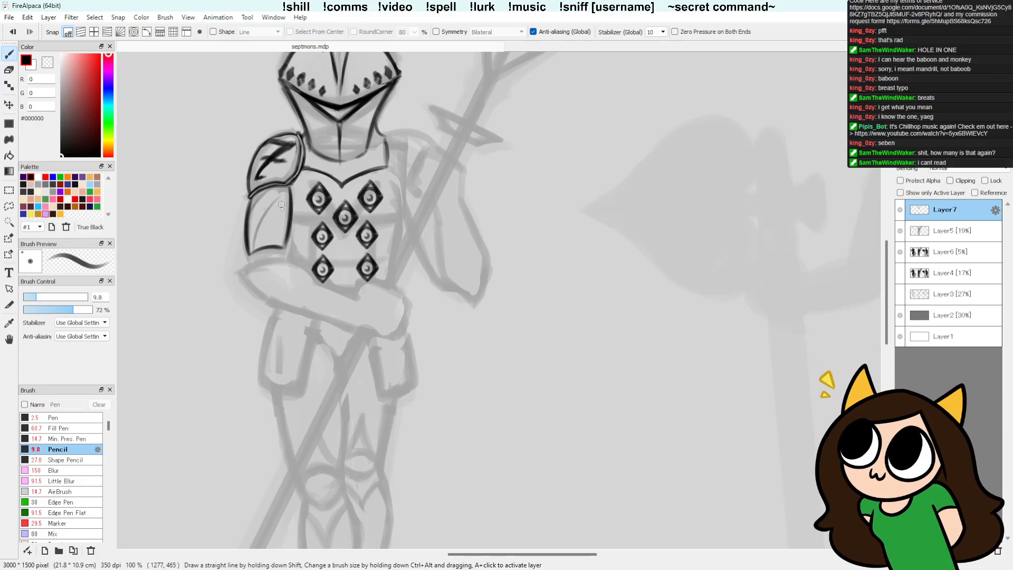
{"action": "mouse_move", "coordinate": [283, 207]}
{"action": "left_mouse_down"}
{"action": "mouse_move", "coordinate": [263, 247]}
{"action": "mouse_move", "coordinate": [275, 241]}
{"action": "left_mouse_up"}
{"action": "key", "text": "ctrl+z"}
Step: Extend the outer side line of the upper-arm plate down past its curved lower edge towards the elbow
{"action": "mouse_move", "coordinate": [244, 228]}
{"action": "left_mouse_down"}
{"action": "mouse_move", "coordinate": [282, 255]}
{"action": "mouse_move", "coordinate": [286, 238]}
{"action": "mouse_move", "coordinate": [284, 249]}
{"action": "mouse_move", "coordinate": [248, 254]}
{"action": "mouse_move", "coordinate": [285, 248]}
{"action": "mouse_move", "coordinate": [251, 254]}
{"action": "mouse_move", "coordinate": [281, 247]}
{"action": "mouse_move", "coordinate": [256, 249]}
{"action": "left_mouse_up"}
{"action": "key", "text": "e"}
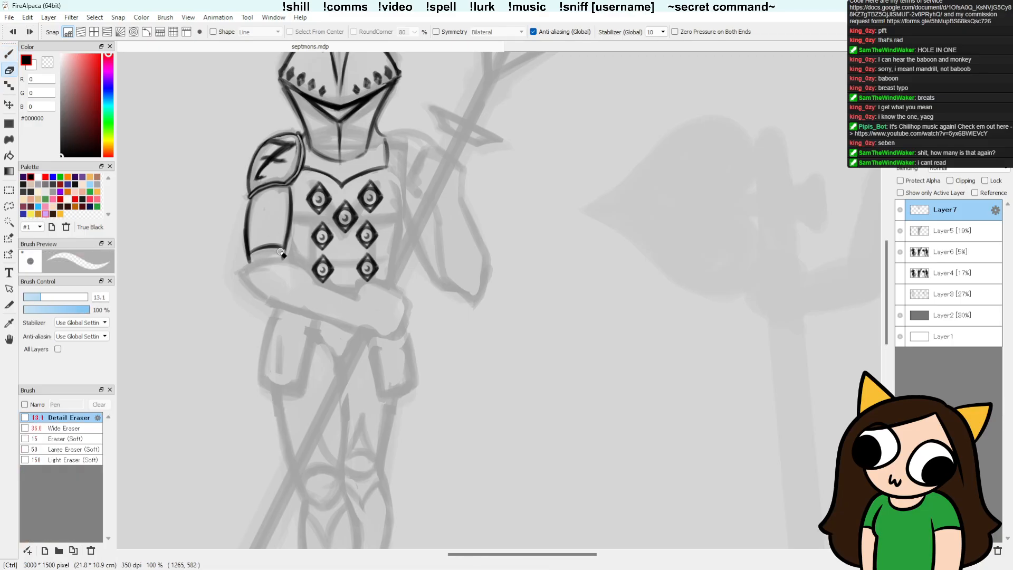
{"action": "key", "text": "ctrl+z"}
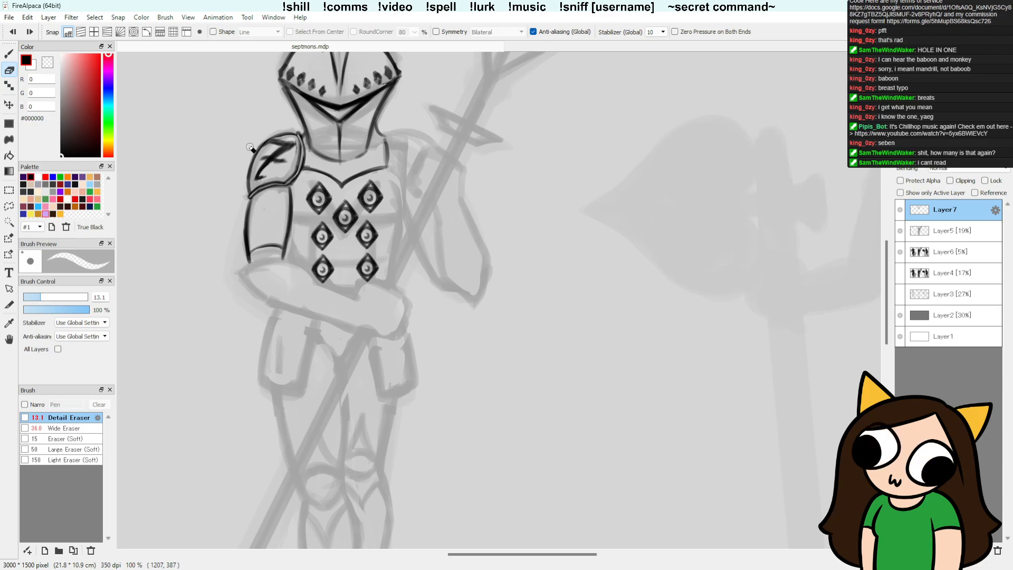
Step: Lasso the 7 shoulder plate, scale it up slightly, shift it down over the arm plate, apply the transform and deselect
{"action": "key", "text": "l"}
{"action": "mouse_move", "coordinate": [303, 138]}
{"action": "left_mouse_down"}
{"action": "mouse_move", "coordinate": [256, 136]}
{"action": "mouse_move", "coordinate": [237, 185]}
{"action": "mouse_move", "coordinate": [245, 200]}
{"action": "mouse_move", "coordinate": [283, 202]}
{"action": "mouse_move", "coordinate": [306, 153]}
{"action": "left_mouse_up"}
{"action": "key", "text": "ctrl+t"}
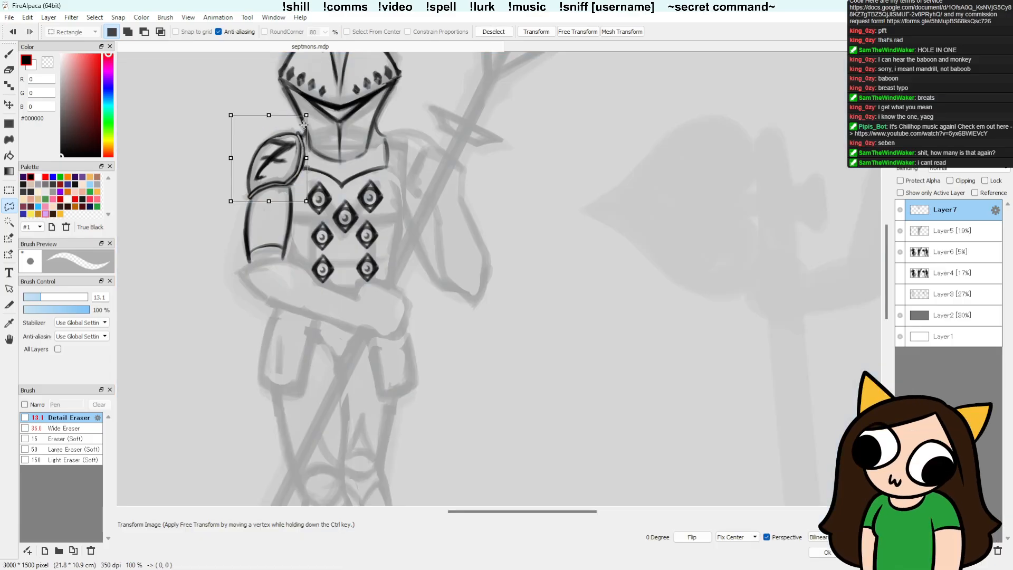
{"action": "left_click_drag", "start_coordinate": [307, 115], "coordinate": [309, 112]}
{"action": "left_click_drag", "start_coordinate": [286, 171], "coordinate": [284, 175]}
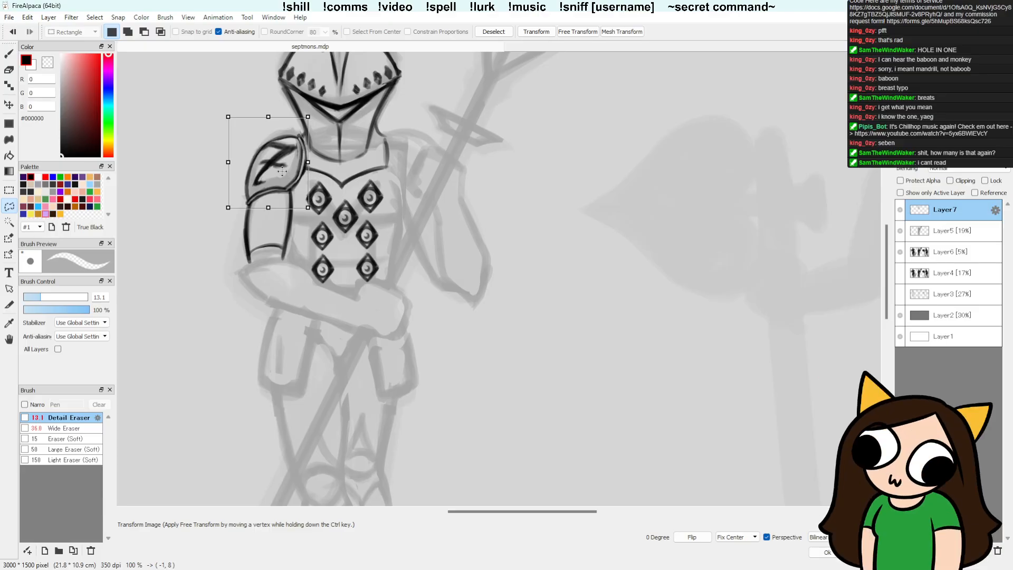
{"action": "key", "text": "Return"}
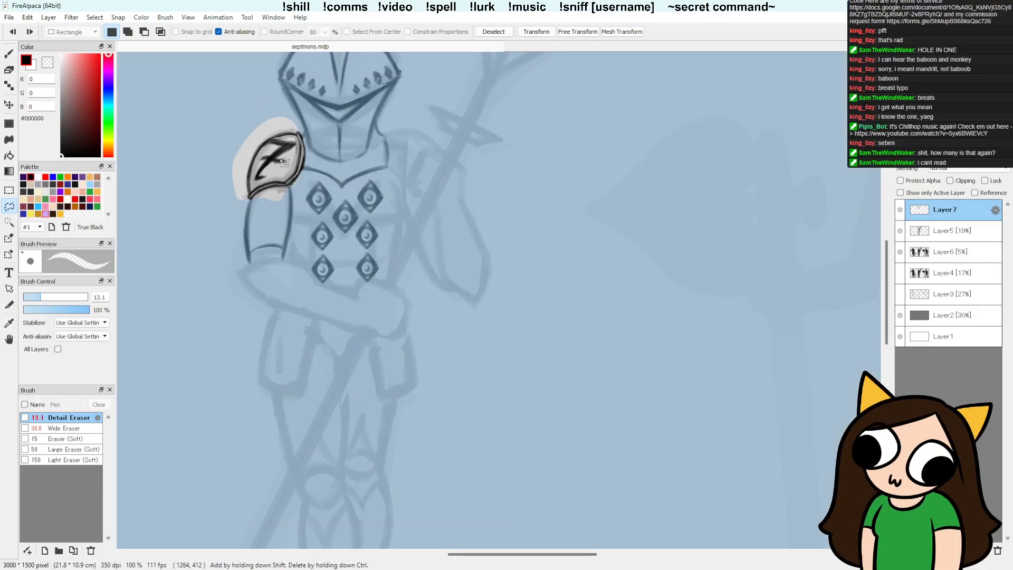
{"action": "key", "text": "ctrl+d"}
Step: Clean up the upper-arm plate's side lines by touching up the outer edge and erasing stray marks along the inner one
{"action": "key", "text": "b"}
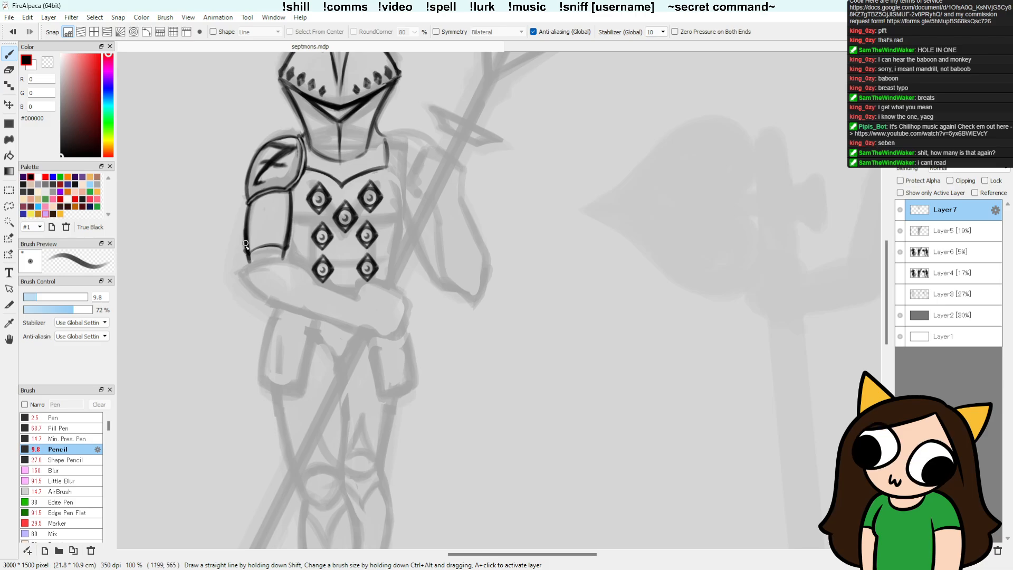
{"action": "key", "text": "e"}
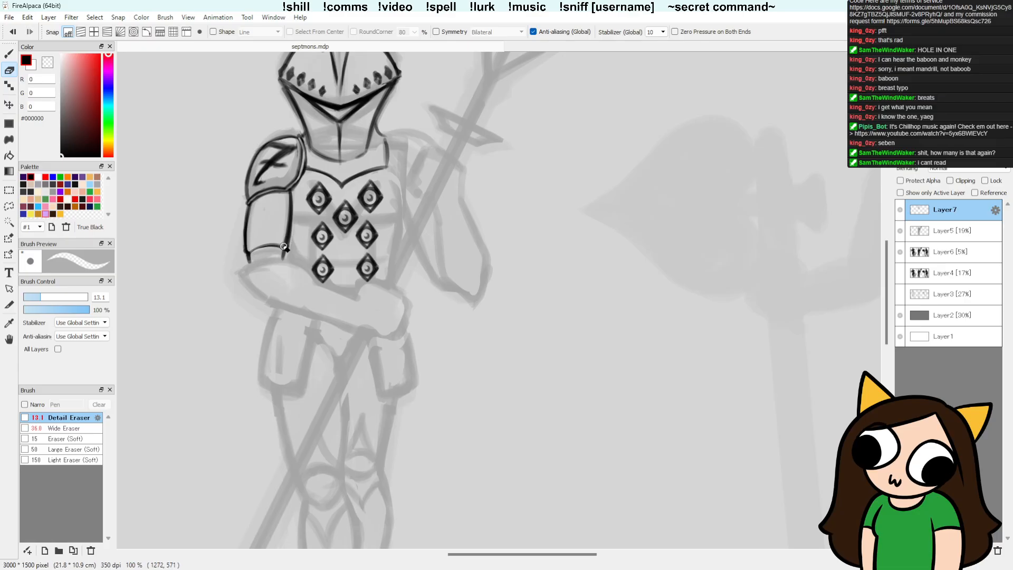
{"action": "left_click_drag", "start_coordinate": [286, 247], "coordinate": [287, 186]}
{"action": "mouse_move", "coordinate": [286, 244]}
{"action": "left_mouse_down"}
{"action": "mouse_move", "coordinate": [289, 196]}
{"action": "mouse_move", "coordinate": [284, 243]}
{"action": "mouse_move", "coordinate": [286, 197]}
{"action": "mouse_move", "coordinate": [284, 237]}
{"action": "left_mouse_up"}
{"action": "key", "text": "v"}
{"action": "key", "text": "b"}
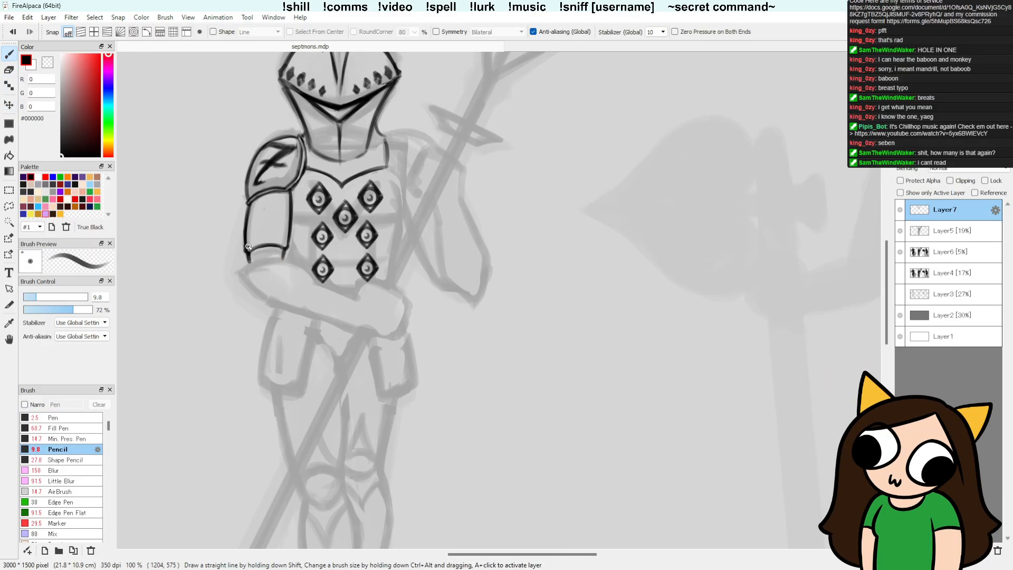
{"action": "left_click_drag", "start_coordinate": [405, 348], "coordinate": [380, 337]}
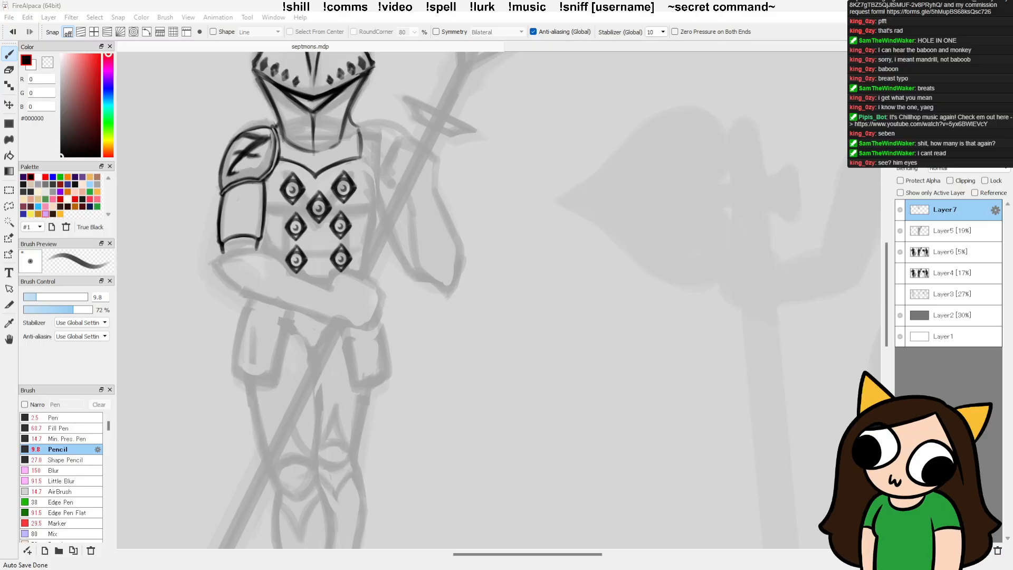
{"action": "mouse_move", "coordinate": [188, 193]}
{"action": "left_mouse_down"}
{"action": "mouse_move", "coordinate": [398, 232]}
{"action": "mouse_move", "coordinate": [187, 232]}
{"action": "left_mouse_up"}
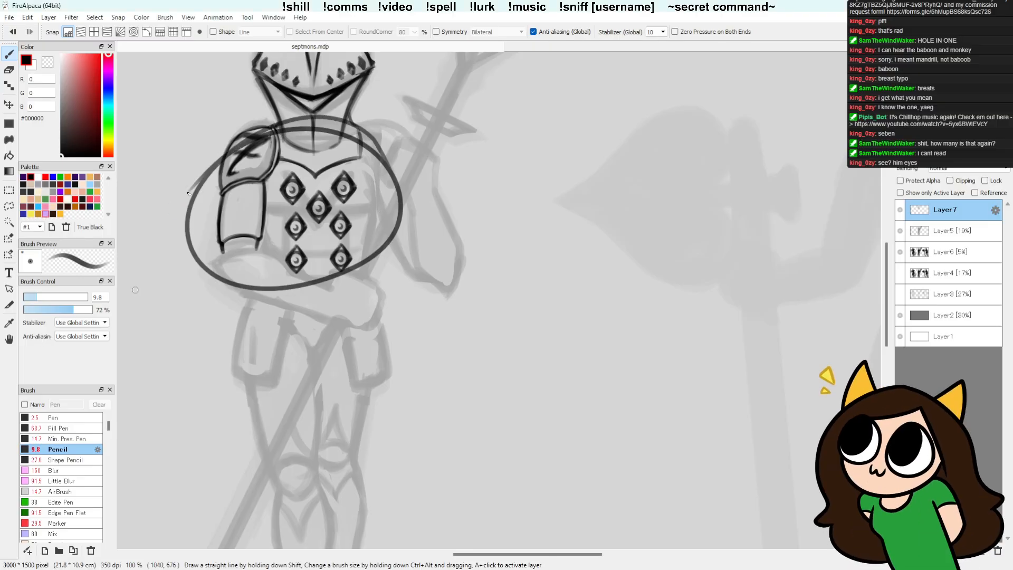
{"action": "key", "text": "ctrl+z"}
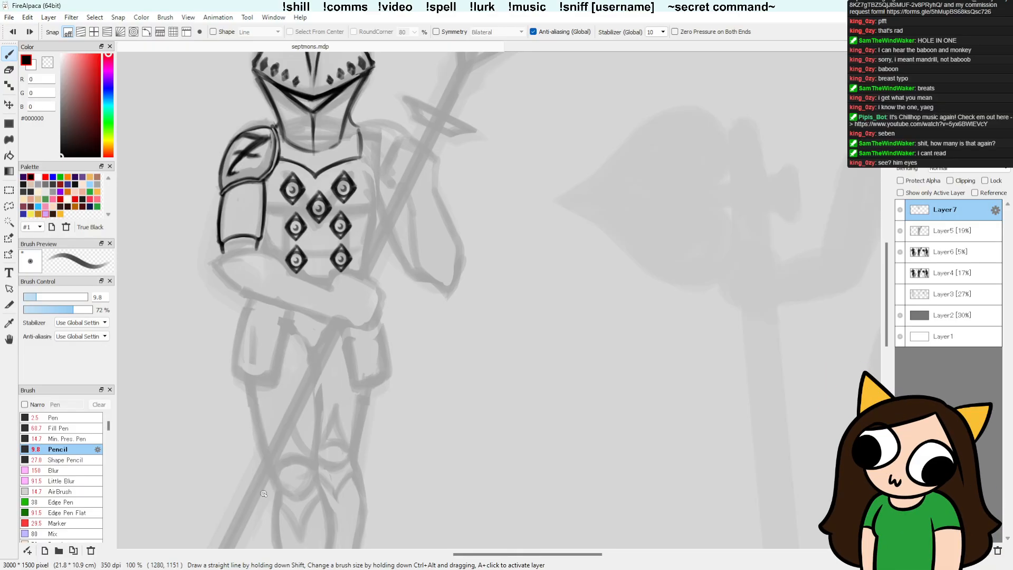
Step: Lasso the upper-arm plate, rotate it -3.7 degrees, shift it slightly towards the torso, apply the transform and deselect
{"action": "key", "text": "l"}
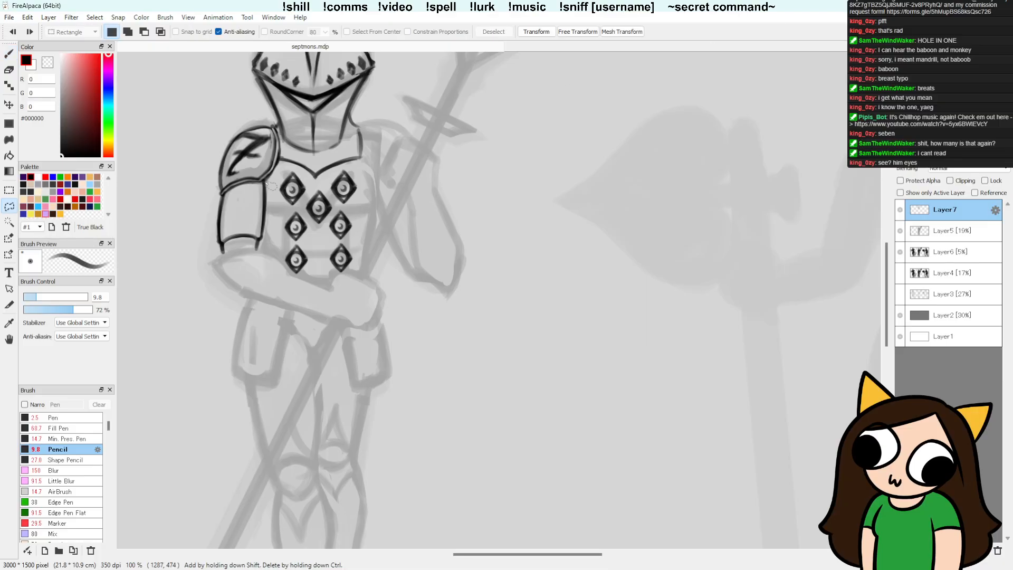
{"action": "mouse_move", "coordinate": [272, 177]}
{"action": "left_mouse_down"}
{"action": "mouse_move", "coordinate": [216, 203]}
{"action": "mouse_move", "coordinate": [277, 268]}
{"action": "mouse_move", "coordinate": [273, 176]}
{"action": "left_mouse_up"}
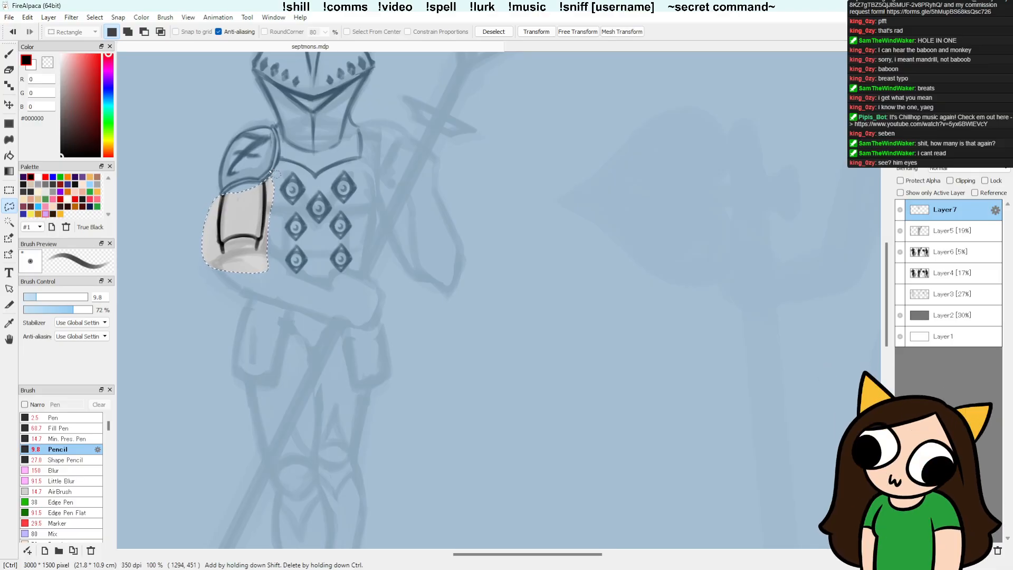
{"action": "key", "text": "ctrl+t"}
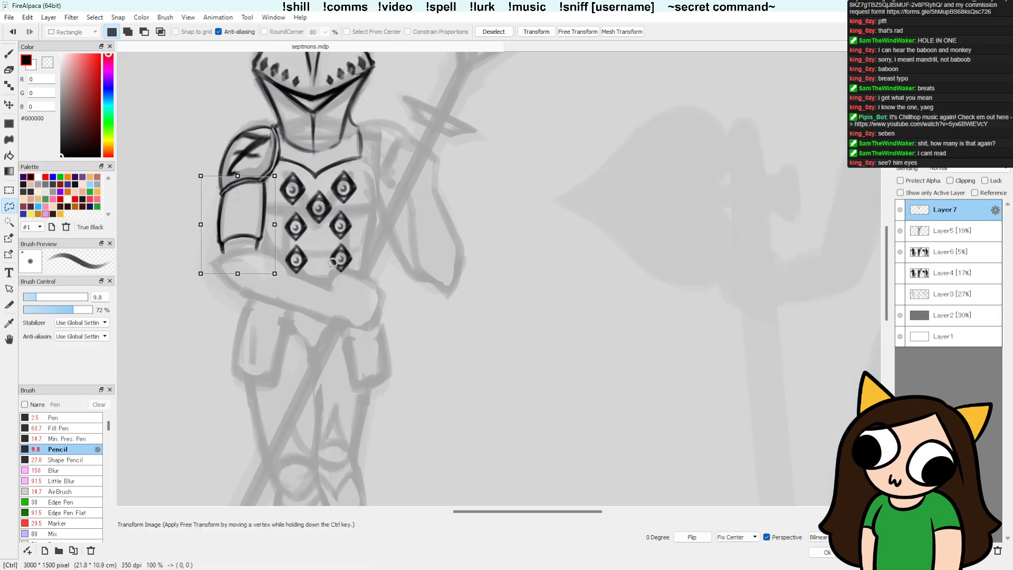
{"action": "left_click_drag", "start_coordinate": [309, 222], "coordinate": [307, 214]}
{"action": "mouse_move", "coordinate": [264, 246]}
{"action": "left_mouse_down"}
{"action": "mouse_move", "coordinate": [298, 259]}
{"action": "mouse_move", "coordinate": [268, 262]}
{"action": "left_mouse_up"}
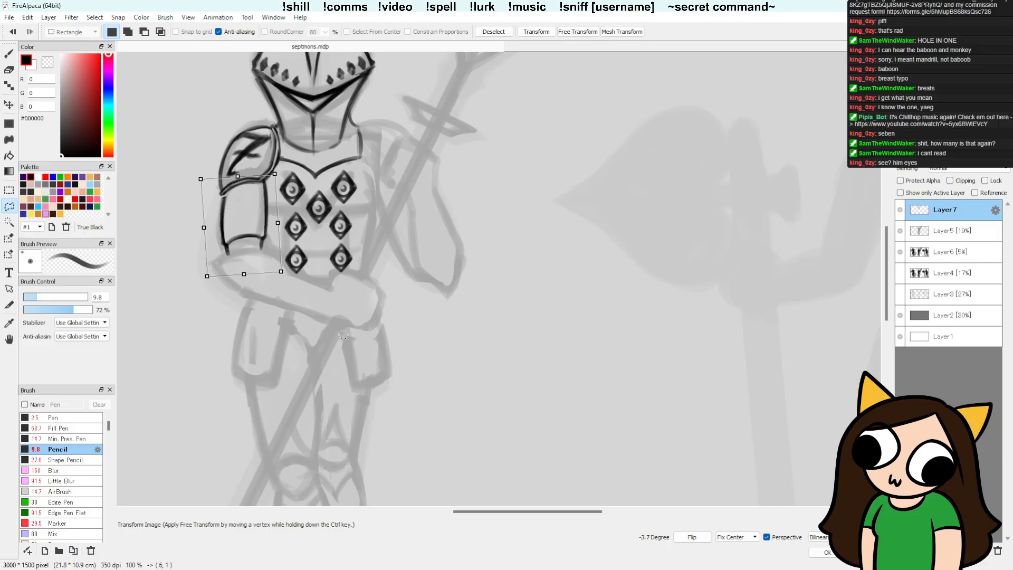
{"action": "left_click_drag", "start_coordinate": [333, 327], "coordinate": [341, 334]}
{"action": "key", "text": "Return"}
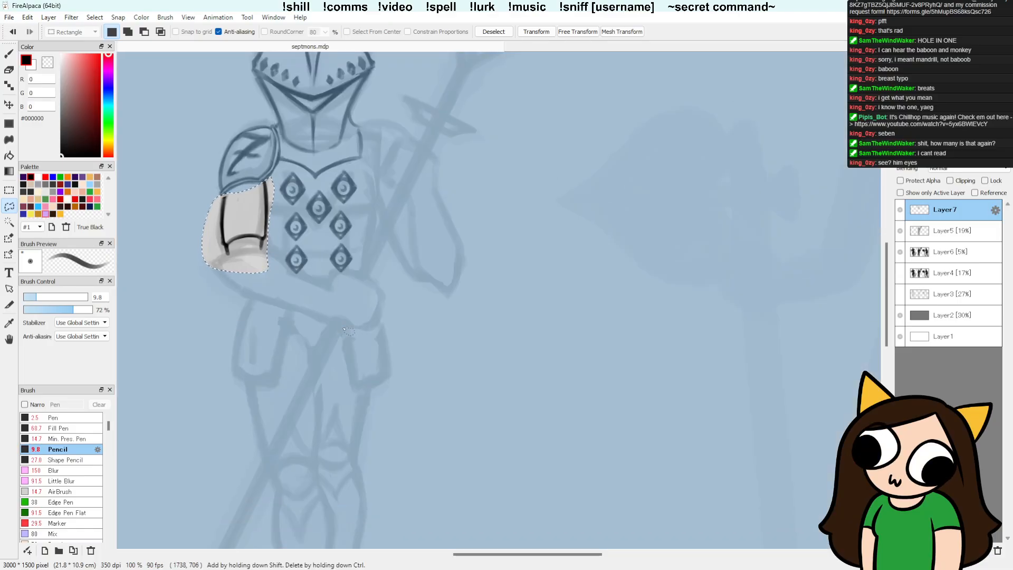
{"action": "key", "text": "ctrl+z"}
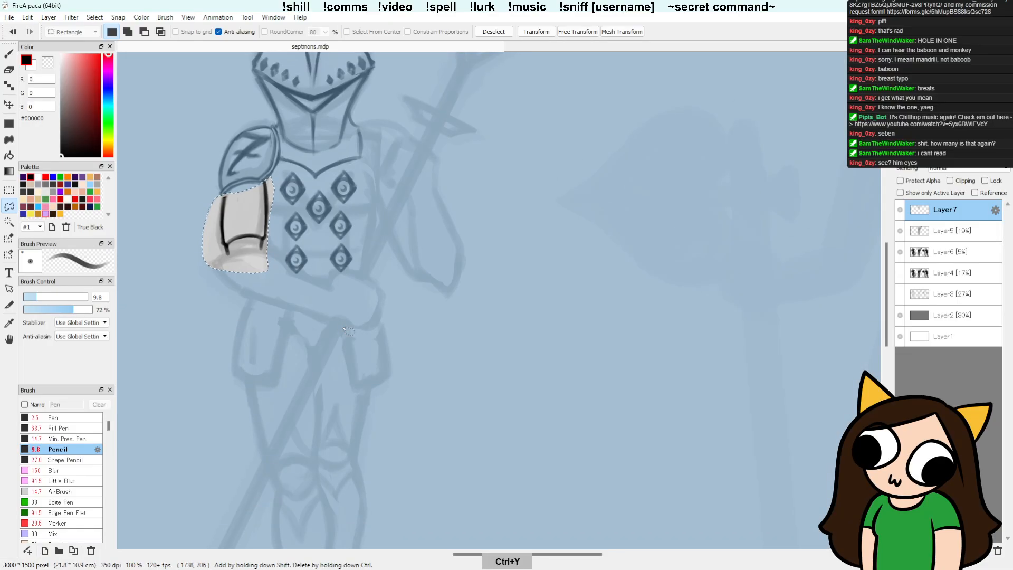
{"action": "key", "text": "ctrl+d"}
{"action": "key", "text": "b"}
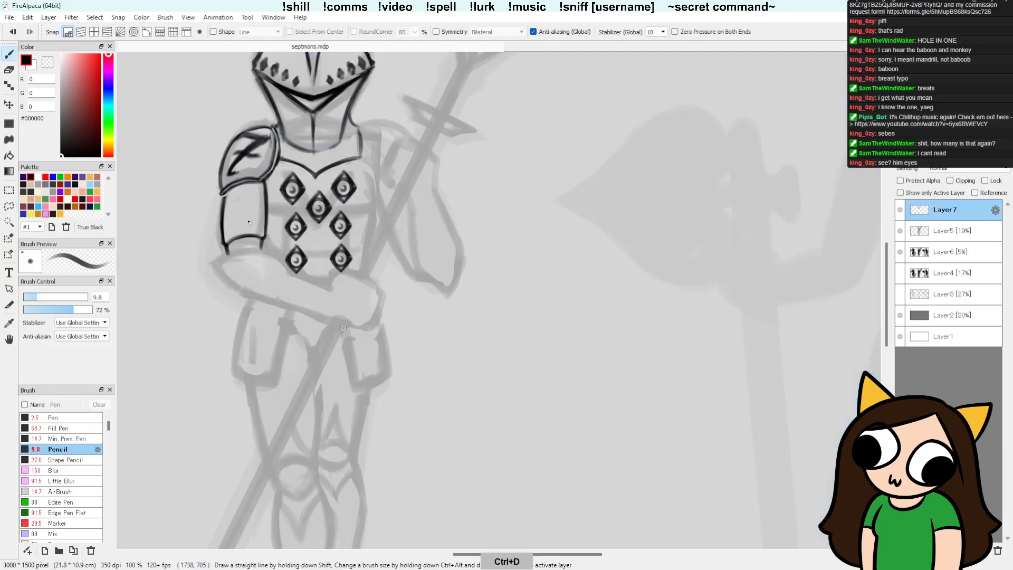
Step: Trim the upper-arm plate's lower edge with the Detail Eraser and redraw it as a curved Pencil line
{"action": "key", "text": "e"}
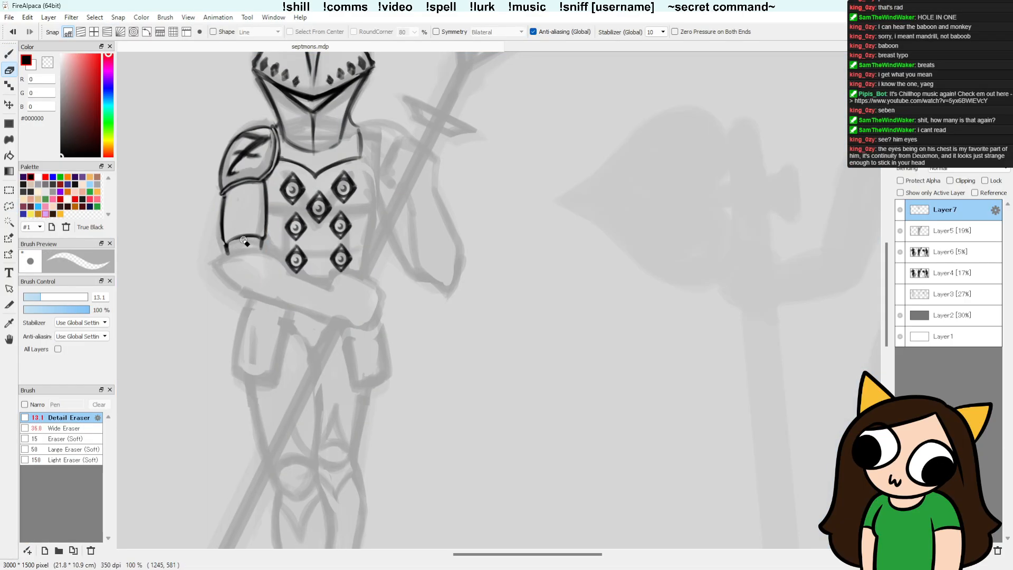
{"action": "key", "text": "b"}
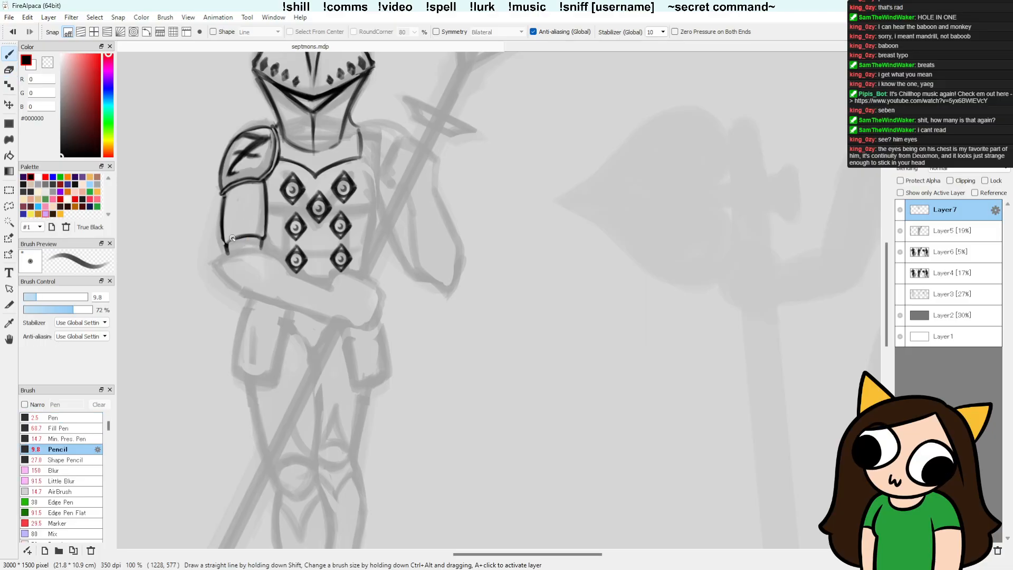
{"action": "left_click_drag", "start_coordinate": [228, 240], "coordinate": [262, 237]}
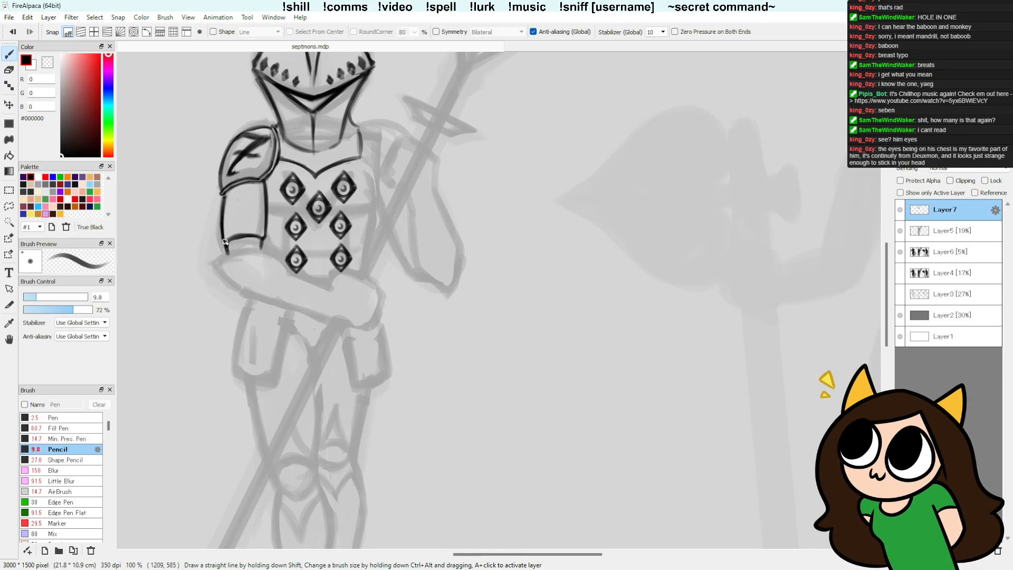
Step: Draw the short outer elbow line beneath the upper-arm plate with the Pencil and clean it up with the Detail Eraser
{"action": "left_click_drag", "start_coordinate": [221, 232], "coordinate": [226, 252]}
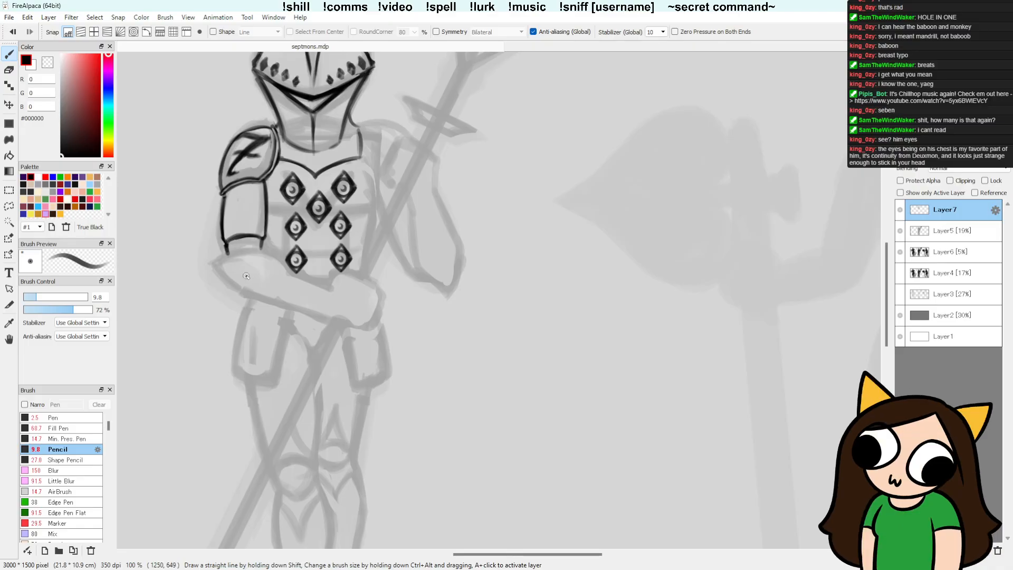
{"action": "key", "text": "e"}
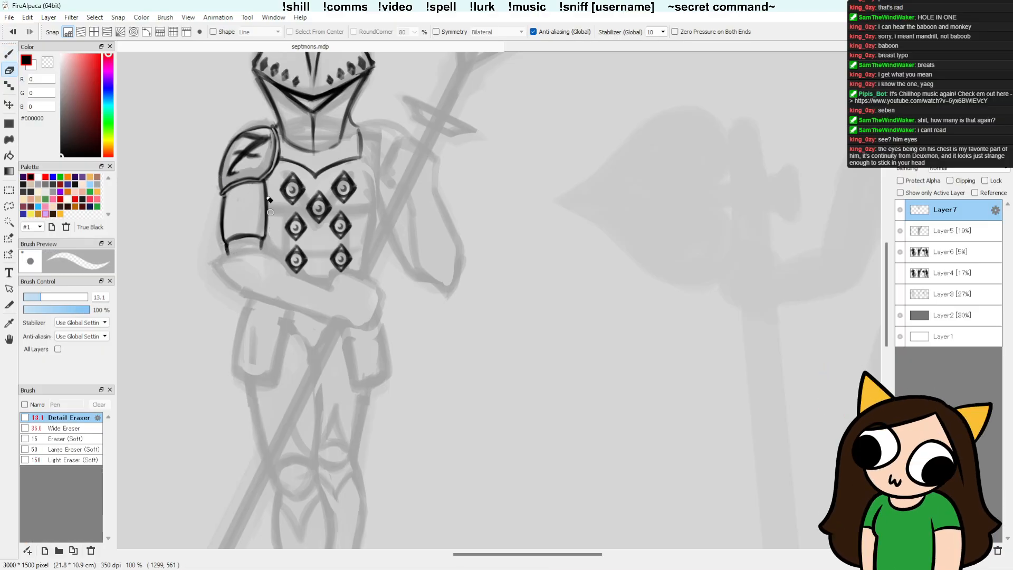
{"action": "key", "text": "b"}
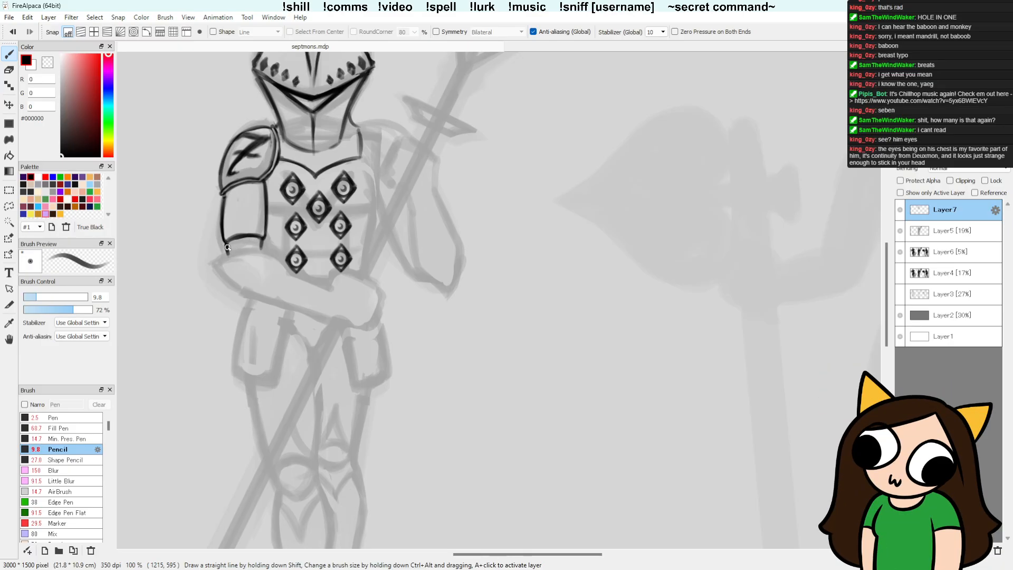
{"action": "key", "text": "e"}
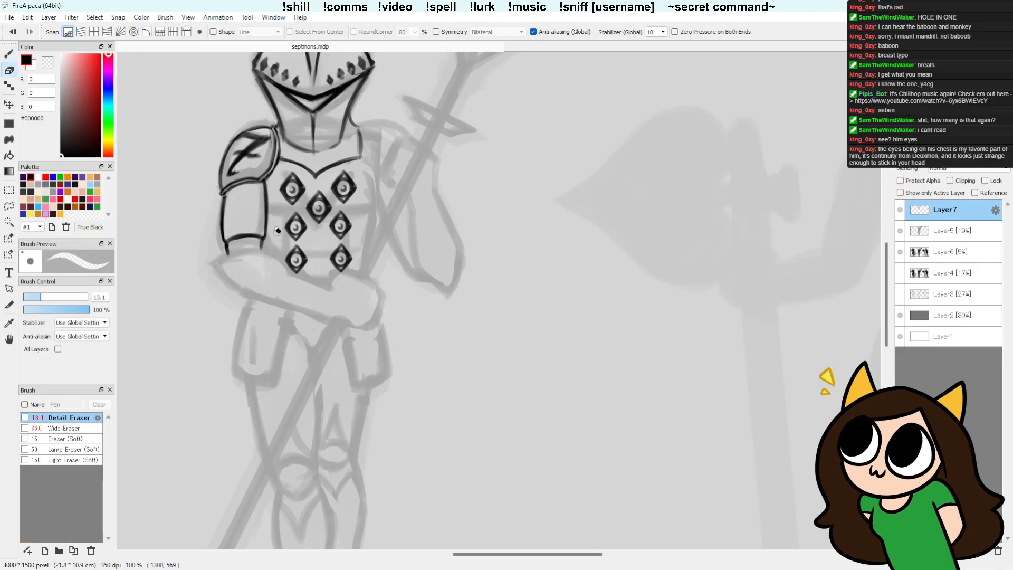
{"action": "key", "text": "b"}
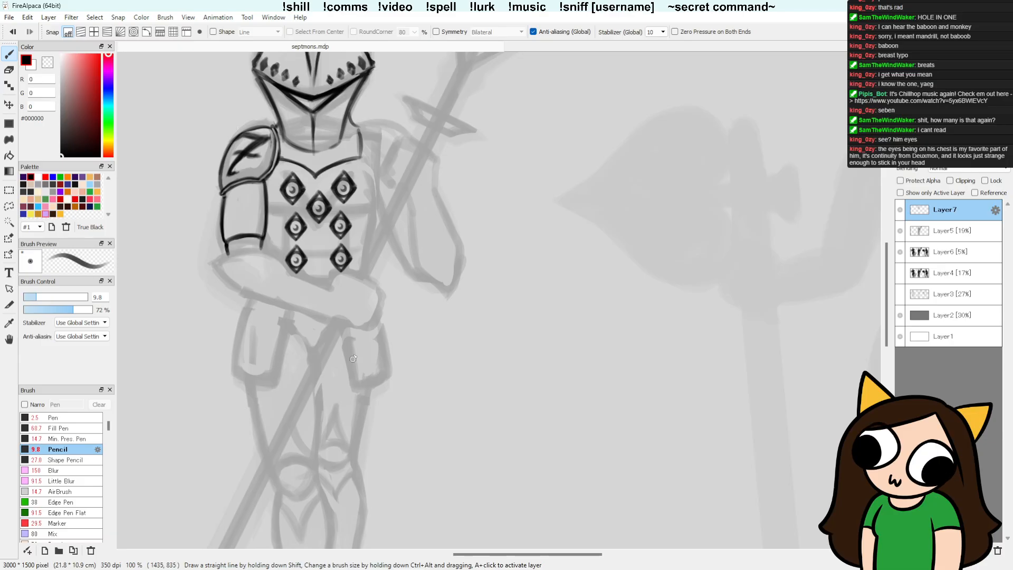
Step: Darken the short line beneath the chest diamonds and refine the upper-arm plate's inner edge with Pencil and Detail Eraser
{"action": "mouse_move", "coordinate": [351, 378]}
{"action": "left_mouse_down"}
{"action": "mouse_move", "coordinate": [329, 369]}
{"action": "mouse_move", "coordinate": [308, 335]}
{"action": "left_mouse_up"}
{"action": "mouse_move", "coordinate": [248, 252]}
{"action": "left_mouse_down"}
{"action": "mouse_move", "coordinate": [281, 265]}
{"action": "mouse_move", "coordinate": [261, 256]}
{"action": "left_mouse_up"}
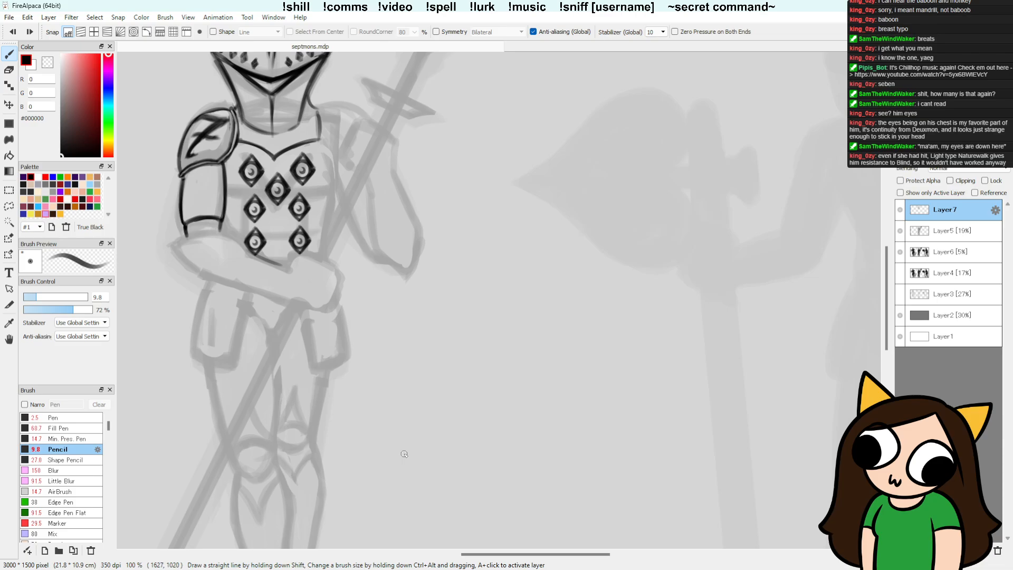
{"action": "left_click_drag", "start_coordinate": [225, 164], "coordinate": [223, 207]}
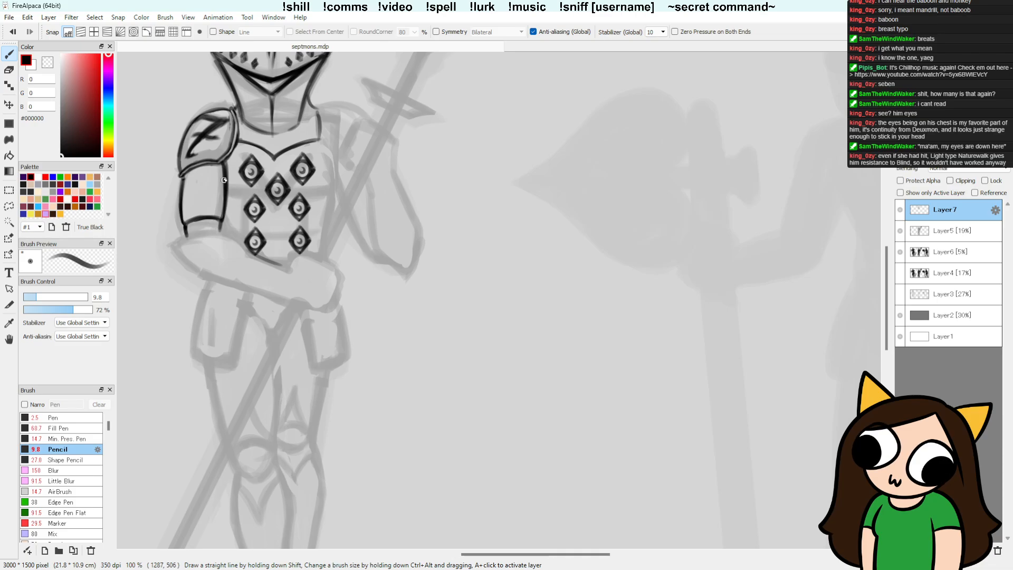
{"action": "key", "text": "e"}
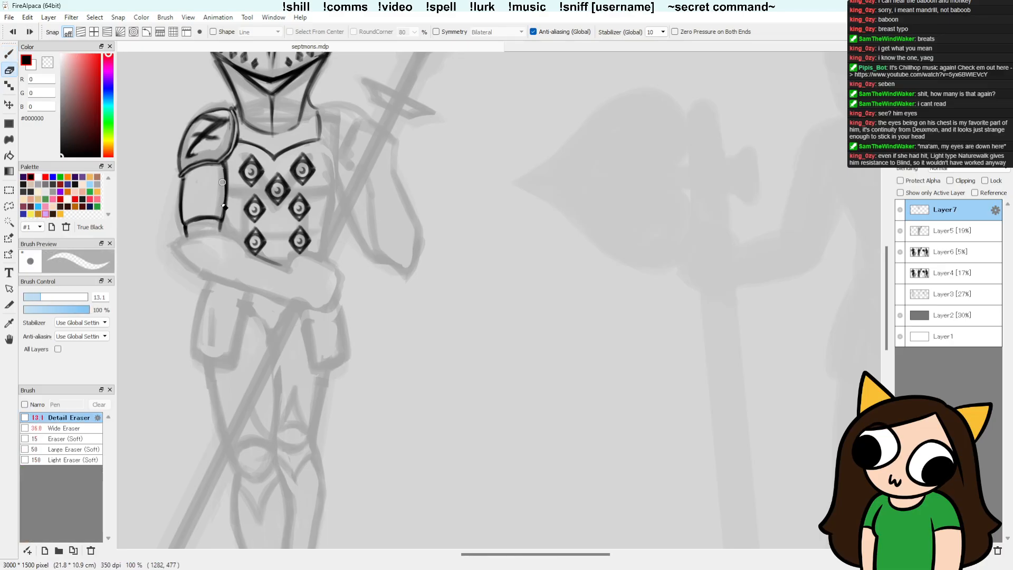
{"action": "left_click_drag", "start_coordinate": [221, 221], "coordinate": [221, 227]}
{"action": "key", "text": "b"}
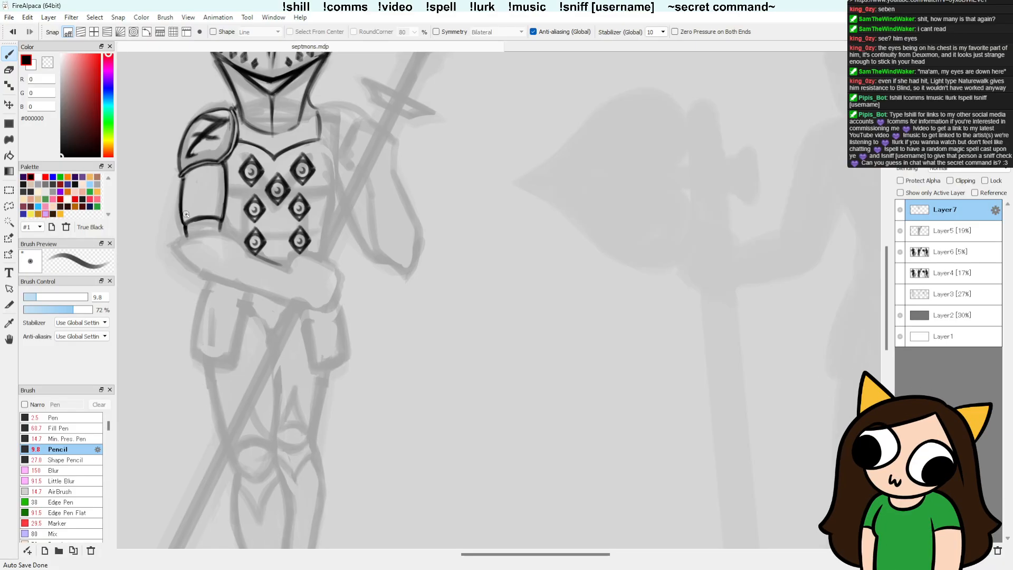
Step: On Layer5, erase the rounded outline of the rough hand gripping the spear and rework its outer edge with the Pencil
{"action": "scroll", "coordinate": [469, 295], "scroll_direction": "down", "scroll_amount": 3}
{"action": "scroll", "coordinate": [454, 300], "scroll_direction": "up", "scroll_amount": 3}
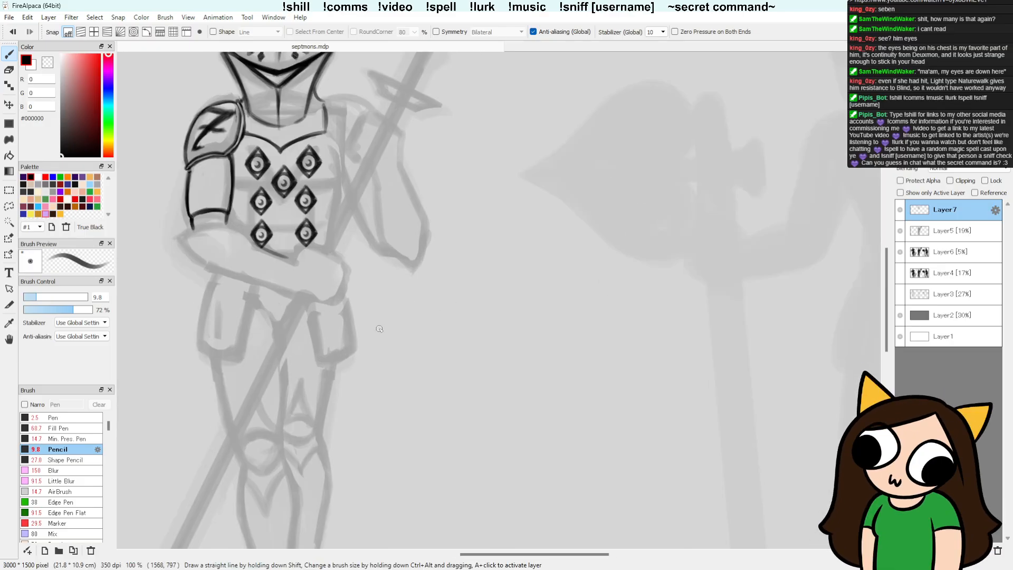
{"action": "scroll", "coordinate": [379, 329], "scroll_direction": "down", "scroll_amount": 2}
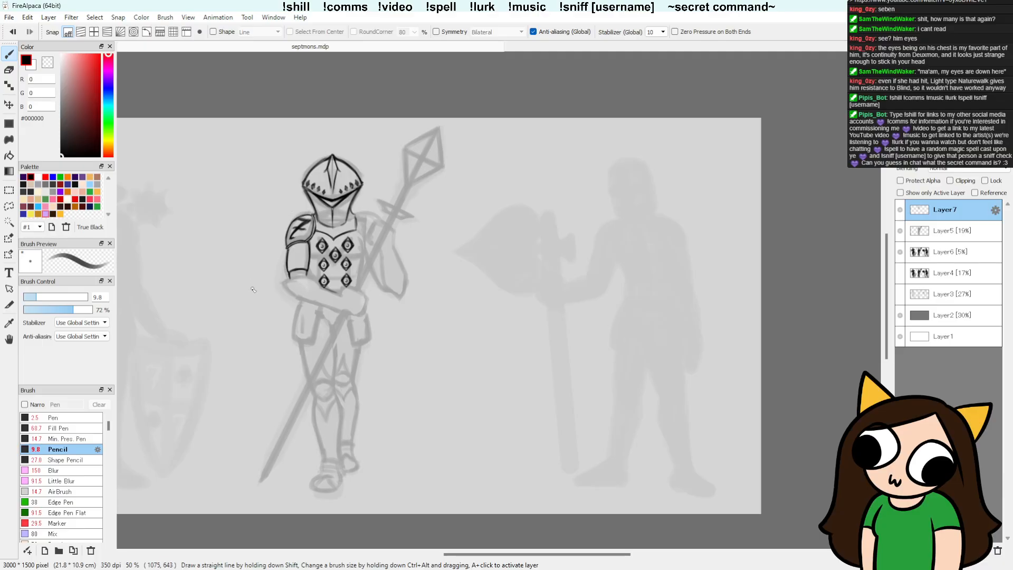
{"action": "scroll", "coordinate": [253, 289], "scroll_direction": "up", "scroll_amount": 2}
{"action": "left_click_drag", "start_coordinate": [593, 312], "coordinate": [496, 328]}
{"action": "left_click", "coordinate": [927, 236]}
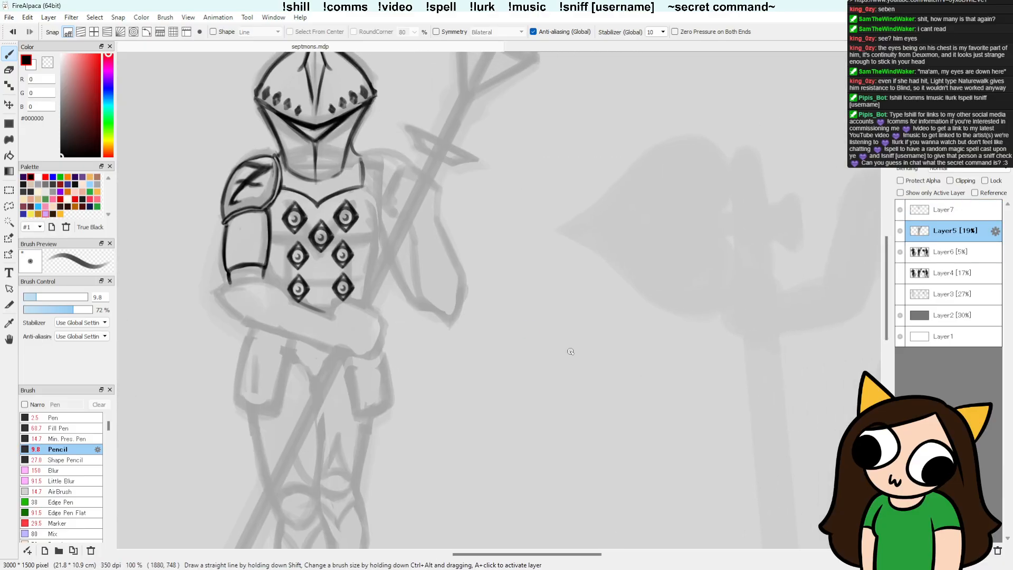
{"action": "key", "text": "e"}
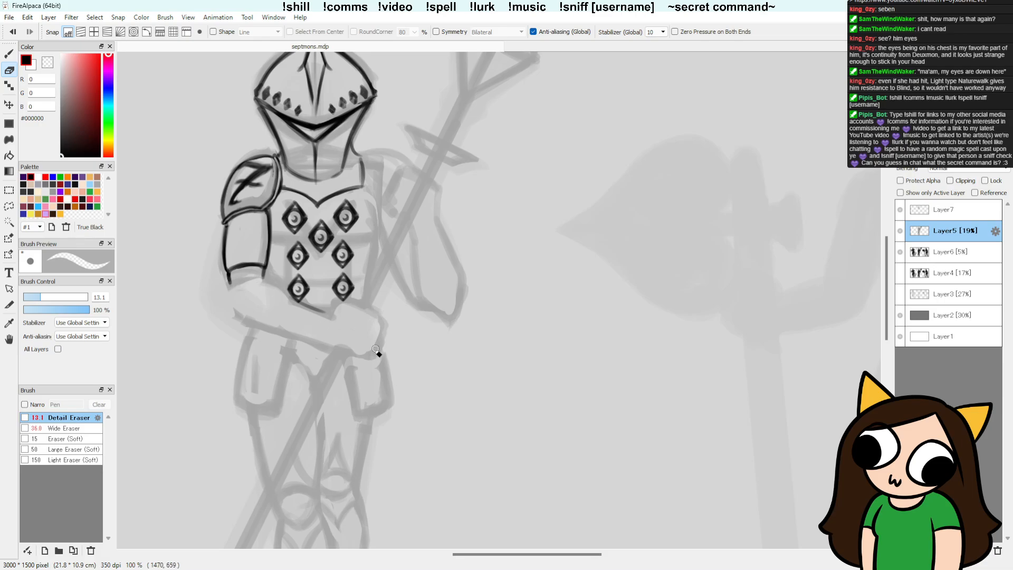
{"action": "key", "text": "b"}
{"action": "mouse_move", "coordinate": [377, 321]}
{"action": "left_mouse_down"}
{"action": "mouse_move", "coordinate": [371, 366]}
{"action": "mouse_move", "coordinate": [375, 357]}
{"action": "left_mouse_up"}
{"action": "key", "text": "e"}
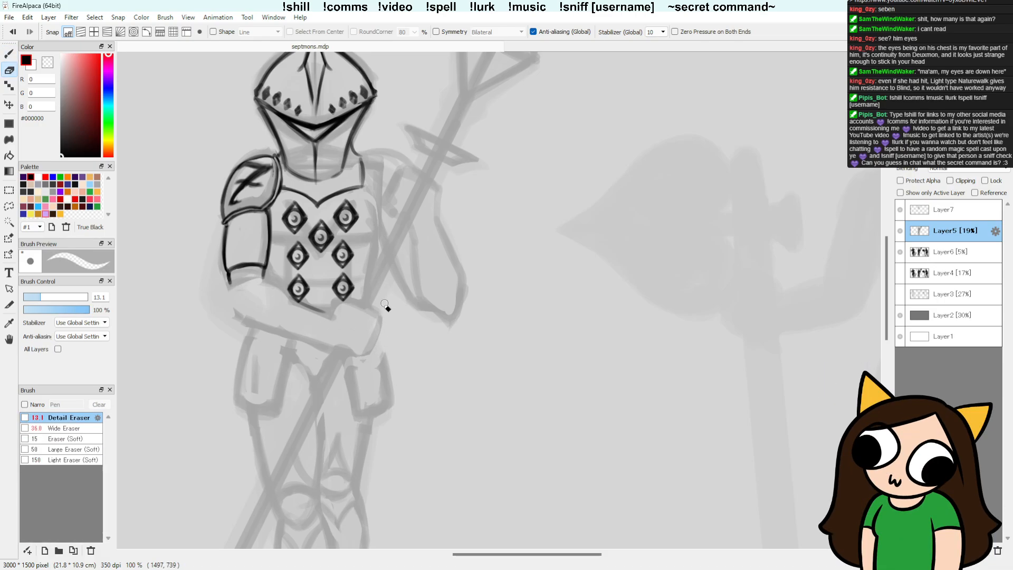
{"action": "left_click_drag", "start_coordinate": [383, 315], "coordinate": [362, 357]}
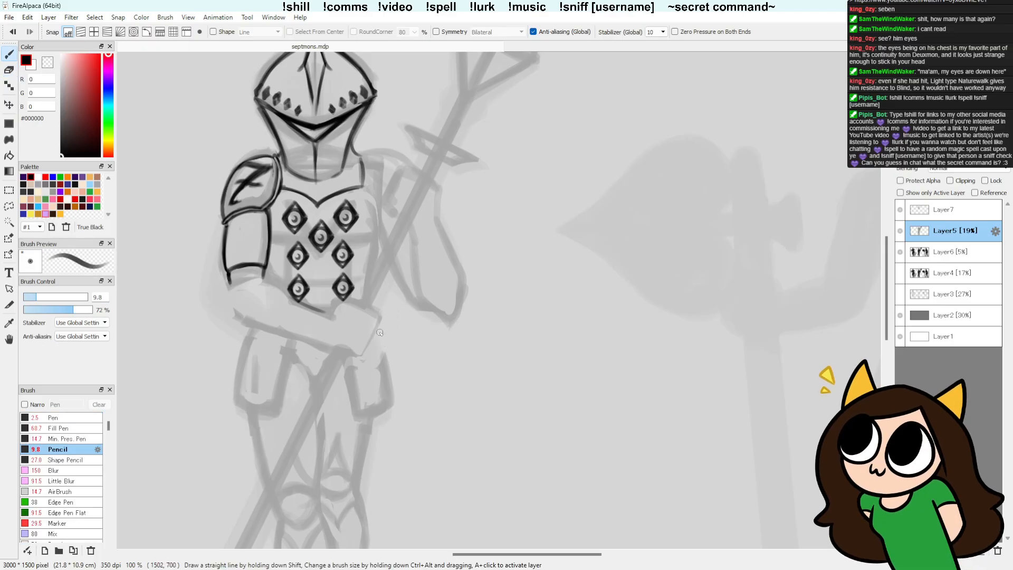
Step: Redraw the rough hand's outer edge as an angled line and sketch the forearm's upper line at the elbow
{"action": "key", "text": "b"}
{"action": "left_click_drag", "start_coordinate": [358, 354], "coordinate": [379, 325]}
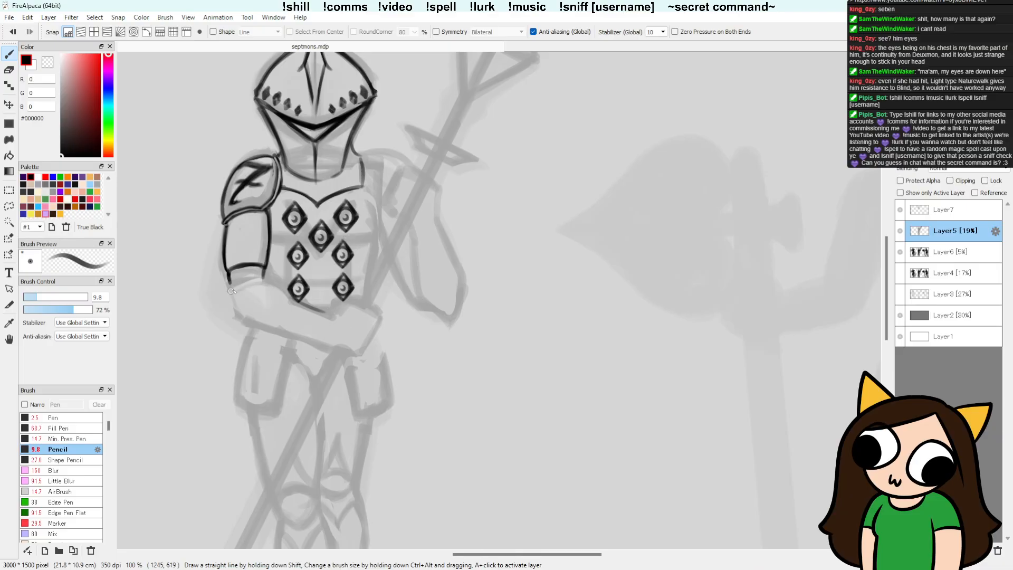
{"action": "left_click_drag", "start_coordinate": [228, 291], "coordinate": [278, 281]}
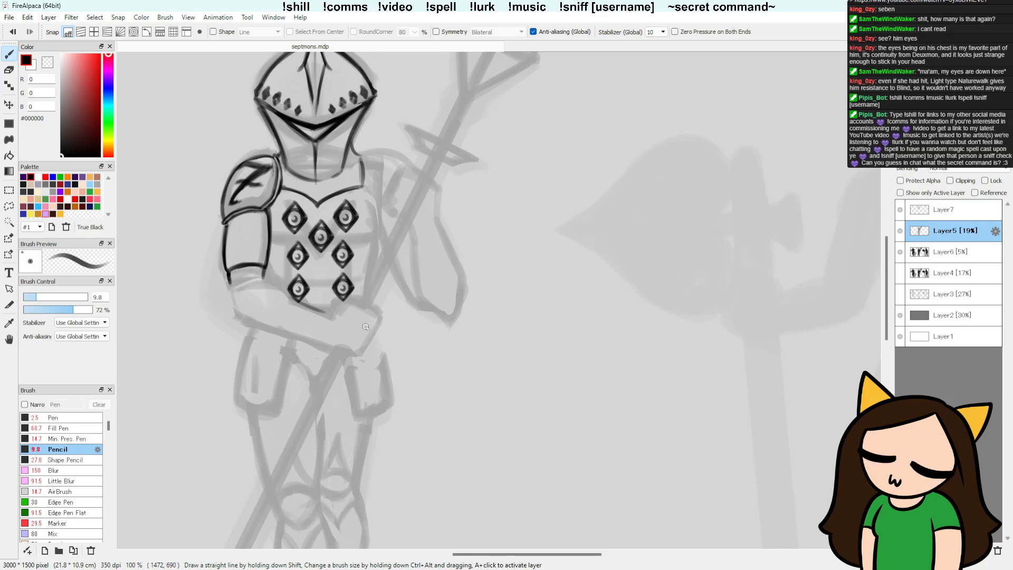
Step: On Layer7, draw a narrow four-sided cuff band across the wrist of the folded arm with the Pencil
{"action": "left_click", "coordinate": [944, 213]}
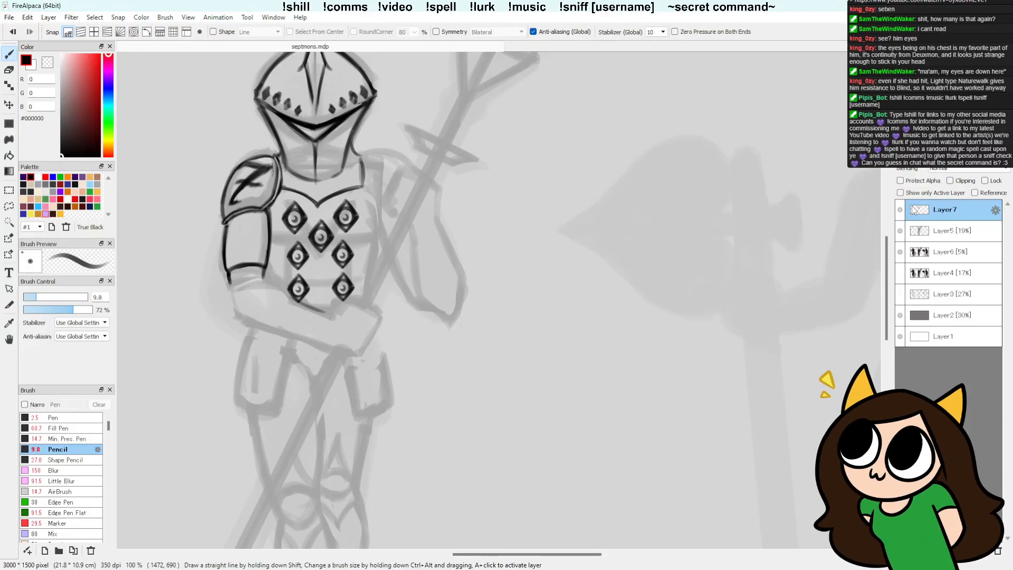
{"action": "left_click_drag", "start_coordinate": [298, 303], "coordinate": [325, 312]}
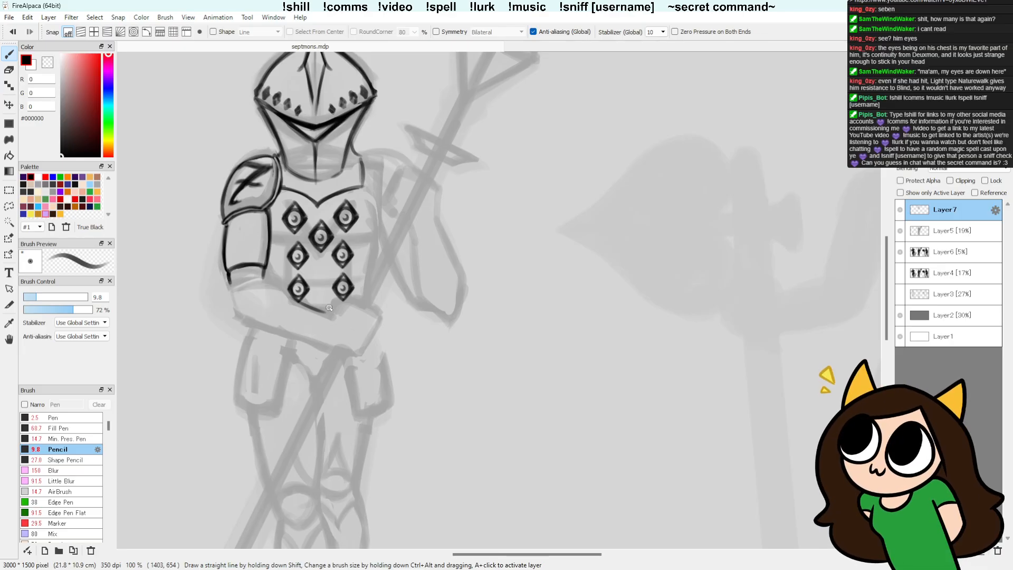
{"action": "mouse_move", "coordinate": [323, 320]}
{"action": "left_mouse_down"}
{"action": "mouse_move", "coordinate": [316, 347]}
{"action": "mouse_move", "coordinate": [312, 310]}
{"action": "mouse_move", "coordinate": [304, 321]}
{"action": "mouse_move", "coordinate": [302, 338]}
{"action": "mouse_move", "coordinate": [316, 344]}
{"action": "left_mouse_up"}
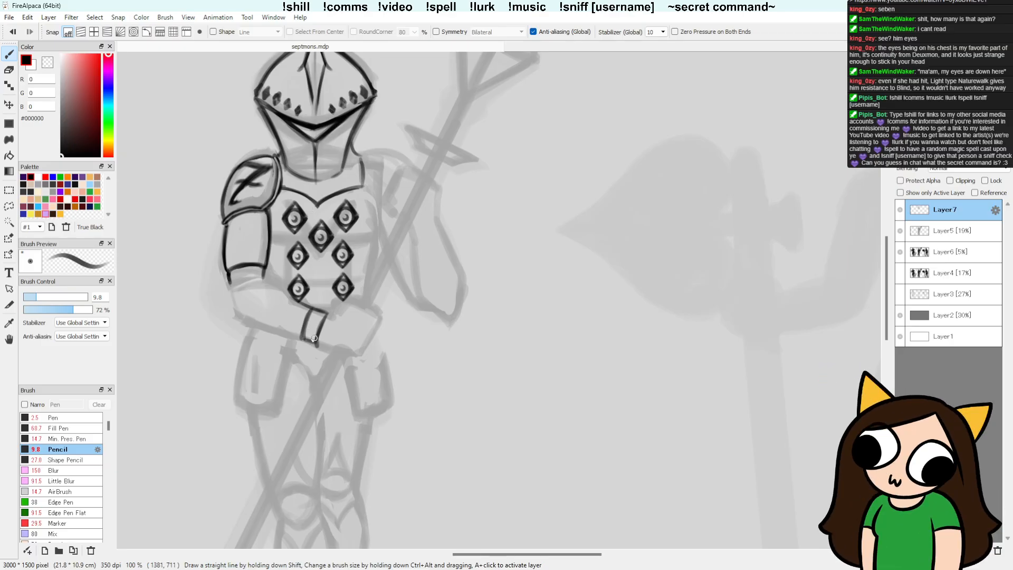
{"action": "left_click_drag", "start_coordinate": [300, 340], "coordinate": [316, 345]}
{"action": "left_click_drag", "start_coordinate": [313, 308], "coordinate": [327, 314]}
Step: Undo the first forearm top stroke and redraw it as one dark curve from the elbow to the wrist cuff
{"action": "mouse_move", "coordinate": [264, 285]}
{"action": "left_mouse_down"}
{"action": "mouse_move", "coordinate": [232, 290]}
{"action": "mouse_move", "coordinate": [295, 302]}
{"action": "left_mouse_up"}
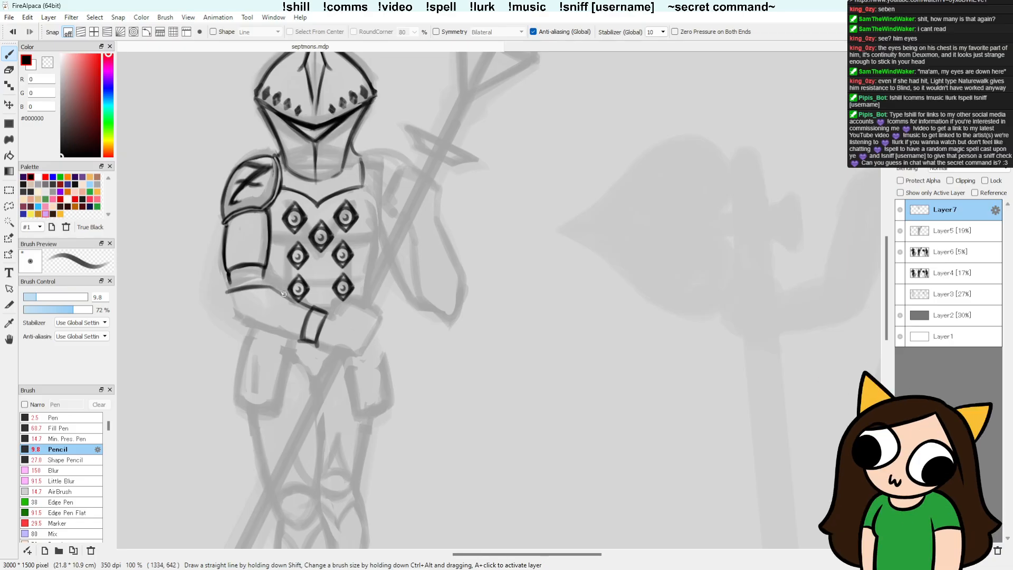
{"action": "key", "text": "ctrl+z"}
{"action": "mouse_move", "coordinate": [232, 290]}
{"action": "left_mouse_down"}
{"action": "mouse_move", "coordinate": [278, 288]}
{"action": "mouse_move", "coordinate": [312, 307]}
{"action": "mouse_move", "coordinate": [296, 299]}
{"action": "left_mouse_up"}
{"action": "left_click_drag", "start_coordinate": [228, 292], "coordinate": [257, 285]}
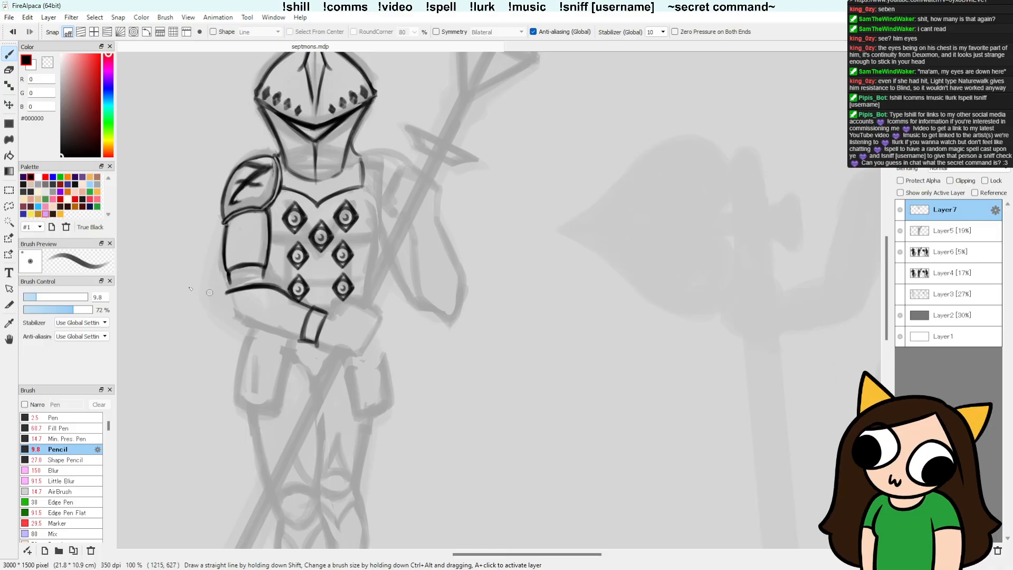
Step: Draw the forearm plate's lower edge from a pointed elbow to the wrist cuff and tidy the elbow tip
{"action": "mouse_move", "coordinate": [240, 291]}
{"action": "left_mouse_down"}
{"action": "mouse_move", "coordinate": [241, 317]}
{"action": "mouse_move", "coordinate": [219, 300]}
{"action": "mouse_move", "coordinate": [299, 339]}
{"action": "left_mouse_up"}
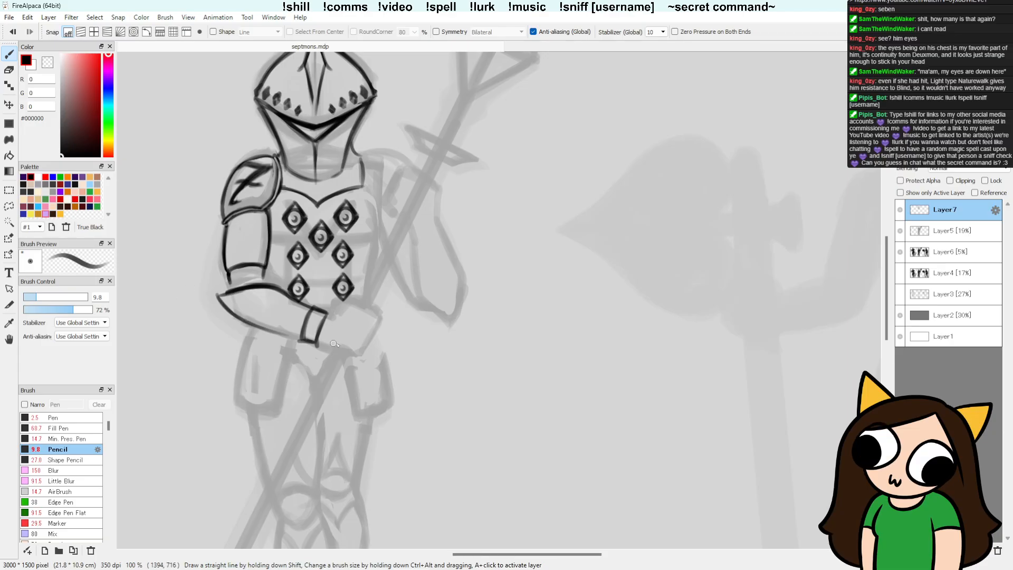
{"action": "left_click_drag", "start_coordinate": [271, 332], "coordinate": [304, 337]}
{"action": "left_click_drag", "start_coordinate": [218, 297], "coordinate": [221, 304]}
{"action": "key", "text": "e"}
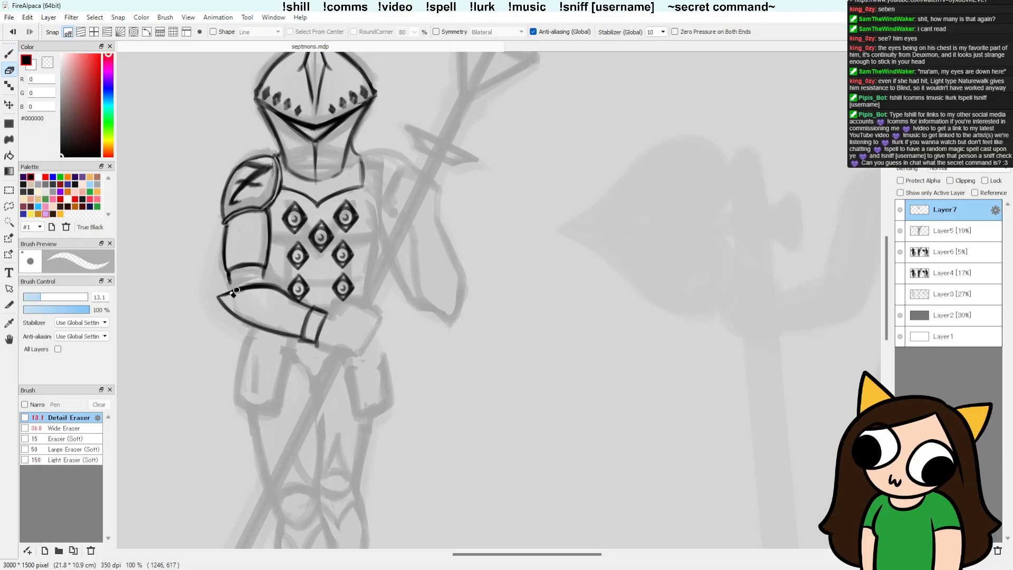
{"action": "key", "text": "b"}
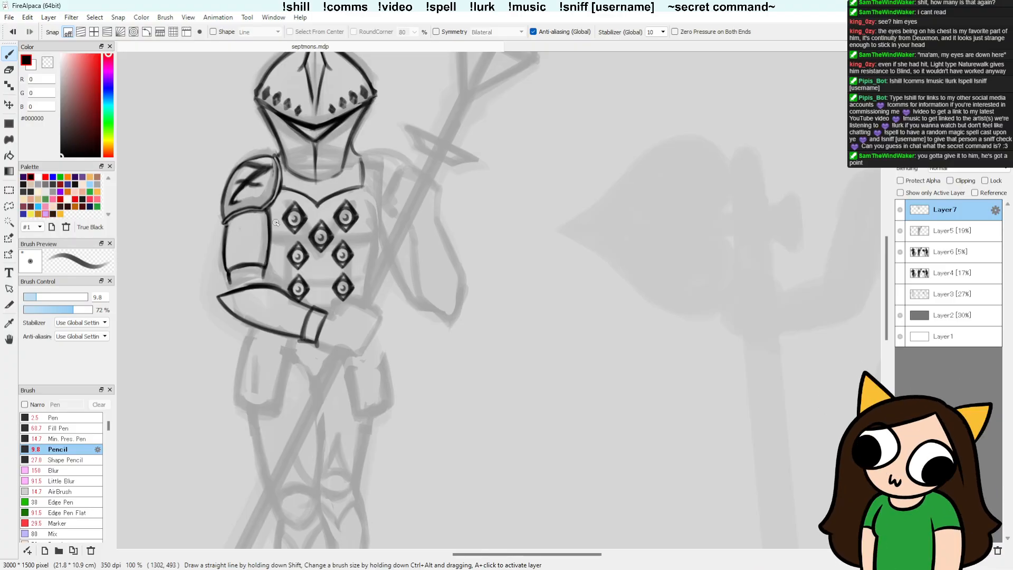
Step: Erase along the forearm plate's upper edge near the elbow, try retracing it with the Pencil, and undo that stroke
{"action": "left_click_drag", "start_coordinate": [471, 295], "coordinate": [497, 365]}
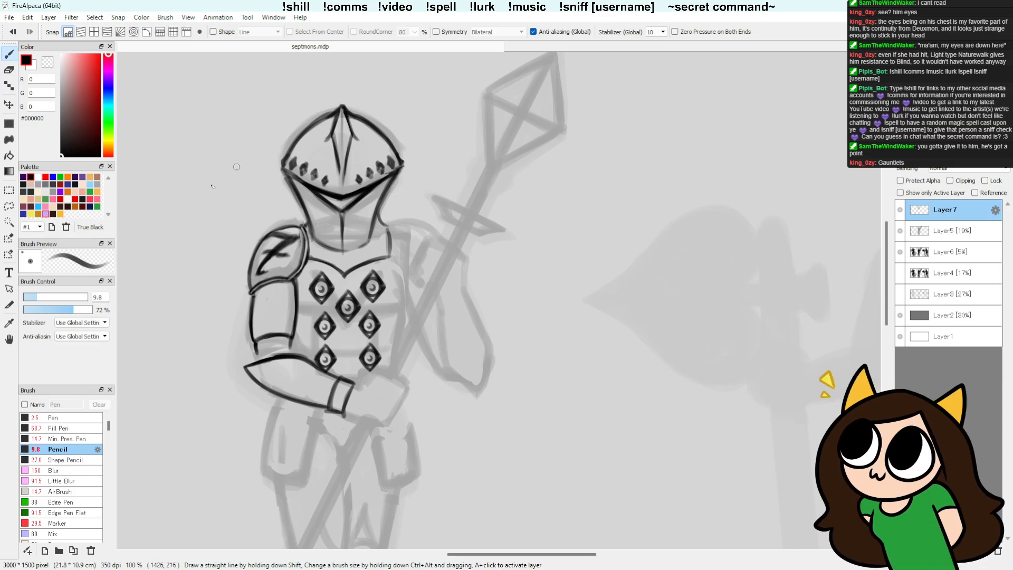
{"action": "left_click_drag", "start_coordinate": [479, 350], "coordinate": [426, 308]}
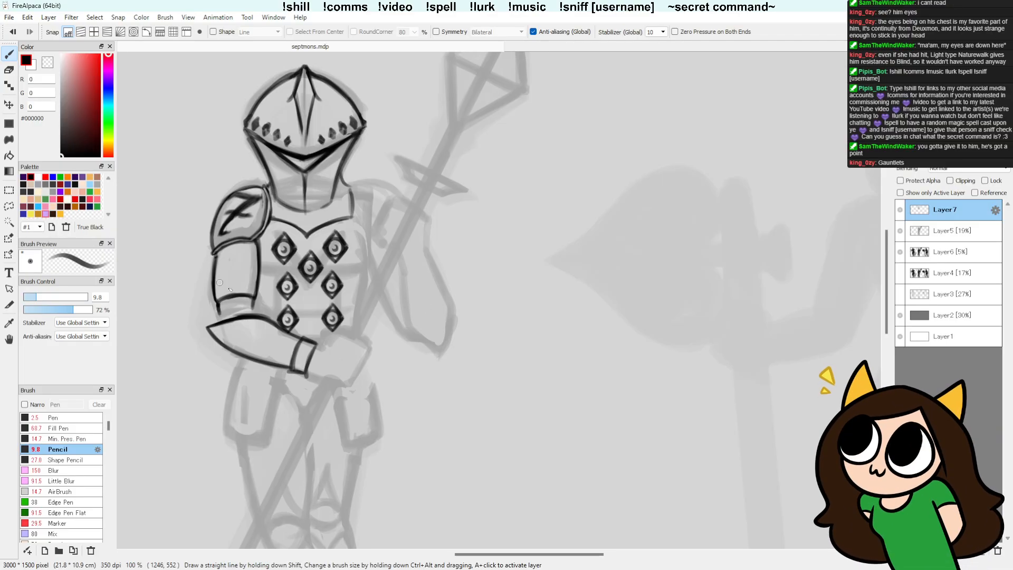
{"action": "key", "text": "e"}
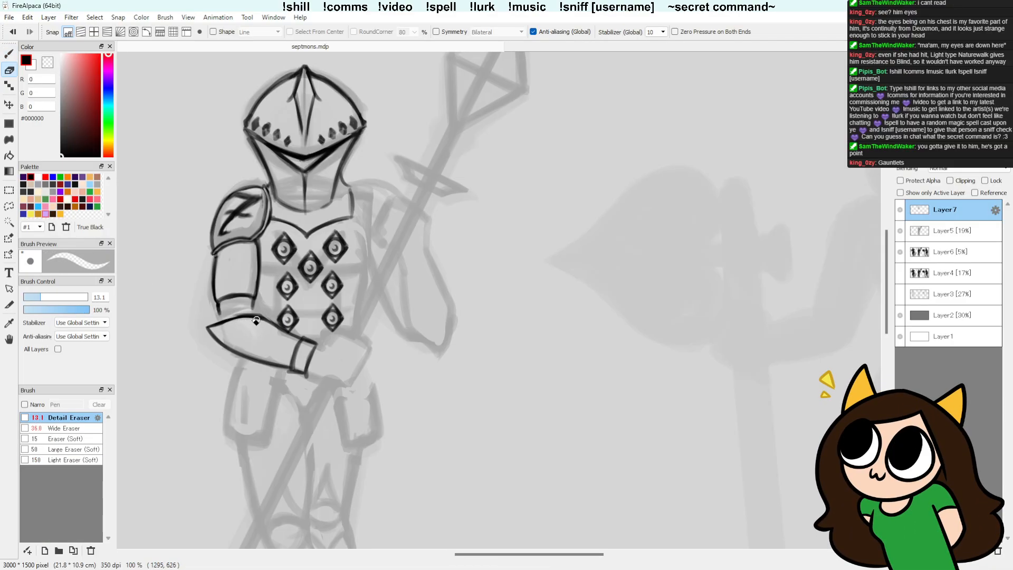
{"action": "key", "text": "b"}
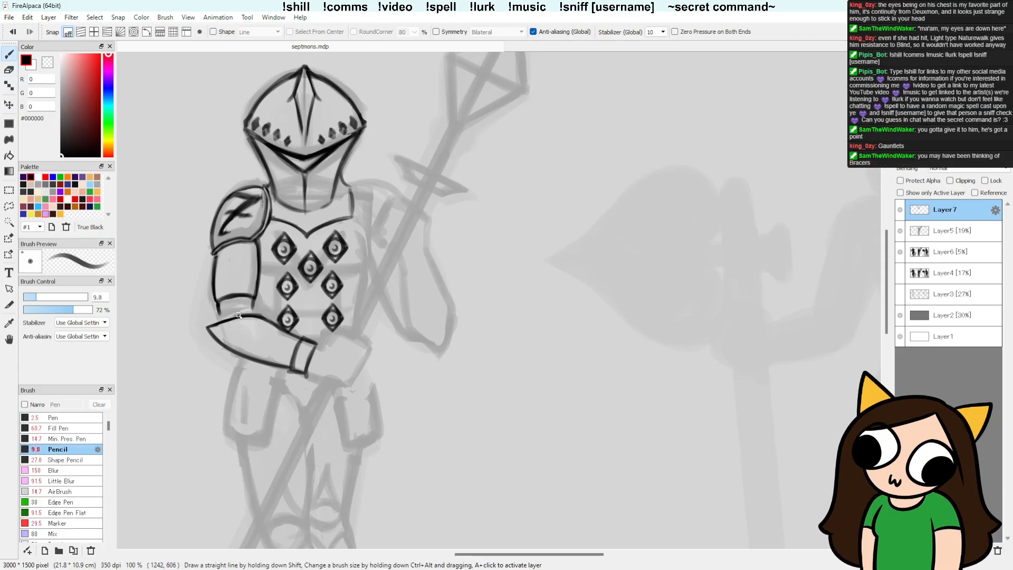
{"action": "left_click_drag", "start_coordinate": [208, 328], "coordinate": [267, 321]}
{"action": "key", "text": "ctrl+z"}
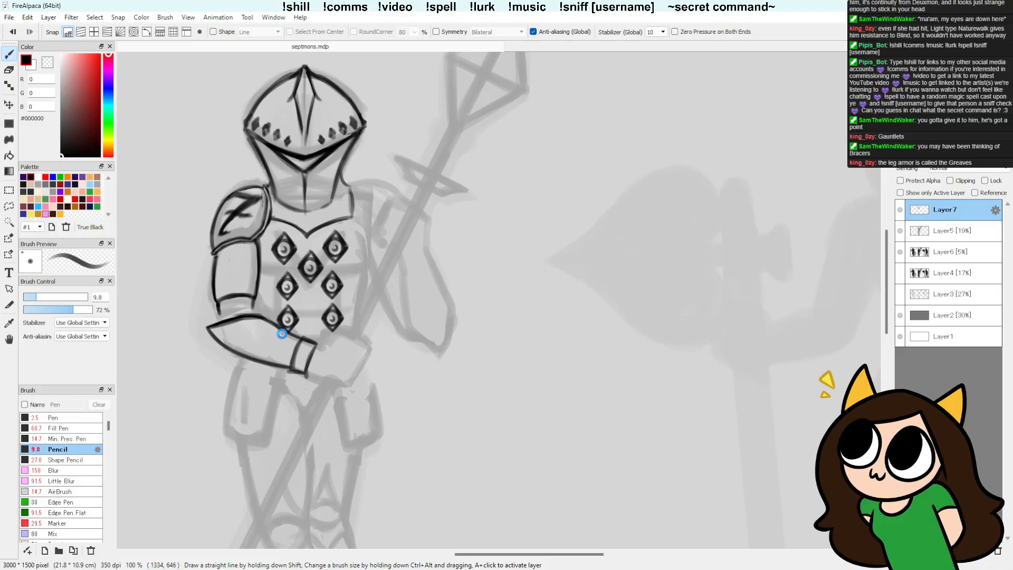
Step: Retrace the forearm plate's upper edge towards the wrist cuff and trim the line with the Detail Eraser
{"action": "key", "text": "e"}
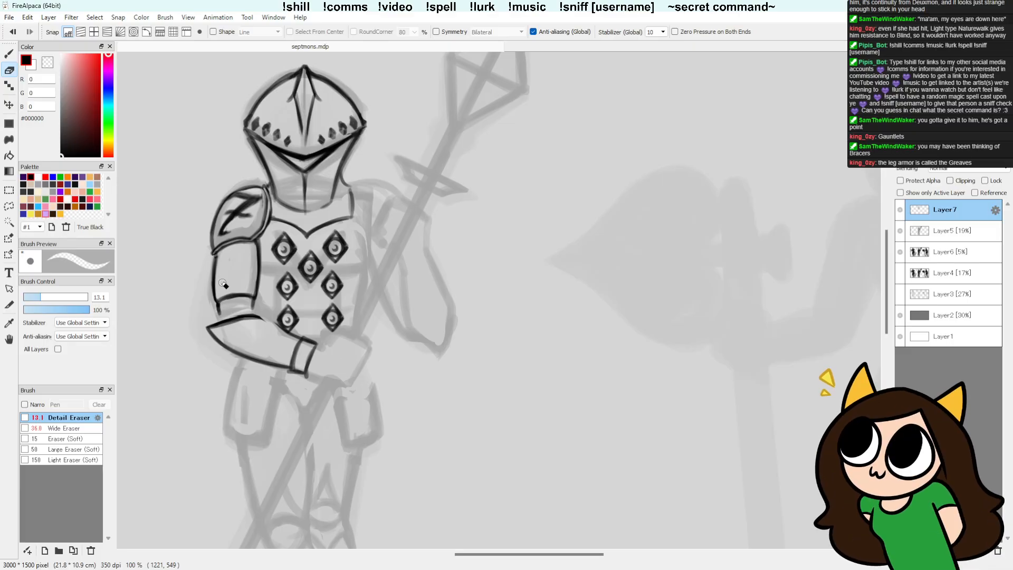
{"action": "key", "text": "b"}
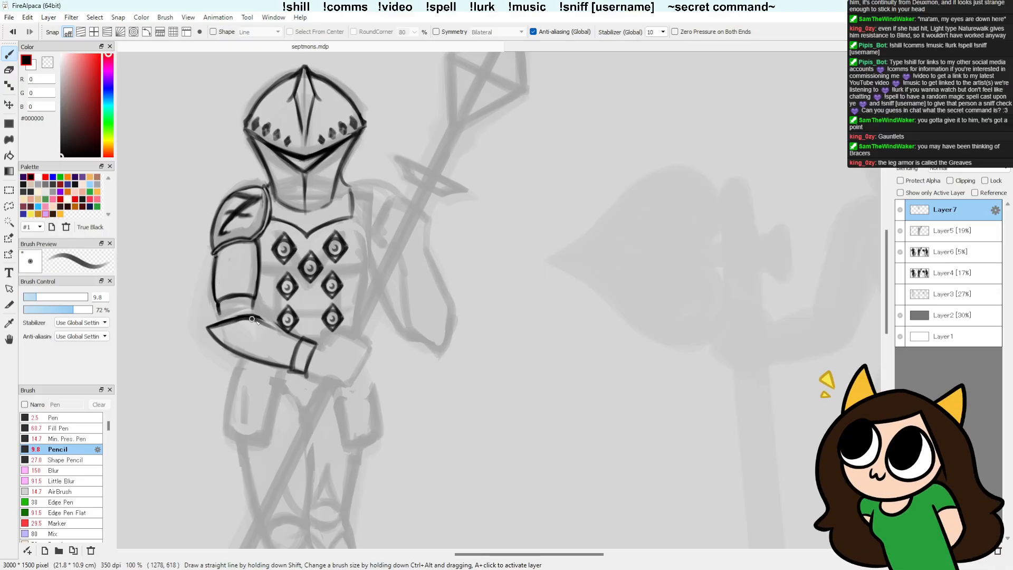
{"action": "left_click_drag", "start_coordinate": [251, 317], "coordinate": [297, 336]}
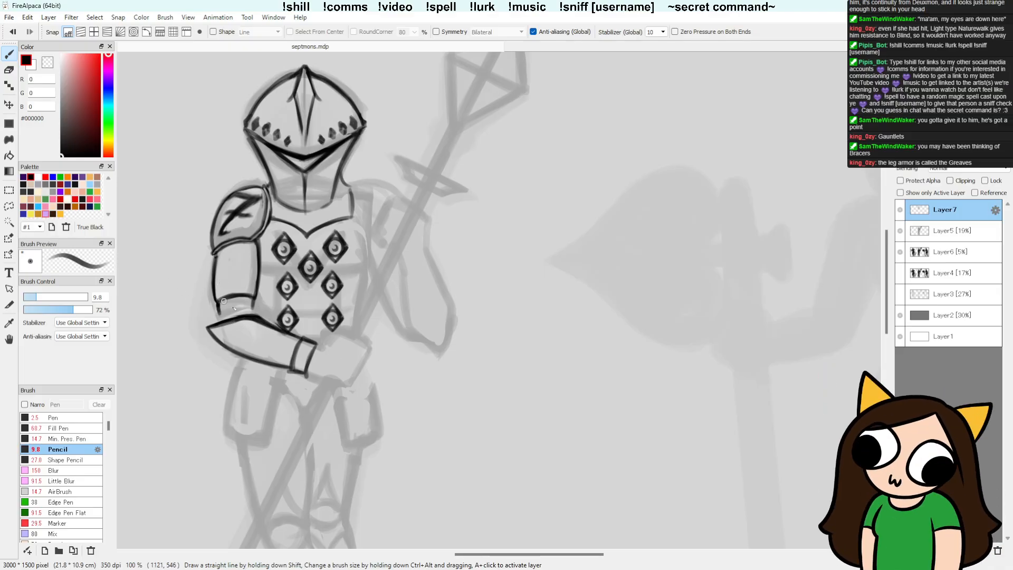
{"action": "key", "text": "w"}
{"action": "key", "text": "e"}
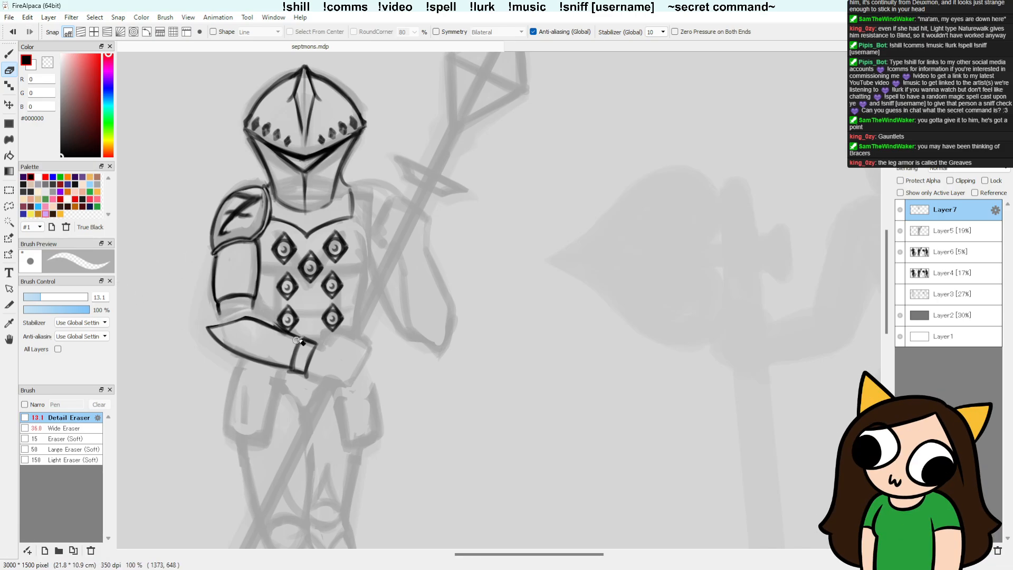
{"action": "left_click_drag", "start_coordinate": [302, 340], "coordinate": [262, 323]}
{"action": "key", "text": "b"}
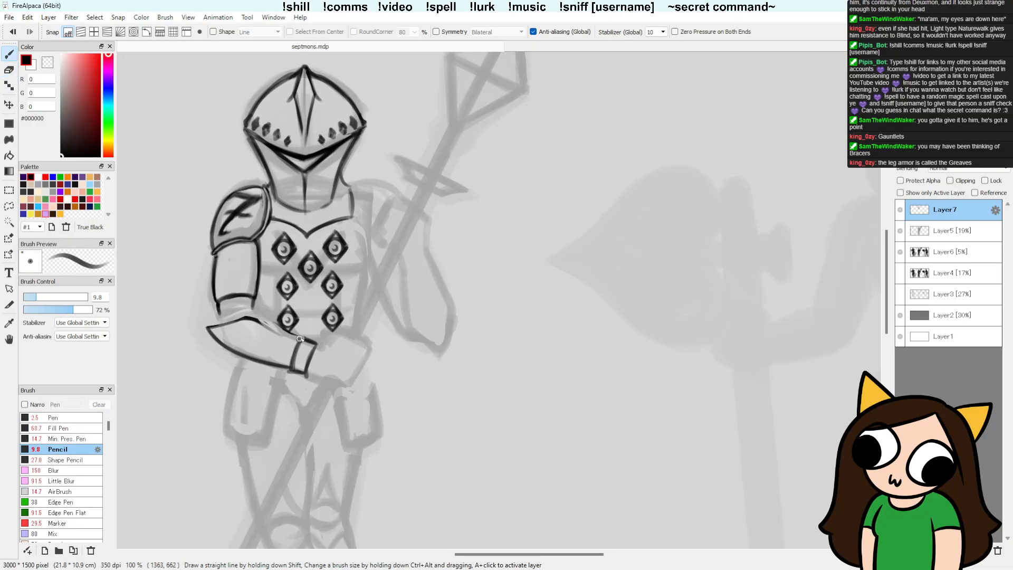
Step: Darken the wrist cuff's inner edge on the middle figure's forearm and clean up its lines with the Detail Eraser
{"action": "left_click_drag", "start_coordinate": [302, 335], "coordinate": [291, 366]}
{"action": "key", "text": "e"}
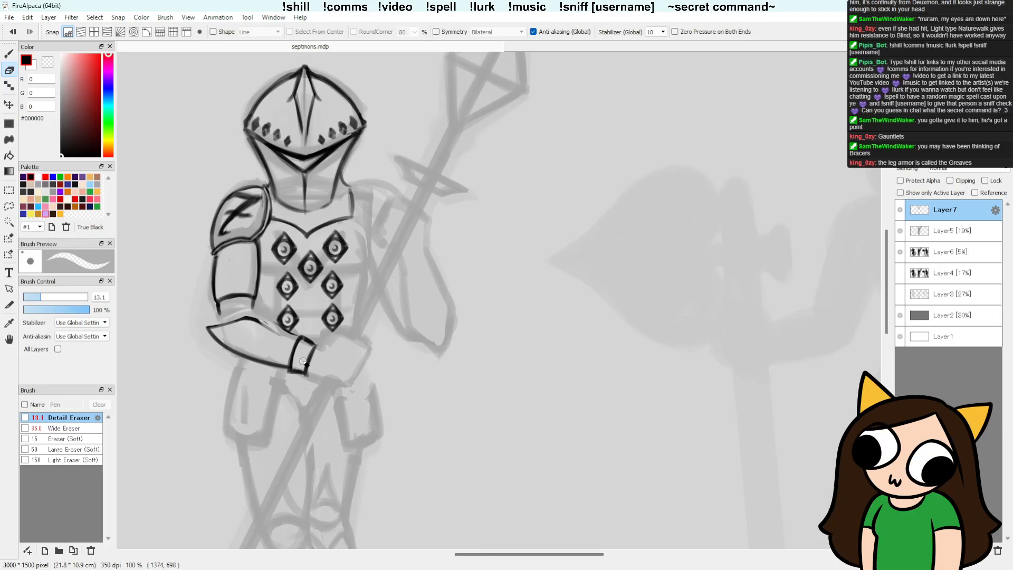
{"action": "key", "text": "b"}
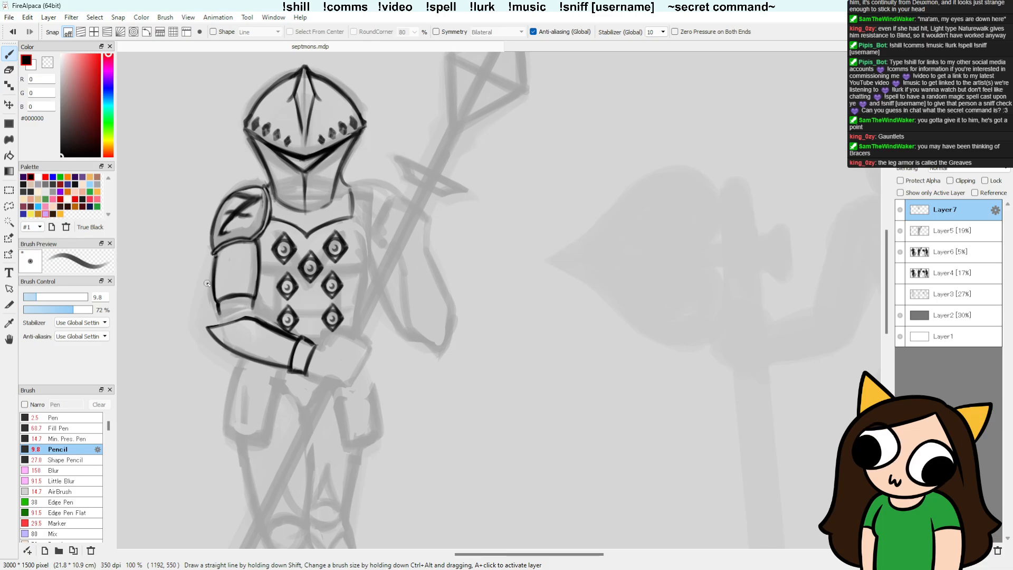
Step: Touch up the short lines linking the upper arm band to the forearm plate near the elbow, alternating Pencil and Detail Eraser
{"action": "key", "text": "e"}
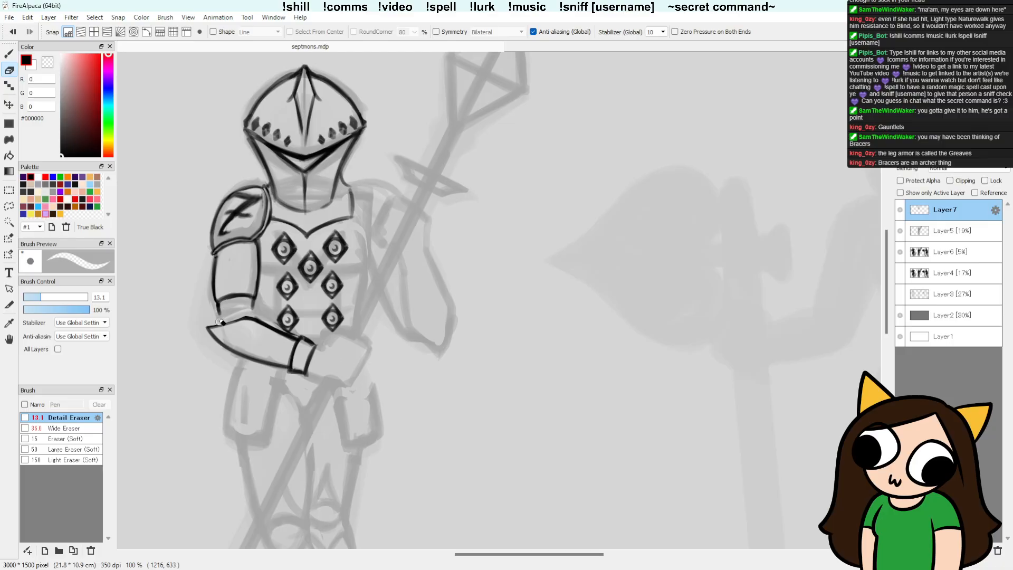
{"action": "key", "text": "b"}
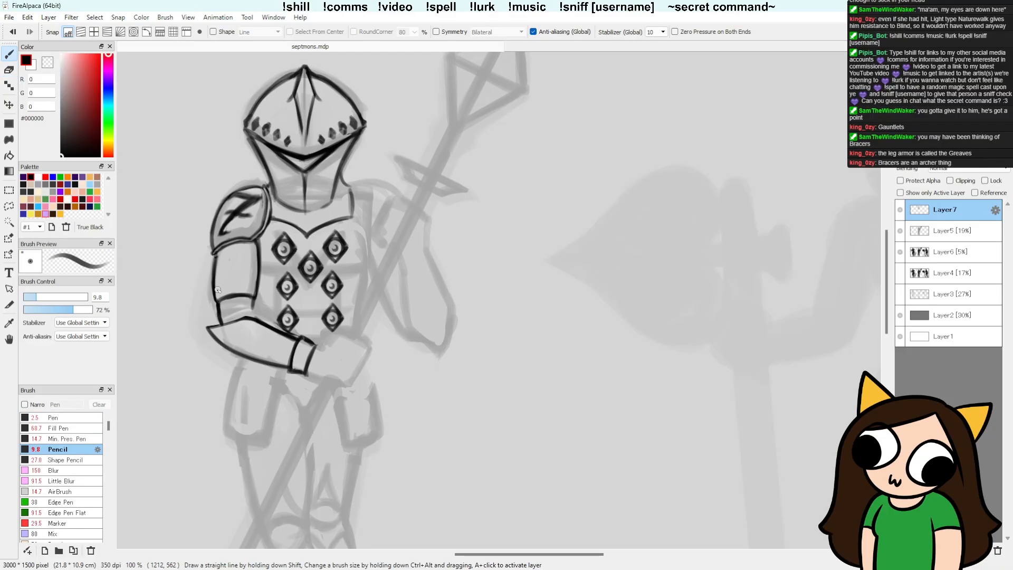
{"action": "key", "text": "e"}
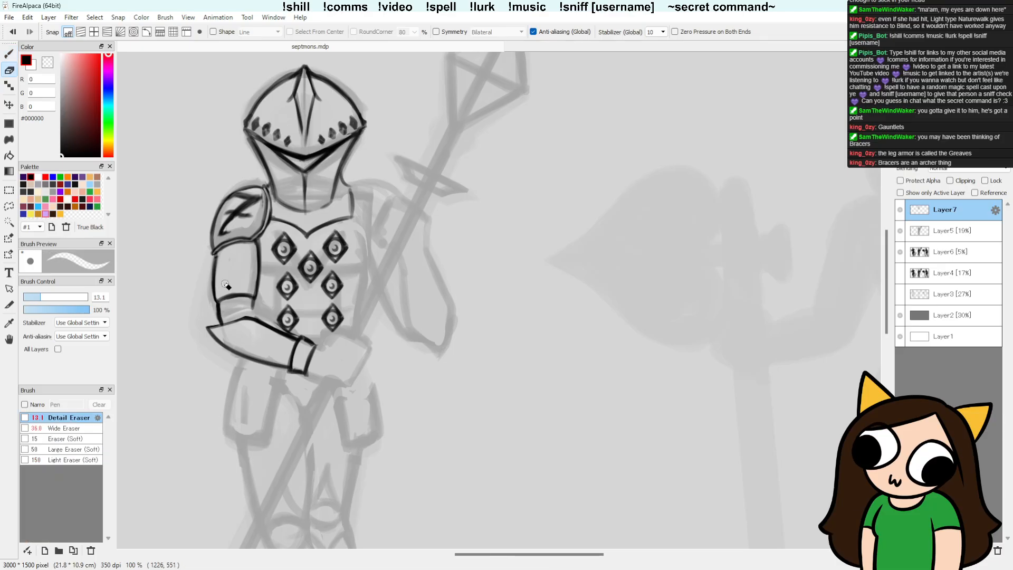
{"action": "key", "text": "b"}
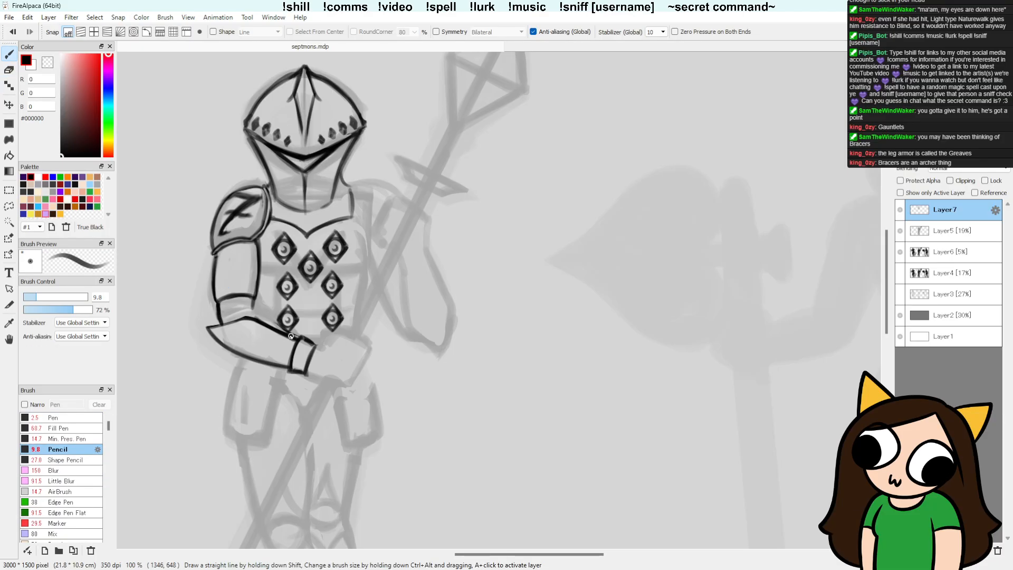
Step: Thicken the forearm plate's upper edge at the elbow bend, then erase its lower edge near the elbow and the cuff's inner line
{"action": "mouse_move", "coordinate": [261, 318]}
{"action": "left_mouse_down"}
{"action": "mouse_move", "coordinate": [287, 337]}
{"action": "mouse_move", "coordinate": [255, 317]}
{"action": "left_mouse_up"}
{"action": "mouse_move", "coordinate": [255, 317]}
{"action": "left_mouse_down"}
{"action": "mouse_move", "coordinate": [202, 322]}
{"action": "mouse_move", "coordinate": [260, 316]}
{"action": "mouse_move", "coordinate": [250, 314]}
{"action": "mouse_move", "coordinate": [267, 324]}
{"action": "mouse_move", "coordinate": [201, 323]}
{"action": "mouse_move", "coordinate": [250, 320]}
{"action": "mouse_move", "coordinate": [268, 332]}
{"action": "left_mouse_up"}
{"action": "key", "text": "e"}
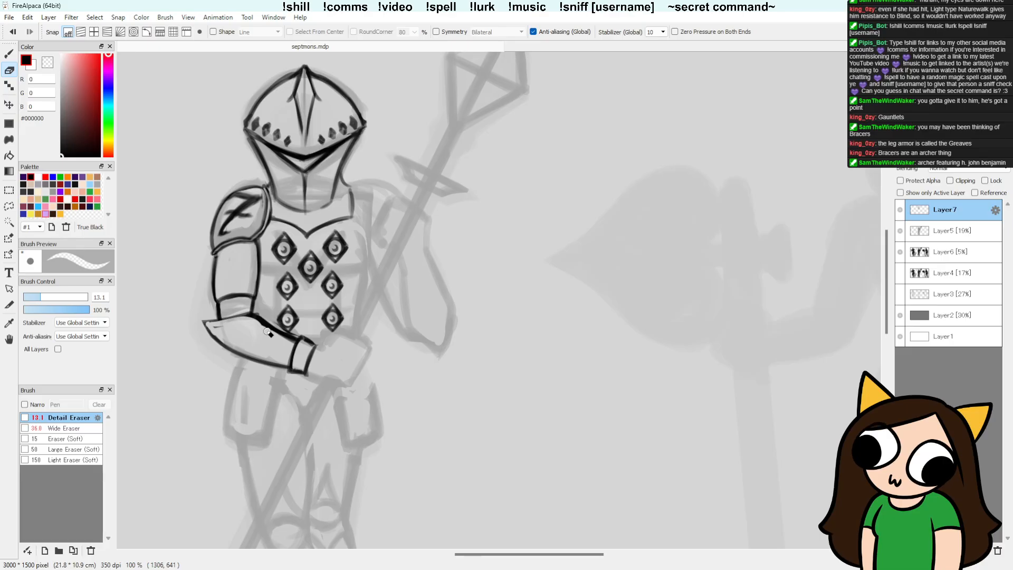
{"action": "mouse_move", "coordinate": [298, 342]}
{"action": "left_mouse_down"}
{"action": "mouse_move", "coordinate": [291, 362]}
{"action": "mouse_move", "coordinate": [294, 352]}
{"action": "left_mouse_up"}
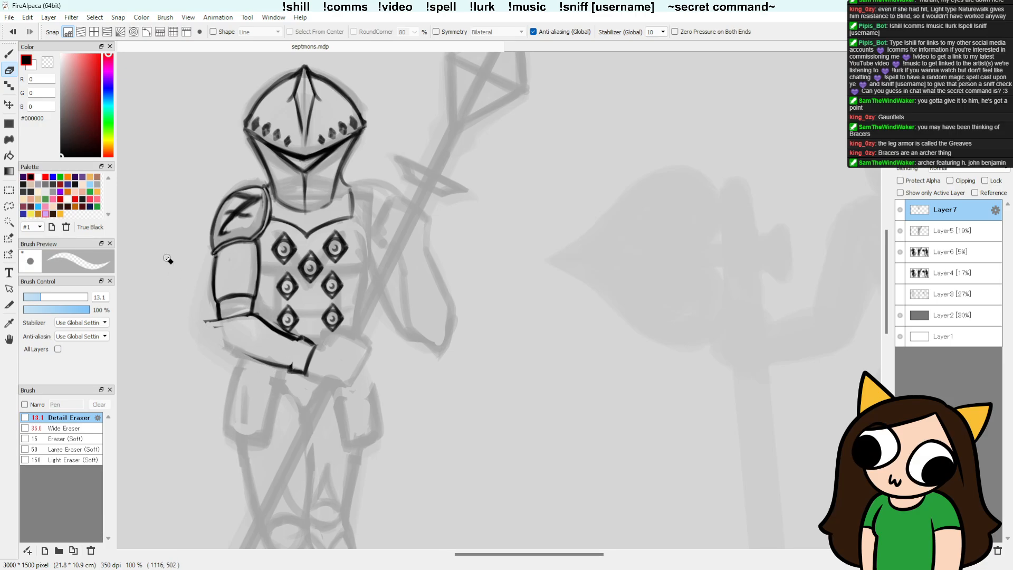
Step: Redraw the forearm plate's lower edge as a curve from the elbow tip to the wrist and rejoin its upper edge
{"action": "key", "text": "b"}
{"action": "mouse_move", "coordinate": [209, 324]}
{"action": "left_mouse_down"}
{"action": "mouse_move", "coordinate": [290, 361]}
{"action": "mouse_move", "coordinate": [234, 349]}
{"action": "left_mouse_up"}
{"action": "key", "text": "e"}
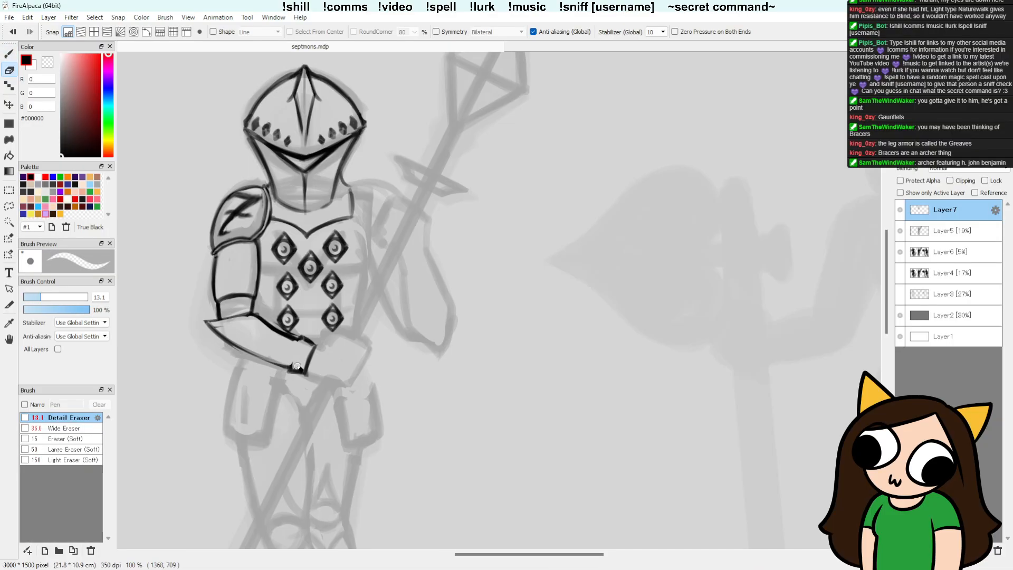
{"action": "key", "text": "b"}
{"action": "left_click_drag", "start_coordinate": [207, 320], "coordinate": [289, 368]}
{"action": "key", "text": "b"}
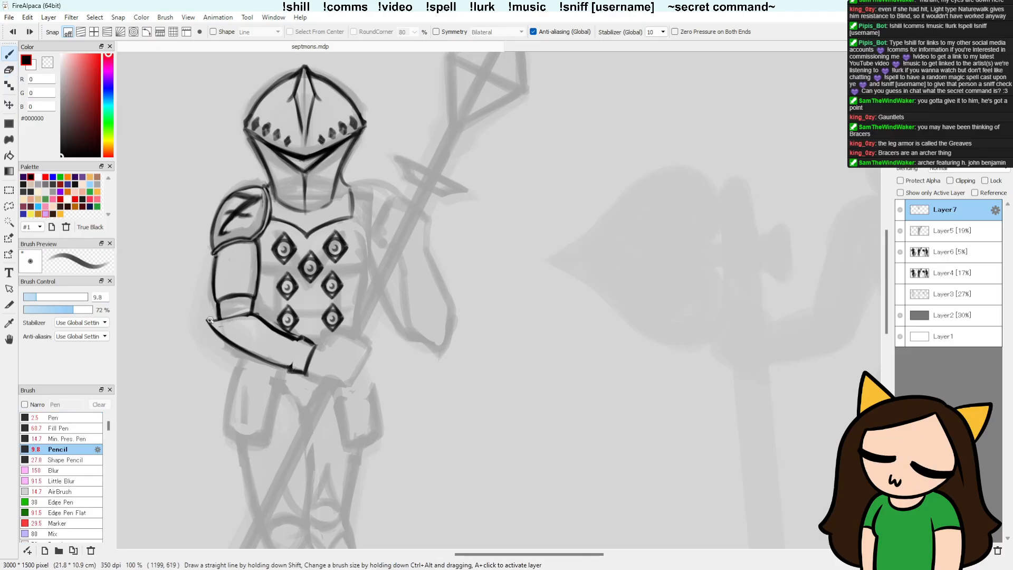
{"action": "left_click_drag", "start_coordinate": [218, 319], "coordinate": [262, 320]}
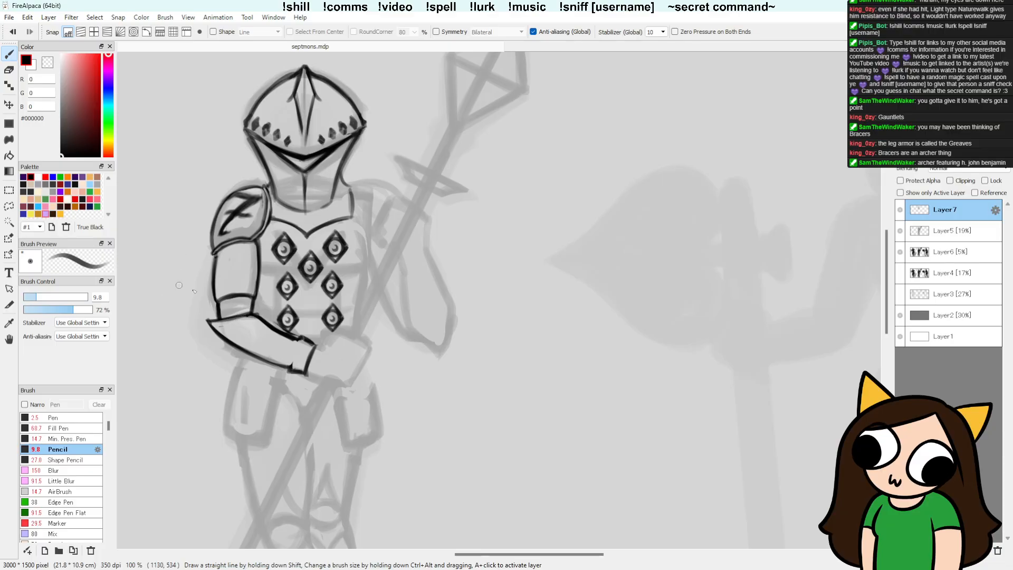
Step: Extend the forearm plate's elbow into a longer outward point and trim its tip and lower edge with the Detail Eraser
{"action": "left_click_drag", "start_coordinate": [251, 311], "coordinate": [198, 317]}
{"action": "left_click_drag", "start_coordinate": [203, 318], "coordinate": [218, 333]}
{"action": "key", "text": "e"}
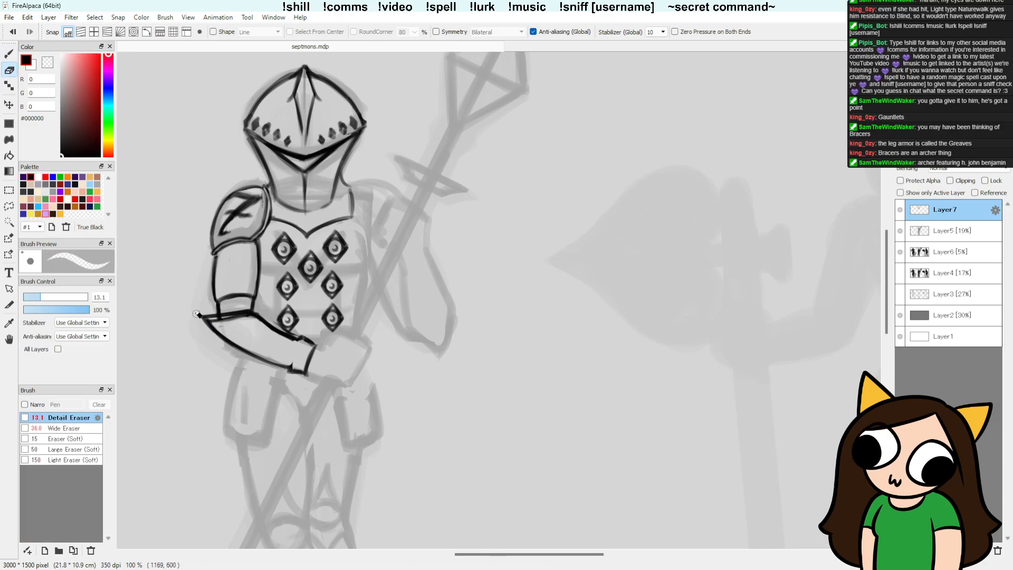
{"action": "mouse_move", "coordinate": [209, 319]}
{"action": "left_mouse_down"}
{"action": "mouse_move", "coordinate": [246, 320]}
{"action": "mouse_move", "coordinate": [225, 349]}
{"action": "mouse_move", "coordinate": [200, 315]}
{"action": "left_mouse_up"}
{"action": "mouse_move", "coordinate": [223, 339]}
{"action": "left_mouse_down"}
{"action": "mouse_move", "coordinate": [206, 314]}
{"action": "mouse_move", "coordinate": [242, 350]}
{"action": "left_mouse_up"}
Step: Redraw the elbow point shorter and higher, and retrace the forearm plate's upper edge towards the wrist
{"action": "key", "text": "b"}
{"action": "mouse_move", "coordinate": [210, 318]}
{"action": "left_mouse_down"}
{"action": "mouse_move", "coordinate": [231, 342]}
{"action": "mouse_move", "coordinate": [210, 315]}
{"action": "mouse_move", "coordinate": [248, 313]}
{"action": "mouse_move", "coordinate": [225, 336]}
{"action": "mouse_move", "coordinate": [234, 335]}
{"action": "left_mouse_up"}
{"action": "key", "text": "e"}
{"action": "key", "text": "b"}
{"action": "mouse_move", "coordinate": [210, 314]}
{"action": "left_mouse_down"}
{"action": "mouse_move", "coordinate": [254, 314]}
{"action": "mouse_move", "coordinate": [287, 330]}
{"action": "left_mouse_up"}
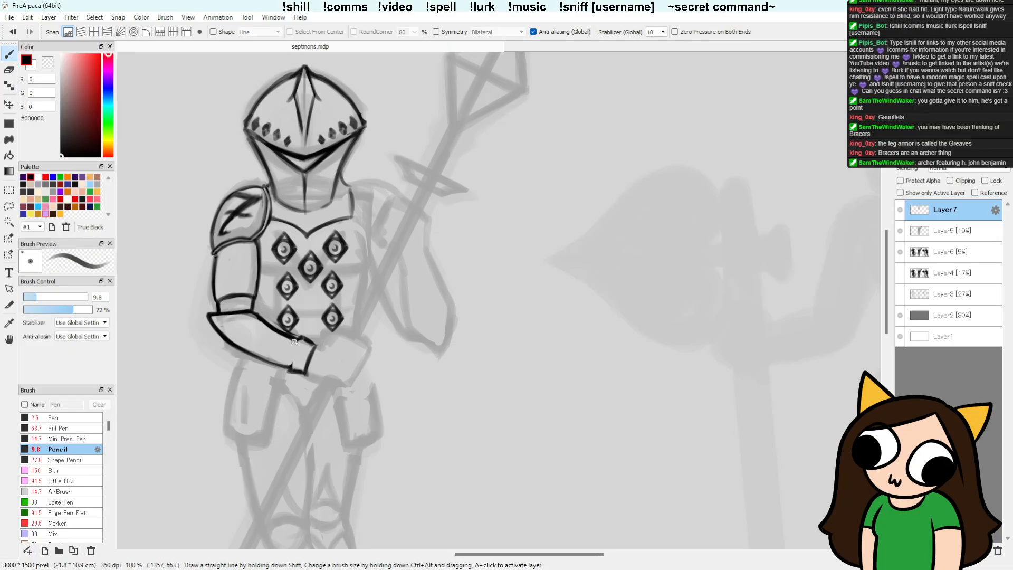
Step: Retrace the forearm plate's upper edge up to the redrawn cuff line and tidy where the two meet
{"action": "key", "text": "e"}
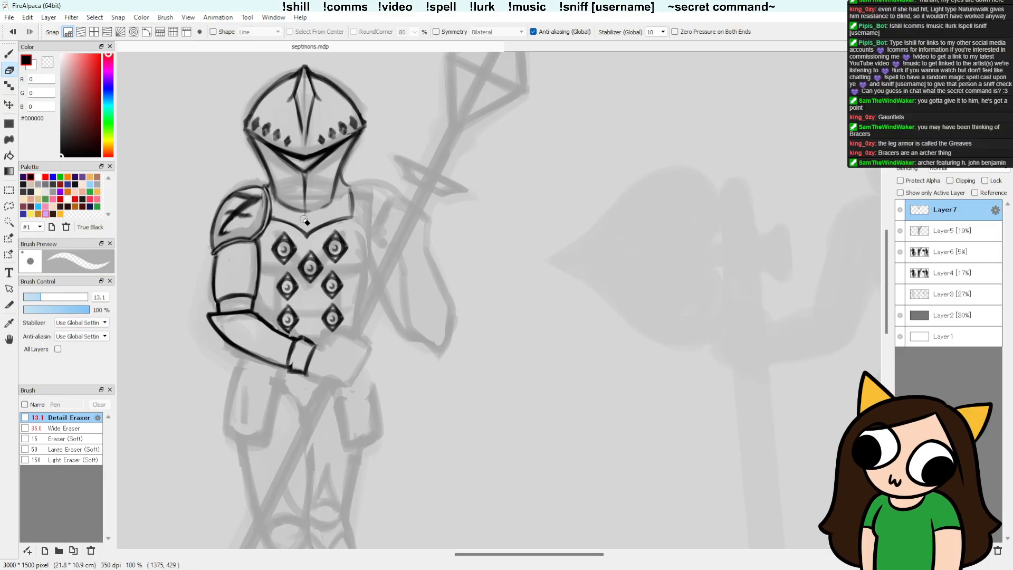
{"action": "key", "text": "b"}
{"action": "left_click_drag", "start_coordinate": [255, 314], "coordinate": [289, 336]}
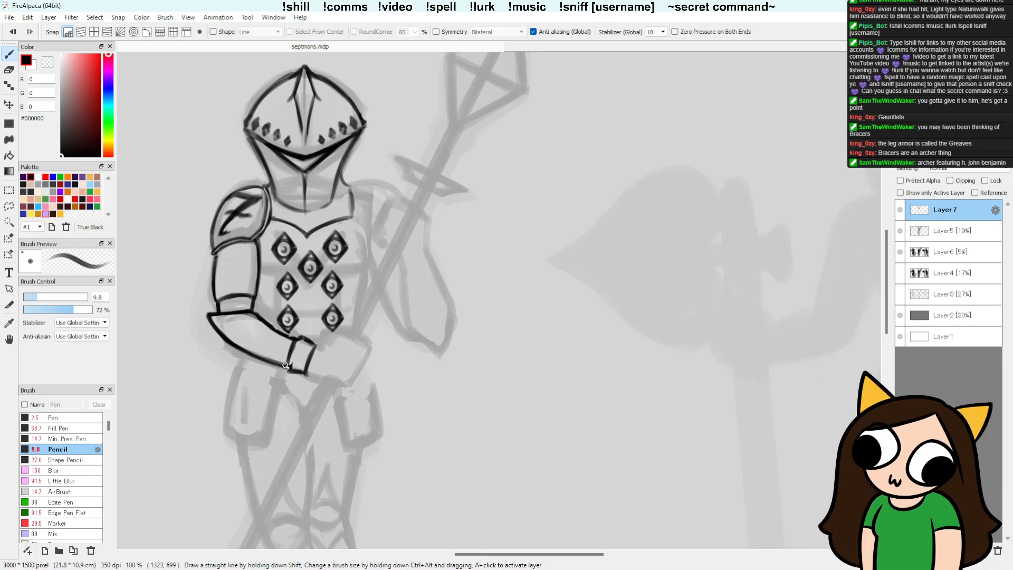
{"action": "key", "text": "e"}
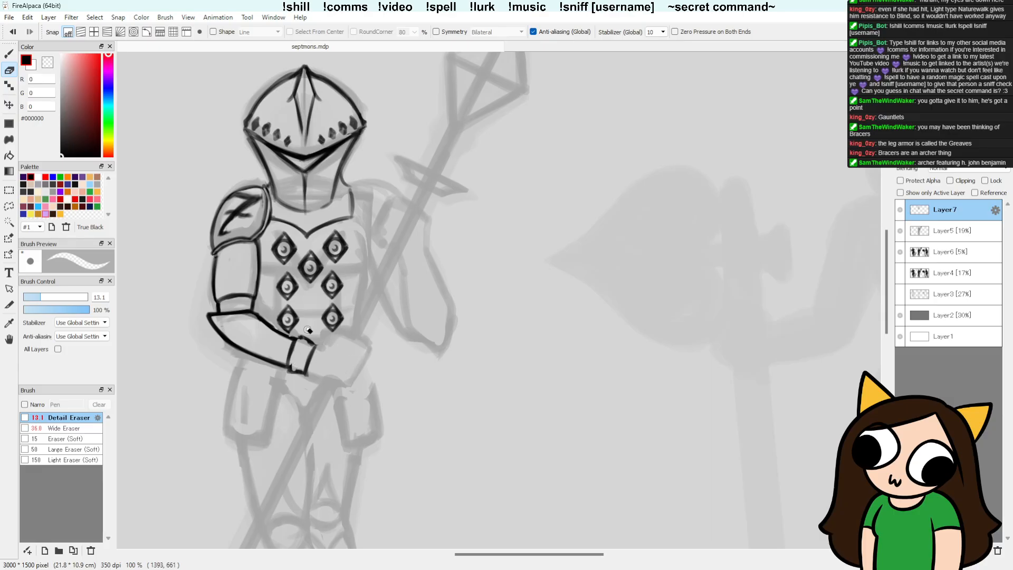
{"action": "key", "text": "b"}
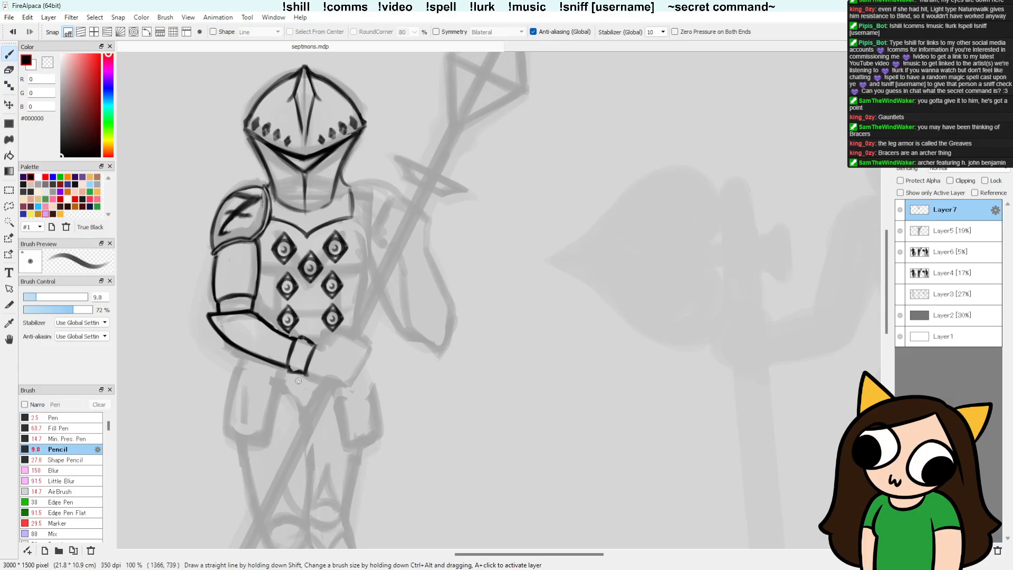
Step: Redraw the wrist cuff's sides and lower corner with the Pencil and erase the overshooting line ends
{"action": "key", "text": "e"}
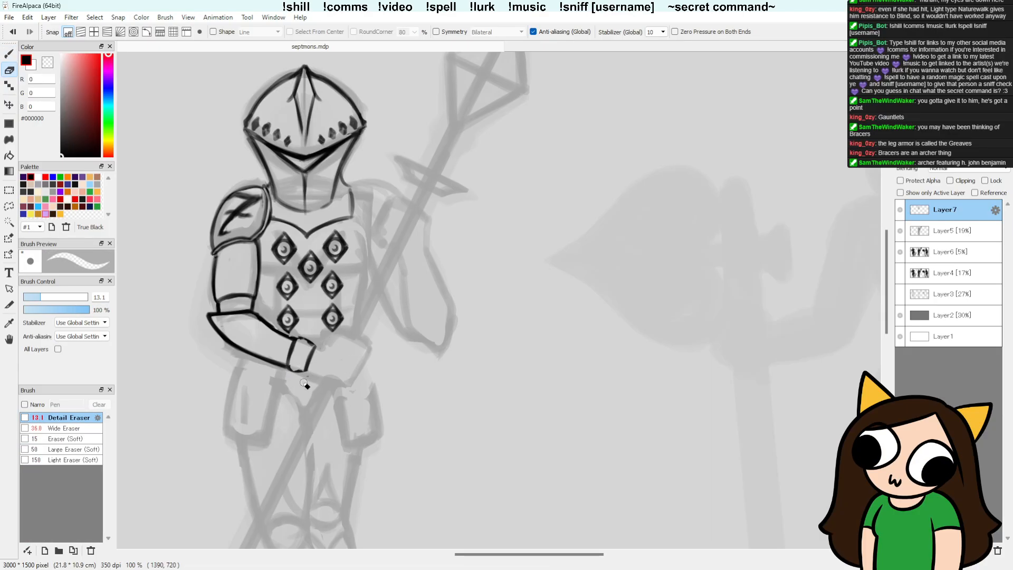
{"action": "key", "text": "b"}
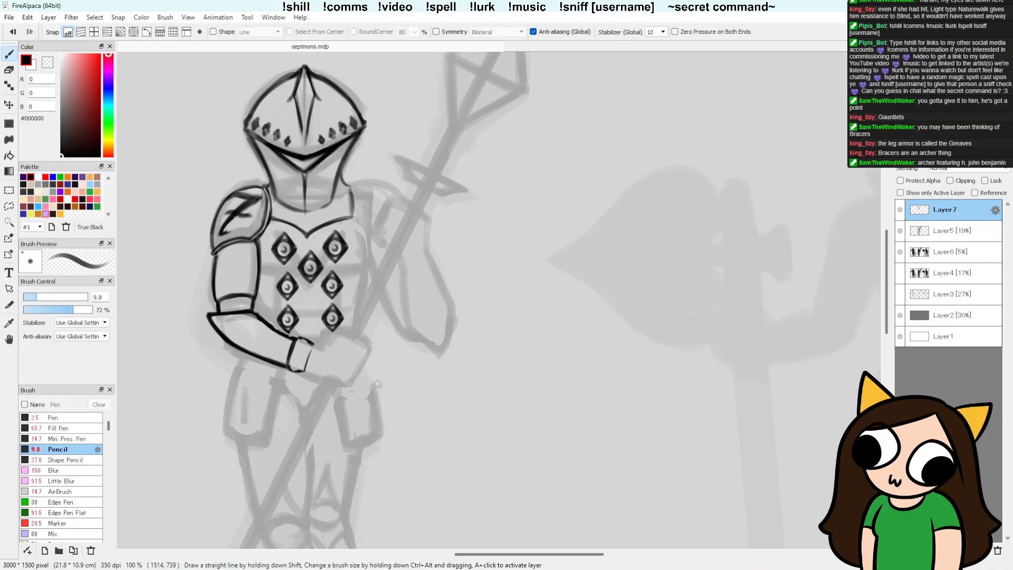
{"action": "mouse_move", "coordinate": [298, 339]}
{"action": "left_mouse_down"}
{"action": "mouse_move", "coordinate": [318, 346]}
{"action": "mouse_move", "coordinate": [308, 375]}
{"action": "left_mouse_up"}
{"action": "left_click_drag", "start_coordinate": [313, 346], "coordinate": [308, 376]}
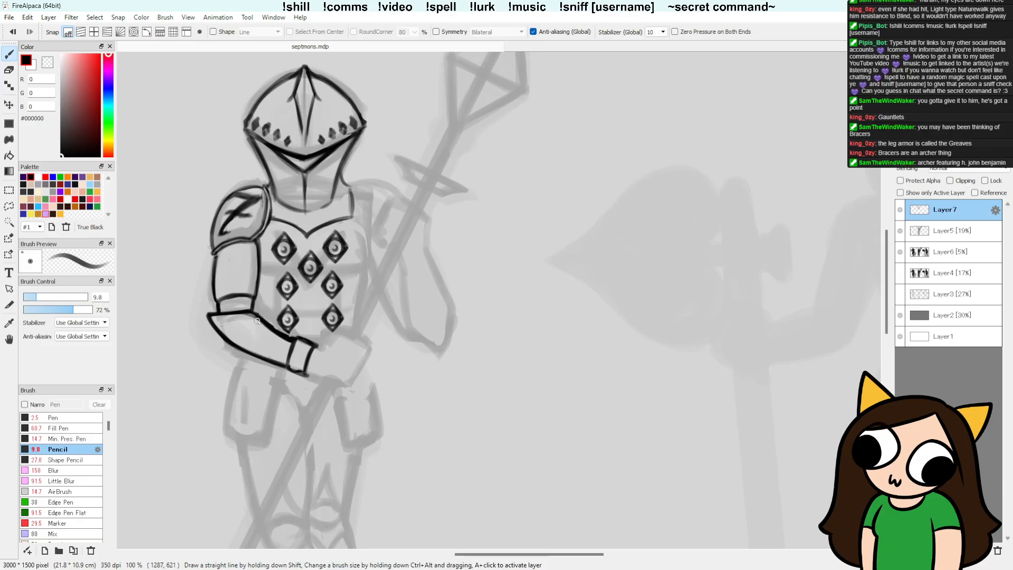
{"action": "key", "text": "e"}
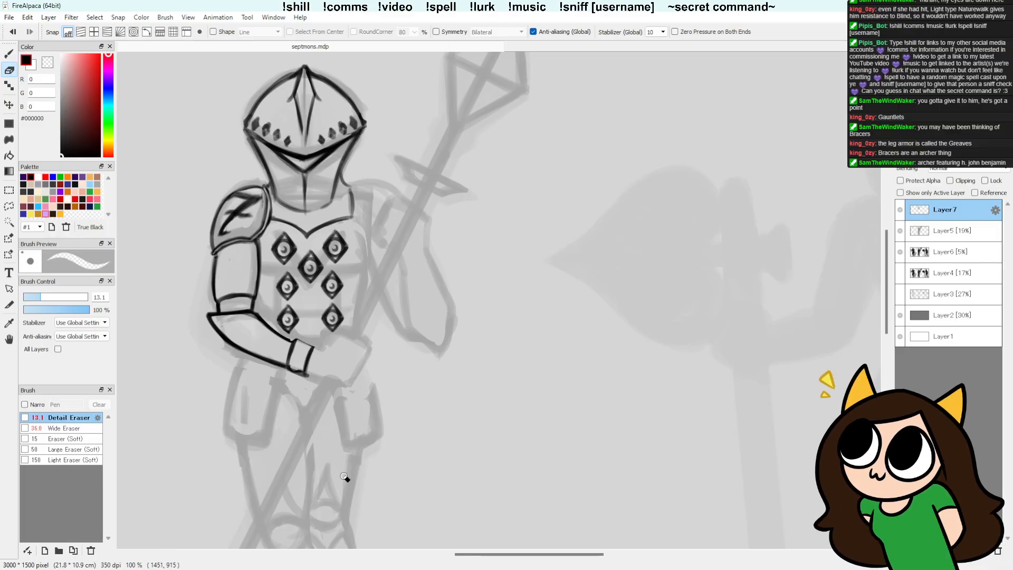
{"action": "key", "text": "b"}
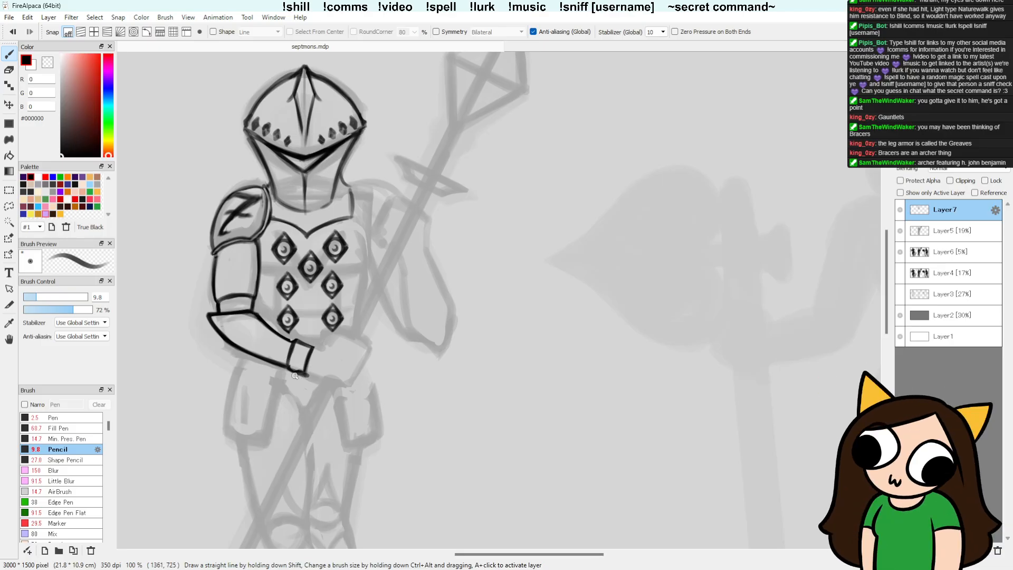
{"action": "key", "text": "e"}
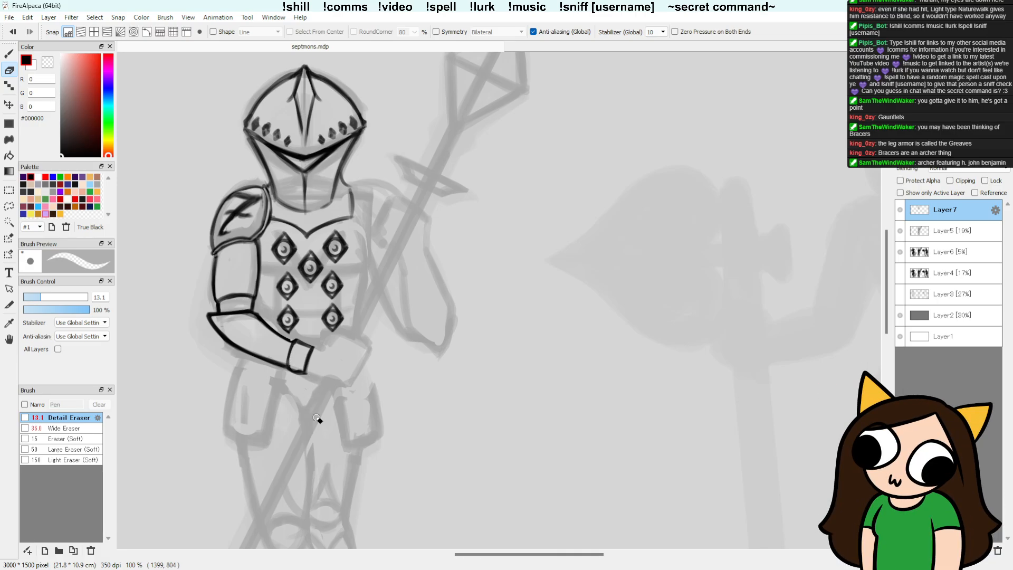
{"action": "key", "text": "b"}
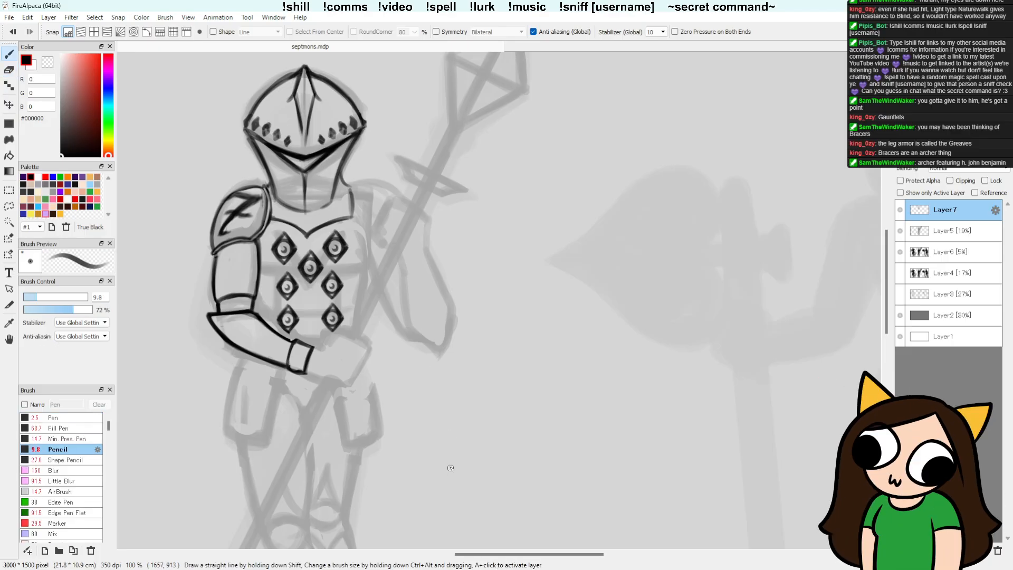
Step: Sketch two stacked wrist segments of a separate gauntlet study in the empty space beside the figure's legs
{"action": "mouse_move", "coordinate": [450, 468]}
{"action": "left_mouse_down"}
{"action": "mouse_move", "coordinate": [484, 480]}
{"action": "mouse_move", "coordinate": [479, 463]}
{"action": "mouse_move", "coordinate": [458, 457]}
{"action": "mouse_move", "coordinate": [482, 461]}
{"action": "mouse_move", "coordinate": [459, 461]}
{"action": "left_mouse_up"}
{"action": "key", "text": "ctrl+z"}
{"action": "key", "text": "b"}
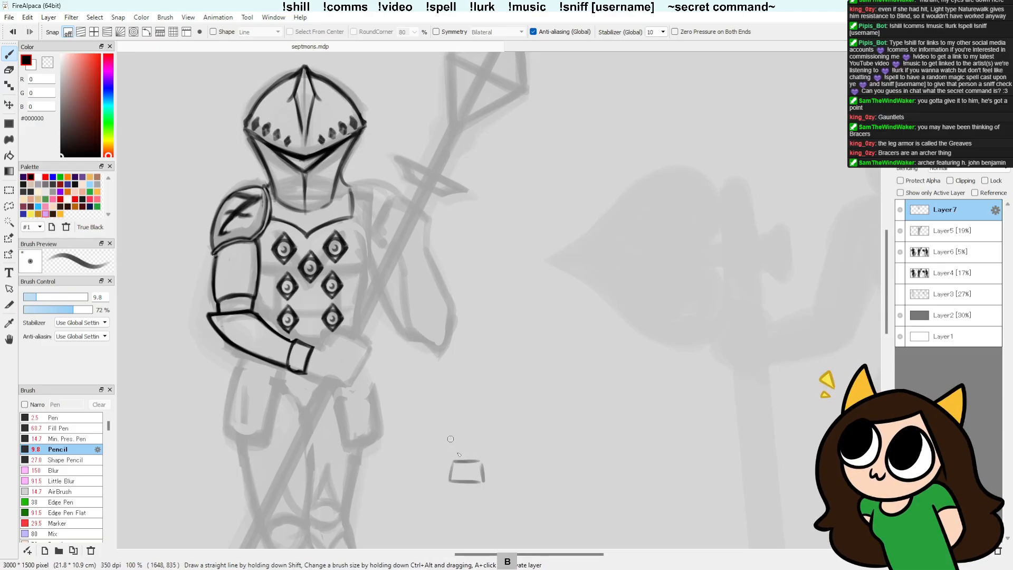
{"action": "mouse_move", "coordinate": [451, 443]}
{"action": "left_mouse_down"}
{"action": "mouse_move", "coordinate": [483, 453]}
{"action": "mouse_move", "coordinate": [478, 441]}
{"action": "mouse_move", "coordinate": [480, 454]}
{"action": "mouse_move", "coordinate": [453, 460]}
{"action": "left_mouse_up"}
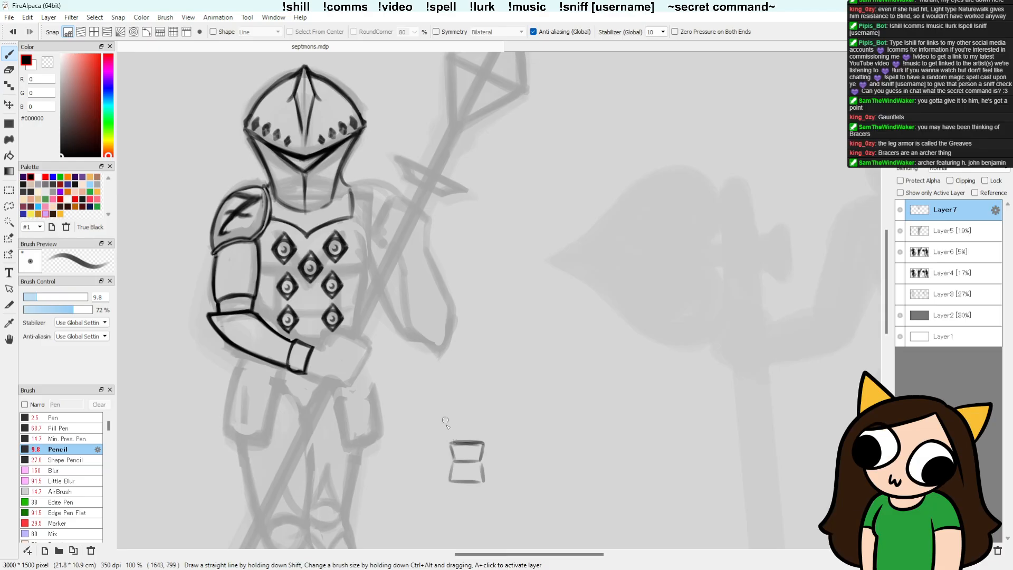
Step: Add the back of the hand, curled knuckles and a raised, segmented index finger to the gauntlet study
{"action": "mouse_move", "coordinate": [450, 440]}
{"action": "left_mouse_down"}
{"action": "mouse_move", "coordinate": [483, 429]}
{"action": "mouse_move", "coordinate": [483, 421]}
{"action": "mouse_move", "coordinate": [447, 422]}
{"action": "mouse_move", "coordinate": [484, 420]}
{"action": "left_mouse_up"}
{"action": "mouse_move", "coordinate": [447, 420]}
{"action": "left_mouse_down"}
{"action": "mouse_move", "coordinate": [446, 388]}
{"action": "mouse_move", "coordinate": [457, 419]}
{"action": "mouse_move", "coordinate": [447, 419]}
{"action": "mouse_move", "coordinate": [449, 384]}
{"action": "left_mouse_up"}
{"action": "left_click_drag", "start_coordinate": [446, 392], "coordinate": [454, 405]}
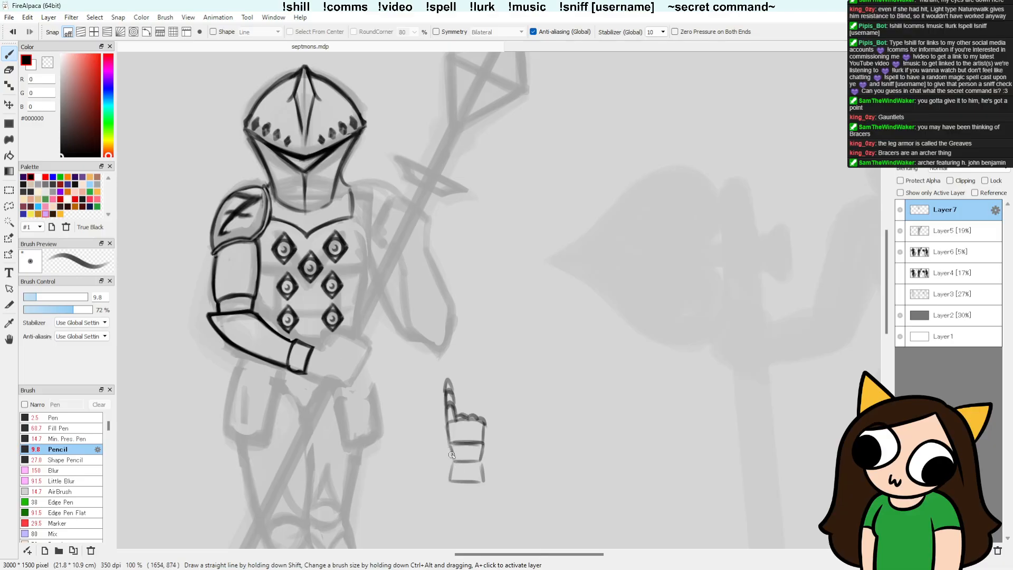
Step: Draw the gauntlet study's thumb and a plate line across the hand, then clean the lines with the Detail Eraser
{"action": "left_click_drag", "start_coordinate": [451, 457], "coordinate": [446, 441]}
{"action": "mouse_move", "coordinate": [439, 438]}
{"action": "left_mouse_down"}
{"action": "mouse_move", "coordinate": [433, 431]}
{"action": "mouse_move", "coordinate": [453, 459]}
{"action": "left_mouse_up"}
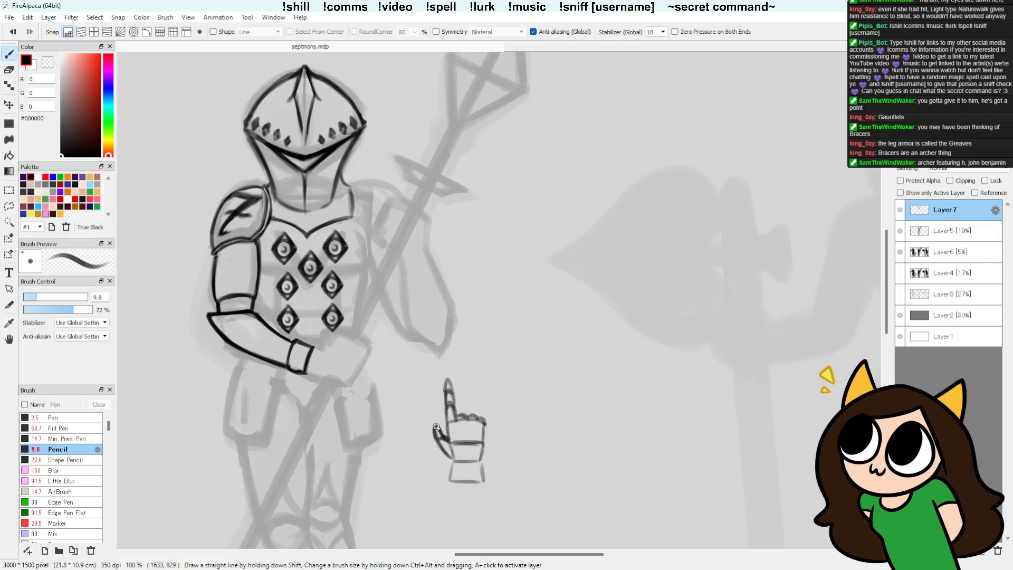
{"action": "mouse_move", "coordinate": [433, 428]}
{"action": "left_mouse_down"}
{"action": "mouse_move", "coordinate": [445, 454]}
{"action": "mouse_move", "coordinate": [436, 442]}
{"action": "mouse_move", "coordinate": [478, 442]}
{"action": "left_mouse_up"}
{"action": "key", "text": "e"}
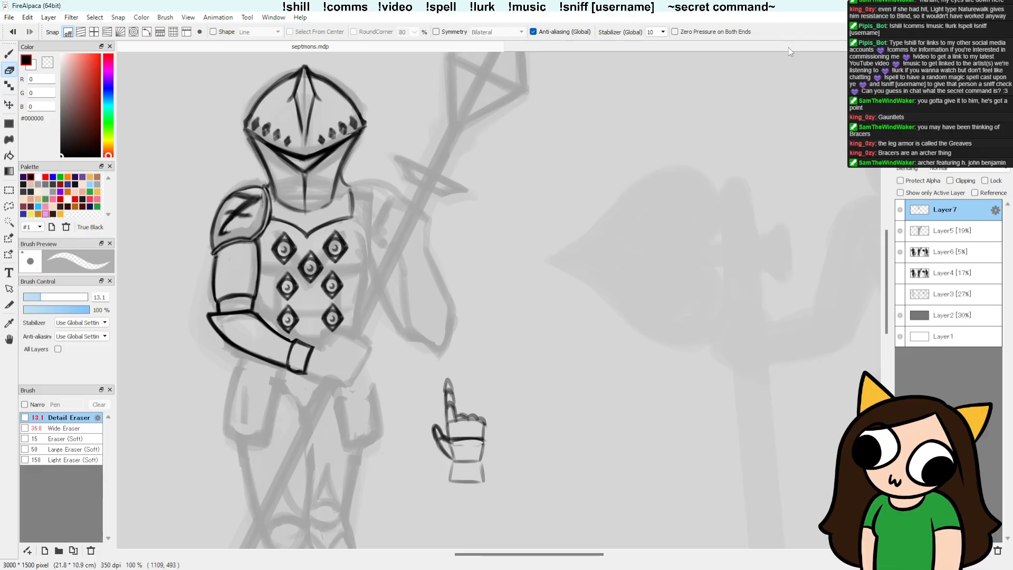
Step: Draw an inner border line inside the forearm plate along its elbow point and upper edge
{"action": "key", "text": "b"}
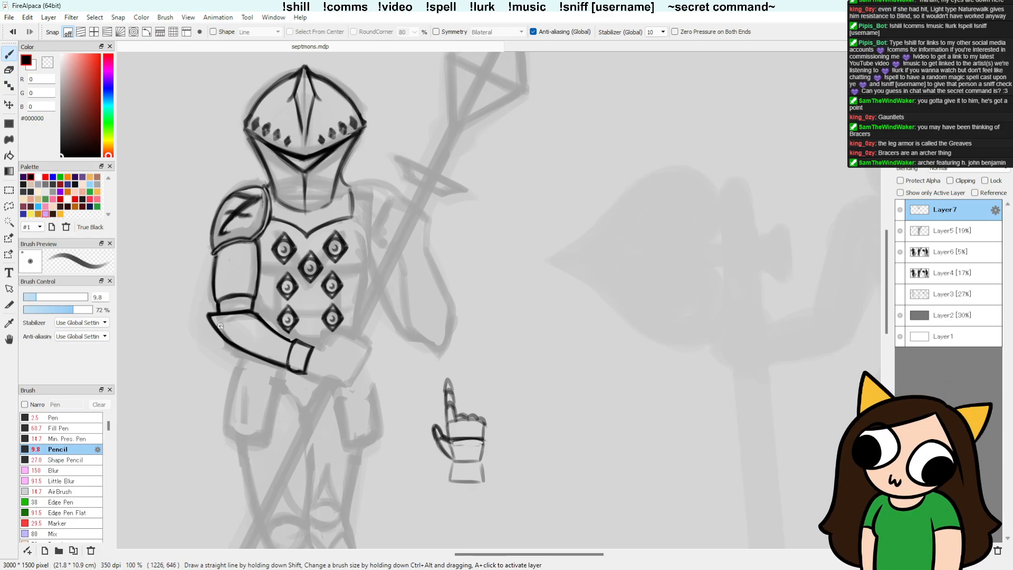
{"action": "left_click_drag", "start_coordinate": [220, 325], "coordinate": [238, 346]}
{"action": "mouse_move", "coordinate": [261, 320]}
{"action": "left_mouse_down"}
{"action": "mouse_move", "coordinate": [217, 320]}
{"action": "mouse_move", "coordinate": [265, 323]}
{"action": "mouse_move", "coordinate": [218, 322]}
{"action": "mouse_move", "coordinate": [259, 322]}
{"action": "mouse_move", "coordinate": [219, 325]}
{"action": "mouse_move", "coordinate": [248, 347]}
{"action": "mouse_move", "coordinate": [217, 326]}
{"action": "mouse_move", "coordinate": [225, 332]}
{"action": "mouse_move", "coordinate": [228, 309]}
{"action": "mouse_move", "coordinate": [216, 318]}
{"action": "mouse_move", "coordinate": [262, 316]}
{"action": "mouse_move", "coordinate": [218, 320]}
{"action": "left_mouse_up"}
{"action": "key", "text": "e"}
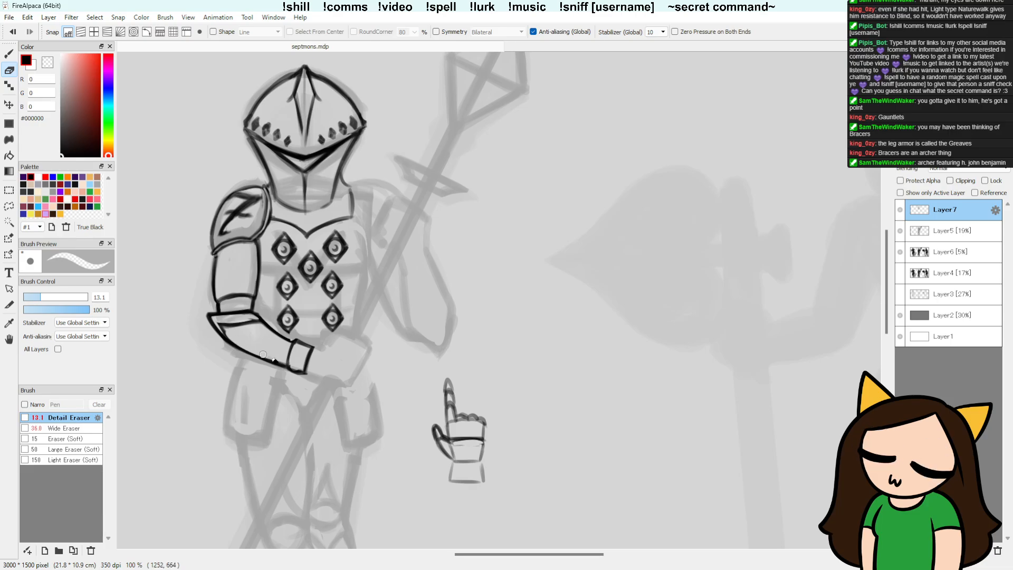
Step: Darken the forearm plate's lower edge and thin the inner border line at the elbow with the Detail Eraser
{"action": "key", "text": "b"}
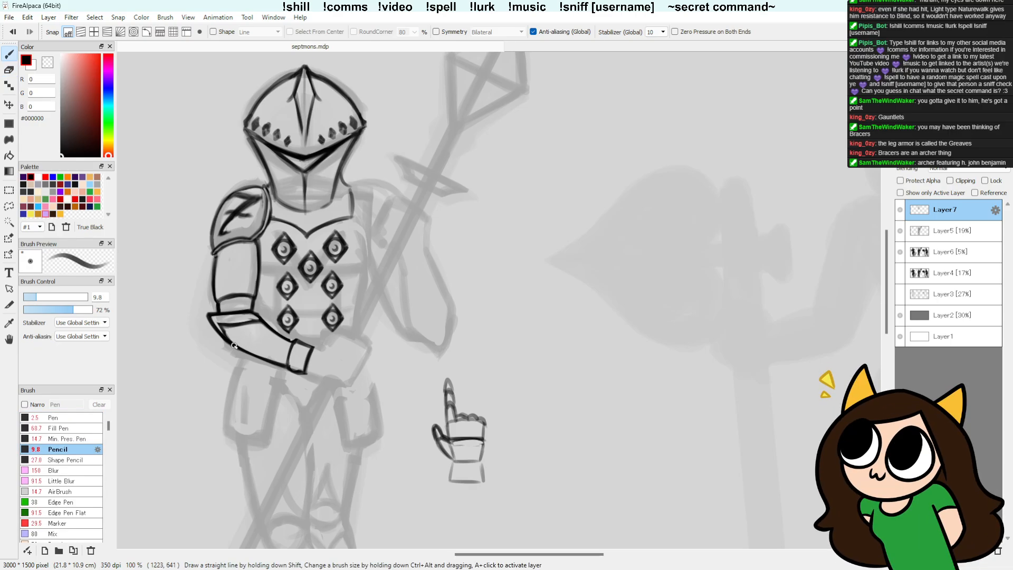
{"action": "left_click_drag", "start_coordinate": [235, 348], "coordinate": [278, 363]}
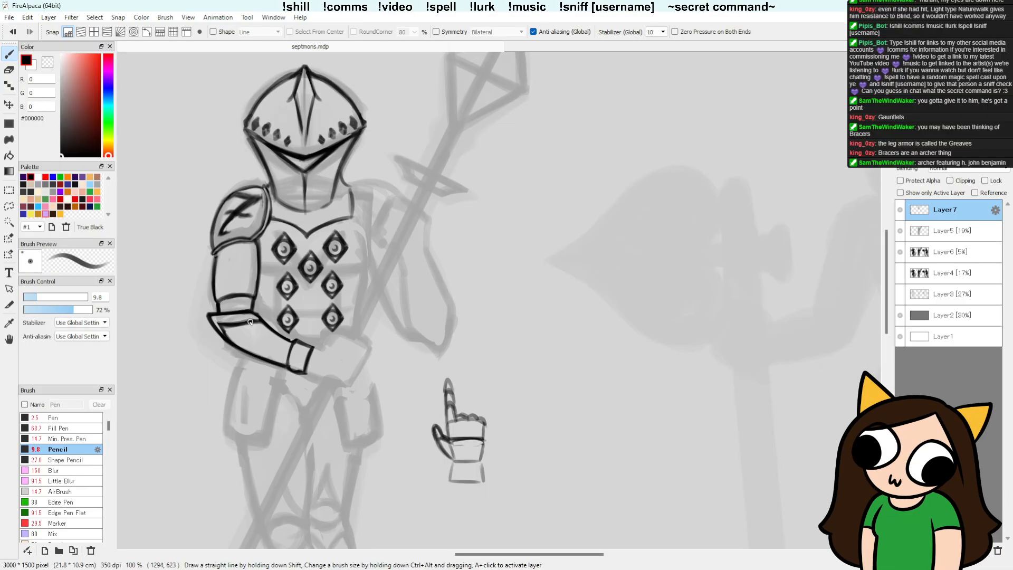
{"action": "key", "text": "e"}
{"action": "left_click_drag", "start_coordinate": [229, 325], "coordinate": [259, 325]}
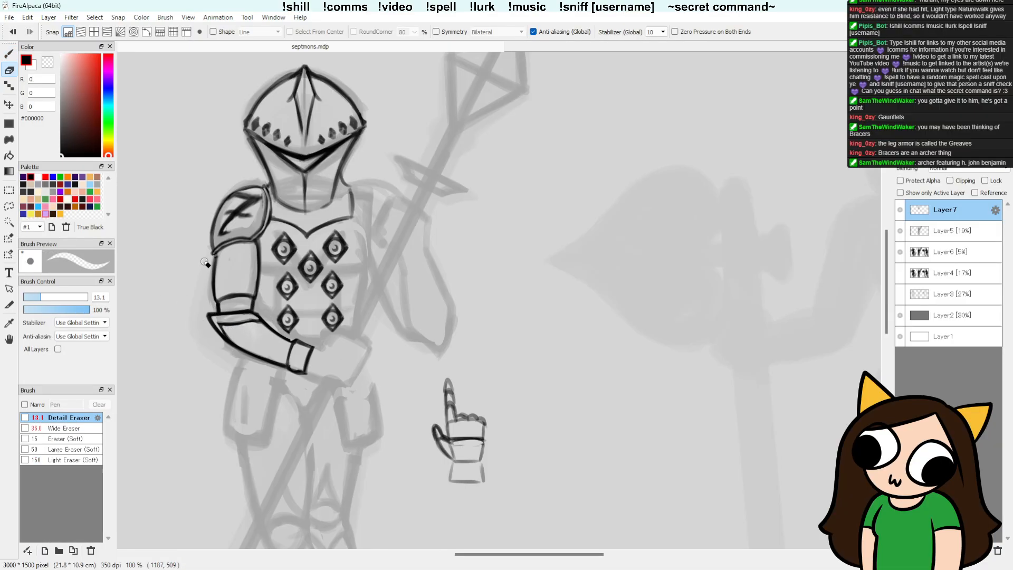
{"action": "key", "text": "b"}
{"action": "key", "text": "ctrl"}
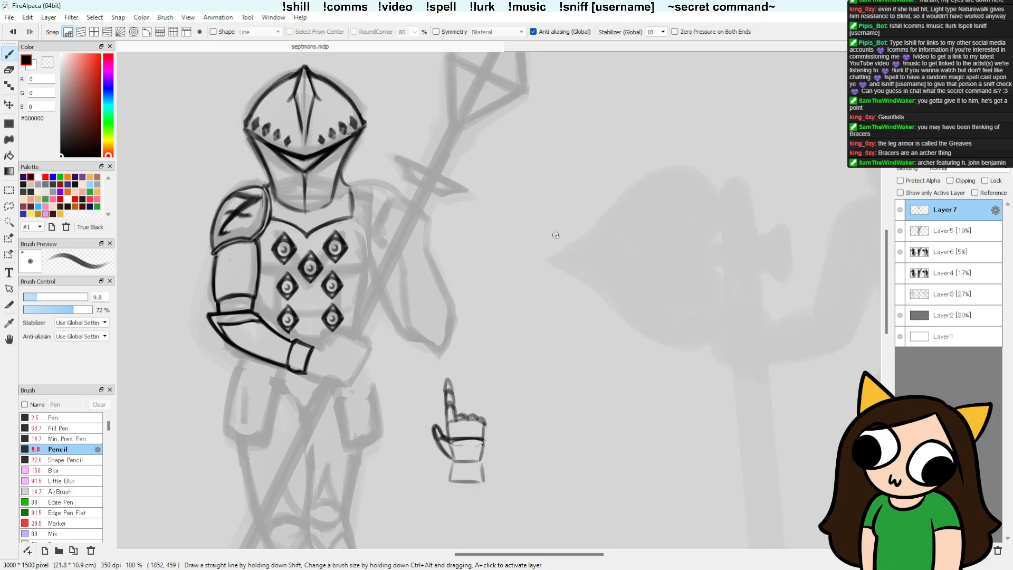
Step: Outline the gauntlet's wrist section, the back of the hand and the closed fist beyond the forearm plate's wrist band
{"action": "left_click_drag", "start_coordinate": [307, 374], "coordinate": [330, 382]}
{"action": "left_click_drag", "start_coordinate": [313, 347], "coordinate": [334, 346]}
{"action": "key", "text": "ctrl+z"}
{"action": "left_click_drag", "start_coordinate": [328, 383], "coordinate": [341, 350]}
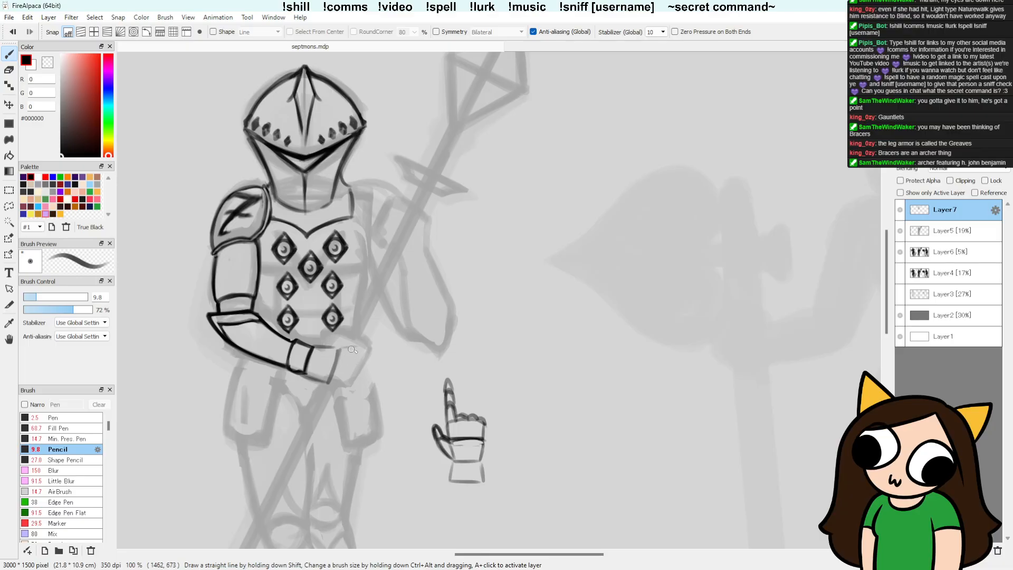
{"action": "left_click_drag", "start_coordinate": [341, 349], "coordinate": [366, 346]}
{"action": "key", "text": "ctrl+z"}
{"action": "left_click_drag", "start_coordinate": [330, 384], "coordinate": [354, 383]}
{"action": "left_click_drag", "start_coordinate": [361, 347], "coordinate": [361, 375]}
{"action": "left_click_drag", "start_coordinate": [315, 346], "coordinate": [339, 348]}
Step: Draw the spear shaft's edges just above and below the gripping fist
{"action": "left_click_drag", "start_coordinate": [342, 347], "coordinate": [362, 309]}
{"action": "key", "text": "ctrl+z"}
{"action": "left_click_drag", "start_coordinate": [341, 348], "coordinate": [361, 291]}
{"action": "key", "text": "ctrl+z"}
{"action": "key", "text": "ctrl+z"}
{"action": "left_click_drag", "start_coordinate": [338, 346], "coordinate": [361, 304]}
{"action": "left_click_drag", "start_coordinate": [353, 346], "coordinate": [372, 287]}
{"action": "mouse_move", "coordinate": [323, 384]}
{"action": "left_mouse_down"}
{"action": "mouse_move", "coordinate": [298, 430]}
{"action": "mouse_move", "coordinate": [336, 390]}
{"action": "mouse_move", "coordinate": [316, 422]}
{"action": "mouse_move", "coordinate": [335, 382]}
{"action": "mouse_move", "coordinate": [320, 407]}
{"action": "mouse_move", "coordinate": [323, 383]}
{"action": "mouse_move", "coordinate": [302, 422]}
{"action": "mouse_move", "coordinate": [328, 376]}
{"action": "mouse_move", "coordinate": [335, 386]}
{"action": "mouse_move", "coordinate": [312, 429]}
{"action": "left_mouse_up"}
{"action": "left_click_drag", "start_coordinate": [353, 346], "coordinate": [367, 322]}
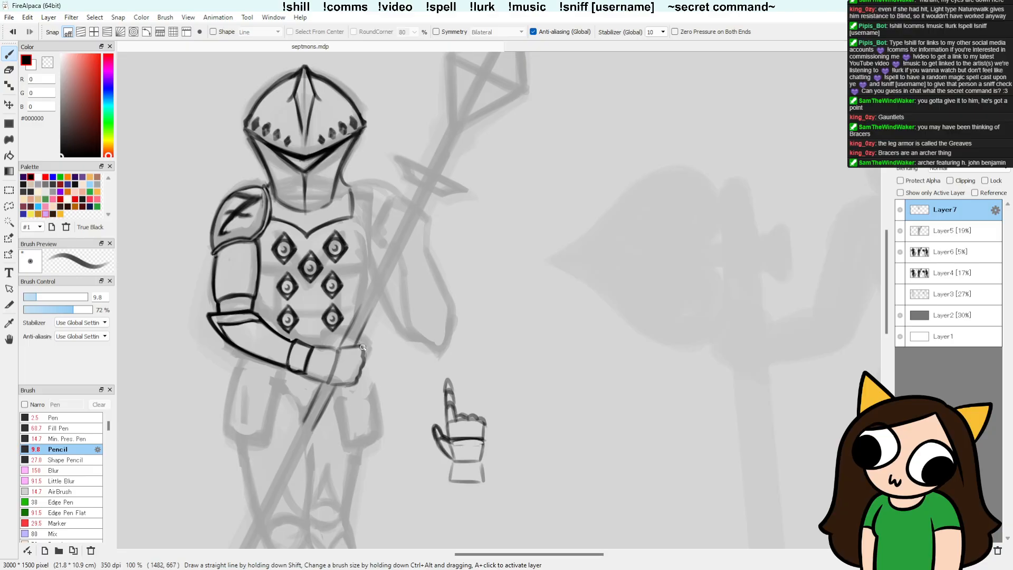
Step: Erase the fist's front edge, redraw it with rounded knuckles, and strengthen the shaft's edge above the hand
{"action": "key", "text": "e"}
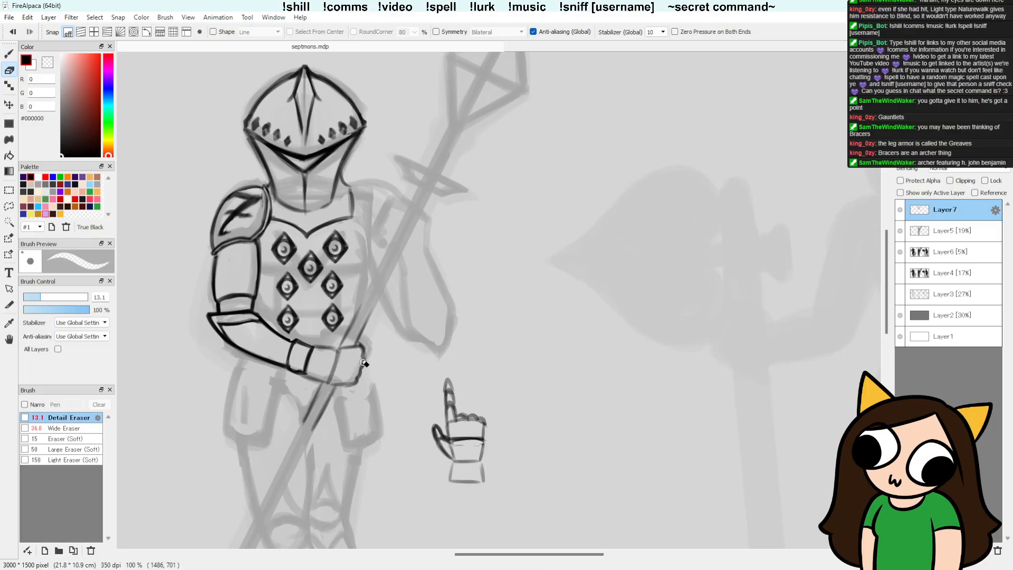
{"action": "left_click_drag", "start_coordinate": [363, 363], "coordinate": [354, 369]}
{"action": "key", "text": "b"}
{"action": "left_click_drag", "start_coordinate": [463, 381], "coordinate": [544, 281]}
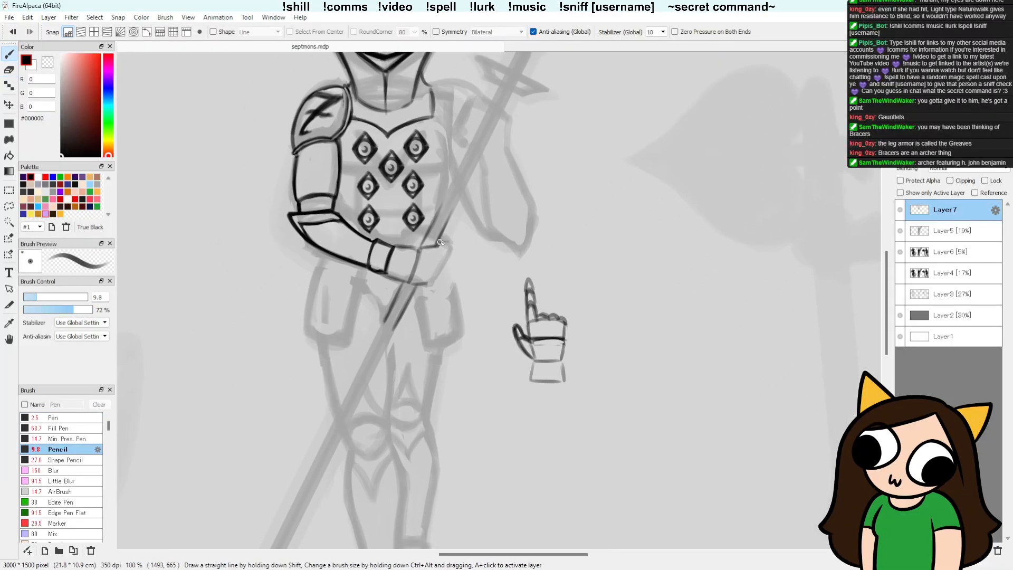
{"action": "mouse_move", "coordinate": [440, 242]}
{"action": "left_mouse_down"}
{"action": "mouse_move", "coordinate": [432, 275]}
{"action": "mouse_move", "coordinate": [444, 255]}
{"action": "mouse_move", "coordinate": [442, 264]}
{"action": "left_mouse_up"}
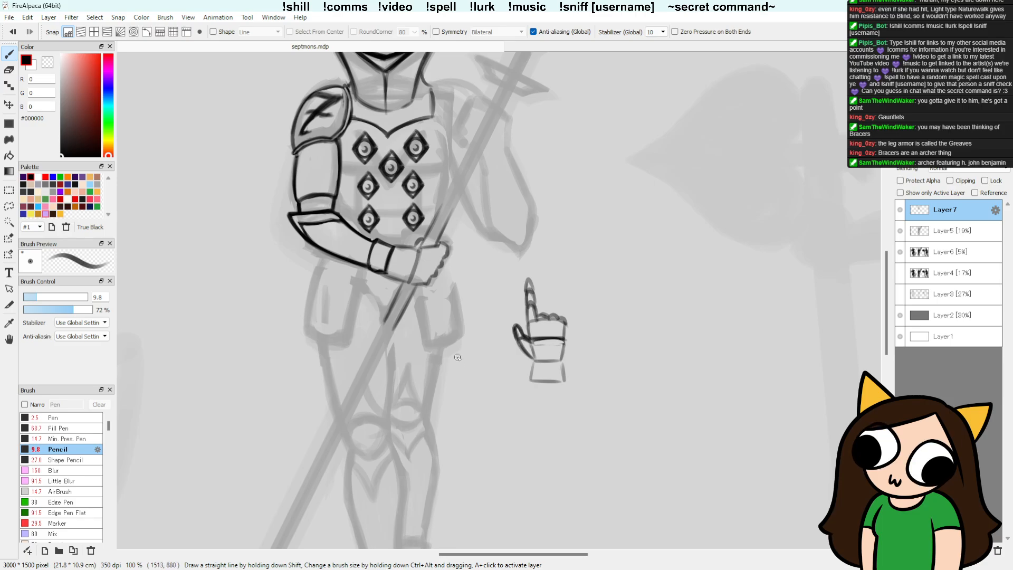
{"action": "left_click_drag", "start_coordinate": [541, 393], "coordinate": [509, 419]}
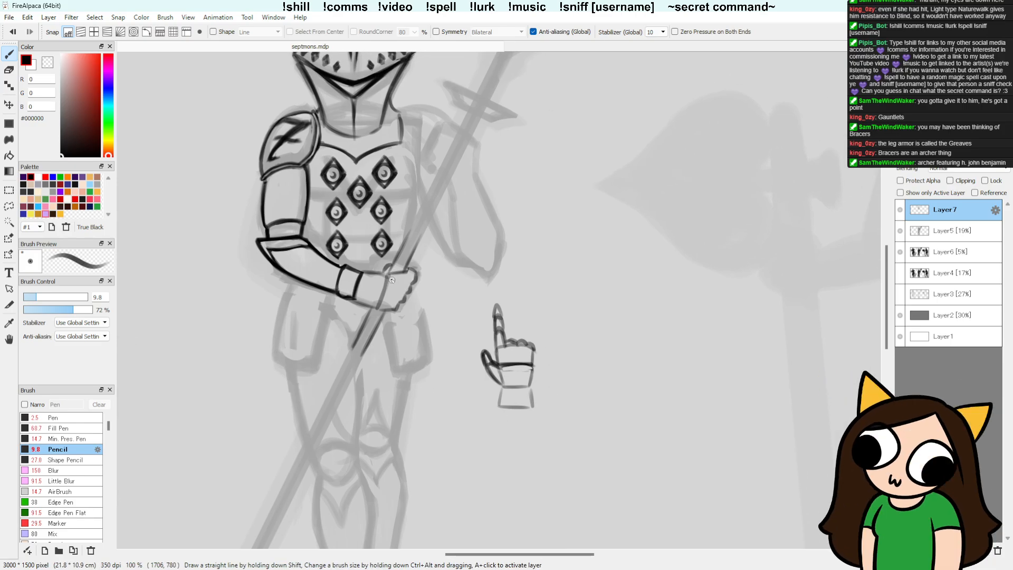
{"action": "left_click_drag", "start_coordinate": [497, 289], "coordinate": [486, 294]}
{"action": "left_click_drag", "start_coordinate": [371, 274], "coordinate": [421, 199]}
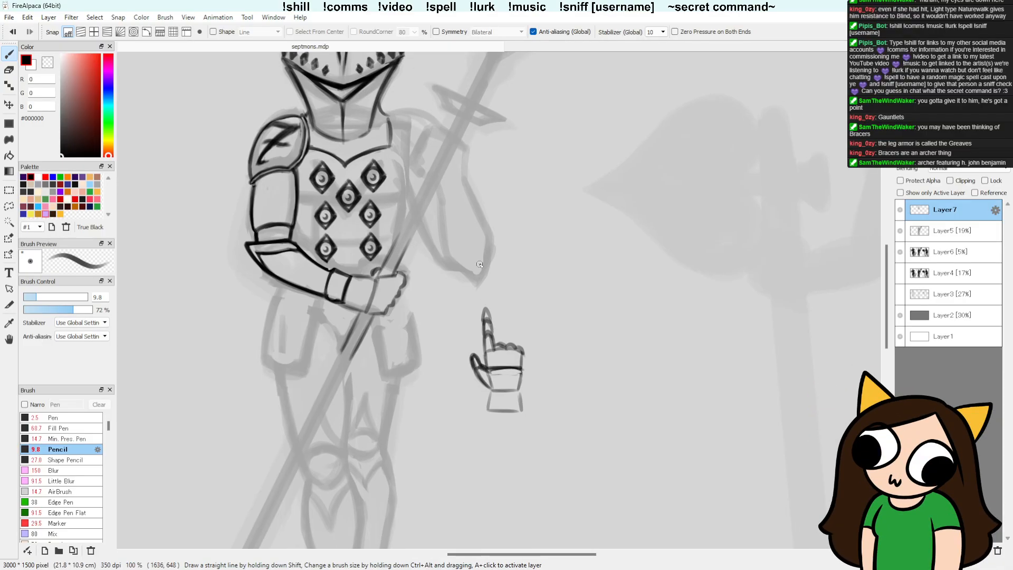
{"action": "left_click_drag", "start_coordinate": [402, 272], "coordinate": [400, 280]}
{"action": "key", "text": "ctrl+z"}
{"action": "mouse_move", "coordinate": [391, 277]}
{"action": "left_mouse_down"}
{"action": "mouse_move", "coordinate": [388, 311]}
{"action": "mouse_move", "coordinate": [375, 314]}
{"action": "left_mouse_up"}
{"action": "key", "text": "ctrl+z"}
Step: Darken the gauntlet's outline from wrist to knuckles, clean it with the Detail Eraser, and add the thumb against the shaft
{"action": "left_click_drag", "start_coordinate": [471, 334], "coordinate": [432, 353]}
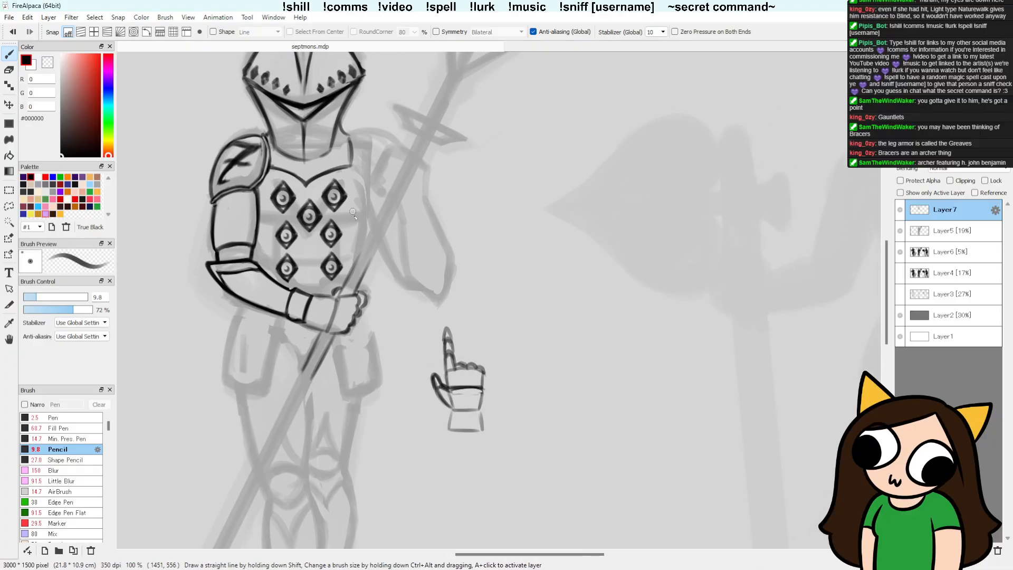
{"action": "left_click_drag", "start_coordinate": [352, 329], "coordinate": [355, 318]}
{"action": "key", "text": "e"}
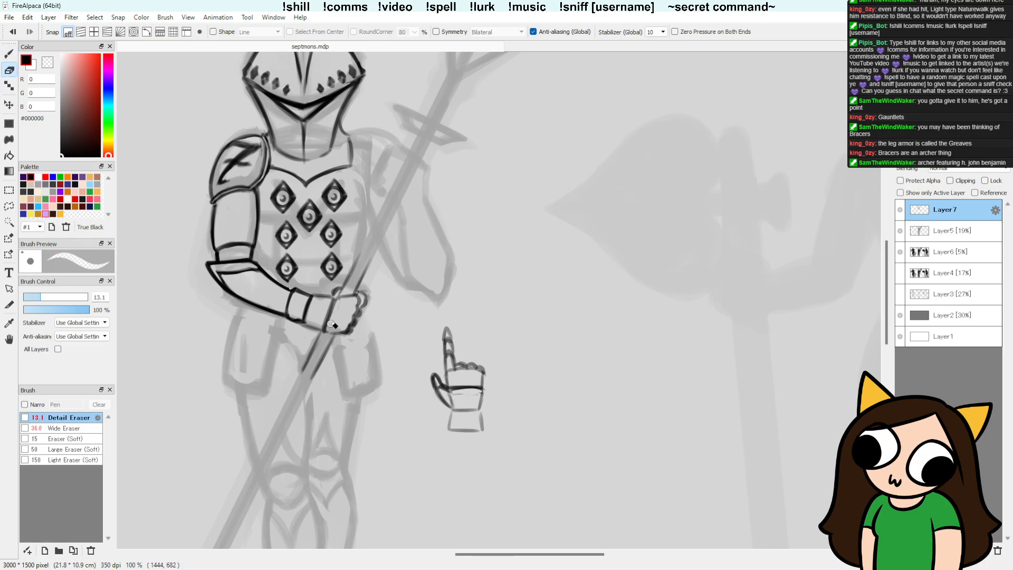
{"action": "left_click_drag", "start_coordinate": [327, 305], "coordinate": [308, 319]}
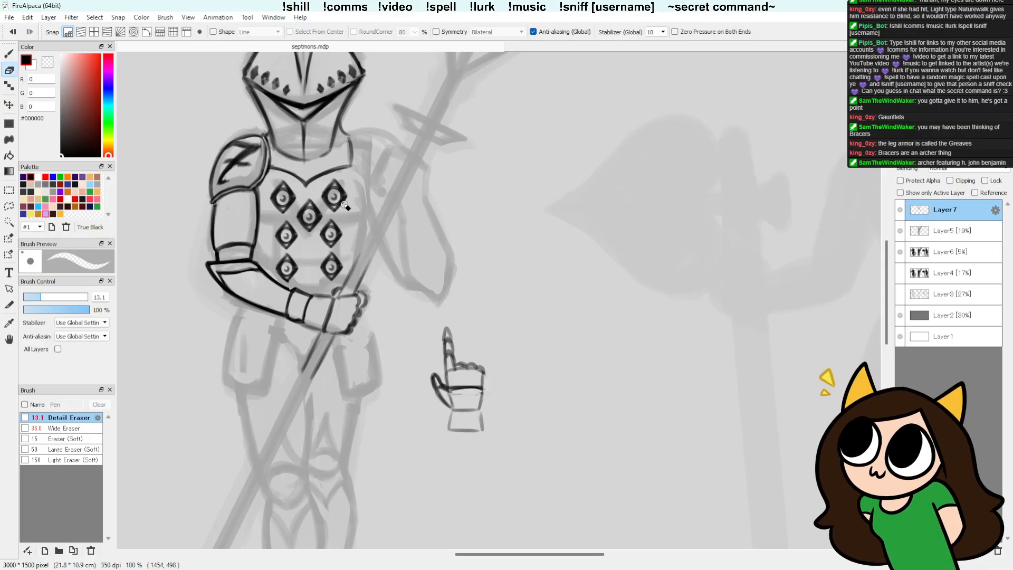
{"action": "key", "text": "b"}
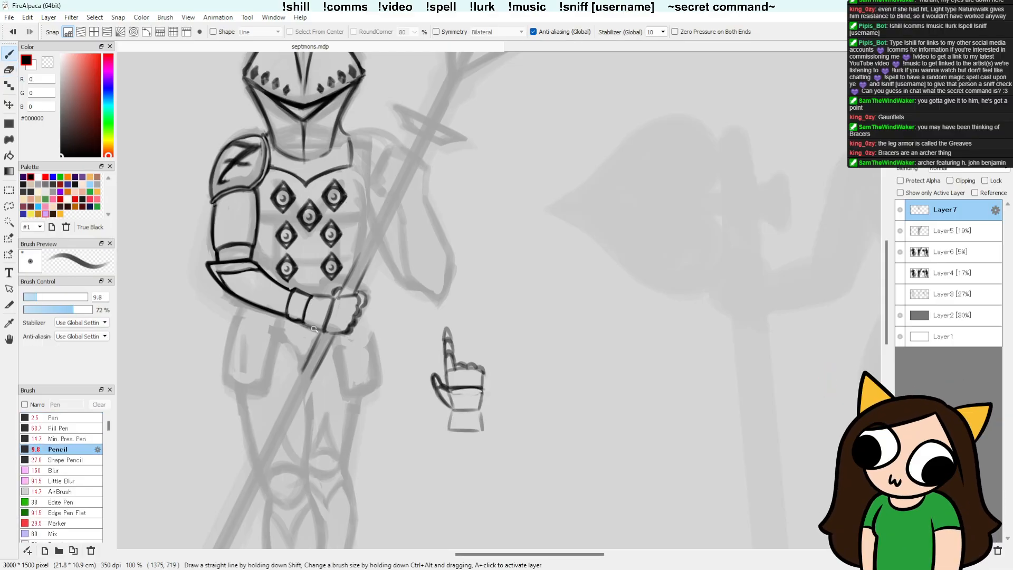
{"action": "mouse_move", "coordinate": [302, 320]}
{"action": "left_mouse_down"}
{"action": "mouse_move", "coordinate": [320, 329]}
{"action": "mouse_move", "coordinate": [338, 298]}
{"action": "left_mouse_up"}
Step: Sketch a second, rough closed-fist study below the pointing gauntlet study
{"action": "scroll", "coordinate": [609, 269], "scroll_direction": "down", "scroll_amount": 2}
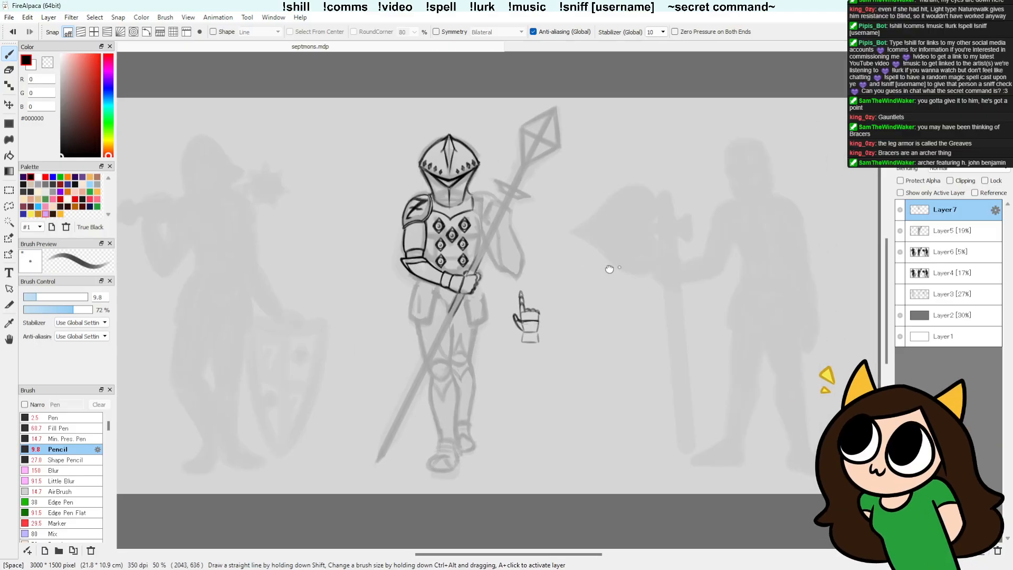
{"action": "left_click_drag", "start_coordinate": [609, 269], "coordinate": [527, 270]}
{"action": "scroll", "coordinate": [459, 290], "scroll_direction": "up", "scroll_amount": 1}
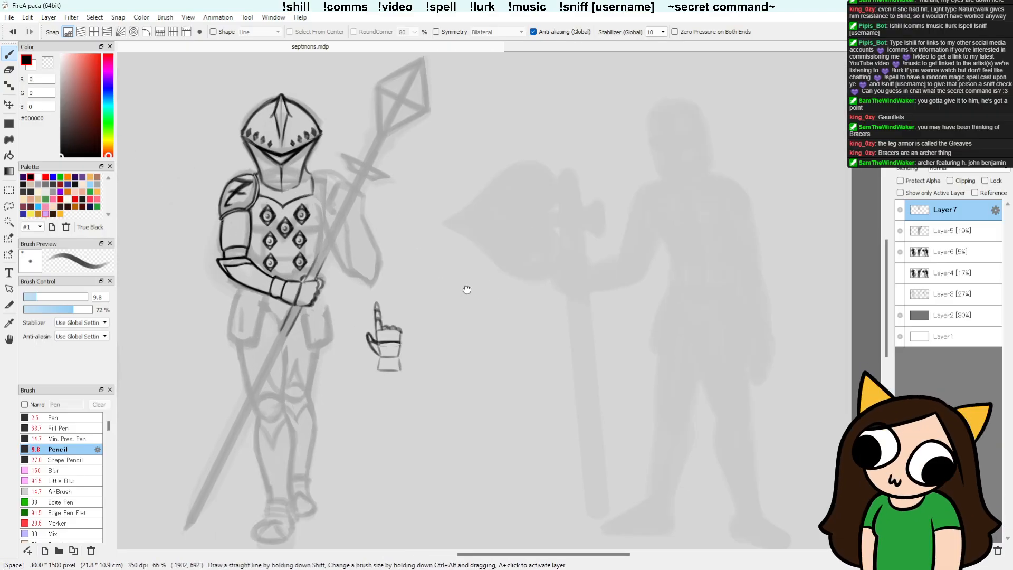
{"action": "left_click_drag", "start_coordinate": [467, 289], "coordinate": [528, 287]}
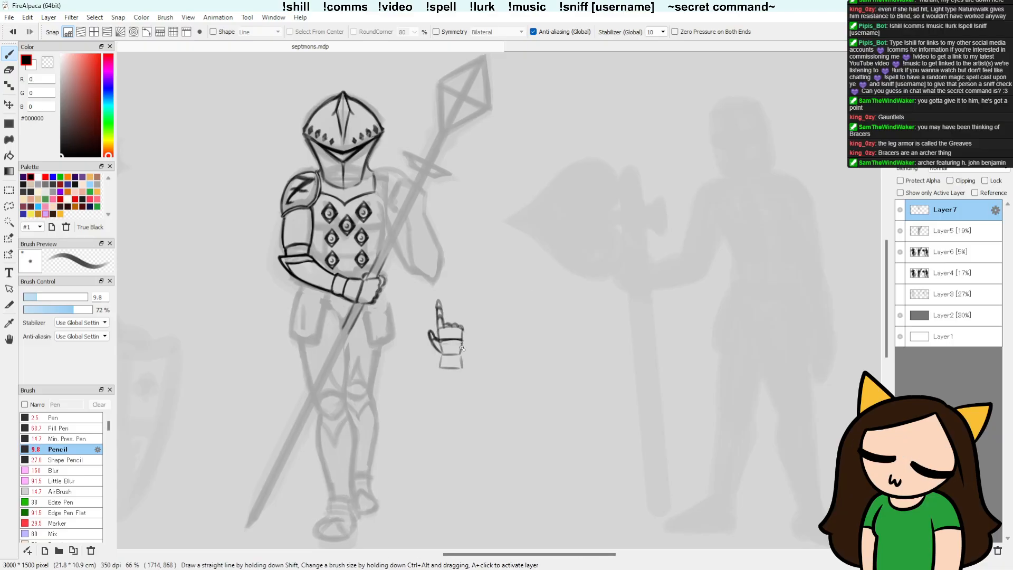
{"action": "key", "text": "e"}
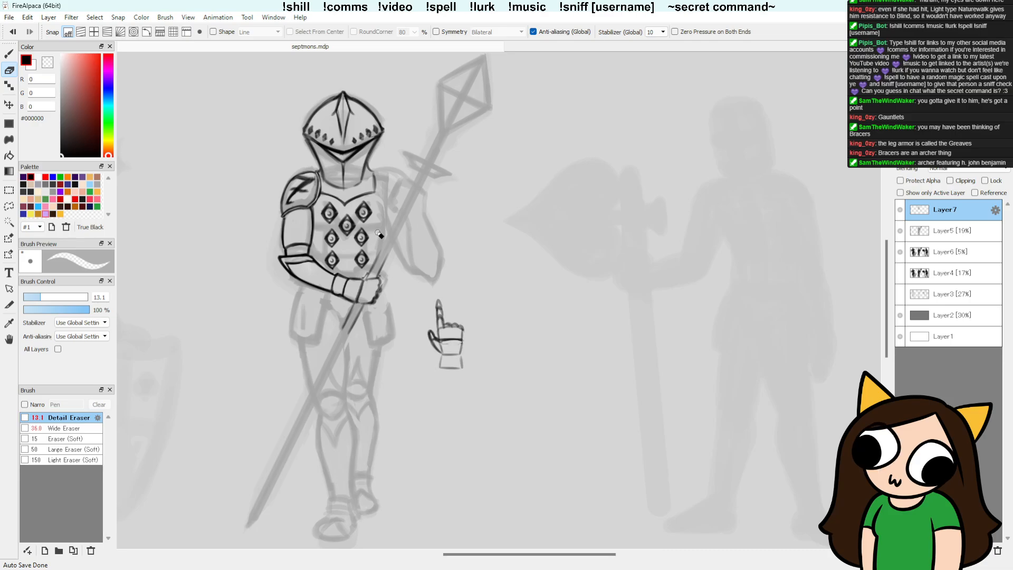
{"action": "key", "text": "b"}
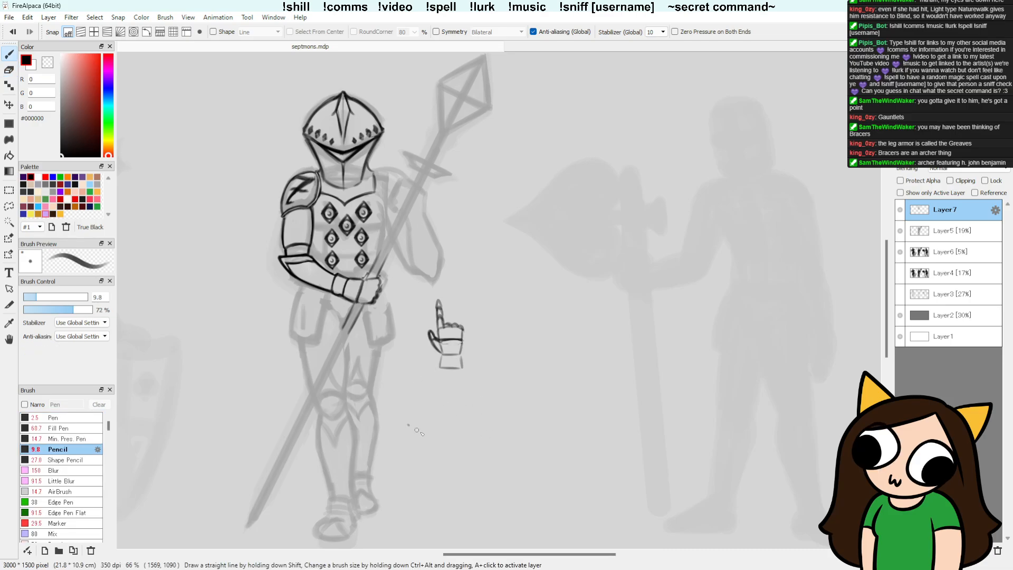
{"action": "mouse_move", "coordinate": [416, 429]}
{"action": "left_mouse_down"}
{"action": "mouse_move", "coordinate": [424, 408]}
{"action": "mouse_move", "coordinate": [395, 416]}
{"action": "left_mouse_up"}
{"action": "mouse_move", "coordinate": [425, 406]}
{"action": "left_mouse_down"}
{"action": "mouse_move", "coordinate": [444, 405]}
{"action": "mouse_move", "coordinate": [437, 436]}
{"action": "mouse_move", "coordinate": [447, 413]}
{"action": "left_mouse_up"}
{"action": "key", "text": "ctrl+z"}
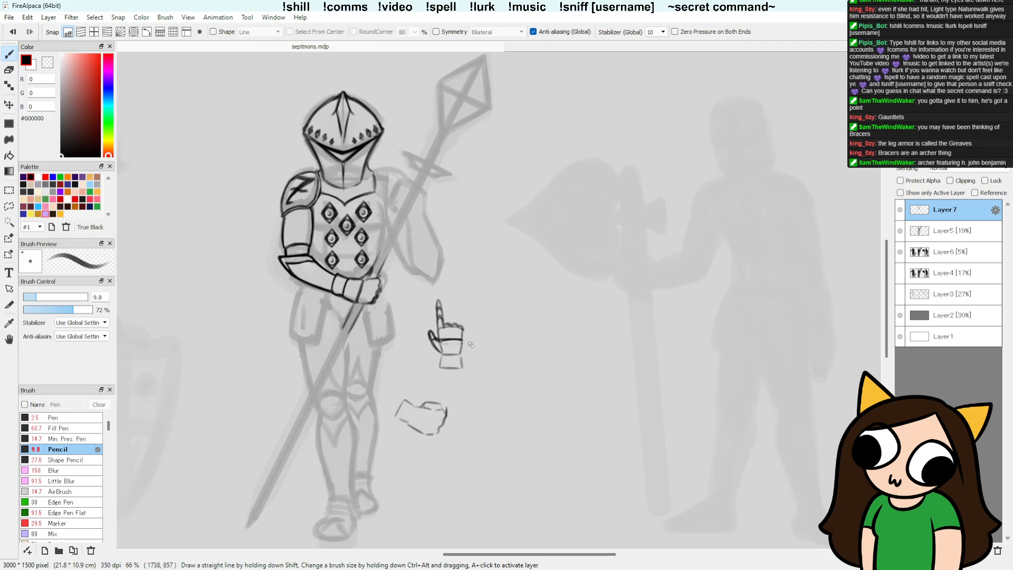
Step: Extend the spear hand's knuckles outward with a rounded index finger and darken the top of the fist and thumb
{"action": "scroll", "coordinate": [482, 336], "scroll_direction": "up", "scroll_amount": 4}
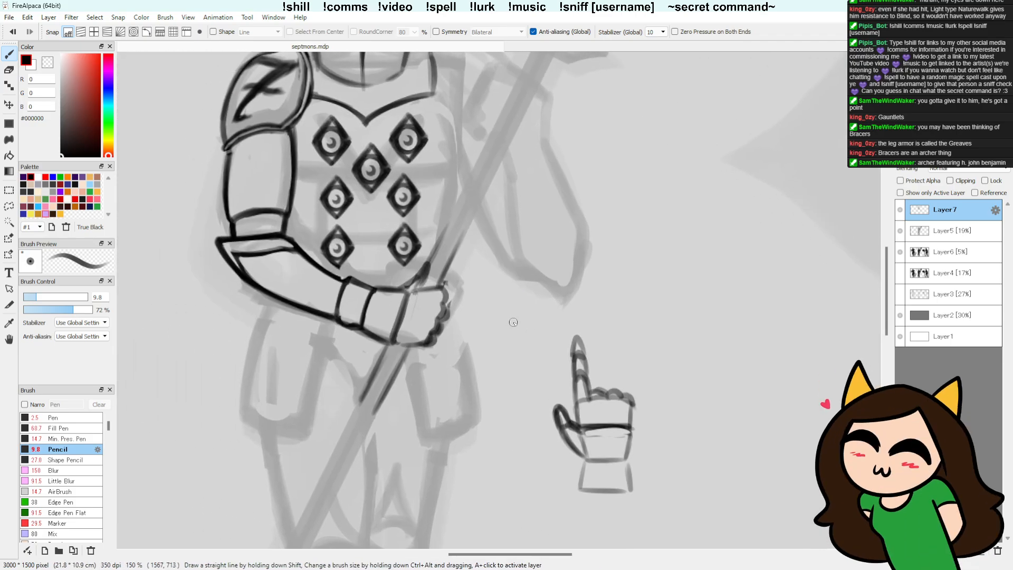
{"action": "key", "text": "e"}
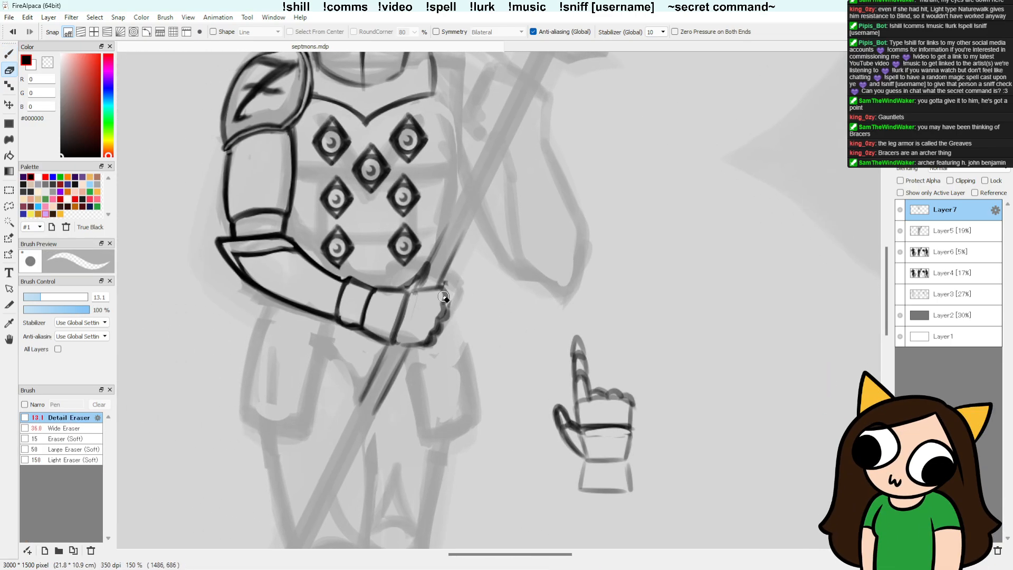
{"action": "key", "text": "b"}
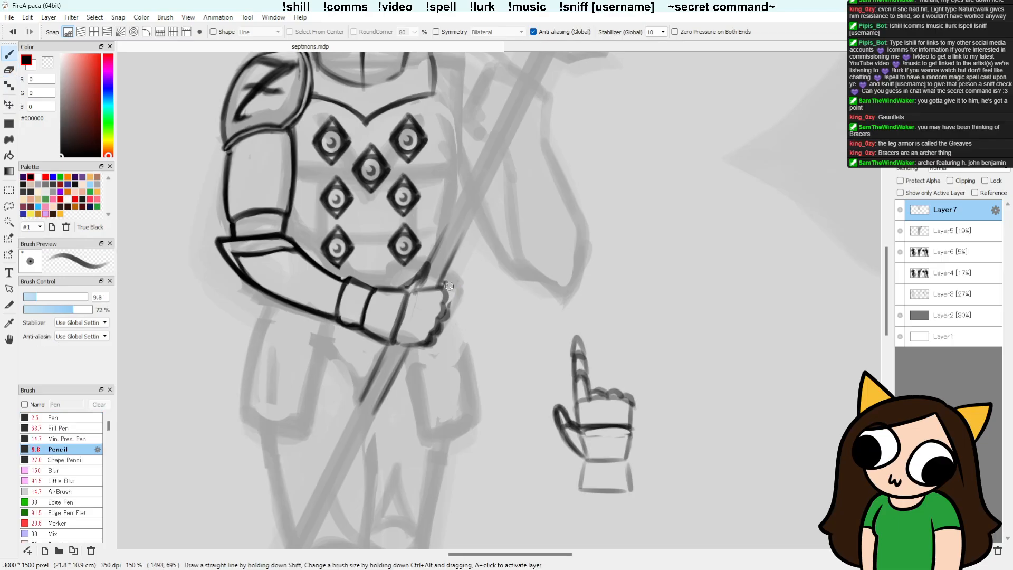
{"action": "left_click_drag", "start_coordinate": [453, 286], "coordinate": [448, 306]}
{"action": "left_click_drag", "start_coordinate": [443, 288], "coordinate": [411, 291]}
{"action": "mouse_move", "coordinate": [442, 284]}
{"action": "left_mouse_down"}
{"action": "mouse_move", "coordinate": [453, 255]}
{"action": "mouse_move", "coordinate": [422, 286]}
{"action": "mouse_move", "coordinate": [432, 239]}
{"action": "mouse_move", "coordinate": [421, 279]}
{"action": "left_mouse_up"}
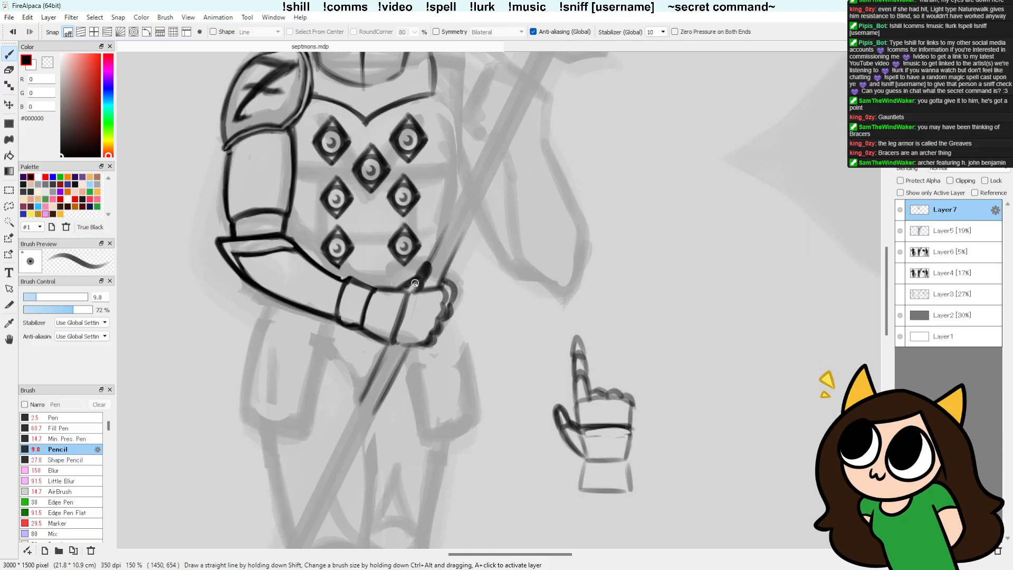
Step: Hollow out the thumb with the Detail Eraser and redraw its tip and segments with the Pencil
{"action": "key", "text": "e"}
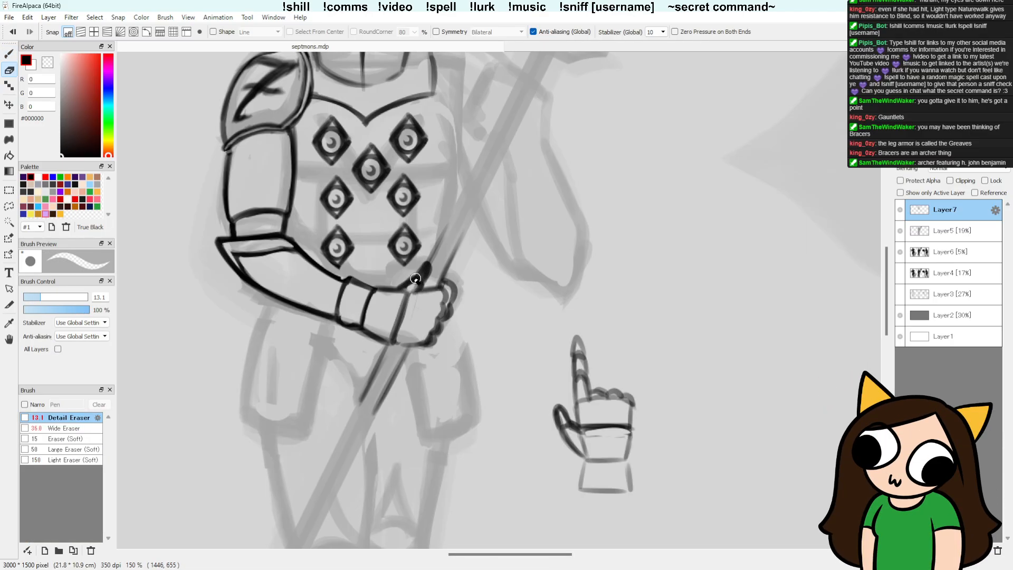
{"action": "left_click_drag", "start_coordinate": [425, 275], "coordinate": [427, 264]}
{"action": "key", "text": "b"}
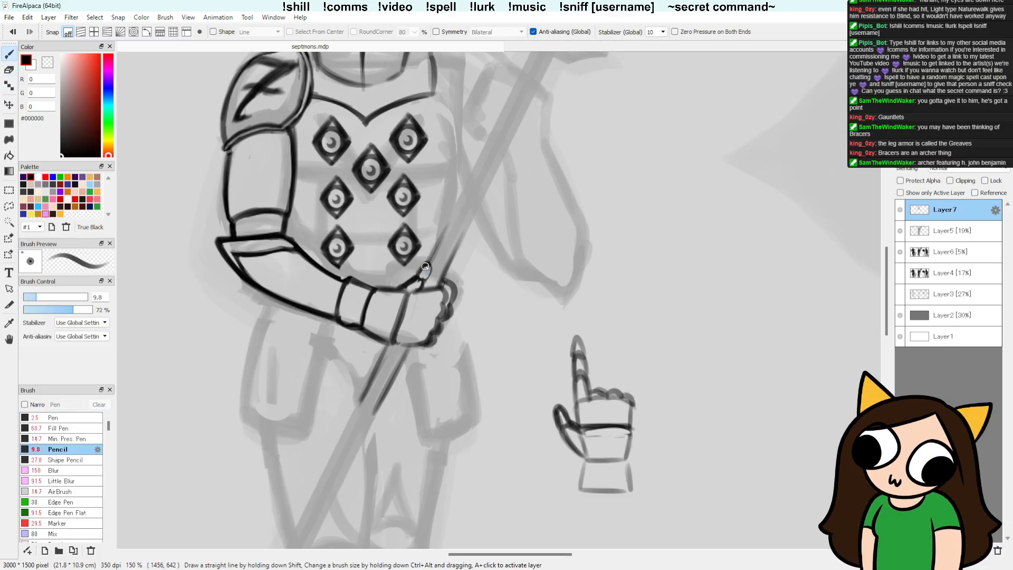
{"action": "left_click_drag", "start_coordinate": [421, 280], "coordinate": [416, 293]}
{"action": "left_click_drag", "start_coordinate": [397, 285], "coordinate": [426, 276]}
{"action": "key", "text": "e"}
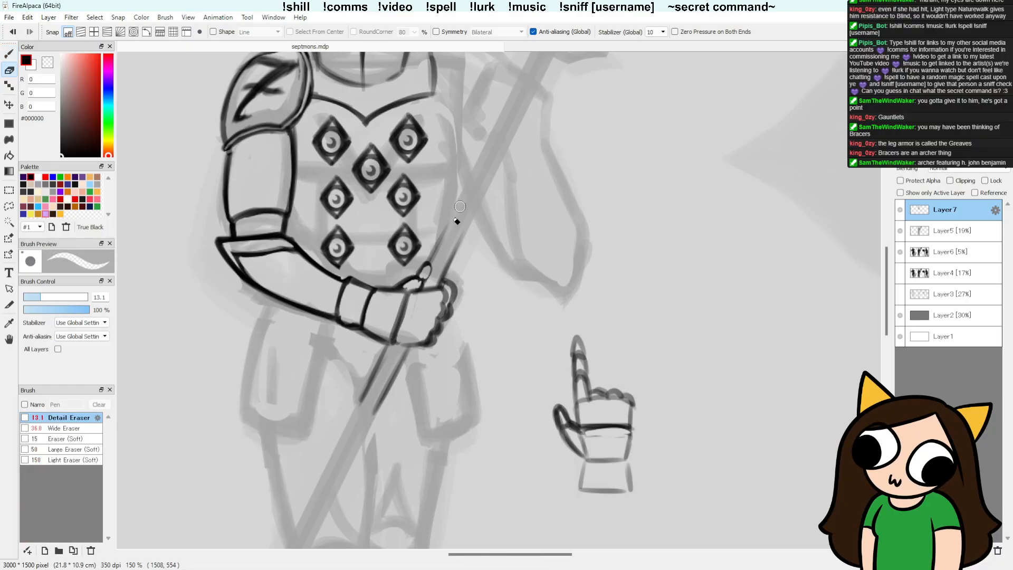
{"action": "key", "text": "b"}
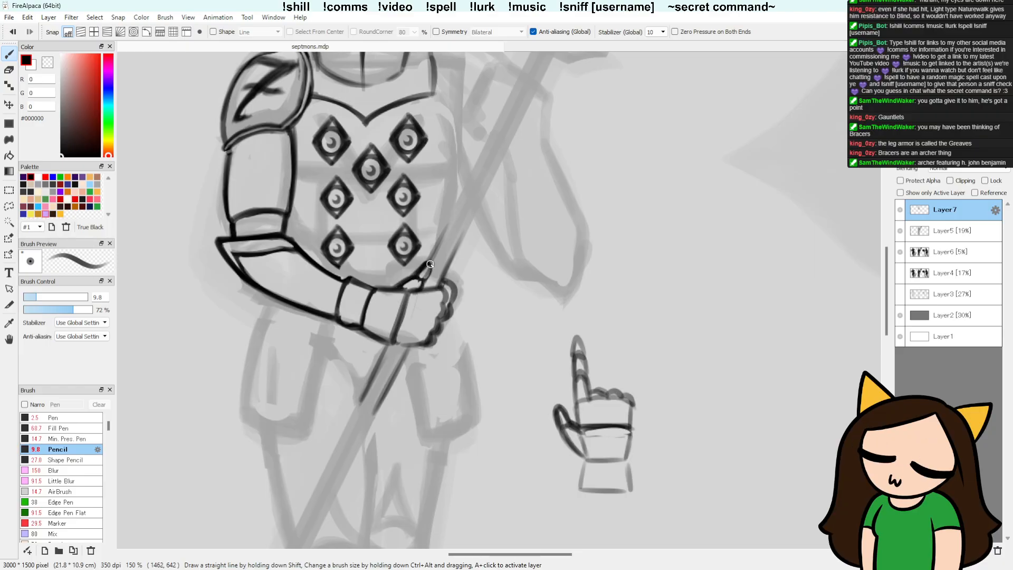
{"action": "left_click_drag", "start_coordinate": [427, 263], "coordinate": [424, 281]}
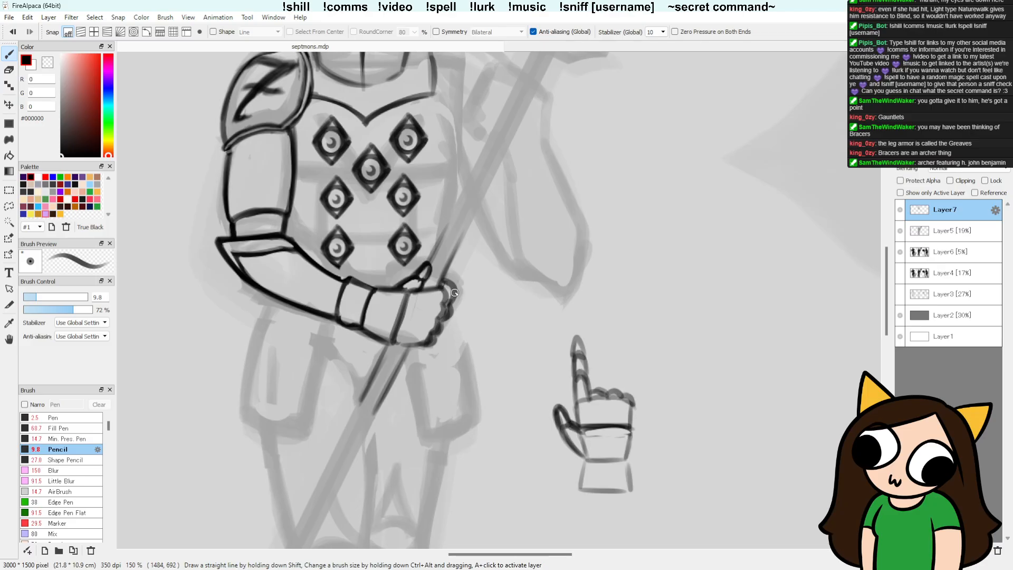
Step: Darken the outer contour of the fist's knuckles and clean the lines inside the fist
{"action": "mouse_move", "coordinate": [447, 305]}
{"action": "left_mouse_down"}
{"action": "mouse_move", "coordinate": [446, 281]}
{"action": "mouse_move", "coordinate": [452, 310]}
{"action": "mouse_move", "coordinate": [433, 338]}
{"action": "mouse_move", "coordinate": [416, 336]}
{"action": "mouse_move", "coordinate": [428, 344]}
{"action": "left_mouse_up"}
{"action": "left_click_drag", "start_coordinate": [441, 289], "coordinate": [430, 338]}
{"action": "key", "text": "e"}
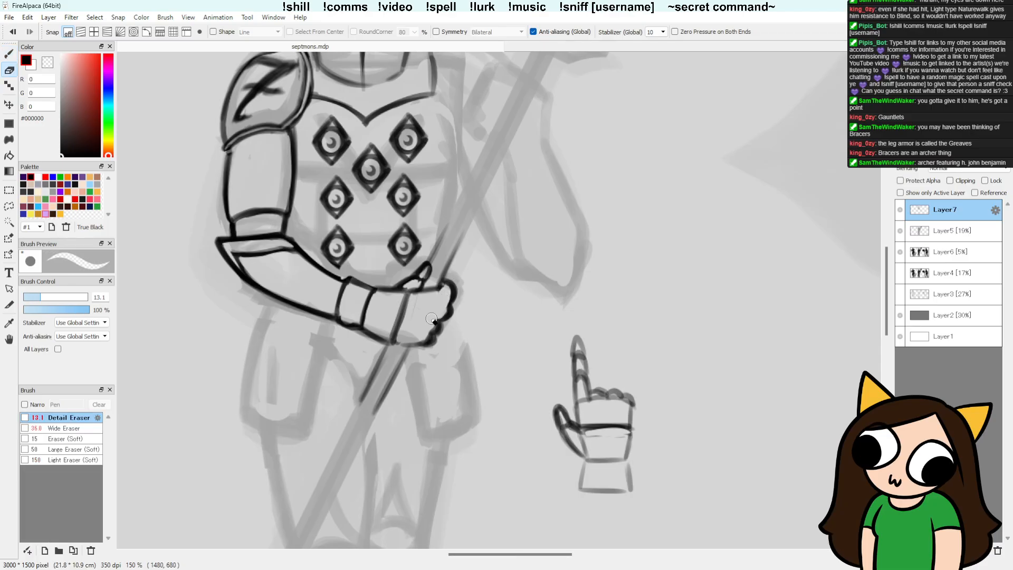
{"action": "key", "text": "b"}
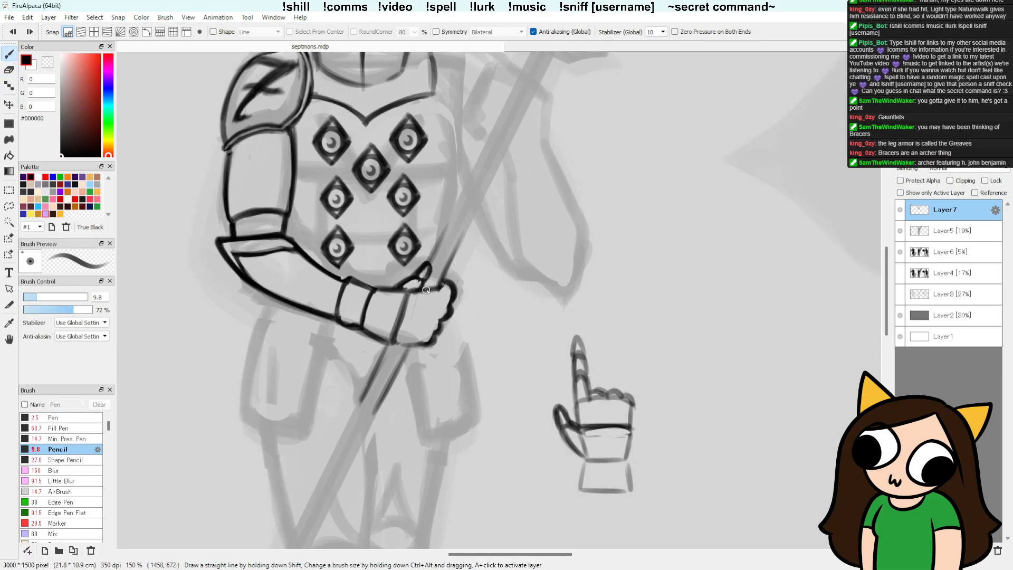
Step: Draw a scalloped inner line down the fist to separate the fingers from the back of the hand
{"action": "left_click_drag", "start_coordinate": [442, 287], "coordinate": [421, 323]}
{"action": "key", "text": "ctrl+z"}
{"action": "key", "text": "ctrl+z"}
{"action": "mouse_move", "coordinate": [437, 289]}
{"action": "left_mouse_down"}
{"action": "mouse_move", "coordinate": [421, 342]}
{"action": "mouse_move", "coordinate": [424, 329]}
{"action": "left_mouse_up"}
{"action": "left_click_drag", "start_coordinate": [423, 329], "coordinate": [413, 344]}
{"action": "key", "text": "e"}
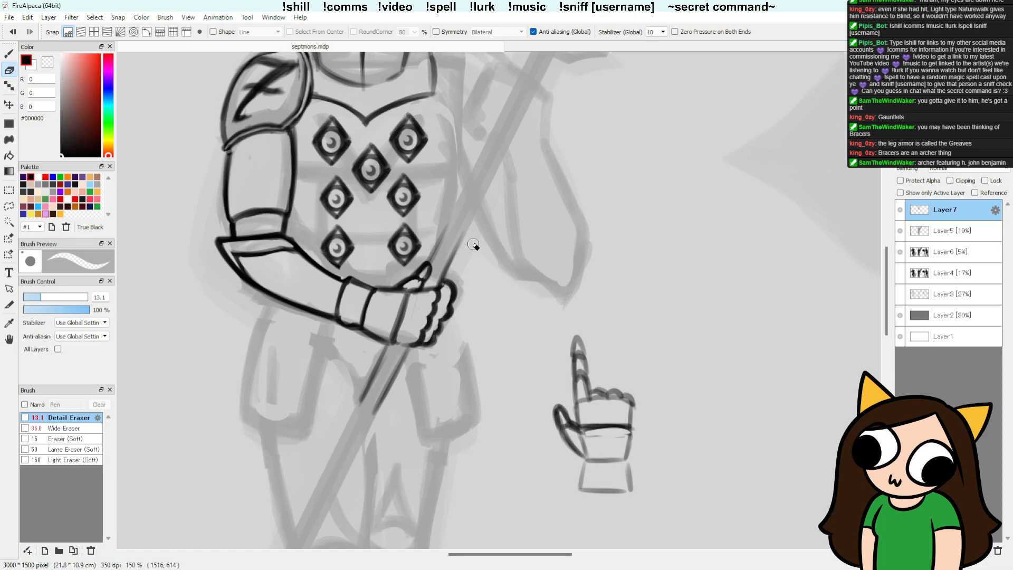
Step: Draw short division lines between the curled fingers and darken the plate line across the back of the hand
{"action": "key", "text": "b"}
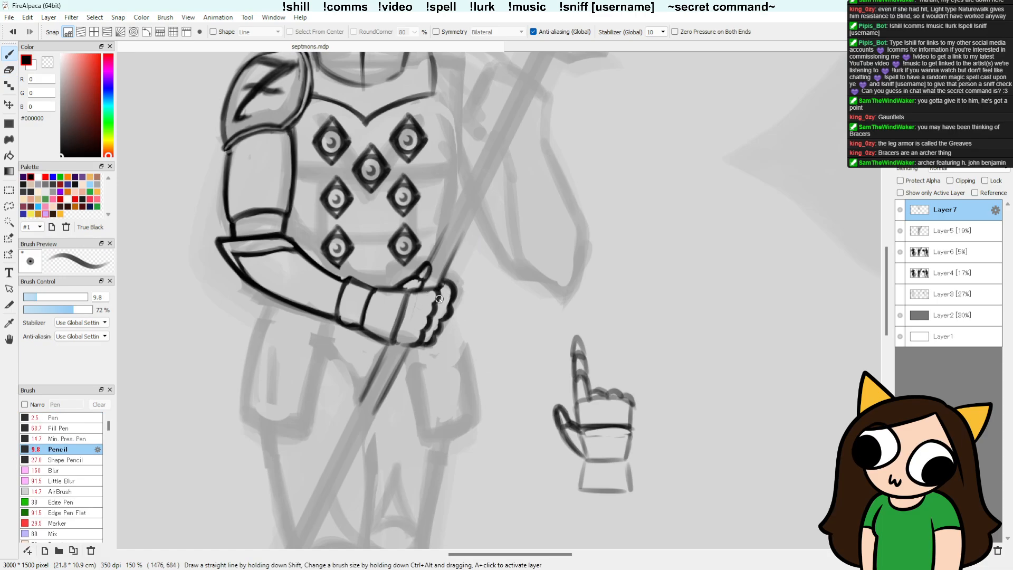
{"action": "left_click_drag", "start_coordinate": [439, 299], "coordinate": [451, 291]}
{"action": "mouse_move", "coordinate": [432, 330]}
{"action": "left_mouse_down"}
{"action": "mouse_move", "coordinate": [440, 319]}
{"action": "mouse_move", "coordinate": [428, 338]}
{"action": "left_mouse_up"}
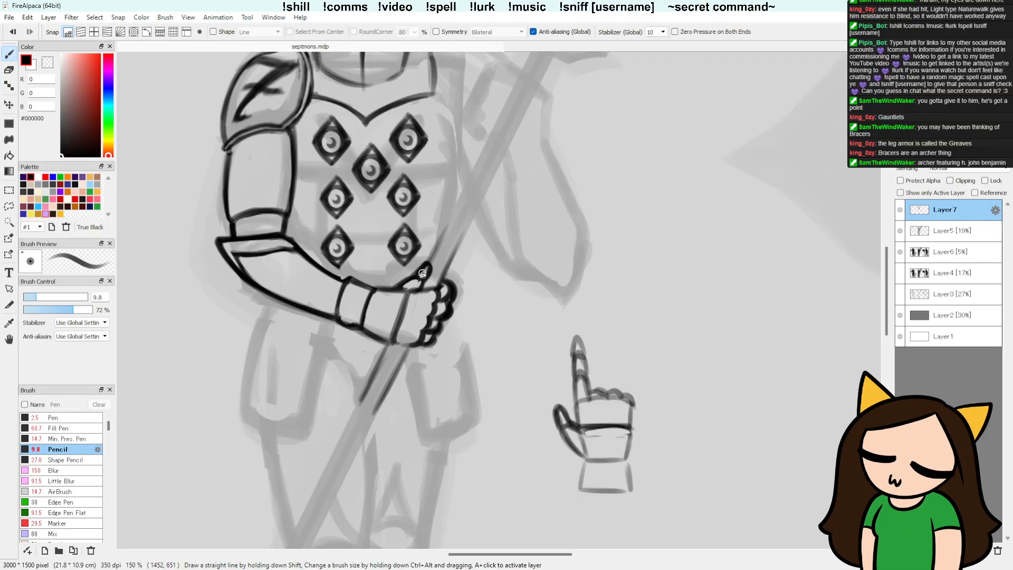
{"action": "scroll", "coordinate": [574, 276], "scroll_direction": "down", "scroll_amount": 3}
{"action": "left_click_drag", "start_coordinate": [591, 290], "coordinate": [481, 296]}
{"action": "scroll", "coordinate": [572, 292], "scroll_direction": "up", "scroll_amount": 1}
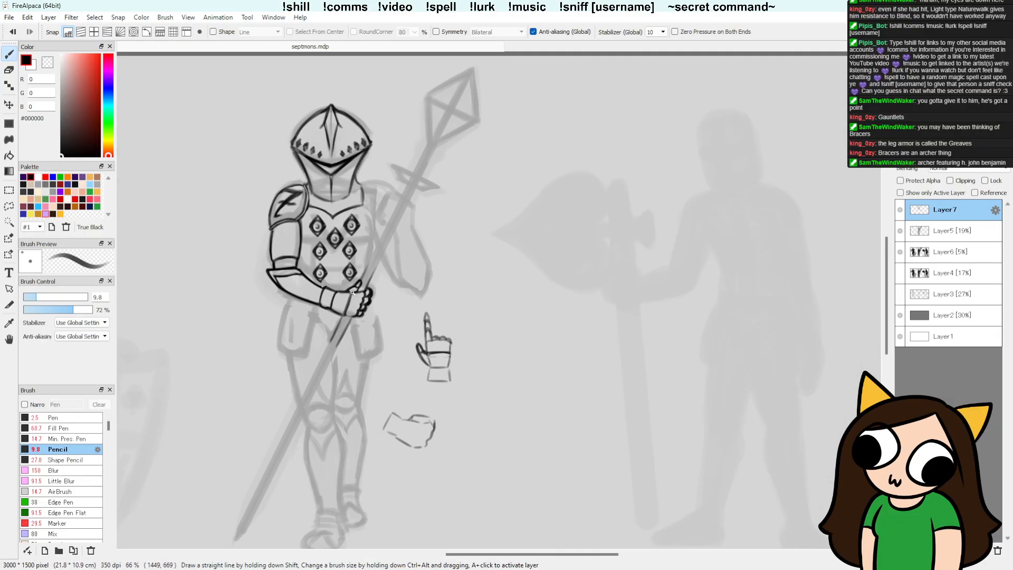
{"action": "left_click_drag", "start_coordinate": [354, 291], "coordinate": [347, 311]}
{"action": "key", "text": "e"}
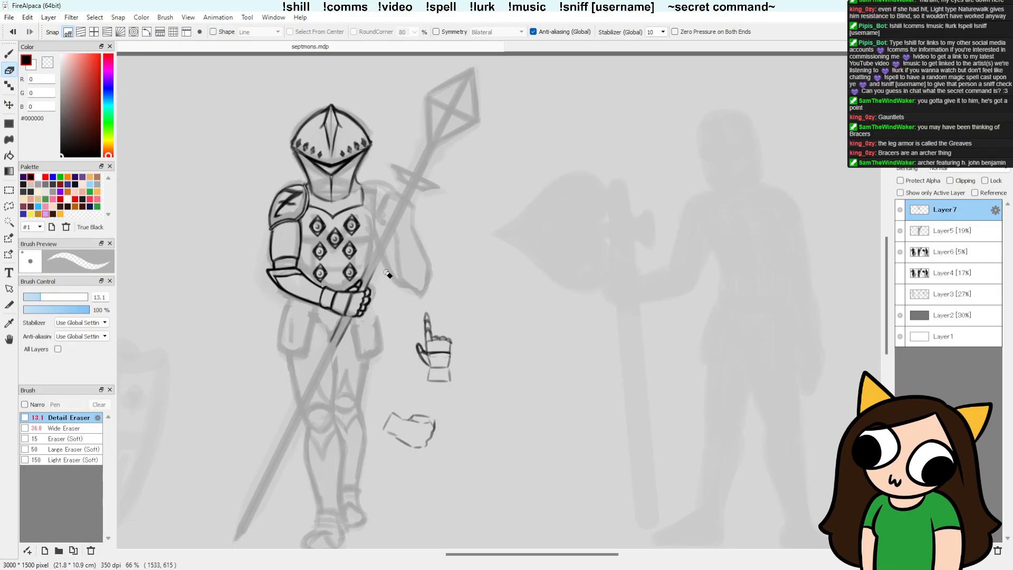
{"action": "key", "text": "b"}
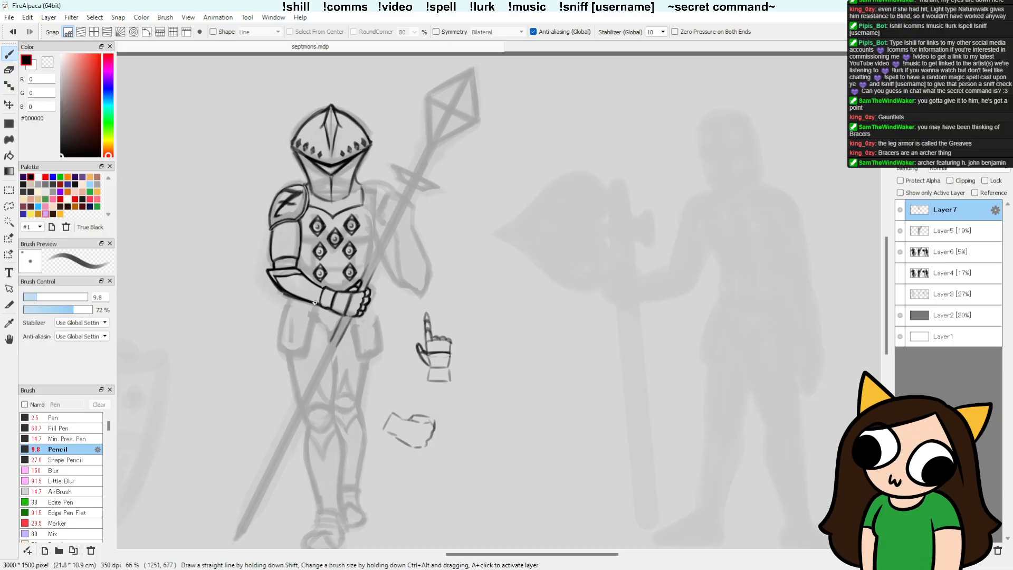
{"action": "key", "text": "e"}
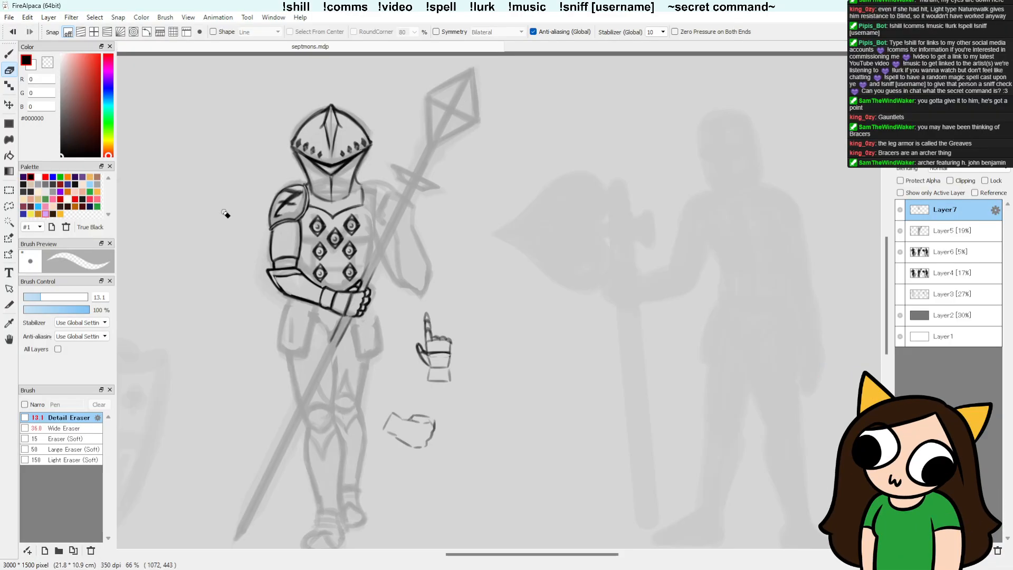
{"action": "key", "text": "b"}
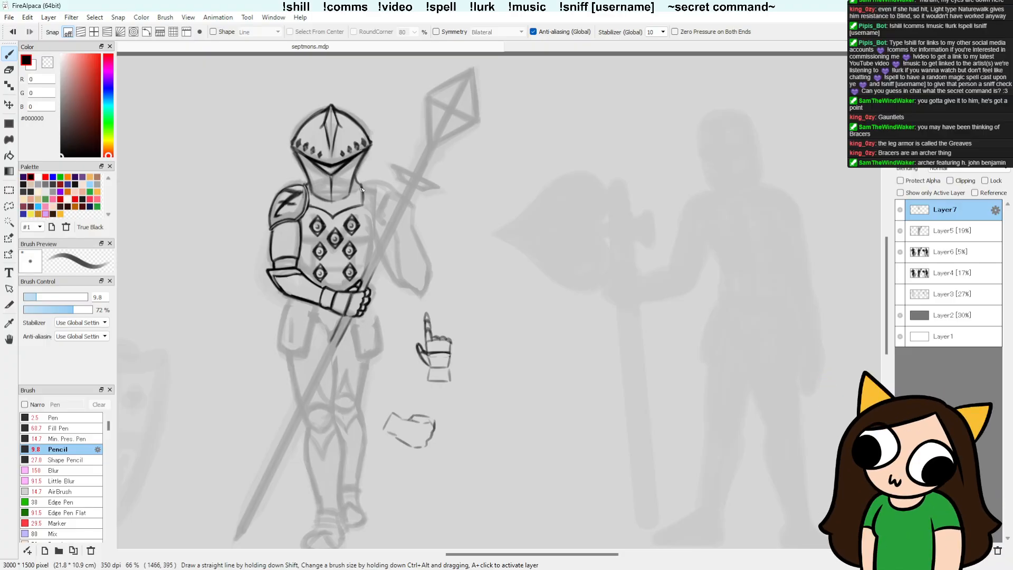
{"action": "key", "text": "e"}
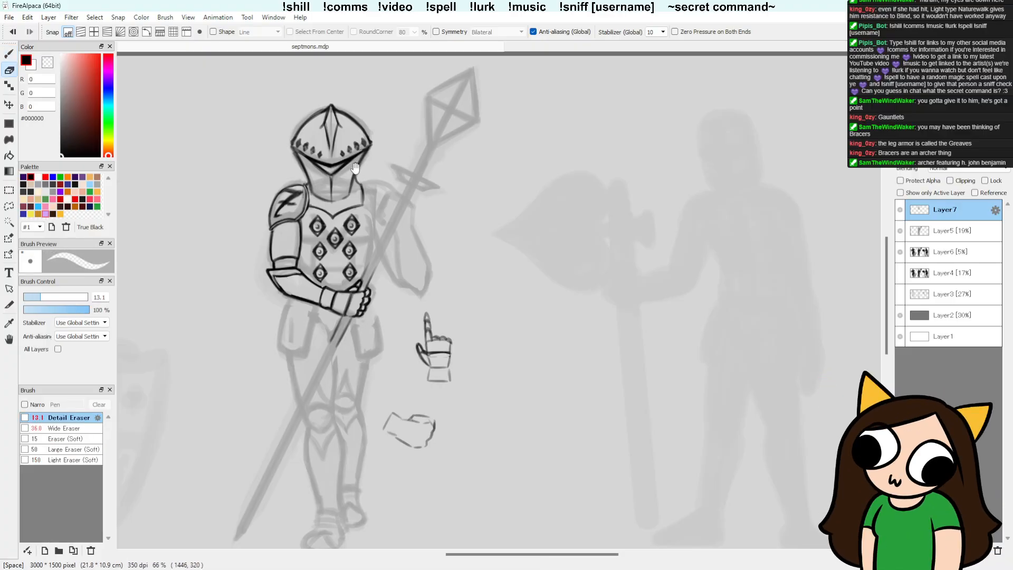
{"action": "scroll", "coordinate": [553, 406], "scroll_direction": "down", "scroll_amount": 1}
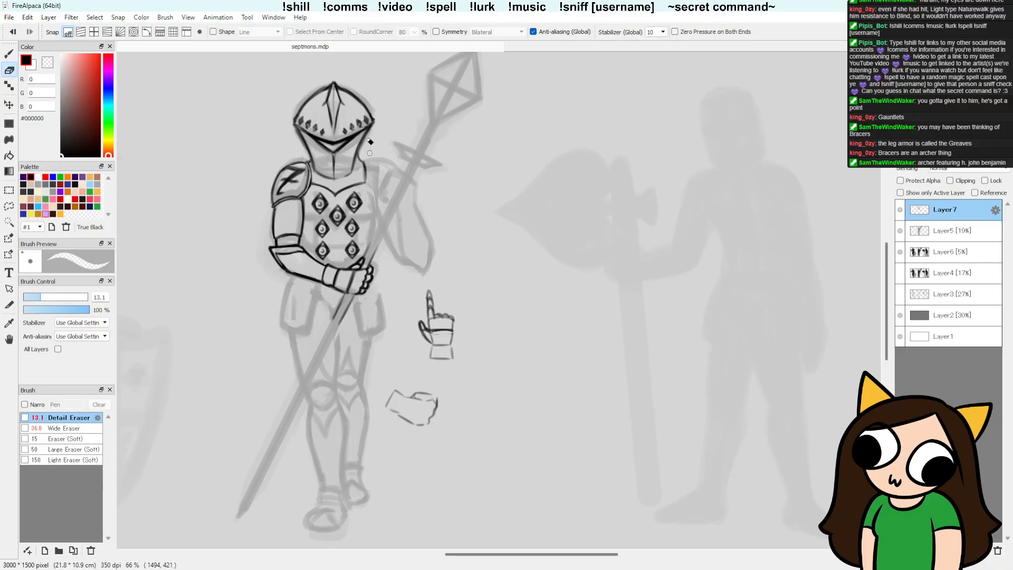
{"action": "key", "text": "b"}
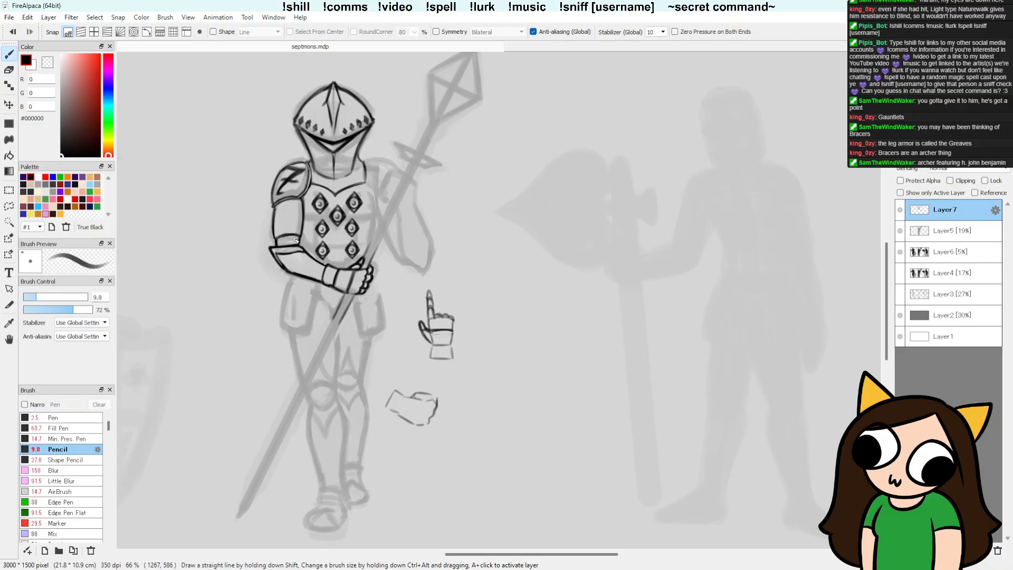
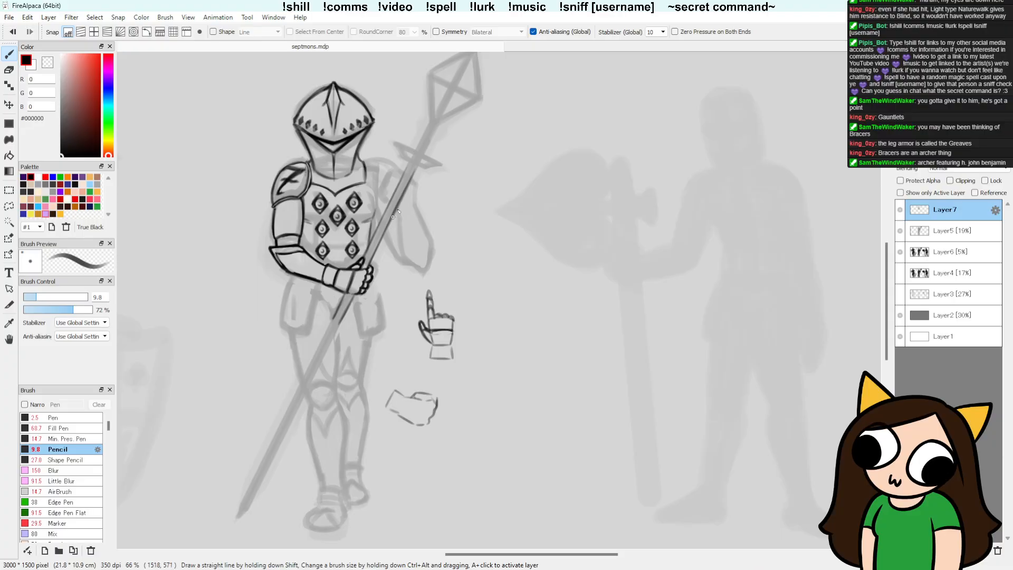
Step: Lasso the middle figure's bent forearm up to the wrist, rotate it by -1.9 degrees with Transform, and deselect
{"action": "key", "text": "e"}
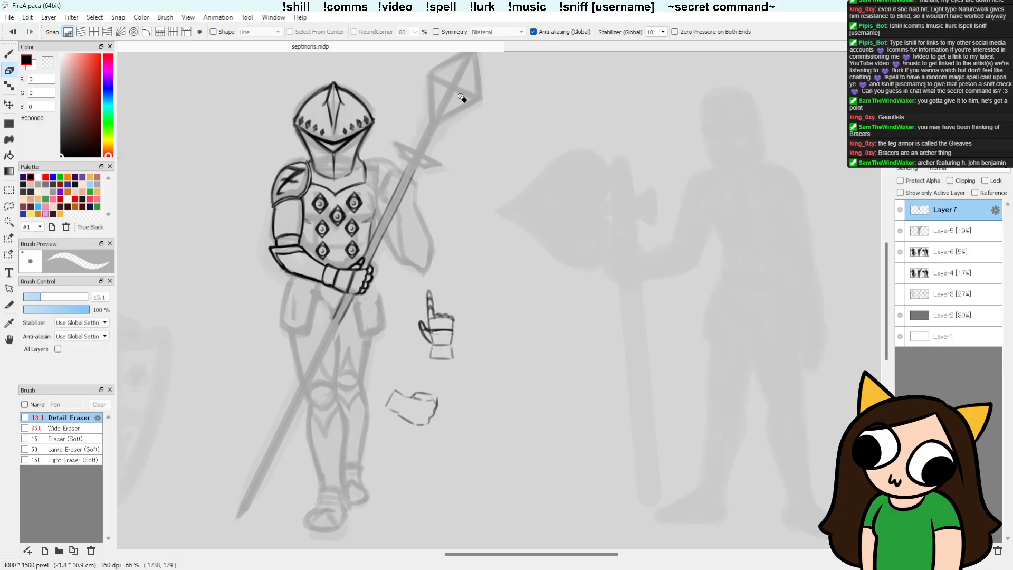
{"action": "key", "text": "b"}
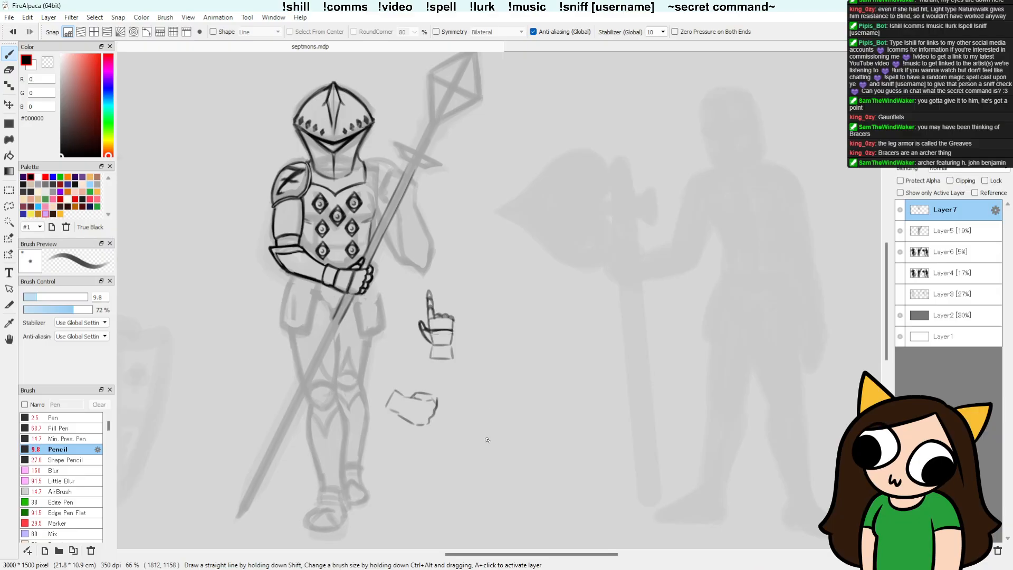
{"action": "key", "text": "l"}
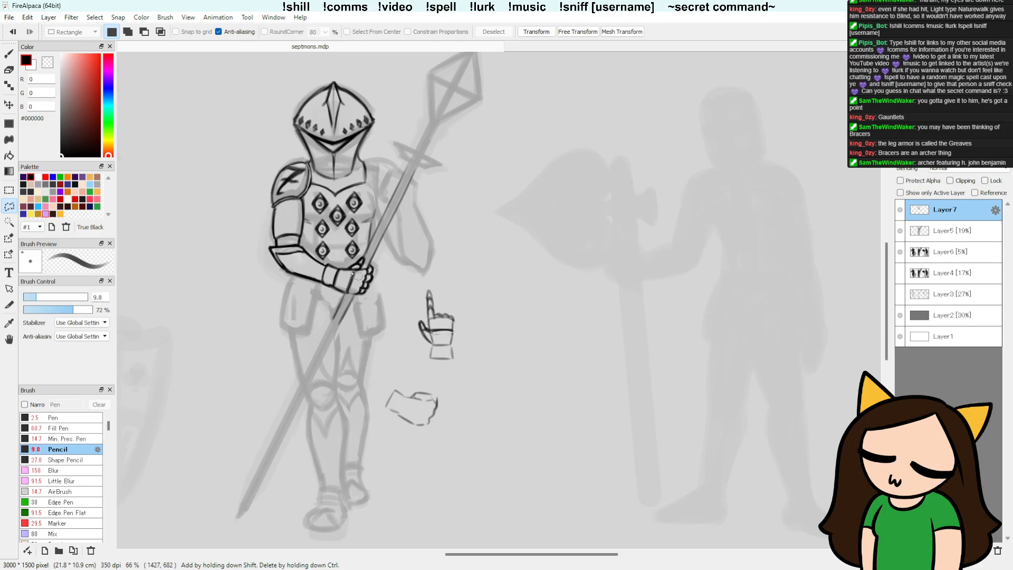
{"action": "mouse_move", "coordinate": [327, 261]}
{"action": "left_mouse_down"}
{"action": "mouse_move", "coordinate": [308, 246]}
{"action": "mouse_move", "coordinate": [273, 248]}
{"action": "mouse_move", "coordinate": [276, 295]}
{"action": "mouse_move", "coordinate": [313, 306]}
{"action": "mouse_move", "coordinate": [351, 288]}
{"action": "mouse_move", "coordinate": [300, 307]}
{"action": "left_mouse_up"}
{"action": "key", "text": "ctrl+t"}
{"action": "left_click_drag", "start_coordinate": [385, 315], "coordinate": [386, 310]}
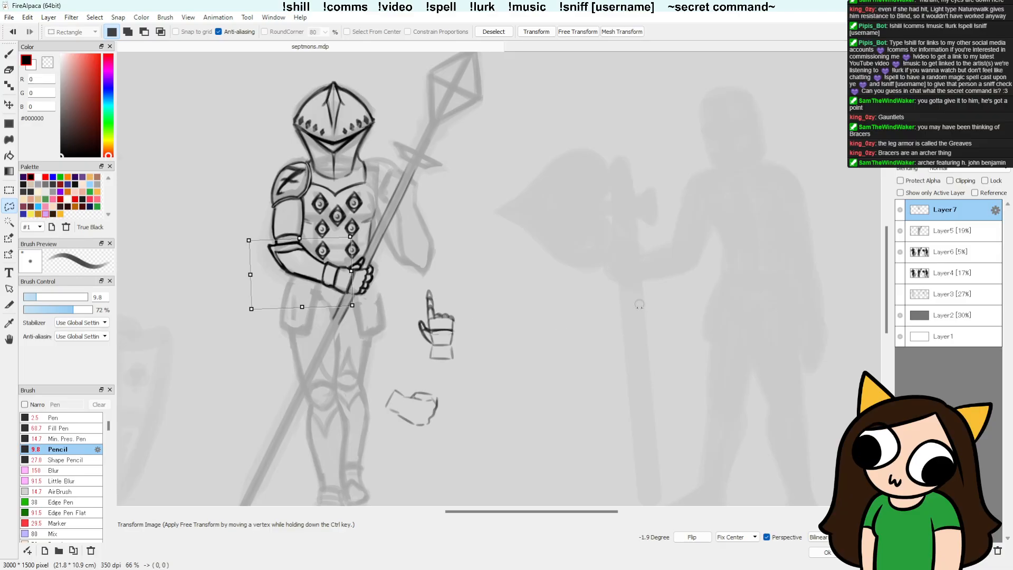
{"action": "key", "text": "Return"}
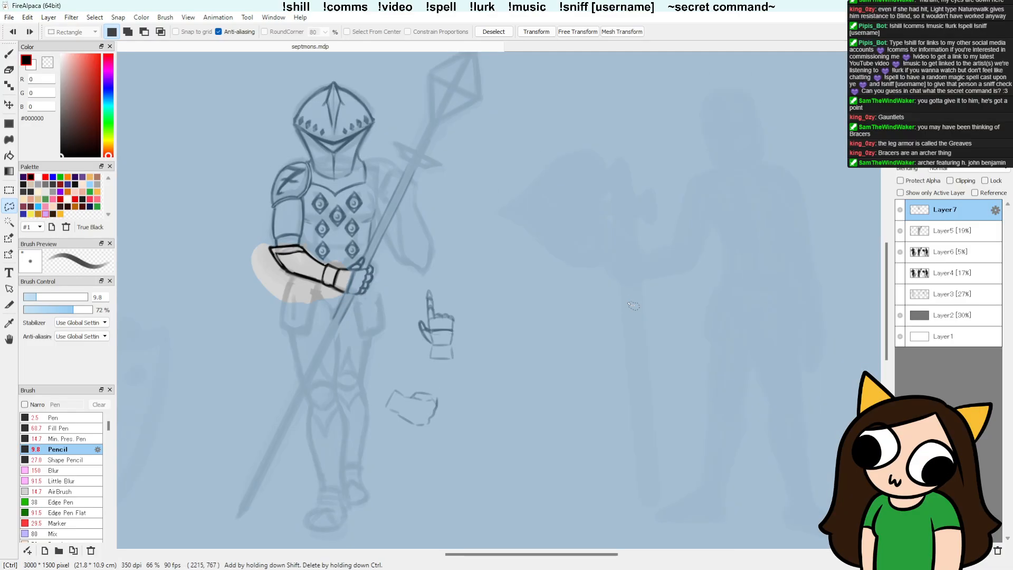
{"action": "key", "text": "ctrl+d"}
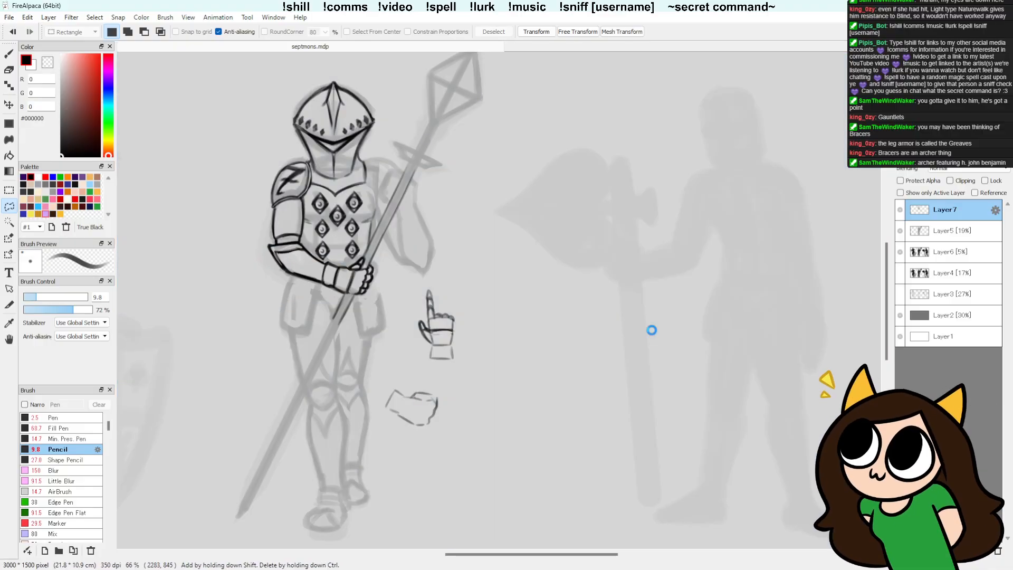
Step: Erase and redraw the lines where the forearm's cuff meets the back of the gripping hand, and save the file
{"action": "key", "text": "b"}
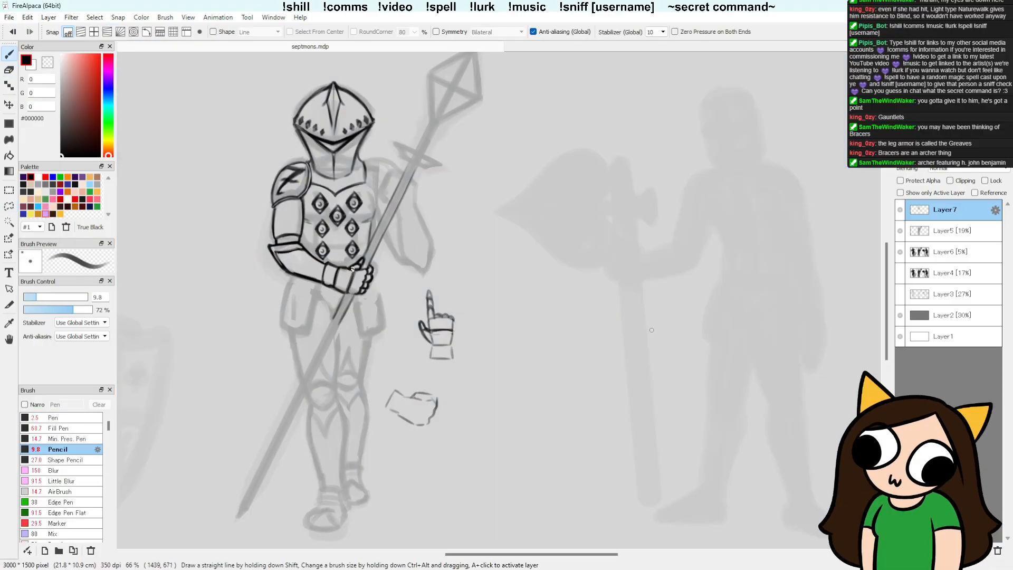
{"action": "key", "text": "e"}
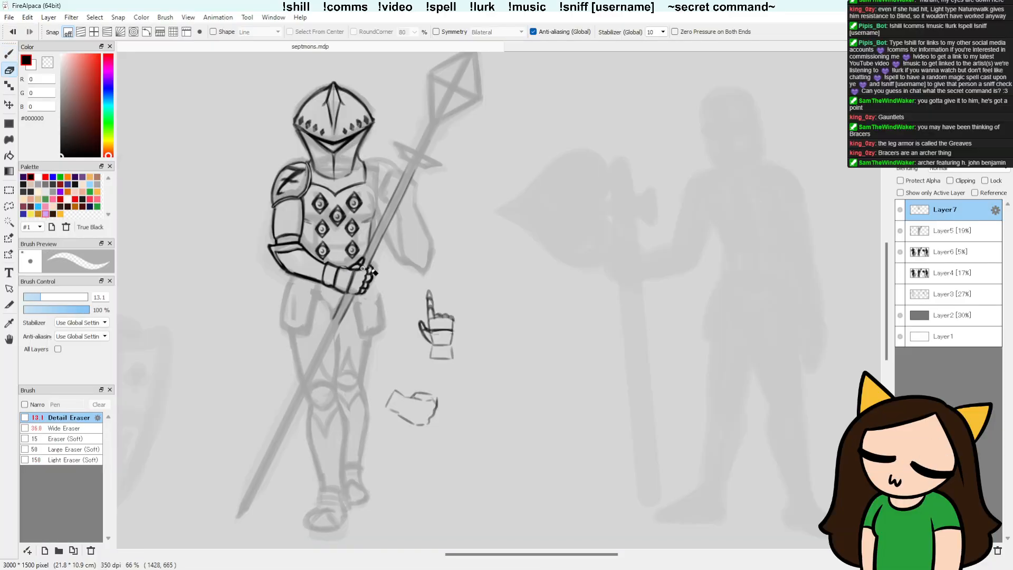
{"action": "left_click_drag", "start_coordinate": [348, 270], "coordinate": [359, 270]}
{"action": "key", "text": "b"}
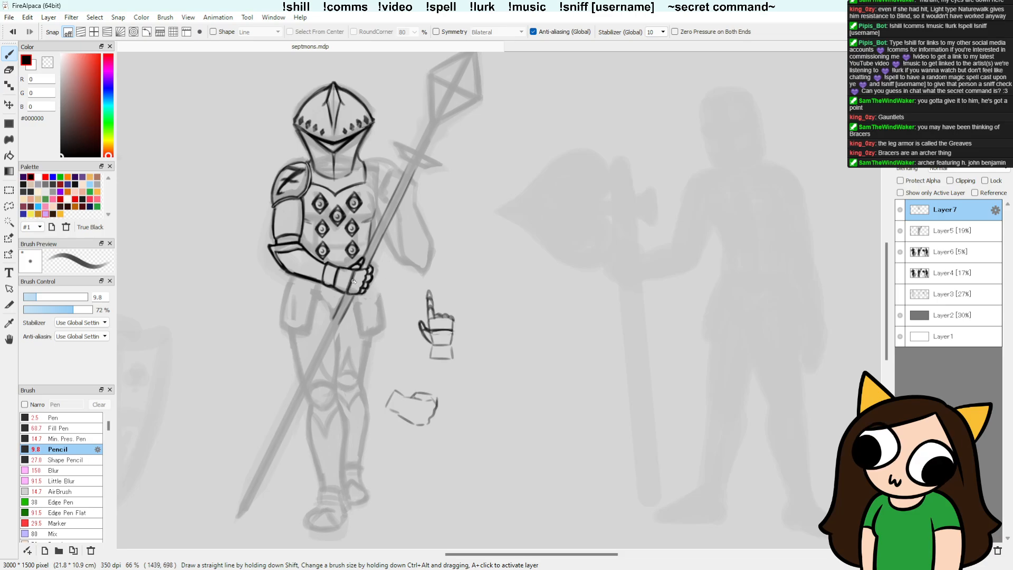
{"action": "key", "text": "e"}
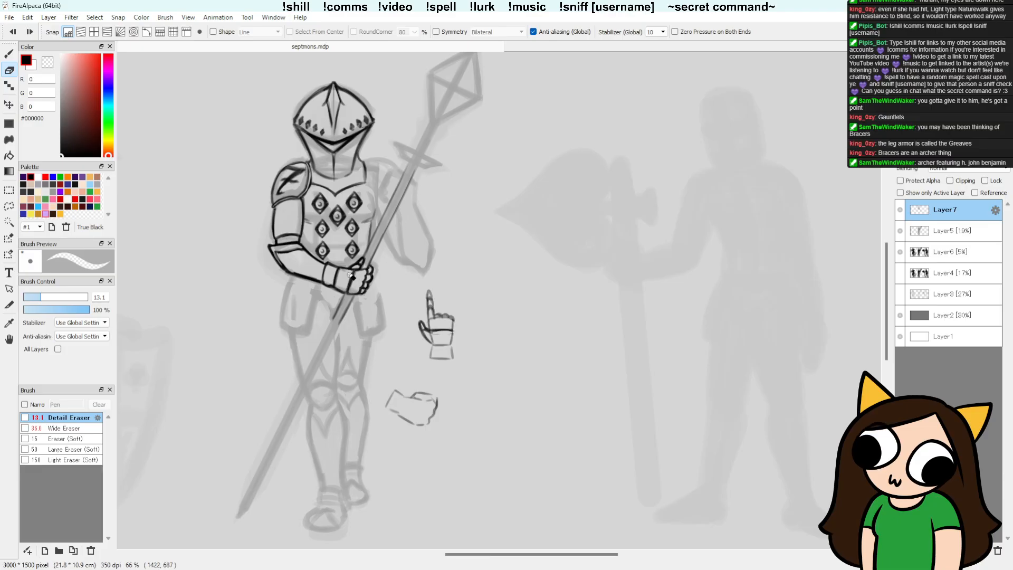
{"action": "left_click_drag", "start_coordinate": [350, 274], "coordinate": [347, 285]}
{"action": "key", "text": "b"}
{"action": "key", "text": "b"}
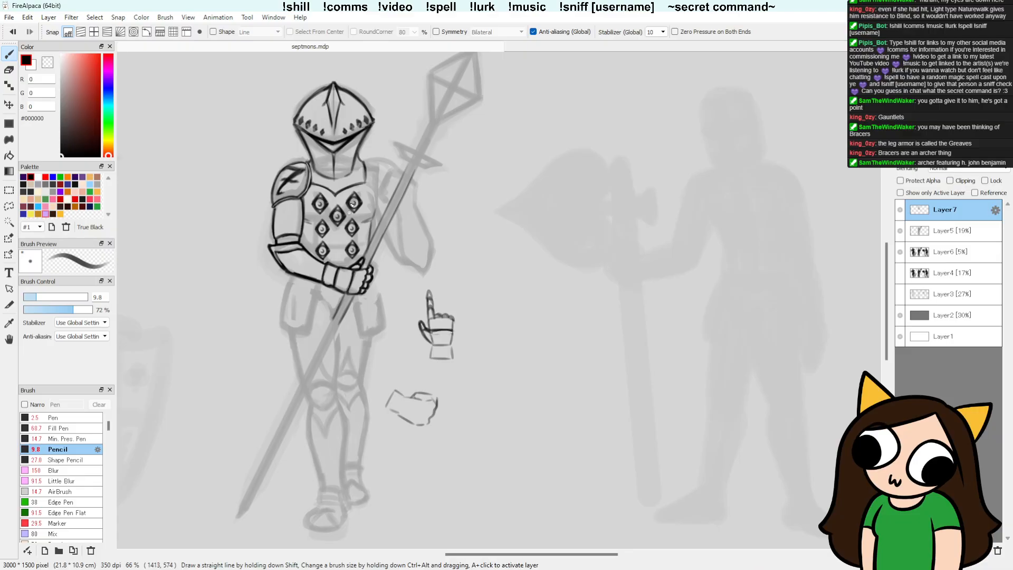
{"action": "key", "text": "e"}
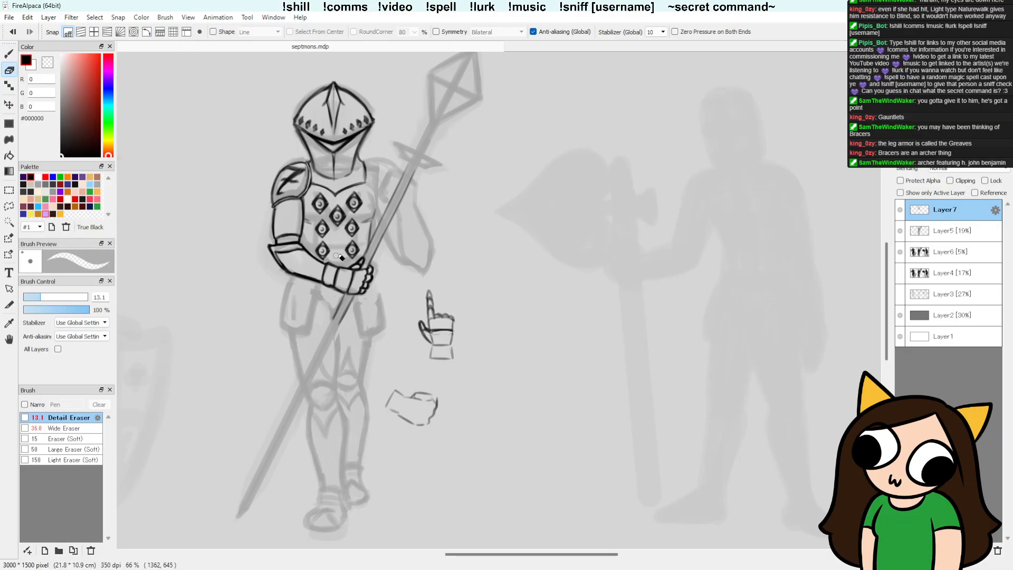
{"action": "key", "text": "b"}
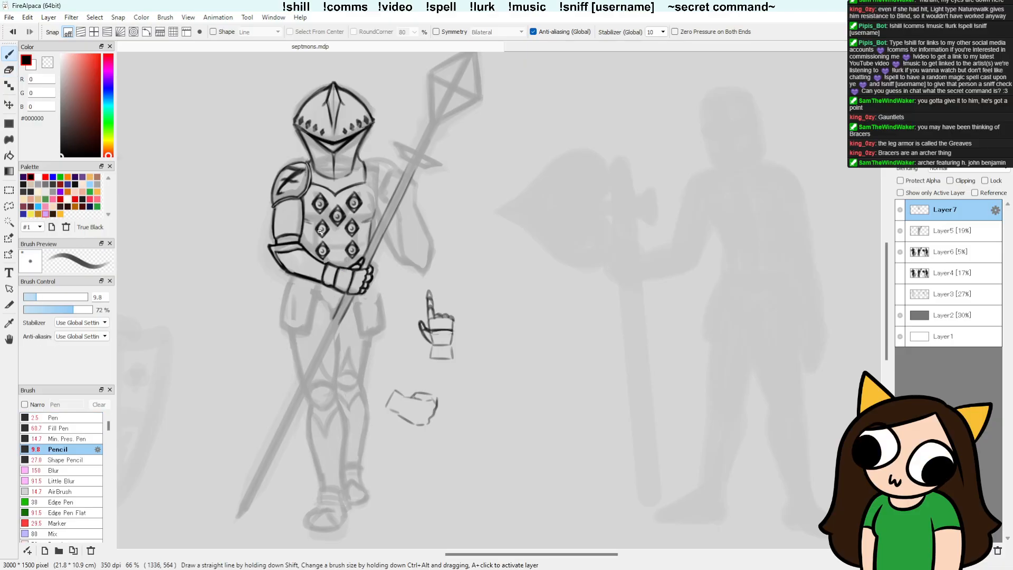
{"action": "key", "text": "ctrl+s"}
Step: Draw a short dark band across the spear shaft below the crossguard and touch up the thumb and fingers around the shaft
{"action": "mouse_move", "coordinate": [412, 199]}
{"action": "left_mouse_down"}
{"action": "mouse_move", "coordinate": [417, 185]}
{"action": "mouse_move", "coordinate": [402, 172]}
{"action": "left_mouse_up"}
{"action": "key", "text": "e"}
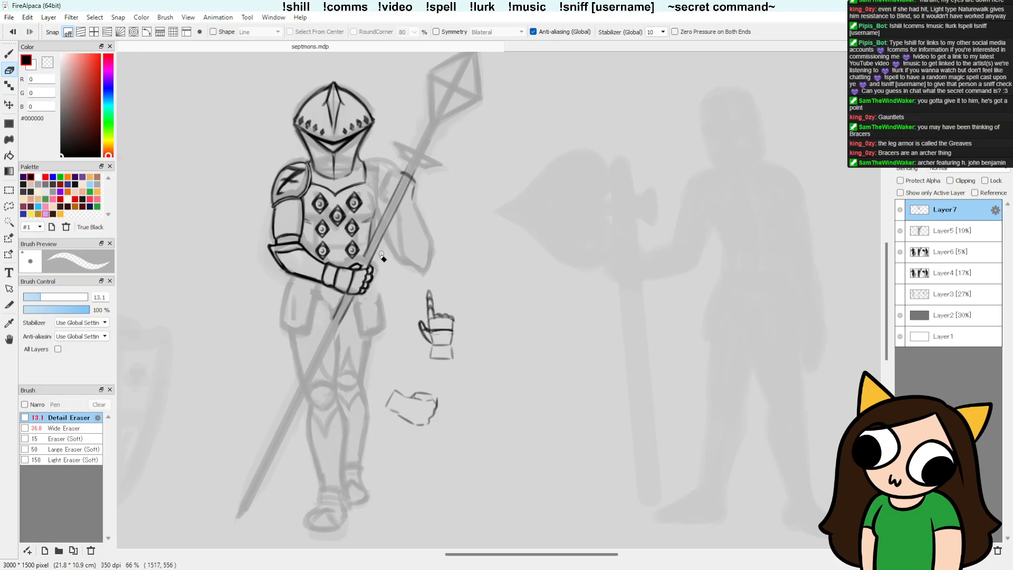
{"action": "key", "text": "b"}
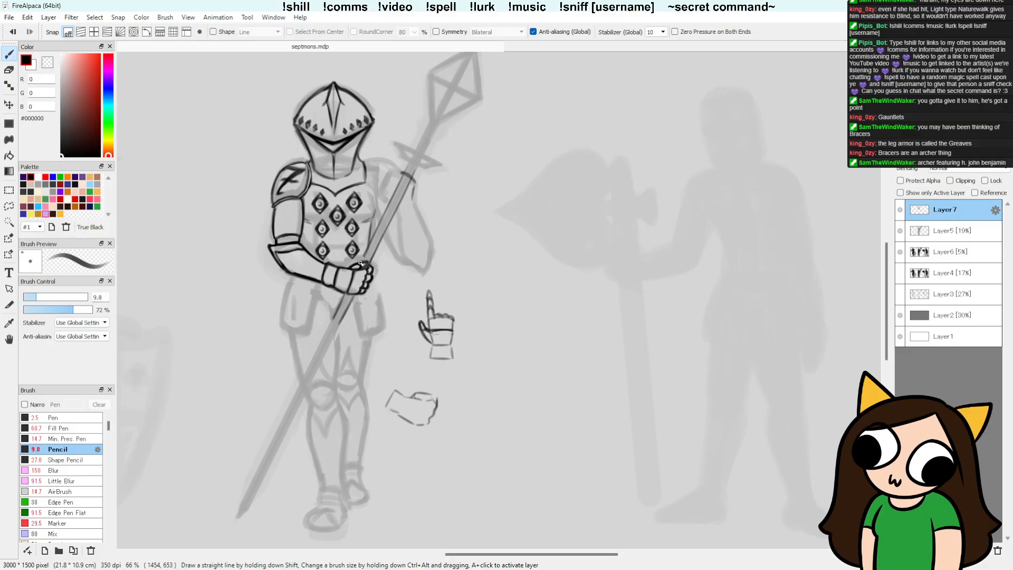
{"action": "key", "text": "e"}
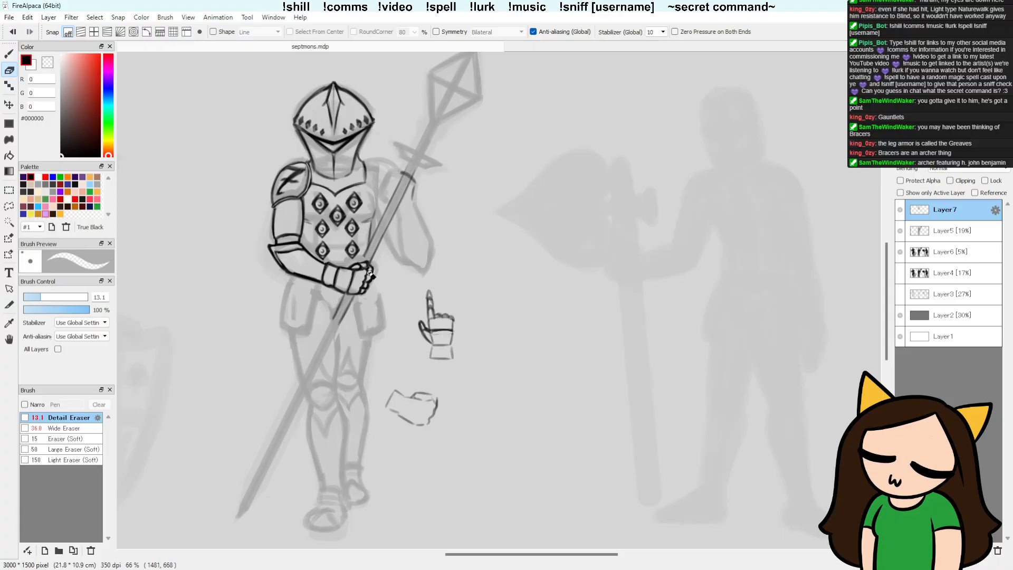
{"action": "key", "text": "b"}
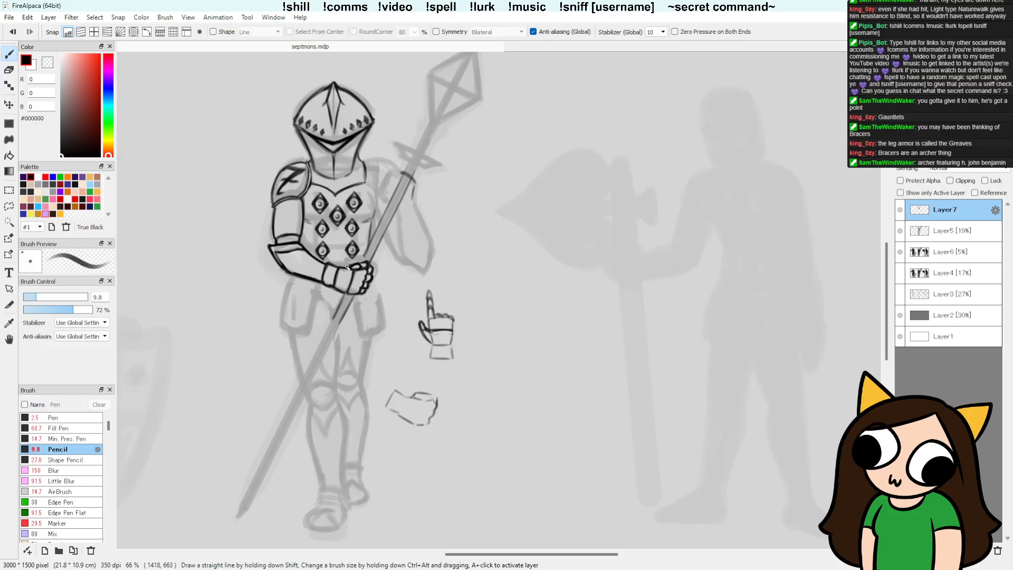
{"action": "key", "text": "e"}
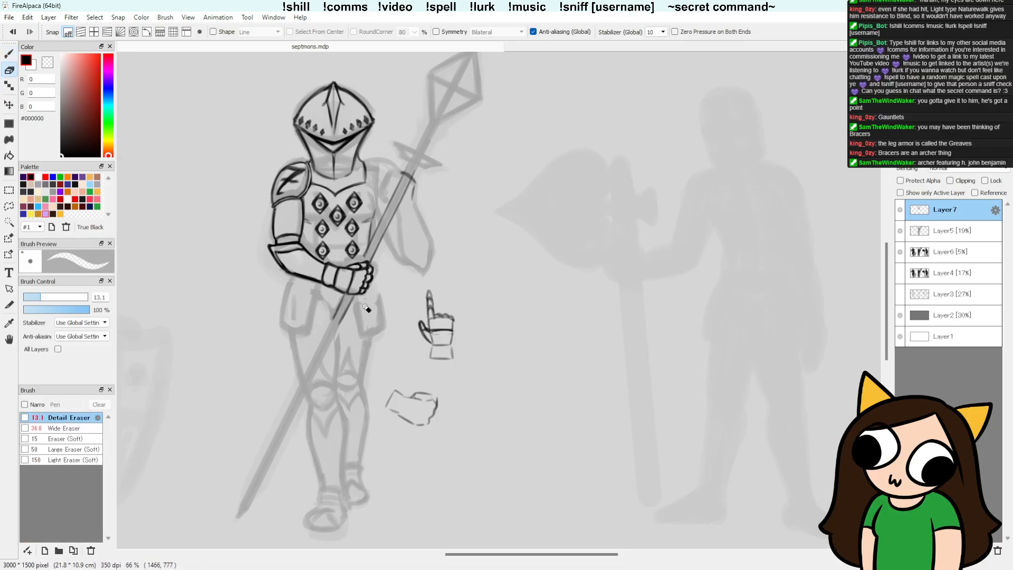
{"action": "key", "text": "b"}
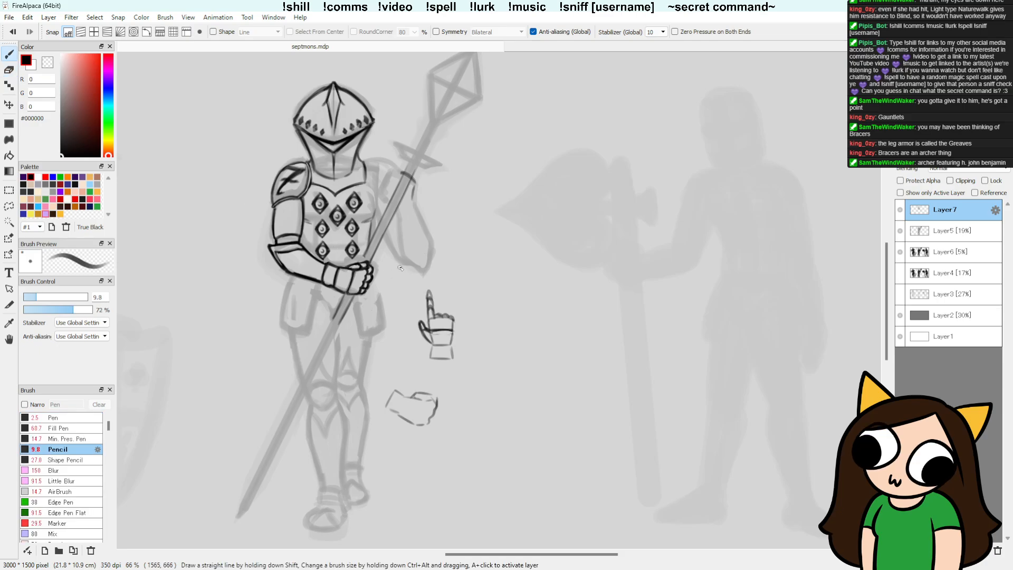
{"action": "key", "text": "ctrl"}
{"action": "key", "text": "ctrl+t"}
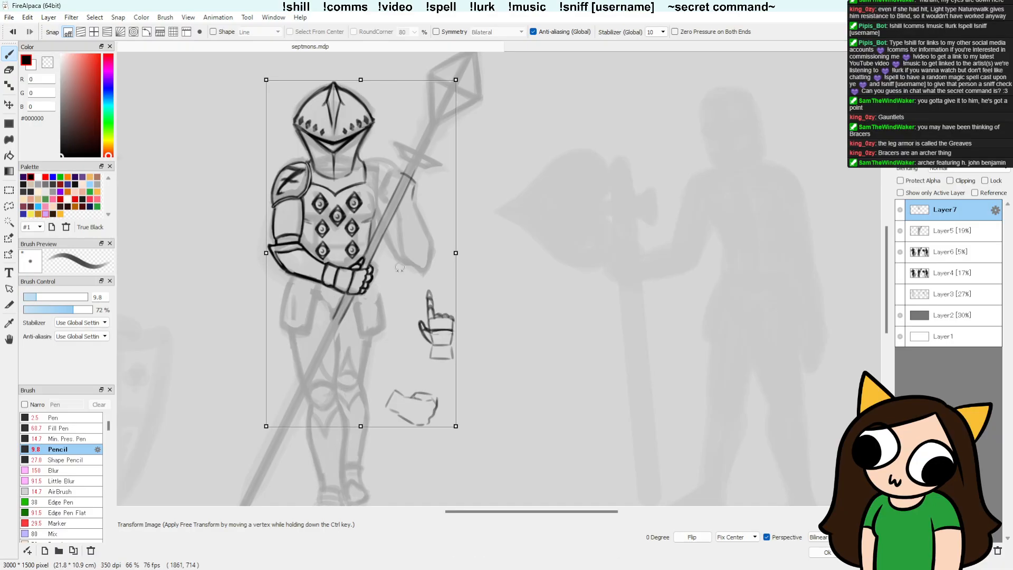
{"action": "key", "text": "Escape"}
{"action": "key", "text": "ctrl+y"}
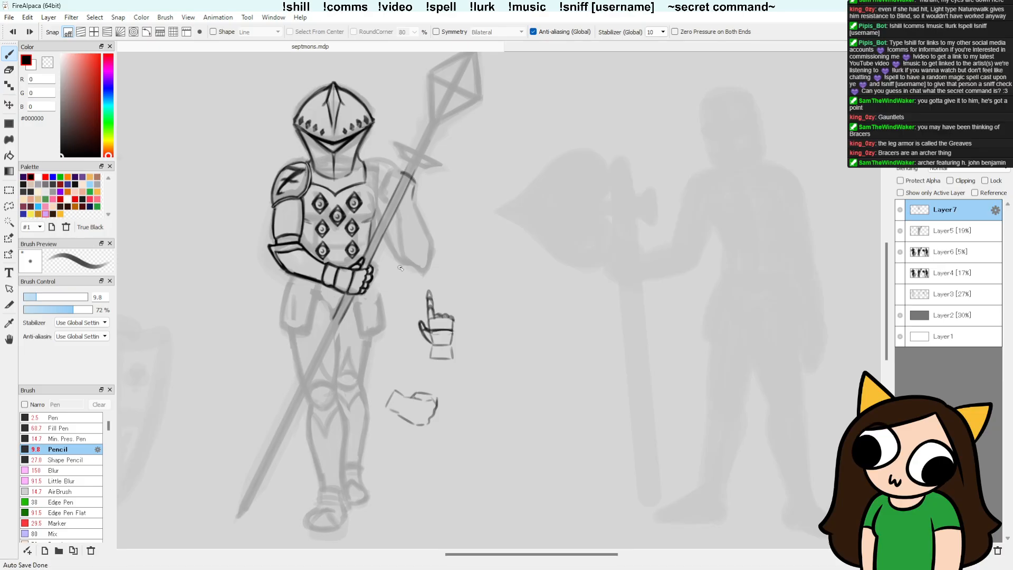
Step: Trim the thumb lines with the Detail Eraser and redraw the thumb's contour over the shaft with the Pencil
{"action": "key", "text": "e"}
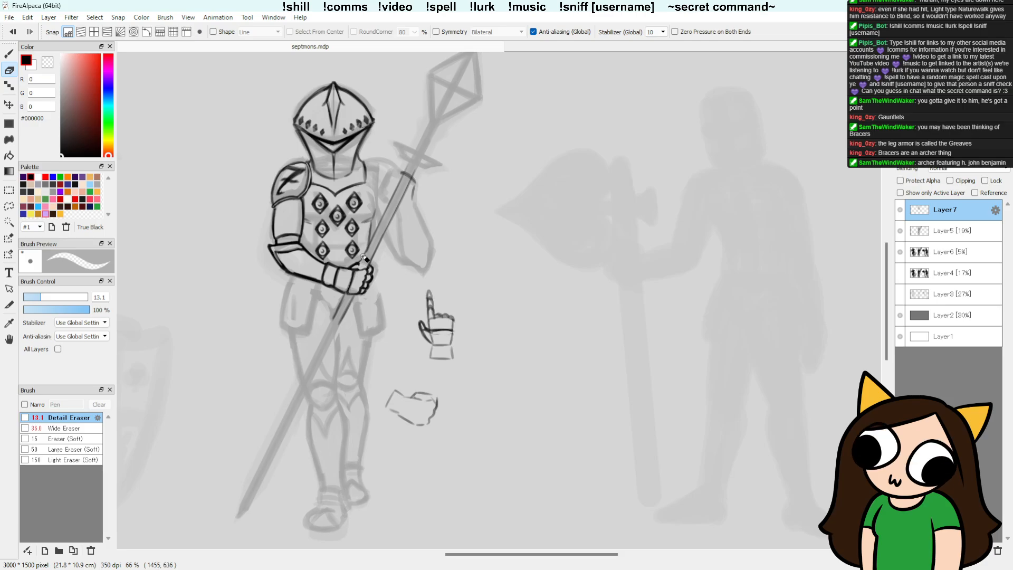
{"action": "key", "text": "b"}
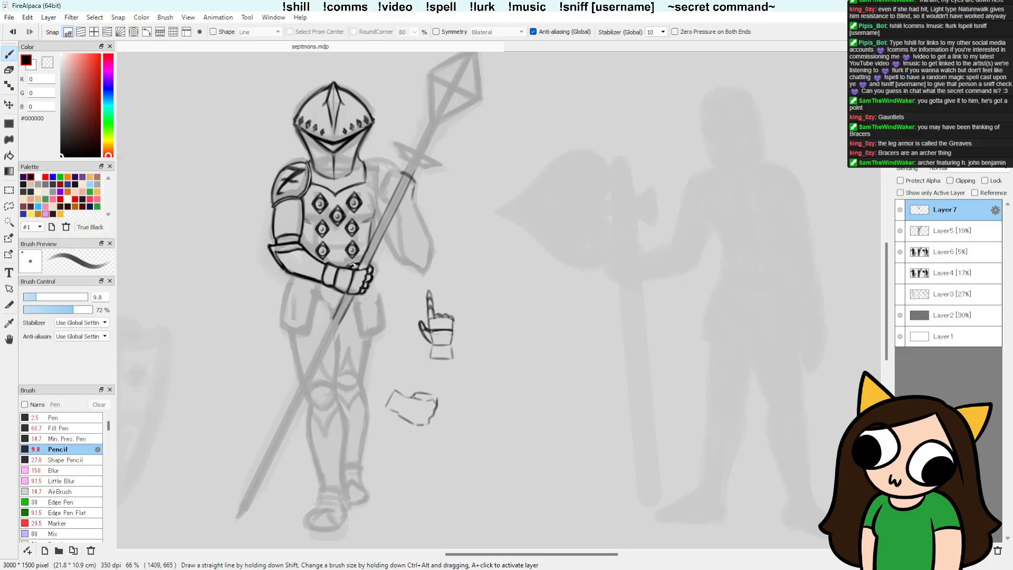
{"action": "key", "text": "e"}
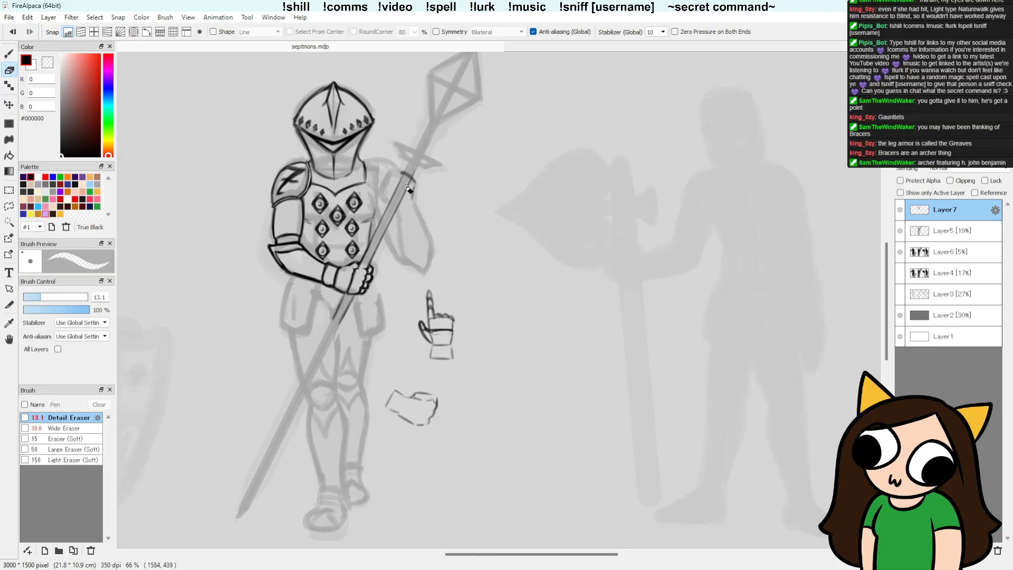
{"action": "key", "text": "b"}
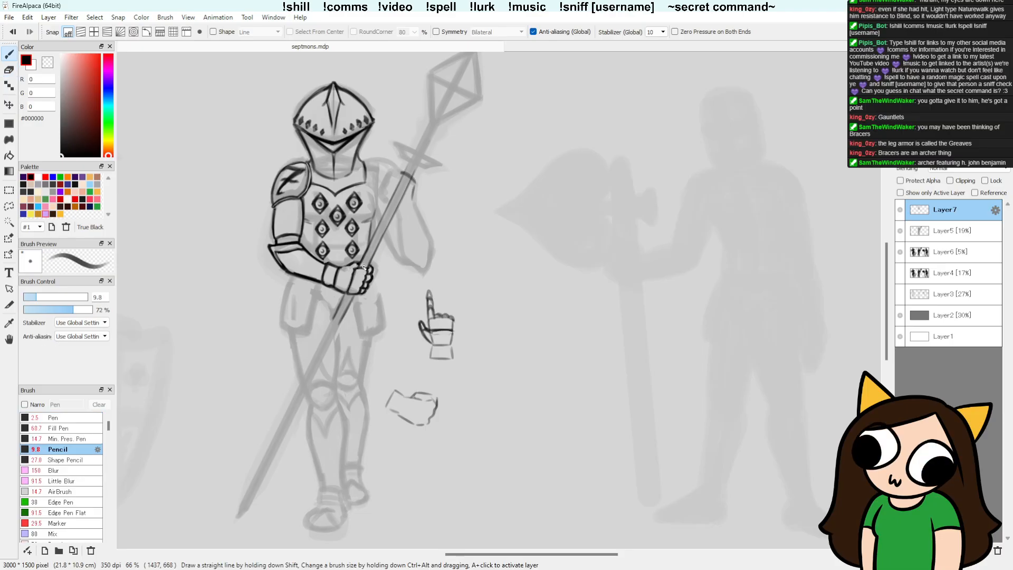
{"action": "mouse_move", "coordinate": [357, 267]}
{"action": "left_mouse_down"}
{"action": "mouse_move", "coordinate": [339, 268]}
{"action": "mouse_move", "coordinate": [354, 263]}
{"action": "left_mouse_up"}
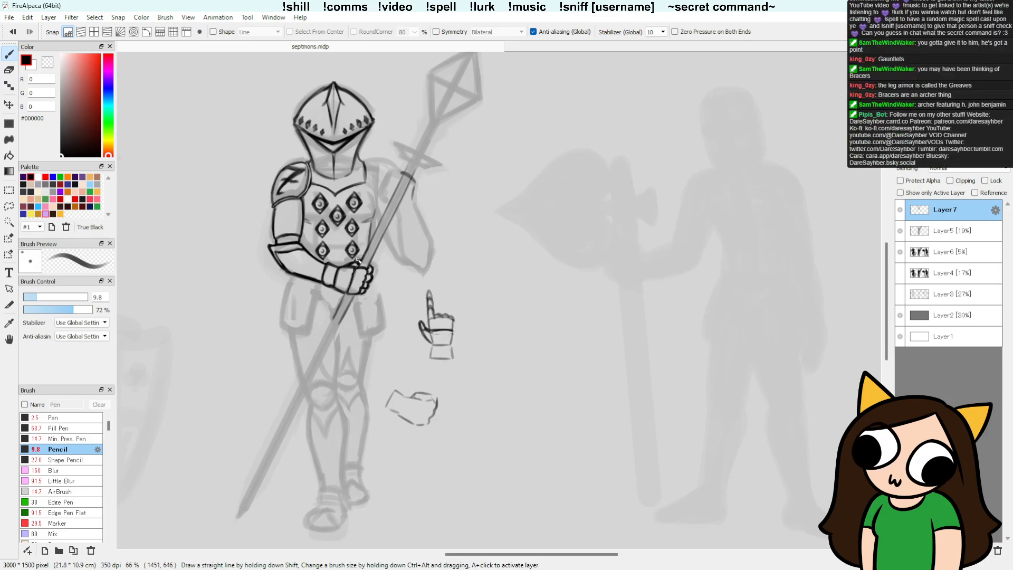
Step: Clean up and darken the fist's upper edge, knuckle contours and lower finger outline, alternating the Detail Eraser and Pencil
{"action": "key", "text": "e"}
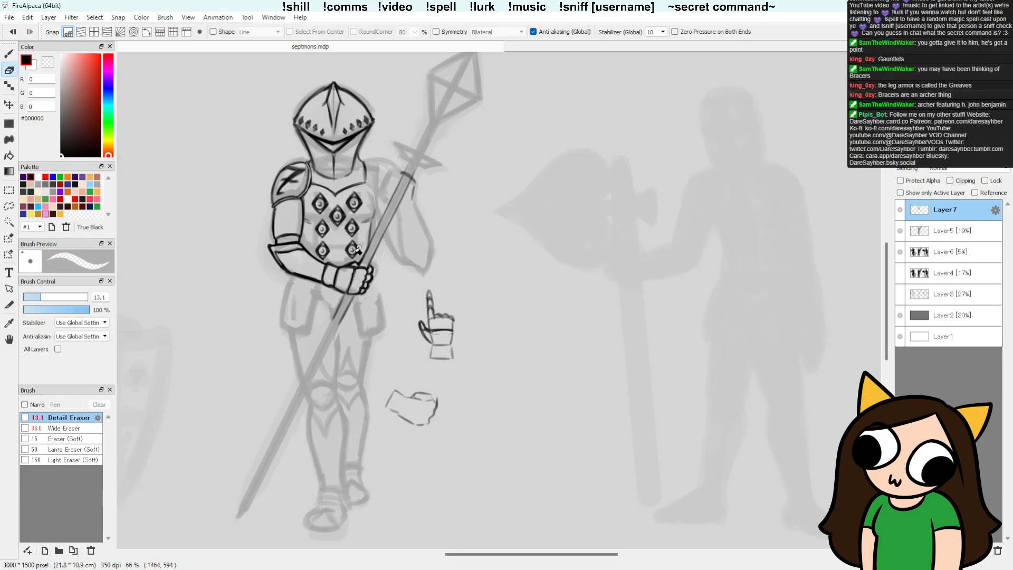
{"action": "key", "text": "b"}
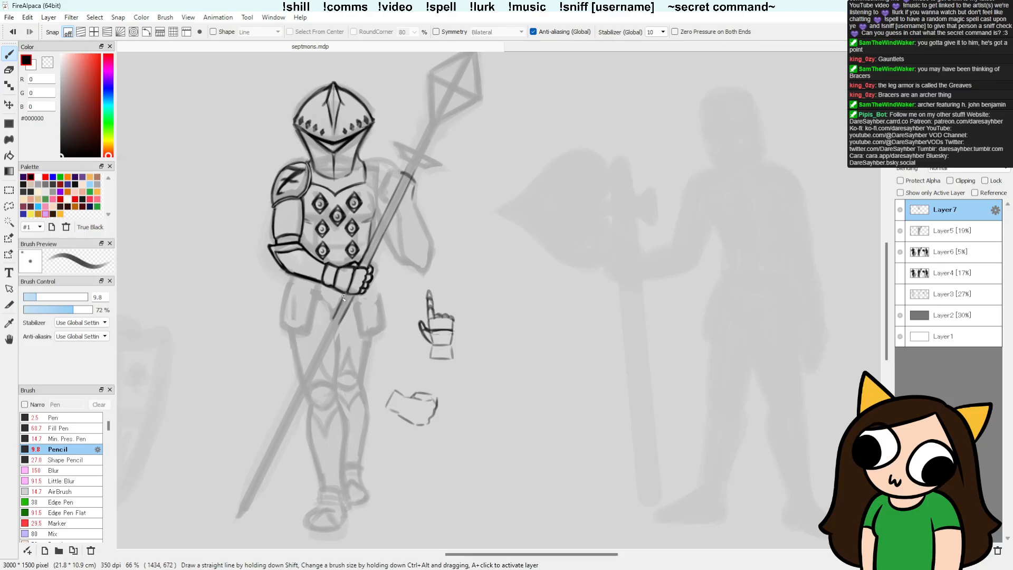
{"action": "key", "text": "e"}
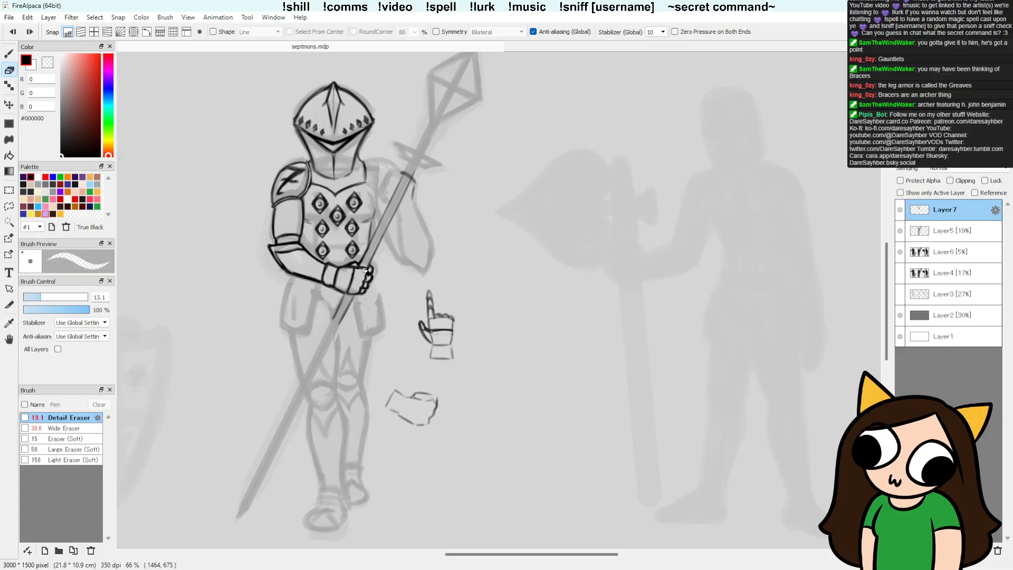
{"action": "key", "text": "b"}
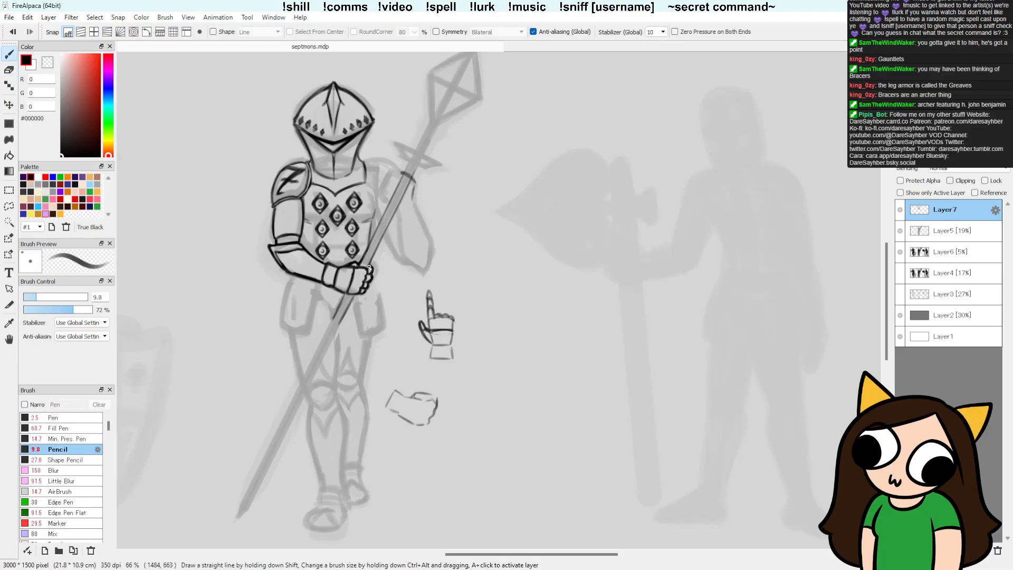
{"action": "key", "text": "e"}
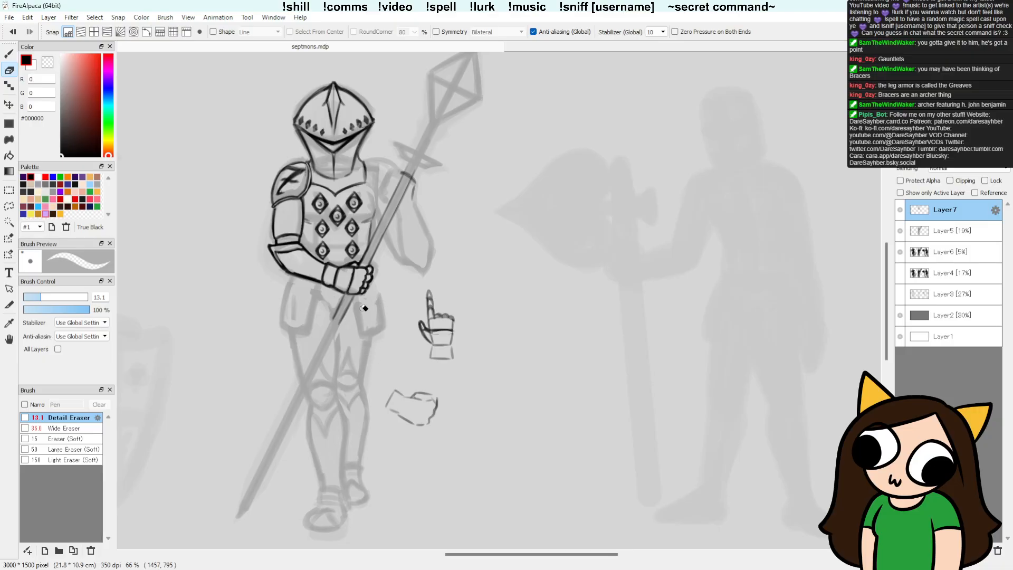
{"action": "key", "text": "b"}
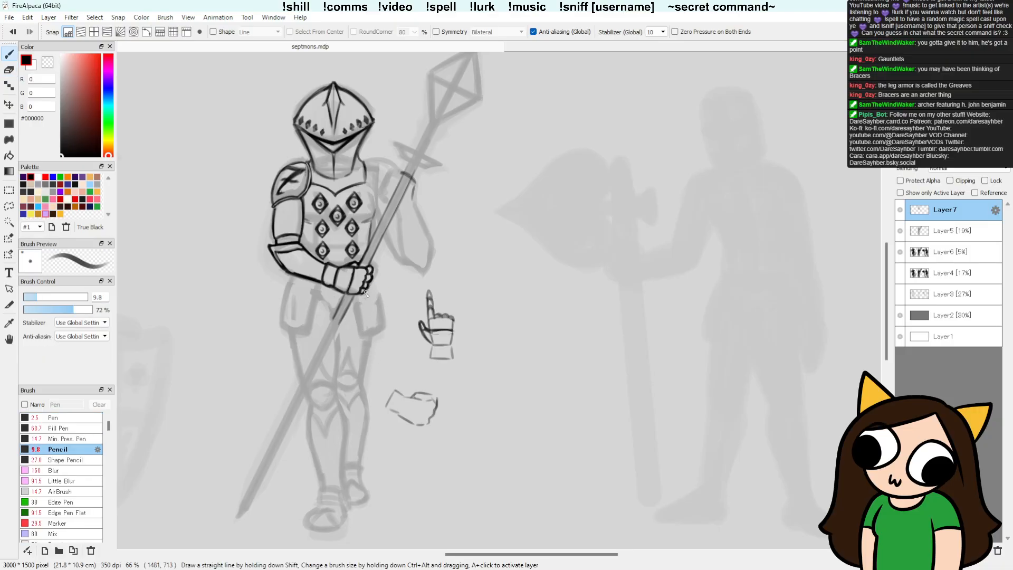
{"action": "key", "text": "e"}
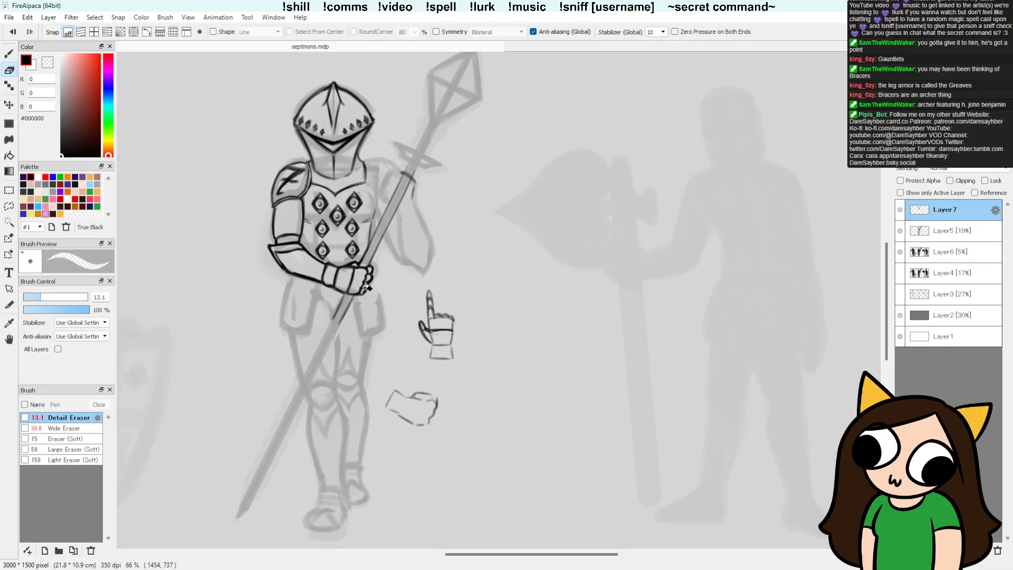
Step: Draw both long edges of the spear shaft from below the gripping fist down towards the knee with the Pencil
{"action": "key", "text": "b"}
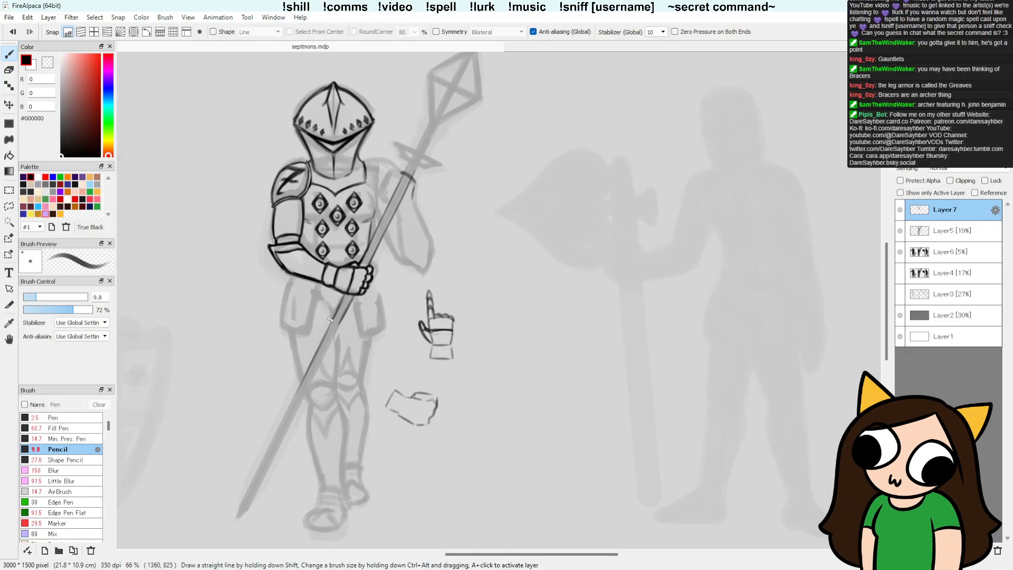
{"action": "left_click_drag", "start_coordinate": [330, 319], "coordinate": [310, 368]}
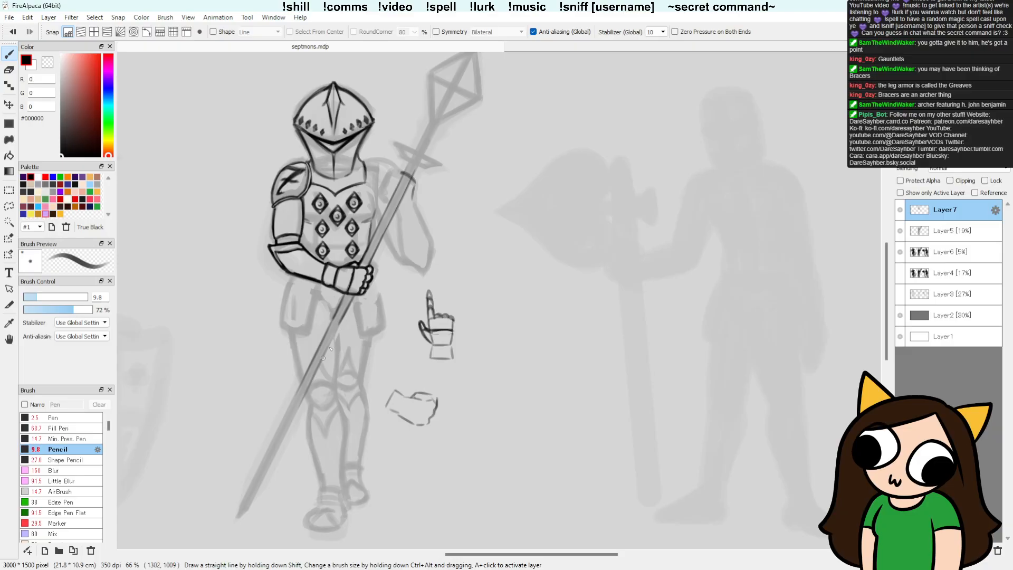
{"action": "left_click_drag", "start_coordinate": [339, 324], "coordinate": [295, 409]}
{"action": "left_click_drag", "start_coordinate": [341, 322], "coordinate": [316, 369]}
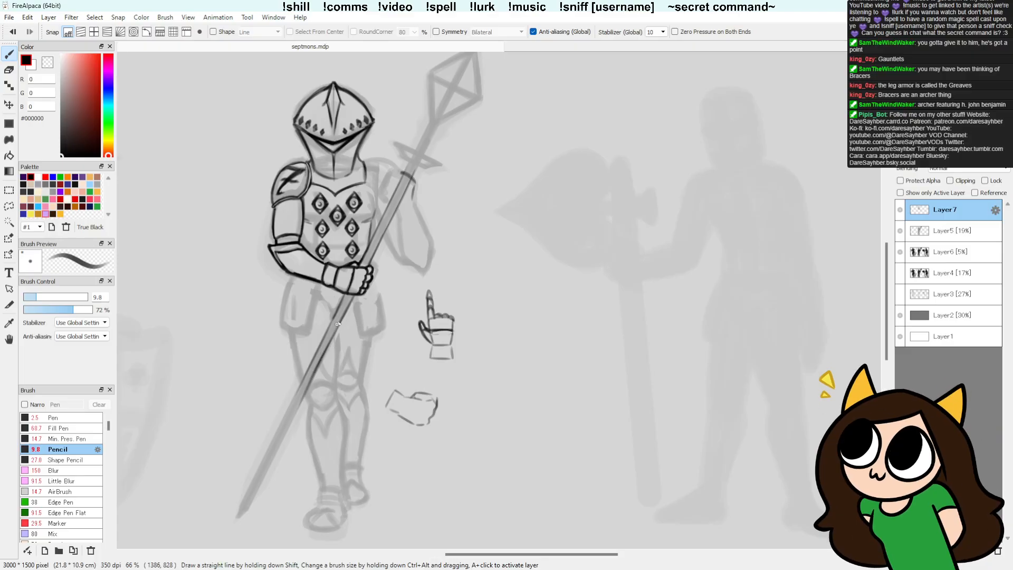
{"action": "key", "text": "e"}
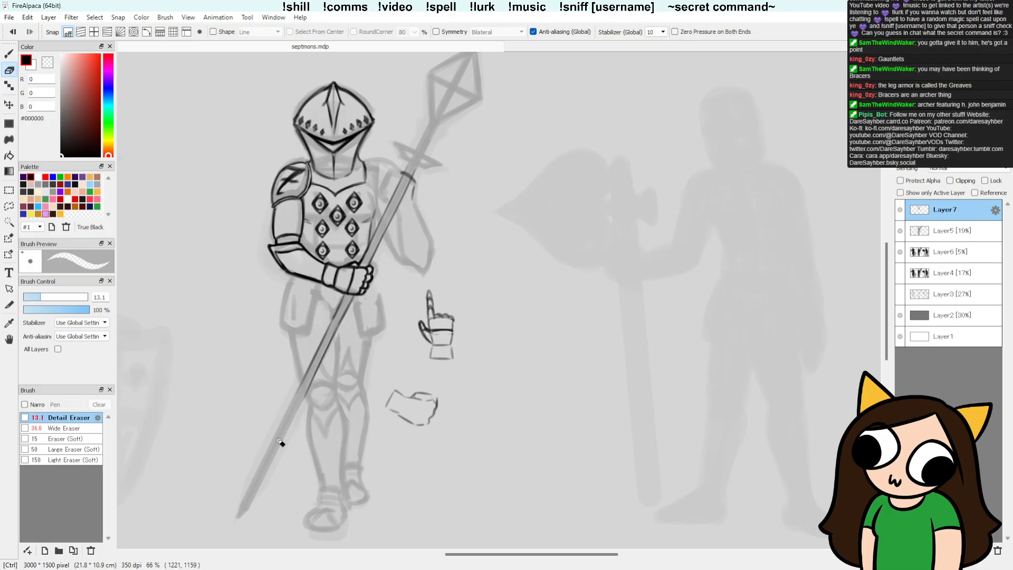
Step: Outline the outer side and lower hem of the left hip plate beneath the forearm with the Pencil
{"action": "key", "text": "b"}
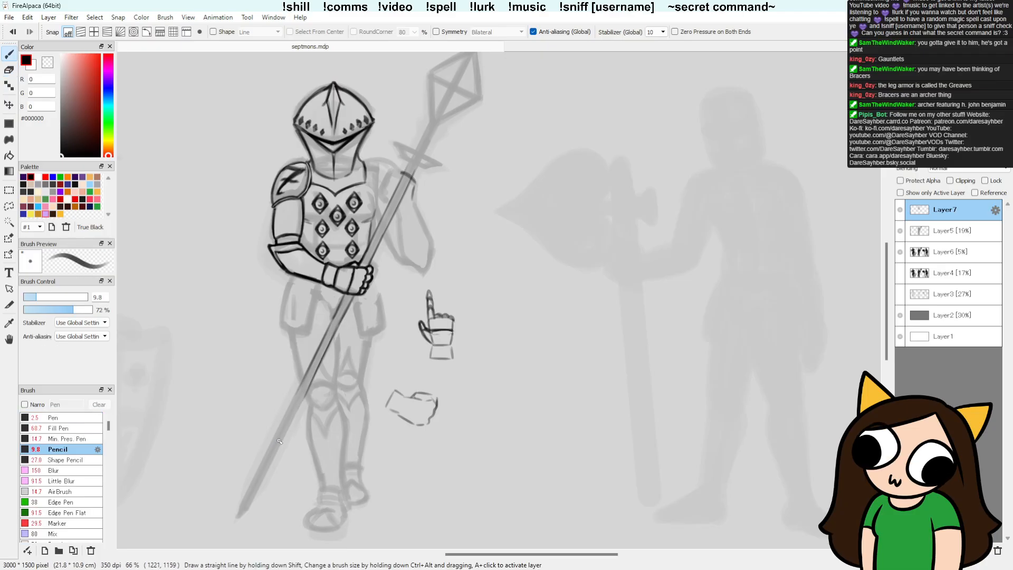
{"action": "left_click_drag", "start_coordinate": [294, 275], "coordinate": [283, 320]}
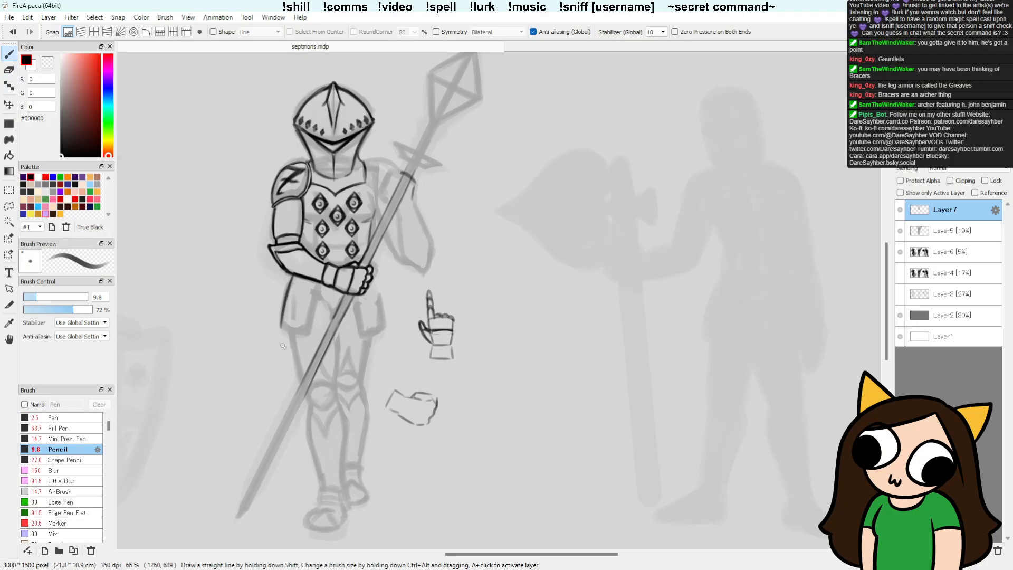
{"action": "mouse_move", "coordinate": [319, 285]}
{"action": "left_mouse_down"}
{"action": "mouse_move", "coordinate": [311, 337]}
{"action": "mouse_move", "coordinate": [283, 309]}
{"action": "left_mouse_up"}
{"action": "key", "text": "e"}
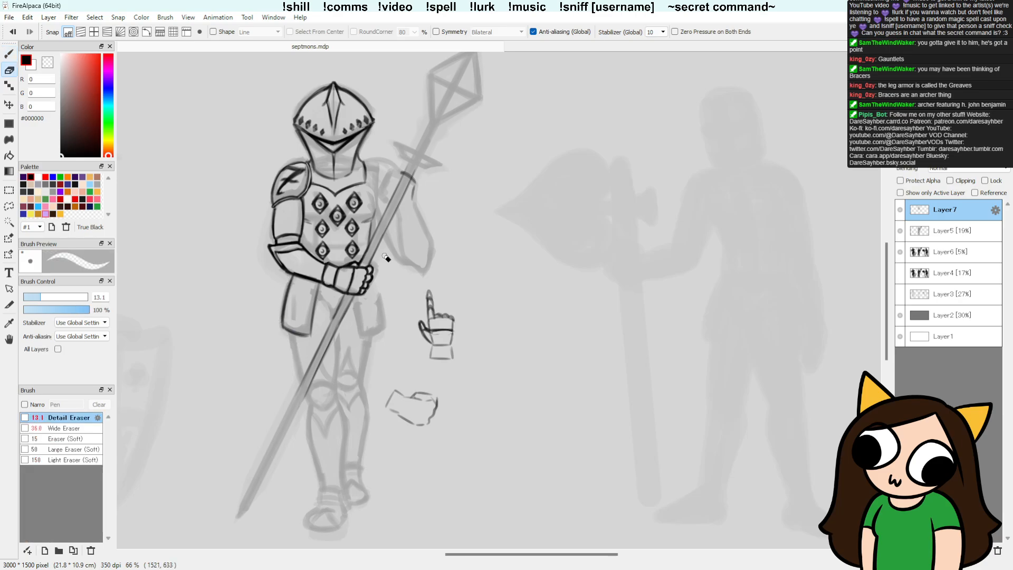
Step: Draw the inner edge of the left hip plate as a thick dark line and reinforce its lower hem
{"action": "key", "text": "b"}
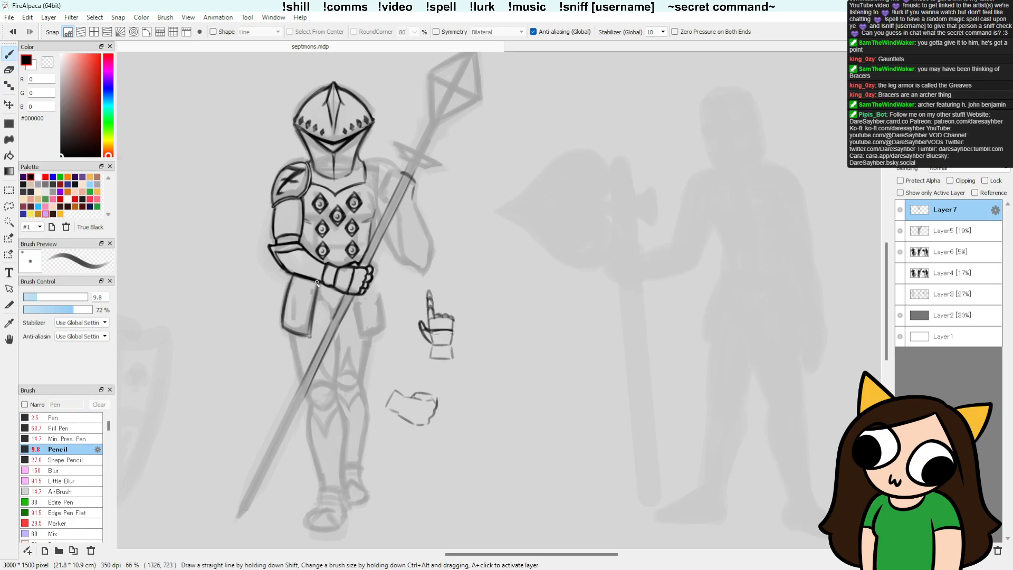
{"action": "left_click_drag", "start_coordinate": [310, 334], "coordinate": [315, 285]}
{"action": "left_click_drag", "start_coordinate": [310, 336], "coordinate": [317, 287]}
{"action": "left_click_drag", "start_coordinate": [309, 337], "coordinate": [313, 293]}
{"action": "left_click_drag", "start_coordinate": [290, 332], "coordinate": [308, 336]}
Step: Clean up the left hip plate's lower hem and inner corner, alternating the Detail Eraser and Pencil
{"action": "key", "text": "e"}
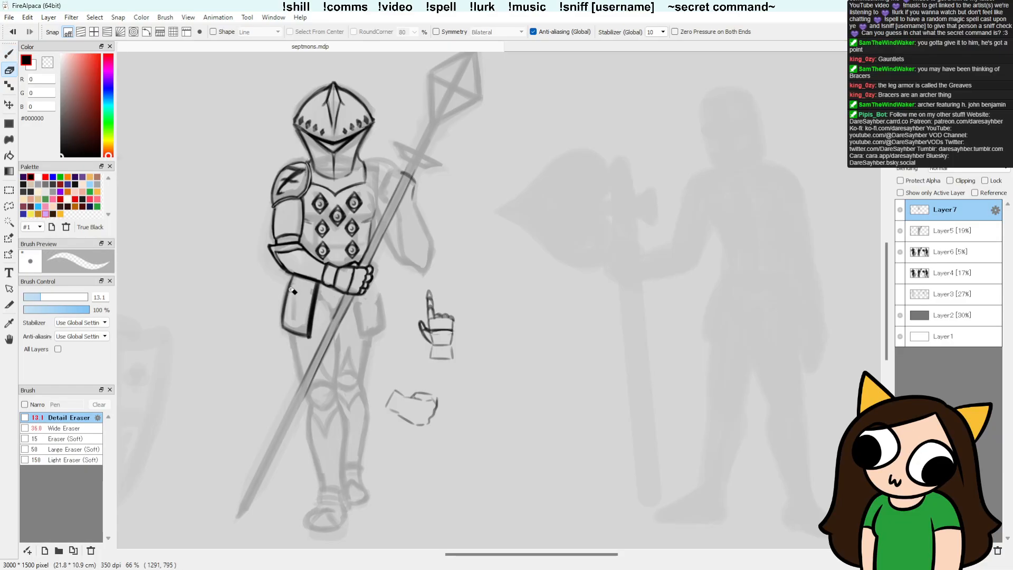
{"action": "mouse_move", "coordinate": [283, 331]}
{"action": "left_mouse_down"}
{"action": "mouse_move", "coordinate": [310, 330]}
{"action": "mouse_move", "coordinate": [302, 335]}
{"action": "left_mouse_up"}
{"action": "key", "text": "b"}
{"action": "key", "text": "e"}
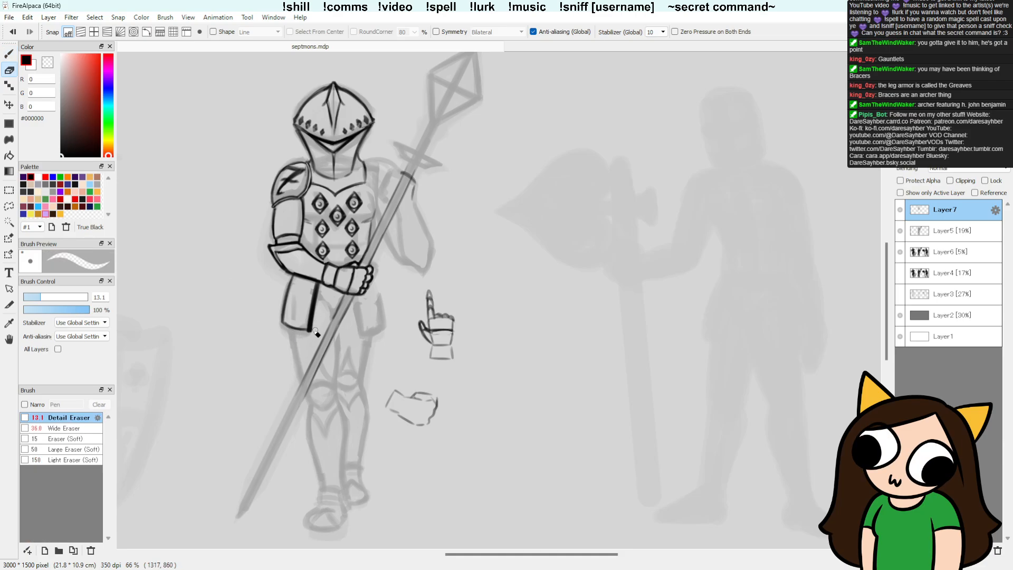
{"action": "left_click_drag", "start_coordinate": [313, 331], "coordinate": [311, 334]}
Step: Outline the right hip plate beside the spear with its outer side, lower hem and dark inner edge
{"action": "key", "text": "b"}
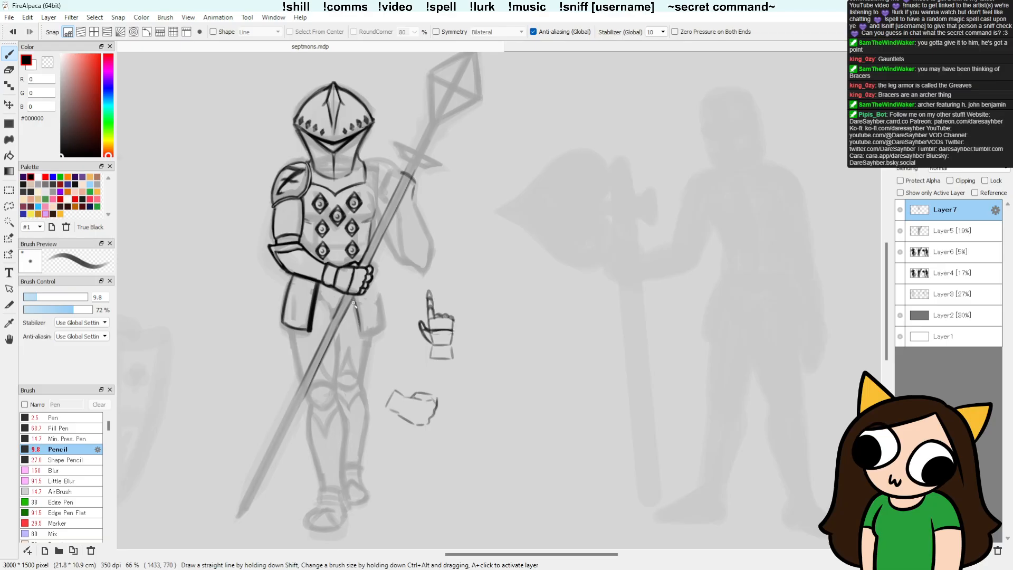
{"action": "left_click_drag", "start_coordinate": [364, 334], "coordinate": [384, 319]}
{"action": "mouse_move", "coordinate": [373, 285]}
{"action": "left_mouse_down"}
{"action": "mouse_move", "coordinate": [383, 326]}
{"action": "mouse_move", "coordinate": [362, 330]}
{"action": "left_mouse_up"}
{"action": "left_click_drag", "start_coordinate": [351, 302], "coordinate": [360, 332]}
{"action": "left_click_drag", "start_coordinate": [360, 324], "coordinate": [360, 333]}
{"action": "key", "text": "e"}
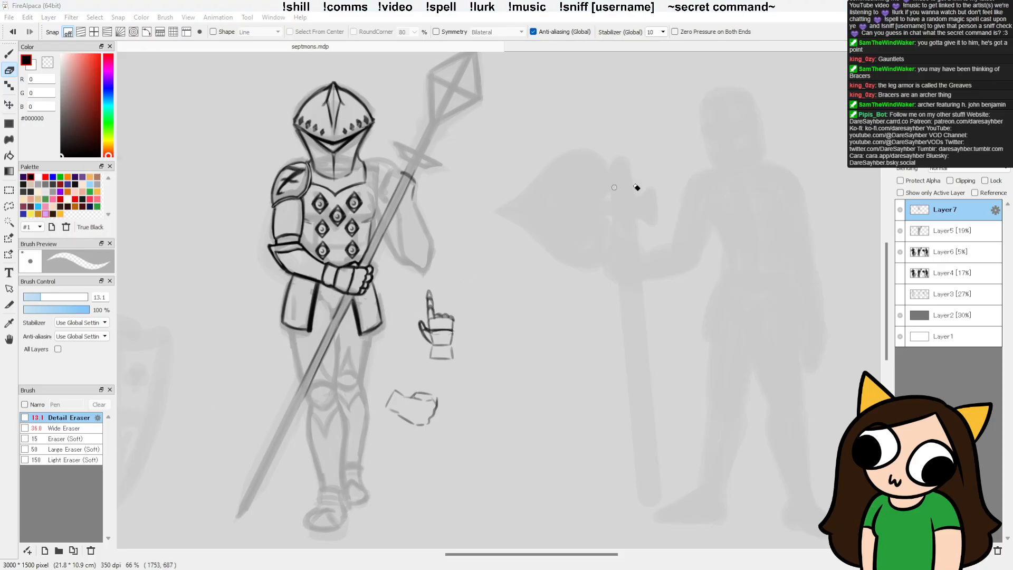
Step: Draw the outer contour of the left thigh from beneath the hip plate down to the knee
{"action": "key", "text": "b"}
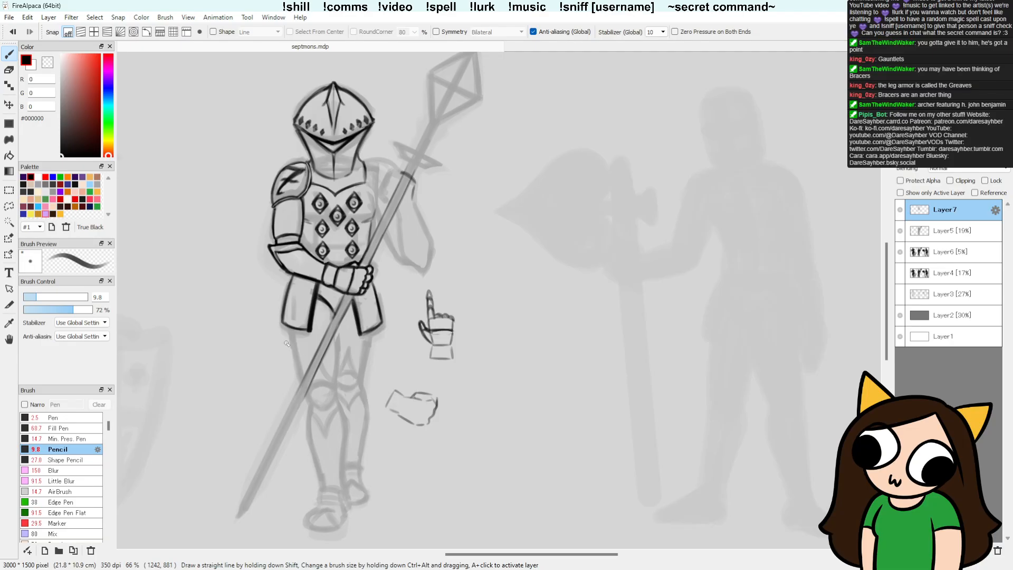
{"action": "left_click_drag", "start_coordinate": [416, 370], "coordinate": [394, 322]}
{"action": "left_click_drag", "start_coordinate": [269, 285], "coordinate": [281, 334]}
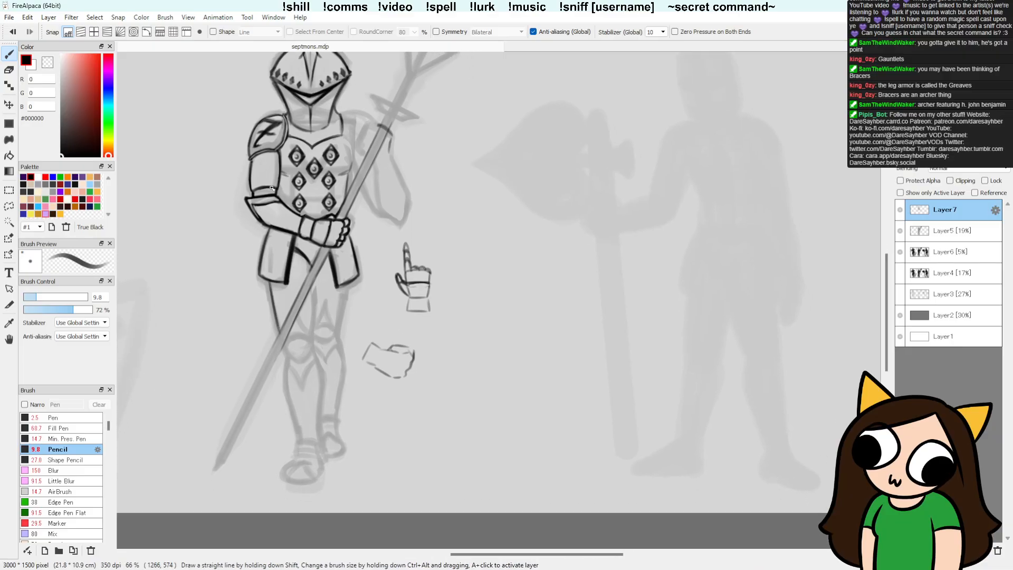
{"action": "mouse_move", "coordinate": [268, 281]}
{"action": "left_mouse_down"}
{"action": "mouse_move", "coordinate": [287, 358]}
{"action": "mouse_move", "coordinate": [273, 311]}
{"action": "left_mouse_up"}
{"action": "mouse_move", "coordinate": [285, 352]}
{"action": "left_mouse_down"}
{"action": "mouse_move", "coordinate": [271, 291]}
{"action": "mouse_move", "coordinate": [285, 353]}
{"action": "left_mouse_up"}
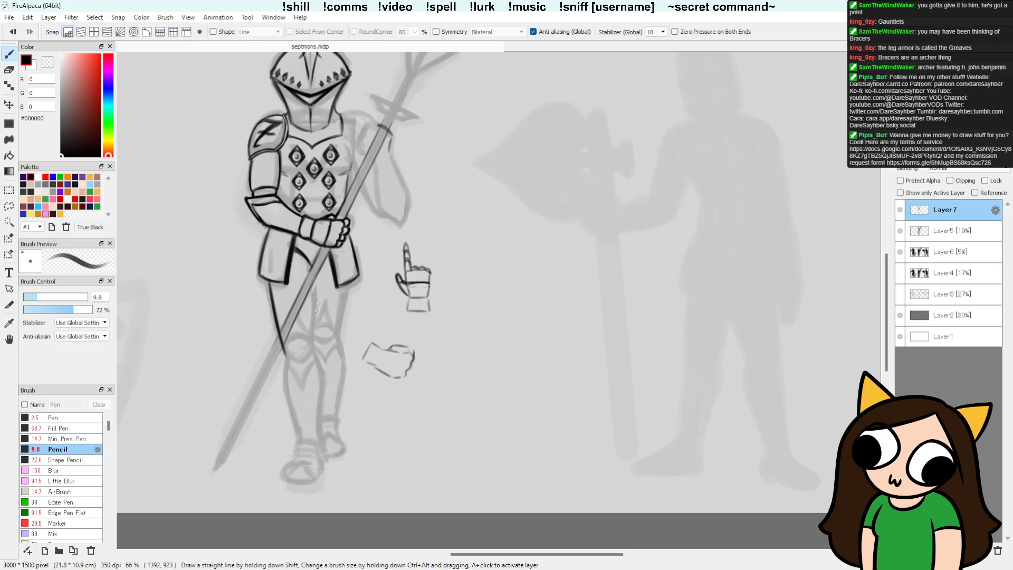
Step: Draw the inner contour of the left thigh from the groin curve down to the knee
{"action": "left_click_drag", "start_coordinate": [319, 275], "coordinate": [312, 345]}
{"action": "left_click_drag", "start_coordinate": [315, 312], "coordinate": [312, 347]}
{"action": "left_click_drag", "start_coordinate": [316, 280], "coordinate": [314, 312]}
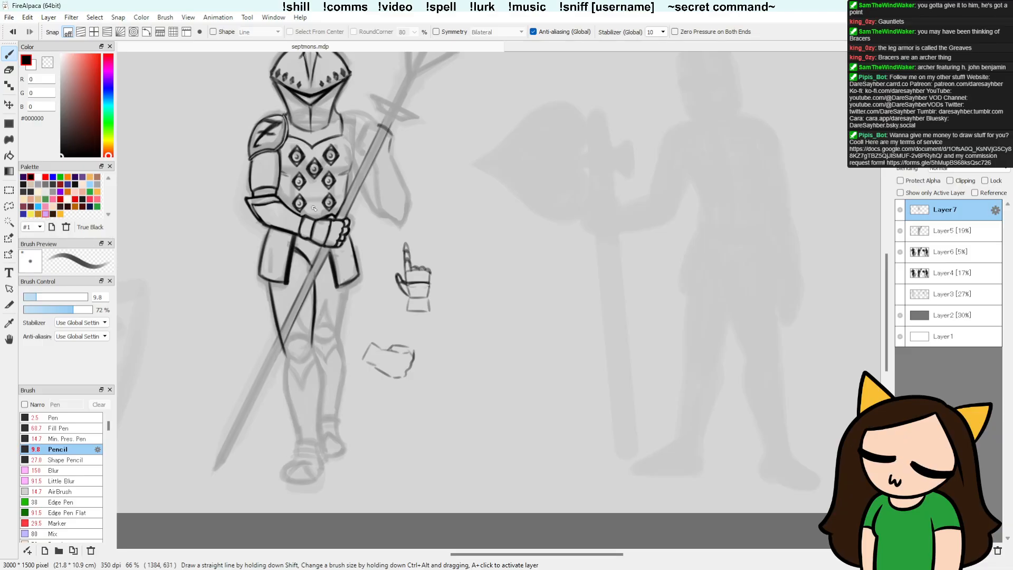
{"action": "left_click_drag", "start_coordinate": [311, 265], "coordinate": [315, 286]}
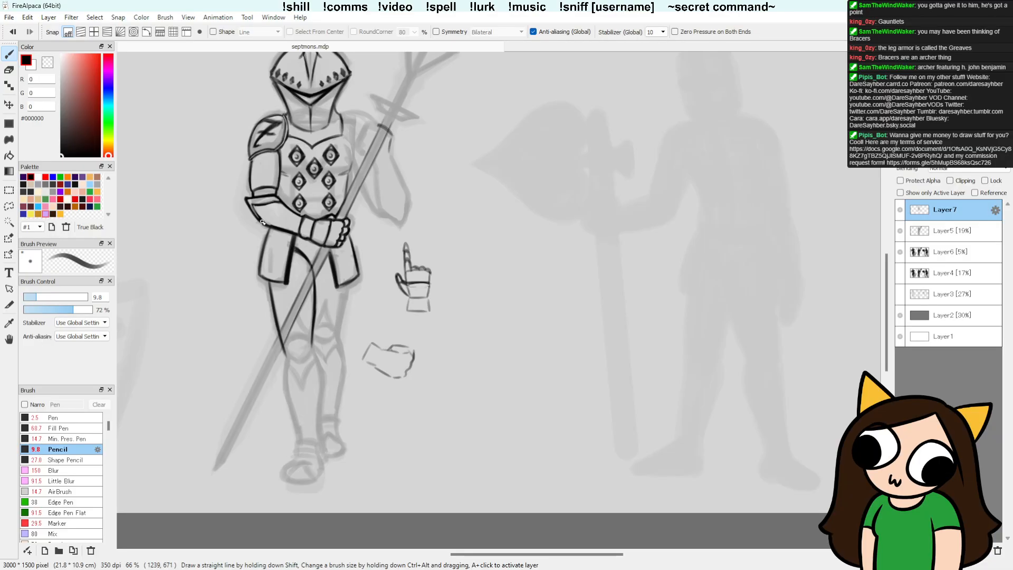
Step: Close the left thigh with a rounded lower knee contour, undoing a stray stroke and cleaning up the line
{"action": "mouse_move", "coordinate": [283, 352]}
{"action": "left_mouse_down"}
{"action": "mouse_move", "coordinate": [303, 363]}
{"action": "mouse_move", "coordinate": [313, 352]}
{"action": "mouse_move", "coordinate": [286, 360]}
{"action": "mouse_move", "coordinate": [298, 363]}
{"action": "left_mouse_up"}
{"action": "key", "text": "ctrl+z"}
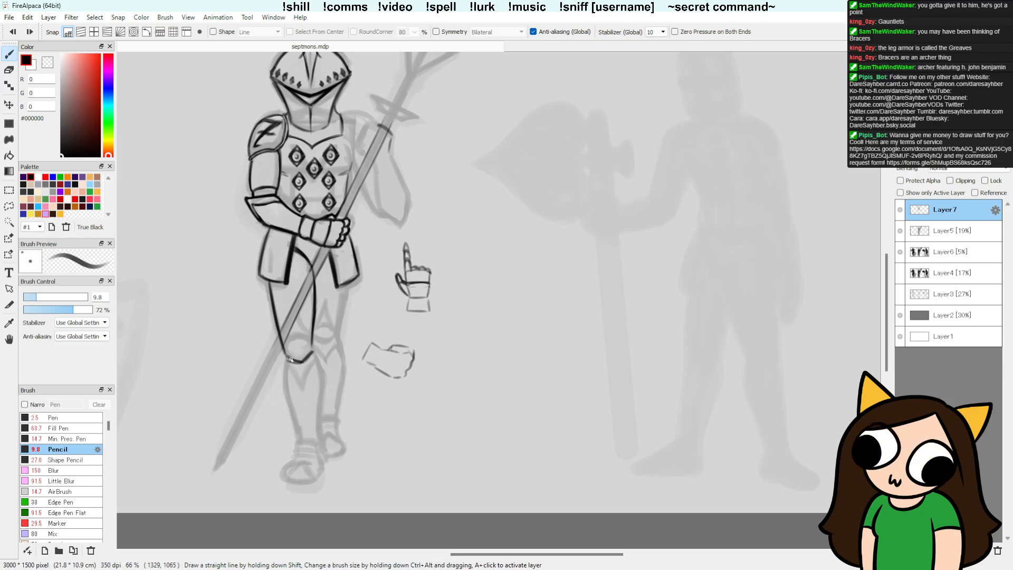
{"action": "key", "text": "e"}
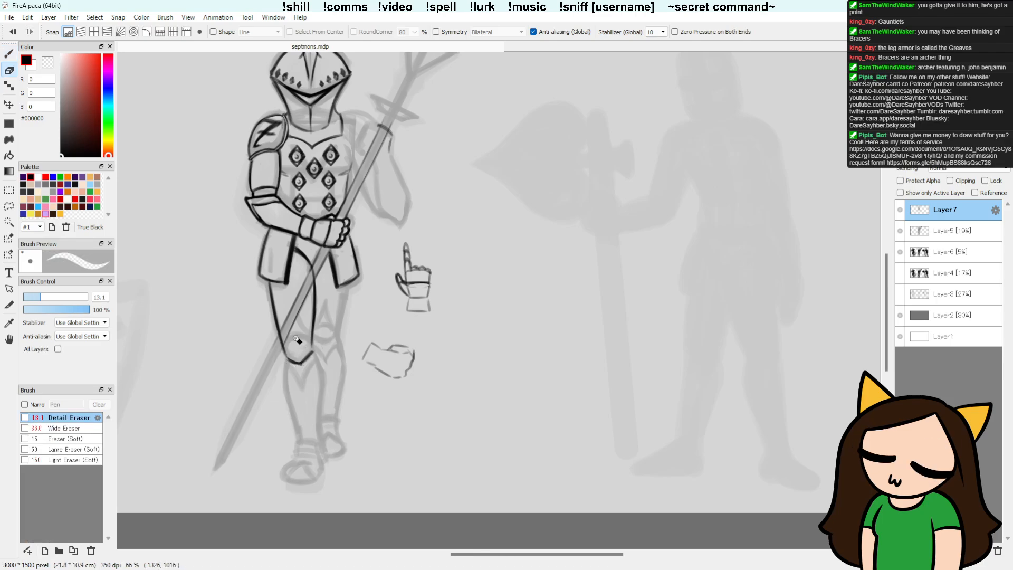
{"action": "key", "text": "b"}
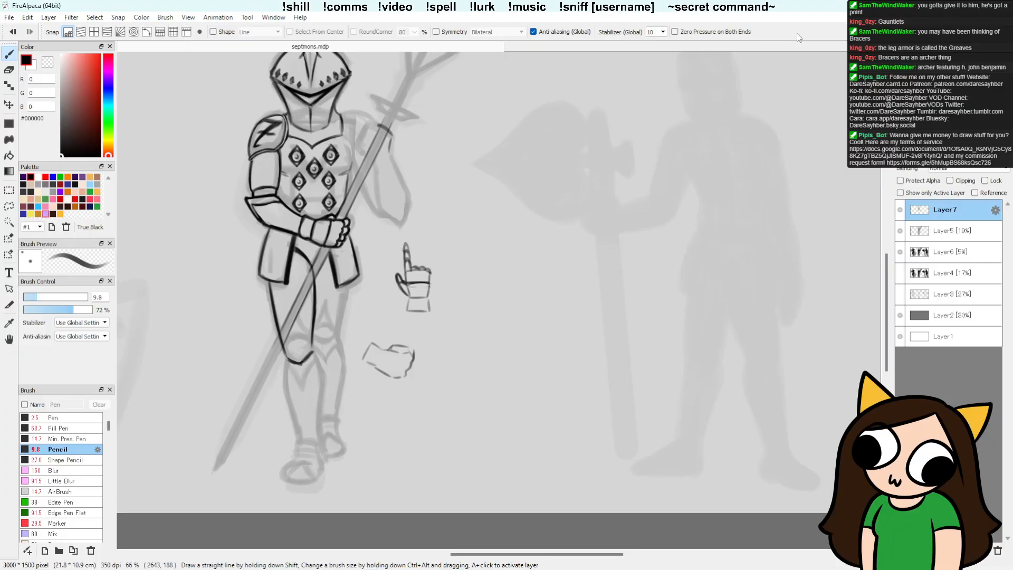
Step: Darken the outer side of the left knee and draw the kneecap's curved upper edge
{"action": "left_click_drag", "start_coordinate": [480, 353], "coordinate": [532, 293]}
{"action": "left_click_drag", "start_coordinate": [473, 388], "coordinate": [476, 353]}
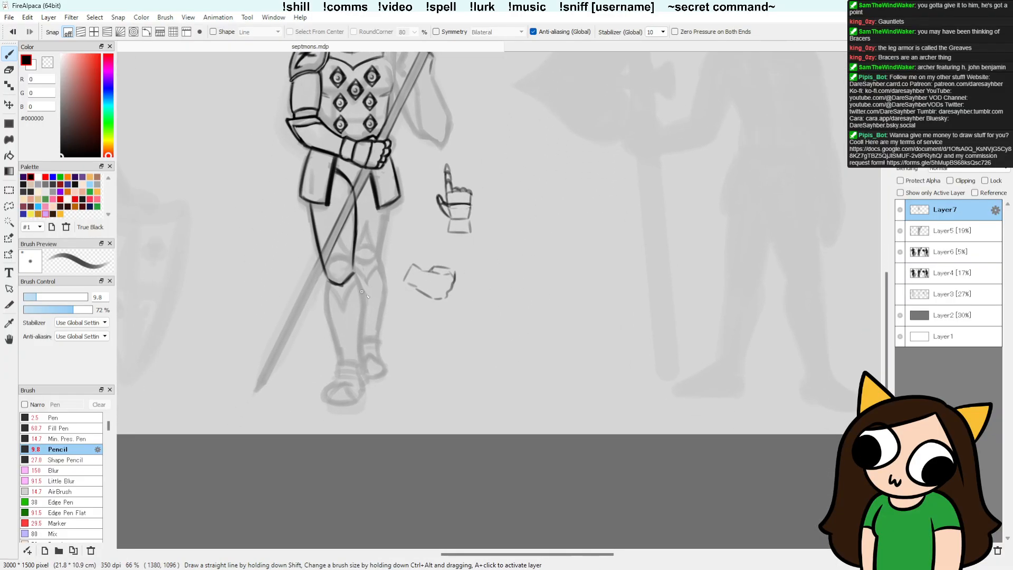
{"action": "left_click_drag", "start_coordinate": [396, 303], "coordinate": [405, 324]}
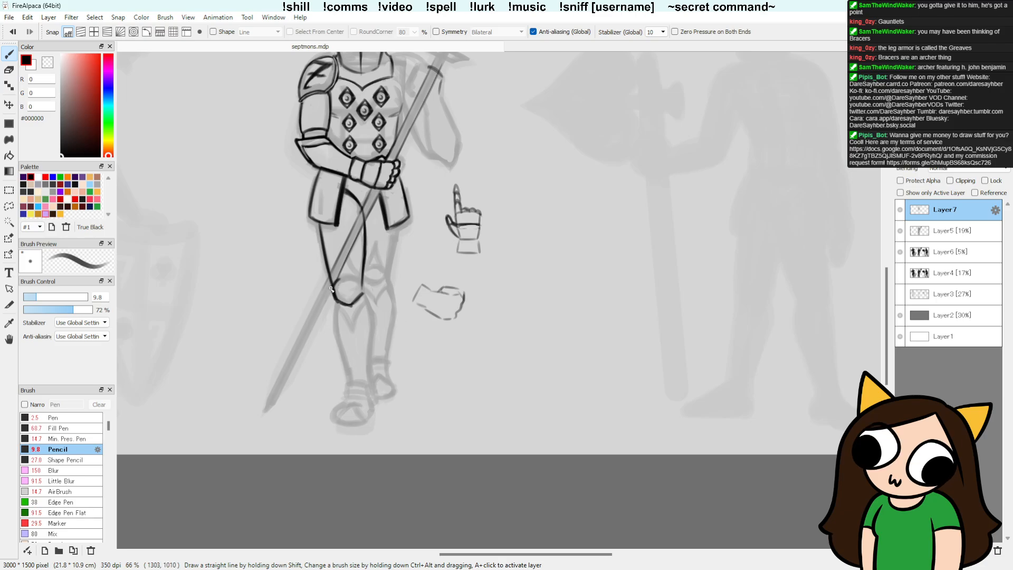
{"action": "left_click_drag", "start_coordinate": [331, 289], "coordinate": [334, 299]}
{"action": "key", "text": "e"}
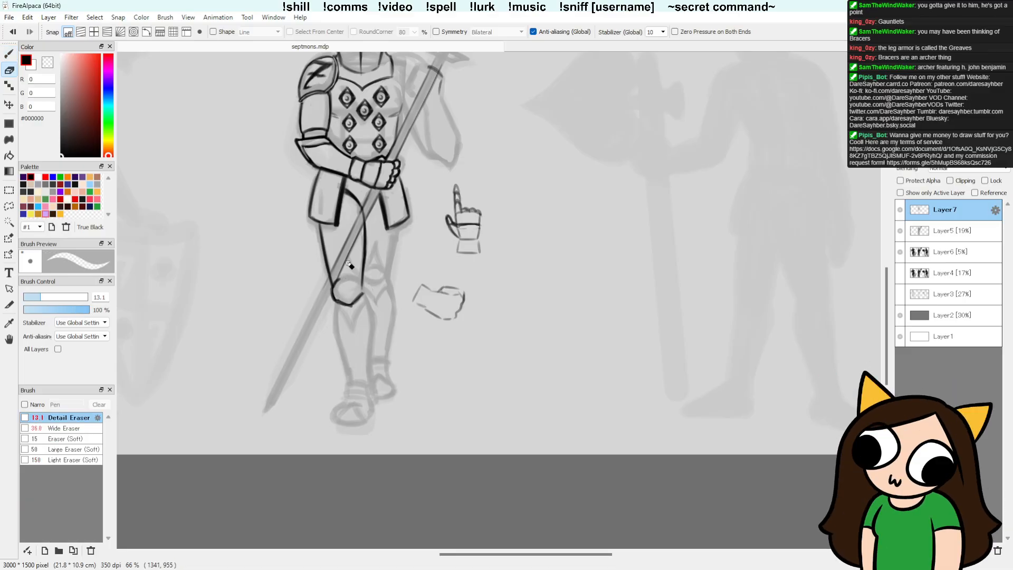
Step: Extend the spear shaft's edges across the thigh and past the knee, and erase the leg lines overlapping the shaft
{"action": "key", "text": "b"}
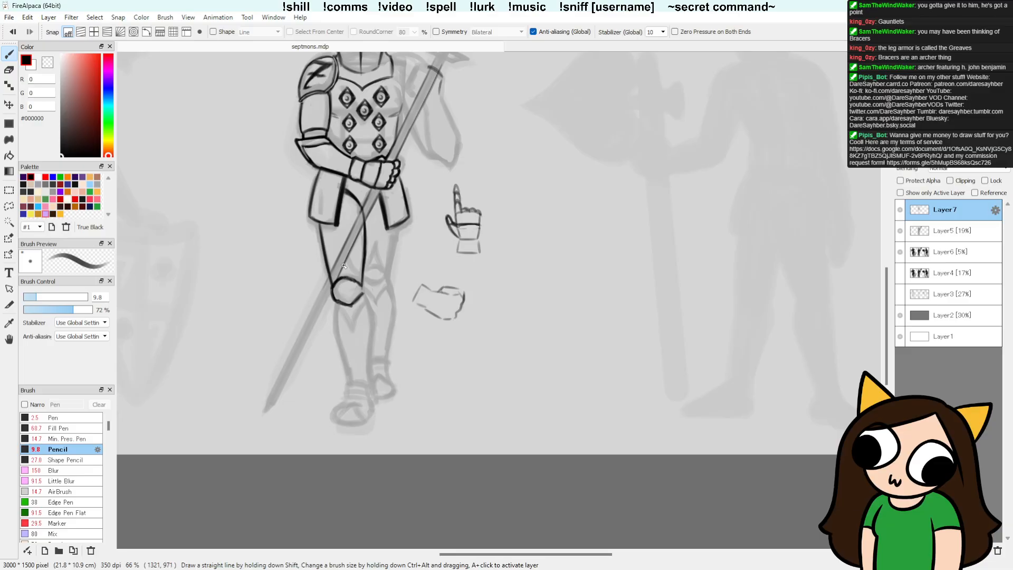
{"action": "left_click_drag", "start_coordinate": [337, 284], "coordinate": [318, 317]}
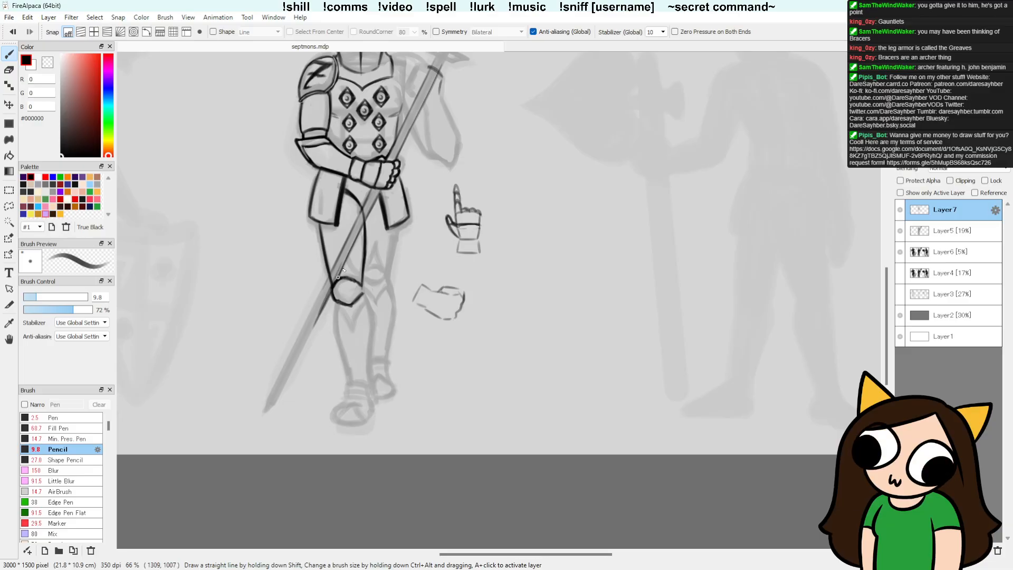
{"action": "left_click_drag", "start_coordinate": [338, 276], "coordinate": [353, 247]}
{"action": "key", "text": "e"}
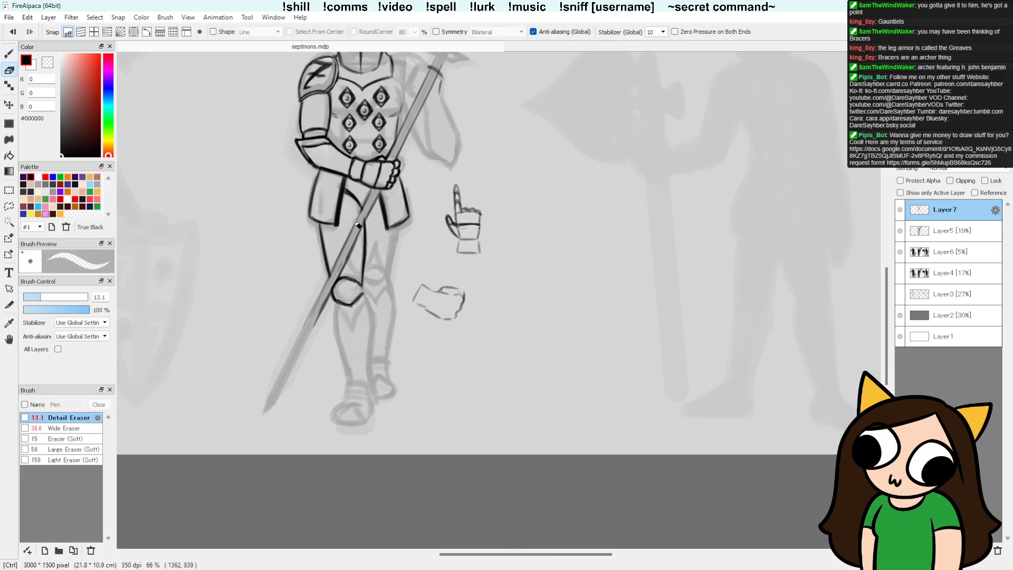
Step: Erase and redraw the lower edge of the left kneecap as an angular contour
{"action": "key", "text": "b"}
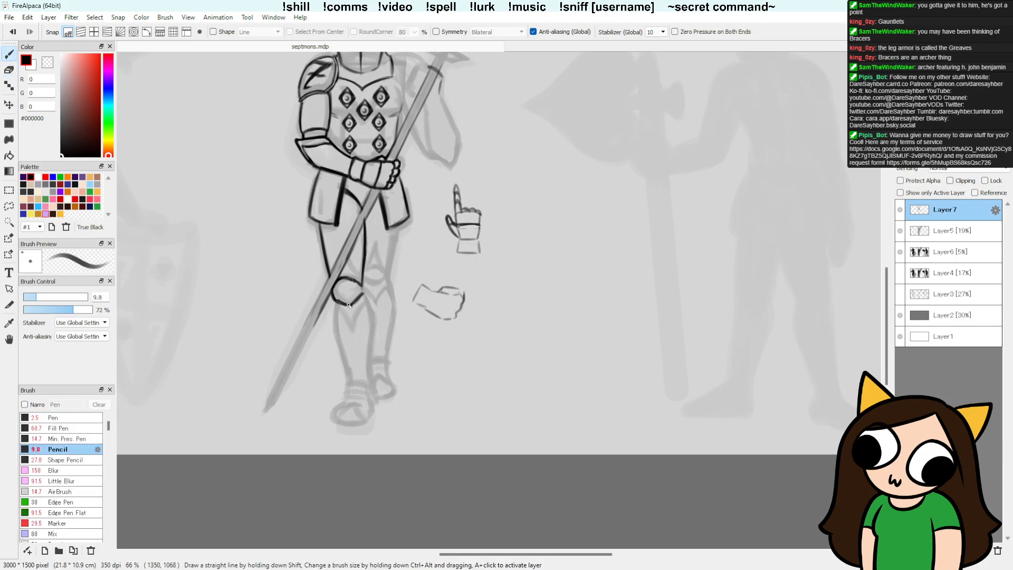
{"action": "left_click_drag", "start_coordinate": [349, 304], "coordinate": [363, 293]}
{"action": "key", "text": "e"}
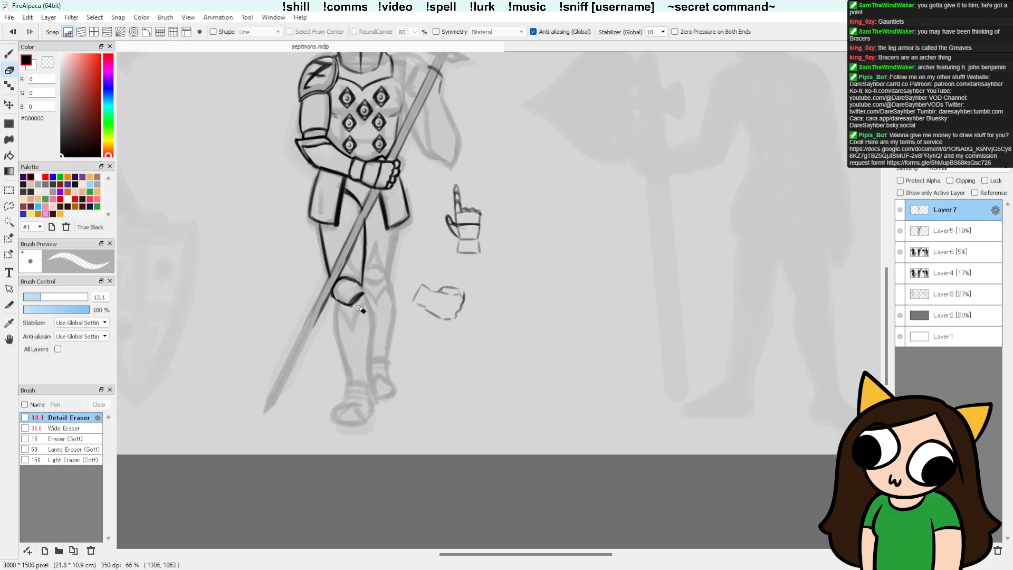
{"action": "left_click_drag", "start_coordinate": [353, 307], "coordinate": [373, 288]}
{"action": "key", "text": "b"}
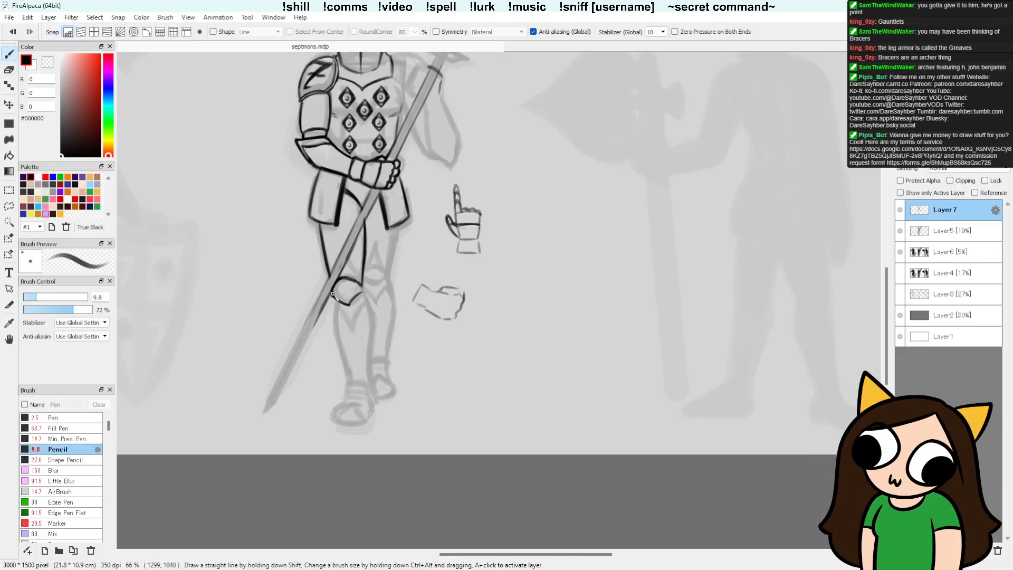
{"action": "left_click_drag", "start_coordinate": [332, 293], "coordinate": [350, 306]}
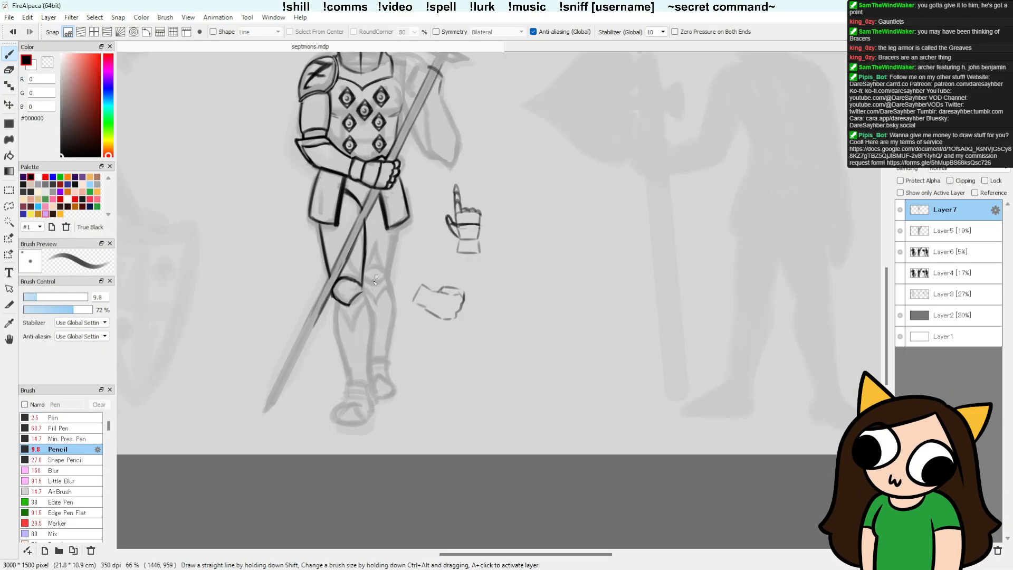
{"action": "left_click_drag", "start_coordinate": [349, 304], "coordinate": [363, 292]}
Step: Refine the spear shaft's edges where it crosses the left thigh, alternating the Pencil and Detail Eraser
{"action": "left_click_drag", "start_coordinate": [341, 245], "coordinate": [338, 267]}
{"action": "key", "text": "e"}
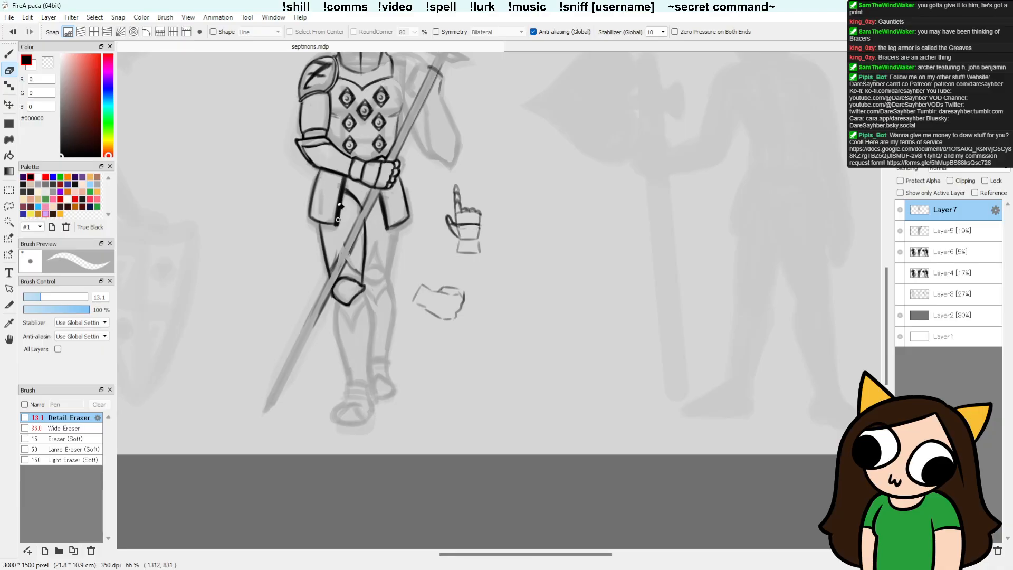
{"action": "key", "text": "b"}
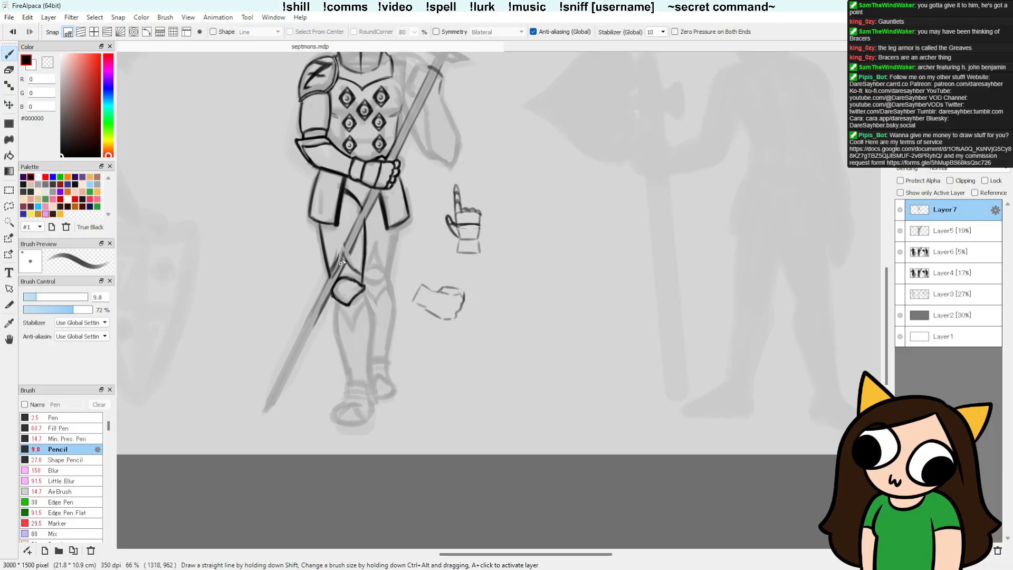
{"action": "key", "text": "e"}
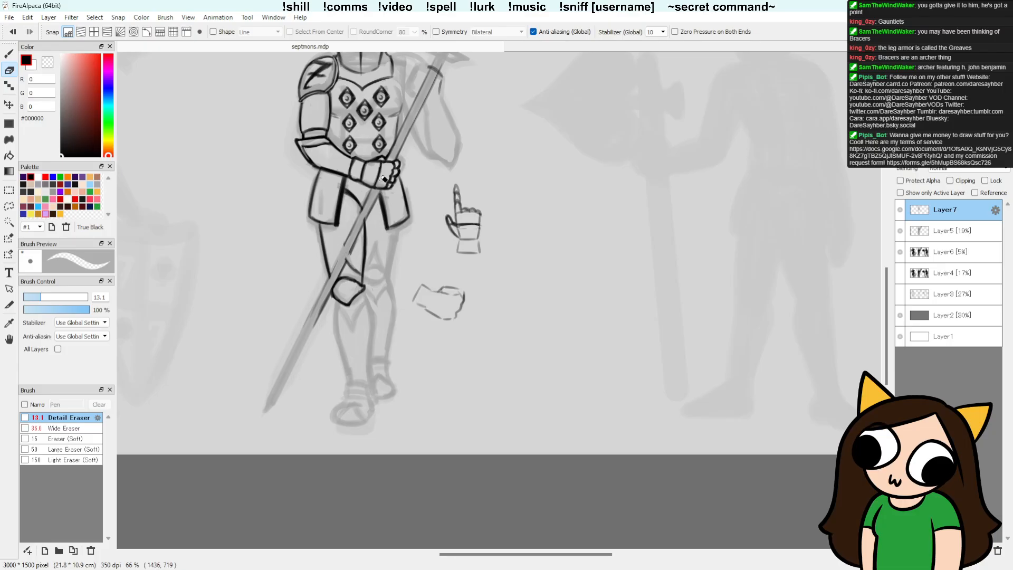
{"action": "key", "text": "b"}
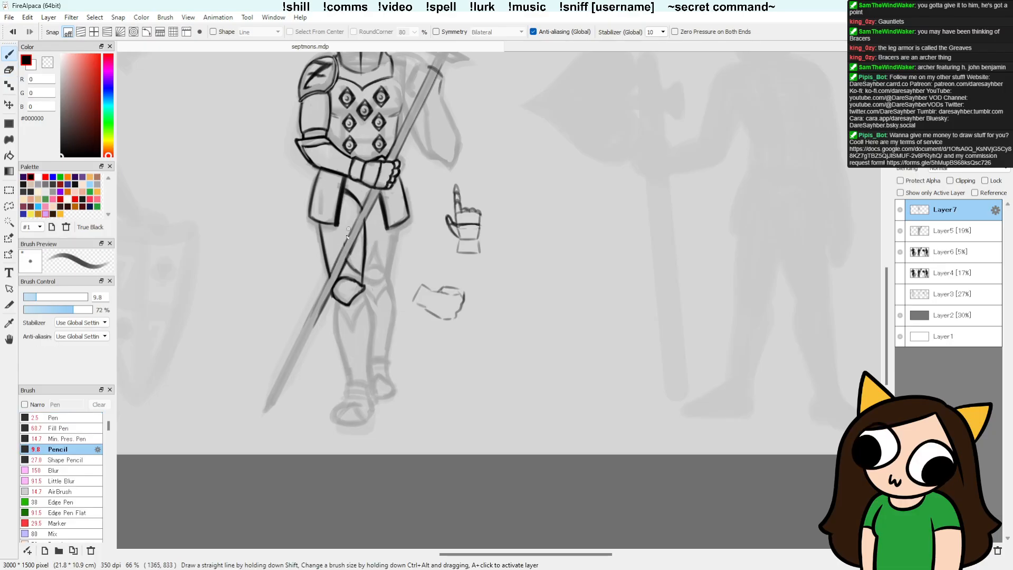
{"action": "key", "text": "e"}
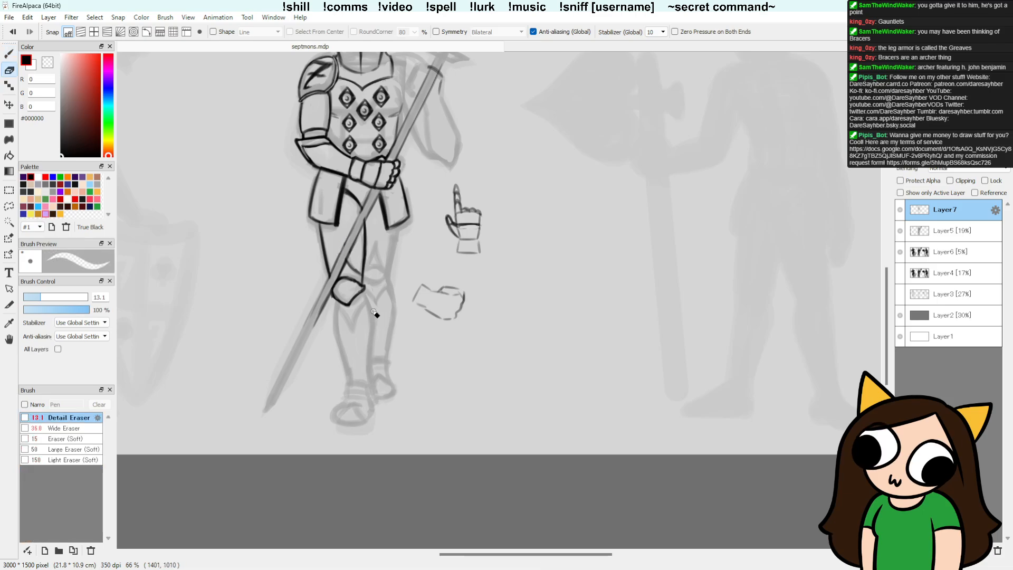
Step: Touch up the left kneecap's outline and the adjoining spear shaft edge with the Pencil and Detail Eraser
{"action": "key", "text": "b"}
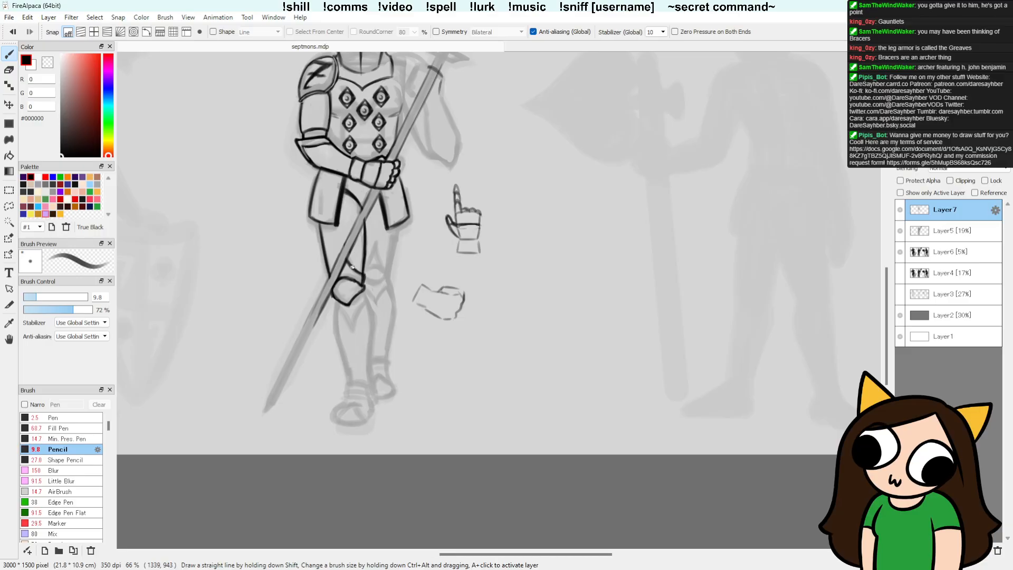
{"action": "key", "text": "e"}
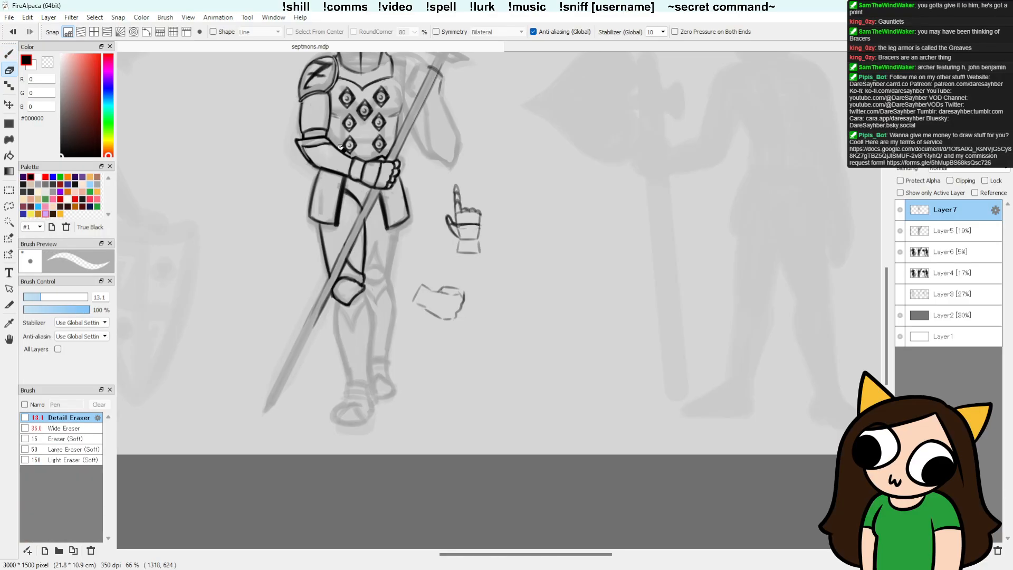
{"action": "key", "text": "b"}
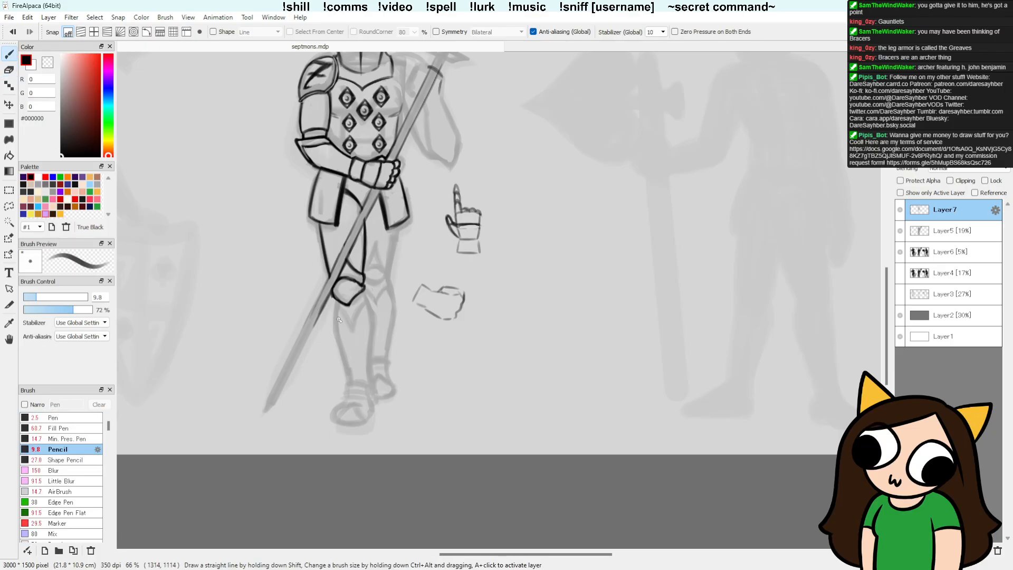
{"action": "key", "text": "e"}
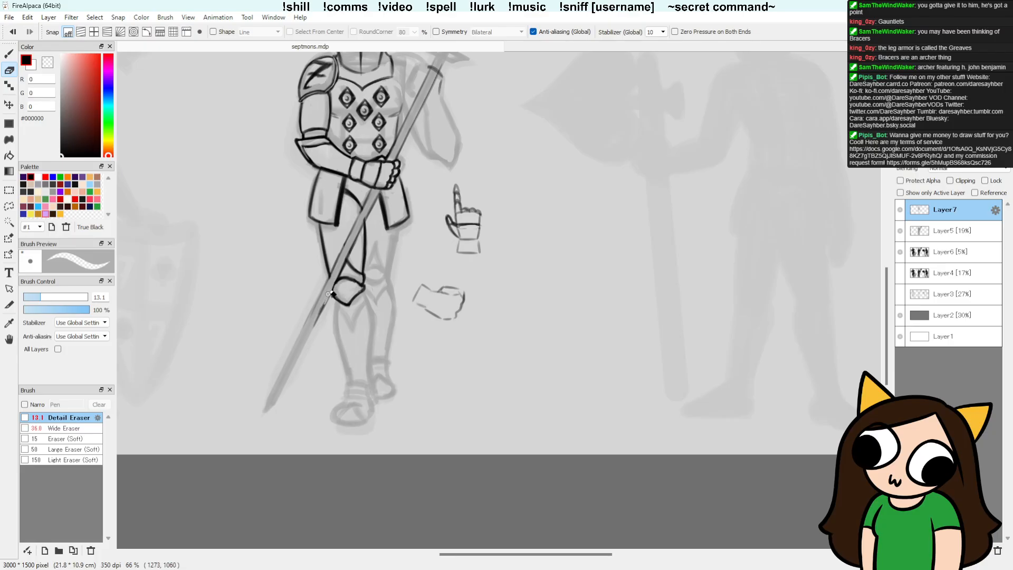
Step: Draw the left shin's outer contour from below the kneecap to the ankle with repeated Pencil strokes
{"action": "key", "text": "b"}
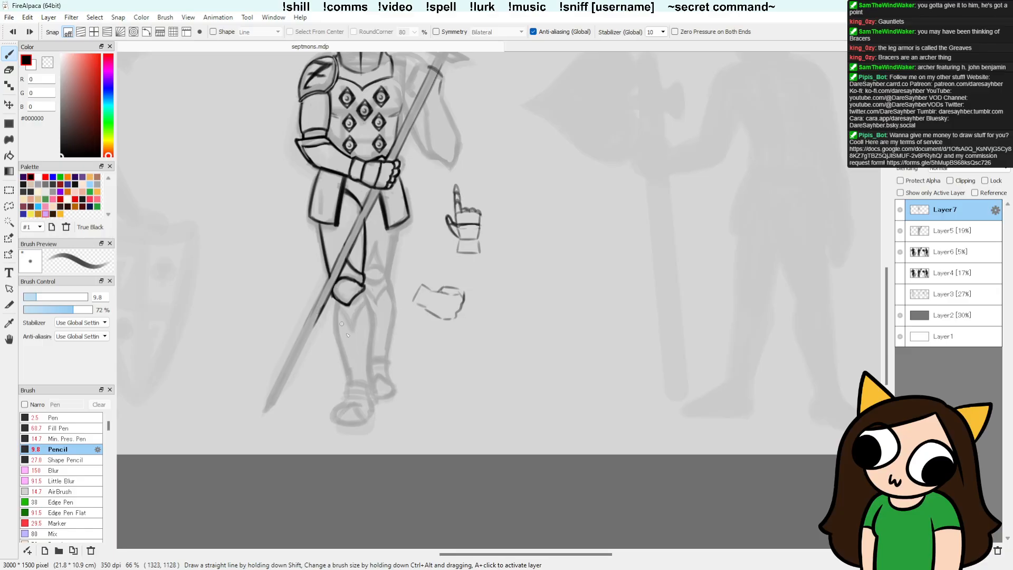
{"action": "left_click_drag", "start_coordinate": [341, 300], "coordinate": [334, 338]}
{"action": "left_click_drag", "start_coordinate": [347, 378], "coordinate": [336, 332]}
{"action": "left_click_drag", "start_coordinate": [333, 297], "coordinate": [346, 372]}
{"action": "left_click_drag", "start_coordinate": [334, 297], "coordinate": [345, 351]}
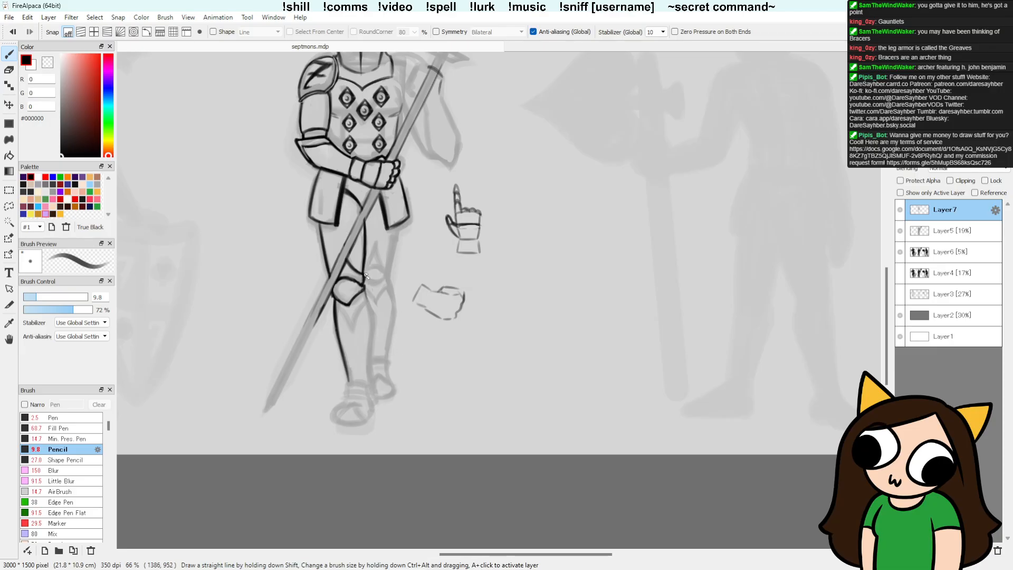
Step: Clean the left kneecap's inner corner and draw the calf's inner contour and the outer edge of the pointed shin plate
{"action": "key", "text": "e"}
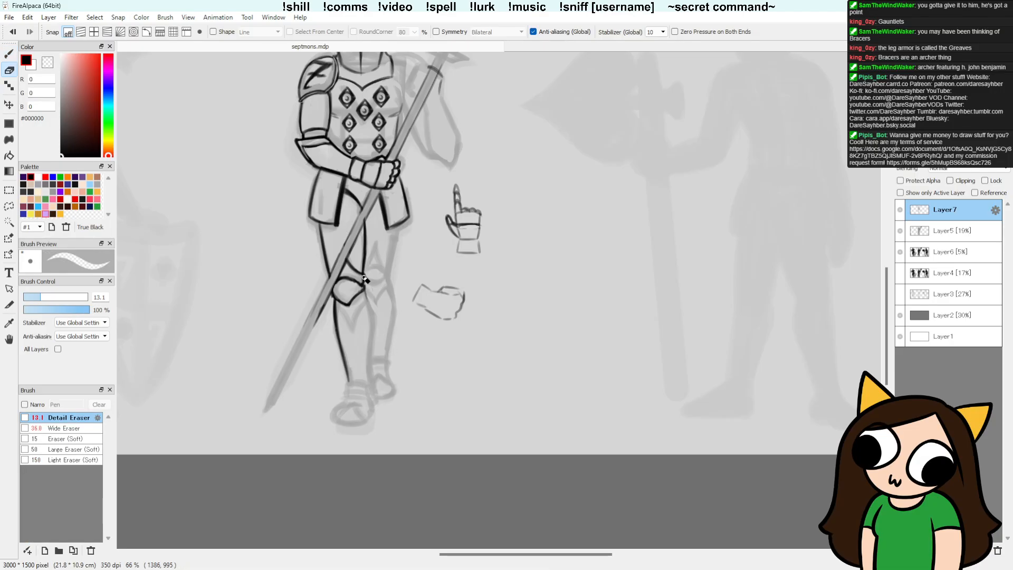
{"action": "key", "text": "b"}
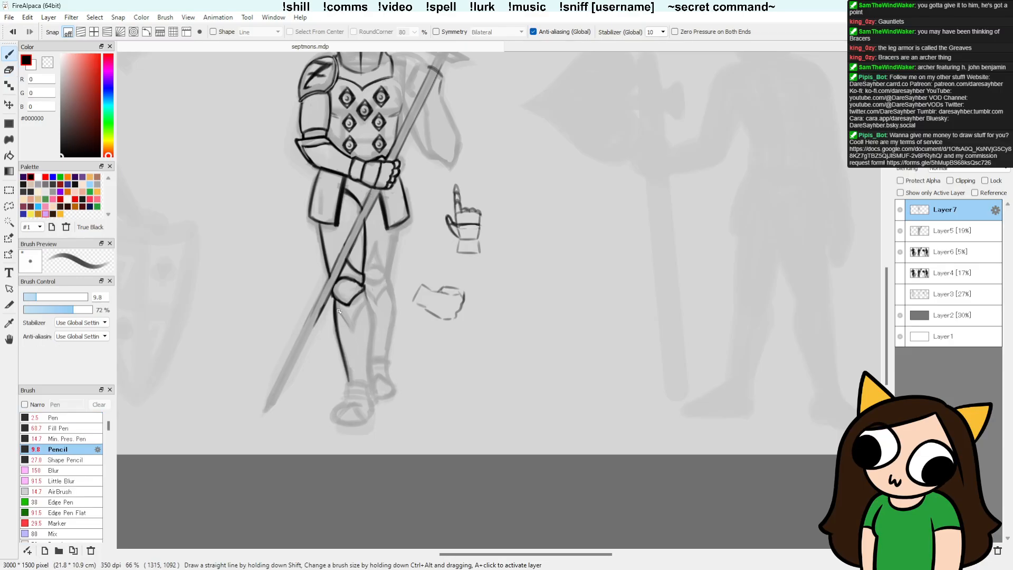
{"action": "left_click_drag", "start_coordinate": [339, 310], "coordinate": [351, 330]}
{"action": "left_click_drag", "start_coordinate": [364, 292], "coordinate": [372, 330]}
{"action": "mouse_move", "coordinate": [375, 394]}
{"action": "left_mouse_down"}
{"action": "mouse_move", "coordinate": [370, 323]}
{"action": "mouse_move", "coordinate": [369, 363]}
{"action": "left_mouse_up"}
{"action": "left_click_drag", "start_coordinate": [371, 312], "coordinate": [372, 338]}
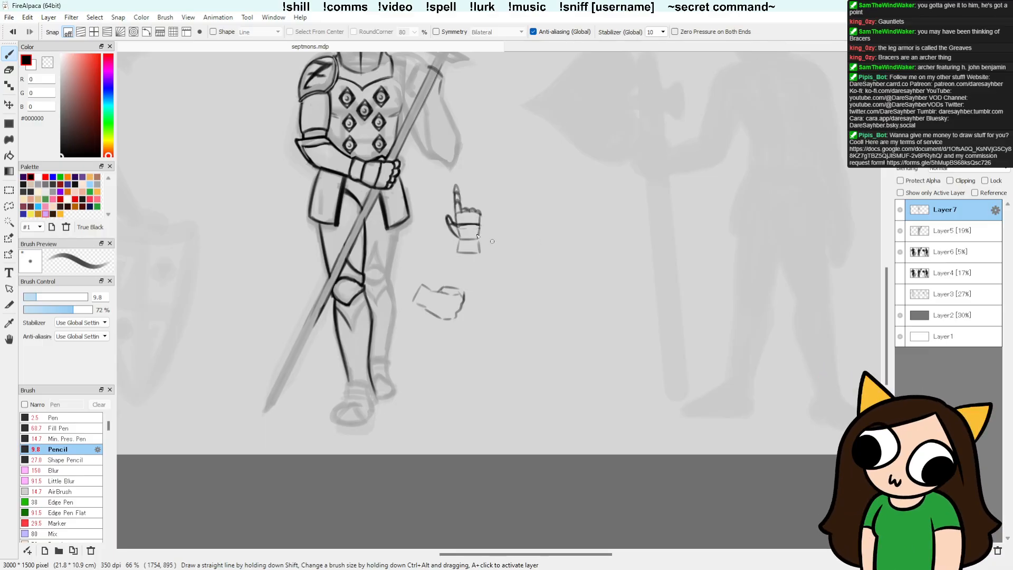
Step: Draw the inner edge of the V-shaped plate below the left kneecap, meeting the outer edge in a point
{"action": "left_click_drag", "start_coordinate": [540, 250], "coordinate": [571, 356]}
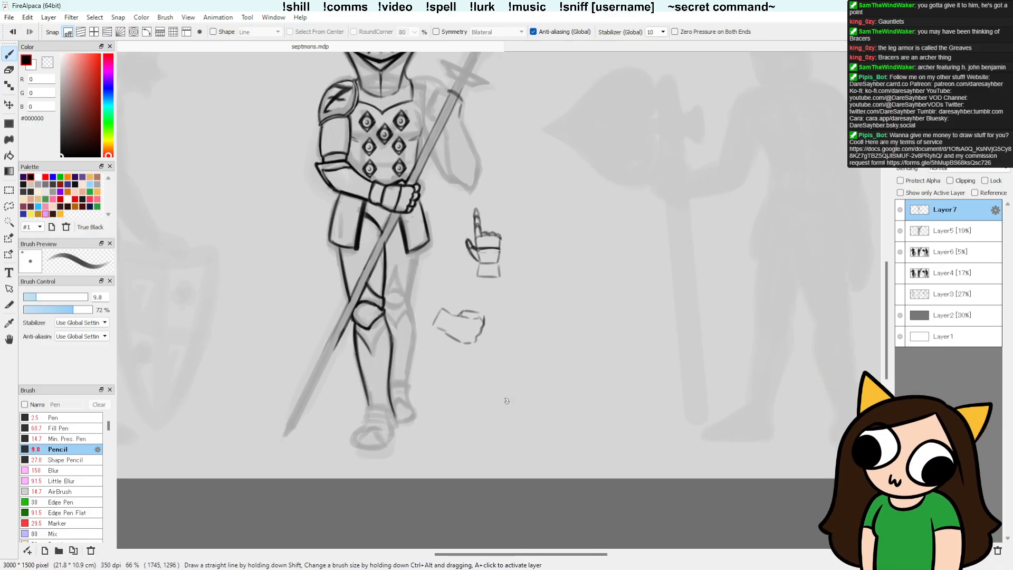
{"action": "left_click_drag", "start_coordinate": [507, 384], "coordinate": [503, 361]}
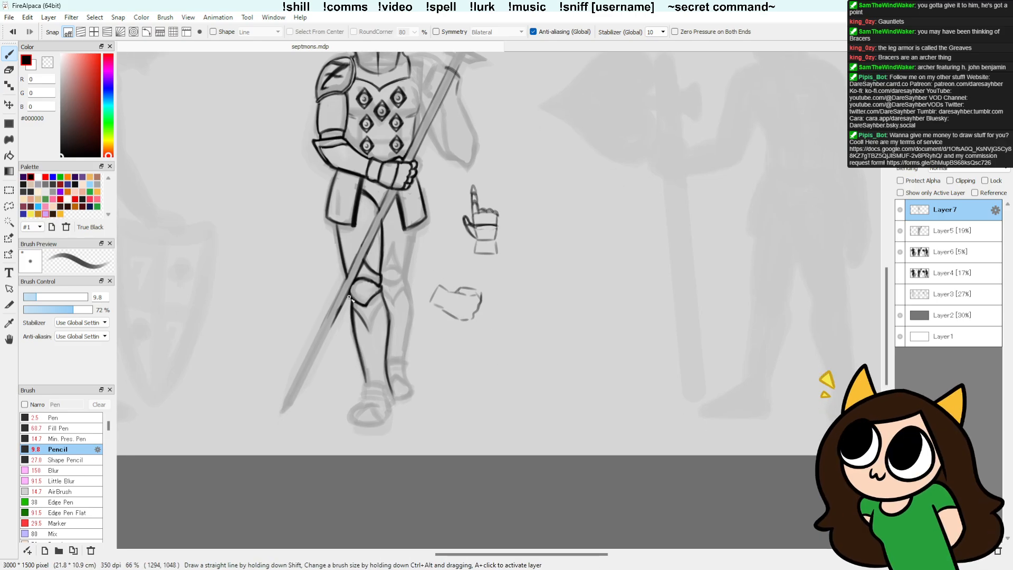
{"action": "key", "text": "e"}
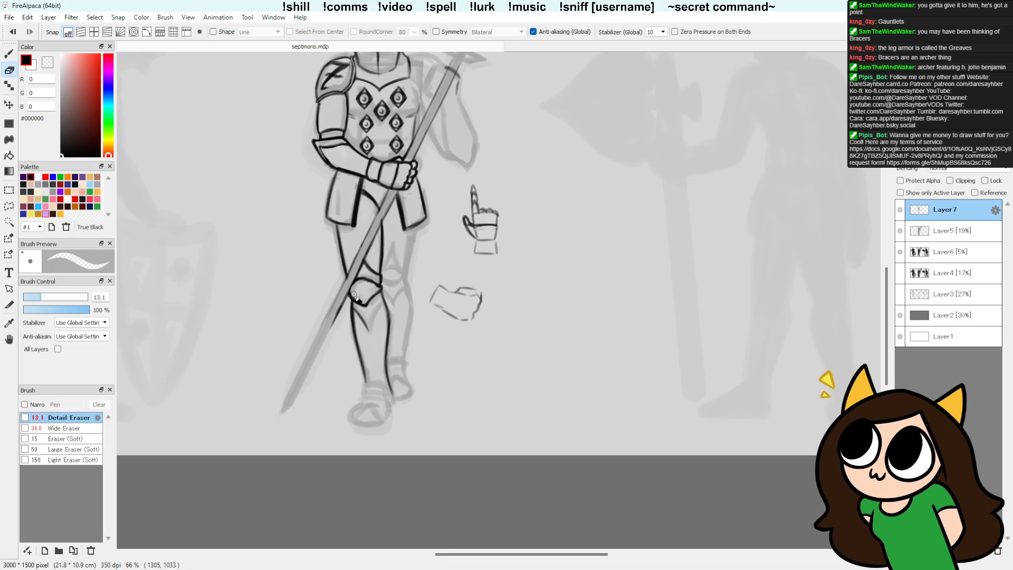
{"action": "scroll", "coordinate": [358, 269], "scroll_direction": "up", "scroll_amount": 4}
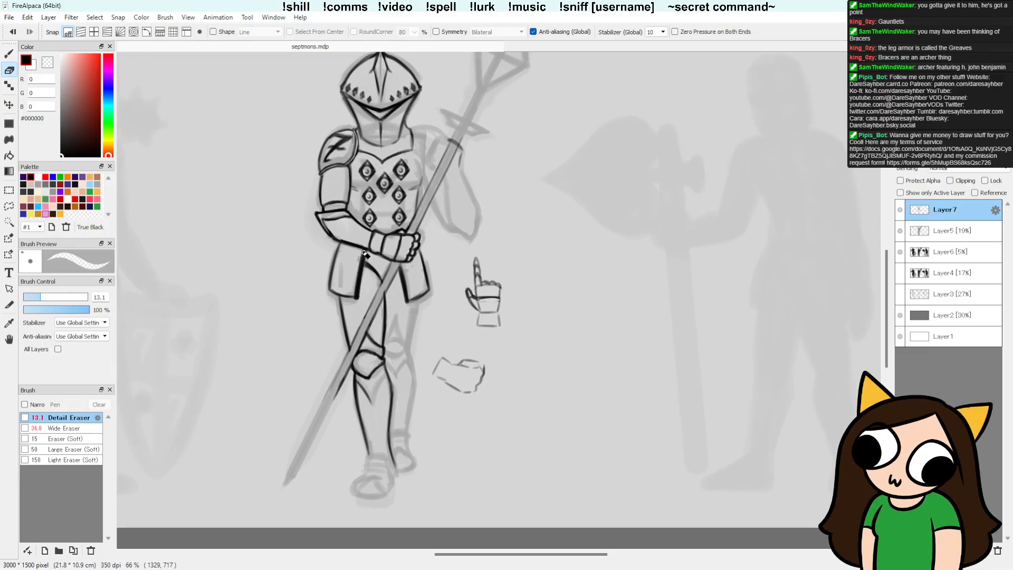
{"action": "key", "text": "b"}
{"action": "scroll", "coordinate": [487, 312], "scroll_direction": "down", "scroll_amount": 4}
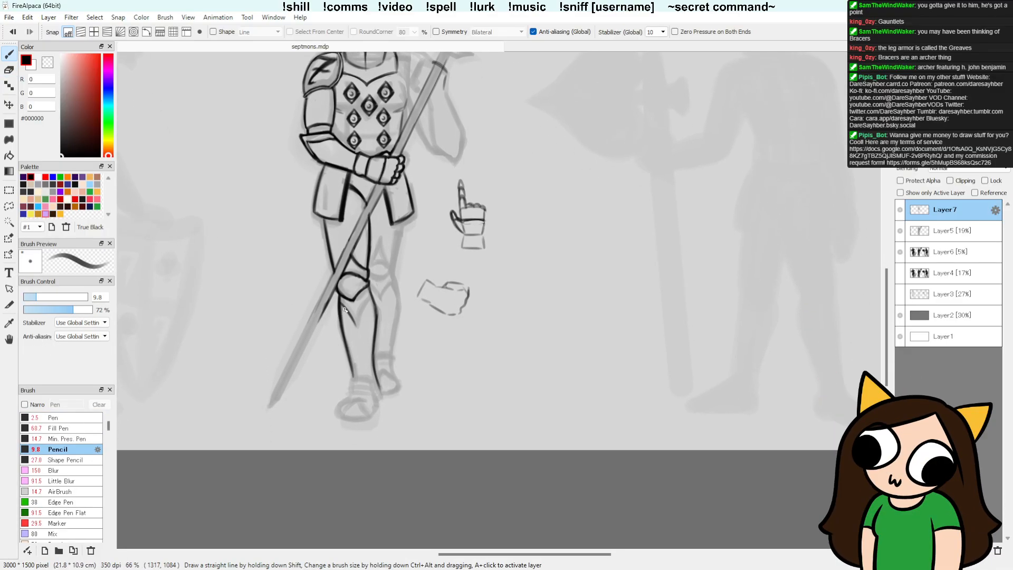
{"action": "left_click_drag", "start_coordinate": [354, 318], "coordinate": [369, 298]}
Step: Refine the V-shaped plate below the left kneecap, darkening both edges and sharpening its downward point
{"action": "key", "text": "e"}
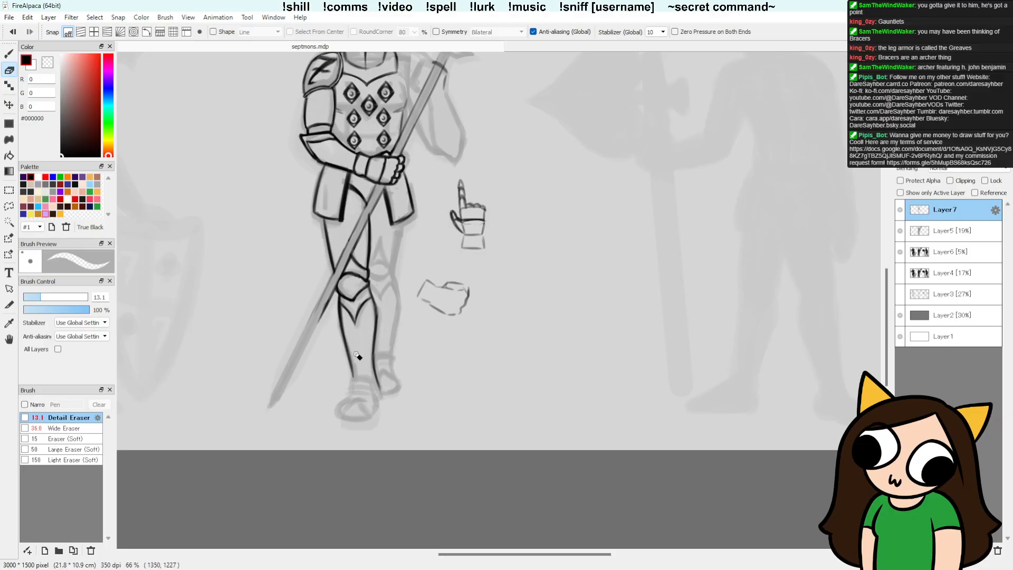
{"action": "key", "text": "b"}
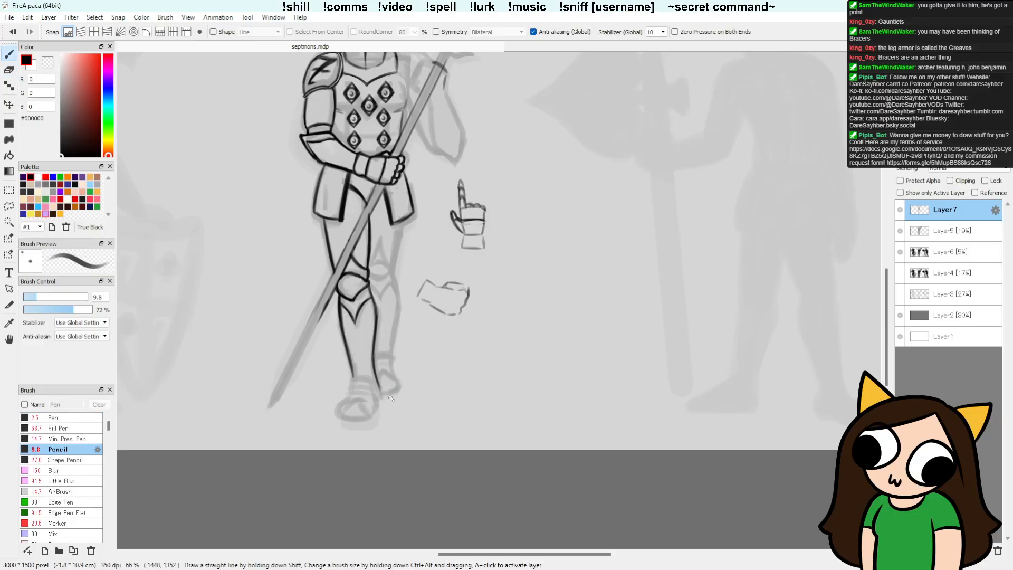
{"action": "left_click_drag", "start_coordinate": [374, 299], "coordinate": [356, 325]}
{"action": "key", "text": "e"}
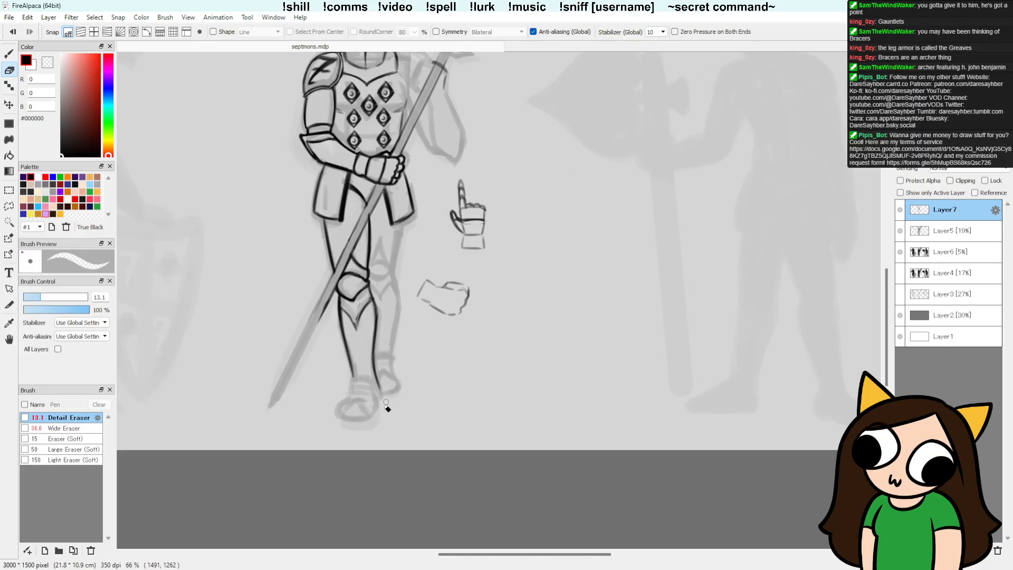
{"action": "key", "text": "b"}
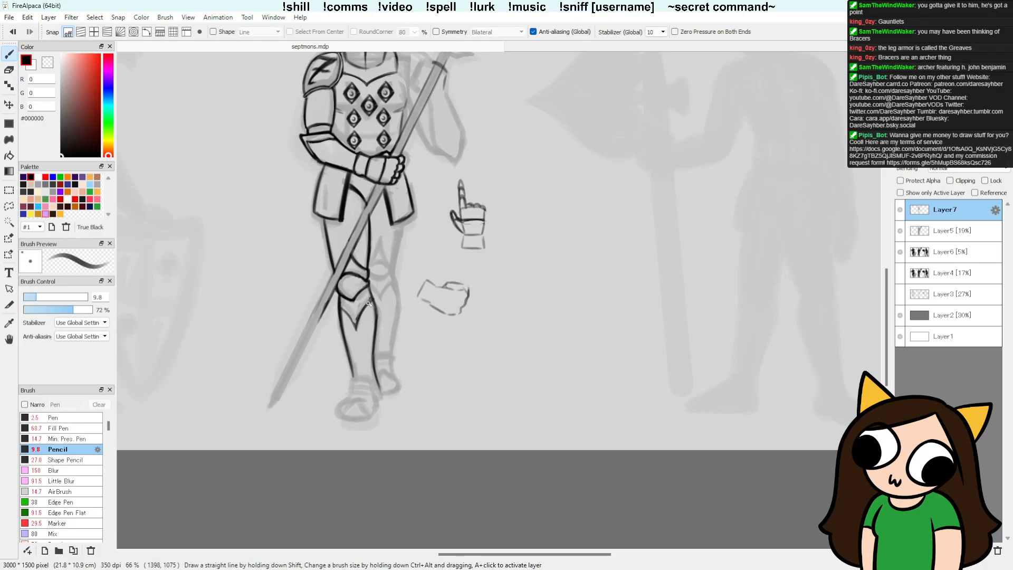
{"action": "key", "text": "e"}
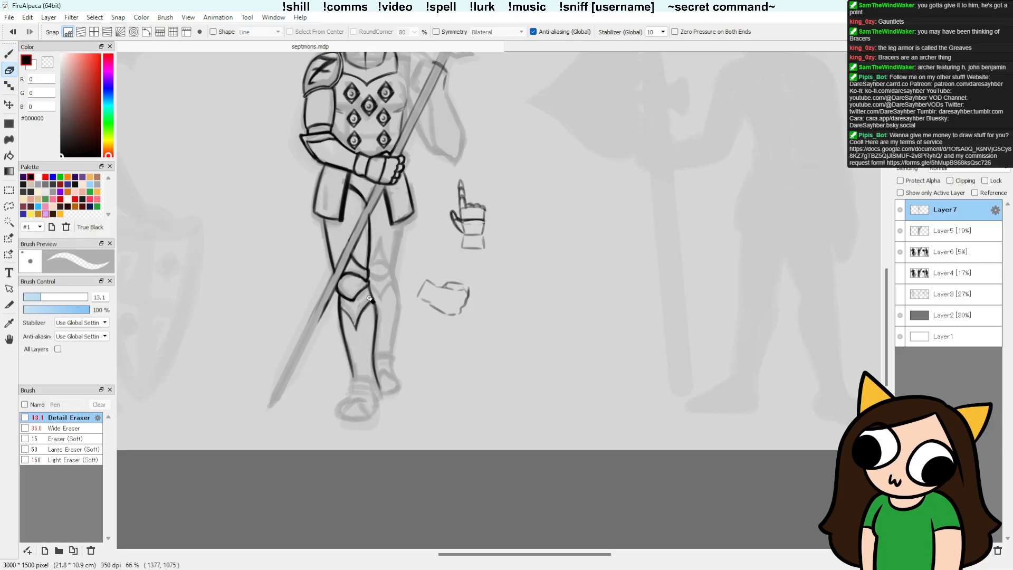
{"action": "key", "text": "b"}
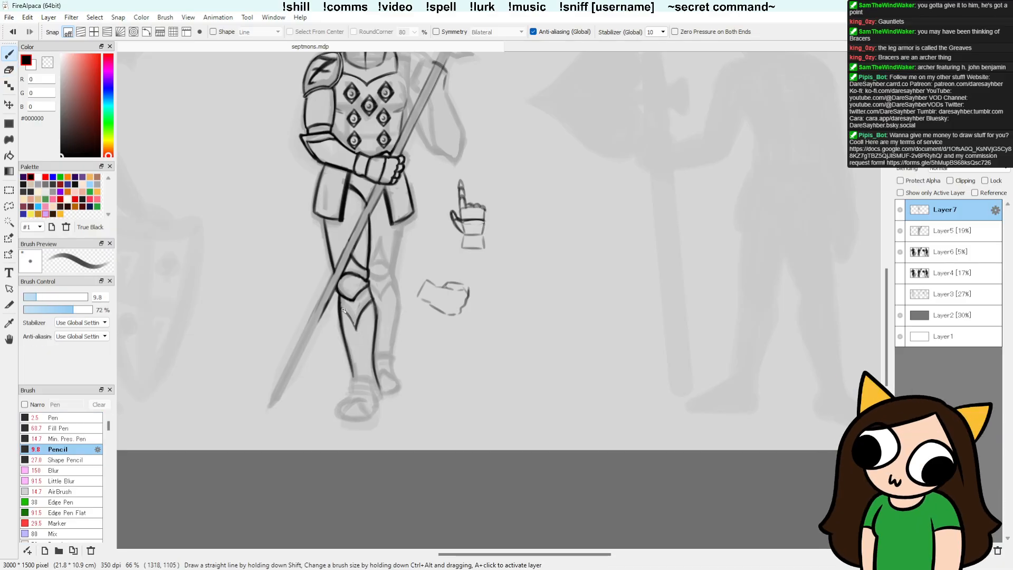
{"action": "left_click_drag", "start_coordinate": [356, 328], "coordinate": [342, 306]}
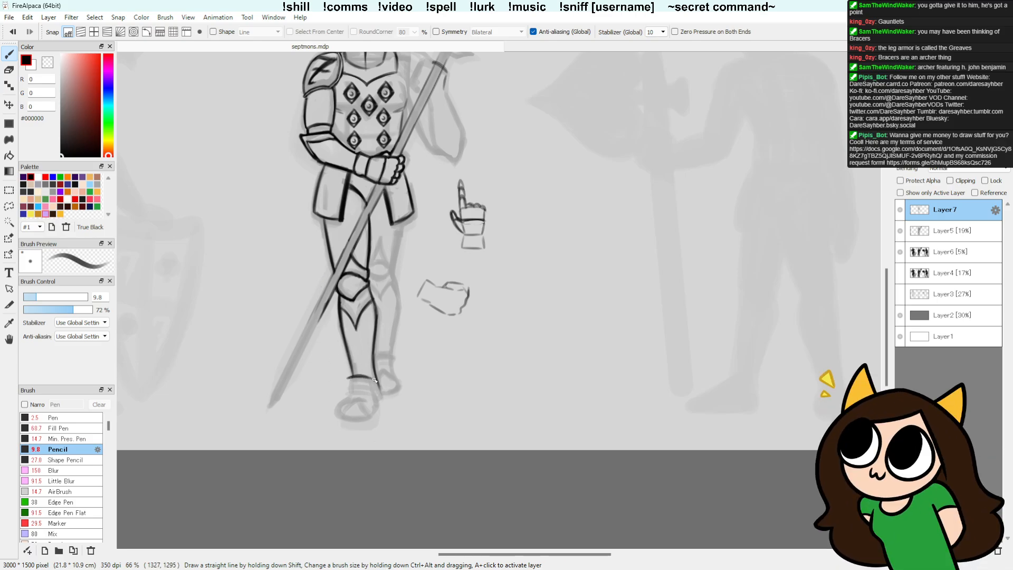
Step: Draw the left greave's curved lower edge and the layered bands around the ankle, cleaning up their overlaps
{"action": "left_click_drag", "start_coordinate": [370, 378], "coordinate": [347, 377]}
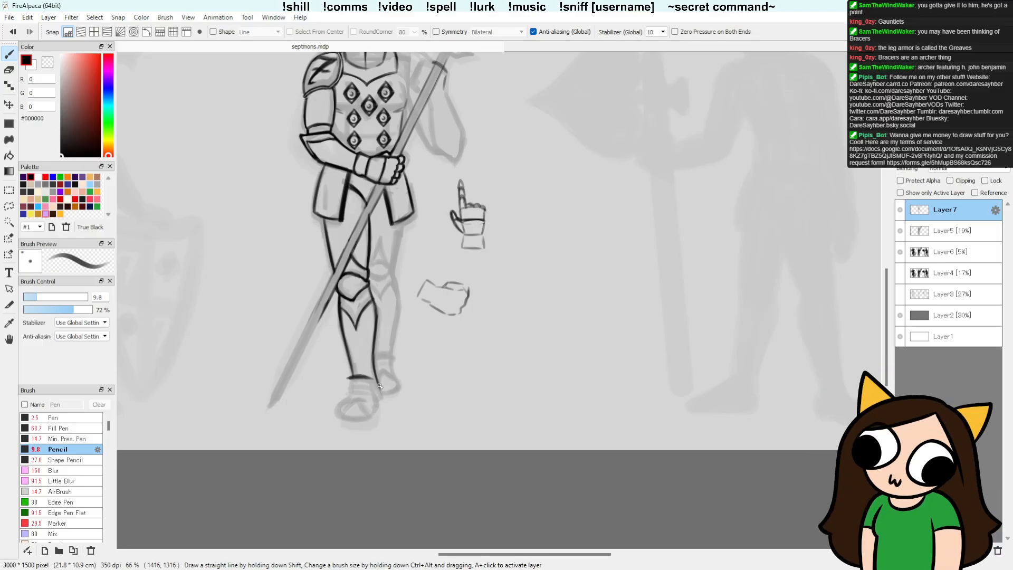
{"action": "left_click_drag", "start_coordinate": [347, 378], "coordinate": [356, 380]}
{"action": "key", "text": "e"}
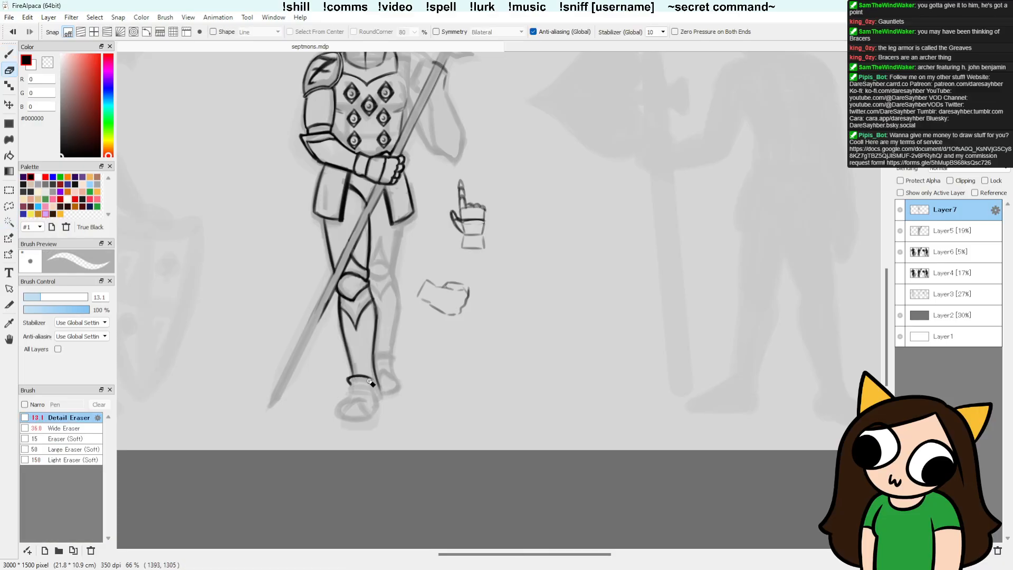
{"action": "key", "text": "b"}
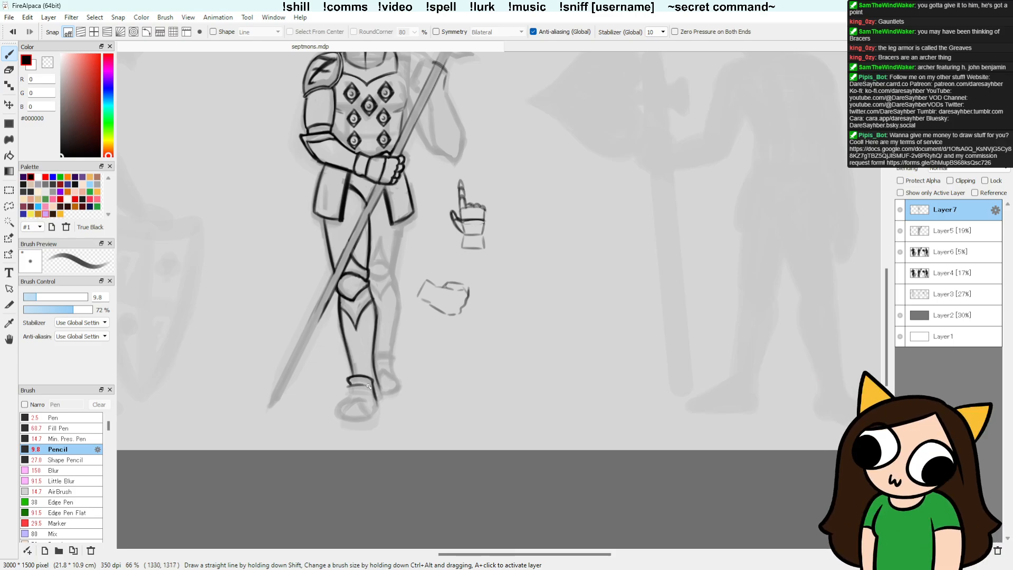
{"action": "key", "text": "ctrl"}
{"action": "key", "text": "e"}
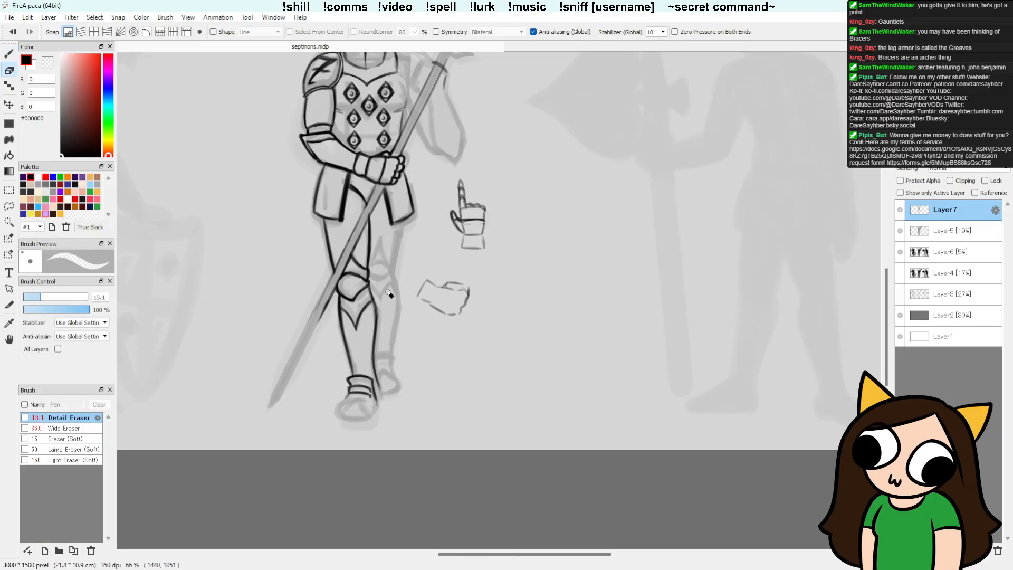
Step: Draw the left boot's sole and inner side, undoing unwanted strokes between attempts
{"action": "key", "text": "b"}
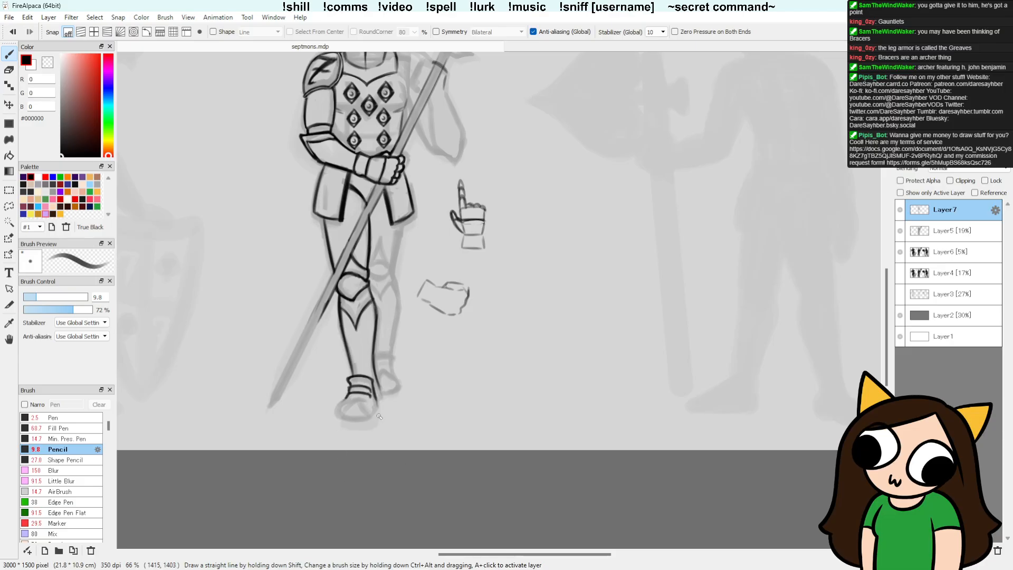
{"action": "left_click_drag", "start_coordinate": [338, 416], "coordinate": [372, 416]}
{"action": "key", "text": "ctrl+z"}
{"action": "key", "text": "ctrl+z"}
{"action": "key", "text": "ctrl+z"}
{"action": "key", "text": "e"}
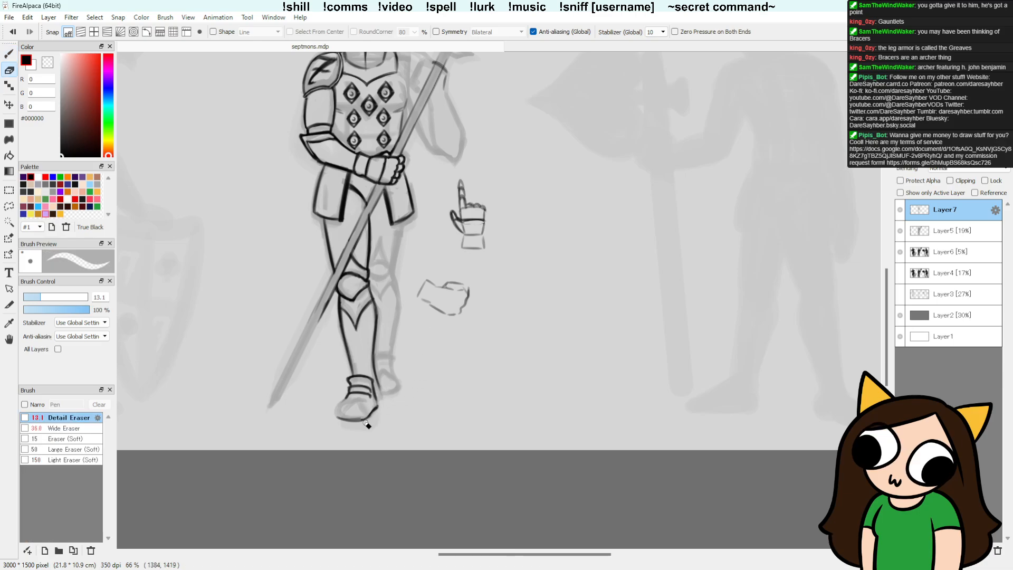
Step: Clean up the ankle bands and outline the left boot's rounded toe and outer side
{"action": "key", "text": "b"}
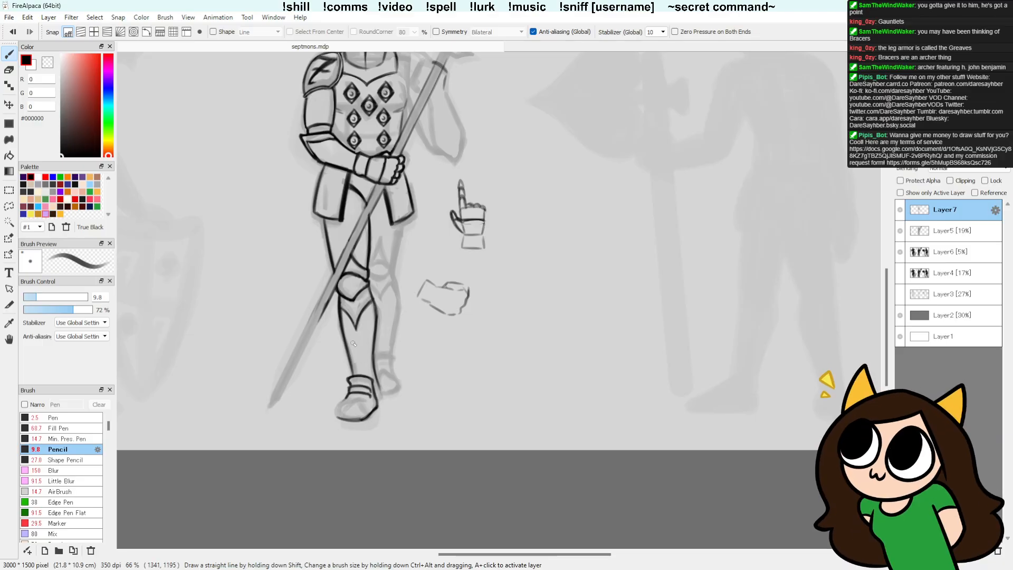
{"action": "key", "text": "e"}
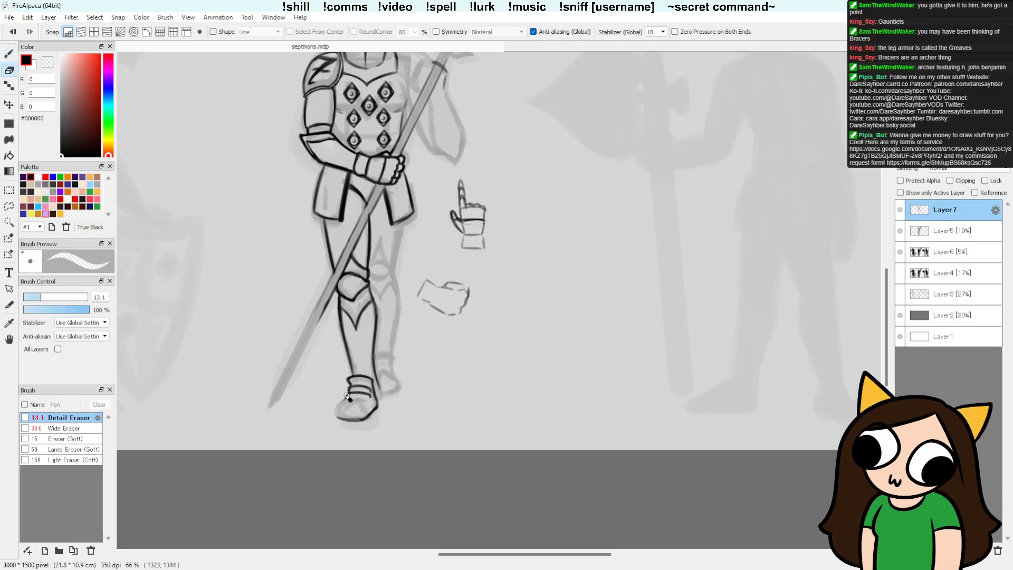
{"action": "key", "text": "b"}
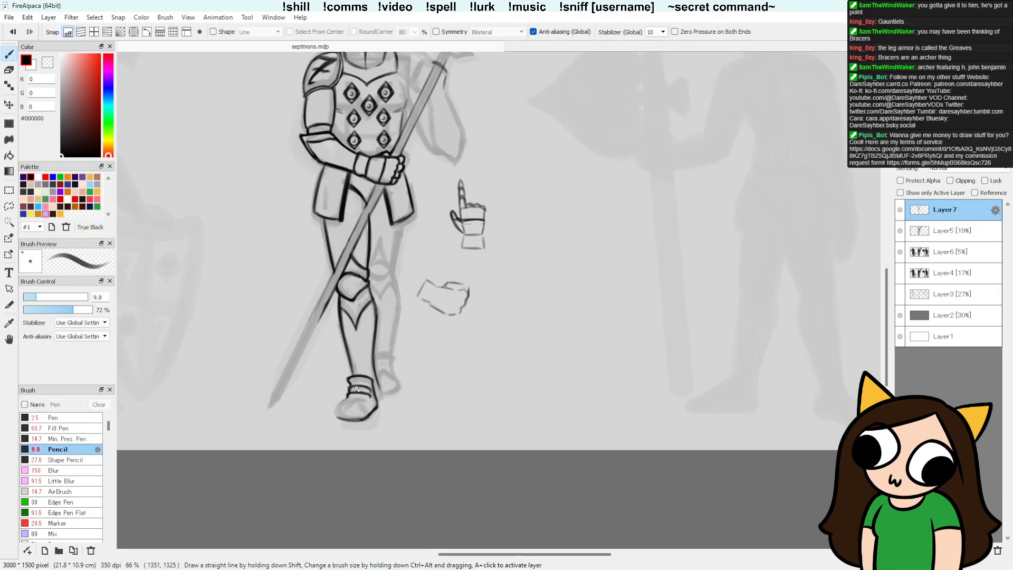
{"action": "key", "text": "e"}
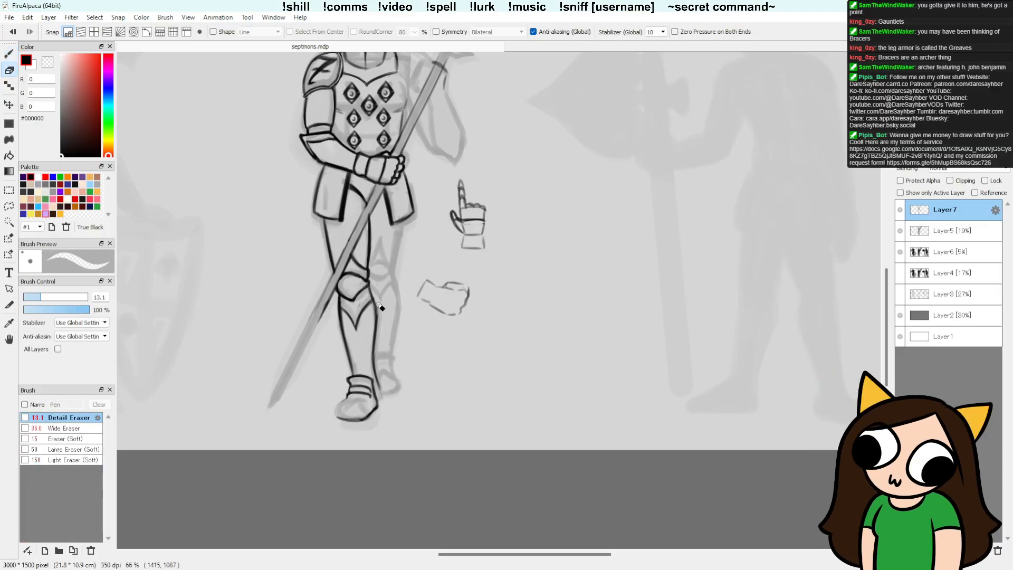
{"action": "key", "text": "b"}
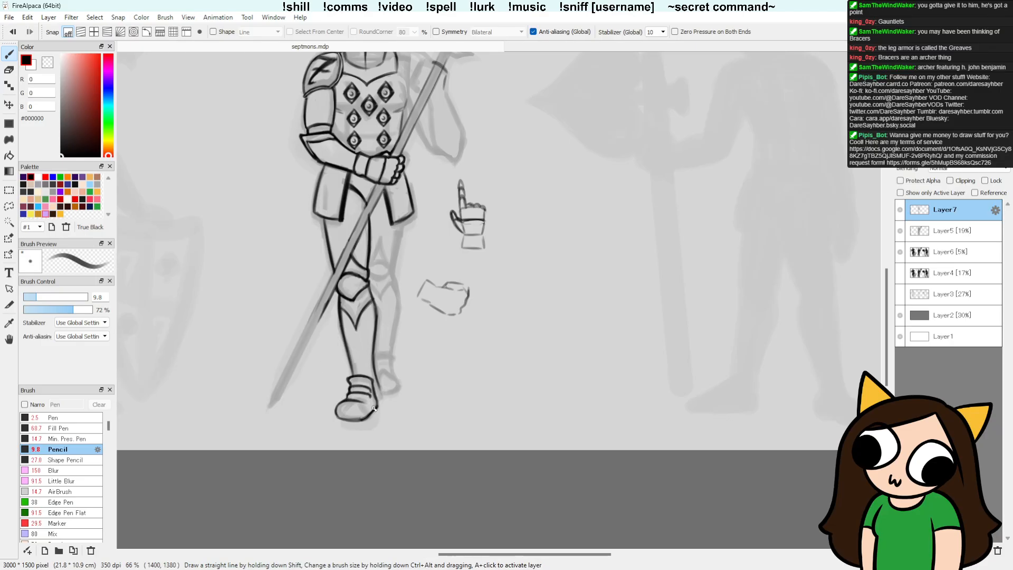
Step: Redraw the left boot's heel and outer edge beside the ankle bands, undoing stray strokes and erasing overlaps
{"action": "key", "text": "ctrl+z"}
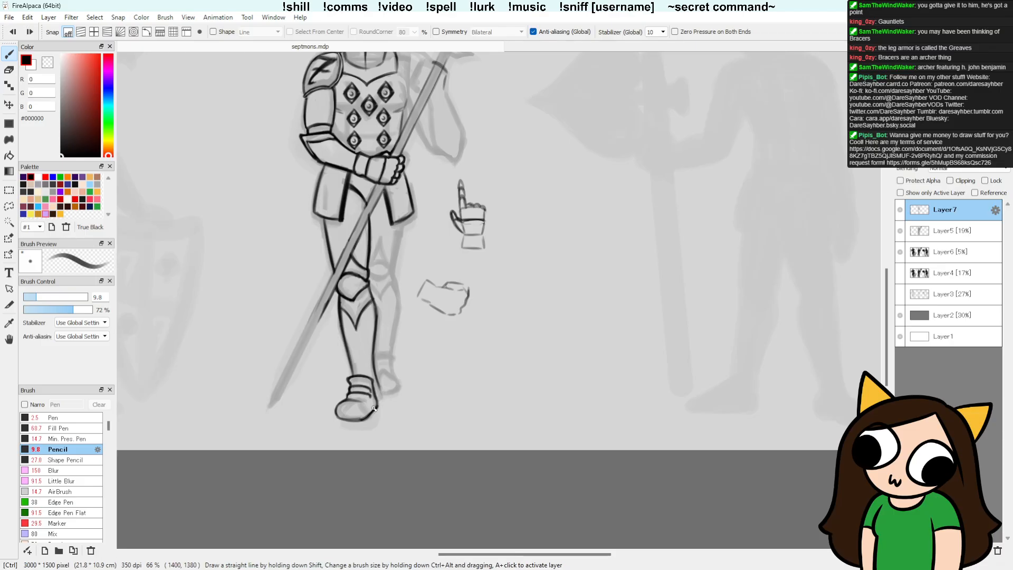
{"action": "left_click_drag", "start_coordinate": [344, 403], "coordinate": [379, 399]}
{"action": "key", "text": "ctrl+z"}
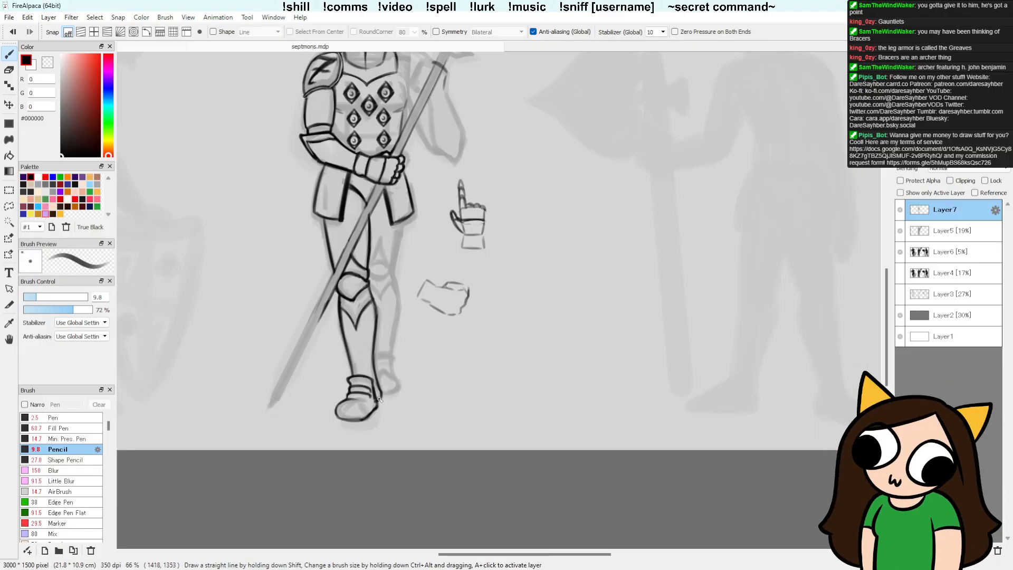
{"action": "key", "text": "e"}
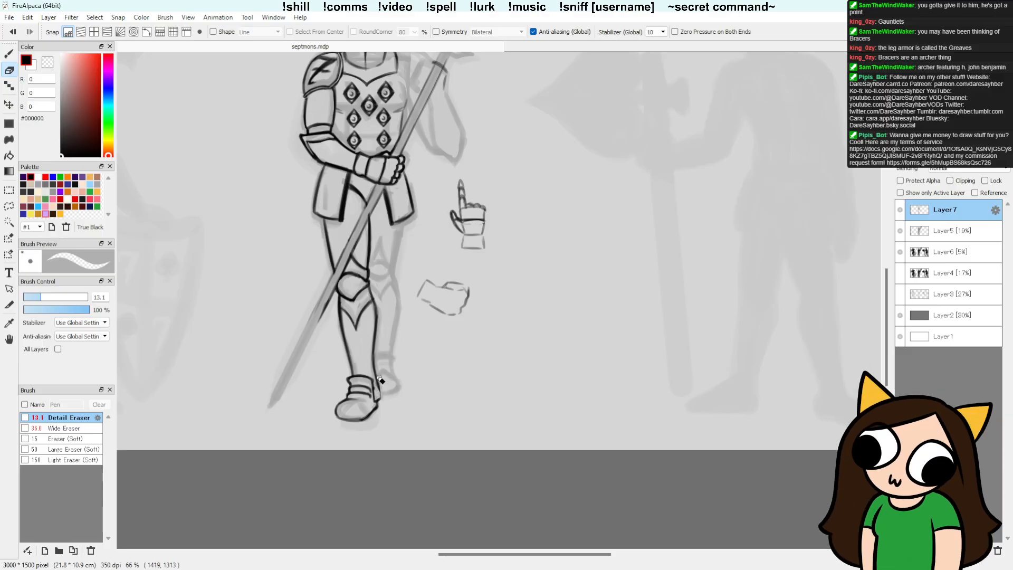
{"action": "key", "text": "b"}
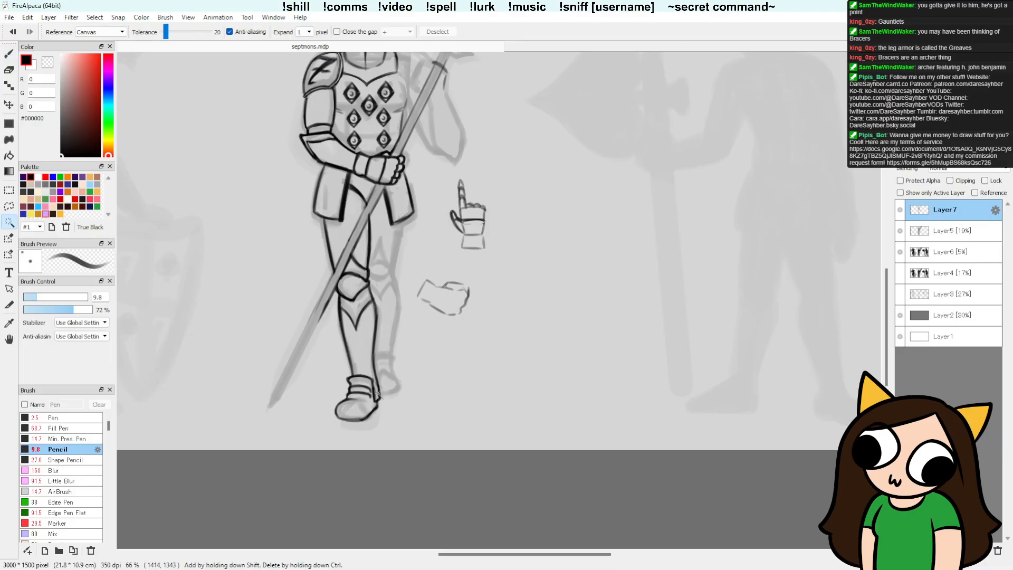
{"action": "key", "text": "e"}
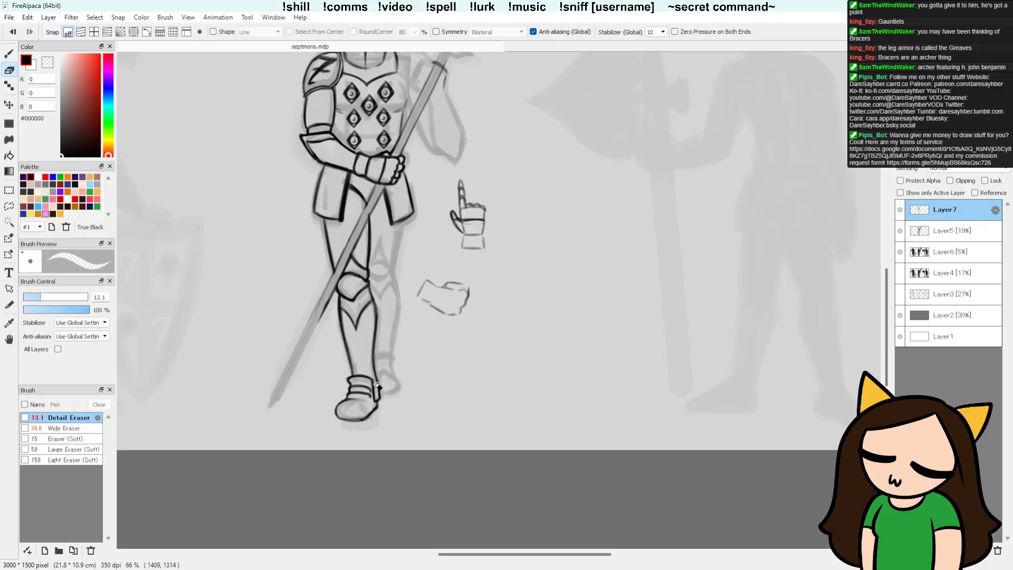
{"action": "key", "text": "b"}
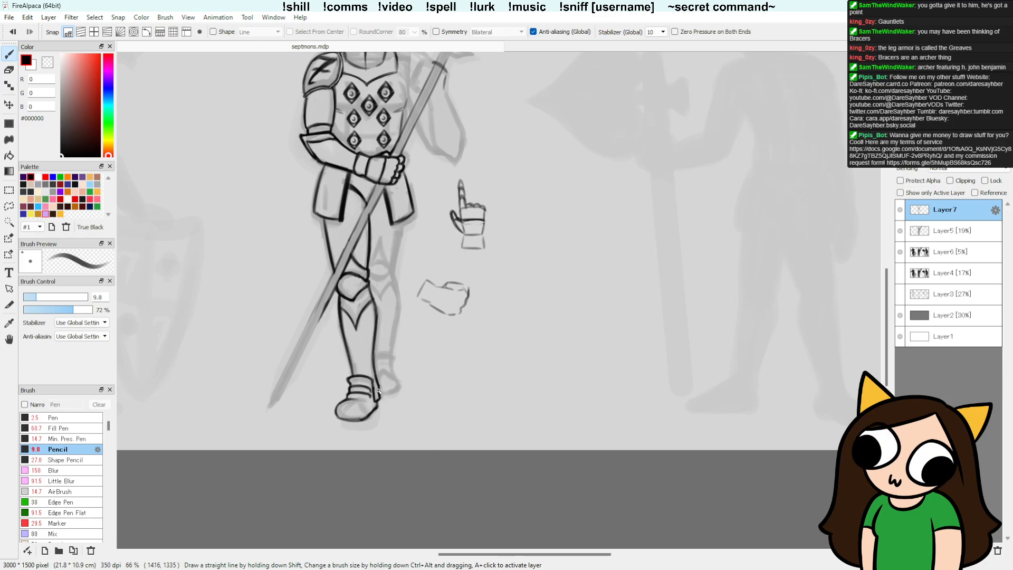
{"action": "key", "text": "e"}
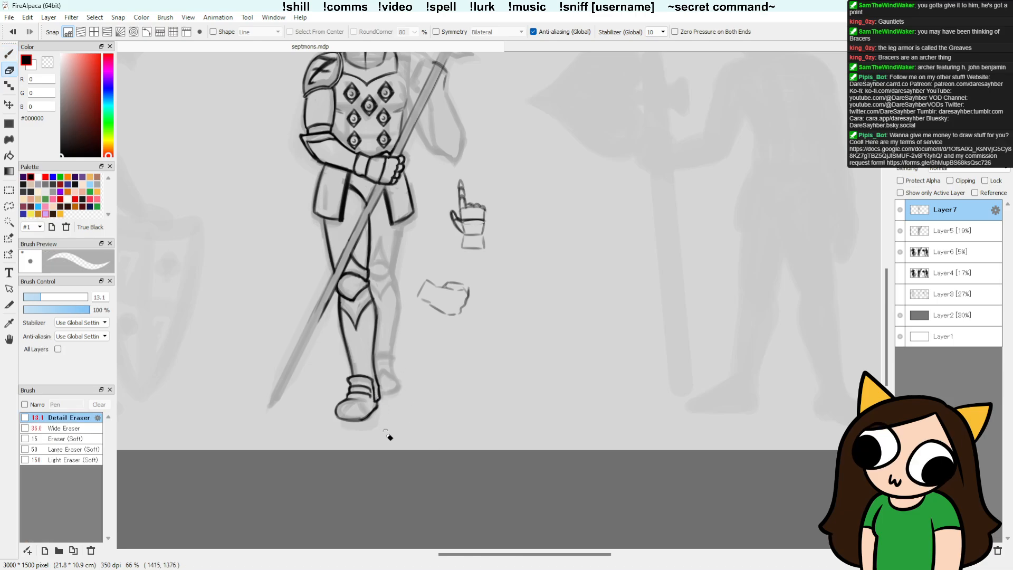
Step: Draw the curved toe-cap lines across the front of the left boot and clean up their ends
{"action": "key", "text": "b"}
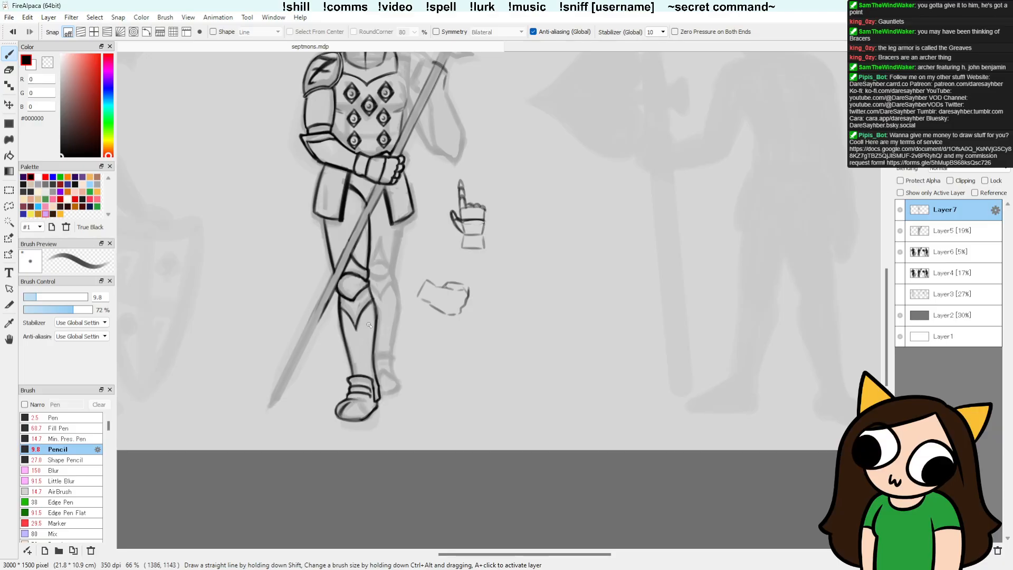
{"action": "left_click_drag", "start_coordinate": [341, 410], "coordinate": [354, 400]}
{"action": "left_click_drag", "start_coordinate": [361, 416], "coordinate": [354, 402]}
{"action": "key", "text": "e"}
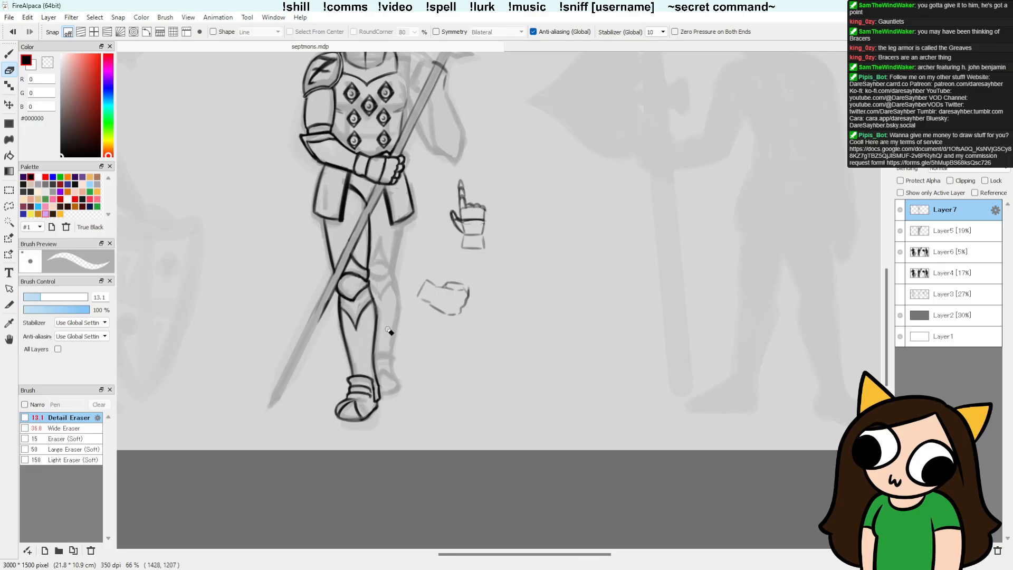
{"action": "key", "text": "b"}
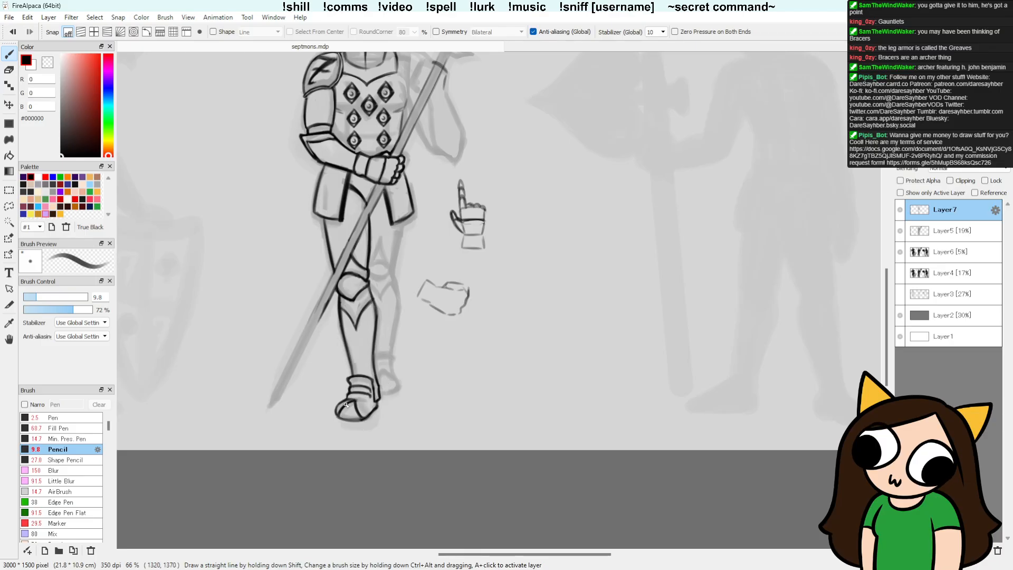
Step: Lasso the loose fist sketch below the pointing gauntlet, delete it, and clear the selection
{"action": "left_click_drag", "start_coordinate": [576, 415], "coordinate": [527, 401]}
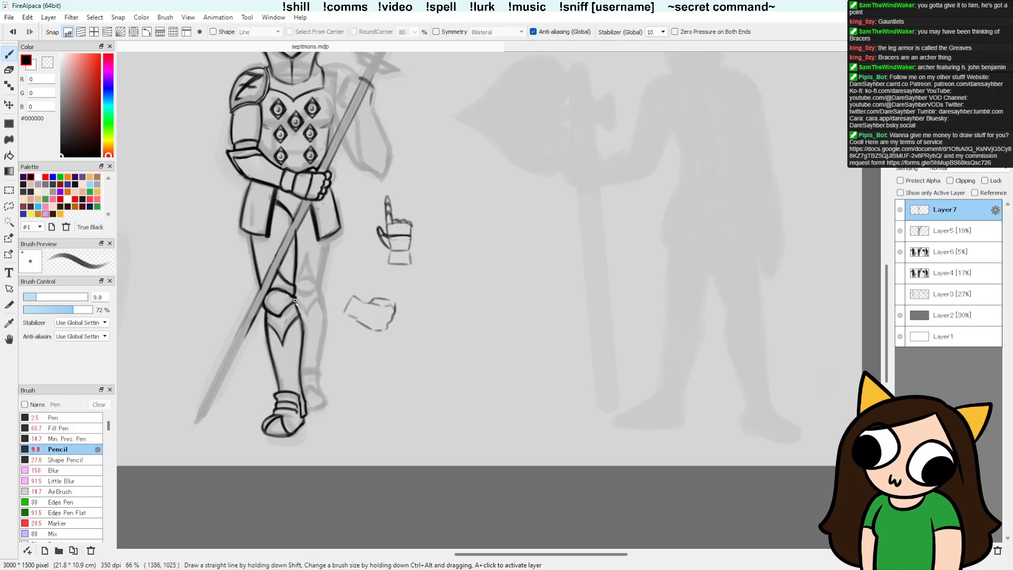
{"action": "left_click_drag", "start_coordinate": [486, 384], "coordinate": [487, 423]}
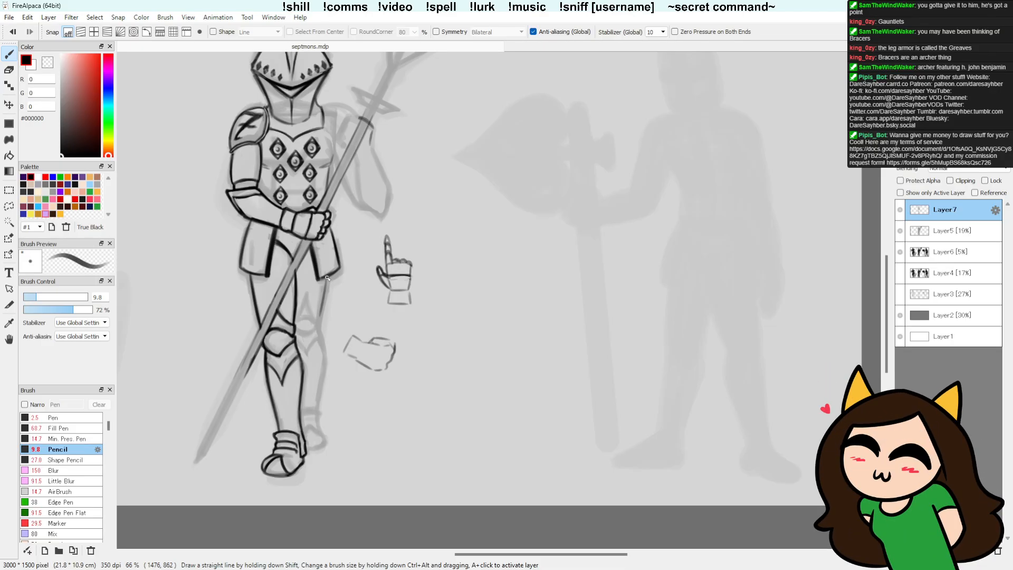
{"action": "left_click_drag", "start_coordinate": [403, 227], "coordinate": [434, 299]}
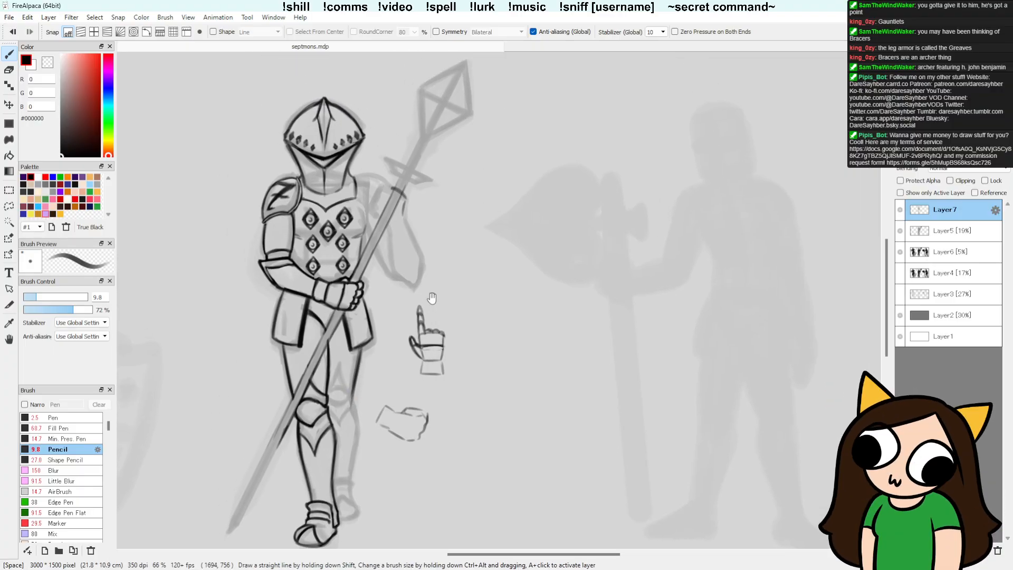
{"action": "left_click_drag", "start_coordinate": [491, 405], "coordinate": [465, 332]}
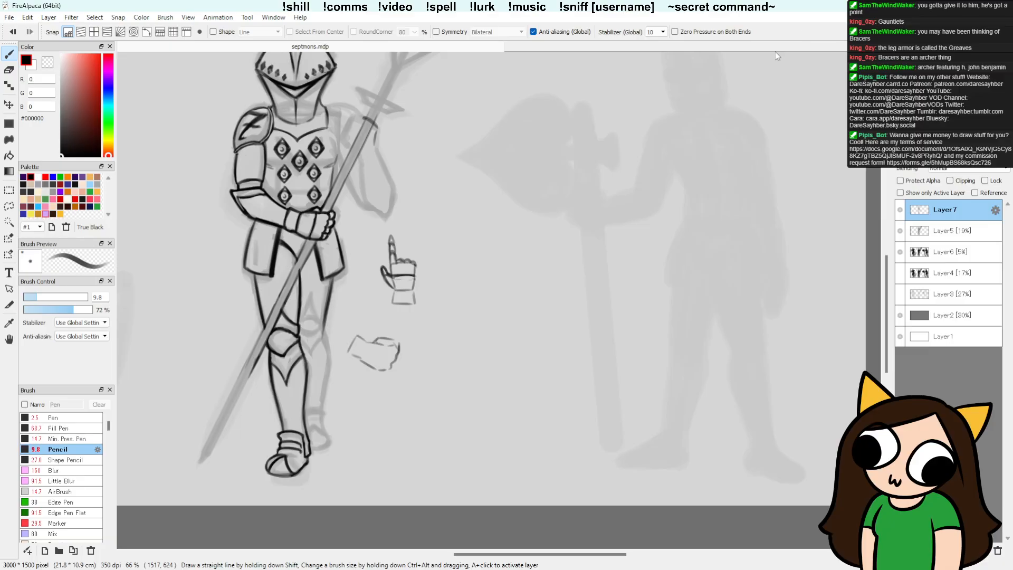
{"action": "key", "text": "l"}
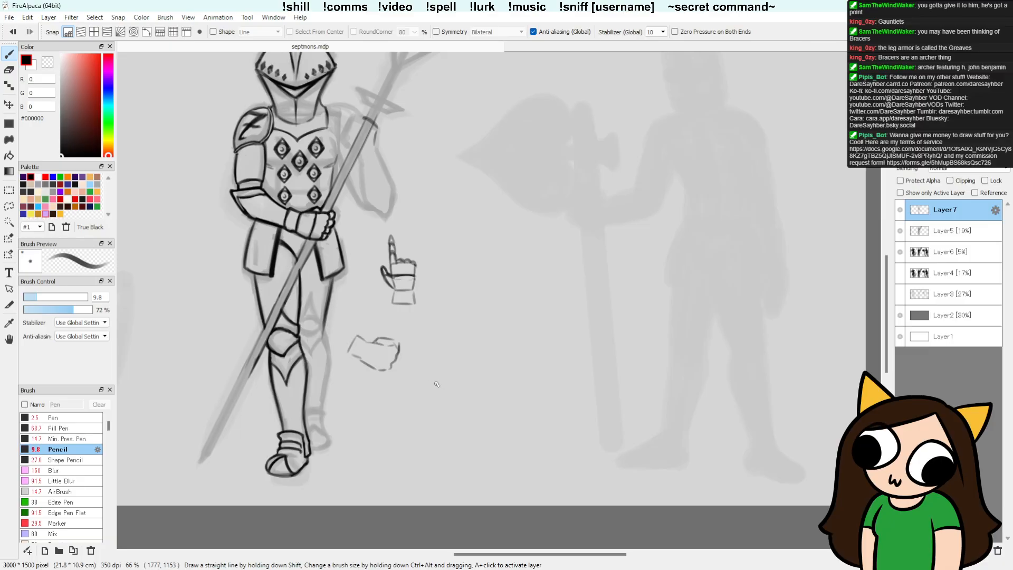
{"action": "left_click_drag", "start_coordinate": [409, 372], "coordinate": [404, 378]}
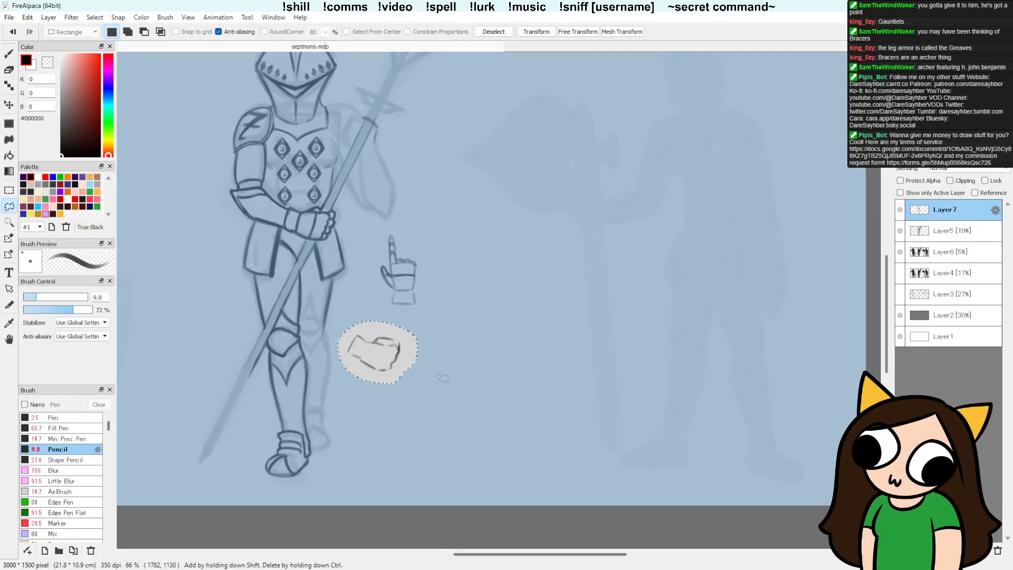
{"action": "key", "text": "Delete"}
{"action": "key", "text": "b"}
{"action": "key", "text": "ctrl+d"}
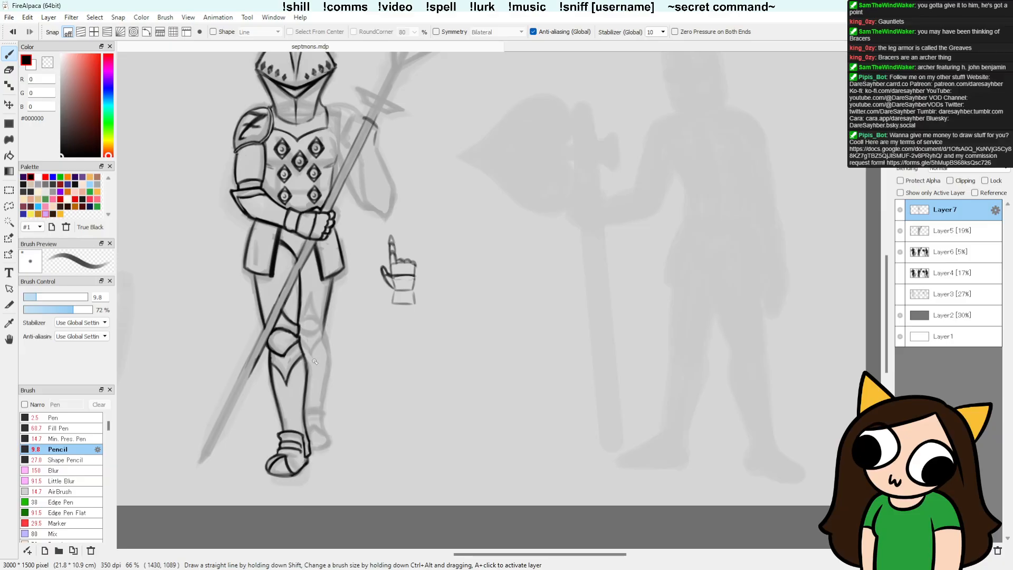
Step: Ink the right thigh's outer edge below the skirt plate, undoing a stray stroke, and save the drawing
{"action": "key", "text": "ctrl+z"}
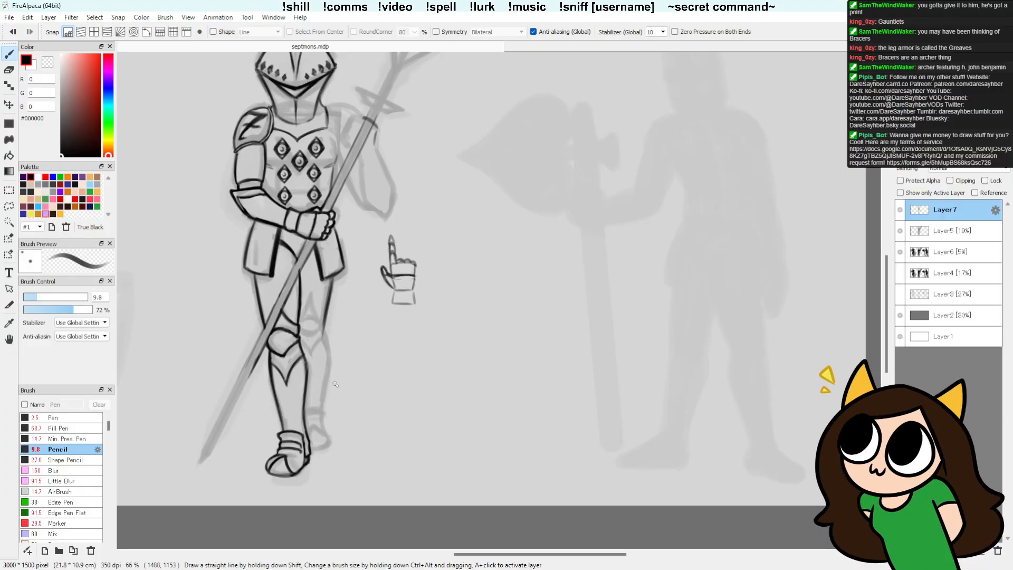
{"action": "key", "text": "e"}
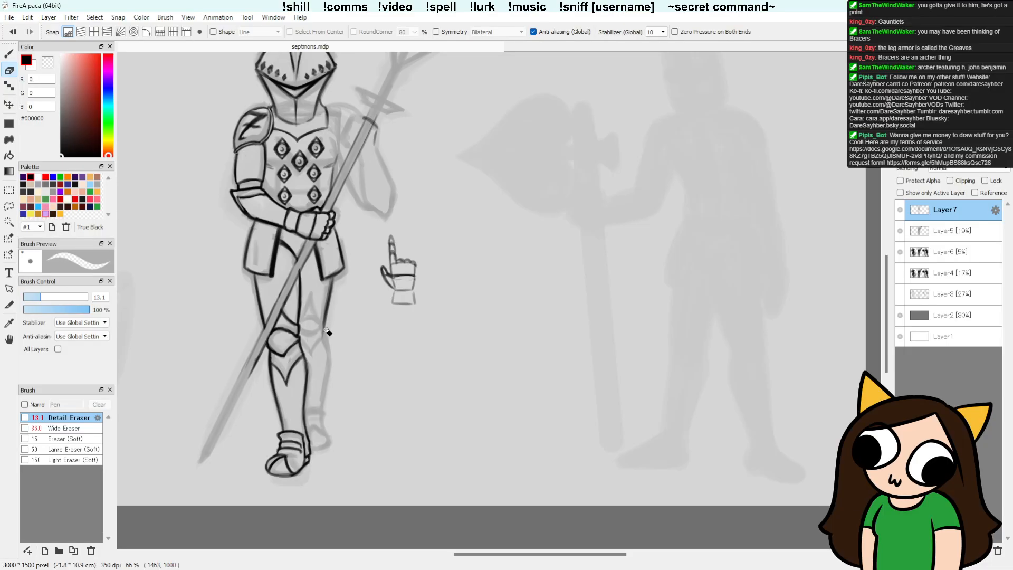
{"action": "key", "text": "ctrl+s"}
Step: Ink the right thigh's inner edge and the pointed plate rising above the right knee, with its curved lower edge
{"action": "key", "text": "space"}
{"action": "left_click_drag", "start_coordinate": [488, 406], "coordinate": [462, 399]}
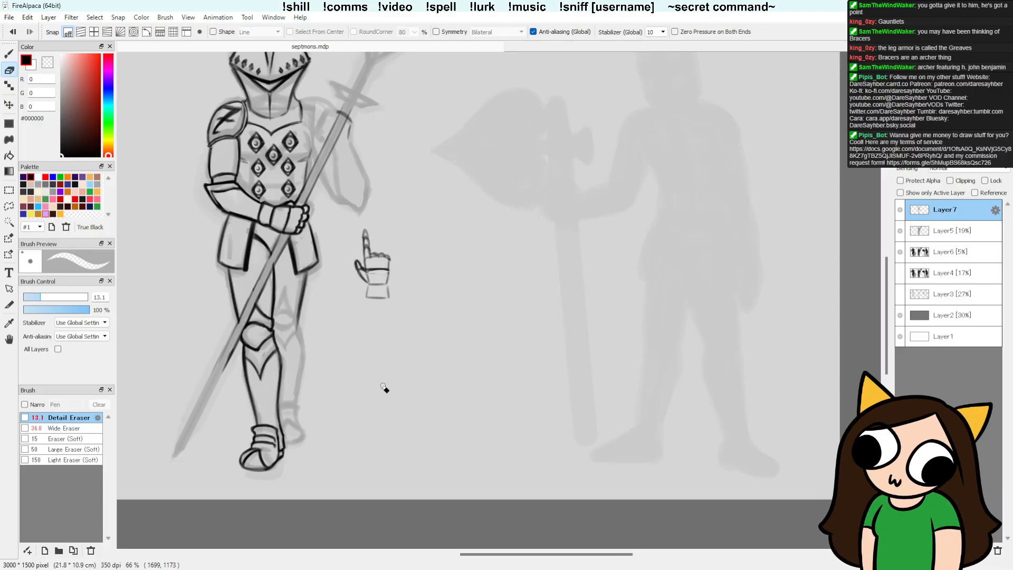
{"action": "key", "text": "b"}
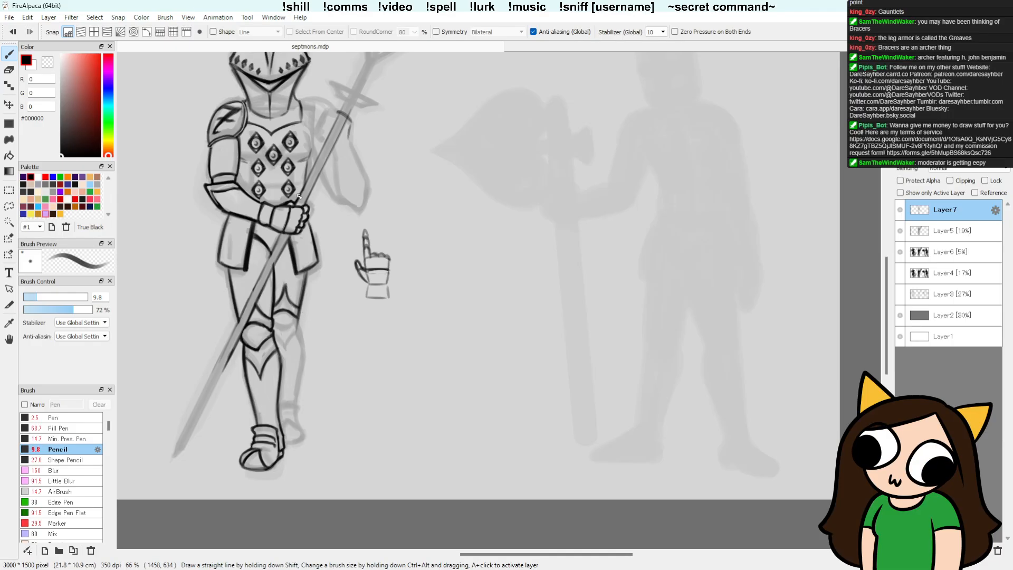
{"action": "key", "text": "e"}
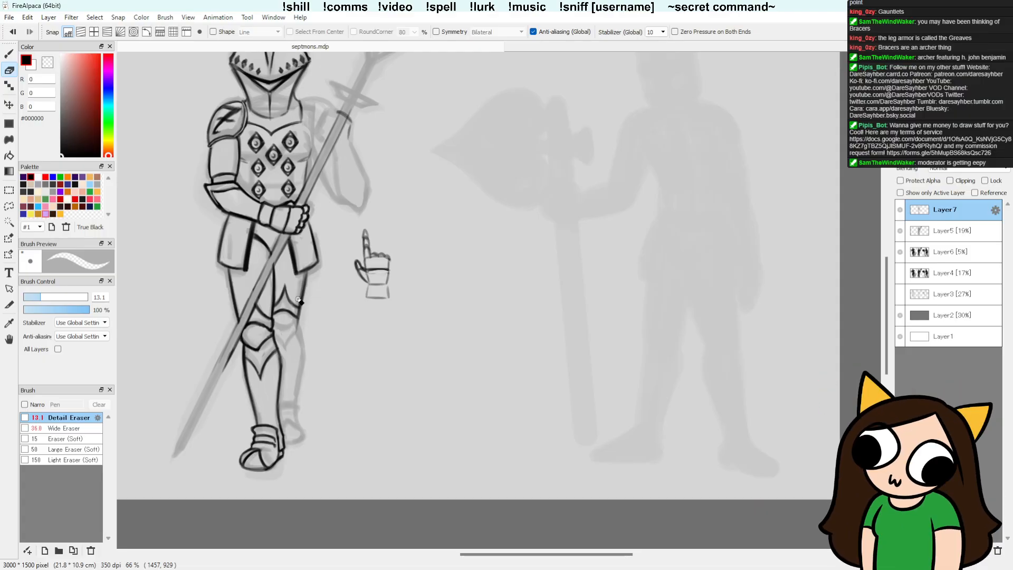
Step: Outline the right kneecap below the pointed plate, erasing lines that overlap the left knee
{"action": "key", "text": "space"}
{"action": "left_click_drag", "start_coordinate": [327, 402], "coordinate": [333, 397]}
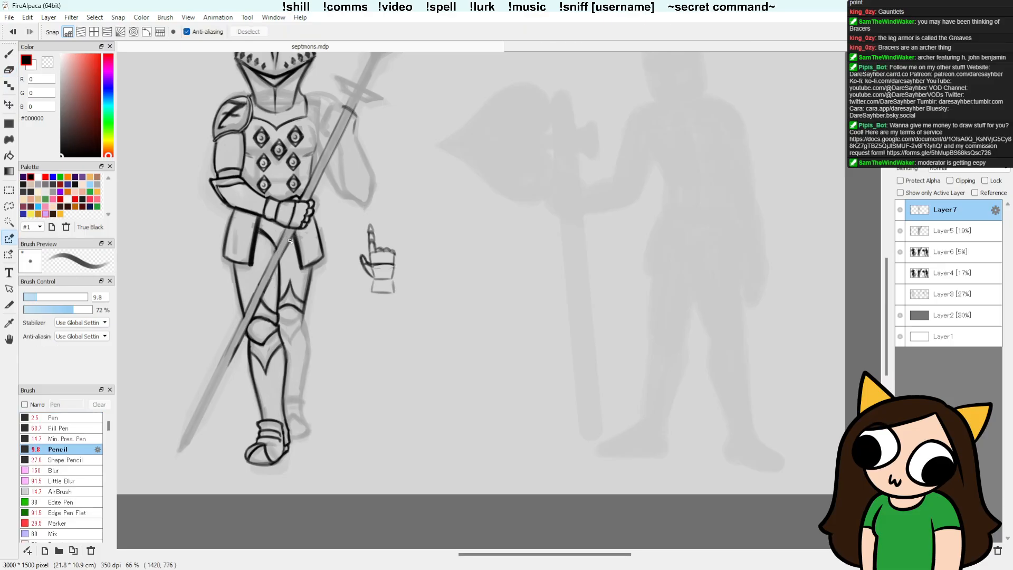
{"action": "key", "text": "b"}
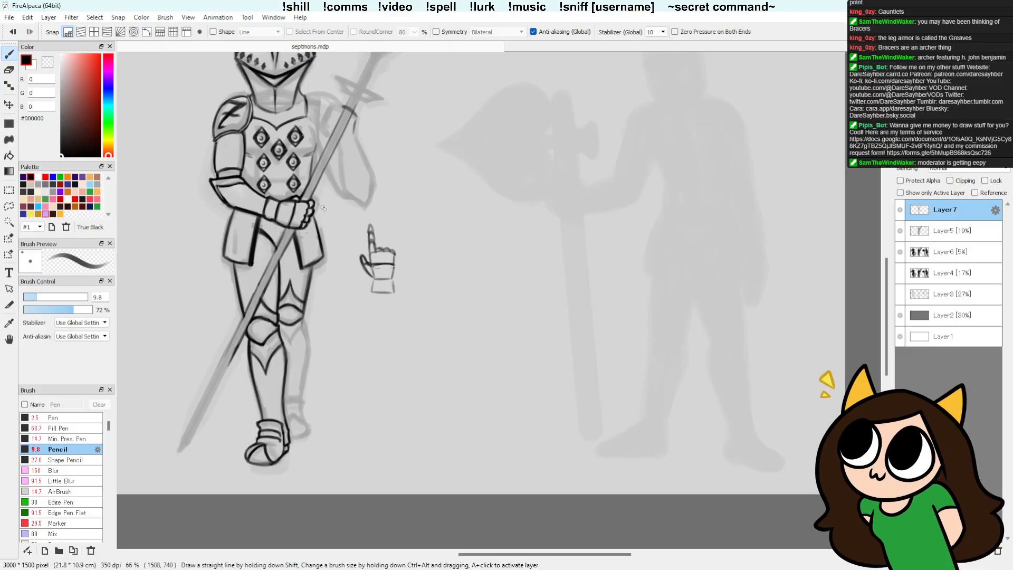
{"action": "key", "text": "e"}
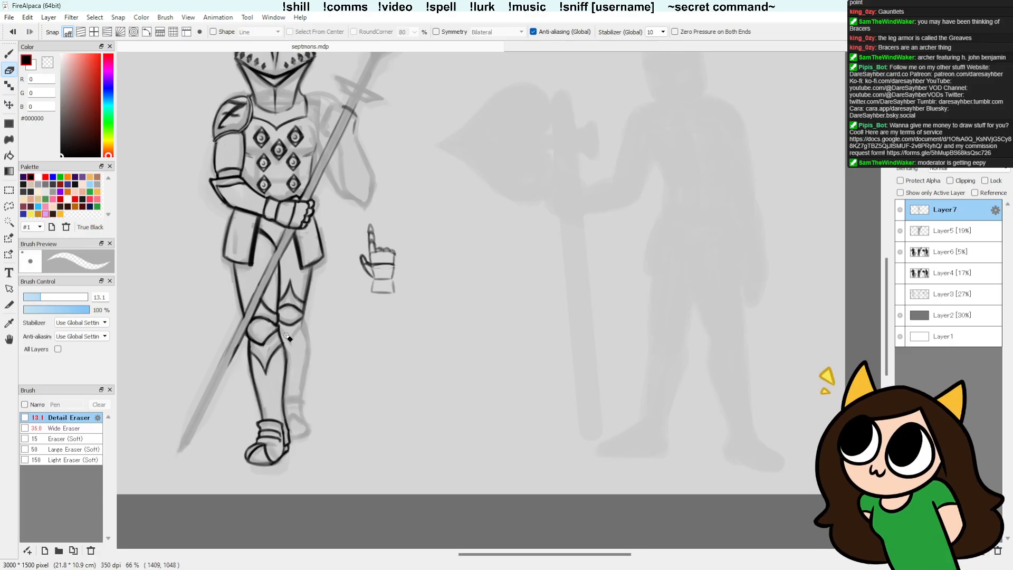
{"action": "key", "text": "b"}
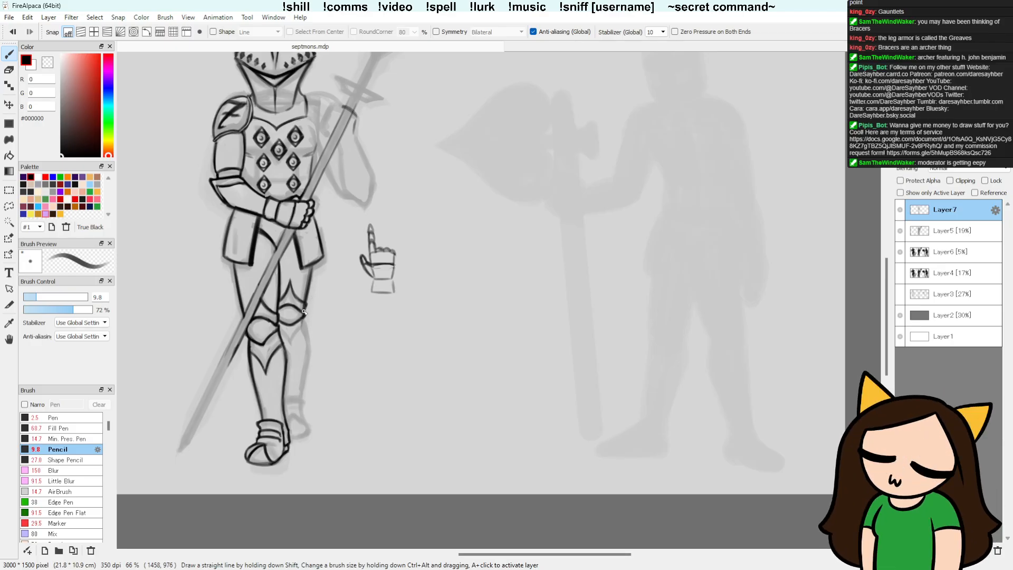
{"action": "key", "text": "e"}
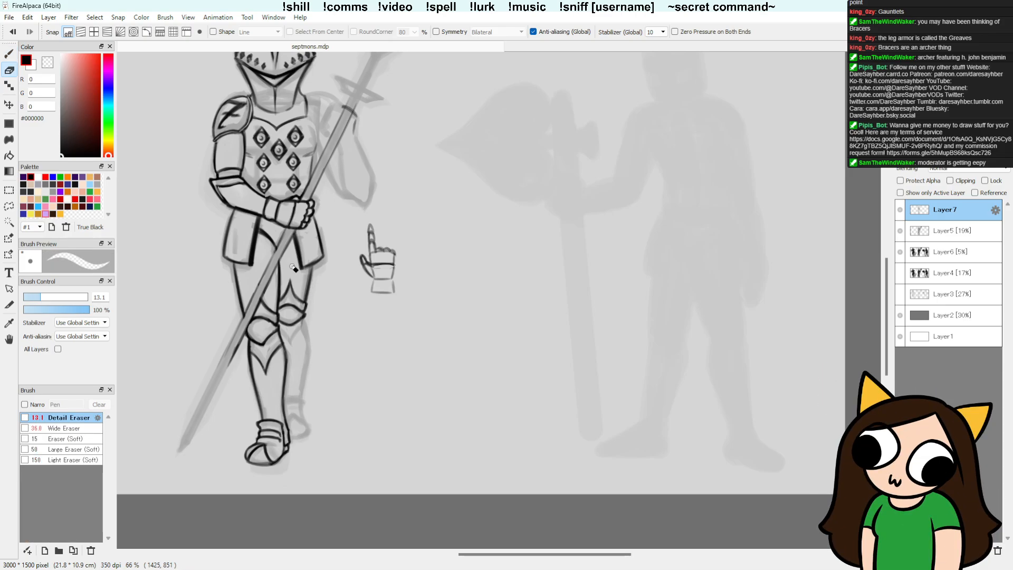
Step: Refine the right kneecap's outline and its lower edge, erasing overlapping lines where it meets the left knee
{"action": "key", "text": "b"}
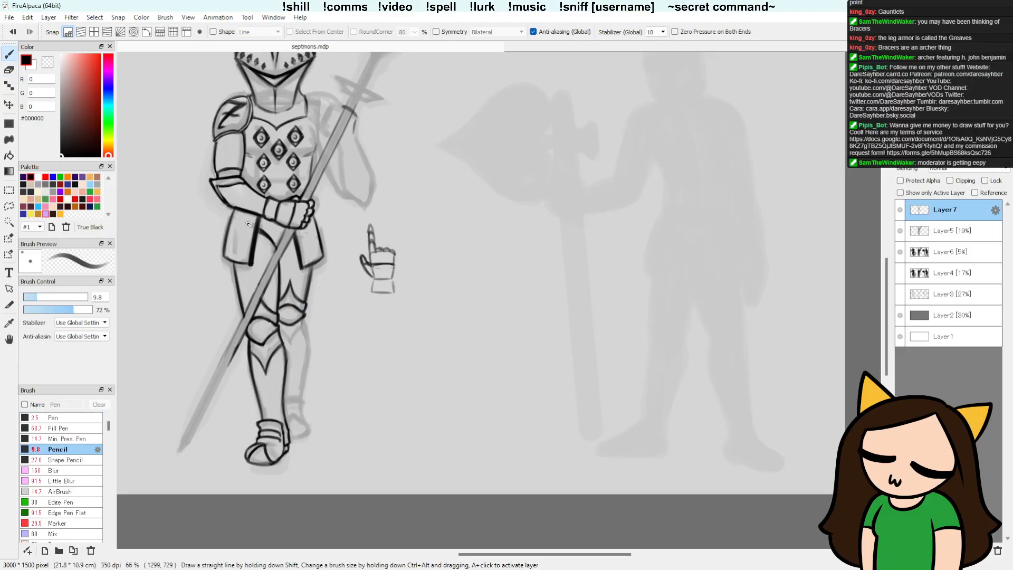
{"action": "key", "text": "e"}
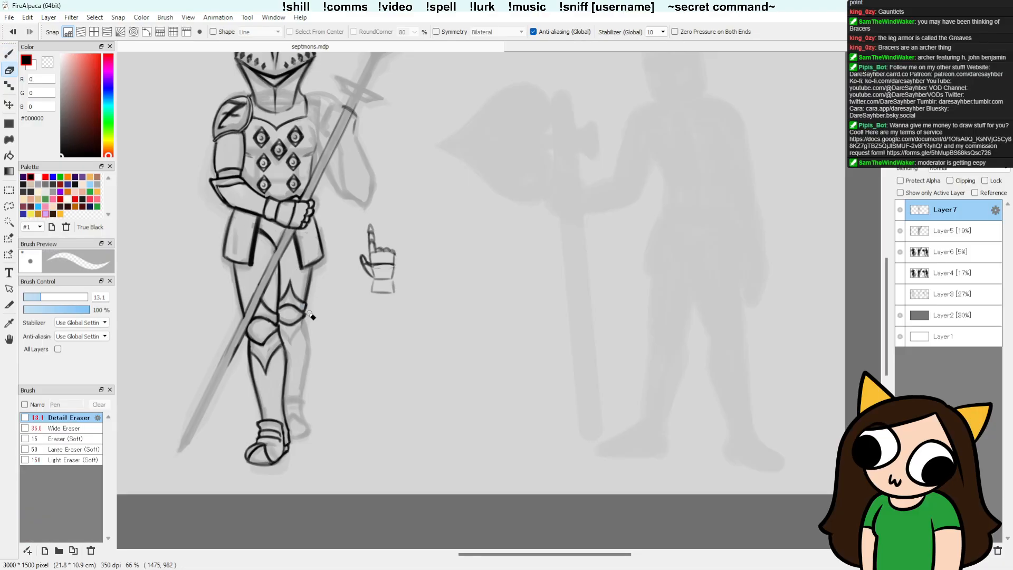
{"action": "key", "text": "b"}
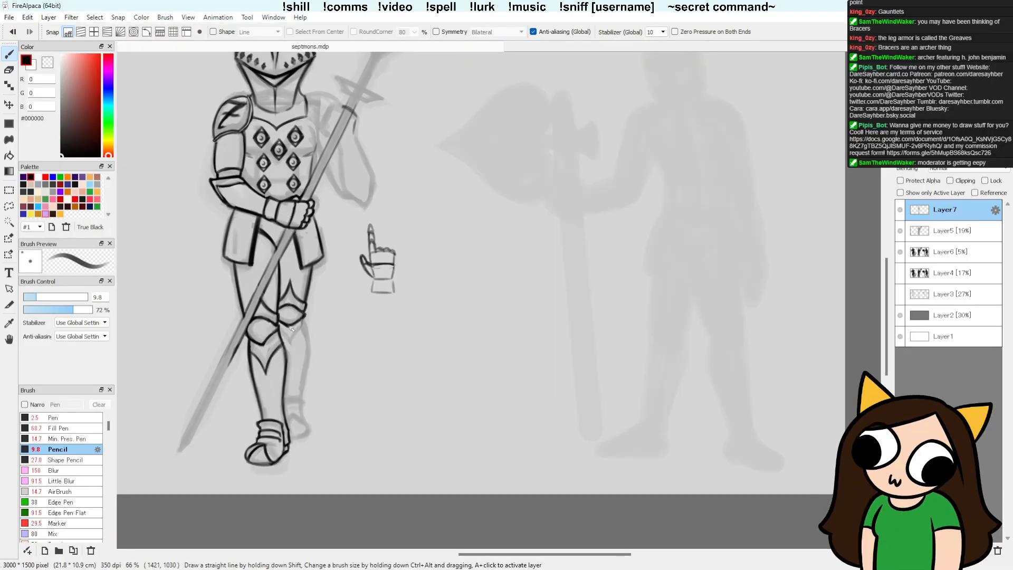
{"action": "key", "text": "e"}
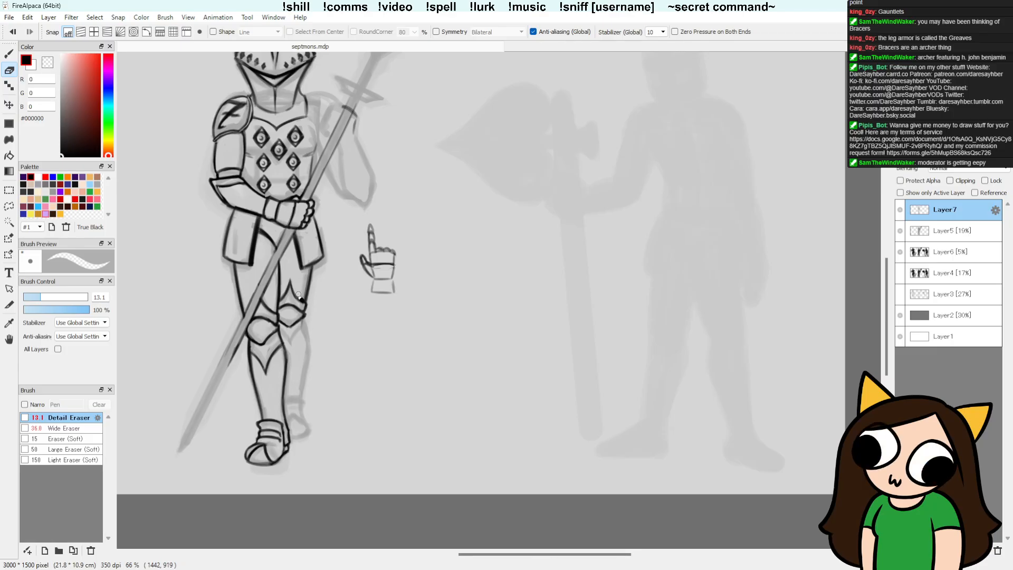
{"action": "key", "text": "b"}
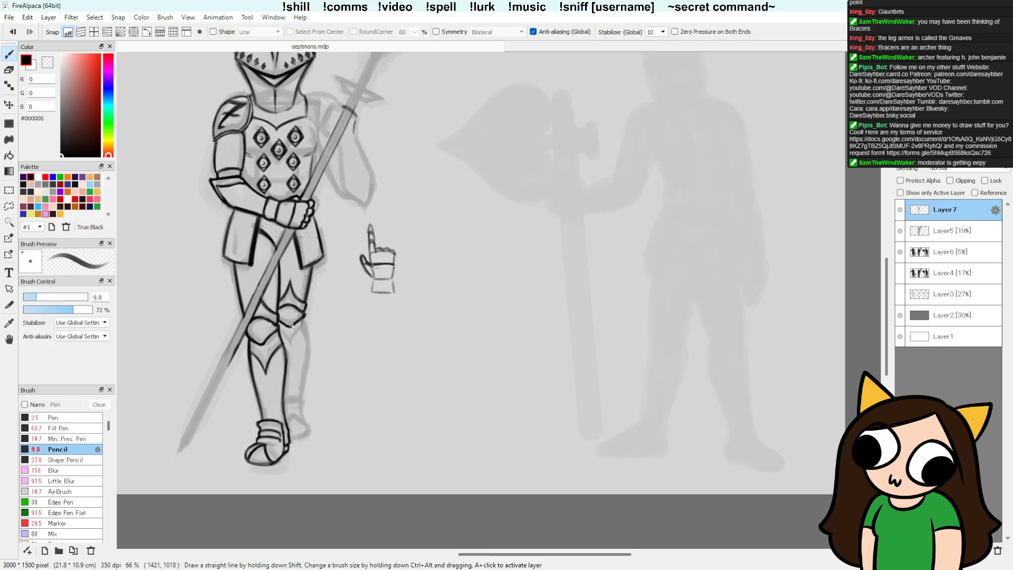
{"action": "key", "text": "e"}
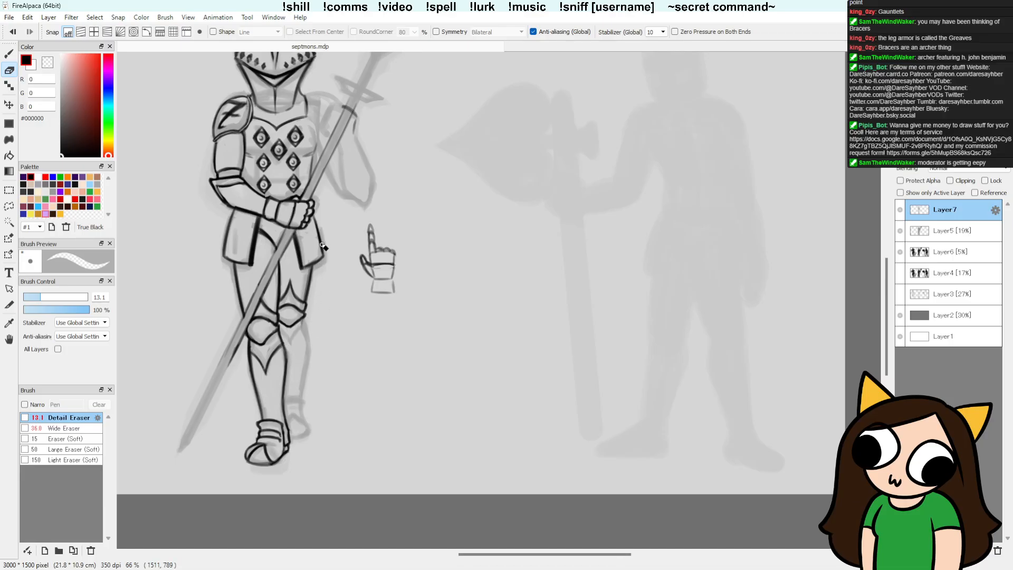
{"action": "key", "text": "b"}
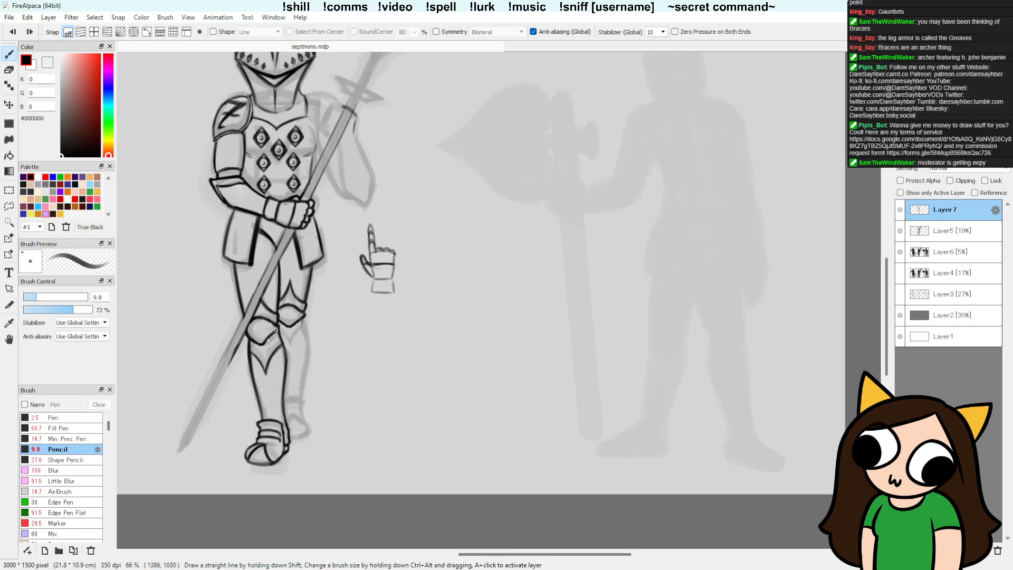
{"action": "key", "text": "e"}
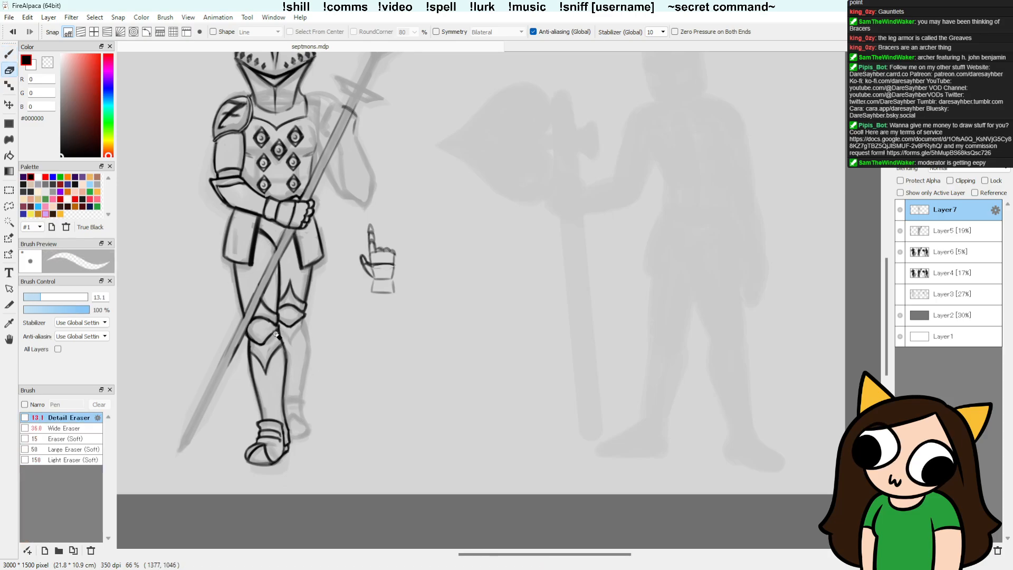
Step: Ink the downward-pointing plate below the right kneecap, cleaning its edges with the detail eraser
{"action": "key", "text": "b"}
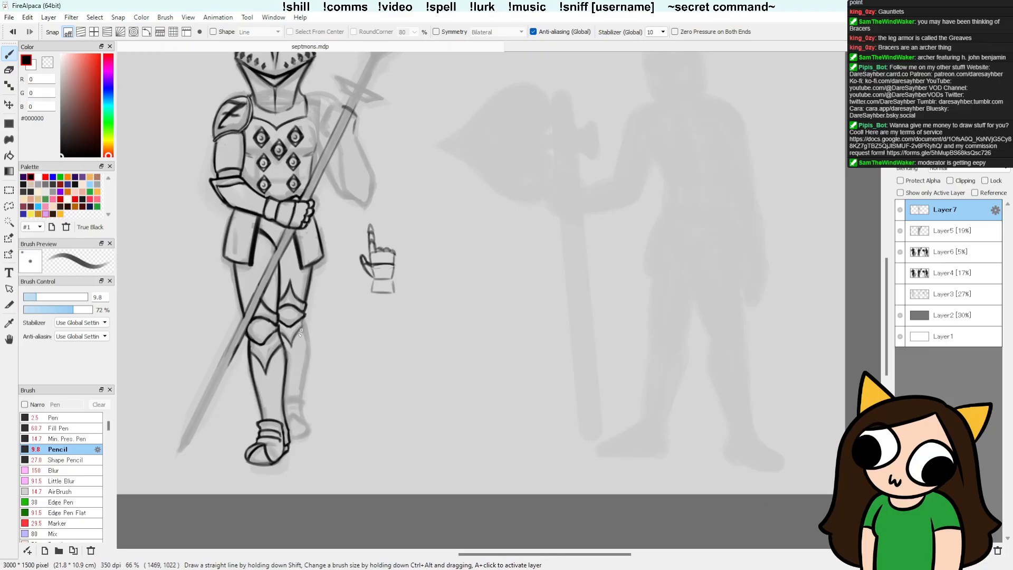
{"action": "key", "text": "e"}
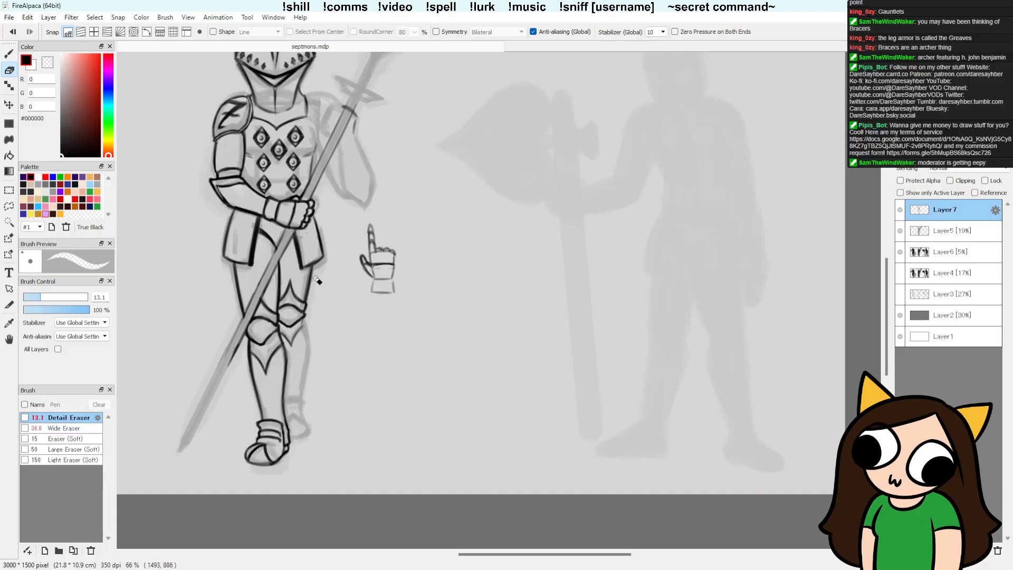
{"action": "key", "text": "b"}
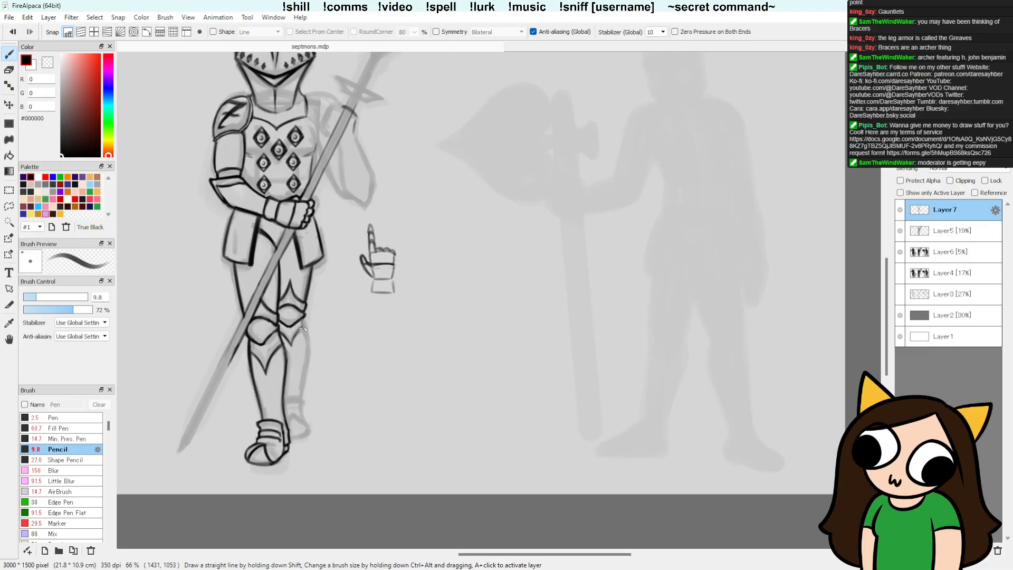
{"action": "key", "text": "e"}
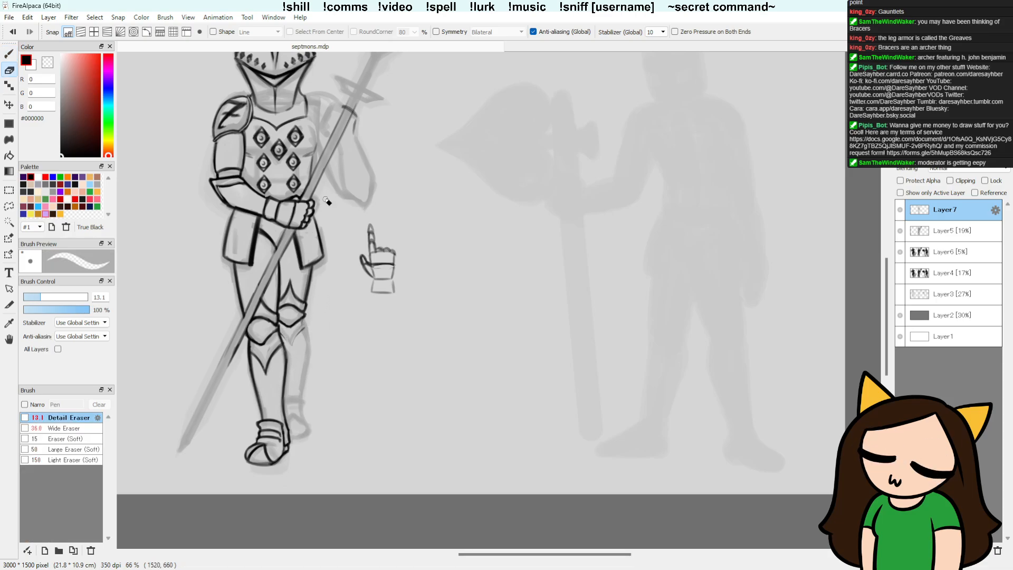
{"action": "key", "text": "b"}
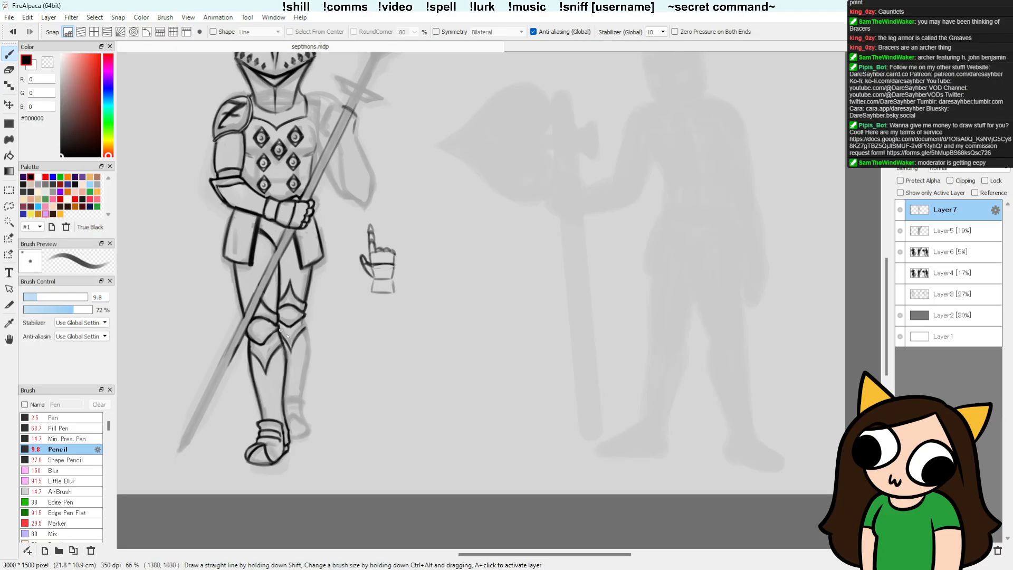
{"action": "key", "text": "e"}
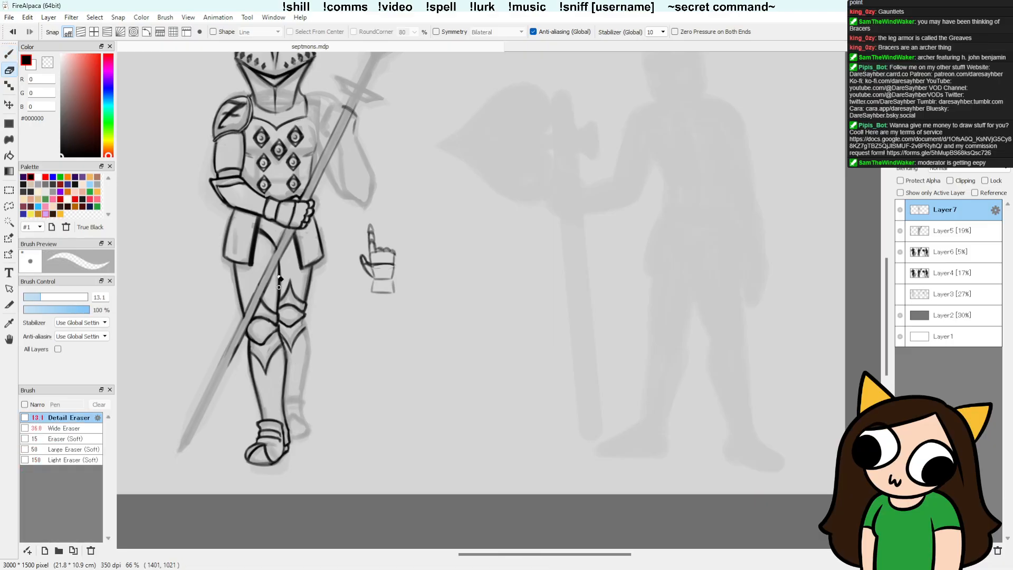
{"action": "key", "text": "b"}
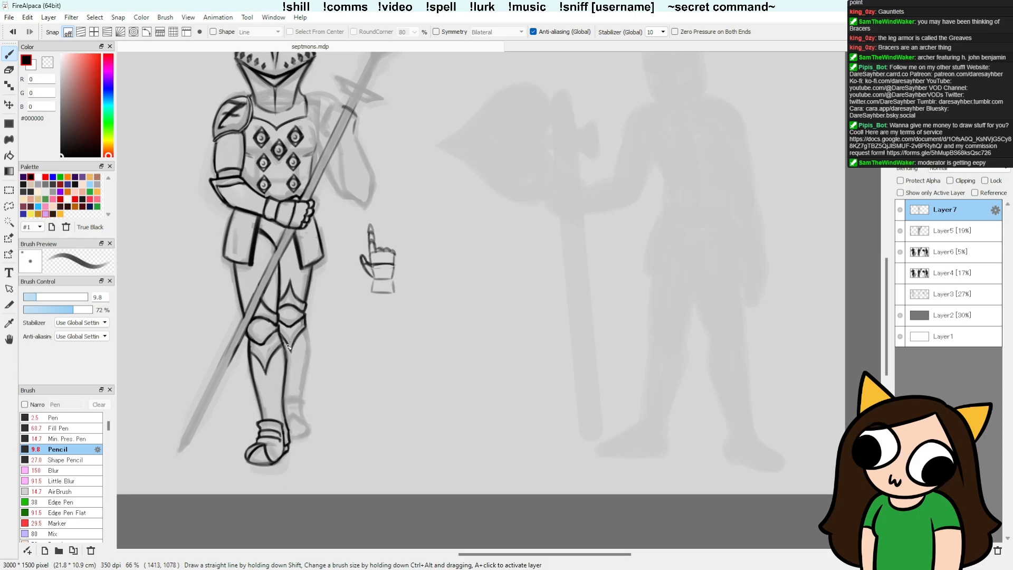
{"action": "key", "text": "e"}
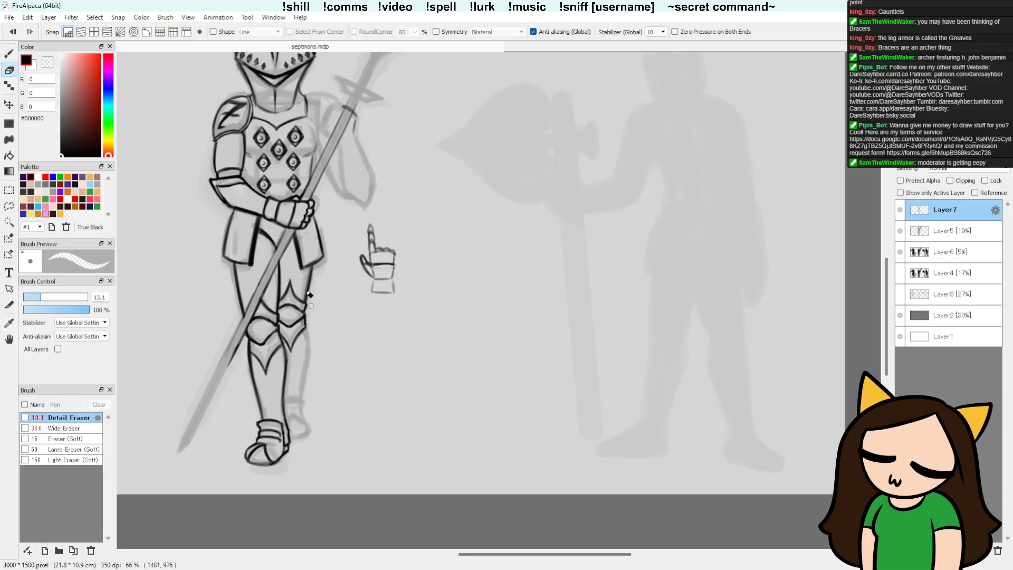
Step: Touch up the right kneecap's side corners and the lines joining it to the pointed plate above
{"action": "key", "text": "b"}
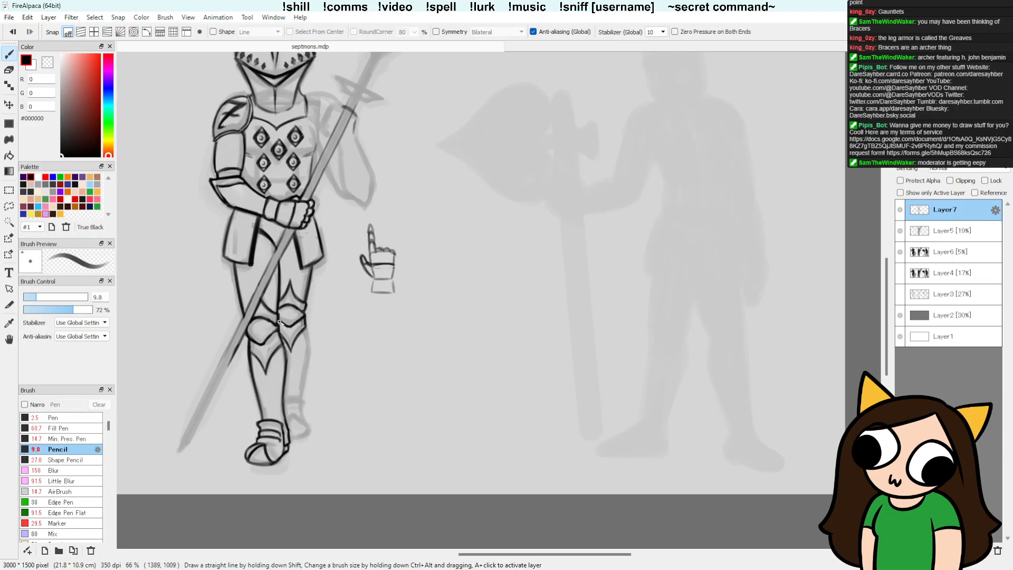
{"action": "key", "text": "e"}
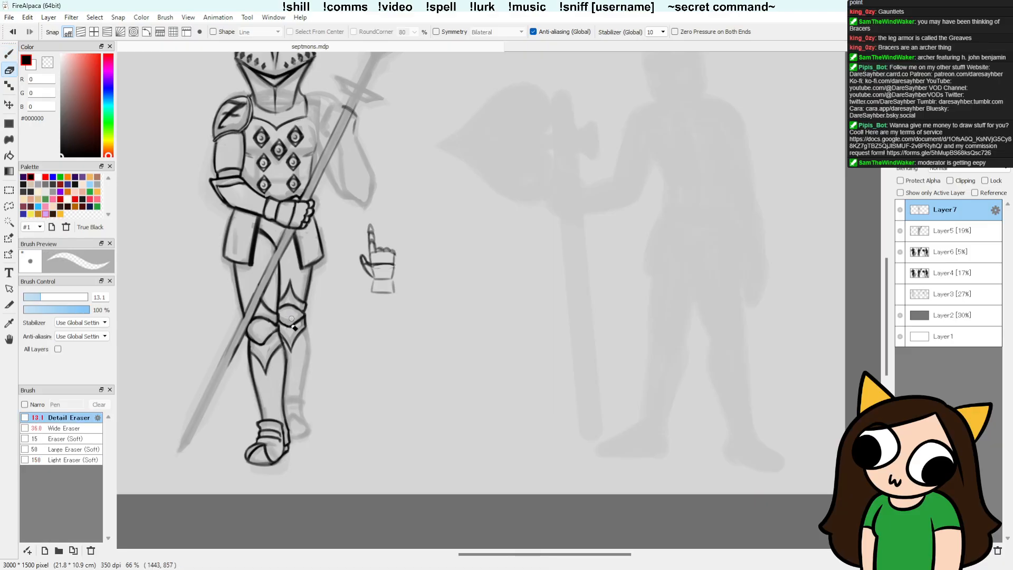
{"action": "key", "text": "b"}
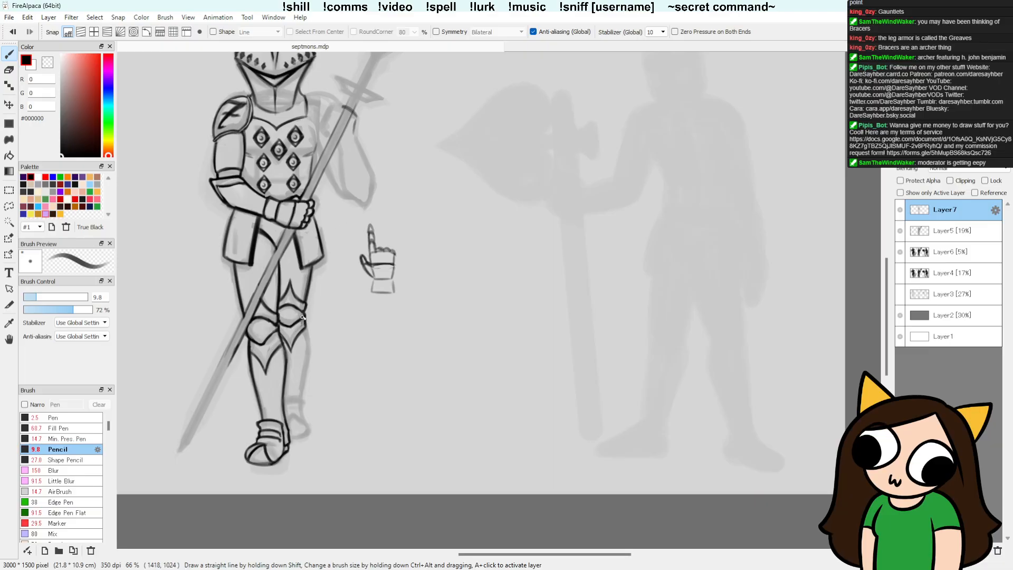
{"action": "key", "text": "e"}
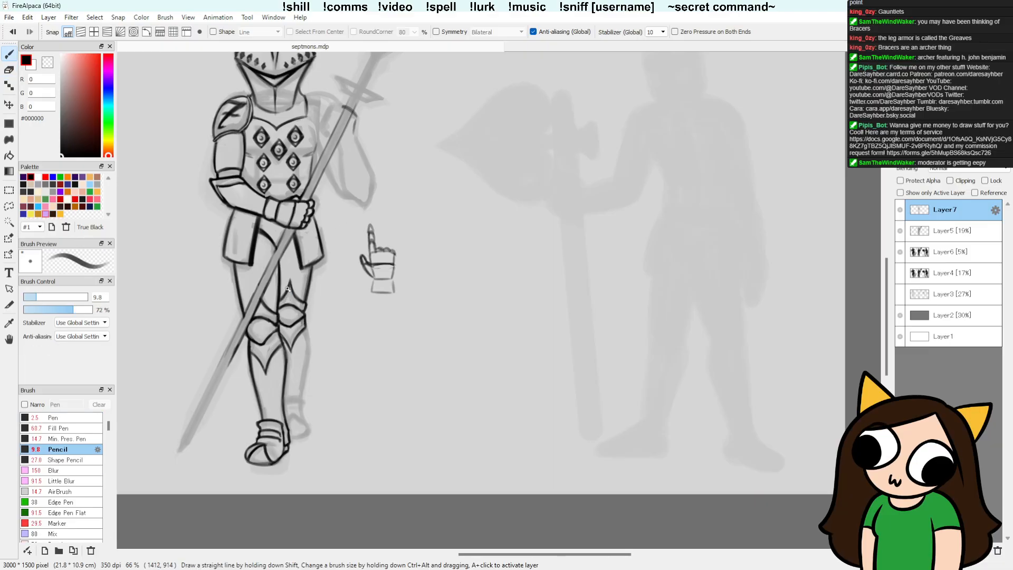
{"action": "key", "text": "b"}
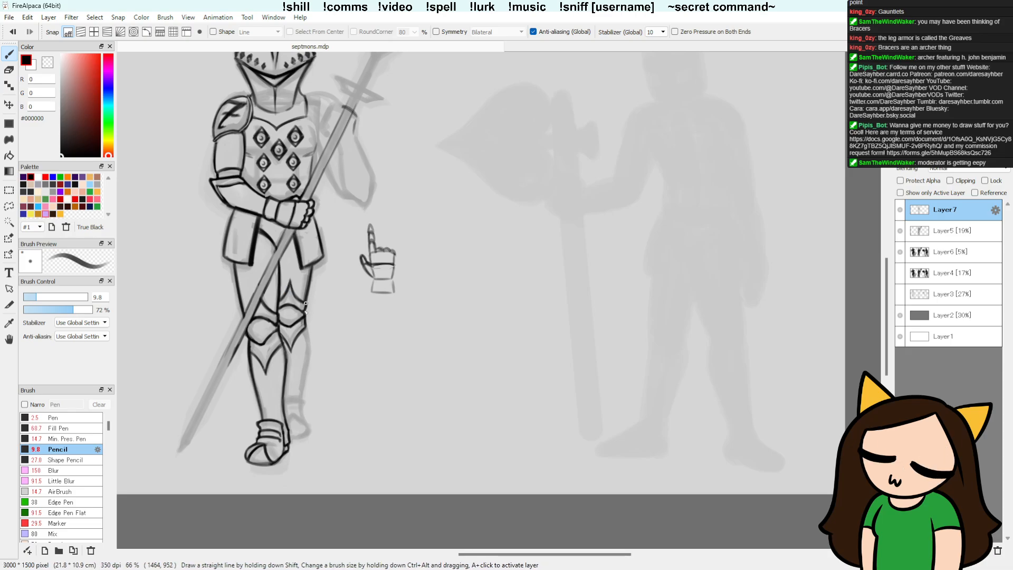
{"action": "key", "text": "e"}
Step: Ink the right shin's outer edge down to the ankle and outline the right foot, tidying the strokes with the eraser
{"action": "key", "text": "b"}
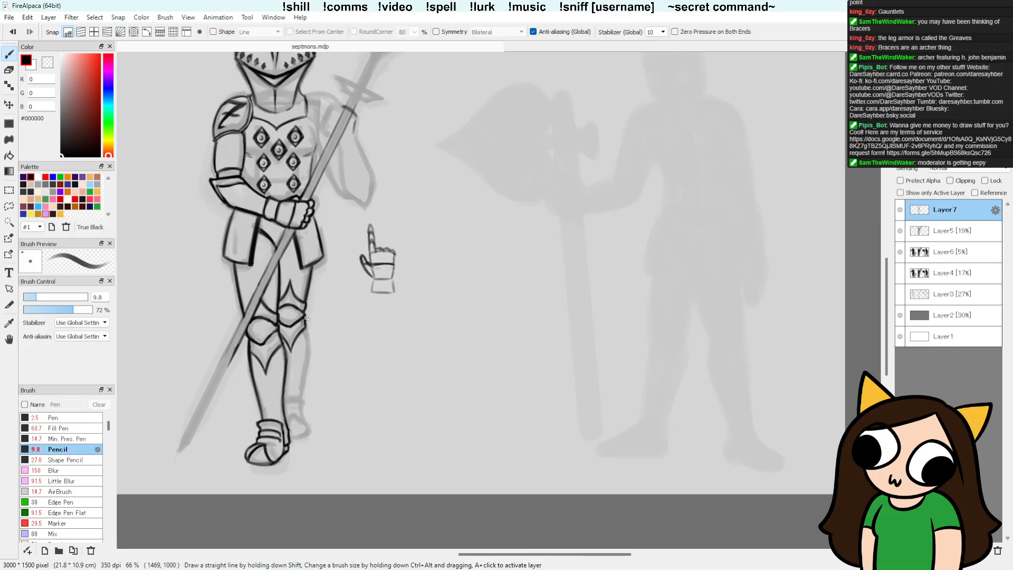
{"action": "mouse_move", "coordinate": [308, 369]}
{"action": "left_mouse_down"}
{"action": "mouse_move", "coordinate": [299, 394]}
{"action": "mouse_move", "coordinate": [308, 332]}
{"action": "mouse_move", "coordinate": [309, 357]}
{"action": "mouse_move", "coordinate": [310, 346]}
{"action": "left_mouse_up"}
{"action": "left_click_drag", "start_coordinate": [300, 395], "coordinate": [308, 360]}
{"action": "left_click_drag", "start_coordinate": [289, 436], "coordinate": [308, 428]}
{"action": "mouse_move", "coordinate": [293, 413]}
{"action": "left_mouse_down"}
{"action": "mouse_move", "coordinate": [306, 426]}
{"action": "mouse_move", "coordinate": [293, 415]}
{"action": "left_mouse_up"}
{"action": "key", "text": "e"}
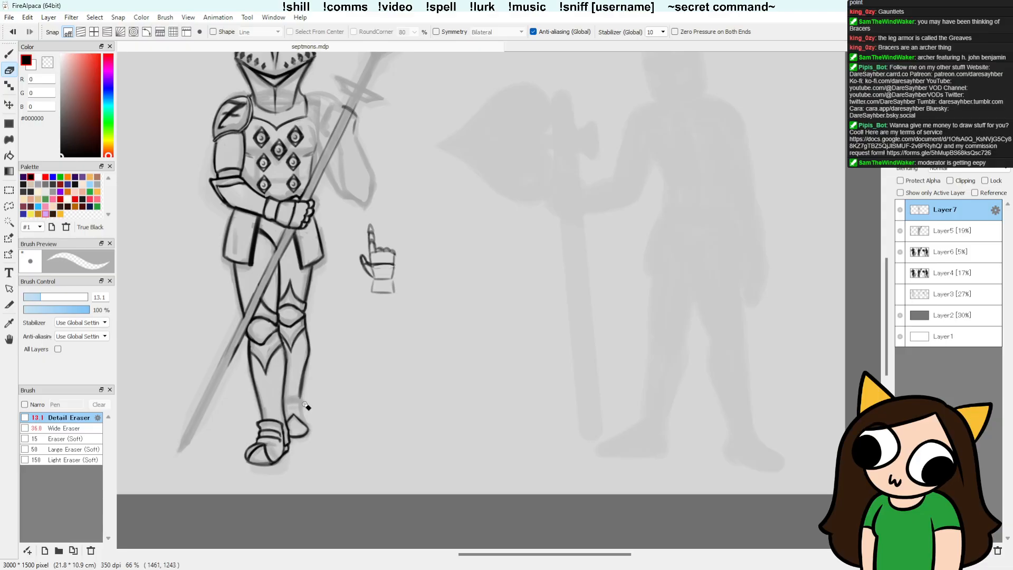
{"action": "key", "text": "e"}
{"action": "key", "text": "b"}
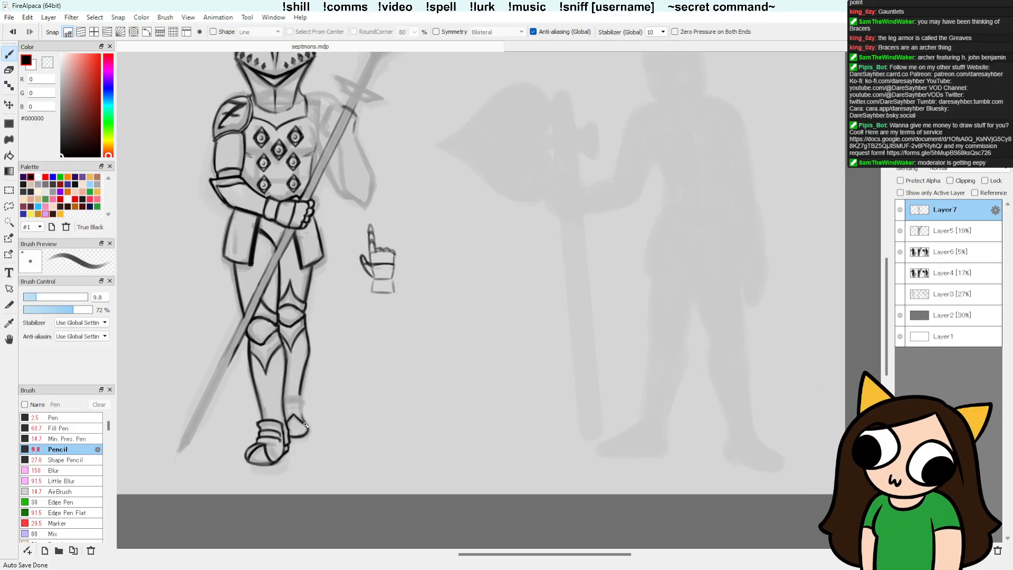
Step: Draw the curved armour bands around the right ankle and erase the lines overlapping them
{"action": "left_click_drag", "start_coordinate": [288, 395], "coordinate": [303, 402]}
{"action": "key", "text": "e"}
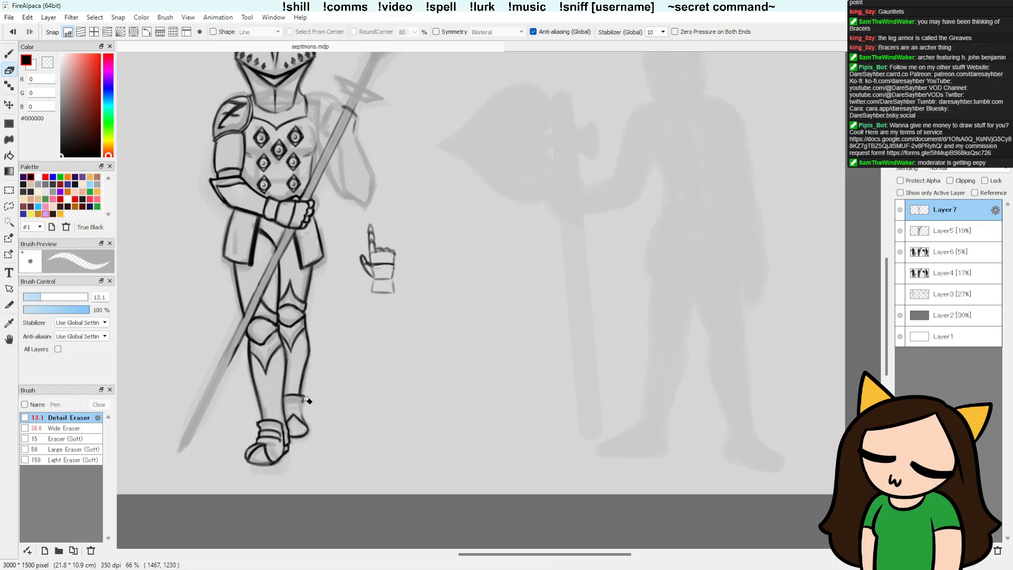
{"action": "key", "text": "b"}
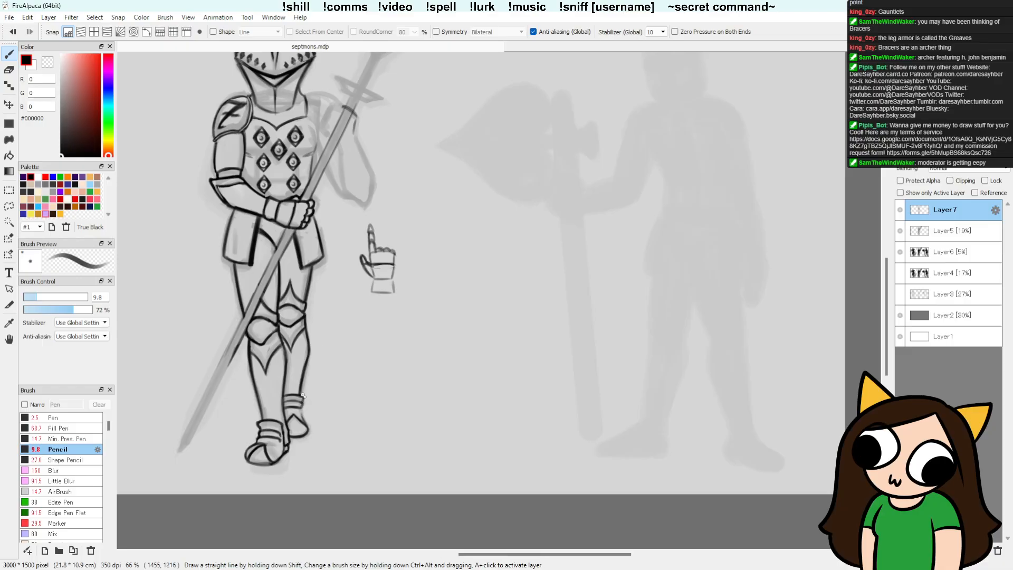
{"action": "key", "text": "e"}
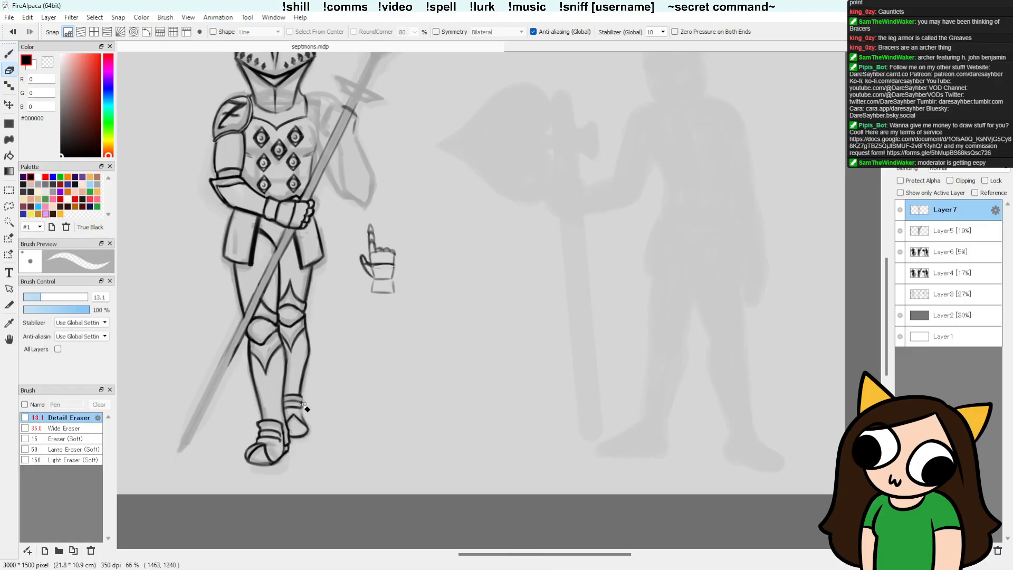
{"action": "key", "text": "b"}
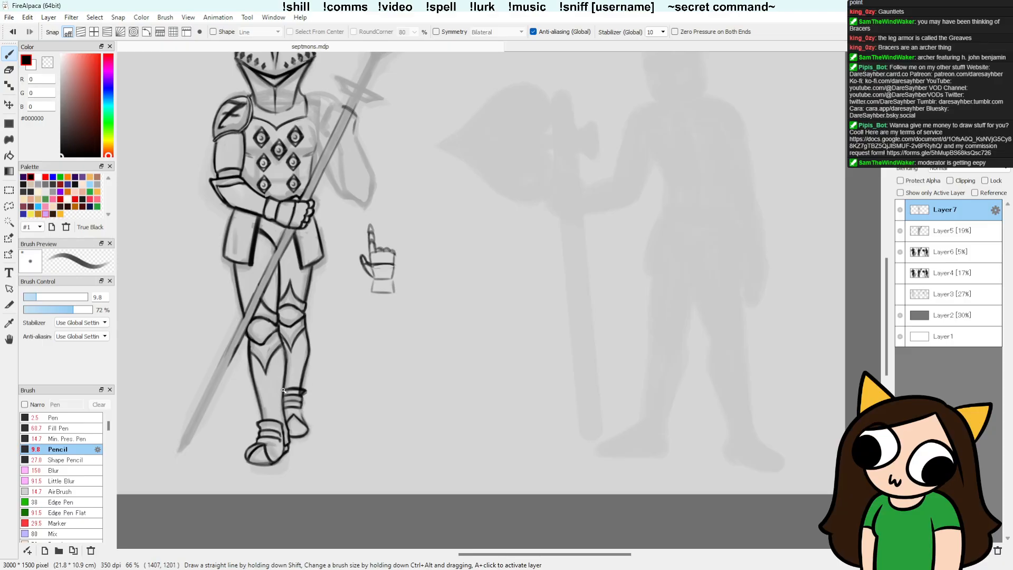
{"action": "key", "text": "e"}
{"action": "key", "text": "b"}
{"action": "key", "text": "e"}
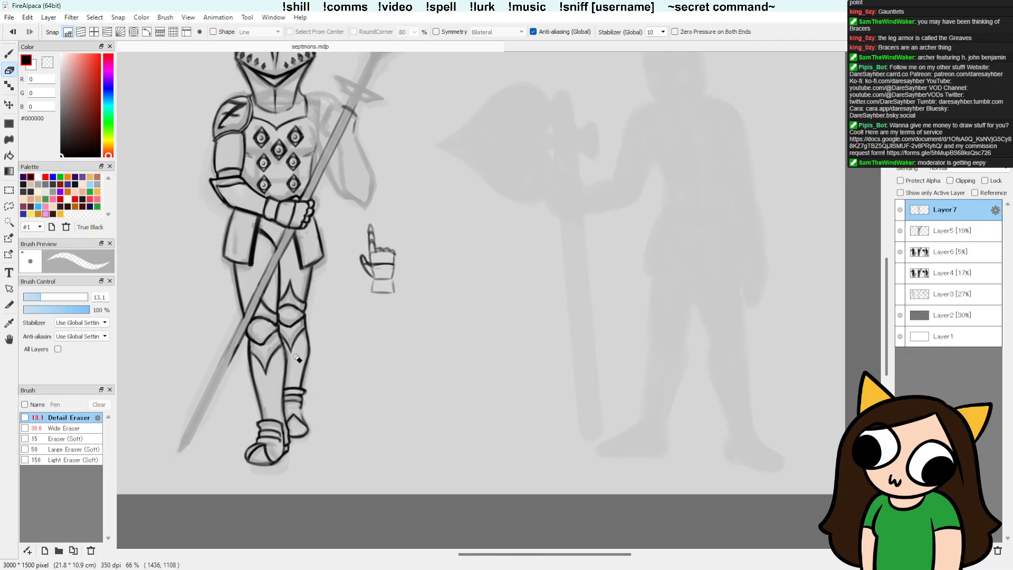
{"action": "key", "text": "b"}
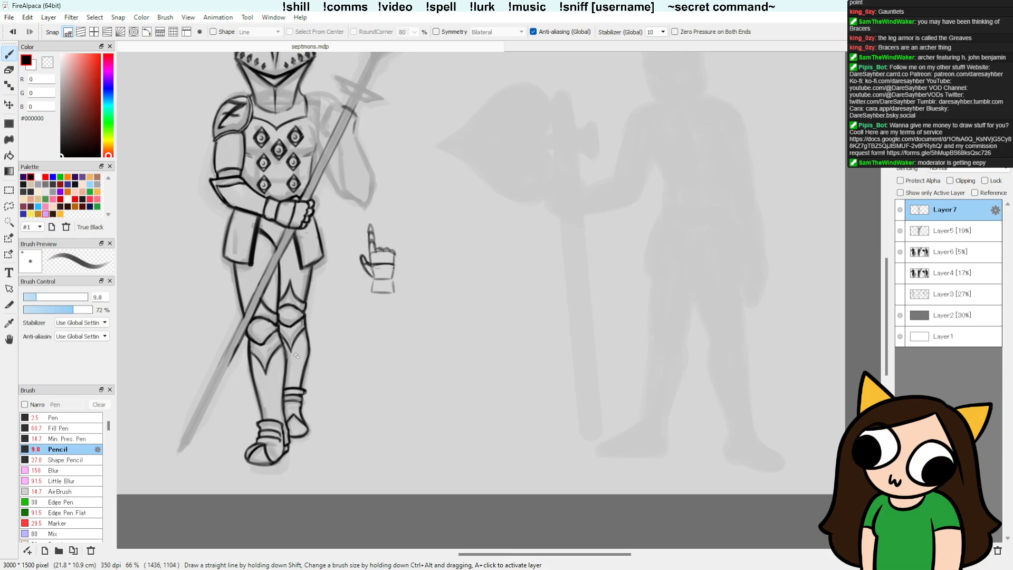
Step: Lasso the right ankle bands, shift them slightly lower, and touch up the adjoining shin and ankle lines
{"action": "key", "text": "l"}
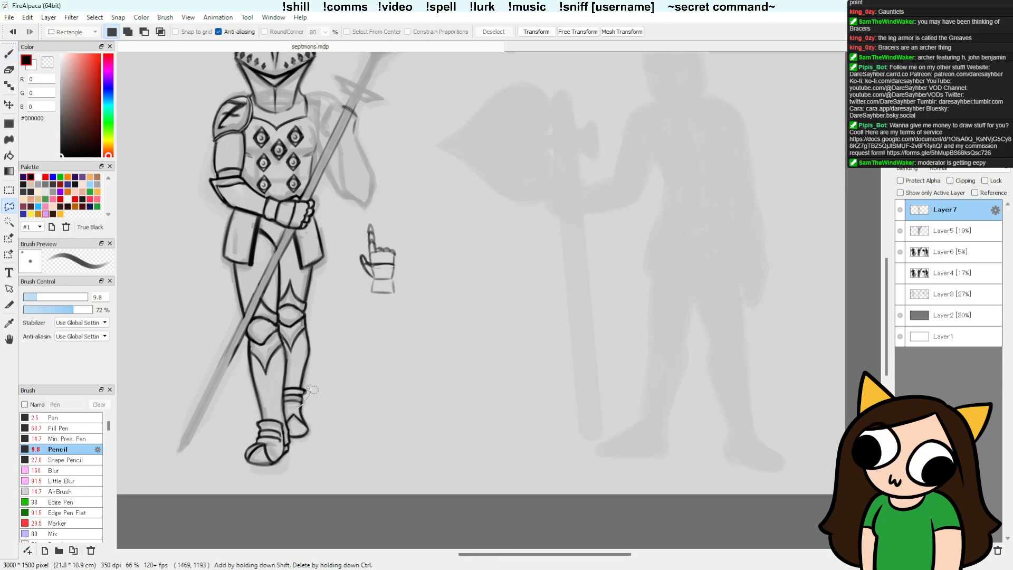
{"action": "mouse_move", "coordinate": [312, 389]}
{"action": "left_mouse_down"}
{"action": "mouse_move", "coordinate": [285, 393]}
{"action": "mouse_move", "coordinate": [295, 413]}
{"action": "mouse_move", "coordinate": [308, 396]}
{"action": "left_mouse_up"}
{"action": "key", "text": "v"}
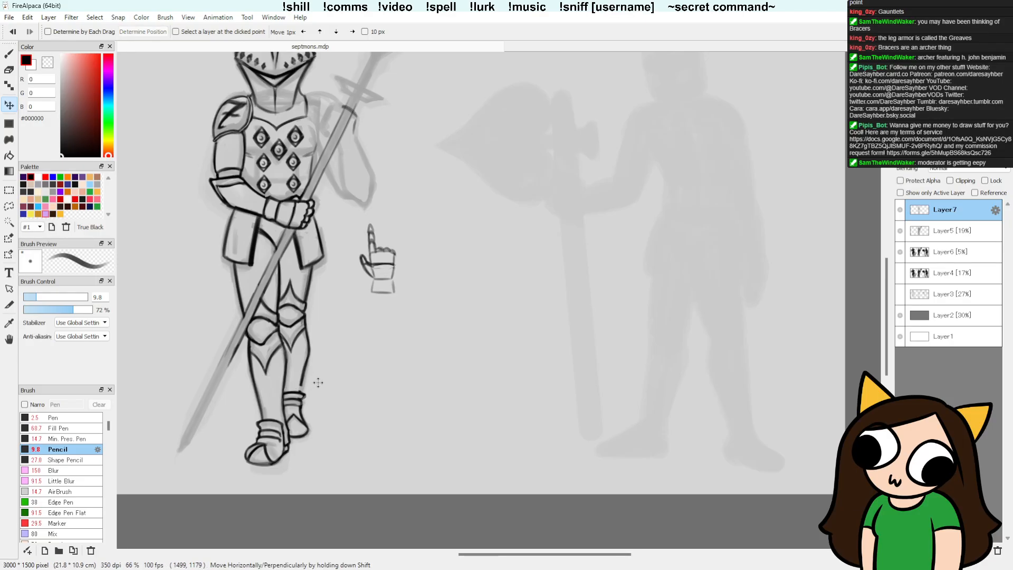
{"action": "key", "text": "b"}
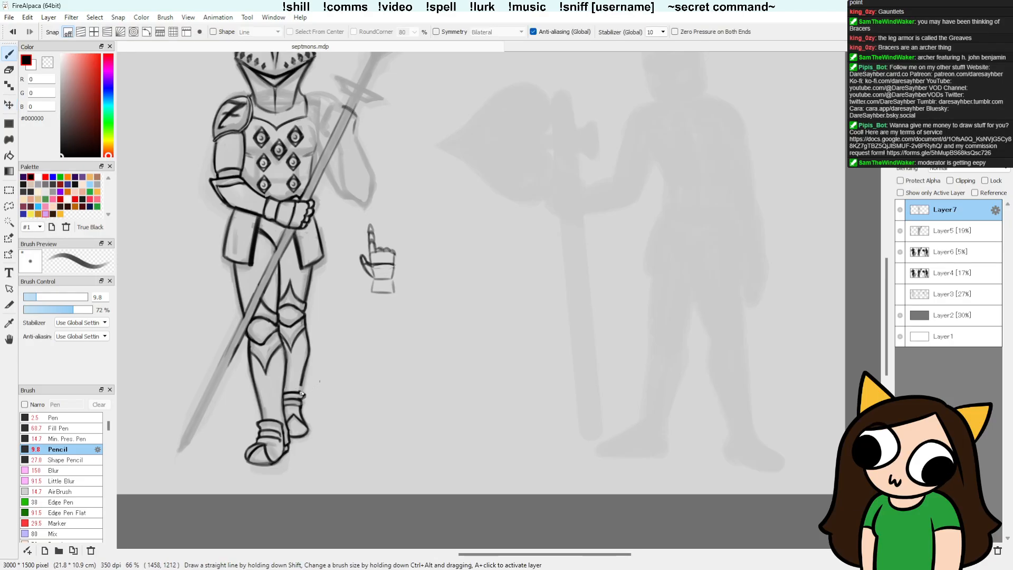
{"action": "key", "text": "e"}
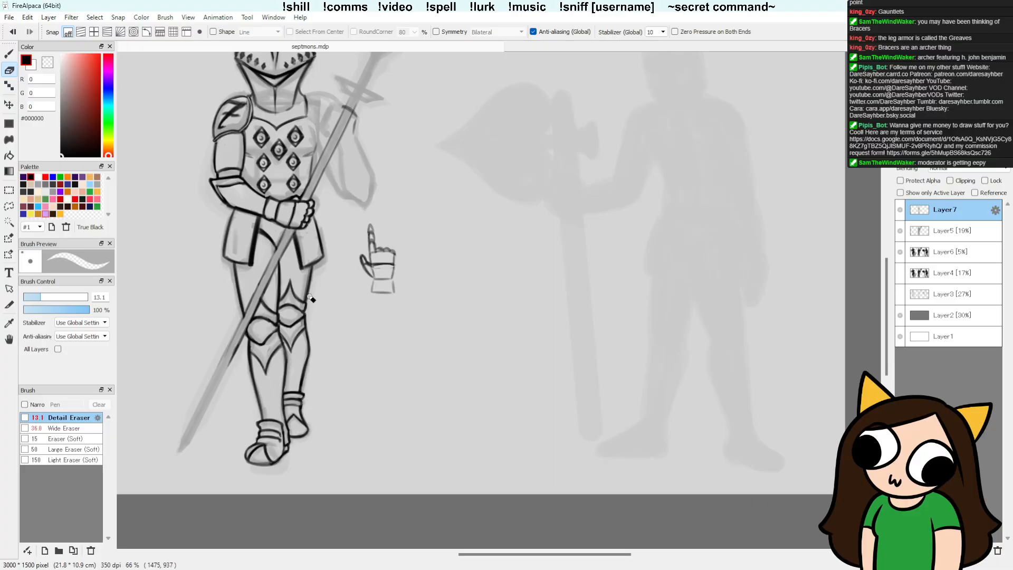
{"action": "key", "text": "b"}
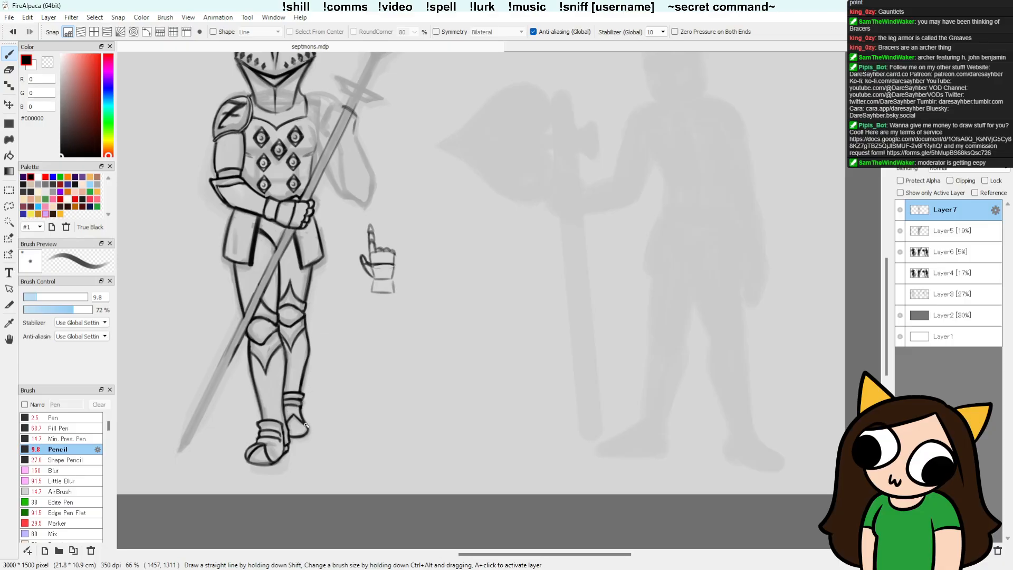
Step: Clean up the right foot's outline with the eraser and save the drawing
{"action": "key", "text": "e"}
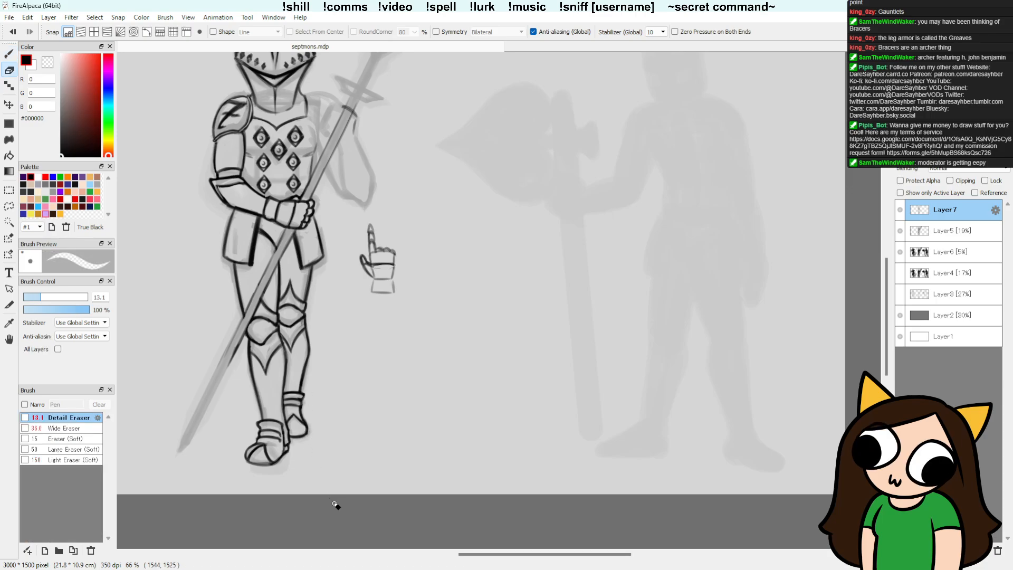
{"action": "left_click_drag", "start_coordinate": [472, 389], "coordinate": [496, 431]}
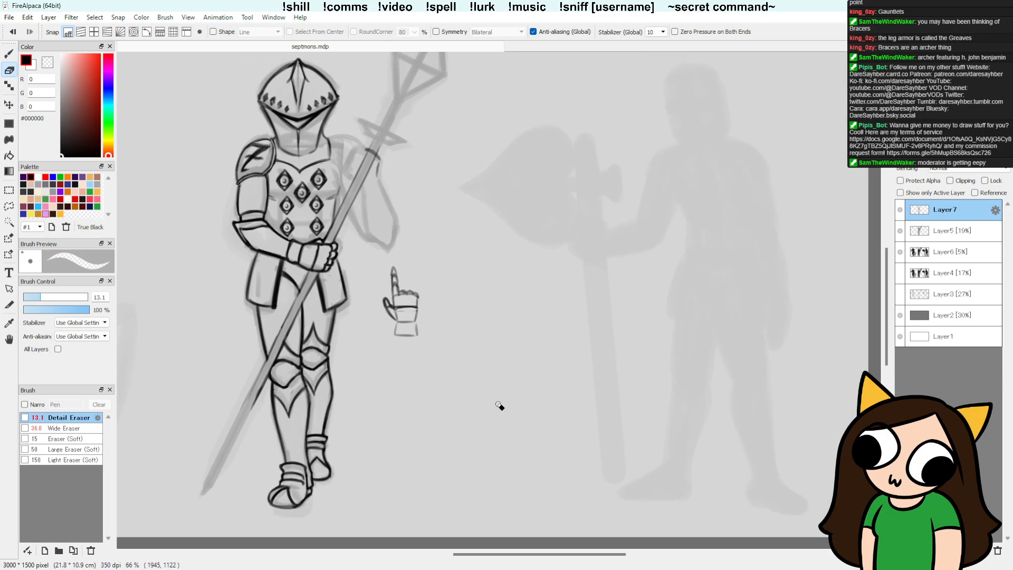
{"action": "key", "text": "ctrl+s"}
{"action": "key", "text": "v"}
{"action": "mouse_move", "coordinate": [525, 338]}
{"action": "left_mouse_down"}
{"action": "mouse_move", "coordinate": [521, 384]}
{"action": "mouse_move", "coordinate": [585, 375]}
{"action": "mouse_move", "coordinate": [608, 294]}
{"action": "left_mouse_up"}
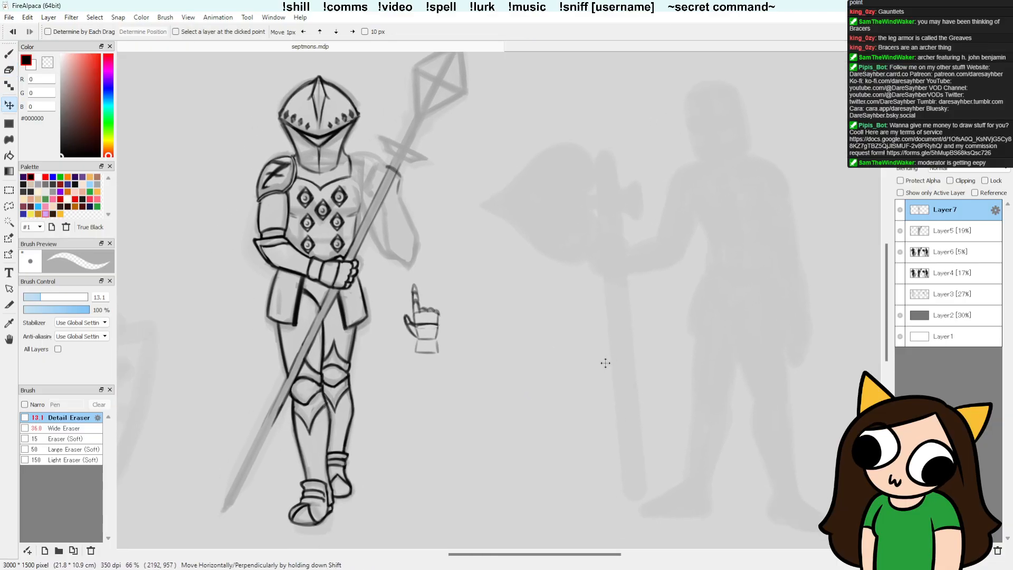
{"action": "left_click_drag", "start_coordinate": [572, 414], "coordinate": [558, 456]}
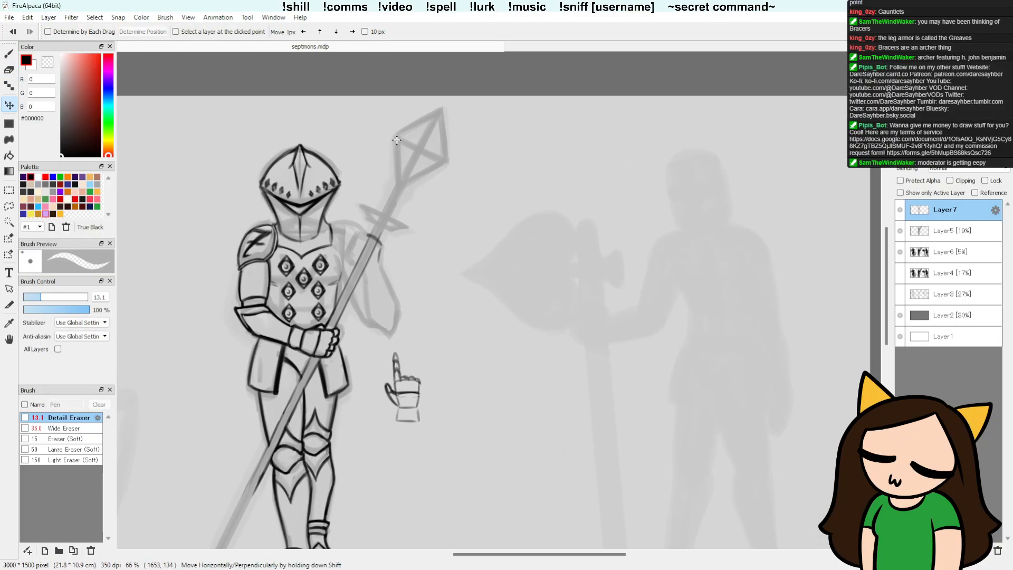
{"action": "key", "text": "b"}
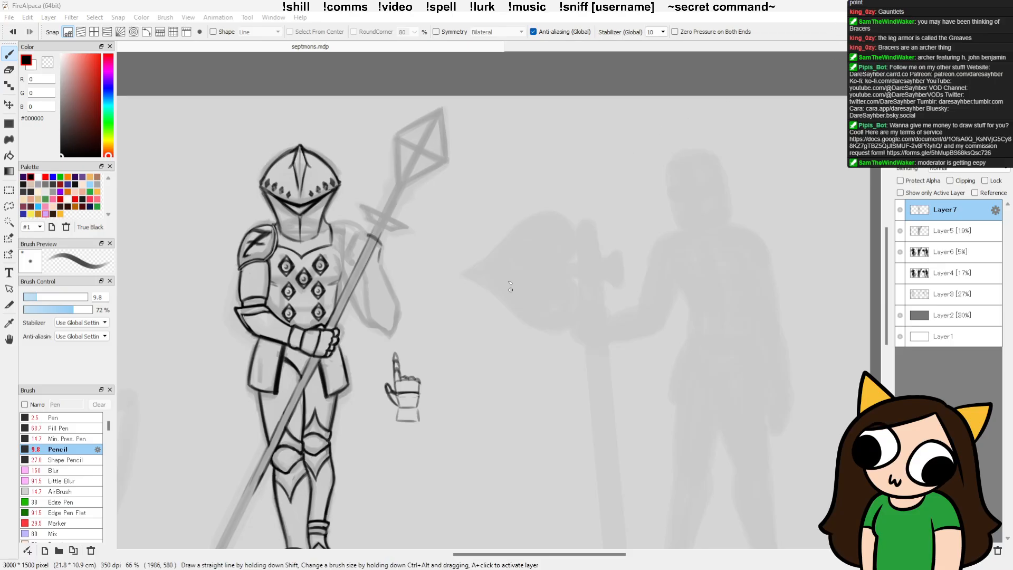
{"action": "left_click_drag", "start_coordinate": [362, 206], "coordinate": [408, 228]}
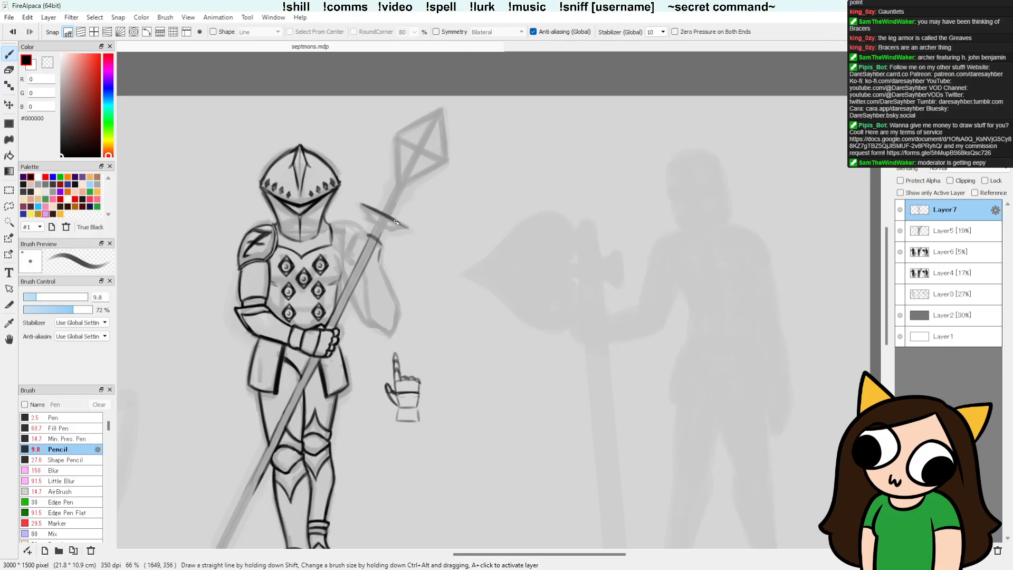
{"action": "key", "text": "ctrl+z"}
{"action": "key", "text": "ctrl+z"}
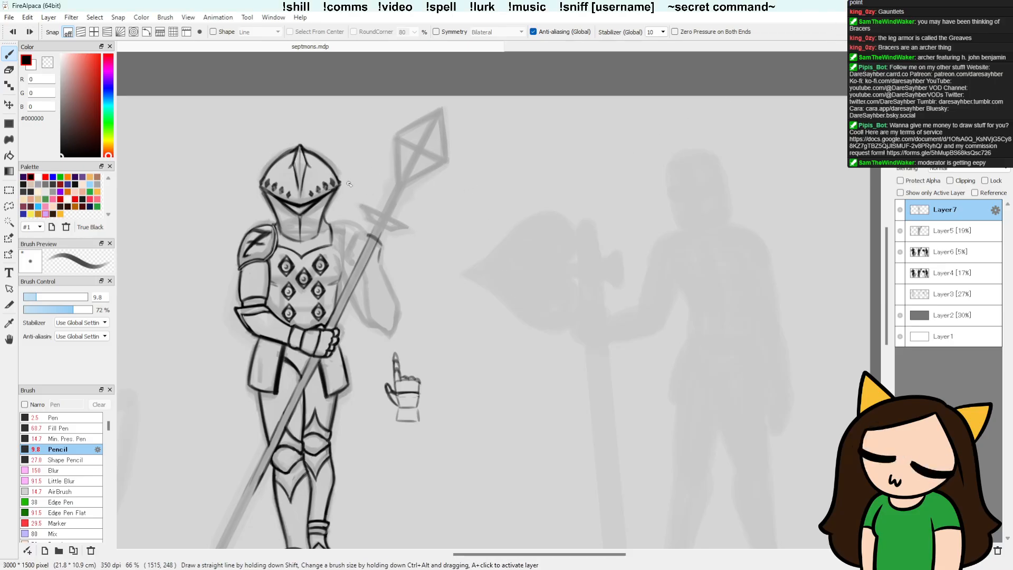
{"action": "left_click", "coordinate": [398, 182]}
{"action": "left_click", "coordinate": [325, 327], "text": "shift"}
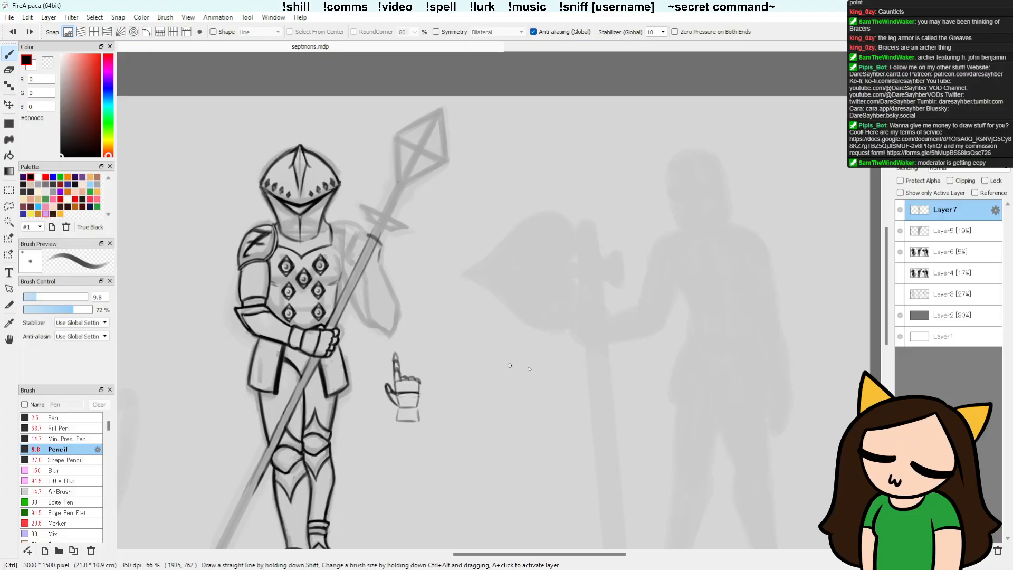
Step: Add a new layer above Layer7 and draw one straight line along the spear shaft, from its lower end to the spearhead
{"action": "key", "text": "ctrl+shift+n"}
{"action": "left_click_drag", "start_coordinate": [610, 398], "coordinate": [674, 297]}
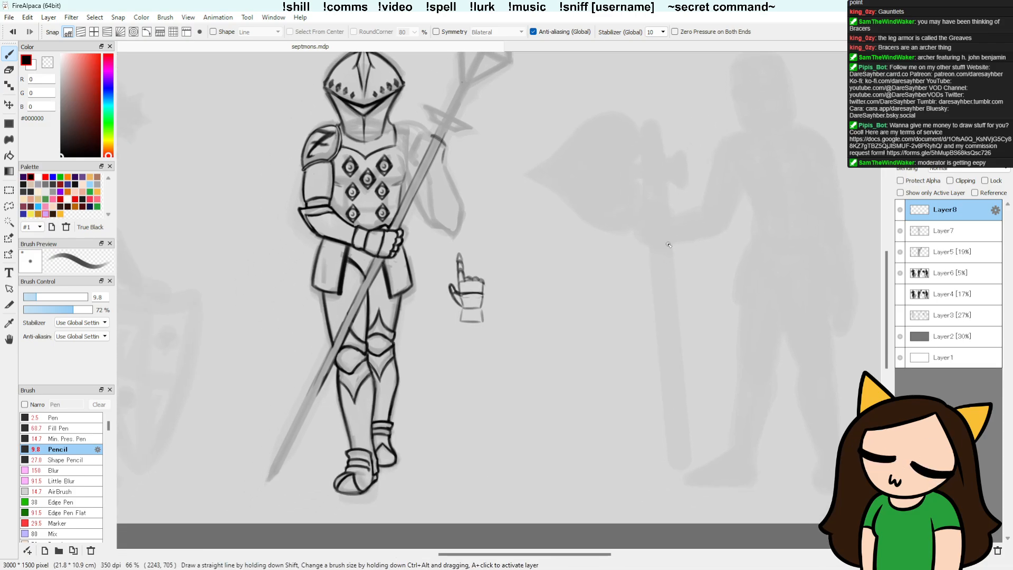
{"action": "left_click", "coordinate": [900, 232]}
{"action": "left_click", "coordinate": [900, 232]}
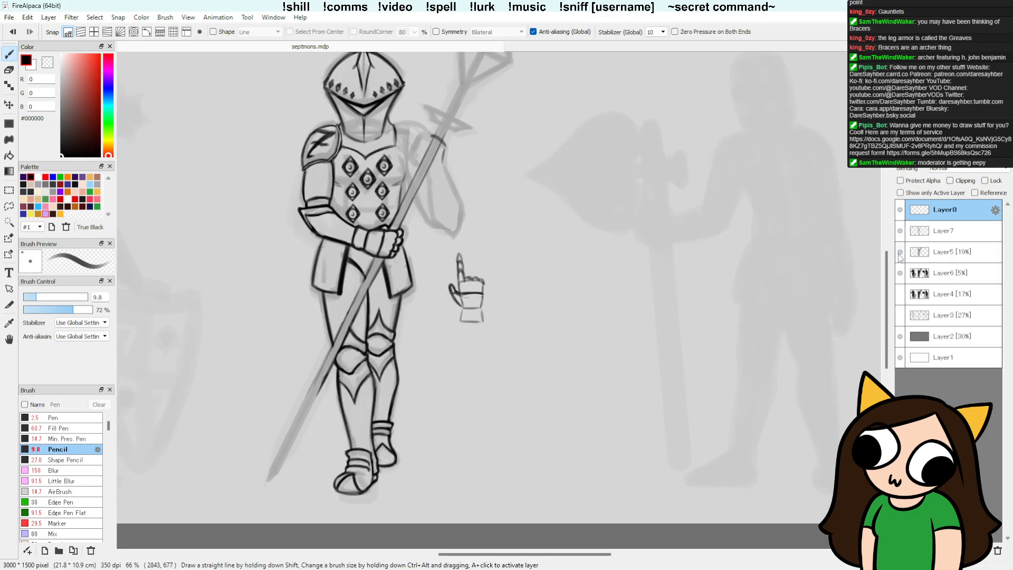
{"action": "left_click", "coordinate": [900, 273]}
{"action": "left_click", "coordinate": [900, 272]}
{"action": "left_click_drag", "start_coordinate": [661, 292], "coordinate": [632, 337]}
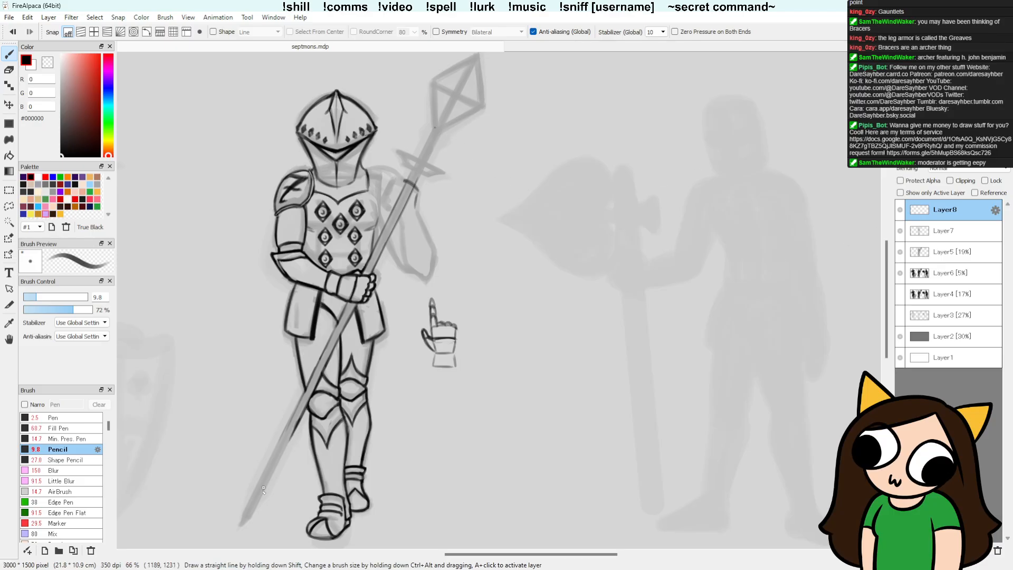
{"action": "left_click", "coordinate": [244, 514], "text": "shift"}
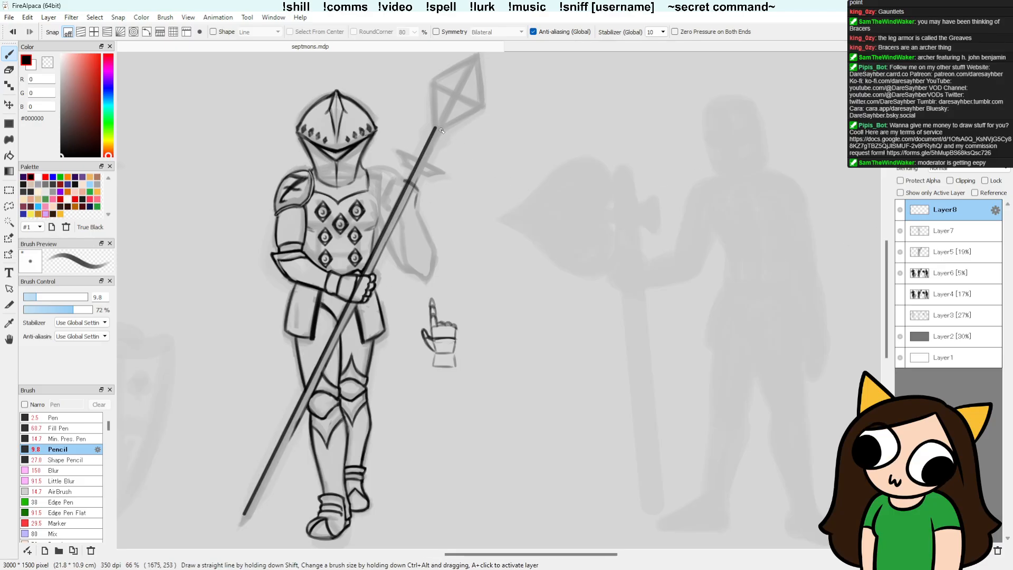
Step: Duplicate the shaft line, offset the copy slightly to form the shaft's second edge, and merge it down into Layer8
{"action": "key", "text": "ctrl+c"}
{"action": "key", "text": "ctrl+v"}
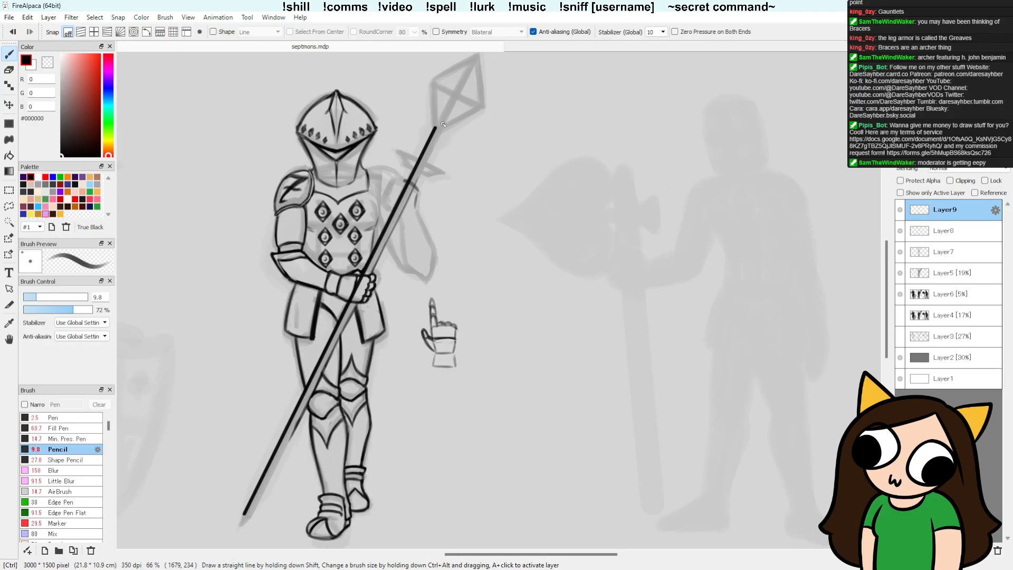
{"action": "key", "text": "v"}
{"action": "left_click_drag", "start_coordinate": [536, 186], "coordinate": [544, 190]}
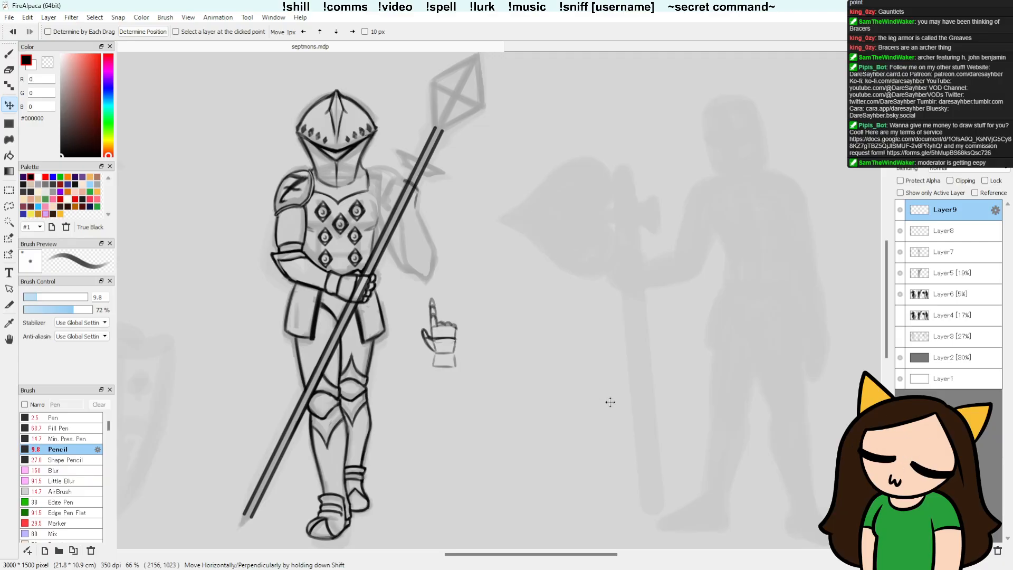
{"action": "key", "text": "ctrl+e"}
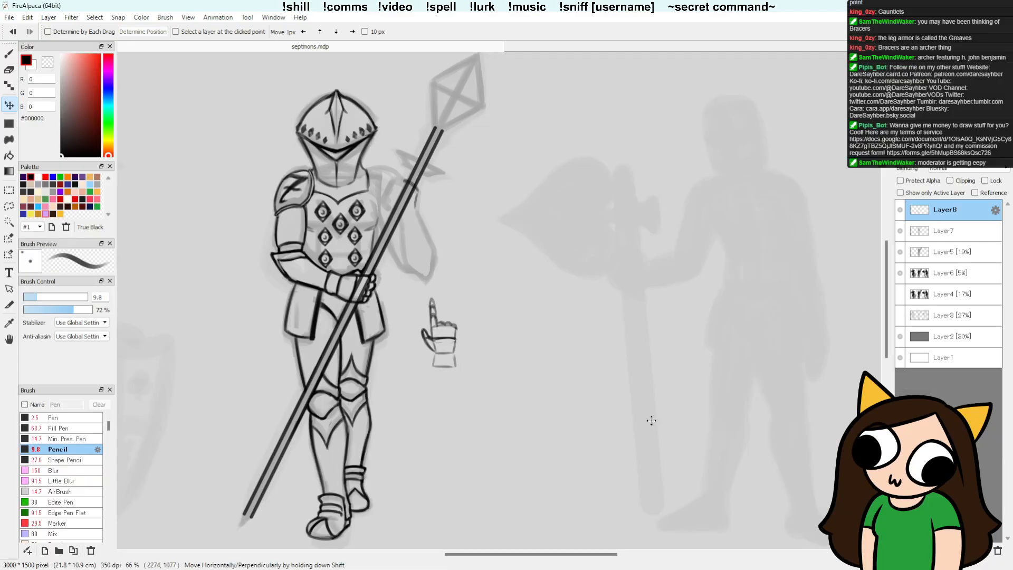
Step: Try out a pointed tip at the spear shaft's lower end and clear it away
{"action": "key", "text": "b"}
{"action": "left_click_drag", "start_coordinate": [449, 419], "coordinate": [501, 299]}
{"action": "mouse_move", "coordinate": [297, 395]}
{"action": "left_mouse_down"}
{"action": "mouse_move", "coordinate": [295, 411]}
{"action": "mouse_move", "coordinate": [298, 397]}
{"action": "left_mouse_up"}
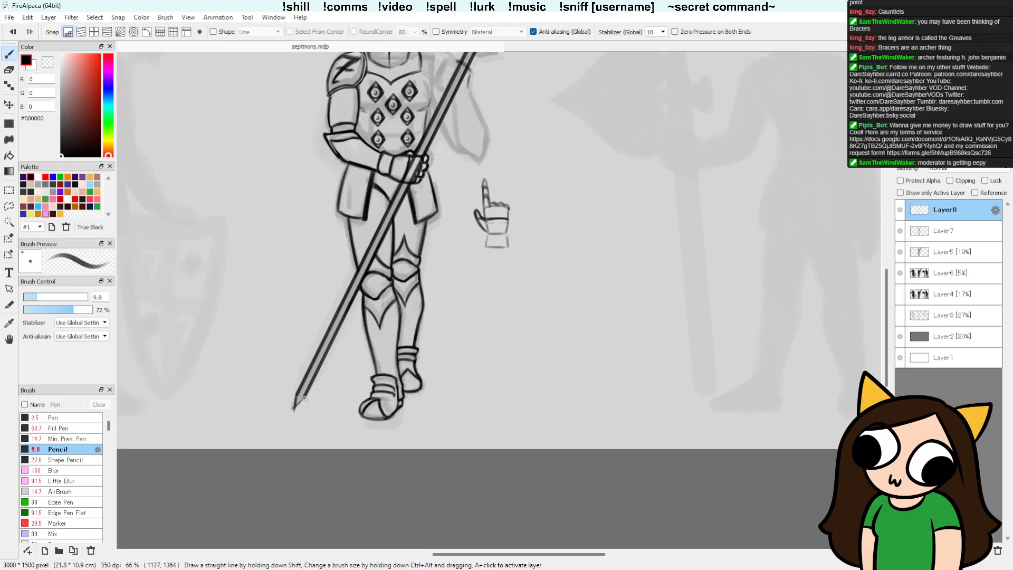
{"action": "key", "text": "e"}
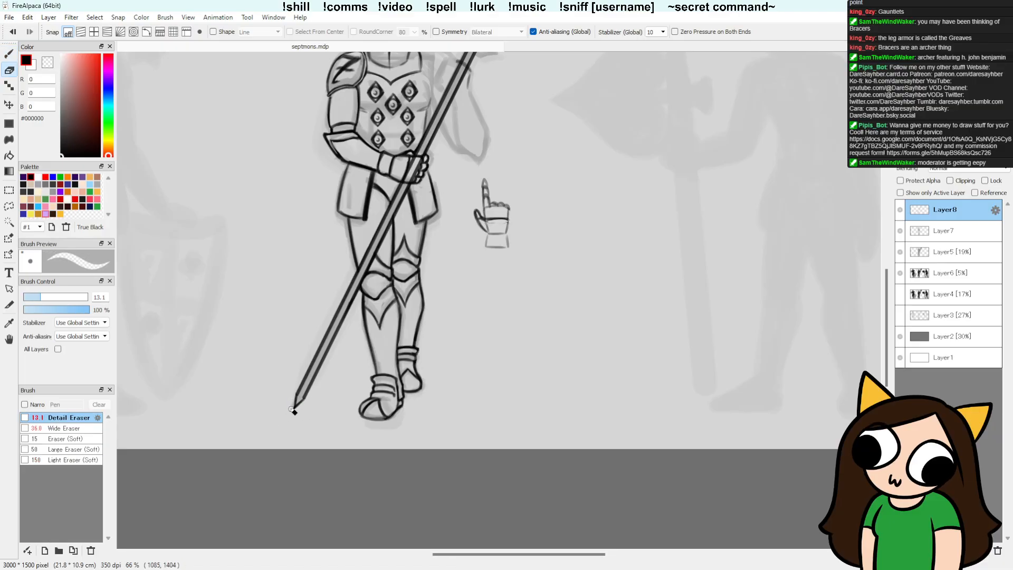
{"action": "key", "text": "b"}
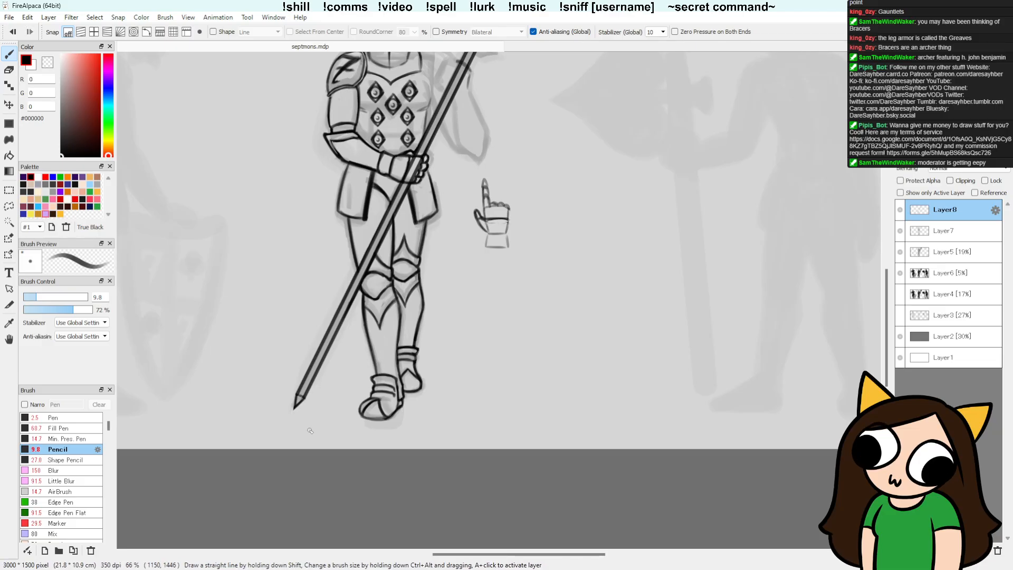
{"action": "key", "text": "e"}
{"action": "mouse_move", "coordinate": [306, 410]}
{"action": "left_mouse_down"}
{"action": "mouse_move", "coordinate": [290, 395]}
{"action": "mouse_move", "coordinate": [310, 412]}
{"action": "left_mouse_up"}
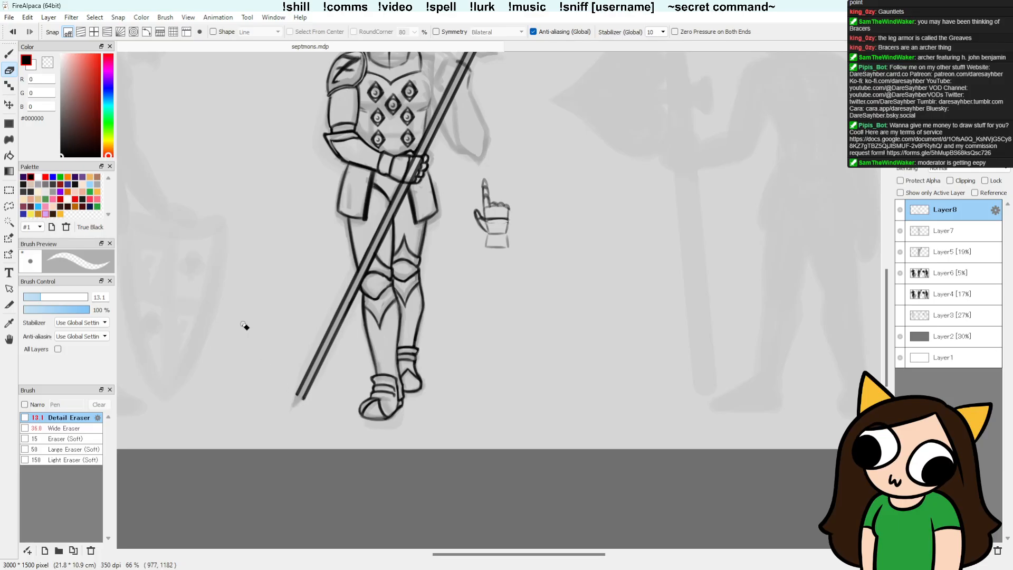
Step: Draw the spear shaft's lower end as a sharp point and trim its rough edges with the eraser
{"action": "left_click_drag", "start_coordinate": [515, 293], "coordinate": [493, 299]}
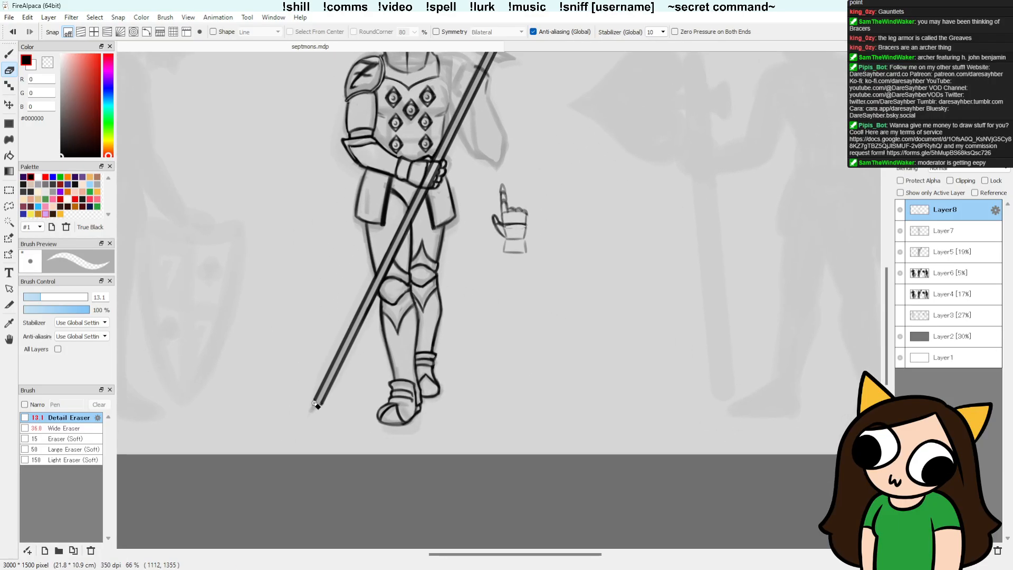
{"action": "key", "text": "b"}
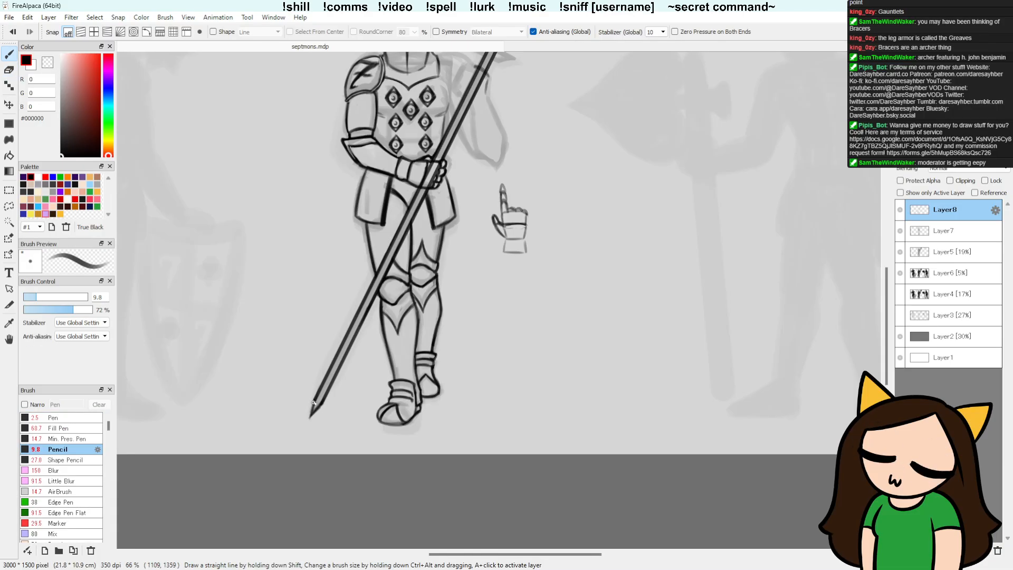
{"action": "key", "text": "e"}
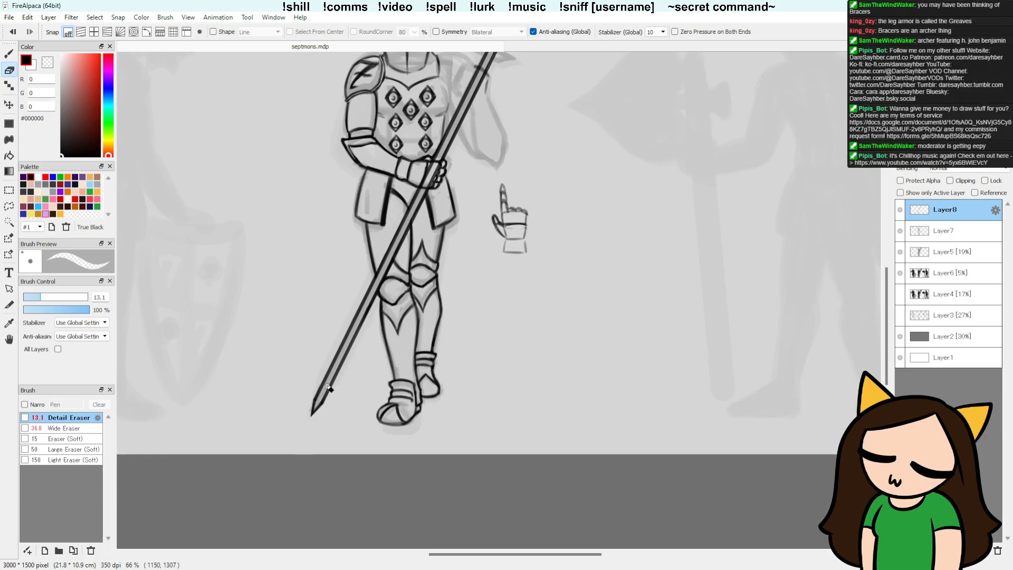
{"action": "key", "text": "b"}
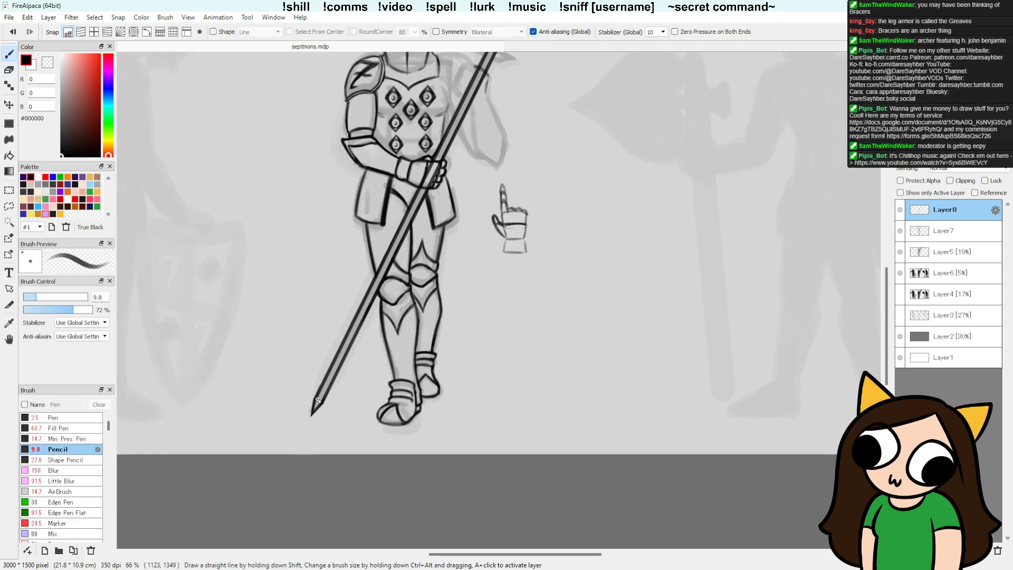
Step: Draw a short line across the shaft above the lower point and refine the point's edges with pencil and eraser
{"action": "left_click", "coordinate": [324, 382]}
{"action": "key", "text": "e"}
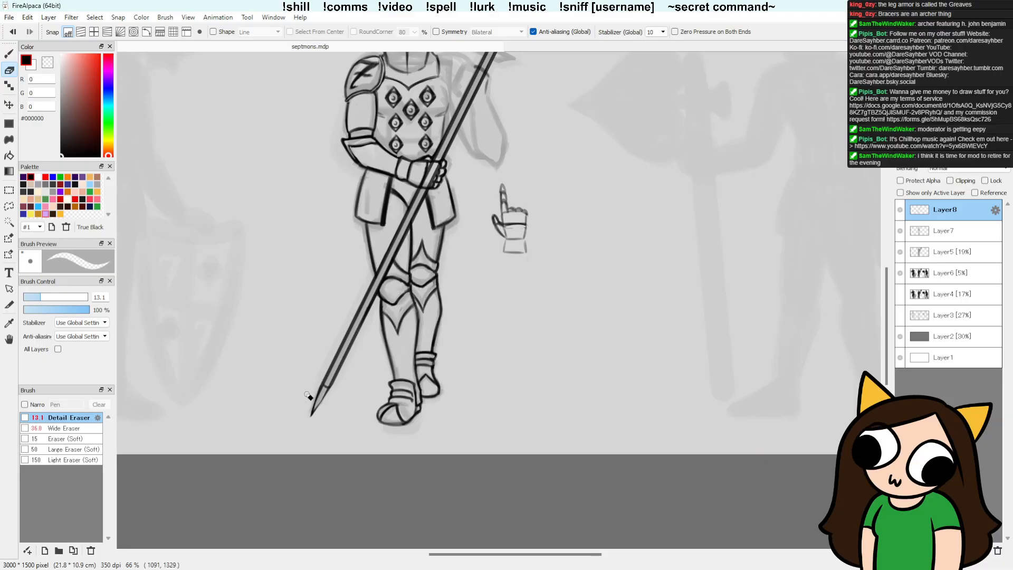
{"action": "key", "text": "b"}
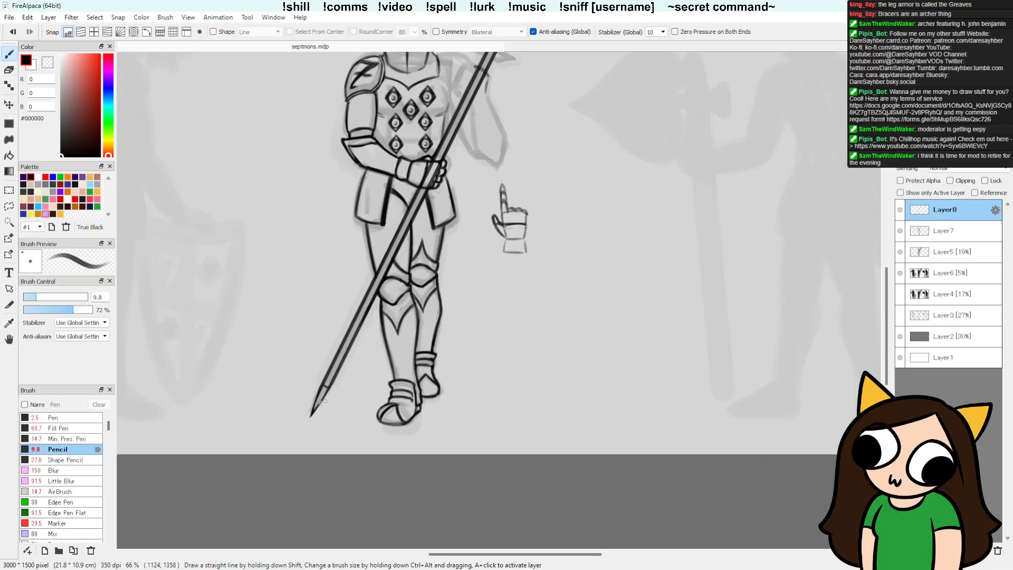
{"action": "left_click_drag", "start_coordinate": [320, 401], "coordinate": [311, 416]}
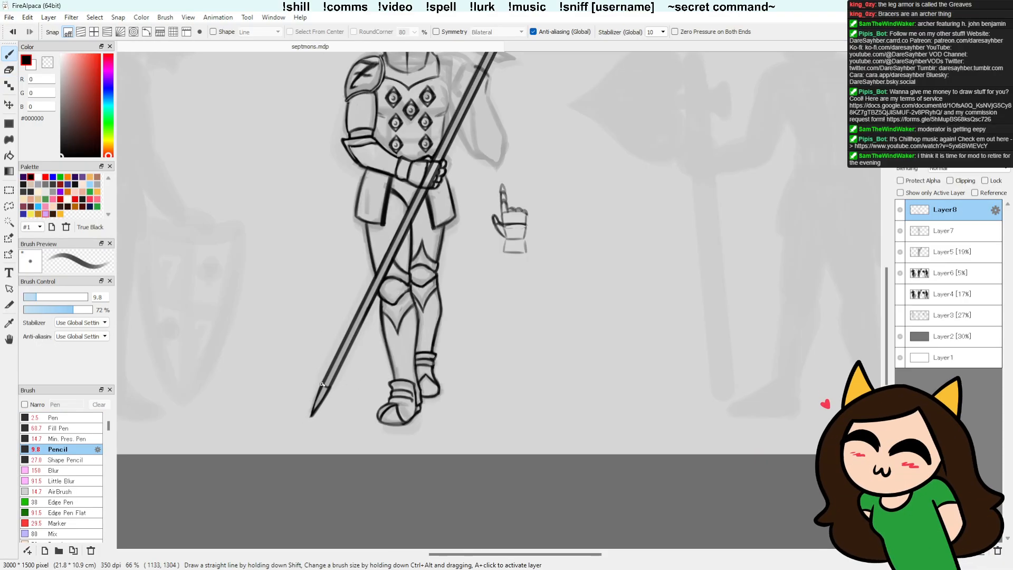
{"action": "key", "text": "e"}
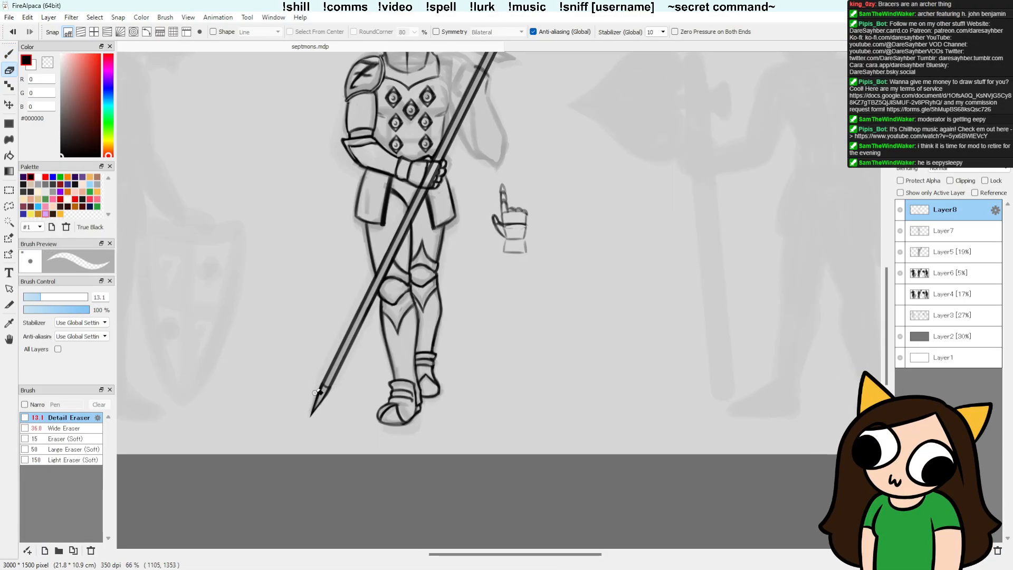
{"action": "key", "text": "b"}
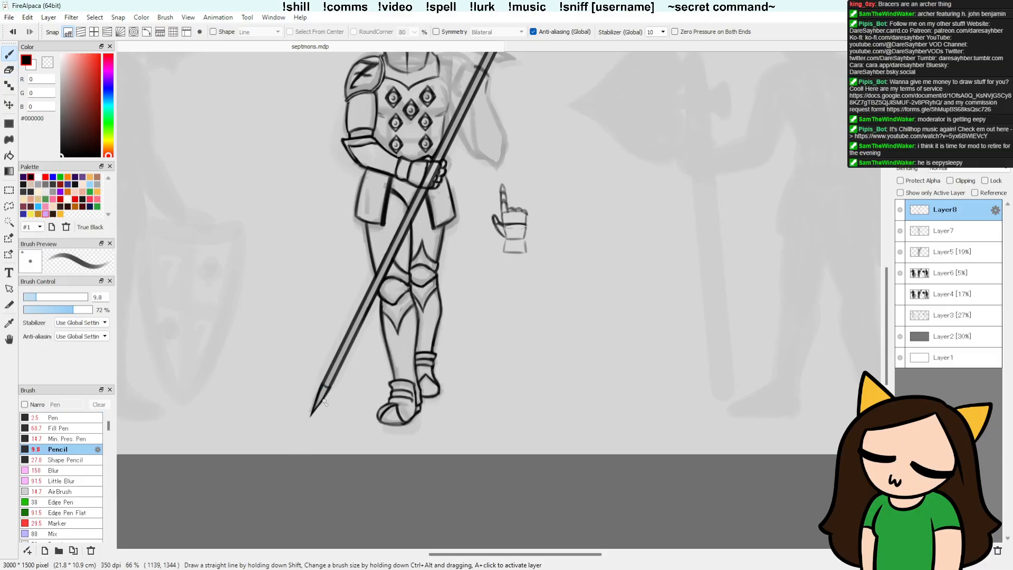
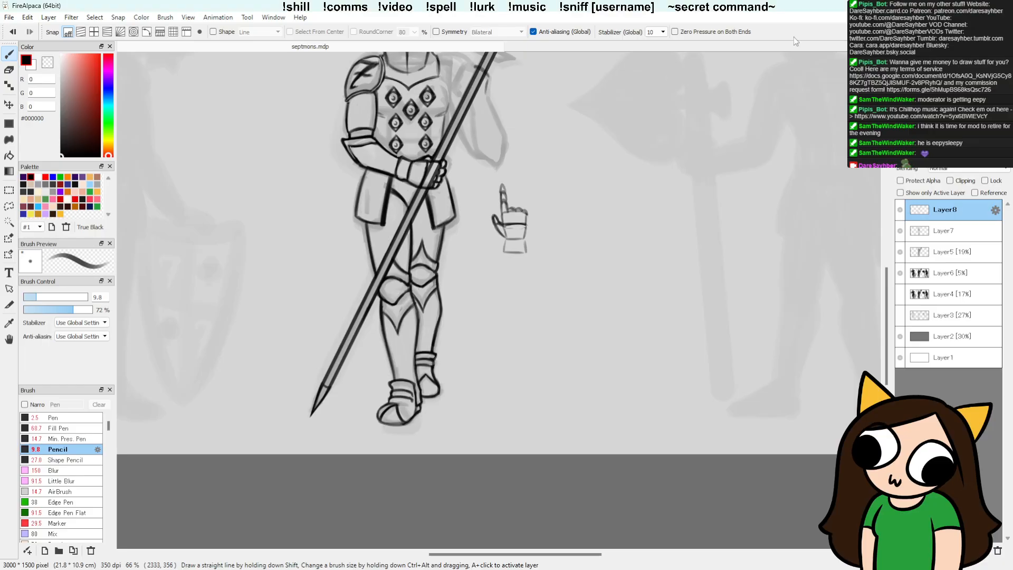
Step: Refine the spear's pointed lower tip with the Pencil and clean up its edges with the Detail Eraser
{"action": "key", "text": "space"}
{"action": "left_click_drag", "start_coordinate": [581, 256], "coordinate": [541, 359]}
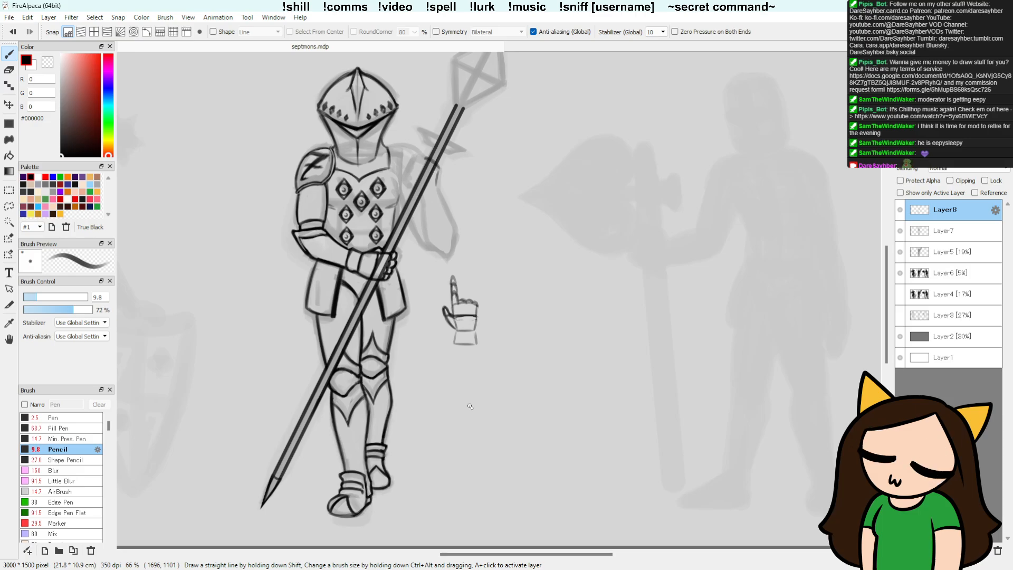
{"action": "left_click_drag", "start_coordinate": [470, 406], "coordinate": [502, 353]}
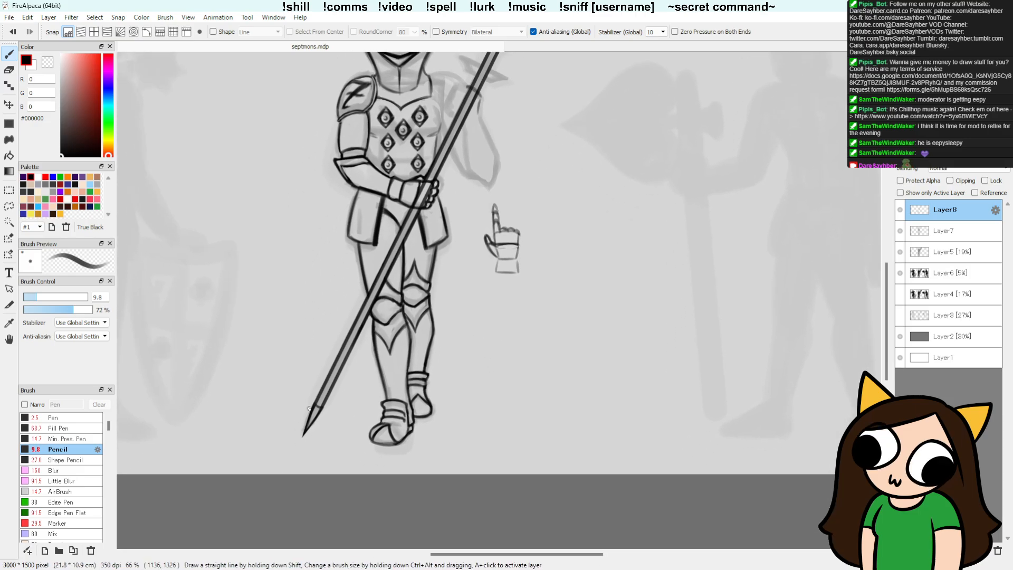
{"action": "left_click_drag", "start_coordinate": [323, 408], "coordinate": [306, 434]}
{"action": "key", "text": "e"}
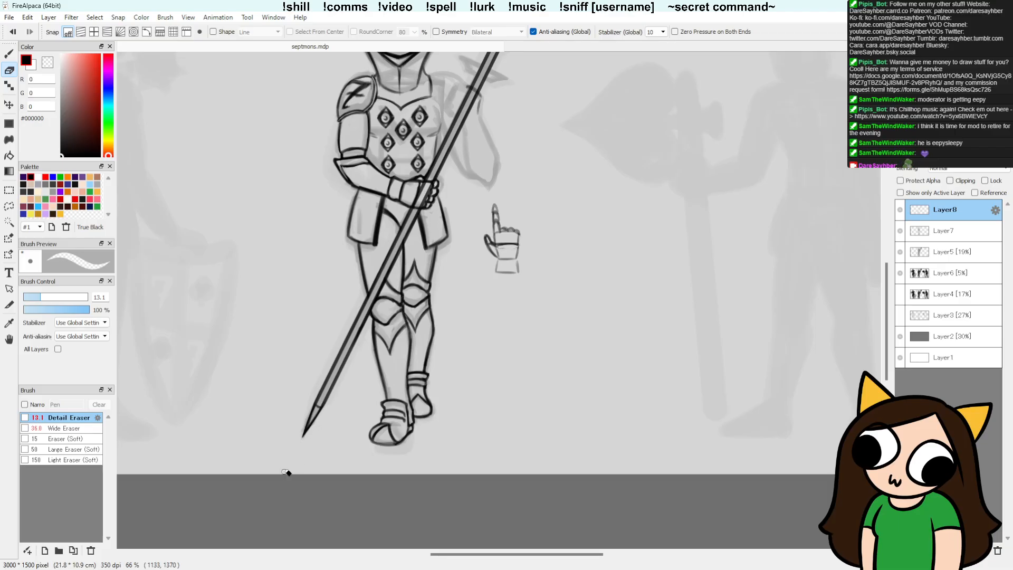
{"action": "key", "text": "b"}
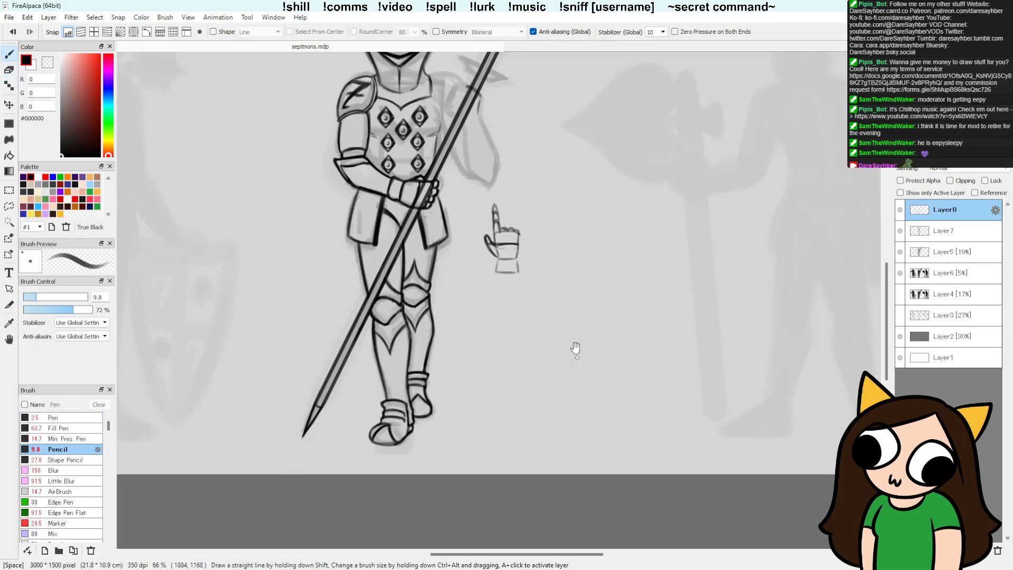
Step: Draw the crossguard's straight upper line across the spear shaft beside the helmet, redoing it until it follows the sketch, and trim it
{"action": "left_click_drag", "start_coordinate": [574, 346], "coordinate": [441, 420]}
{"action": "left_click_drag", "start_coordinate": [481, 368], "coordinate": [486, 385]}
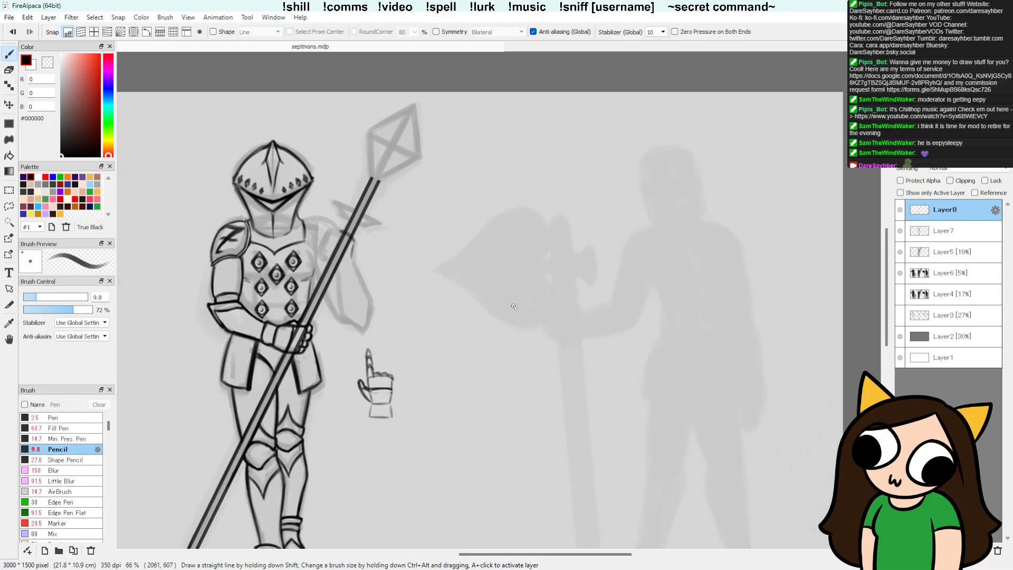
{"action": "left_click_drag", "start_coordinate": [335, 199], "coordinate": [383, 225]}
{"action": "left_click_drag", "start_coordinate": [336, 199], "coordinate": [383, 225]}
{"action": "left_click_drag", "start_coordinate": [334, 198], "coordinate": [389, 229]}
{"action": "key", "text": "ctrl+z"}
{"action": "left_click_drag", "start_coordinate": [332, 197], "coordinate": [391, 230]}
{"action": "key", "text": "ctrl+z"}
{"action": "left_click_drag", "start_coordinate": [334, 199], "coordinate": [392, 227]}
{"action": "key", "text": "e"}
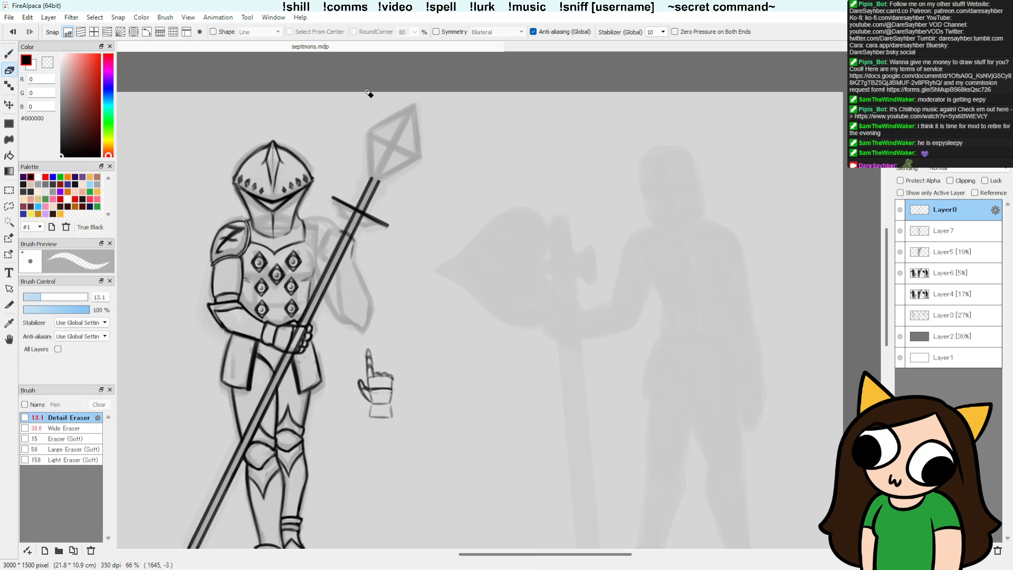
{"action": "key", "text": "p"}
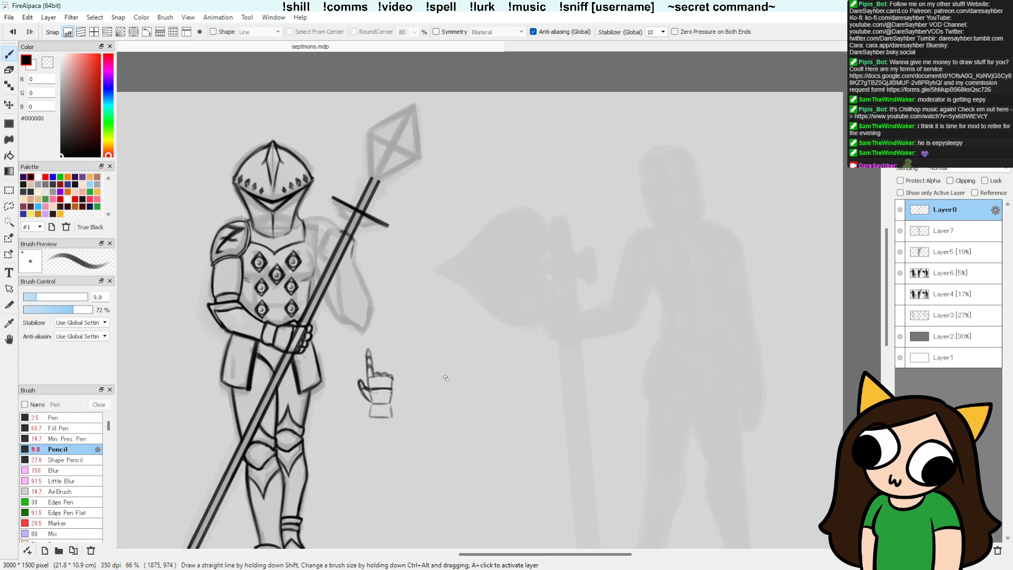
Step: Draw the crossguard's lower edge with flared, pointed ends using the Pencil and trim it with the Detail Eraser
{"action": "left_click", "coordinate": [369, 229], "text": "shift"}
{"action": "key", "text": "e"}
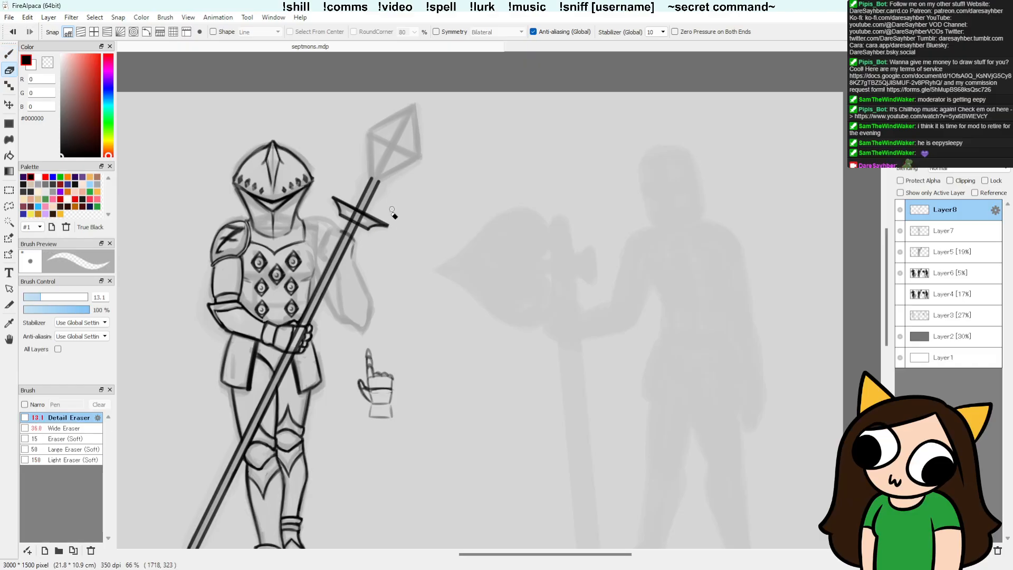
{"action": "key", "text": "b"}
{"action": "left_click_drag", "start_coordinate": [370, 228], "coordinate": [387, 226]}
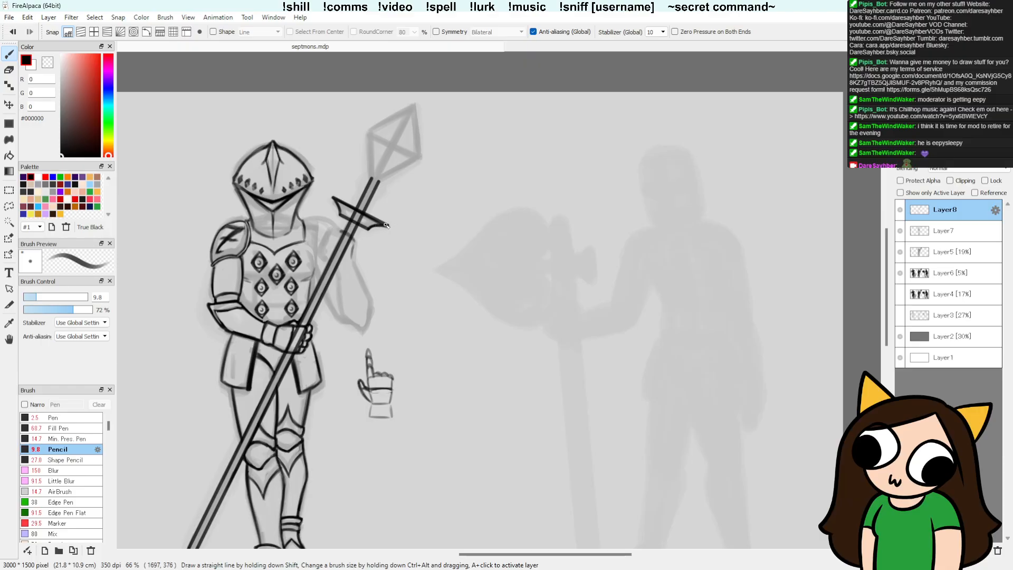
{"action": "key", "text": "e"}
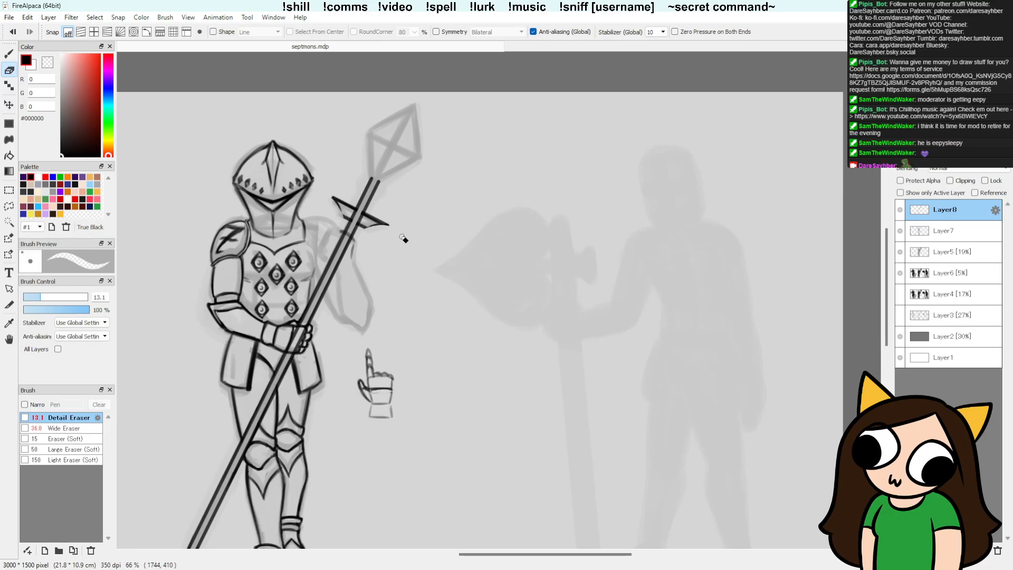
{"action": "key", "text": "b"}
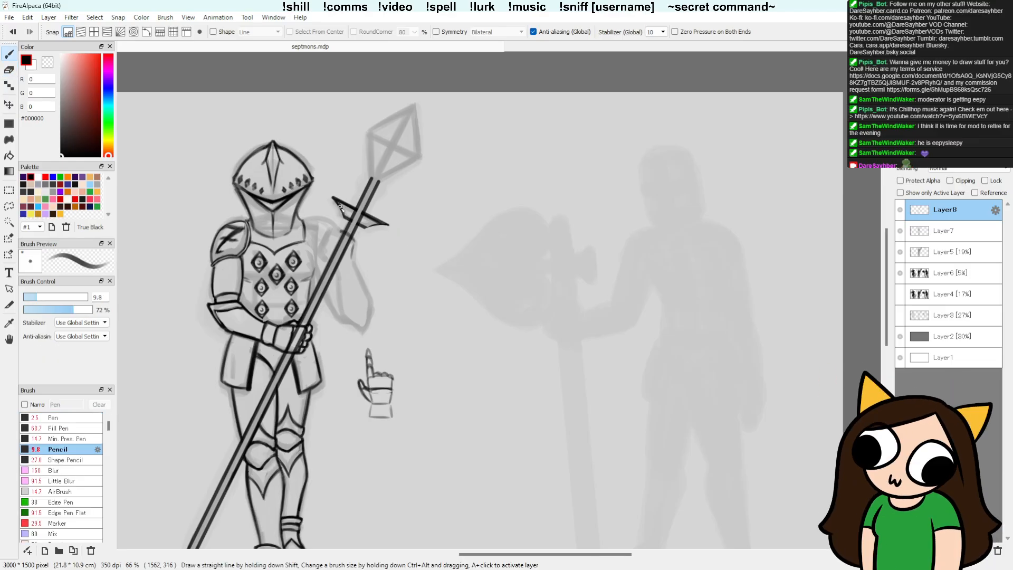
Step: Rework the line at the crossguard's outer pointed end, undoing the unsatisfactory strokes
{"action": "left_click_drag", "start_coordinate": [362, 227], "coordinate": [388, 225]}
{"action": "key", "text": "ctrl+z"}
{"action": "key", "text": "ctrl+z"}
{"action": "left_click_drag", "start_coordinate": [386, 224], "coordinate": [388, 225]}
Step: Clean up the shaft between the crossguard and the spearhead and redraw its upper end as a taper
{"action": "key", "text": "e"}
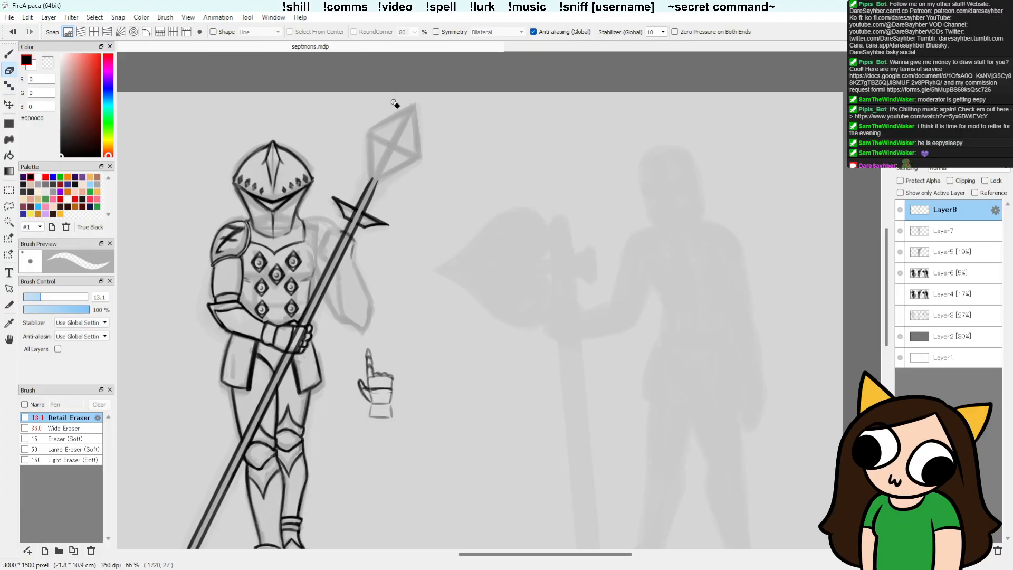
{"action": "key", "text": "b"}
{"action": "left_click_drag", "start_coordinate": [377, 180], "coordinate": [366, 209]}
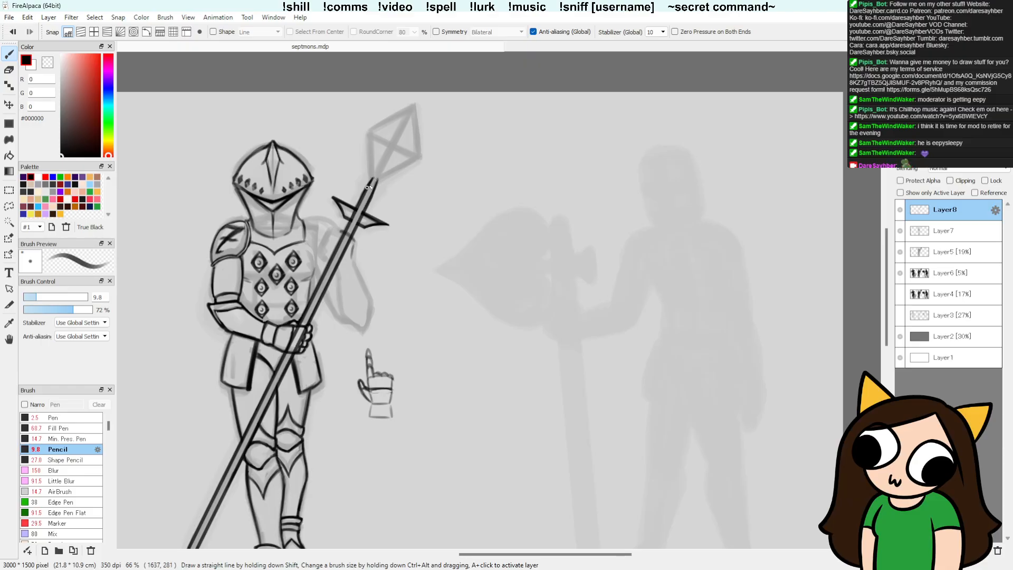
Step: Draw a straight centre guide line from the top of the shaft to the spearhead's tip, replacing the first attempt
{"action": "left_click_drag", "start_coordinate": [434, 202], "coordinate": [430, 217]}
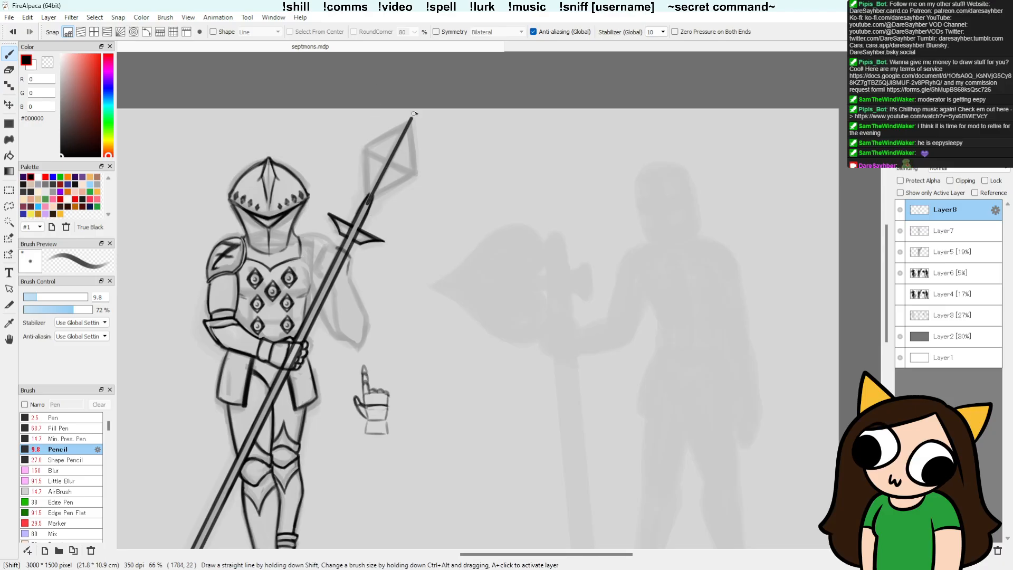
{"action": "key", "text": "shift"}
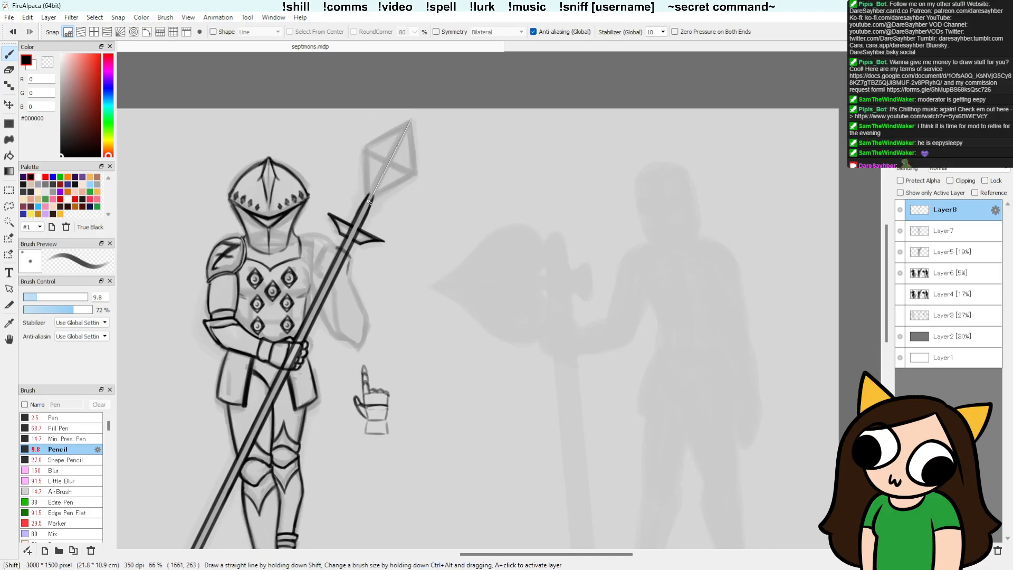
{"action": "left_click", "coordinate": [370, 201], "text": "shift"}
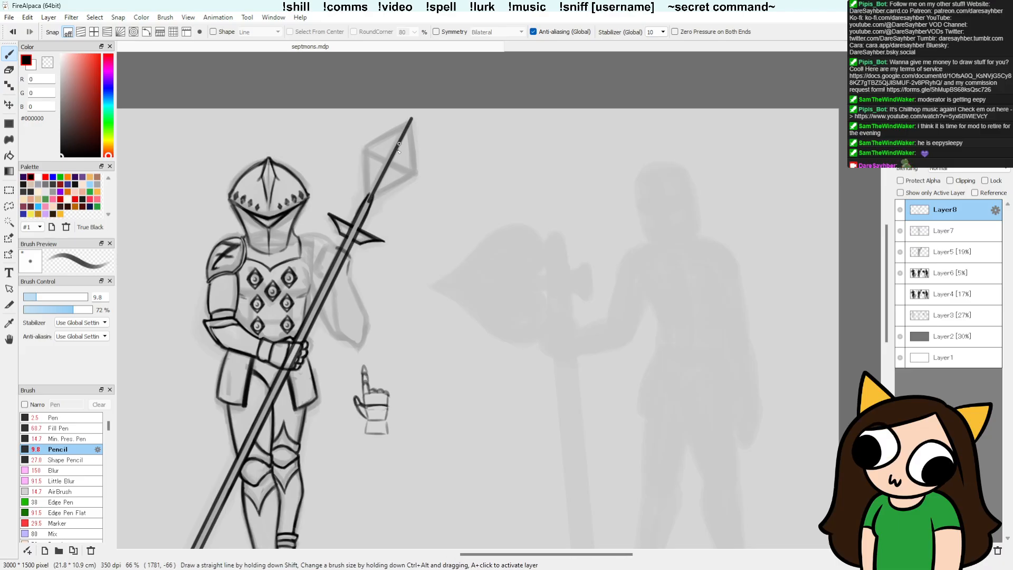
{"action": "key", "text": "ctrl+z"}
{"action": "left_click", "coordinate": [368, 201]}
{"action": "key", "text": "shift"}
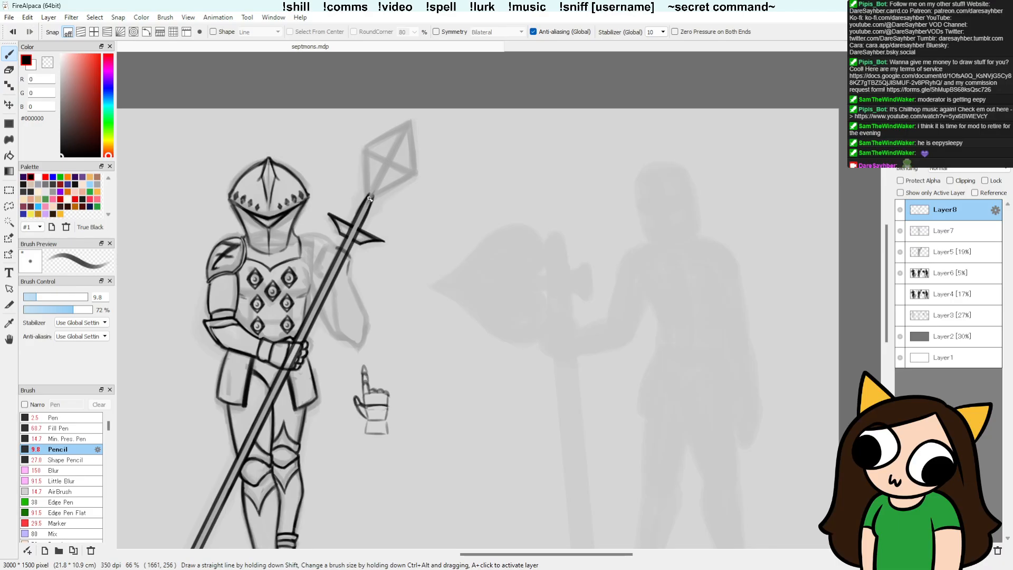
{"action": "left_click", "coordinate": [411, 118], "text": "shift"}
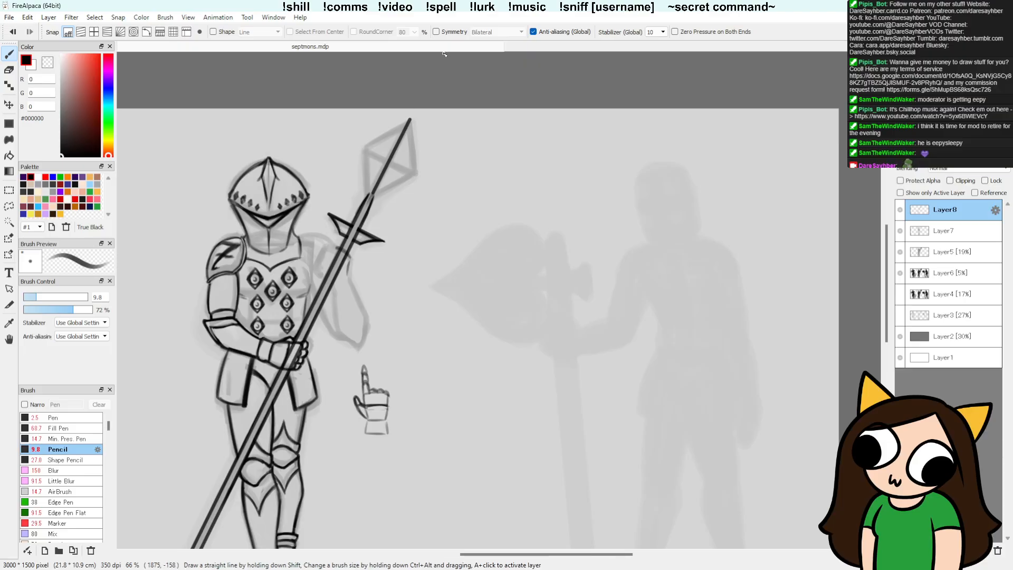
Step: Draw a straight guide line across the spearhead between its two widest corners
{"action": "left_click", "coordinate": [364, 148]}
{"action": "key", "text": "shift"}
{"action": "left_click", "coordinate": [416, 174], "text": "shift"}
{"action": "mouse_move", "coordinate": [368, 151]}
{"action": "left_mouse_down"}
{"action": "mouse_move", "coordinate": [370, 194]}
{"action": "mouse_move", "coordinate": [371, 151]}
{"action": "left_mouse_up"}
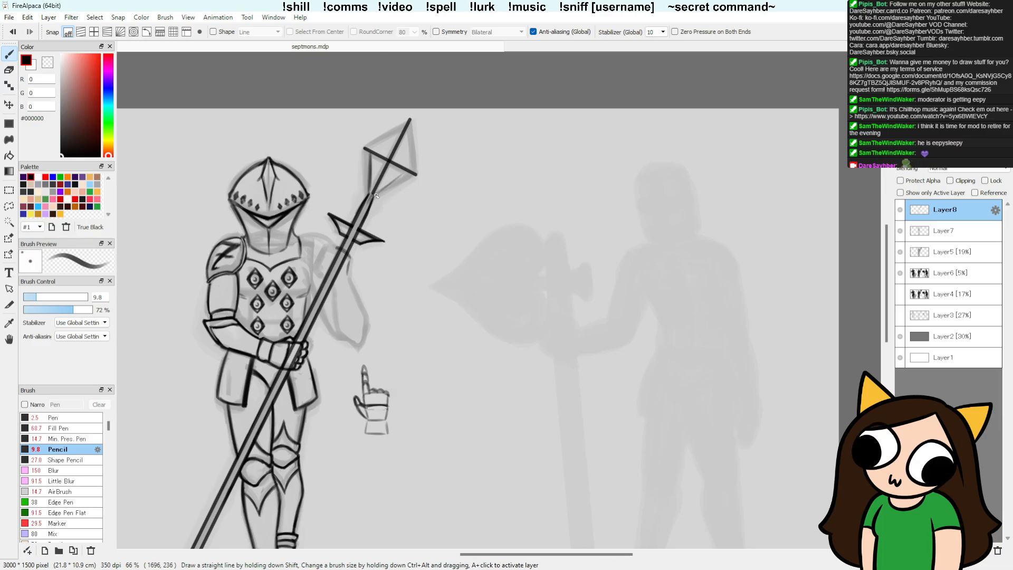
Step: Outline the four sides of the diamond-shaped spearhead around the crossed guide lines
{"action": "mouse_move", "coordinate": [373, 194]}
{"action": "left_mouse_down"}
{"action": "mouse_move", "coordinate": [407, 171]}
{"action": "mouse_move", "coordinate": [410, 119]}
{"action": "left_mouse_up"}
{"action": "left_click_drag", "start_coordinate": [368, 149], "coordinate": [410, 119]}
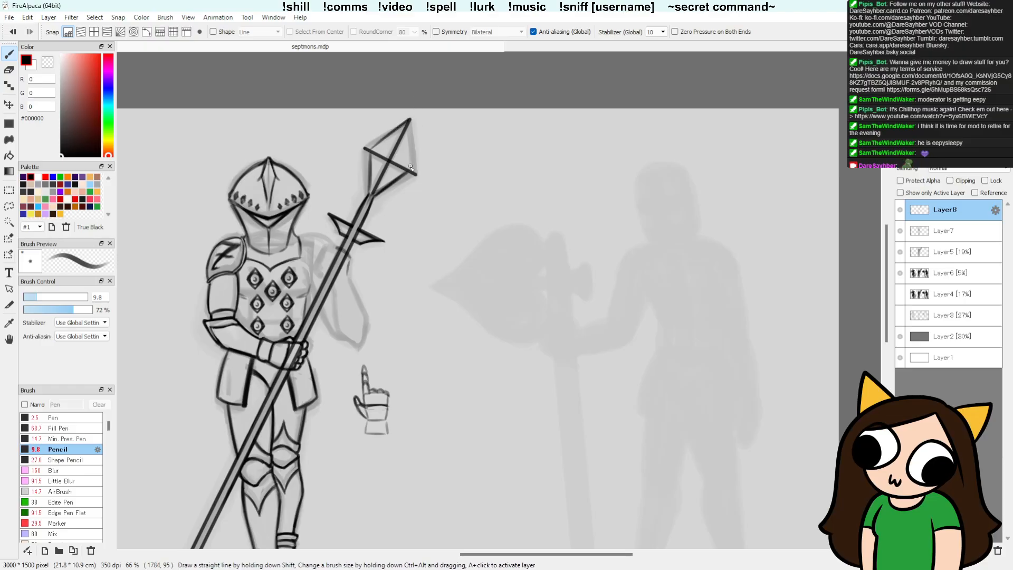
{"action": "left_click_drag", "start_coordinate": [414, 171], "coordinate": [410, 122]}
{"action": "left_click_drag", "start_coordinate": [367, 149], "coordinate": [373, 194]}
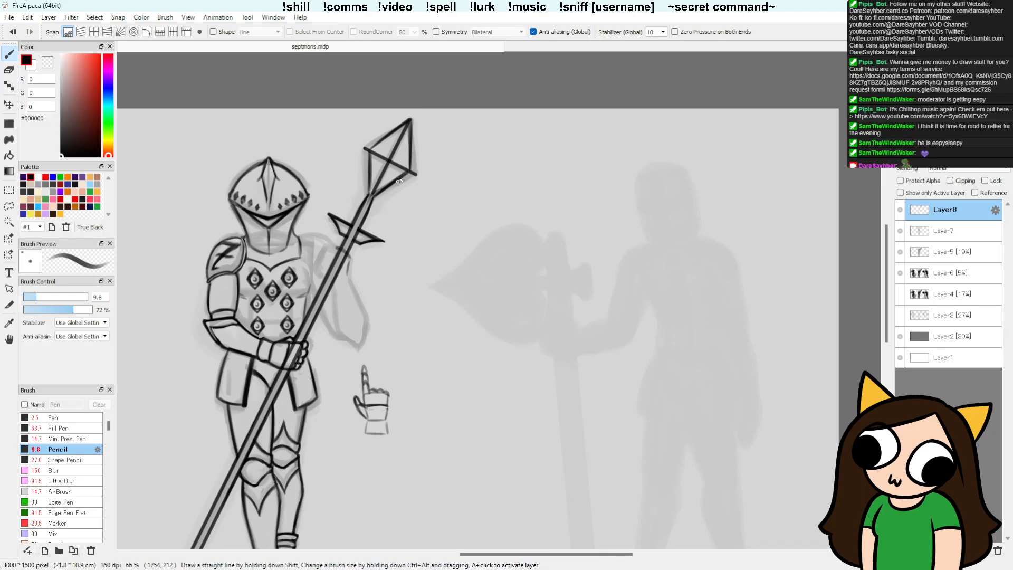
{"action": "left_click_drag", "start_coordinate": [368, 153], "coordinate": [373, 194]}
Step: Erase the guide lines inside the spearhead and its overhanging corners, then retouch the upper edge toward the tip
{"action": "key", "text": "e"}
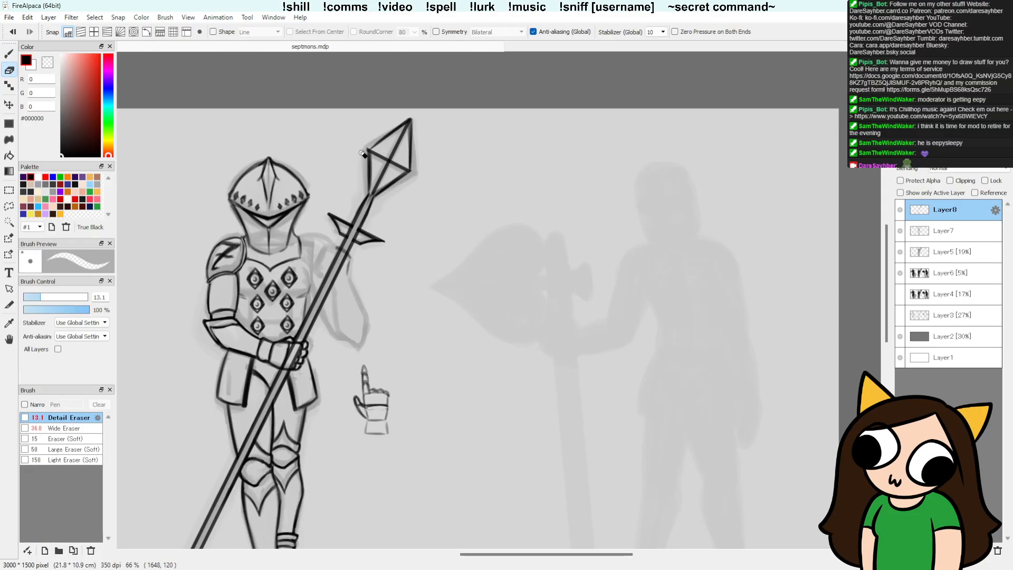
{"action": "mouse_move", "coordinate": [373, 150]}
{"action": "left_mouse_down"}
{"action": "mouse_move", "coordinate": [372, 190]}
{"action": "mouse_move", "coordinate": [374, 154]}
{"action": "mouse_move", "coordinate": [393, 167]}
{"action": "mouse_move", "coordinate": [376, 189]}
{"action": "mouse_move", "coordinate": [405, 168]}
{"action": "mouse_move", "coordinate": [407, 124]}
{"action": "mouse_move", "coordinate": [377, 183]}
{"action": "mouse_move", "coordinate": [404, 126]}
{"action": "mouse_move", "coordinate": [401, 167]}
{"action": "mouse_move", "coordinate": [373, 153]}
{"action": "left_mouse_up"}
{"action": "left_click_drag", "start_coordinate": [373, 153], "coordinate": [386, 159]}
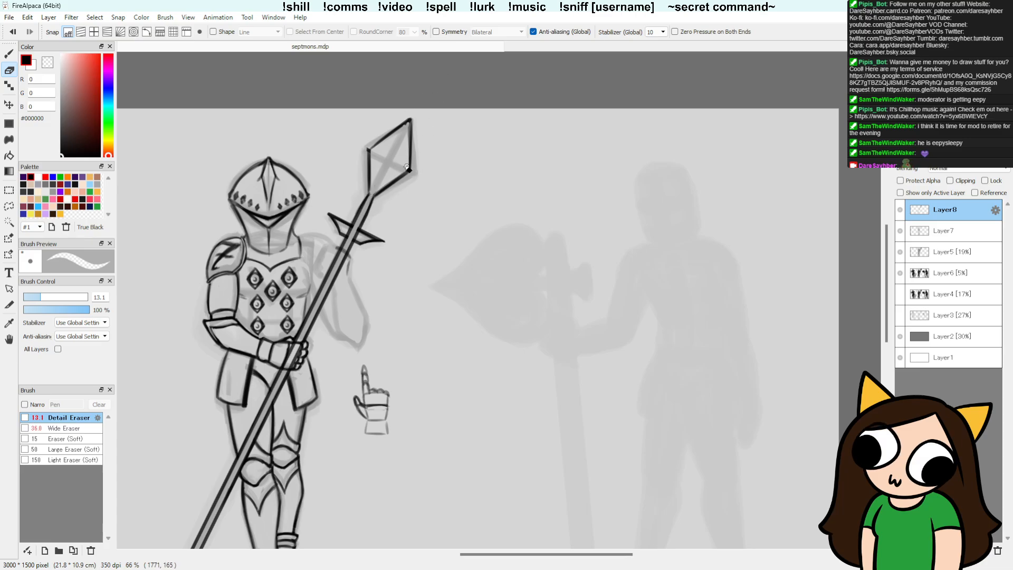
{"action": "key", "text": "b"}
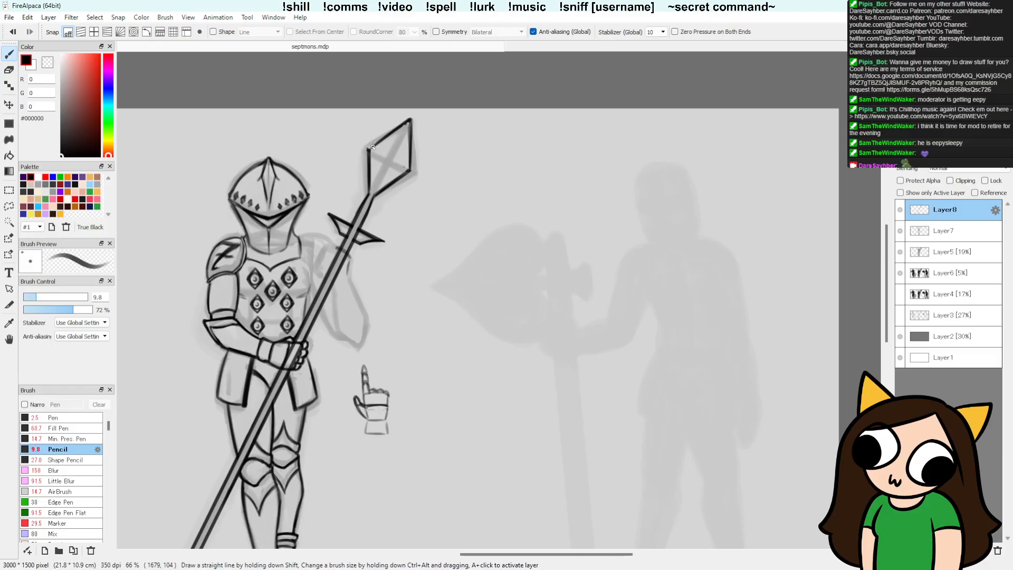
{"action": "left_click_drag", "start_coordinate": [369, 150], "coordinate": [407, 123]}
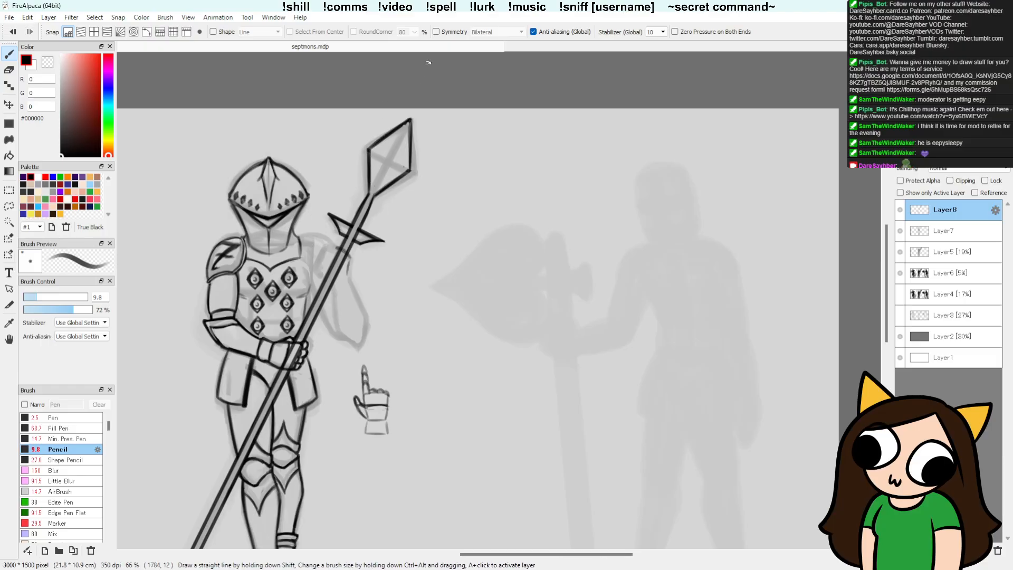
Step: Clean up the spearhead's outline and draw thin facet lines inside it with the Pencil
{"action": "key", "text": "e"}
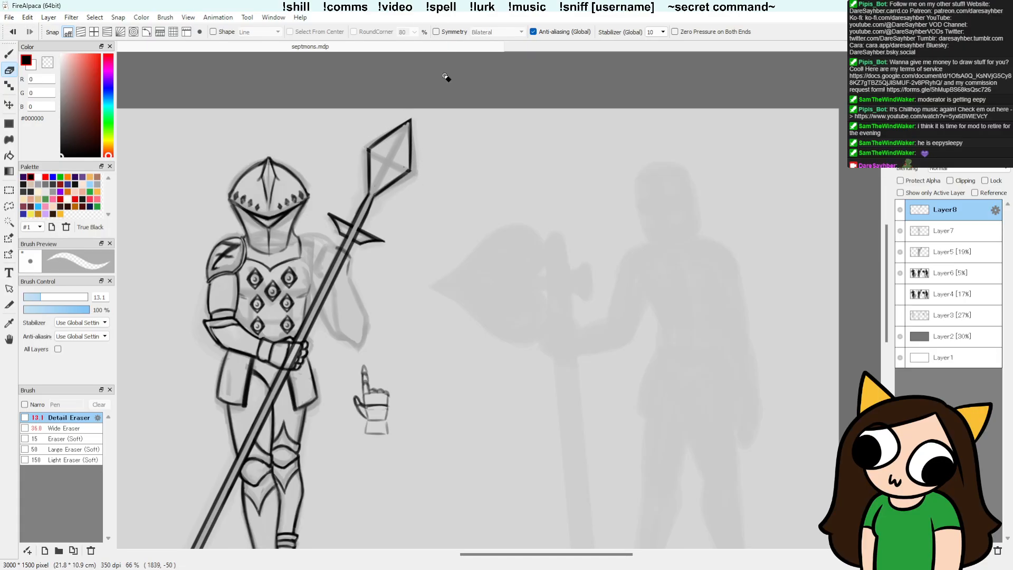
{"action": "key", "text": "b"}
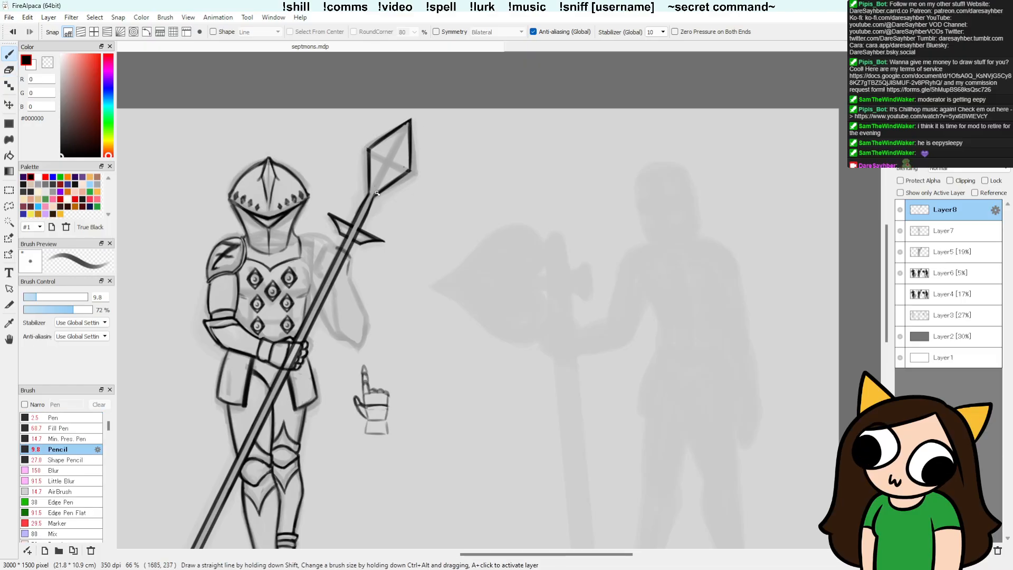
{"action": "mouse_move", "coordinate": [374, 190]}
{"action": "left_mouse_down"}
{"action": "mouse_move", "coordinate": [408, 124]}
{"action": "mouse_move", "coordinate": [371, 195]}
{"action": "left_mouse_up"}
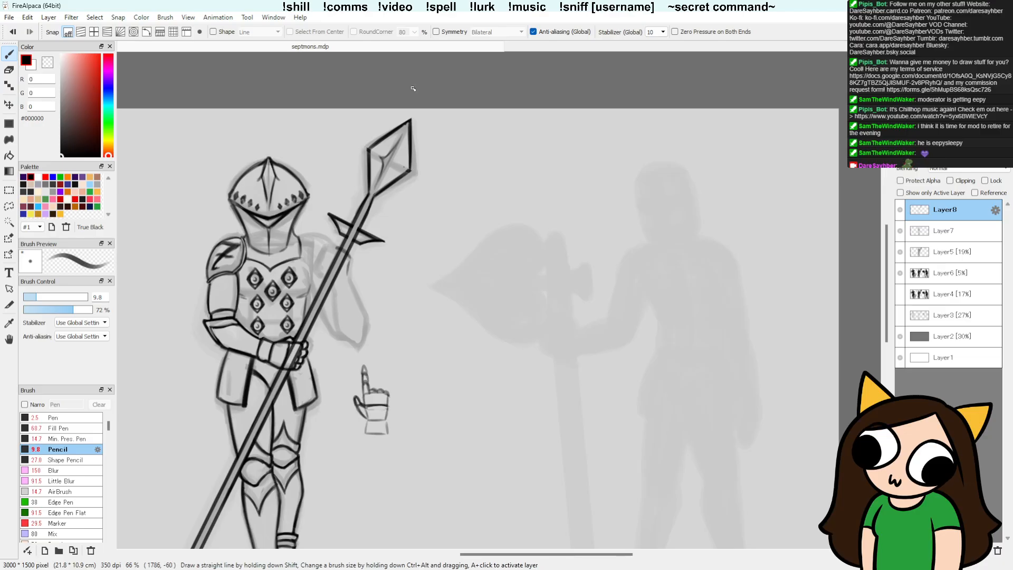
{"action": "key", "text": "e"}
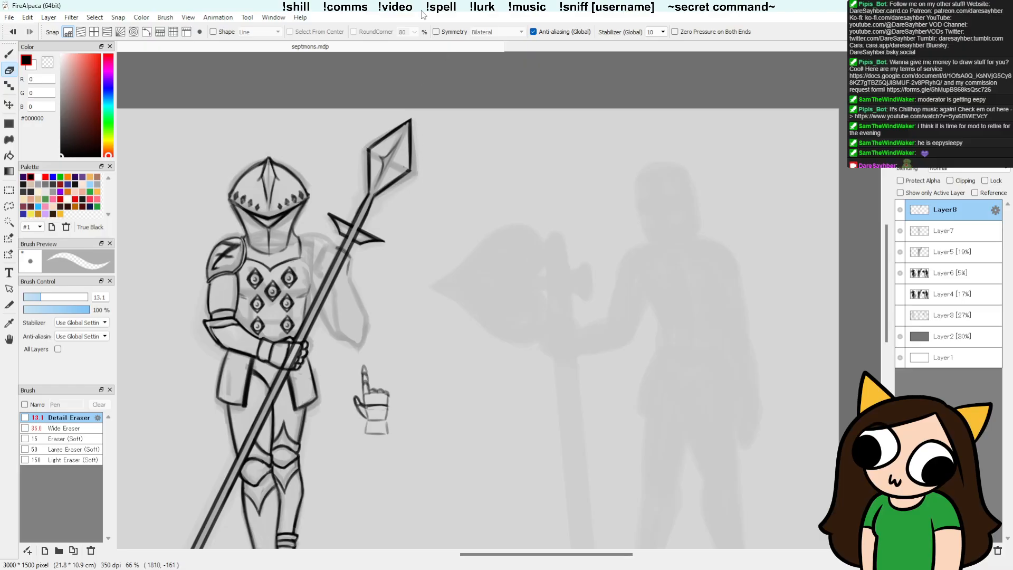
{"action": "key", "text": "b"}
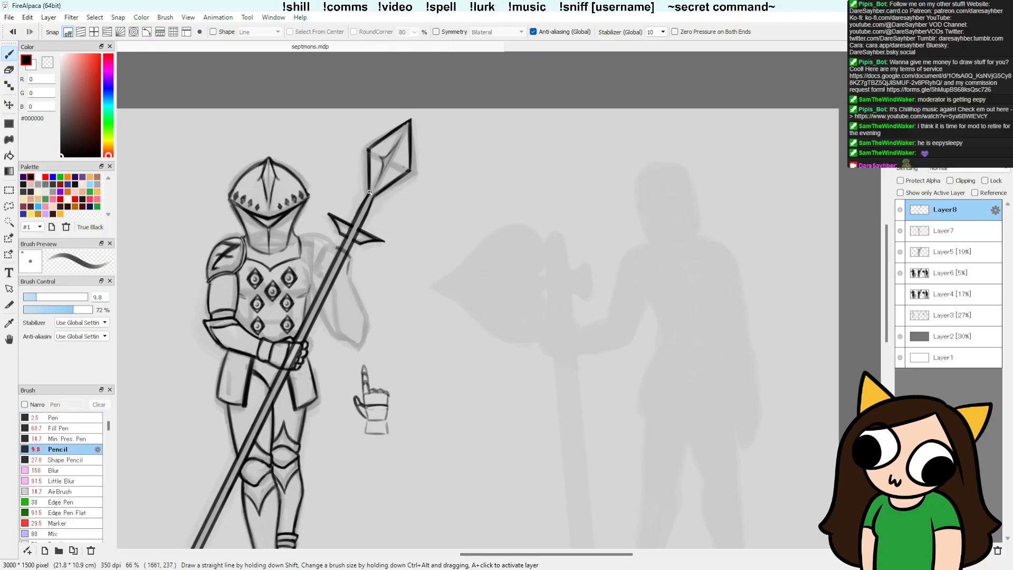
Step: Save the drawing after checking the whole knight and spear
{"action": "left_click_drag", "start_coordinate": [454, 296], "coordinate": [490, 244]}
{"action": "left_click_drag", "start_coordinate": [575, 398], "coordinate": [593, 353]}
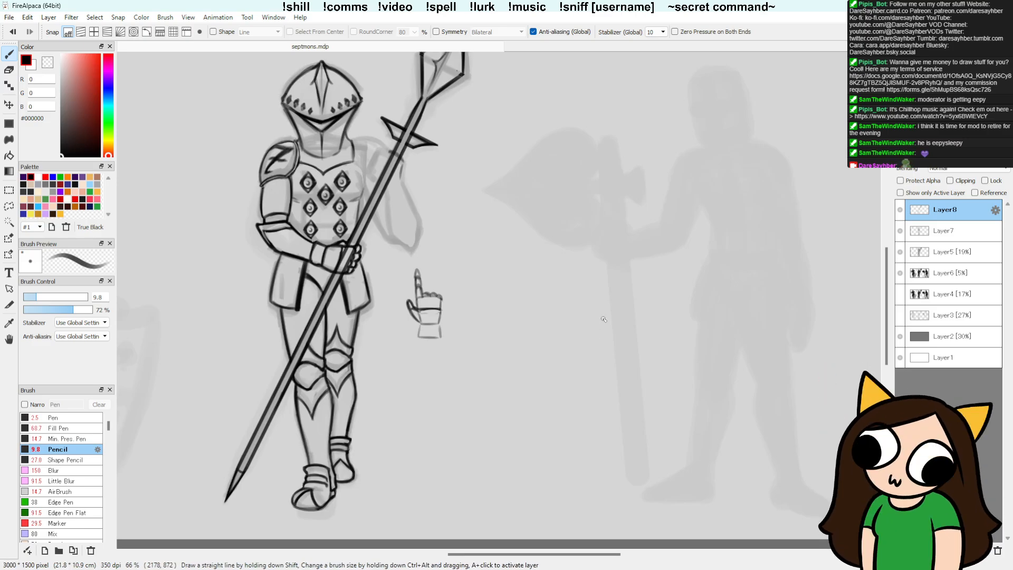
{"action": "left_click_drag", "start_coordinate": [548, 296], "coordinate": [528, 307]}
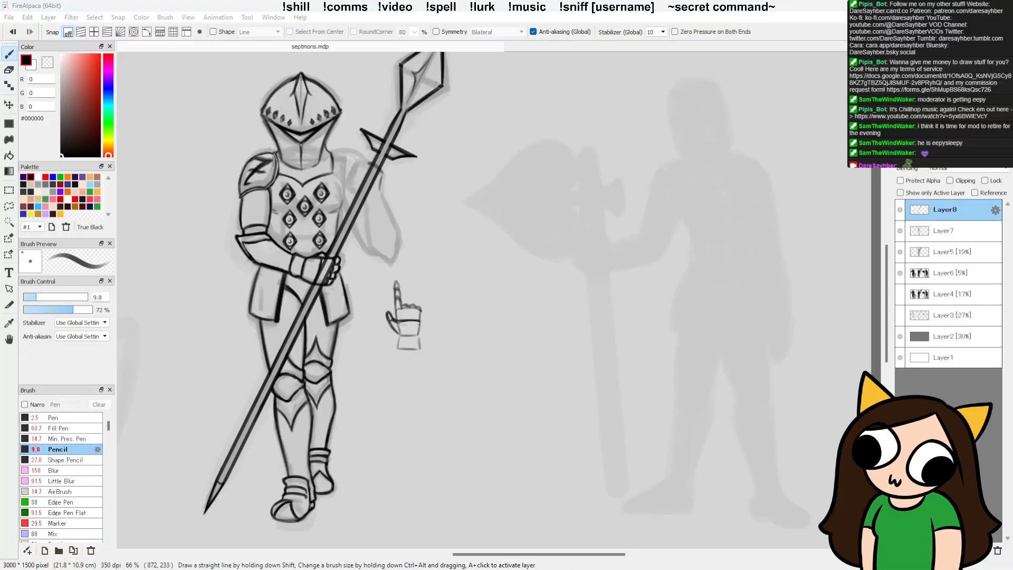
{"action": "left_click", "coordinate": [831, 36]}
{"action": "key", "text": "ctrl+s"}
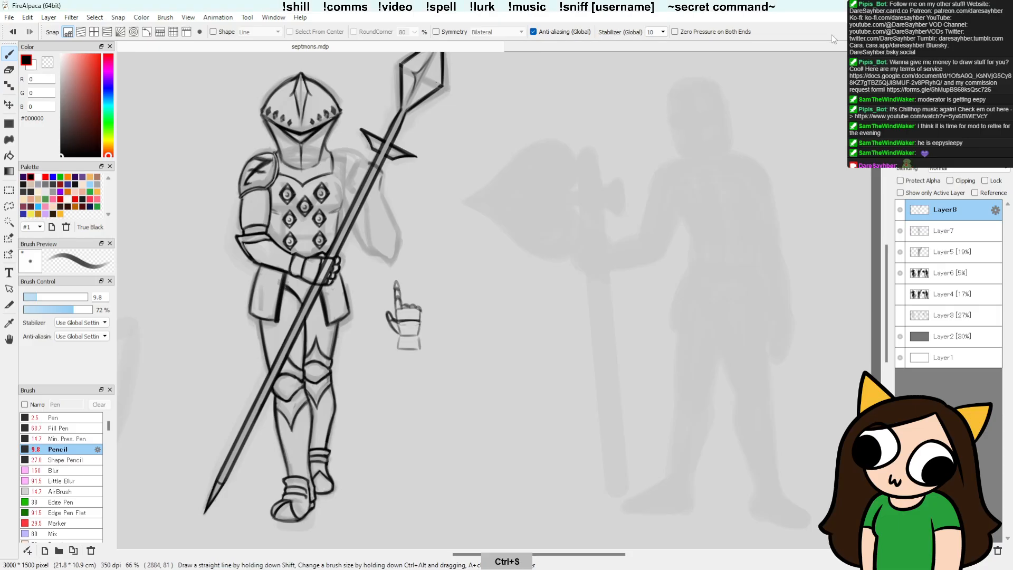
{"action": "left_click_drag", "start_coordinate": [434, 328], "coordinate": [413, 333]}
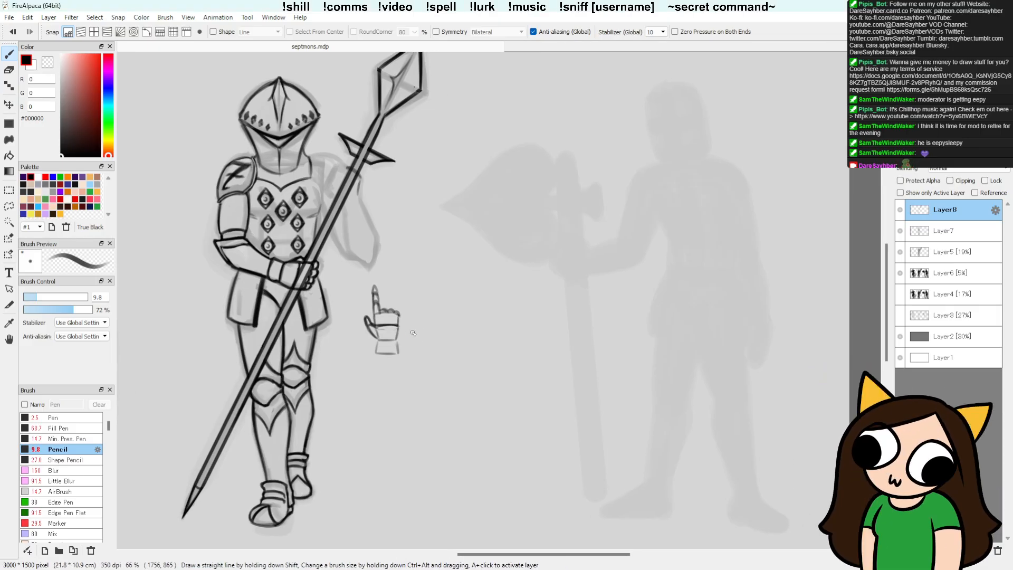
{"action": "left_click_drag", "start_coordinate": [441, 366], "coordinate": [396, 343]}
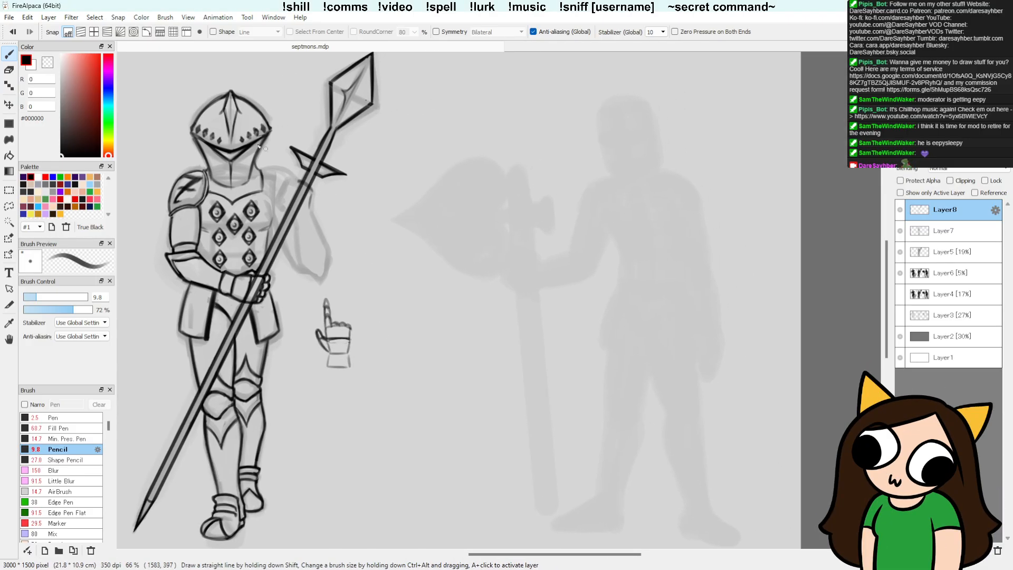
Step: Toggle the visibility of Layer8 and Layer7 to check their line art, and make Layer7 the active layer
{"action": "key", "text": "d"}
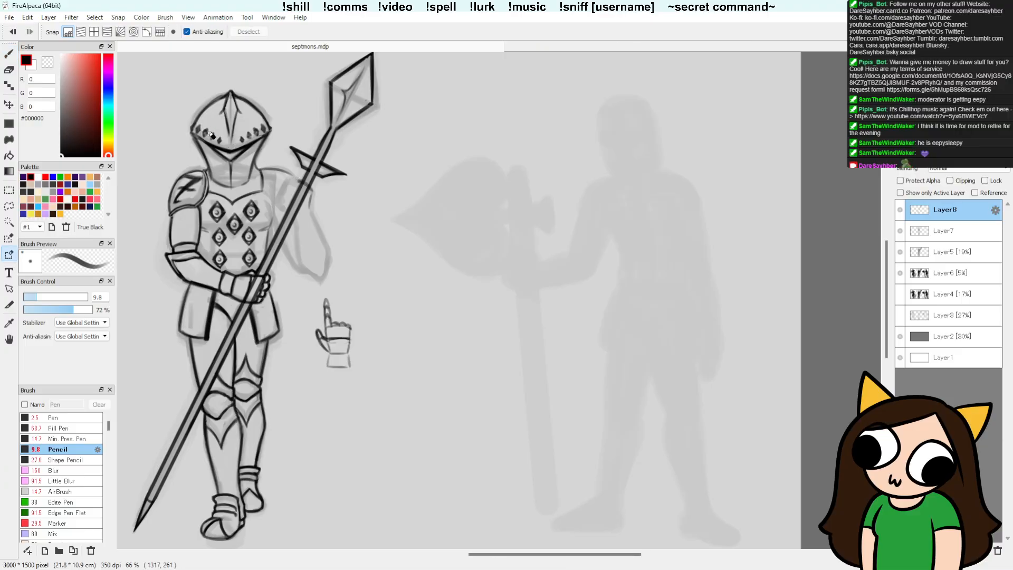
{"action": "key", "text": "b"}
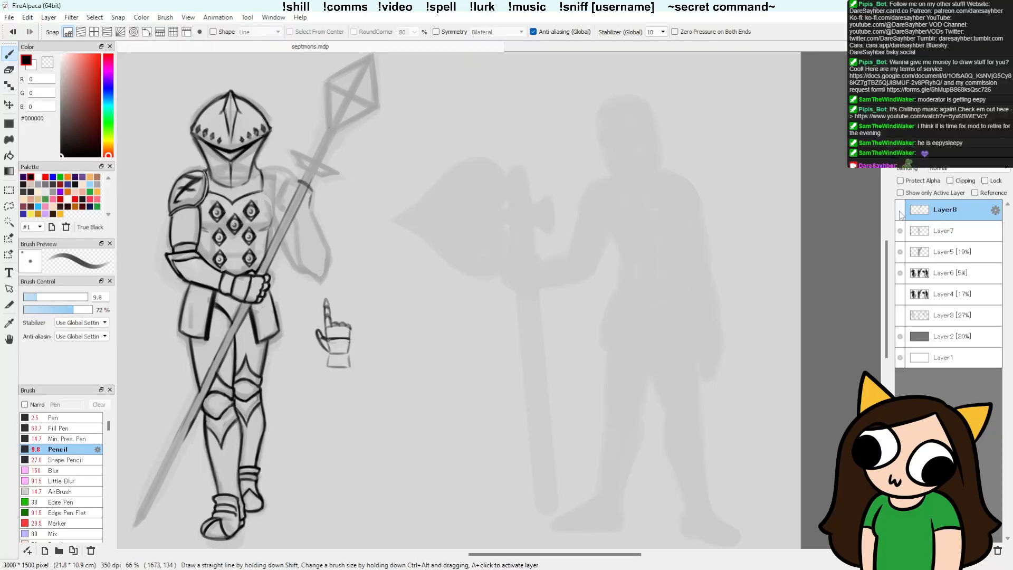
{"action": "key", "text": "e"}
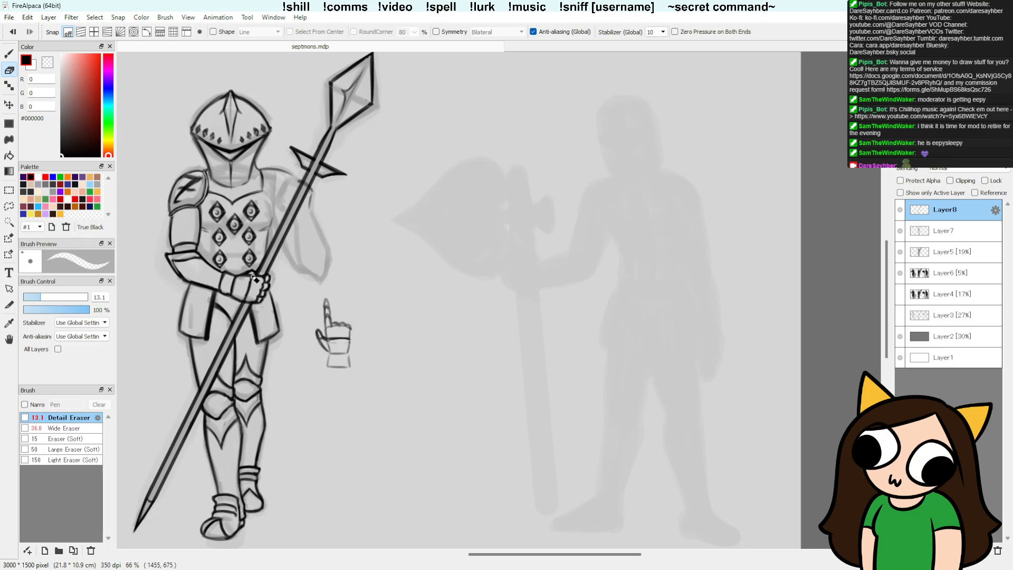
{"action": "left_click", "coordinate": [900, 210]}
{"action": "left_click", "coordinate": [900, 231]}
{"action": "left_click", "coordinate": [900, 231]}
{"action": "left_click", "coordinate": [900, 214]}
{"action": "left_click", "coordinate": [900, 211]}
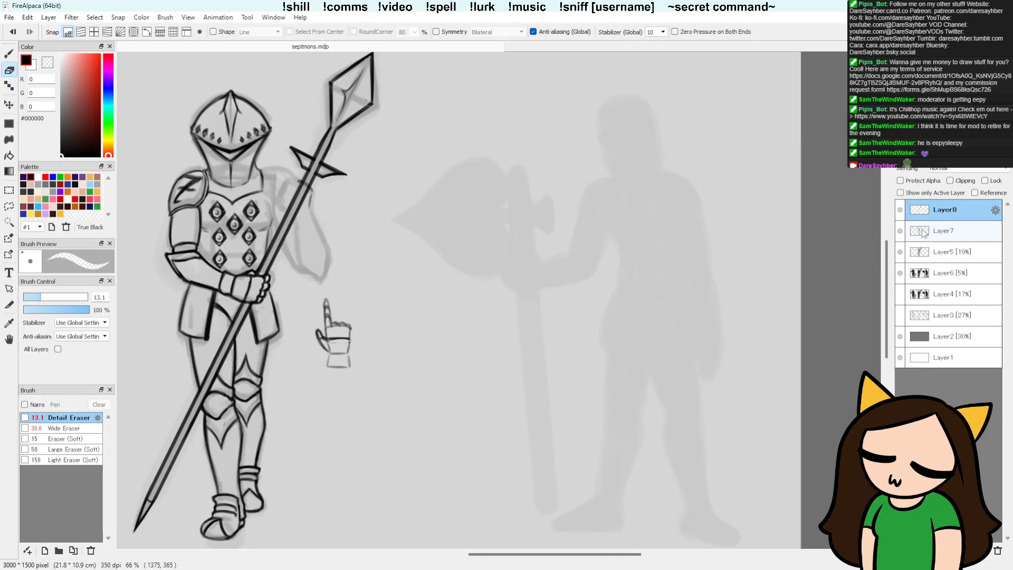
{"action": "left_click", "coordinate": [905, 233]}
{"action": "left_click", "coordinate": [900, 231]}
{"action": "left_click", "coordinate": [900, 231]}
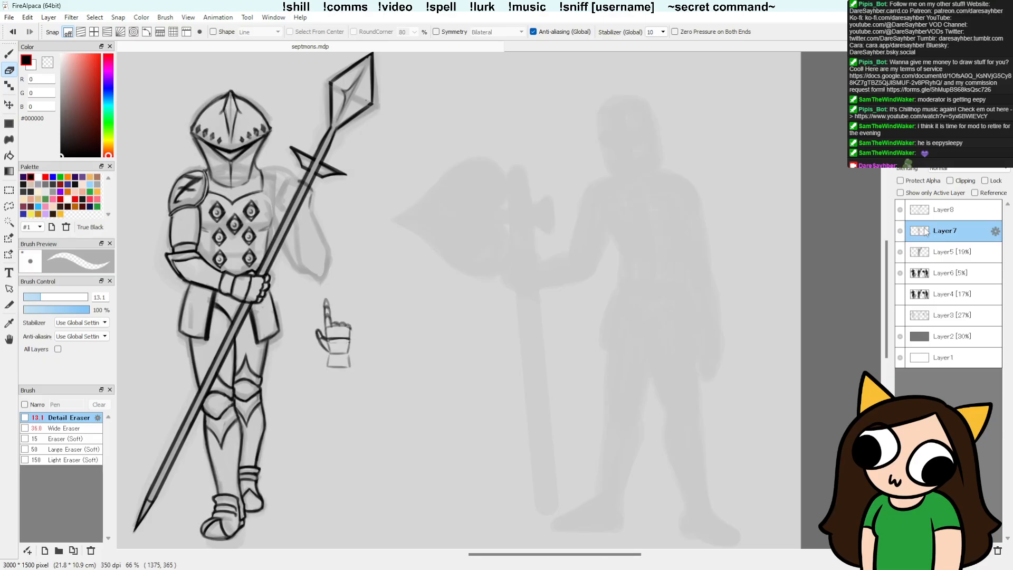
Step: Draw the cuff below the raised hand and the two sides of the forearm tapering to the elbow with the Pencil
{"action": "key", "text": "b"}
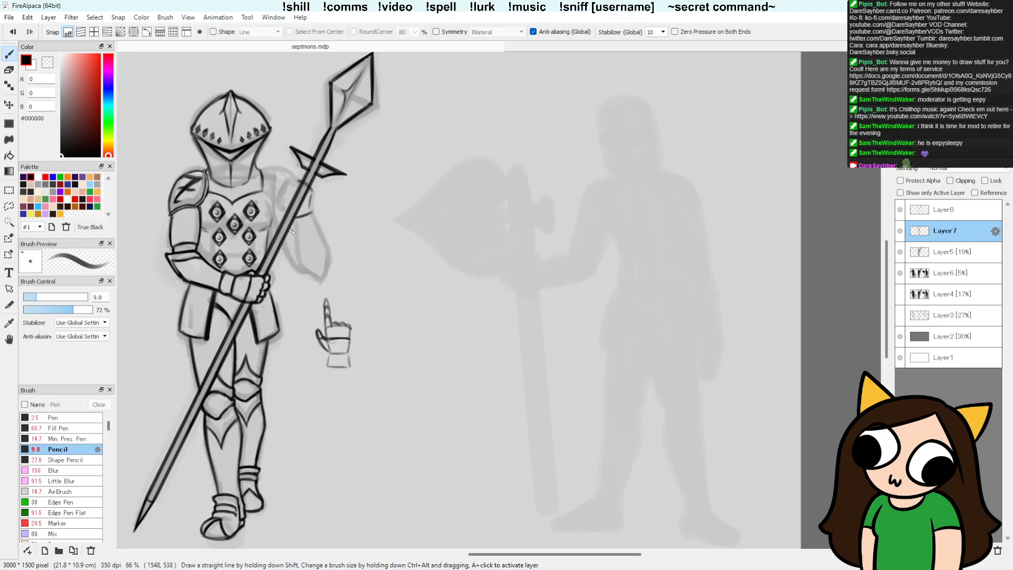
{"action": "left_click_drag", "start_coordinate": [293, 224], "coordinate": [315, 217]}
{"action": "left_click_drag", "start_coordinate": [314, 212], "coordinate": [317, 224]}
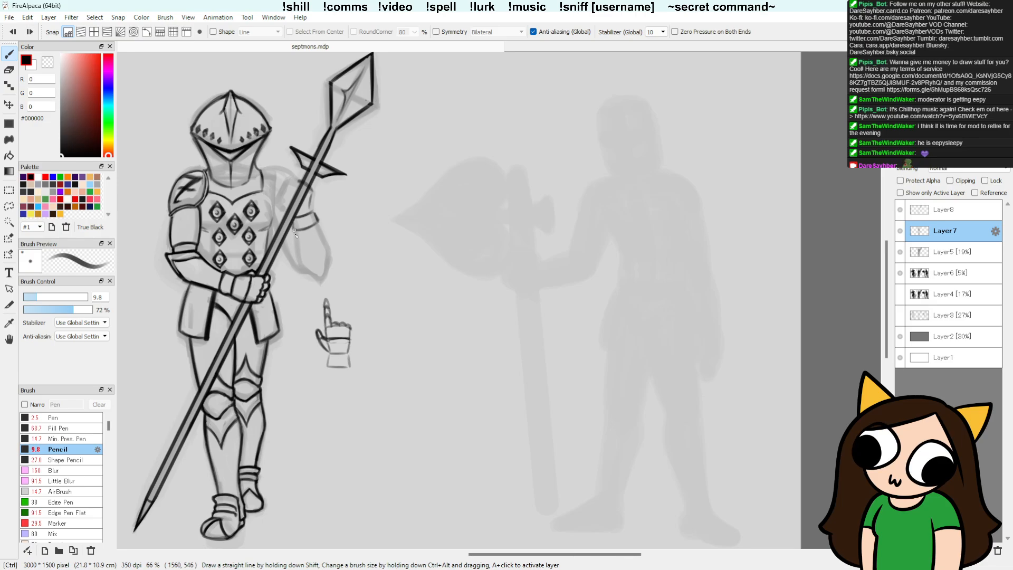
{"action": "mouse_move", "coordinate": [295, 232]}
{"action": "left_mouse_down"}
{"action": "mouse_move", "coordinate": [305, 272]}
{"action": "mouse_move", "coordinate": [278, 198]}
{"action": "mouse_move", "coordinate": [314, 273]}
{"action": "mouse_move", "coordinate": [299, 267]}
{"action": "mouse_move", "coordinate": [319, 283]}
{"action": "mouse_move", "coordinate": [300, 267]}
{"action": "mouse_move", "coordinate": [295, 230]}
{"action": "mouse_move", "coordinate": [311, 275]}
{"action": "left_mouse_up"}
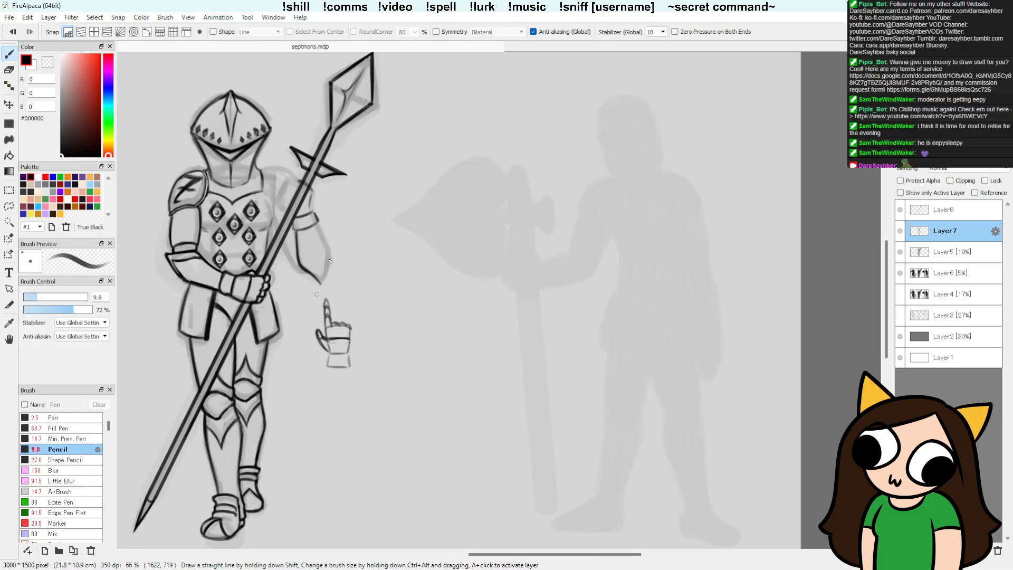
{"action": "mouse_move", "coordinate": [318, 226]}
{"action": "left_mouse_down"}
{"action": "mouse_move", "coordinate": [324, 284]}
{"action": "mouse_move", "coordinate": [325, 235]}
{"action": "mouse_move", "coordinate": [329, 263]}
{"action": "mouse_move", "coordinate": [330, 253]}
{"action": "left_mouse_up"}
{"action": "key", "text": "ctrl+z"}
Step: Erase and redraw the raised forearm's spear-side edge down to the pointed elbow until the line is clean
{"action": "key", "text": "e"}
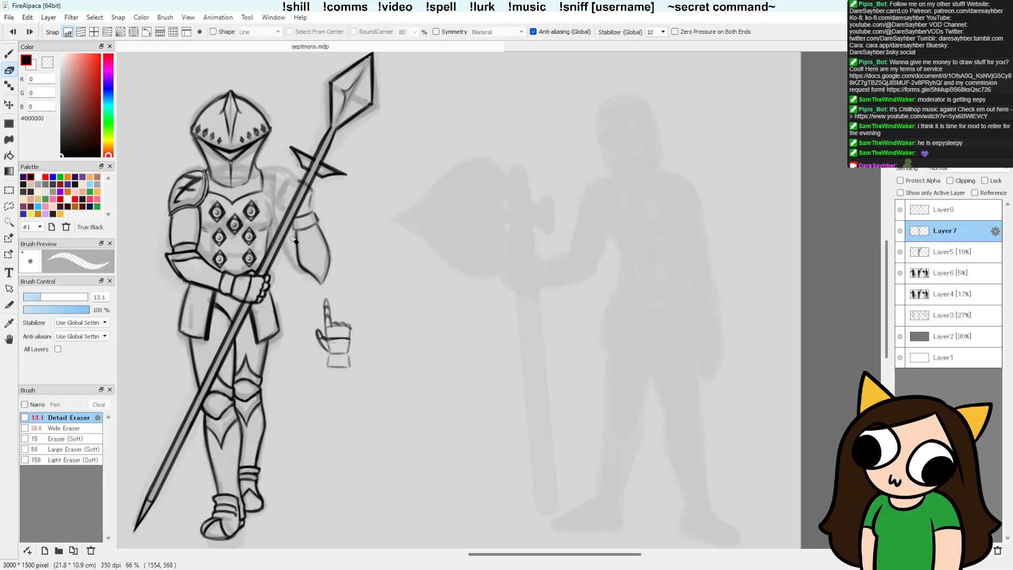
{"action": "mouse_move", "coordinate": [293, 243]}
{"action": "left_mouse_down"}
{"action": "mouse_move", "coordinate": [311, 277]}
{"action": "mouse_move", "coordinate": [298, 258]}
{"action": "left_mouse_up"}
{"action": "key", "text": "b"}
{"action": "left_click_drag", "start_coordinate": [297, 250], "coordinate": [317, 278]}
{"action": "key", "text": "ctrl+z"}
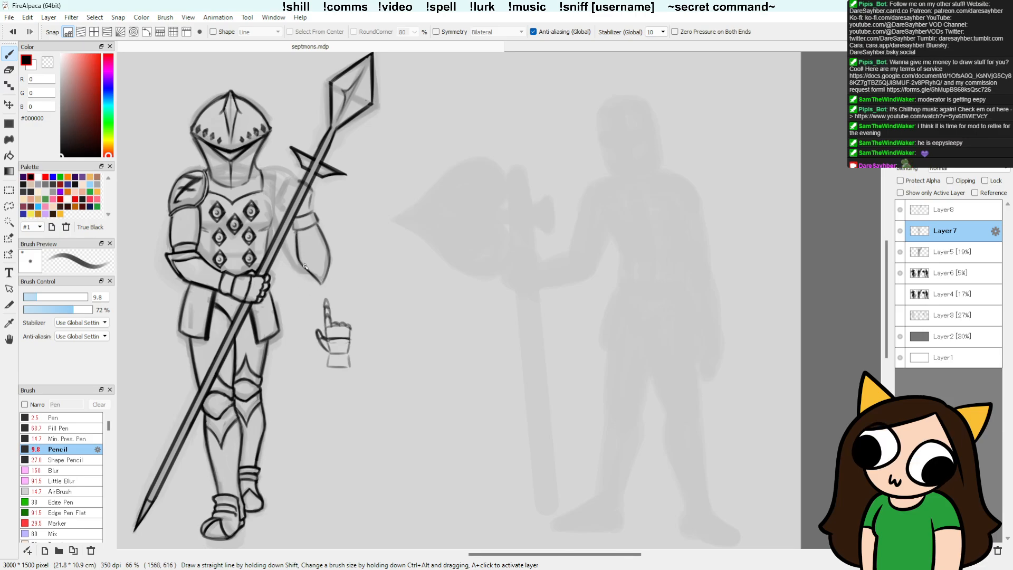
{"action": "key", "text": "e"}
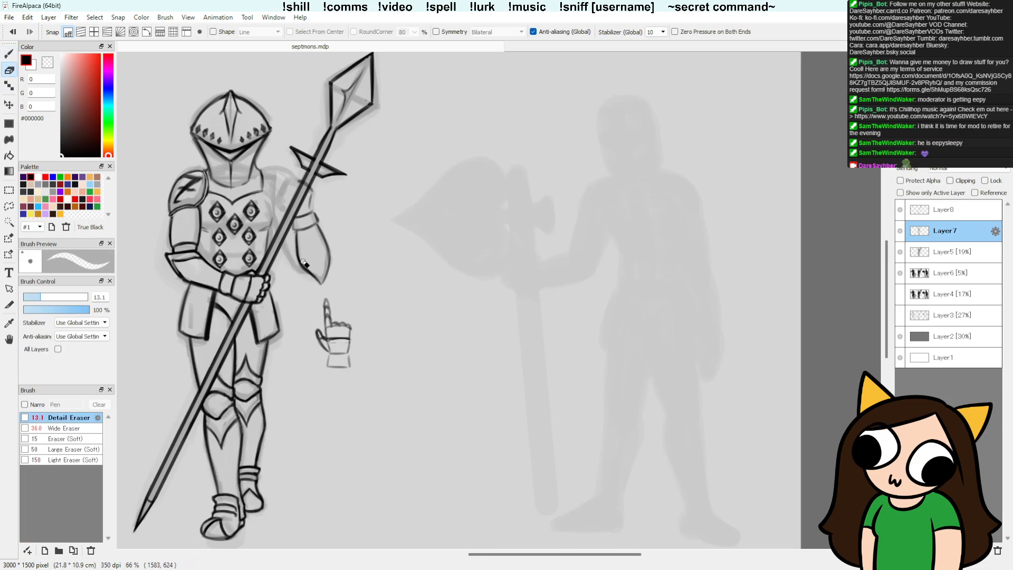
{"action": "key", "text": "b"}
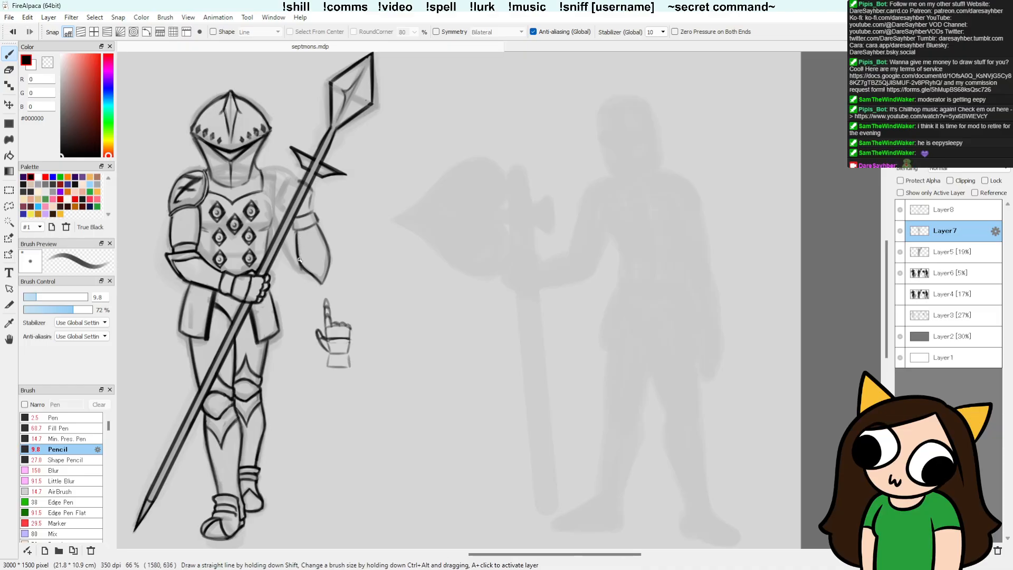
{"action": "key", "text": "e"}
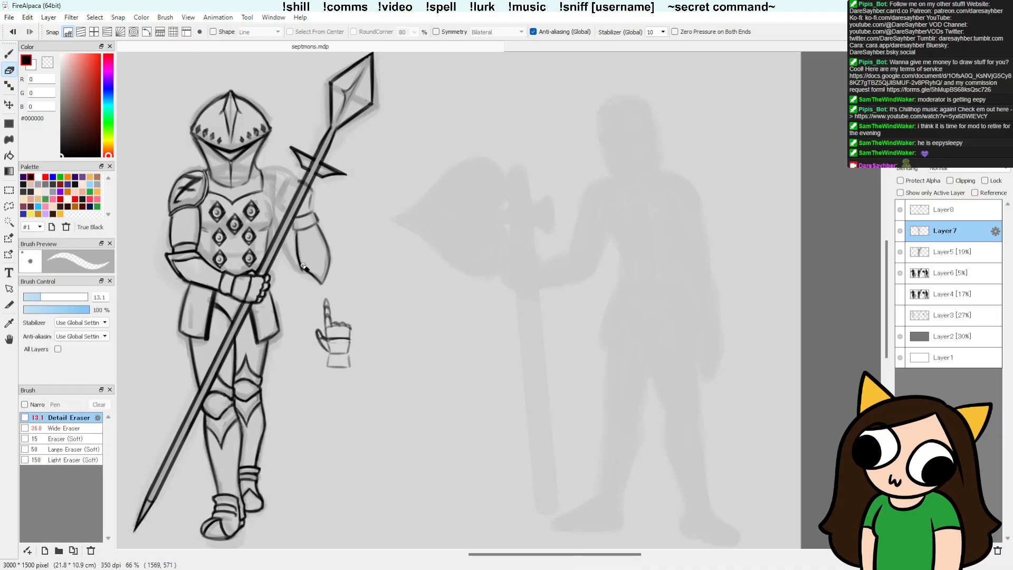
{"action": "key", "text": "b"}
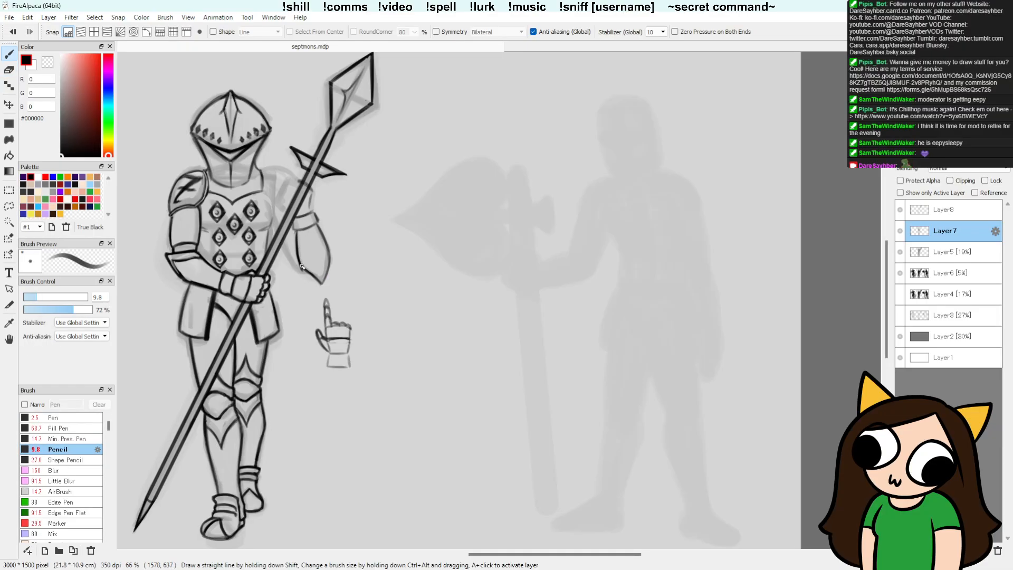
{"action": "key", "text": "e"}
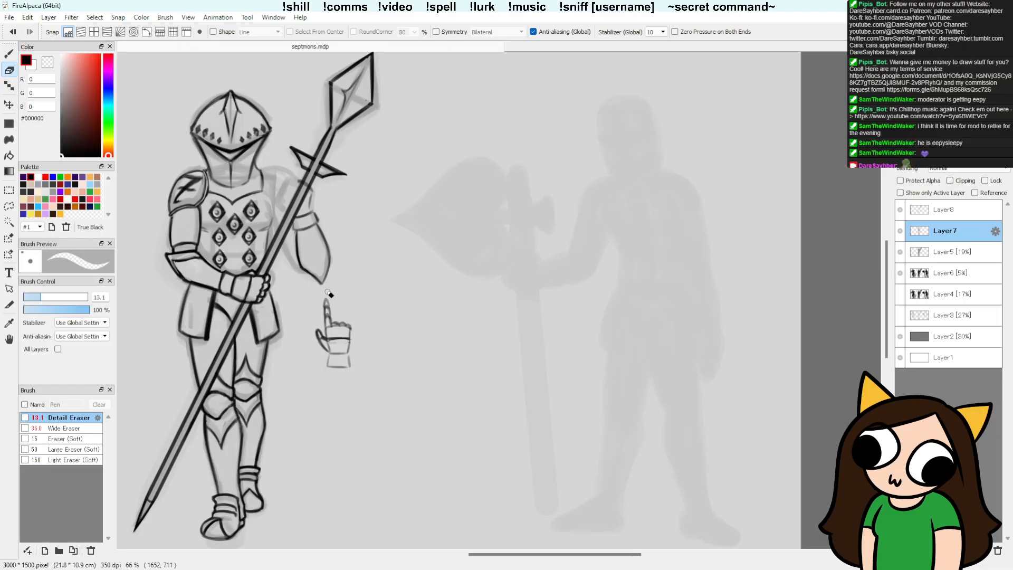
Step: Draw a trim line inside the pointed elbow and rework the forearm's outer edge with the Pencil and Detail Eraser
{"action": "key", "text": "b"}
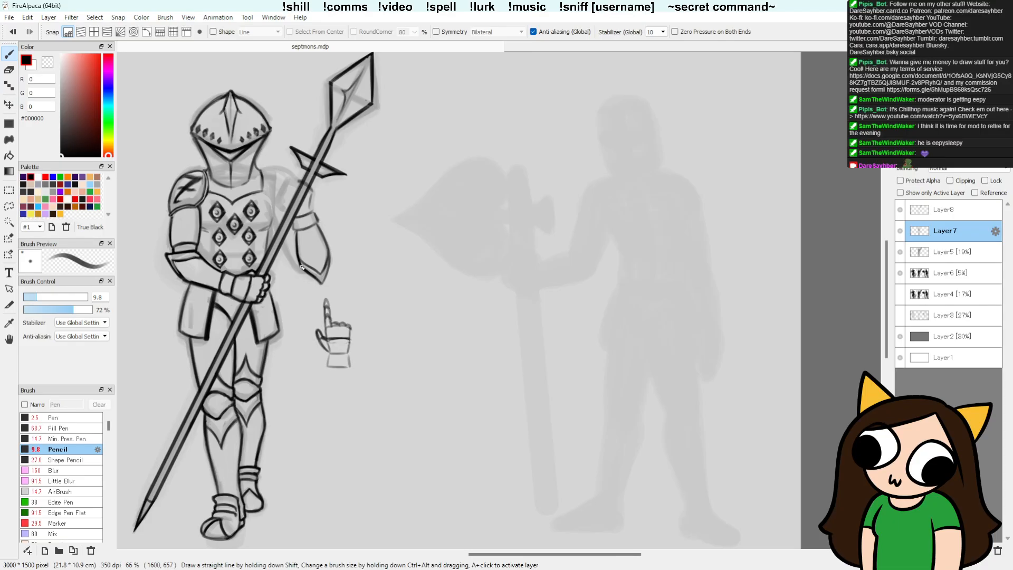
{"action": "key", "text": "e"}
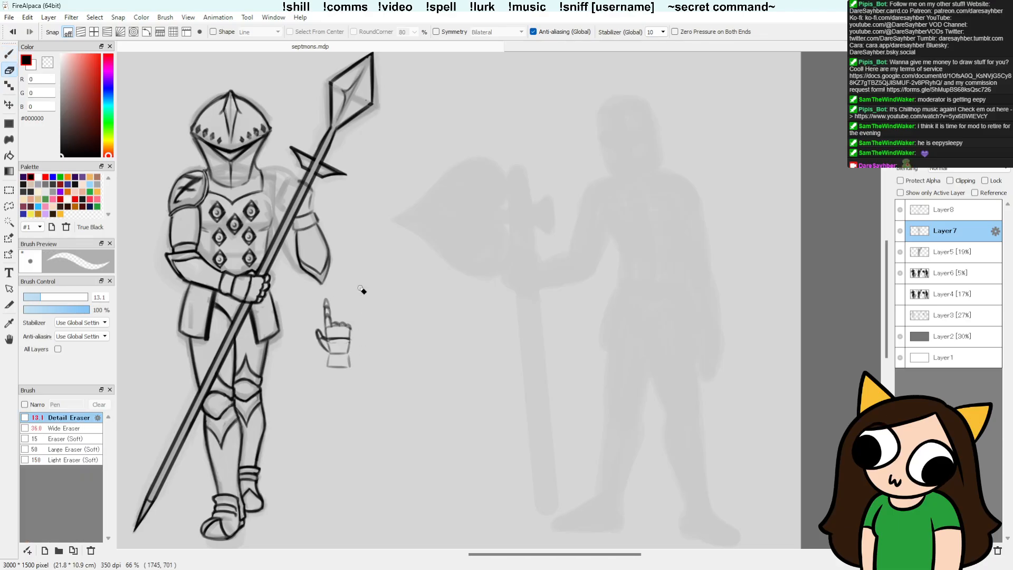
{"action": "key", "text": "b"}
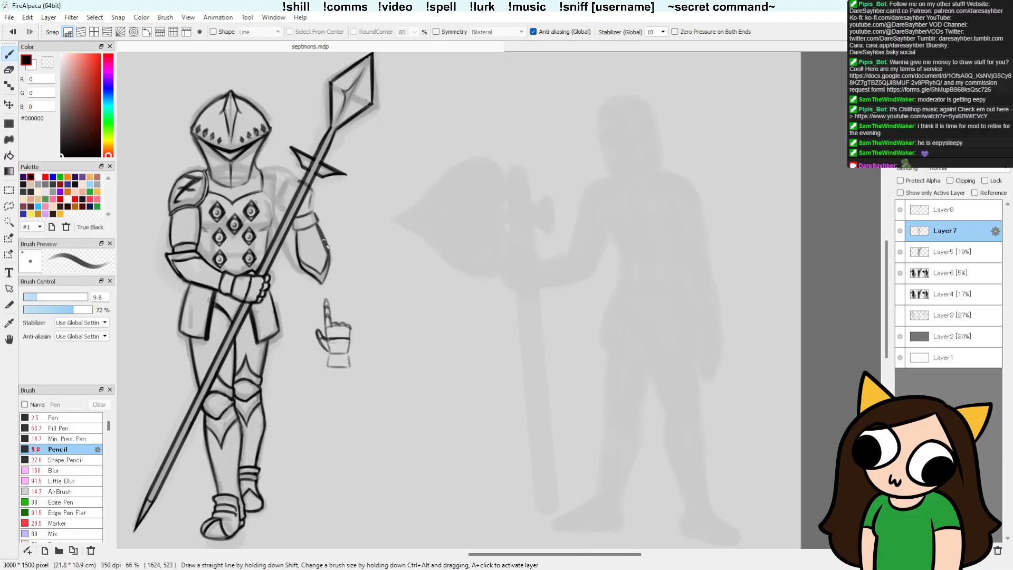
{"action": "left_click_drag", "start_coordinate": [324, 240], "coordinate": [327, 273]}
{"action": "key", "text": "e"}
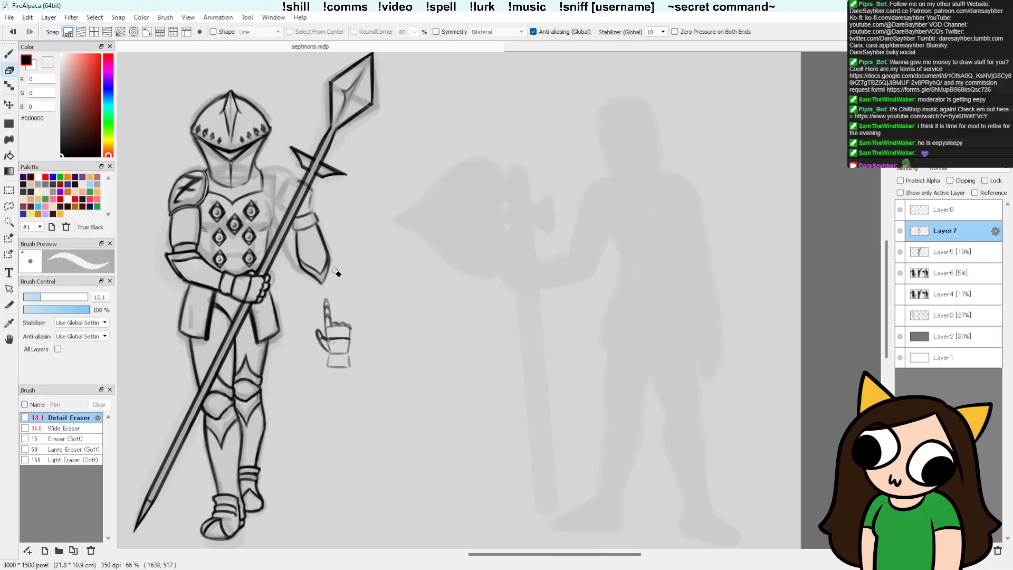
{"action": "left_click_drag", "start_coordinate": [325, 237], "coordinate": [333, 270]}
{"action": "key", "text": "ctrl+z"}
{"action": "key", "text": "b"}
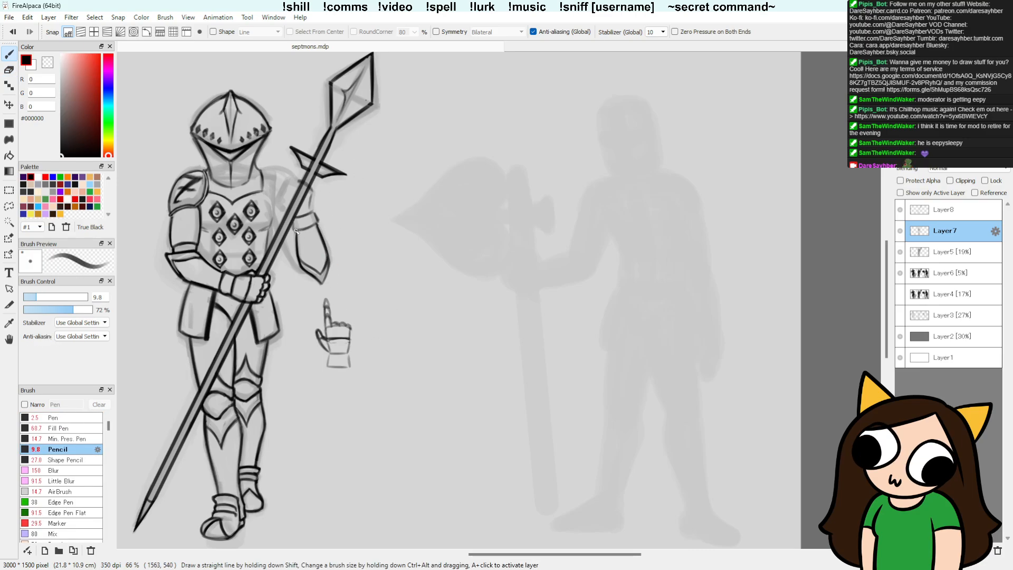
Step: Clean up the elbow's lower edge and trim, and redraw the outer edge of the gauntlet cuff
{"action": "key", "text": "e"}
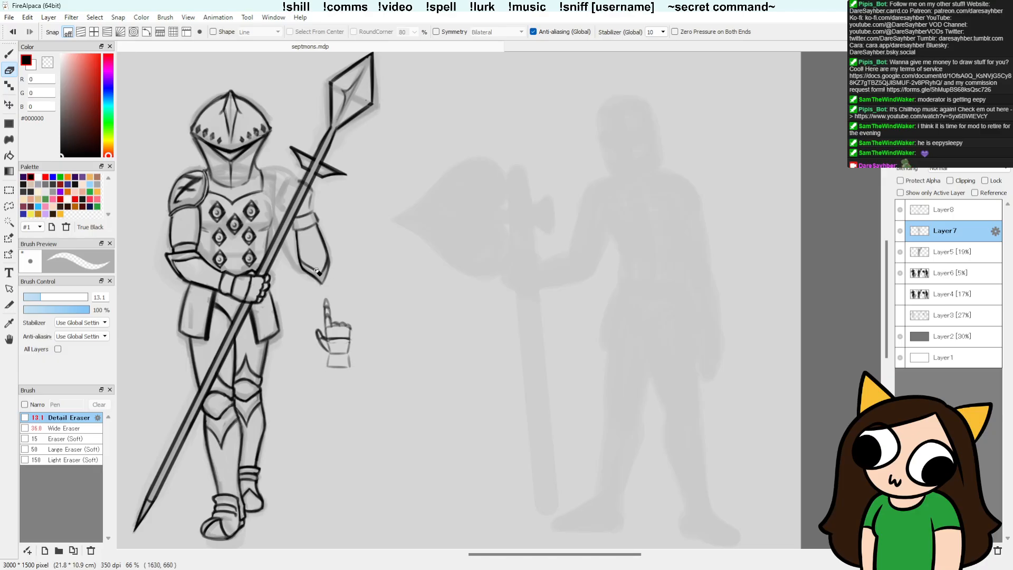
{"action": "key", "text": "b"}
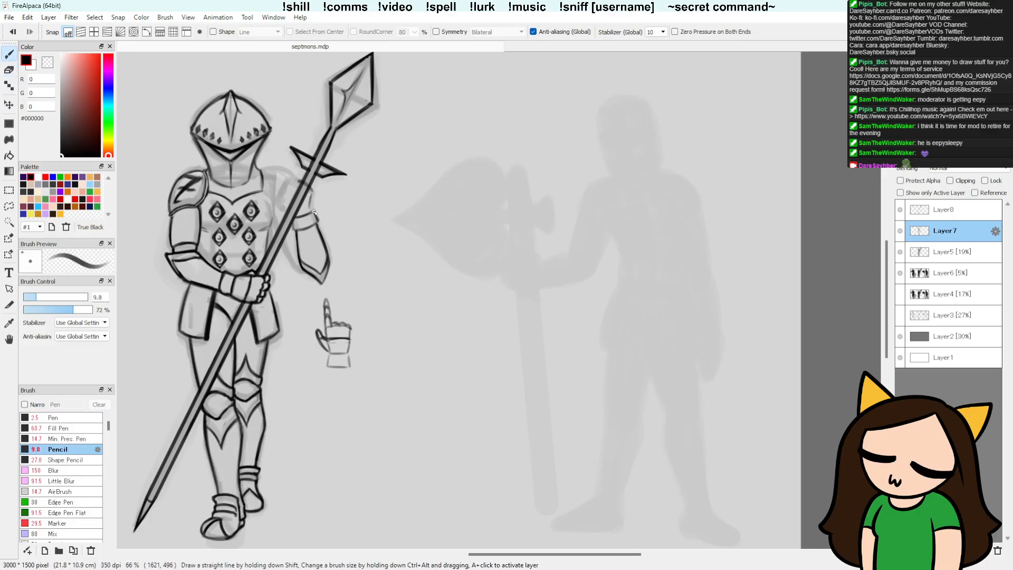
{"action": "left_click_drag", "start_coordinate": [312, 195], "coordinate": [314, 212]}
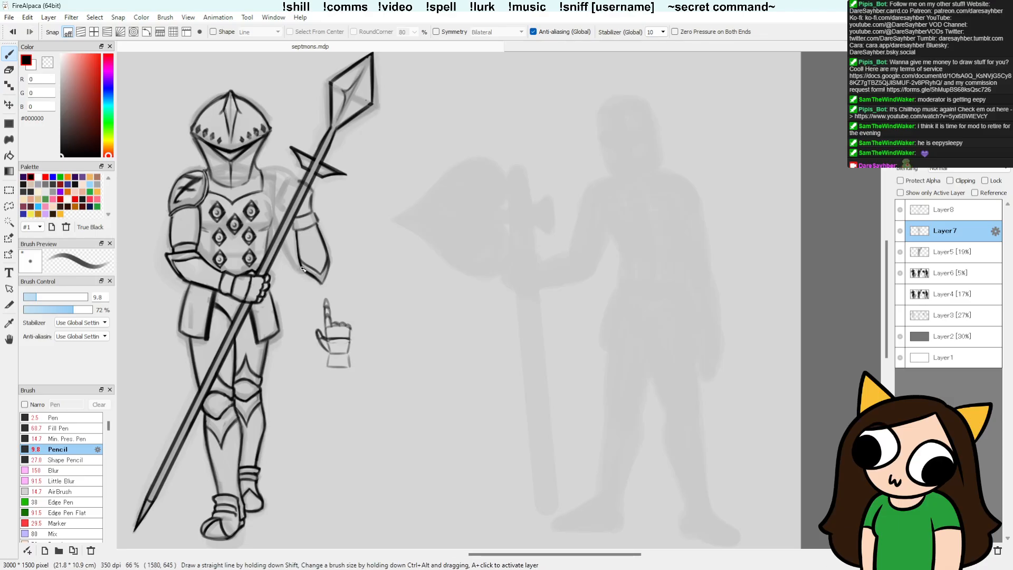
{"action": "key", "text": "e"}
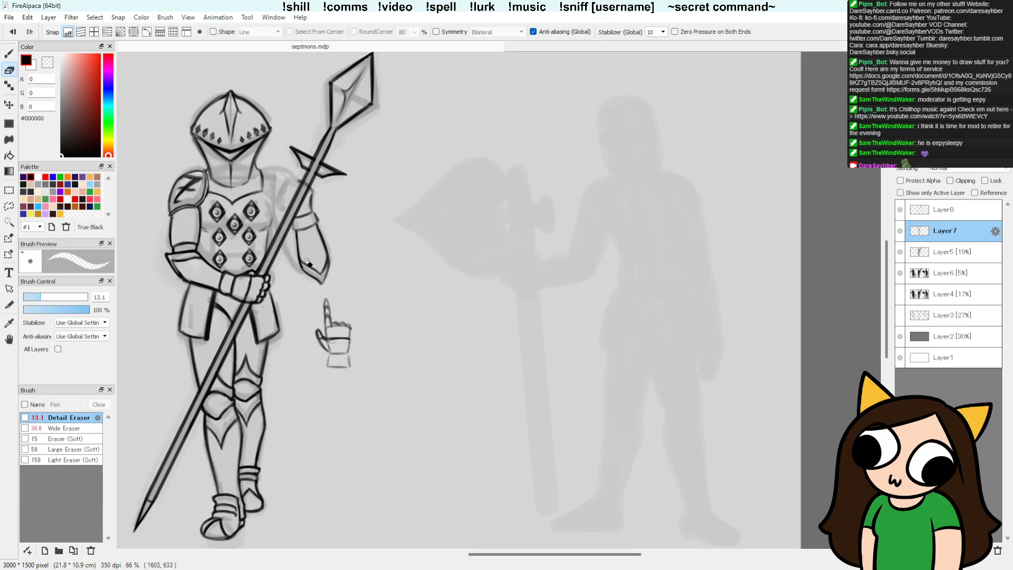
{"action": "key", "text": "b"}
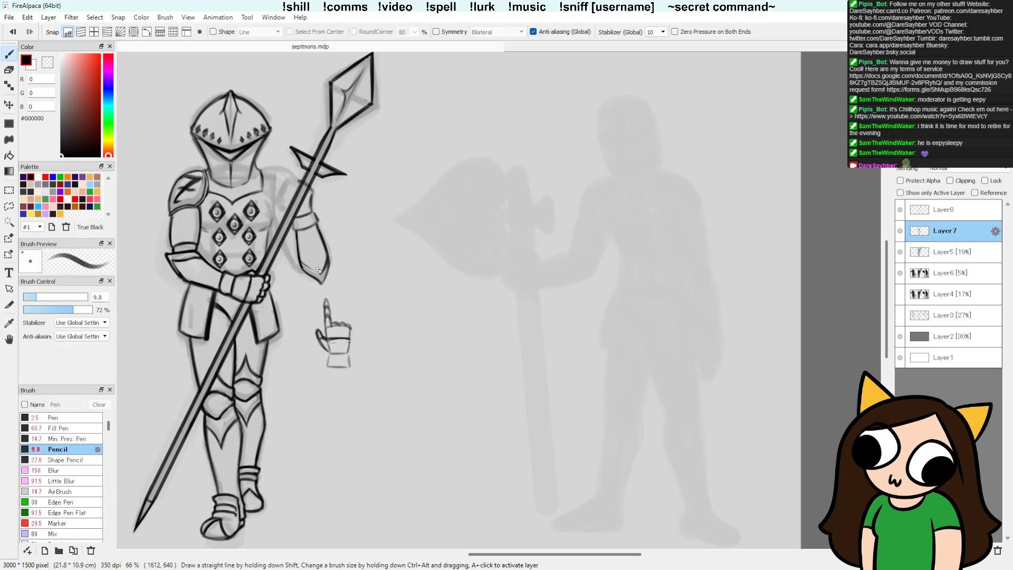
{"action": "left_click_drag", "start_coordinate": [298, 260], "coordinate": [320, 277]}
{"action": "key", "text": "e"}
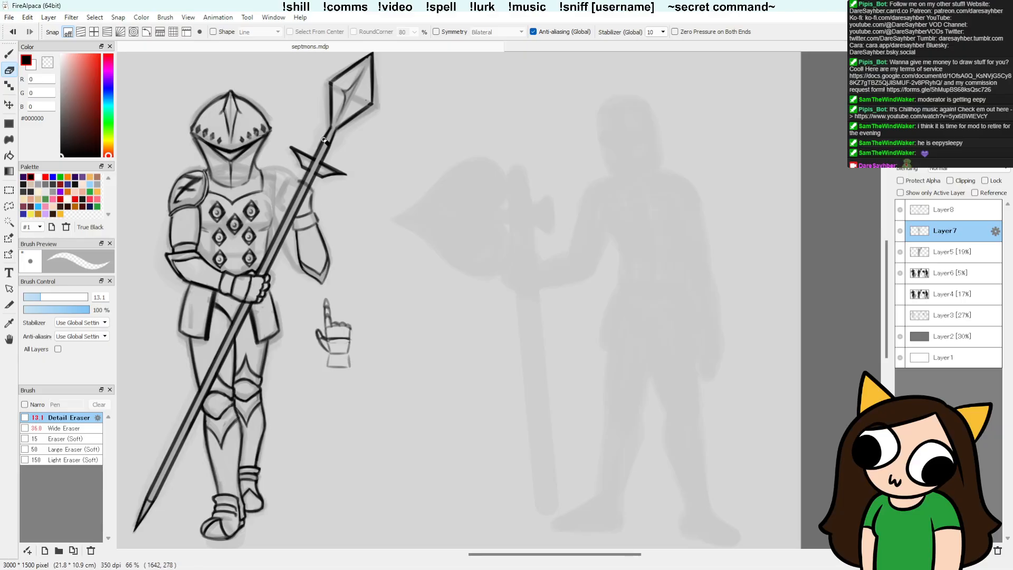
Step: Sketch the raised hand gripping the spear shaft above the cuff, and erase stray parts of its upper edge
{"action": "key", "text": "b"}
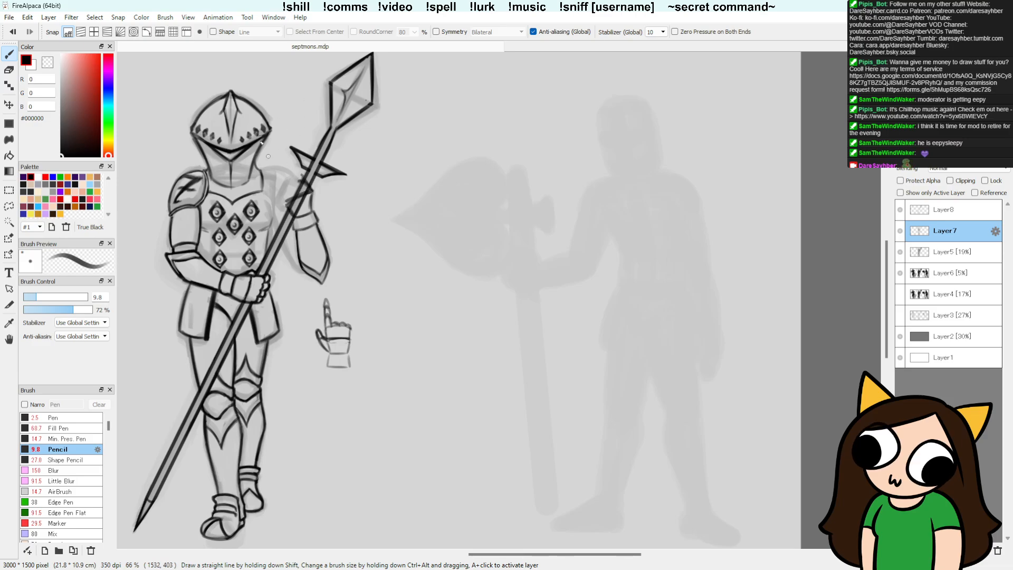
{"action": "left_click_drag", "start_coordinate": [284, 188], "coordinate": [301, 176]}
{"action": "mouse_move", "coordinate": [311, 212]}
{"action": "left_mouse_down"}
{"action": "mouse_move", "coordinate": [314, 196]}
{"action": "mouse_move", "coordinate": [312, 211]}
{"action": "left_mouse_up"}
{"action": "key", "text": "e"}
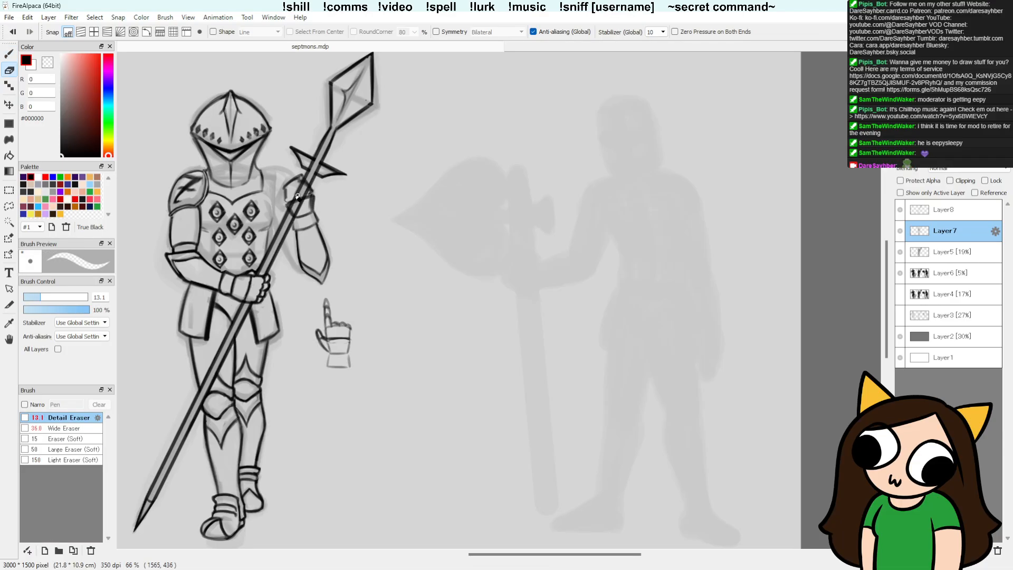
{"action": "left_click_drag", "start_coordinate": [296, 178], "coordinate": [286, 184]}
{"action": "key", "text": "b"}
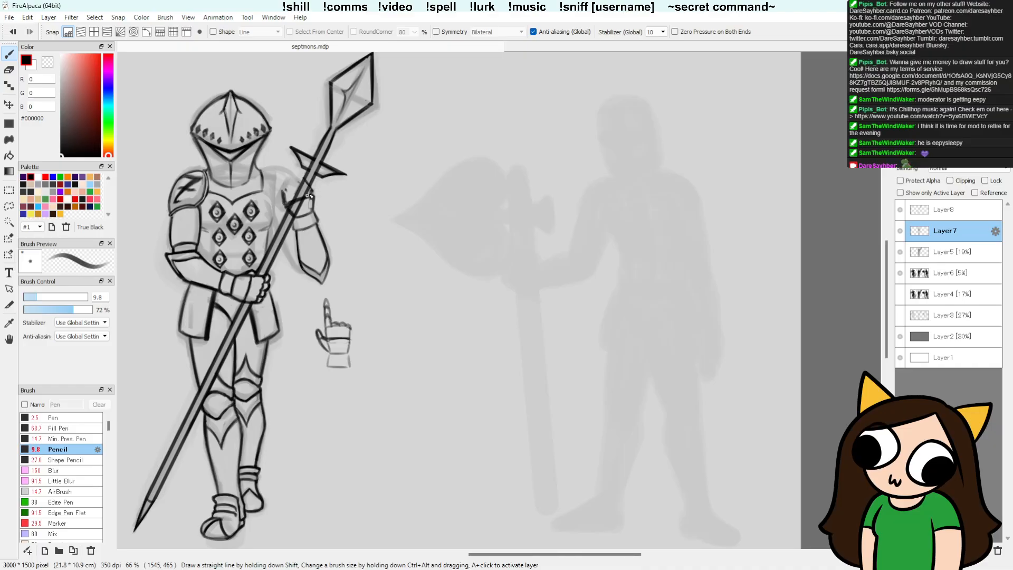
Step: Redraw the top of the gripping fist along the knuckles and tidy its finger lines beside the shaft
{"action": "key", "text": "e"}
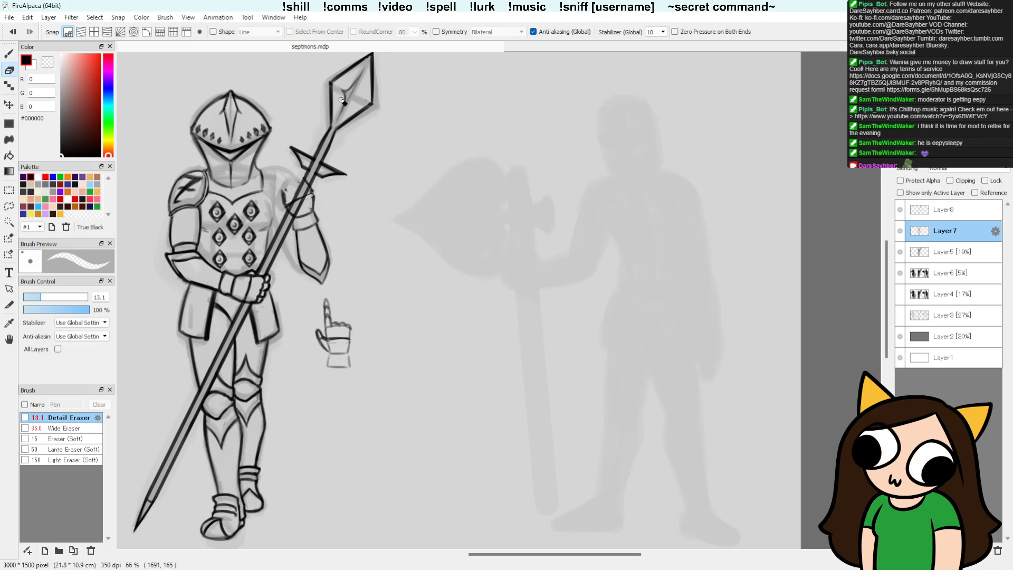
{"action": "key", "text": "b"}
{"action": "left_click_drag", "start_coordinate": [284, 189], "coordinate": [305, 175]}
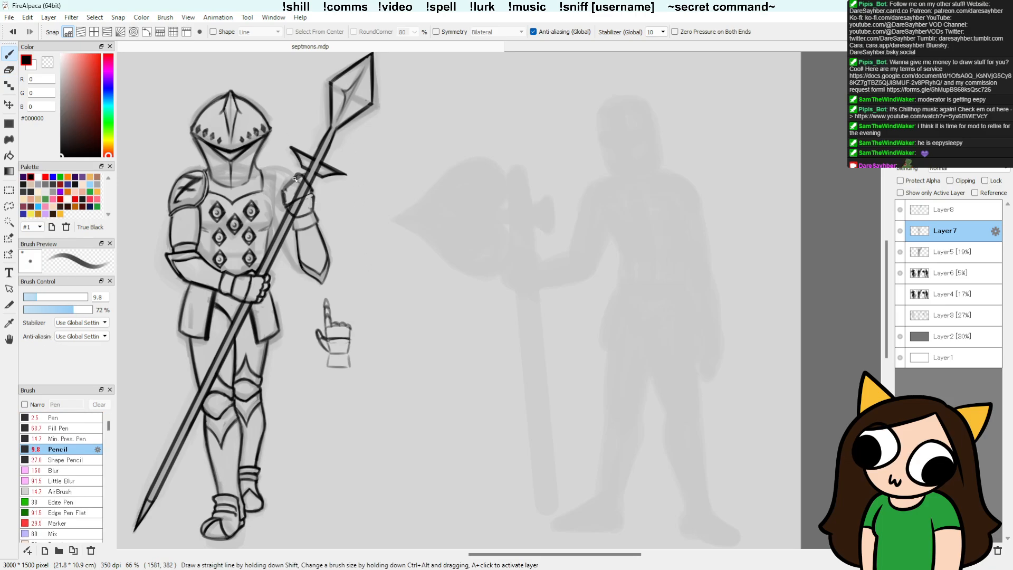
{"action": "key", "text": "e"}
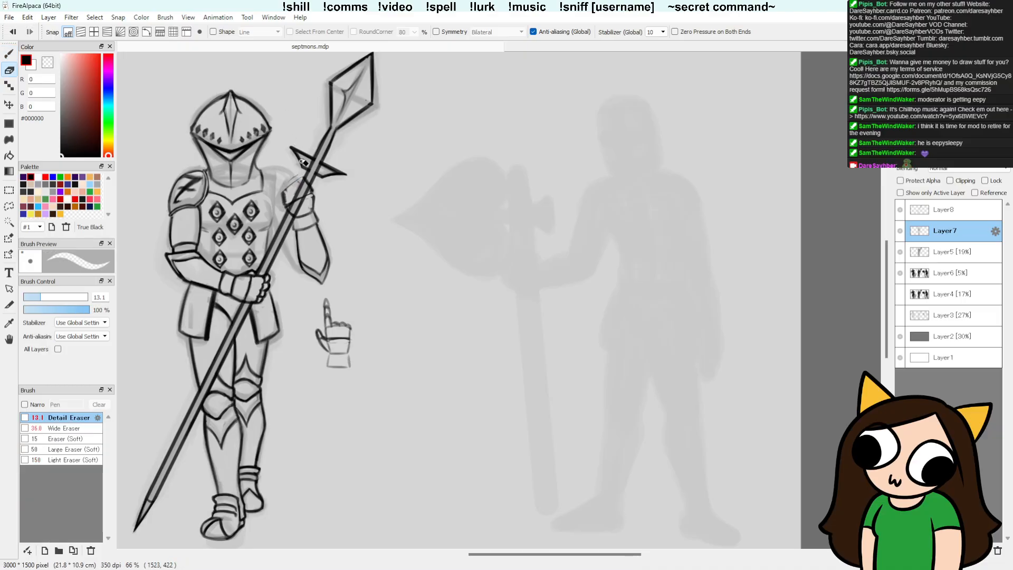
{"action": "key", "text": "b"}
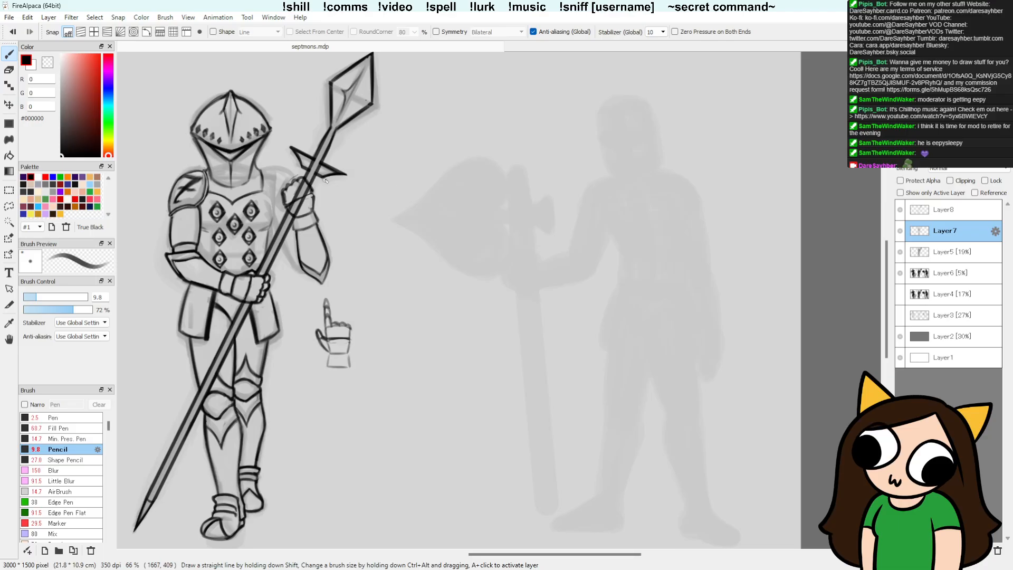
Step: Try to rotate the raised gripping hand -22.8 degrees around the spear shaft, and undo the rotation
{"action": "key", "text": "l"}
{"action": "mouse_move", "coordinate": [319, 211]}
{"action": "left_mouse_down"}
{"action": "mouse_move", "coordinate": [317, 176]}
{"action": "mouse_move", "coordinate": [278, 180]}
{"action": "mouse_move", "coordinate": [277, 212]}
{"action": "mouse_move", "coordinate": [303, 219]}
{"action": "mouse_move", "coordinate": [357, 159]}
{"action": "mouse_move", "coordinate": [310, 205]}
{"action": "mouse_move", "coordinate": [287, 176]}
{"action": "left_mouse_up"}
{"action": "key", "text": "ctrl+t"}
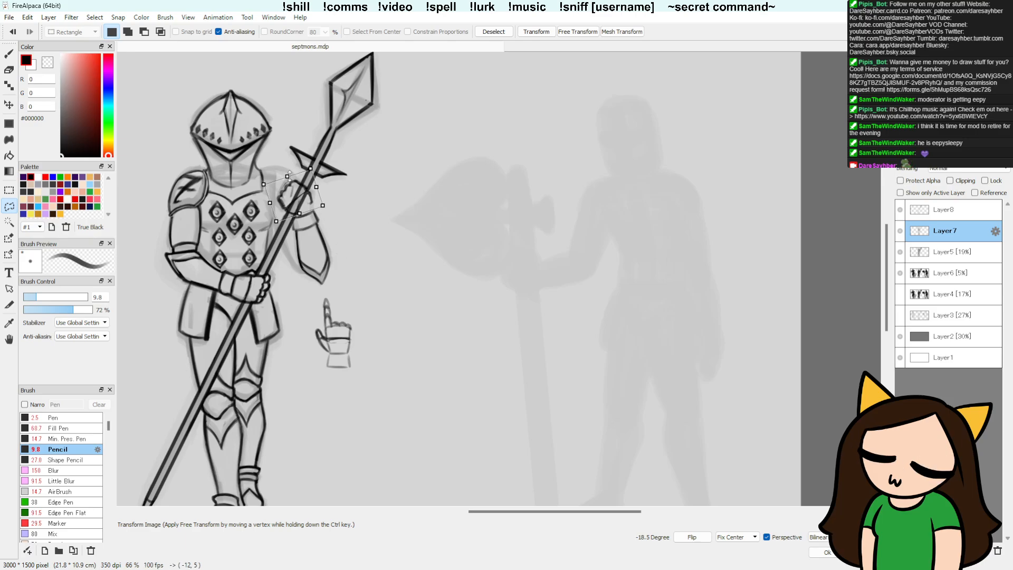
{"action": "left_click_drag", "start_coordinate": [330, 210], "coordinate": [318, 194]}
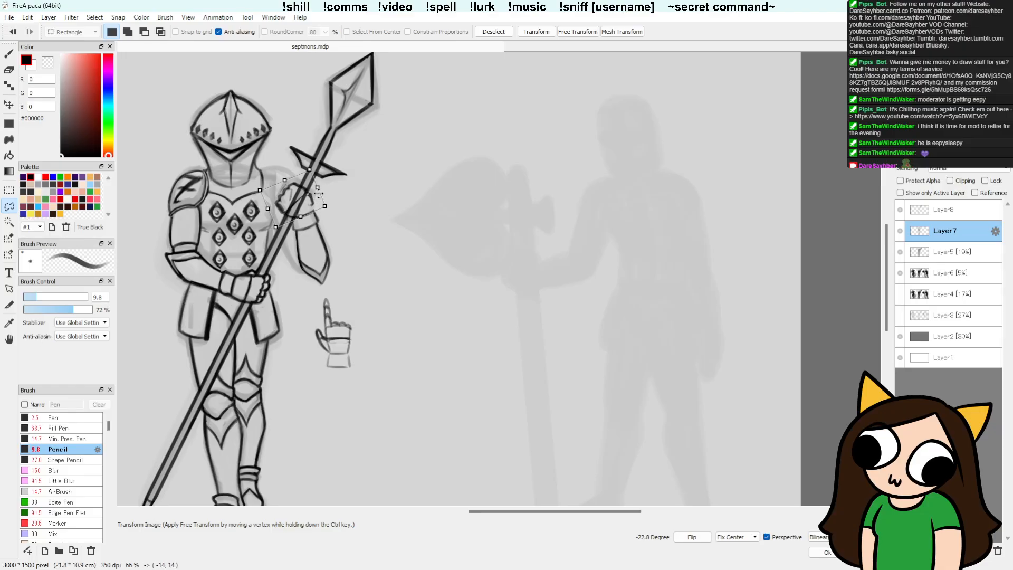
{"action": "key", "text": "Return"}
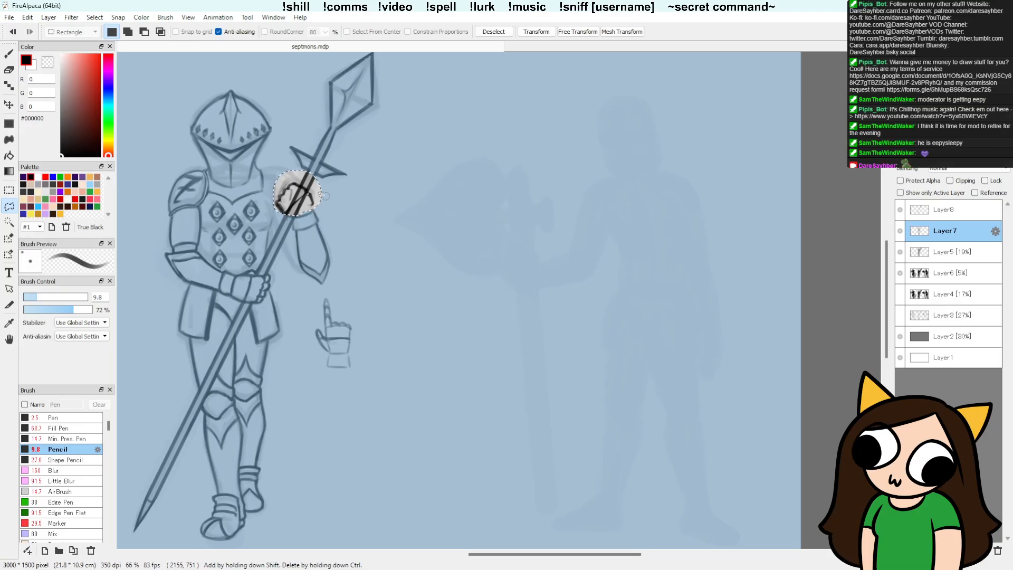
{"action": "key", "text": "ctrl+d"}
{"action": "key", "text": "ctrl+z"}
{"action": "key", "text": "ctrl+z"}
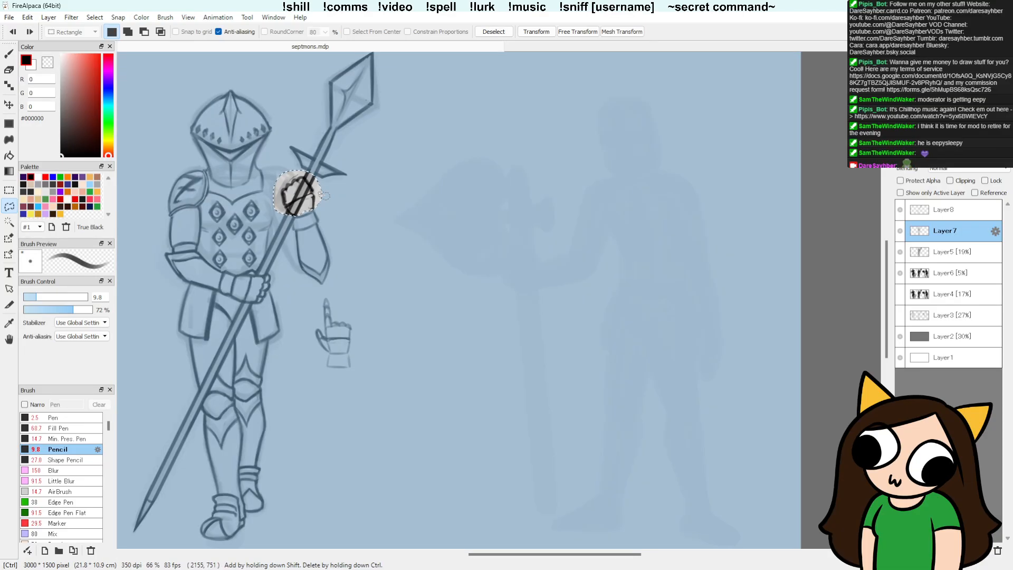
{"action": "key", "text": "ctrl+d"}
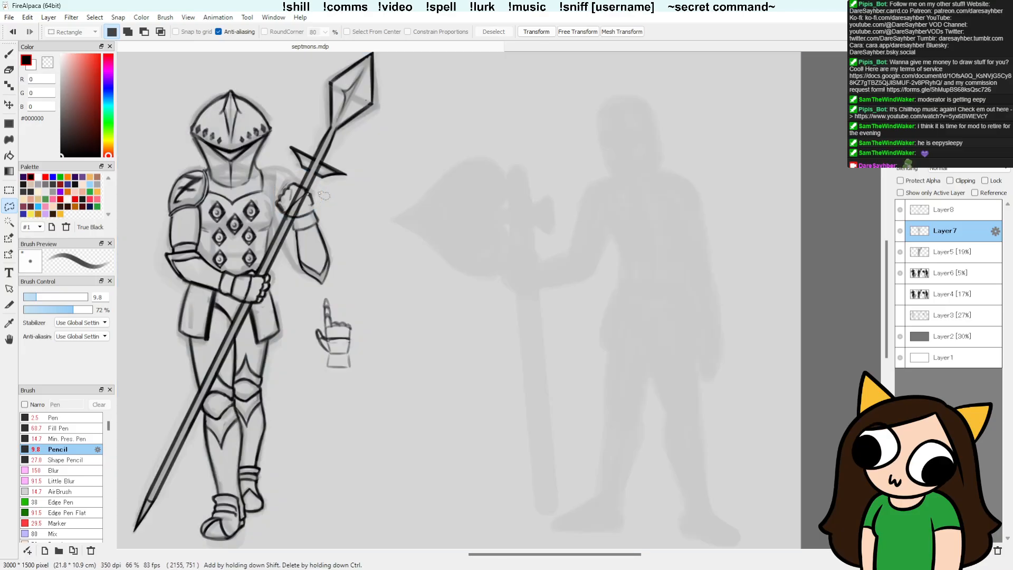
{"action": "key", "text": "ctrl+z"}
{"action": "key", "text": "ctrl+d"}
{"action": "key", "text": "b"}
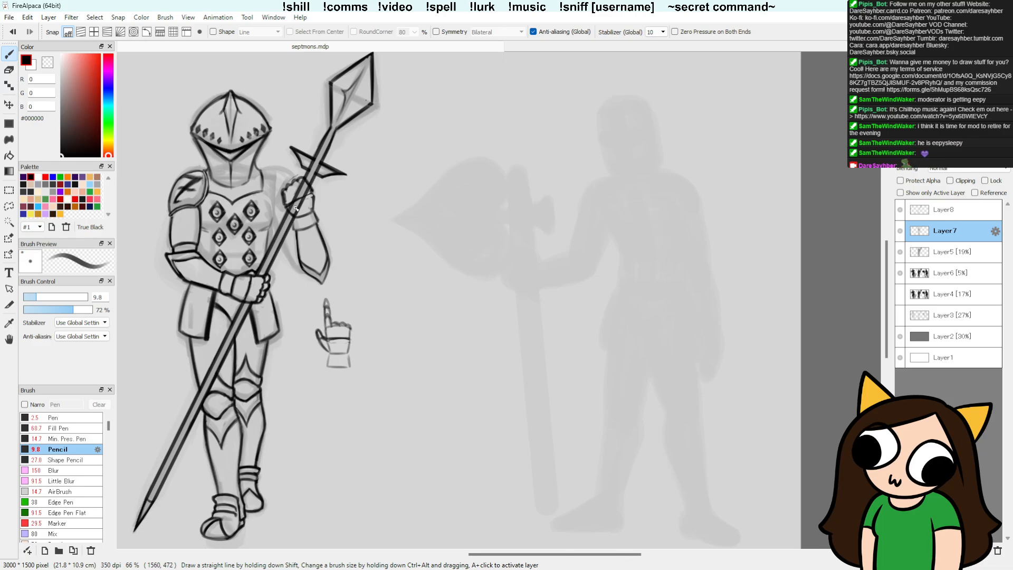
Step: Lasso the raised gripping hand with its wrist and shift it down about 11 px
{"action": "key", "text": "l"}
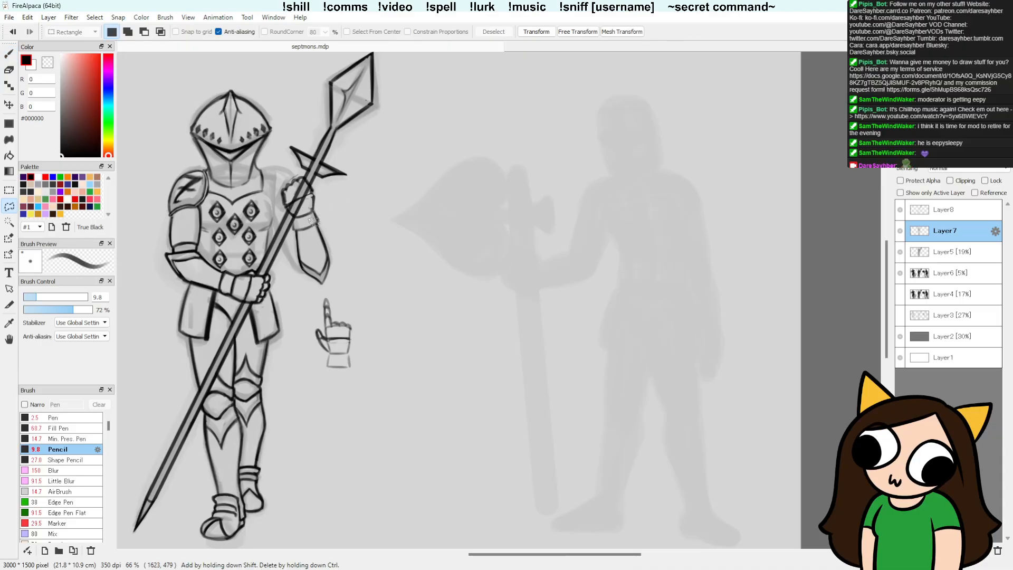
{"action": "mouse_move", "coordinate": [318, 211]}
{"action": "left_mouse_down"}
{"action": "mouse_move", "coordinate": [329, 183]}
{"action": "mouse_move", "coordinate": [279, 180]}
{"action": "mouse_move", "coordinate": [292, 224]}
{"action": "mouse_move", "coordinate": [318, 194]}
{"action": "left_mouse_up"}
{"action": "key", "text": "v"}
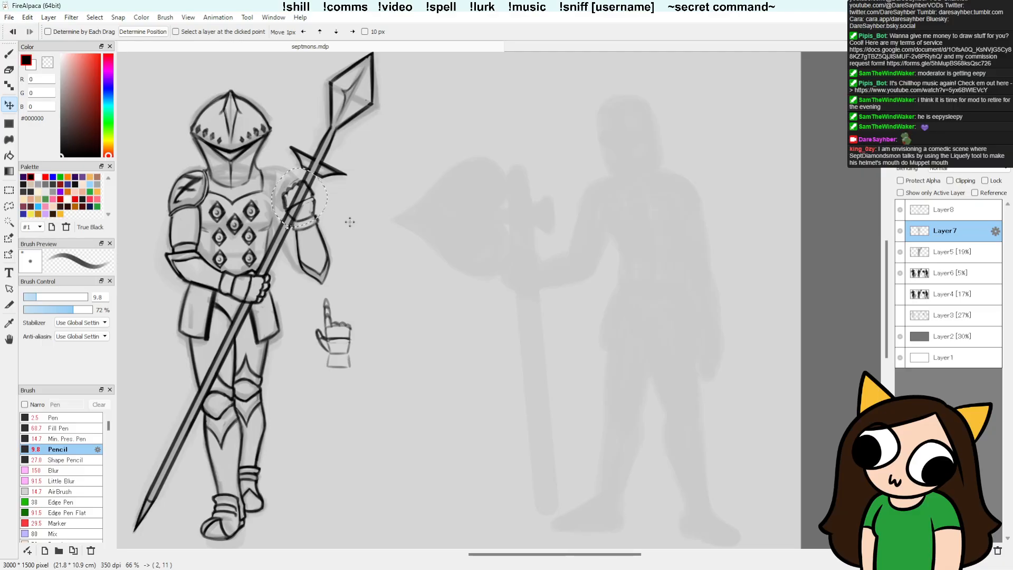
Step: Free-transform the selected gripping hand, pulling its corners to skew and tilt it along the spear shaft, and deselect it
{"action": "left_click", "coordinate": [9, 206]}
{"action": "left_click", "coordinate": [587, 33]}
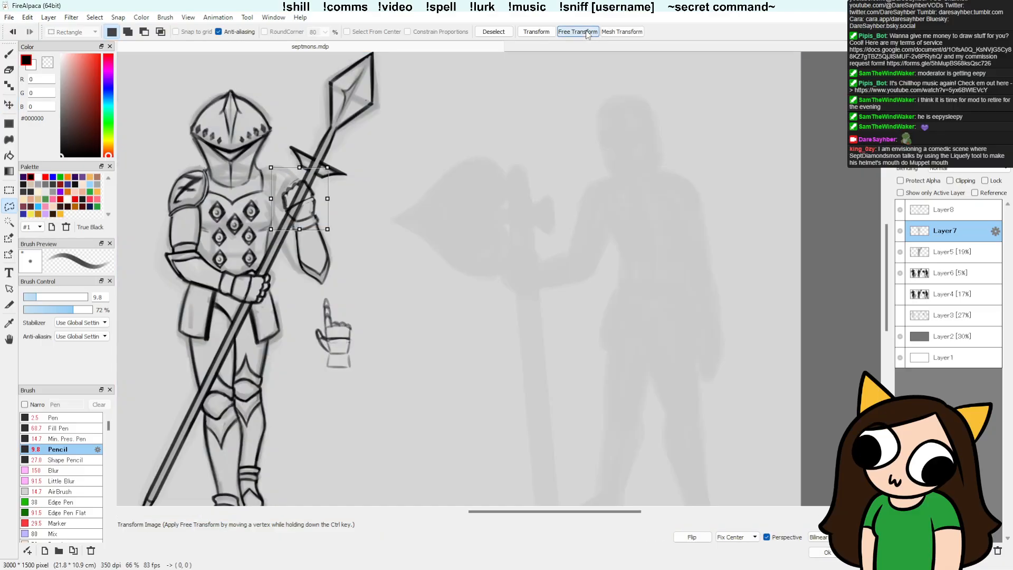
{"action": "left_click_drag", "start_coordinate": [327, 168], "coordinate": [324, 154]}
{"action": "left_click_drag", "start_coordinate": [271, 230], "coordinate": [270, 235]}
{"action": "left_click_drag", "start_coordinate": [304, 156], "coordinate": [295, 163]}
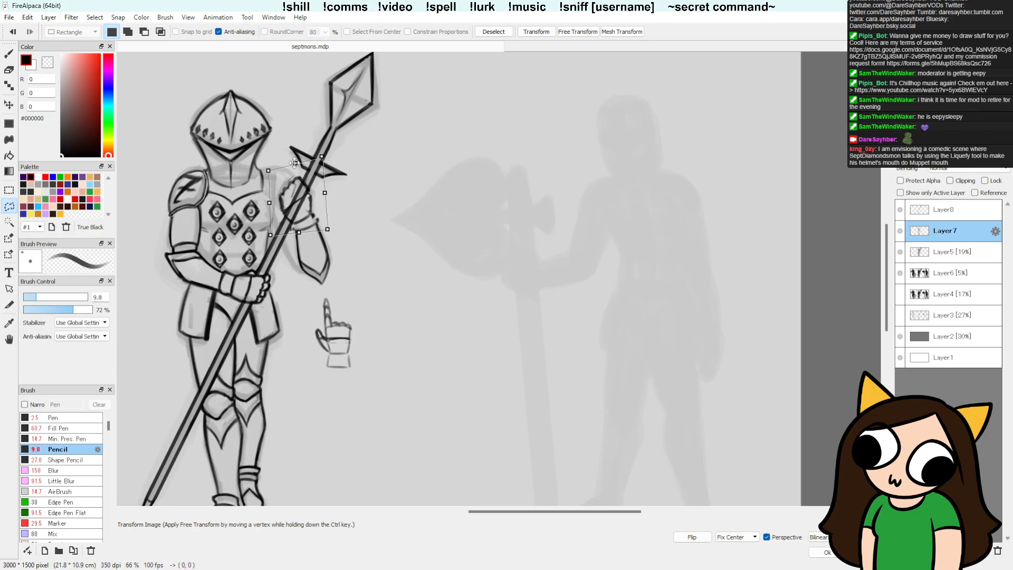
{"action": "left_click_drag", "start_coordinate": [334, 232], "coordinate": [335, 229]}
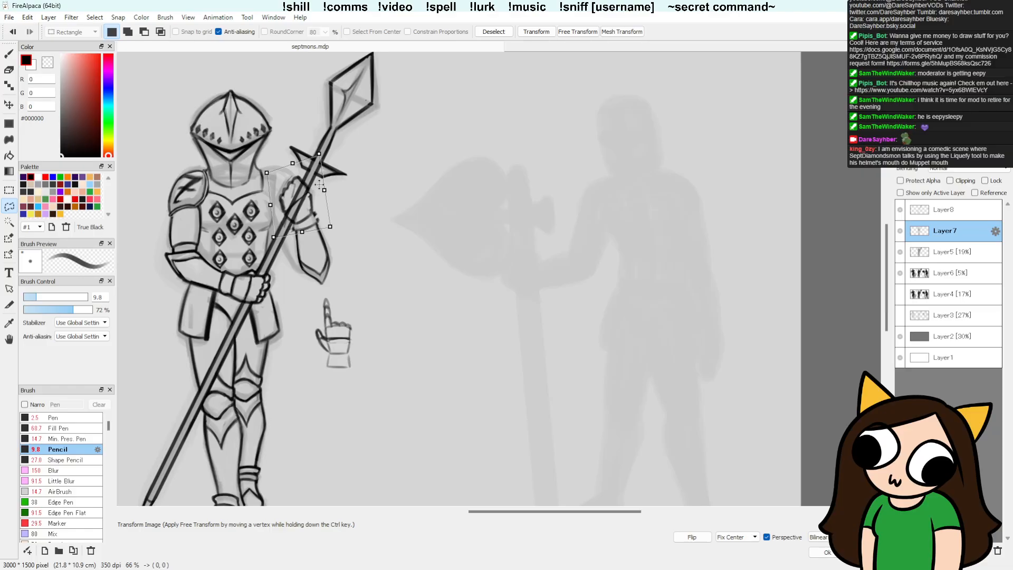
{"action": "key", "text": "Return"}
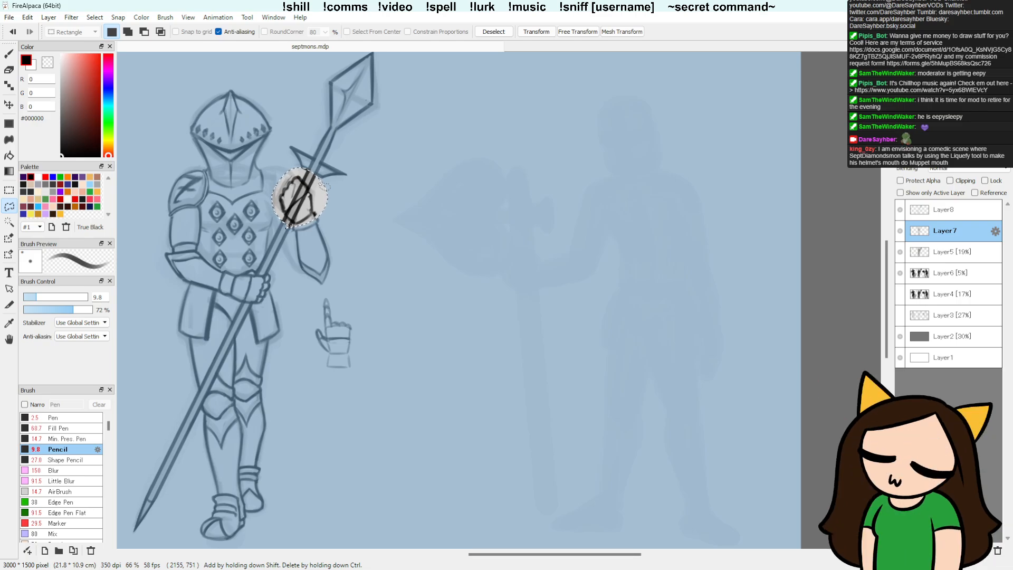
{"action": "key", "text": "ctrl+d"}
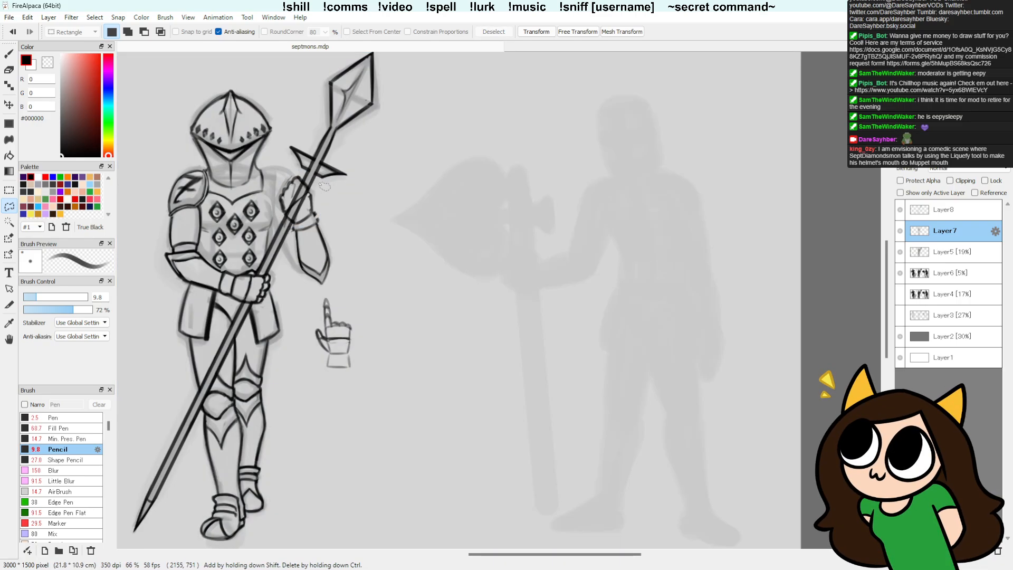
Step: Try smearing the forearm's outer edge with the Smudge brush at softness 93, undo it, and return to the Pencil brush
{"action": "scroll", "coordinate": [112, 436], "scroll_direction": "down", "scroll_amount": 5}
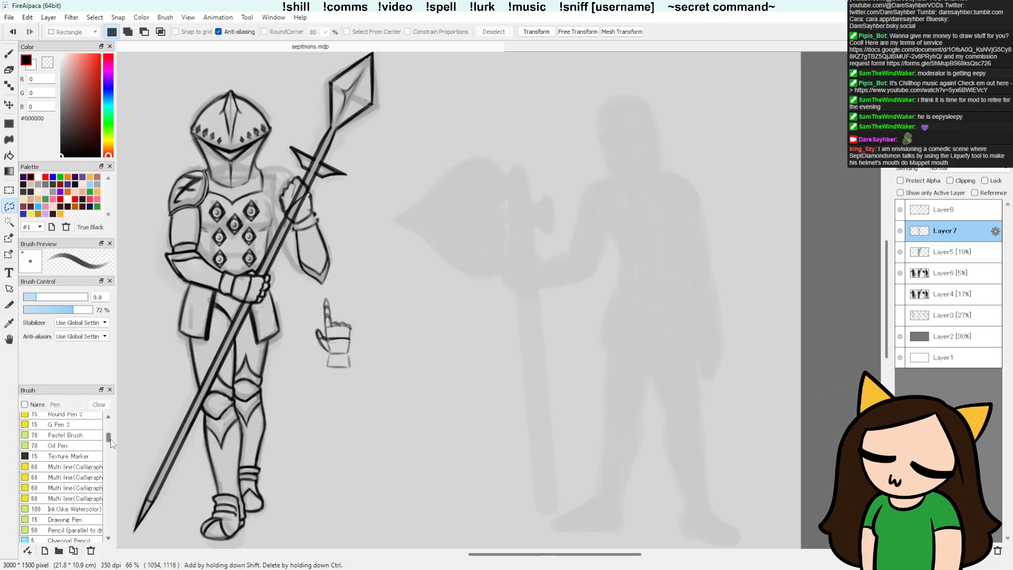
{"action": "scroll", "coordinate": [79, 454], "scroll_direction": "up", "scroll_amount": 3}
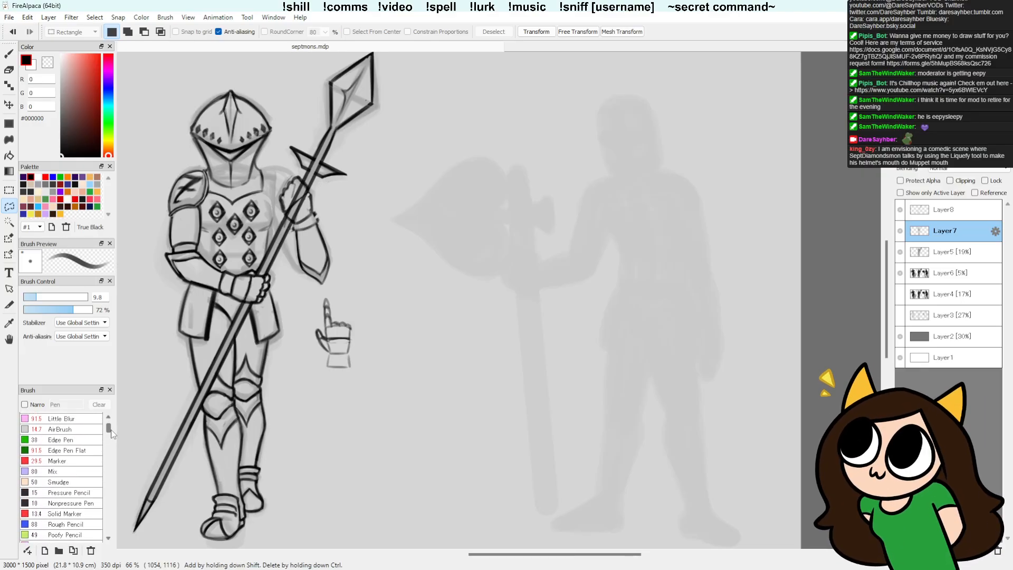
{"action": "left_click", "coordinate": [59, 466]}
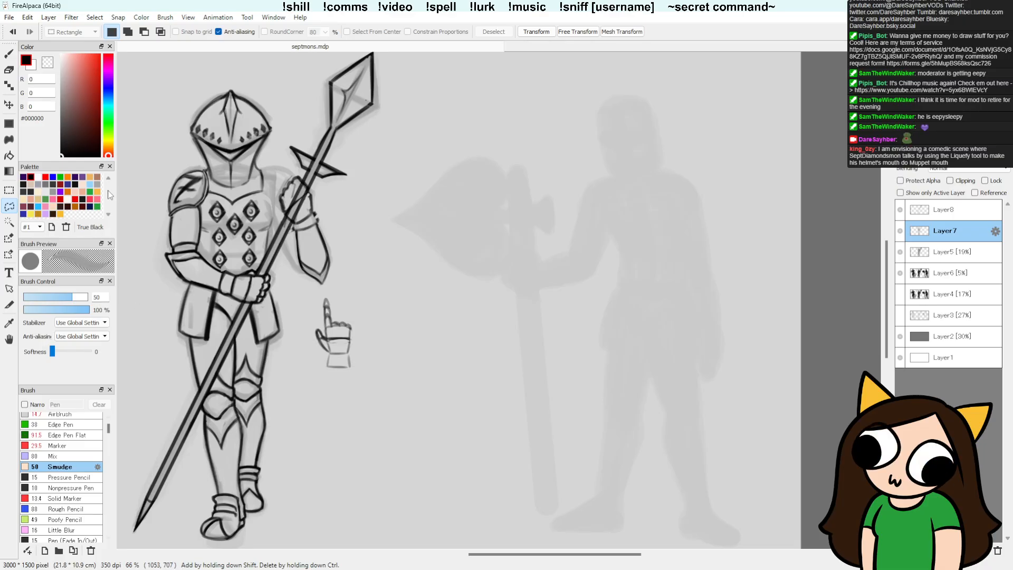
{"action": "key", "text": "b"}
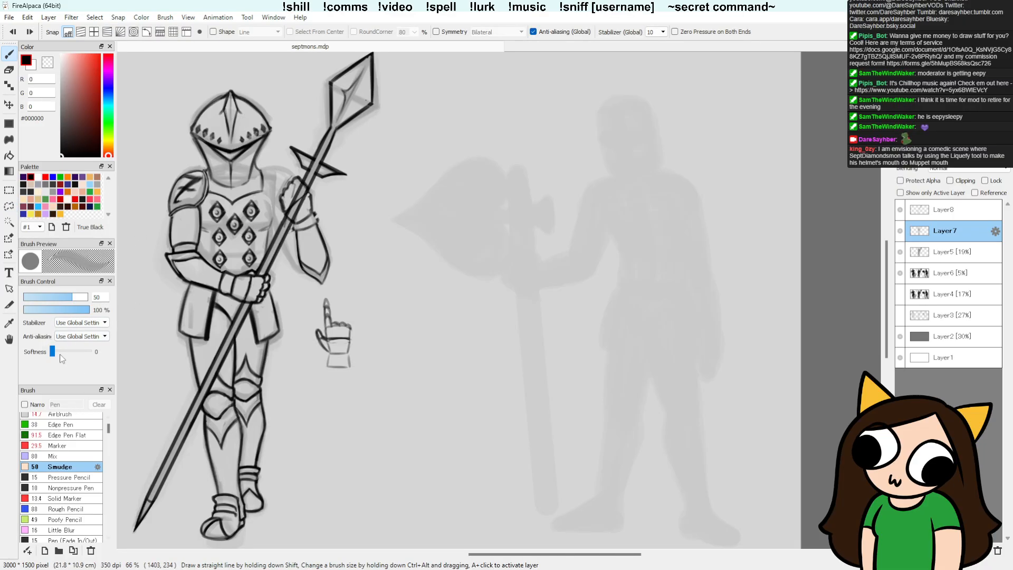
{"action": "left_click_drag", "start_coordinate": [52, 352], "coordinate": [73, 352]}
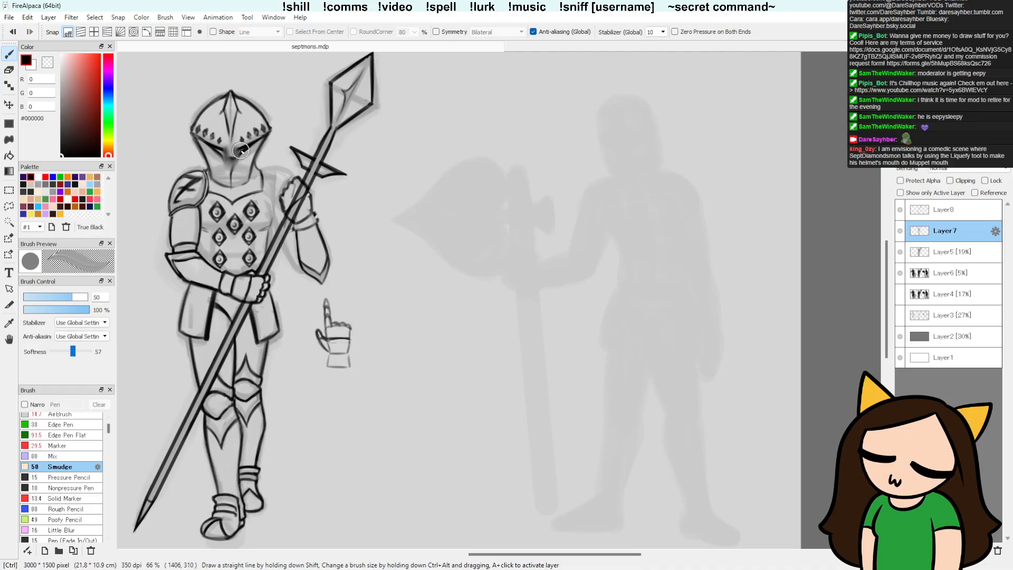
{"action": "mouse_move", "coordinate": [73, 351]}
{"action": "left_mouse_down"}
{"action": "mouse_move", "coordinate": [33, 362]}
{"action": "mouse_move", "coordinate": [86, 352]}
{"action": "left_mouse_up"}
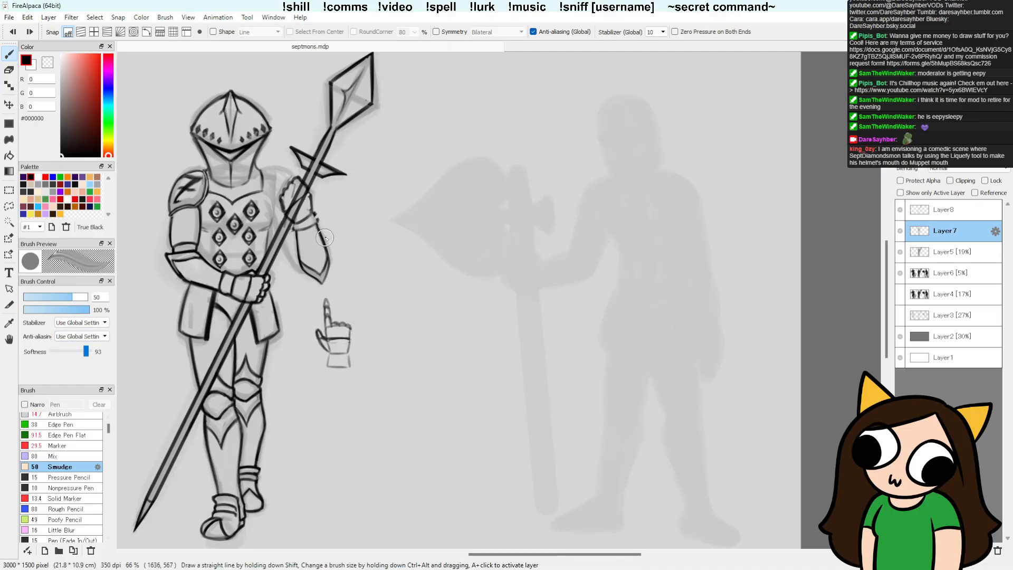
{"action": "left_click_drag", "start_coordinate": [317, 239], "coordinate": [355, 231]}
{"action": "key", "text": "ctrl+z"}
{"action": "left_click_drag", "start_coordinate": [86, 352], "coordinate": [36, 360]}
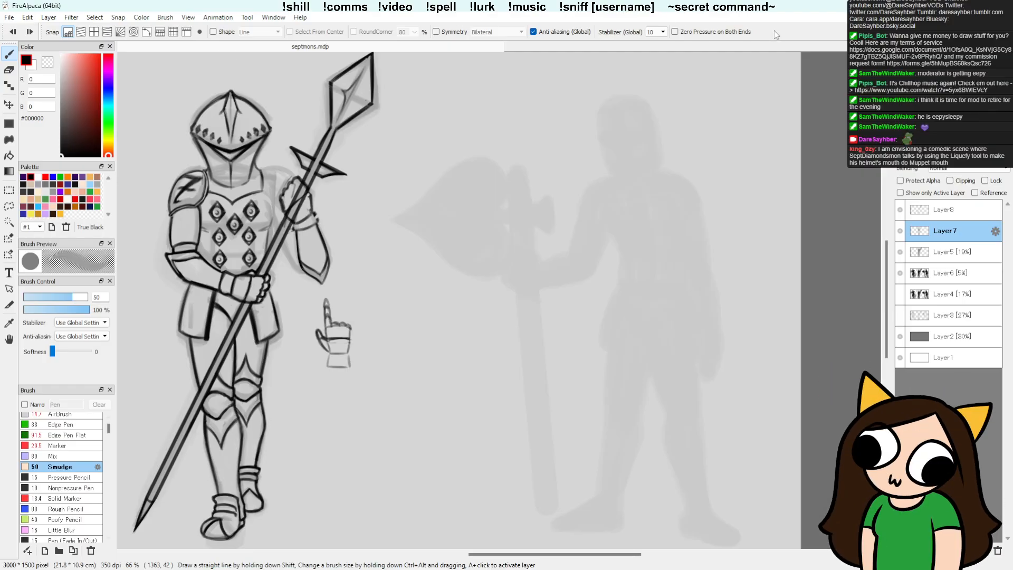
{"action": "key", "text": "e"}
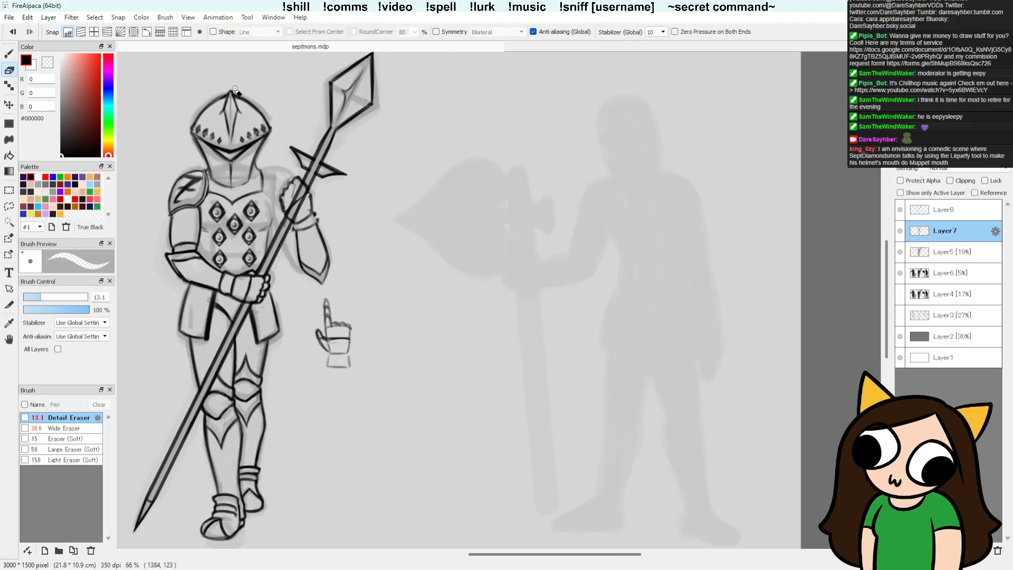
{"action": "key", "text": "b"}
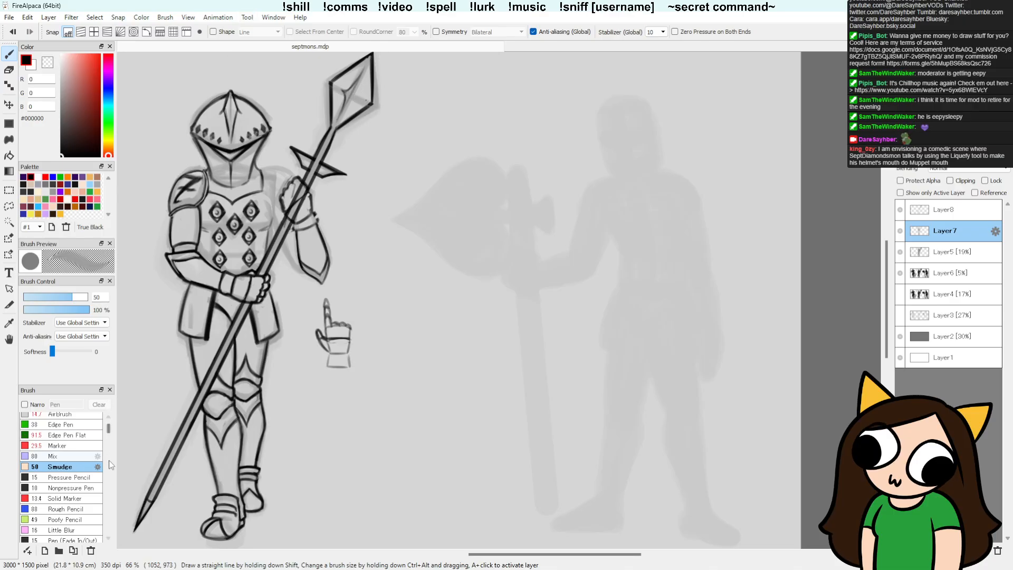
{"action": "scroll", "coordinate": [108, 453], "scroll_direction": "up", "scroll_amount": 3}
{"action": "left_click", "coordinate": [84, 449]}
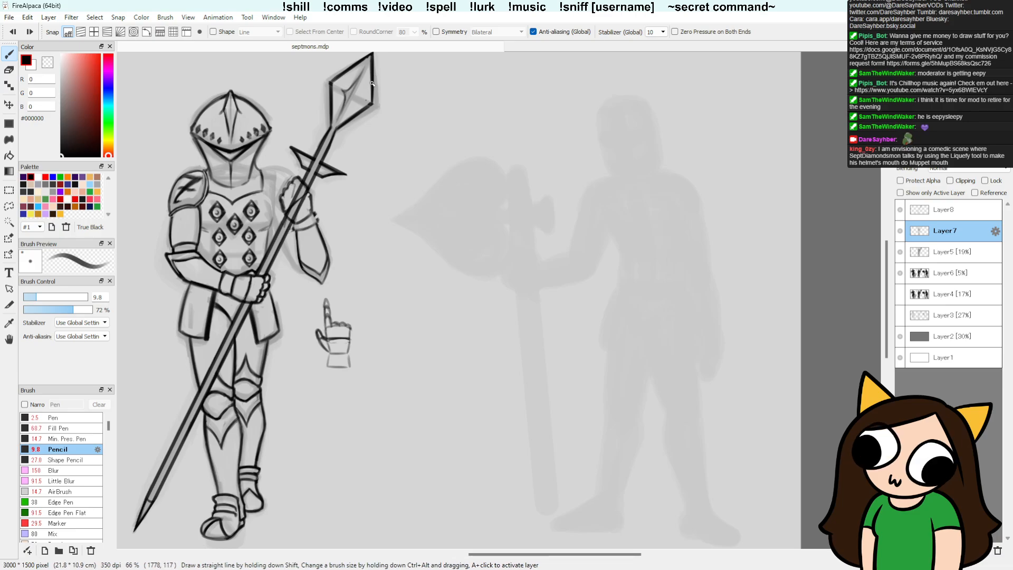
Step: Toggle the visibility of Layer7 and Layer8 to check which lines each holds, and make Layer7 active again
{"action": "key", "text": "e"}
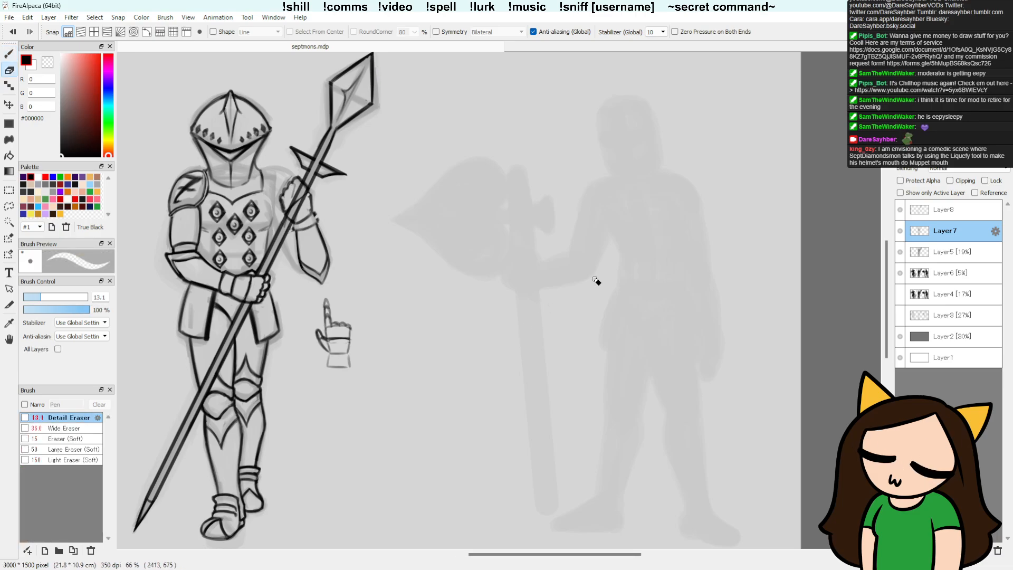
{"action": "left_click", "coordinate": [900, 230]}
{"action": "left_click", "coordinate": [900, 230]}
{"action": "left_click", "coordinate": [899, 209]}
{"action": "left_click", "coordinate": [900, 209]}
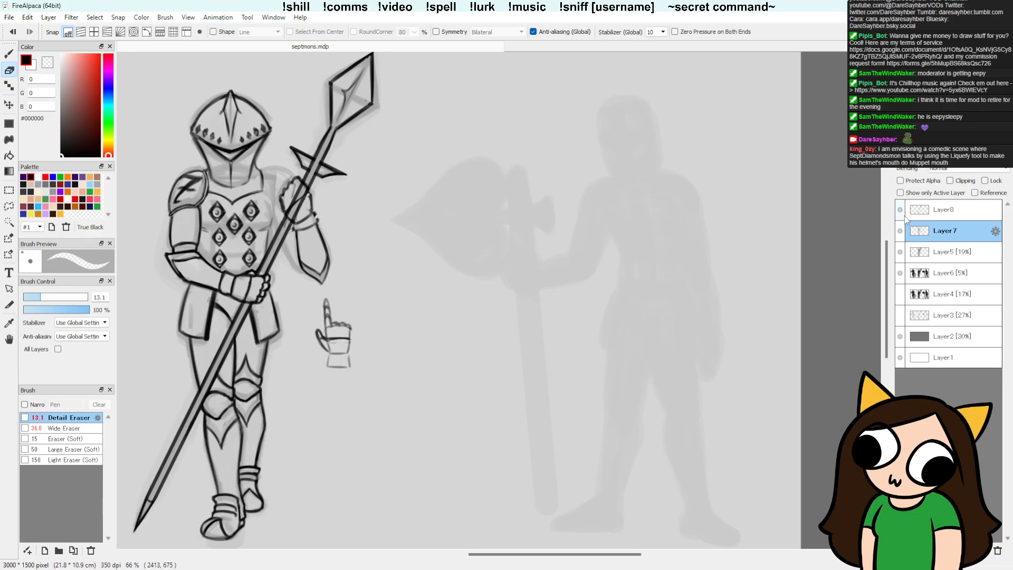
{"action": "left_click", "coordinate": [929, 209]}
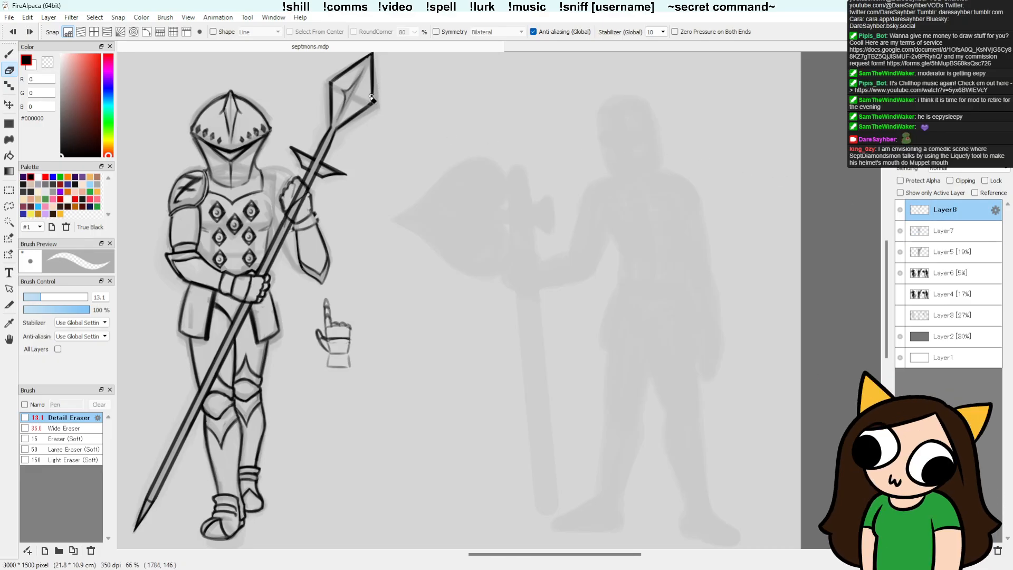
{"action": "key", "text": "b"}
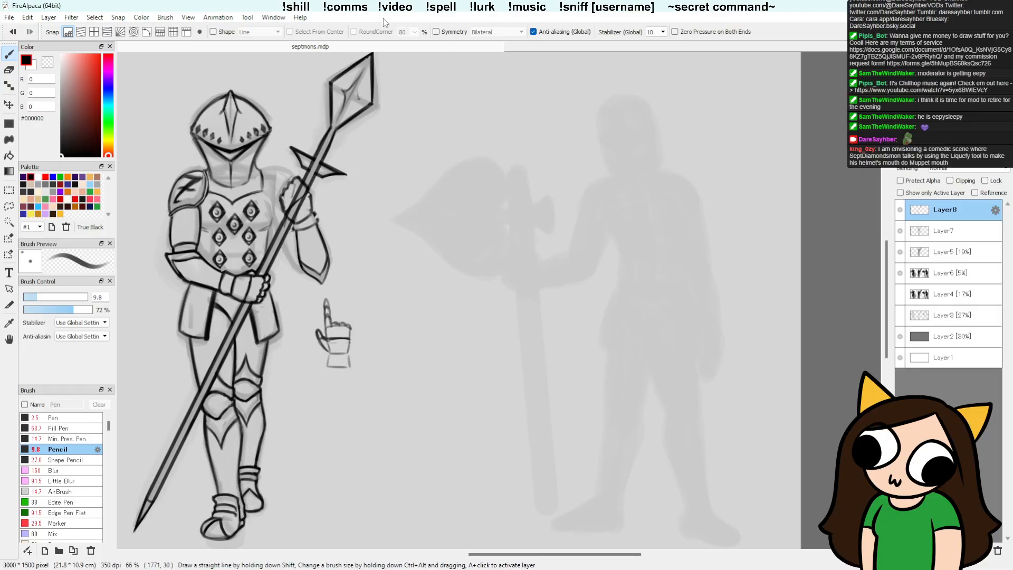
{"action": "left_click", "coordinate": [899, 230]}
{"action": "left_click", "coordinate": [900, 230]}
{"action": "left_click", "coordinate": [920, 232]}
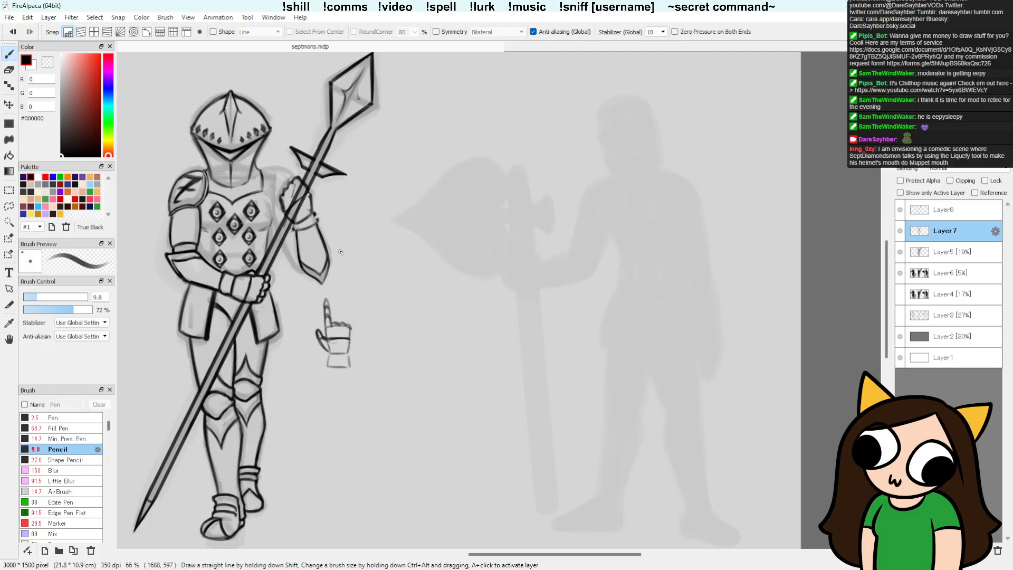
Step: Lasso the gripping fist on Layer7, shift it down about 5 px and rotate it -7.6 degrees
{"action": "key", "text": "l"}
{"action": "mouse_move", "coordinate": [285, 210]}
{"action": "left_mouse_down"}
{"action": "mouse_move", "coordinate": [318, 178]}
{"action": "mouse_move", "coordinate": [271, 201]}
{"action": "mouse_move", "coordinate": [297, 184]}
{"action": "left_mouse_up"}
{"action": "key", "text": "v"}
{"action": "key", "text": "ctrl+d"}
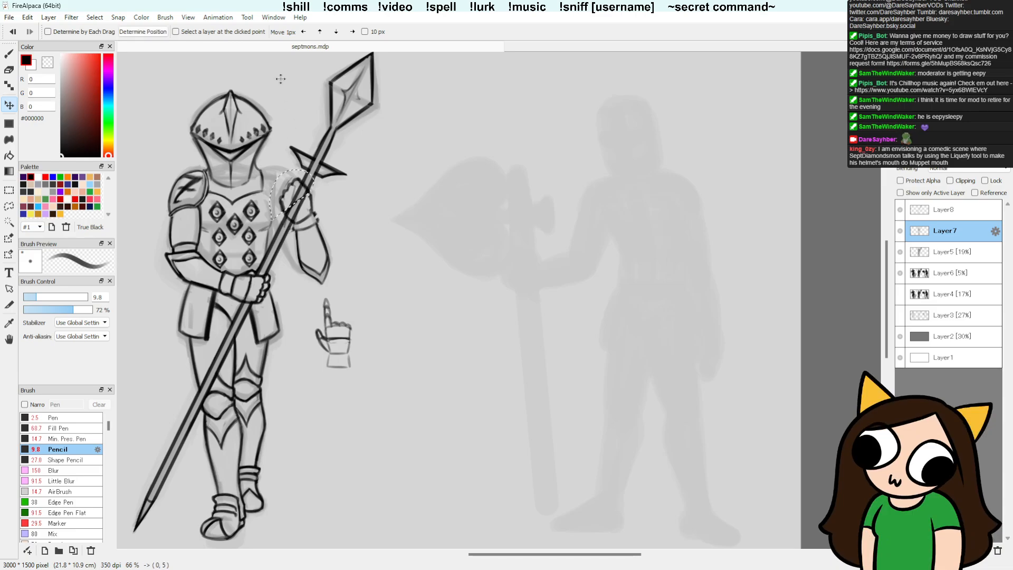
{"action": "key", "text": "ctrl+t"}
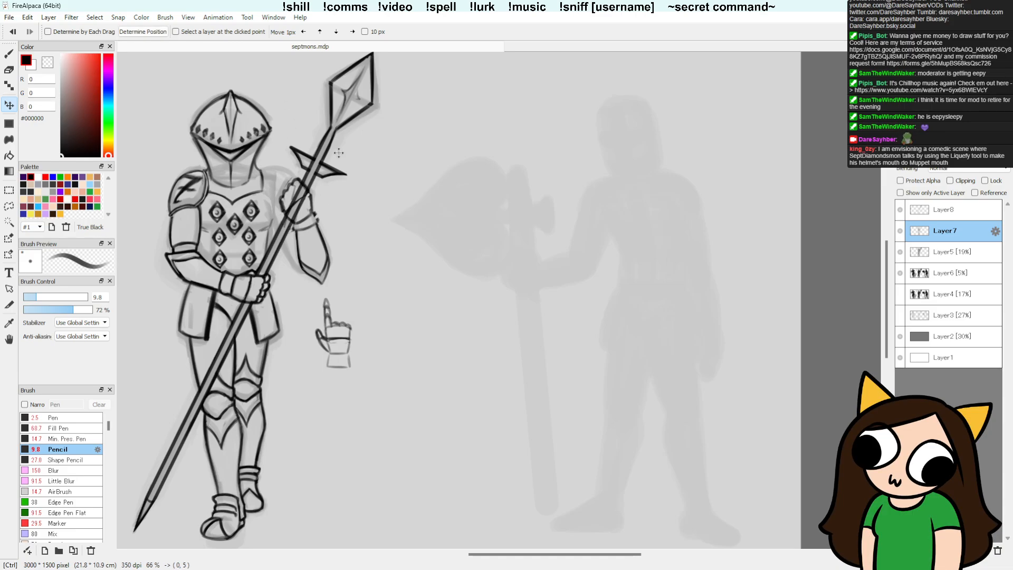
{"action": "left_click_drag", "start_coordinate": [346, 200], "coordinate": [303, 204]}
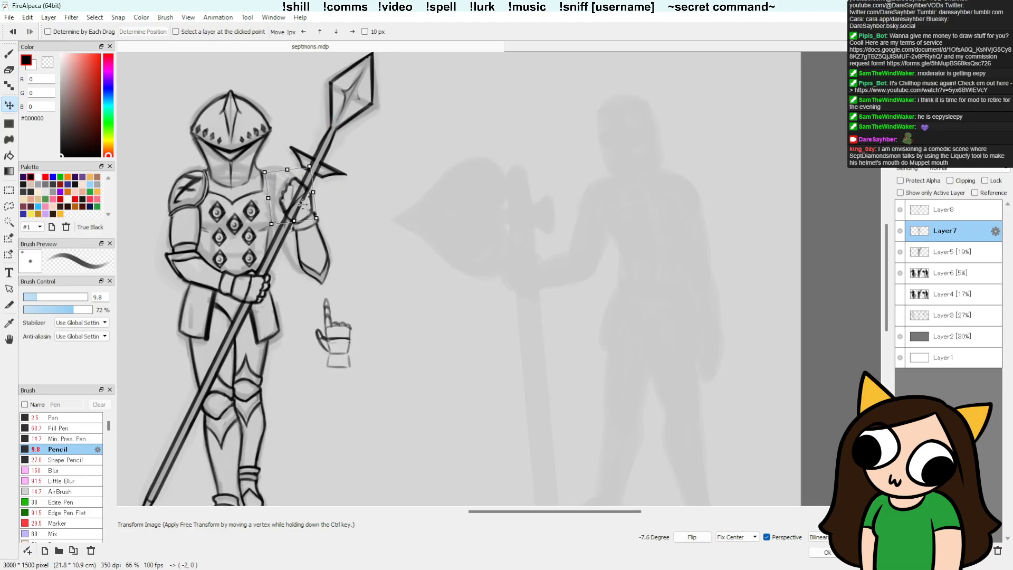
{"action": "key", "text": "Return"}
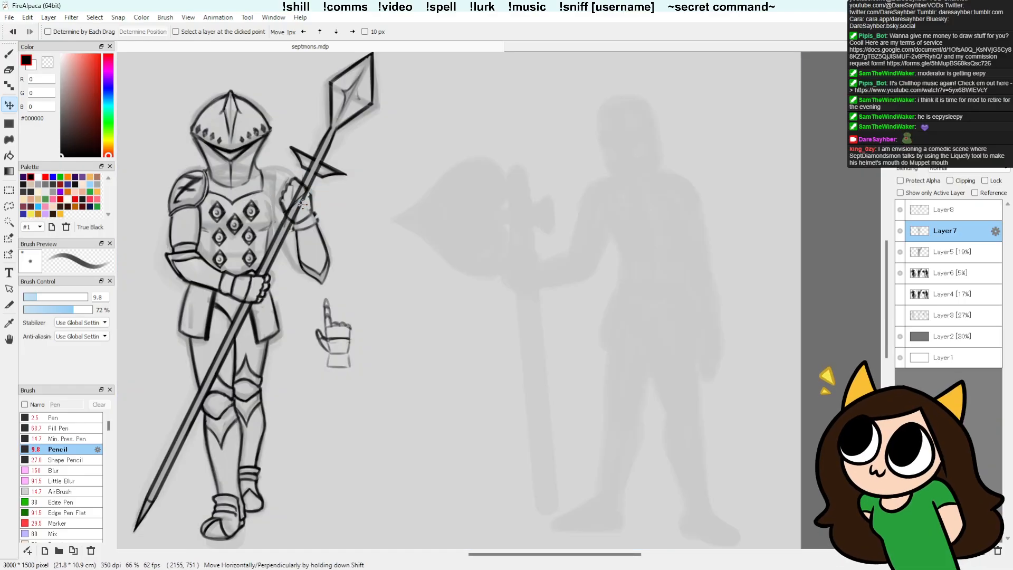
Step: Make Layer7 active again, lasso the raised gripping fist and shift it slightly, and return to the Pencil brush
{"action": "key", "text": "b"}
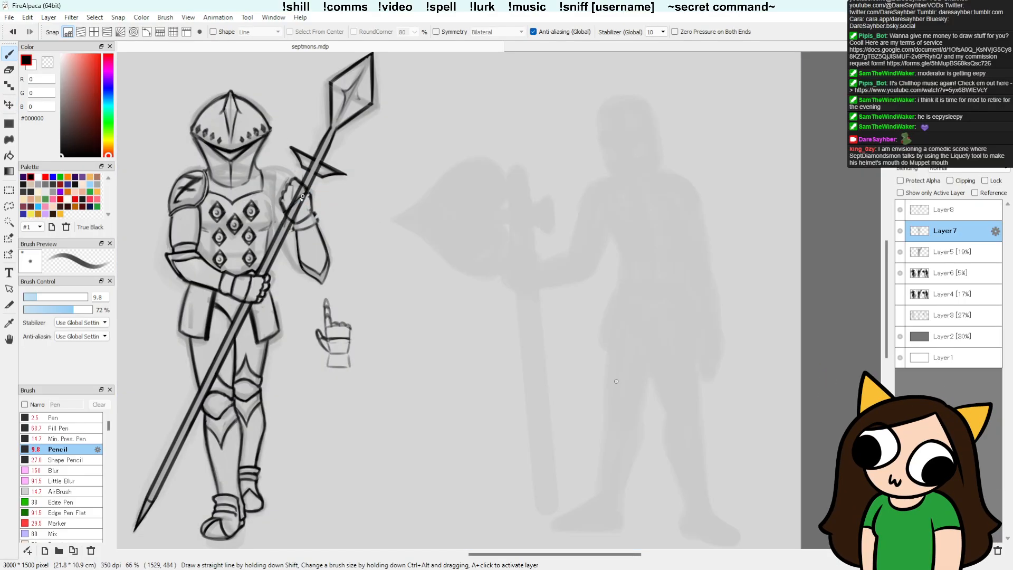
{"action": "left_click", "coordinate": [946, 211]}
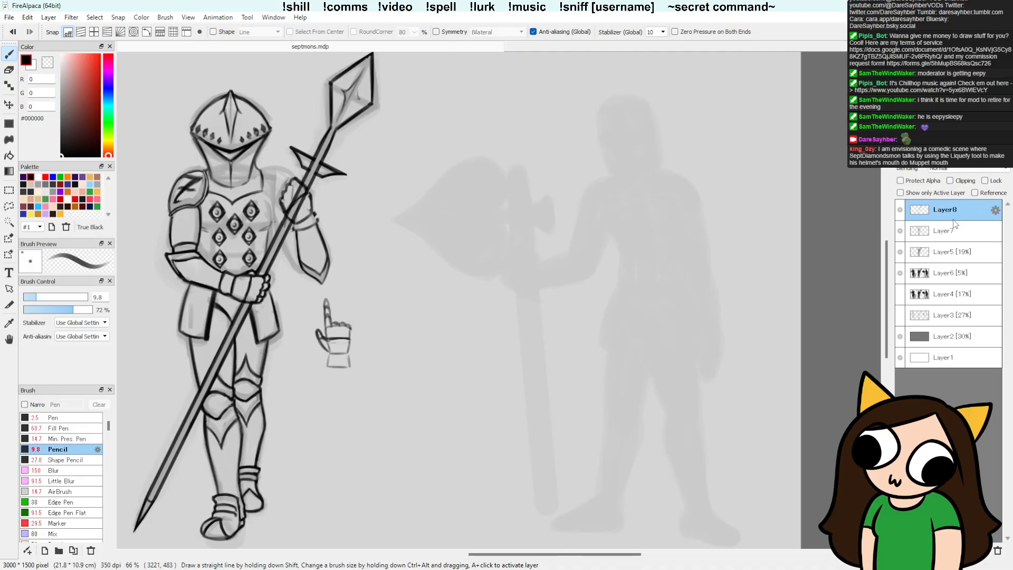
{"action": "key", "text": "e"}
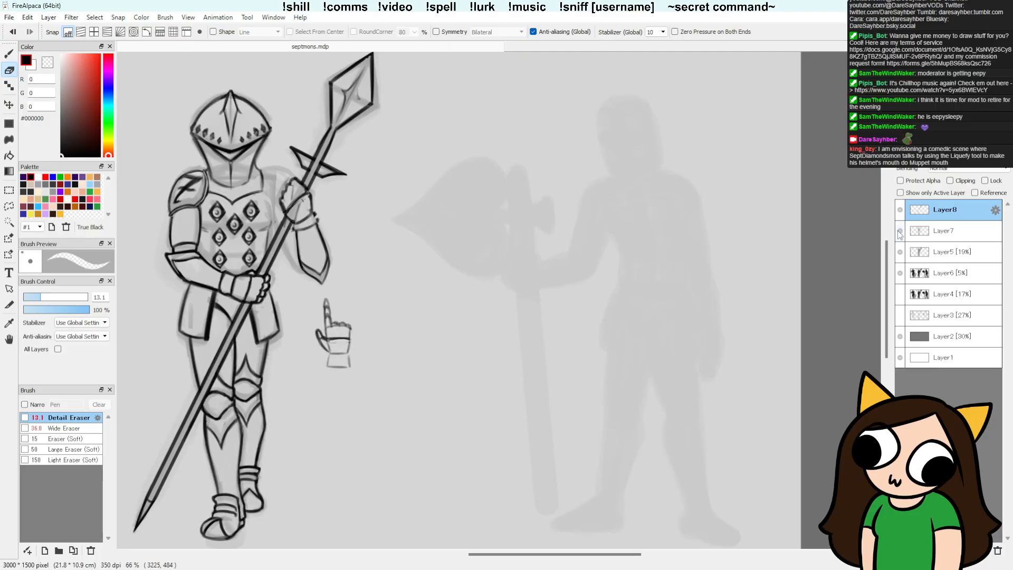
{"action": "left_click", "coordinate": [926, 232]}
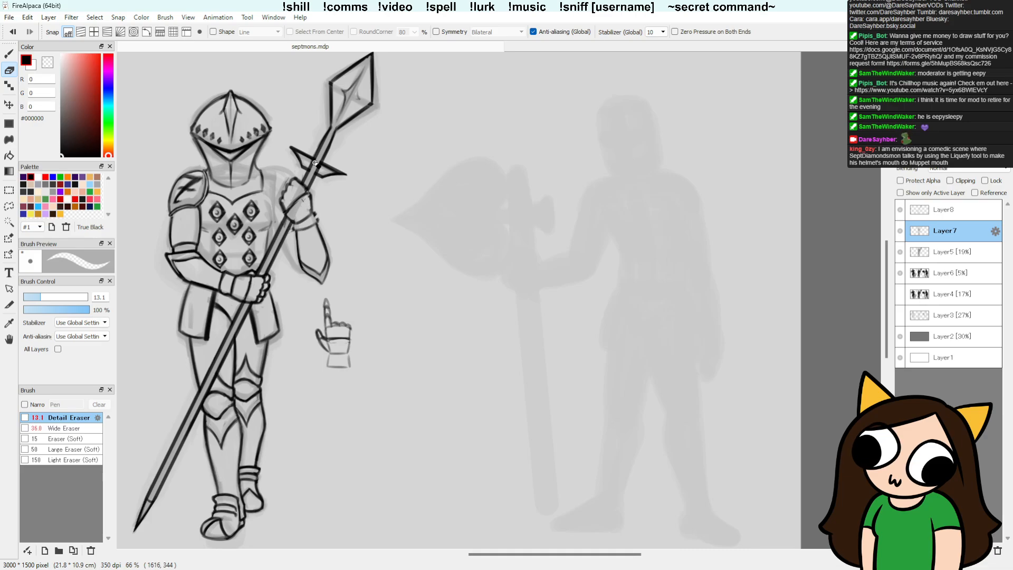
{"action": "key", "text": "l"}
{"action": "mouse_move", "coordinate": [296, 172]}
{"action": "left_mouse_down"}
{"action": "mouse_move", "coordinate": [289, 162]}
{"action": "mouse_move", "coordinate": [294, 179]}
{"action": "left_mouse_up"}
{"action": "key", "text": "v"}
{"action": "key", "text": "b"}
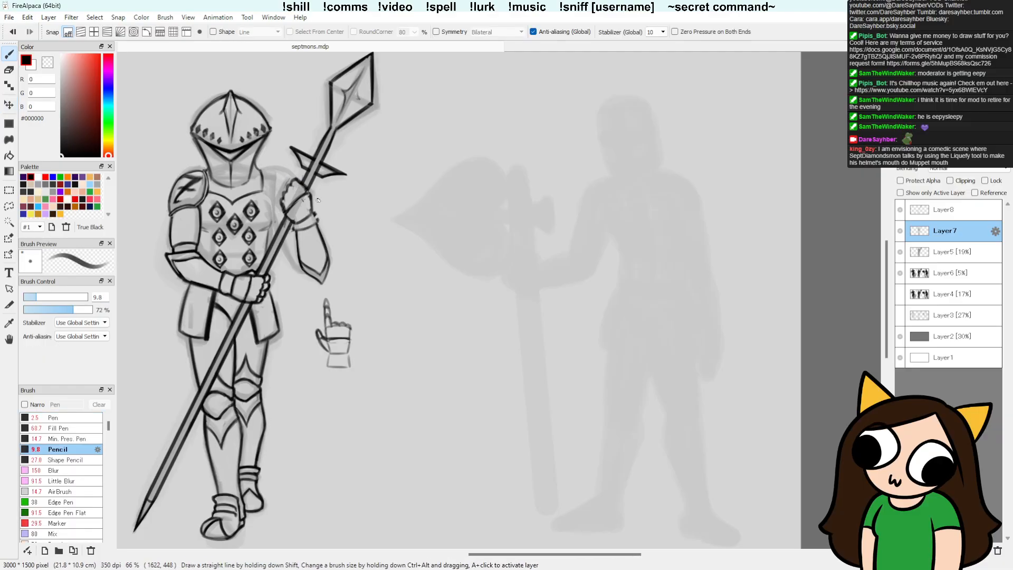
Step: Redraw the raised gauntlet's hand and cuff outlines on Layer7, alternating the Pencil with the Detail Eraser
{"action": "left_click_drag", "start_coordinate": [297, 180], "coordinate": [318, 220]}
{"action": "key", "text": "ctrl+z"}
{"action": "key", "text": "e"}
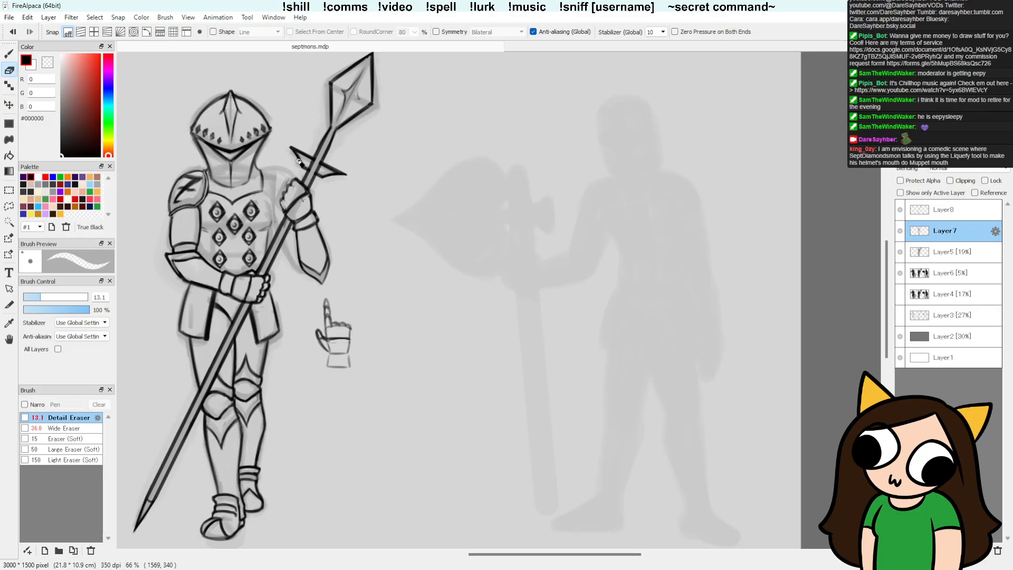
{"action": "key", "text": "b"}
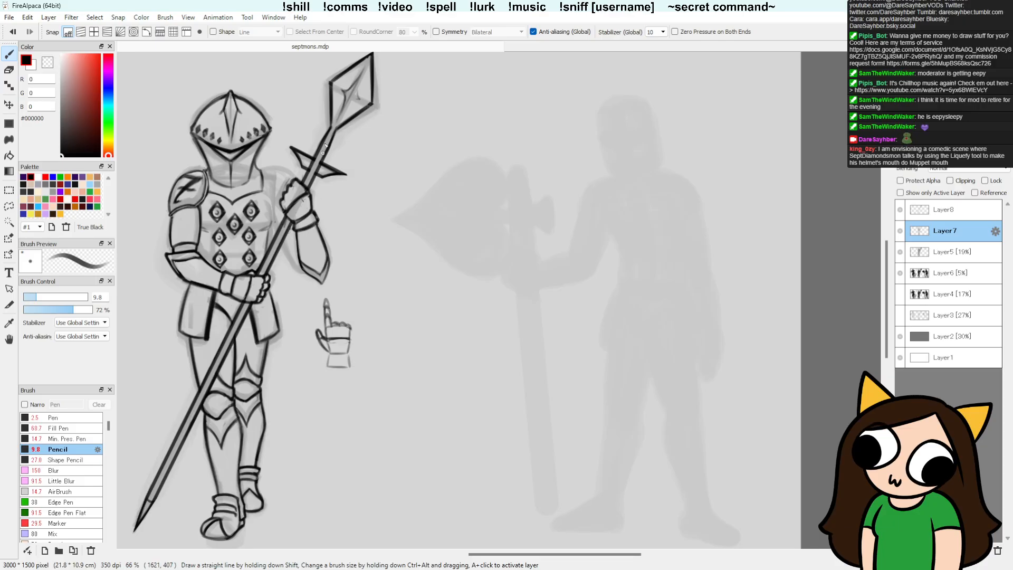
{"action": "key", "text": "e"}
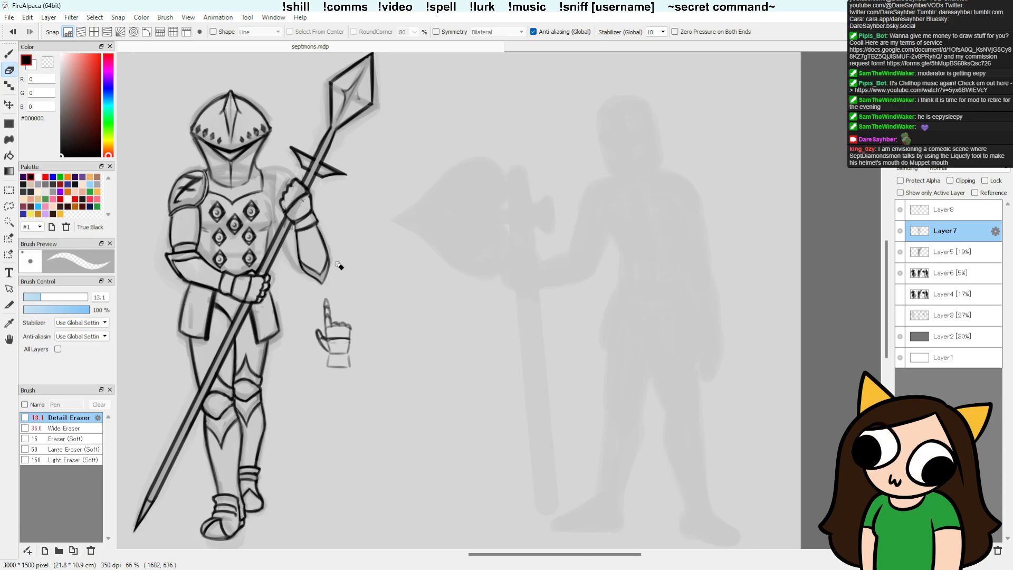
{"action": "key", "text": "b"}
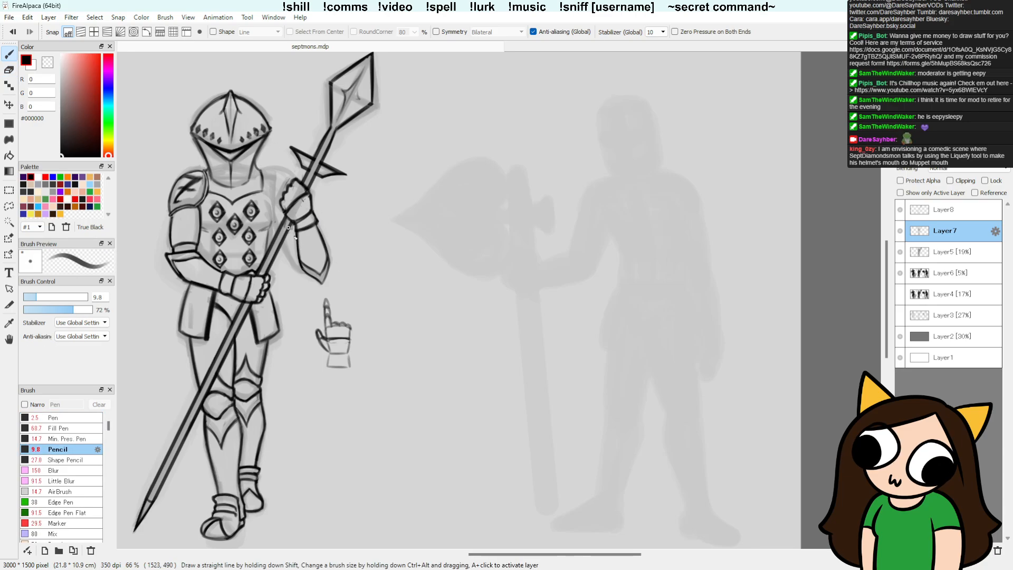
{"action": "key", "text": "e"}
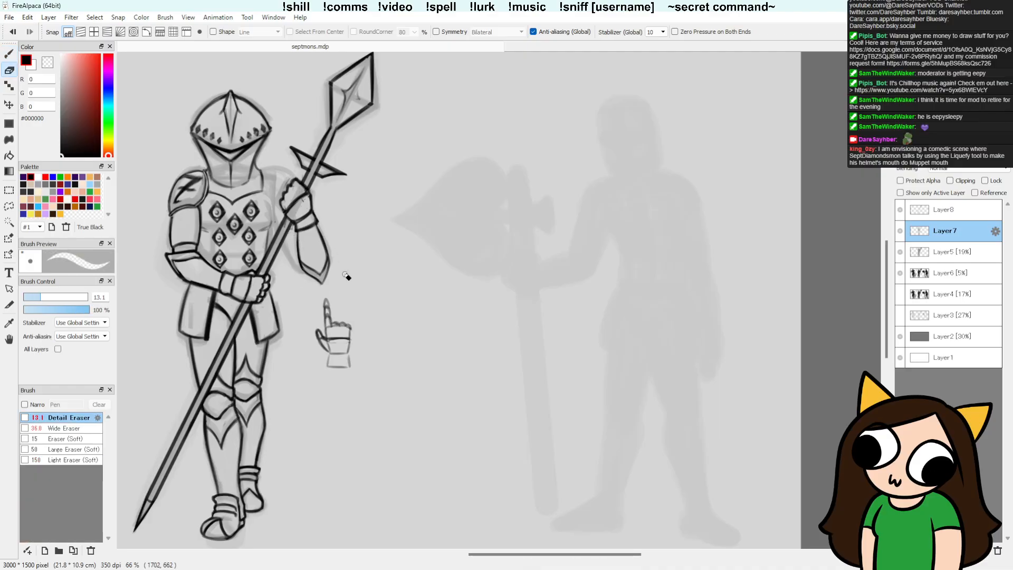
{"action": "key", "text": "b"}
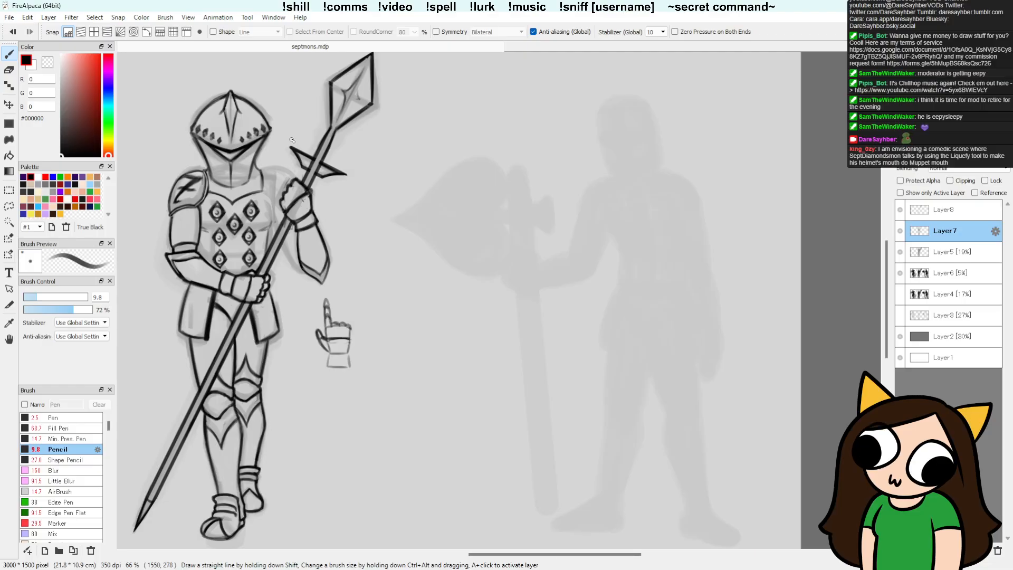
Step: Undo the last two changes, pencil the knuckles and fingers of the raised fist, tidy them with the Detail Eraser and save
{"action": "key", "text": "ctrl+z"}
{"action": "key", "text": "ctrl+z"}
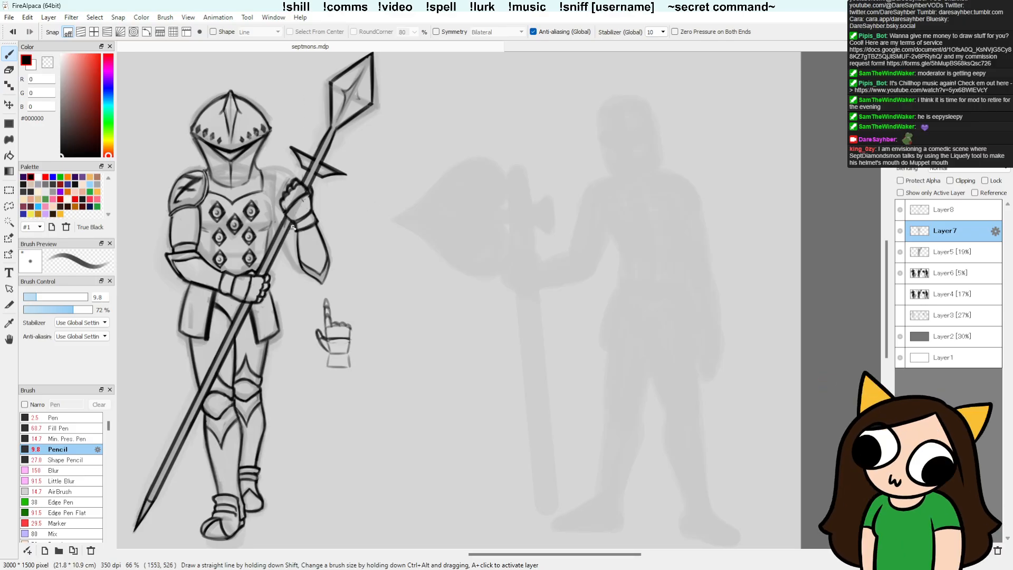
{"action": "key", "text": "e"}
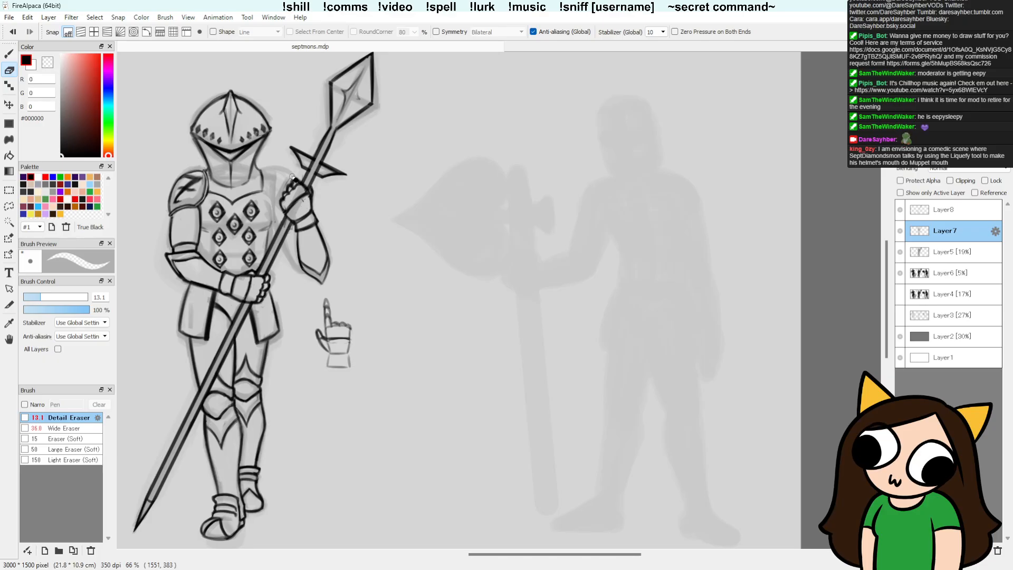
{"action": "key", "text": "ctrl+s"}
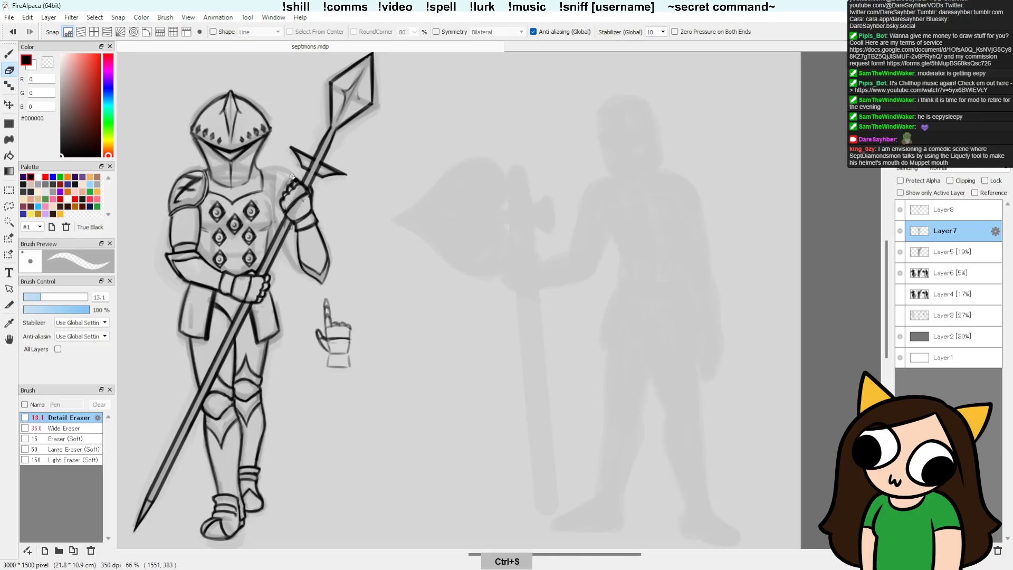
Step: Refine the raised fist's finger, palm and wrist lines around the spear shaft with the Pencil and Detail Eraser
{"action": "key", "text": "b"}
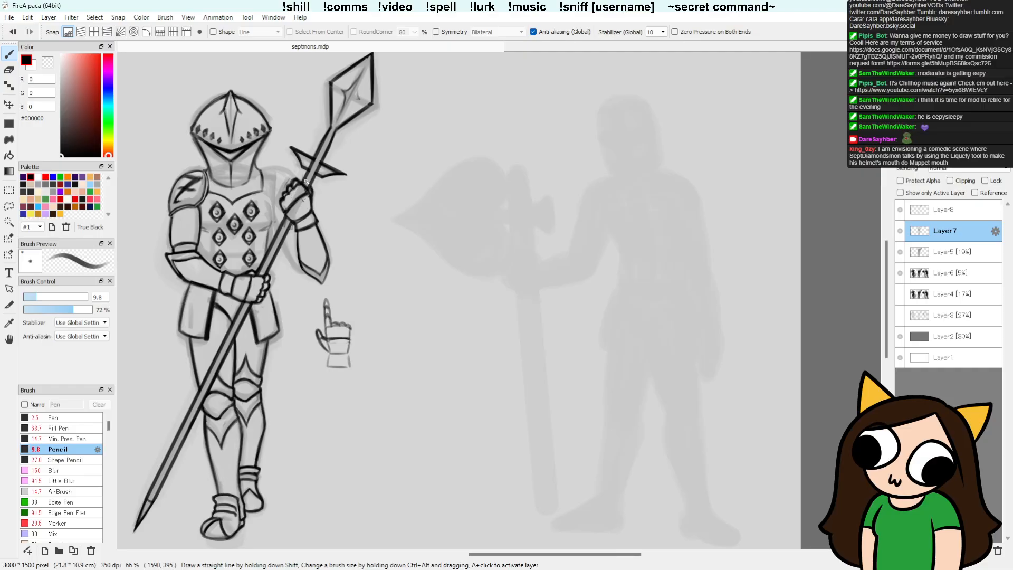
{"action": "key", "text": "e"}
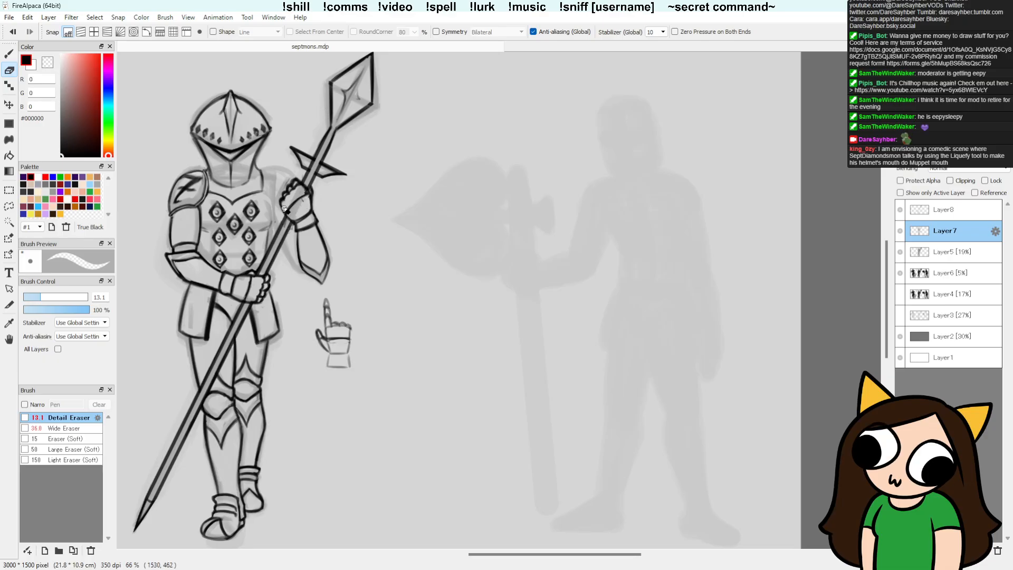
{"action": "key", "text": "b"}
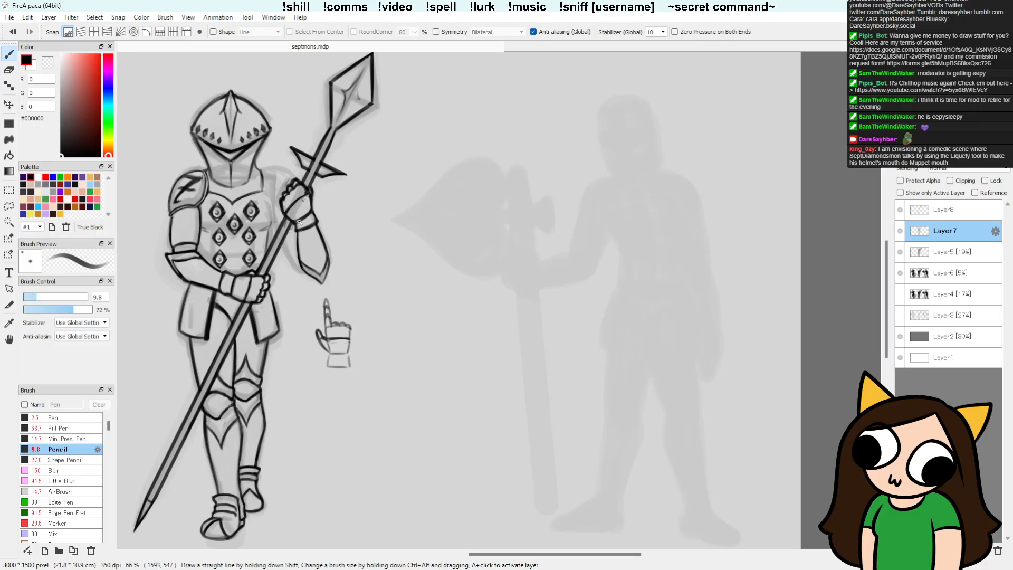
{"action": "key", "text": "e"}
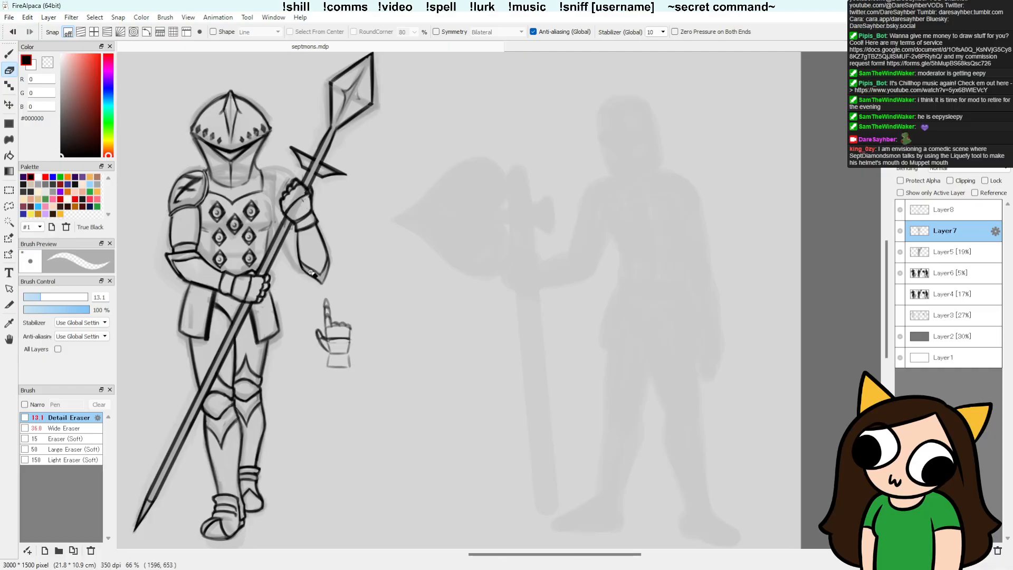
Step: Ink the shoulder plate behind the raised fist and erase its overlap with the hand
{"action": "key", "text": "b"}
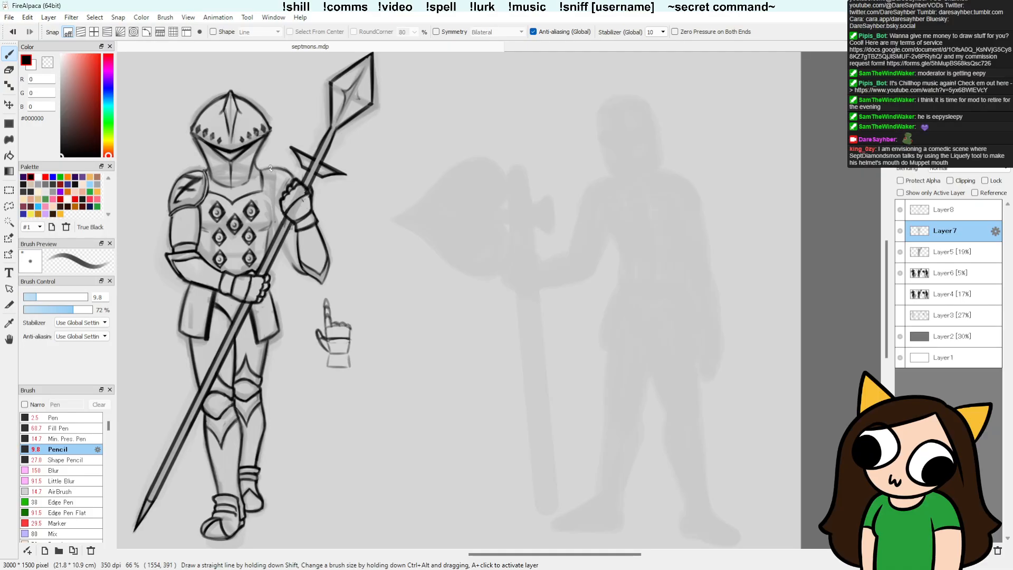
{"action": "key", "text": "e"}
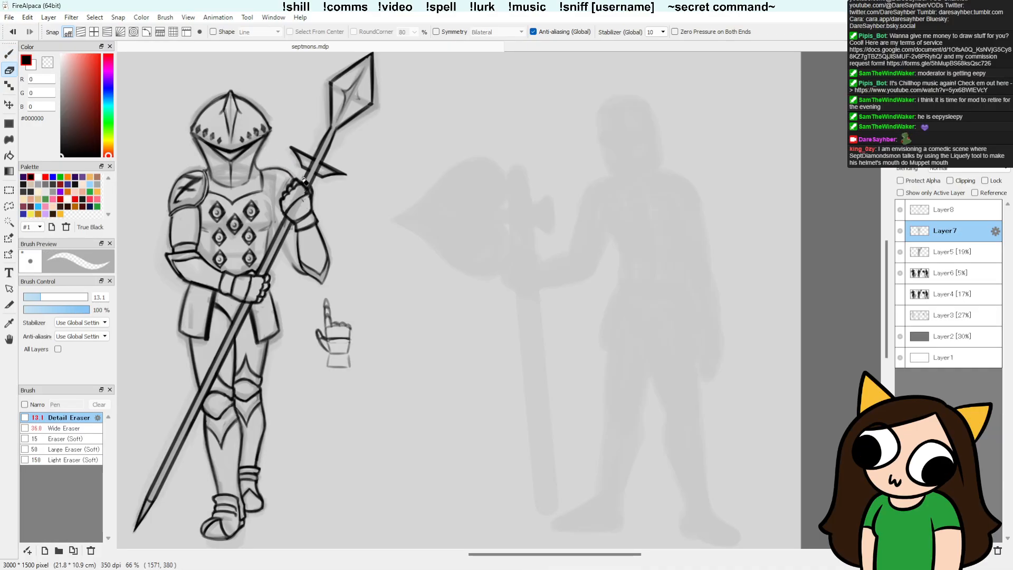
{"action": "key", "text": "b"}
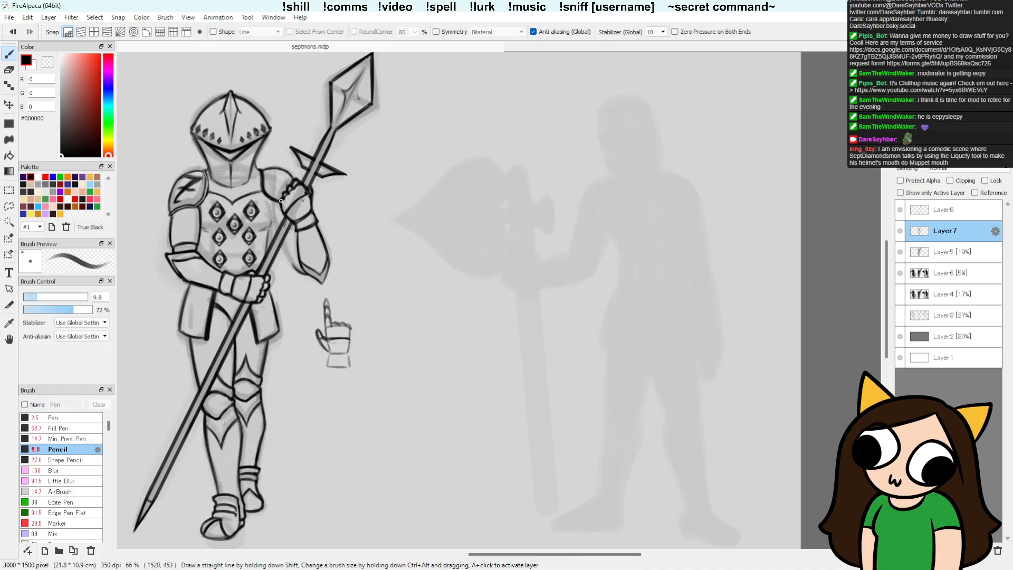
{"action": "key", "text": "e"}
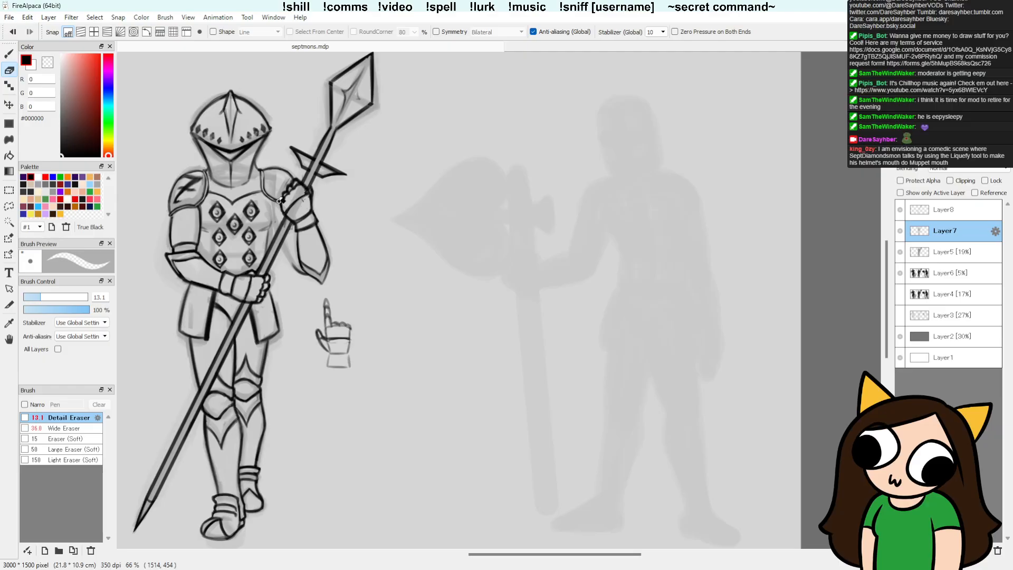
{"action": "key", "text": "b"}
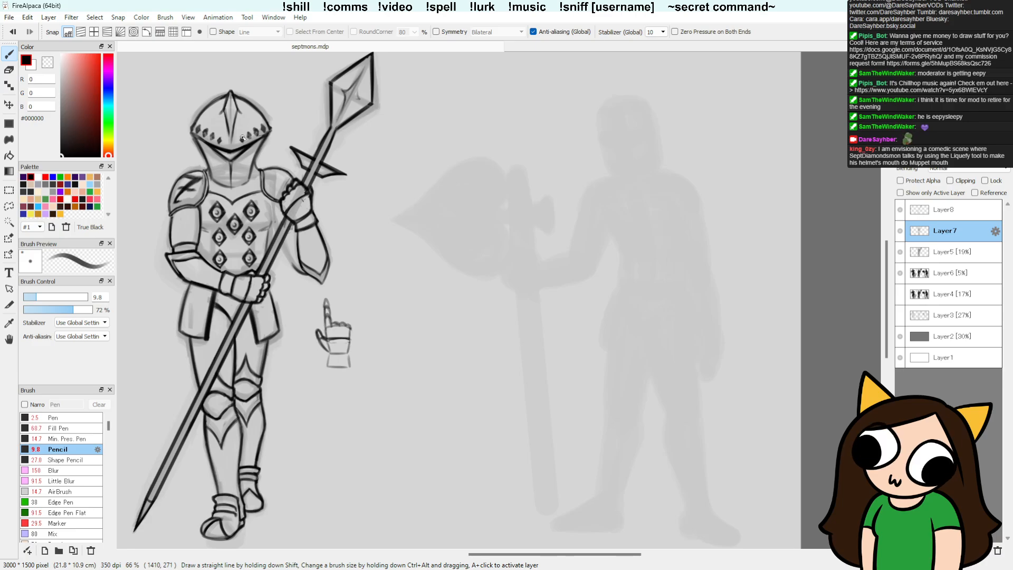
Step: Pencil the dark emblem on the shoulder plate beside the raised fist and save the drawing
{"action": "left_click_drag", "start_coordinate": [267, 255], "coordinate": [268, 225]}
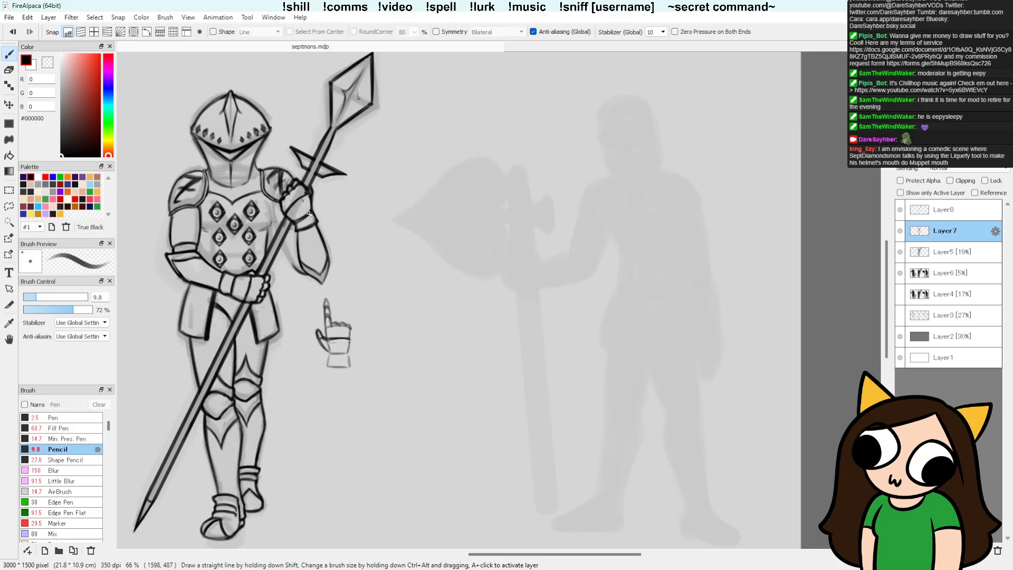
{"action": "key", "text": "ctrl+s"}
{"action": "key", "text": "b"}
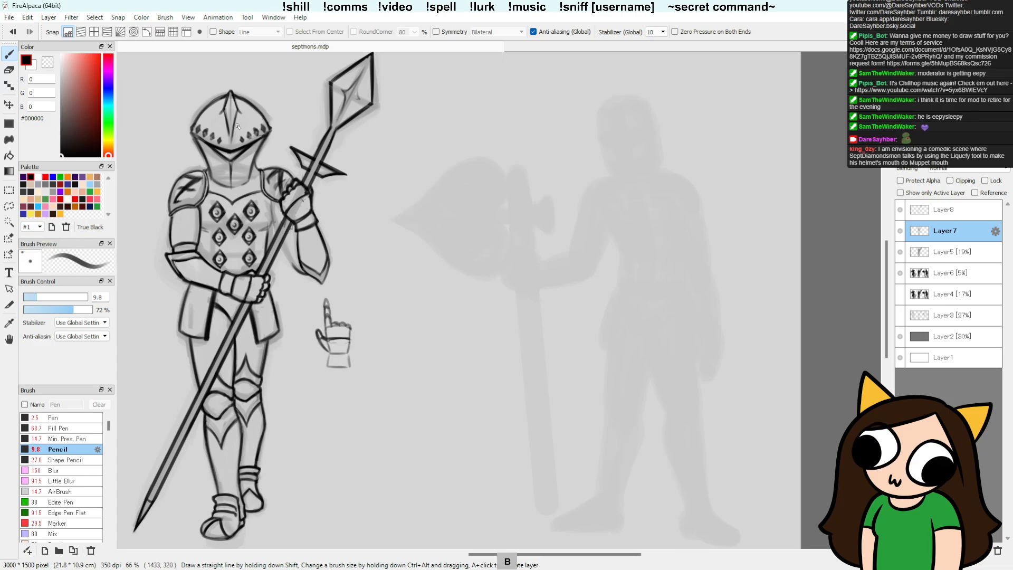
{"action": "key", "text": "ctrl+s"}
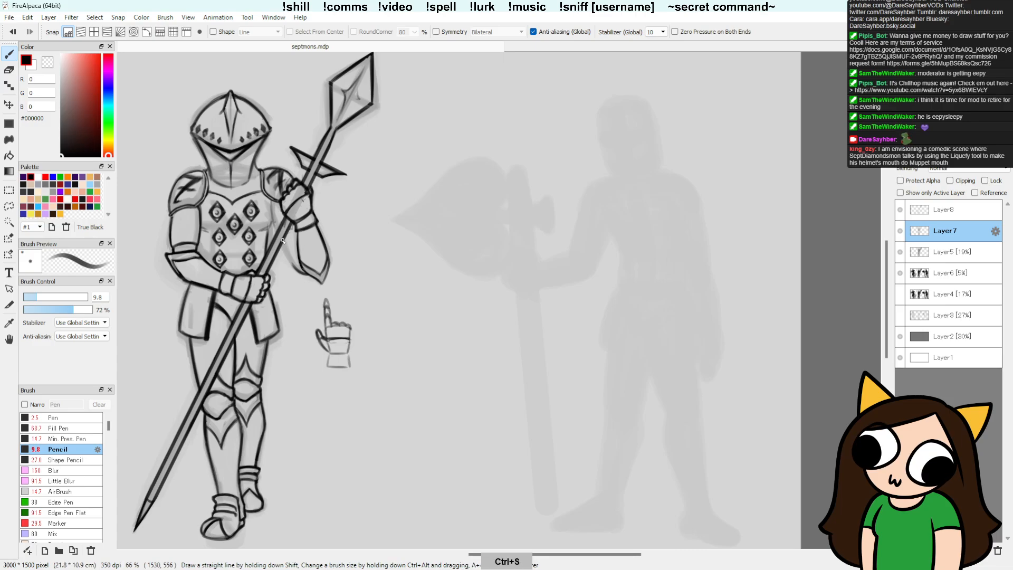
Step: Undo the last stroke, then ink the torso's side contour and the arm's inner contour behind the spear shaft
{"action": "key", "text": "ctrl+z"}
{"action": "left_click_drag", "start_coordinate": [271, 204], "coordinate": [277, 230]}
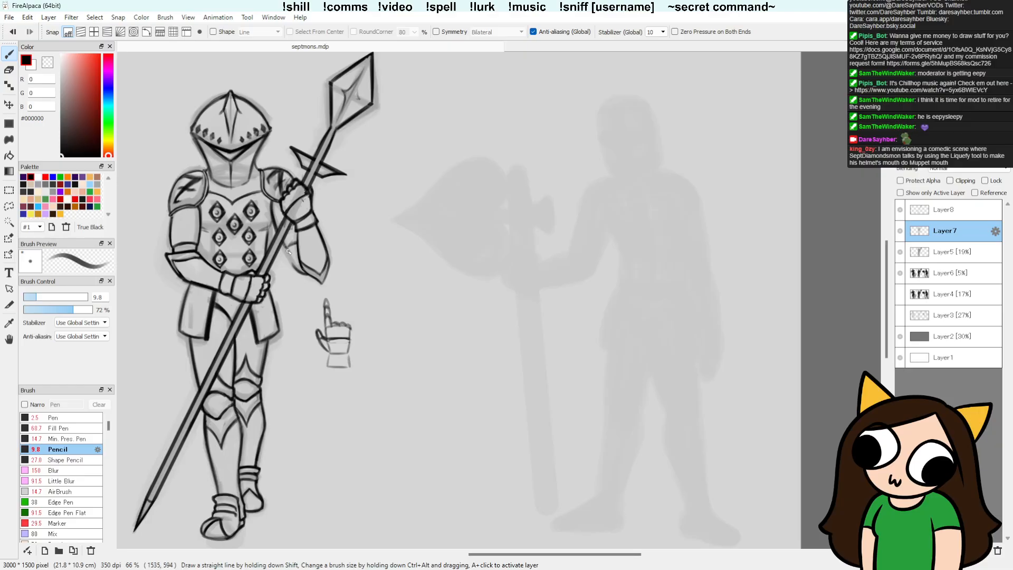
{"action": "left_click_drag", "start_coordinate": [286, 250], "coordinate": [295, 266]}
Step: Clean up the arm and torso side lines beside the spear with the Detail Eraser and Pencil, undoing one erasure near the armpit
{"action": "key", "text": "e"}
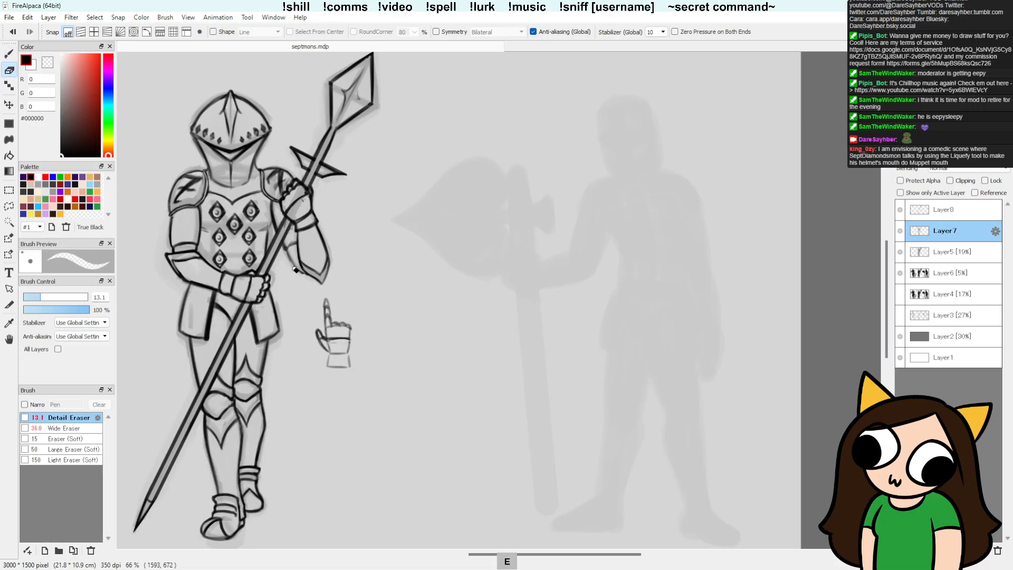
{"action": "key", "text": "b"}
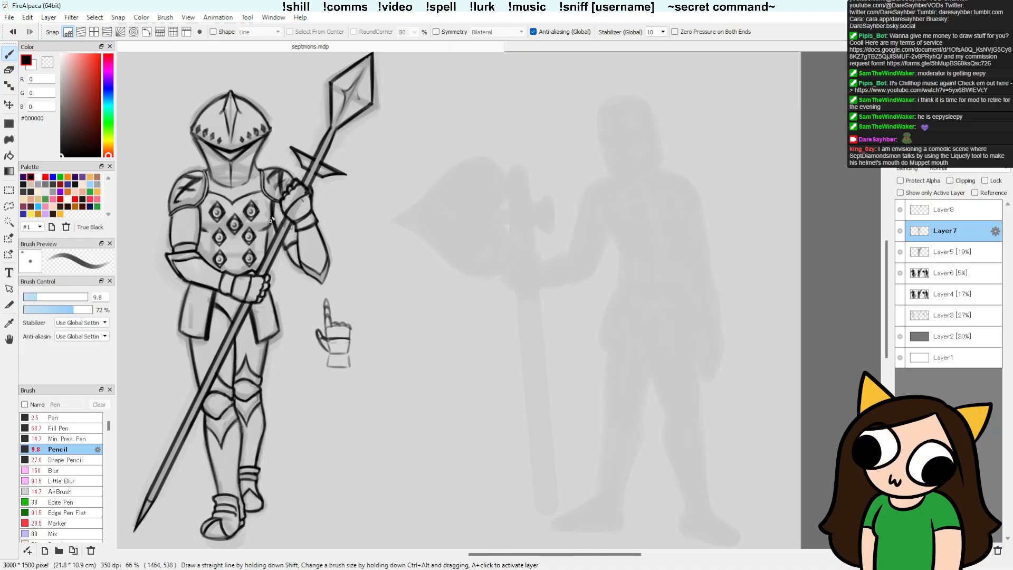
{"action": "key", "text": "e"}
{"action": "mouse_move", "coordinate": [271, 200]}
{"action": "left_mouse_down"}
{"action": "mouse_move", "coordinate": [273, 222]}
{"action": "mouse_move", "coordinate": [273, 204]}
{"action": "left_mouse_up"}
{"action": "key", "text": "ctrl+z"}
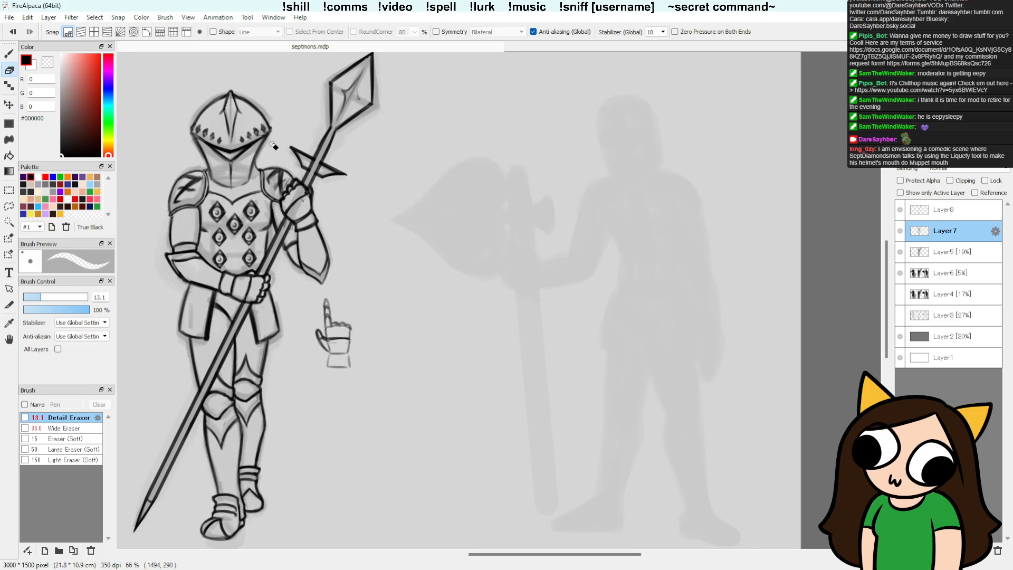
{"action": "key", "text": "b"}
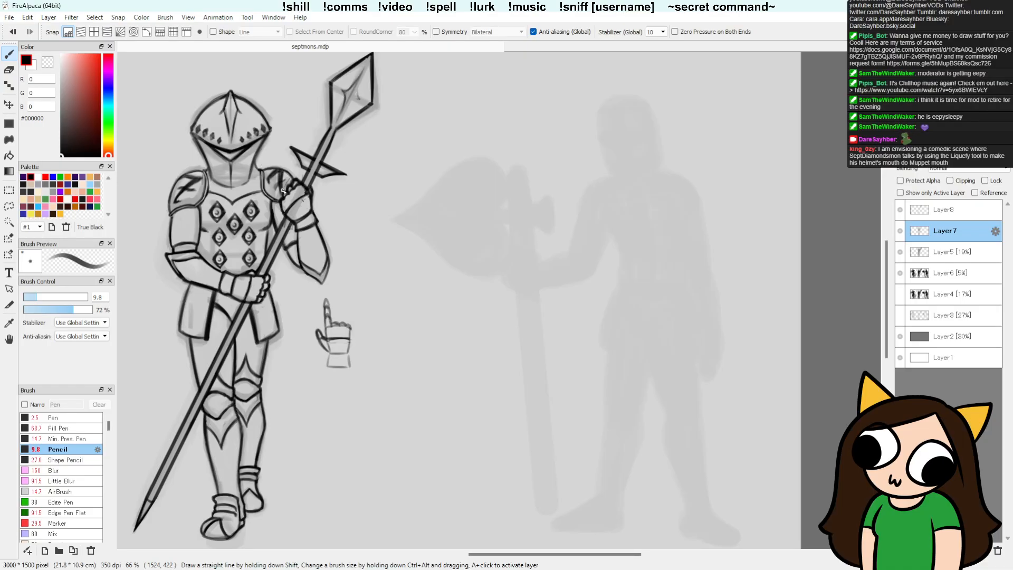
Step: Touch up the shoulder plate lines next to the raised fist with the Pencil and Detail Eraser, undo one change and save
{"action": "key", "text": "e"}
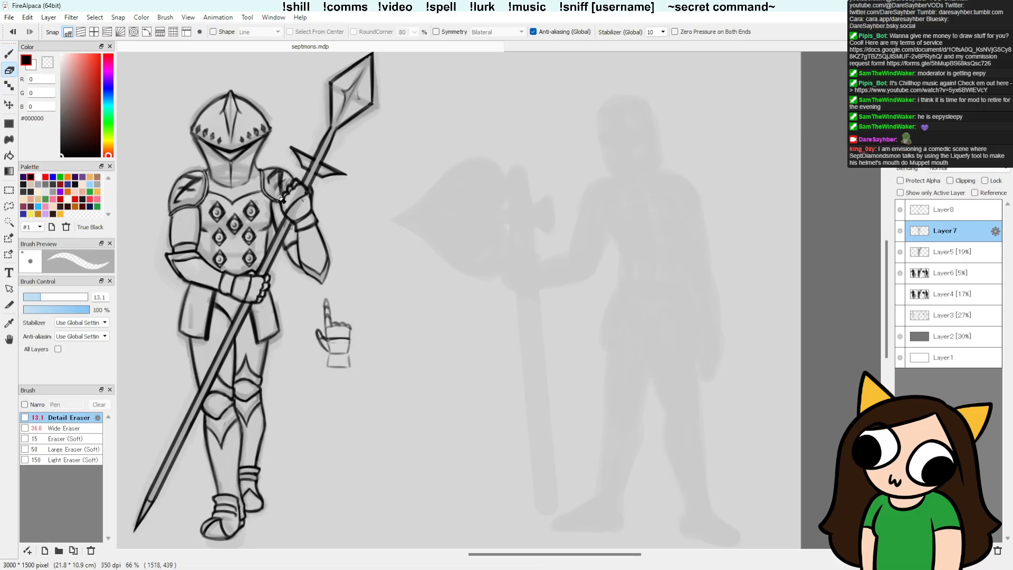
{"action": "key", "text": "ctrl+z"}
{"action": "key", "text": "b"}
{"action": "key", "text": "b"}
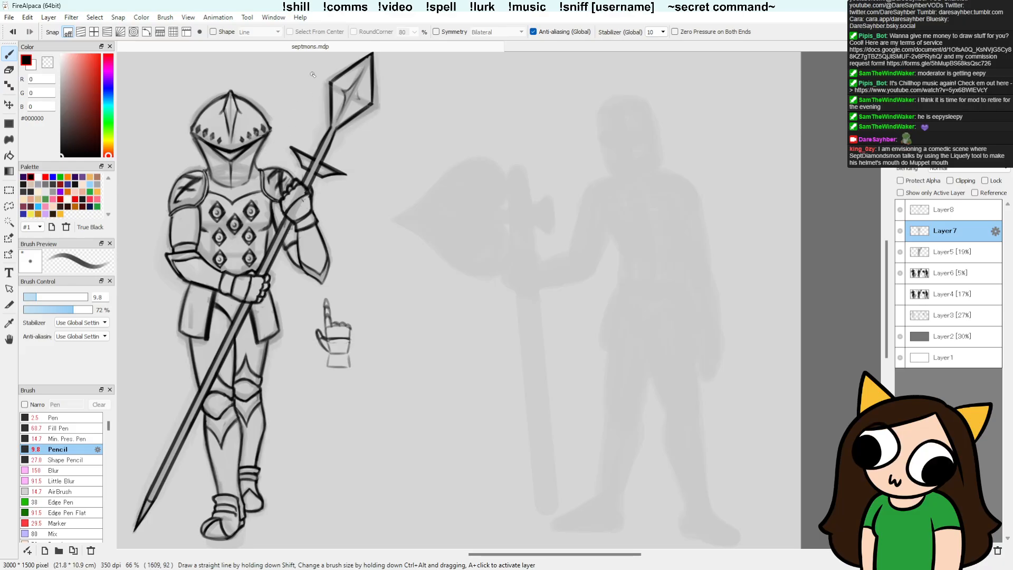
{"action": "key", "text": "e"}
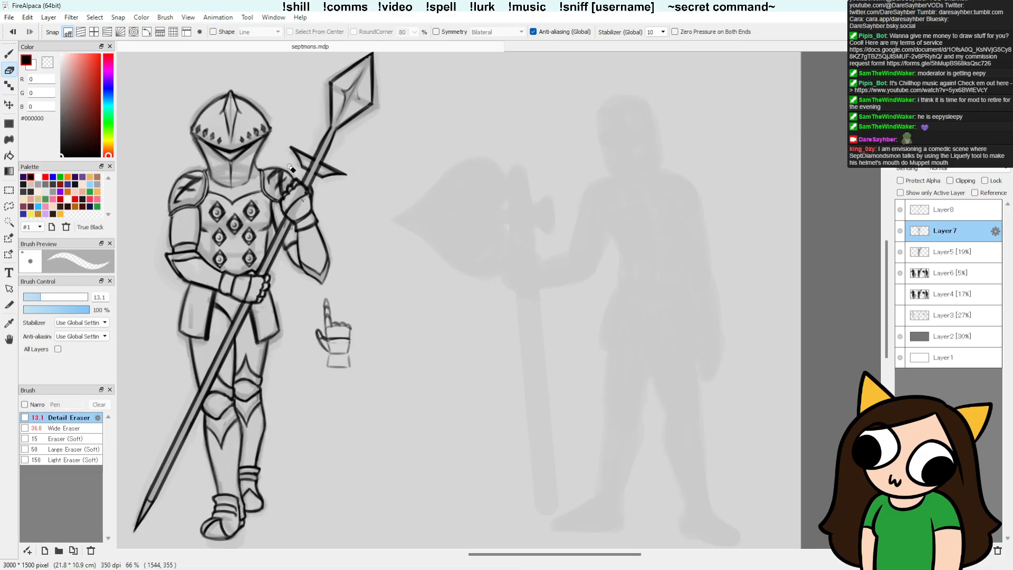
{"action": "key", "text": "ctrl+s"}
{"action": "key", "text": "b"}
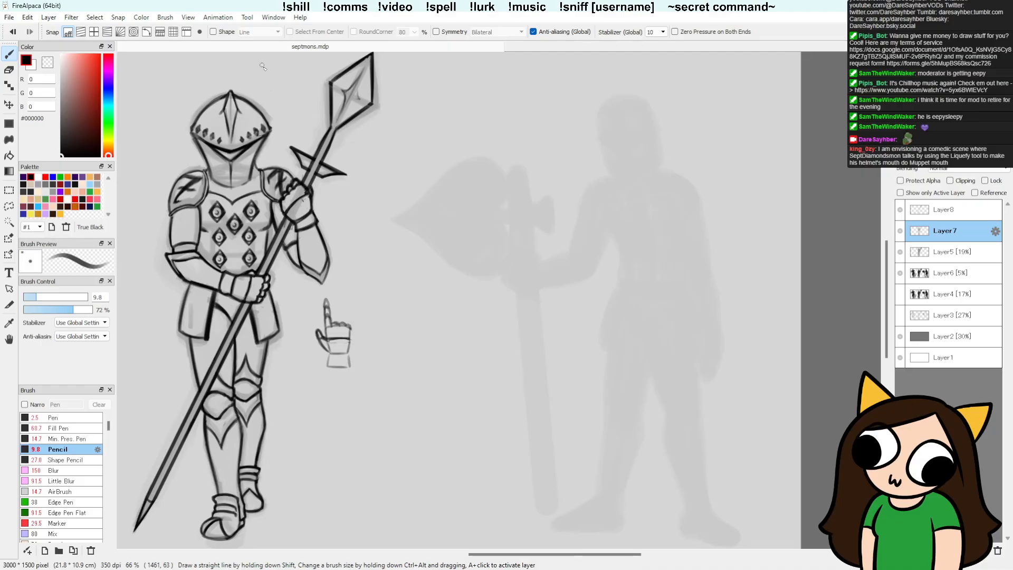
Step: Touch up the neck guard's lines below the helmet with the Detail Eraser and Pencil
{"action": "key", "text": "e"}
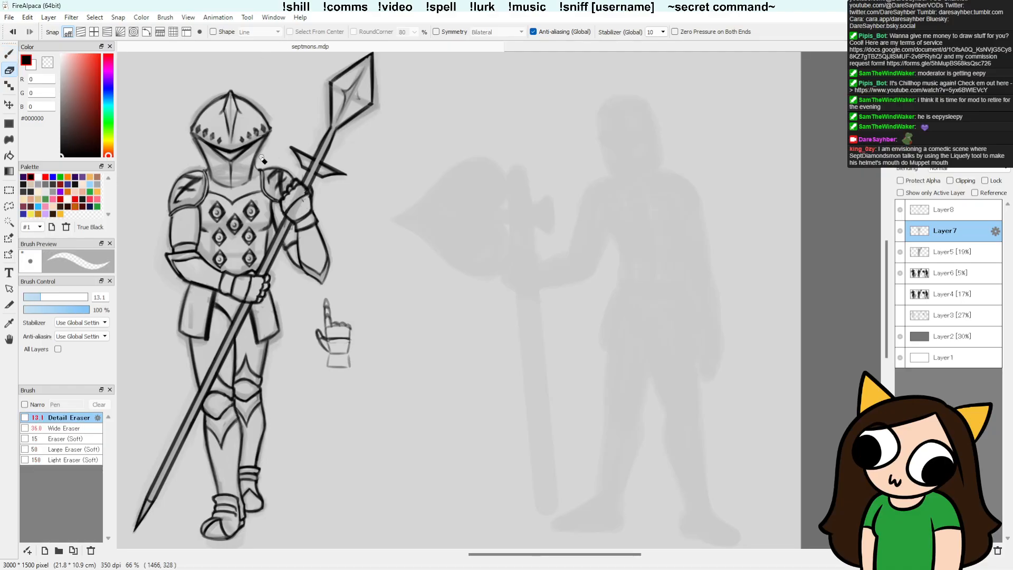
{"action": "key", "text": "b"}
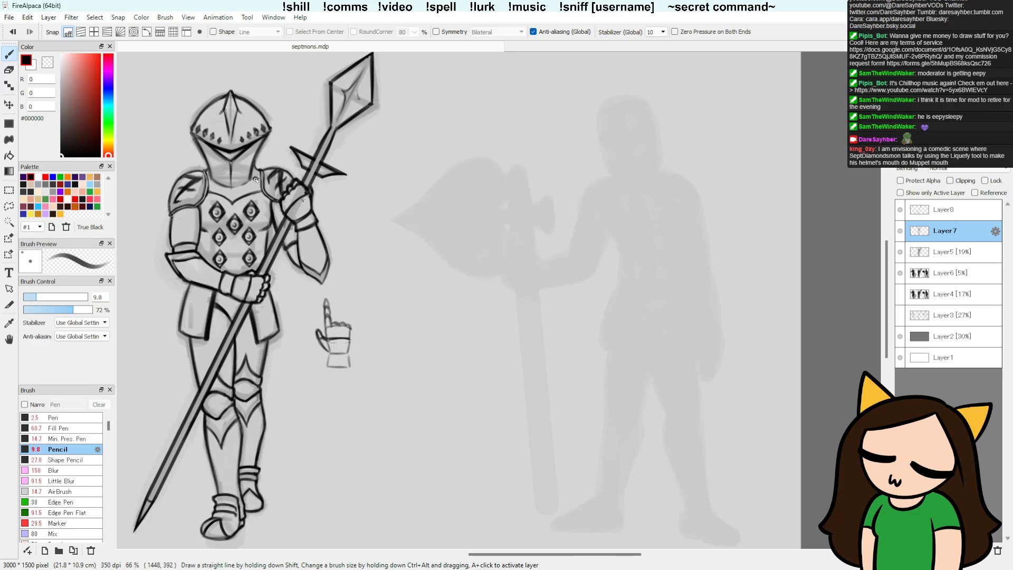
{"action": "key", "text": "e"}
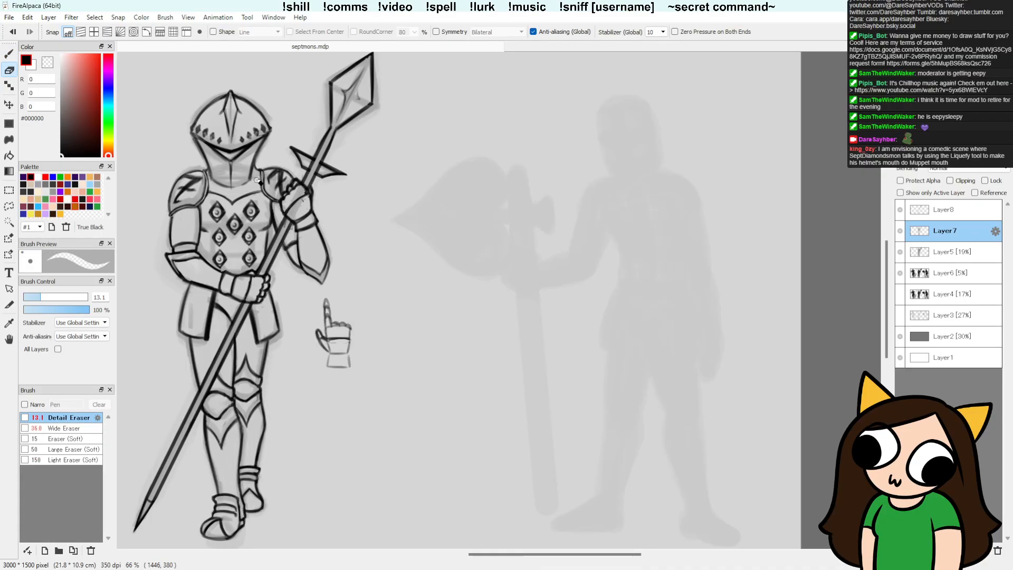
{"action": "key", "text": "b"}
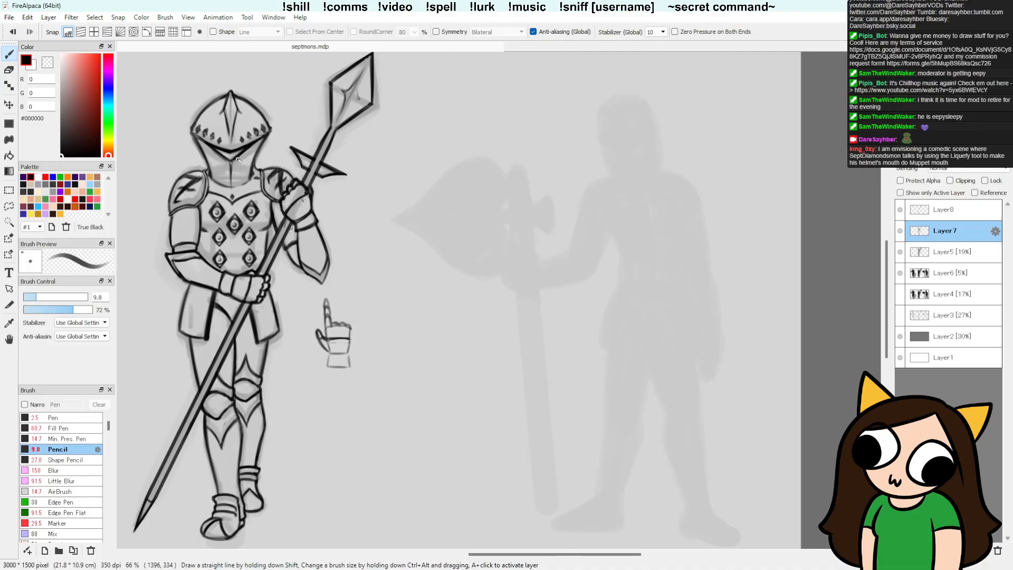
{"action": "key", "text": "e"}
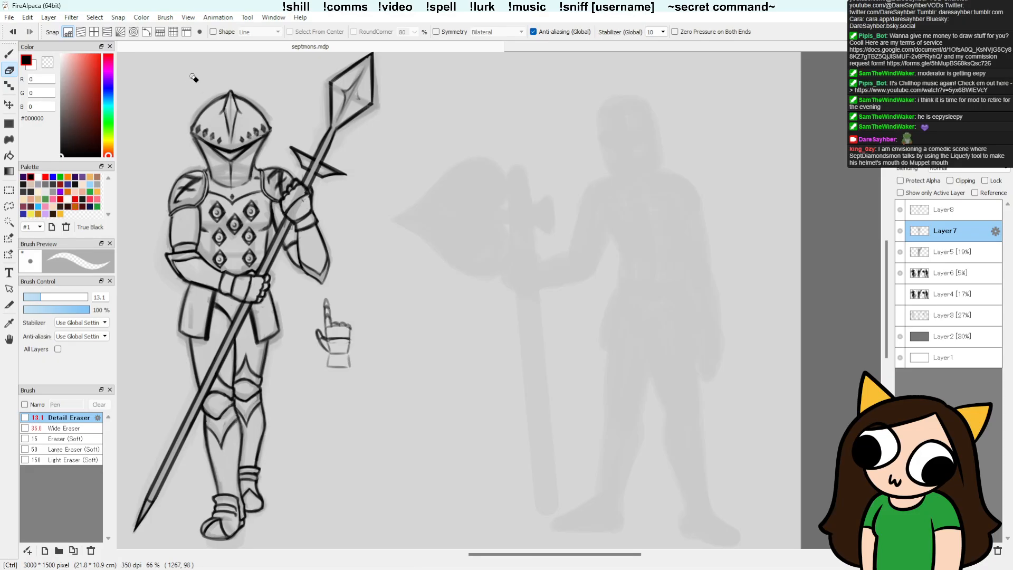
Step: Darken the V-shaped shadow beneath the helmet's visor with the Pencil and tidy it with the Detail Eraser
{"action": "key", "text": "b"}
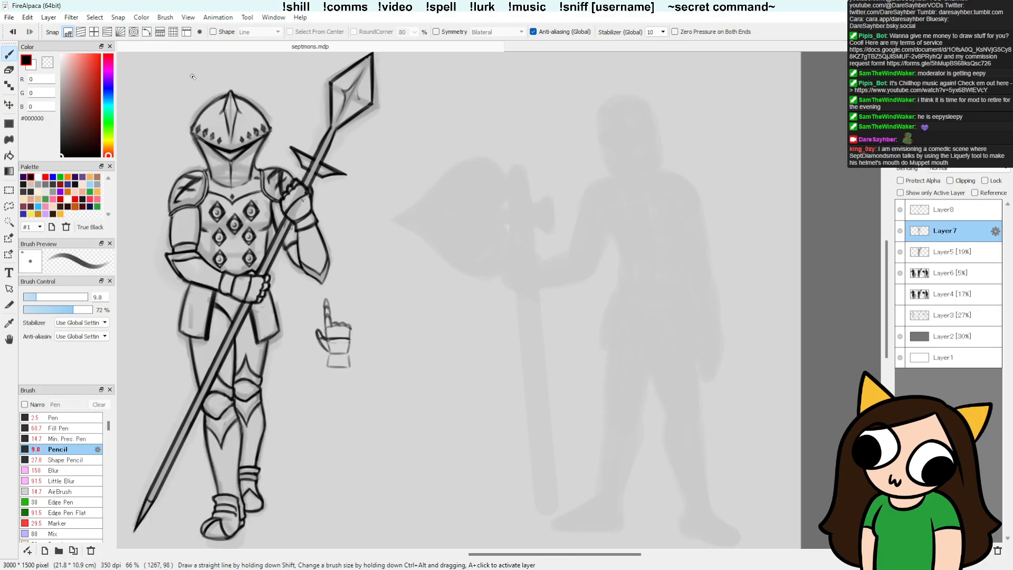
{"action": "key", "text": "e"}
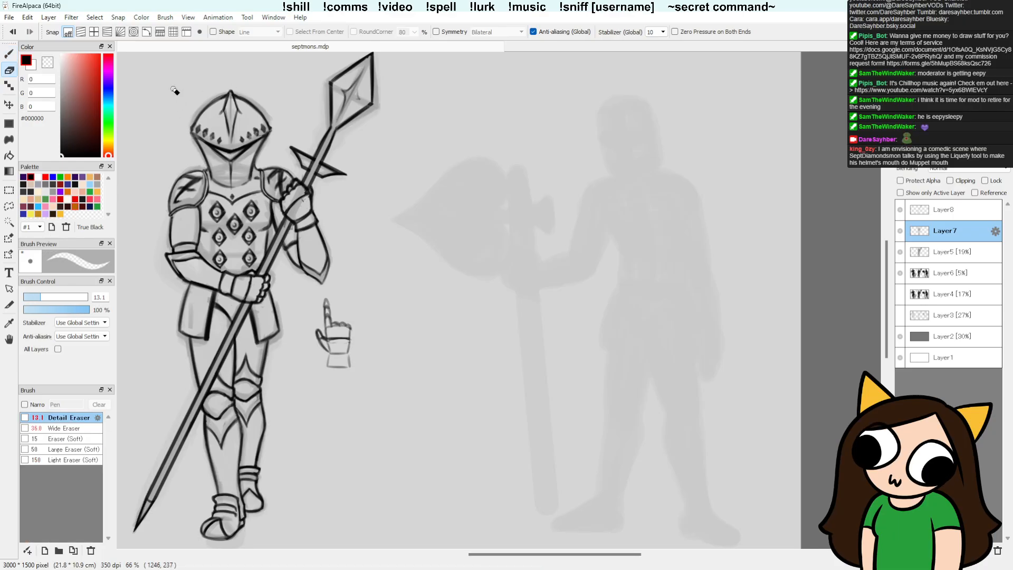
{"action": "key", "text": "b"}
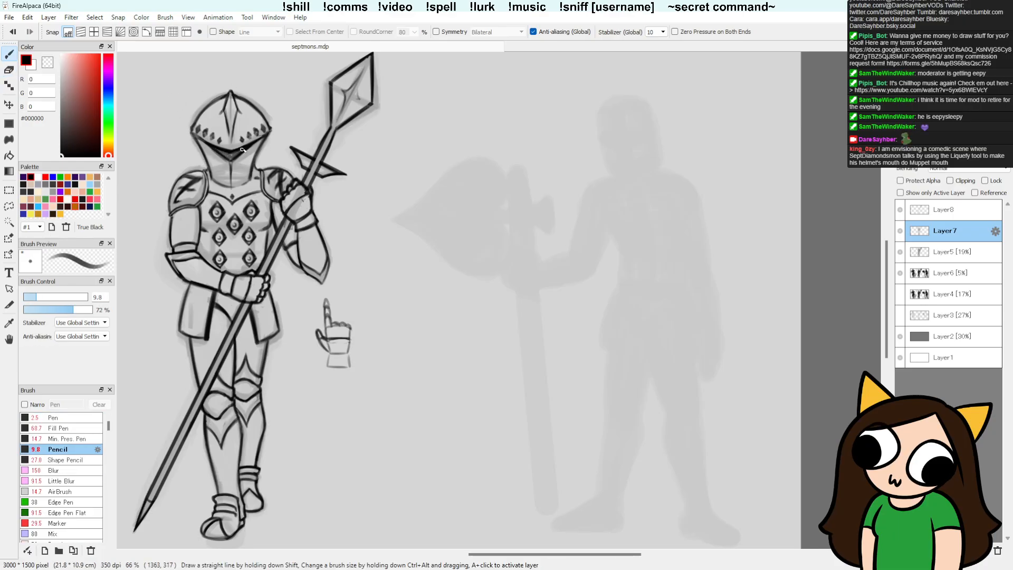
{"action": "mouse_move", "coordinate": [229, 157]}
{"action": "left_mouse_down"}
{"action": "mouse_move", "coordinate": [250, 146]}
{"action": "mouse_move", "coordinate": [238, 153]}
{"action": "left_mouse_up"}
{"action": "key", "text": "e"}
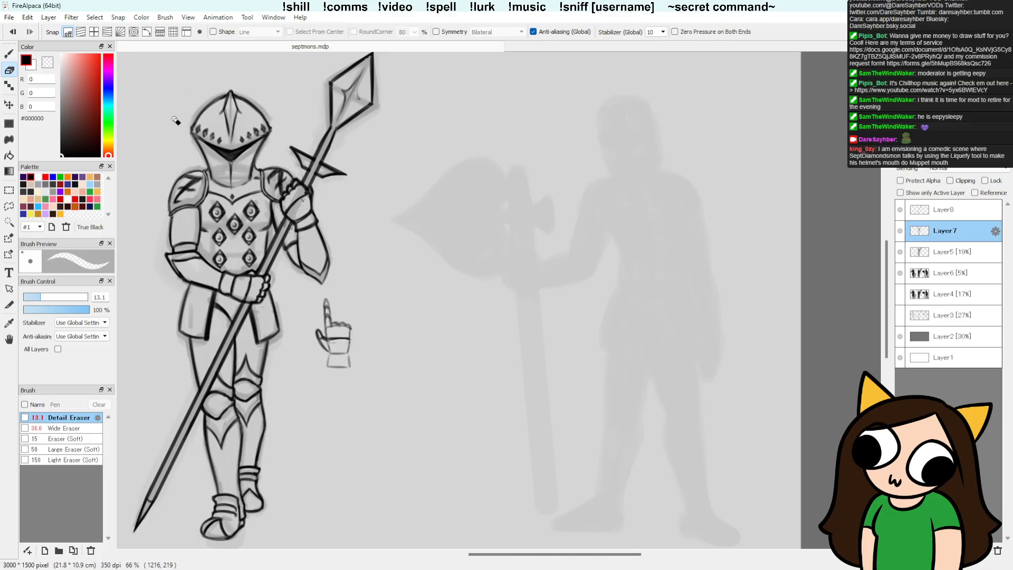
Step: Sketch a small narrow test diamond in the empty space beside the knight, undoing unwanted strokes
{"action": "key", "text": "b"}
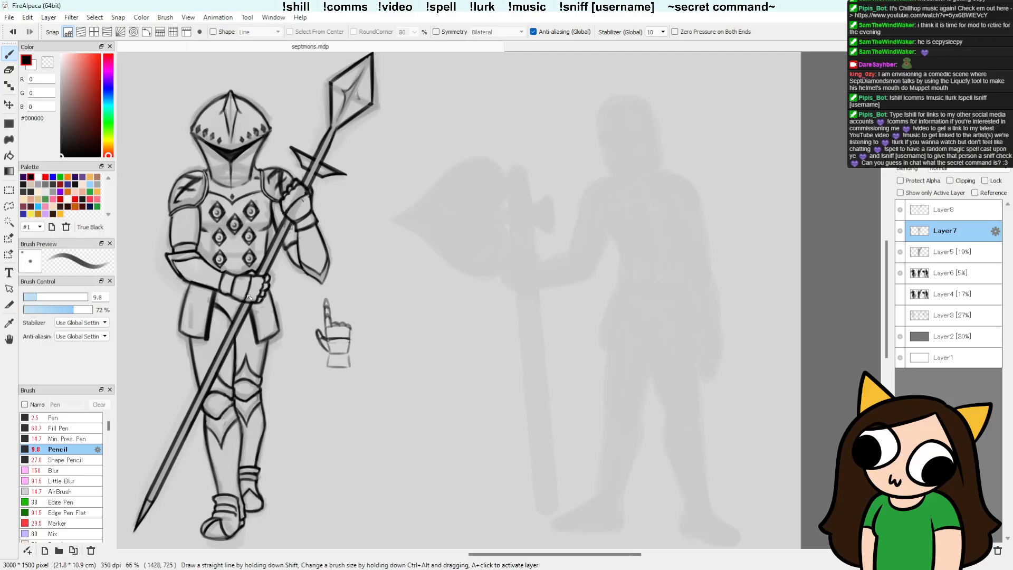
{"action": "mouse_move", "coordinate": [368, 212]}
{"action": "left_mouse_down"}
{"action": "mouse_move", "coordinate": [369, 241]}
{"action": "mouse_move", "coordinate": [378, 205]}
{"action": "mouse_move", "coordinate": [387, 217]}
{"action": "left_mouse_up"}
{"action": "key", "text": "ctrl+z"}
{"action": "key", "text": "ctrl+z"}
{"action": "key", "text": "ctrl+z"}
{"action": "key", "text": "ctrl+z"}
{"action": "key", "text": "ctrl+z"}
{"action": "key", "text": "ctrl+z"}
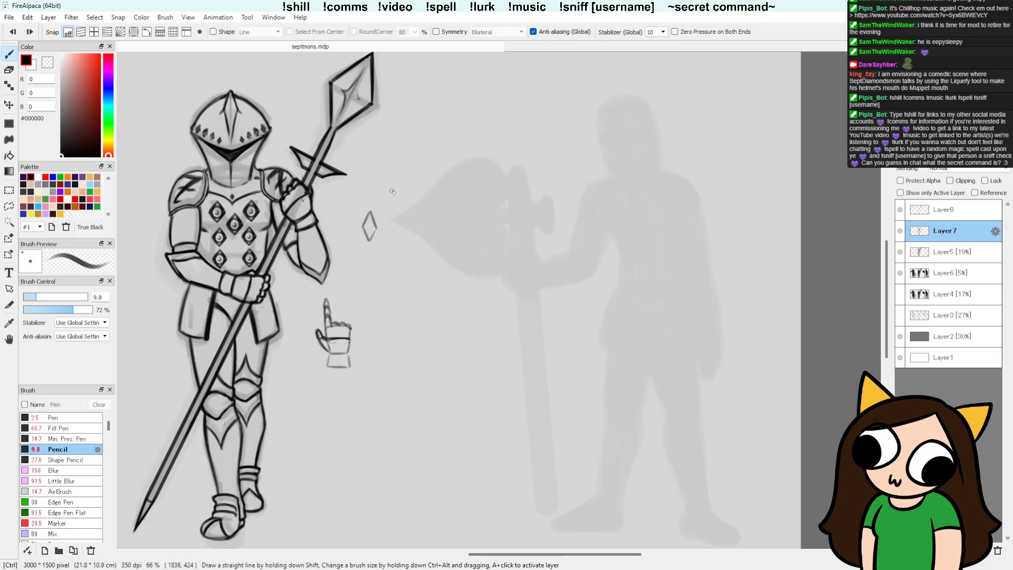
Step: Drop the lasso selection around the test diamond and touch up its lines with the Pencil and Detail Eraser
{"action": "key", "text": "l"}
{"action": "left_click_drag", "start_coordinate": [384, 223], "coordinate": [382, 220]}
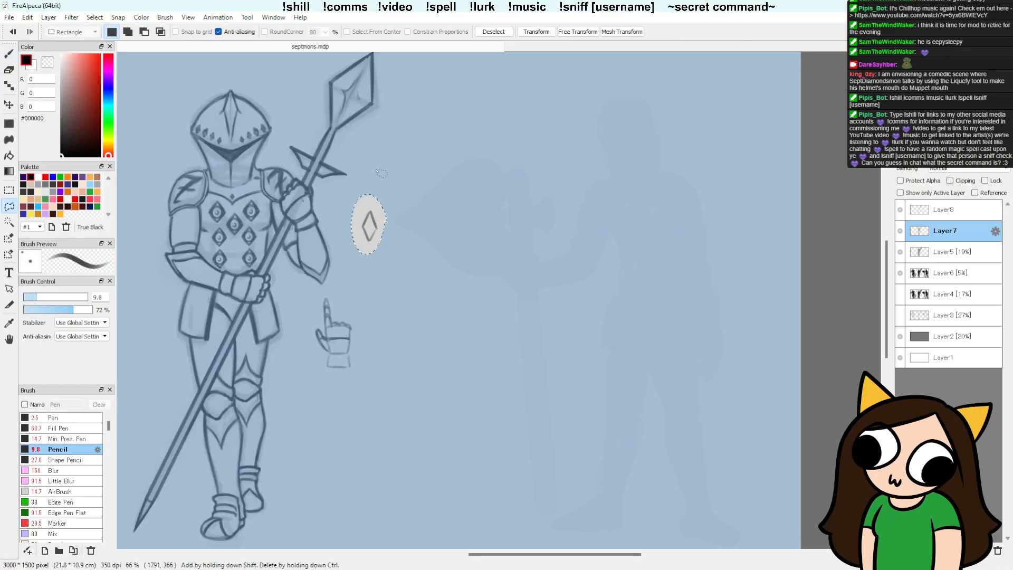
{"action": "left_click", "coordinate": [411, 235]}
{"action": "key", "text": "ctrl+d"}
{"action": "key", "text": "b"}
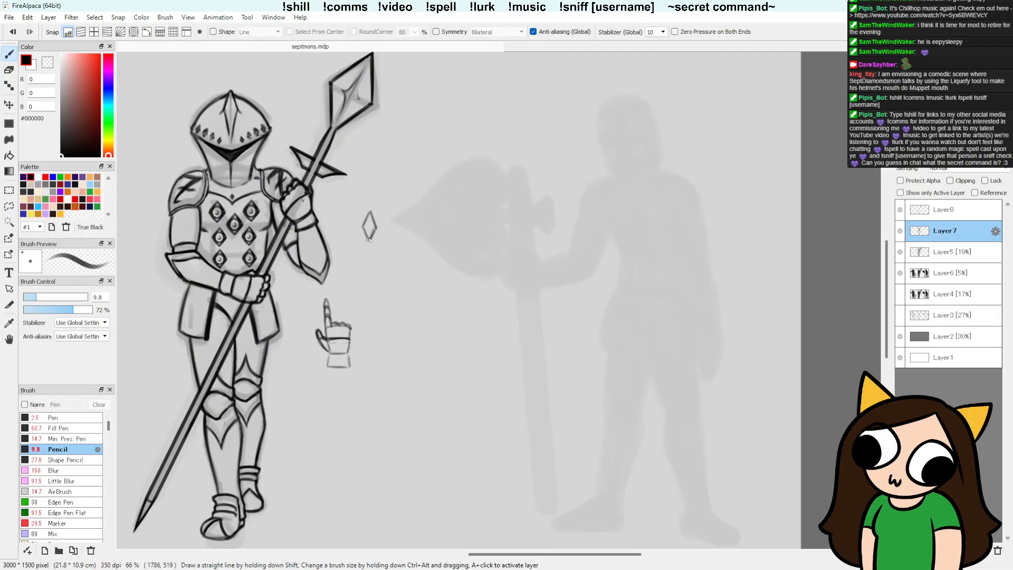
{"action": "key", "text": "e"}
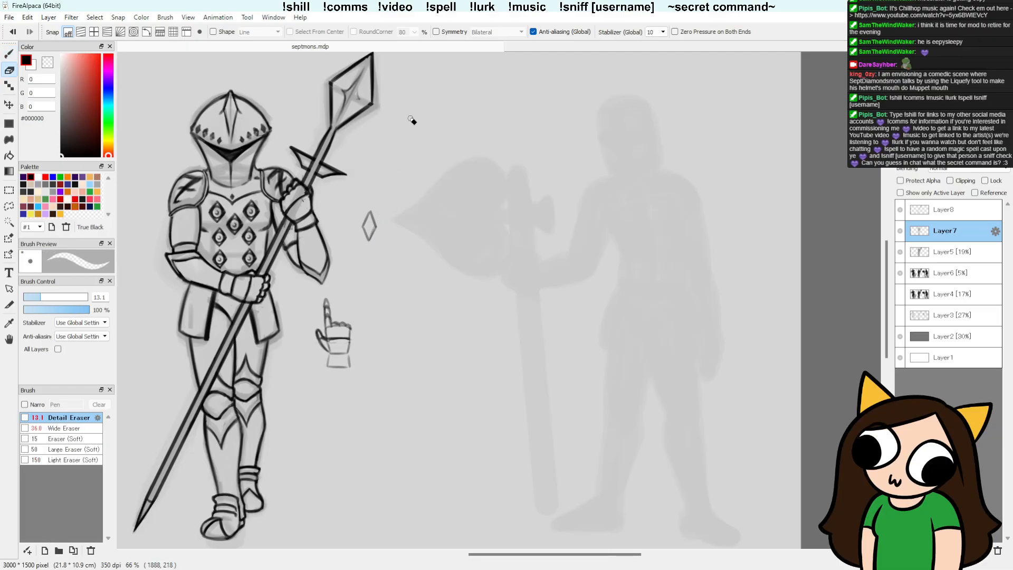
Step: Duplicate the test diamond three times into an overlapping horizontal row and merge the copies down into Layer7
{"action": "key", "text": "l"}
{"action": "left_click_drag", "start_coordinate": [369, 199], "coordinate": [380, 206]}
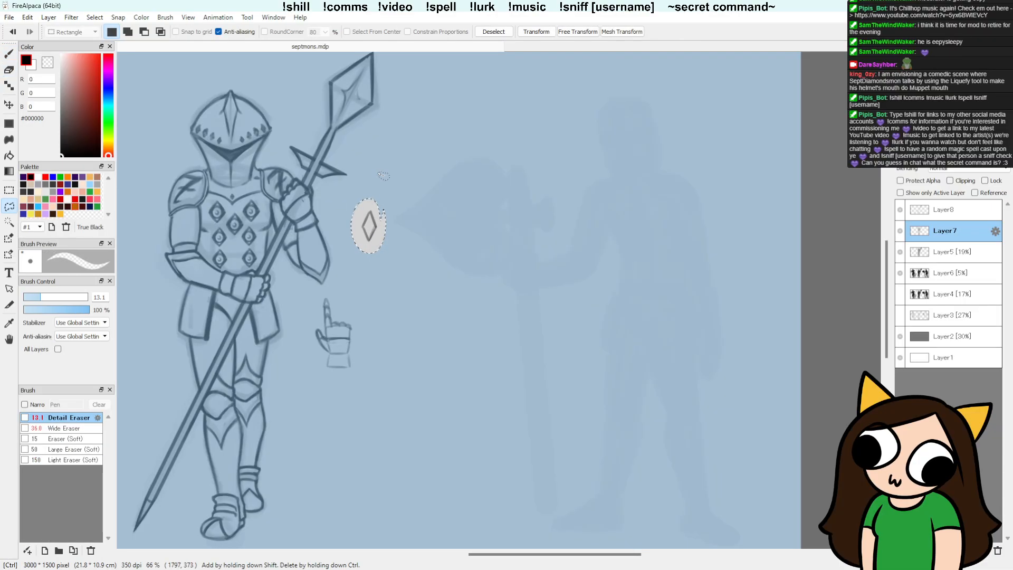
{"action": "key", "text": "ctrl+c"}
{"action": "key", "text": "ctrl+v"}
{"action": "key", "text": "ctrl+d"}
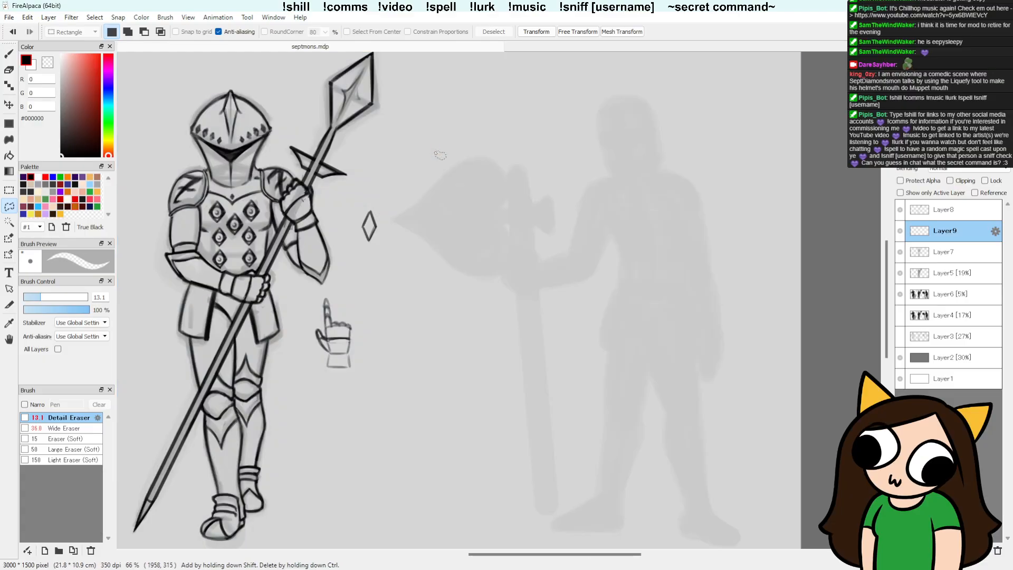
{"action": "key", "text": "v"}
{"action": "mouse_move", "coordinate": [417, 206]}
{"action": "left_mouse_down"}
{"action": "mouse_move", "coordinate": [426, 199]}
{"action": "mouse_move", "coordinate": [467, 233]}
{"action": "left_mouse_up"}
{"action": "key", "text": "ctrl+v"}
{"action": "key", "text": "ctrl+v"}
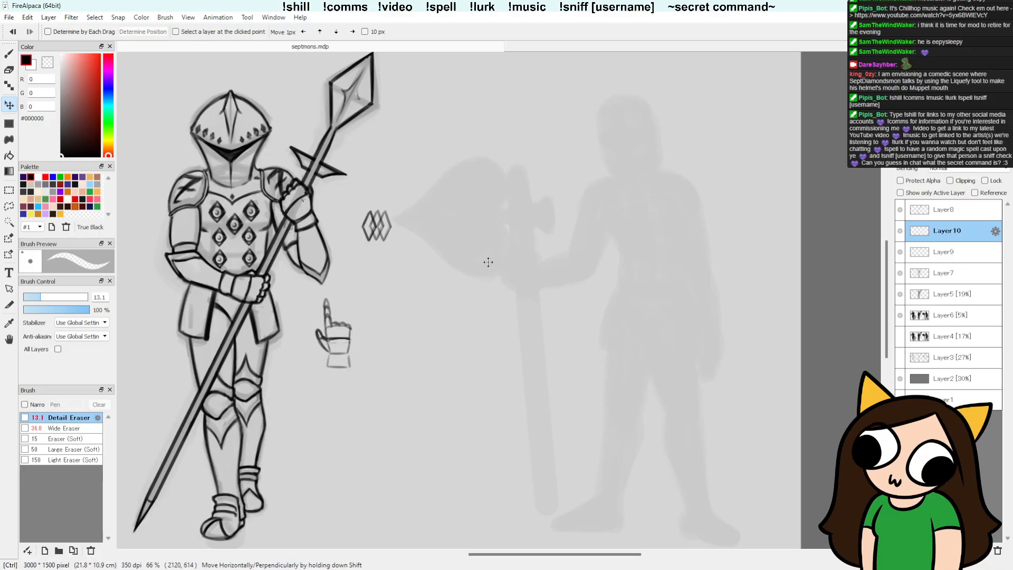
{"action": "left_click_drag", "start_coordinate": [500, 269], "coordinate": [501, 270]}
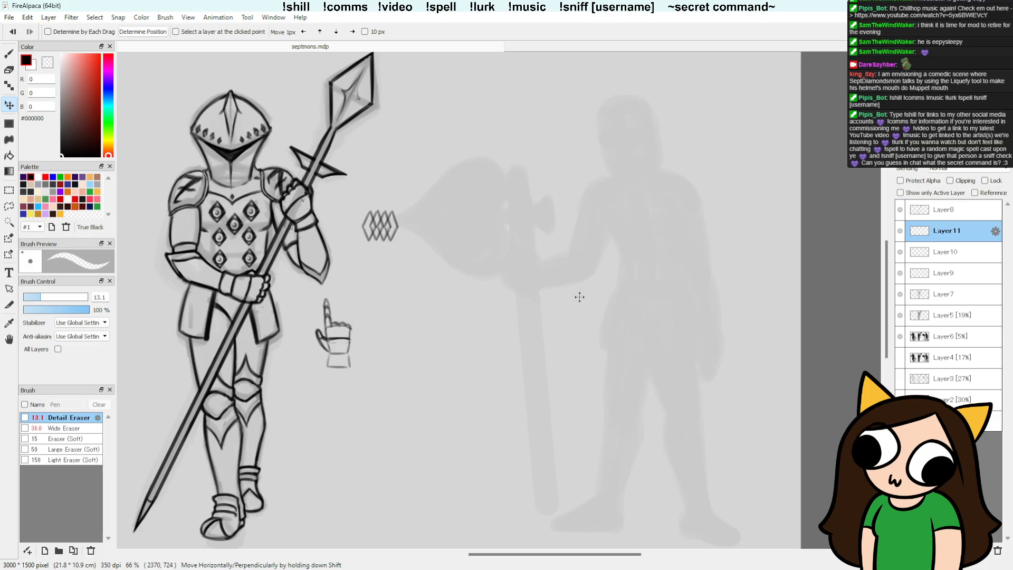
{"action": "left_click", "coordinate": [982, 550]}
{"action": "left_click", "coordinate": [982, 550]}
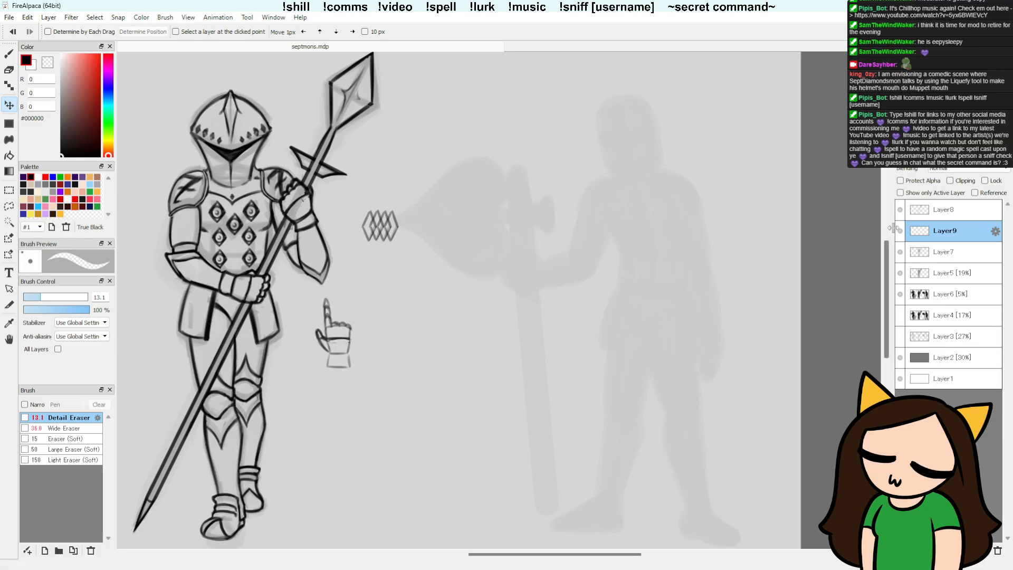
{"action": "left_click", "coordinate": [982, 550]}
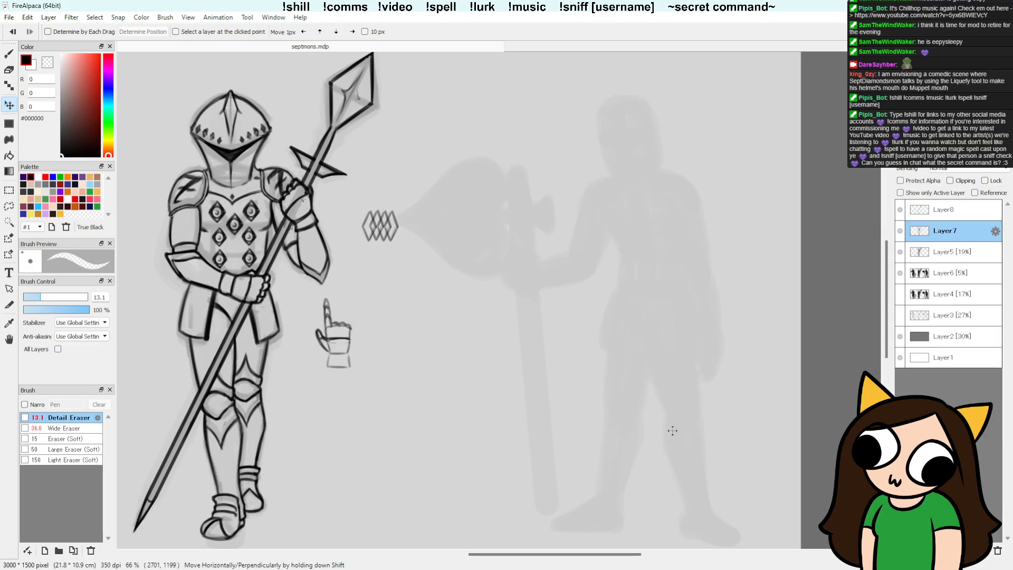
Step: Copy the row of diamonds onto a new layer and place it below the first as an overlapping second row
{"action": "key", "text": "l"}
{"action": "left_click_drag", "start_coordinate": [384, 188], "coordinate": [386, 191]}
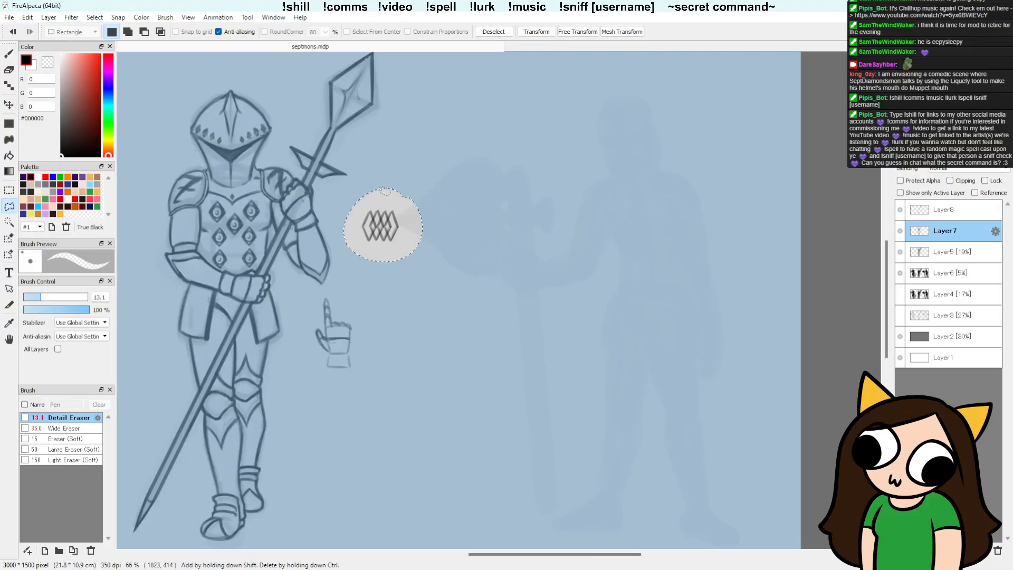
{"action": "key", "text": "ctrl+c"}
{"action": "key", "text": "ctrl+v"}
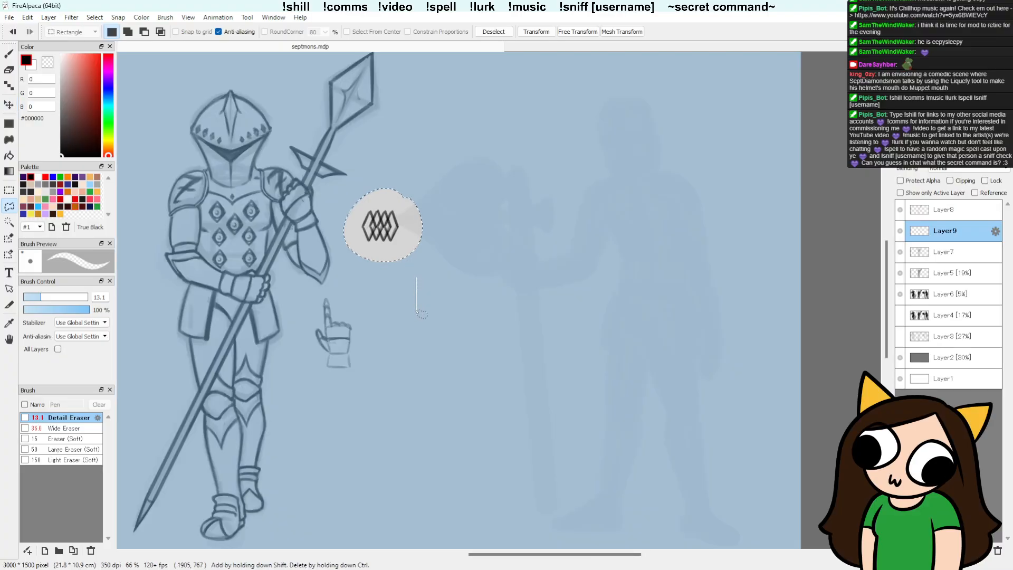
{"action": "left_click_drag", "start_coordinate": [416, 277], "coordinate": [416, 307]}
{"action": "left_click", "coordinate": [467, 300]}
{"action": "left_click_drag", "start_coordinate": [394, 236], "coordinate": [436, 276]}
{"action": "key", "text": "ctrl+d"}
{"action": "key", "text": "v"}
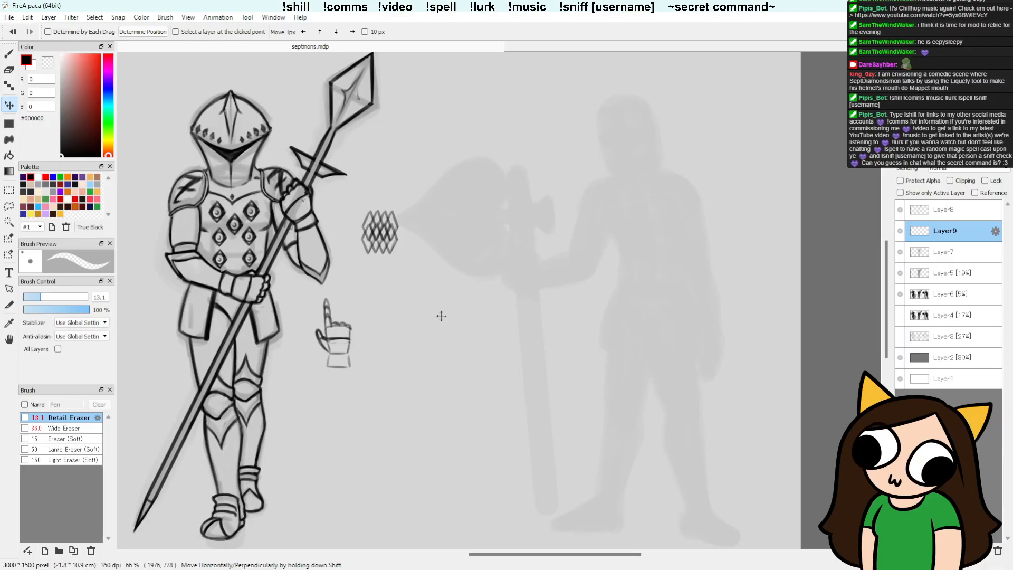
Step: Try to erase the overlapping lines between the two diamond rows on Layer7 and Layer9, toggling Layer7's visibility to compare
{"action": "key", "text": "e"}
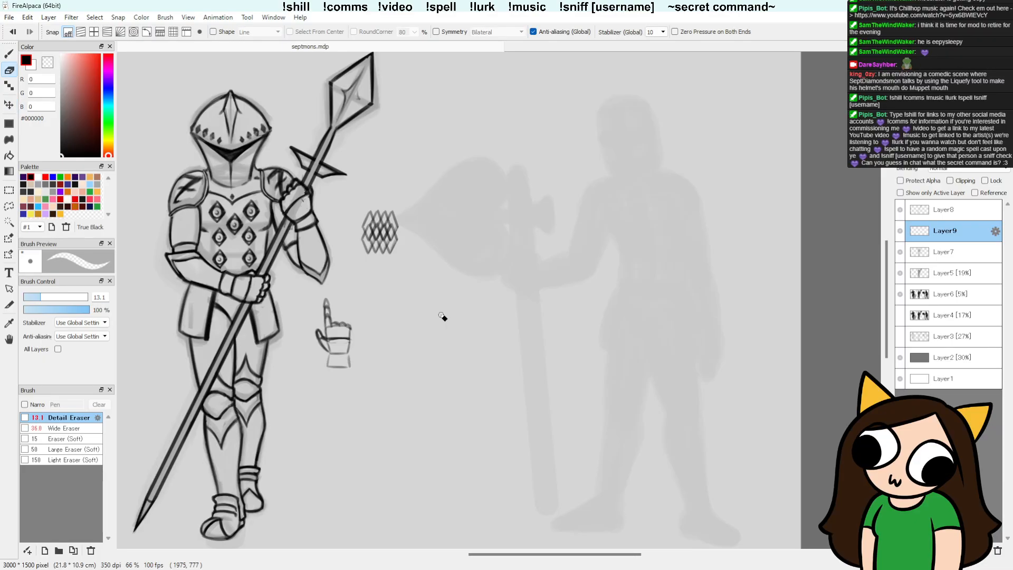
{"action": "left_click", "coordinate": [945, 252]}
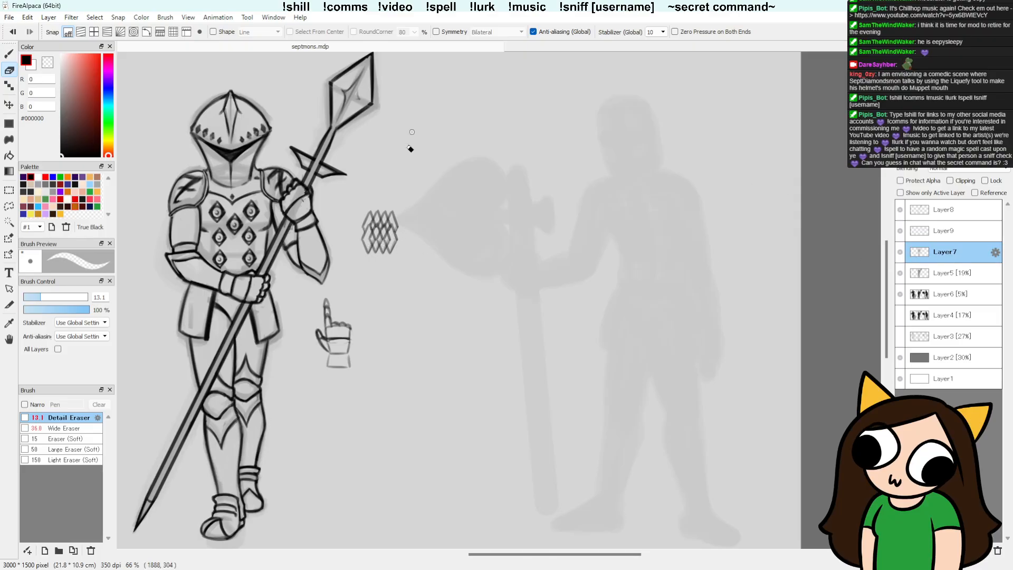
{"action": "left_click", "coordinate": [945, 229]}
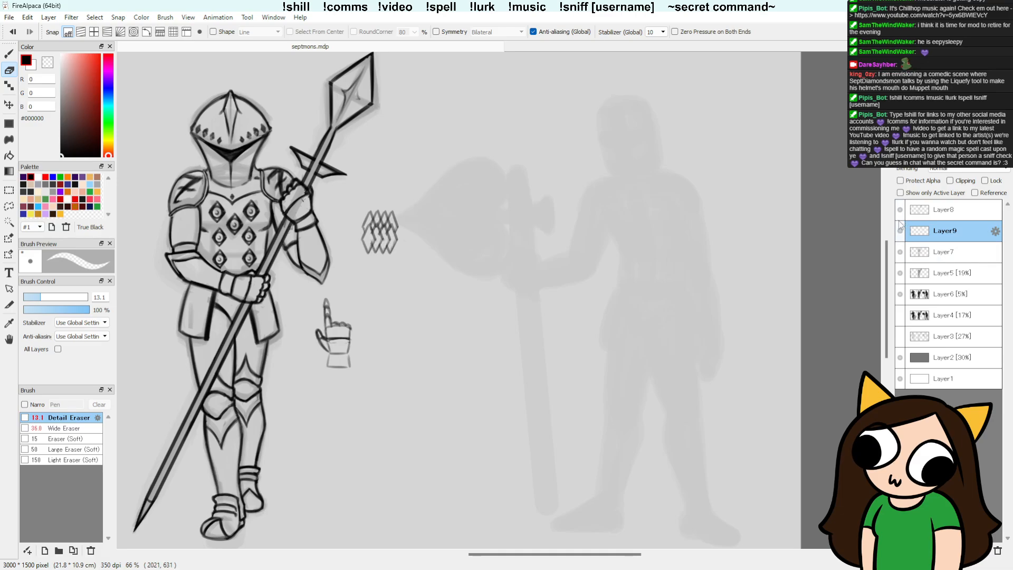
{"action": "left_click", "coordinate": [900, 252]}
{"action": "left_click", "coordinate": [900, 253]}
{"action": "left_click", "coordinate": [919, 253]}
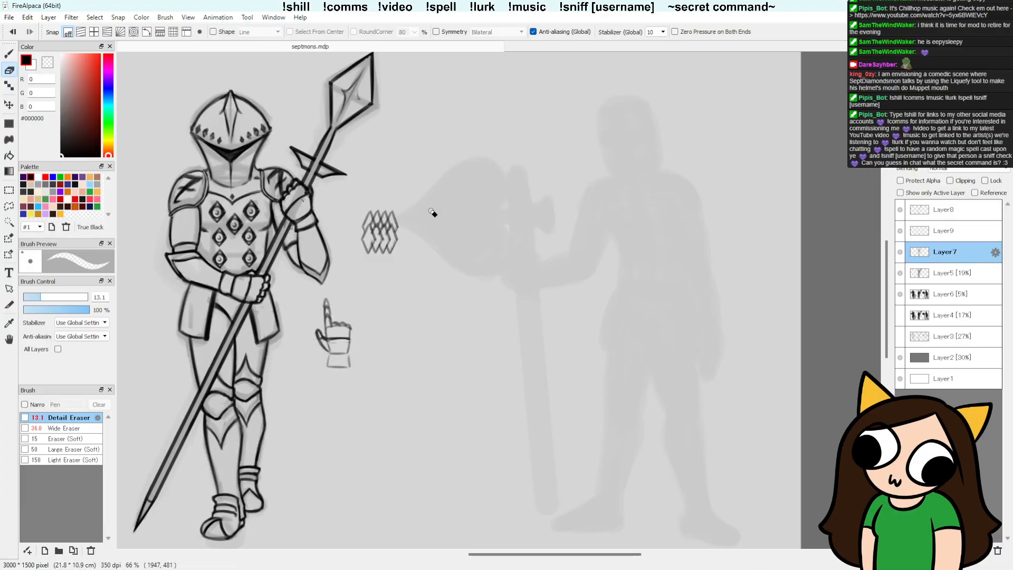
Step: Lasso the test diamond rows and delete them from Layer7 and Layer9, leaving Layer9 active with nothing selected
{"action": "key", "text": "l"}
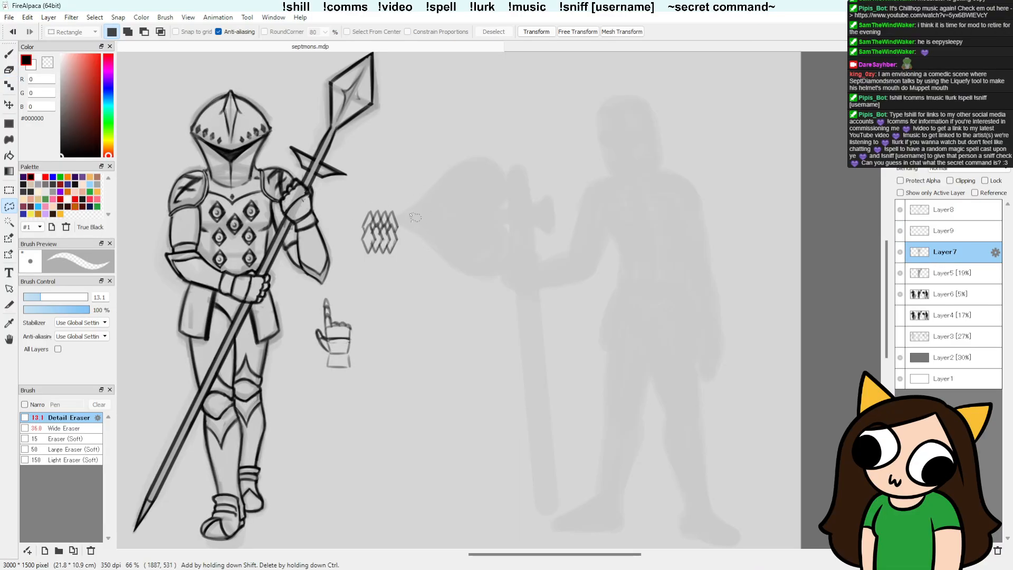
{"action": "left_click_drag", "start_coordinate": [410, 217], "coordinate": [422, 244]}
{"action": "left_click", "coordinate": [956, 233], "text": "ctrl"}
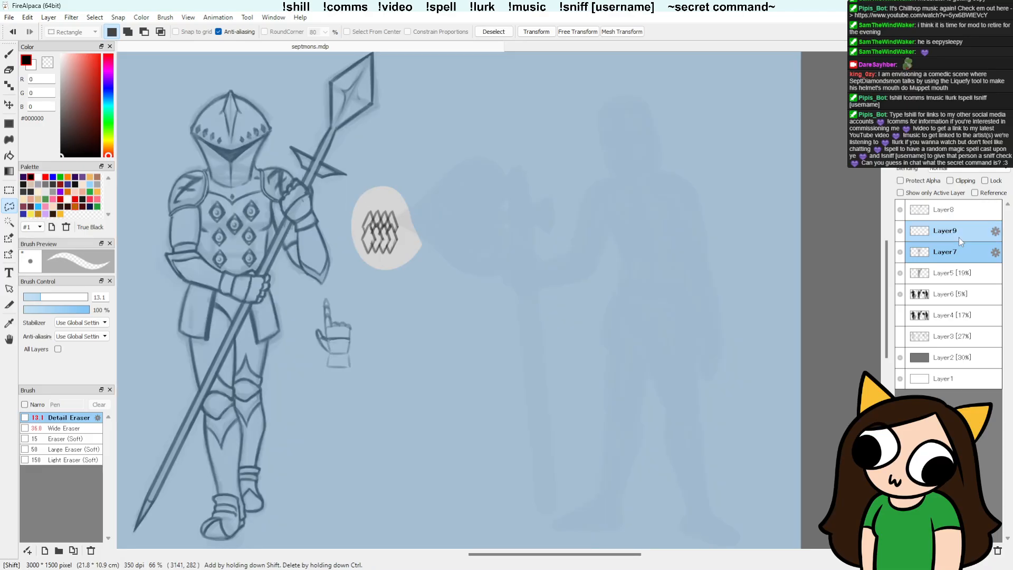
{"action": "left_click", "coordinate": [944, 253]}
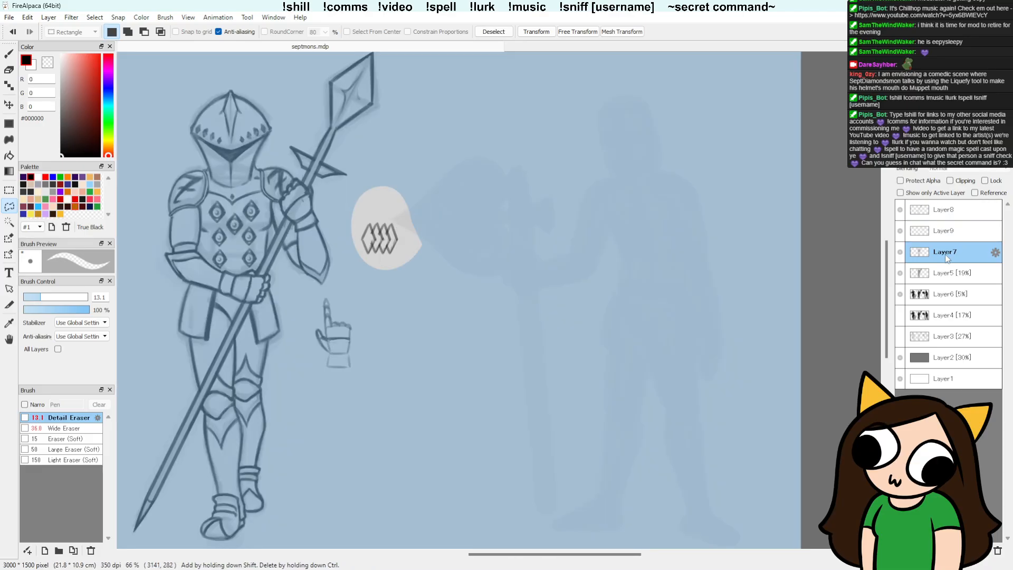
{"action": "left_click", "coordinate": [945, 233]}
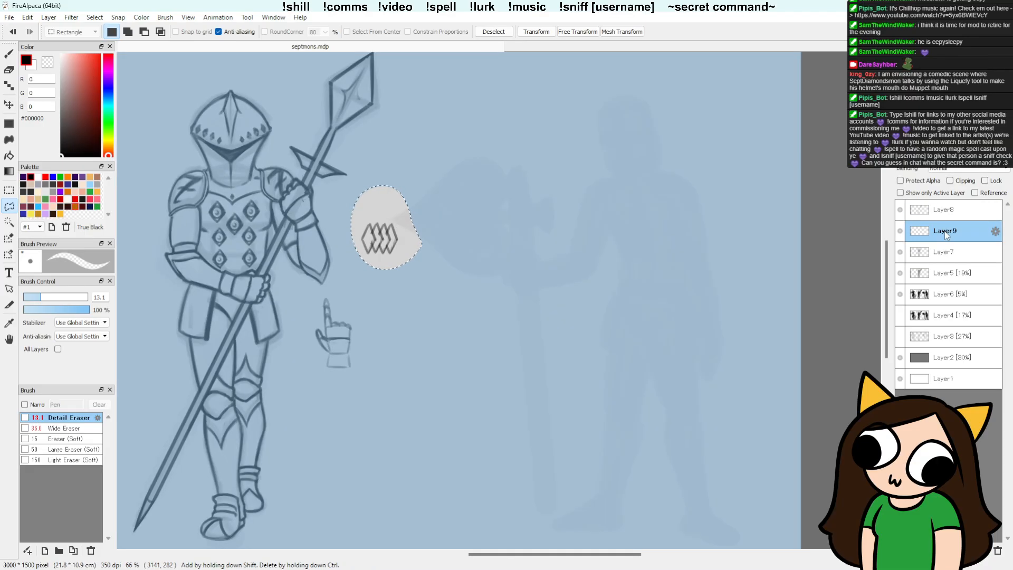
{"action": "key", "text": "ctrl+d"}
Step: Pencil sample rows of overlapping zigzags for a chainmail texture beside the knight on Layer9, undoing one stroke
{"action": "key", "text": "b"}
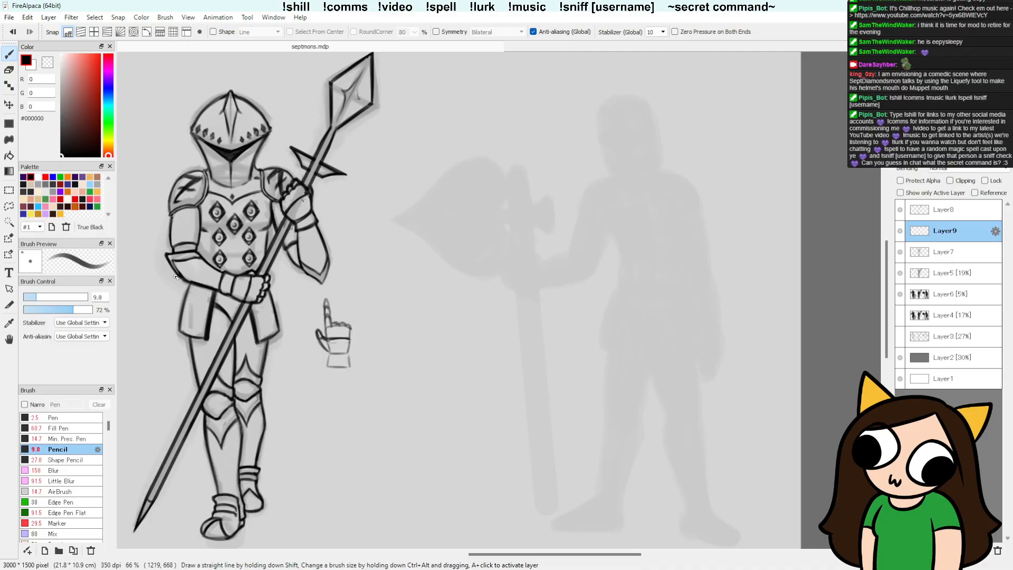
{"action": "mouse_move", "coordinate": [365, 232]}
{"action": "left_mouse_down"}
{"action": "mouse_move", "coordinate": [388, 245]}
{"action": "mouse_move", "coordinate": [402, 216]}
{"action": "mouse_move", "coordinate": [397, 237]}
{"action": "mouse_move", "coordinate": [414, 224]}
{"action": "mouse_move", "coordinate": [417, 245]}
{"action": "mouse_move", "coordinate": [428, 224]}
{"action": "left_mouse_up"}
{"action": "mouse_move", "coordinate": [376, 241]}
{"action": "left_mouse_down"}
{"action": "mouse_move", "coordinate": [387, 232]}
{"action": "mouse_move", "coordinate": [403, 242]}
{"action": "mouse_move", "coordinate": [397, 254]}
{"action": "mouse_move", "coordinate": [404, 242]}
{"action": "left_mouse_up"}
{"action": "key", "text": "ctrl+z"}
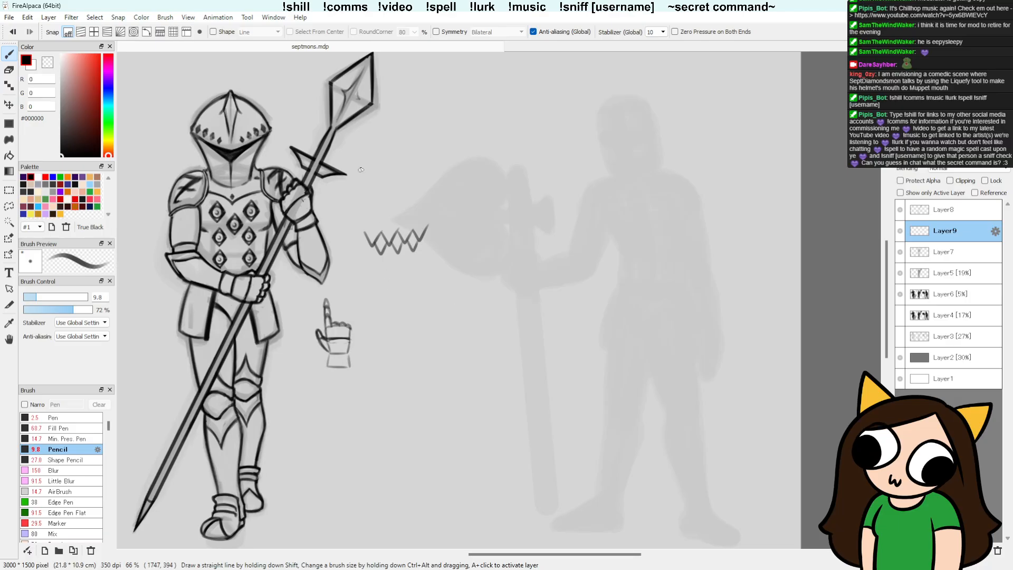
{"action": "mouse_move", "coordinate": [368, 255]}
{"action": "left_mouse_down"}
{"action": "mouse_move", "coordinate": [406, 260]}
{"action": "mouse_move", "coordinate": [413, 245]}
{"action": "left_mouse_up"}
{"action": "mouse_move", "coordinate": [416, 246]}
{"action": "left_mouse_down"}
{"action": "mouse_move", "coordinate": [427, 258]}
{"action": "mouse_move", "coordinate": [427, 244]}
{"action": "left_mouse_up"}
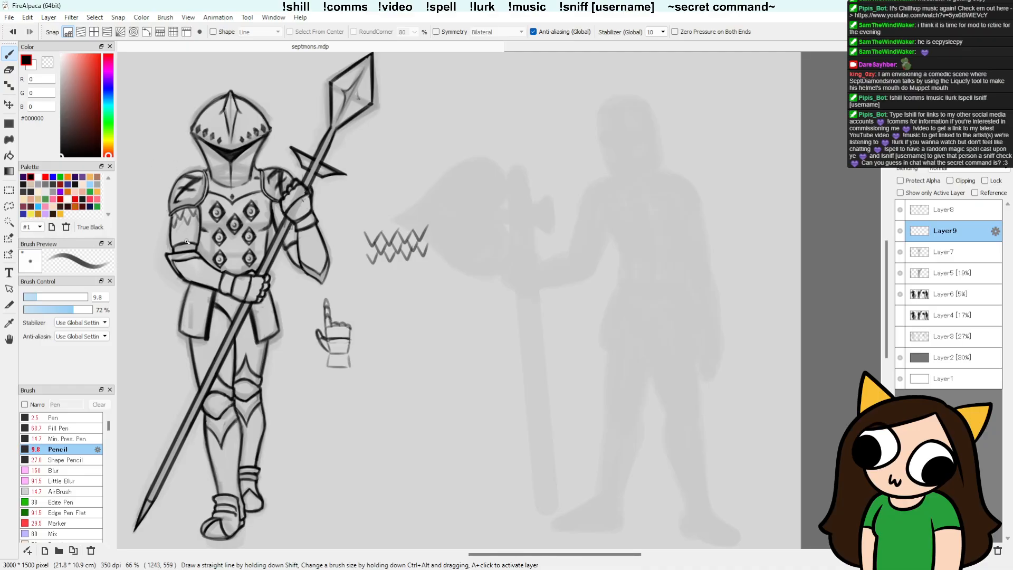
Step: Pencil zigzag chainmail rows across the upper arm below the shoulder plate without the emblemed fist, redoing two strokes
{"action": "left_click_drag", "start_coordinate": [176, 225], "coordinate": [182, 233]}
{"action": "key", "text": "ctrl+z"}
{"action": "left_click_drag", "start_coordinate": [172, 230], "coordinate": [187, 235]}
{"action": "key", "text": "ctrl+z"}
{"action": "left_click_drag", "start_coordinate": [178, 236], "coordinate": [183, 241]}
{"action": "left_click_drag", "start_coordinate": [368, 296], "coordinate": [404, 355]}
{"action": "mouse_move", "coordinate": [382, 292]}
{"action": "left_mouse_down"}
{"action": "mouse_move", "coordinate": [407, 334]}
{"action": "mouse_move", "coordinate": [422, 327]}
{"action": "left_mouse_up"}
{"action": "left_click_drag", "start_coordinate": [409, 278], "coordinate": [431, 317]}
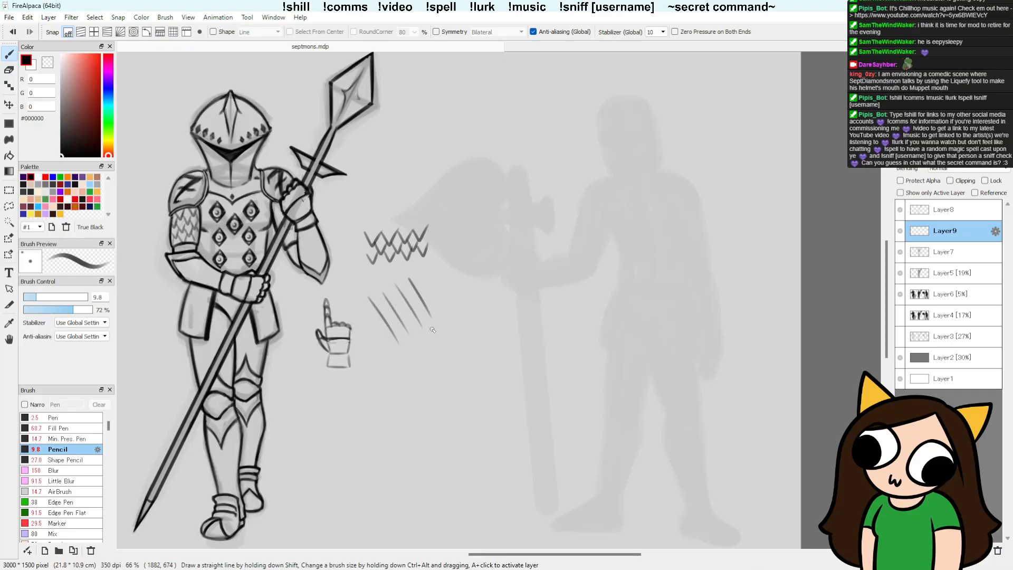
{"action": "left_click_drag", "start_coordinate": [422, 272], "coordinate": [378, 315]}
{"action": "key", "text": "ctrl+z"}
{"action": "key", "text": "ctrl+z"}
{"action": "key", "text": "ctrl+z"}
{"action": "key", "text": "ctrl+z"}
{"action": "key", "text": "ctrl+z"}
Step: Pencil steep parallel diagonals below the zigzag sample on Layer9 and start crossing them, undoing the last crossing strokes
{"action": "mouse_move", "coordinate": [369, 291]}
{"action": "left_mouse_down"}
{"action": "mouse_move", "coordinate": [402, 365]}
{"action": "mouse_move", "coordinate": [422, 348]}
{"action": "left_mouse_up"}
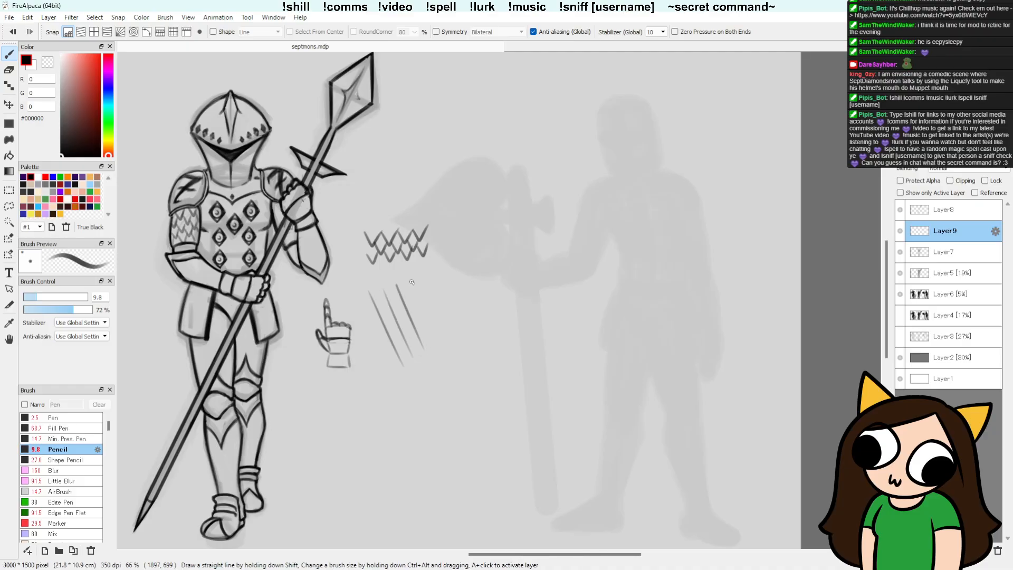
{"action": "mouse_move", "coordinate": [411, 281]}
{"action": "left_mouse_down"}
{"action": "mouse_move", "coordinate": [438, 350]}
{"action": "mouse_move", "coordinate": [449, 344]}
{"action": "left_mouse_up"}
{"action": "mouse_move", "coordinate": [410, 274]}
{"action": "left_mouse_down"}
{"action": "mouse_move", "coordinate": [369, 318]}
{"action": "mouse_move", "coordinate": [381, 350]}
{"action": "left_mouse_up"}
{"action": "mouse_move", "coordinate": [437, 293]}
{"action": "left_mouse_down"}
{"action": "mouse_move", "coordinate": [391, 363]}
{"action": "mouse_move", "coordinate": [405, 369]}
{"action": "left_mouse_up"}
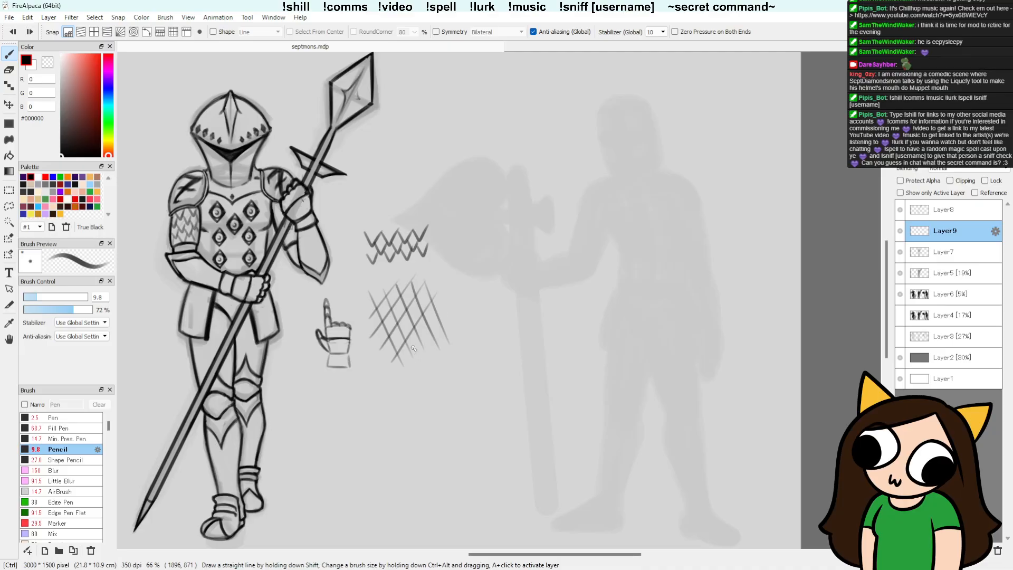
{"action": "key", "text": "ctrl+z"}
{"action": "key", "text": "ctrl+z"}
{"action": "key", "text": "ctrl+z"}
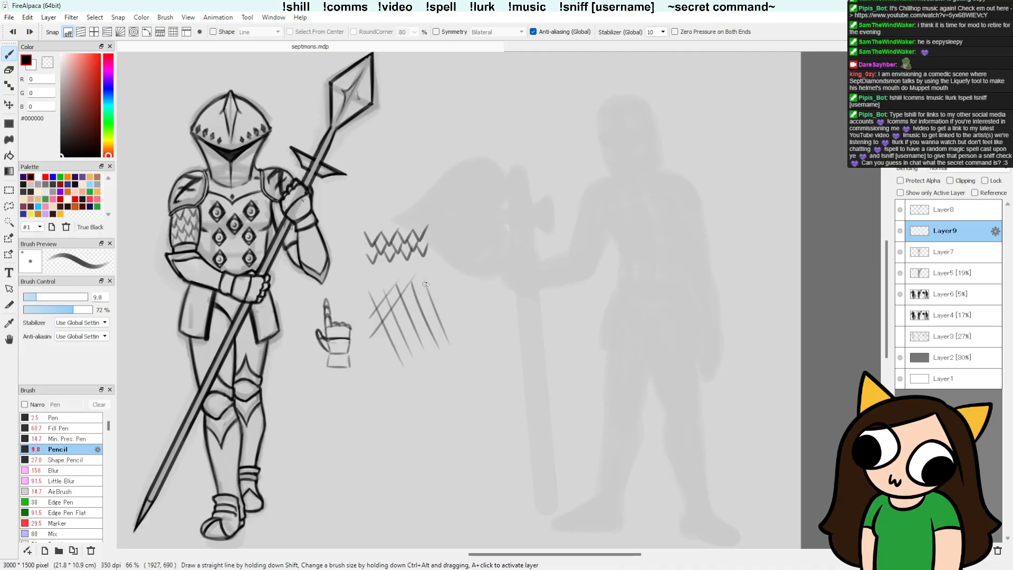
Step: Complete the diamond lattice sample with evenly spaced opposing diagonals, redoing two of the strokes
{"action": "left_click_drag", "start_coordinate": [429, 279], "coordinate": [371, 357]}
{"action": "left_click_drag", "start_coordinate": [442, 288], "coordinate": [382, 371]}
{"action": "key", "text": "ctrl+z"}
{"action": "left_click_drag", "start_coordinate": [439, 284], "coordinate": [382, 365]}
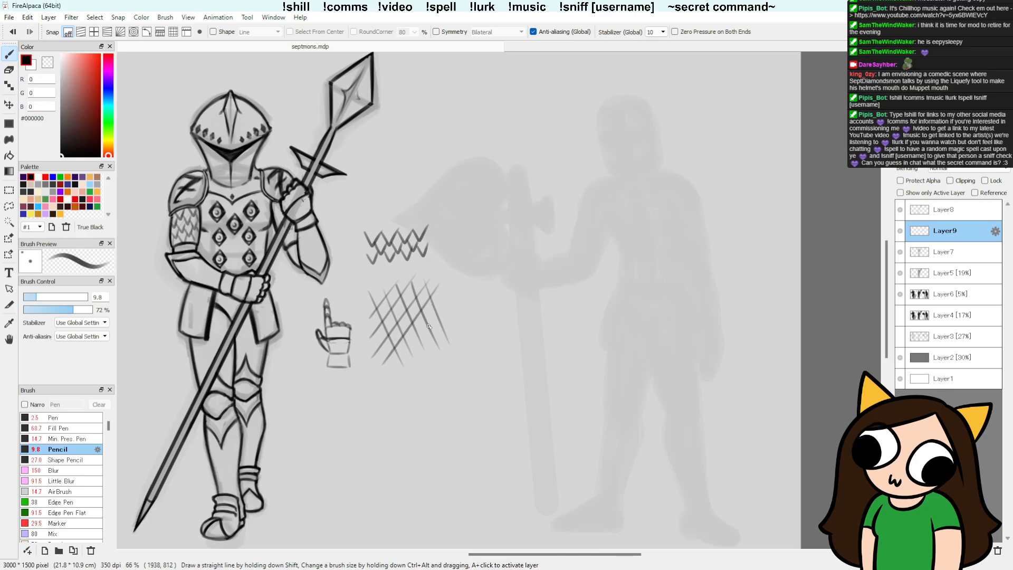
{"action": "left_click_drag", "start_coordinate": [441, 304], "coordinate": [391, 375]}
{"action": "key", "text": "ctrl+z"}
{"action": "left_click_drag", "start_coordinate": [442, 300], "coordinate": [389, 375]}
{"action": "left_click_drag", "start_coordinate": [446, 316], "coordinate": [407, 370]}
Step: Try slanted parallel pencil strokes on the hip plate beneath the bent forearm, undoing several of them
{"action": "mouse_move", "coordinate": [207, 299]}
{"action": "left_mouse_down"}
{"action": "mouse_move", "coordinate": [190, 271]}
{"action": "mouse_move", "coordinate": [213, 308]}
{"action": "left_mouse_up"}
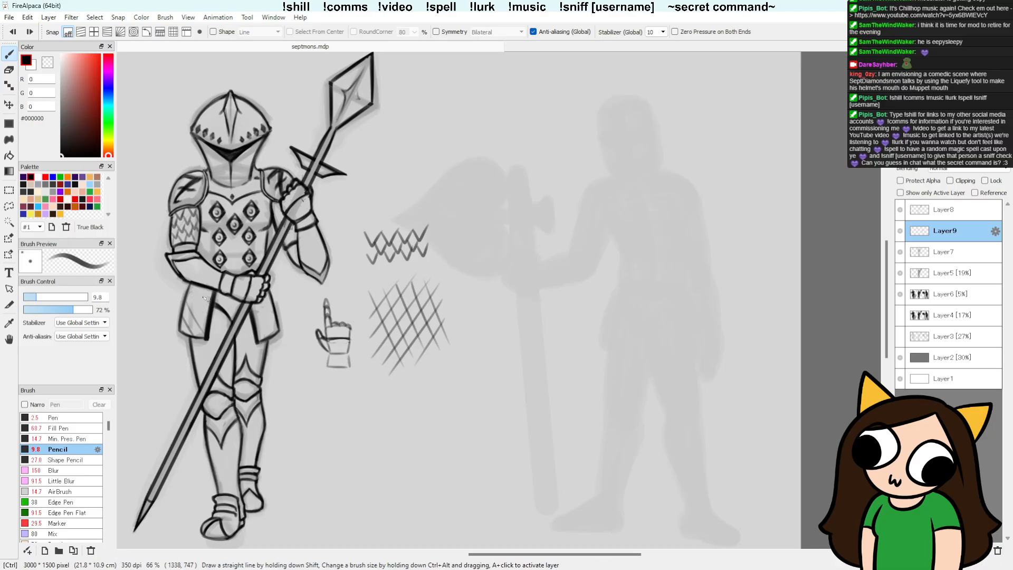
{"action": "mouse_move", "coordinate": [185, 297]}
{"action": "left_mouse_down"}
{"action": "mouse_move", "coordinate": [211, 333]}
{"action": "mouse_move", "coordinate": [205, 306]}
{"action": "mouse_move", "coordinate": [188, 303]}
{"action": "mouse_move", "coordinate": [206, 331]}
{"action": "left_mouse_up"}
{"action": "key", "text": "ctrl+z"}
{"action": "mouse_move", "coordinate": [192, 290]}
{"action": "left_mouse_down"}
{"action": "mouse_move", "coordinate": [210, 316]}
{"action": "mouse_move", "coordinate": [212, 303]}
{"action": "mouse_move", "coordinate": [207, 315]}
{"action": "left_mouse_up"}
{"action": "key", "text": "ctrl+z"}
{"action": "key", "text": "ctrl+z"}
{"action": "key", "text": "ctrl+z"}
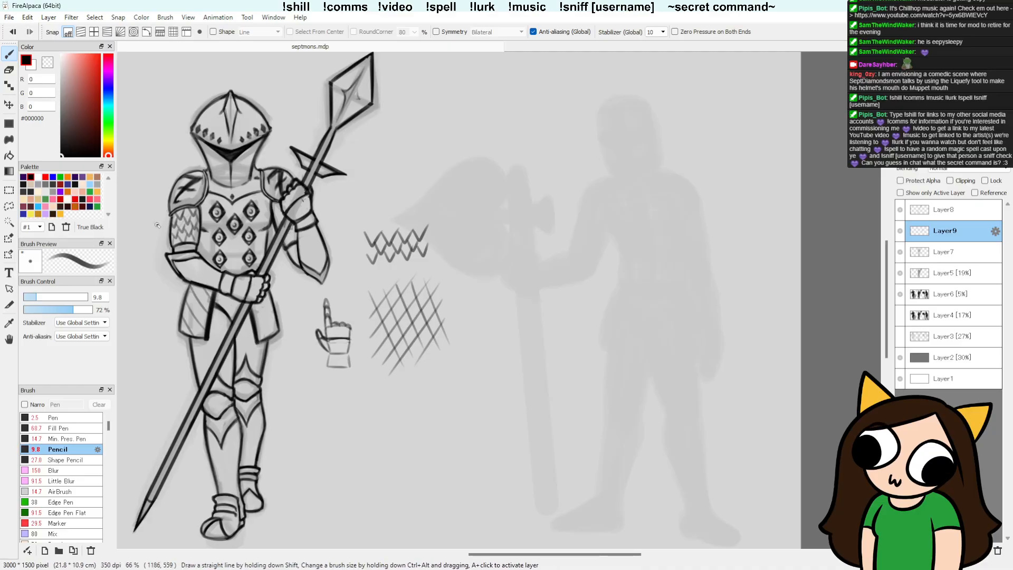
{"action": "left_click_drag", "start_coordinate": [183, 306], "coordinate": [200, 288]}
{"action": "mouse_move", "coordinate": [186, 334]}
{"action": "left_mouse_down"}
{"action": "mouse_move", "coordinate": [208, 310]}
{"action": "mouse_move", "coordinate": [210, 321]}
{"action": "left_mouse_up"}
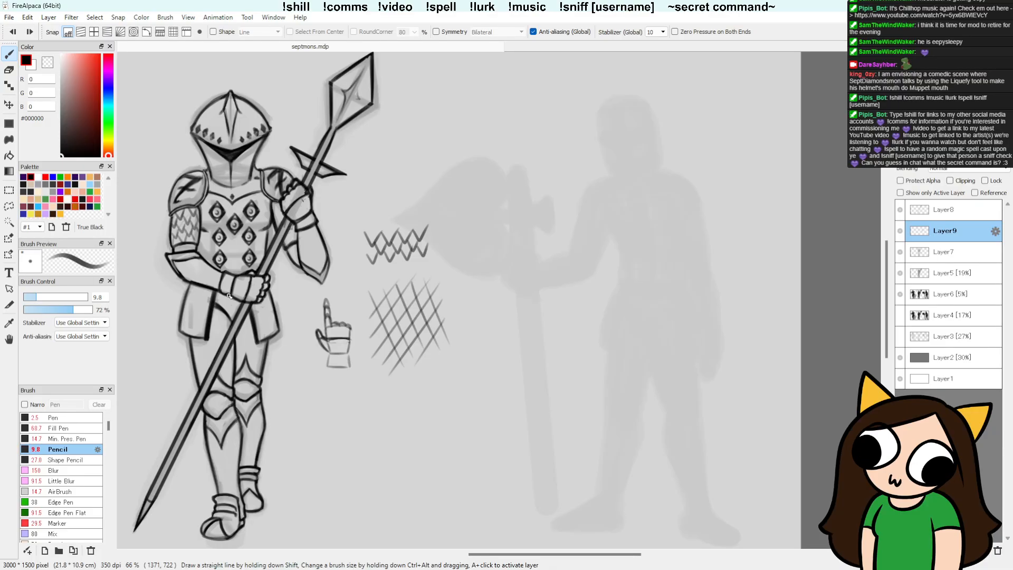
Step: Pencil a crossed diamond lattice over the hip plate beneath the bent forearm, undoing the last two strokes
{"action": "left_click_drag", "start_coordinate": [184, 303], "coordinate": [198, 286]}
{"action": "left_click_drag", "start_coordinate": [181, 322], "coordinate": [208, 294]}
{"action": "left_click_drag", "start_coordinate": [196, 331], "coordinate": [209, 308]}
{"action": "mouse_move", "coordinate": [185, 335]}
{"action": "left_mouse_down"}
{"action": "mouse_move", "coordinate": [193, 308]}
{"action": "mouse_move", "coordinate": [206, 334]}
{"action": "mouse_move", "coordinate": [198, 292]}
{"action": "mouse_move", "coordinate": [206, 304]}
{"action": "mouse_move", "coordinate": [197, 308]}
{"action": "mouse_move", "coordinate": [187, 290]}
{"action": "mouse_move", "coordinate": [206, 333]}
{"action": "mouse_move", "coordinate": [194, 289]}
{"action": "mouse_move", "coordinate": [206, 315]}
{"action": "left_mouse_up"}
{"action": "key", "text": "ctrl+z"}
{"action": "key", "text": "ctrl+z"}
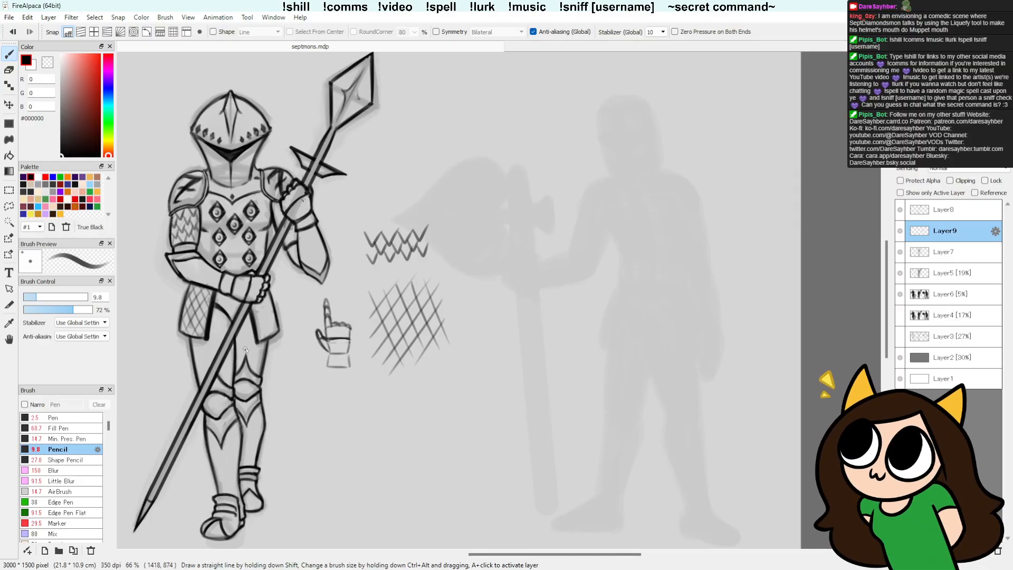
Step: Set the Detail Eraser size to 10.6
{"action": "key", "text": "e"}
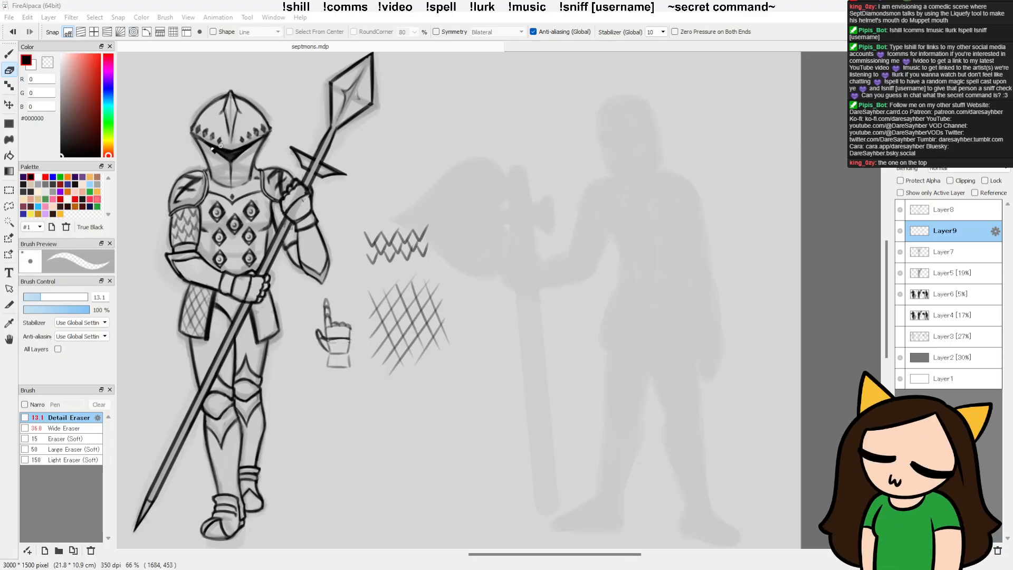
{"action": "scroll", "coordinate": [205, 154], "scroll_direction": "up", "scroll_amount": 3}
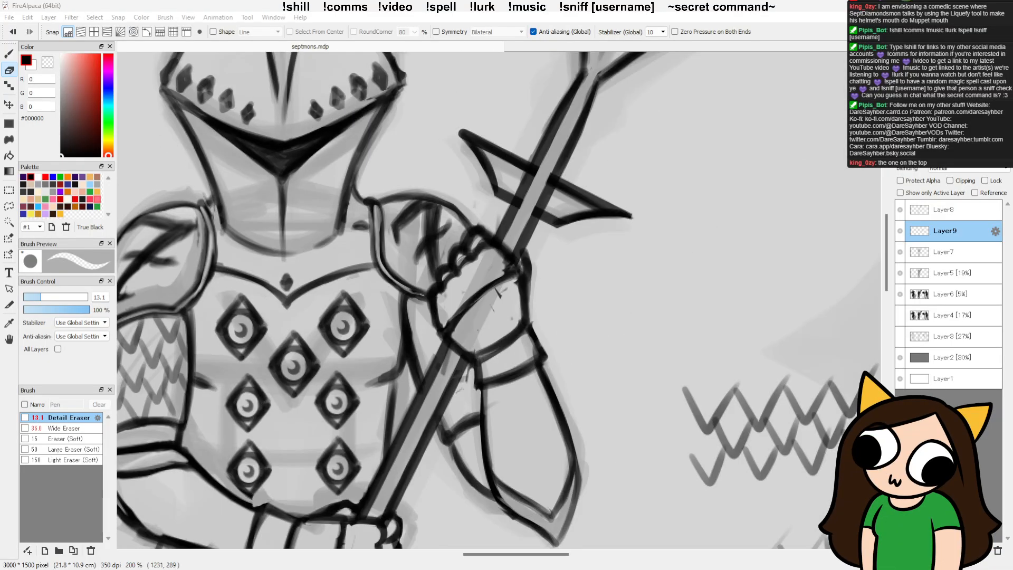
{"action": "key", "text": "bracketleft"}
{"action": "key", "text": "bracketleft"}
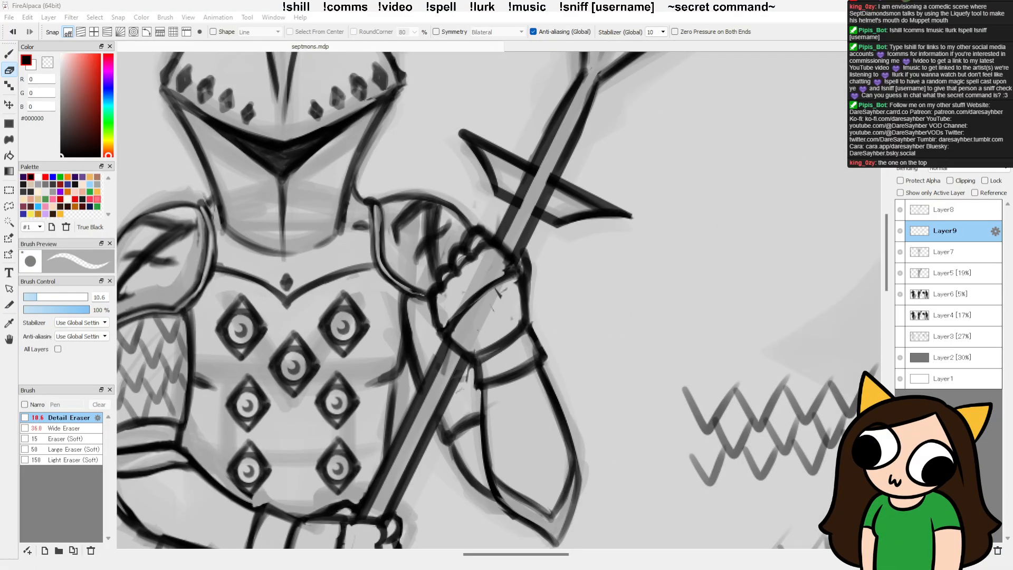
{"action": "scroll", "coordinate": [565, 264], "scroll_direction": "down", "scroll_amount": 3}
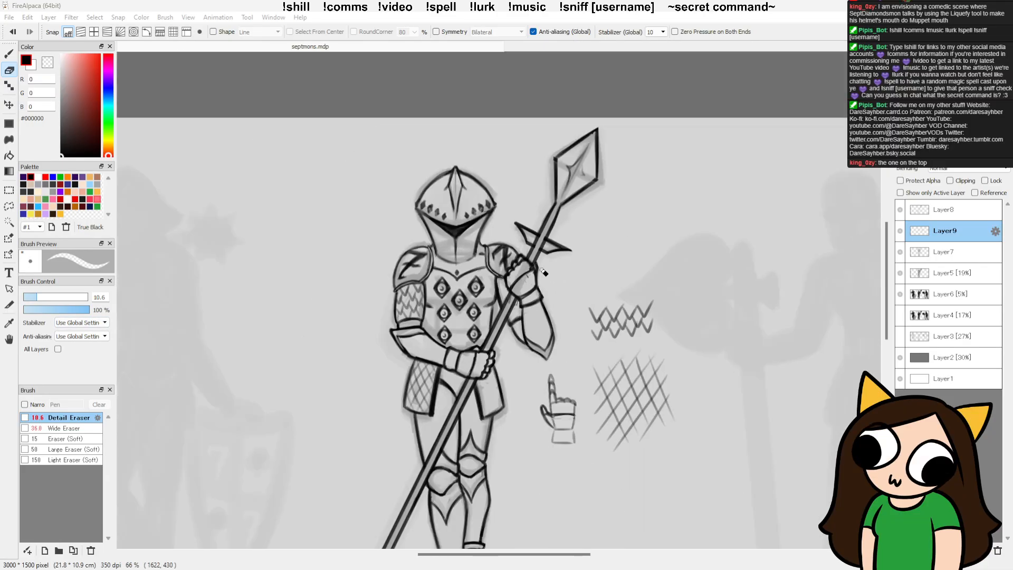
{"action": "left_click_drag", "start_coordinate": [582, 333], "coordinate": [405, 279]}
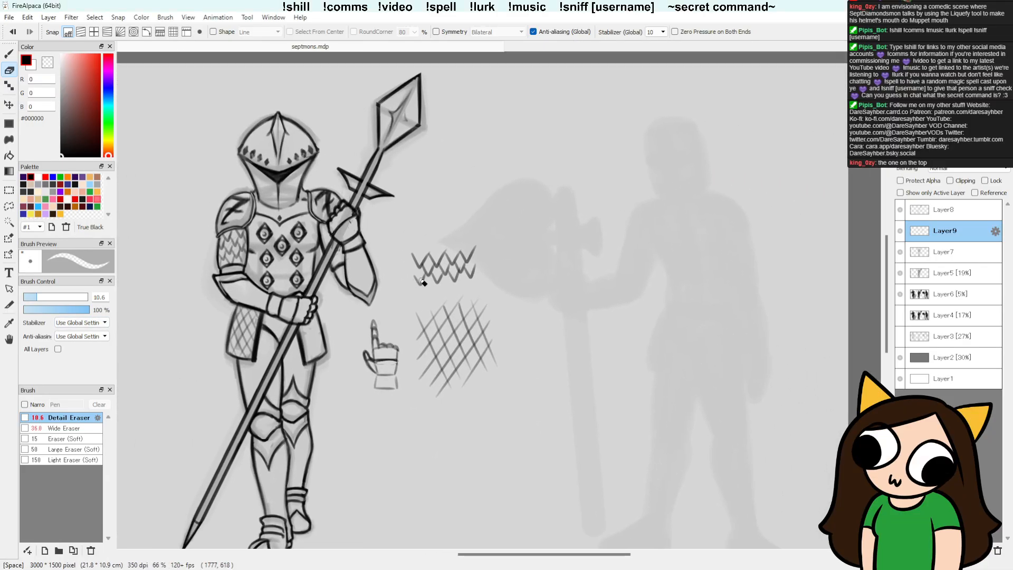
Step: Remove the hip plate lattice, lasso and delete the lattice sample beside the knight on Layer9, and clear the selection
{"action": "key", "text": "l"}
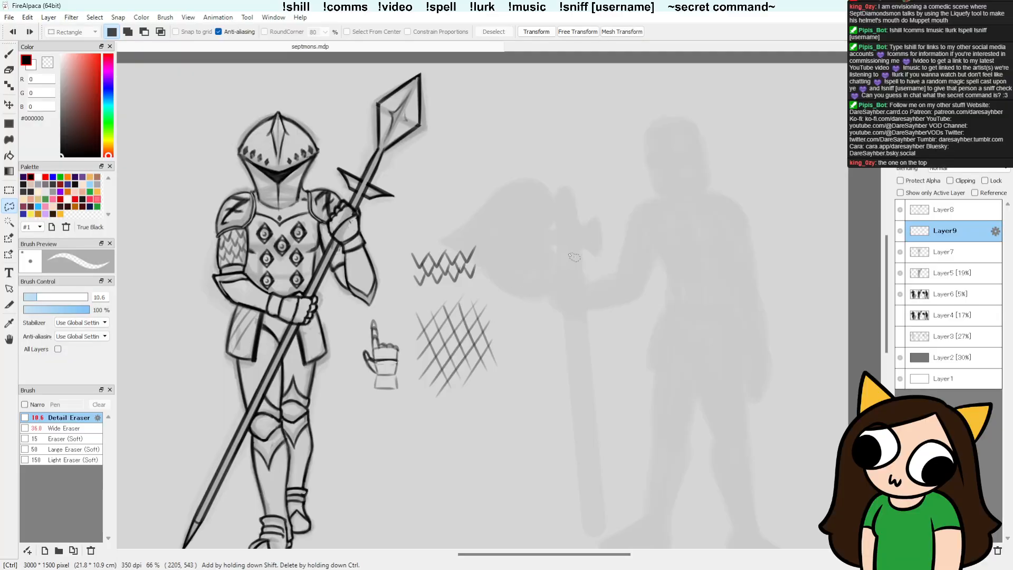
{"action": "mouse_move", "coordinate": [493, 290]}
{"action": "left_mouse_down"}
{"action": "mouse_move", "coordinate": [419, 403]}
{"action": "mouse_move", "coordinate": [509, 390]}
{"action": "mouse_move", "coordinate": [512, 316]}
{"action": "left_mouse_up"}
{"action": "key", "text": "Delete"}
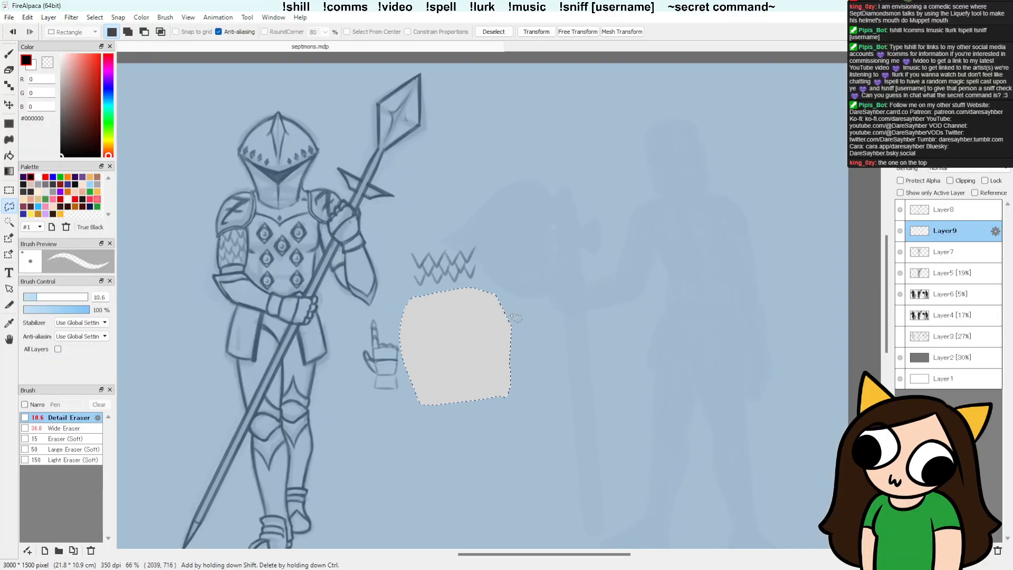
{"action": "key", "text": "ctrl+d"}
Step: Pencil over the zigzag rows on the upper arm below the shoulder plate to build up the linked chainmail pattern
{"action": "key", "text": "b"}
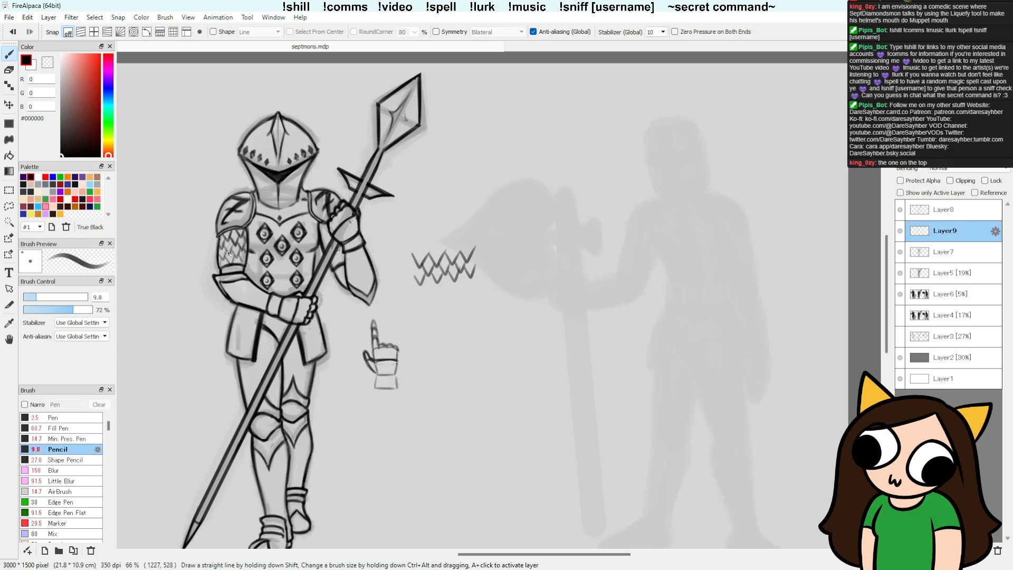
{"action": "mouse_move", "coordinate": [224, 239]}
{"action": "left_mouse_down"}
{"action": "mouse_move", "coordinate": [220, 252]}
{"action": "mouse_move", "coordinate": [236, 261]}
{"action": "left_mouse_up"}
{"action": "key", "text": "e"}
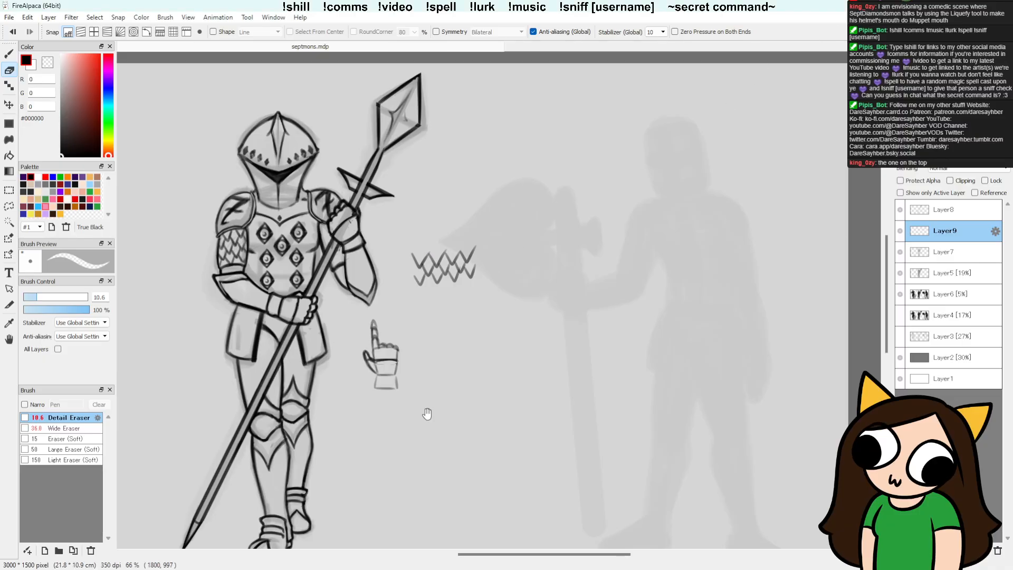
{"action": "left_click_drag", "start_coordinate": [426, 411], "coordinate": [417, 407]}
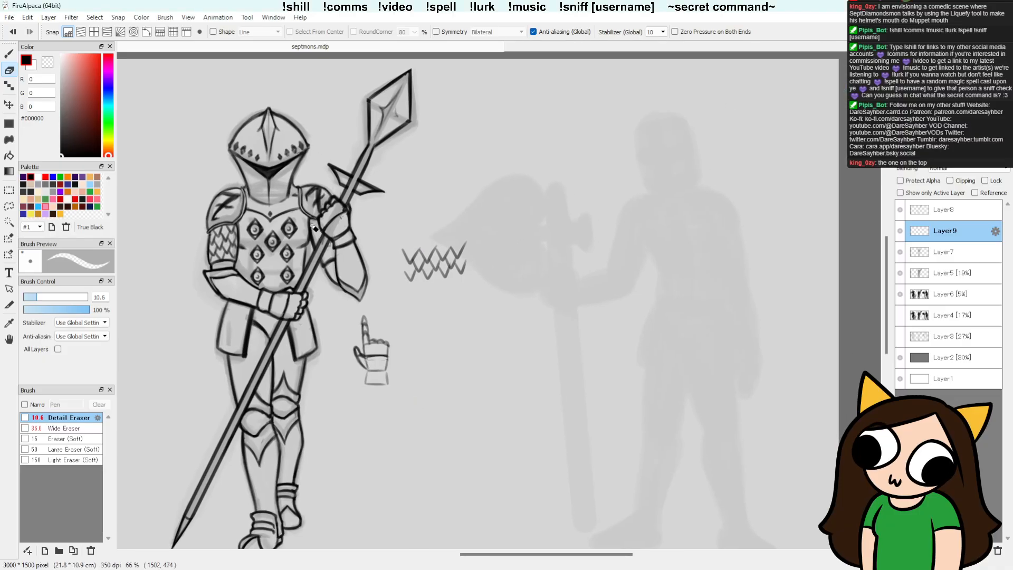
{"action": "key", "text": "b"}
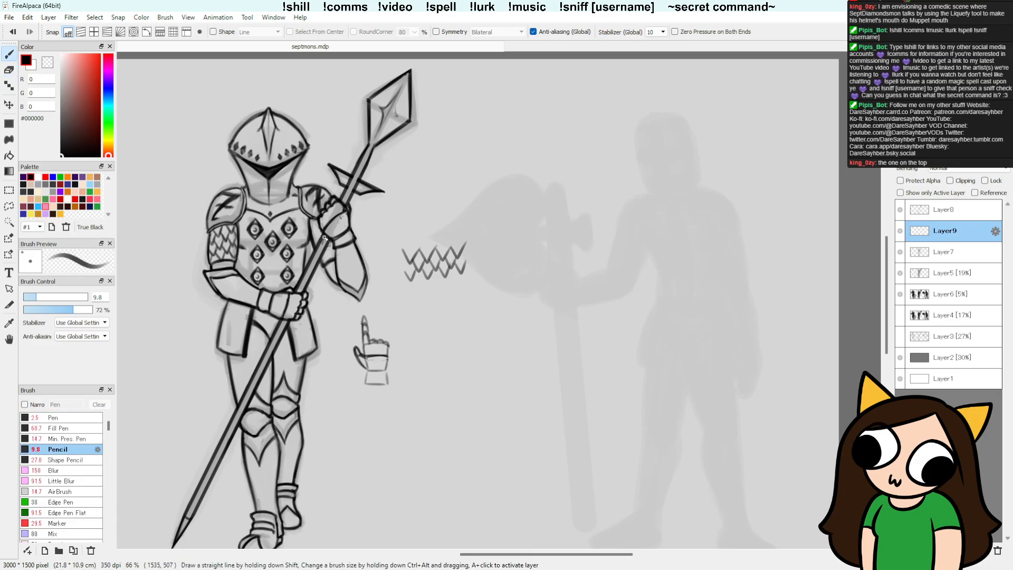
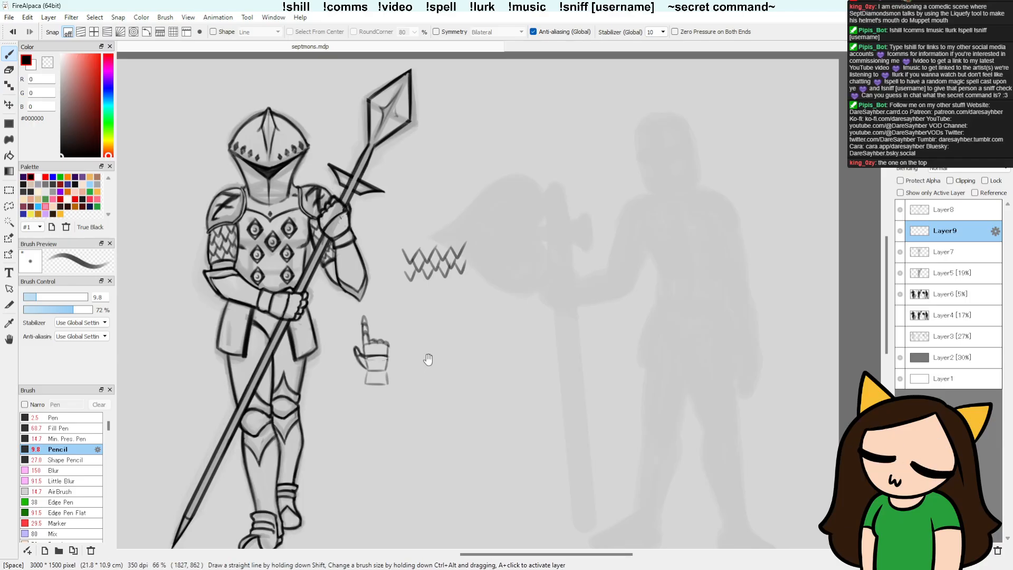
Step: Pencil rows of linked chainmail over the hip plate beneath the bent forearm, on Layer9
{"action": "left_click_drag", "start_coordinate": [373, 402], "coordinate": [386, 362]}
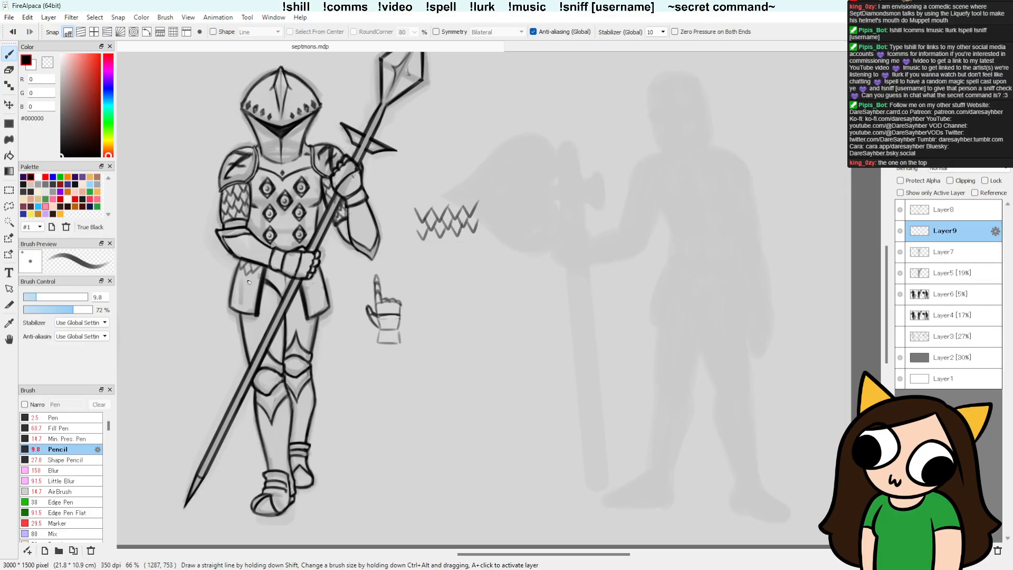
{"action": "left_click_drag", "start_coordinate": [242, 267], "coordinate": [251, 267]}
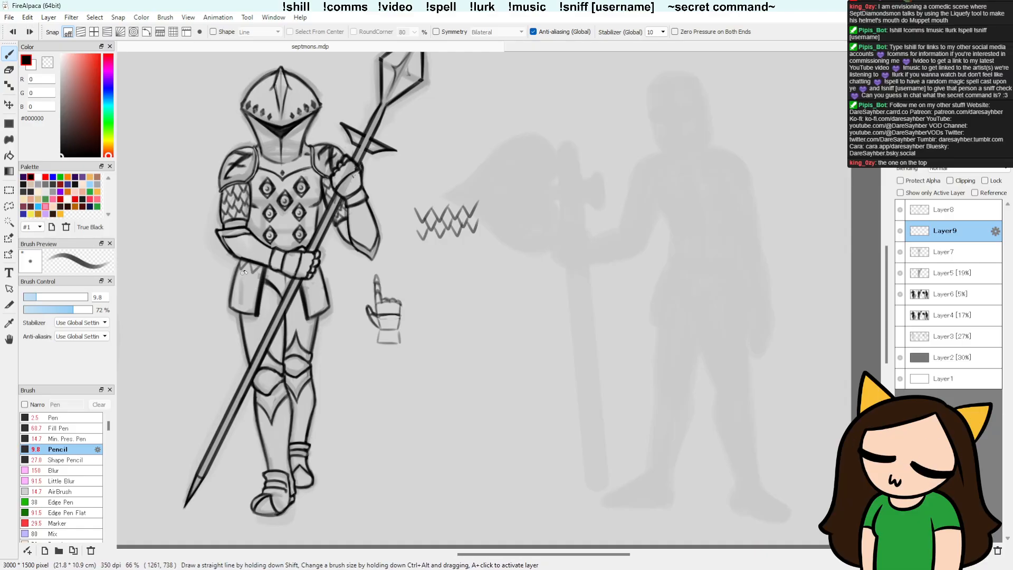
{"action": "key", "text": "ctrl+y"}
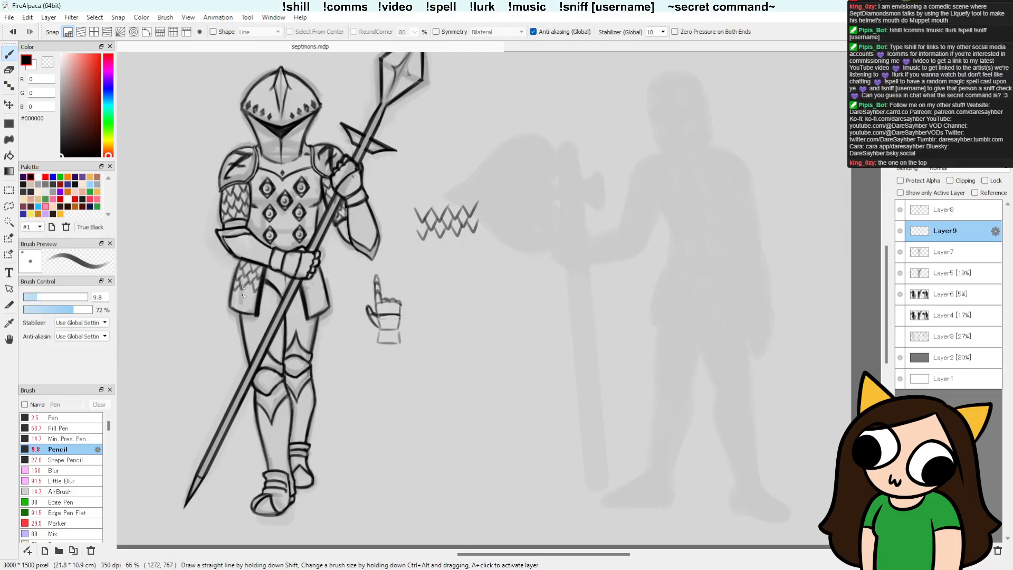
{"action": "left_click_drag", "start_coordinate": [246, 289], "coordinate": [252, 291]}
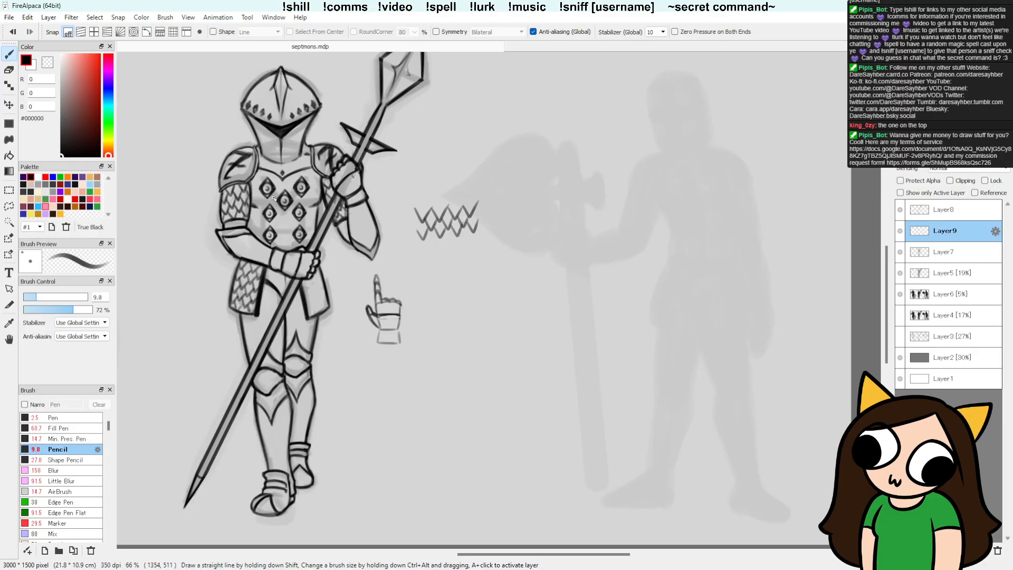
Step: Try pencilling chainmail on the hip plate beside the spear hand, trimming with the Detail Eraser, and erase it all
{"action": "left_click_drag", "start_coordinate": [427, 457], "coordinate": [414, 461]}
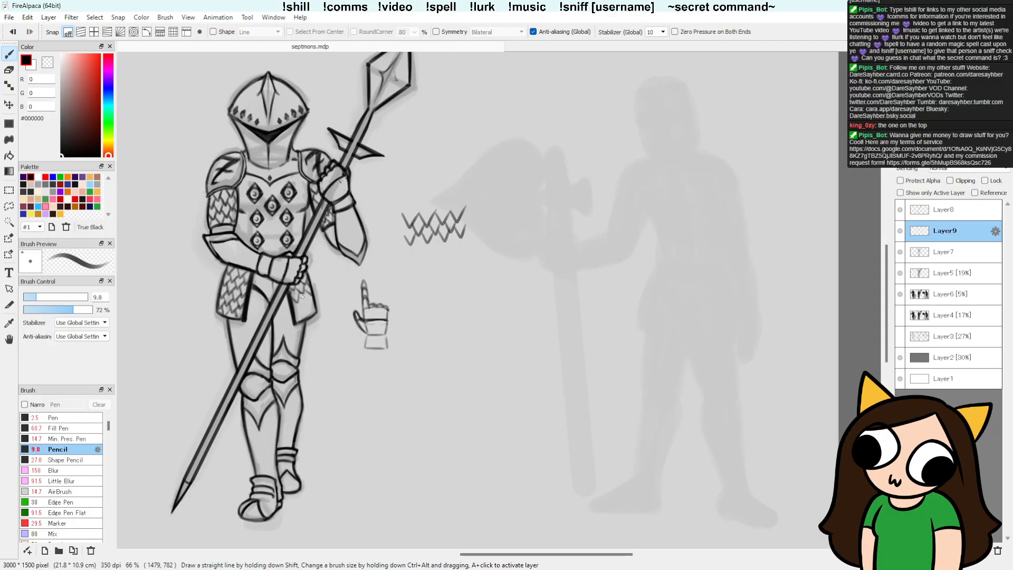
{"action": "key", "text": "e"}
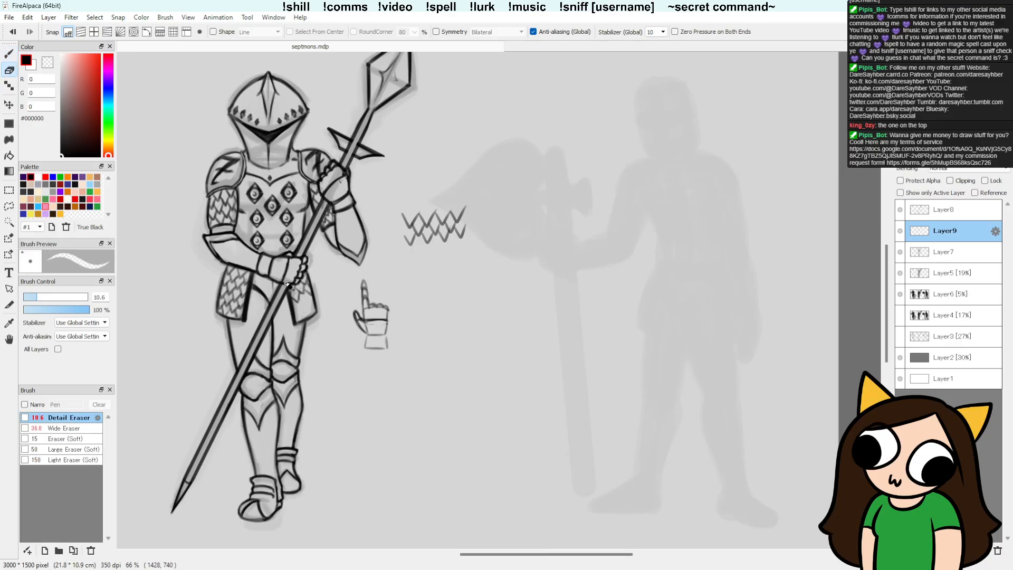
{"action": "key", "text": "b"}
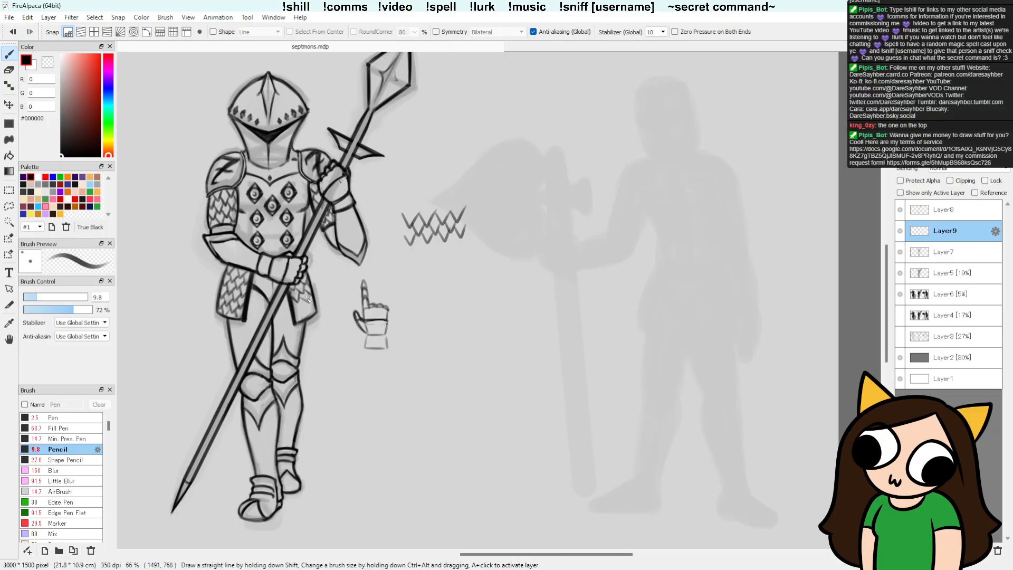
{"action": "key", "text": "e"}
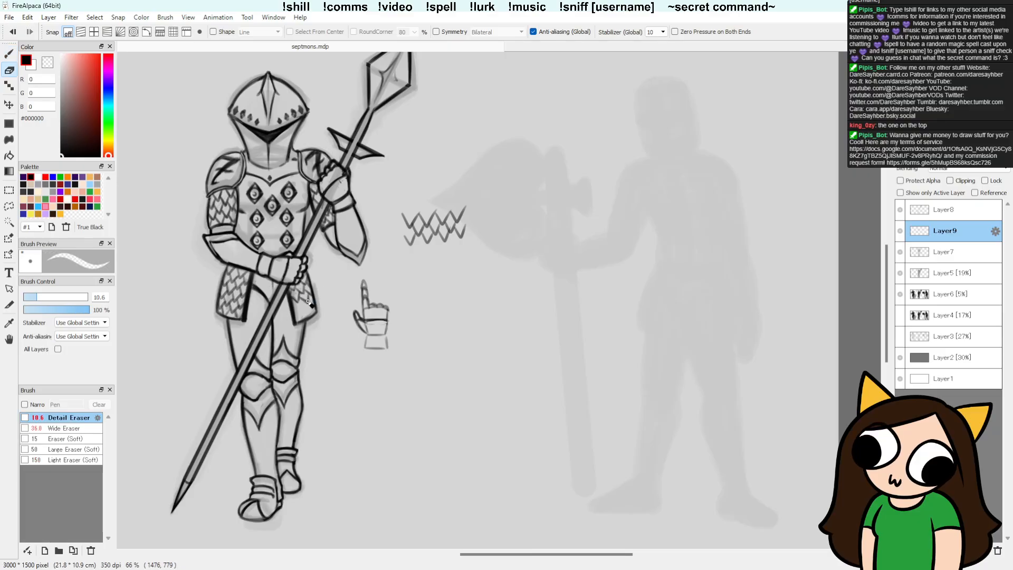
{"action": "key", "text": "b"}
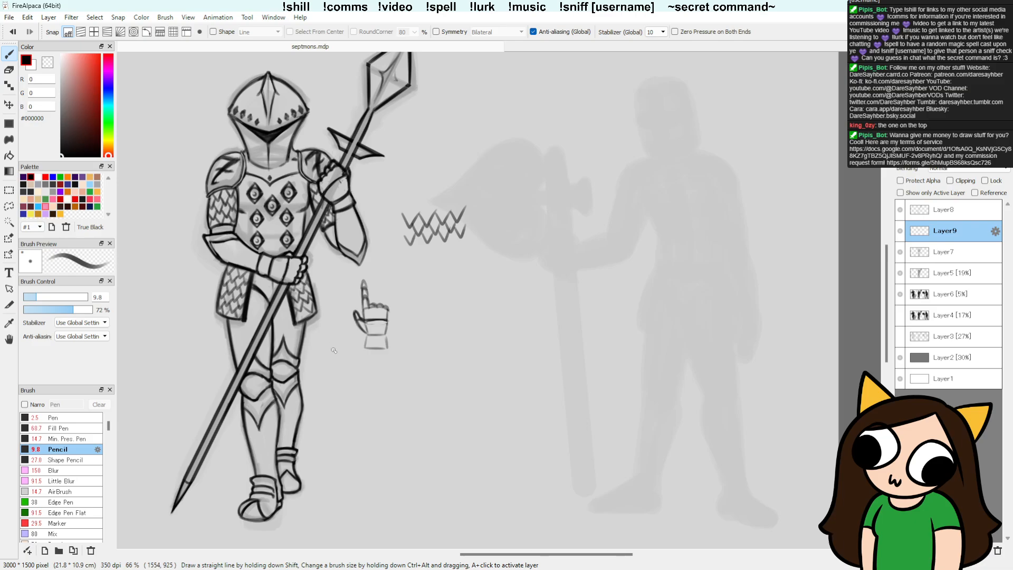
{"action": "key", "text": "e"}
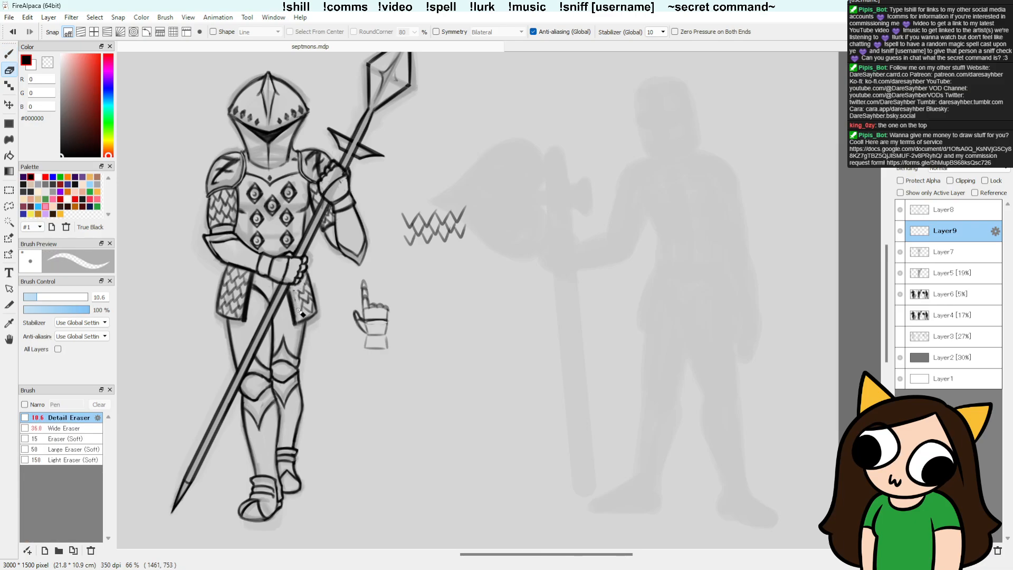
{"action": "mouse_move", "coordinate": [298, 290]}
{"action": "left_mouse_down"}
{"action": "mouse_move", "coordinate": [306, 303]}
{"action": "mouse_move", "coordinate": [310, 289]}
{"action": "left_mouse_up"}
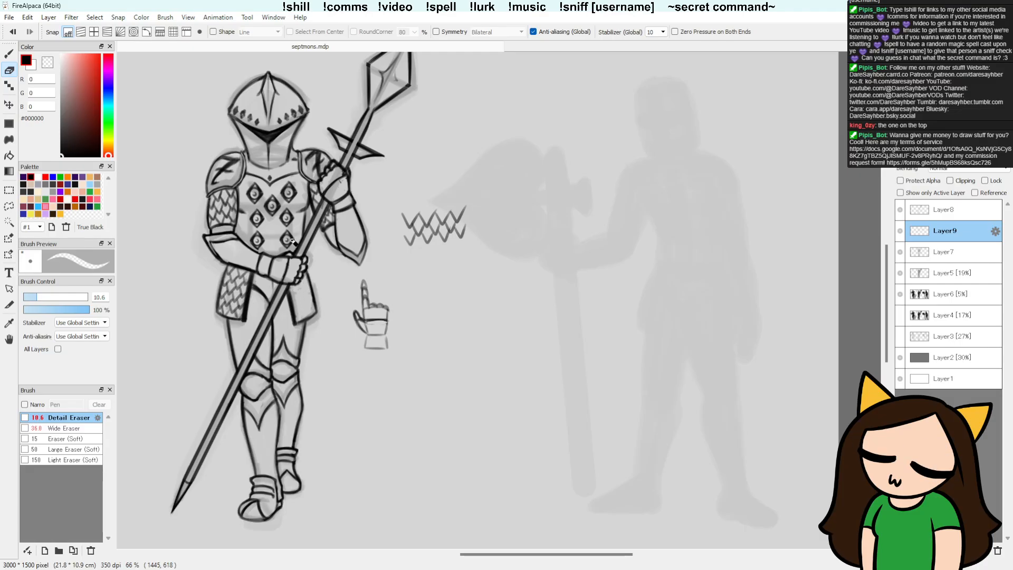
Step: Lasso and copy the finished hip plate chainmail, fit a flipped copy rotated -2.2 degrees onto the opposite plate, and erase its excess
{"action": "key", "text": "l"}
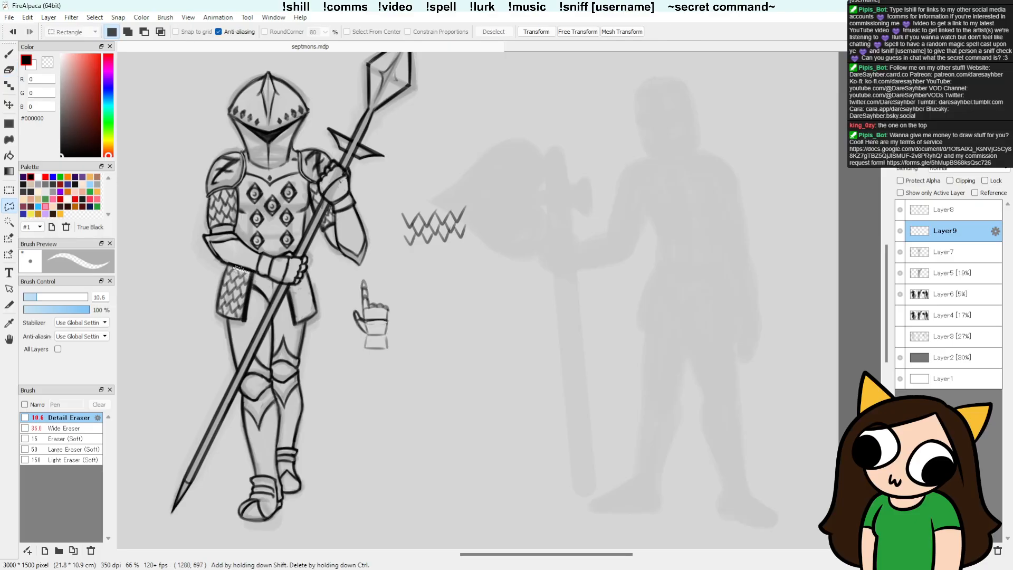
{"action": "mouse_move", "coordinate": [244, 269]}
{"action": "left_mouse_down"}
{"action": "mouse_move", "coordinate": [221, 316]}
{"action": "mouse_move", "coordinate": [244, 320]}
{"action": "mouse_move", "coordinate": [250, 269]}
{"action": "left_mouse_up"}
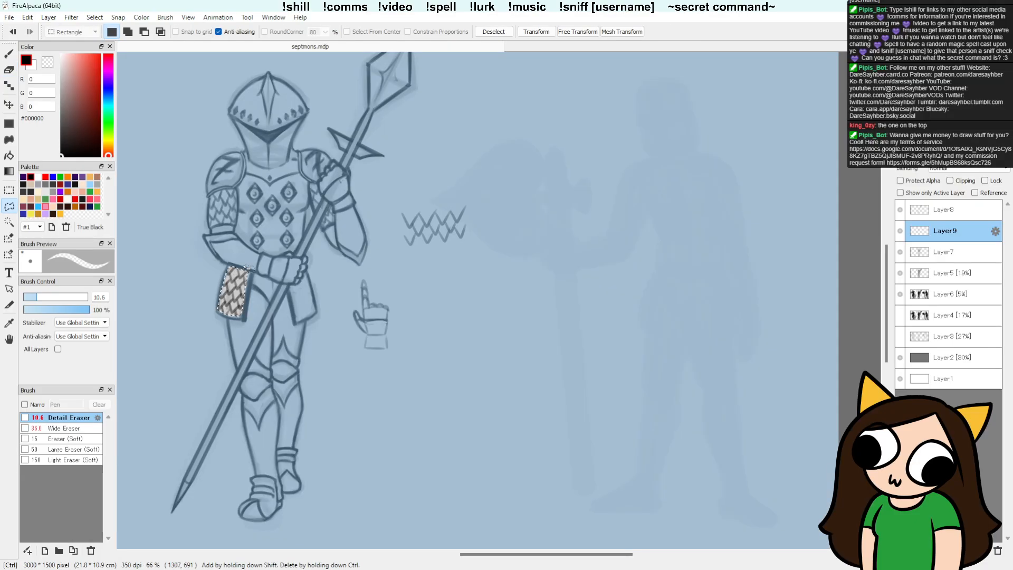
{"action": "key", "text": "ctrl+c"}
{"action": "key", "text": "ctrl+v"}
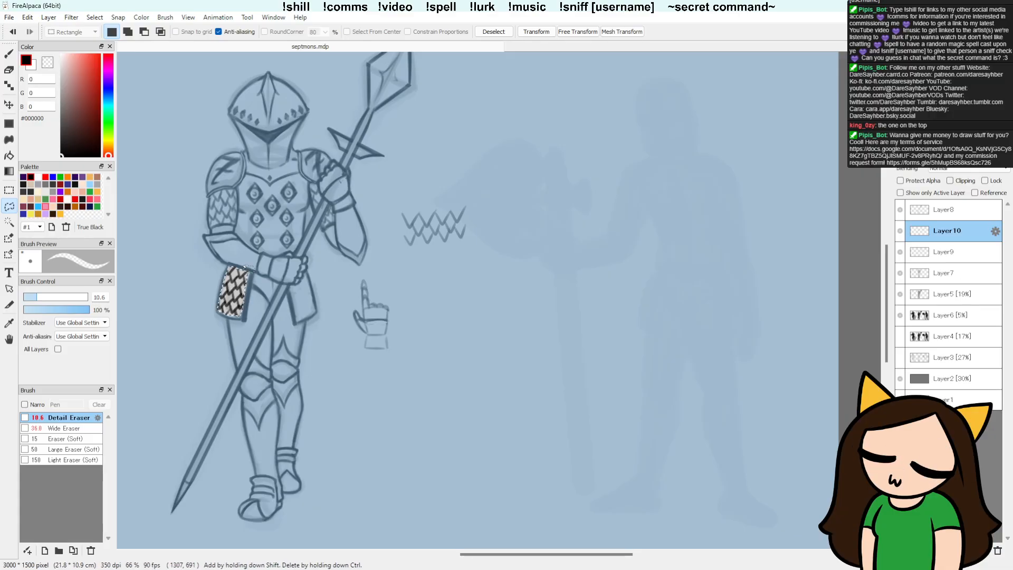
{"action": "key", "text": "ctrl+t"}
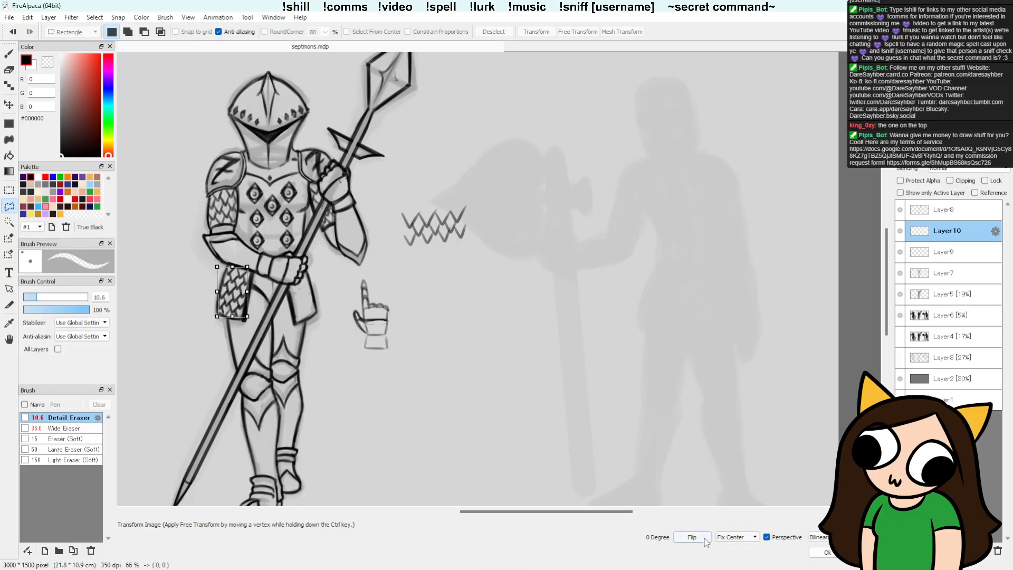
{"action": "left_click_drag", "start_coordinate": [236, 295], "coordinate": [305, 300]}
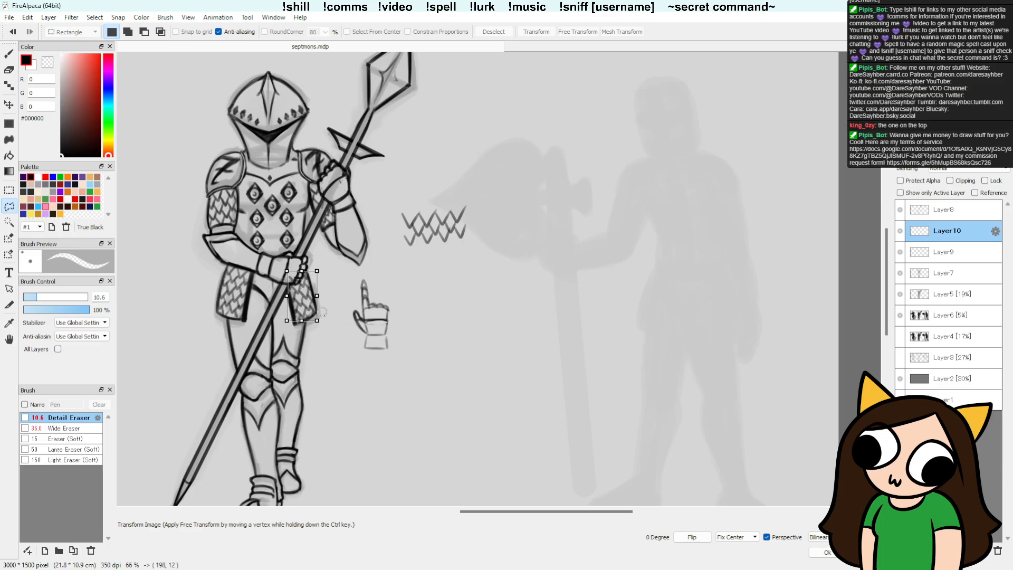
{"action": "left_click_drag", "start_coordinate": [316, 295], "coordinate": [328, 324]}
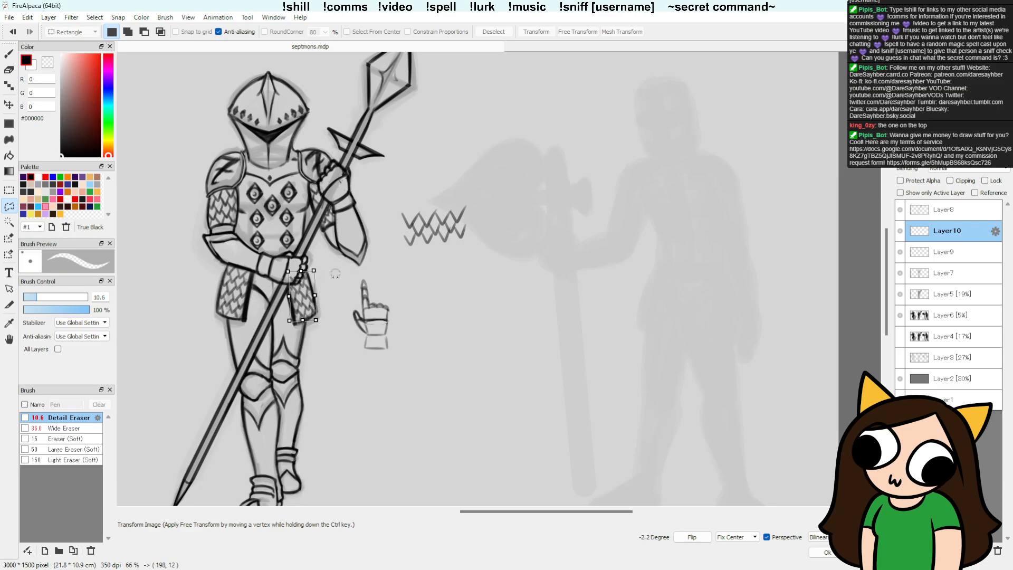
{"action": "key", "text": "Return"}
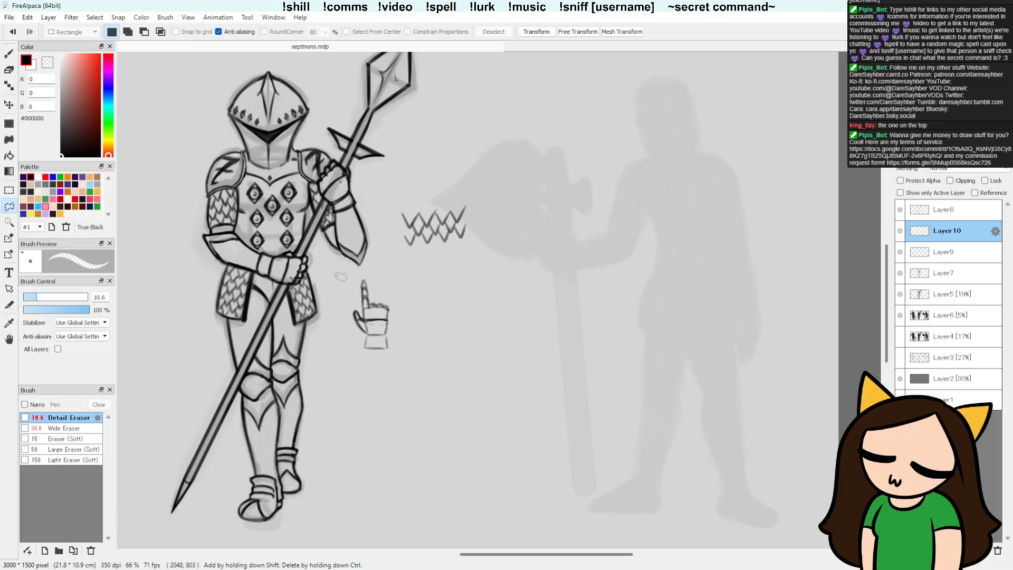
{"action": "key", "text": "e"}
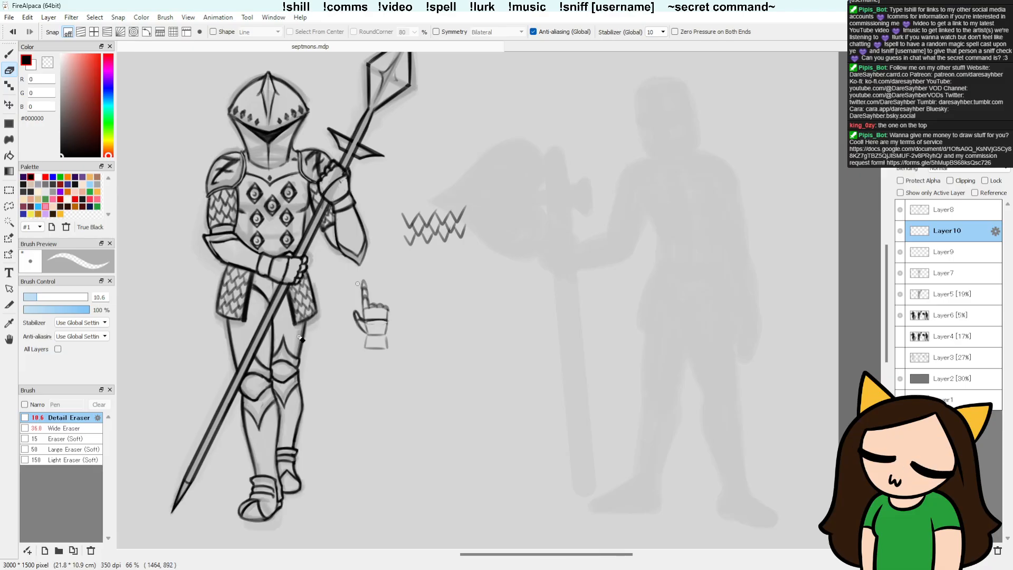
Step: Paste another chainmail patch, rotate it -13.8 degrees, and place it in the empty area beside the loose hand sketch
{"action": "key", "text": "ctrl+v"}
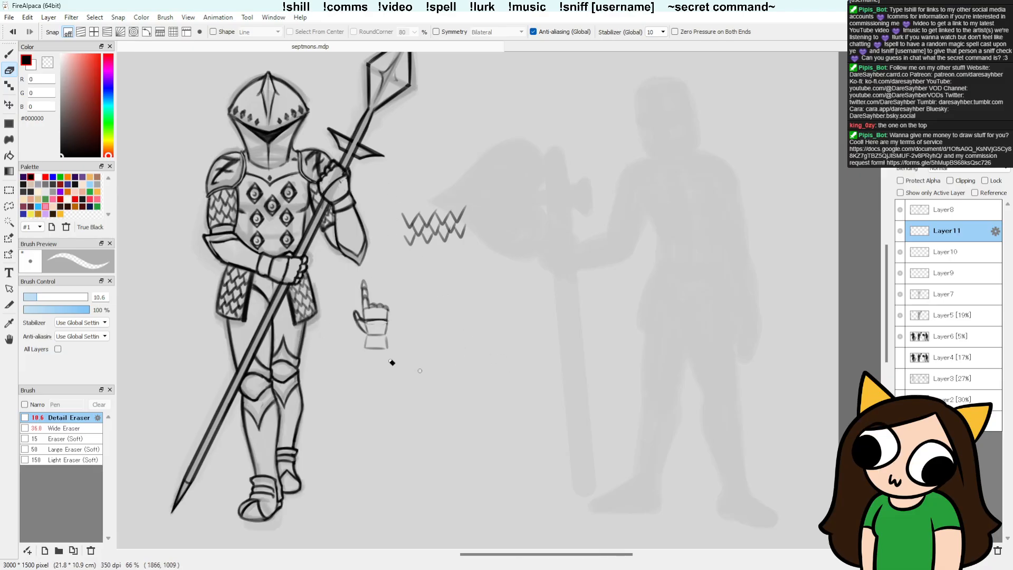
{"action": "key", "text": "ctrl+t"}
{"action": "left_click_drag", "start_coordinate": [463, 369], "coordinate": [493, 334]}
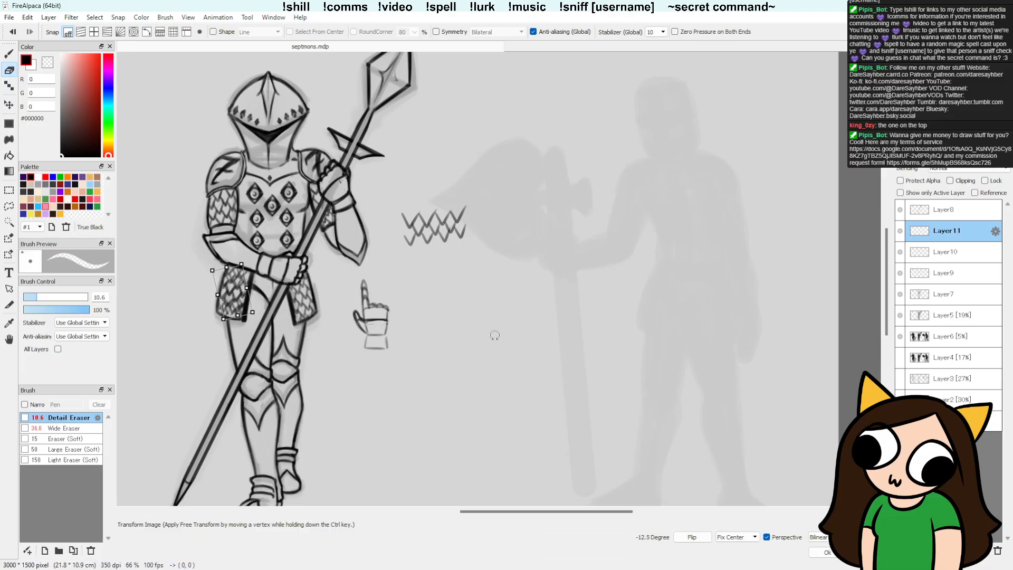
{"action": "mouse_move", "coordinate": [232, 299]}
{"action": "left_mouse_down"}
{"action": "mouse_move", "coordinate": [271, 212]}
{"action": "mouse_move", "coordinate": [188, 219]}
{"action": "mouse_move", "coordinate": [422, 298]}
{"action": "mouse_move", "coordinate": [454, 323]}
{"action": "left_mouse_up"}
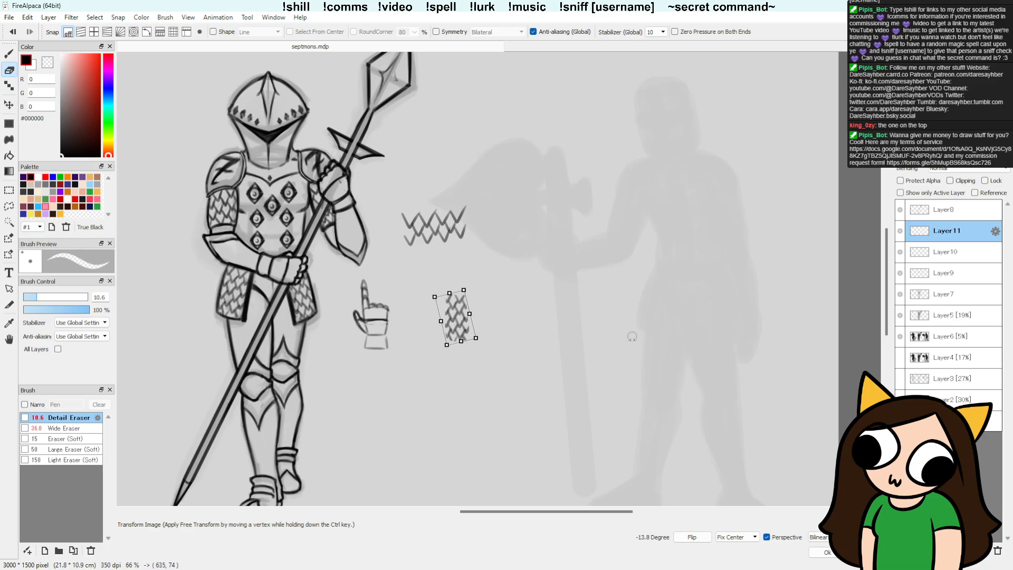
{"action": "key", "text": "Return"}
Step: Duplicate the upright chainmail patch, shift the copy sideways to continue the pattern, and merge it into Layer11
{"action": "key", "text": "ctrl+c"}
{"action": "key", "text": "ctrl+v"}
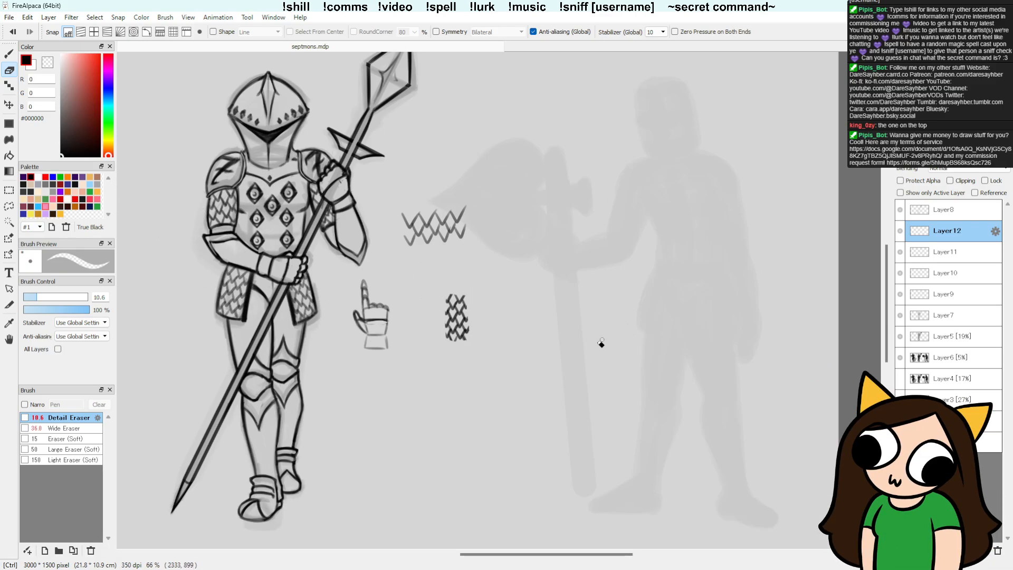
{"action": "key", "text": "v"}
{"action": "left_click_drag", "start_coordinate": [588, 355], "coordinate": [598, 355]}
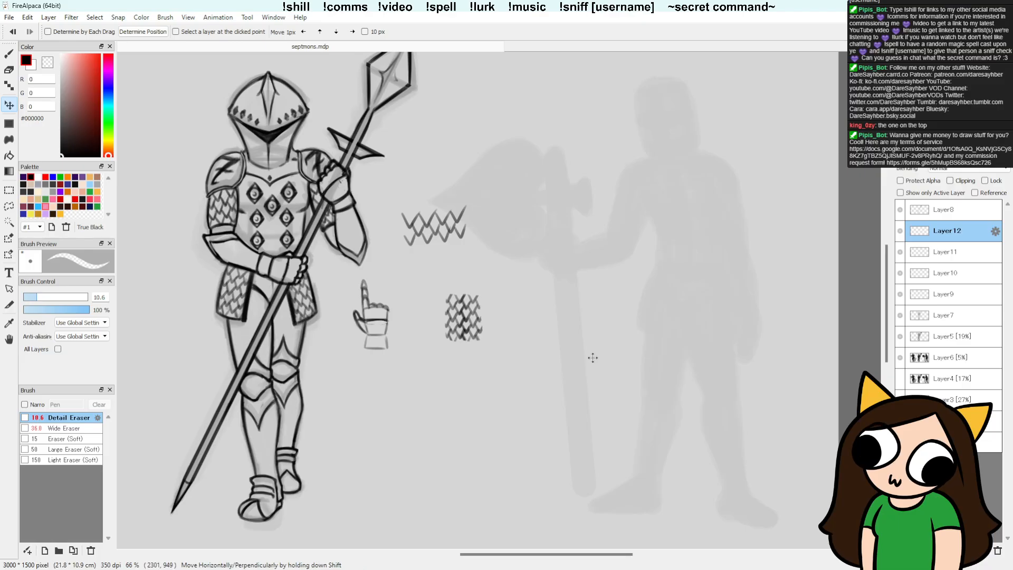
{"action": "key", "text": "ctrl+e"}
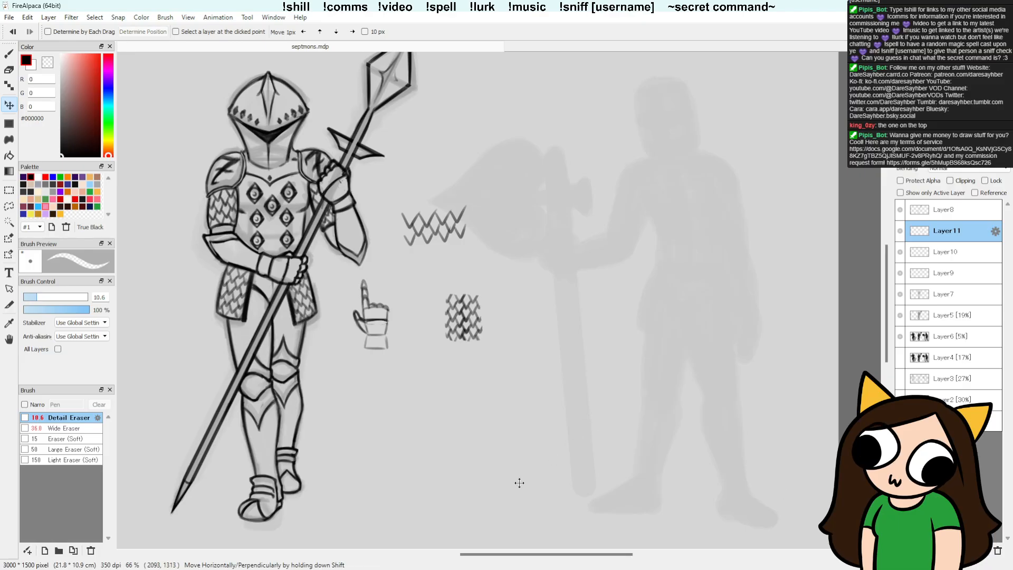
Step: Copy the widened chainmail swatch within a rectangular selection, extend the pattern to the right with the copy, and merge it down
{"action": "key", "text": "m"}
{"action": "mouse_move", "coordinate": [511, 374]}
{"action": "left_mouse_down"}
{"action": "mouse_move", "coordinate": [454, 302]}
{"action": "mouse_move", "coordinate": [424, 285]}
{"action": "left_mouse_up"}
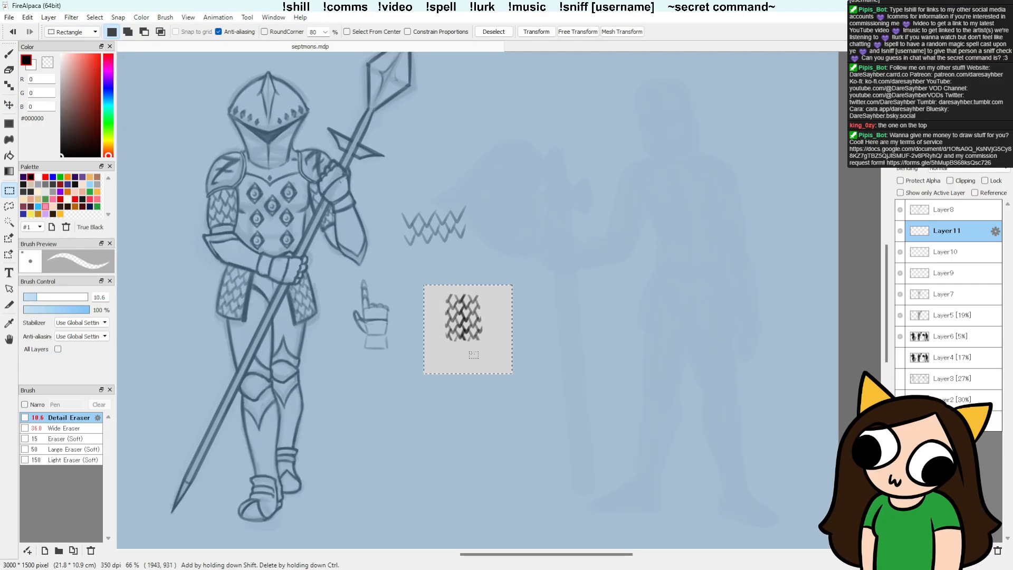
{"action": "key", "text": "ctrl+c"}
{"action": "key", "text": "ctrl+v"}
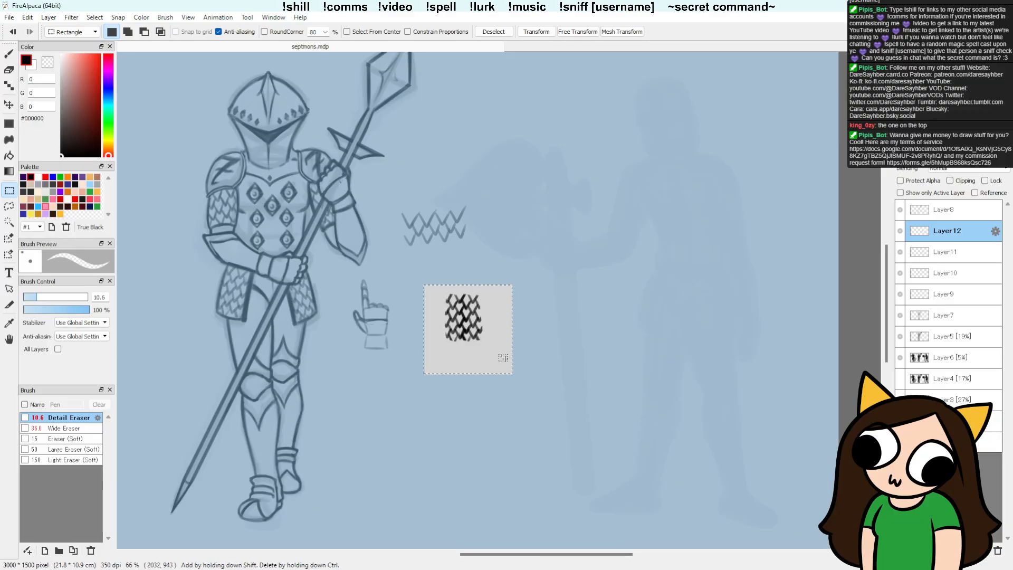
{"action": "key", "text": "ctrl+d"}
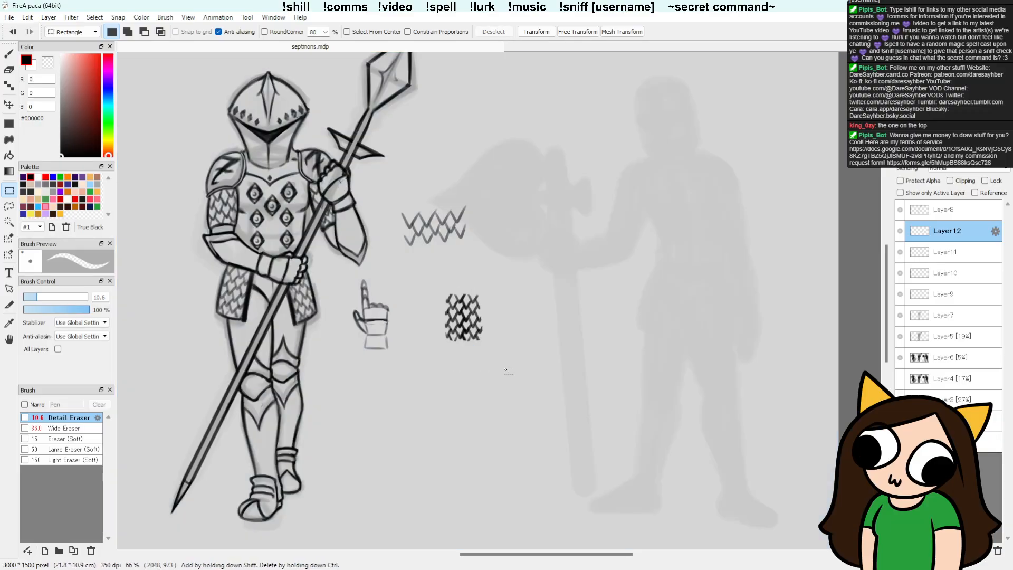
{"action": "key", "text": "v"}
{"action": "left_click_drag", "start_coordinate": [532, 338], "coordinate": [559, 337]}
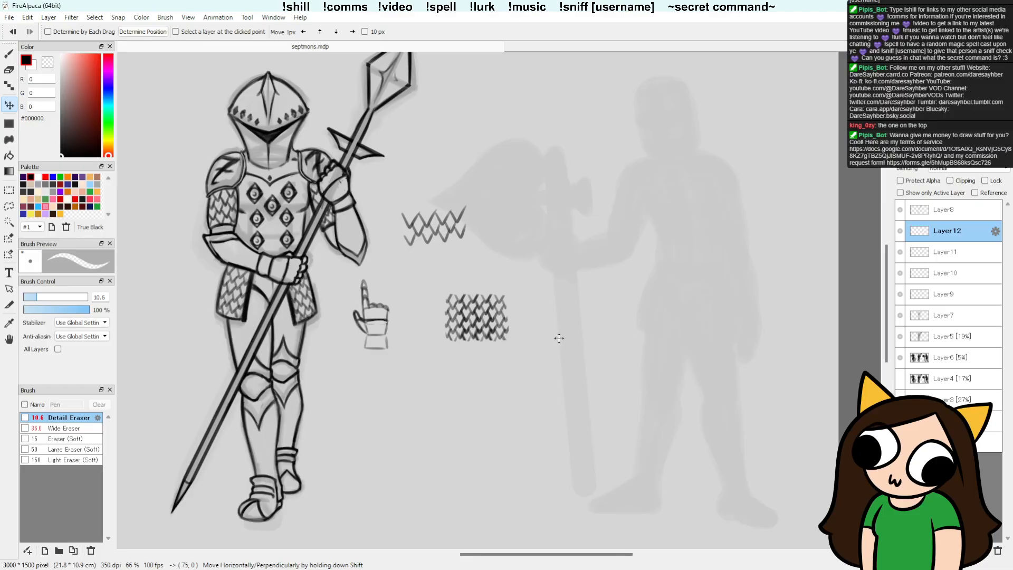
{"action": "left_click", "coordinate": [984, 557]}
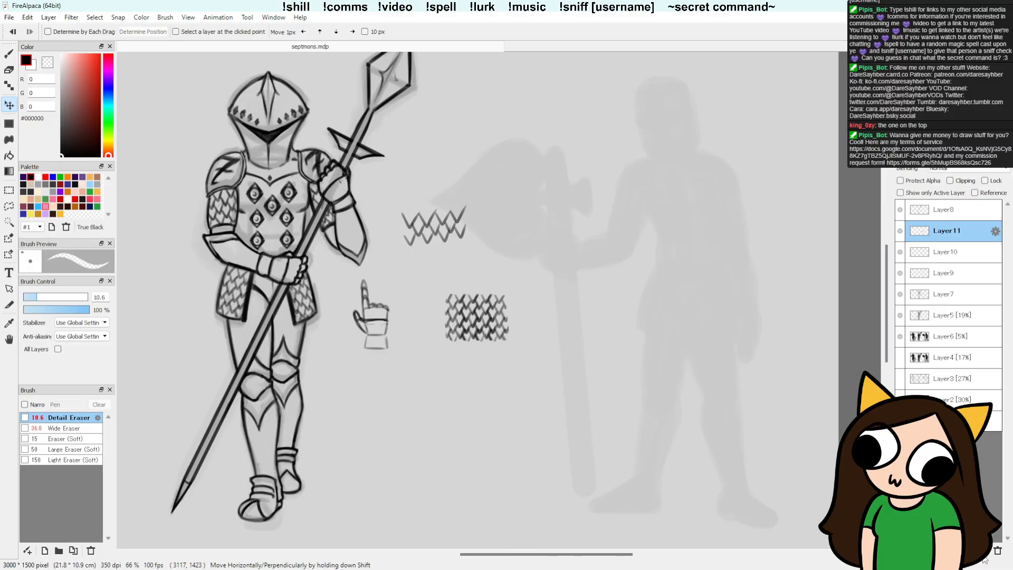
Step: Duplicate the whole chainmail swatch, move the copy straight down to add more rows, and merge it into Layer11
{"action": "key", "text": "m"}
{"action": "left_click_drag", "start_coordinate": [590, 378], "coordinate": [431, 276]}
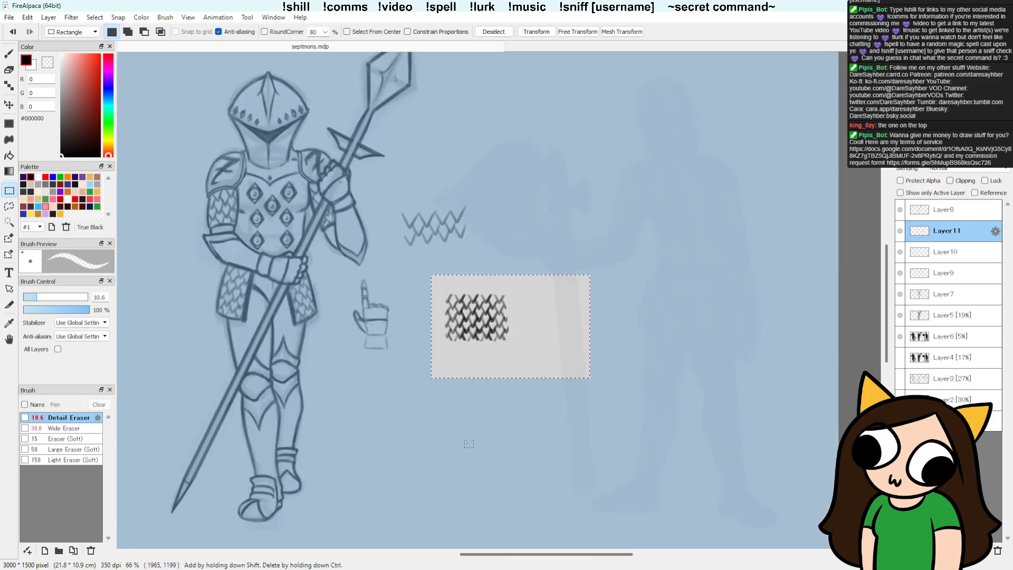
{"action": "key", "text": "ctrl"}
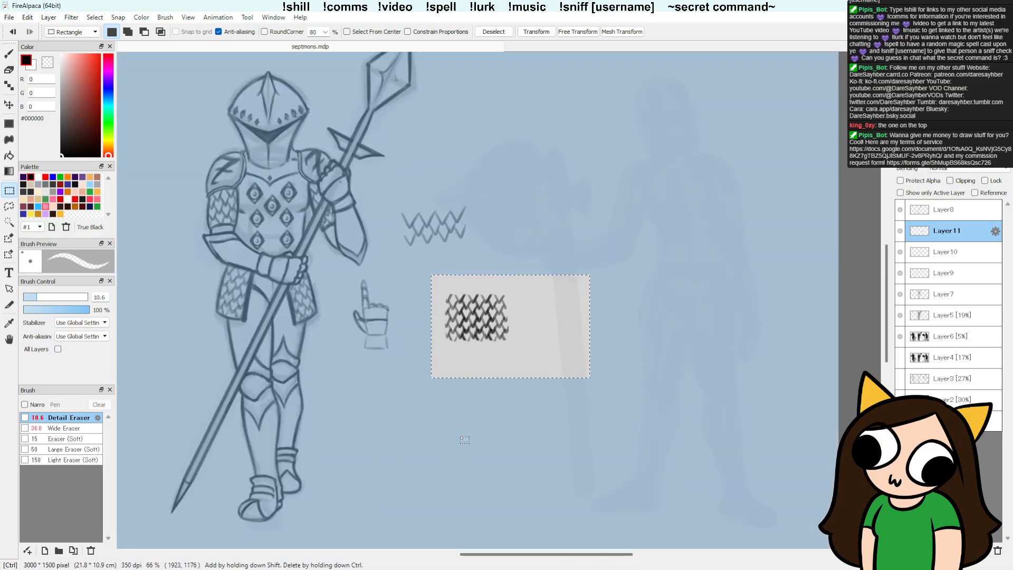
{"action": "key", "text": "ctrl+v"}
{"action": "key", "text": "ctrl+d"}
{"action": "key", "text": "v"}
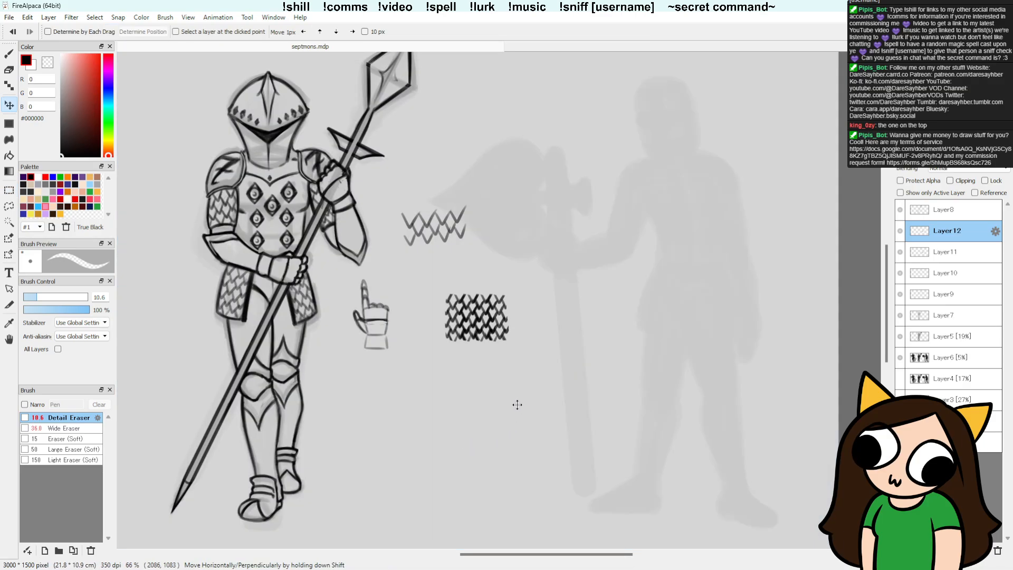
{"action": "left_click_drag", "start_coordinate": [517, 363], "coordinate": [517, 390]}
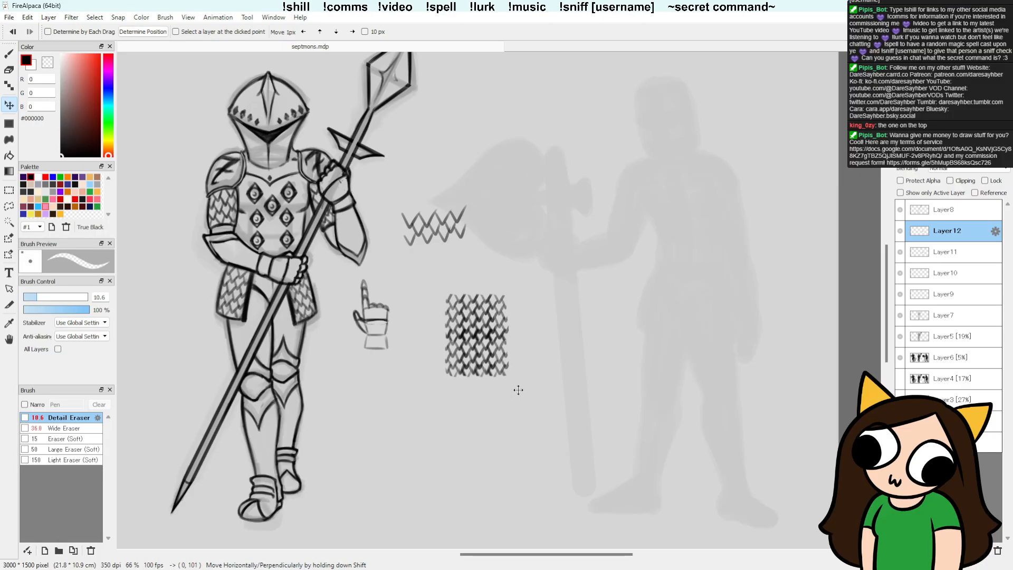
{"action": "left_click", "coordinate": [979, 550]}
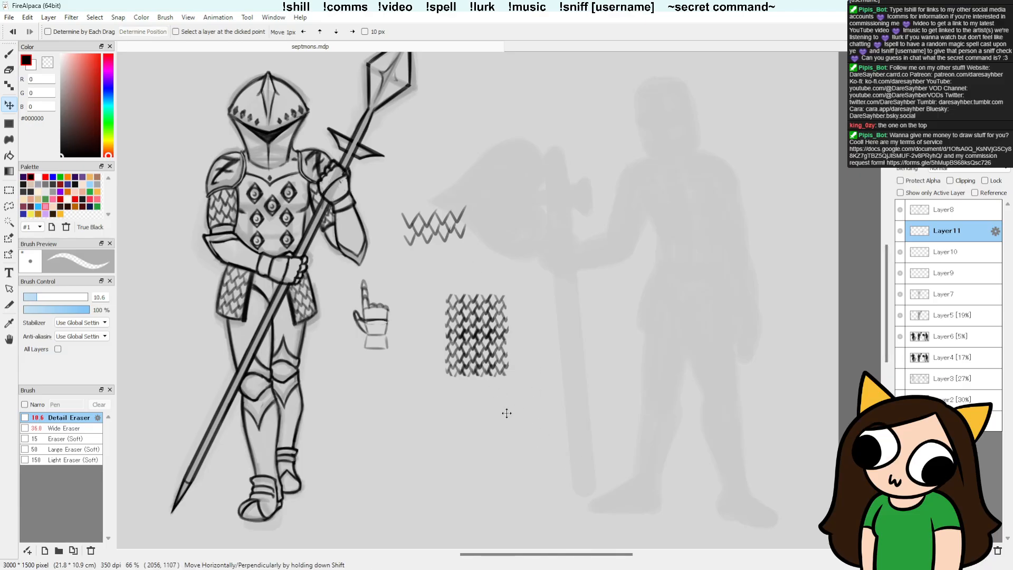
Step: Try to paste another copy of the chainmail swatch over the existing one
{"action": "key", "text": "ctrl+v"}
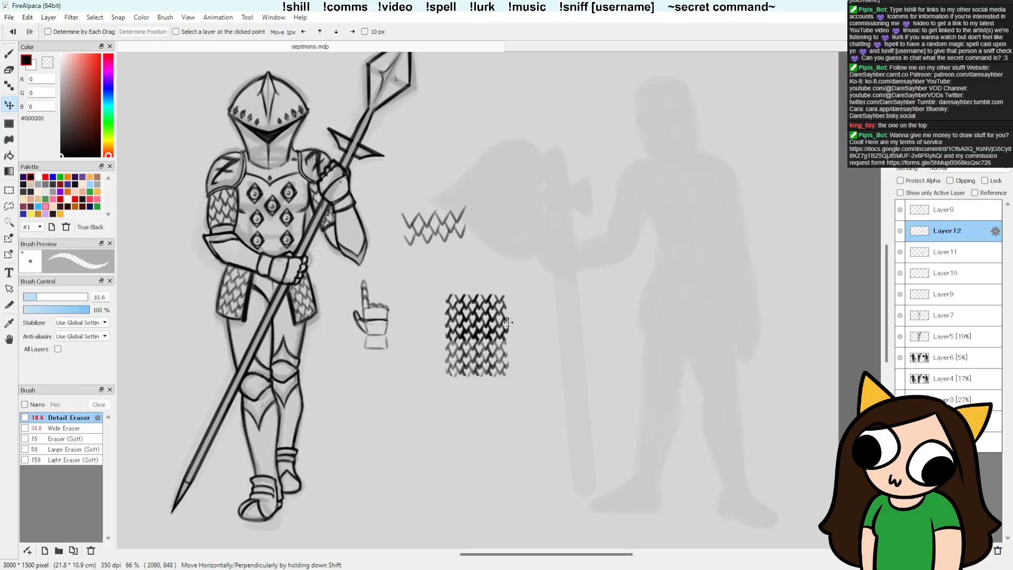
{"action": "key", "text": "ctrl"}
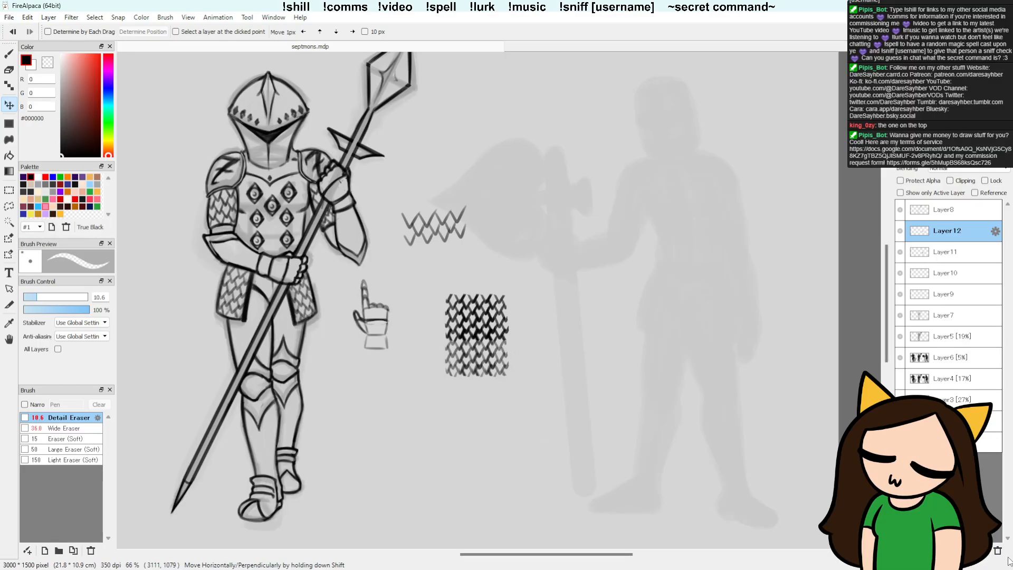
{"action": "key", "text": "ctrl+z"}
Step: Try to move the chainmail swatch onto the knight's torso from a rectangular selection while Layer8 is active
{"action": "key", "text": "m"}
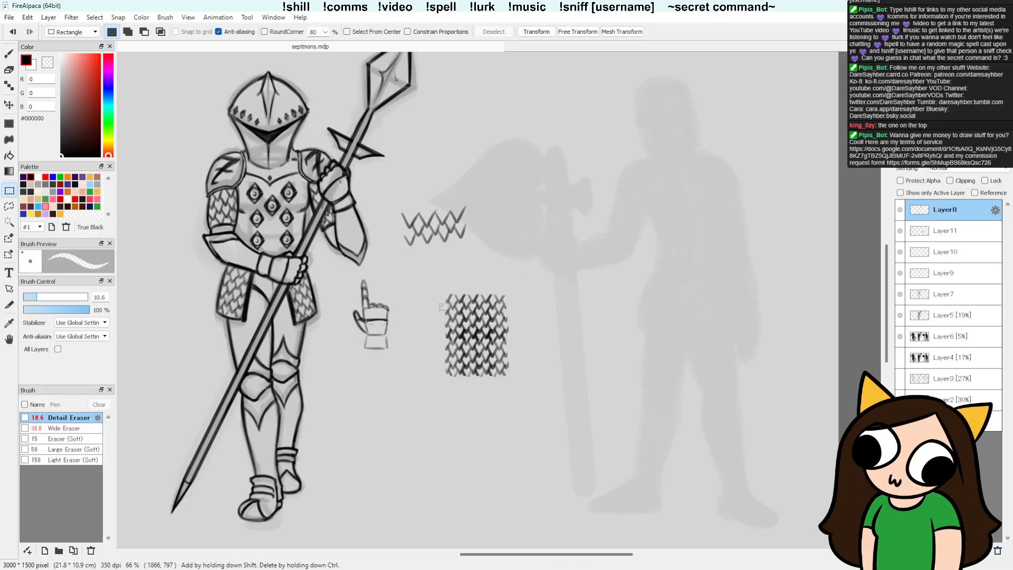
{"action": "left_click_drag", "start_coordinate": [435, 284], "coordinate": [525, 388]}
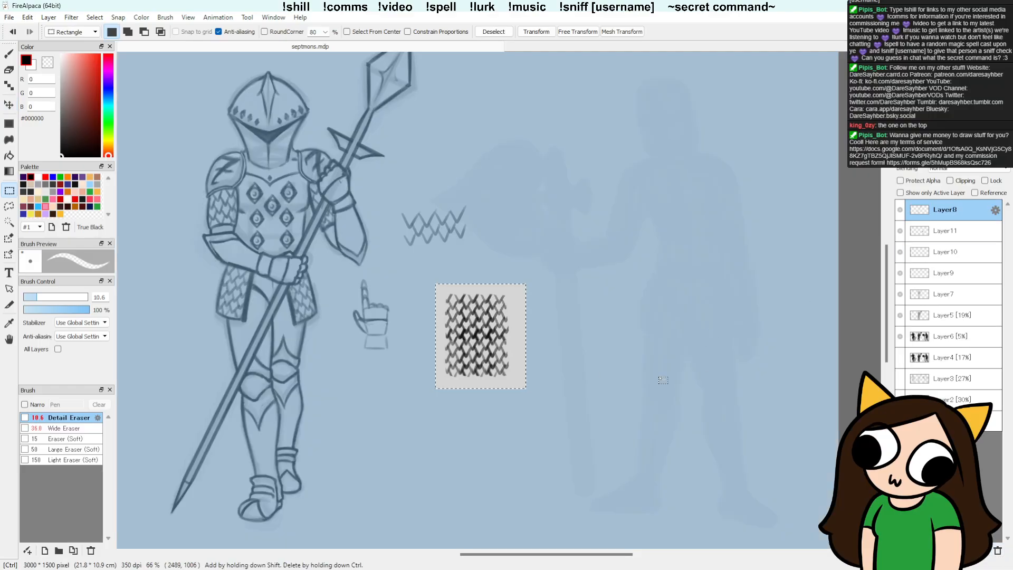
{"action": "key", "text": "v"}
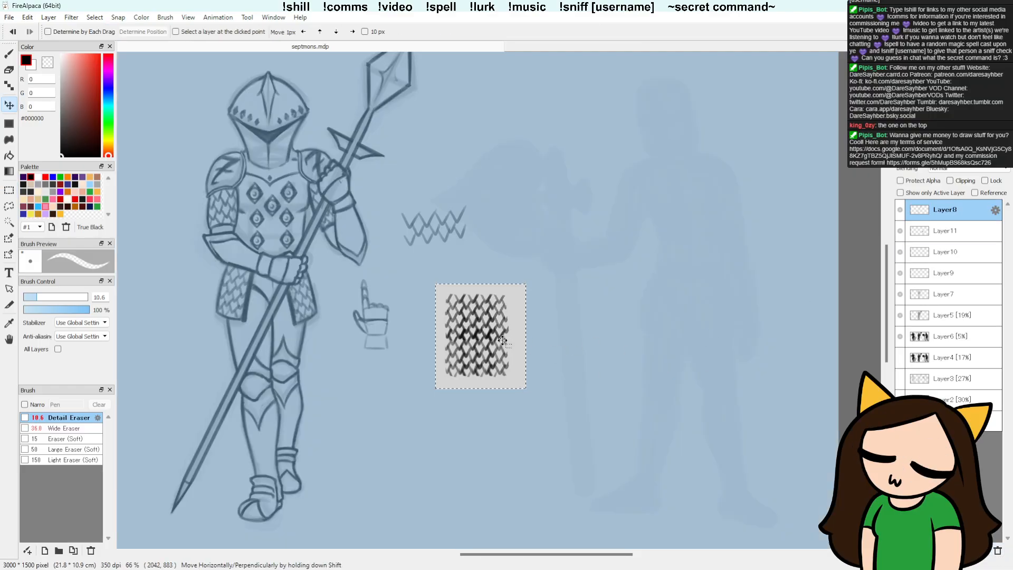
{"action": "key", "text": "ctrl+d"}
{"action": "left_click_drag", "start_coordinate": [320, 251], "coordinate": [320, 252]}
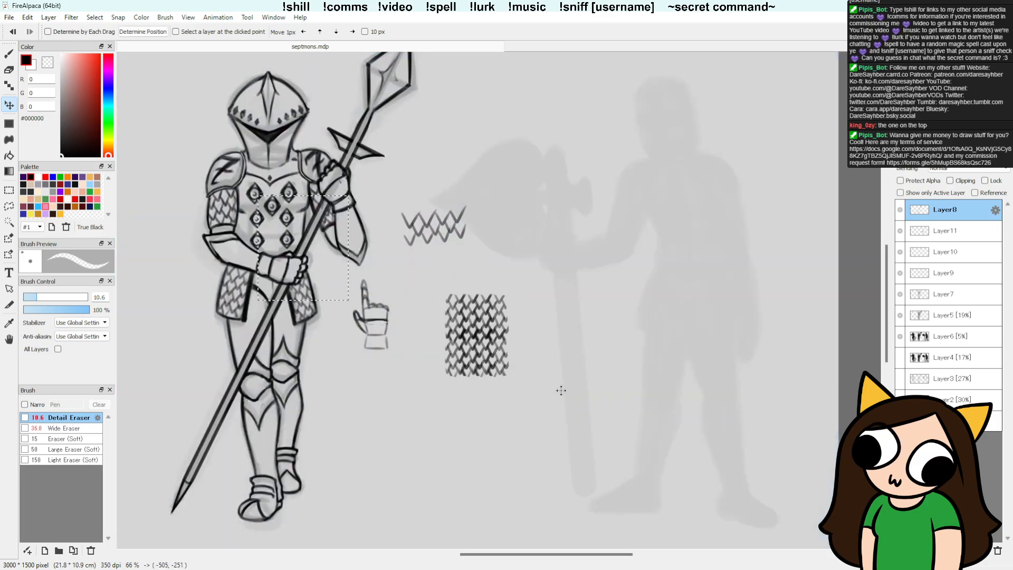
{"action": "key", "text": "ctrl+d"}
Step: Scale the chainmail swatch on Layer11 up slightly in proportion and shift it down beside the loose hand sketch
{"action": "left_click", "coordinate": [900, 211]}
{"action": "left_click", "coordinate": [900, 211]}
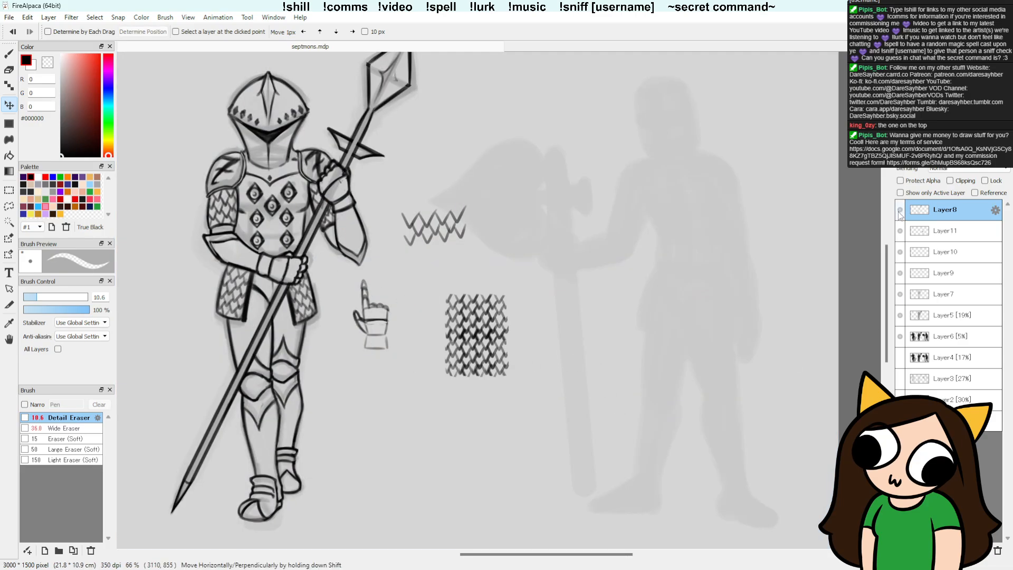
{"action": "left_click", "coordinate": [901, 232]}
{"action": "left_click", "coordinate": [901, 232]}
{"action": "left_click", "coordinate": [958, 237]}
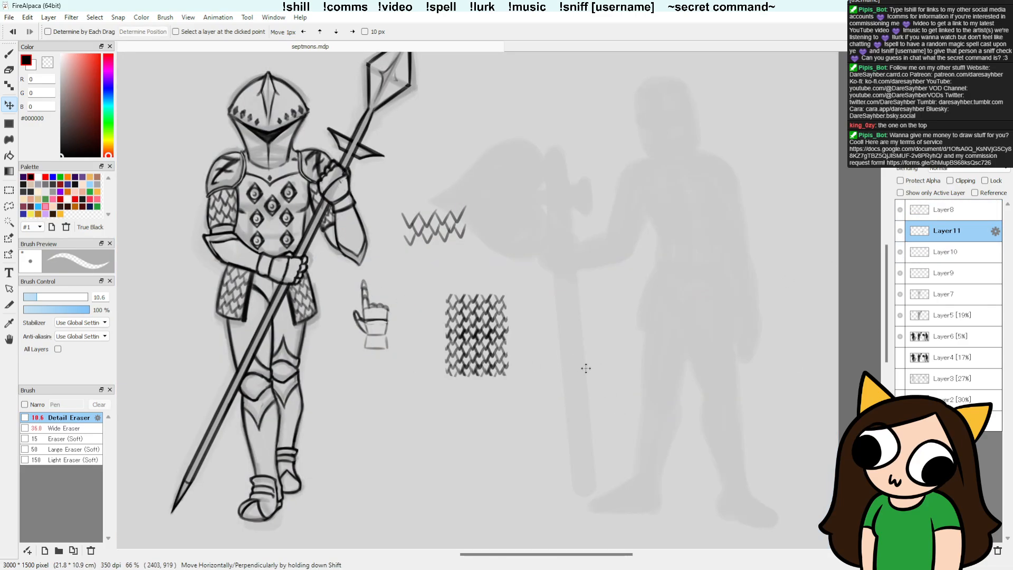
{"action": "key", "text": "ctrl+t"}
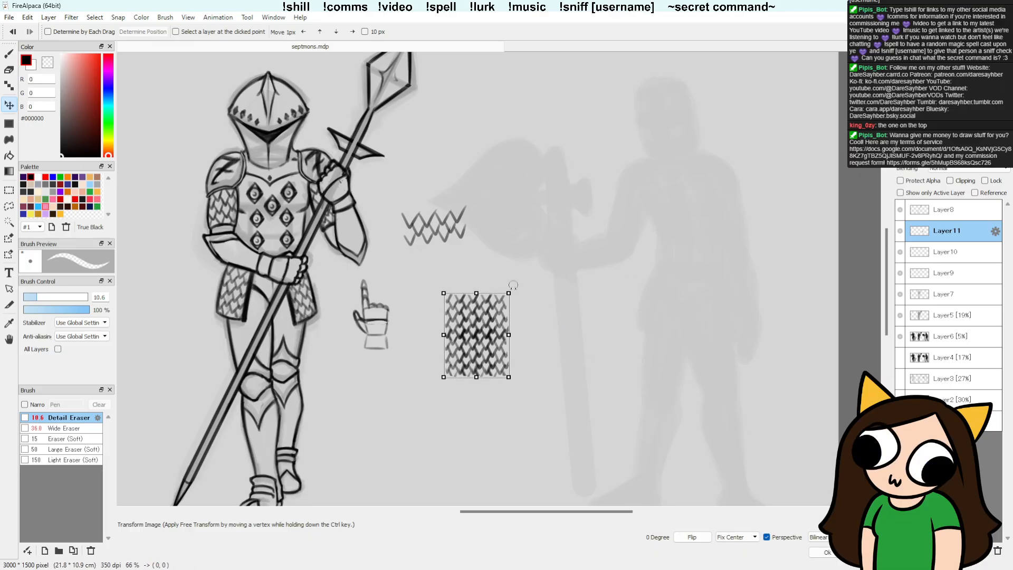
{"action": "left_click_drag", "start_coordinate": [508, 294], "coordinate": [510, 289]}
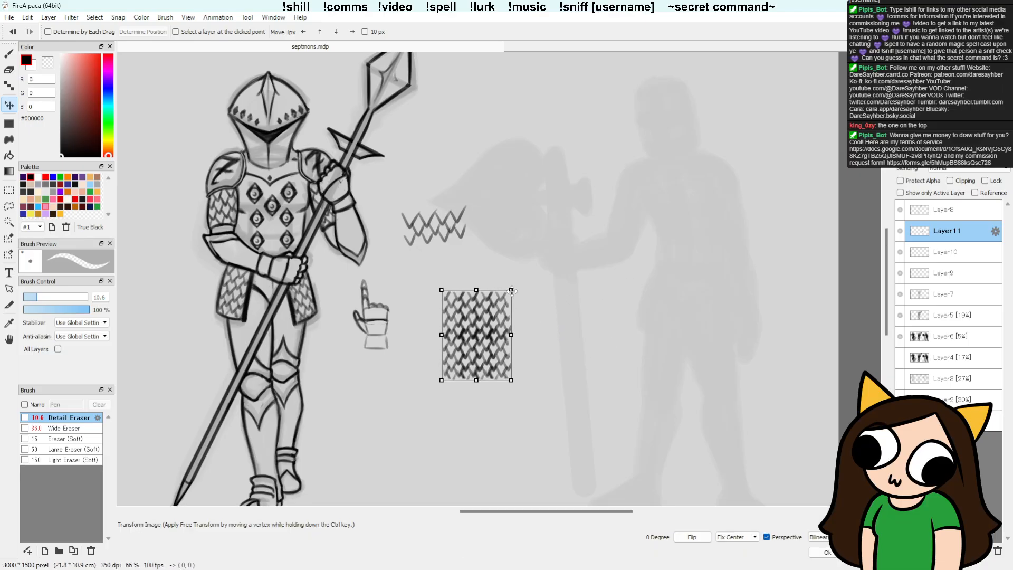
{"action": "key", "text": "Return"}
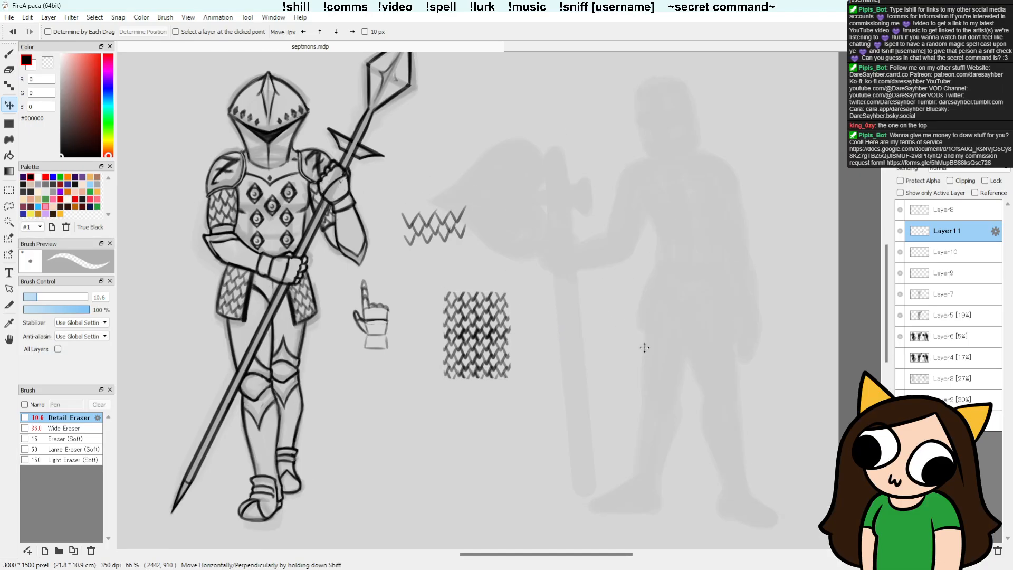
{"action": "mouse_move", "coordinate": [494, 326]}
{"action": "left_mouse_down"}
{"action": "mouse_move", "coordinate": [305, 218]}
{"action": "mouse_move", "coordinate": [511, 358]}
{"action": "mouse_move", "coordinate": [456, 370]}
{"action": "mouse_move", "coordinate": [486, 372]}
{"action": "left_mouse_up"}
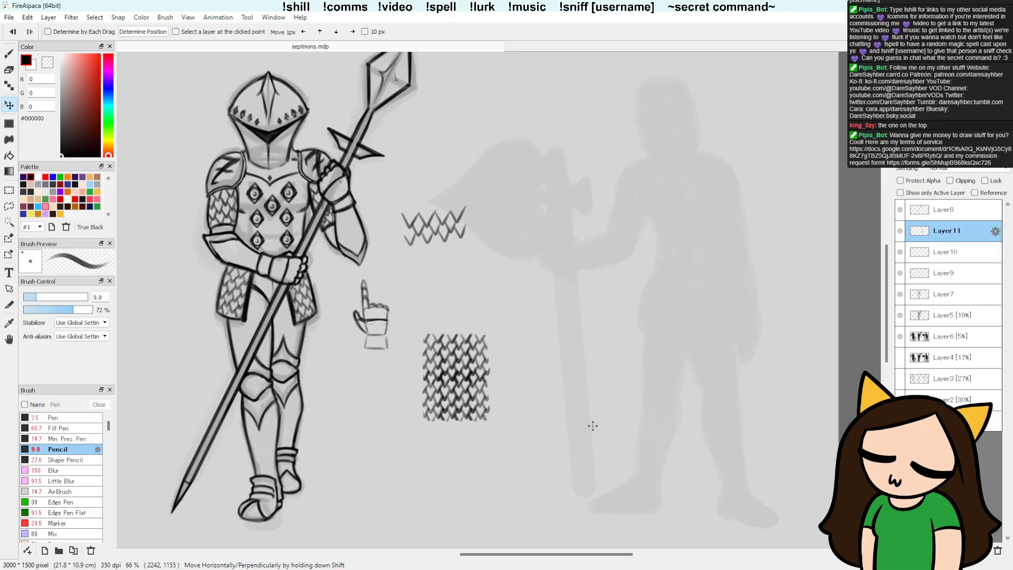
Step: Transform the chainmail swatch again, stretching it slightly wider and a little taller around its centre
{"action": "key", "text": "t"}
{"action": "key", "text": "b"}
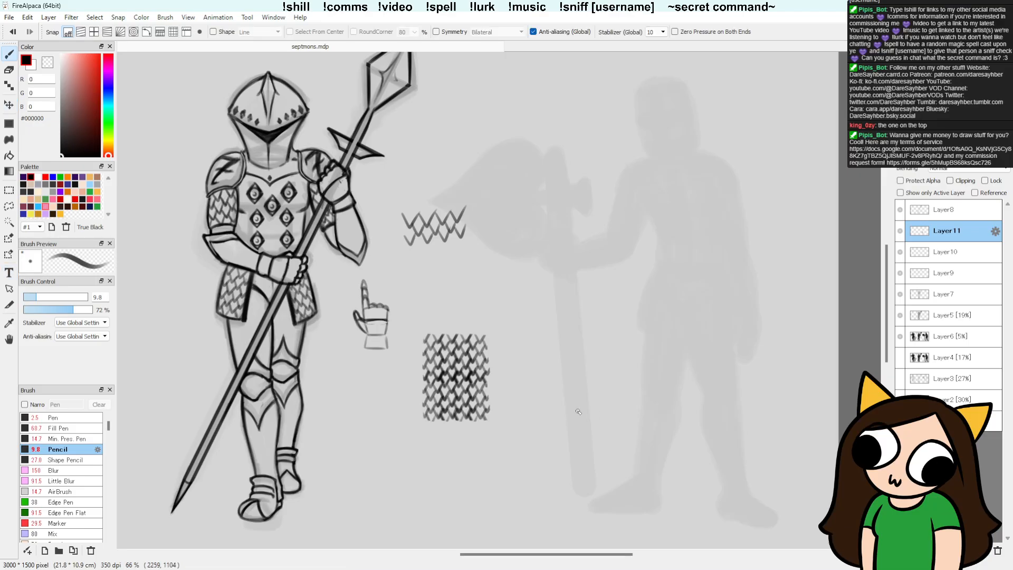
{"action": "key", "text": "ctrl+t"}
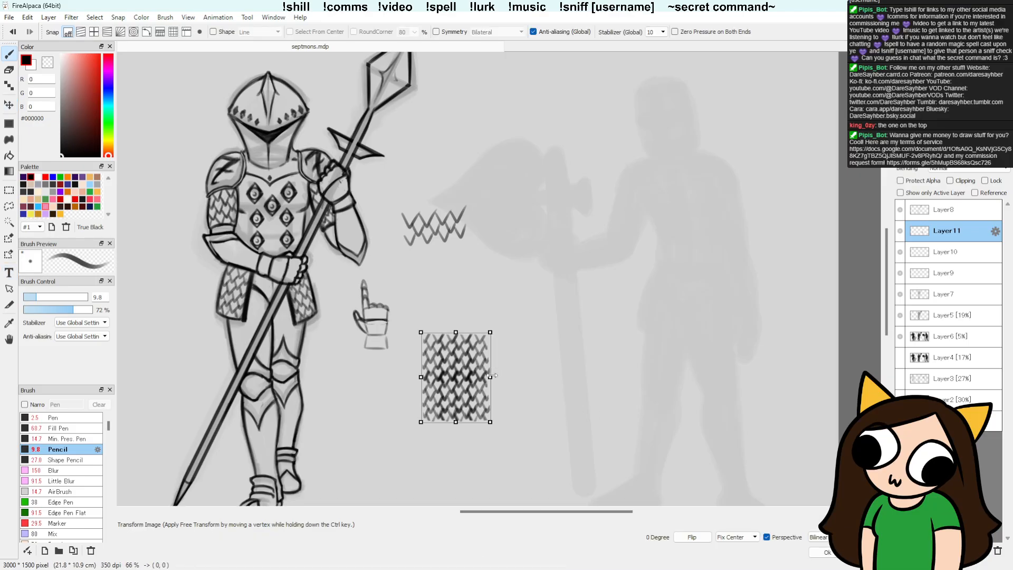
{"action": "left_click_drag", "start_coordinate": [493, 375], "coordinate": [493, 376]}
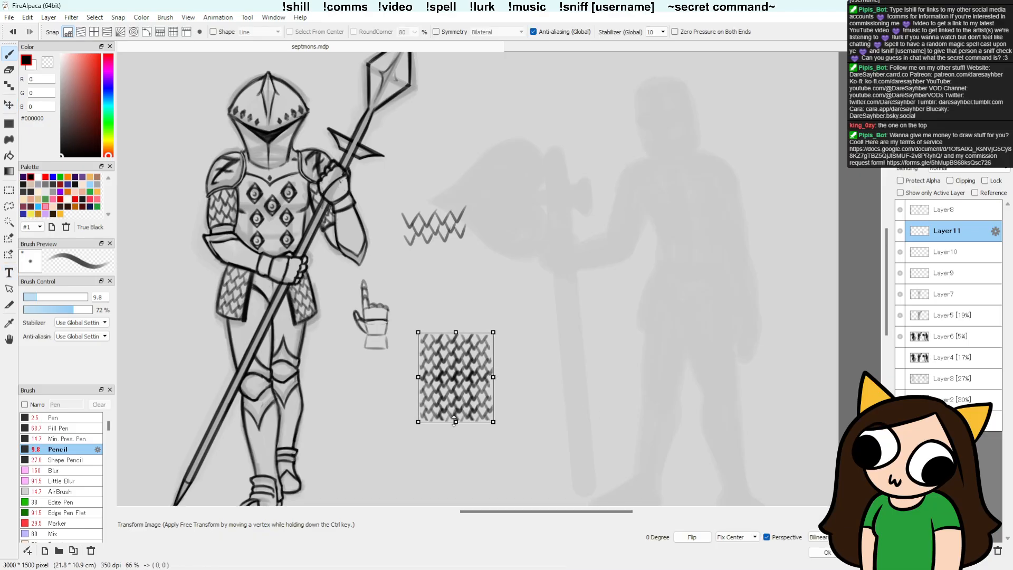
{"action": "left_click_drag", "start_coordinate": [454, 421], "coordinate": [455, 423]}
{"action": "left_click_drag", "start_coordinate": [493, 376], "coordinate": [495, 376]}
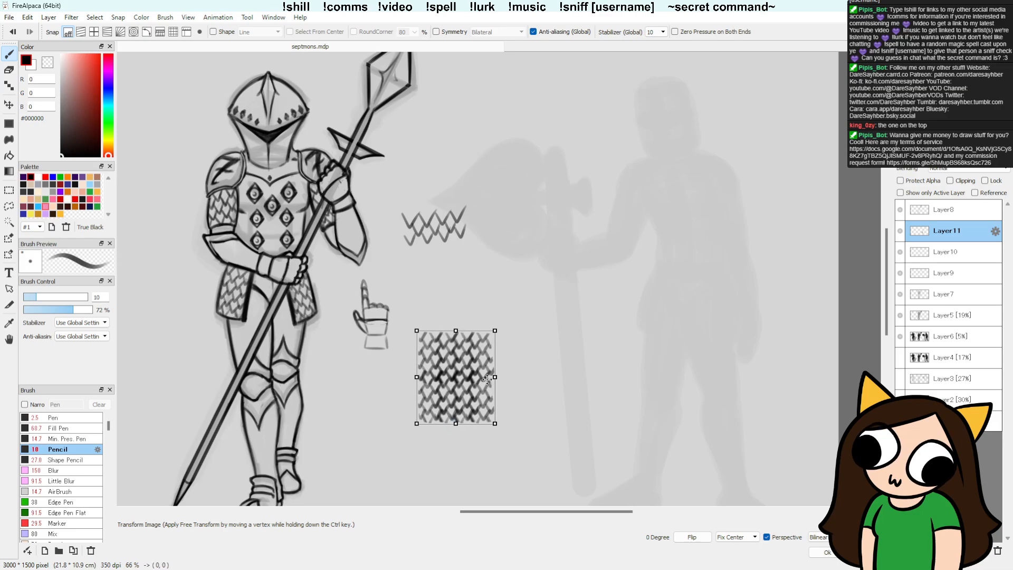
{"action": "key", "text": "Return"}
{"action": "key", "text": "v"}
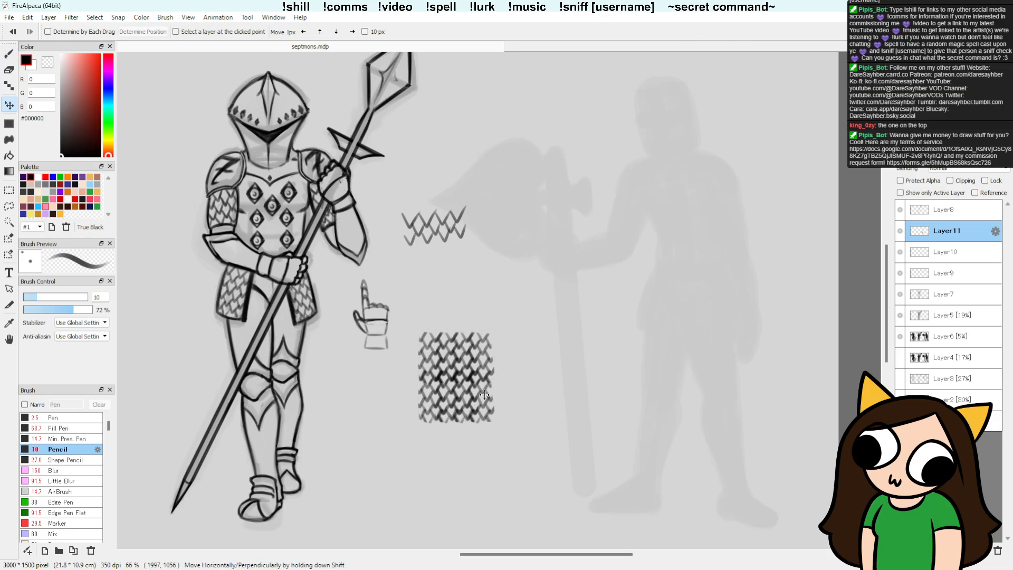
Step: Place the chainmail swatch over the breastplate at 46% layer opacity and erase the parts covering the diamond studs and surrounding armour
{"action": "left_click", "coordinate": [951, 156]}
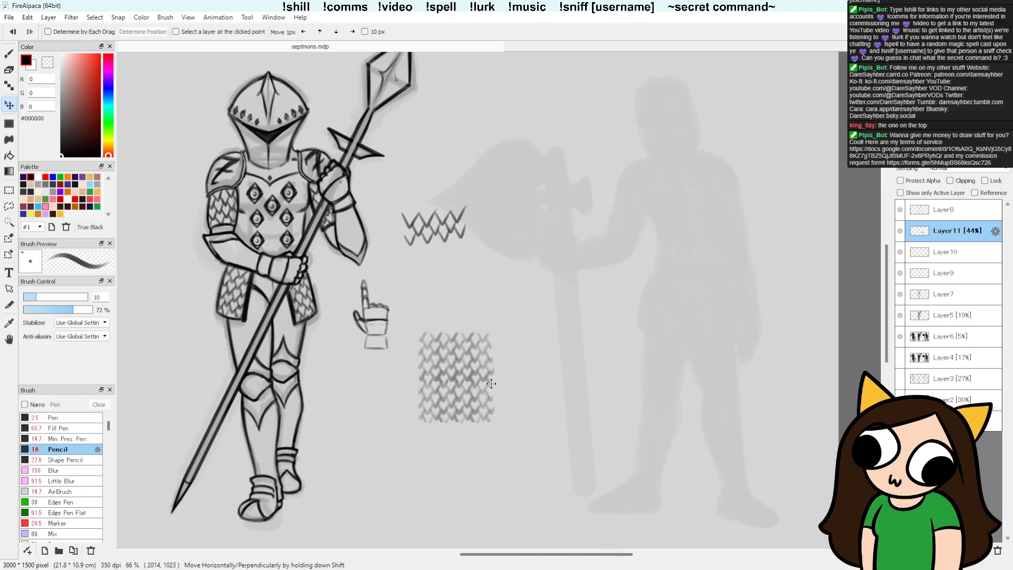
{"action": "mouse_move", "coordinate": [488, 384]}
{"action": "left_mouse_down"}
{"action": "mouse_move", "coordinate": [318, 203]}
{"action": "mouse_move", "coordinate": [302, 225]}
{"action": "mouse_move", "coordinate": [313, 260]}
{"action": "mouse_move", "coordinate": [340, 284]}
{"action": "left_mouse_up"}
{"action": "scroll", "coordinate": [285, 233], "scroll_direction": "up", "scroll_amount": 2}
{"action": "key", "text": "e"}
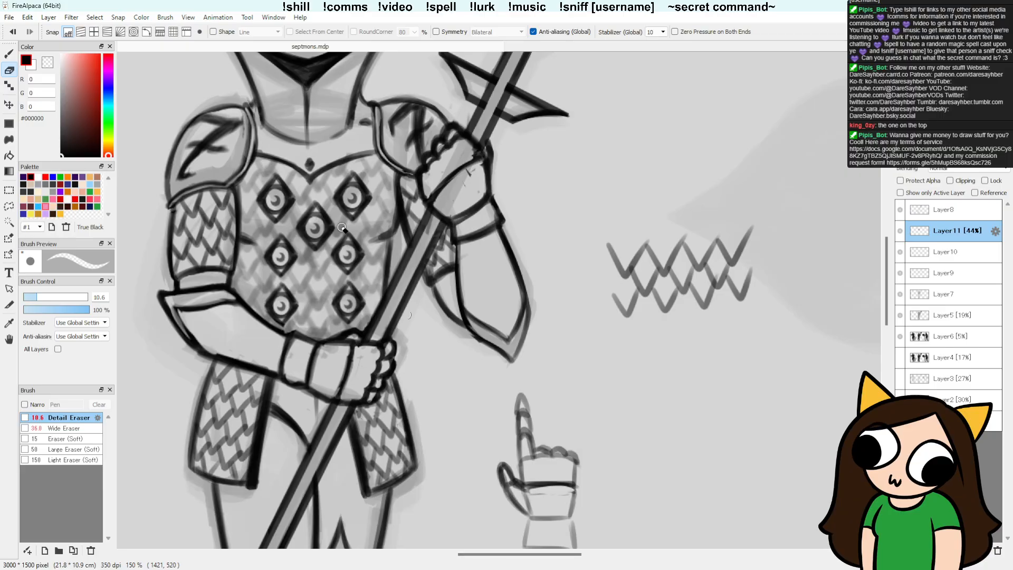
{"action": "mouse_move", "coordinate": [970, 157]}
{"action": "left_mouse_down"}
{"action": "mouse_move", "coordinate": [993, 157]}
{"action": "mouse_move", "coordinate": [959, 157]}
{"action": "mouse_move", "coordinate": [970, 157]}
{"action": "left_mouse_up"}
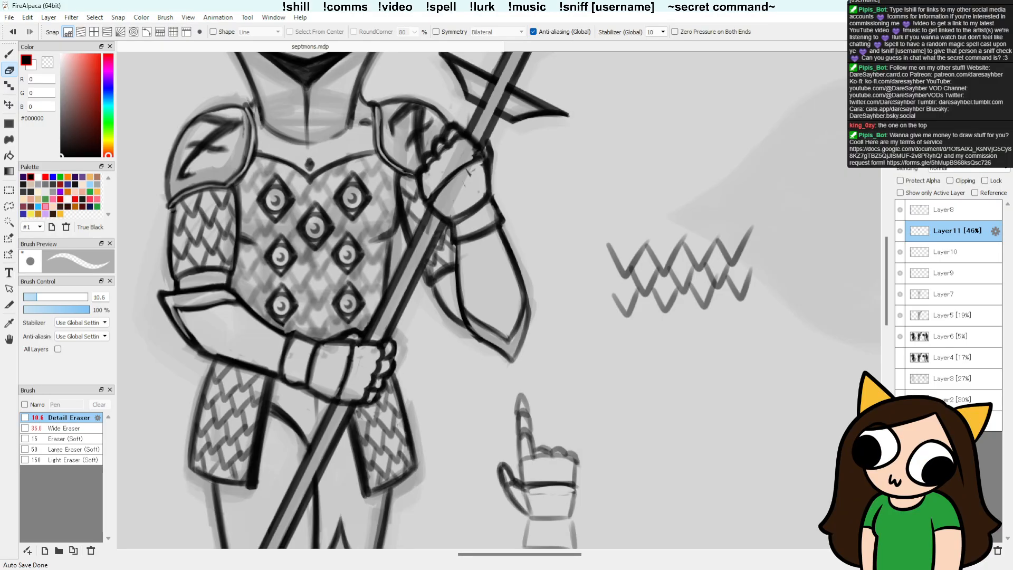
Step: Merge Layer10 down into Layer9 and toggle the merged layer's visibility to check what it contains
{"action": "key", "text": "b"}
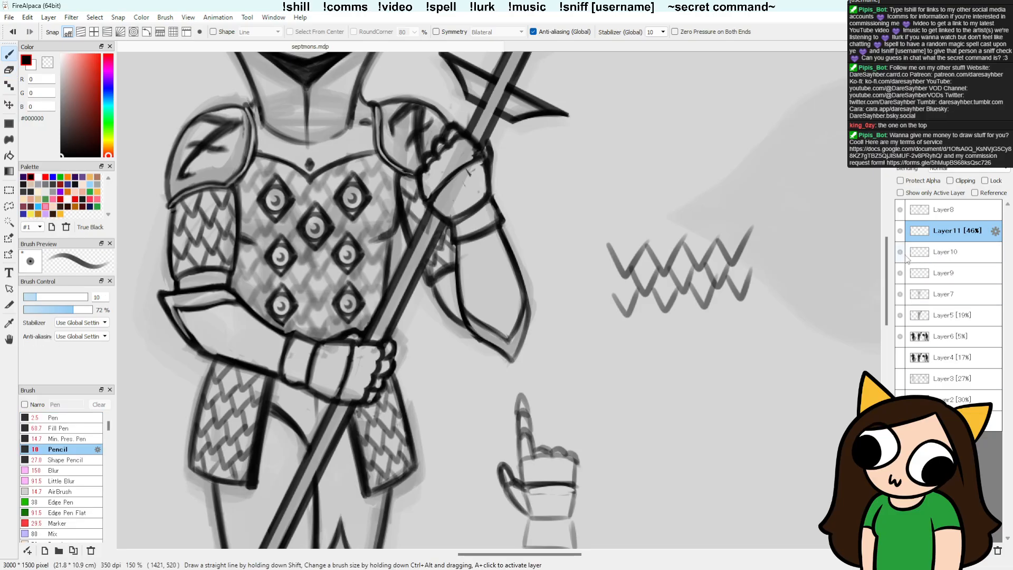
{"action": "left_click", "coordinate": [931, 253]}
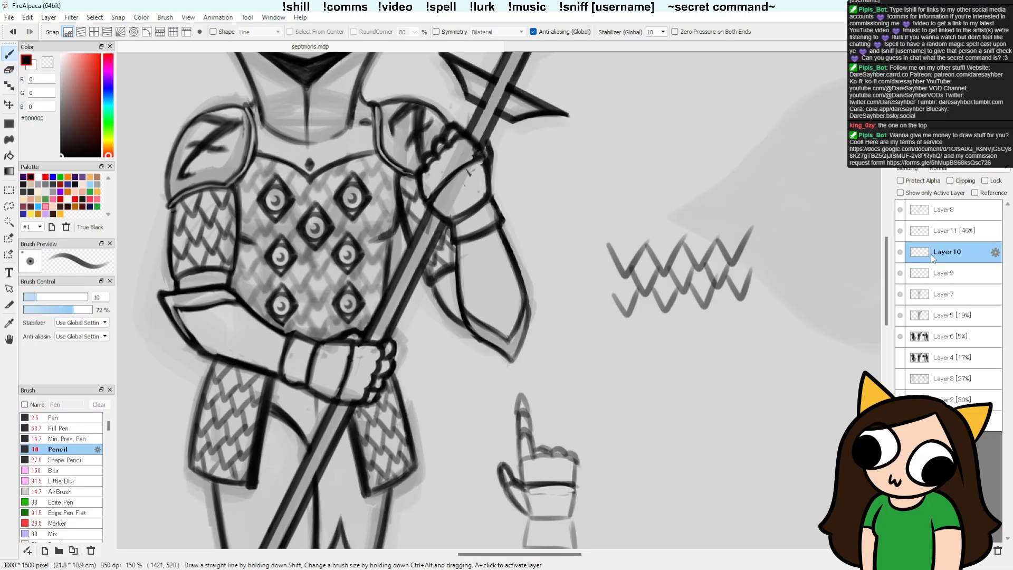
{"action": "left_click", "coordinate": [984, 553]}
{"action": "left_click", "coordinate": [900, 254]}
{"action": "left_click", "coordinate": [900, 254]}
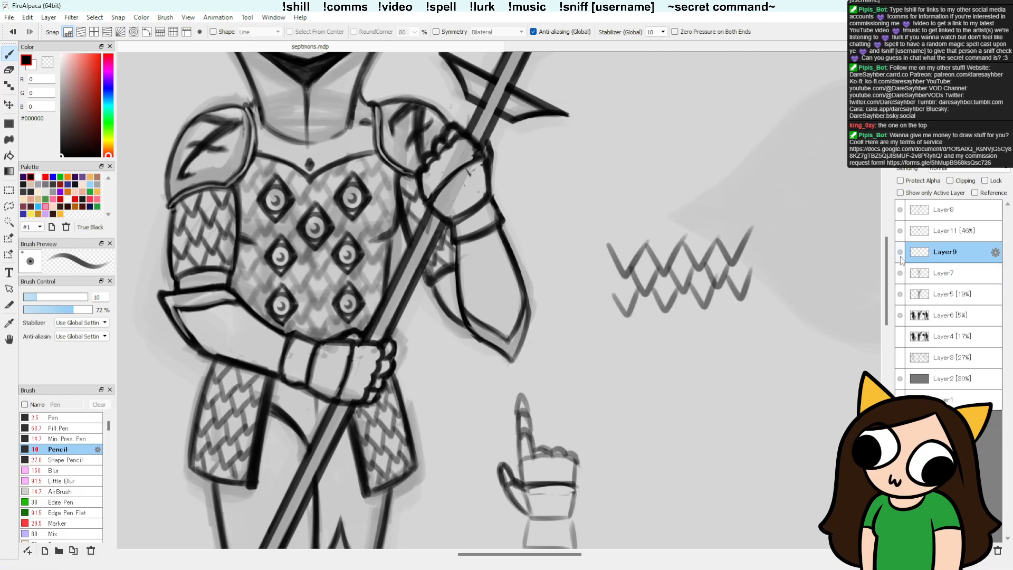
{"action": "left_click", "coordinate": [901, 255]}
{"action": "left_click", "coordinate": [900, 255]}
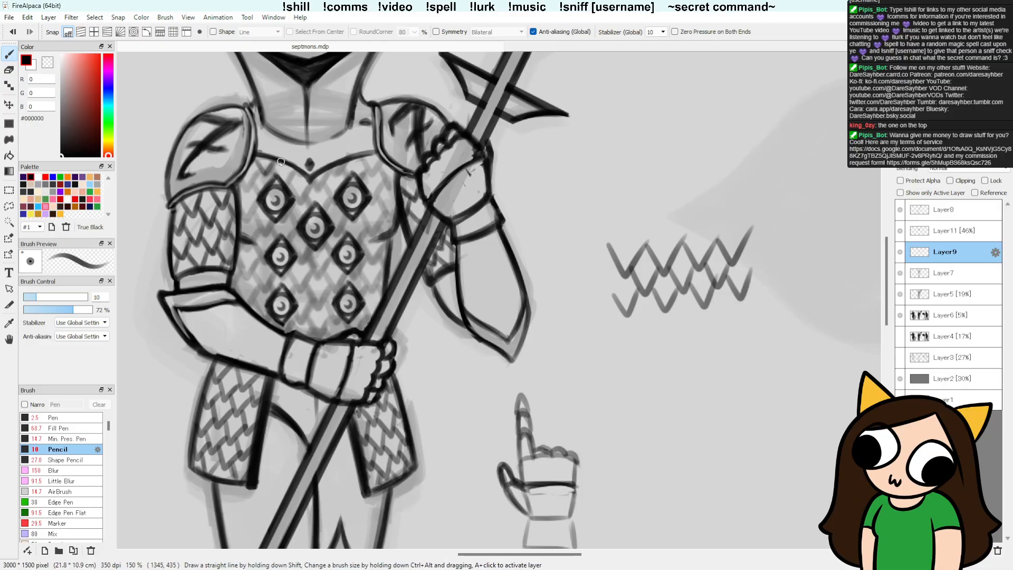
Step: Restore Layer11, which holds the breastplate chainmail, to full opacity
{"action": "left_click_drag", "start_coordinate": [274, 162], "coordinate": [259, 174]}
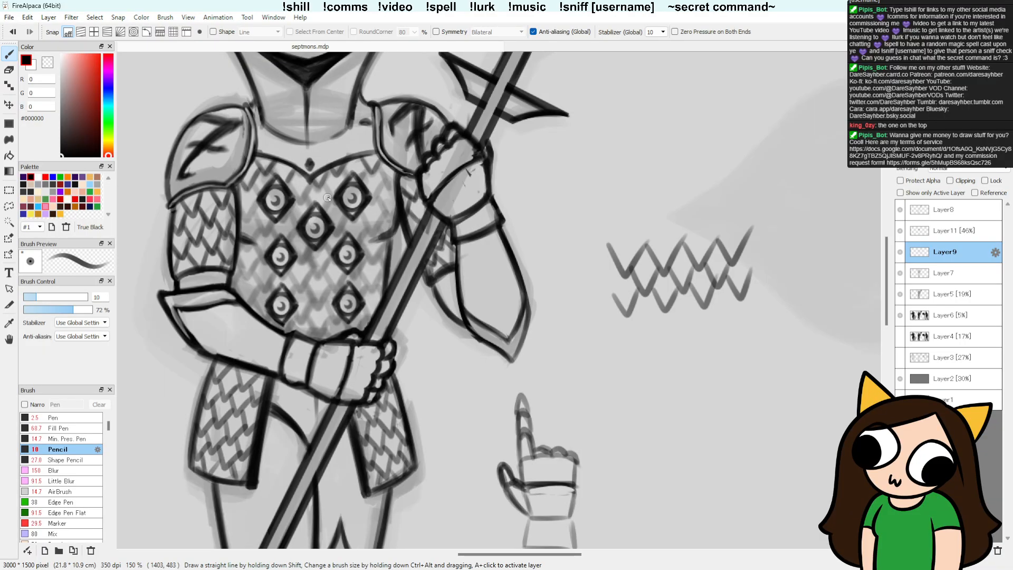
{"action": "key", "text": "ctrl"}
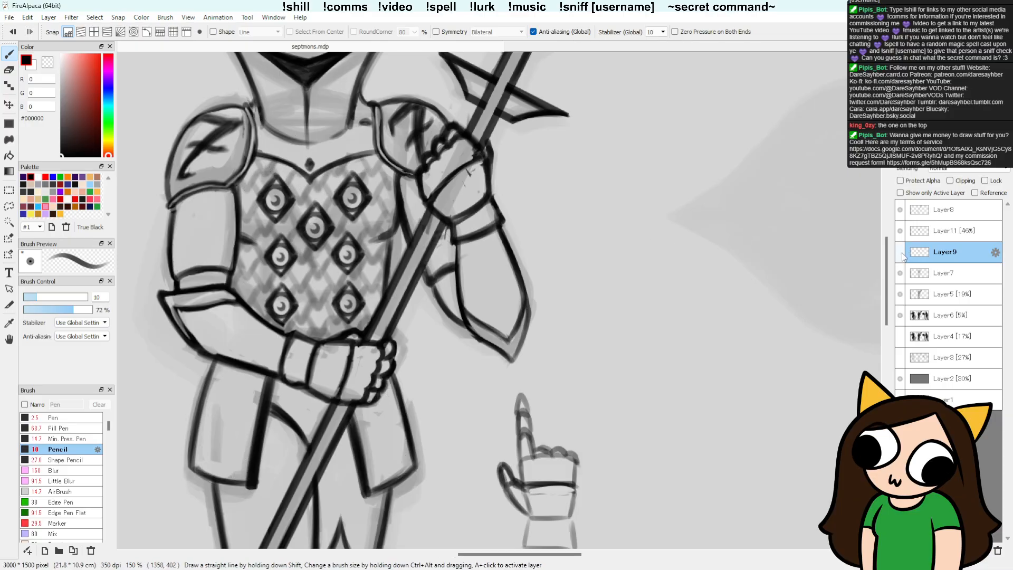
{"action": "left_click", "coordinate": [964, 227]}
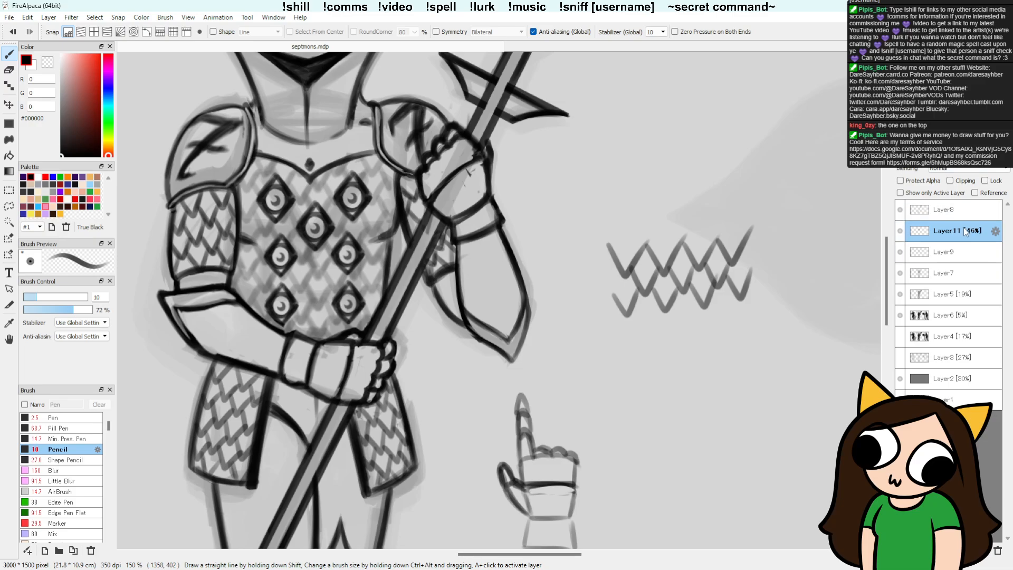
{"action": "left_click", "coordinate": [979, 157]}
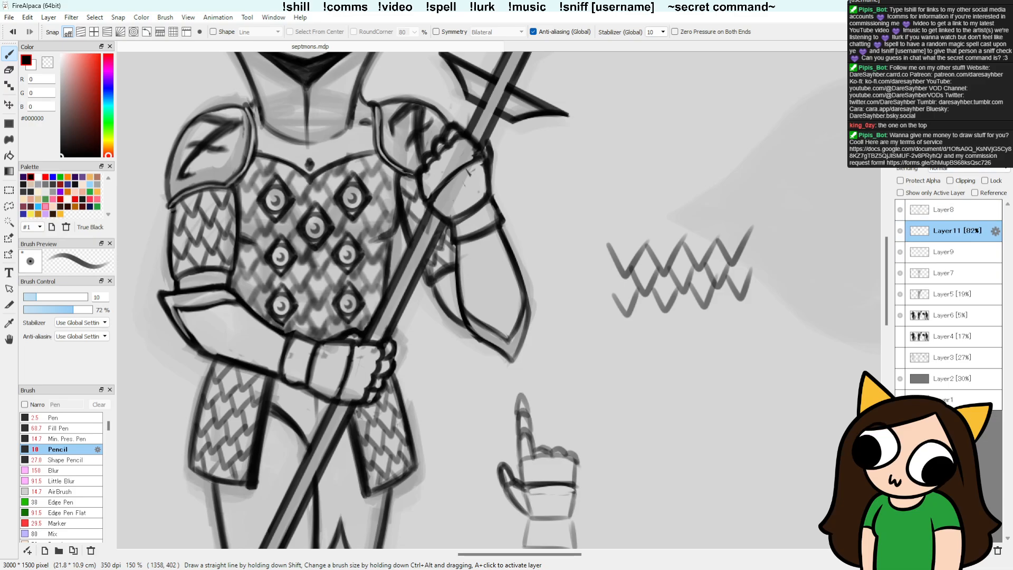
{"action": "left_click", "coordinate": [992, 157]}
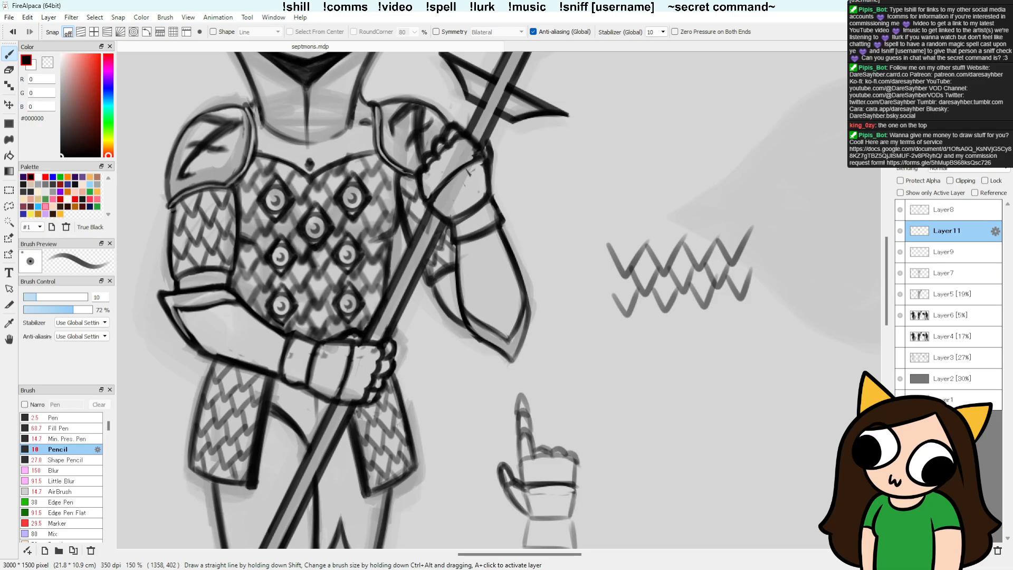
Step: Transform the breastplate chainmail on Layer11, scaling it down slightly around its centre
{"action": "scroll", "coordinate": [752, 316], "scroll_direction": "down", "scroll_amount": 3}
{"action": "left_click_drag", "start_coordinate": [746, 327], "coordinate": [573, 318]}
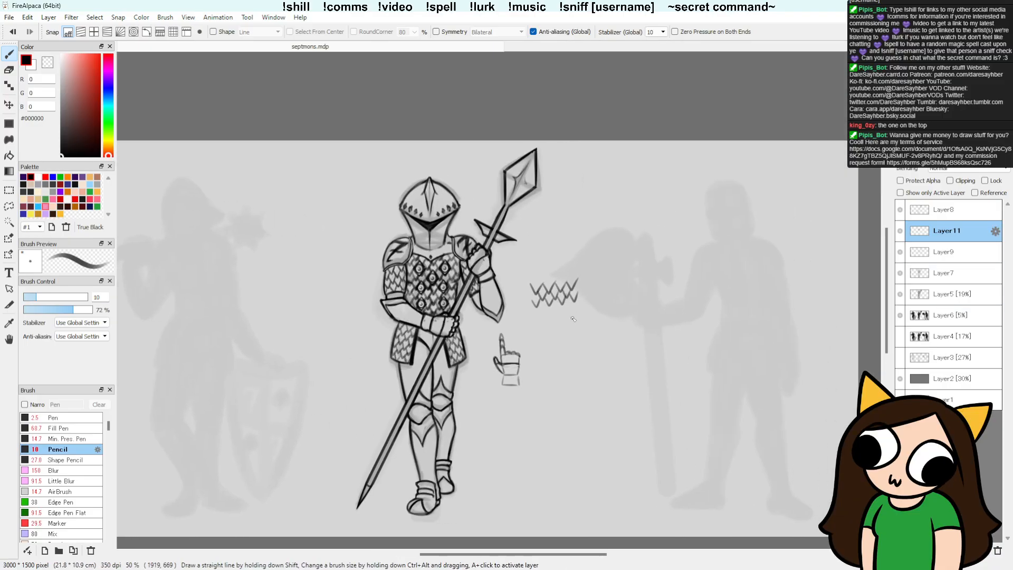
{"action": "scroll", "coordinate": [601, 333], "scroll_direction": "up", "scroll_amount": 1}
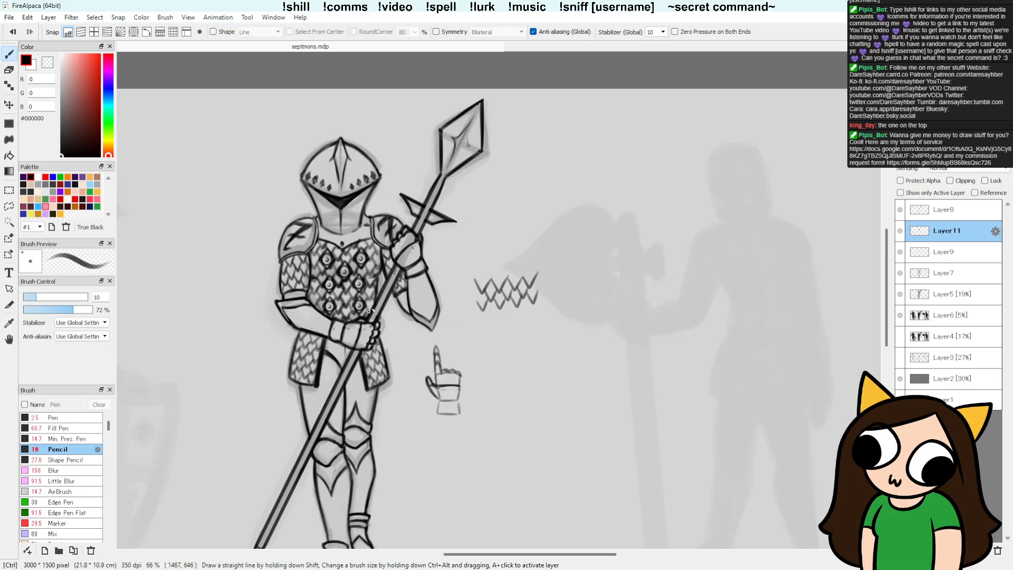
{"action": "key", "text": "ctrl+t"}
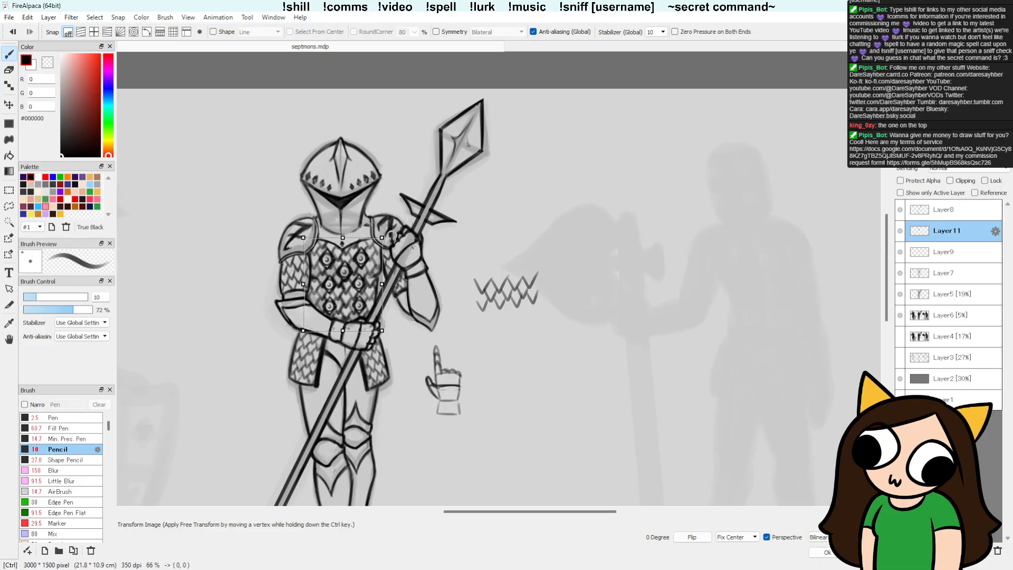
{"action": "left_click_drag", "start_coordinate": [379, 237], "coordinate": [378, 239]}
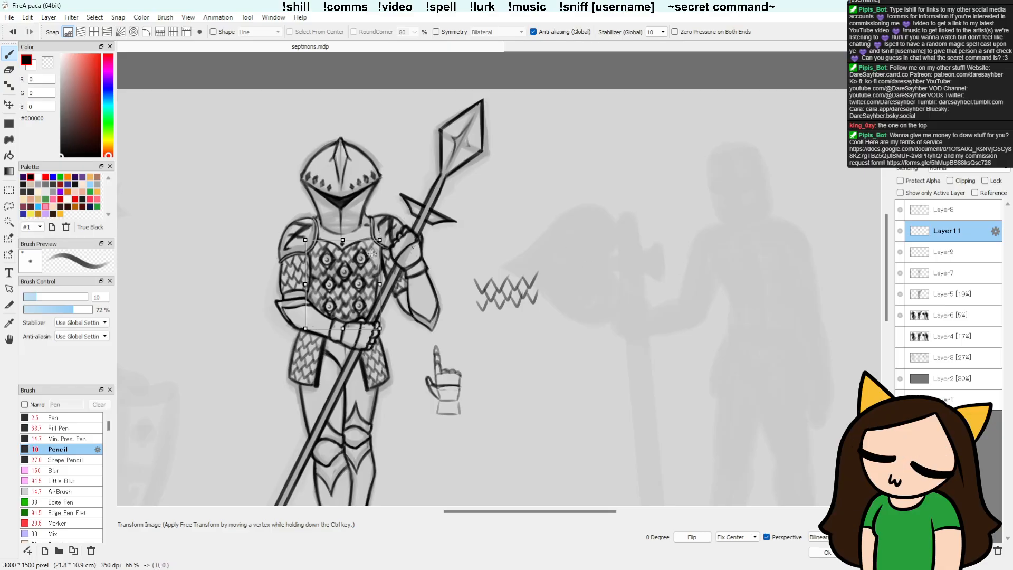
{"action": "key", "text": "Return"}
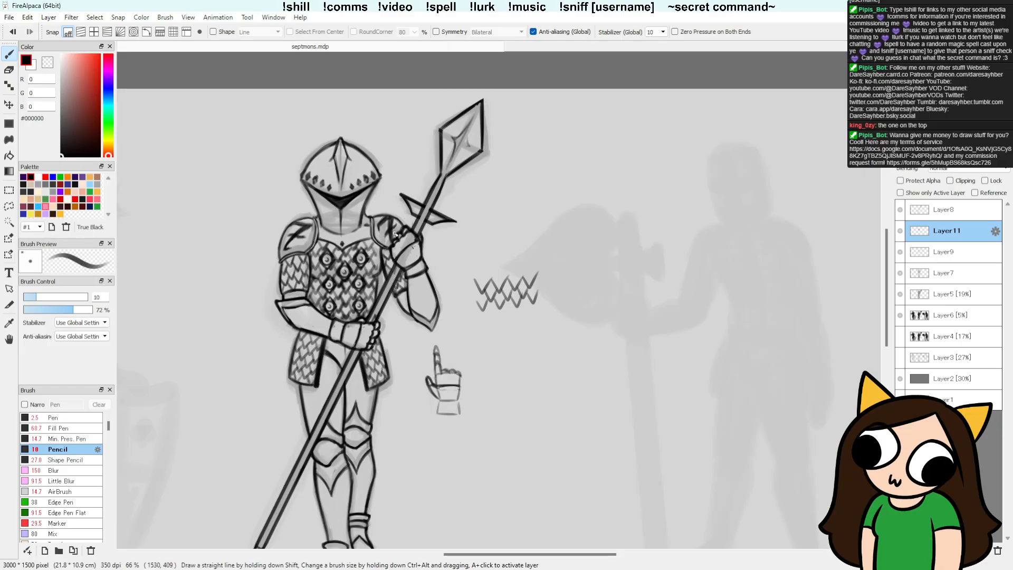
{"action": "left_click", "coordinate": [394, 287], "text": "ctrl"}
{"action": "left_click", "coordinate": [453, 305], "text": "ctrl"}
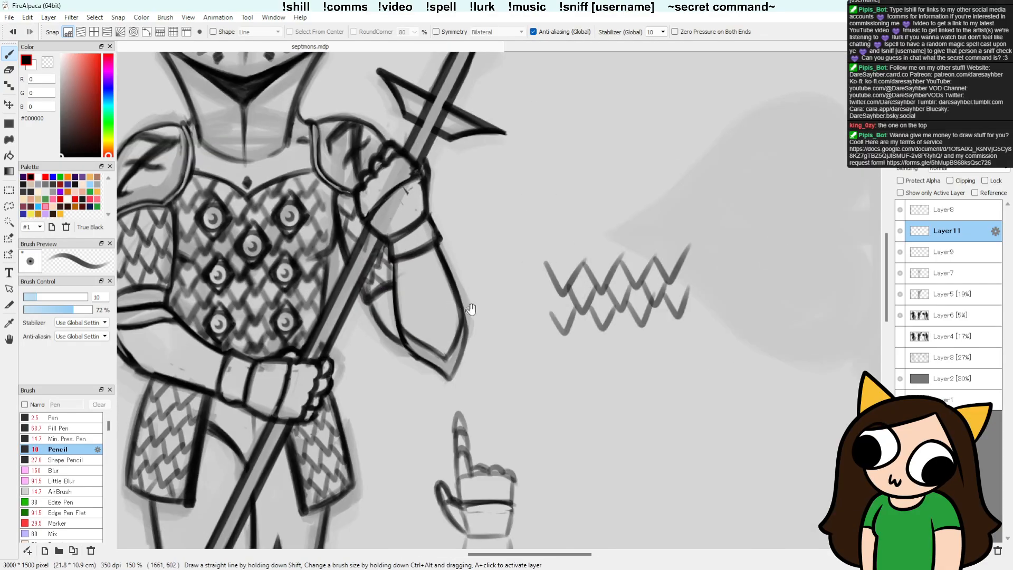
Step: Toggle Layer11's visibility to compare the breastplate with and without its chainmail across the whole figure
{"action": "left_click", "coordinate": [563, 298], "text": "ctrl"}
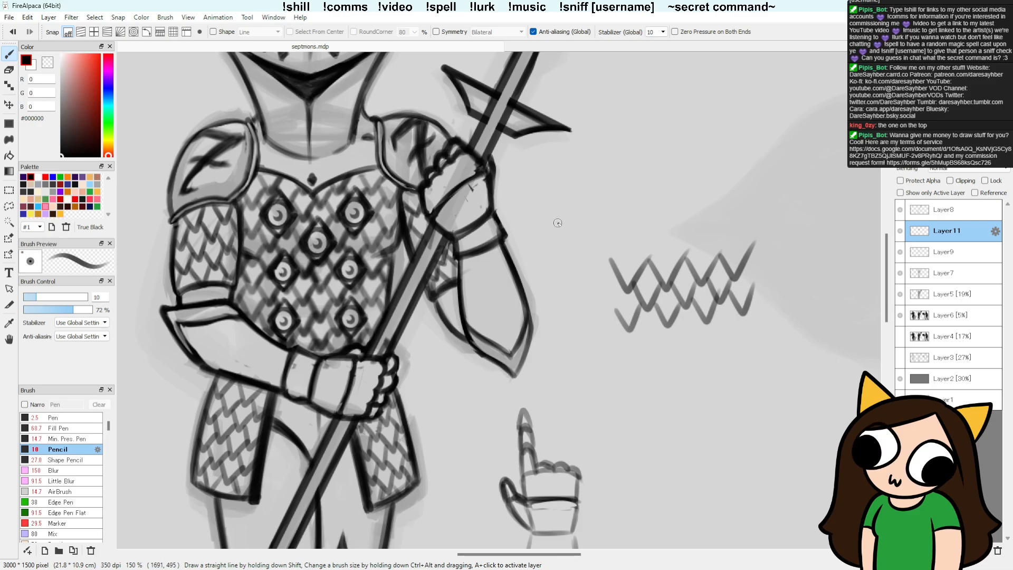
{"action": "scroll", "coordinate": [557, 222], "scroll_direction": "down", "scroll_amount": 3}
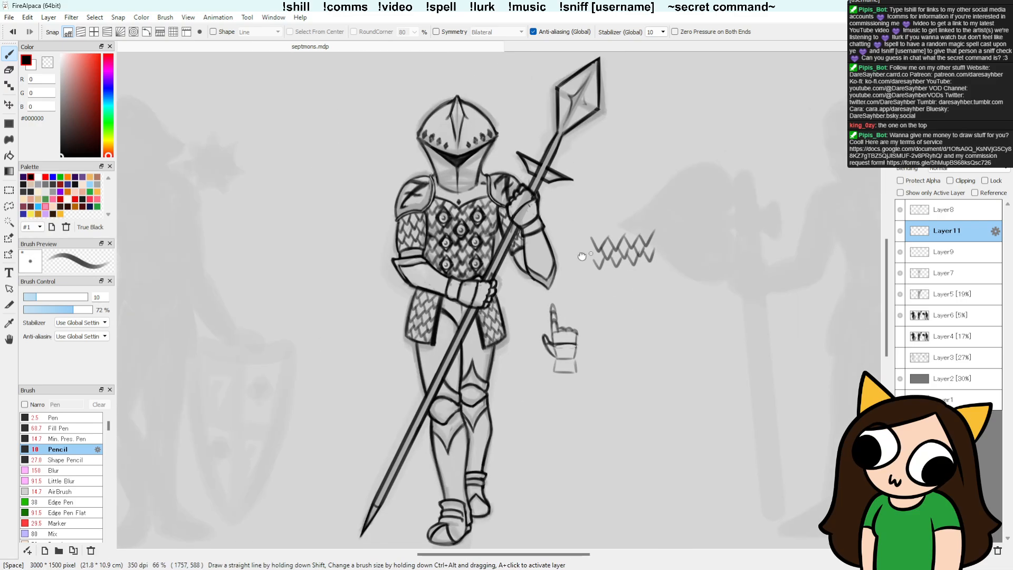
{"action": "left_click", "coordinate": [901, 234]}
{"action": "left_click", "coordinate": [901, 234]}
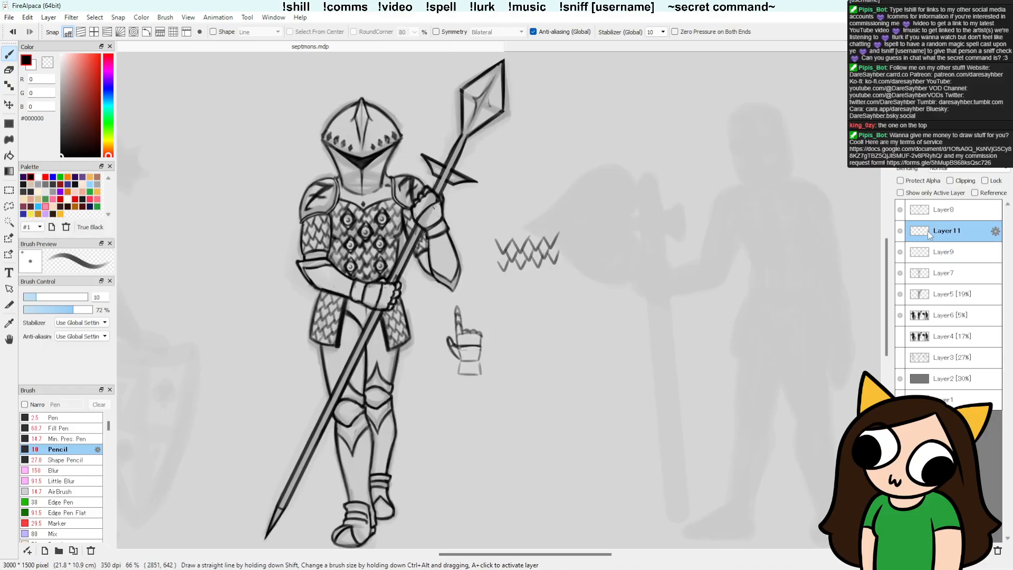
{"action": "key", "text": "e"}
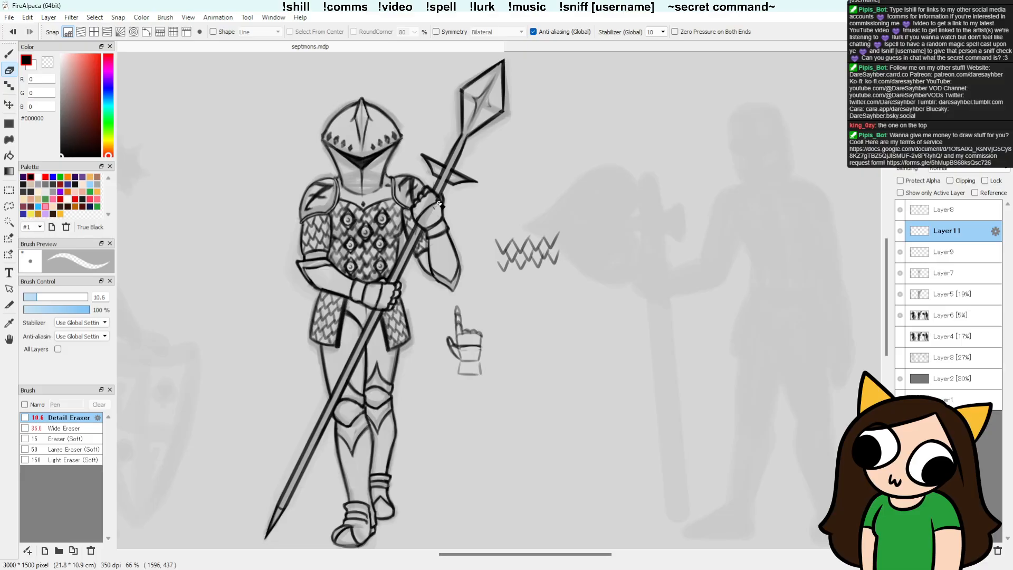
{"action": "left_click", "coordinate": [900, 230]}
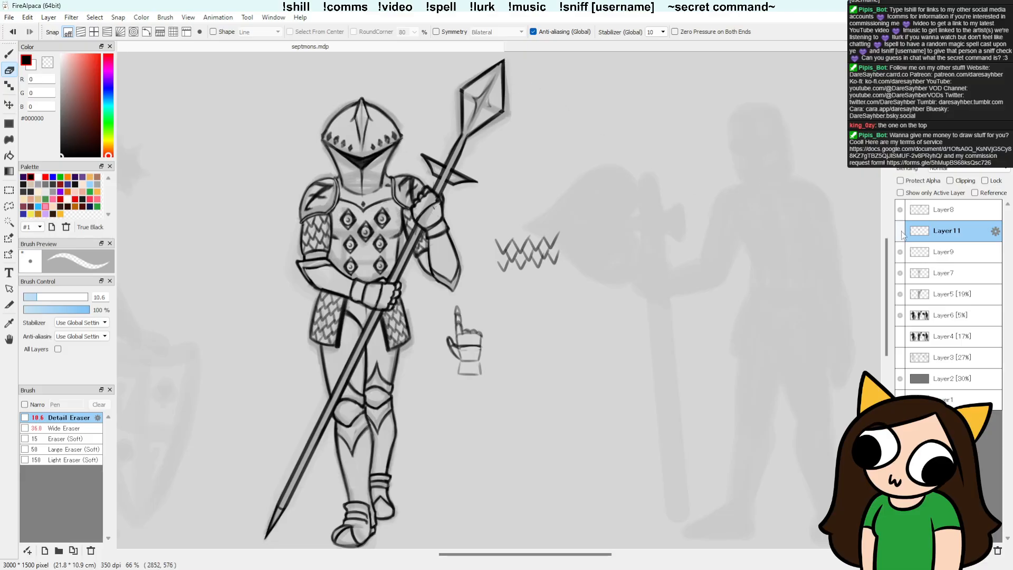
{"action": "left_click", "coordinate": [900, 230]}
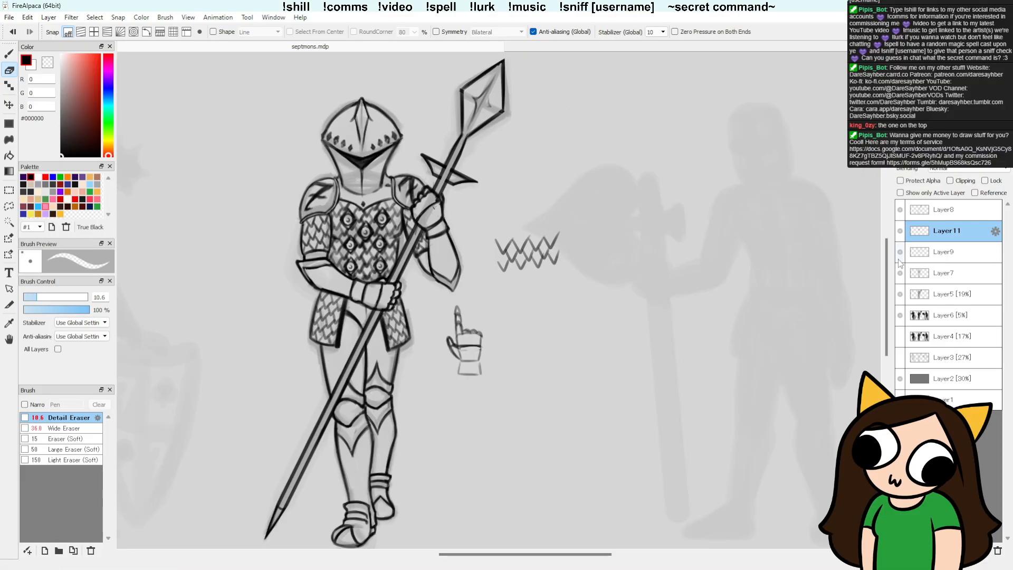
Step: Select the loose chainmail swatch on Layer9, move it below the small hand sketch beside the knight, and deselect it
{"action": "left_click", "coordinate": [944, 252]}
{"action": "key", "text": "l"}
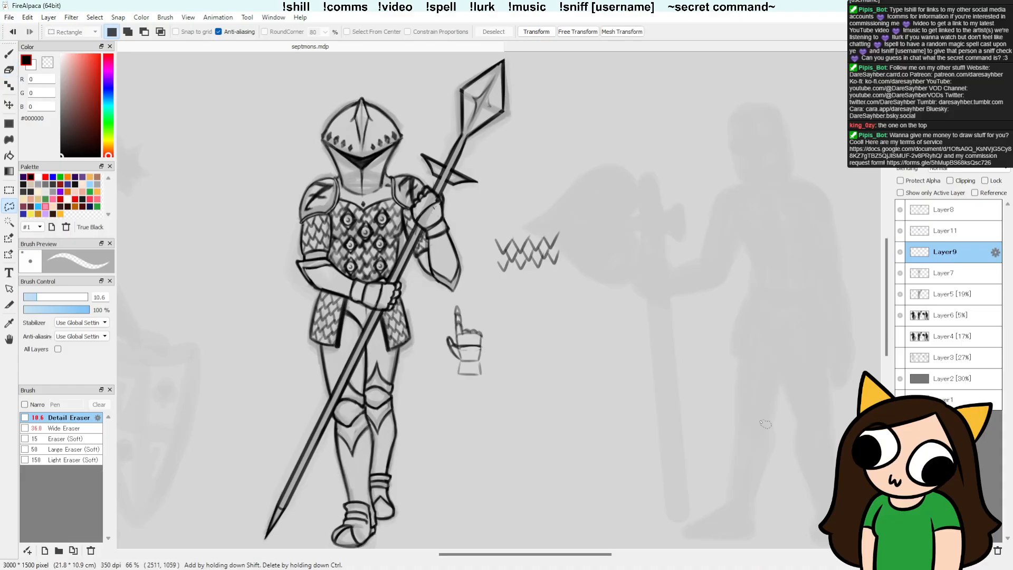
{"action": "left_click_drag", "start_coordinate": [564, 272], "coordinate": [570, 280]}
{"action": "key", "text": "v"}
{"action": "mouse_move", "coordinate": [537, 244]}
{"action": "left_mouse_down"}
{"action": "mouse_move", "coordinate": [487, 375]}
{"action": "mouse_move", "coordinate": [454, 408]}
{"action": "left_mouse_up"}
{"action": "key", "text": "ctrl+d"}
{"action": "key", "text": "ctrl+d"}
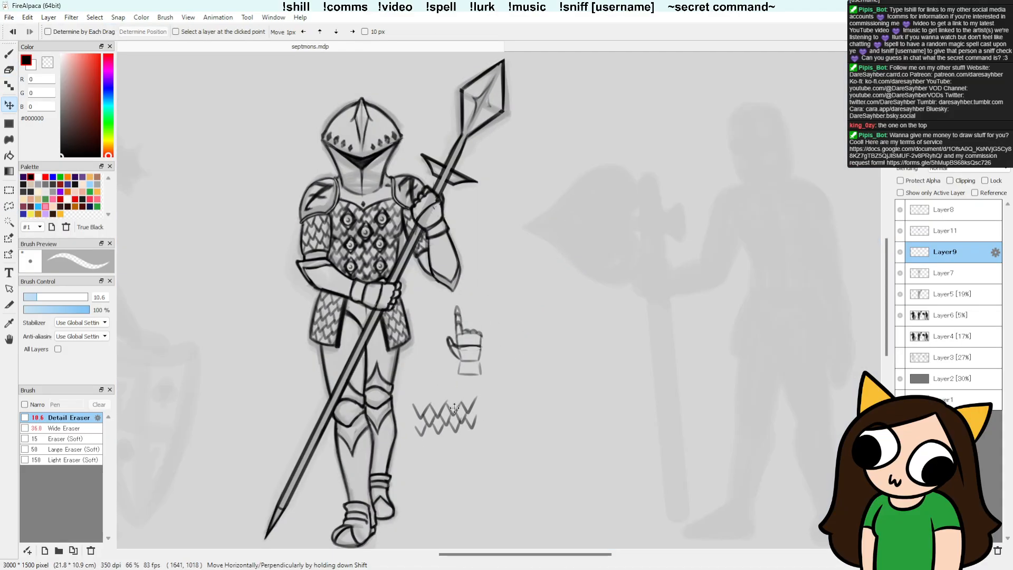
{"action": "scroll", "coordinate": [667, 351], "scroll_direction": "down", "scroll_amount": 2}
{"action": "scroll", "coordinate": [666, 351], "scroll_direction": "up", "scroll_amount": 1}
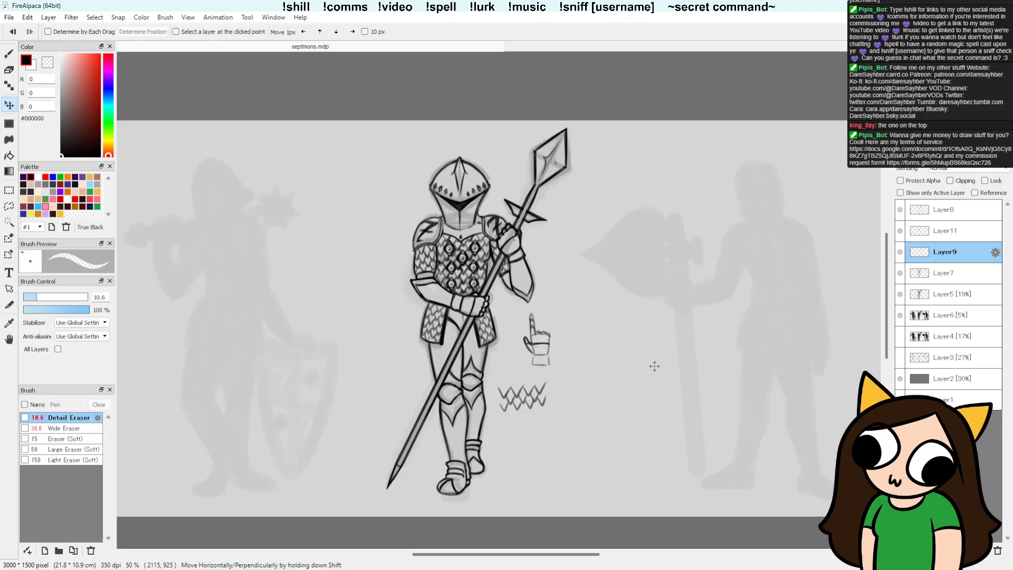
Step: Set the pencil size to 18 and toggle Layer11's visibility to check its contents
{"action": "key", "text": "b"}
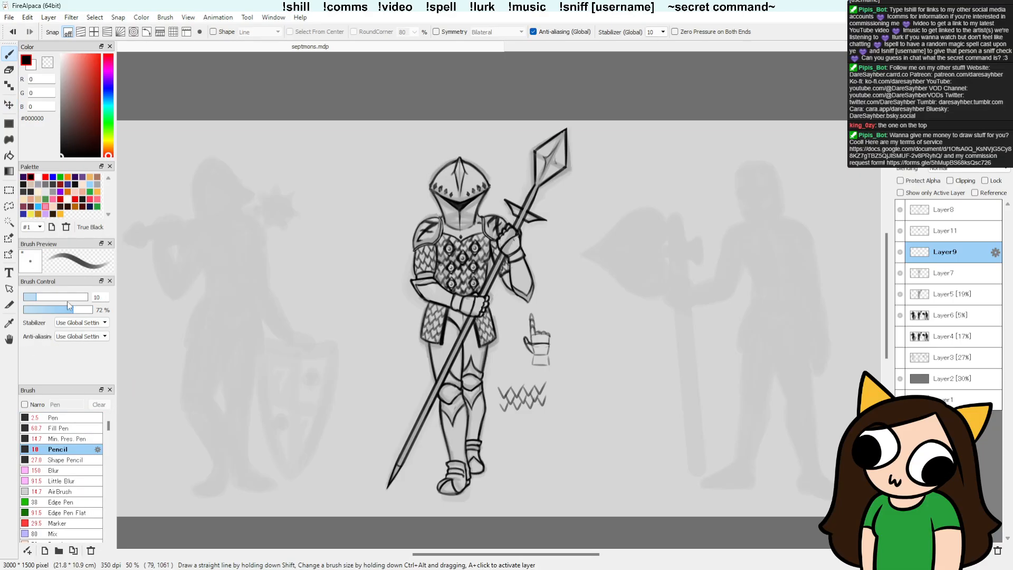
{"action": "left_click_drag", "start_coordinate": [37, 297], "coordinate": [48, 297]}
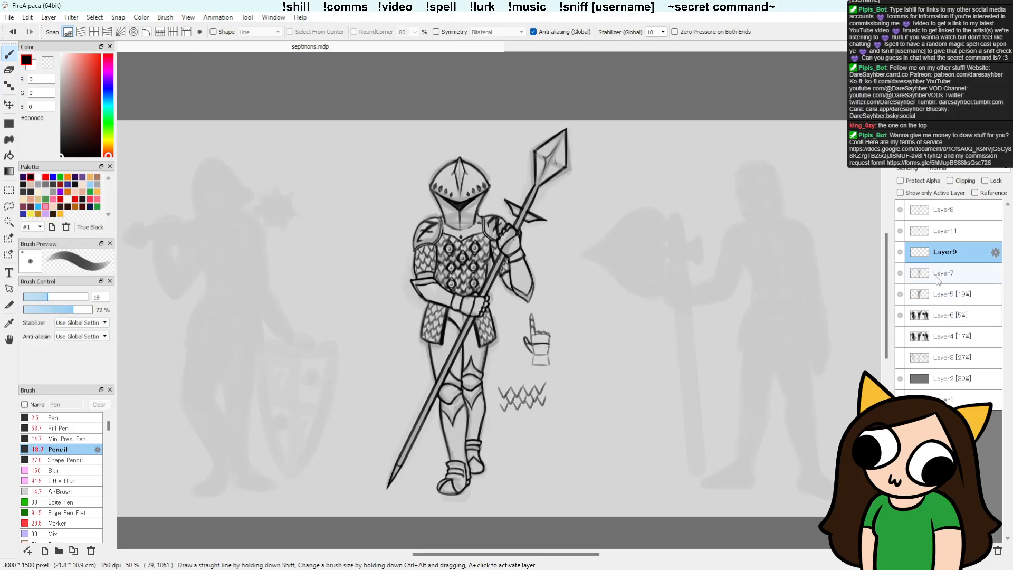
{"action": "left_click", "coordinate": [900, 231]}
{"action": "left_click", "coordinate": [899, 232]}
{"action": "left_click", "coordinate": [939, 230]}
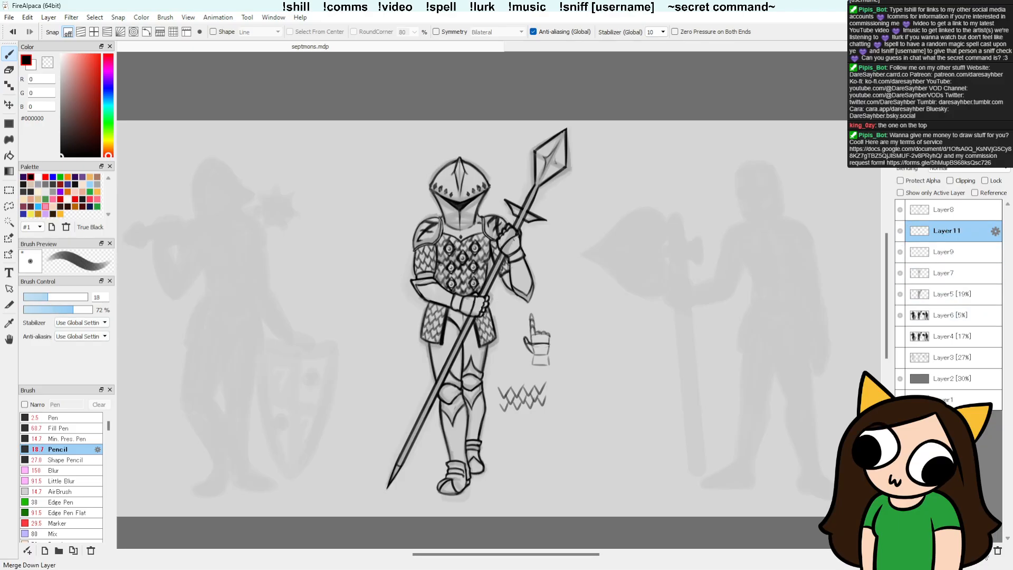
{"action": "left_click", "coordinate": [899, 216]}
{"action": "left_click", "coordinate": [900, 215]}
Step: Create a layer folder above Layer8 and name it "diamonds"
{"action": "left_click", "coordinate": [956, 216]}
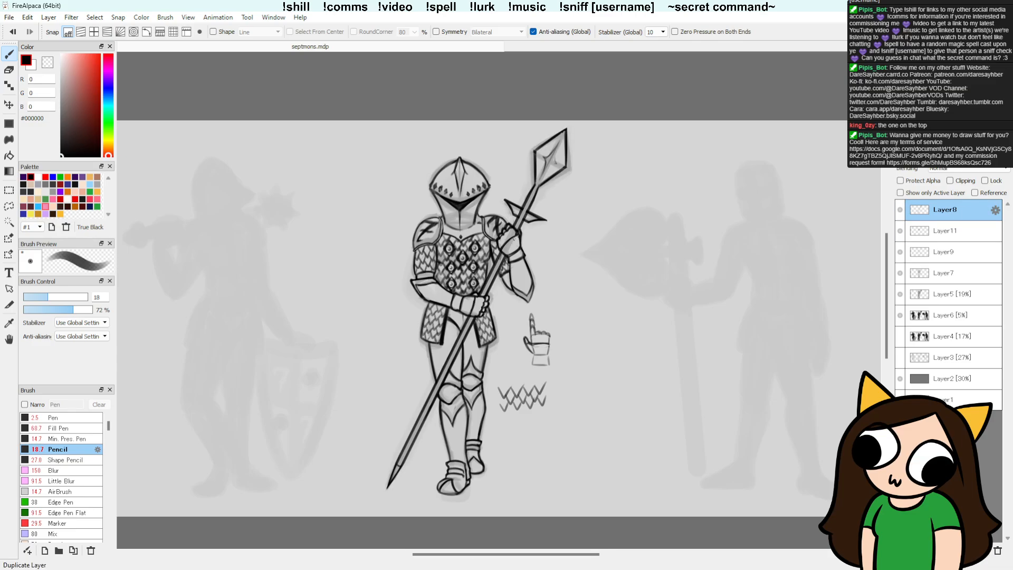
{"action": "left_click", "coordinate": [954, 550]}
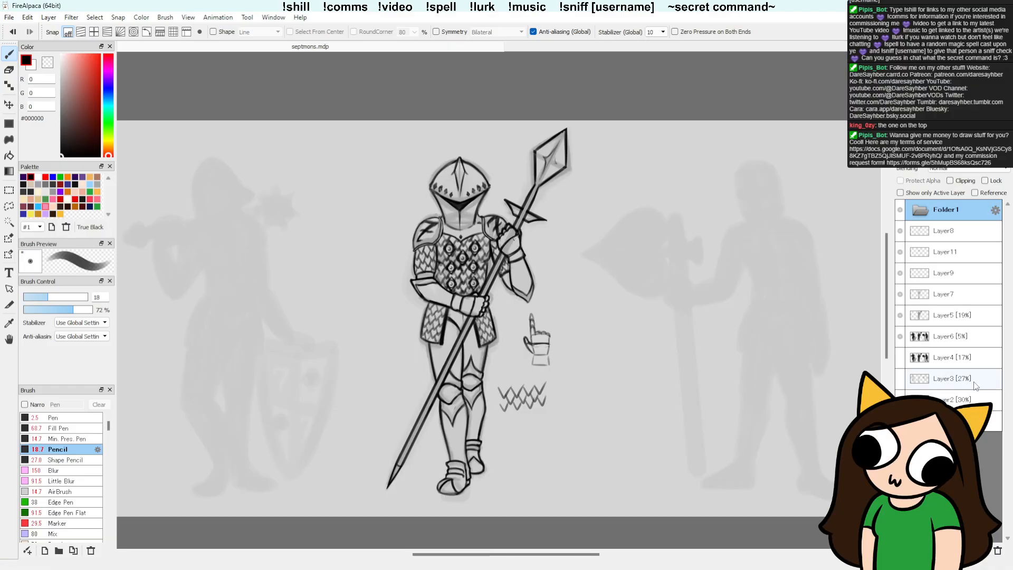
{"action": "double_click", "coordinate": [945, 213]}
{"action": "type", "text": "d"}
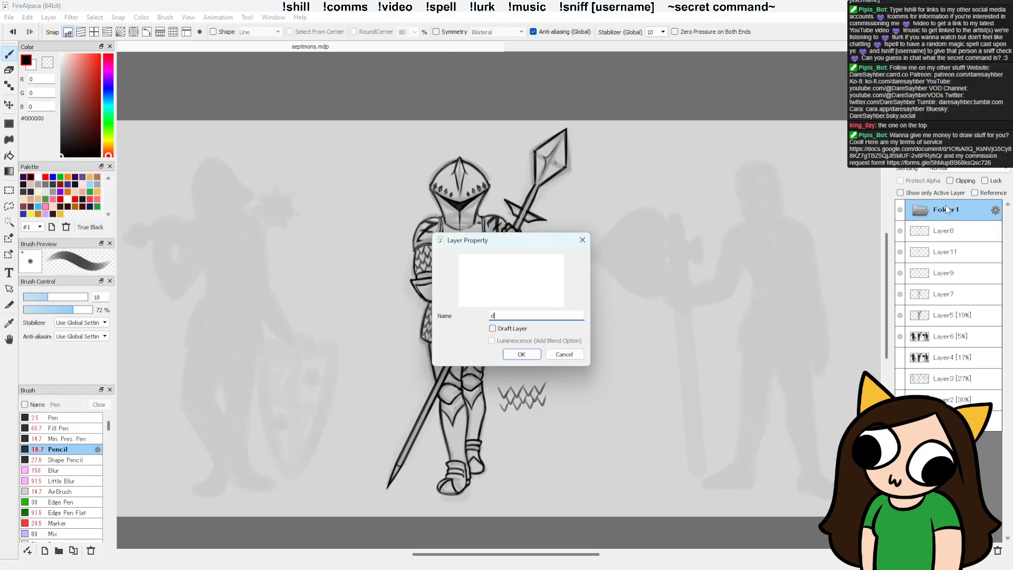
{"action": "type", "text": "iamonds"}
{"action": "key", "text": "BackSpace"}
{"action": "type", "text": "ds"}
{"action": "key", "text": "Return"}
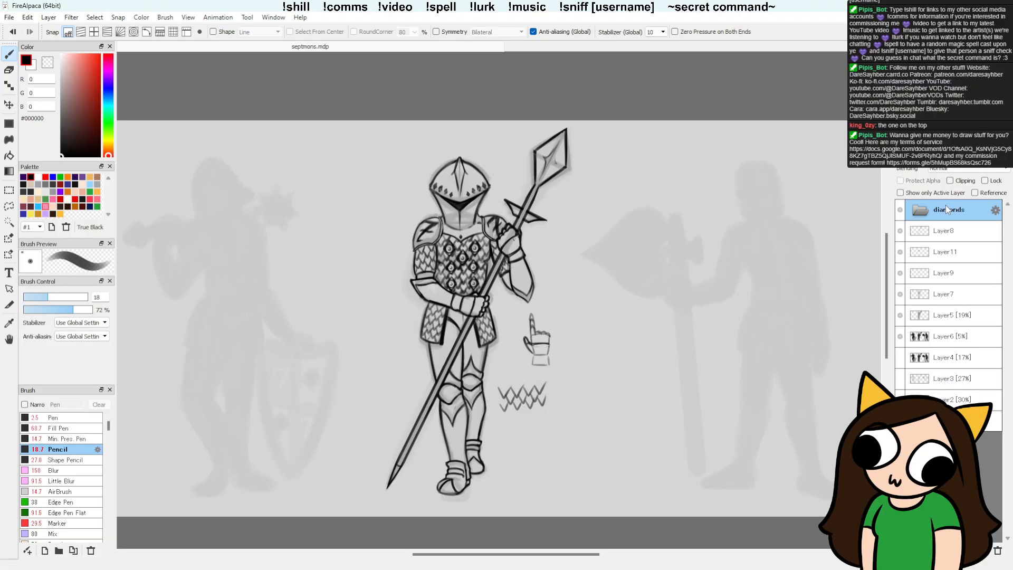
Step: Move the layers from Layer8 down to Layer5 into the diamonds folder and collapse the folder
{"action": "left_click", "coordinate": [944, 231]}
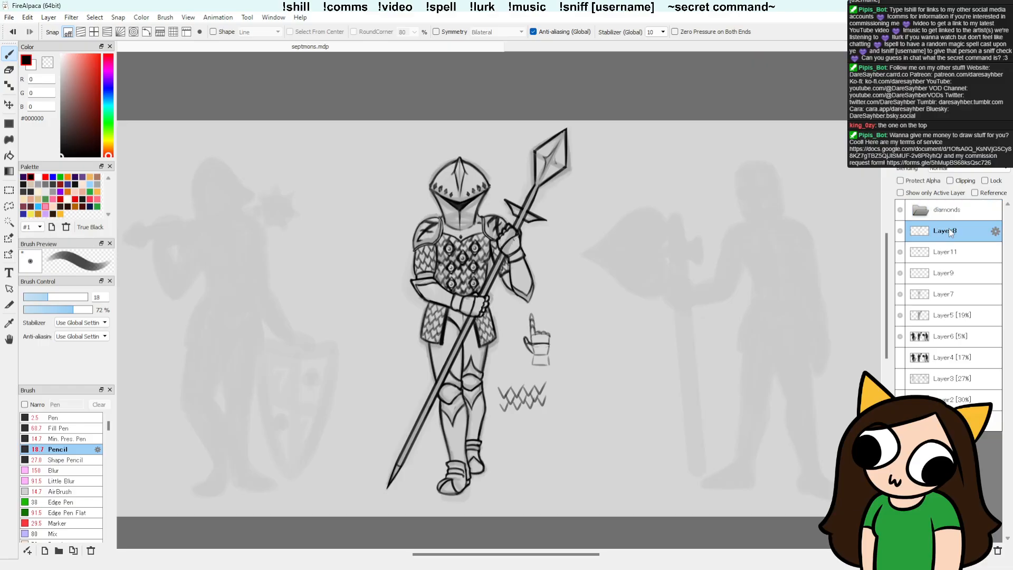
{"action": "left_click", "coordinate": [901, 315]}
{"action": "left_click", "coordinate": [900, 315]}
{"action": "left_click", "coordinate": [900, 316]}
{"action": "left_click", "coordinate": [900, 315]}
{"action": "left_click", "coordinate": [956, 318], "text": "shift"}
{"action": "left_click_drag", "start_coordinate": [946, 231], "coordinate": [945, 213]}
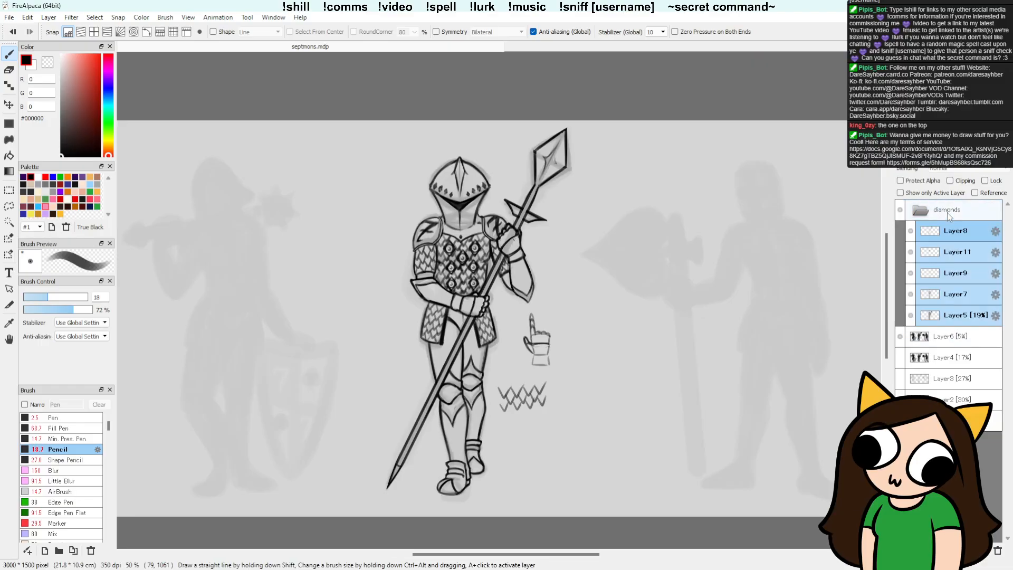
{"action": "left_click", "coordinate": [922, 212]}
{"action": "left_click", "coordinate": [900, 210]}
{"action": "left_click", "coordinate": [901, 210]}
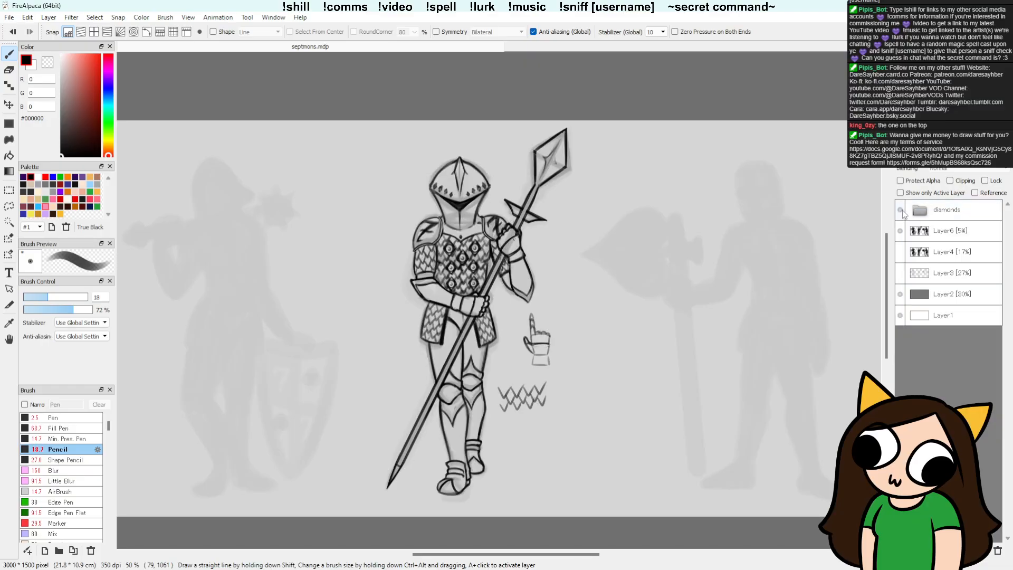
Step: Create a layer folder above the diamonds folder and name it "clubs"
{"action": "left_click", "coordinate": [957, 212]}
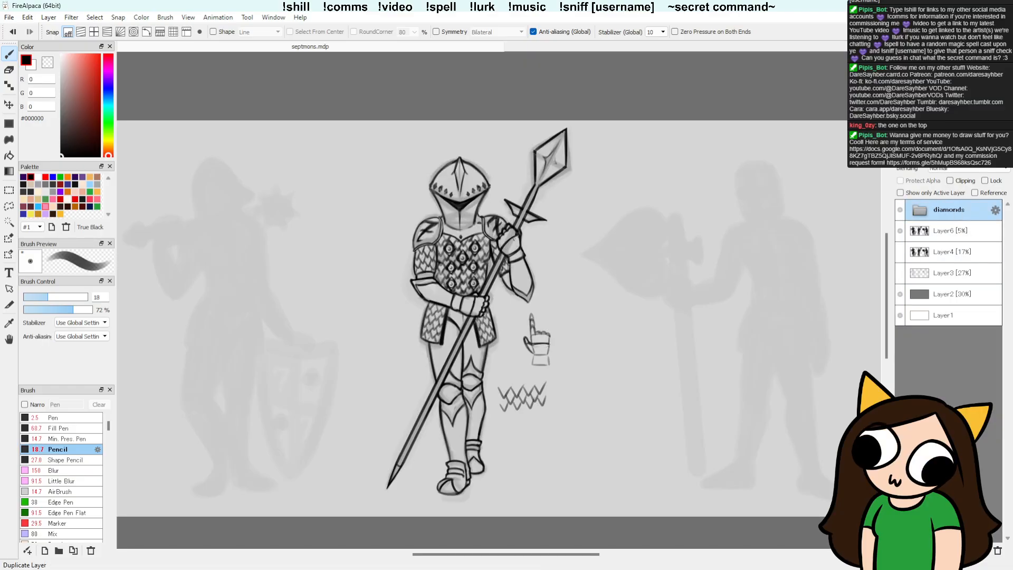
{"action": "left_click", "coordinate": [951, 550]}
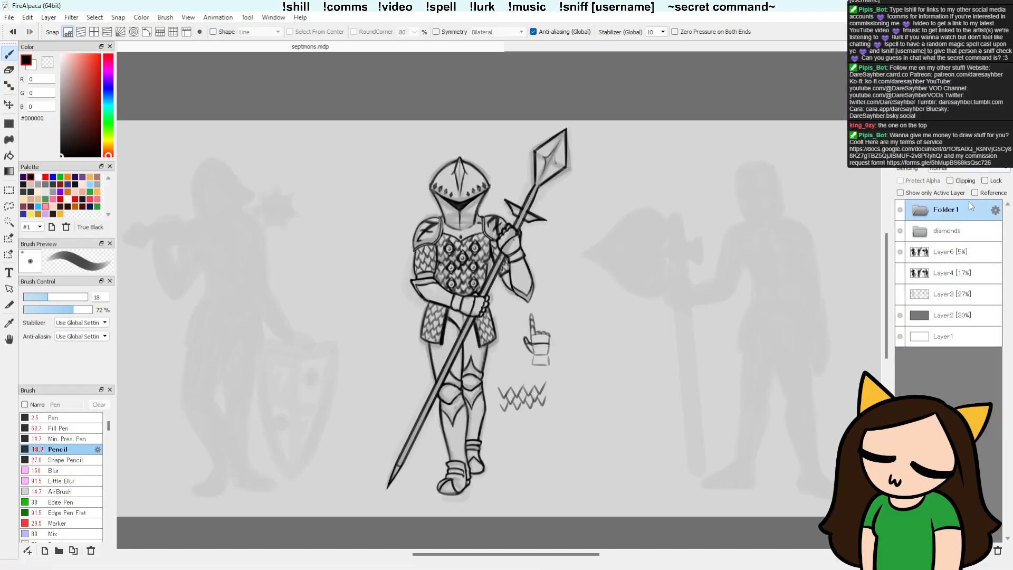
{"action": "double_click", "coordinate": [939, 212]}
{"action": "key", "text": "BackSpace"}
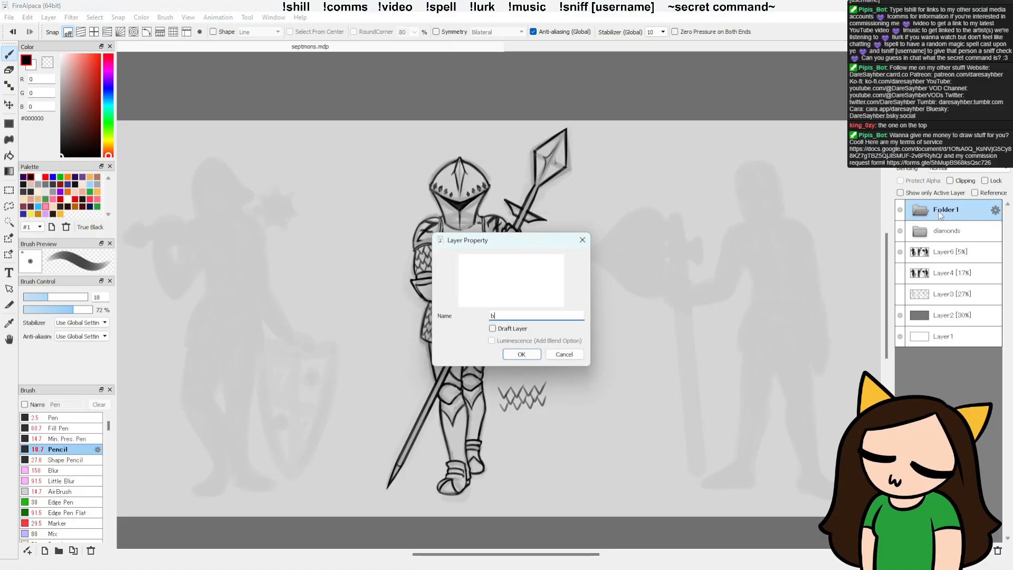
{"action": "type", "text": "clubs"}
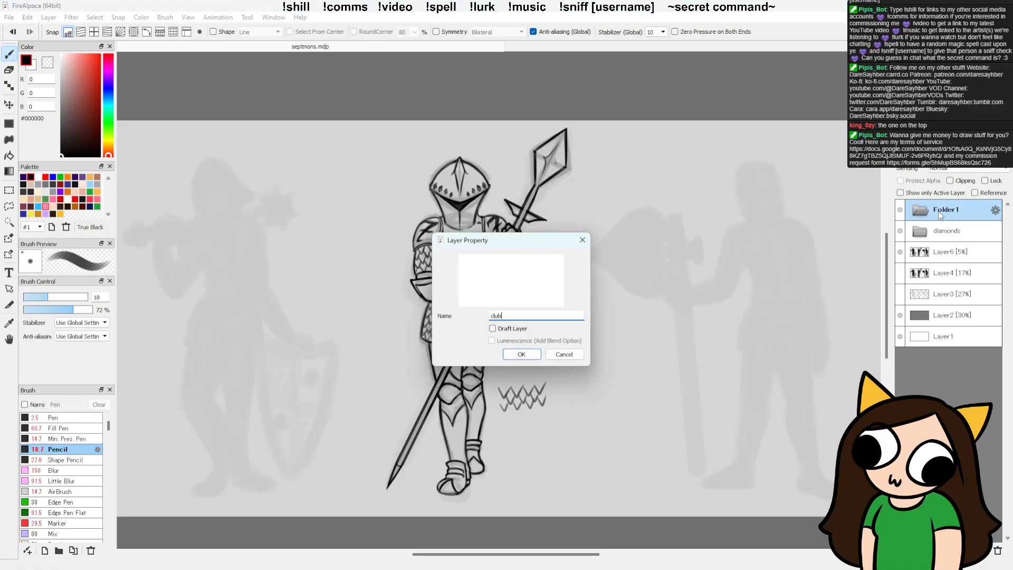
{"action": "key", "text": "Return"}
Step: Create another layer folder above the clubs folder and name it "spade"
{"action": "left_click", "coordinate": [953, 550]}
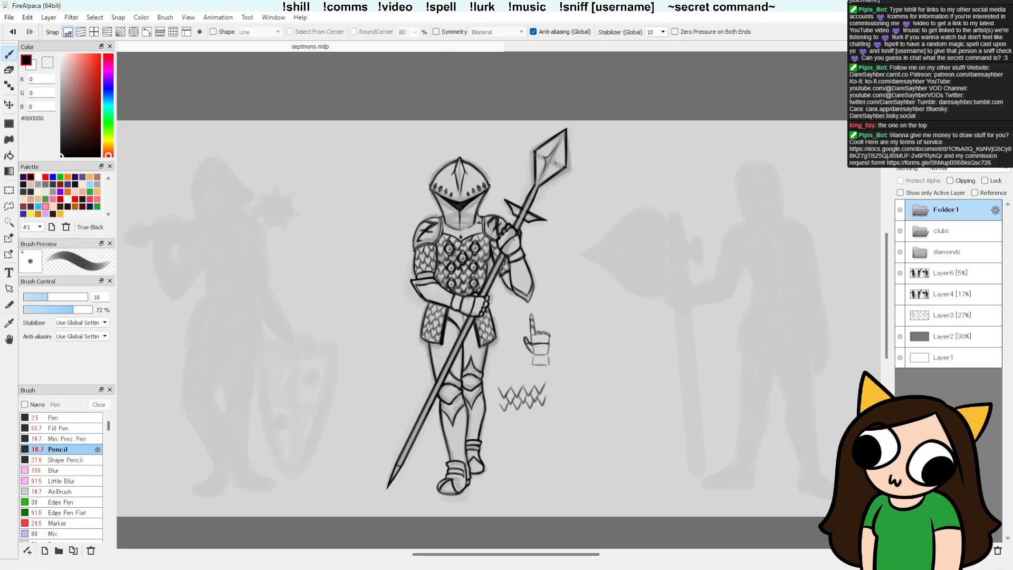
{"action": "double_click", "coordinate": [937, 207]}
{"action": "type", "text": "spade"}
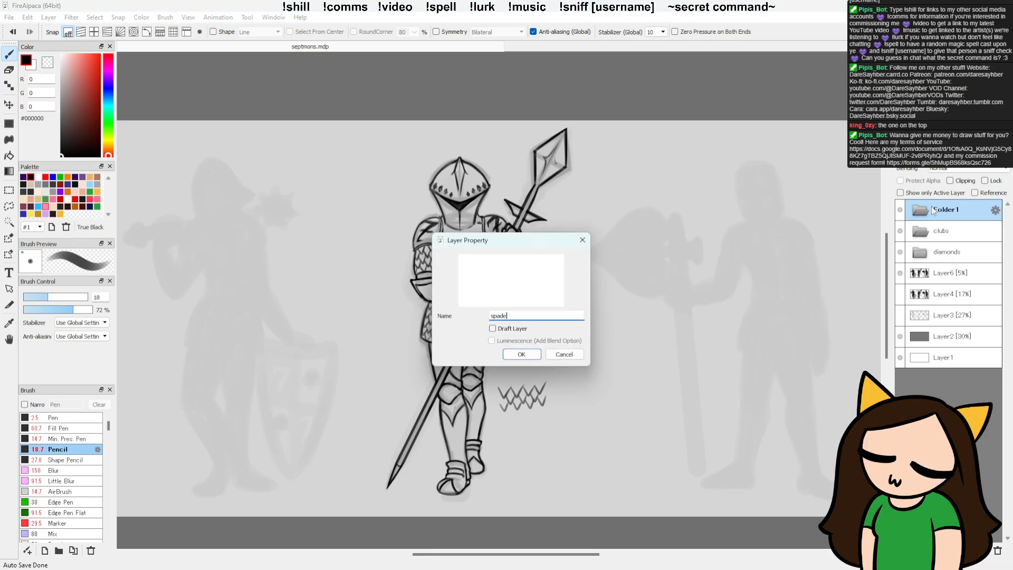
{"action": "key", "text": "Return"}
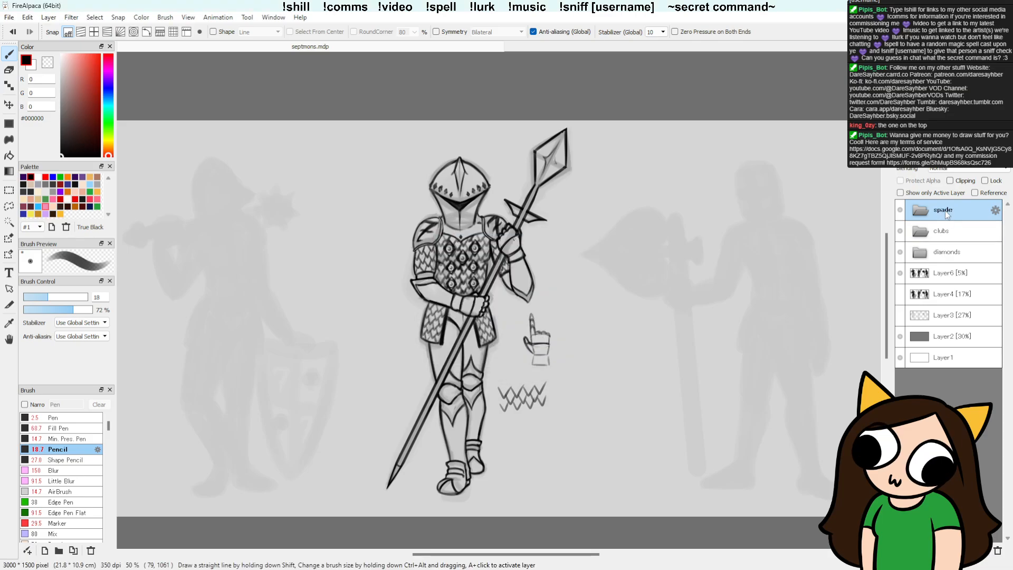
Step: Add a new empty layer inside the clubs folder
{"action": "key", "text": "space"}
{"action": "left_click_drag", "start_coordinate": [487, 392], "coordinate": [547, 392]}
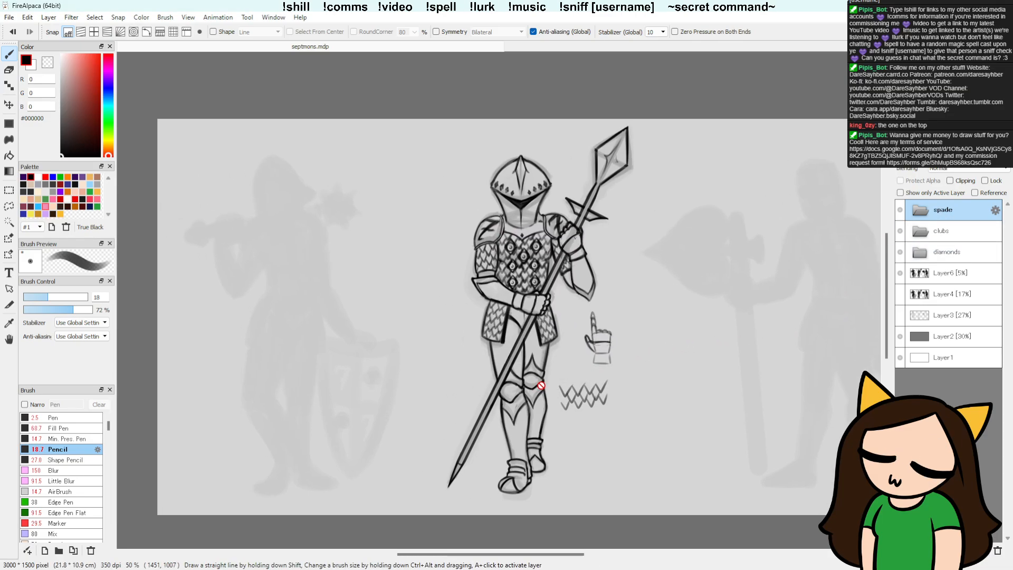
{"action": "left_click", "coordinate": [943, 236]}
{"action": "left_click", "coordinate": [902, 550]}
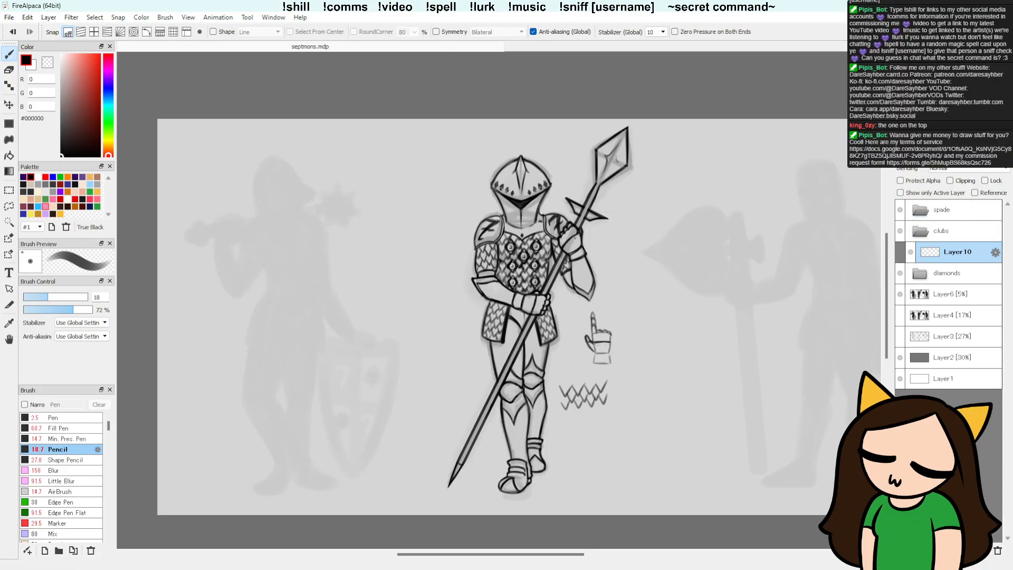
Step: Set the pencil size to about 23, testing strokes over the mace-bearing silhouette and undoing each one
{"action": "mouse_move", "coordinate": [245, 349]}
{"action": "left_mouse_down"}
{"action": "mouse_move", "coordinate": [292, 309]}
{"action": "mouse_move", "coordinate": [326, 307]}
{"action": "left_mouse_up"}
{"action": "key", "text": "ctrl+z"}
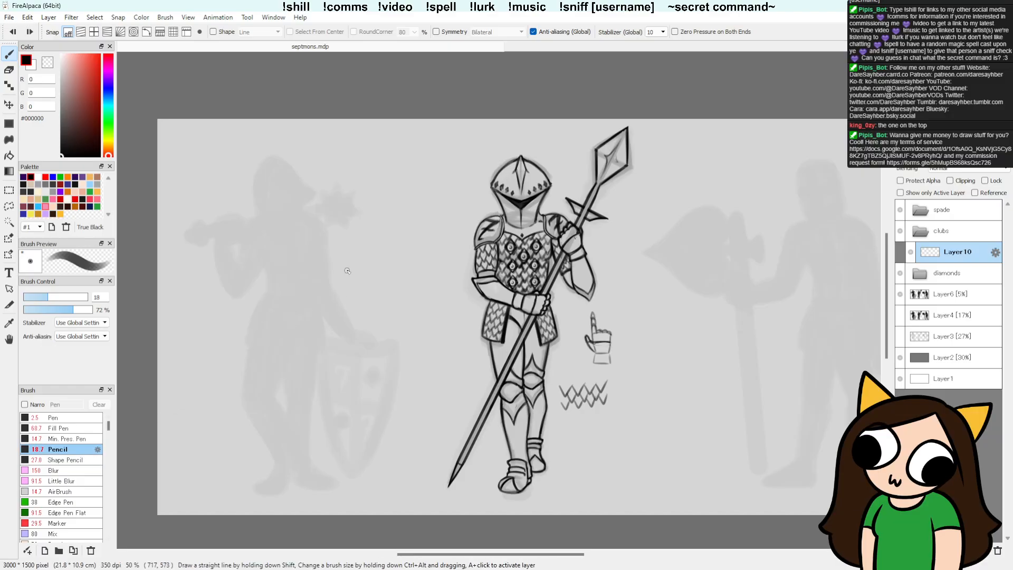
{"action": "left_click", "coordinate": [55, 297]}
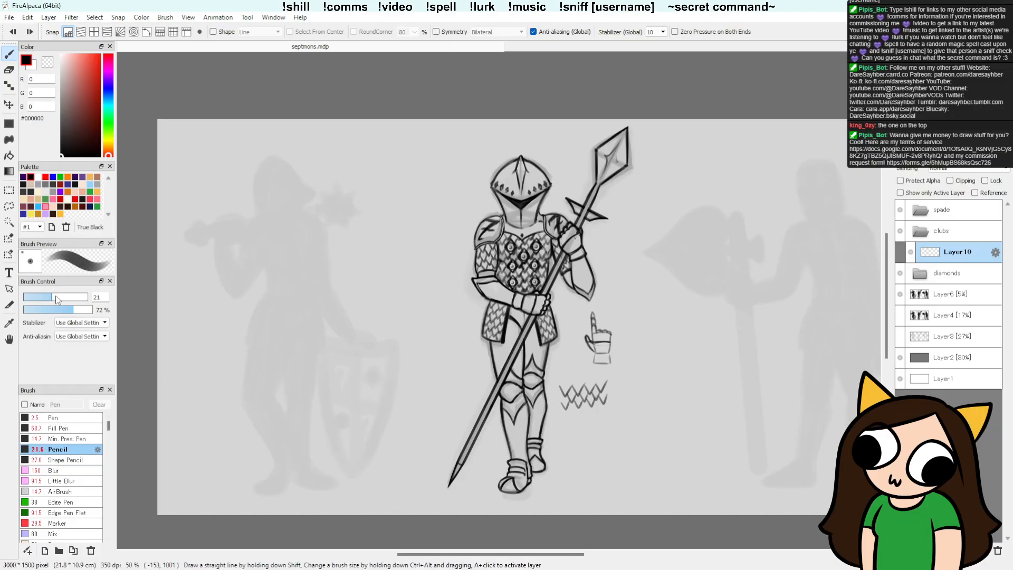
{"action": "mouse_move", "coordinate": [294, 303]}
{"action": "left_mouse_down"}
{"action": "mouse_move", "coordinate": [310, 301]}
{"action": "mouse_move", "coordinate": [328, 342]}
{"action": "left_mouse_up"}
{"action": "key", "text": "ctrl+z"}
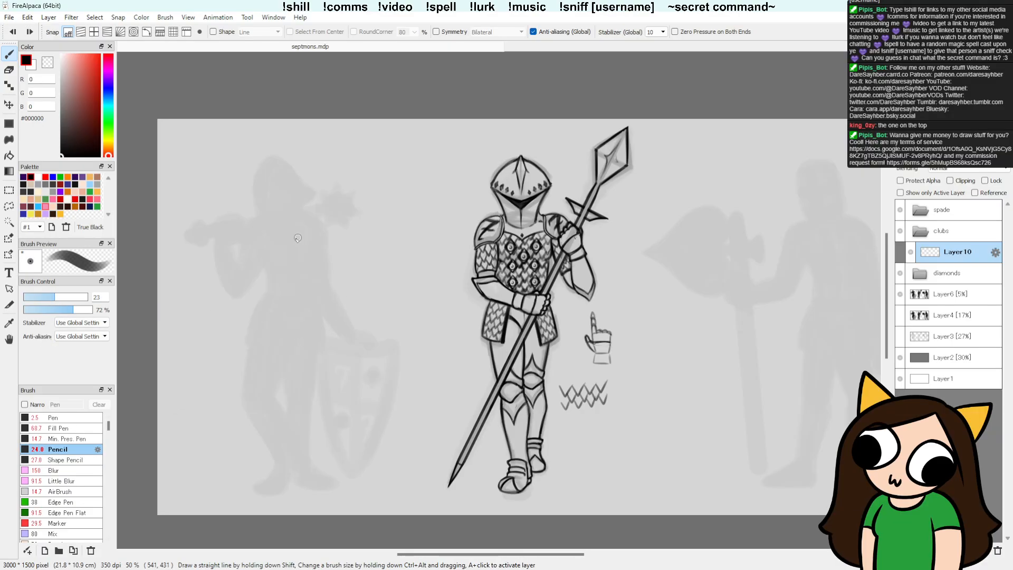
{"action": "left_click_drag", "start_coordinate": [257, 231], "coordinate": [317, 216]}
{"action": "key", "text": "ctrl+z"}
Step: Raise the opacity of Layer6, which holds the figure silhouettes, to 11%
{"action": "left_click", "coordinate": [973, 298]}
{"action": "left_click", "coordinate": [943, 156]}
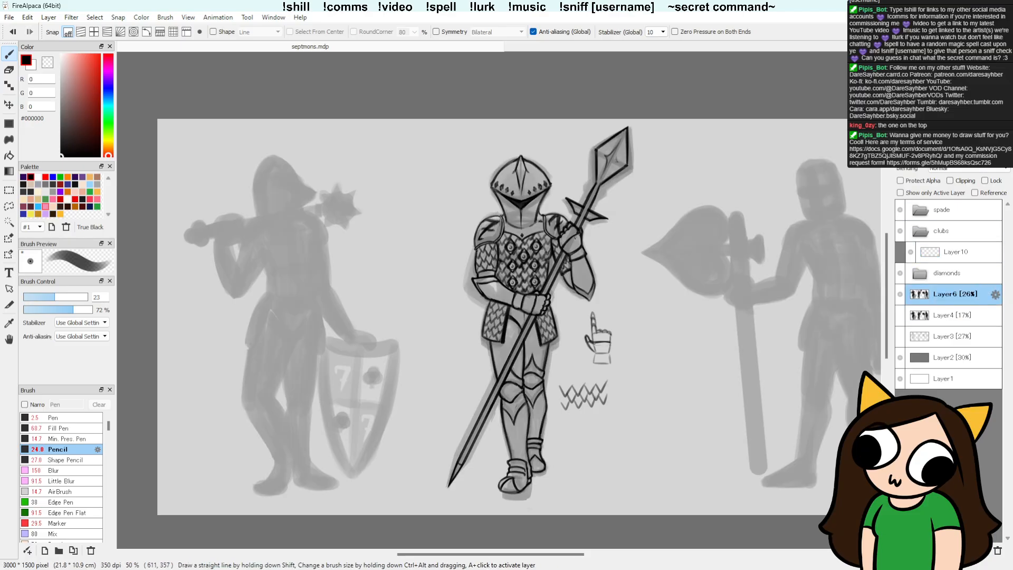
{"action": "left_click_drag", "start_coordinate": [943, 157], "coordinate": [939, 156]}
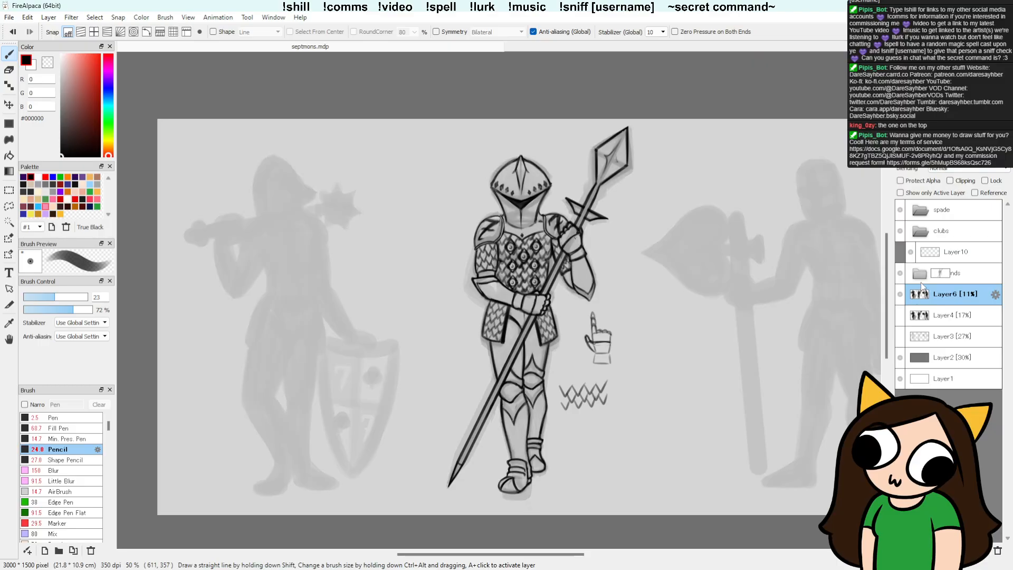
Step: Toggle the diamonds folder's visibility to compare the inked knight with the silhouettes beneath it
{"action": "left_click", "coordinate": [900, 273]}
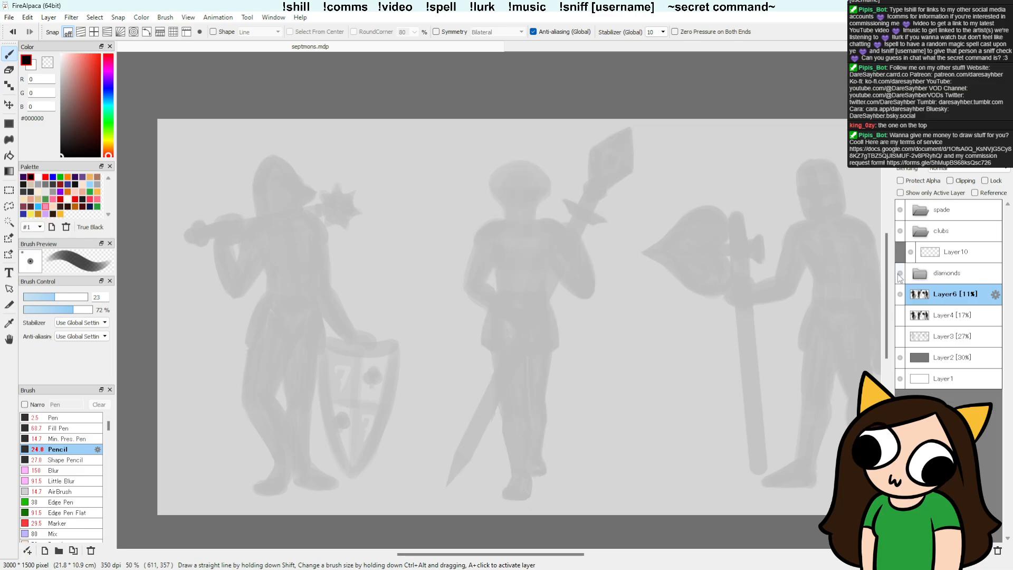
{"action": "left_click", "coordinate": [900, 273]}
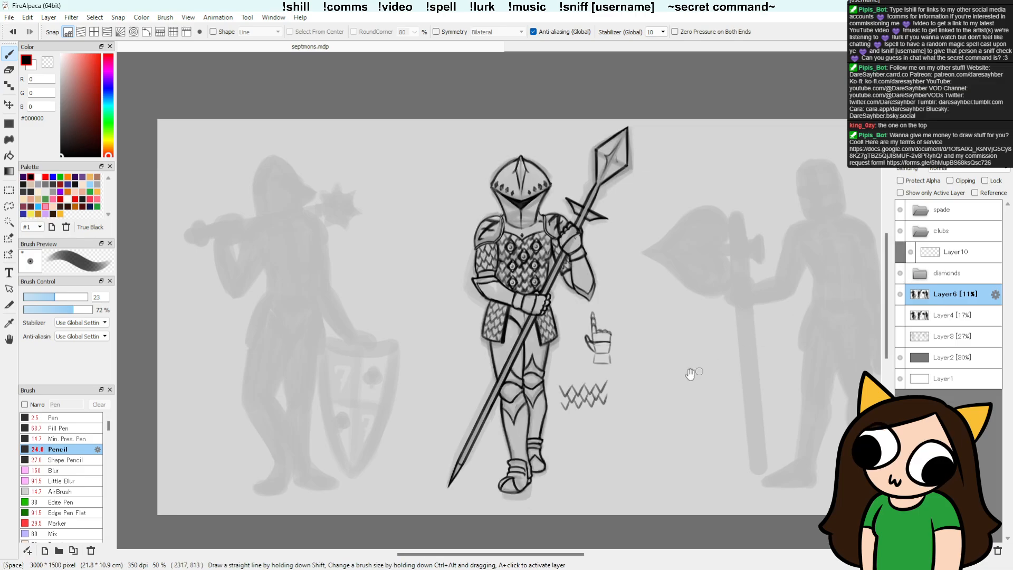
{"action": "left_click_drag", "start_coordinate": [667, 369], "coordinate": [545, 276]}
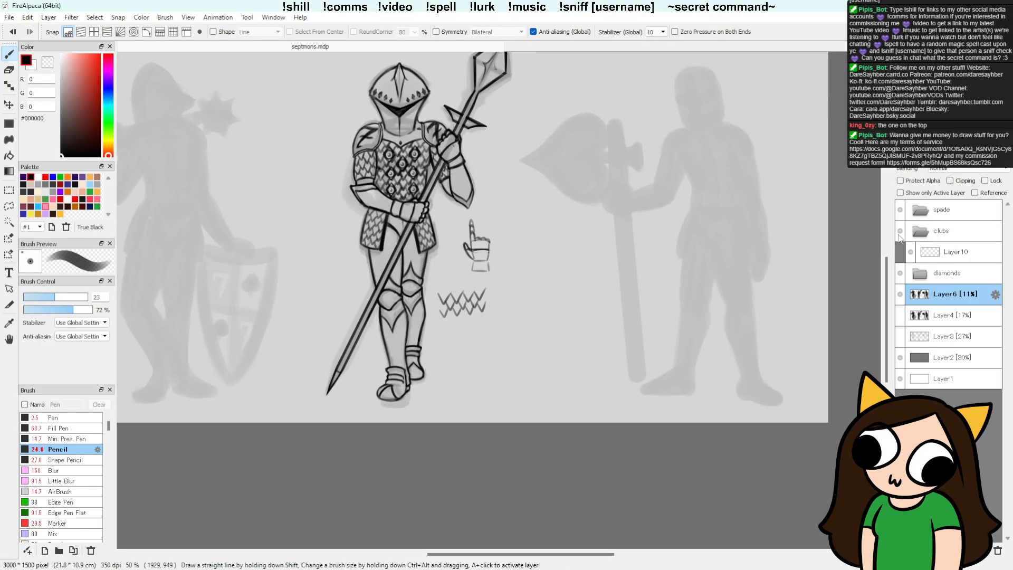
Step: Check the knight against its silhouette by toggling its visibility, expand the diamonds folder, and make Layer7 with the knight's line art active
{"action": "left_click", "coordinate": [900, 273]}
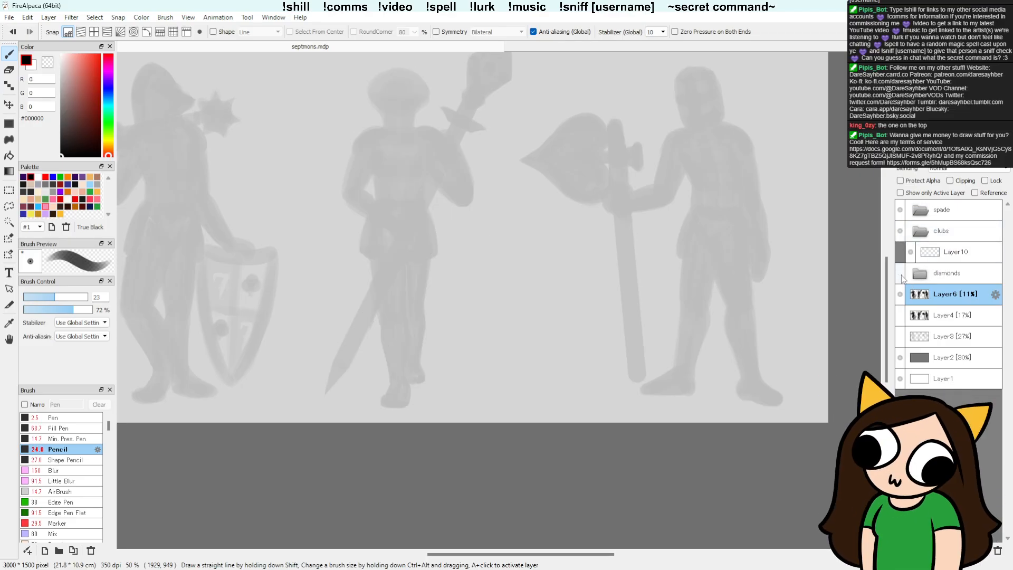
{"action": "left_click", "coordinate": [900, 274]}
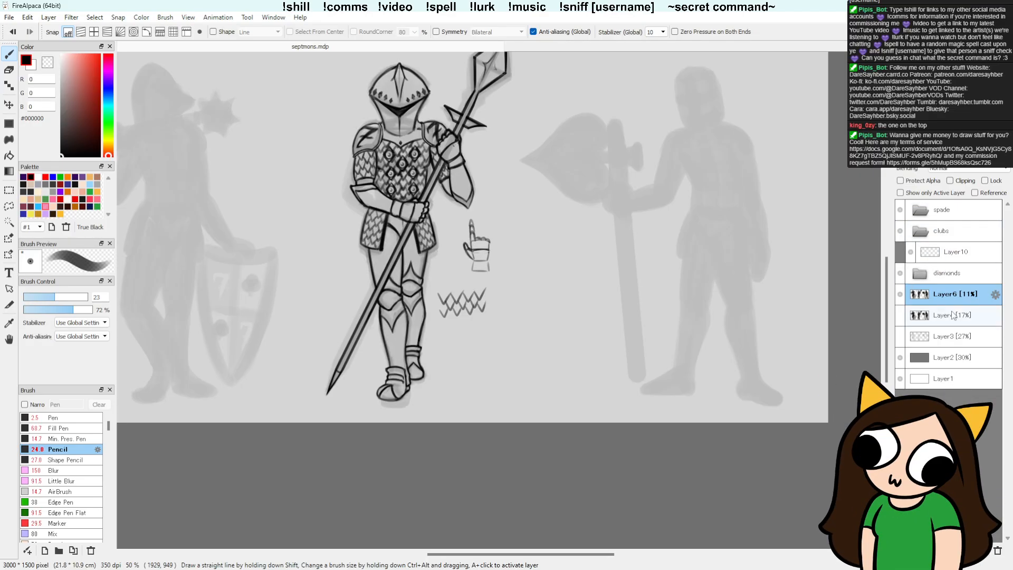
{"action": "left_click", "coordinate": [916, 273]}
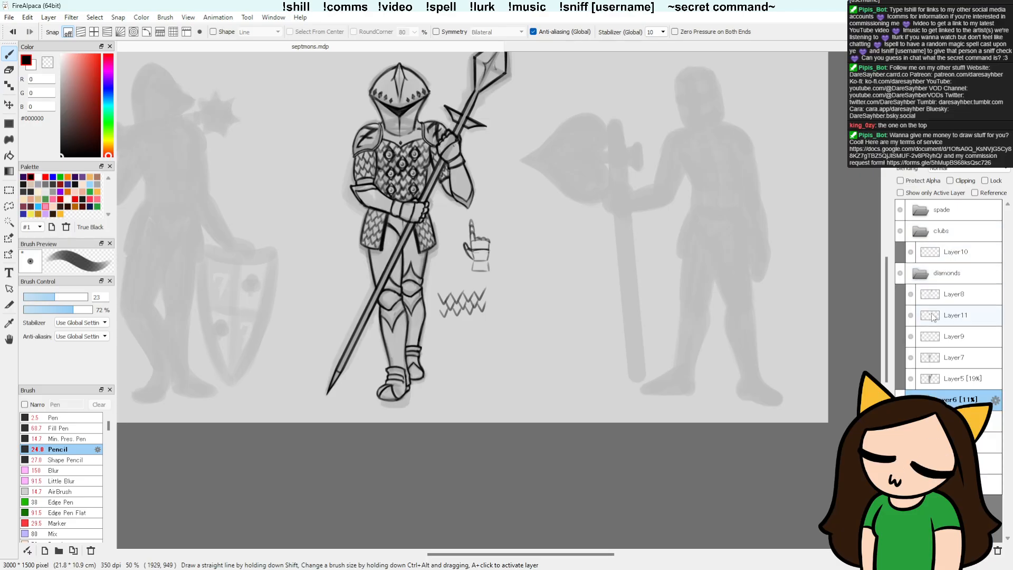
{"action": "left_click", "coordinate": [911, 357]}
{"action": "left_click", "coordinate": [910, 357]}
{"action": "left_click", "coordinate": [928, 359]}
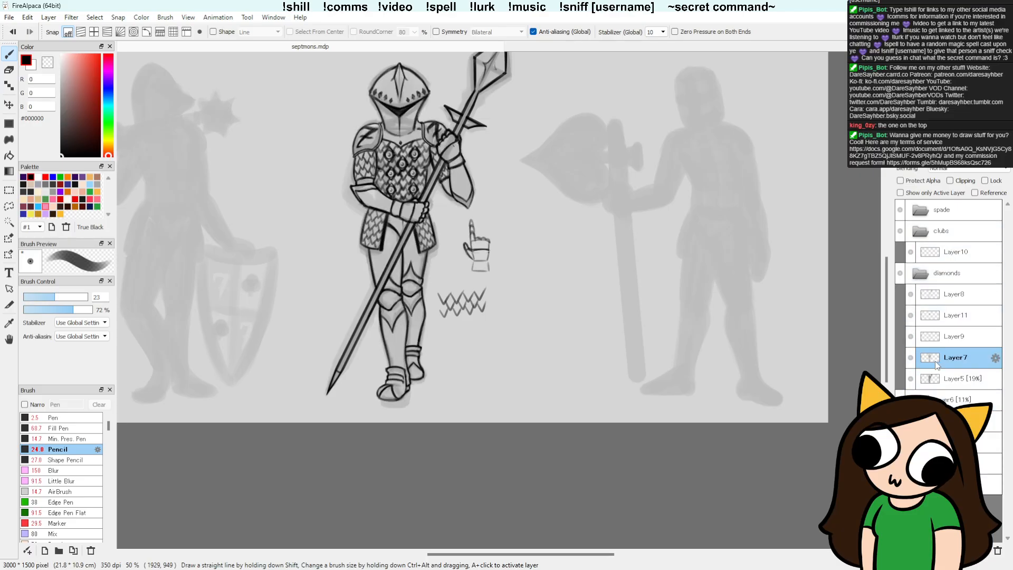
{"action": "key", "text": "l"}
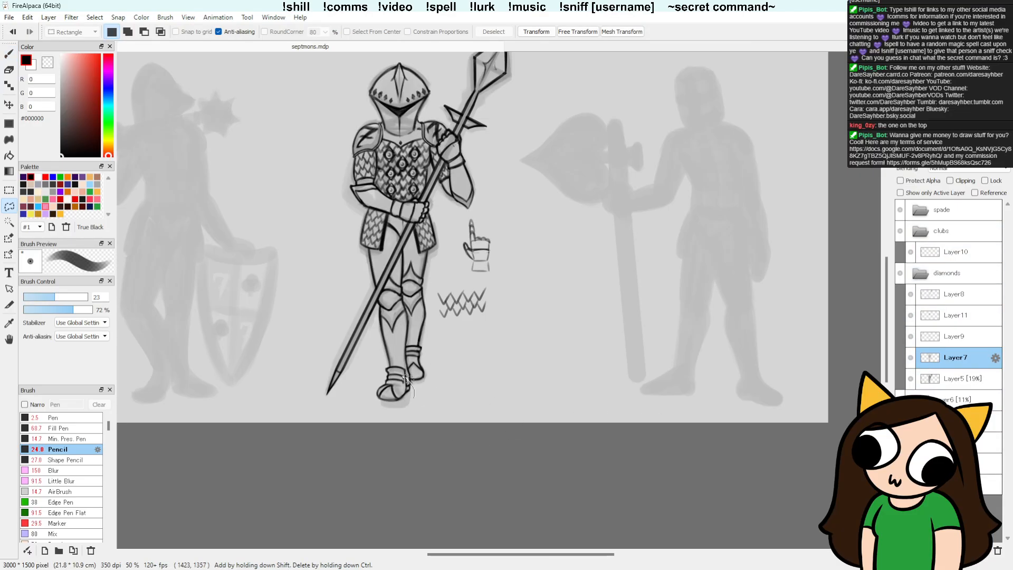
{"action": "mouse_move", "coordinate": [374, 377]}
{"action": "left_mouse_down"}
{"action": "mouse_move", "coordinate": [412, 407]}
{"action": "mouse_move", "coordinate": [401, 366]}
{"action": "left_mouse_up"}
{"action": "key", "text": "ctrl+d"}
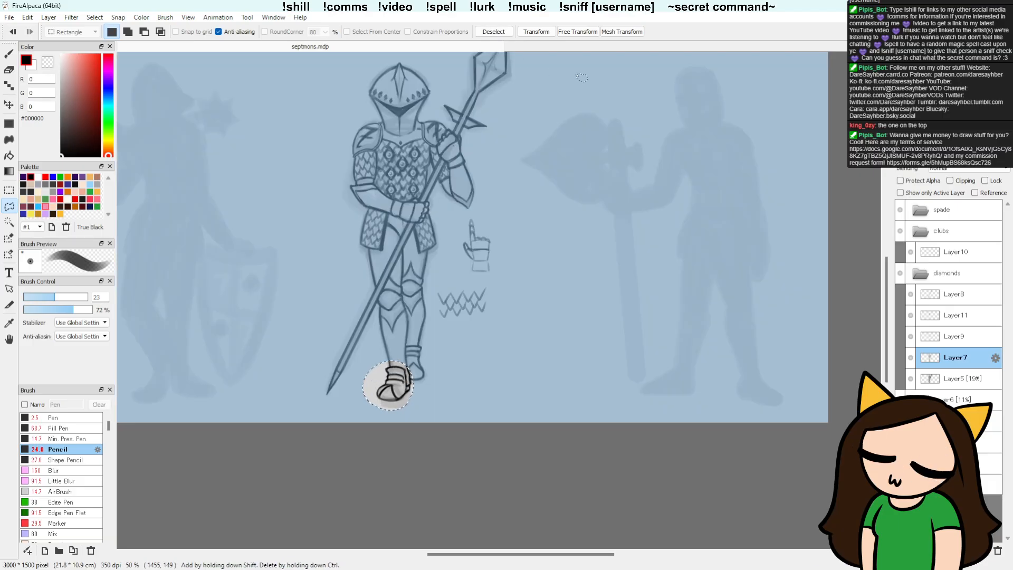
{"action": "left_click", "coordinate": [536, 31]}
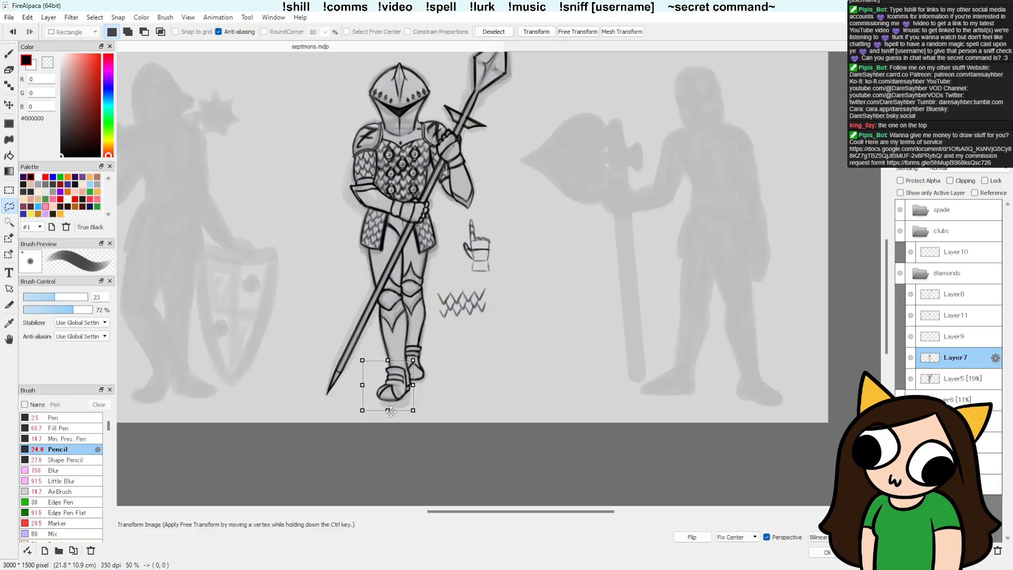
{"action": "left_click_drag", "start_coordinate": [387, 410], "coordinate": [420, 416]}
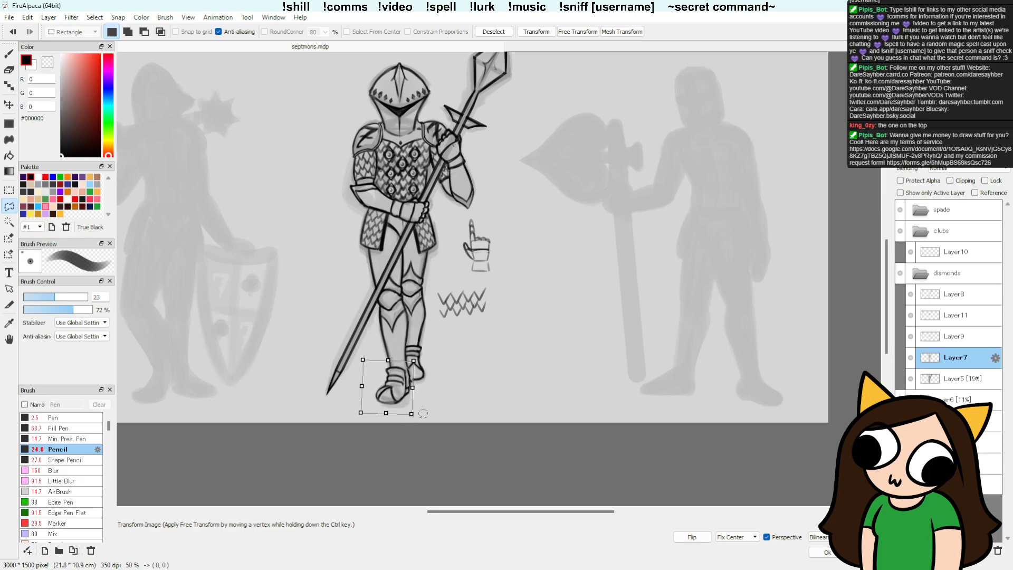
{"action": "left_click_drag", "start_coordinate": [412, 414], "coordinate": [393, 400]}
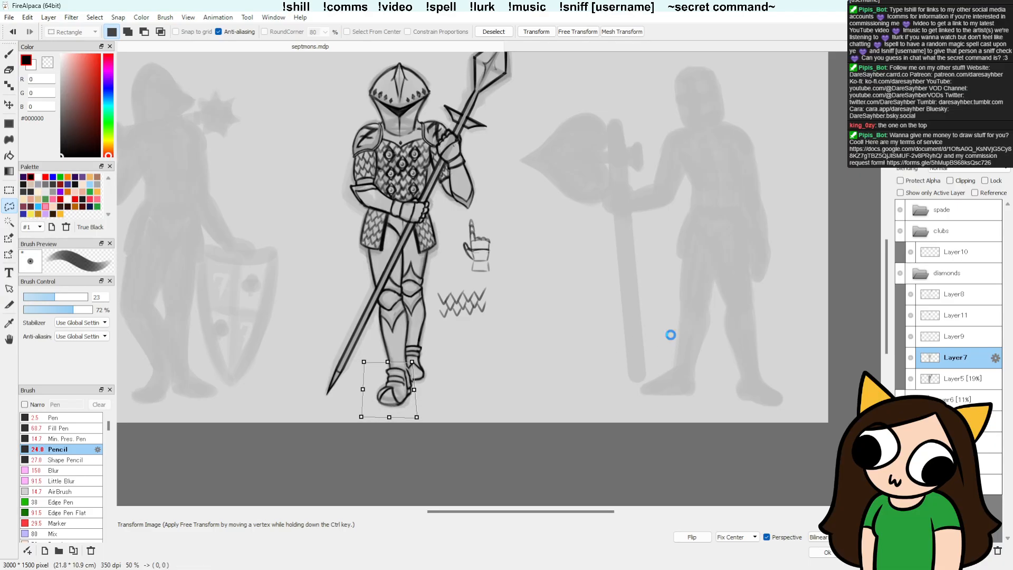
{"action": "key", "text": "Return"}
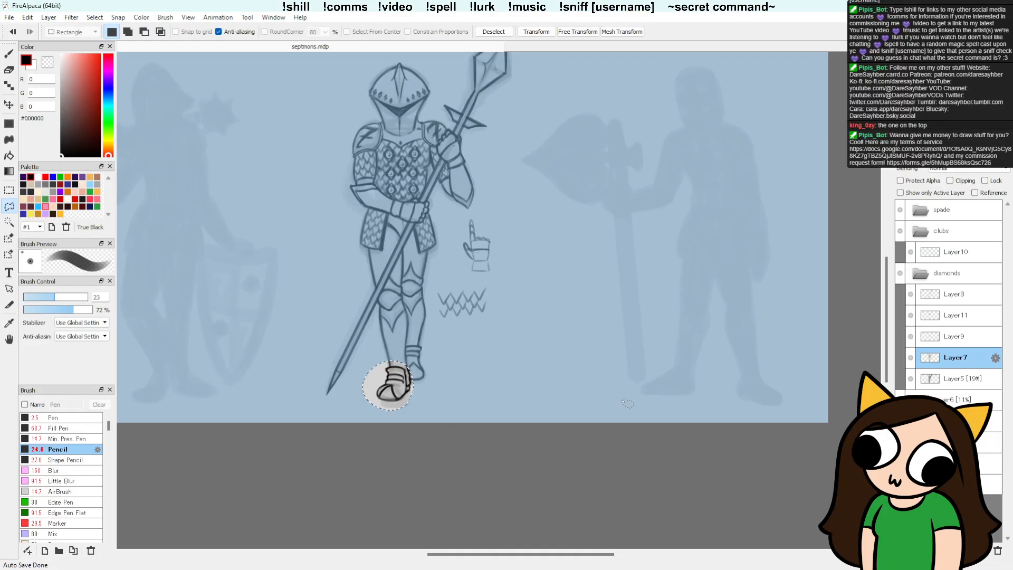
{"action": "key", "text": "ctrl+d"}
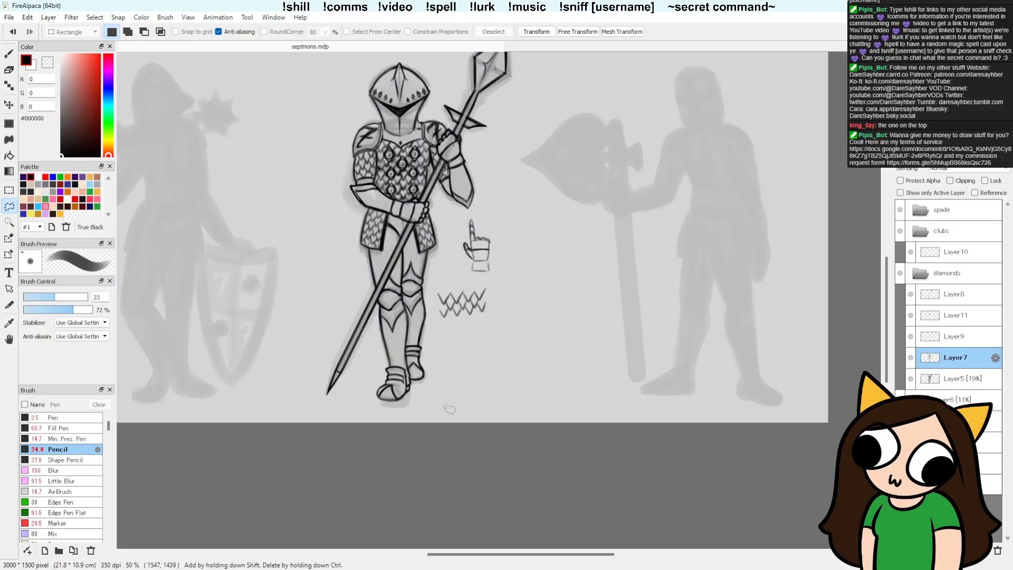
Step: Lasso the knight's front foot on Layer7 and free-transform it slightly larger and lower to match the silhouette, clearing the selection
{"action": "left_click_drag", "start_coordinate": [413, 377], "coordinate": [411, 372]}
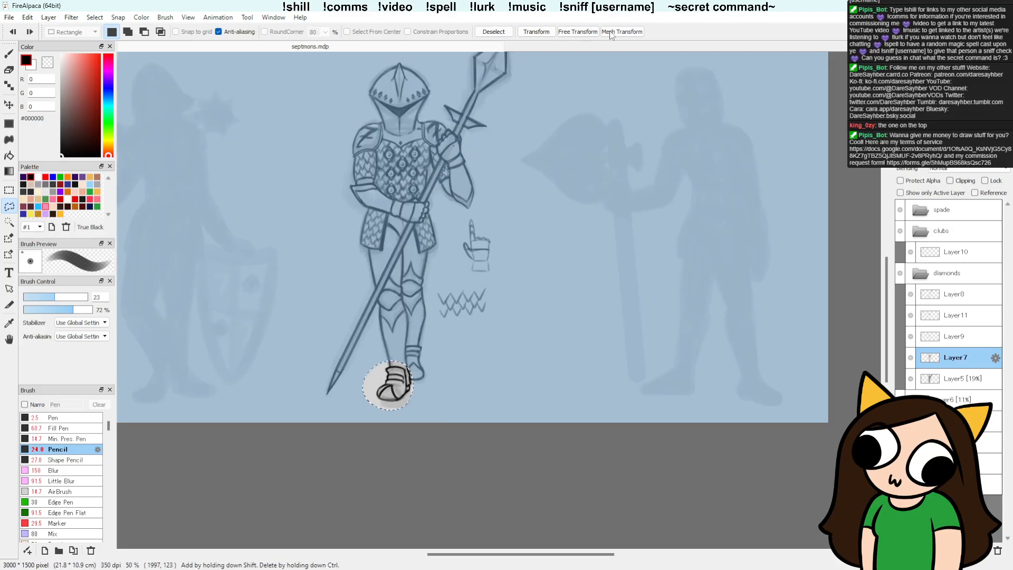
{"action": "left_click", "coordinate": [577, 32]}
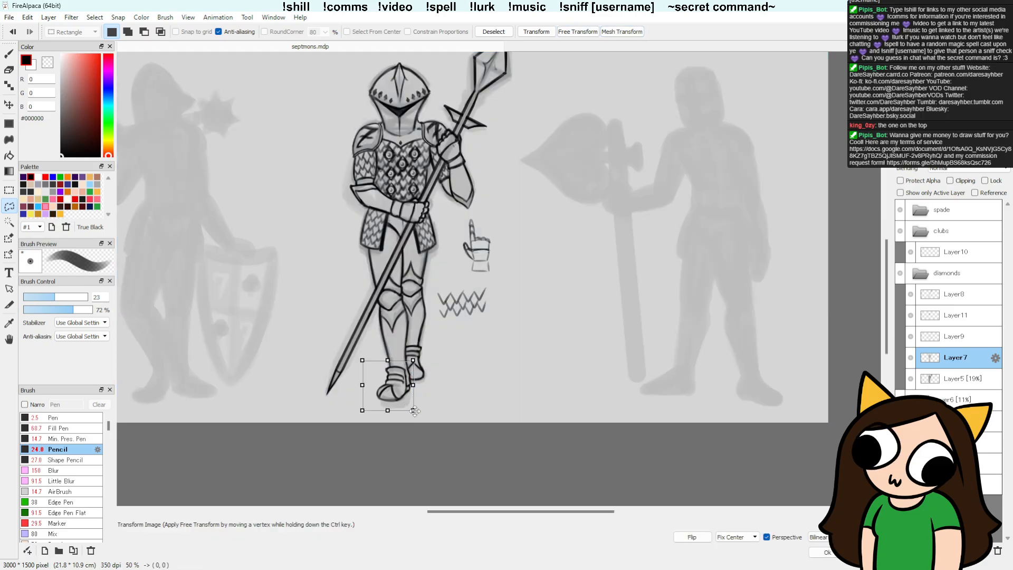
{"action": "left_click_drag", "start_coordinate": [414, 411], "coordinate": [361, 416]}
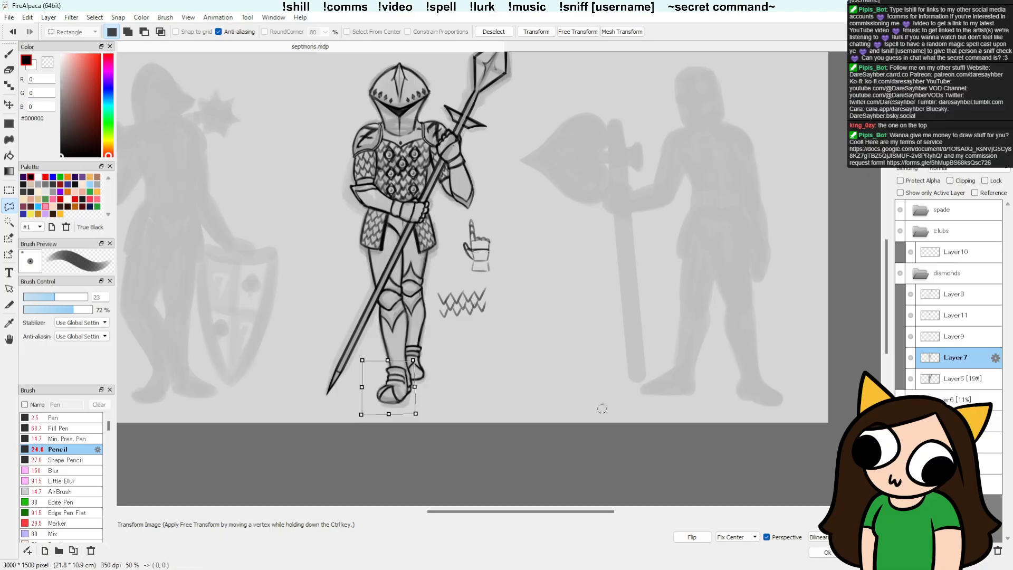
{"action": "key", "text": "Return"}
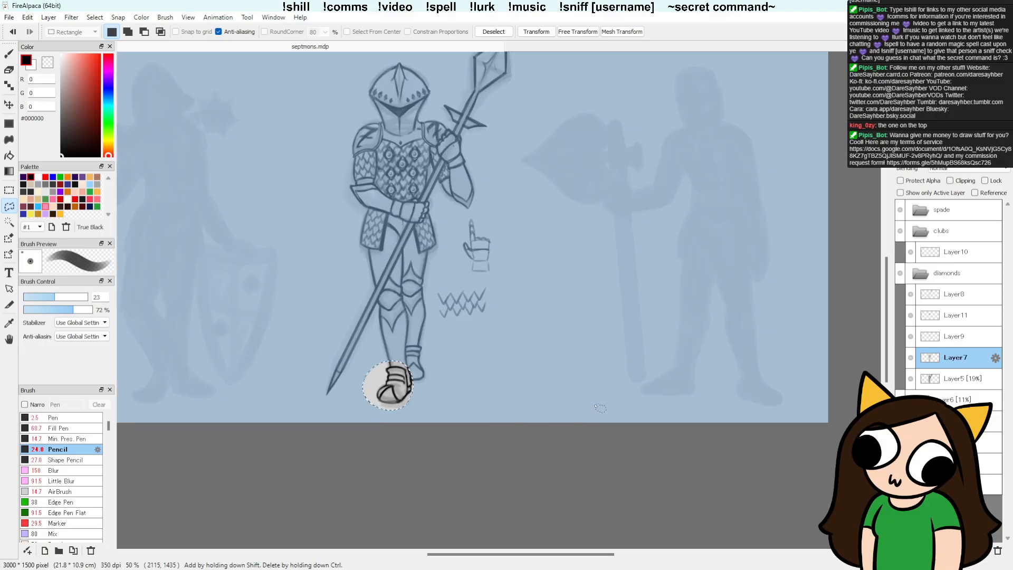
{"action": "key", "text": "ctrl+d"}
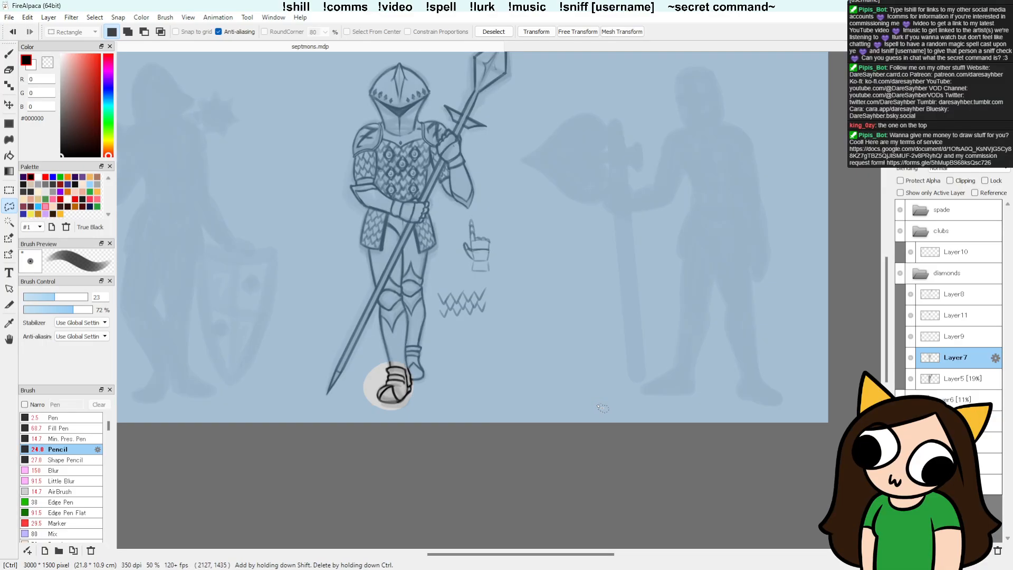
{"action": "key", "text": "ctrl+d"}
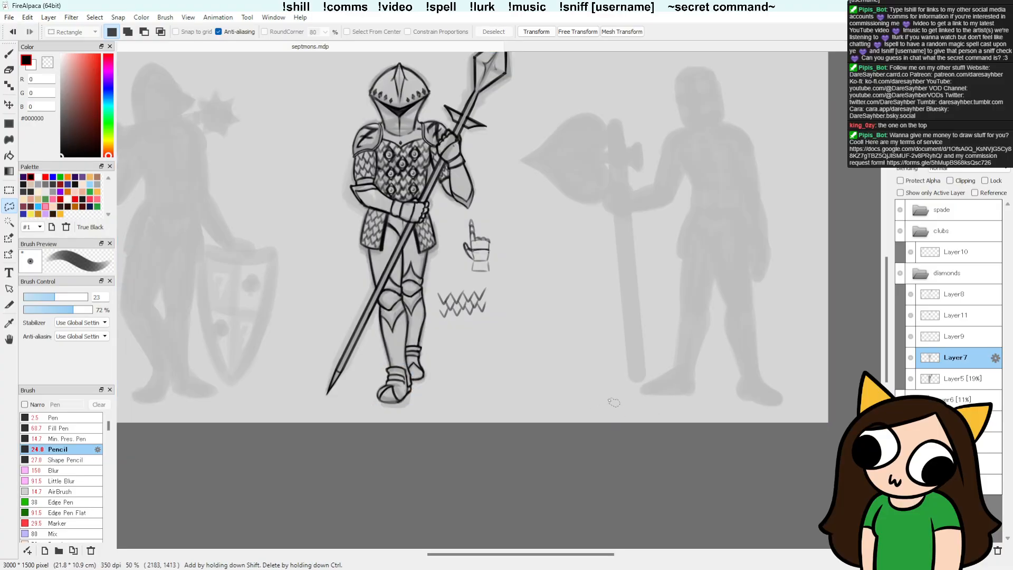
Step: Return to the pencil brush and collapse the diamonds folder
{"action": "key", "text": "b"}
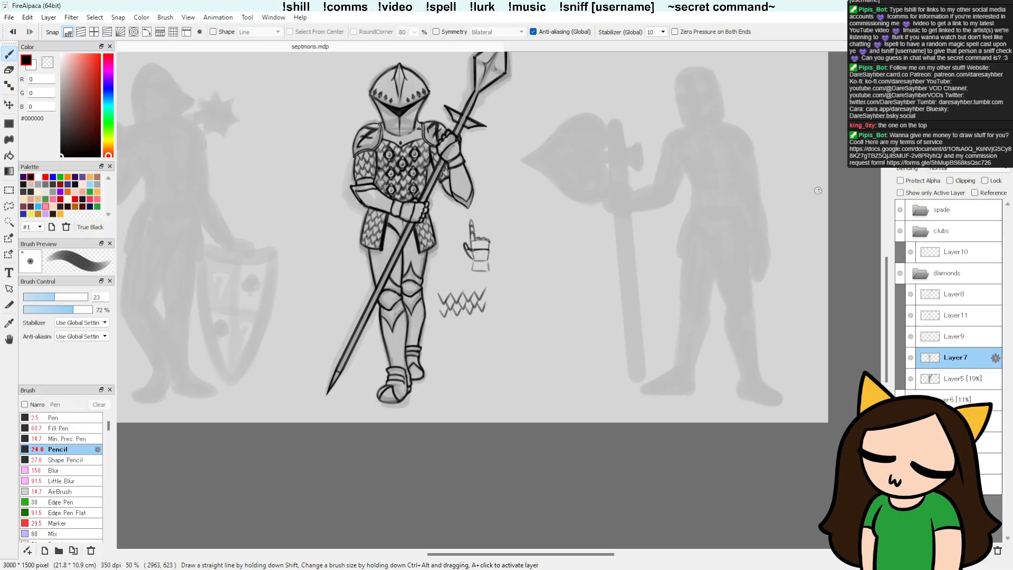
{"action": "left_click", "coordinate": [926, 272]}
{"action": "left_click_drag", "start_coordinate": [595, 237], "coordinate": [631, 294]}
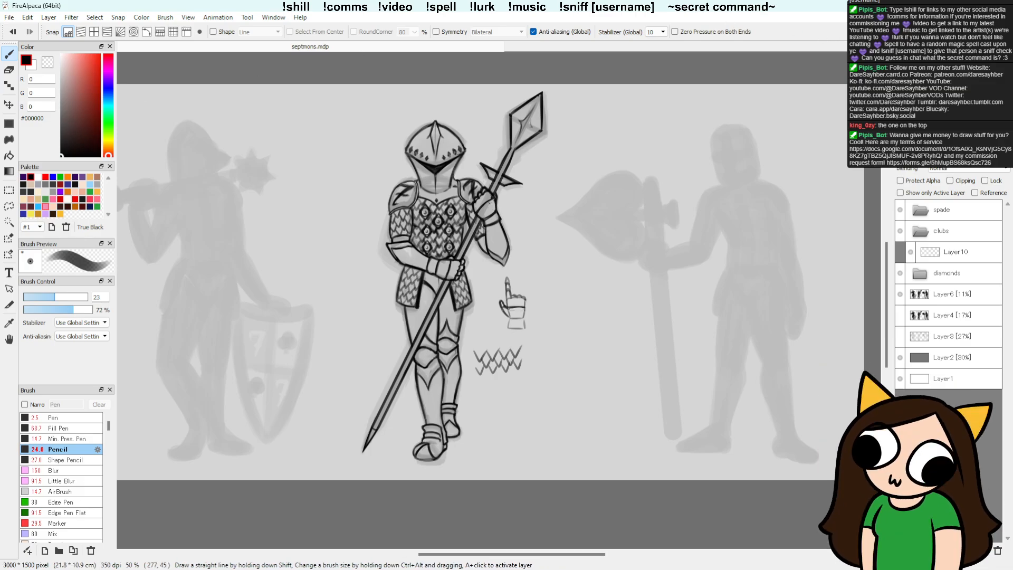
{"action": "key", "text": "alt"}
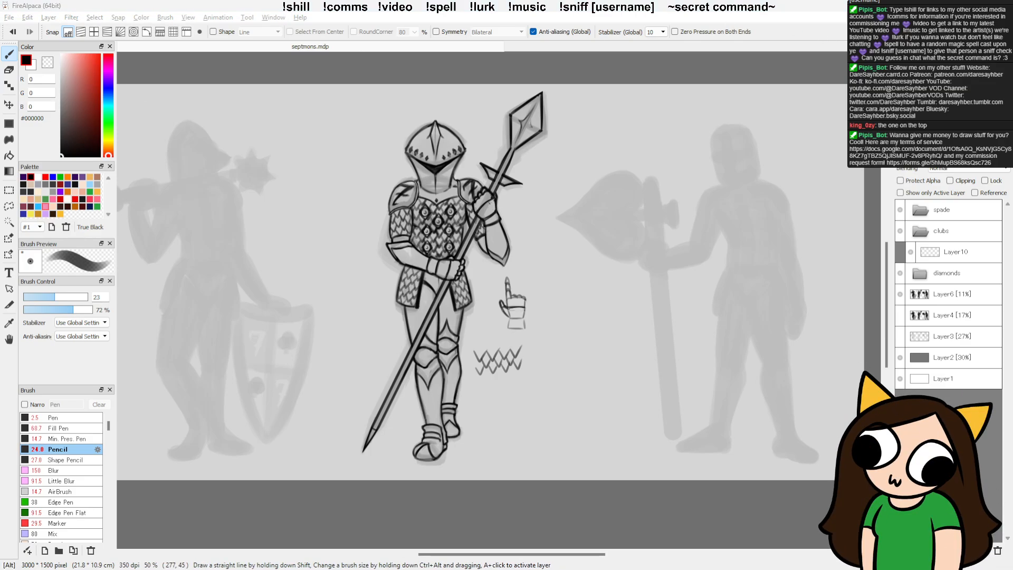